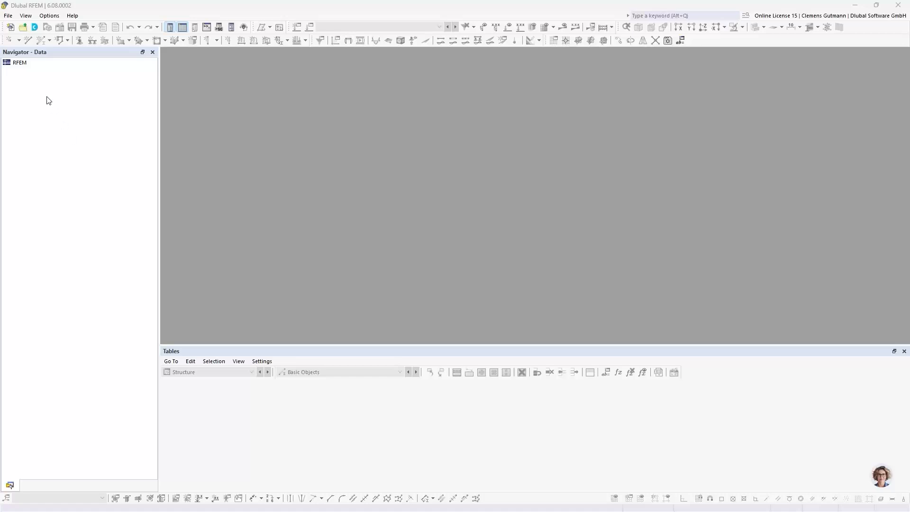
{"action": "right_click", "coordinate": [21, 68]}
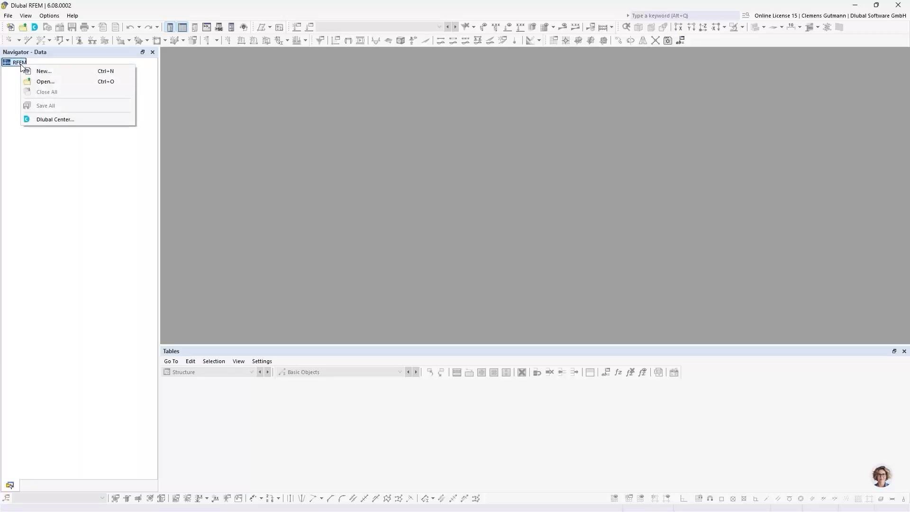
{"action": "left_click", "coordinate": [15, 75]}
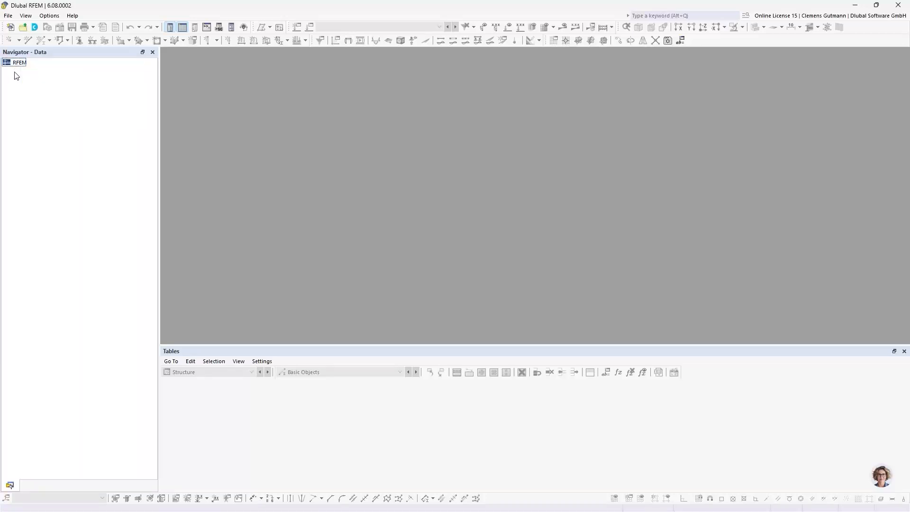
{"action": "left_click", "coordinate": [9, 17]}
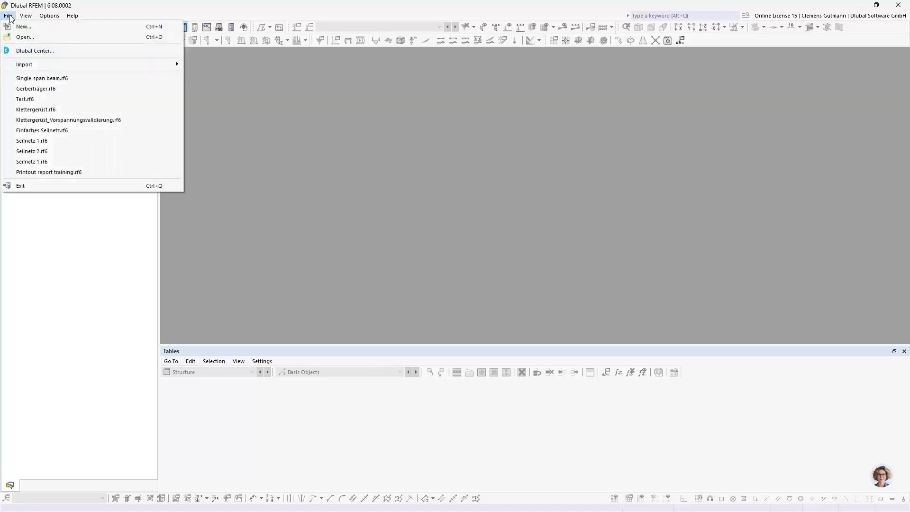
{"action": "left_click", "coordinate": [9, 18]}
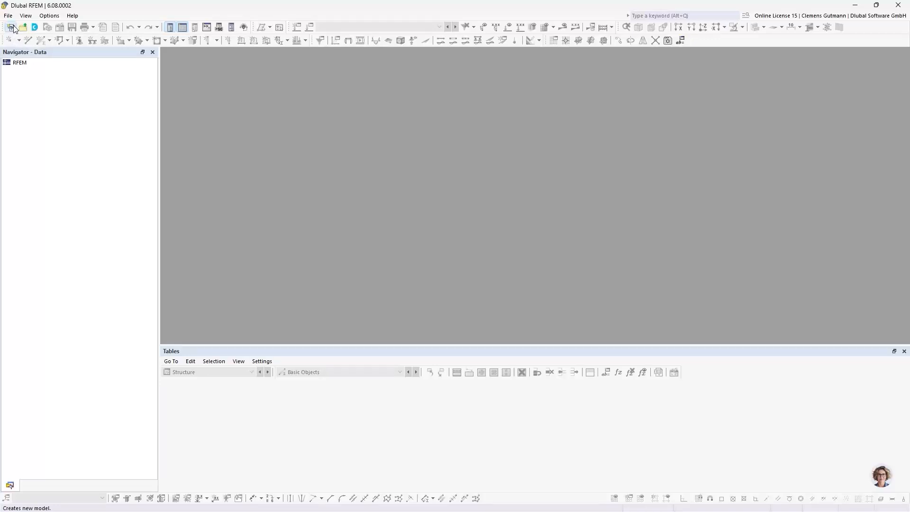
- Create a new blank model named "Single-span beam" with the model type 2D | XZ | Plane Stress
{"action": "left_click", "coordinate": [10, 28]}
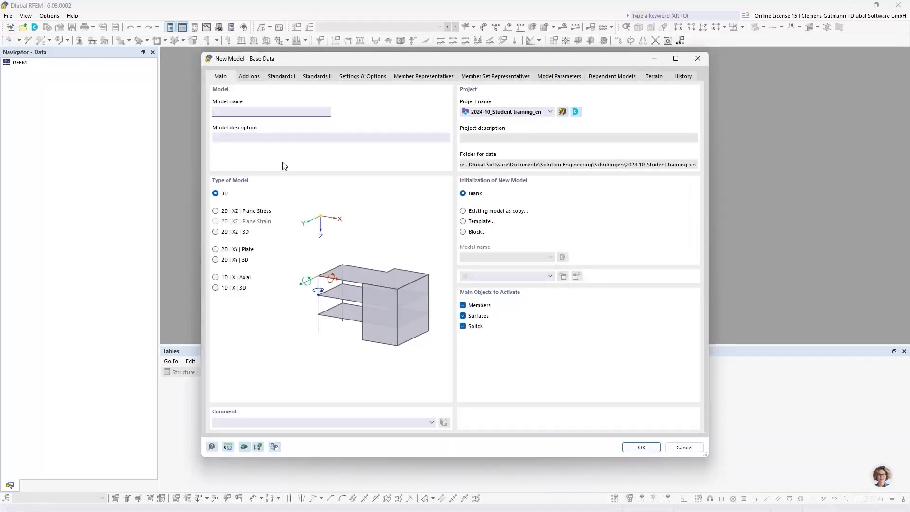
{"action": "left_click_drag", "start_coordinate": [331, 63], "coordinate": [308, 59]}
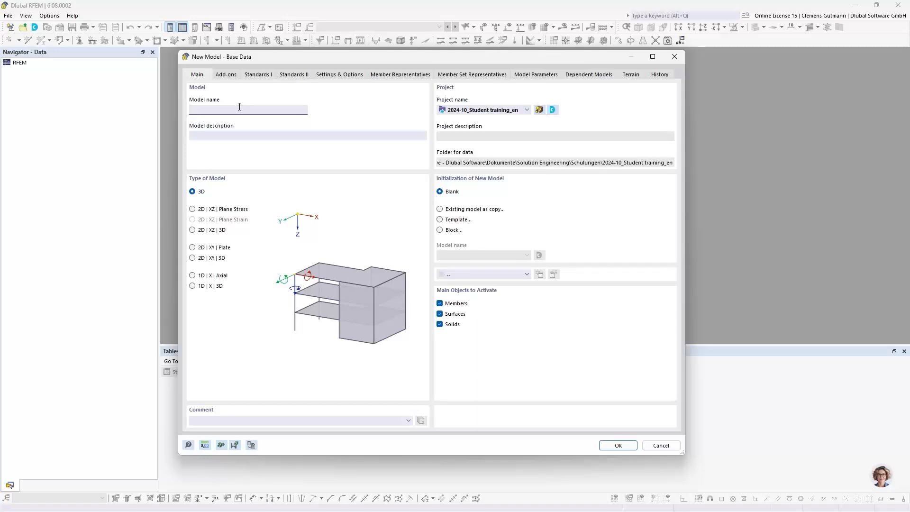
{"action": "type", "text": "ngle-span beam"}
{"action": "key", "text": "Tab"}
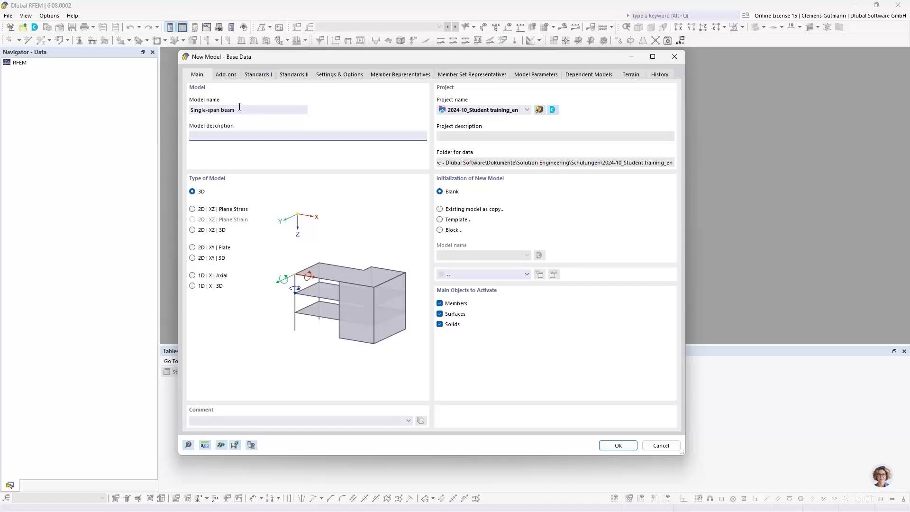
{"action": "left_click", "coordinate": [194, 213]}
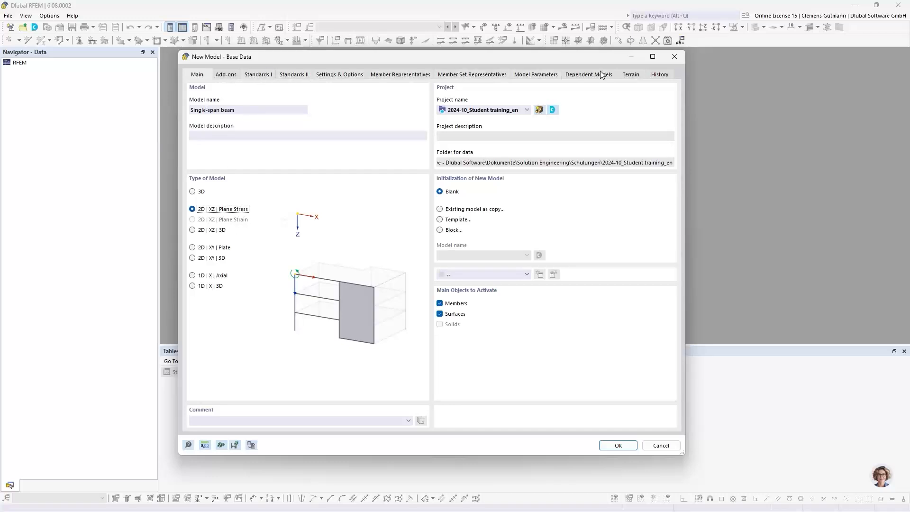
{"action": "left_click", "coordinate": [226, 76]}
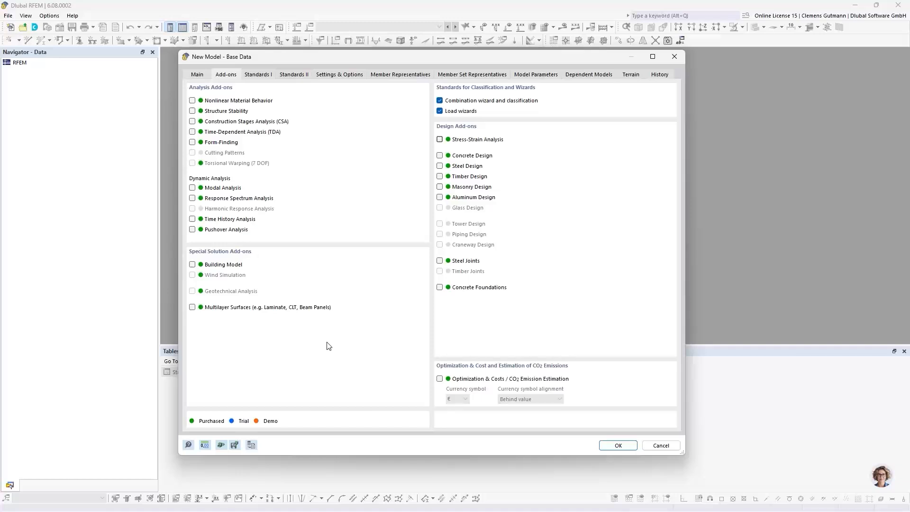
{"action": "left_click", "coordinate": [619, 446]}
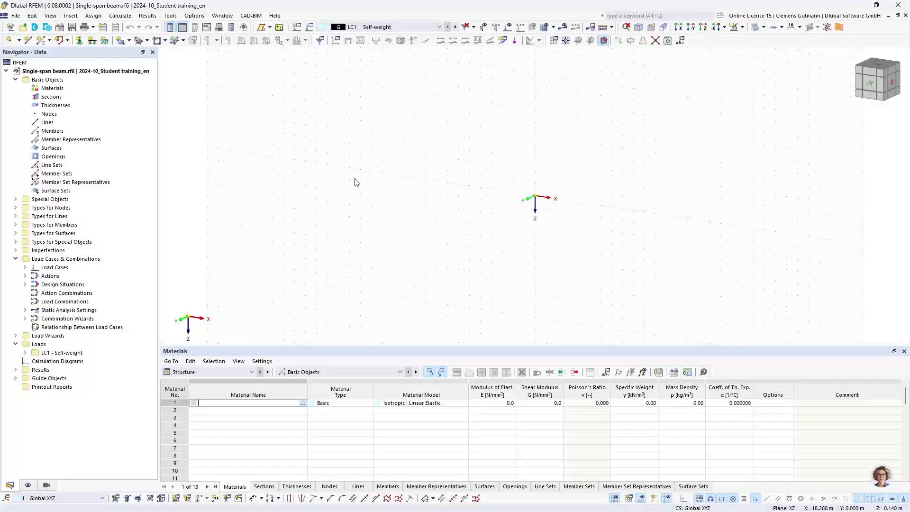
- Shrink the Materials table to enlarge the model workspace, and orbit and pan the view around the origin
{"action": "middle_click_drag", "start_coordinate": [606, 210], "coordinate": [494, 242]}
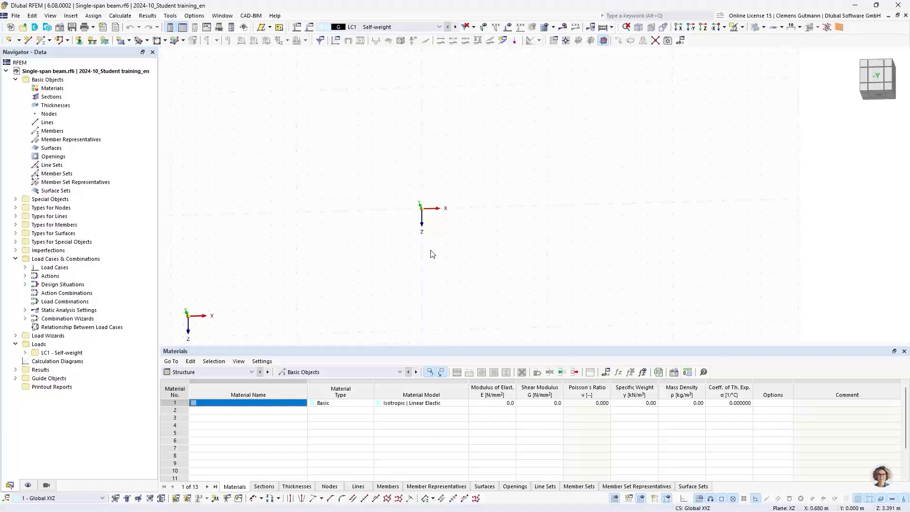
{"action": "left_click_drag", "start_coordinate": [421, 348], "coordinate": [424, 391]}
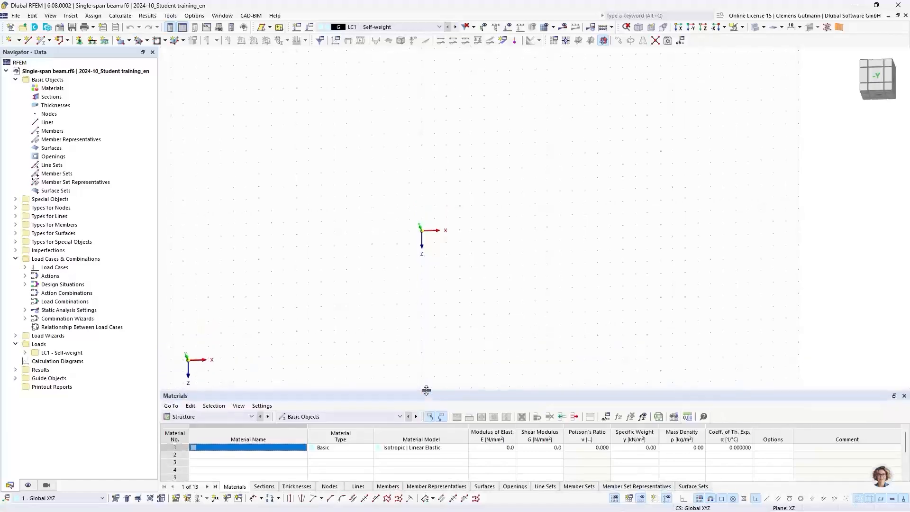
{"action": "middle_click_drag", "start_coordinate": [326, 361], "coordinate": [340, 251]}
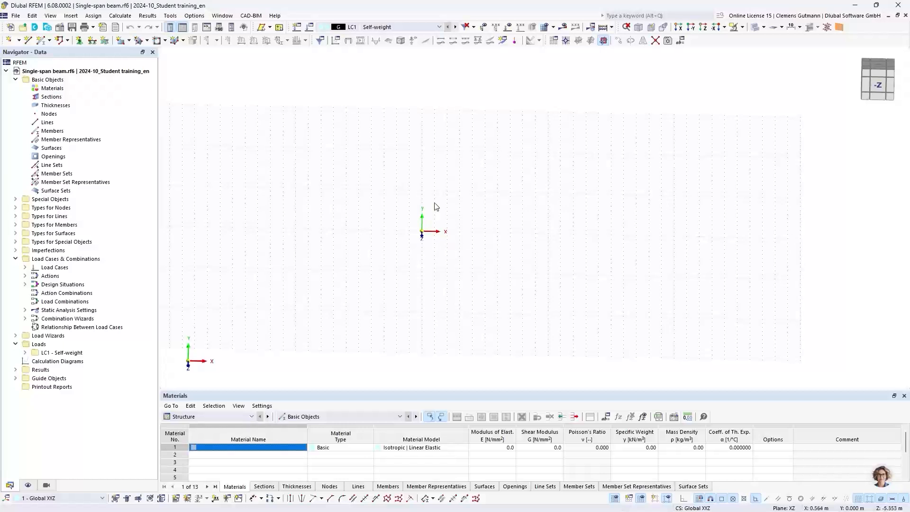
{"action": "middle_click_drag", "start_coordinate": [445, 196], "coordinate": [481, 232]}
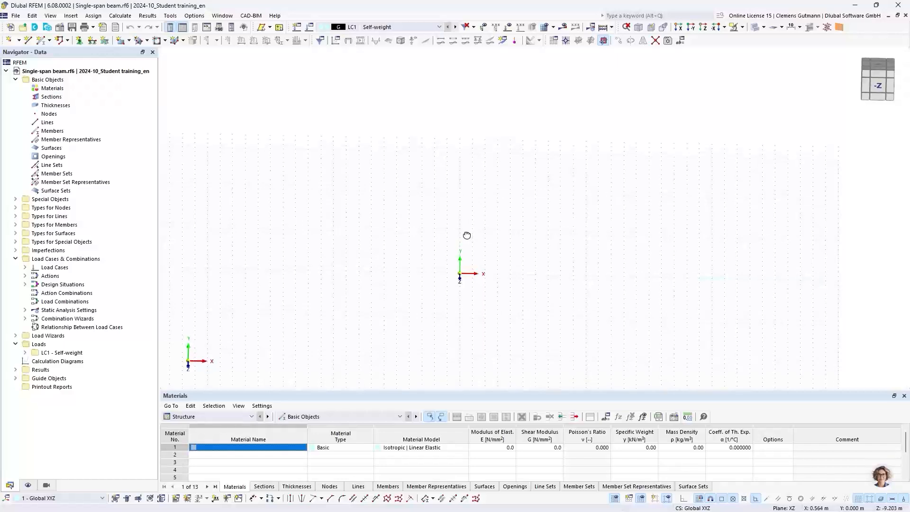
{"action": "middle_click_drag", "start_coordinate": [466, 236], "coordinate": [466, 254], "text": "ctrl"}
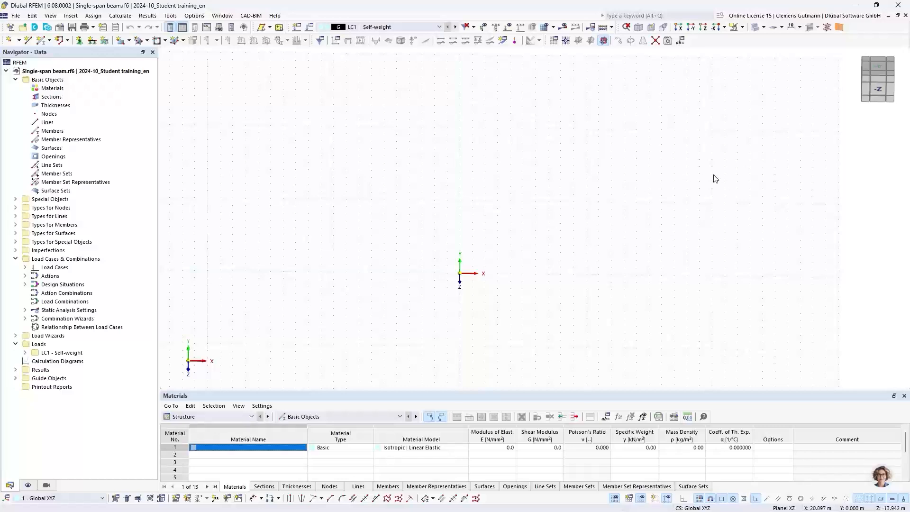
- Try several standard viewing directions, then look at the XZ plane in the -Y direction with the origin moved off-centre
{"action": "left_click", "coordinate": [883, 83]}
{"action": "mouse_move", "coordinate": [883, 83]}
{"action": "left_mouse_down"}
{"action": "mouse_move", "coordinate": [880, 106]}
{"action": "mouse_move", "coordinate": [873, 97]}
{"action": "mouse_move", "coordinate": [889, 73]}
{"action": "mouse_move", "coordinate": [884, 81]}
{"action": "mouse_move", "coordinate": [899, 83]}
{"action": "left_mouse_up"}
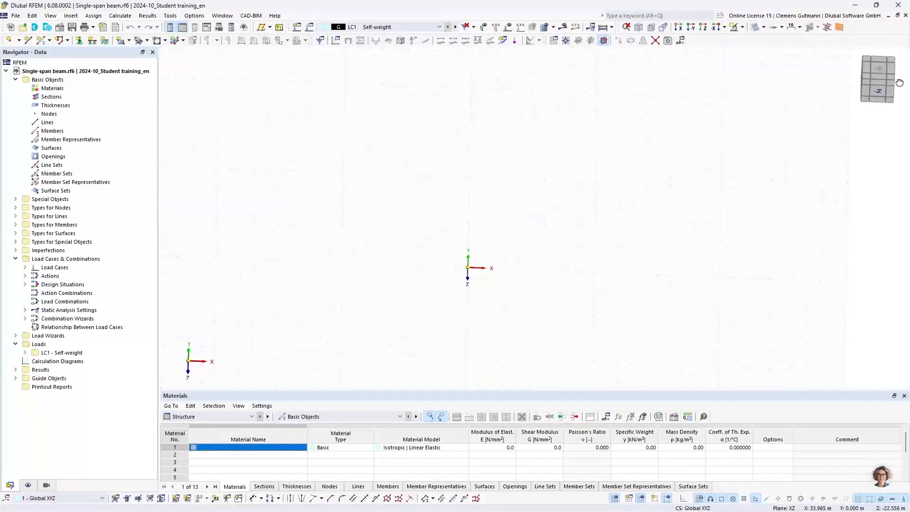
{"action": "left_click", "coordinate": [878, 67]}
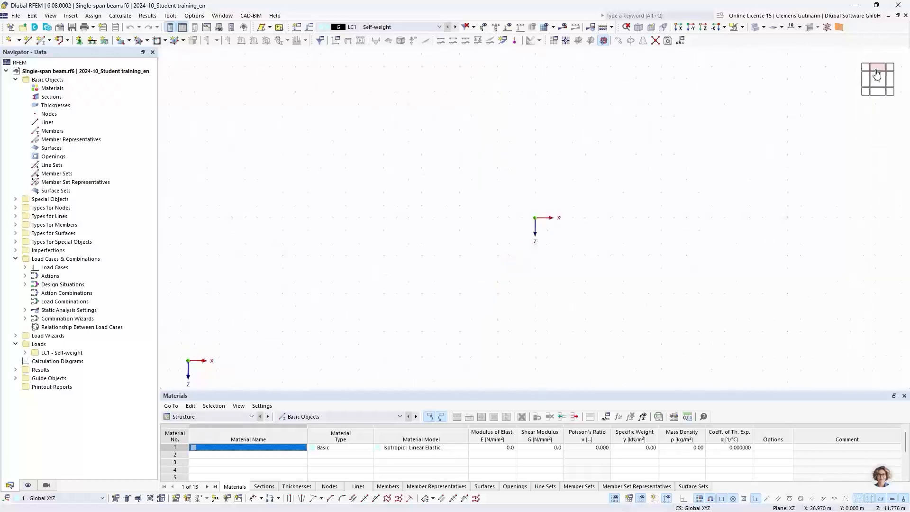
{"action": "left_click", "coordinate": [883, 68]}
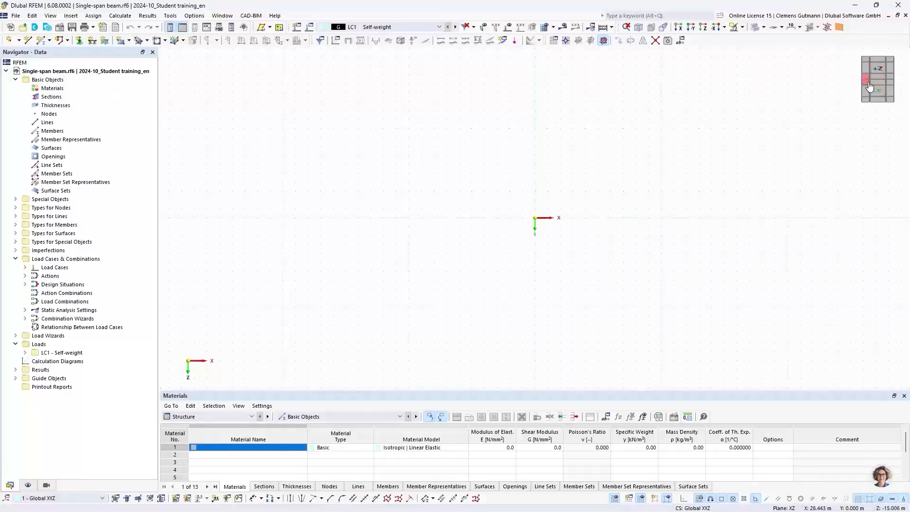
{"action": "left_click", "coordinate": [870, 87]}
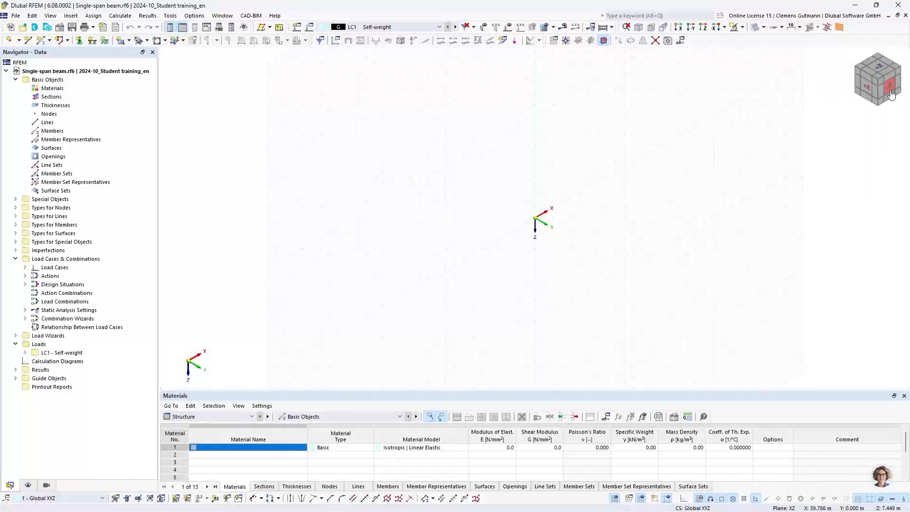
{"action": "left_click", "coordinate": [890, 93]}
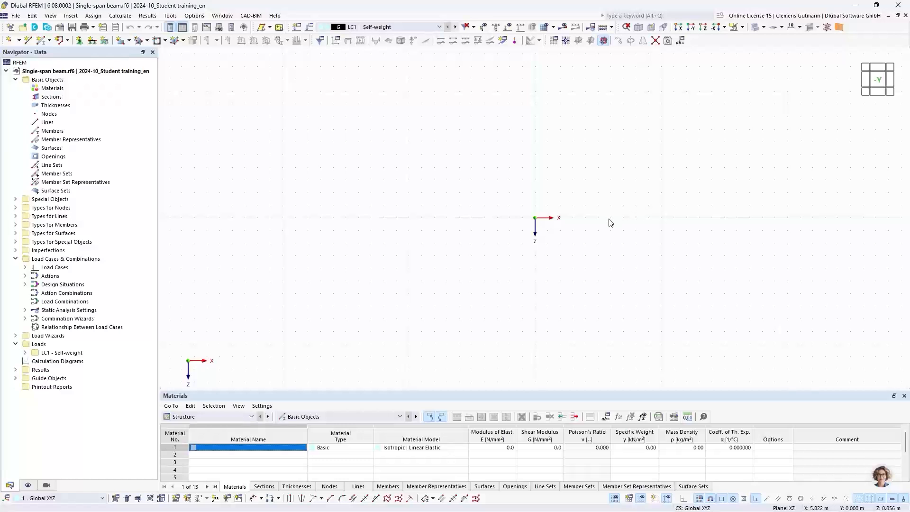
{"action": "middle_click_drag", "start_coordinate": [611, 223], "coordinate": [443, 196]}
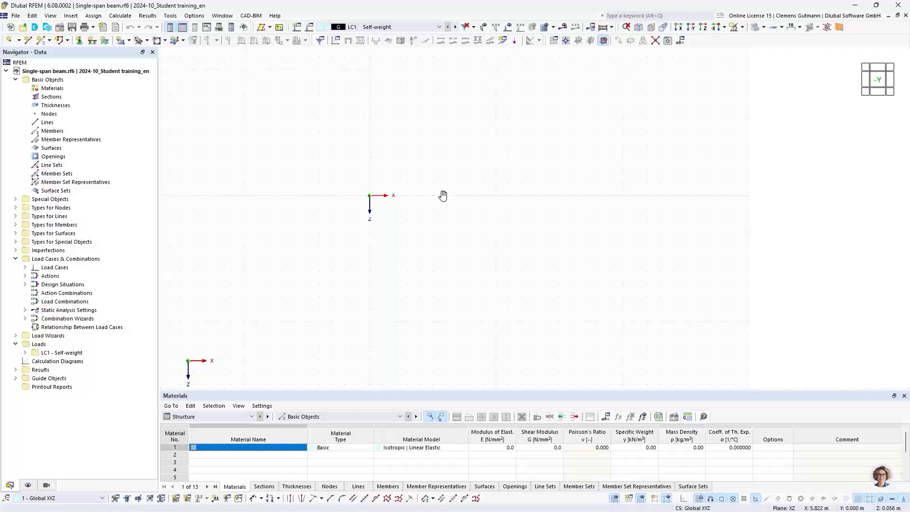
- Start a new material and browse the material library with all filters cleared
{"action": "right_click", "coordinate": [53, 91]}
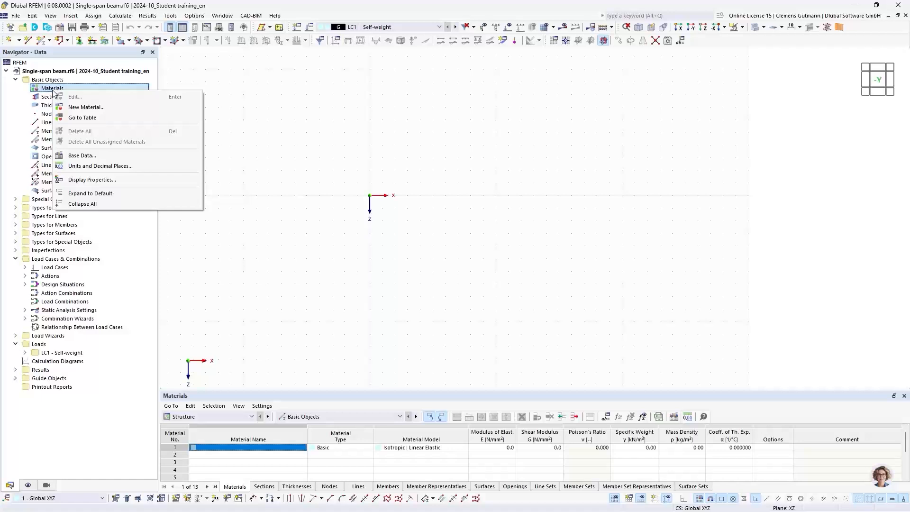
{"action": "left_click", "coordinate": [69, 108]}
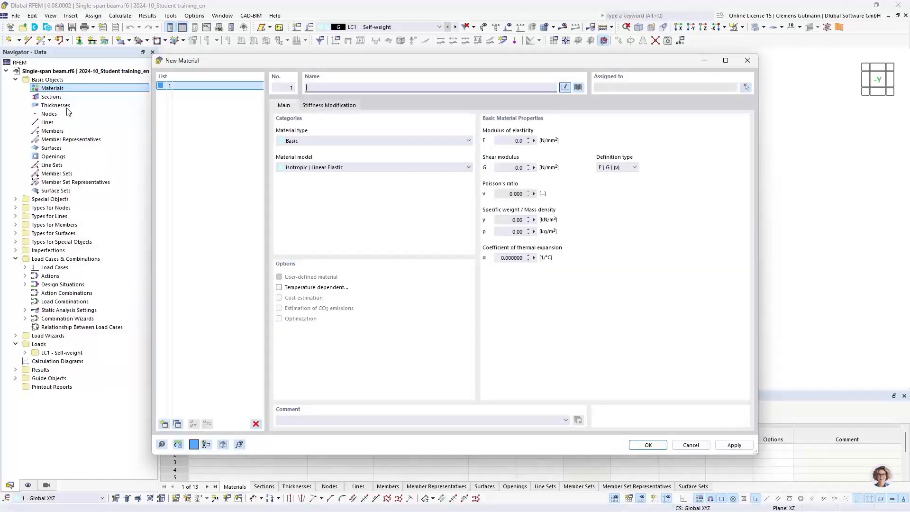
{"action": "mouse_move", "coordinate": [290, 64]}
{"action": "left_mouse_down"}
{"action": "mouse_move", "coordinate": [278, 62]}
{"action": "mouse_move", "coordinate": [291, 66]}
{"action": "left_mouse_up"}
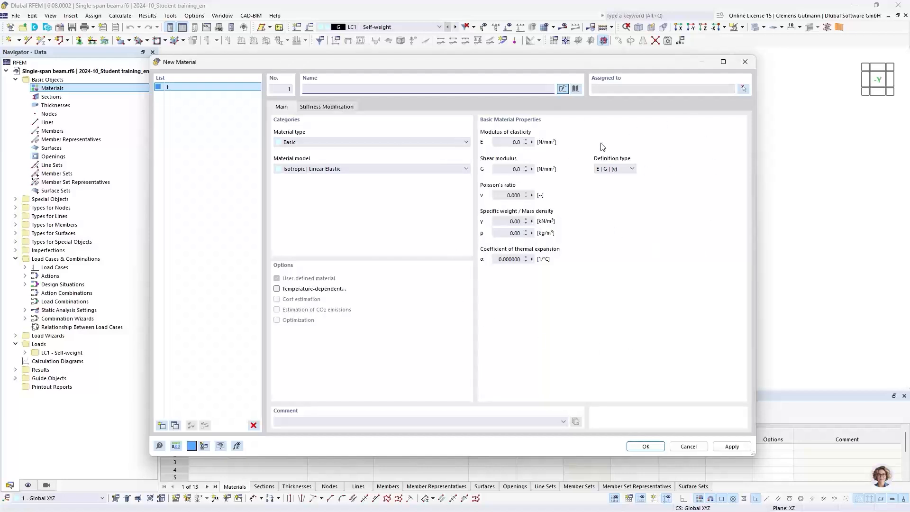
{"action": "left_click", "coordinate": [576, 89]}
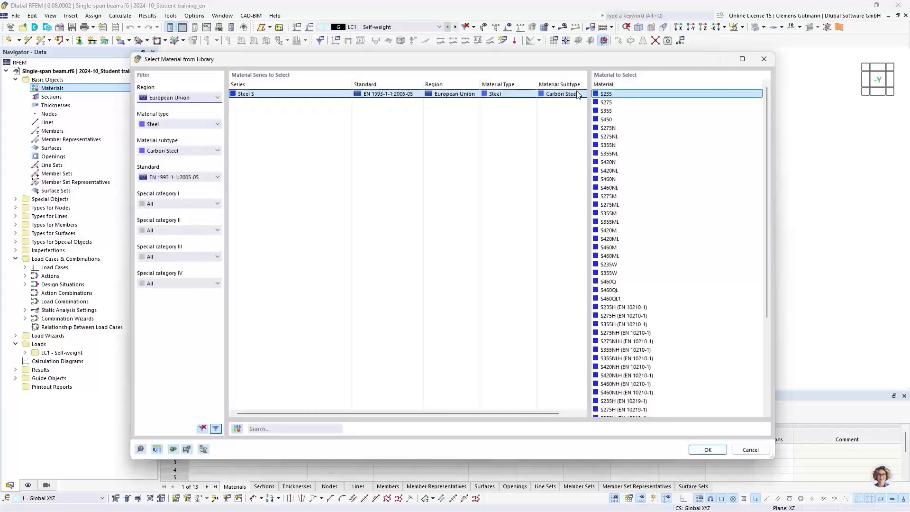
{"action": "left_click", "coordinate": [204, 429]}
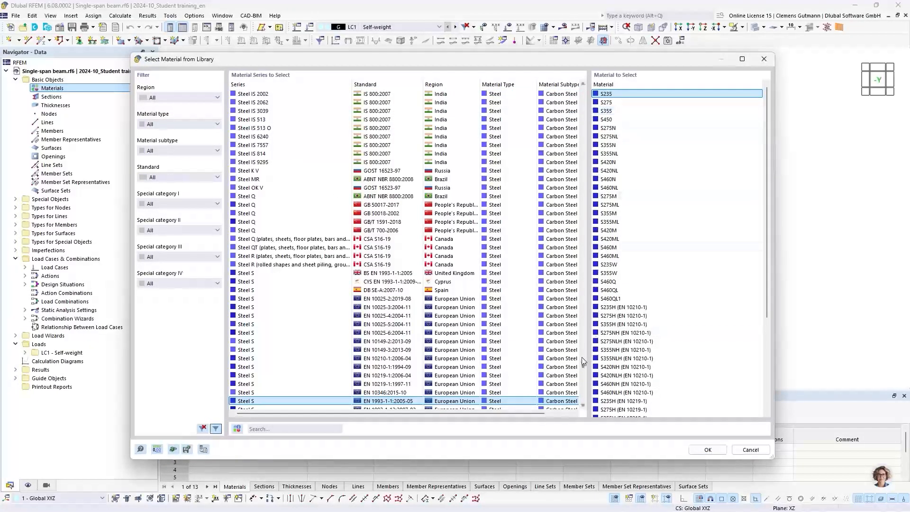
{"action": "left_click_drag", "start_coordinate": [582, 363], "coordinate": [589, 105]}
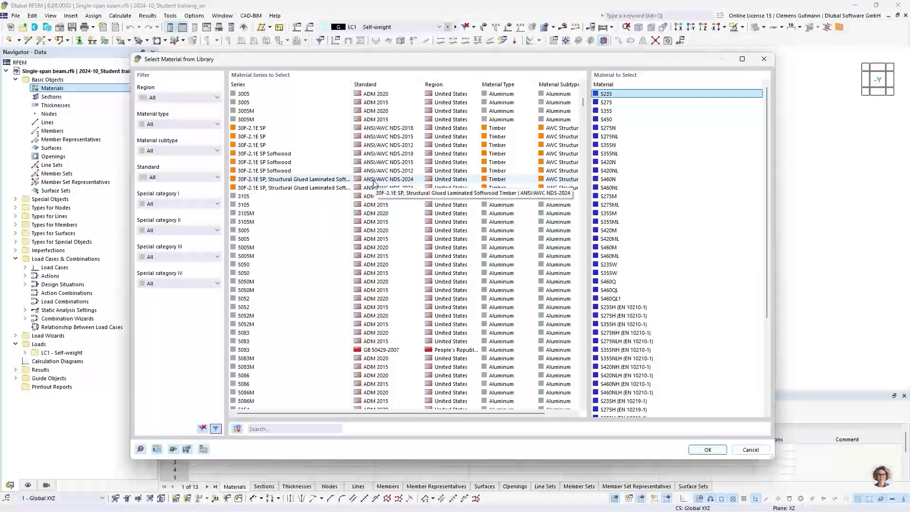
- Filter the library by European Union, Steel, Carbon Steel and EN 1993-1-1:2005-05, and adopt S235 for the new material
{"action": "left_click", "coordinate": [180, 97]}
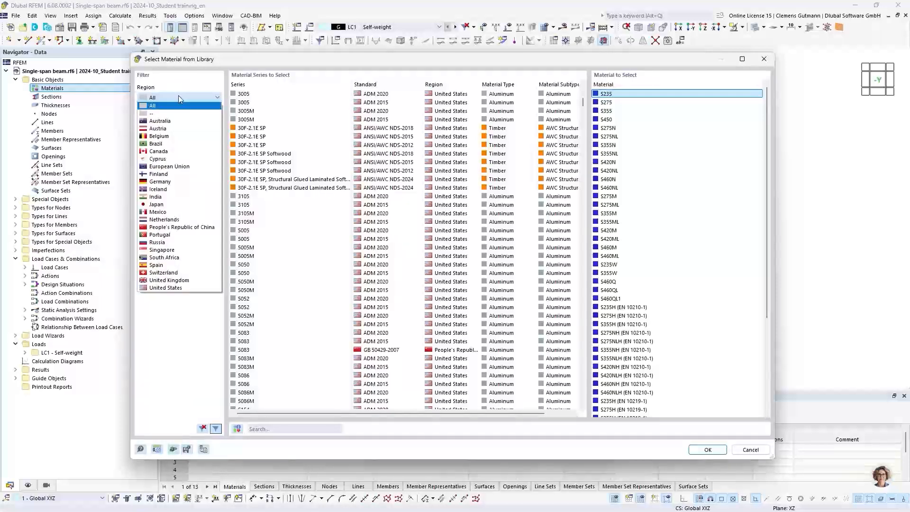
{"action": "left_click", "coordinate": [185, 169]}
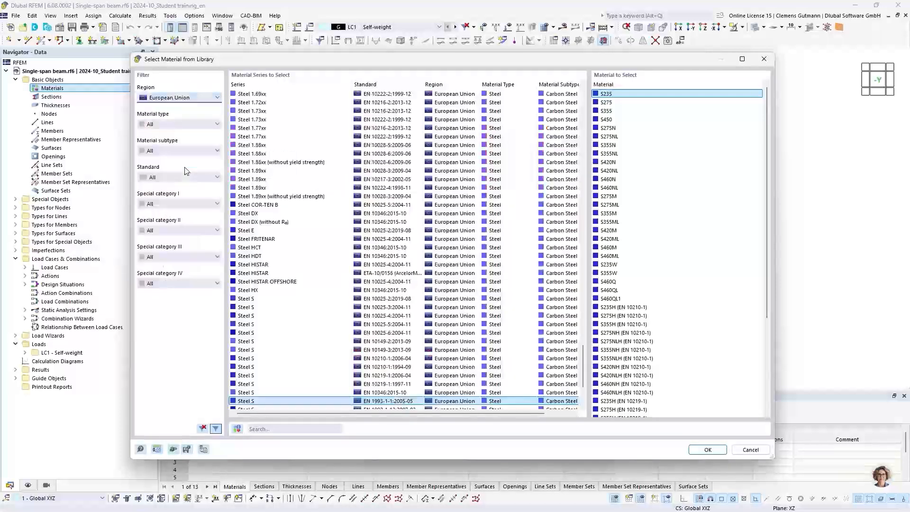
{"action": "left_click", "coordinate": [194, 125]}
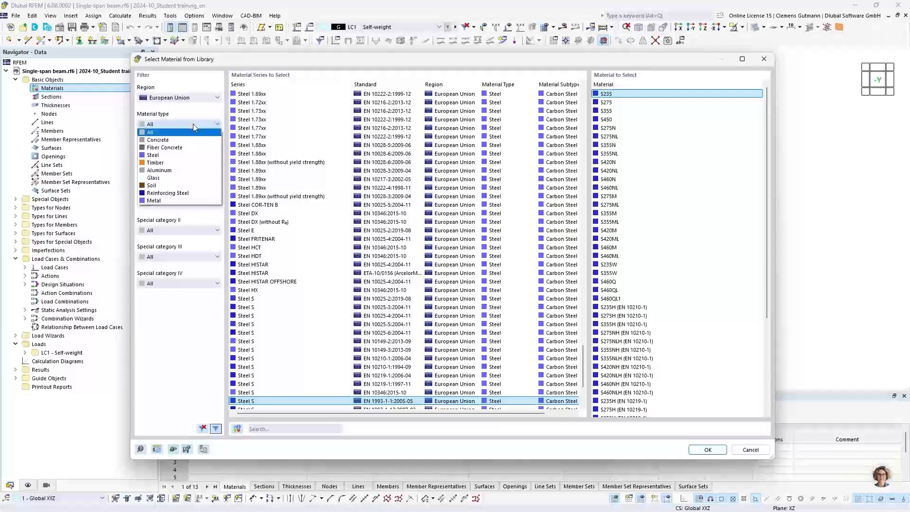
{"action": "left_click", "coordinate": [164, 155]}
{"action": "left_click", "coordinate": [167, 152]}
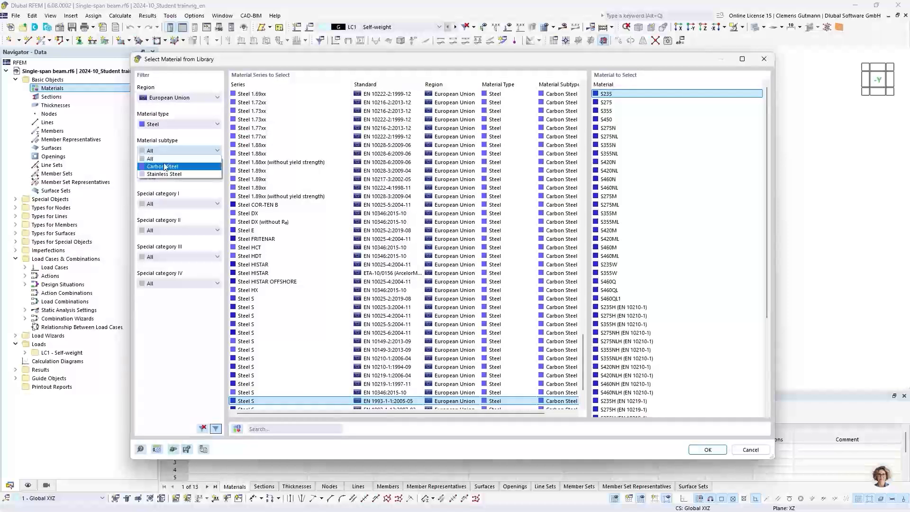
{"action": "left_click", "coordinate": [166, 166]}
{"action": "left_click", "coordinate": [170, 178]}
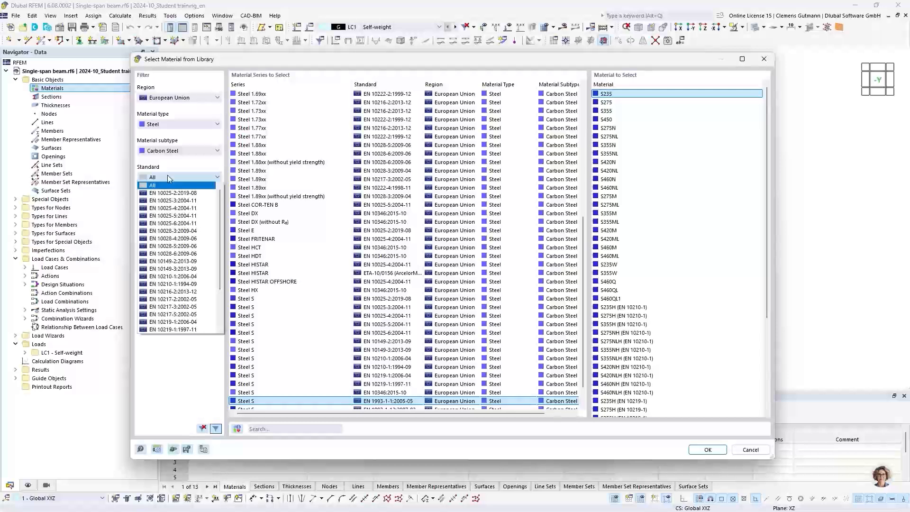
{"action": "scroll", "coordinate": [183, 244], "scroll_direction": "down", "scroll_amount": 3}
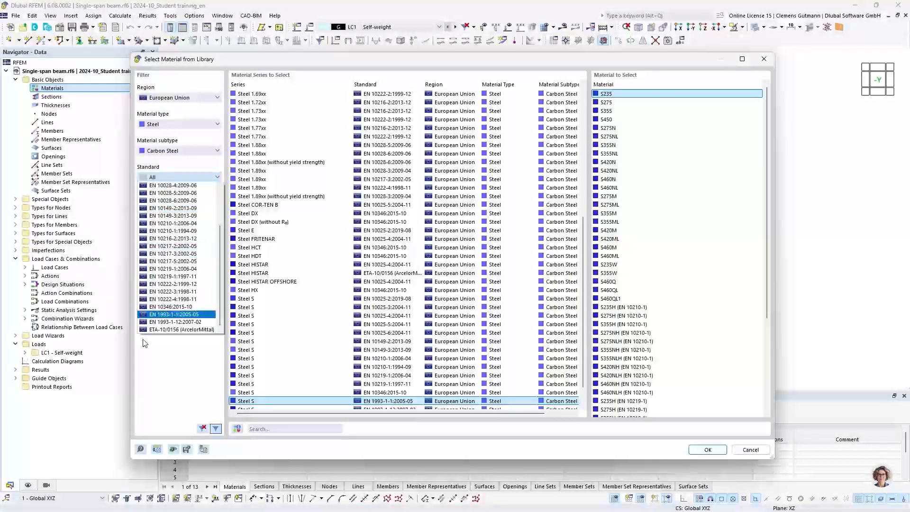
{"action": "left_click", "coordinate": [174, 314]}
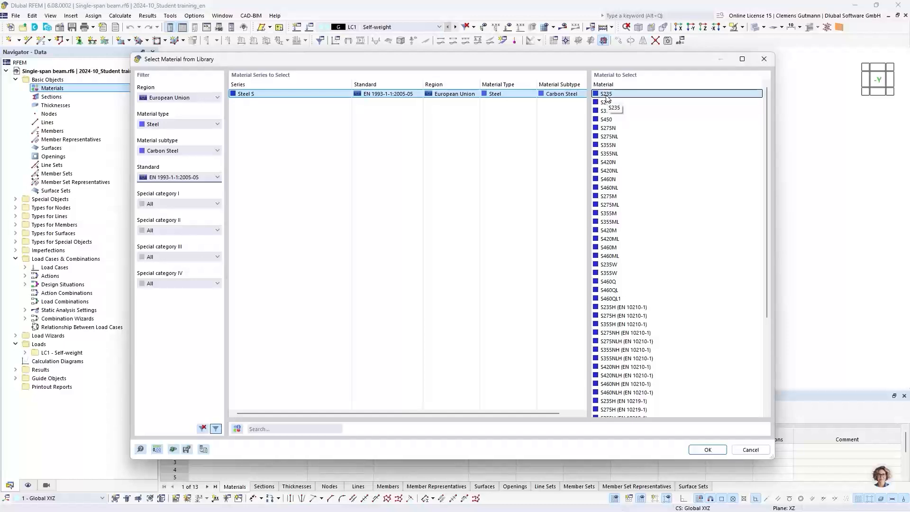
{"action": "left_click", "coordinate": [708, 450]}
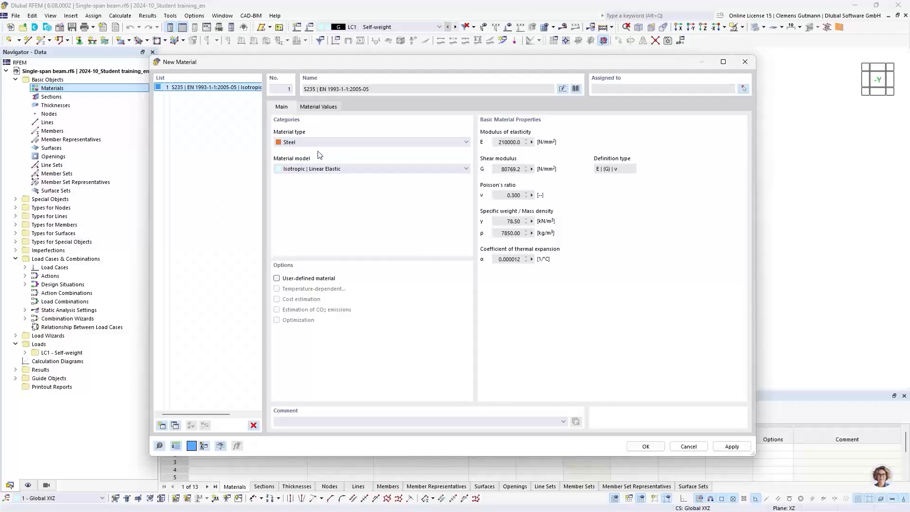
- Review the material values of the S235 steel and accept the new material
{"action": "left_click", "coordinate": [333, 109]}
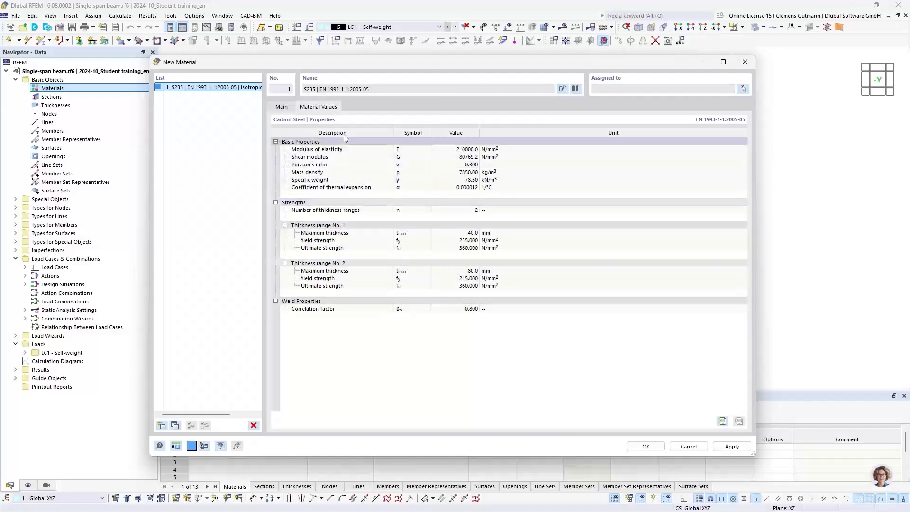
{"action": "left_click", "coordinate": [282, 107]}
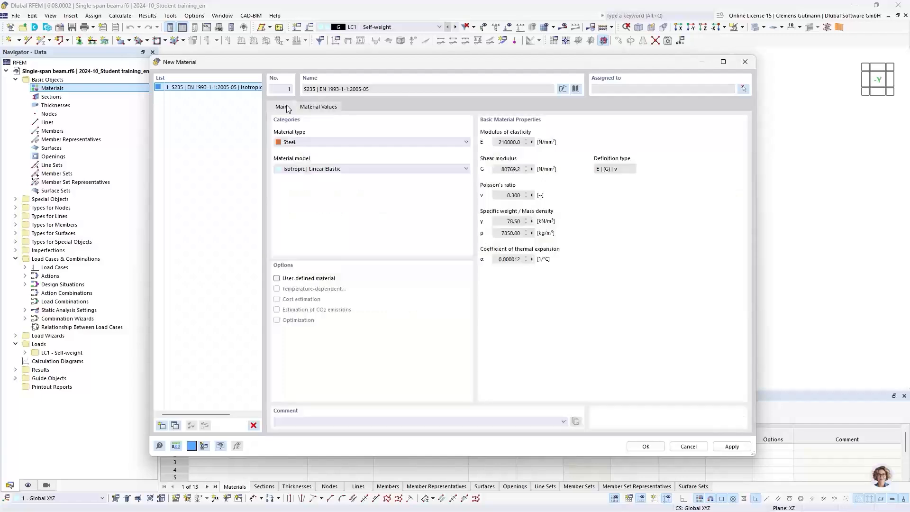
{"action": "left_click", "coordinate": [645, 447]}
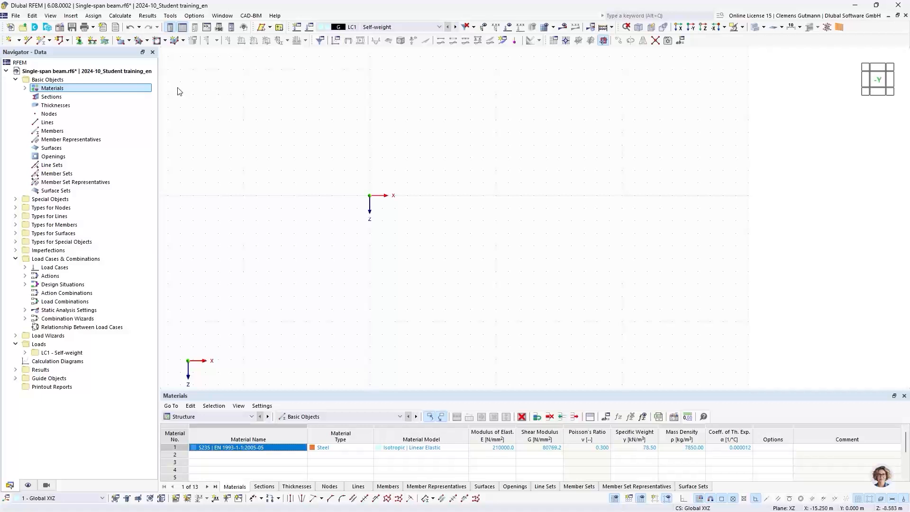
- Expand the Materials entry in the navigator and enlarge the Materials table moderately
{"action": "left_click", "coordinate": [25, 88]}
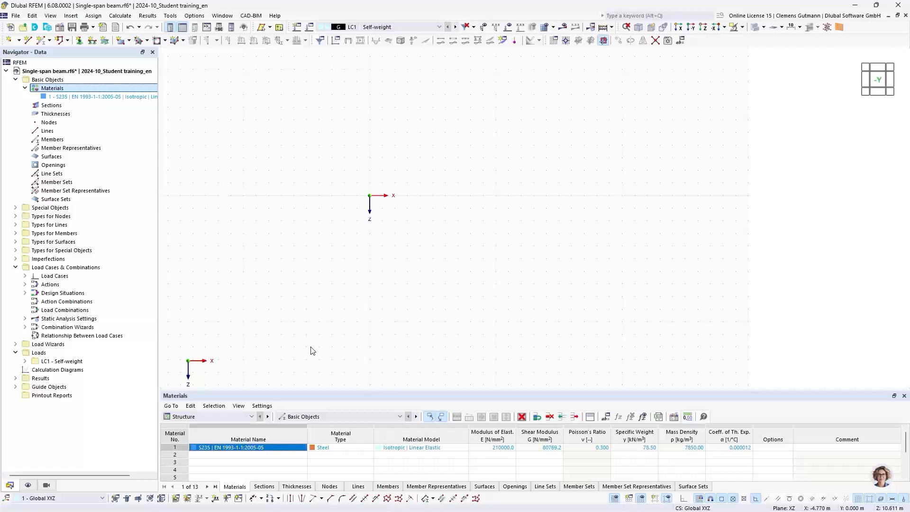
{"action": "left_click_drag", "start_coordinate": [319, 392], "coordinate": [329, 325]}
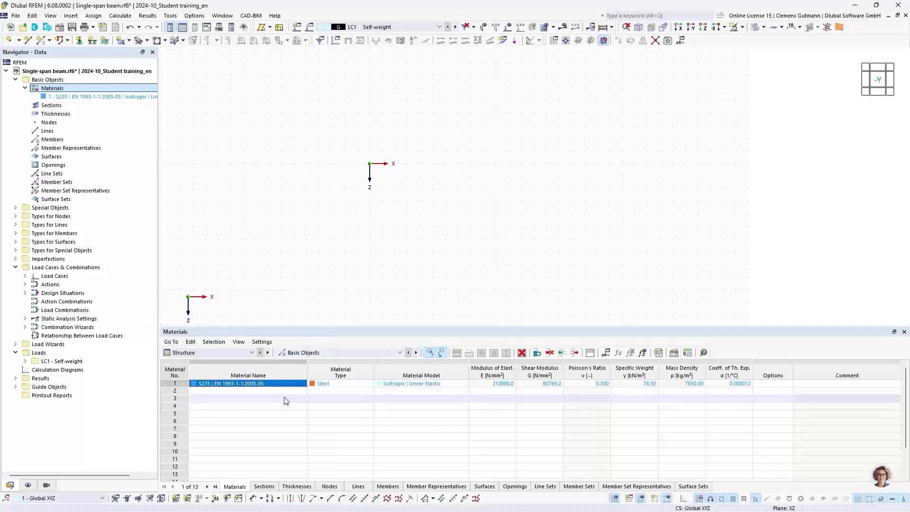
{"action": "left_click_drag", "start_coordinate": [303, 325], "coordinate": [310, 360]}
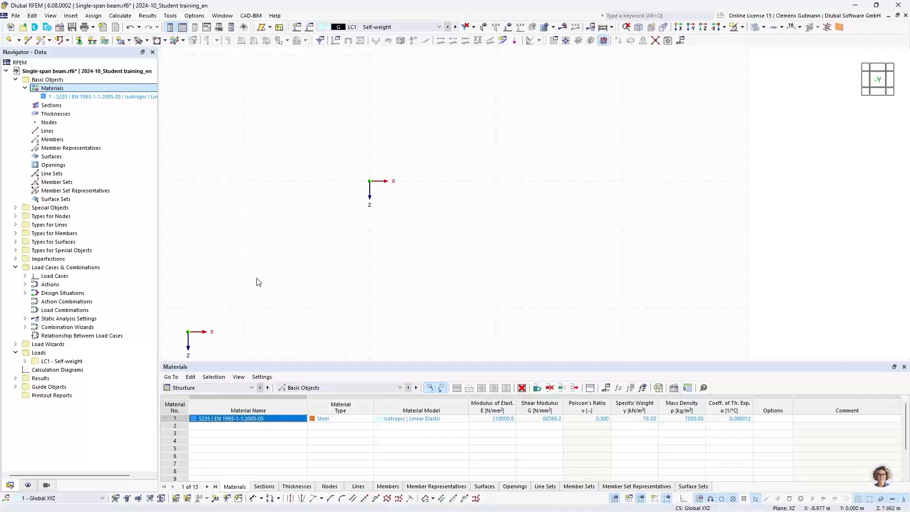
- Start defining a new section among the basic objects
{"action": "right_click", "coordinate": [42, 106]}
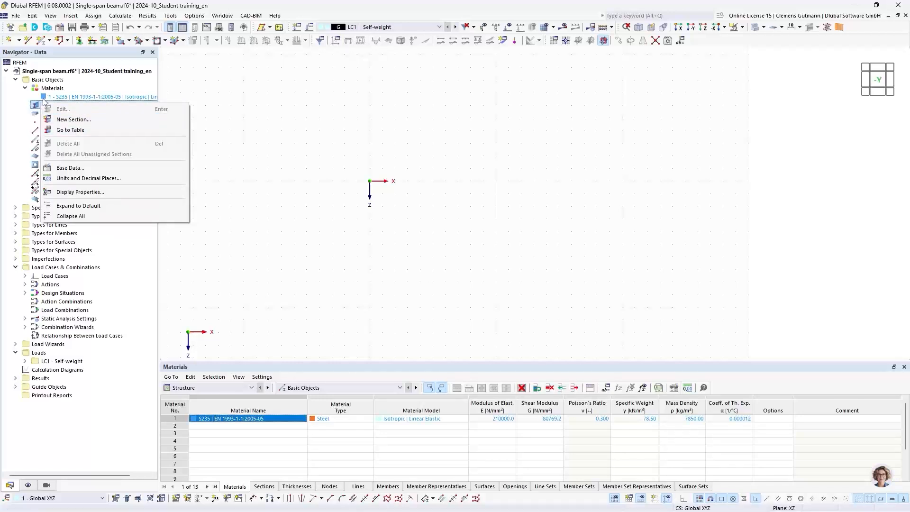
{"action": "left_click", "coordinate": [86, 80]}
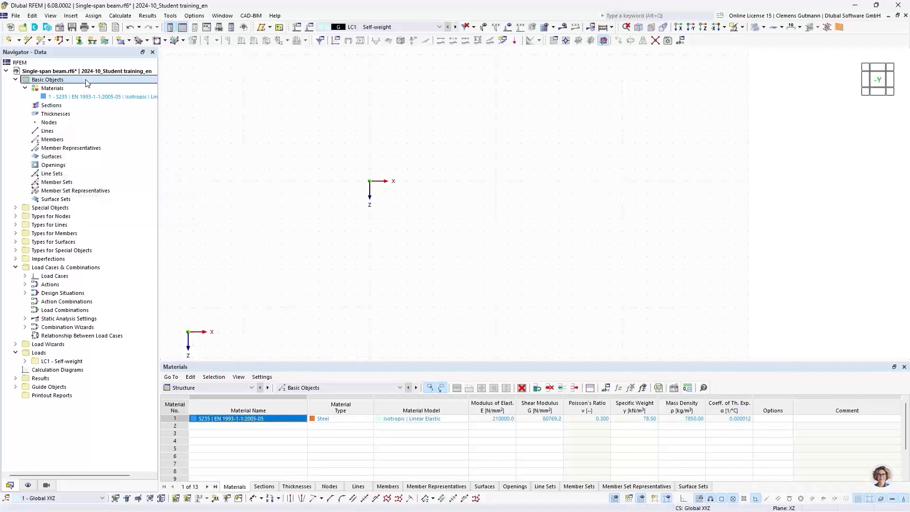
{"action": "left_click", "coordinate": [71, 16]}
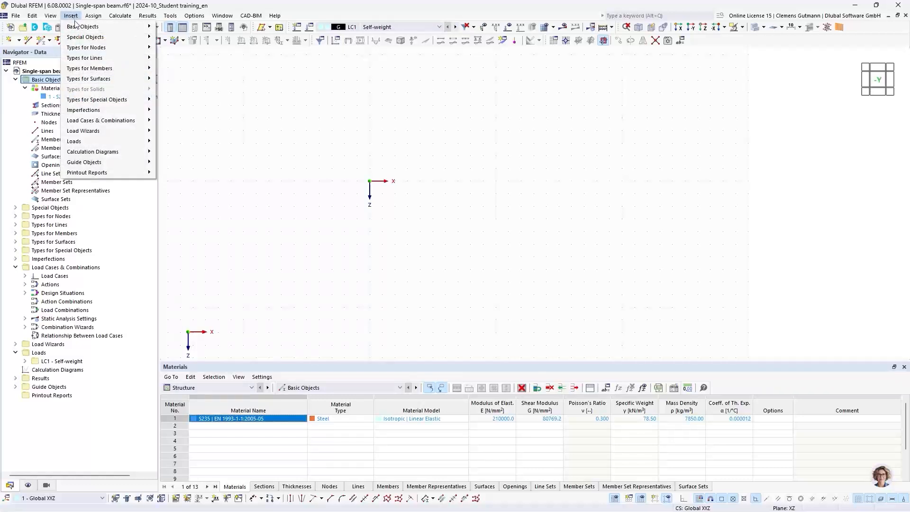
{"action": "mouse_move", "coordinate": [138, 30]}
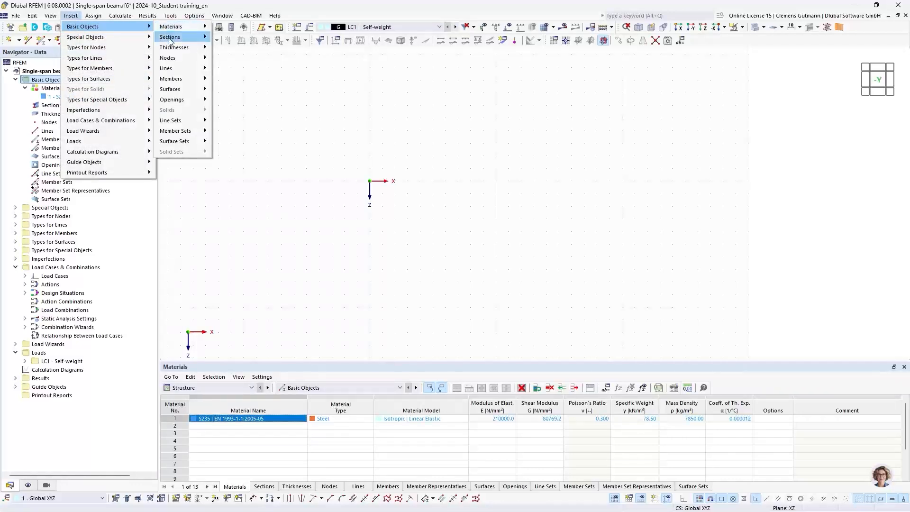
{"action": "mouse_move", "coordinate": [214, 38]}
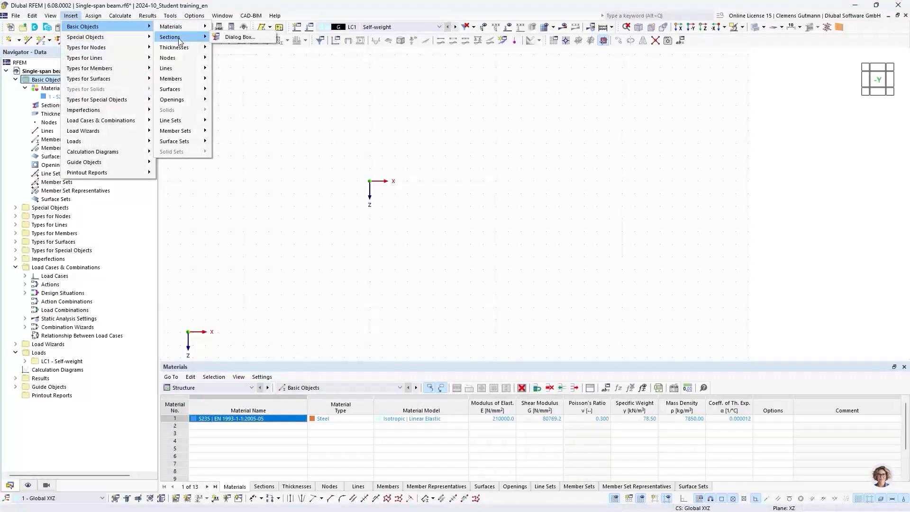
{"action": "left_click", "coordinate": [217, 37]}
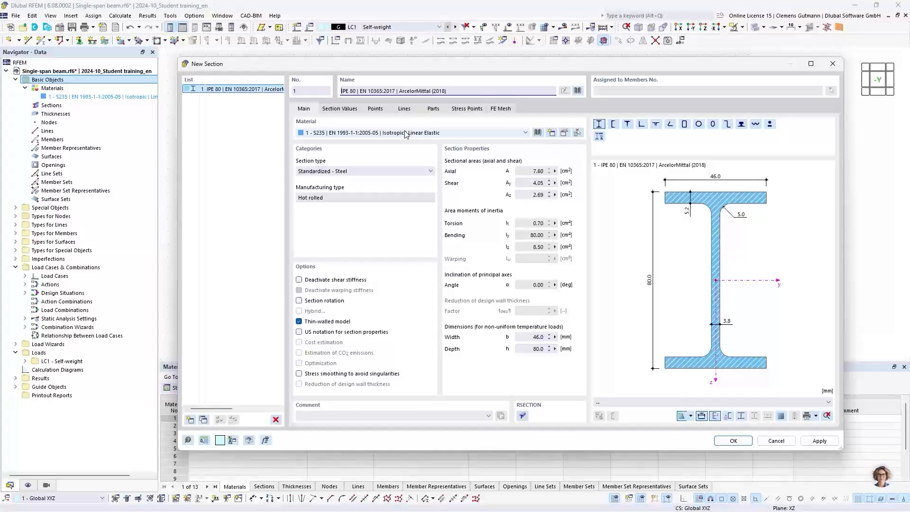
- Browse the section library and bring up the standardized steel I-sections
{"action": "left_click", "coordinate": [578, 90]}
{"action": "left_click_drag", "start_coordinate": [578, 90], "coordinate": [527, 117]}
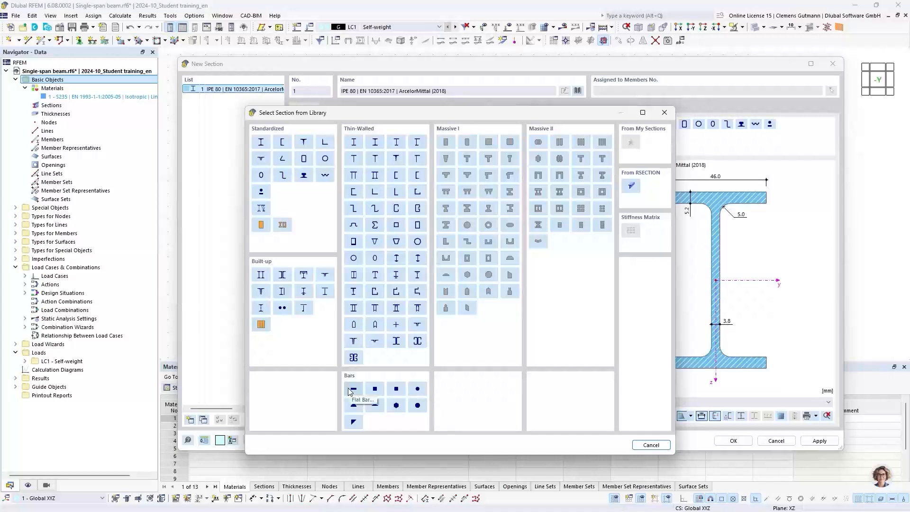
{"action": "left_click", "coordinate": [265, 146]}
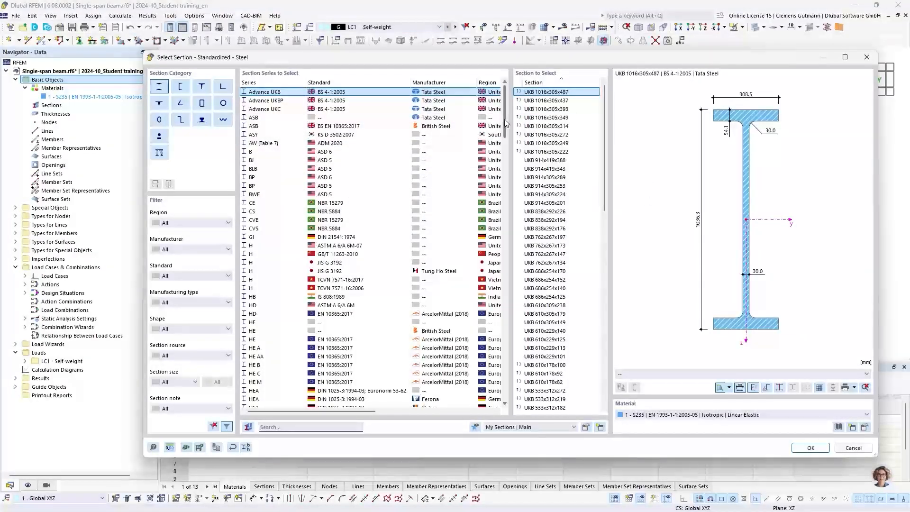
{"action": "mouse_move", "coordinate": [503, 125]}
{"action": "left_mouse_down"}
{"action": "mouse_move", "coordinate": [506, 399]}
{"action": "mouse_move", "coordinate": [509, 125]}
{"action": "left_mouse_up"}
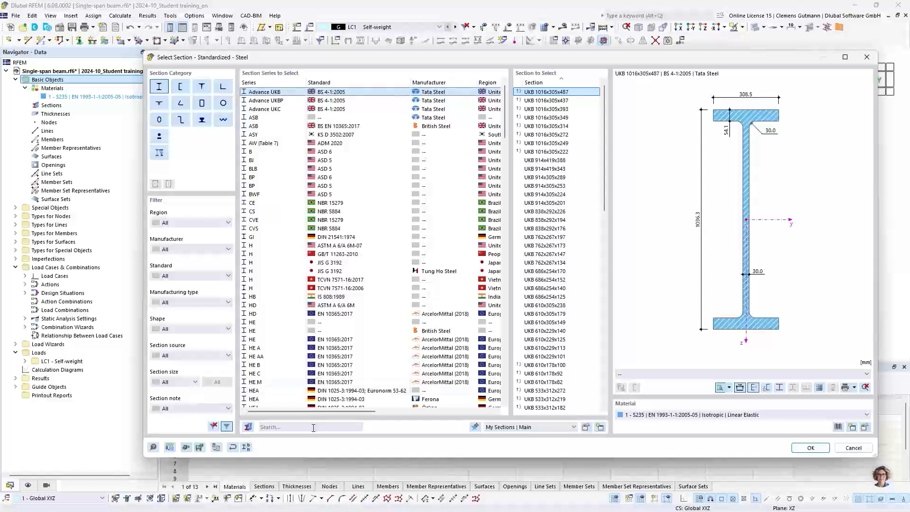
- Search the I-sections for HEA 200 and adopt the Euronorm 53-62; DIN 1025-3 version by SZS
{"action": "left_click", "coordinate": [283, 429]}
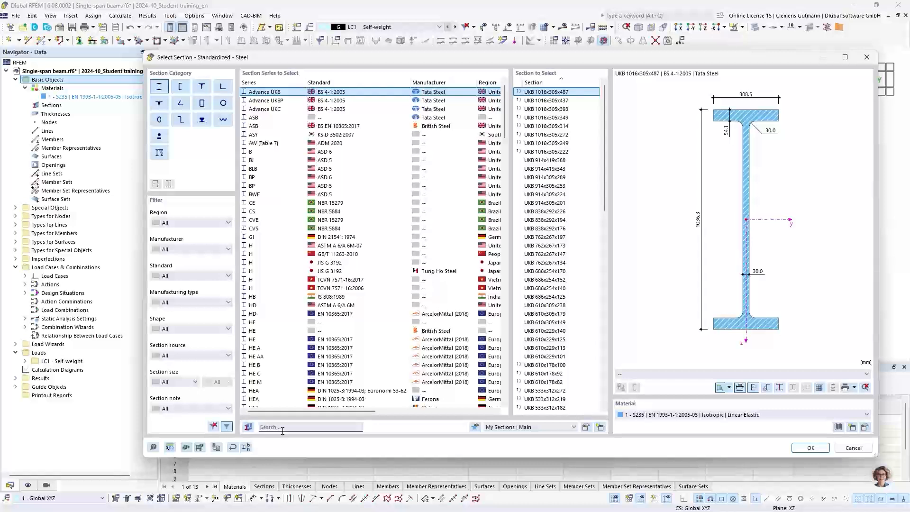
{"action": "type", "text": "H"}
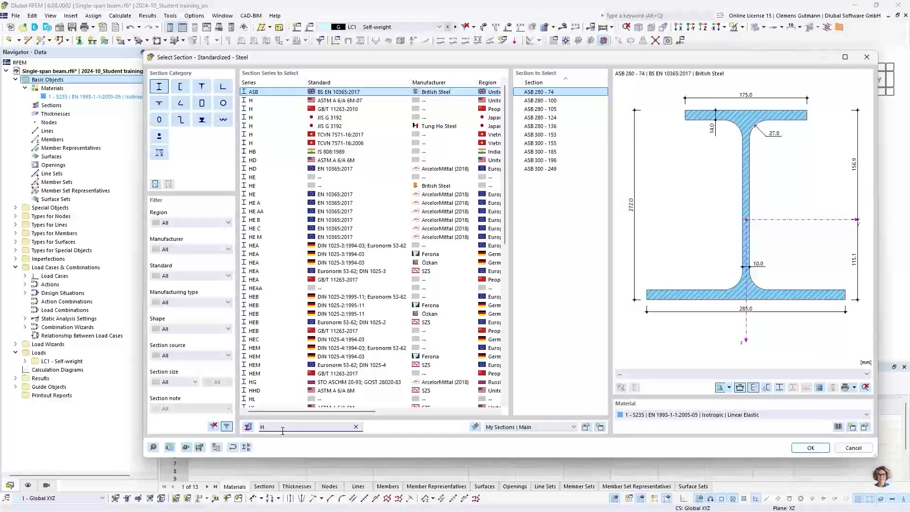
{"action": "type", "text": "EA"}
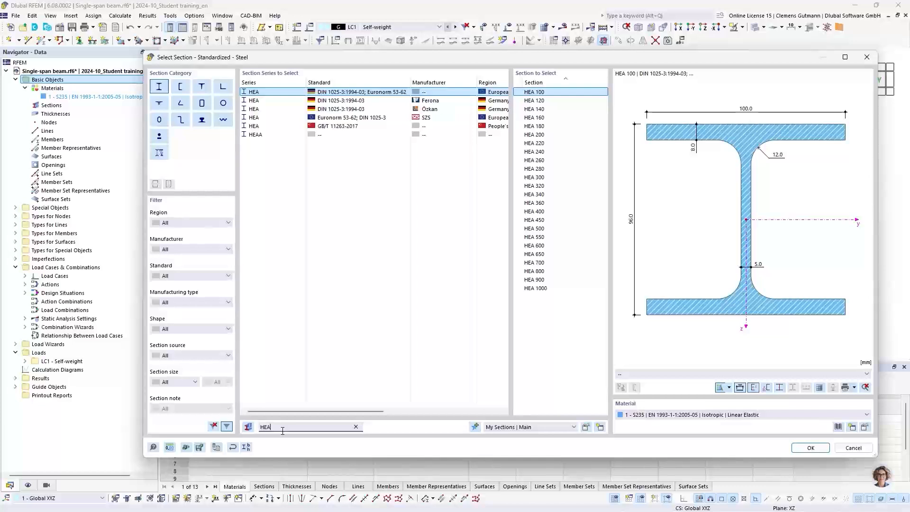
{"action": "type", "text": " 200"}
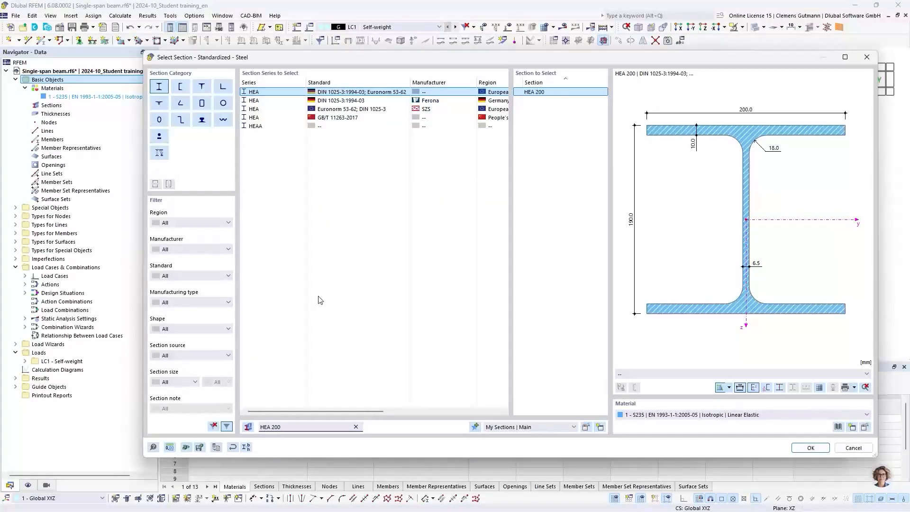
{"action": "left_click", "coordinate": [340, 111]}
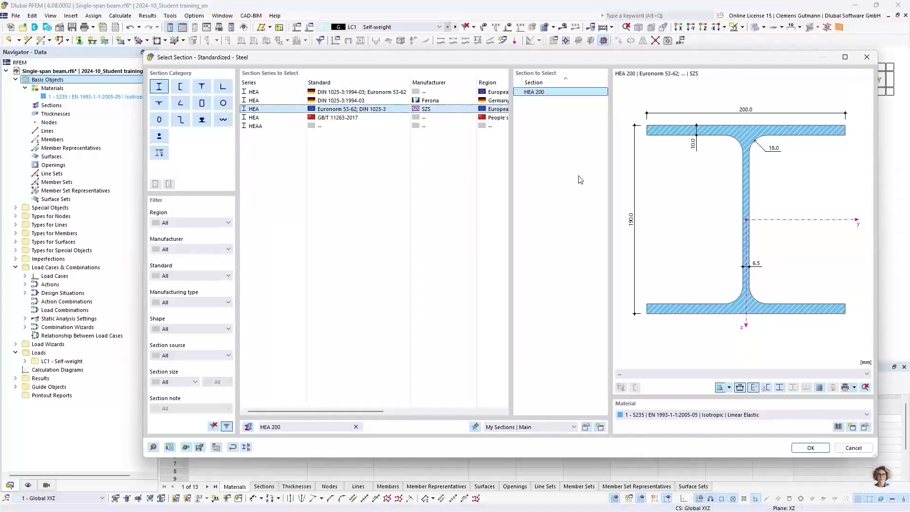
{"action": "left_click", "coordinate": [810, 448]}
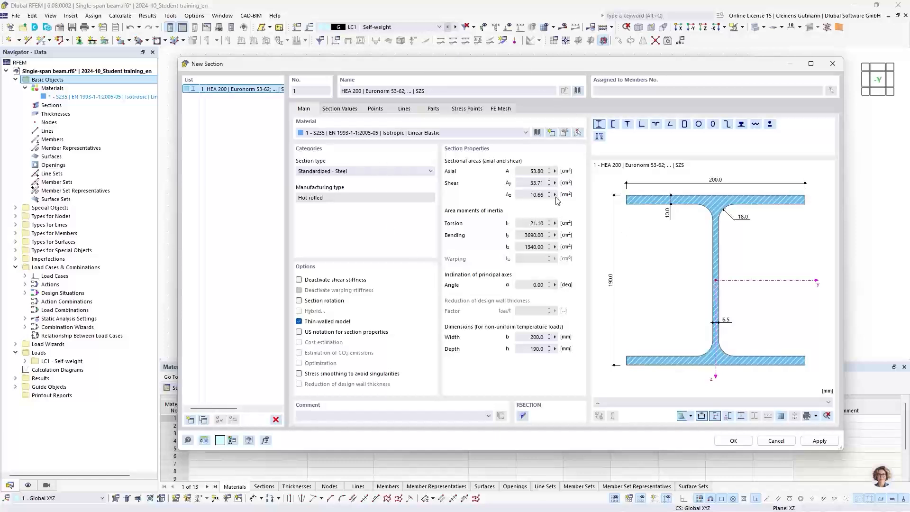
- Review the HEA 200 section's data from section values to stress points, accept the section and list it in the navigator
{"action": "left_click", "coordinate": [335, 109]}
{"action": "left_click", "coordinate": [372, 109]}
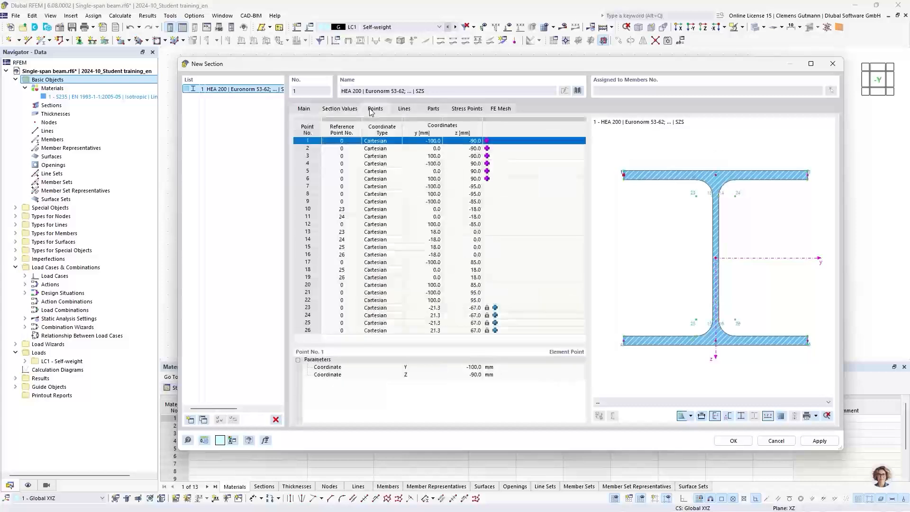
{"action": "left_click", "coordinate": [404, 109]}
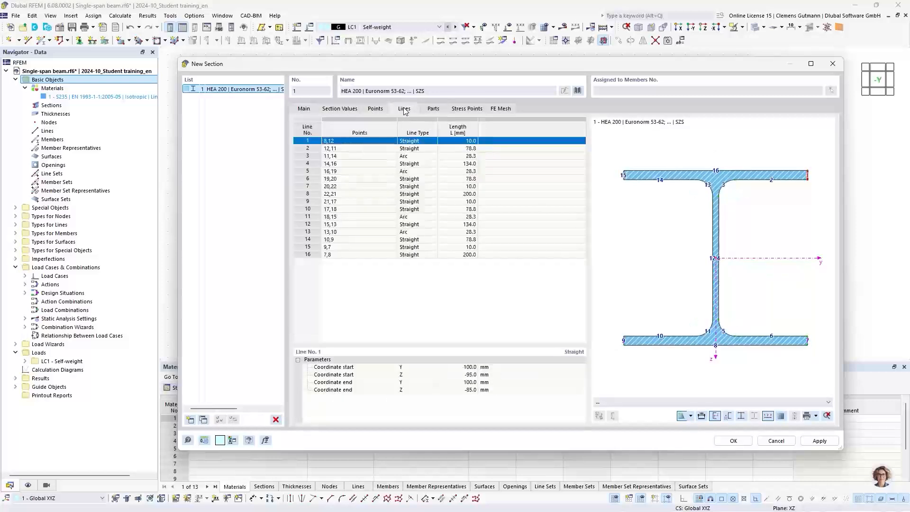
{"action": "left_click", "coordinate": [433, 109]}
{"action": "left_click", "coordinate": [456, 110]}
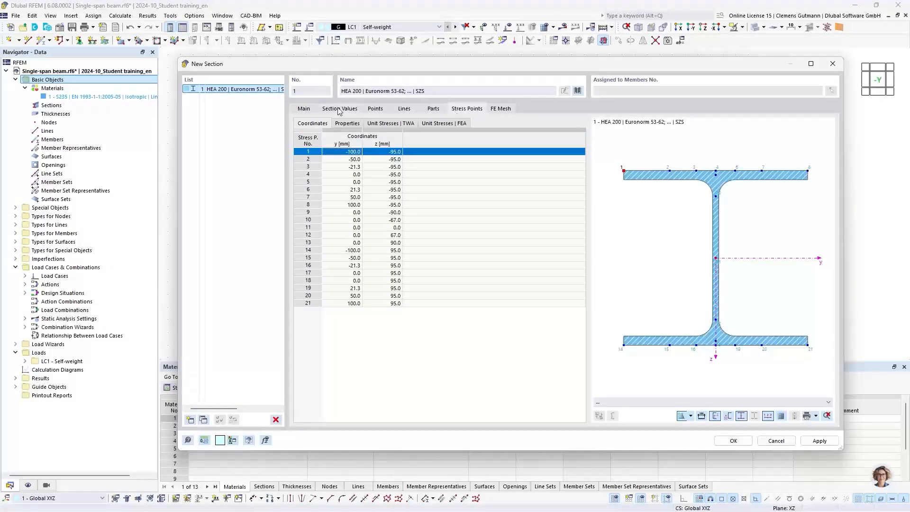
{"action": "left_click", "coordinate": [304, 110]}
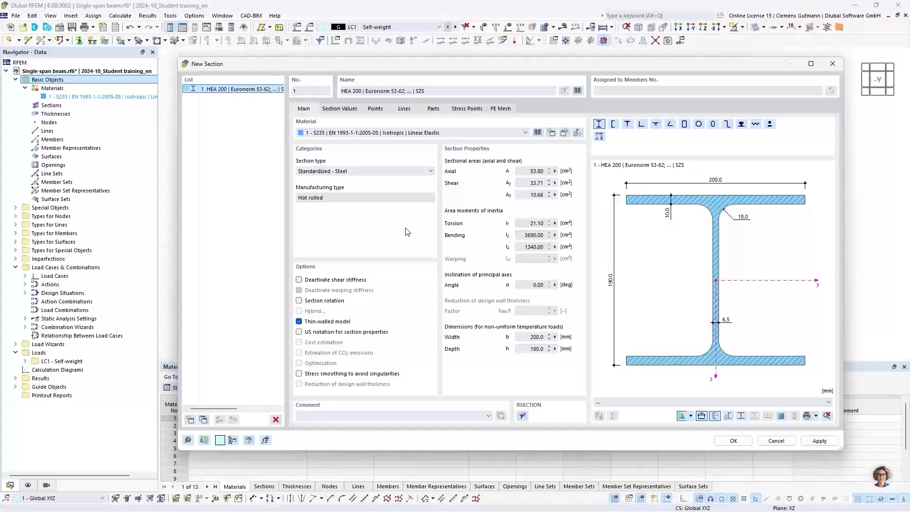
{"action": "left_click", "coordinate": [726, 444]}
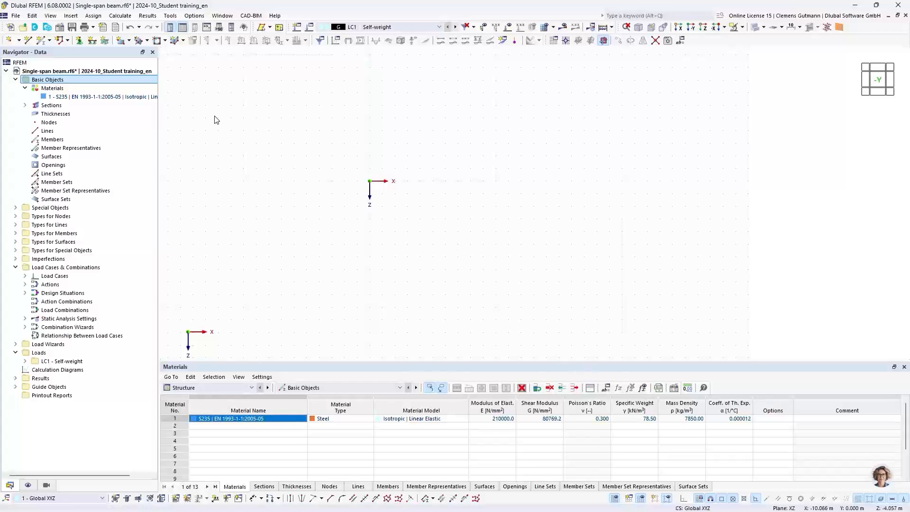
{"action": "left_click", "coordinate": [25, 107]}
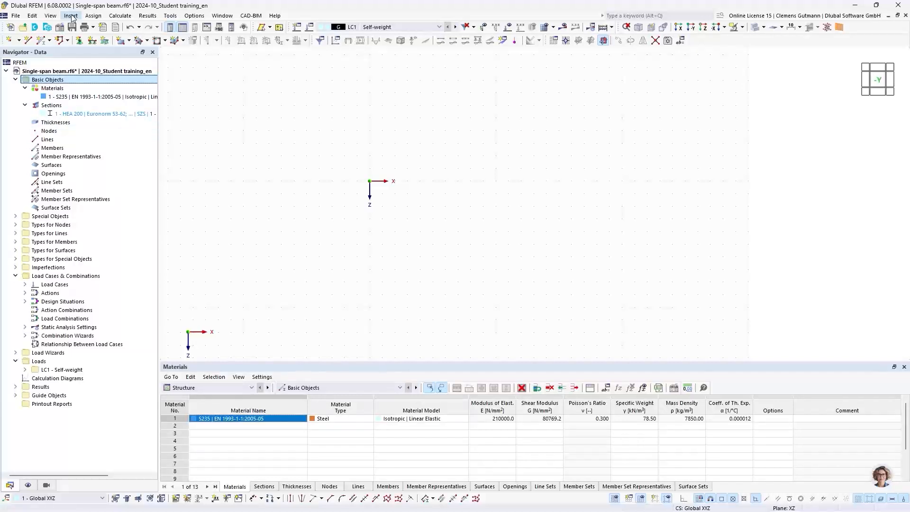
- Place a single node at the coordinate origin and list it under Nodes in the navigator
{"action": "left_click", "coordinate": [12, 44]}
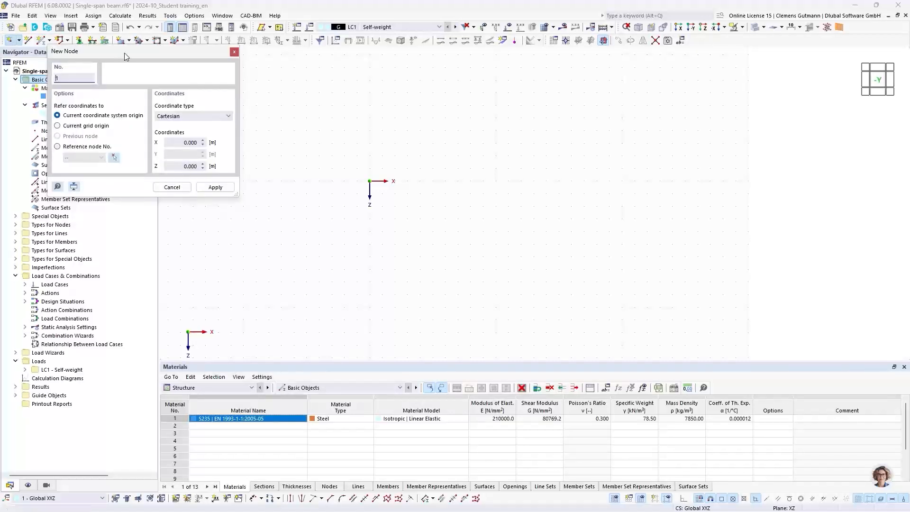
{"action": "left_click_drag", "start_coordinate": [125, 53], "coordinate": [104, 64]}
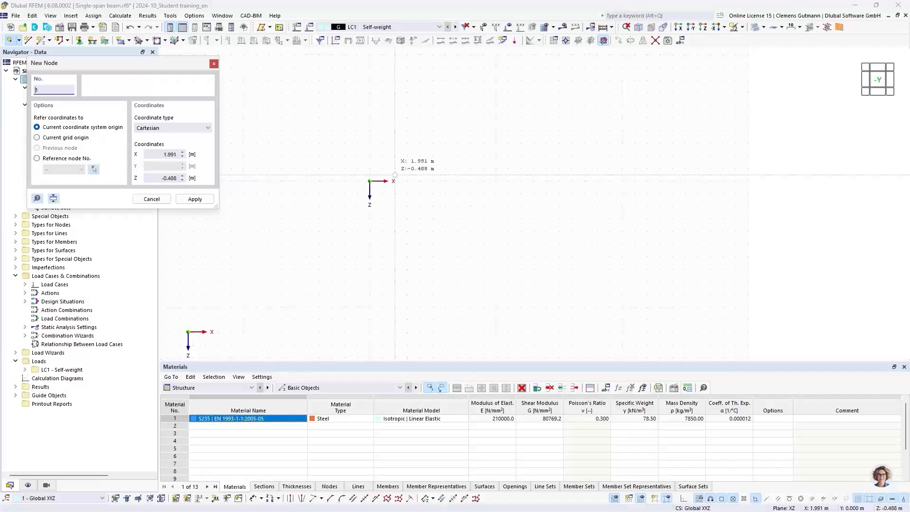
{"action": "left_click", "coordinate": [370, 181]}
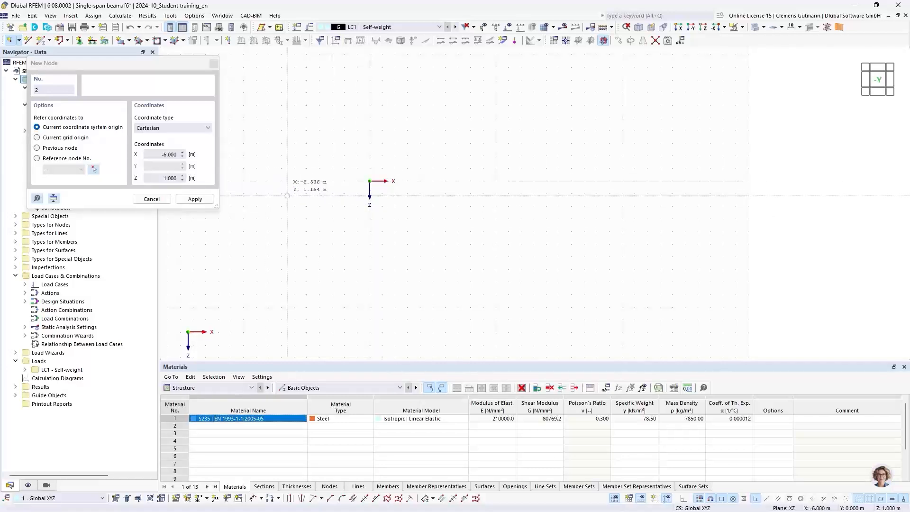
{"action": "left_click", "coordinate": [151, 199]}
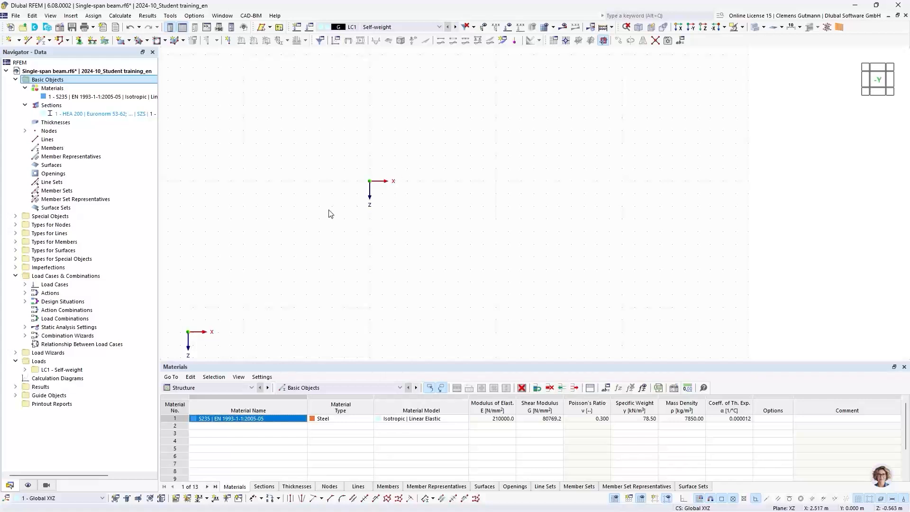
{"action": "left_click", "coordinate": [24, 132]}
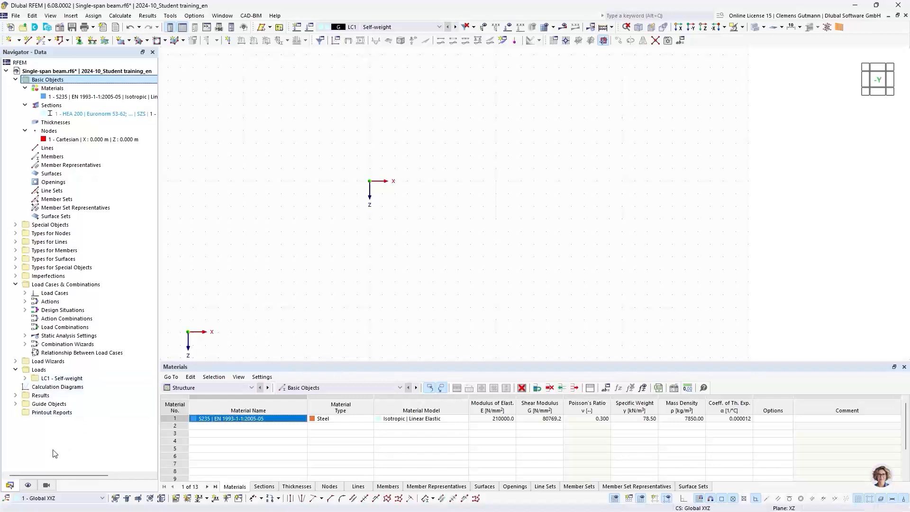
- Hide the global coordinate system X, Y, Z at the zero point in the display settings and return to the model data
{"action": "left_click", "coordinate": [28, 486]}
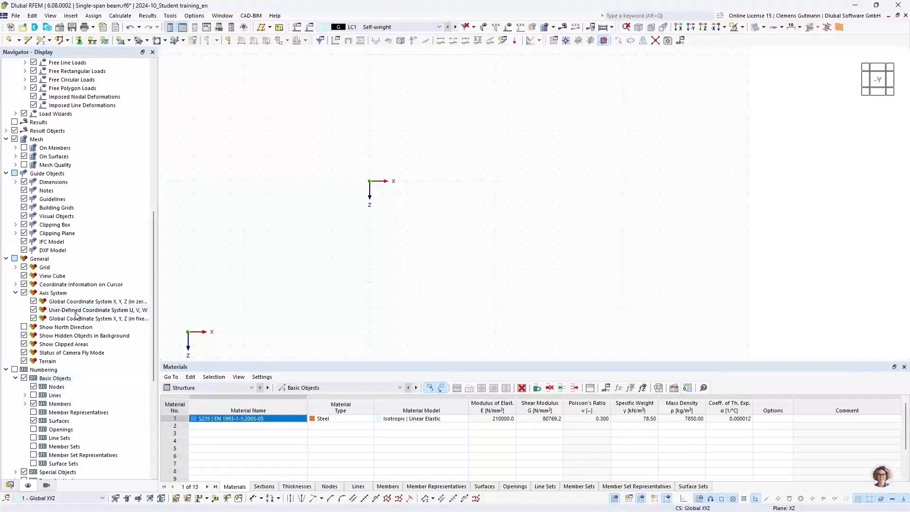
{"action": "scroll", "coordinate": [93, 255], "scroll_direction": "up", "scroll_amount": 5}
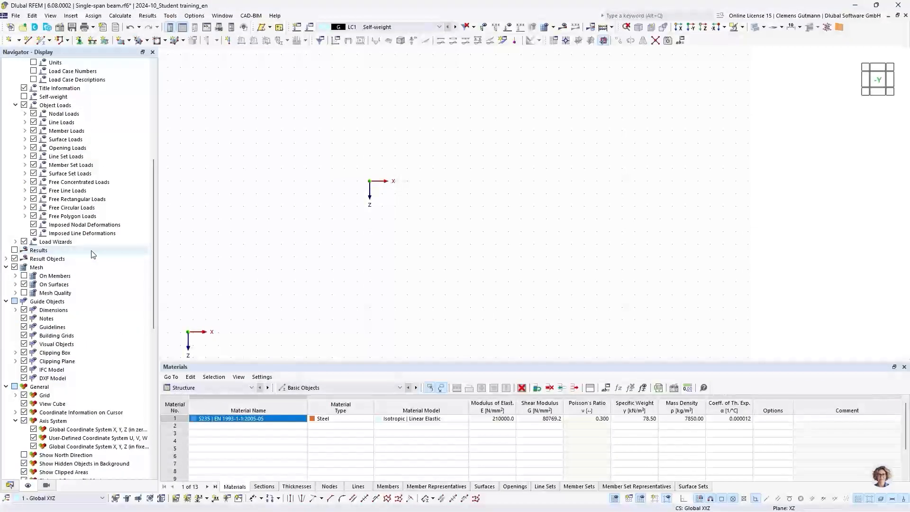
{"action": "scroll", "coordinate": [93, 255], "scroll_direction": "up", "scroll_amount": 3}
{"action": "scroll", "coordinate": [91, 254], "scroll_direction": "up", "scroll_amount": 5}
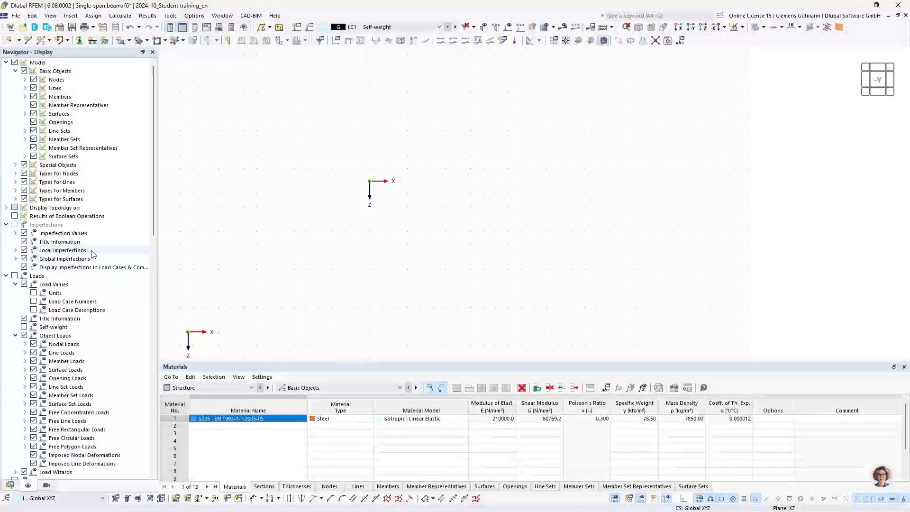
{"action": "scroll", "coordinate": [92, 255], "scroll_direction": "down", "scroll_amount": 6}
{"action": "scroll", "coordinate": [92, 254], "scroll_direction": "down", "scroll_amount": 6}
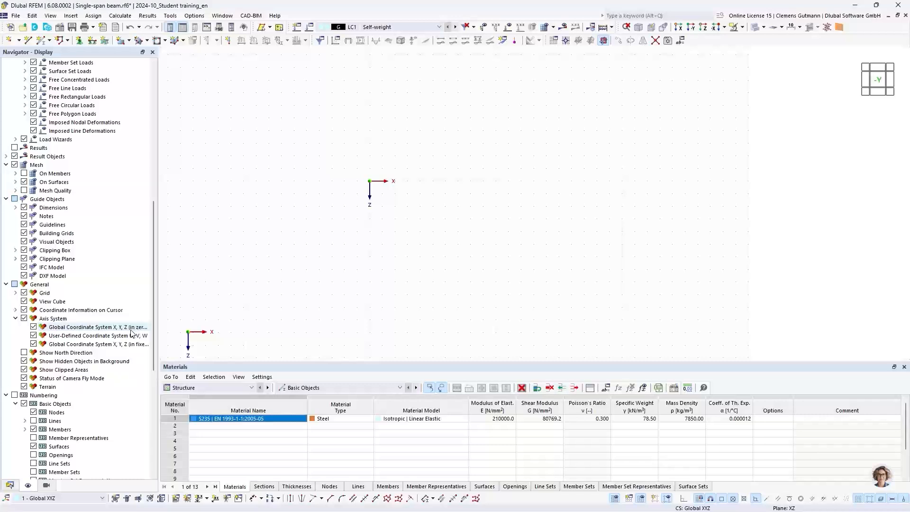
{"action": "left_click", "coordinate": [34, 328]}
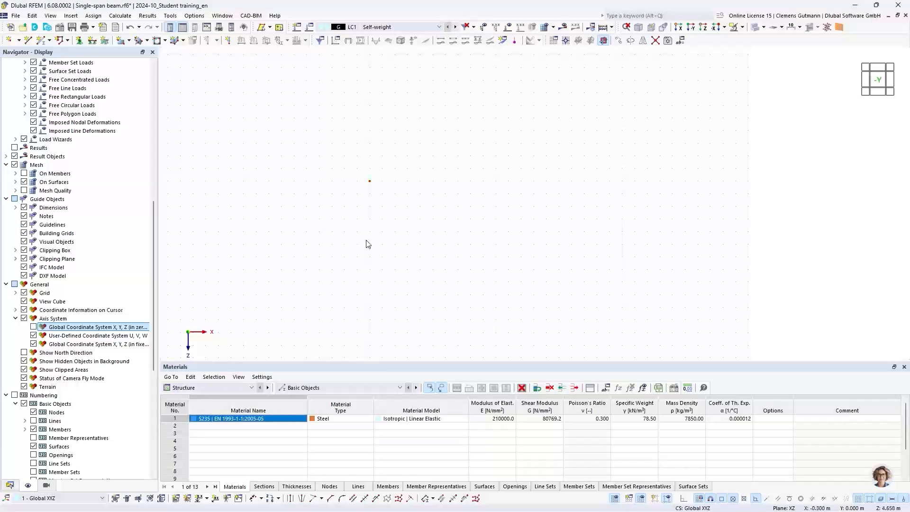
{"action": "left_click", "coordinate": [12, 487]}
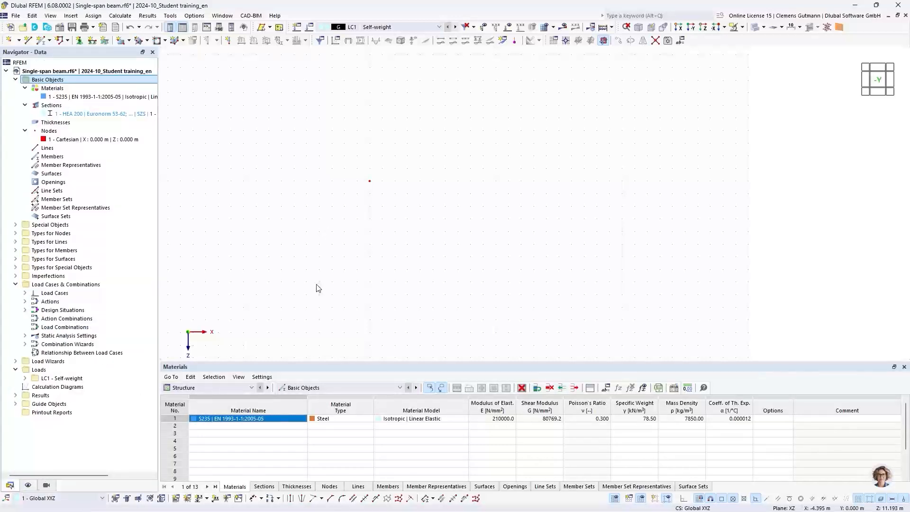
{"action": "double_click", "coordinate": [8, 40]}
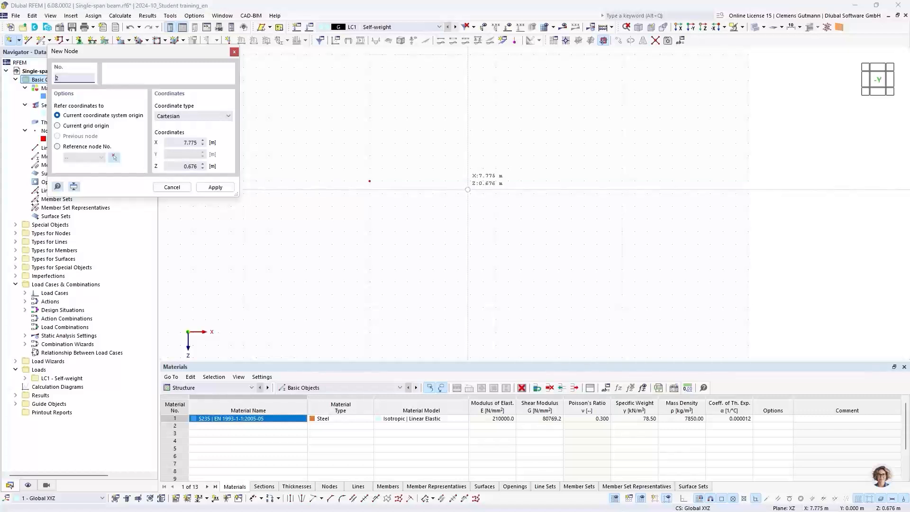
{"action": "left_click", "coordinate": [234, 52]}
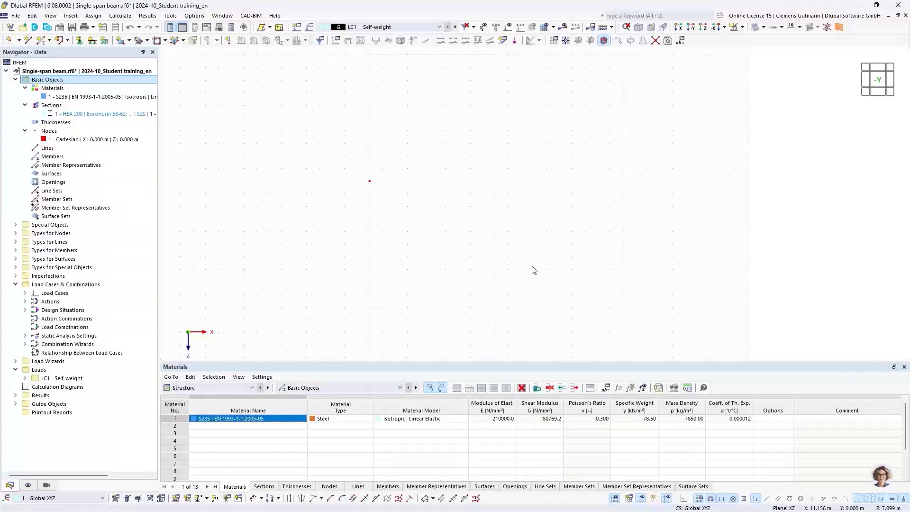
- Try a grid point spacing of 0.5 m in both directions for the XZ work plane
{"action": "left_click", "coordinate": [194, 16]}
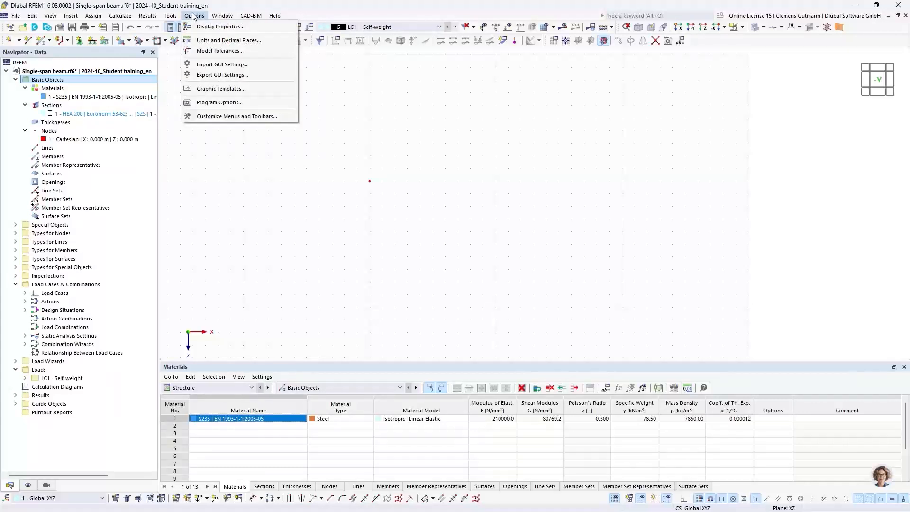
{"action": "mouse_move", "coordinate": [180, 16]}
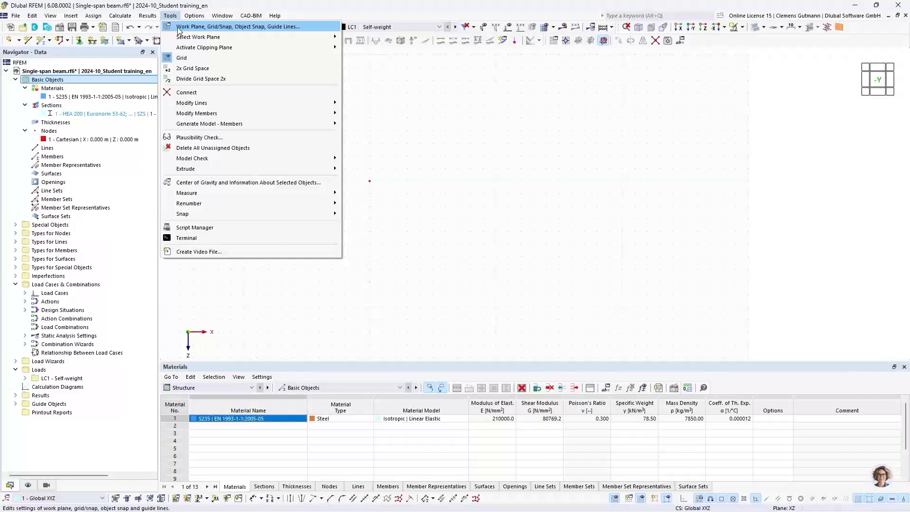
{"action": "left_click", "coordinate": [179, 27]}
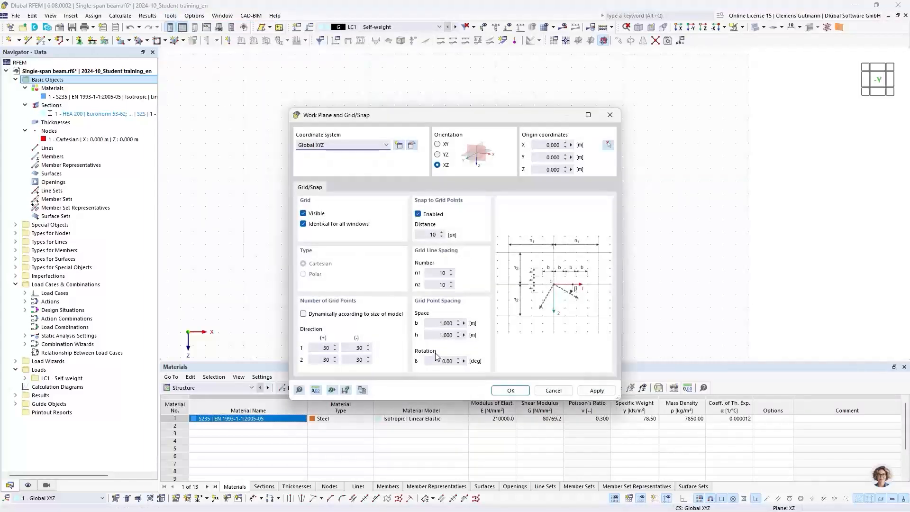
{"action": "double_click", "coordinate": [435, 326]}
{"action": "type", "text": "0,5"}
{"action": "key", "text": "Tab"}
{"action": "type", "text": "0,5"}
{"action": "key", "text": "Tab"}
{"action": "left_click_drag", "start_coordinate": [440, 116], "coordinate": [308, 108]}
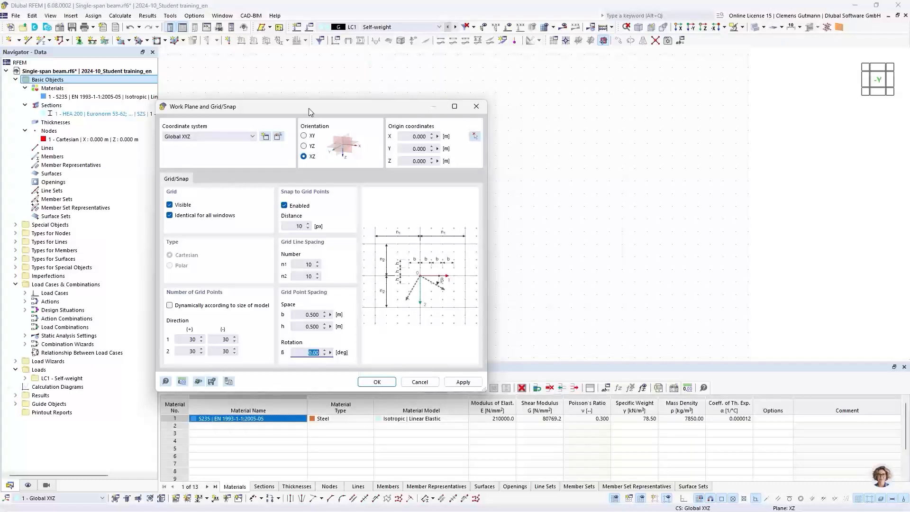
{"action": "left_click", "coordinate": [419, 381]}
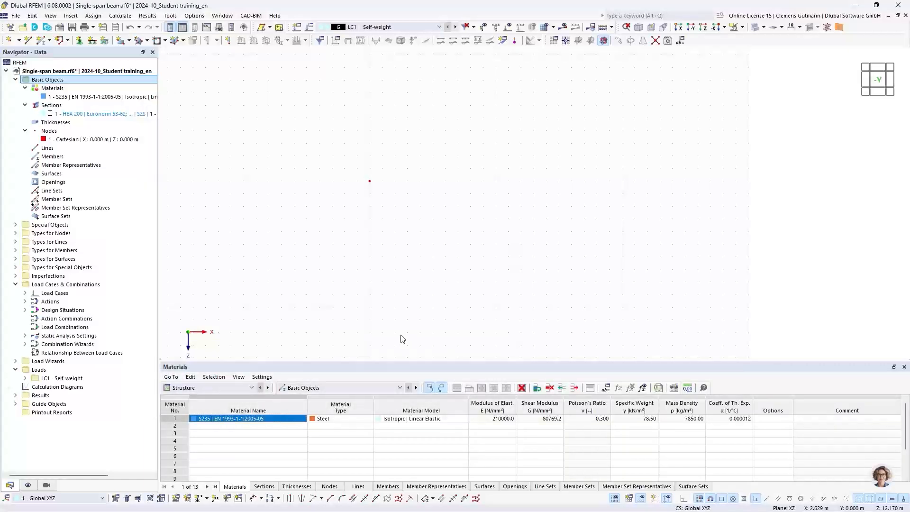
- Enlarge the table area below the model and review its categories and the subcategories of the structure tables
{"action": "left_click_drag", "start_coordinate": [380, 361], "coordinate": [388, 330]}
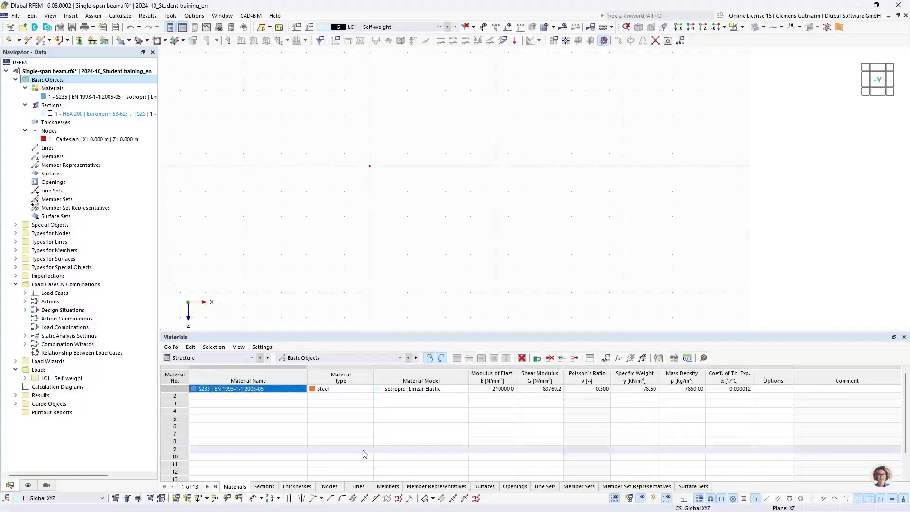
{"action": "left_click", "coordinate": [246, 358]}
{"action": "left_click", "coordinate": [247, 357]}
{"action": "left_click", "coordinate": [324, 358]}
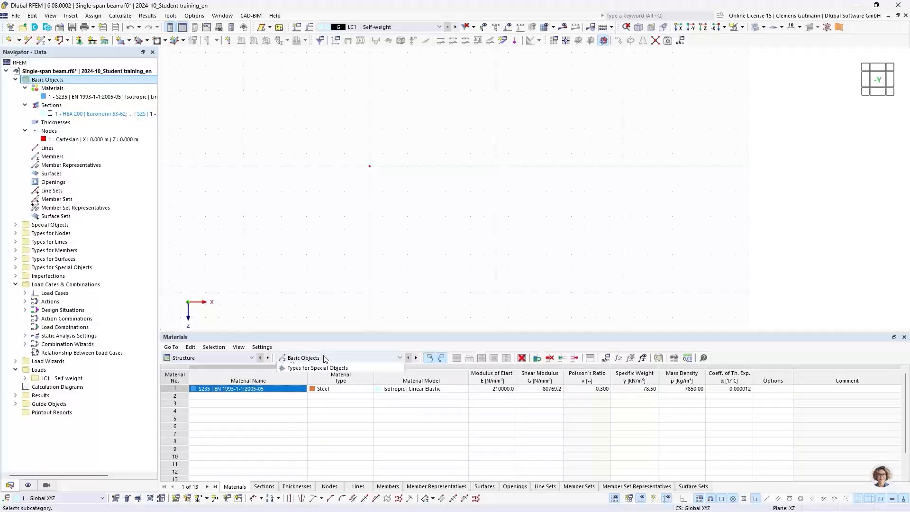
{"action": "left_click", "coordinate": [323, 358]}
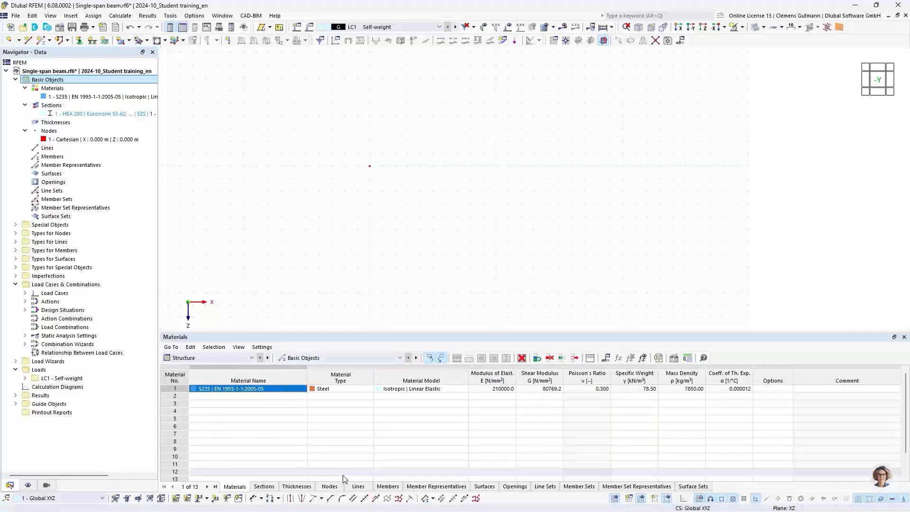
- Add a second standard node at X 7.5 m and Z 0 m in the Nodes table
{"action": "left_click", "coordinate": [342, 487]}
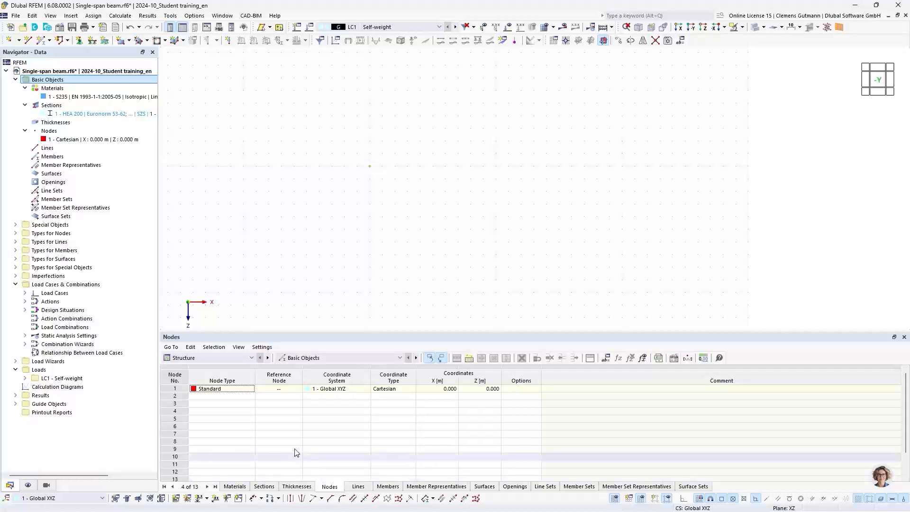
{"action": "left_click", "coordinate": [203, 396]}
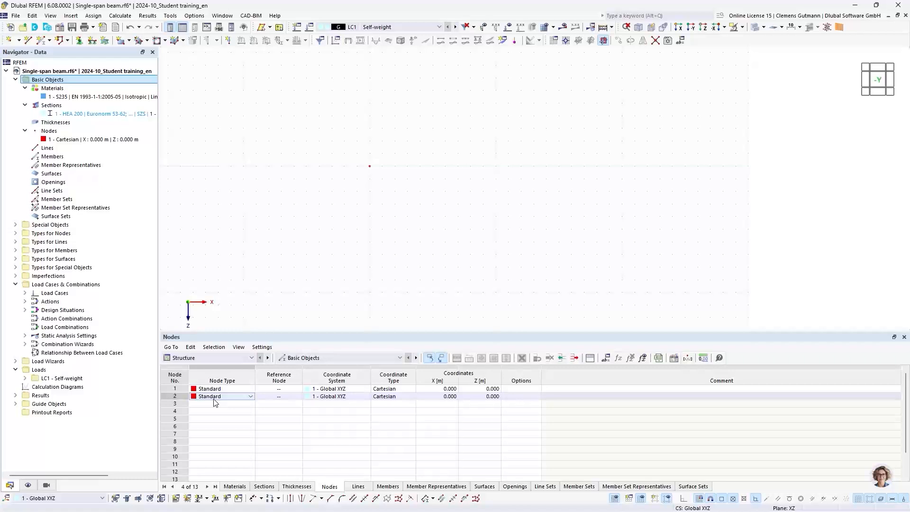
{"action": "left_click", "coordinate": [442, 398]}
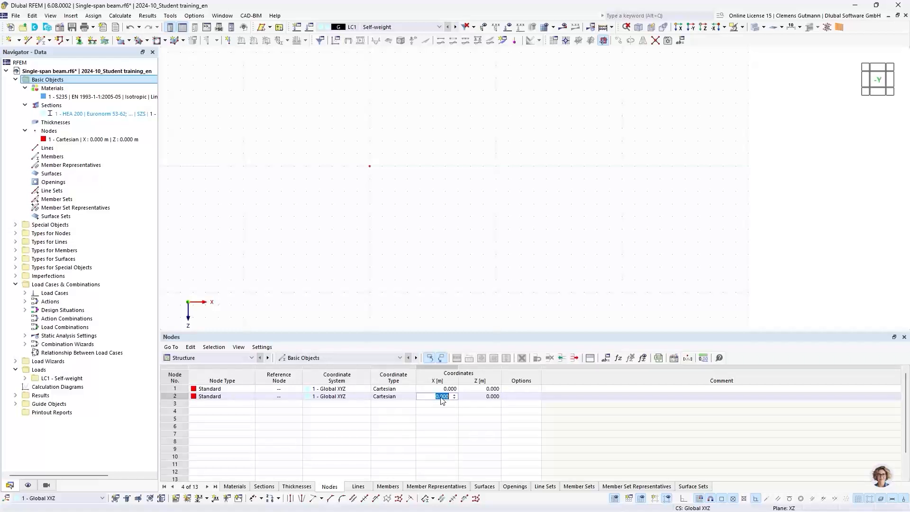
{"action": "type", "text": "7.5"}
{"action": "key", "text": "Tab"}
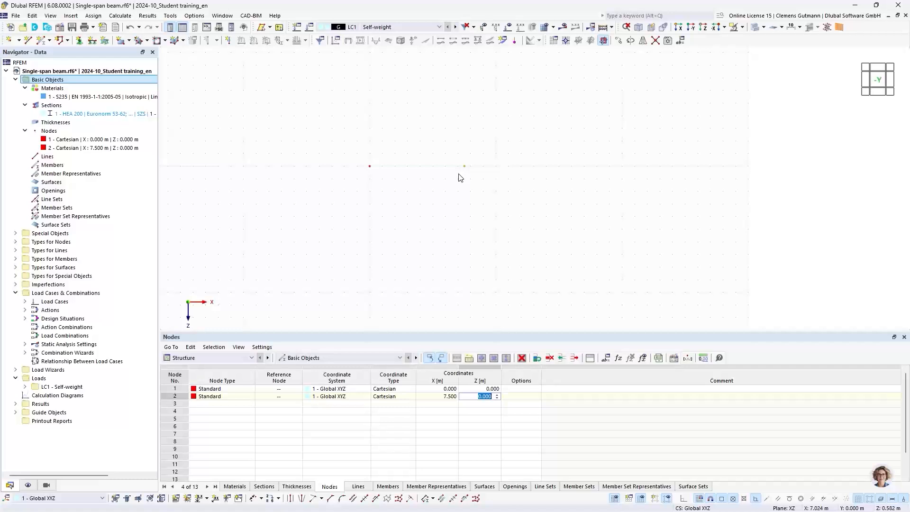
{"action": "left_click", "coordinate": [226, 408]}
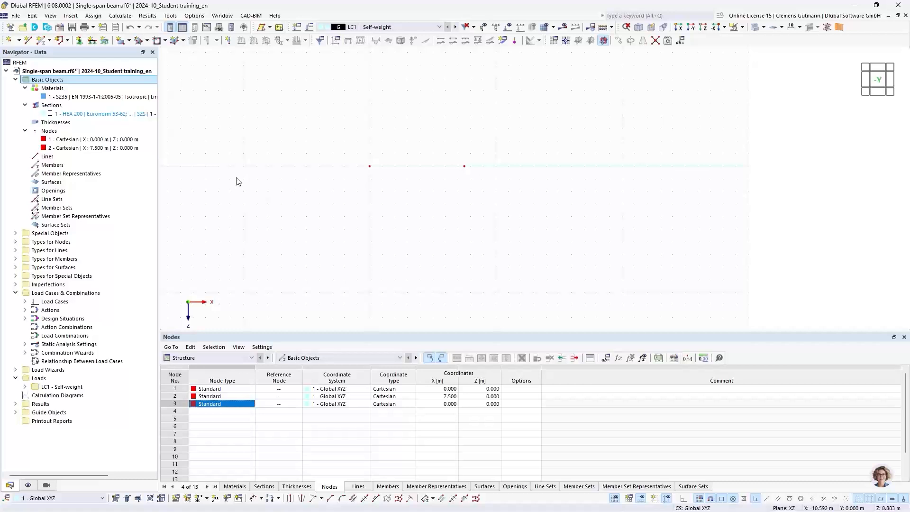
- Create a new polyline from node 1 at the origin to node 2
{"action": "right_click", "coordinate": [38, 158]}
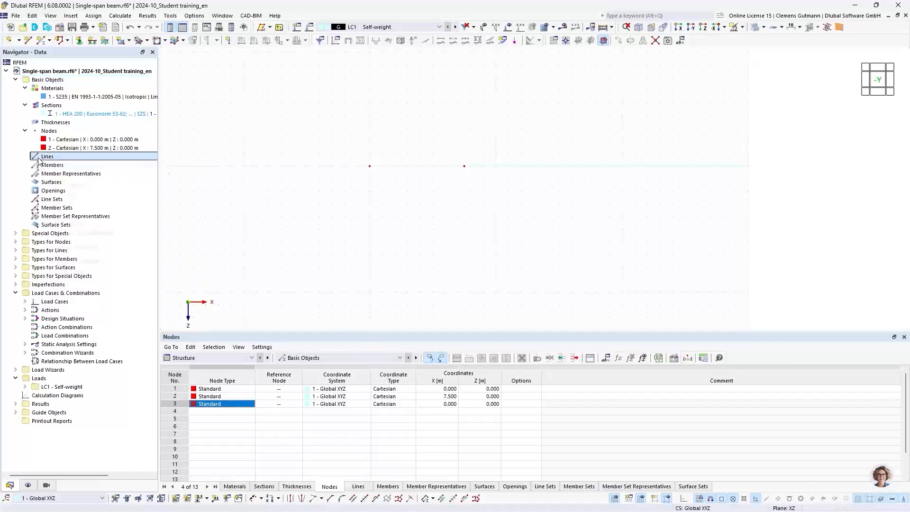
{"action": "mouse_move", "coordinate": [65, 175]}
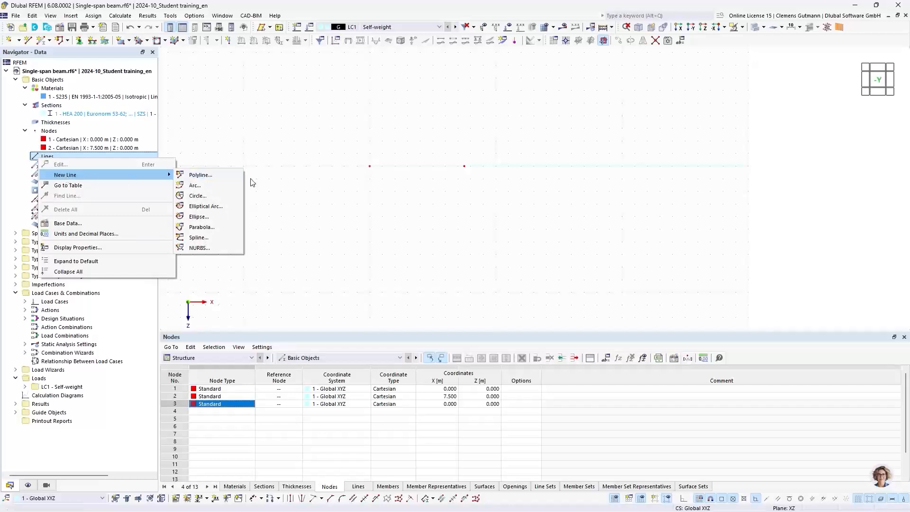
{"action": "left_click", "coordinate": [199, 175]}
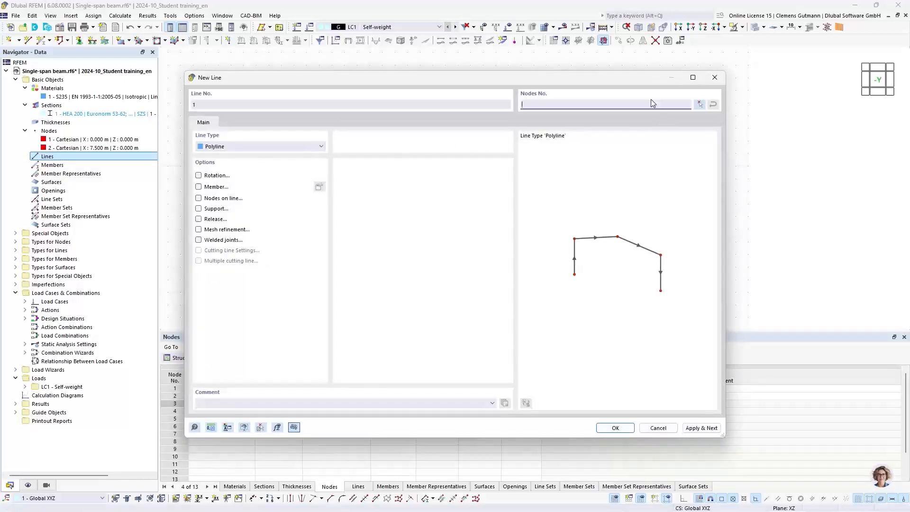
{"action": "left_click", "coordinate": [700, 105]}
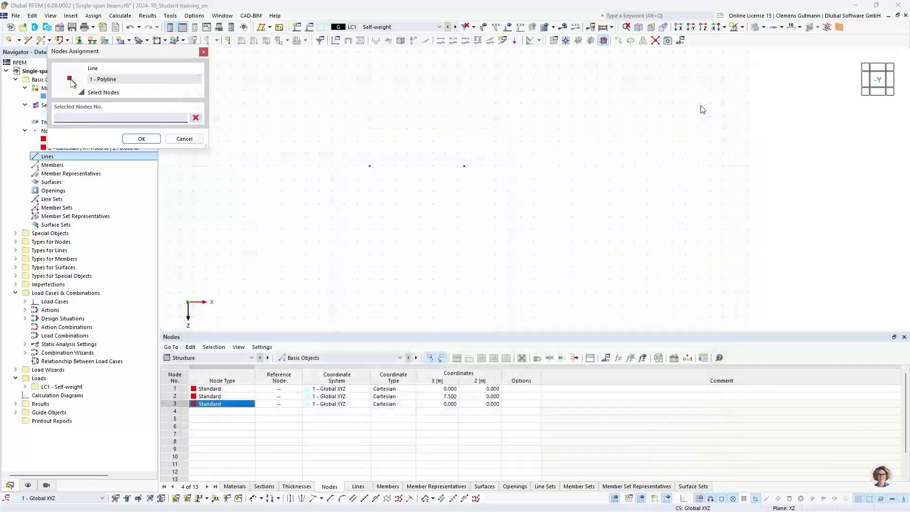
{"action": "left_click", "coordinate": [370, 166]}
{"action": "left_click", "coordinate": [464, 166]}
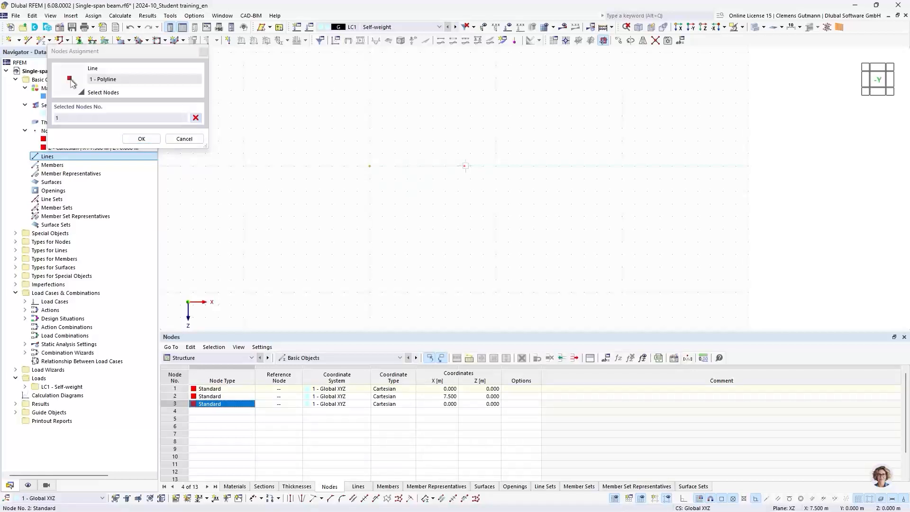
{"action": "left_click", "coordinate": [142, 139]}
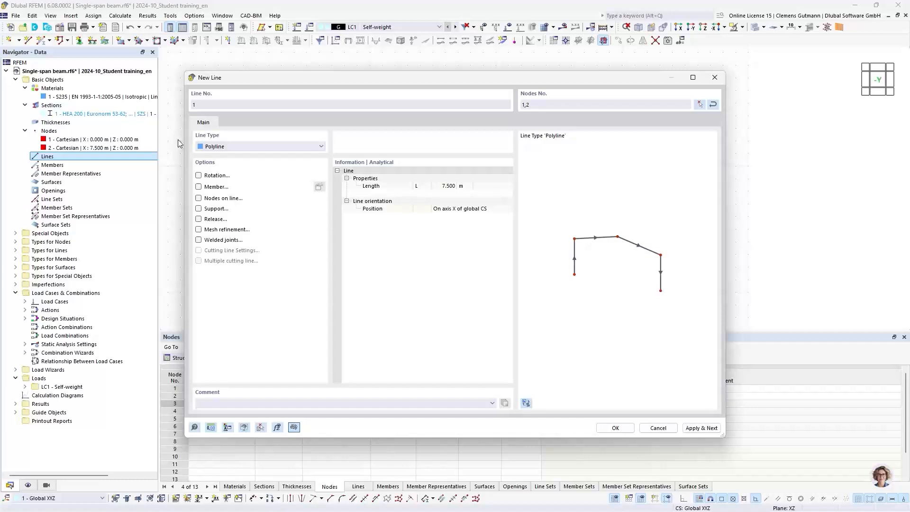
{"action": "left_click", "coordinate": [615, 428]}
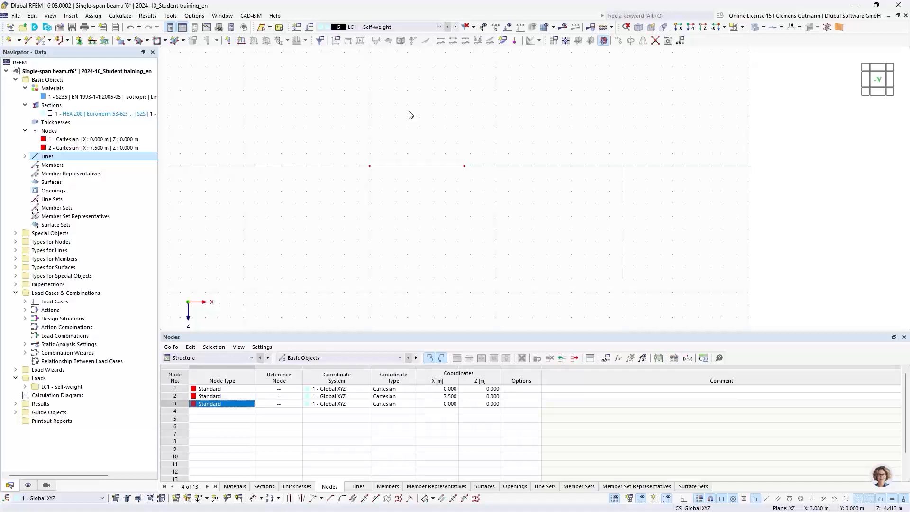
- Edit the line between the two nodes and activate its member option to define a new member on it
{"action": "right_click", "coordinate": [54, 169]}
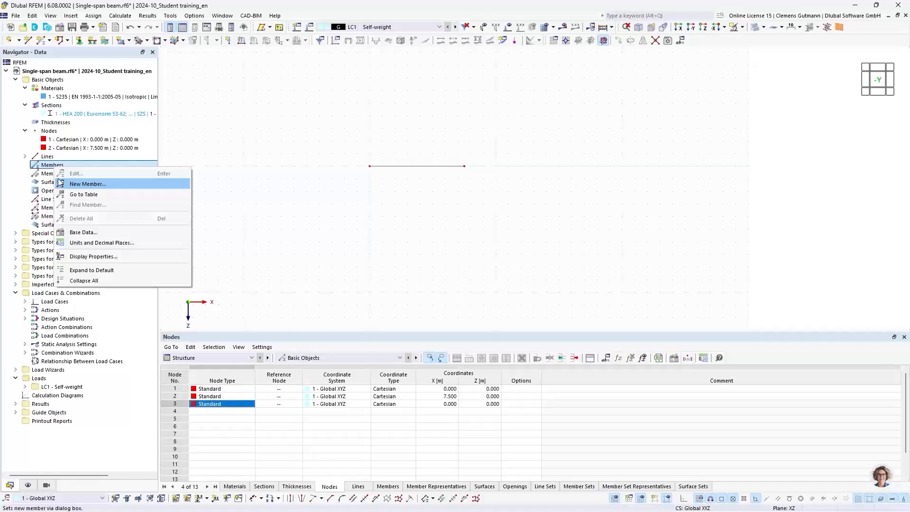
{"action": "left_click", "coordinate": [59, 182]}
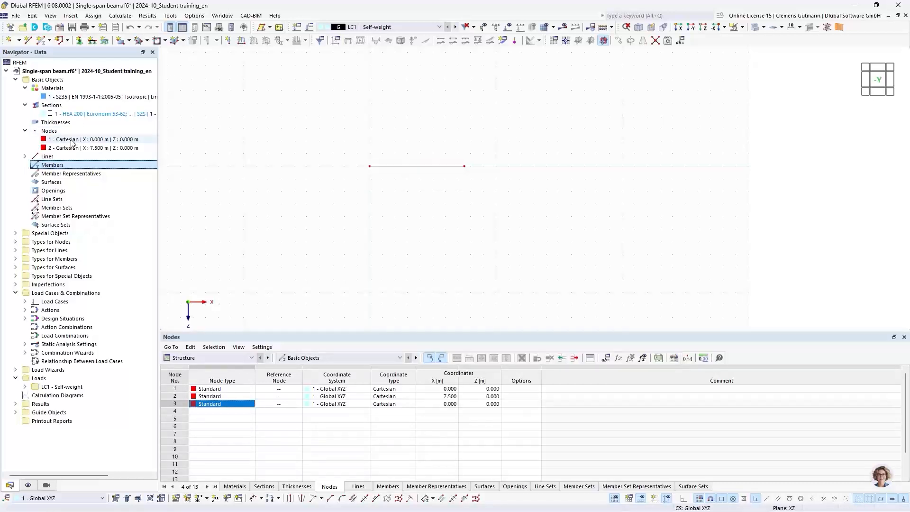
{"action": "double_click", "coordinate": [419, 167]}
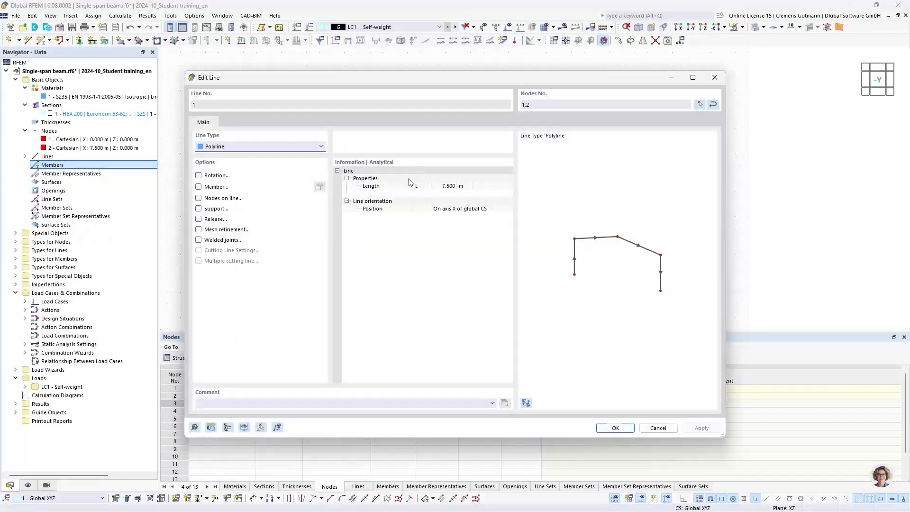
{"action": "left_click", "coordinate": [198, 188]}
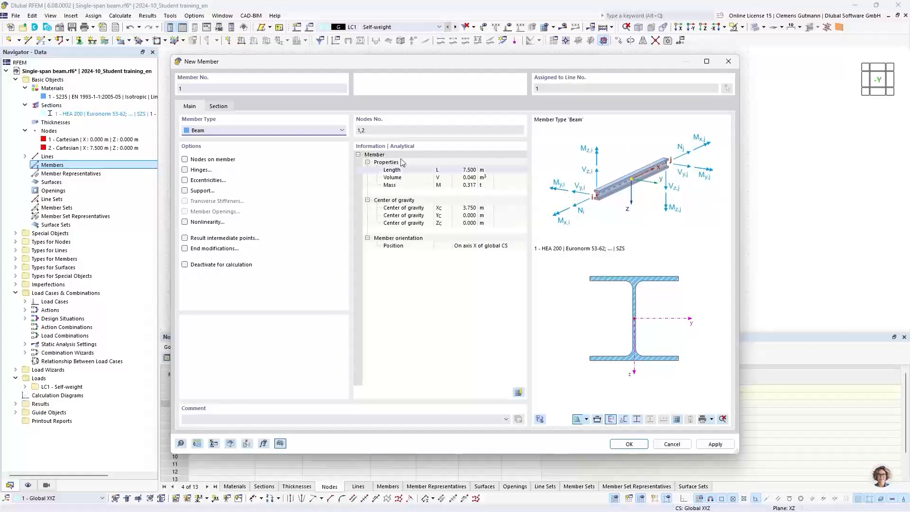
- Preview the Truss member type for the new member and switch the type back to Beam
{"action": "left_click", "coordinate": [219, 131]}
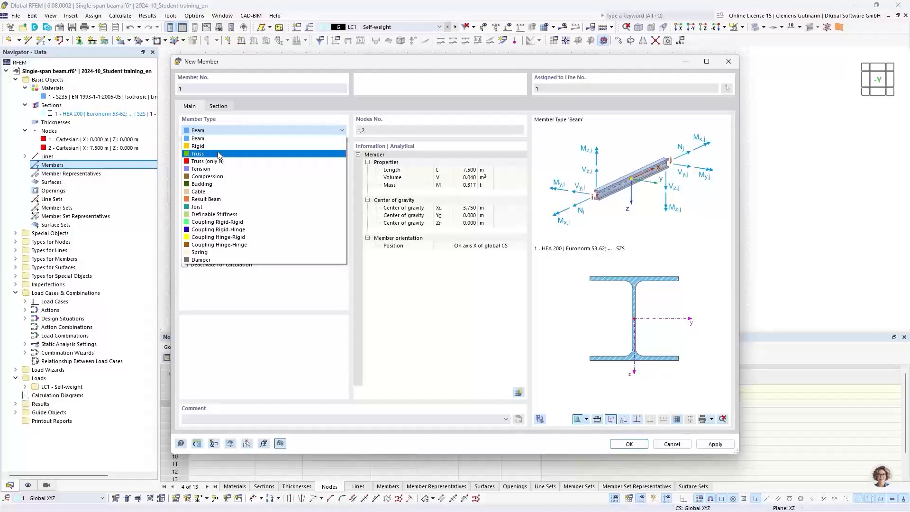
{"action": "left_click", "coordinate": [220, 154]}
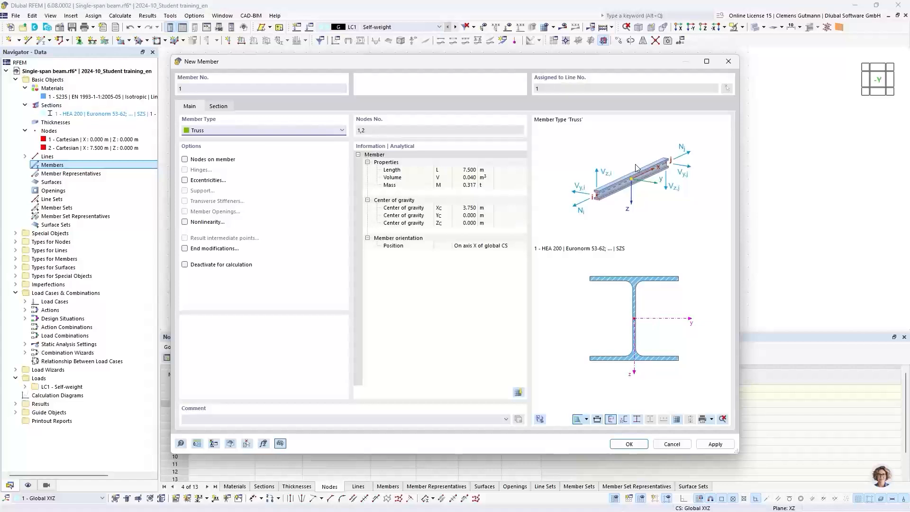
{"action": "left_click", "coordinate": [305, 131]}
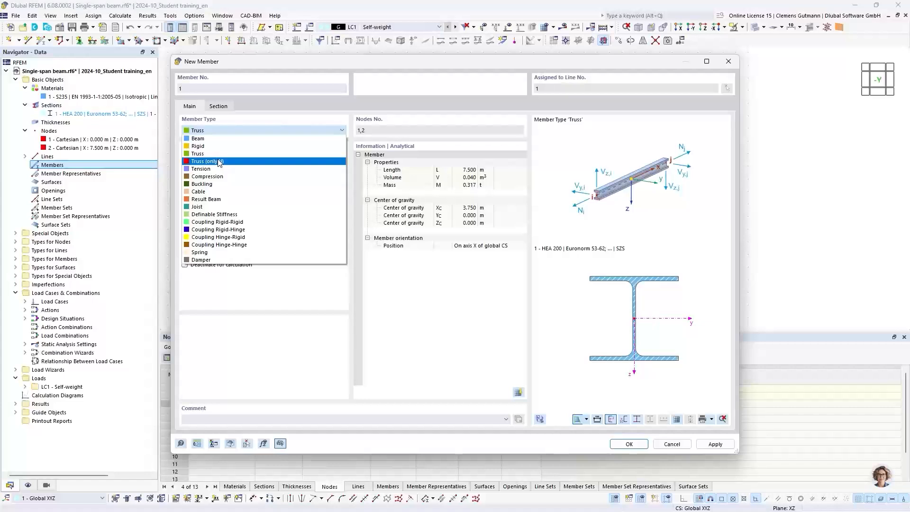
{"action": "left_click", "coordinate": [232, 139]}
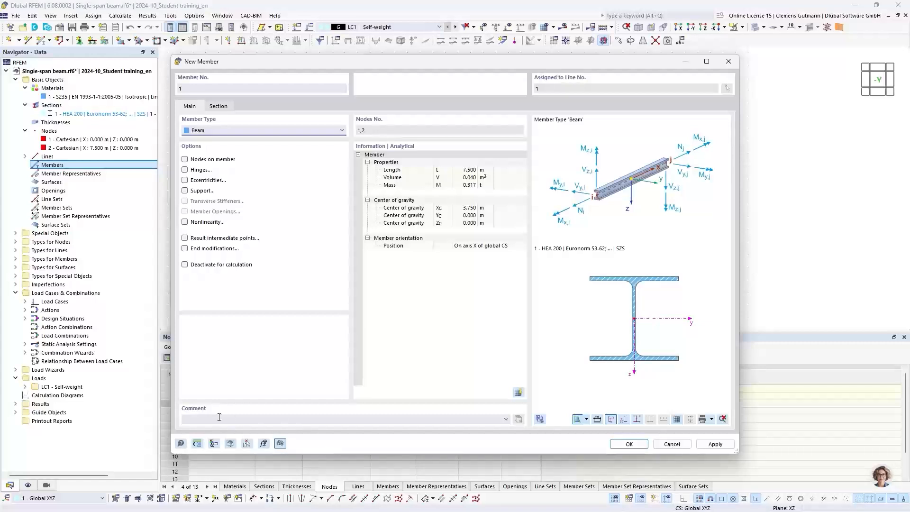
- Read the online manual's descriptions of the member types, from Beam and Rigid to Truss (only N), and return to the member definition
{"action": "left_click", "coordinate": [181, 443]}
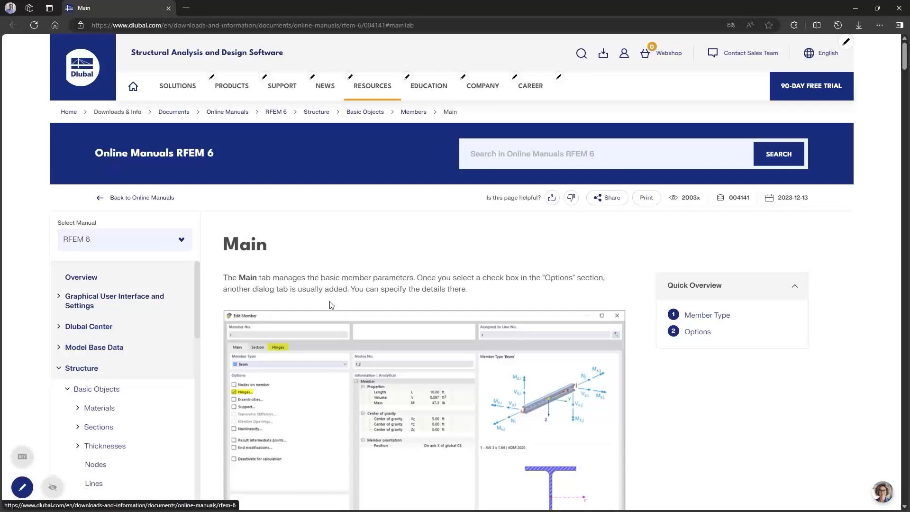
{"action": "scroll", "coordinate": [398, 304], "scroll_direction": "down", "scroll_amount": 1}
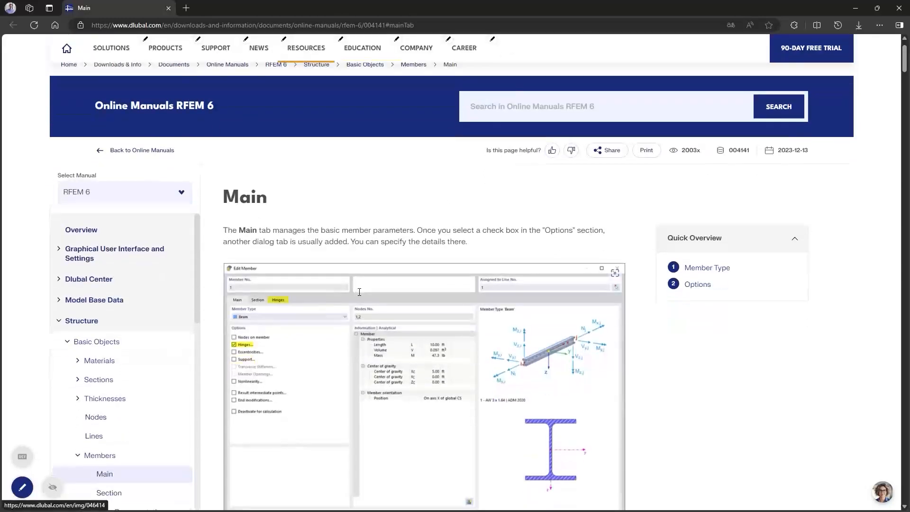
{"action": "scroll", "coordinate": [407, 309], "scroll_direction": "down", "scroll_amount": 2}
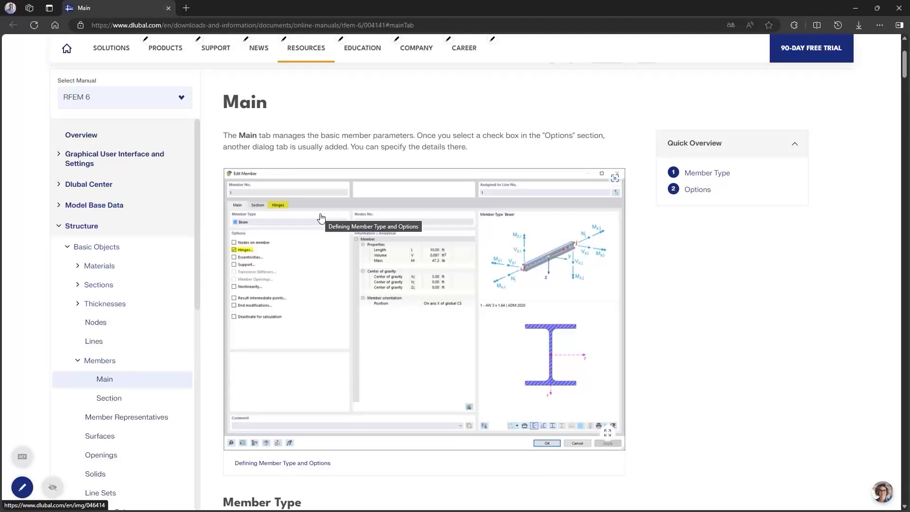
{"action": "scroll", "coordinate": [320, 217], "scroll_direction": "up", "scroll_amount": 2}
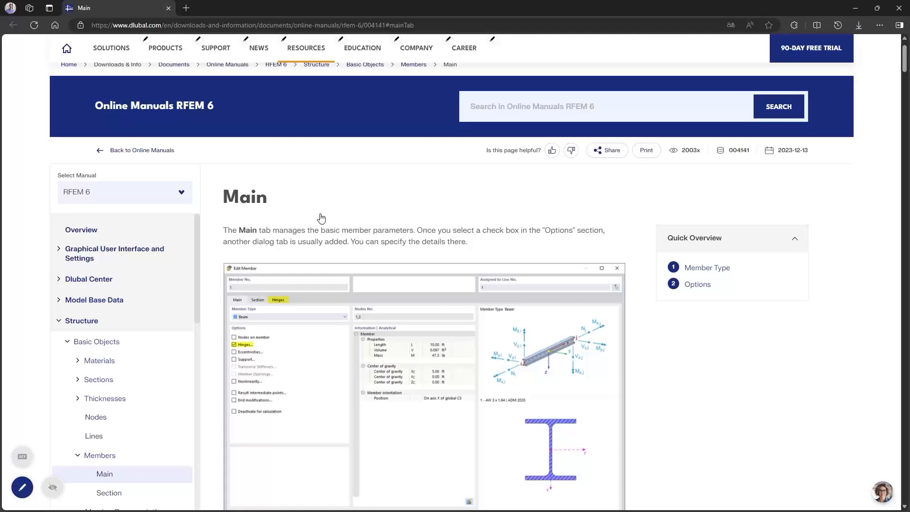
{"action": "scroll", "coordinate": [303, 265], "scroll_direction": "down", "scroll_amount": 4}
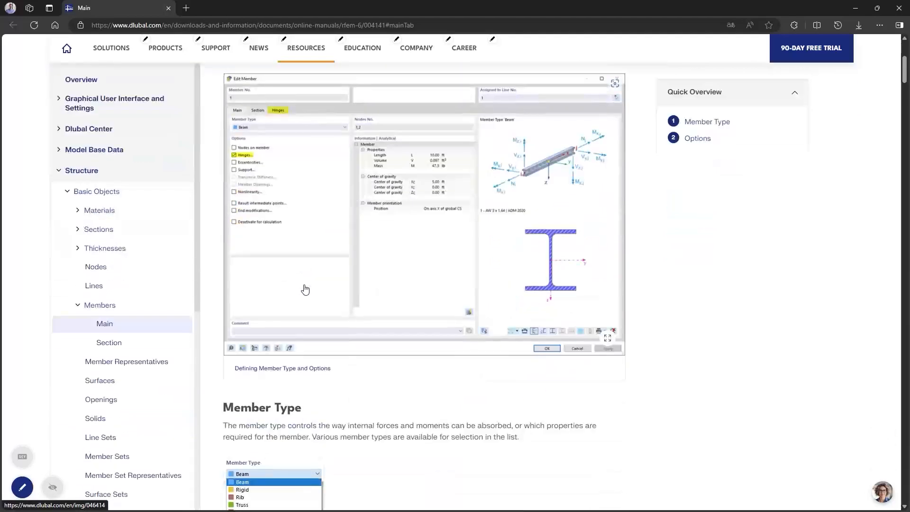
{"action": "scroll", "coordinate": [304, 290], "scroll_direction": "down", "scroll_amount": 6}
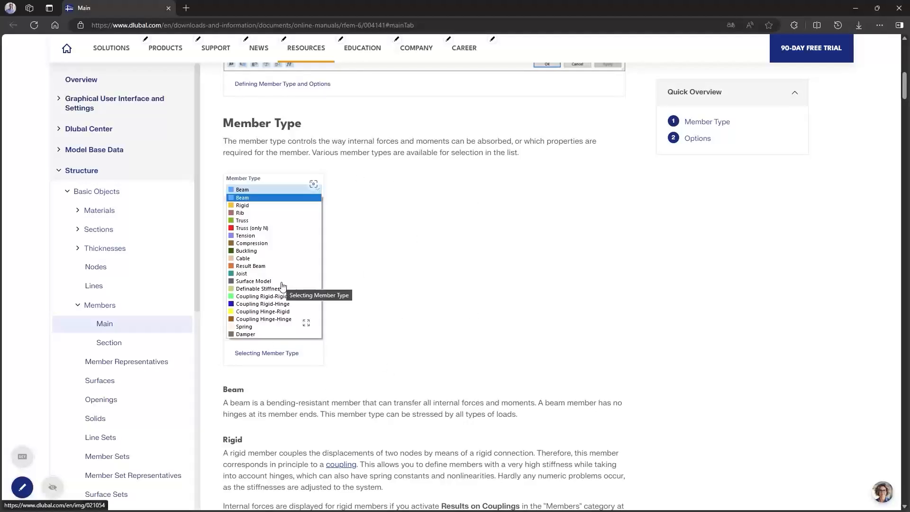
{"action": "scroll", "coordinate": [361, 285], "scroll_direction": "down", "scroll_amount": 4}
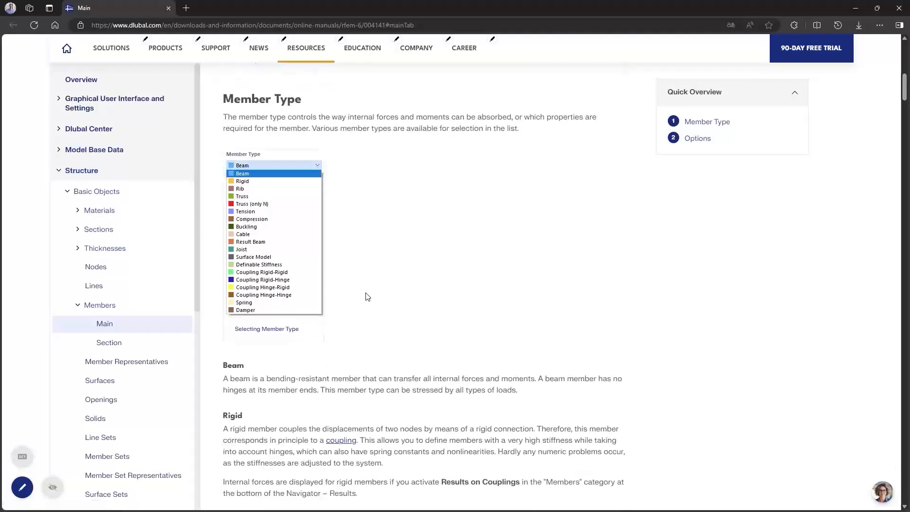
{"action": "scroll", "coordinate": [344, 332], "scroll_direction": "down", "scroll_amount": 5}
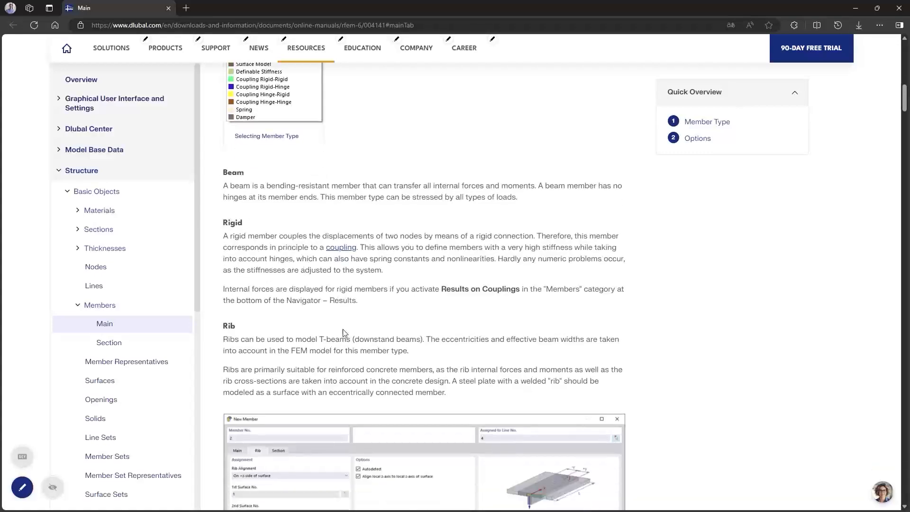
{"action": "scroll", "coordinate": [341, 337], "scroll_direction": "down", "scroll_amount": 11}
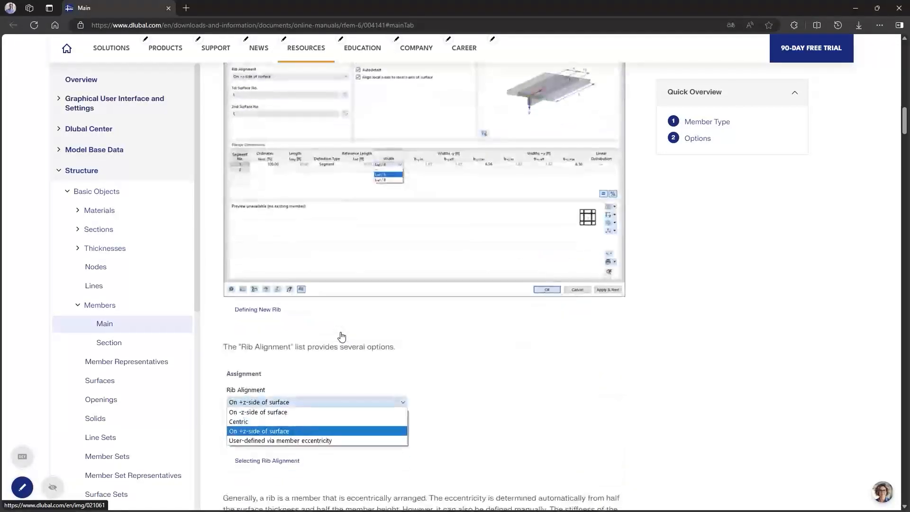
{"action": "scroll", "coordinate": [341, 336], "scroll_direction": "down", "scroll_amount": 3}
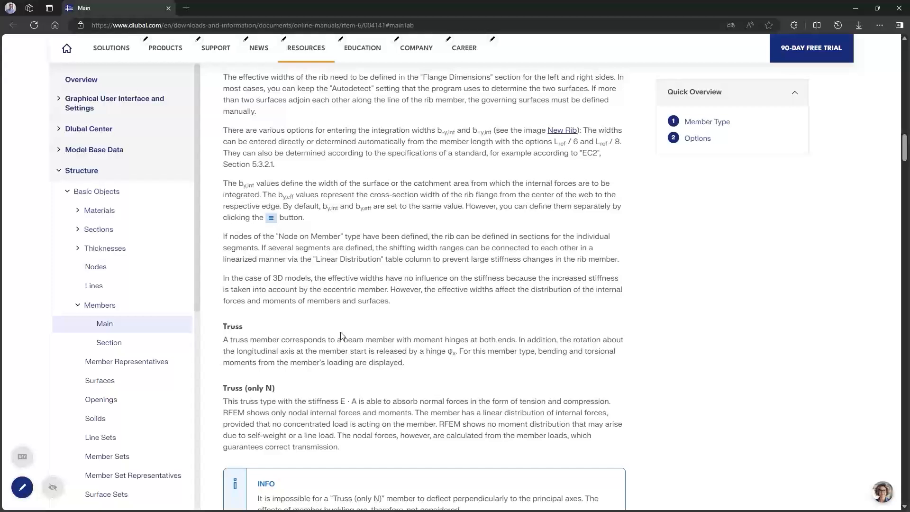
{"action": "scroll", "coordinate": [341, 336], "scroll_direction": "up", "scroll_amount": 5}
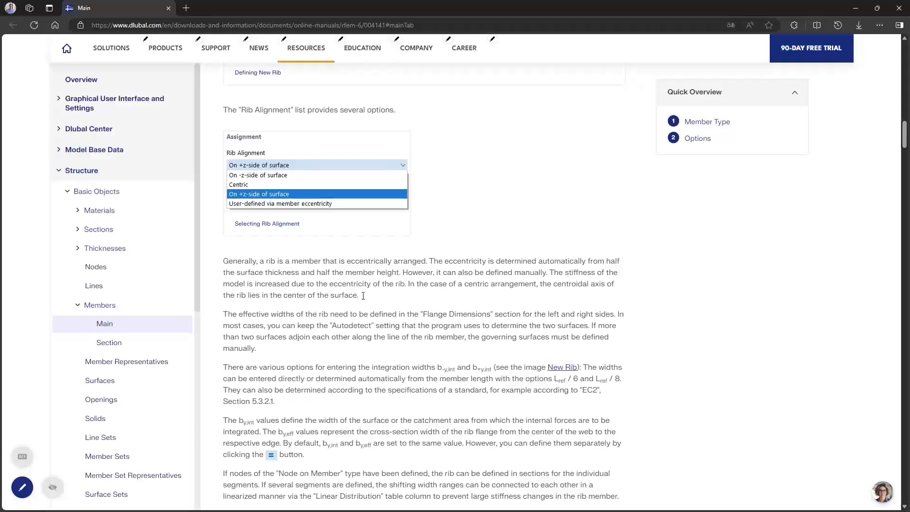
{"action": "left_click", "coordinate": [900, 7]}
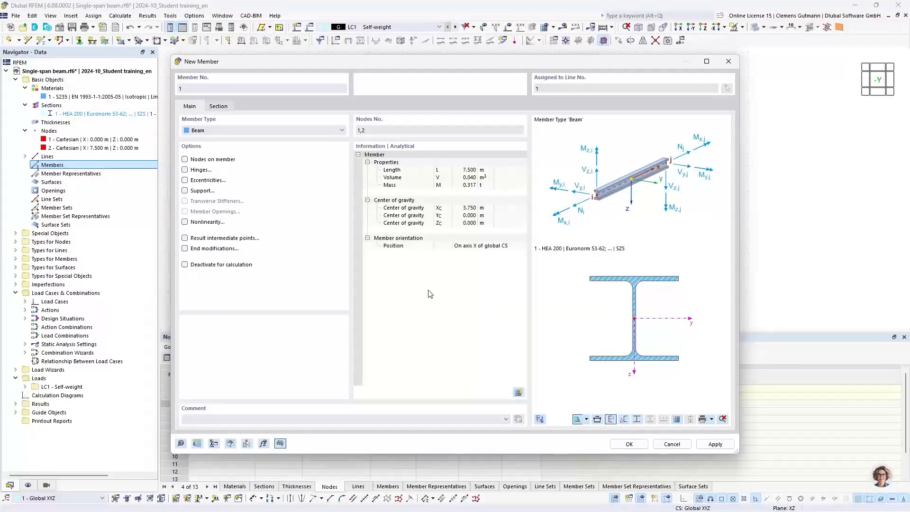
- Create the member on the line as type Beam with the HEA 200 section in S235 at member start i
{"action": "left_click", "coordinate": [281, 134]}
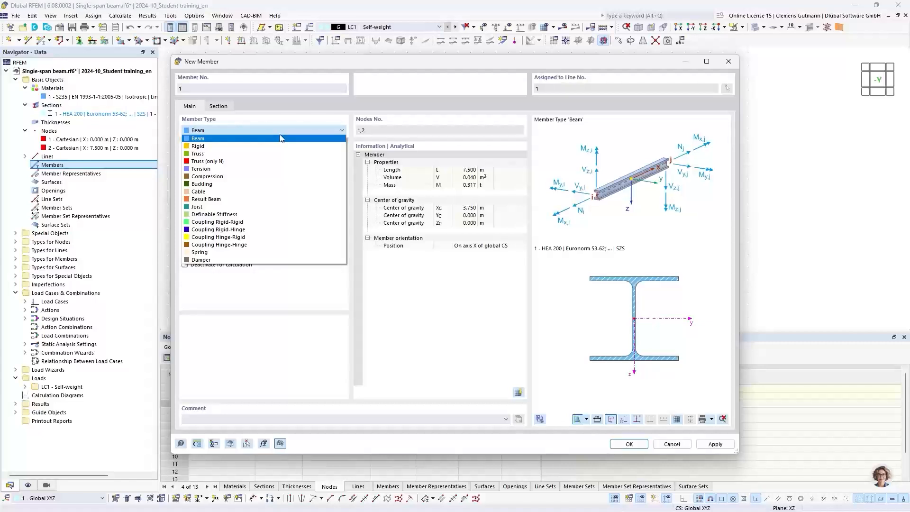
{"action": "left_click", "coordinate": [280, 138]}
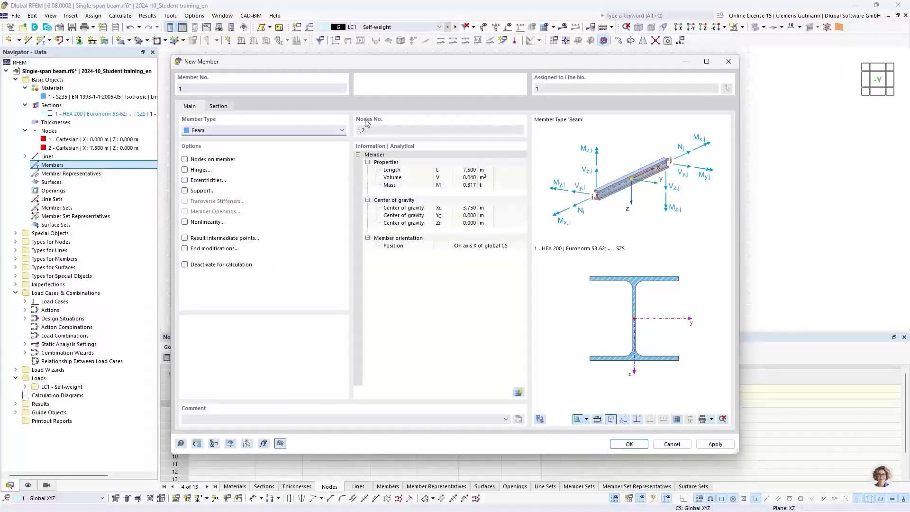
{"action": "left_click", "coordinate": [218, 106]}
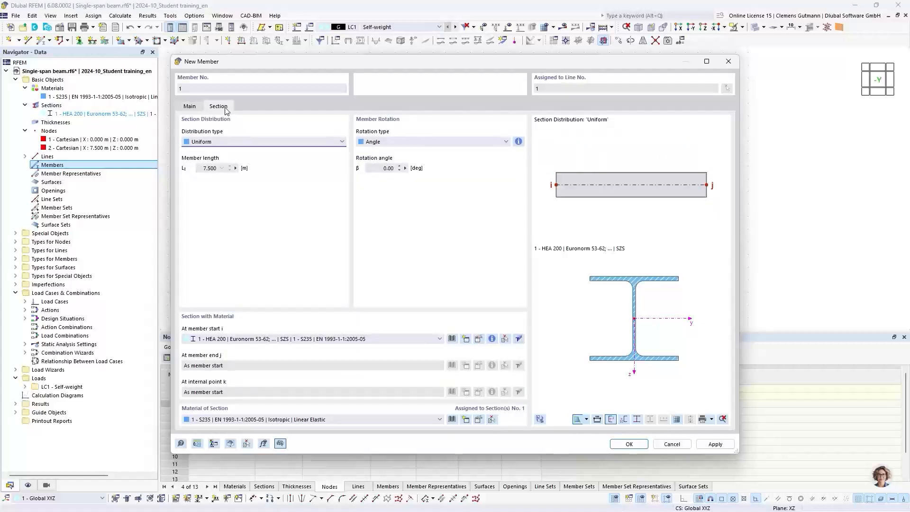
{"action": "left_click", "coordinate": [209, 342]}
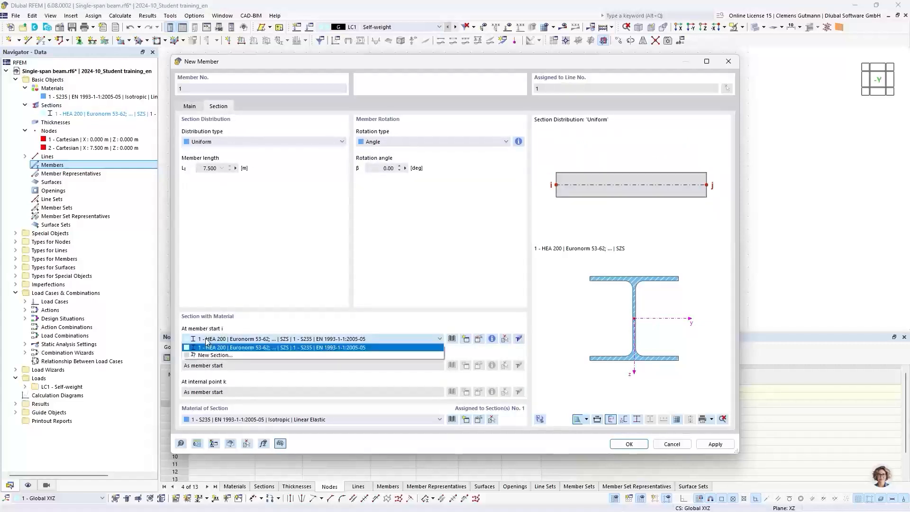
{"action": "left_click", "coordinate": [239, 349]}
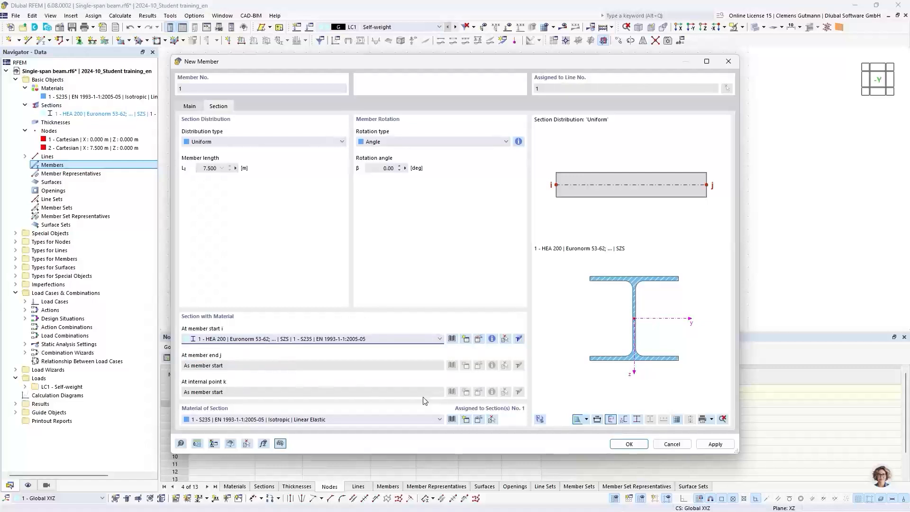
{"action": "left_click", "coordinate": [630, 444]}
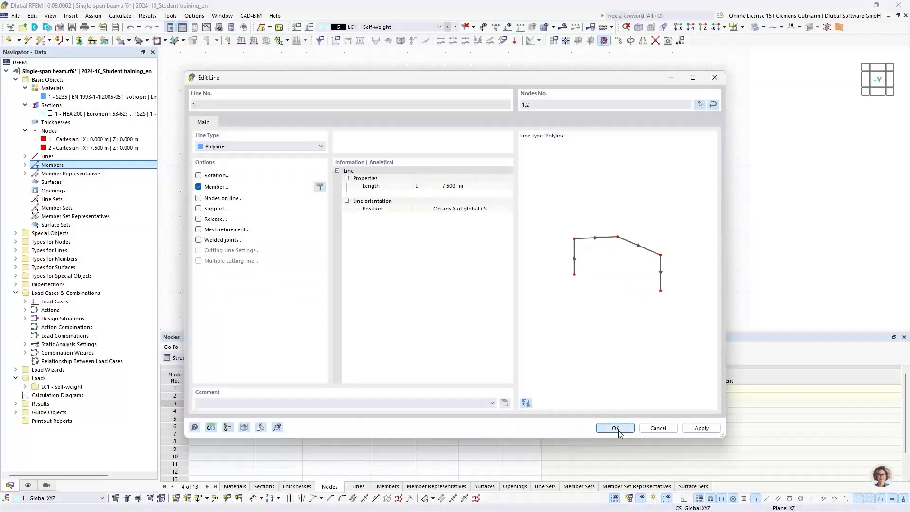
{"action": "left_click", "coordinate": [615, 428]}
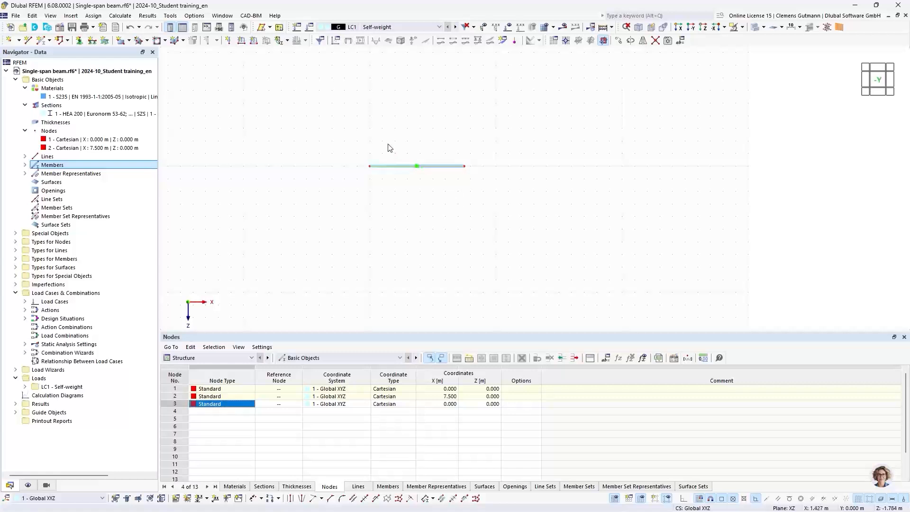
- Examine the beam in 3D in the wireframe, solid and transparent display modes, and return to the -Y view
{"action": "scroll", "coordinate": [383, 149], "scroll_direction": "up", "scroll_amount": 3}
{"action": "scroll", "coordinate": [349, 201], "scroll_direction": "up", "scroll_amount": 3}
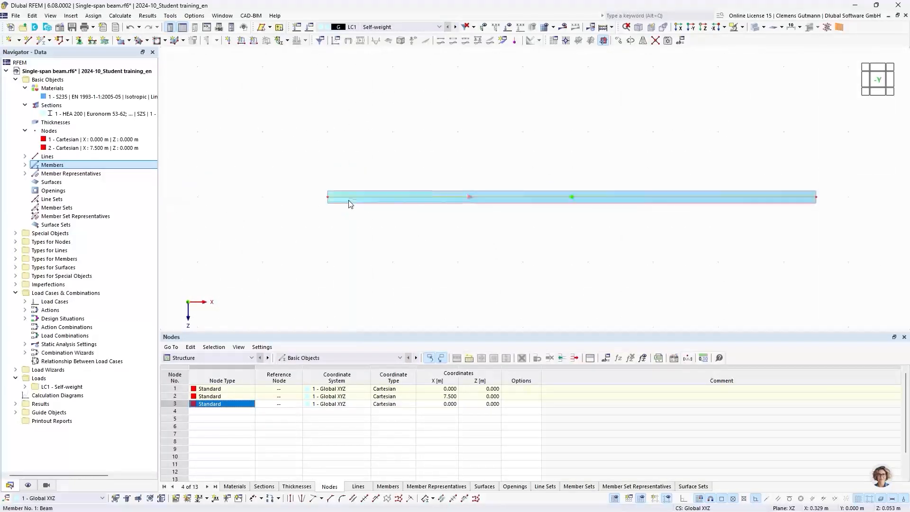
{"action": "middle_click_drag", "start_coordinate": [429, 229], "coordinate": [311, 219]}
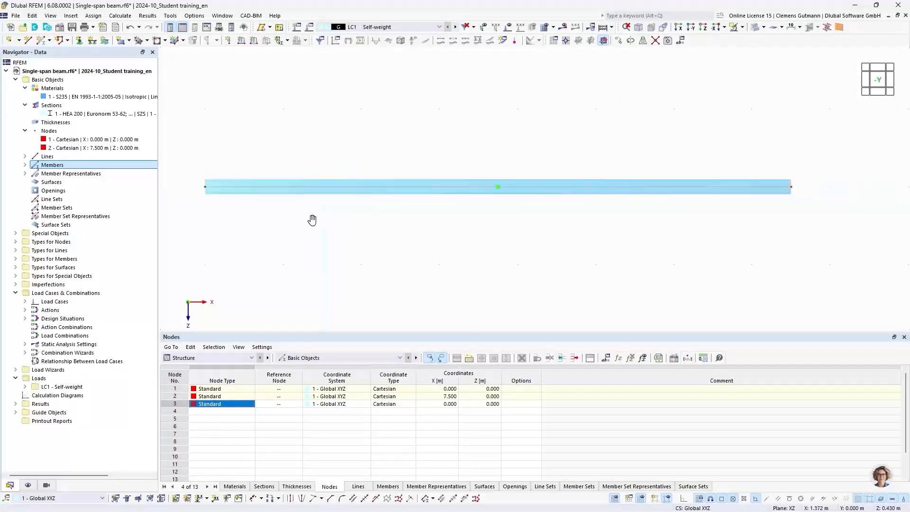
{"action": "middle_click_drag", "start_coordinate": [247, 228], "coordinate": [336, 246], "text": "ctrl"}
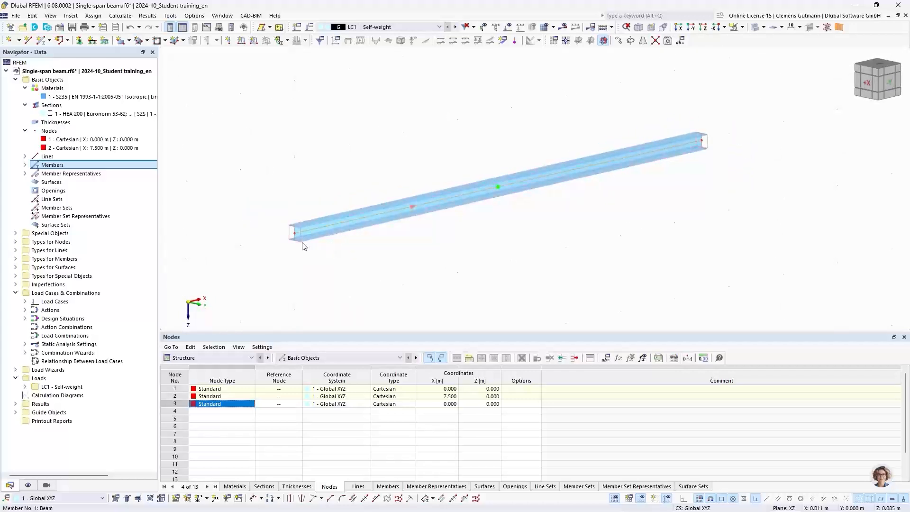
{"action": "scroll", "coordinate": [294, 232], "scroll_direction": "up", "scroll_amount": 5}
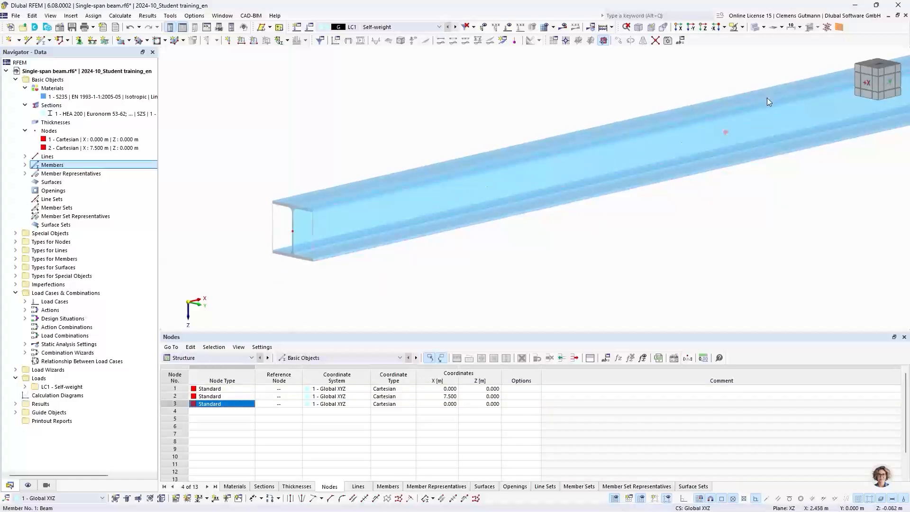
{"action": "left_click", "coordinate": [765, 27]}
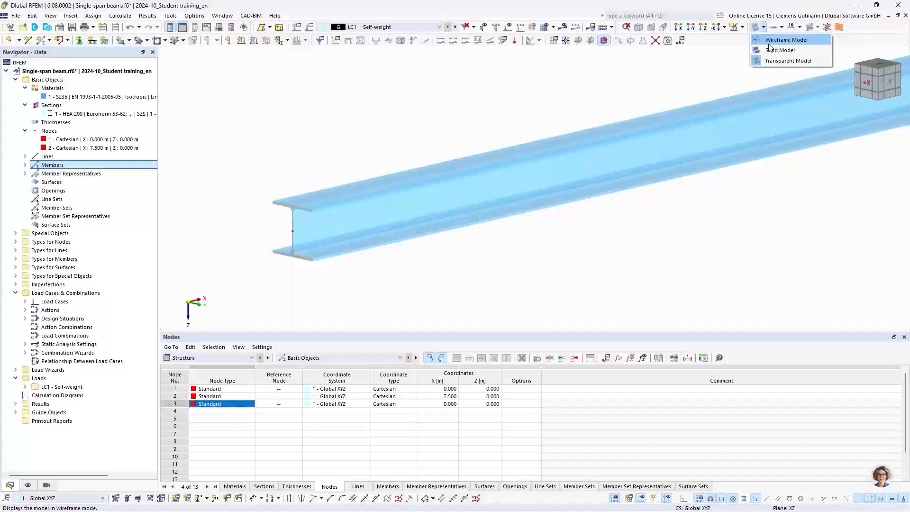
{"action": "left_click", "coordinate": [769, 44]}
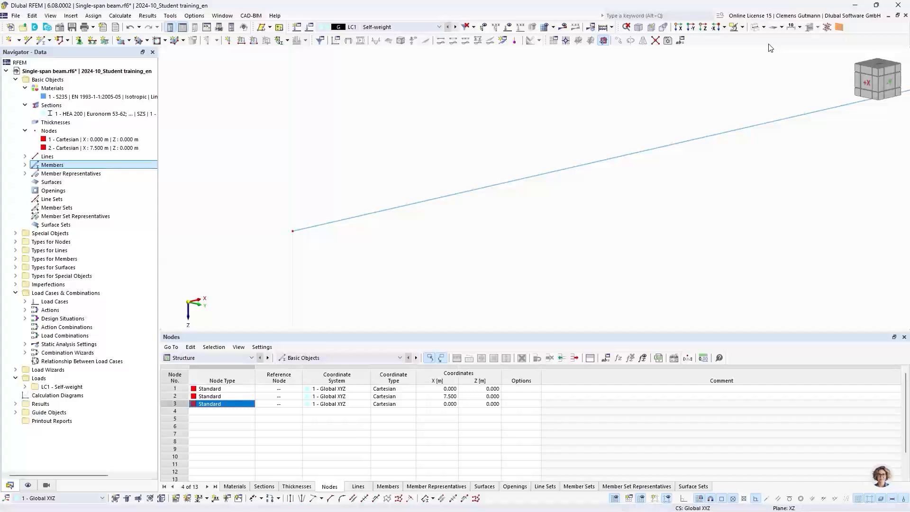
{"action": "scroll", "coordinate": [269, 172], "scroll_direction": "down", "scroll_amount": 5}
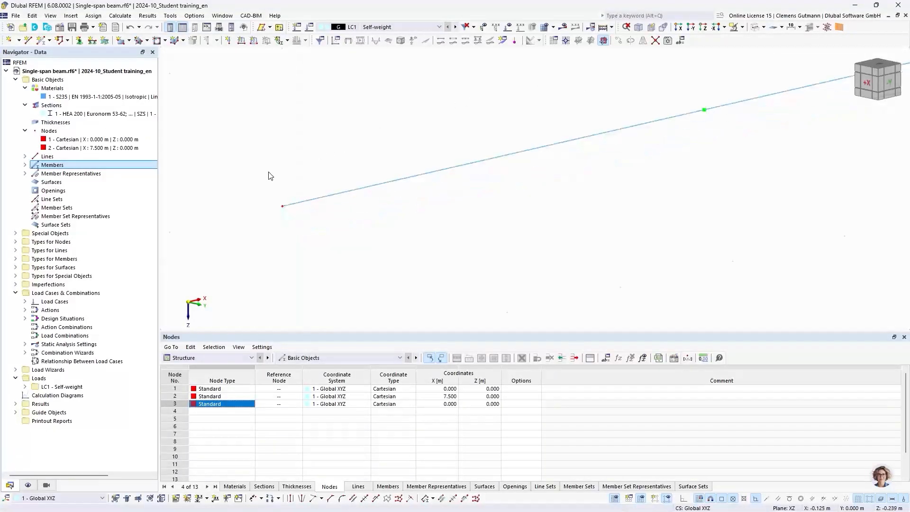
{"action": "scroll", "coordinate": [299, 158], "scroll_direction": "up", "scroll_amount": 2}
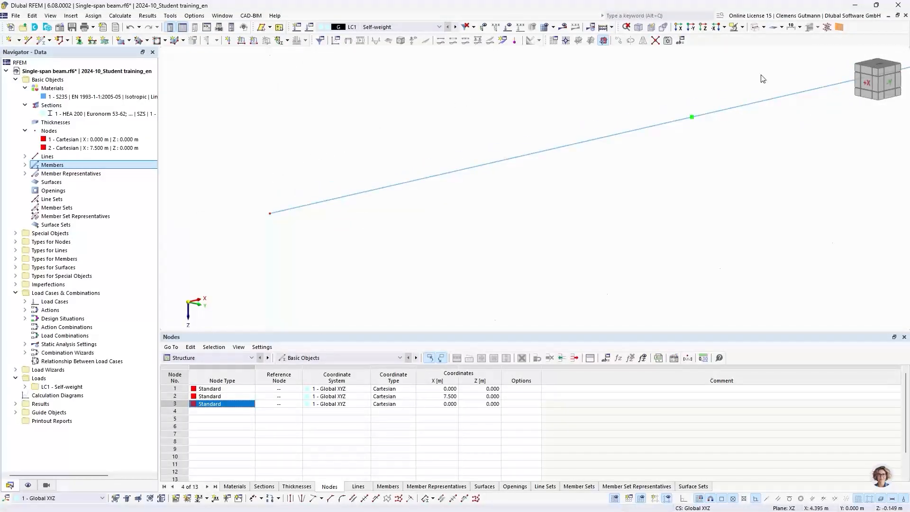
{"action": "left_click", "coordinate": [756, 27]}
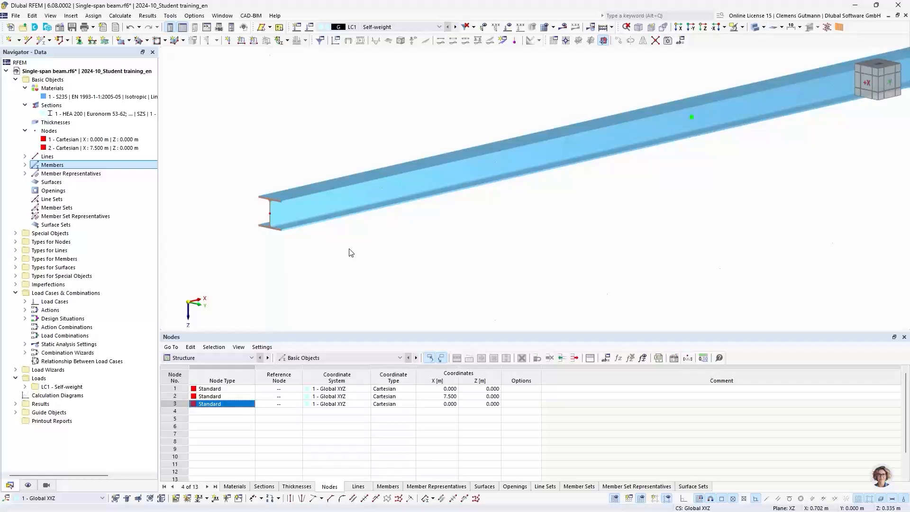
{"action": "left_click", "coordinate": [753, 28]}
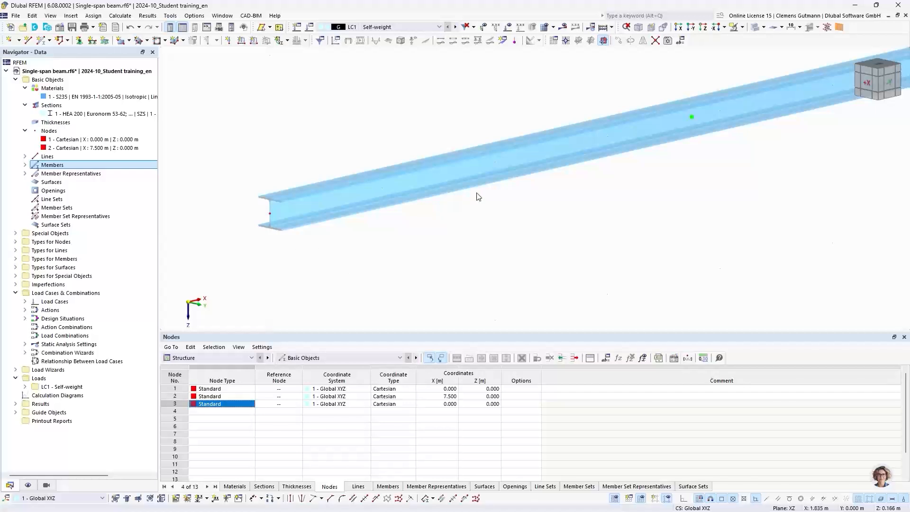
{"action": "left_click", "coordinate": [891, 88]}
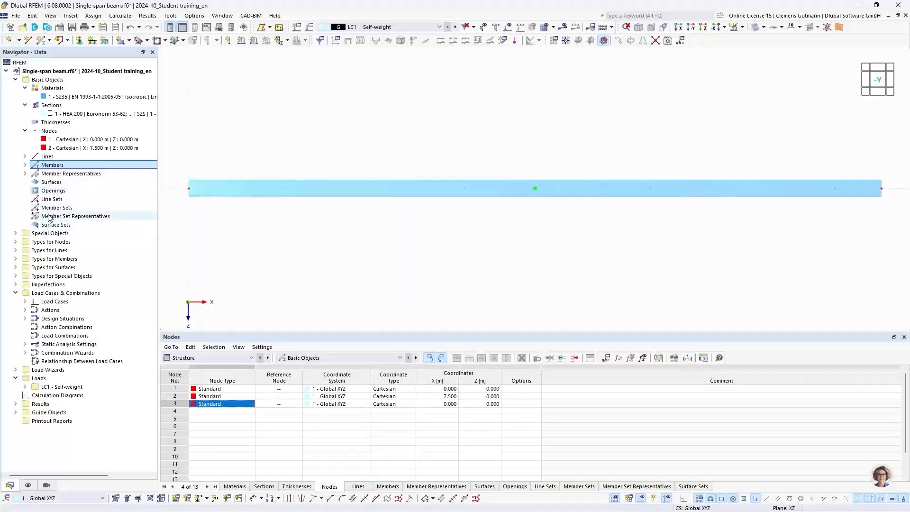
- Assign the Hinged nodal support to node 1 at the beam's start
{"action": "left_click", "coordinate": [16, 242]}
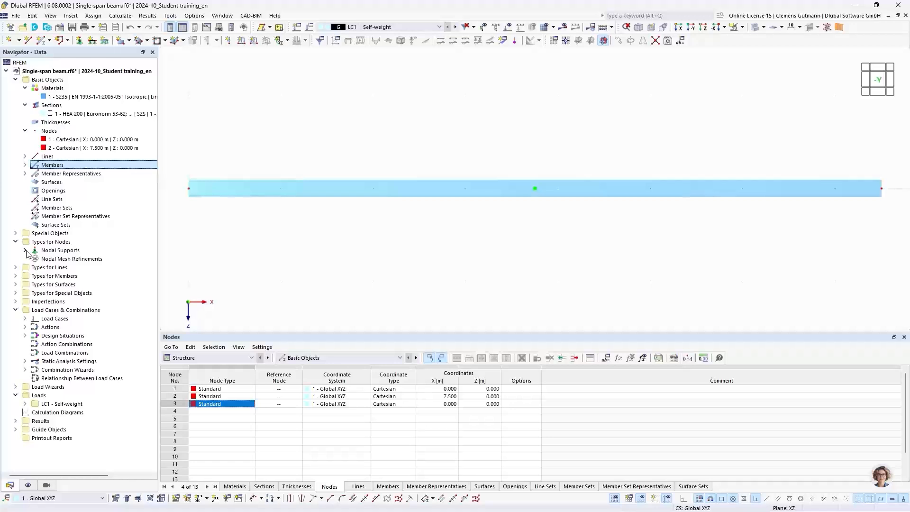
{"action": "left_click", "coordinate": [26, 251]}
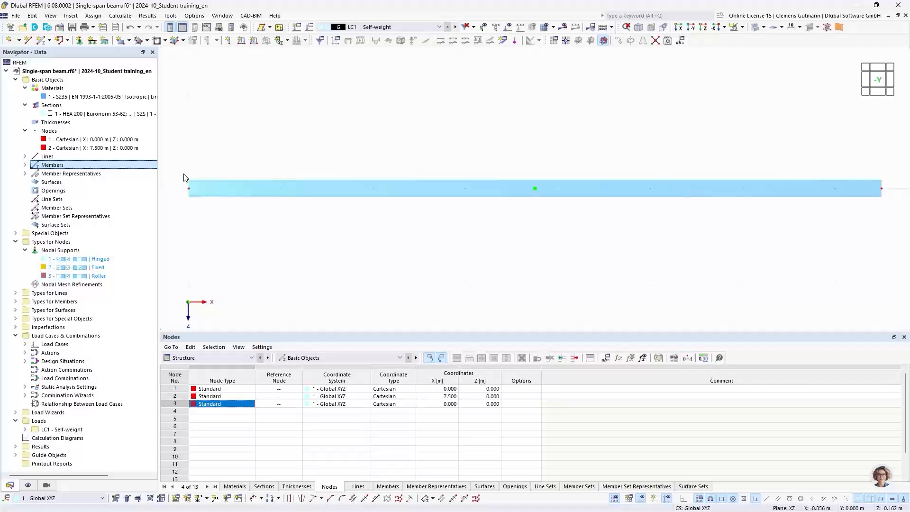
{"action": "right_click", "coordinate": [85, 264]}
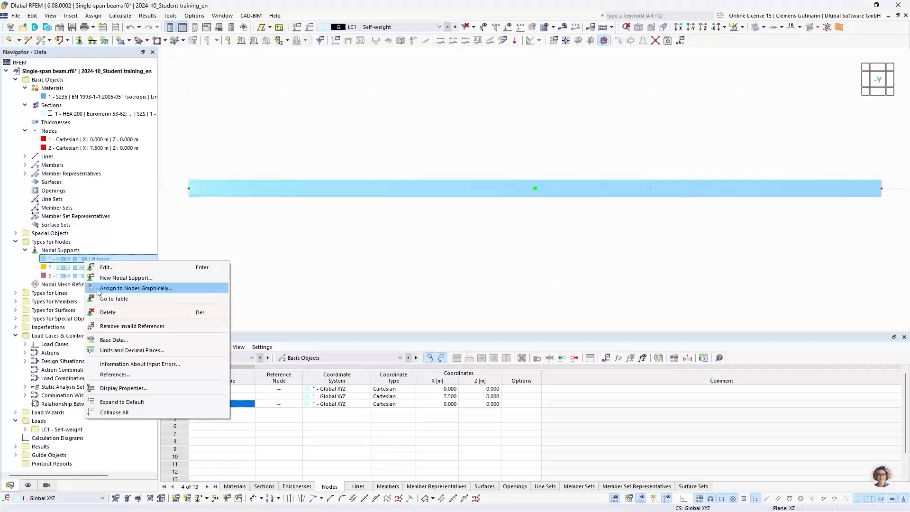
{"action": "left_click", "coordinate": [136, 291]}
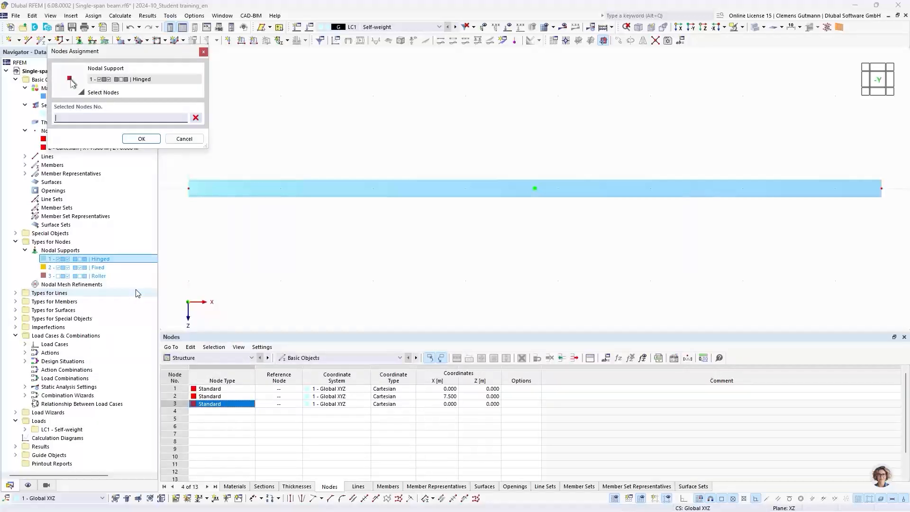
{"action": "left_click", "coordinate": [189, 189]}
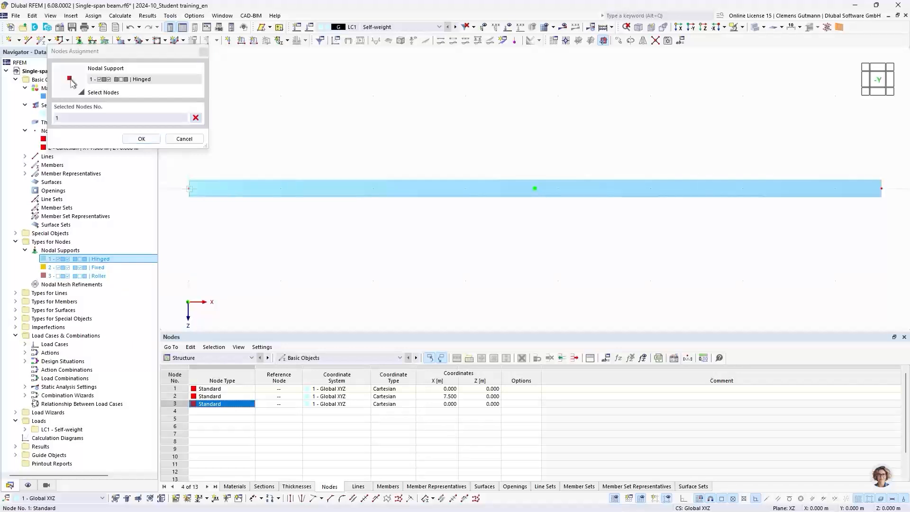
{"action": "left_click", "coordinate": [145, 138]}
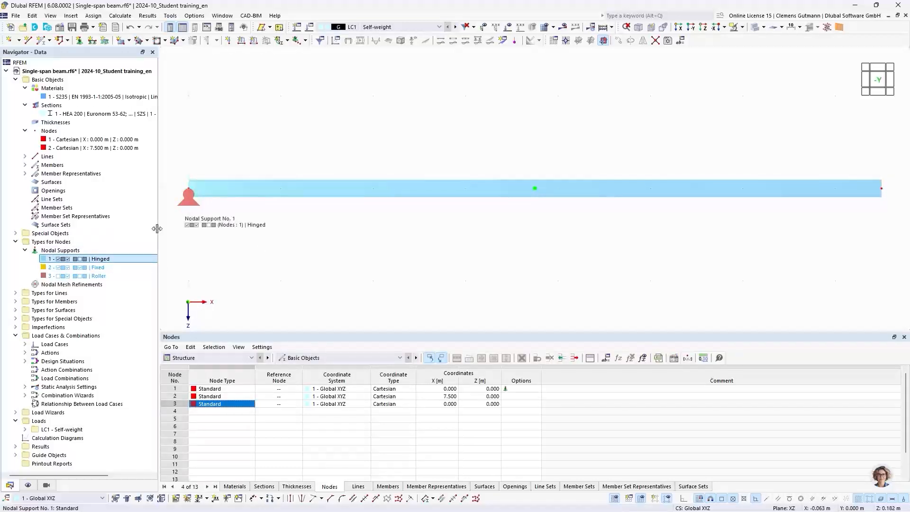
- Assign the Roller nodal support to node 2 at the beam's far end, X 7.500 m
{"action": "right_click", "coordinate": [106, 278]}
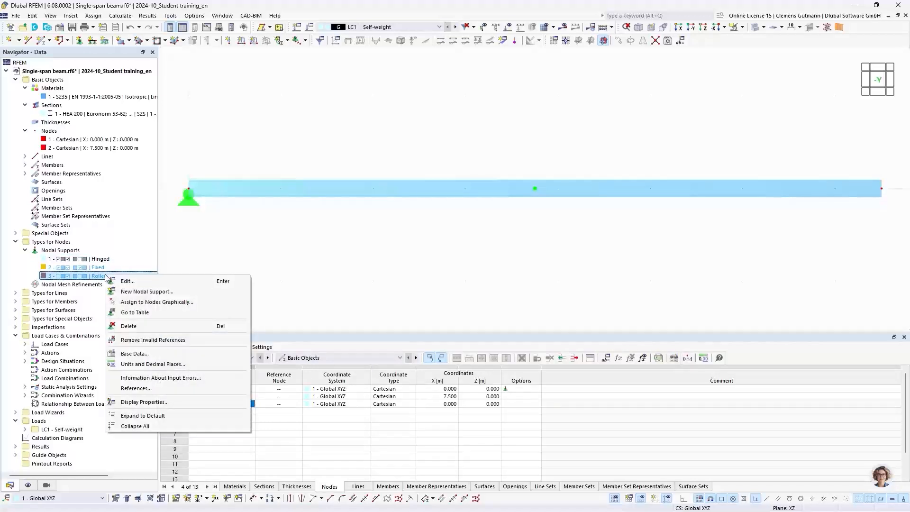
{"action": "left_click", "coordinate": [142, 302]}
{"action": "left_click", "coordinate": [882, 189]}
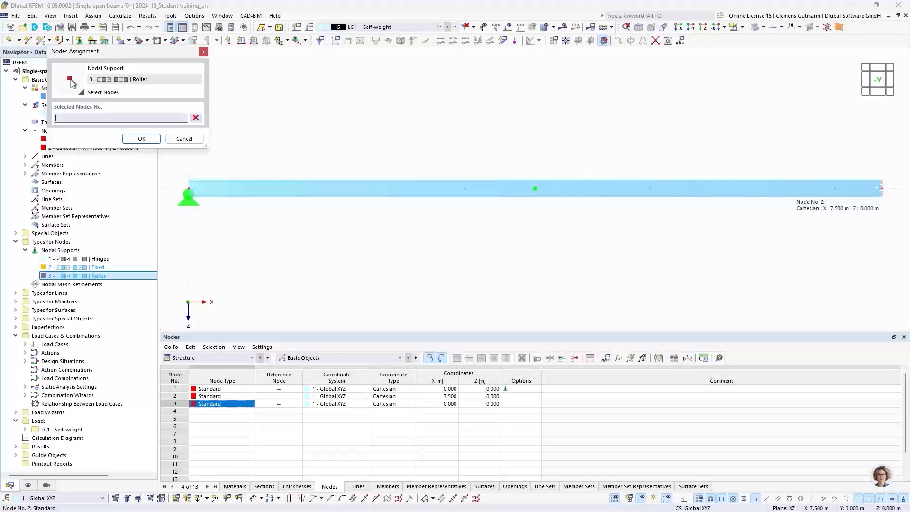
{"action": "left_click", "coordinate": [142, 139]}
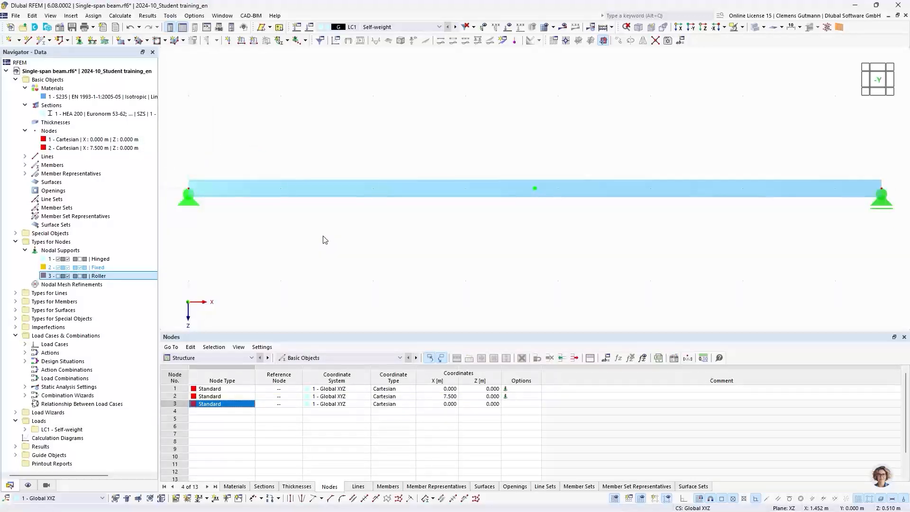
- Review the support conditions of the Roller nodal support and list the model's existing load cases
{"action": "left_click", "coordinate": [94, 277]}
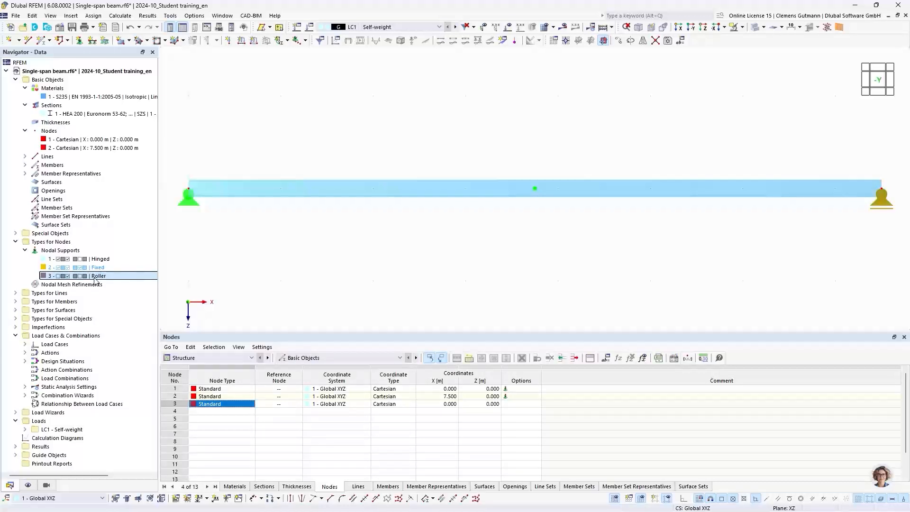
{"action": "double_click", "coordinate": [95, 276]}
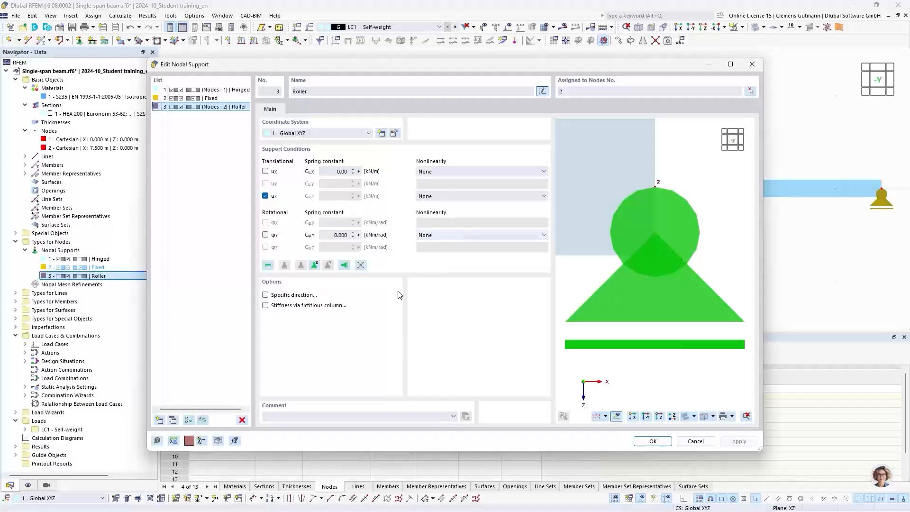
{"action": "left_click", "coordinate": [655, 443]}
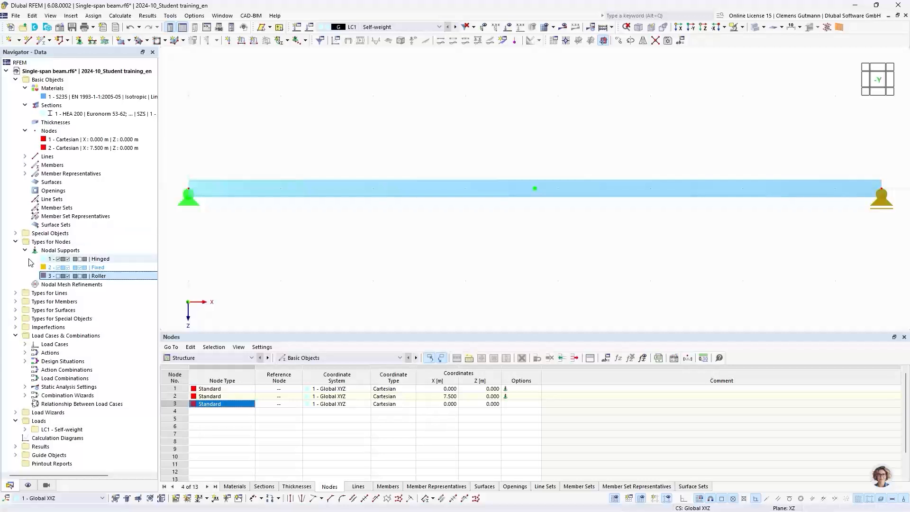
{"action": "left_click", "coordinate": [15, 242]}
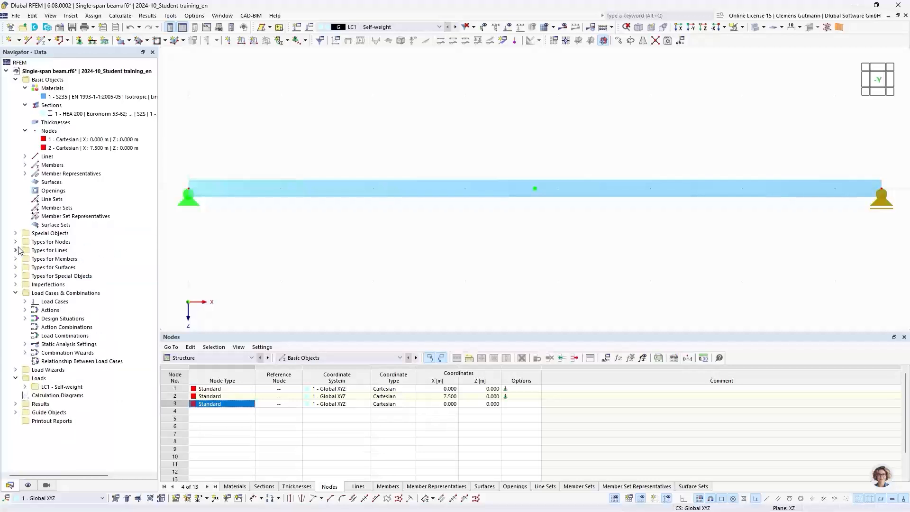
{"action": "left_click", "coordinate": [26, 302]}
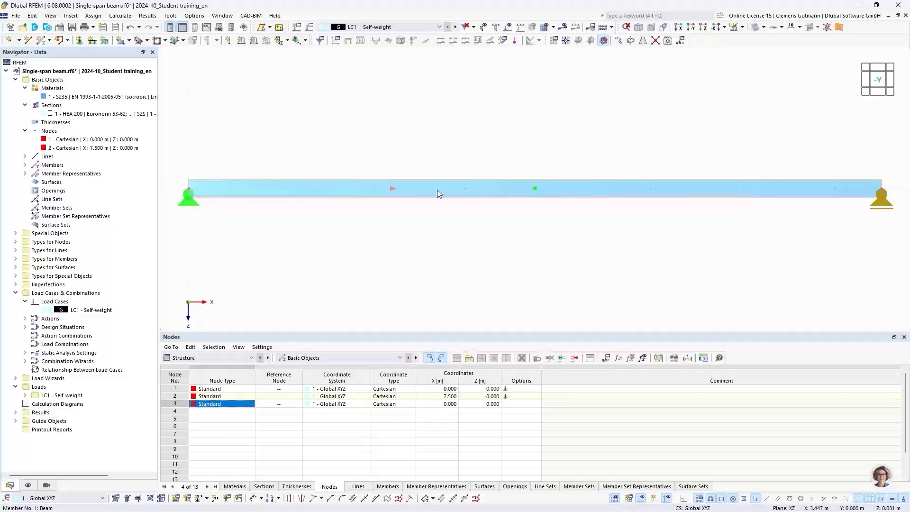
- Set up a member division by distance on the beam, with the new node 4.5 m from the member start
{"action": "right_click", "coordinate": [403, 186]}
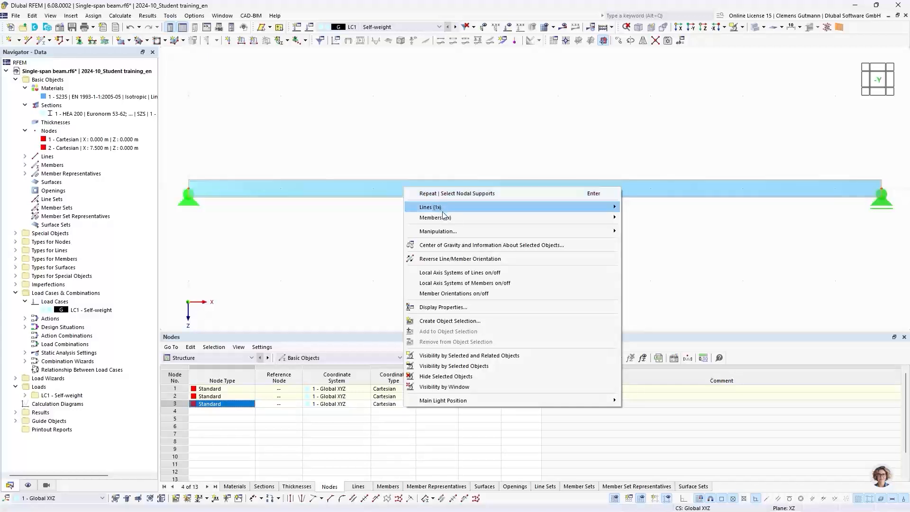
{"action": "mouse_move", "coordinate": [447, 218]}
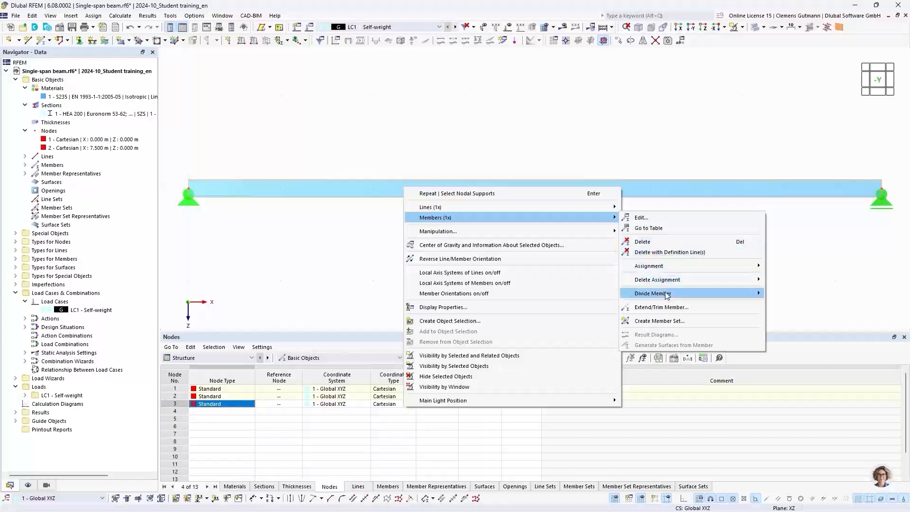
{"action": "mouse_move", "coordinate": [667, 294]}
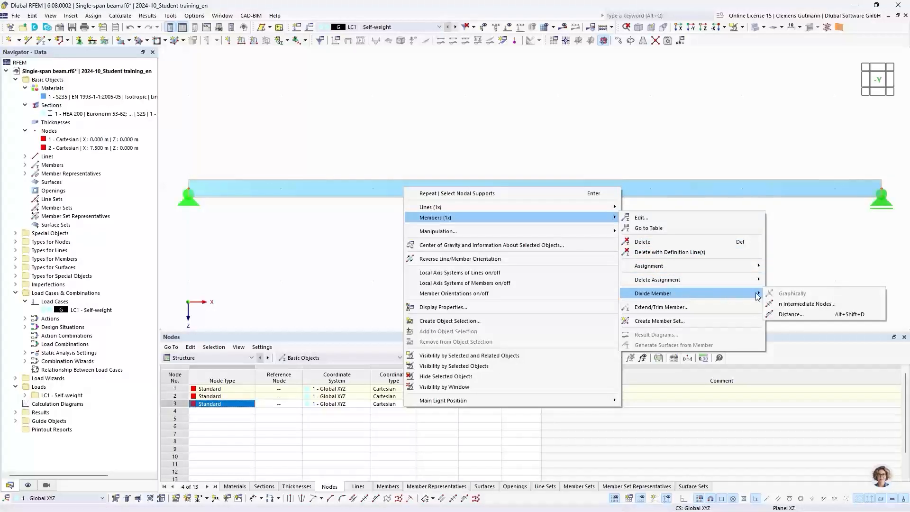
{"action": "left_click", "coordinate": [790, 315]}
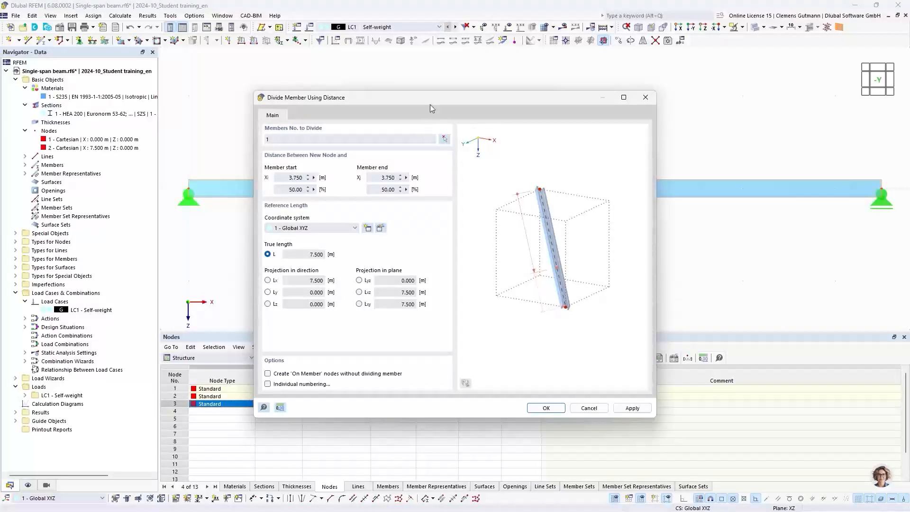
{"action": "left_click_drag", "start_coordinate": [430, 105], "coordinate": [424, 221]}
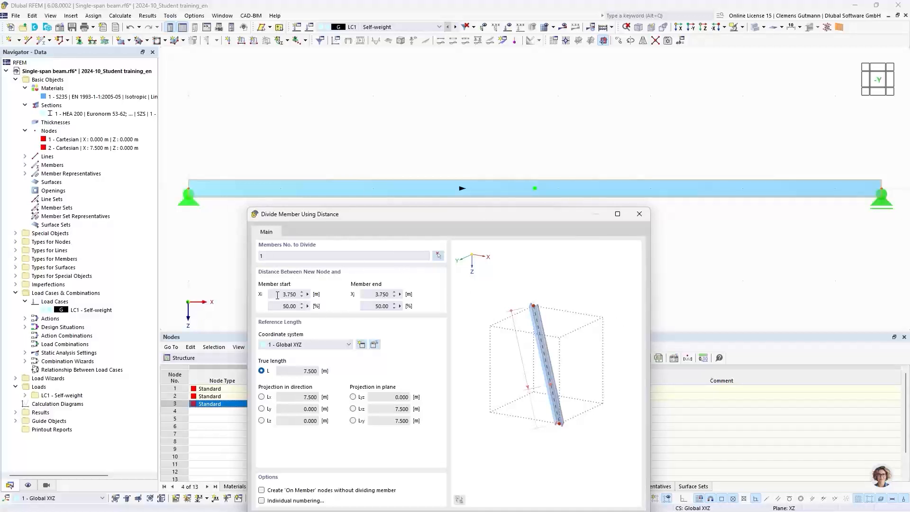
{"action": "left_click_drag", "start_coordinate": [278, 295], "coordinate": [311, 294]}
{"action": "type", "text": "4,5"}
{"action": "key", "text": "Tab"}
{"action": "left_click_drag", "start_coordinate": [478, 215], "coordinate": [485, 143]}
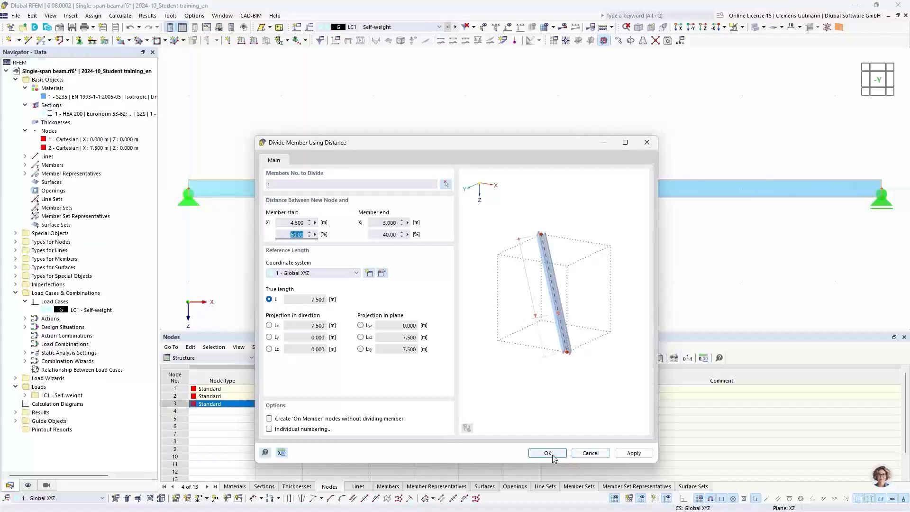
- Choose to create an On Member node without dividing the member and apply the division
{"action": "left_click_drag", "start_coordinate": [511, 147], "coordinate": [476, 213]}
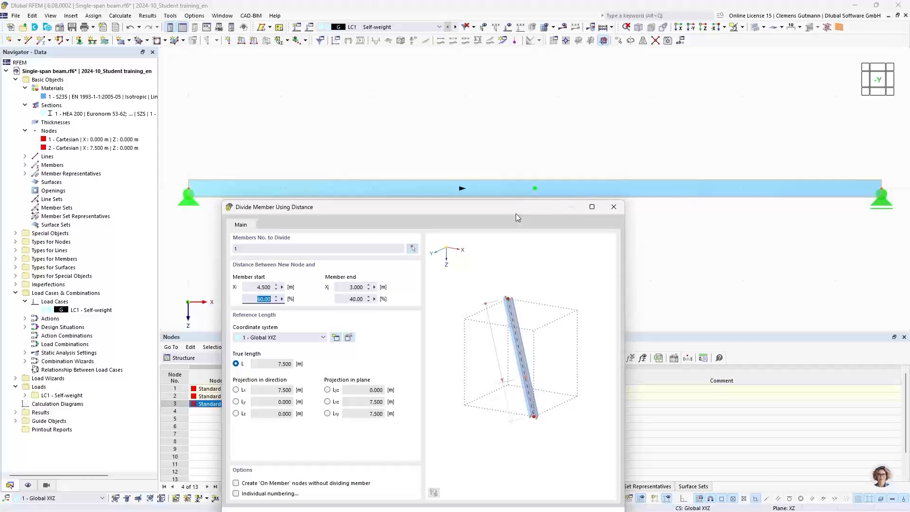
{"action": "left_click_drag", "start_coordinate": [513, 212], "coordinate": [518, 101]}
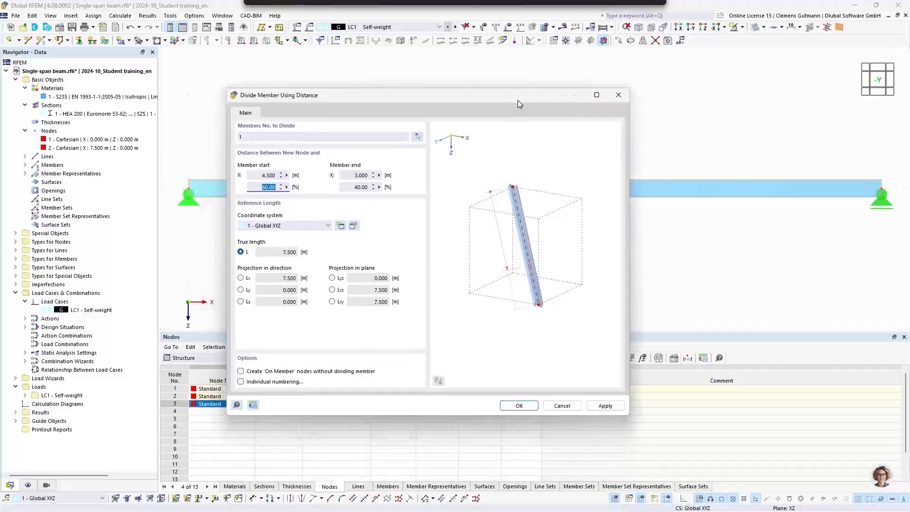
{"action": "left_click_drag", "start_coordinate": [405, 103], "coordinate": [490, 113]}
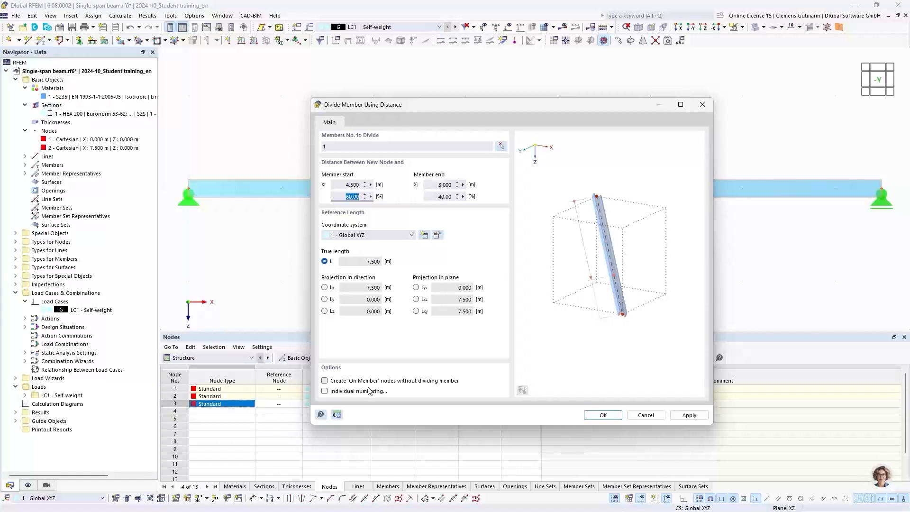
{"action": "left_click", "coordinate": [325, 382]}
{"action": "left_click", "coordinate": [608, 416]}
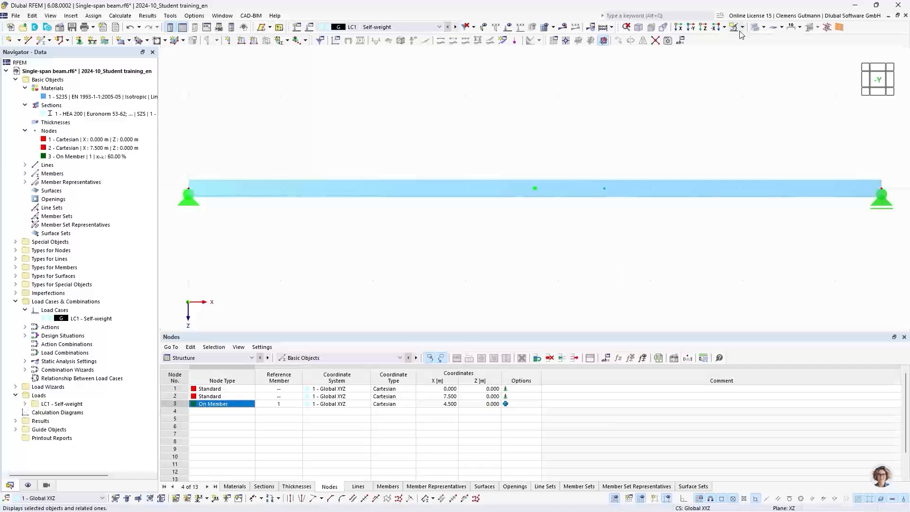
- Display the beam as wireframe and apply a 10 kN nodal force in Z to node 3 in LC1 - Self-weight
{"action": "left_click", "coordinate": [757, 30]}
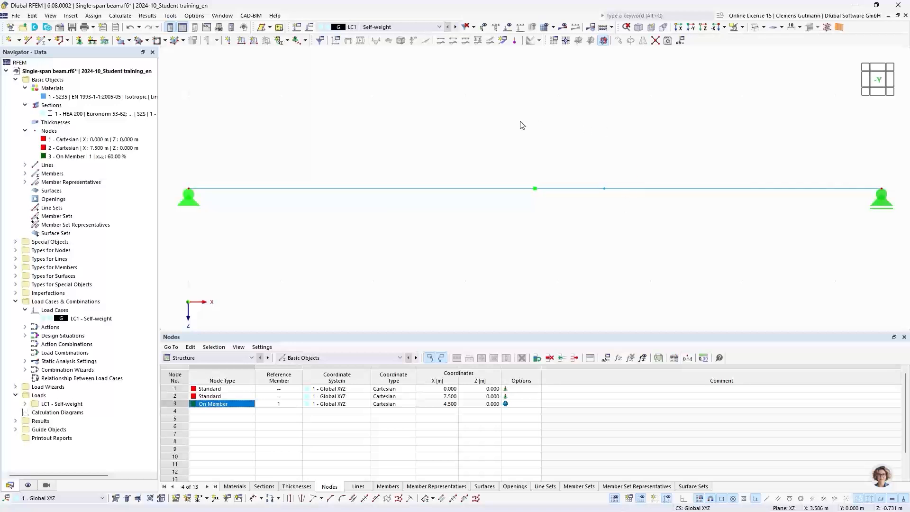
{"action": "left_click", "coordinate": [229, 41]}
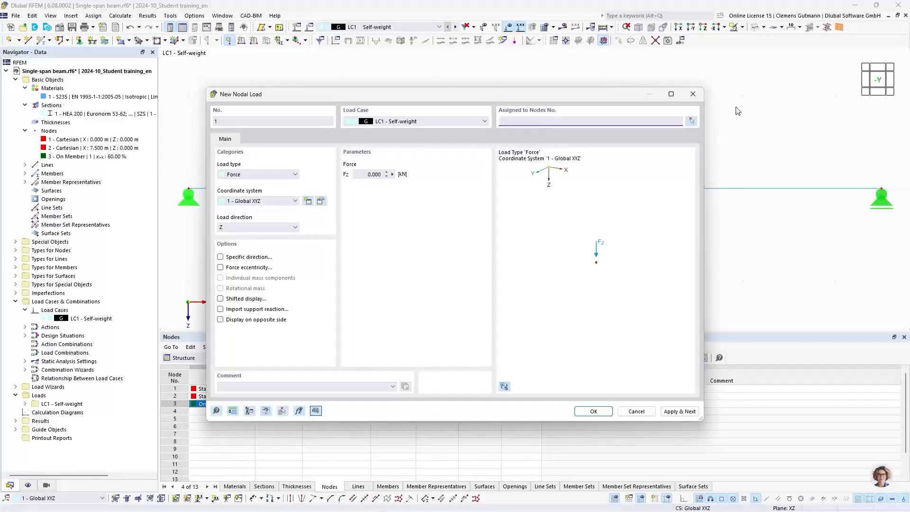
{"action": "left_click", "coordinate": [692, 123]}
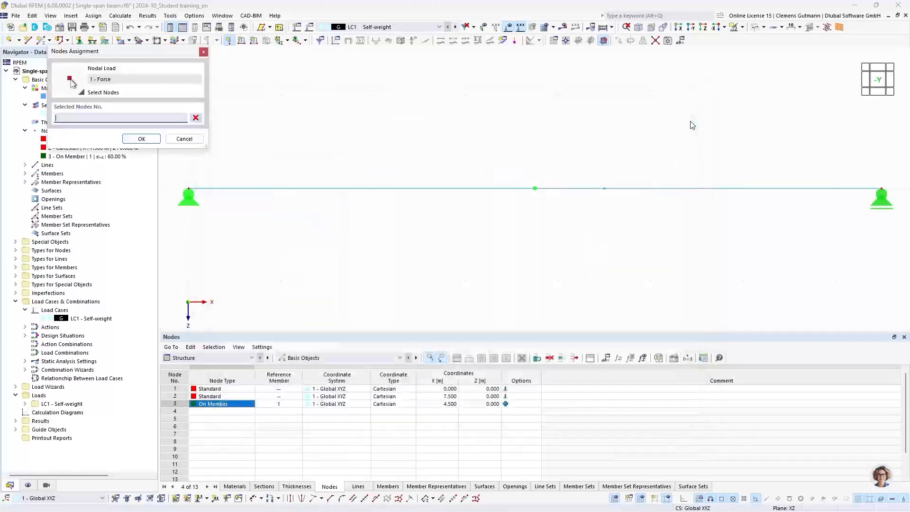
{"action": "left_click", "coordinate": [604, 188]}
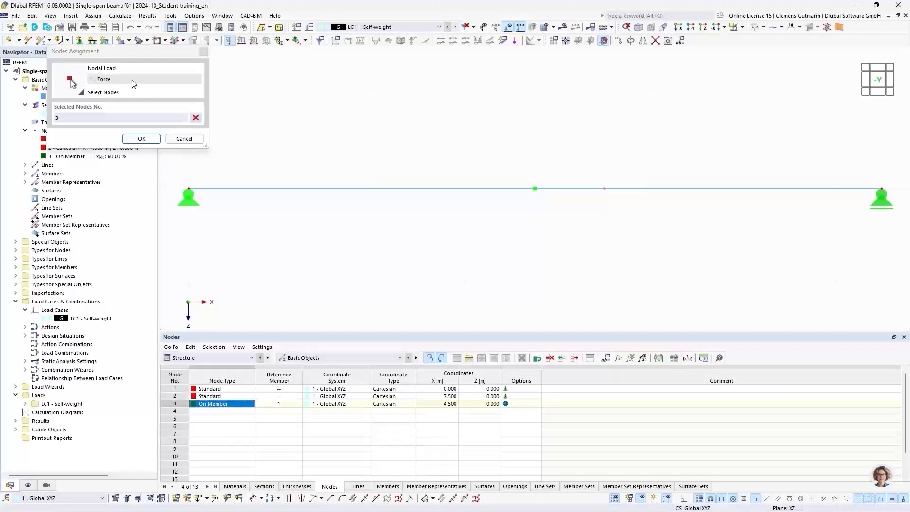
{"action": "left_click", "coordinate": [129, 140]}
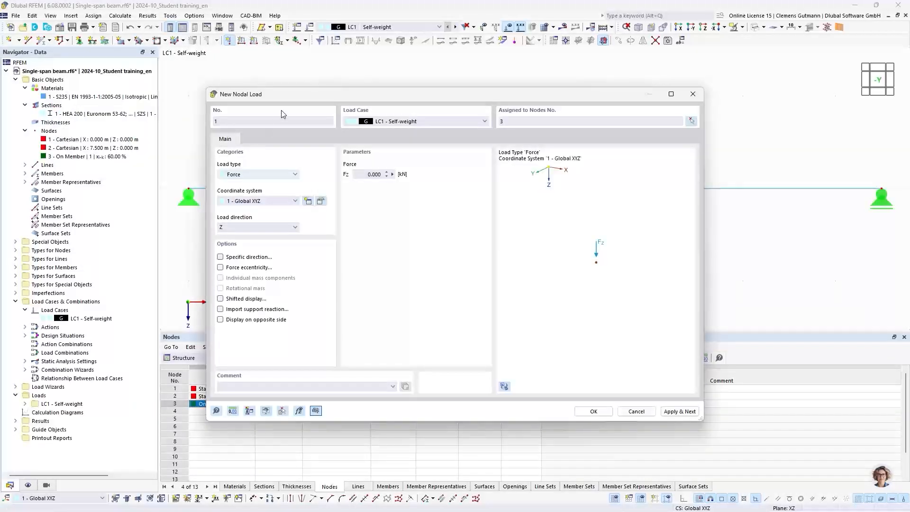
{"action": "left_click", "coordinate": [375, 174]}
{"action": "type", "text": "10"}
{"action": "key", "text": "Tab"}
{"action": "left_click", "coordinate": [593, 411]}
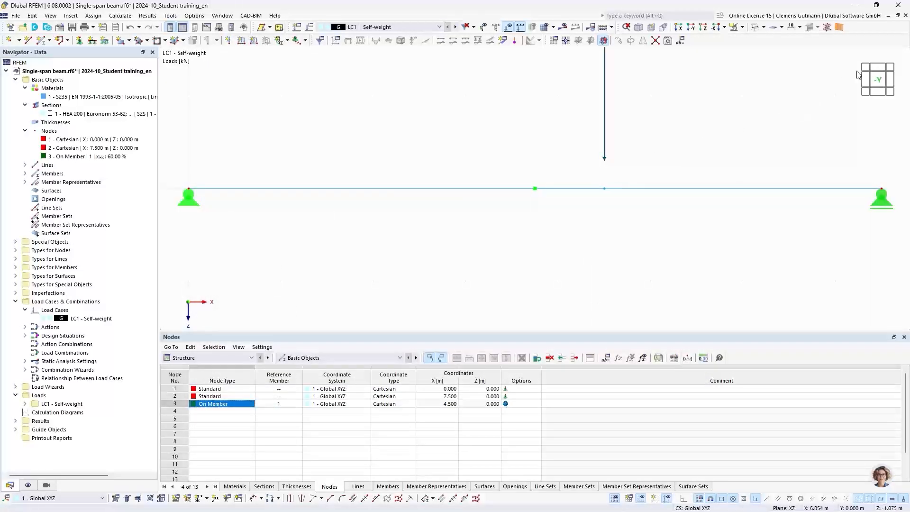
{"action": "left_click", "coordinate": [878, 81]}
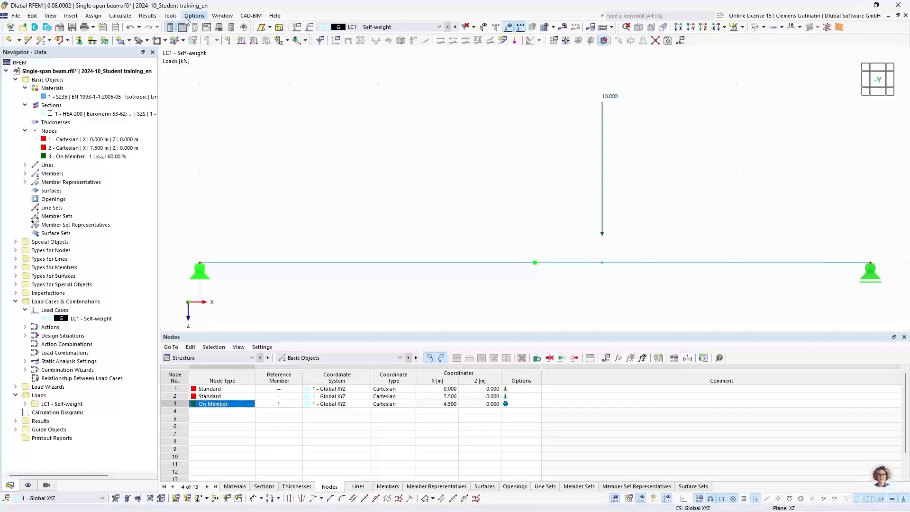
- Calculate the current load case LC1 and show the deformation of the whole beam
{"action": "left_click", "coordinate": [118, 16]}
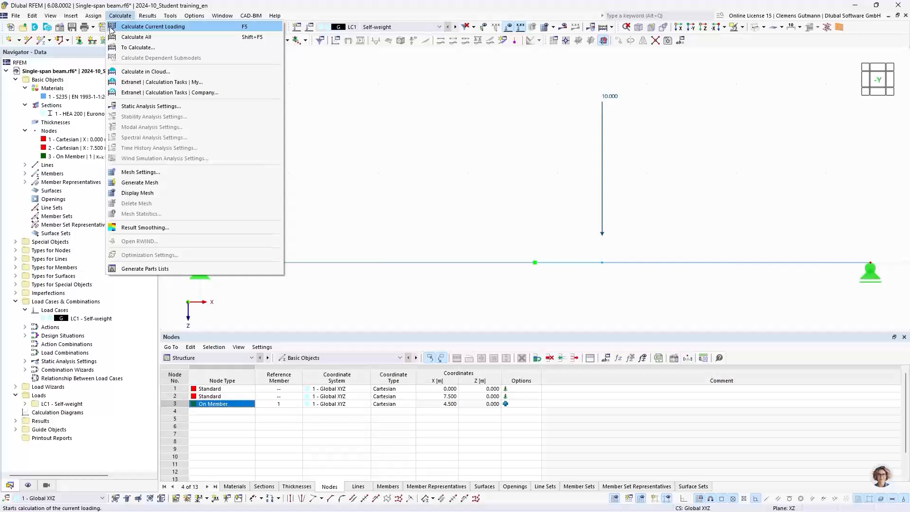
{"action": "left_click", "coordinate": [189, 28]}
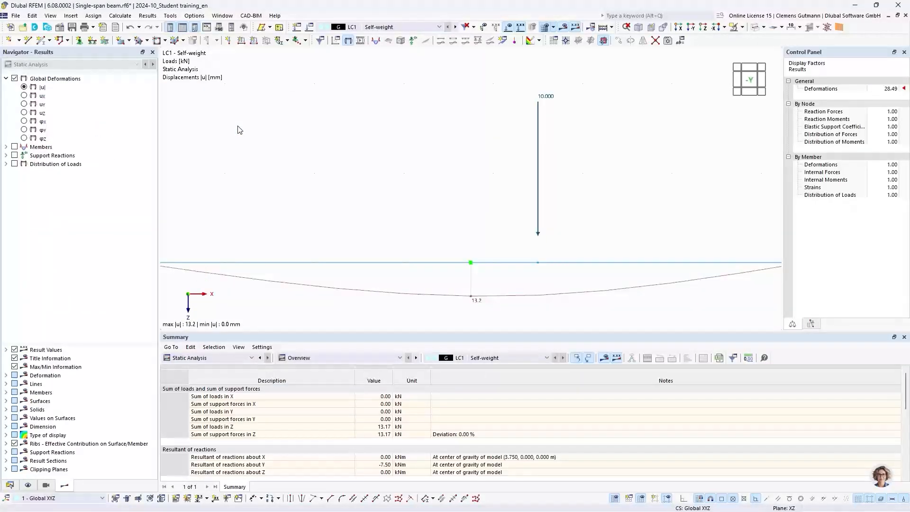
{"action": "scroll", "coordinate": [474, 223], "scroll_direction": "down", "scroll_amount": 1}
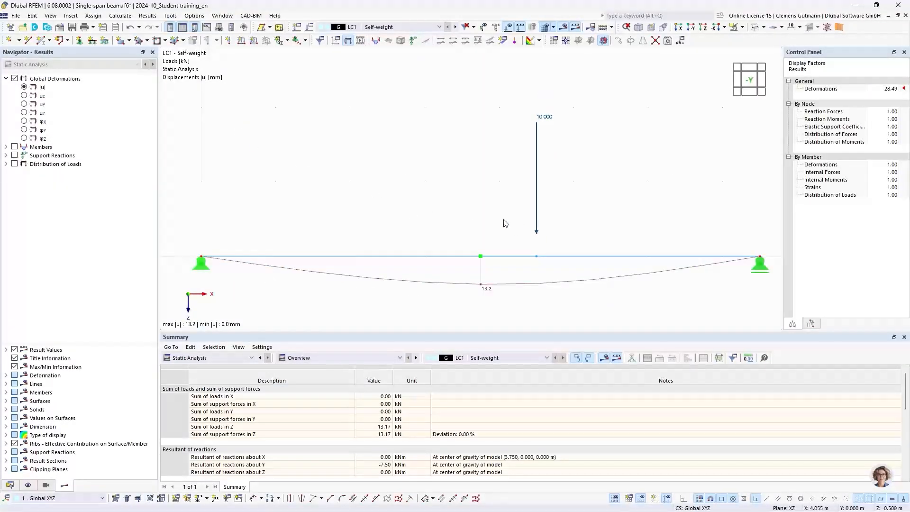
{"action": "middle_click_drag", "start_coordinate": [509, 232], "coordinate": [501, 211]}
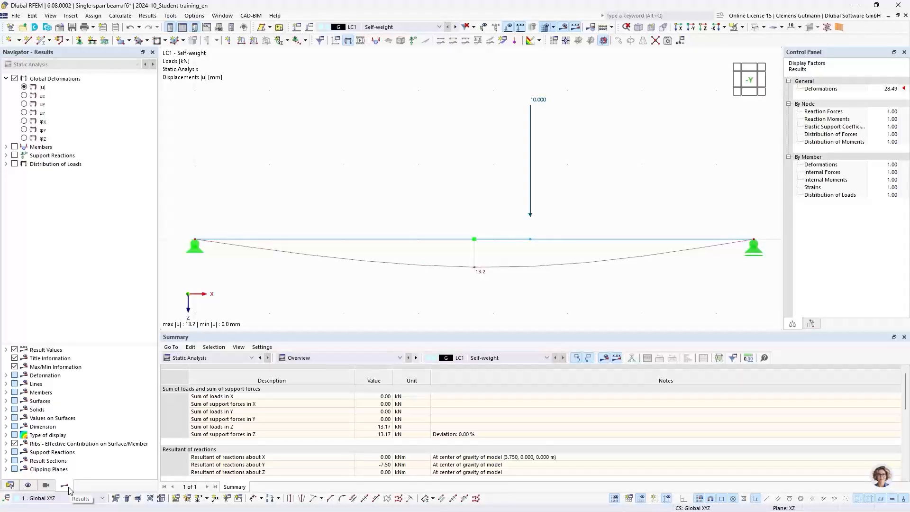
- List the members' internal forces in the results and display the support reactions on the beam alongside the global deformation
{"action": "left_click", "coordinate": [10, 486]}
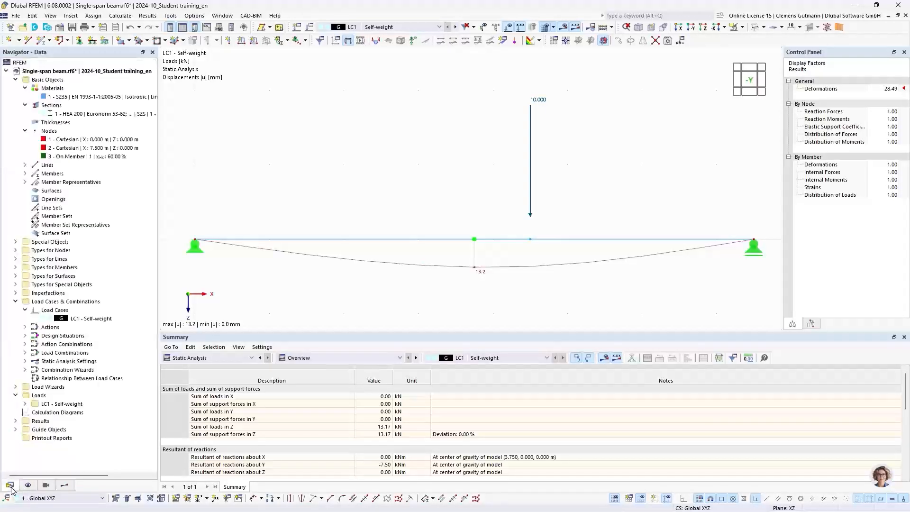
{"action": "left_click", "coordinate": [66, 487]}
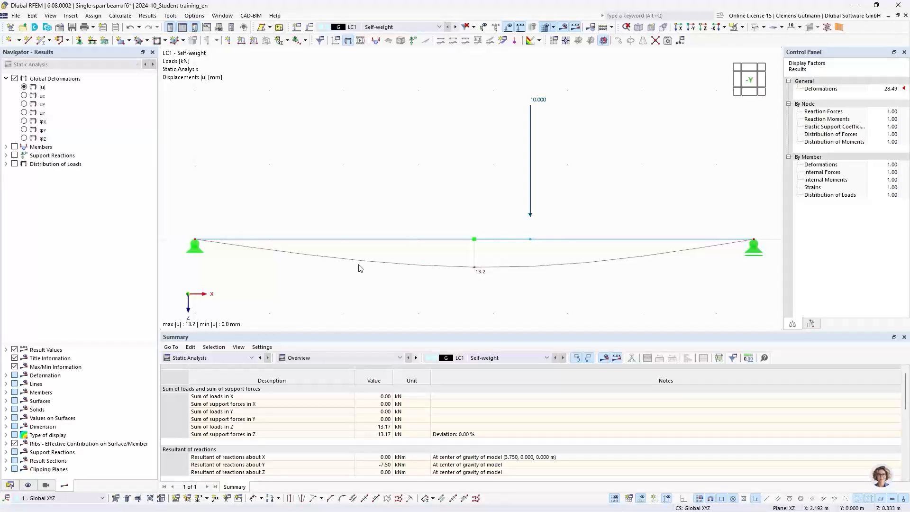
{"action": "middle_click_drag", "start_coordinate": [343, 286], "coordinate": [342, 271]}
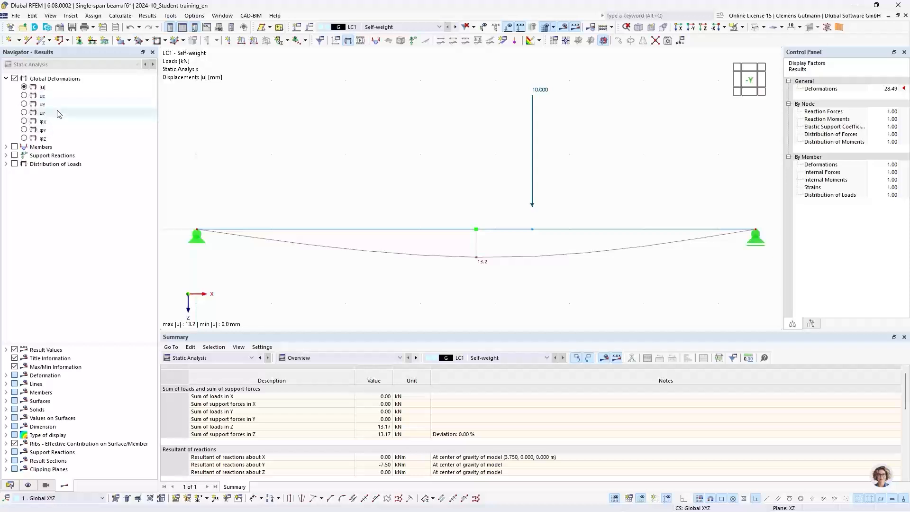
{"action": "left_click", "coordinate": [6, 147]}
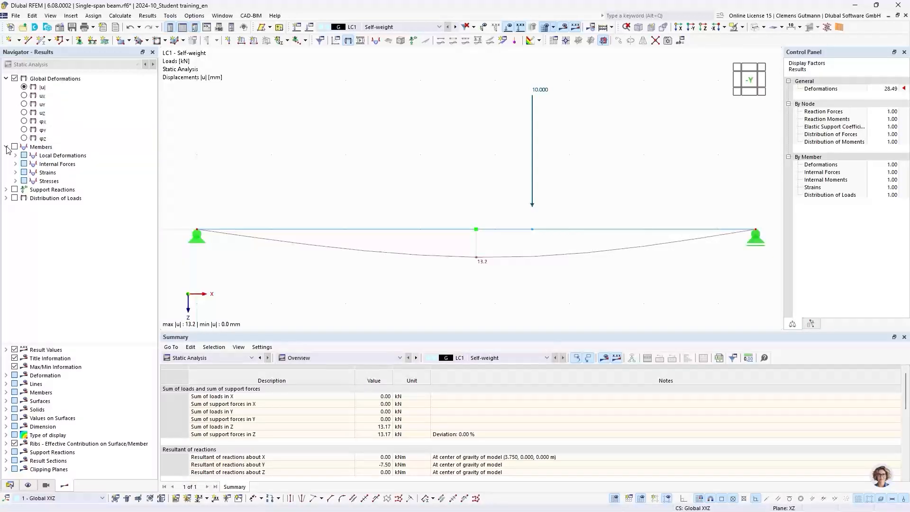
{"action": "left_click", "coordinate": [16, 164]}
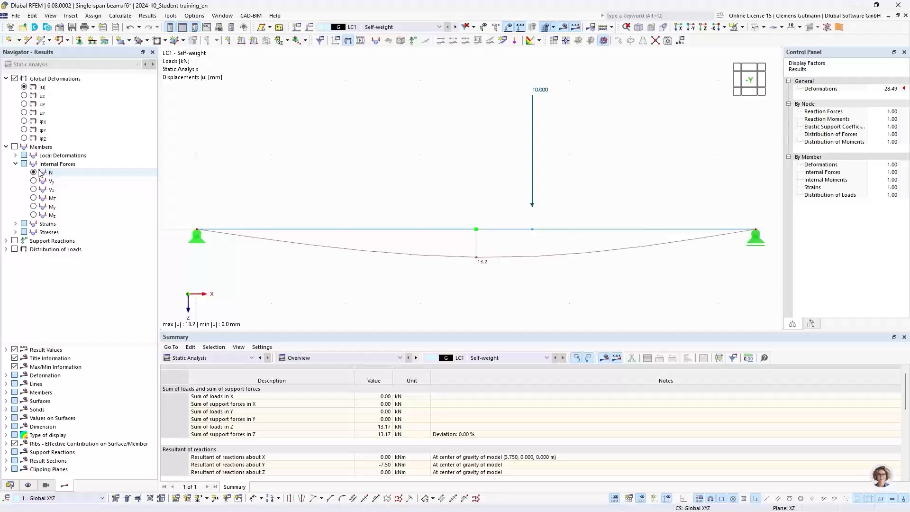
{"action": "left_click", "coordinate": [15, 241]}
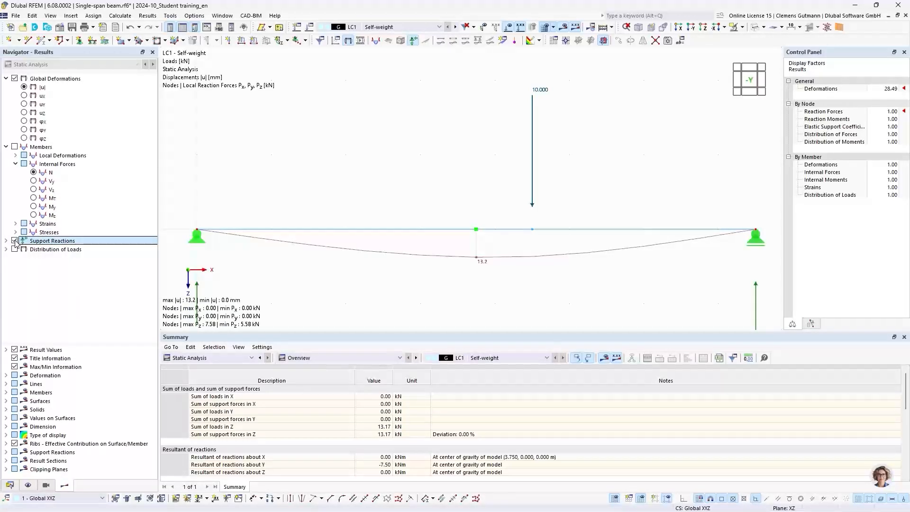
{"action": "scroll", "coordinate": [342, 154], "scroll_direction": "down", "scroll_amount": 3}
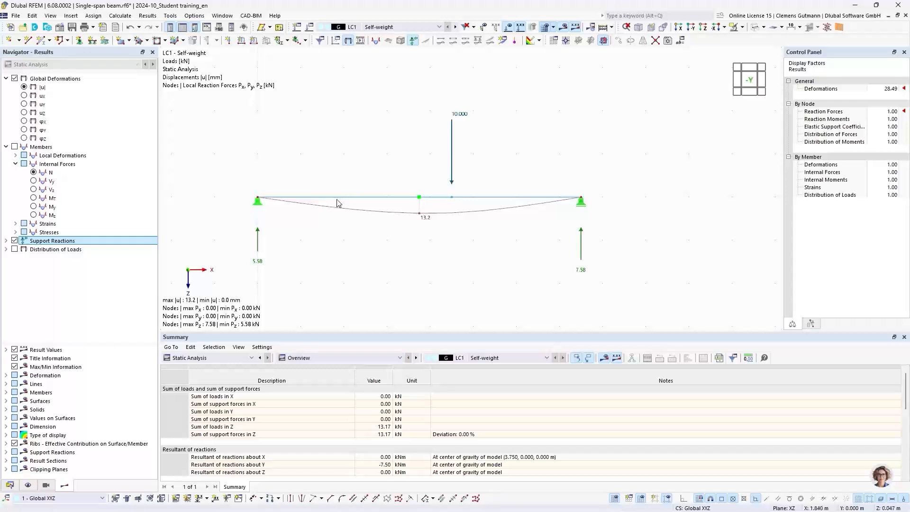
{"action": "scroll", "coordinate": [331, 230], "scroll_direction": "up", "scroll_amount": 2}
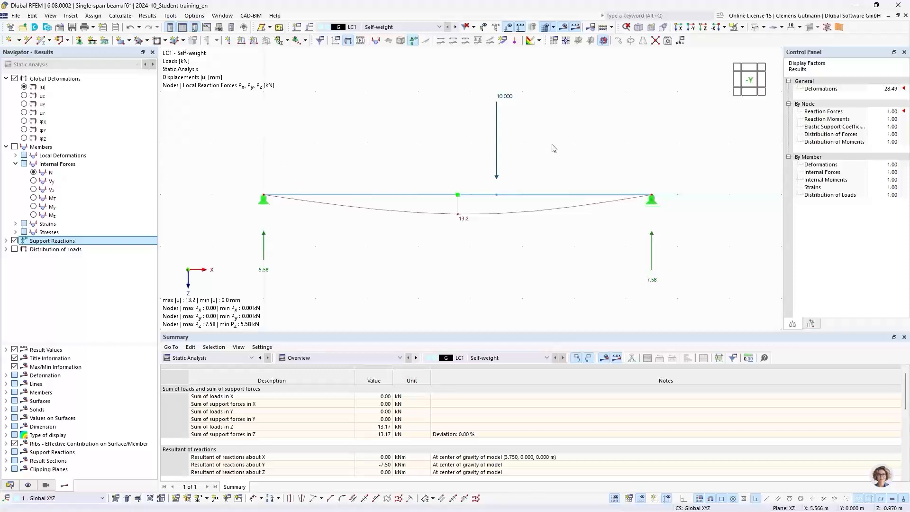
- Examine the sum of loads and the sum of support forces in Z in the results summary table
{"action": "left_click_drag", "start_coordinate": [546, 145], "coordinate": [478, 77]}
{"action": "key", "text": "Escape"}
{"action": "left_click_drag", "start_coordinate": [327, 333], "coordinate": [330, 295]}
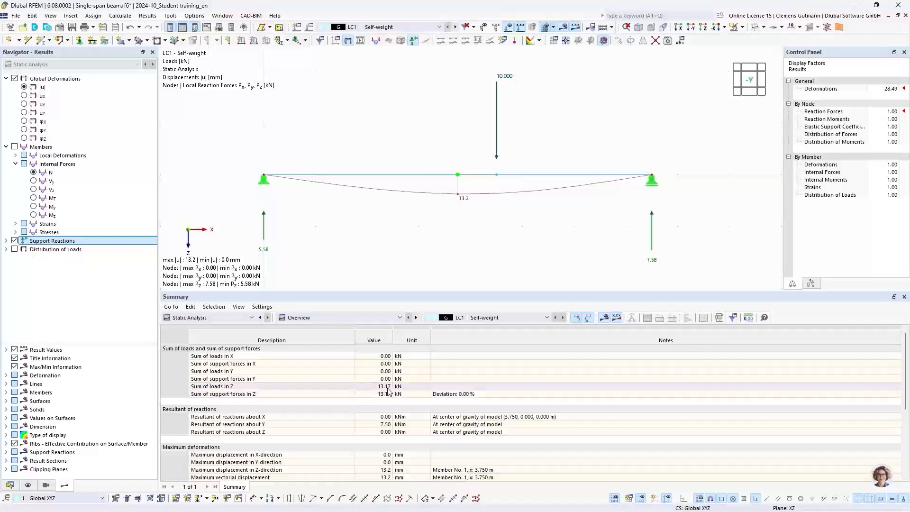
{"action": "left_click_drag", "start_coordinate": [382, 294], "coordinate": [387, 359]}
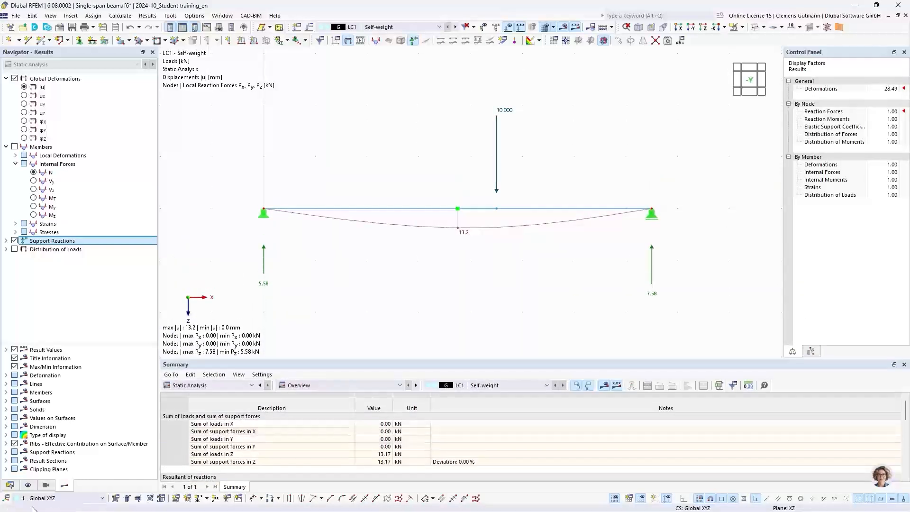
- Check the self-weight settings of load case LC1 and leave them as they are
{"action": "left_click", "coordinate": [9, 485]}
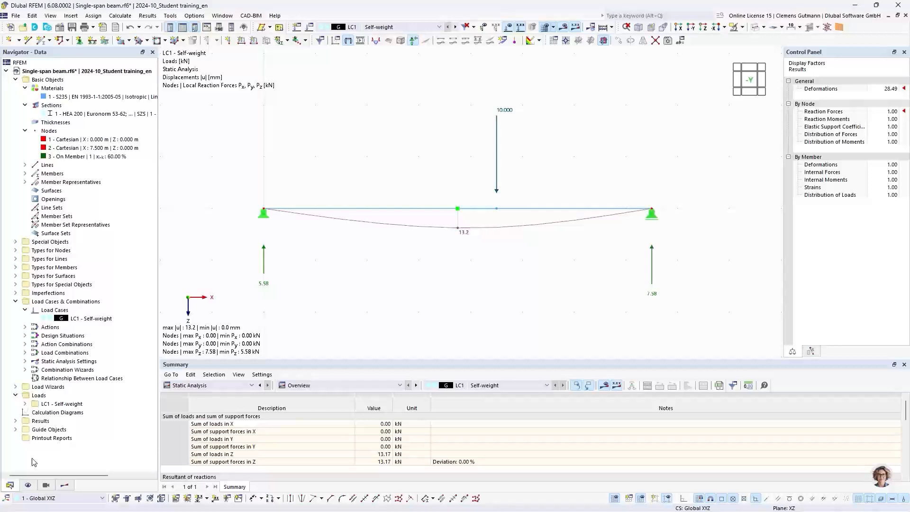
{"action": "right_click", "coordinate": [56, 319]}
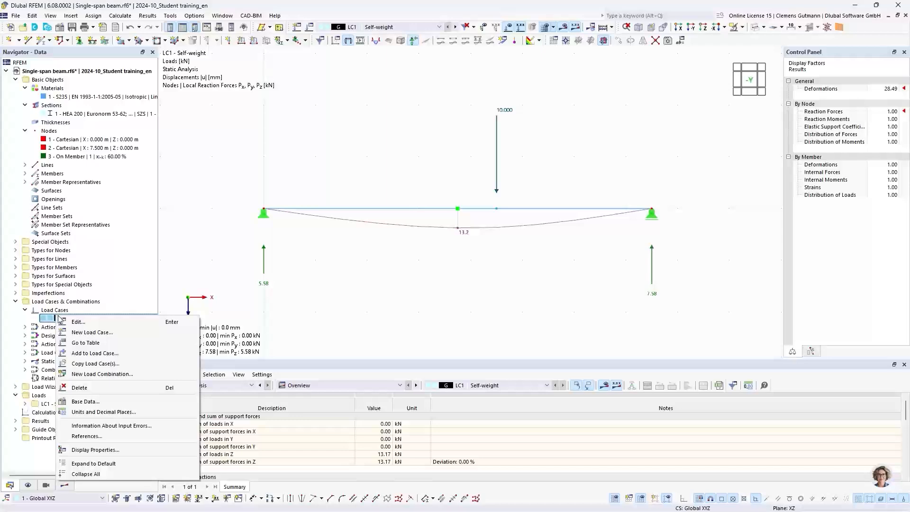
{"action": "left_click", "coordinate": [61, 325]}
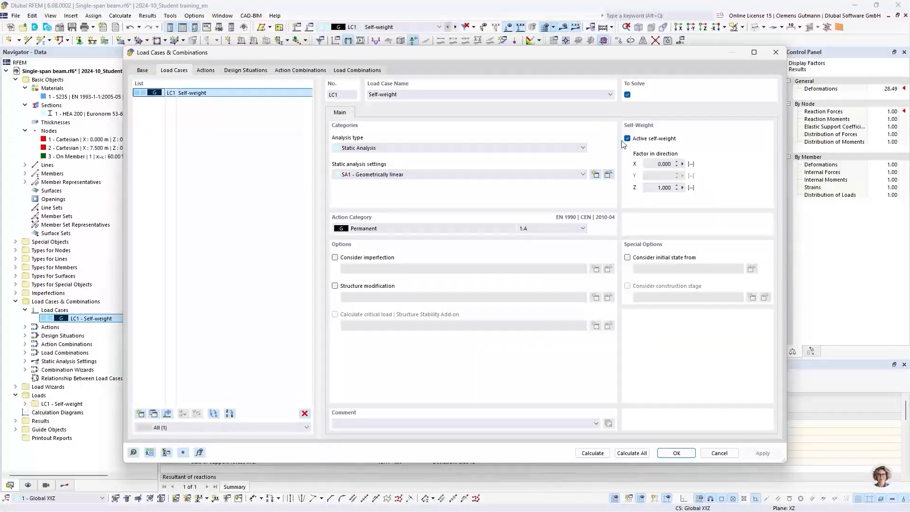
{"action": "left_click", "coordinate": [719, 453]}
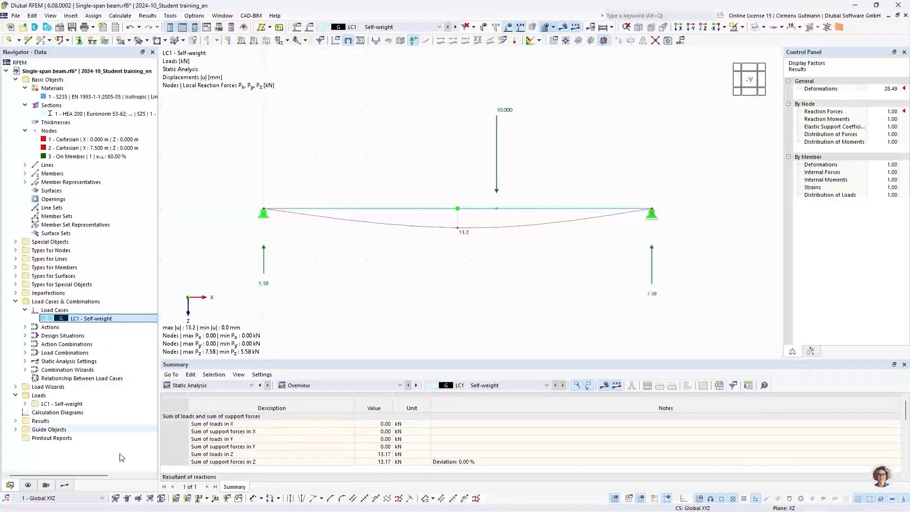
- Turn on the display of the self-weight load on the beam
{"action": "left_click", "coordinate": [28, 485]}
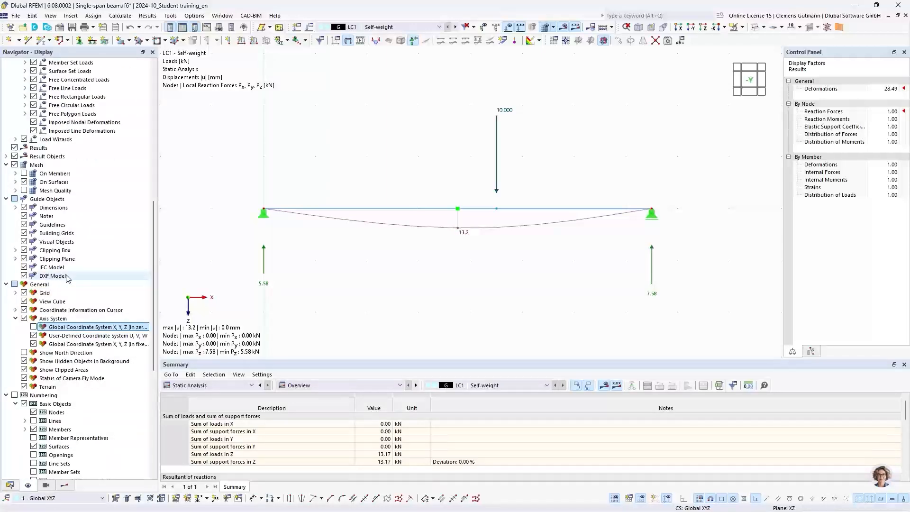
{"action": "scroll", "coordinate": [68, 278], "scroll_direction": "up", "scroll_amount": 7}
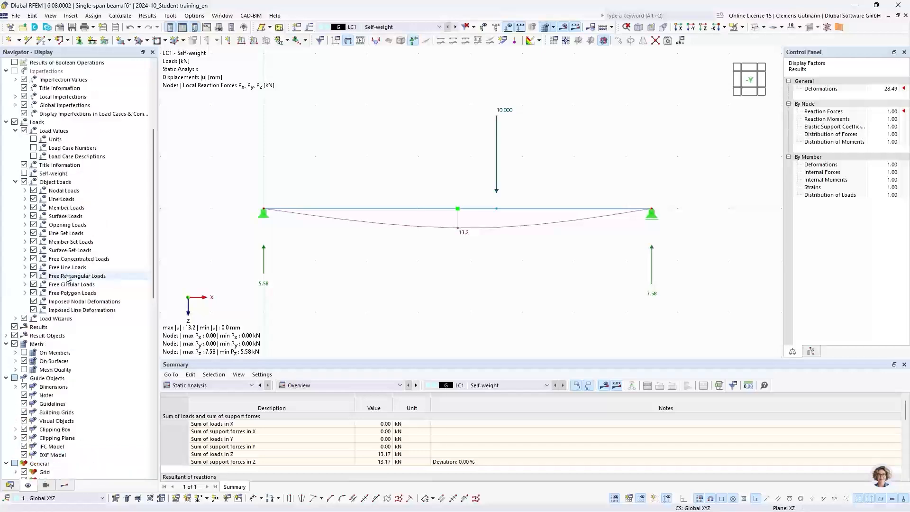
{"action": "scroll", "coordinate": [68, 278], "scroll_direction": "up", "scroll_amount": 3}
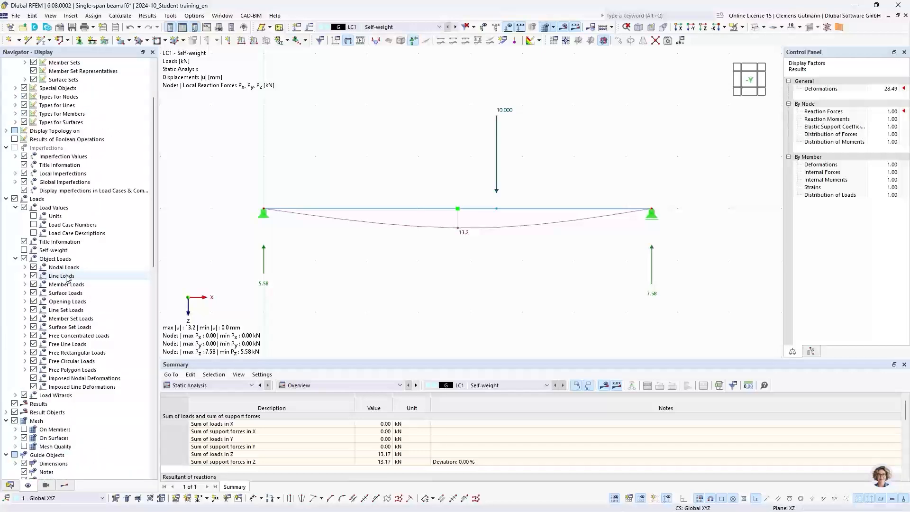
{"action": "left_click", "coordinate": [24, 250]}
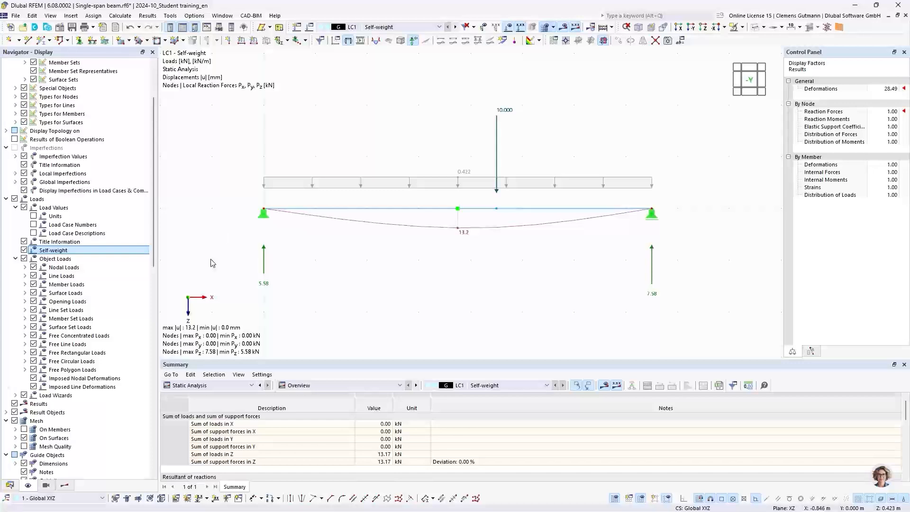
- Deactivate the active self-weight in load case LC1 and recalculate it
{"action": "left_click", "coordinate": [10, 485]}
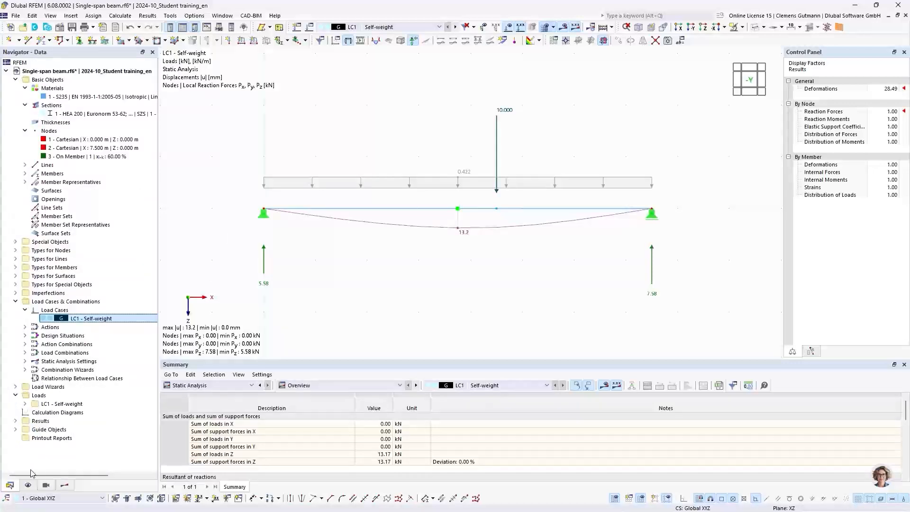
{"action": "double_click", "coordinate": [92, 321]}
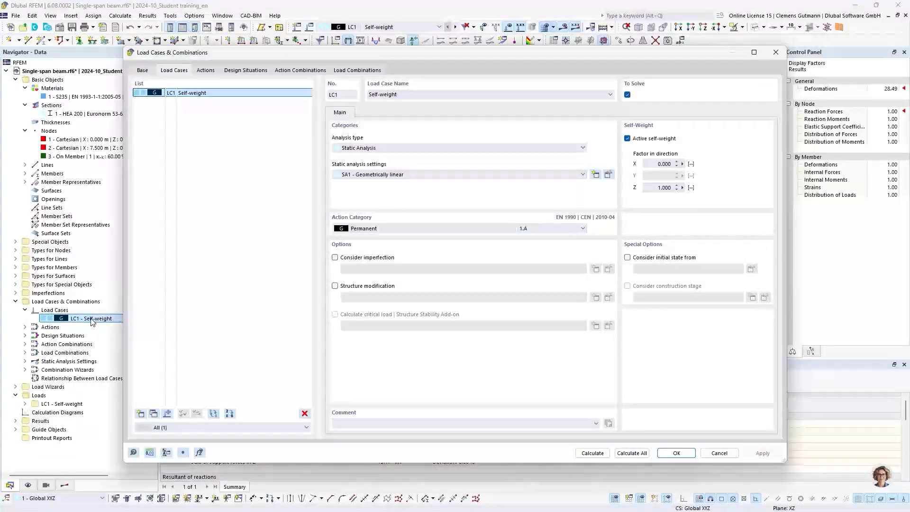
{"action": "left_click", "coordinate": [630, 139]}
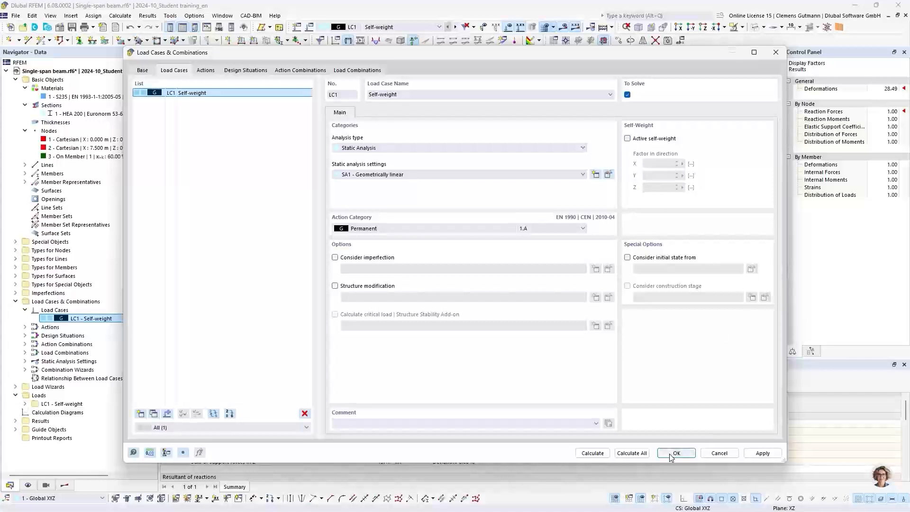
{"action": "left_click", "coordinate": [592, 454]}
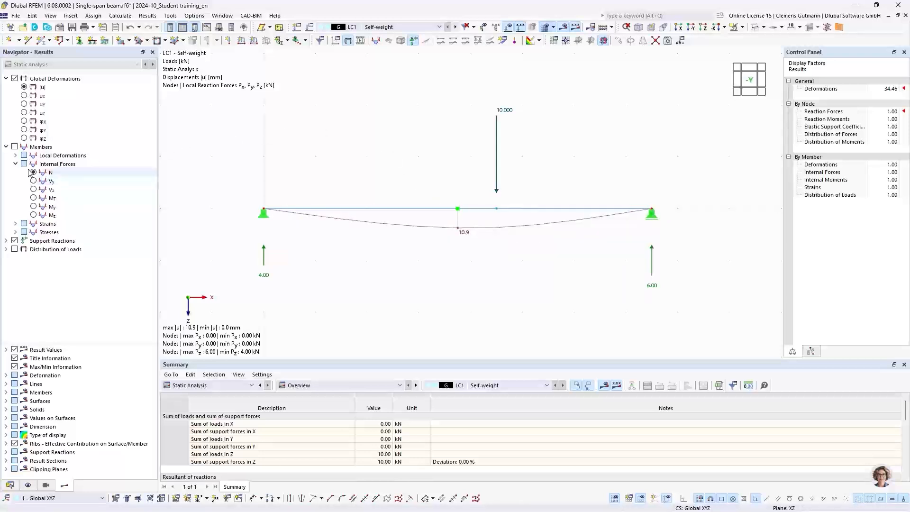
- View the member's bending moment My diagram, followed by its shear force Vz diagram
{"action": "left_click", "coordinate": [35, 207]}
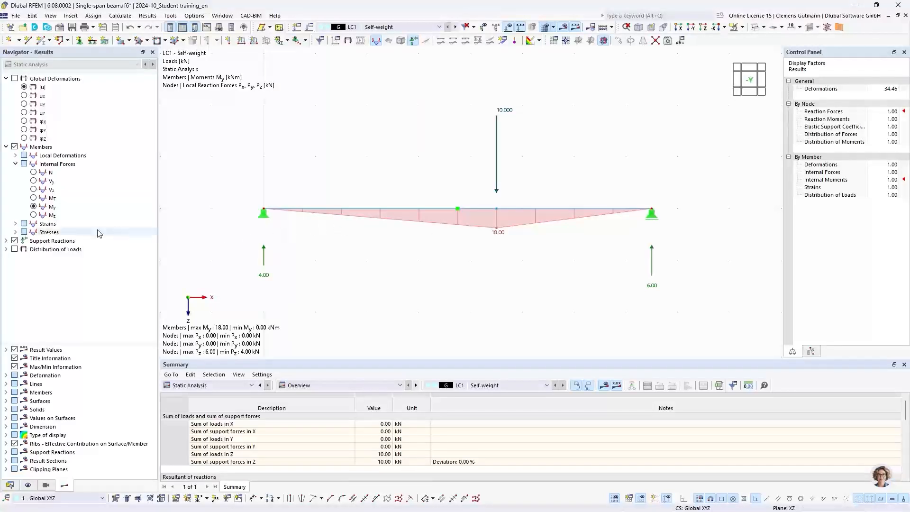
{"action": "left_click", "coordinate": [33, 190]}
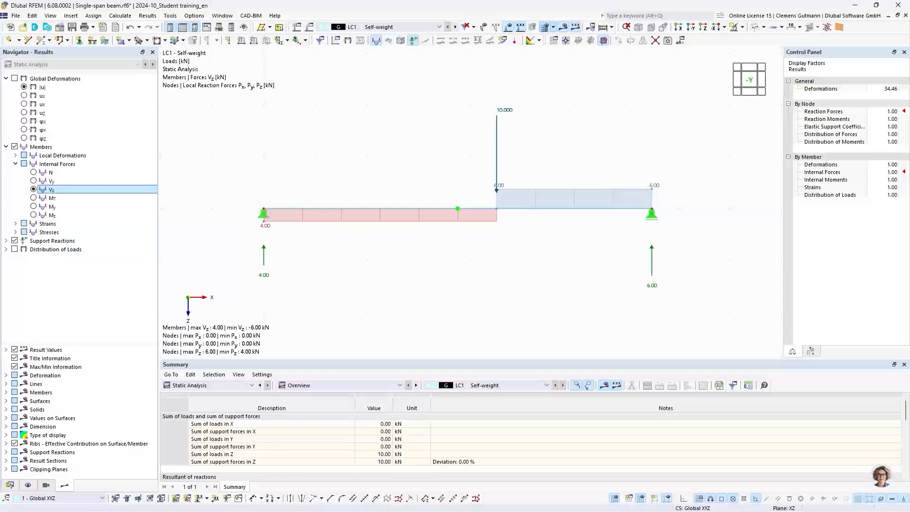
{"action": "key", "text": "alt+Tab"}
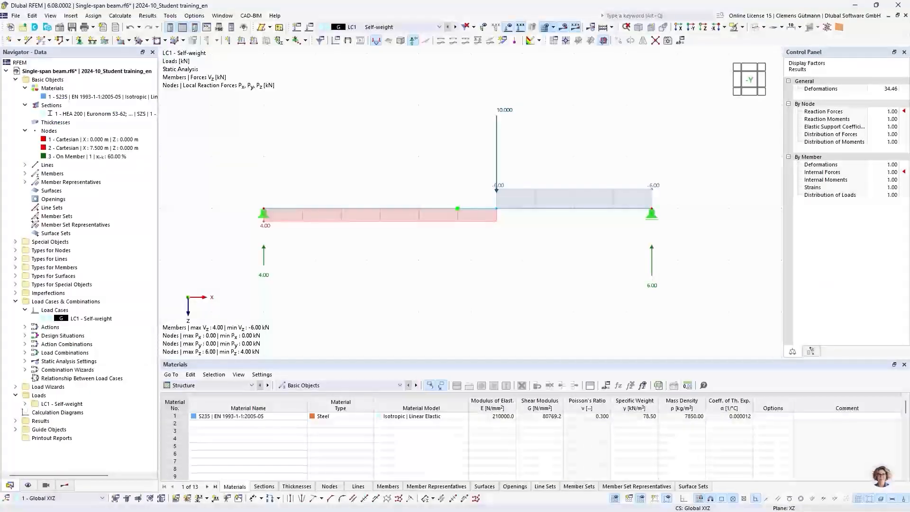
- Create a blank model named Two-span beam with the model type 2D | XZ | Plane Stress
{"action": "left_click", "coordinate": [11, 28]}
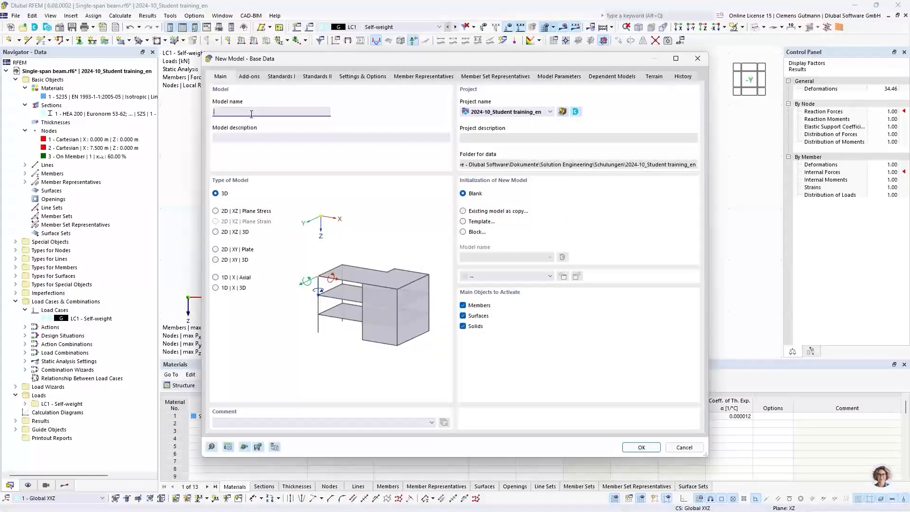
{"action": "type", "text": "Two-span beam"}
{"action": "key", "text": "Tab"}
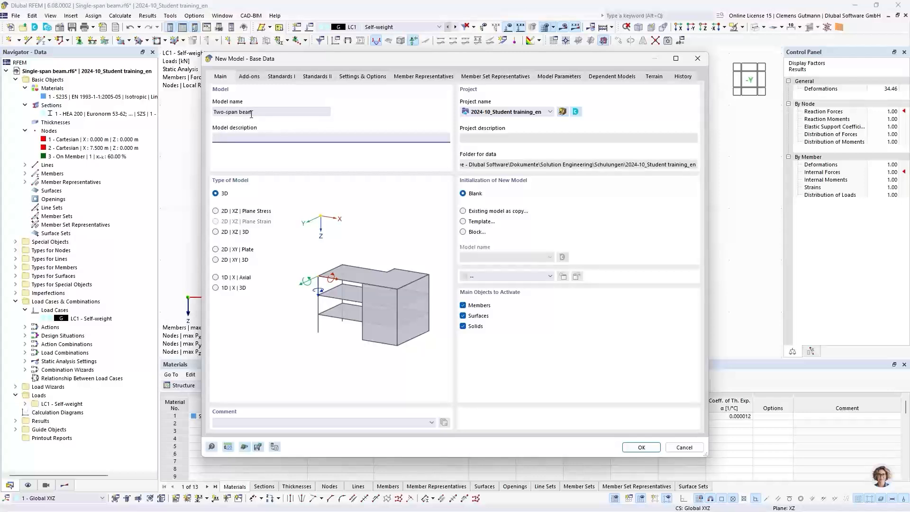
{"action": "left_click", "coordinate": [216, 211]}
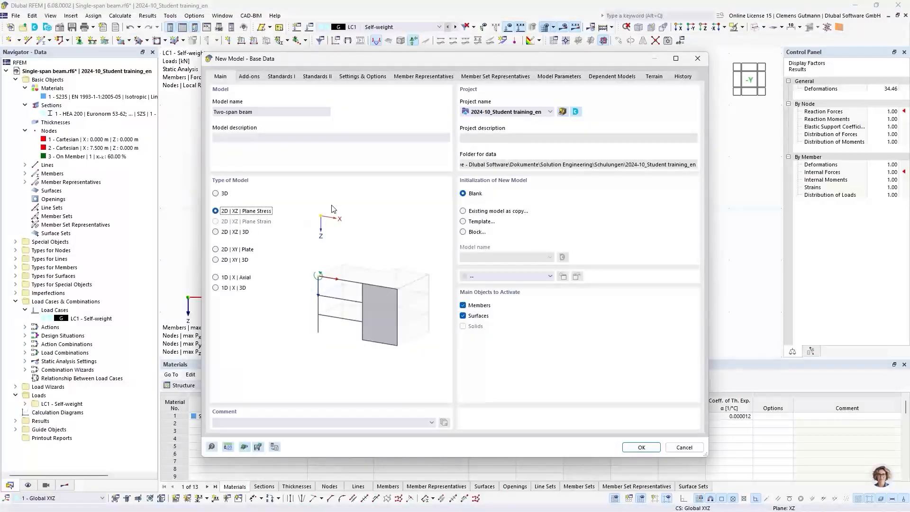
{"action": "left_click", "coordinate": [640, 447]}
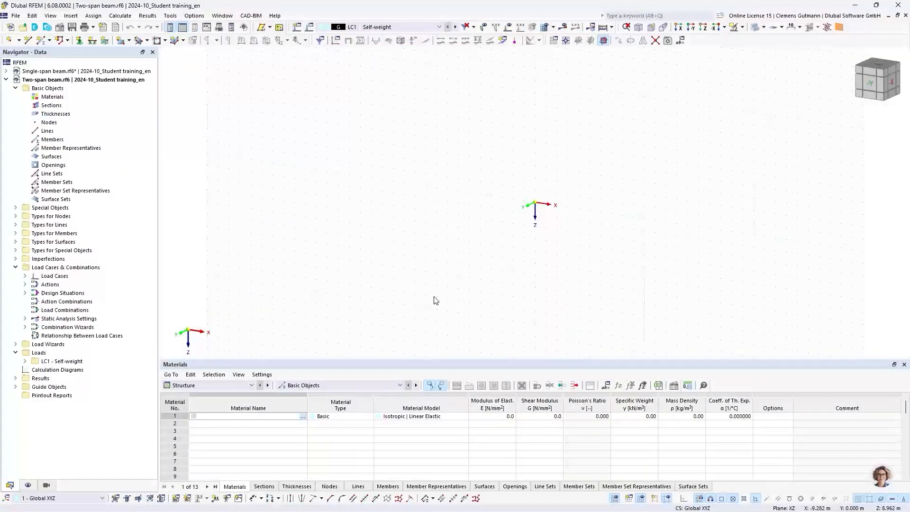
- View the XZ plane along -Y and create the steel material S235 | EN 1993-1-1:2005-05
{"action": "left_click", "coordinate": [870, 83]}
{"action": "middle_click_drag", "start_coordinate": [616, 225], "coordinate": [406, 220]}
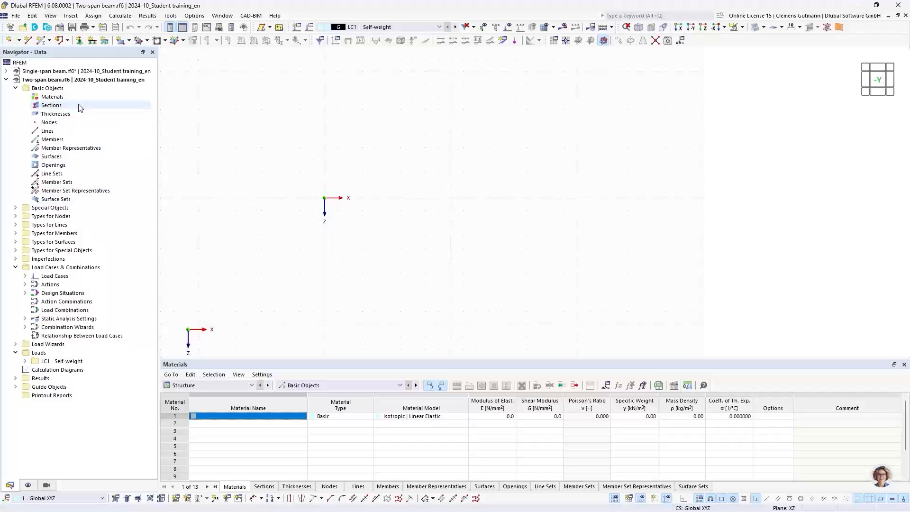
{"action": "right_click", "coordinate": [68, 96]}
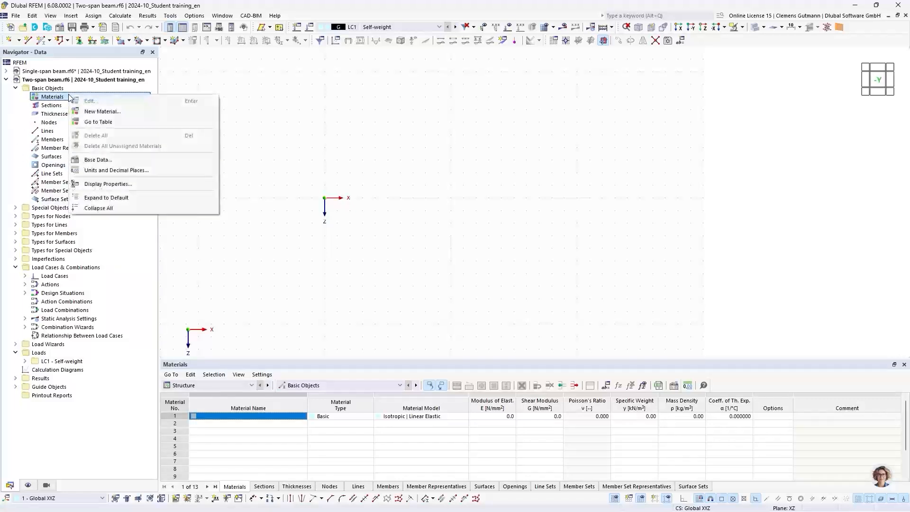
{"action": "left_click", "coordinate": [82, 112]}
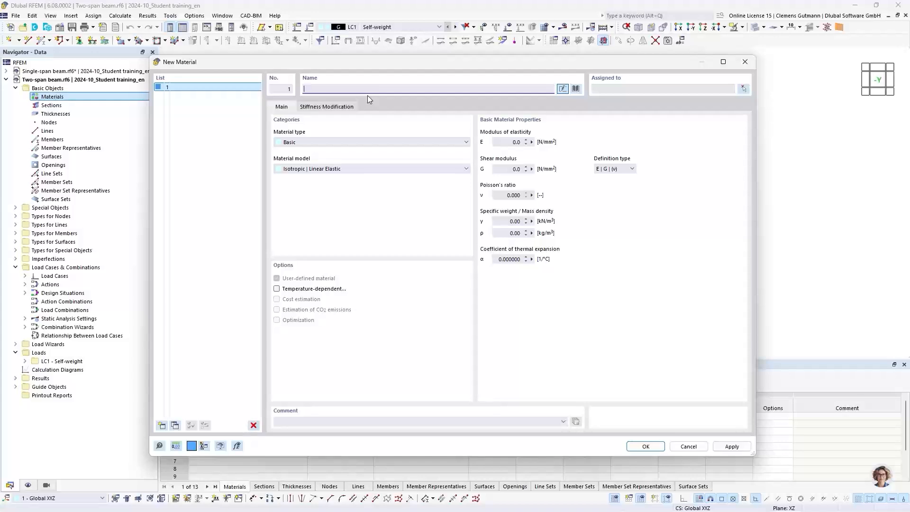
{"action": "type", "text": "S235"}
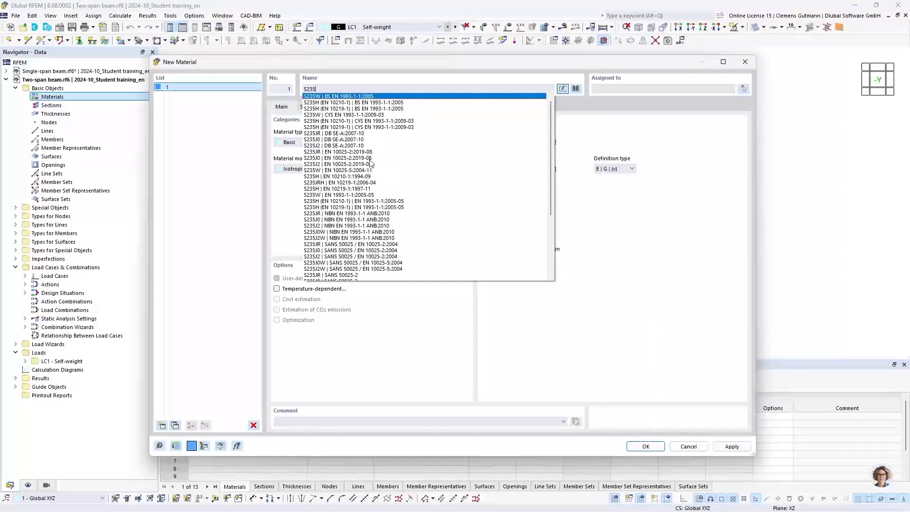
{"action": "scroll", "coordinate": [371, 174], "scroll_direction": "down", "scroll_amount": 5}
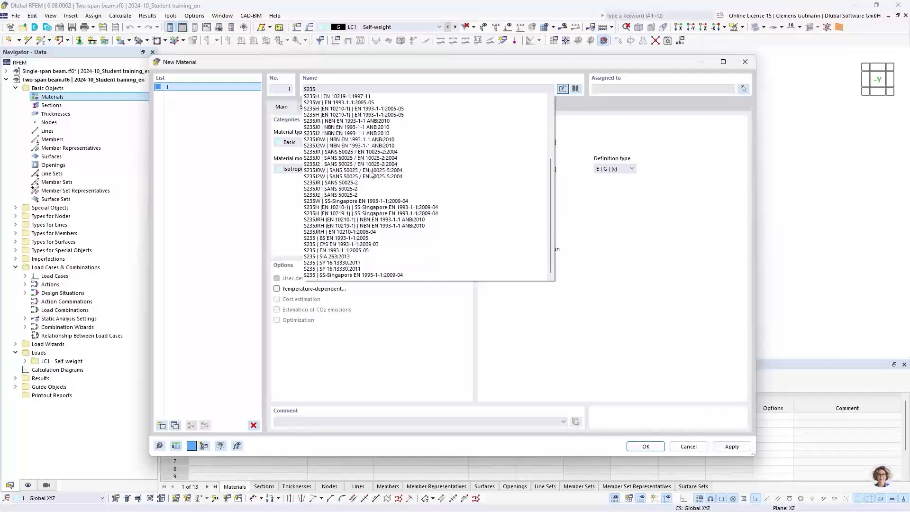
{"action": "scroll", "coordinate": [371, 159], "scroll_direction": "up", "scroll_amount": 4}
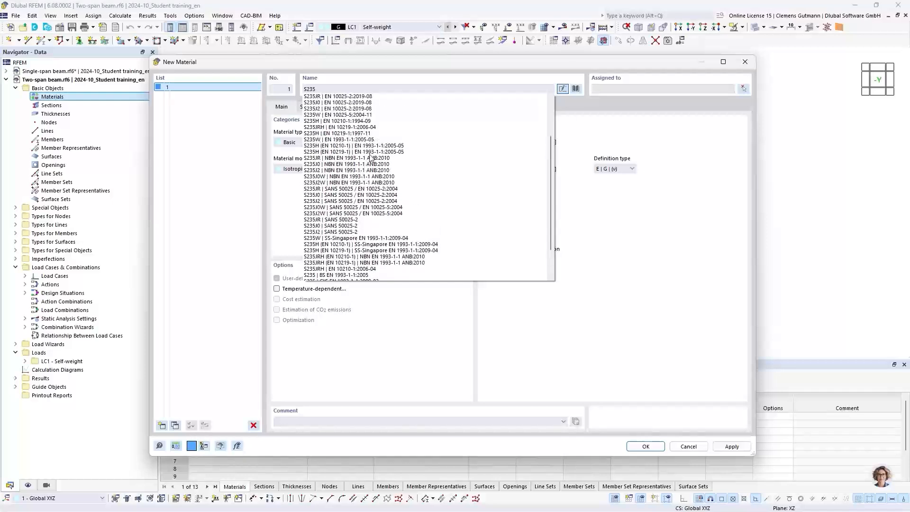
{"action": "scroll", "coordinate": [371, 159], "scroll_direction": "down", "scroll_amount": 4}
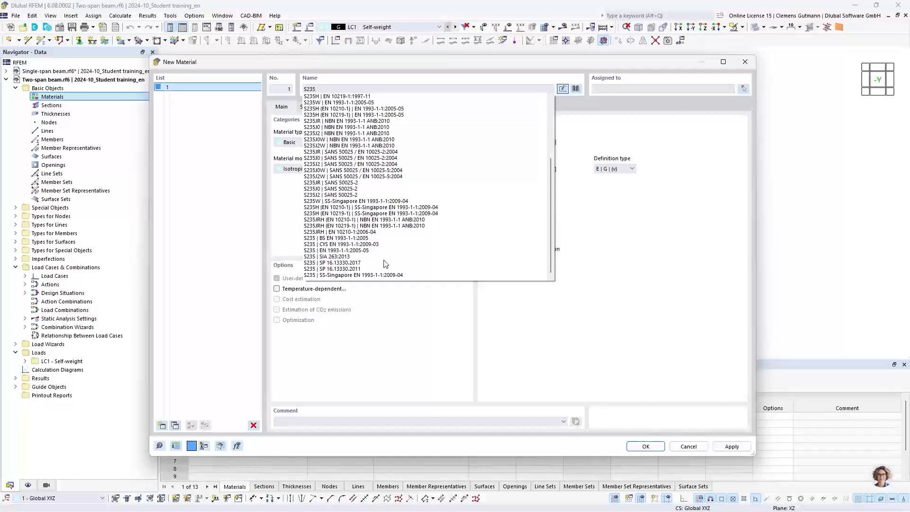
{"action": "left_click", "coordinate": [341, 251]}
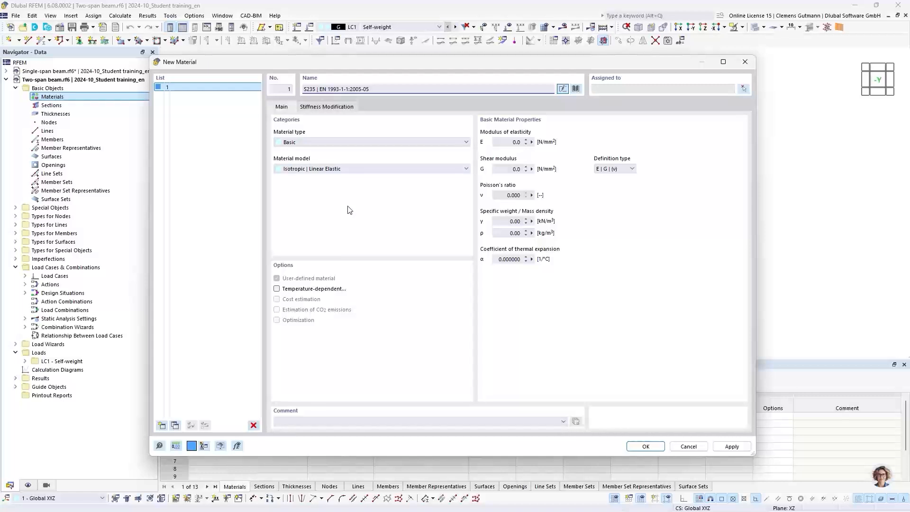
{"action": "key", "text": "Tab"}
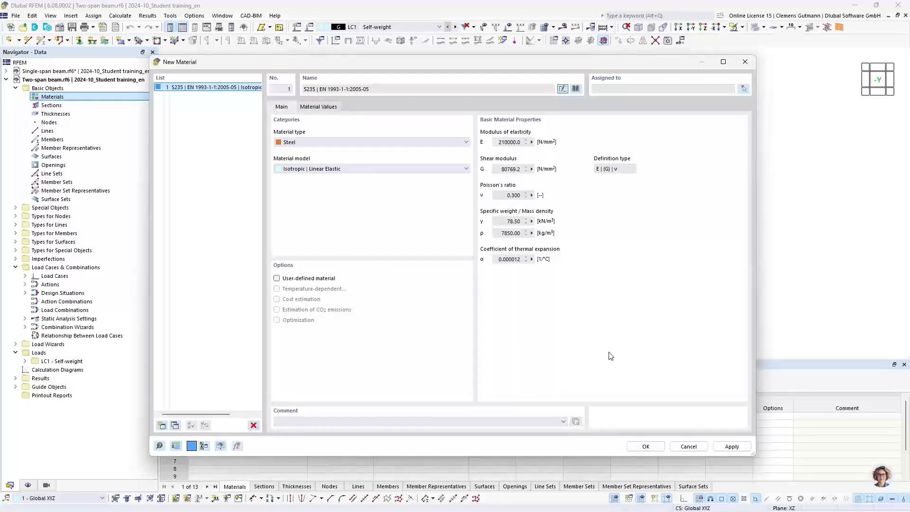
{"action": "left_click", "coordinate": [647, 447]}
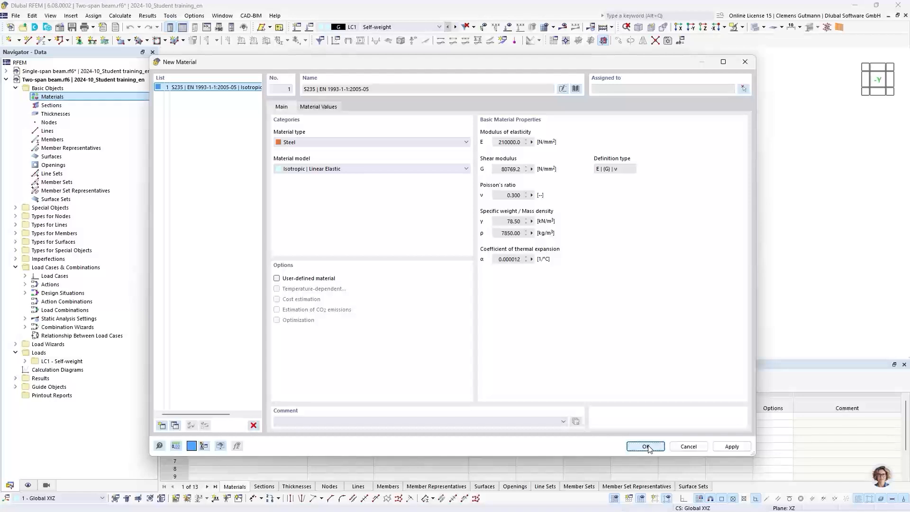
{"action": "left_click", "coordinate": [25, 97]}
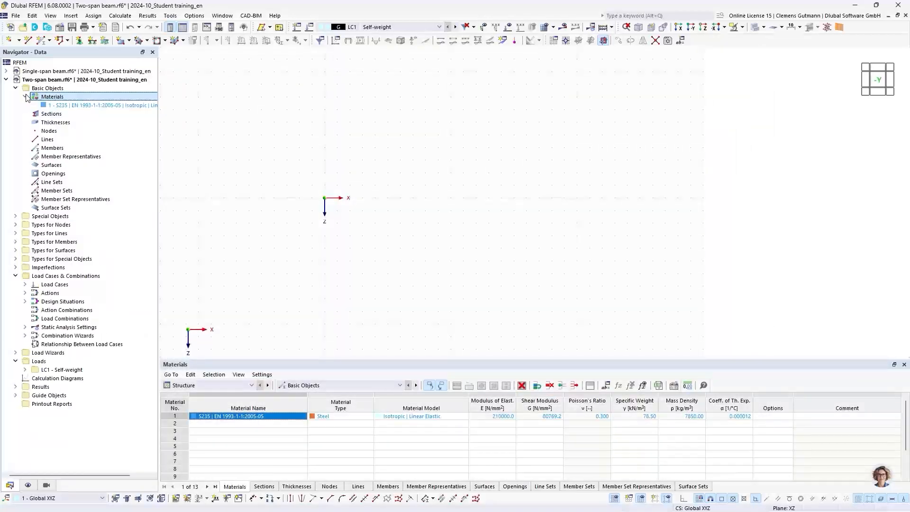
- Create the section HEB 300 | Euronorm 53-62; DIN 1025-2 | SZS with material S235
{"action": "right_click", "coordinate": [51, 114]}
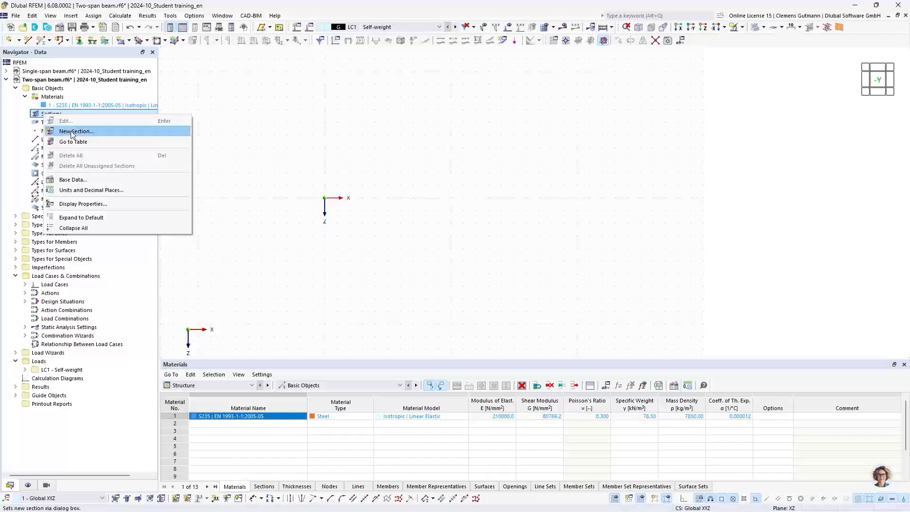
{"action": "left_click", "coordinate": [72, 131]}
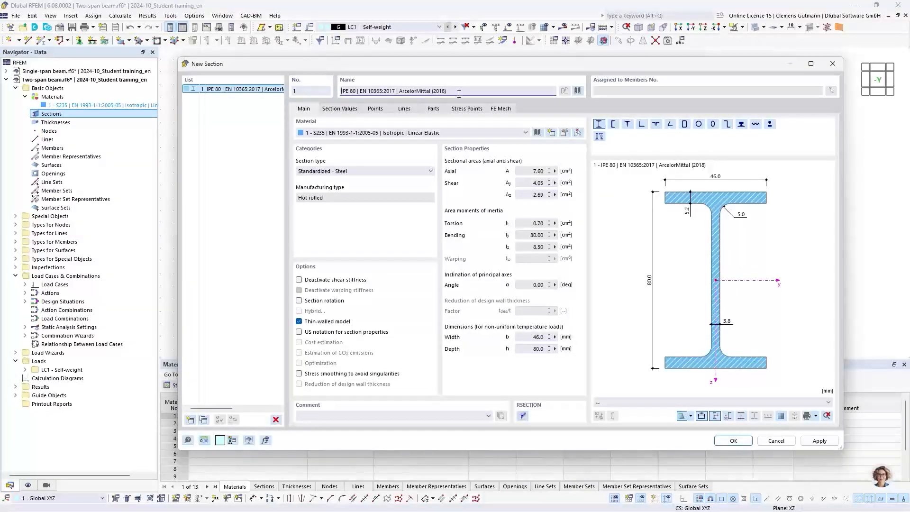
{"action": "left_click_drag", "start_coordinate": [457, 91], "coordinate": [335, 95]}
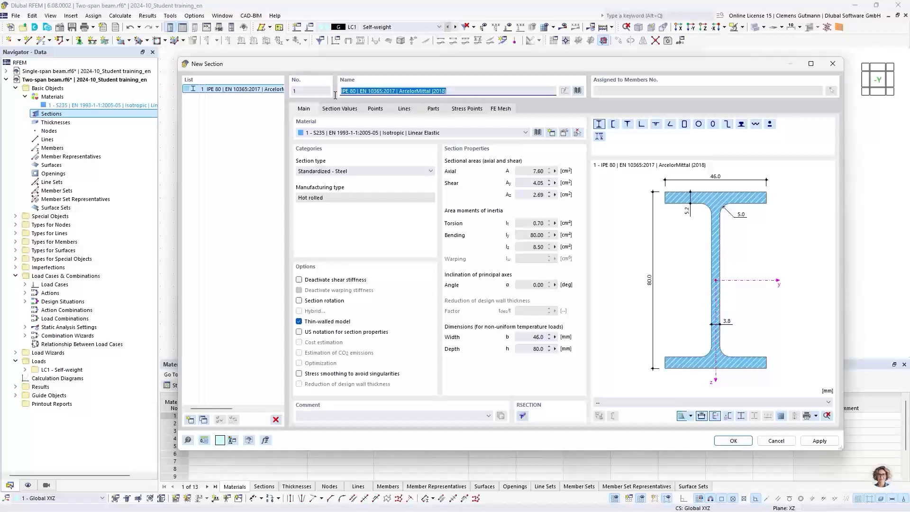
{"action": "key", "text": "Delete"}
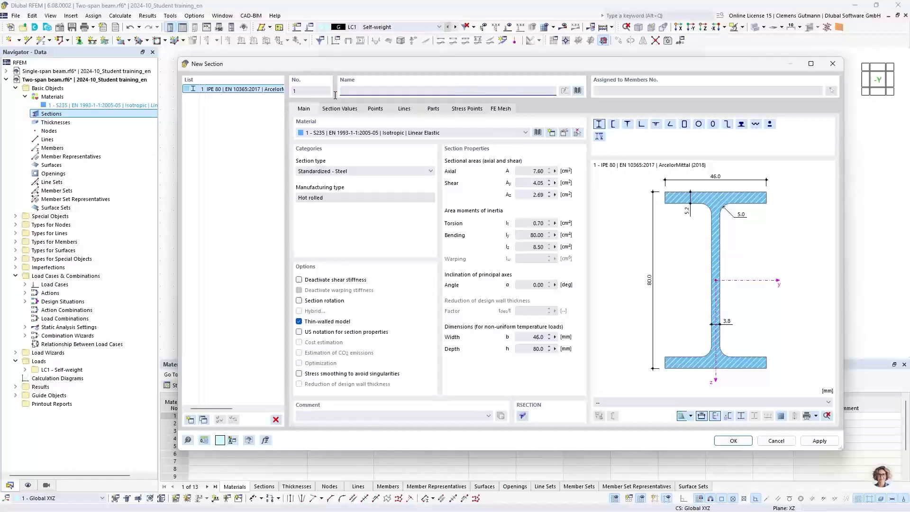
{"action": "type", "text": "HE"}
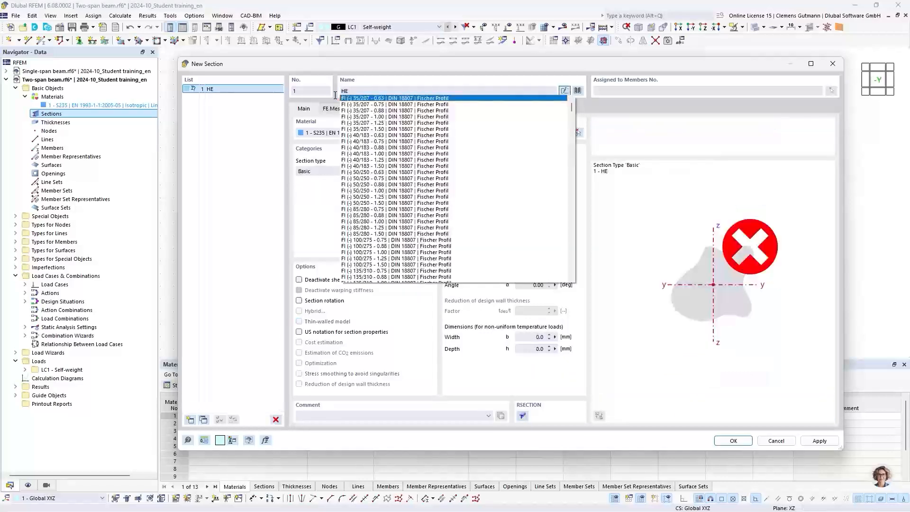
{"action": "type", "text": "B 300"}
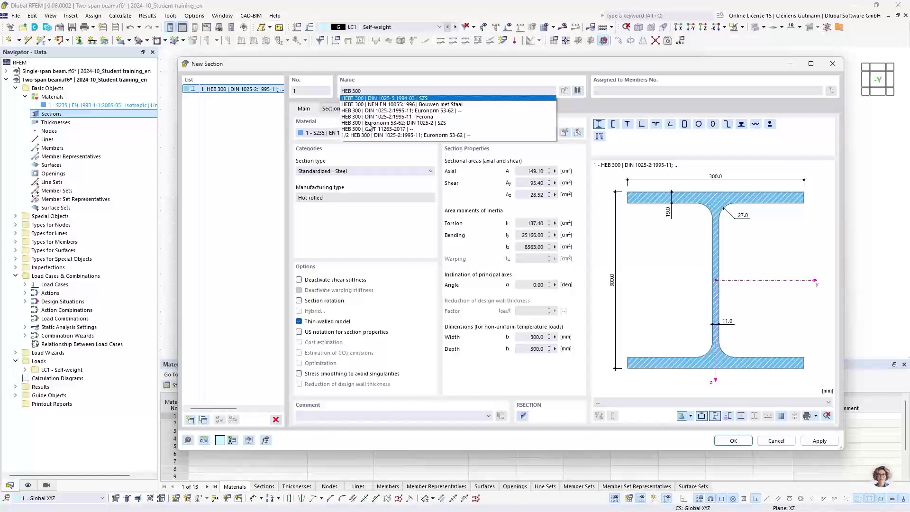
{"action": "left_click", "coordinate": [385, 123]}
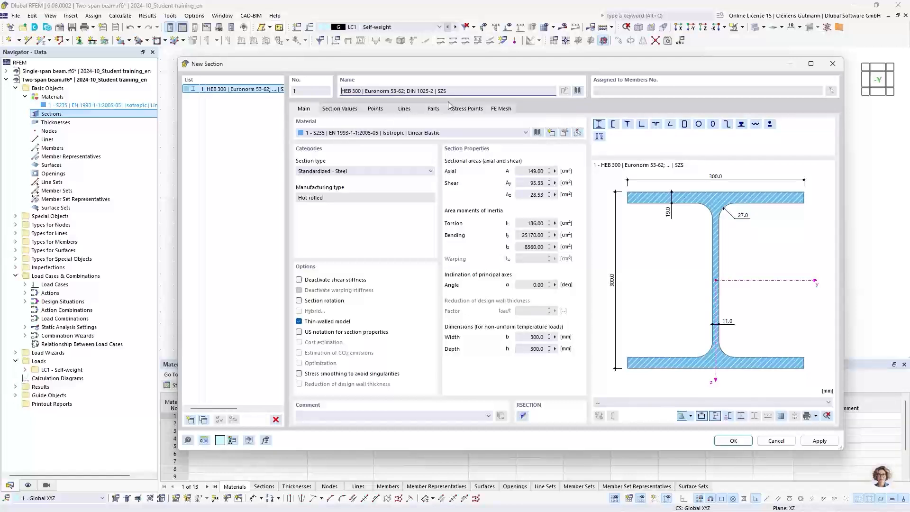
{"action": "key", "text": "Tab"}
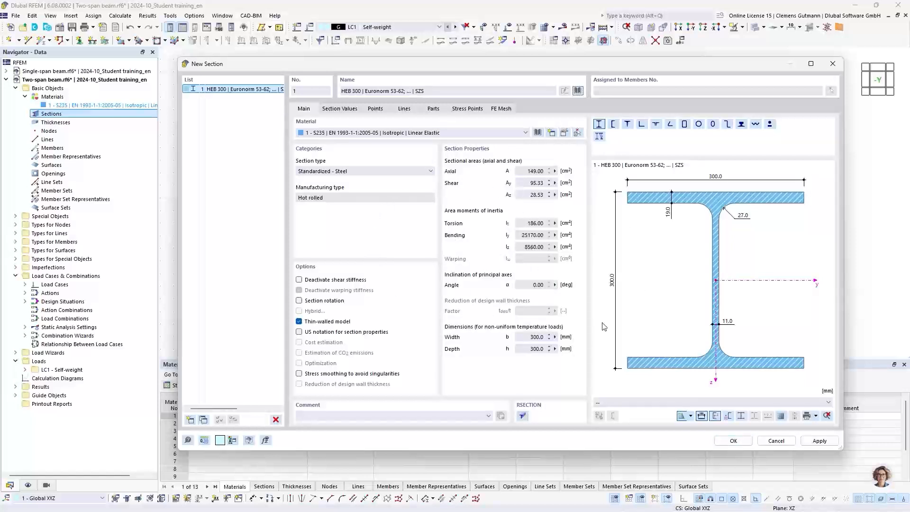
{"action": "left_click", "coordinate": [734, 441]}
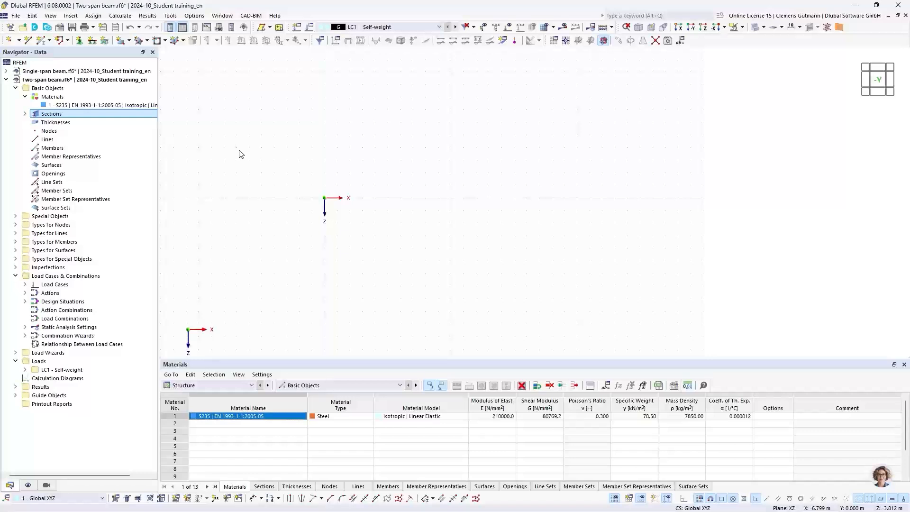
- Draw two continuous beam members through nodes at X 0, 5 and 10 m with Z 0, and list the model's members, lines and nodes
{"action": "left_click", "coordinate": [51, 41]}
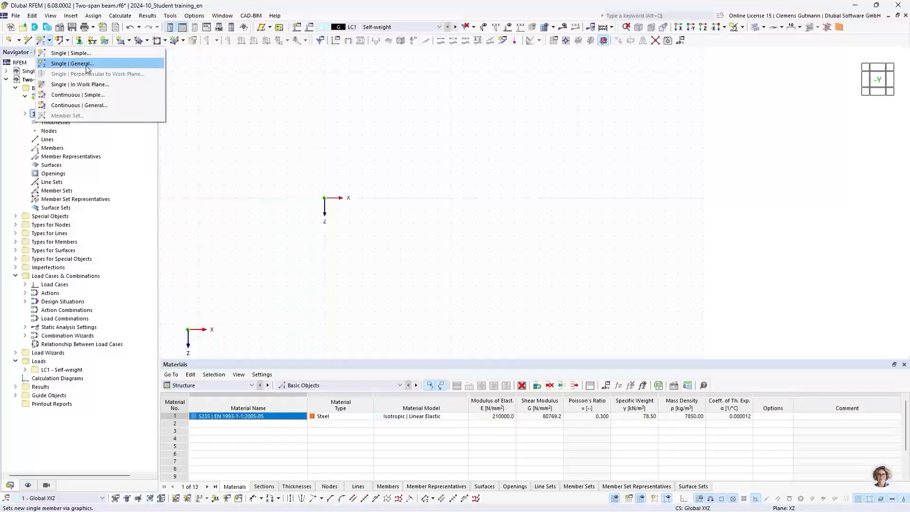
{"action": "left_click", "coordinate": [70, 98]}
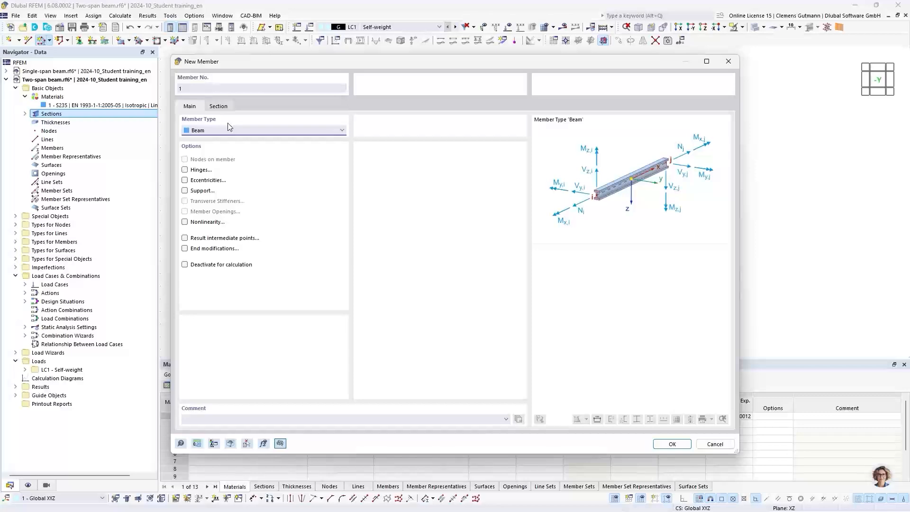
{"action": "left_click", "coordinate": [670, 443]}
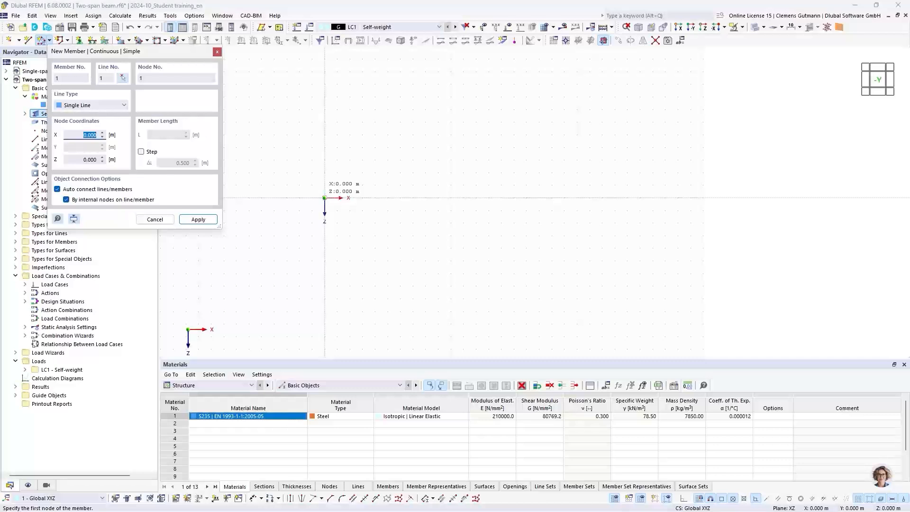
{"action": "left_click", "coordinate": [324, 198]}
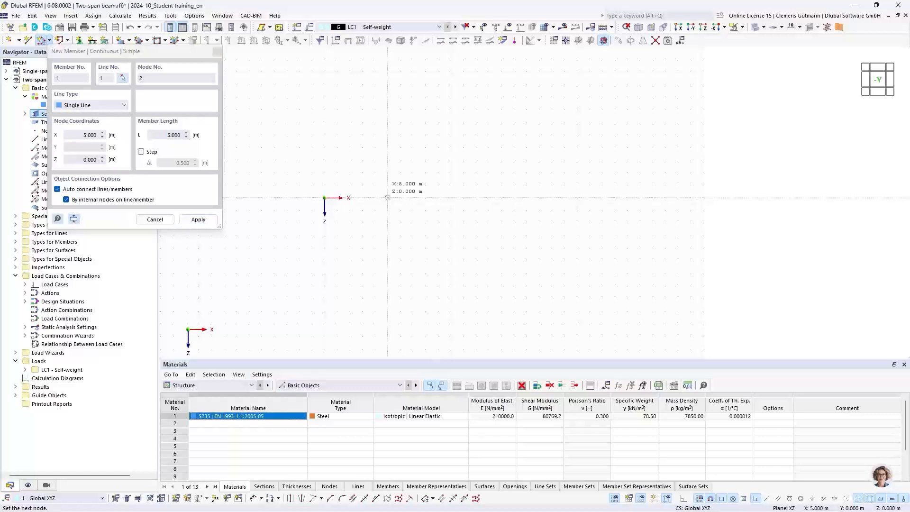
{"action": "left_click", "coordinate": [388, 198]}
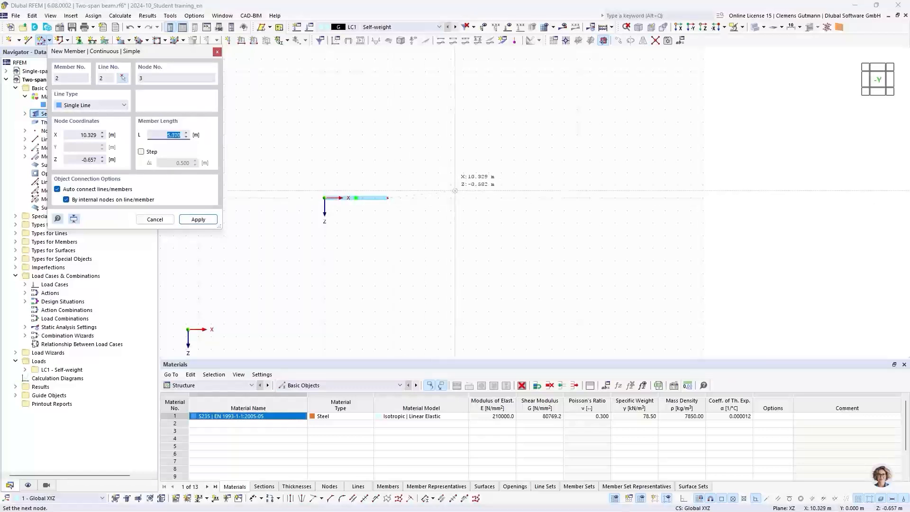
{"action": "left_click", "coordinate": [451, 198]}
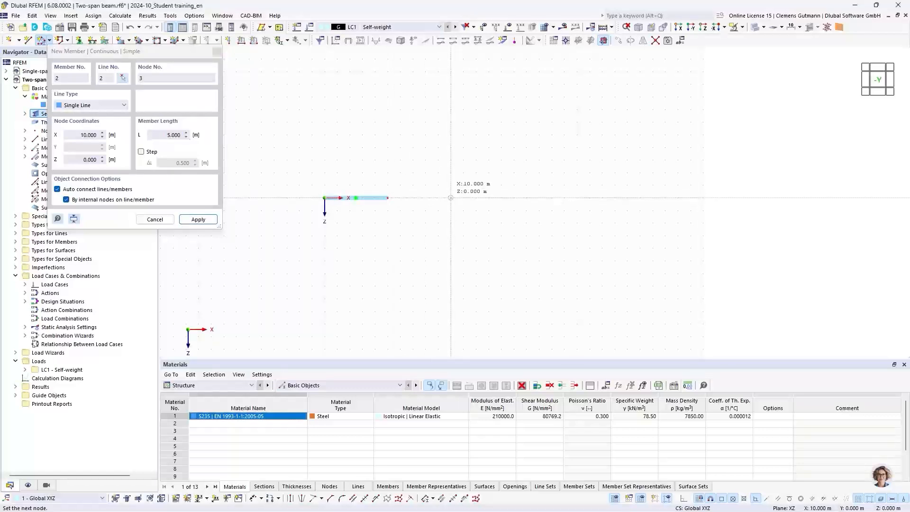
{"action": "left_click", "coordinate": [169, 219]}
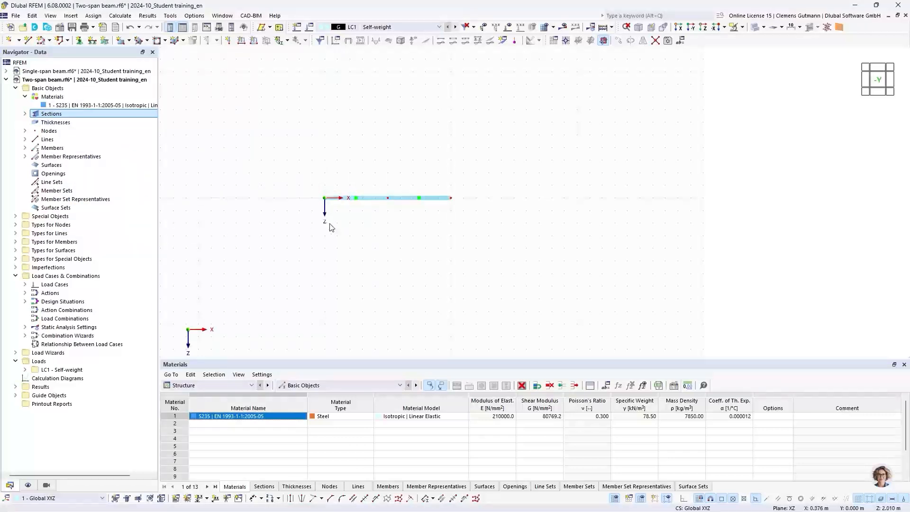
{"action": "scroll", "coordinate": [377, 208], "scroll_direction": "up", "scroll_amount": 1}
{"action": "scroll", "coordinate": [377, 208], "scroll_direction": "up", "scroll_amount": 1}
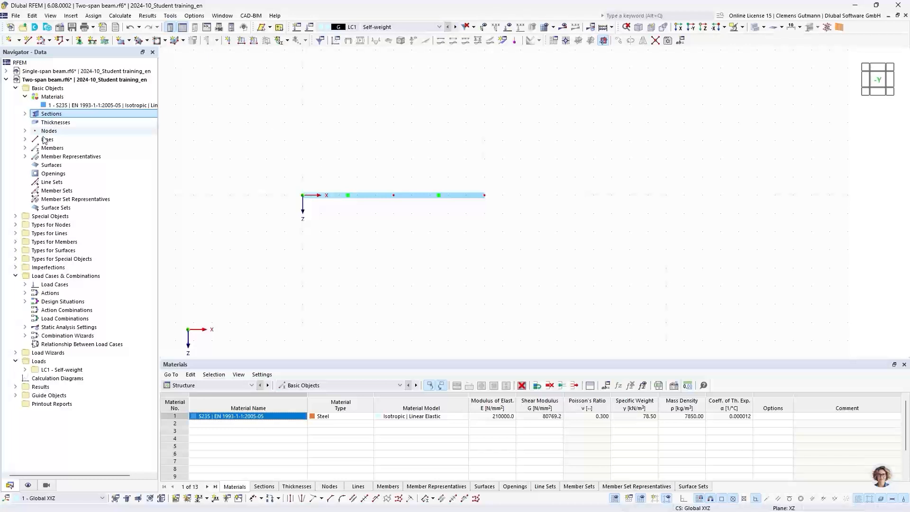
{"action": "left_click", "coordinate": [25, 148]}
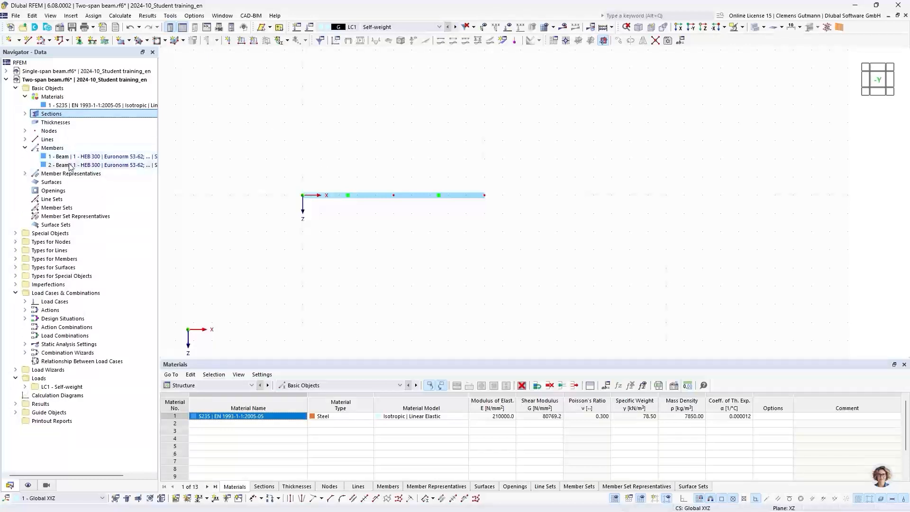
{"action": "left_click", "coordinate": [25, 140]}
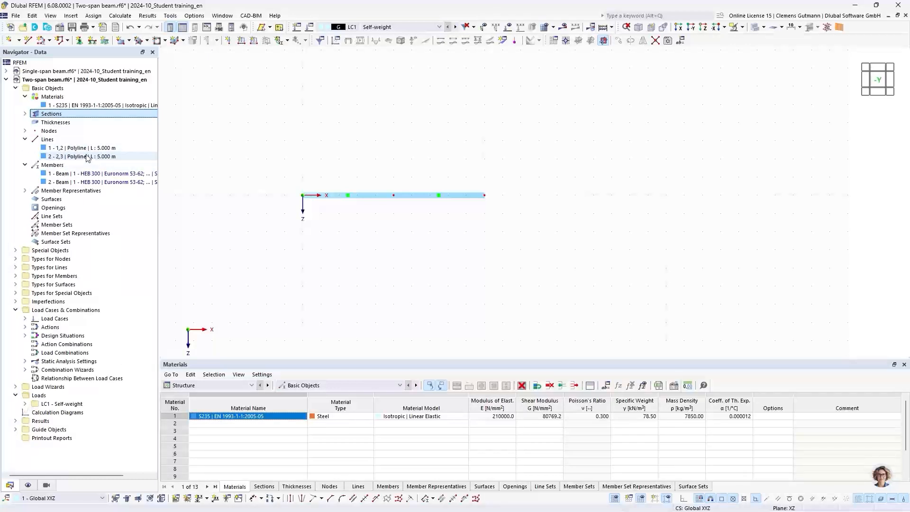
{"action": "left_click", "coordinate": [25, 131]}
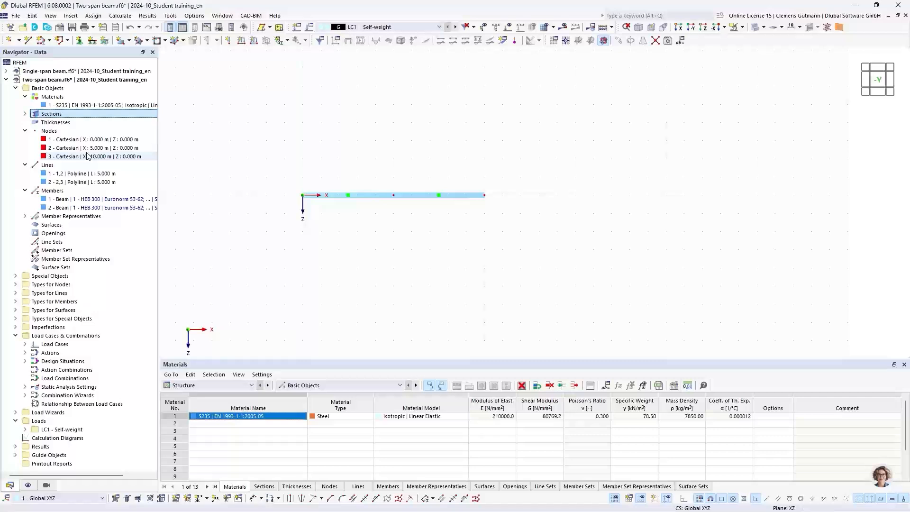
- Assign the Hinged nodal support to node 1 at the beam's start
{"action": "left_click", "coordinate": [15, 276]}
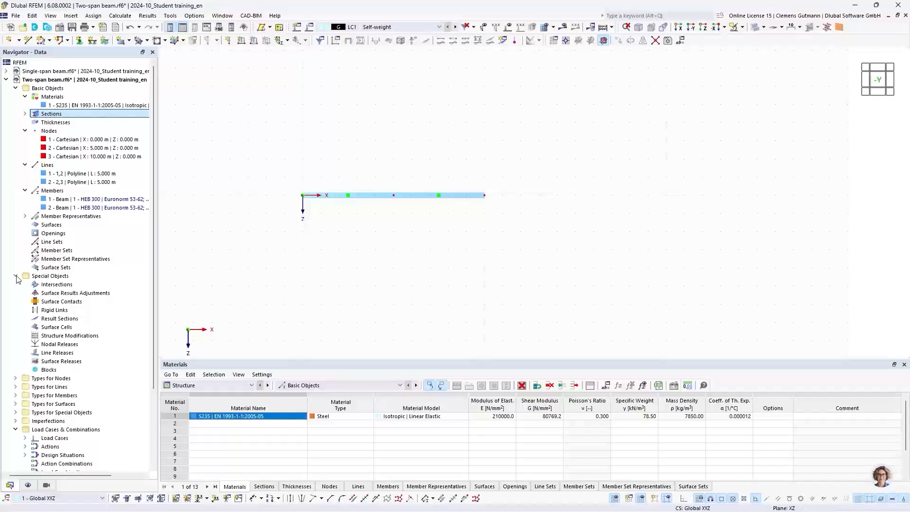
{"action": "left_click", "coordinate": [16, 276]}
{"action": "left_click", "coordinate": [15, 284]}
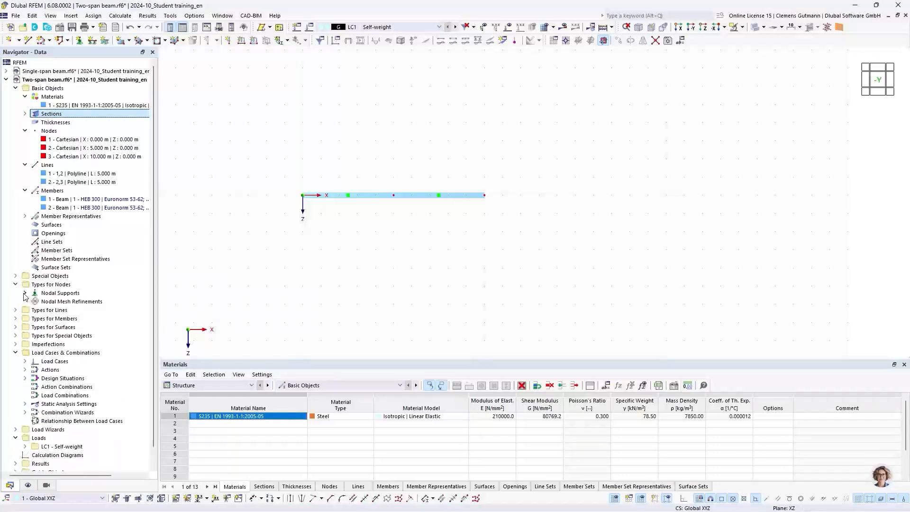
{"action": "left_click", "coordinate": [25, 293]}
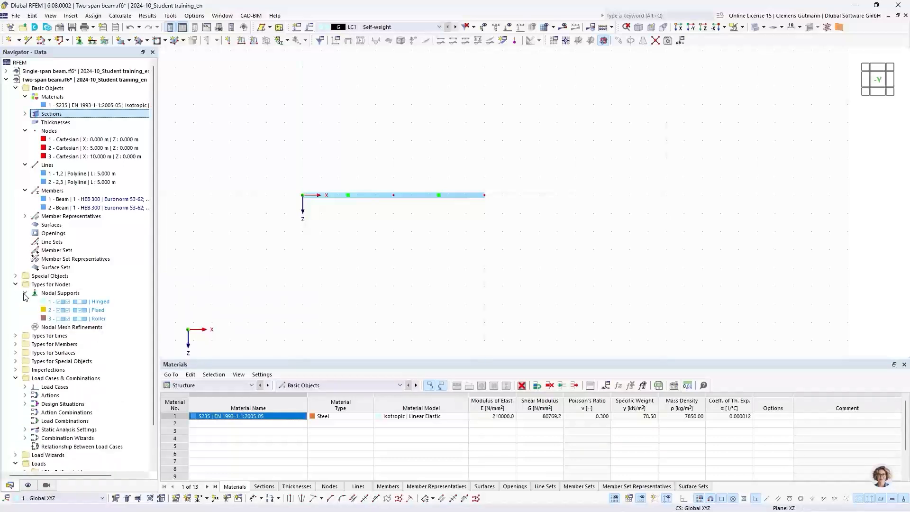
{"action": "right_click", "coordinate": [68, 305]}
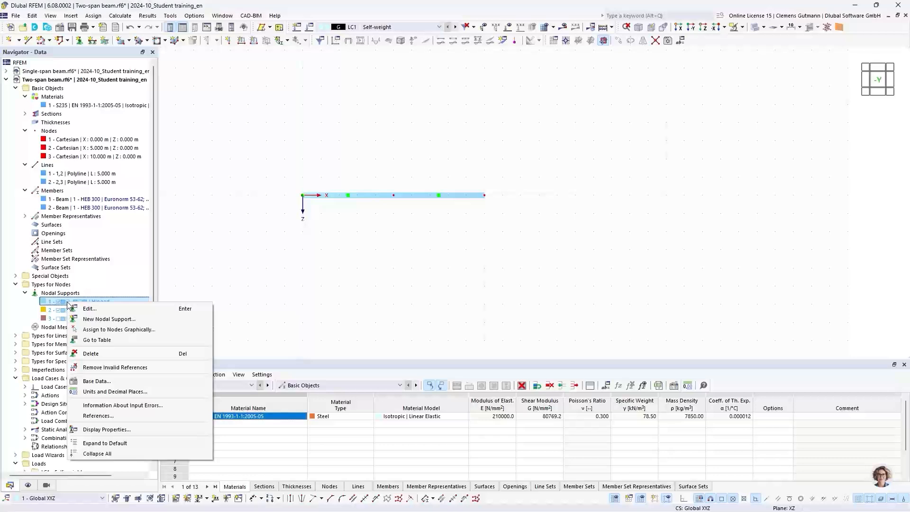
{"action": "left_click", "coordinate": [97, 330]}
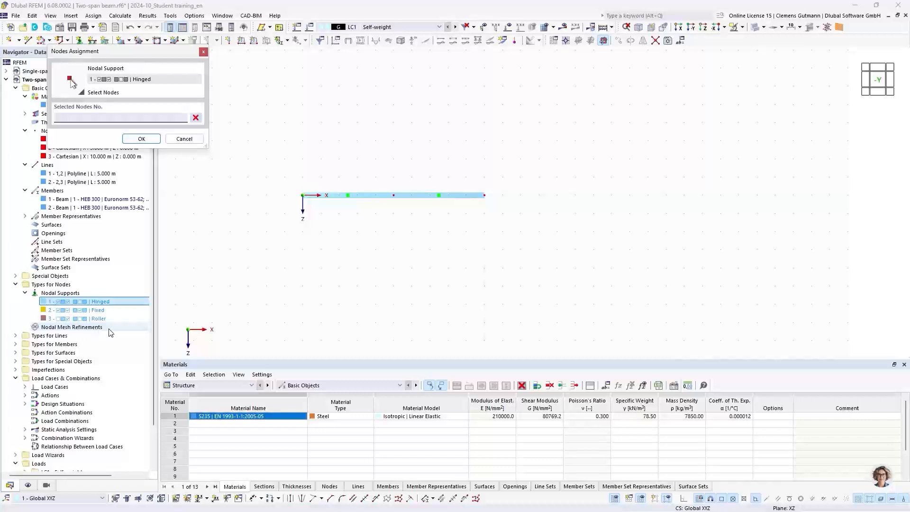
{"action": "left_click", "coordinate": [303, 195]}
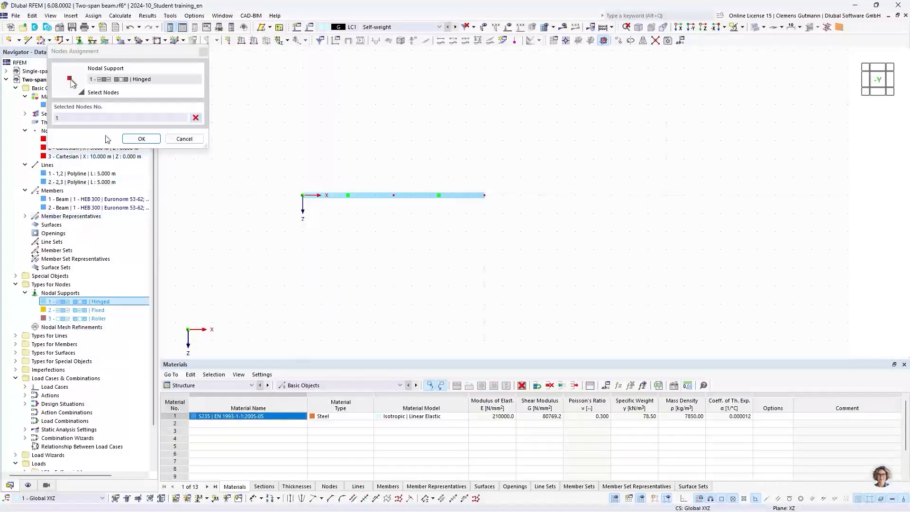
{"action": "left_click", "coordinate": [141, 139]}
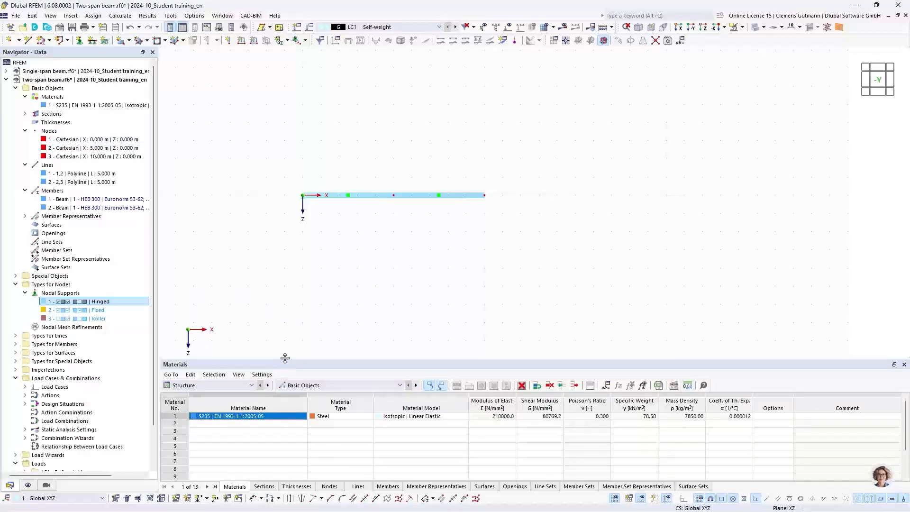
- Assign the Roller nodal support to nodes 2,3 in the table of nodal supports
{"action": "left_click_drag", "start_coordinate": [285, 357], "coordinate": [267, 269]}
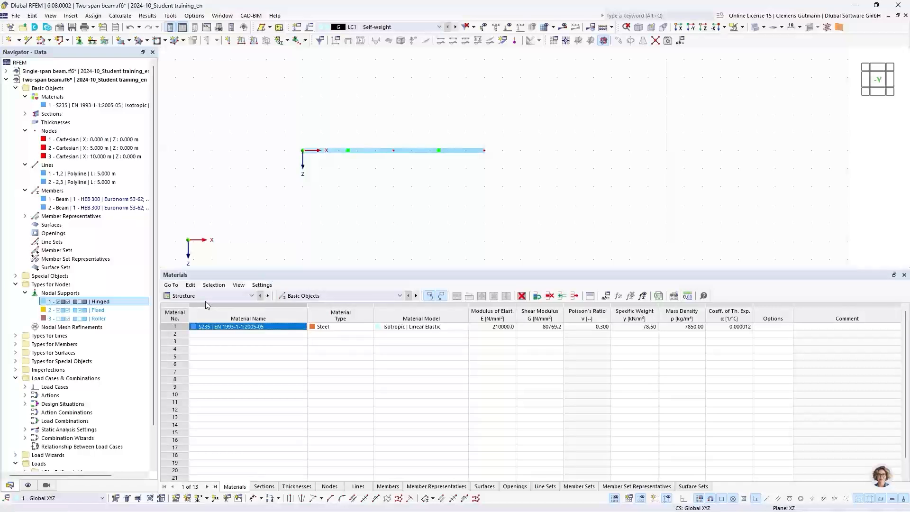
{"action": "left_click", "coordinate": [301, 296]}
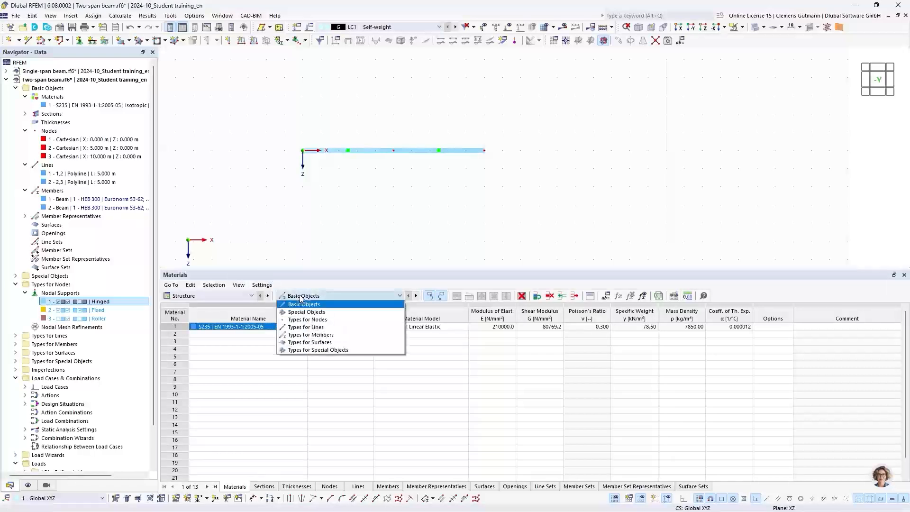
{"action": "left_click", "coordinate": [318, 320]}
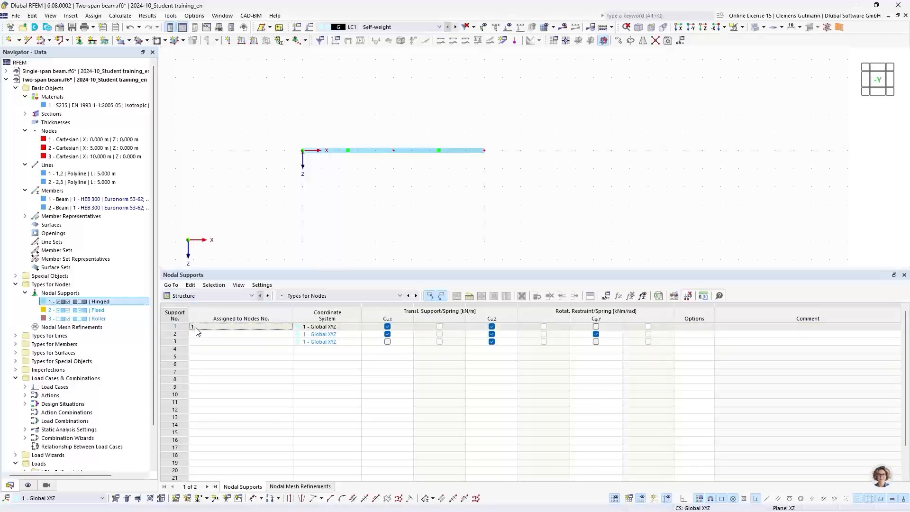
{"action": "left_click", "coordinate": [176, 331]}
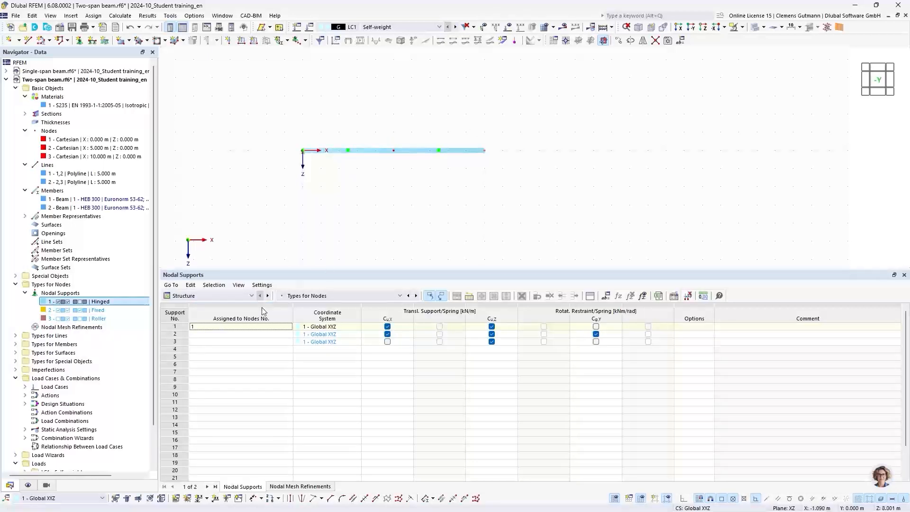
{"action": "left_click", "coordinate": [217, 342]}
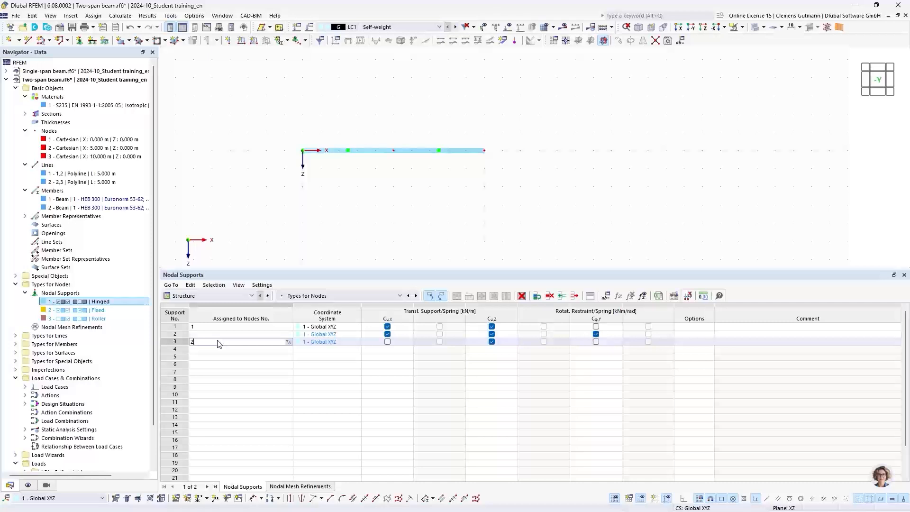
{"action": "type", "text": "2,3"}
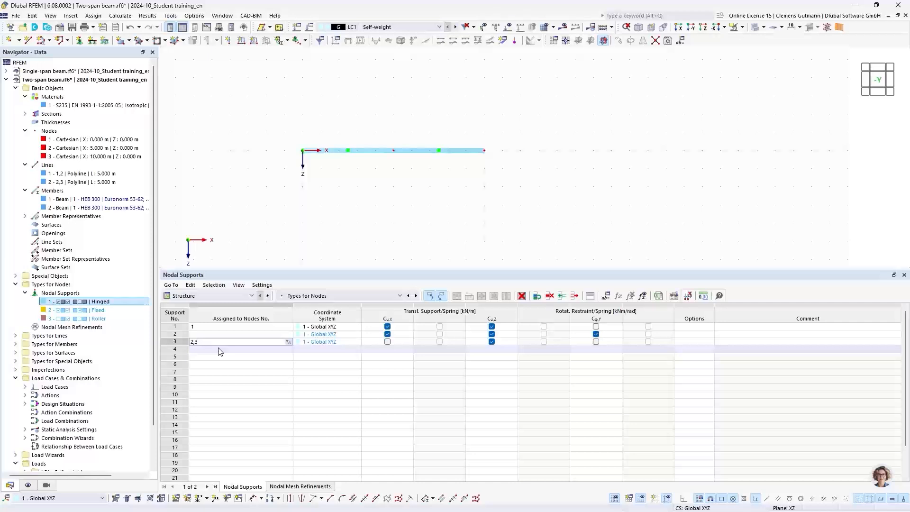
{"action": "left_click", "coordinate": [220, 349]}
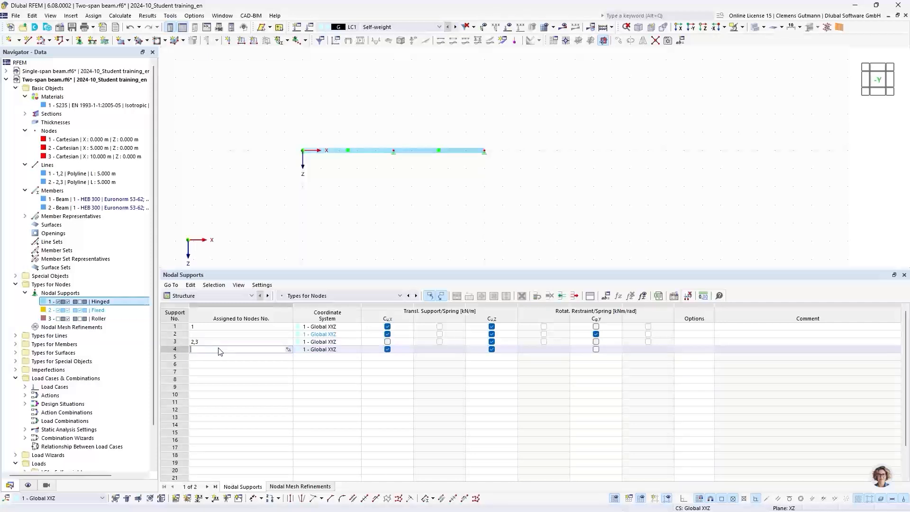
- Enlarge the display size of the nodal support symbols on the beam
{"action": "scroll", "coordinate": [417, 151], "scroll_direction": "up", "scroll_amount": 2}
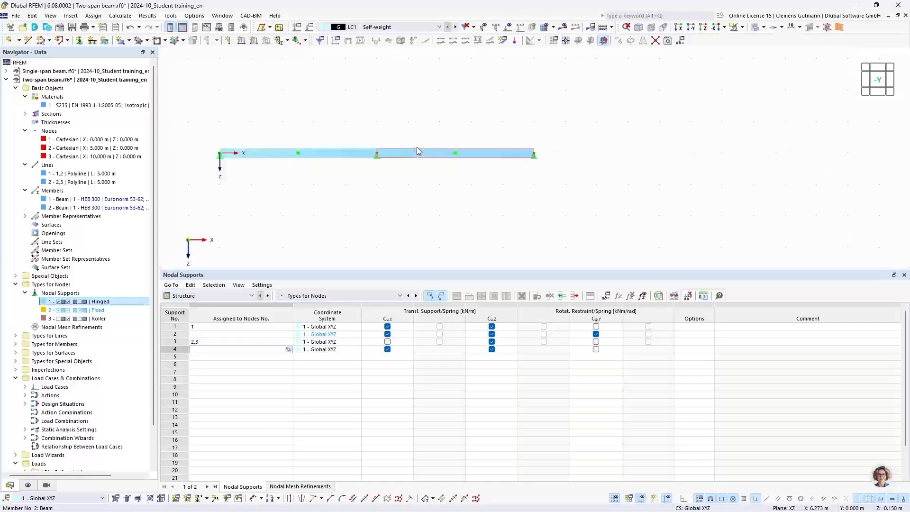
{"action": "scroll", "coordinate": [396, 215], "scroll_direction": "up", "scroll_amount": 1}
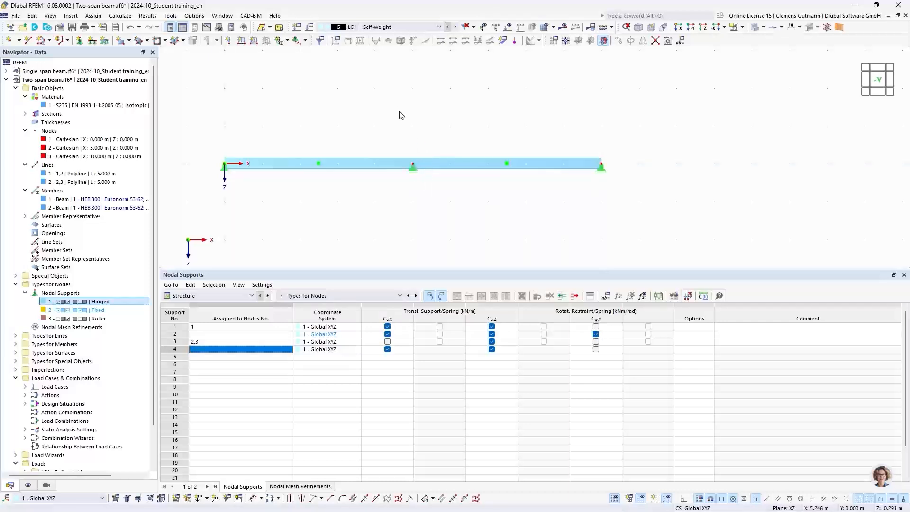
{"action": "right_click", "coordinate": [413, 174]}
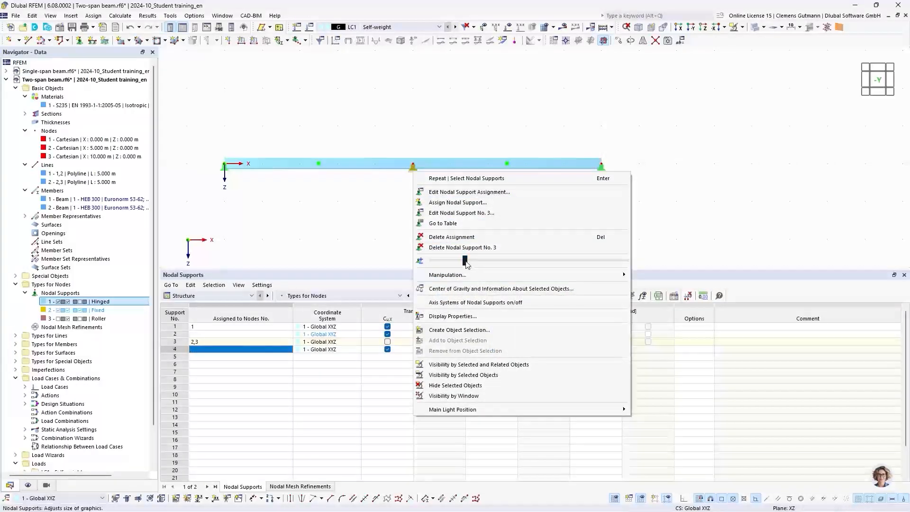
{"action": "left_click_drag", "start_coordinate": [466, 261], "coordinate": [517, 260]}
{"action": "left_click", "coordinate": [393, 219]}
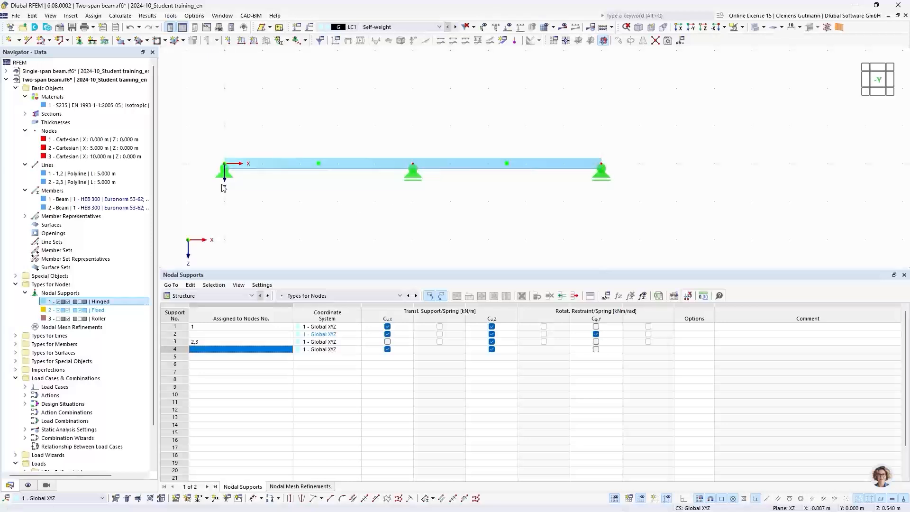
- Add load case LC2 named Imposed load left with the action category Imposed loads - category A: domestic, residential areas
{"action": "scroll", "coordinate": [53, 312], "scroll_direction": "down", "scroll_amount": 2}
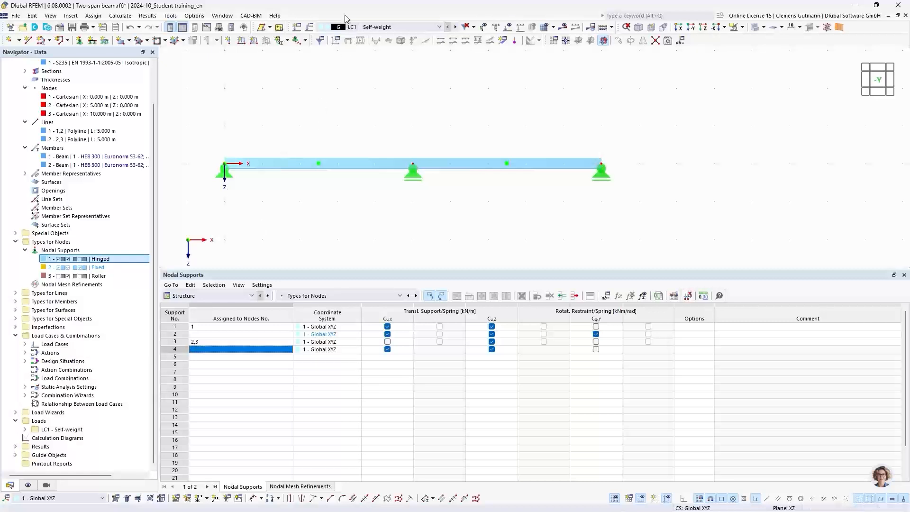
{"action": "left_click", "coordinate": [310, 28]}
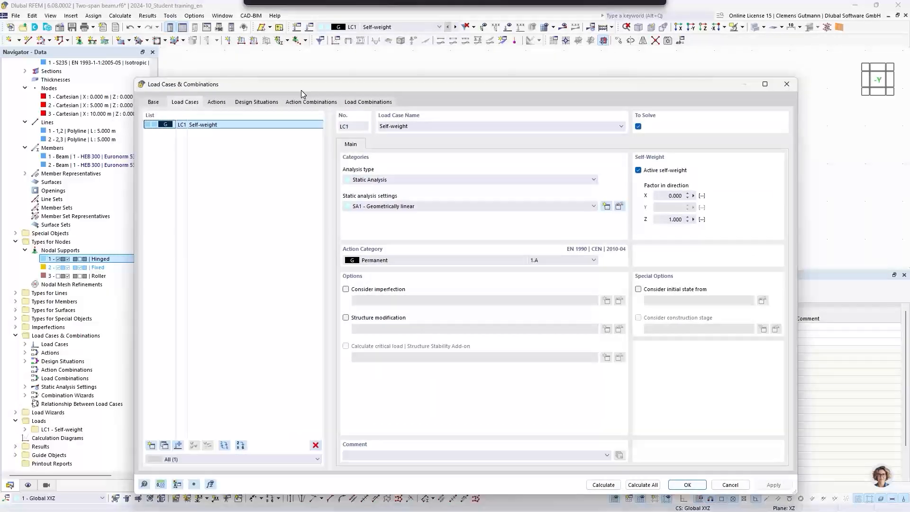
{"action": "left_click_drag", "start_coordinate": [301, 90], "coordinate": [289, 72]}
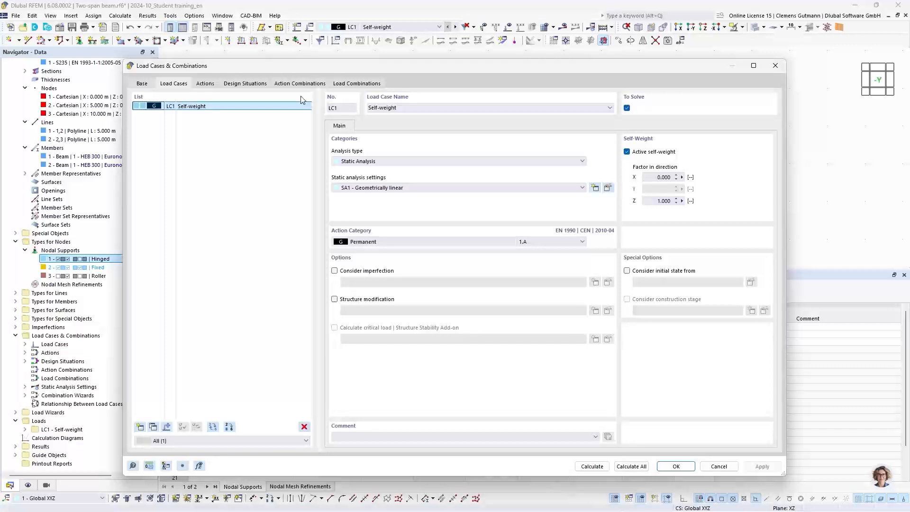
{"action": "left_click", "coordinate": [143, 84]}
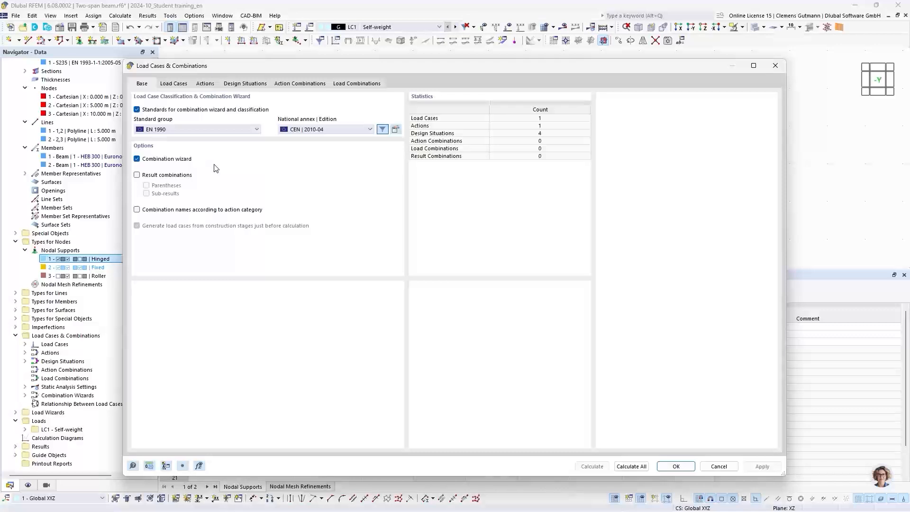
{"action": "left_click", "coordinate": [180, 85]}
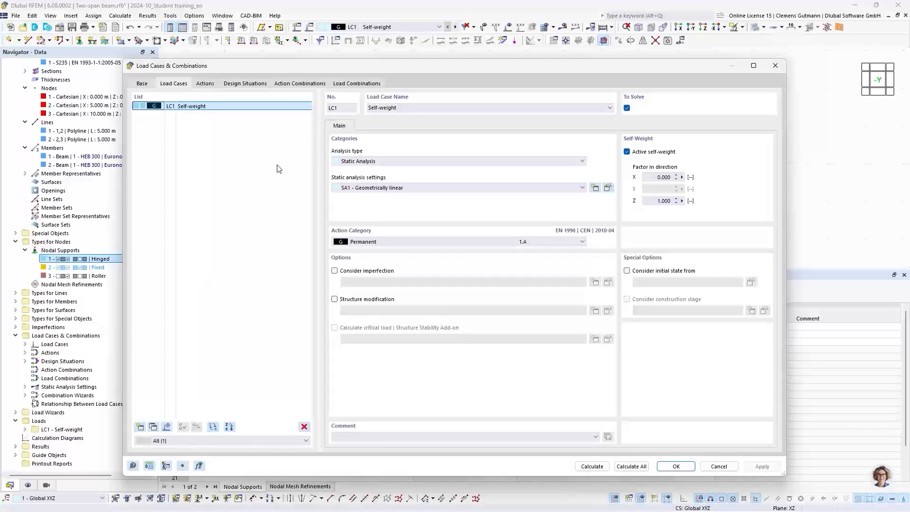
{"action": "left_click", "coordinate": [140, 428]}
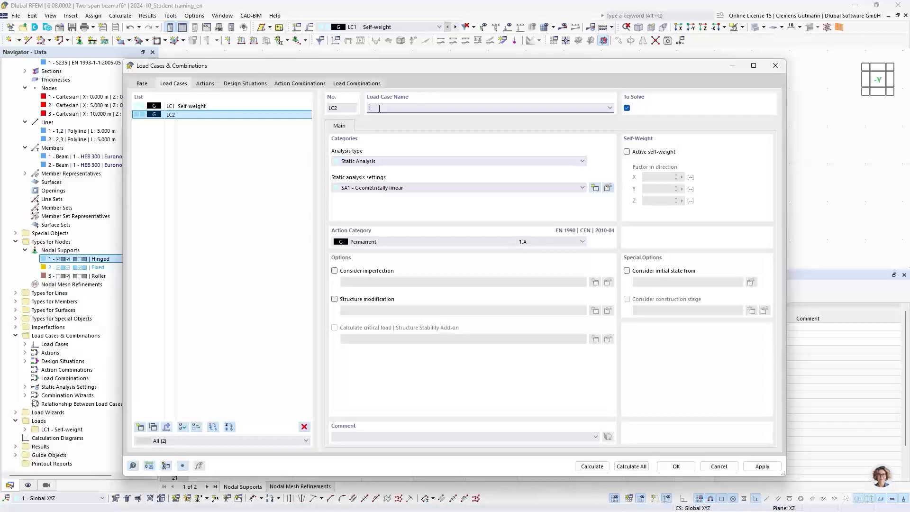
{"action": "type", "text": "Imposed load left"}
{"action": "key", "text": "Tab"}
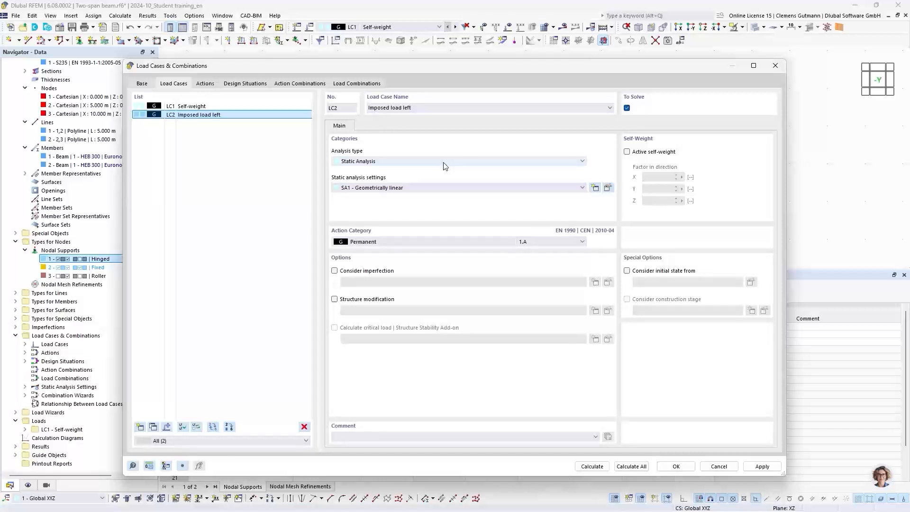
{"action": "left_click", "coordinate": [372, 243]}
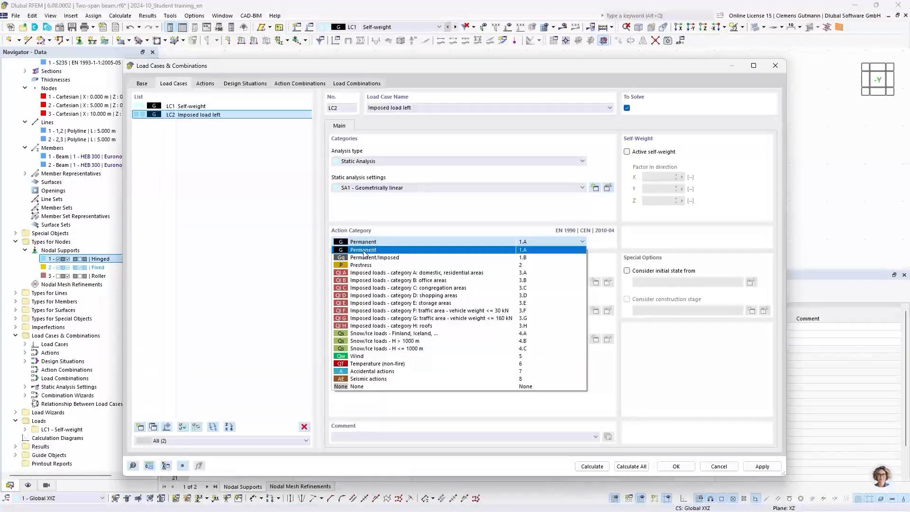
{"action": "left_click", "coordinate": [372, 275]}
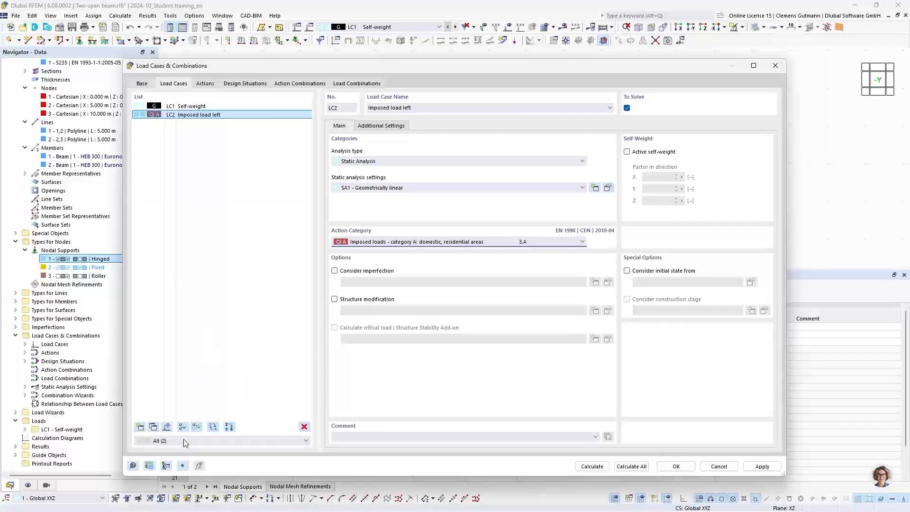
- Copy load case LC2 as LC3 and name the copy Imposed load right
{"action": "left_click", "coordinate": [153, 427]}
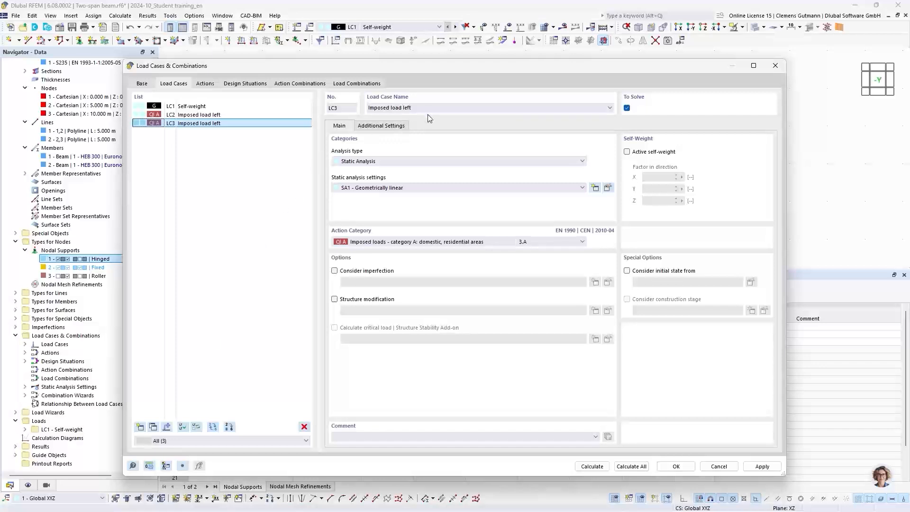
{"action": "double_click", "coordinate": [410, 108]}
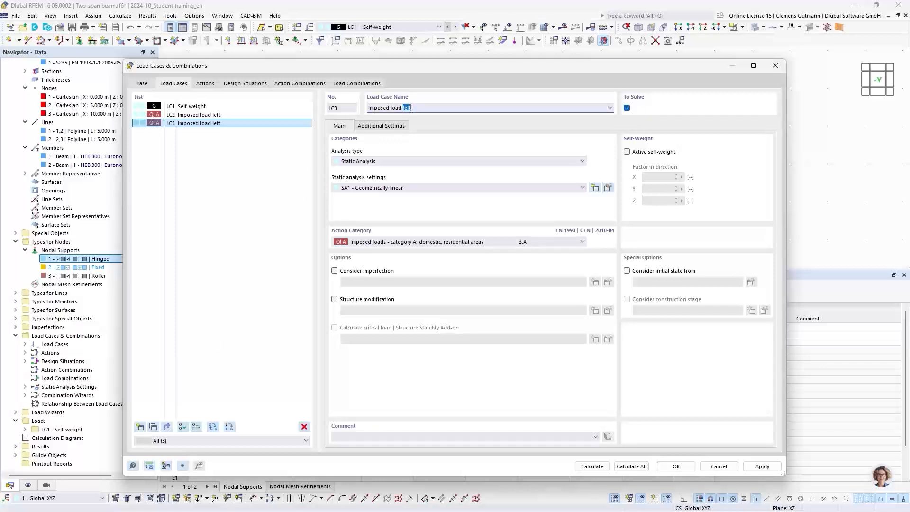
{"action": "type", "text": "right"}
{"action": "key", "text": "Tab"}
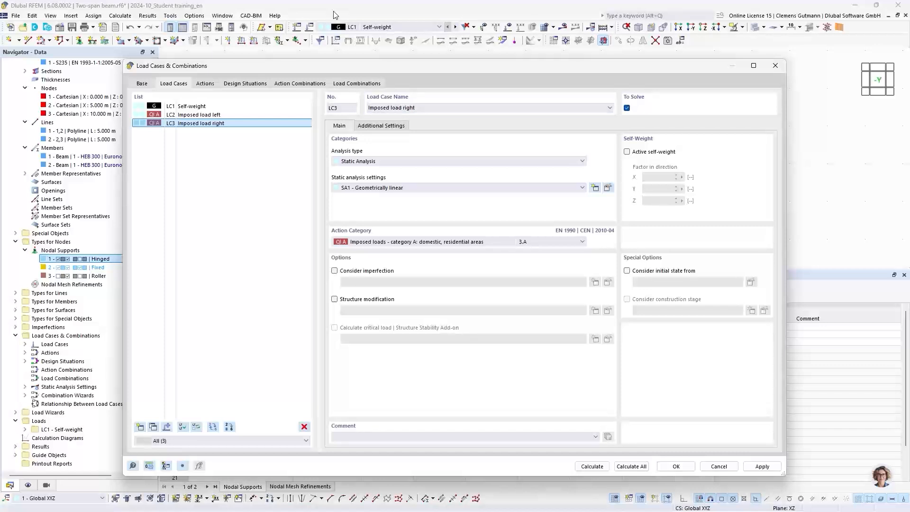
- Examine the action type and assigned load cases of the permanent and imposed load actions
{"action": "left_click", "coordinate": [205, 83]}
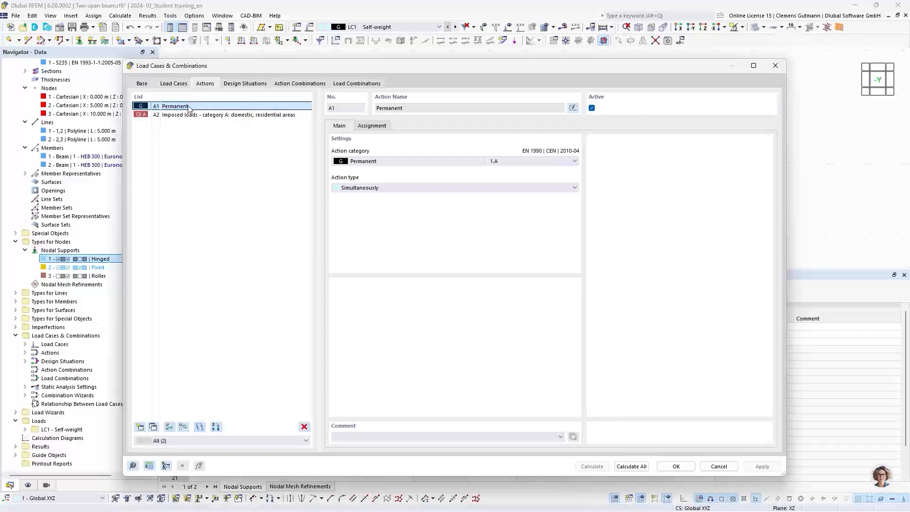
{"action": "left_click", "coordinate": [371, 127]}
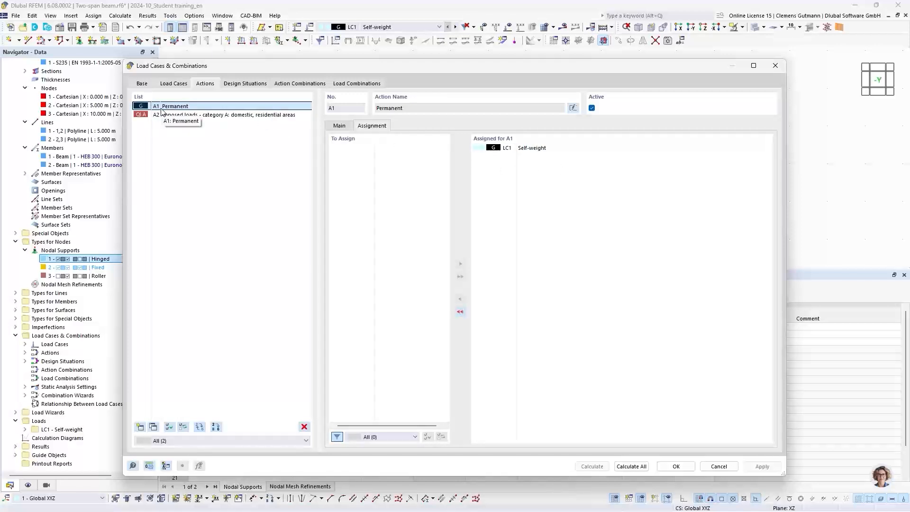
{"action": "left_click", "coordinate": [175, 116]}
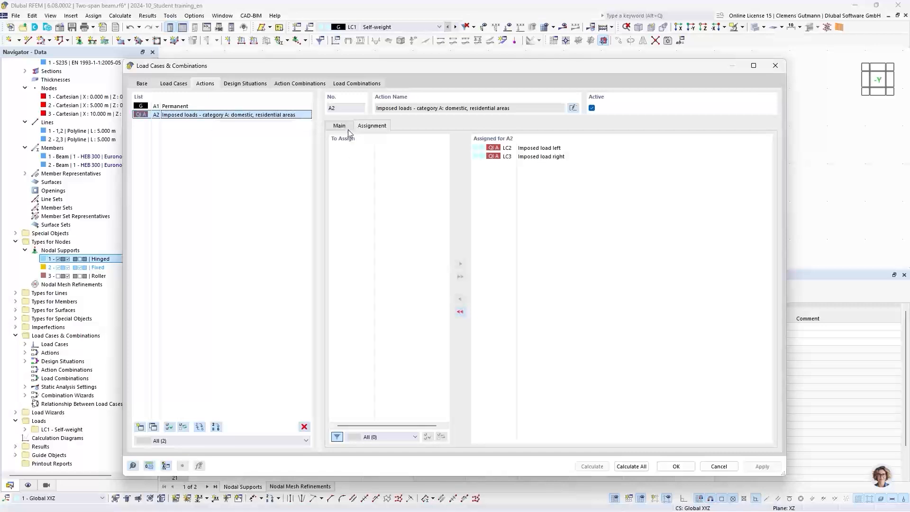
{"action": "left_click", "coordinate": [345, 131]}
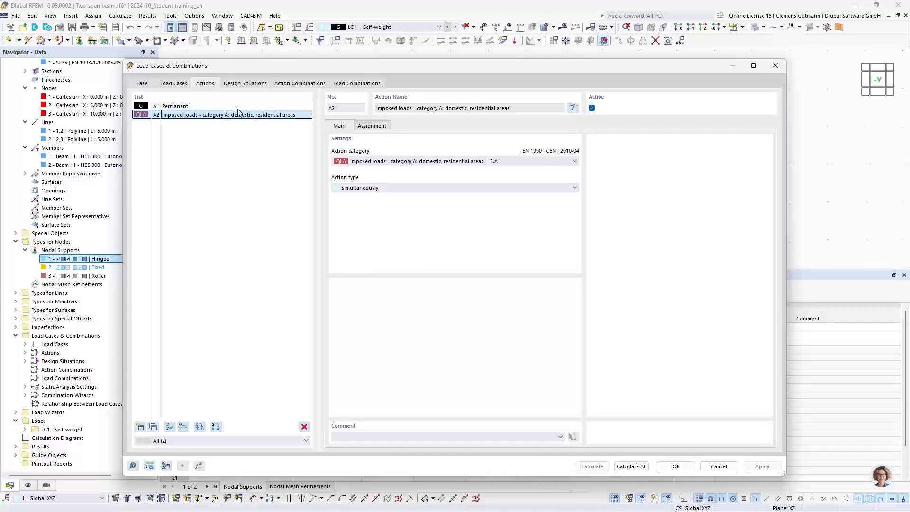
{"action": "left_click", "coordinate": [190, 108]}
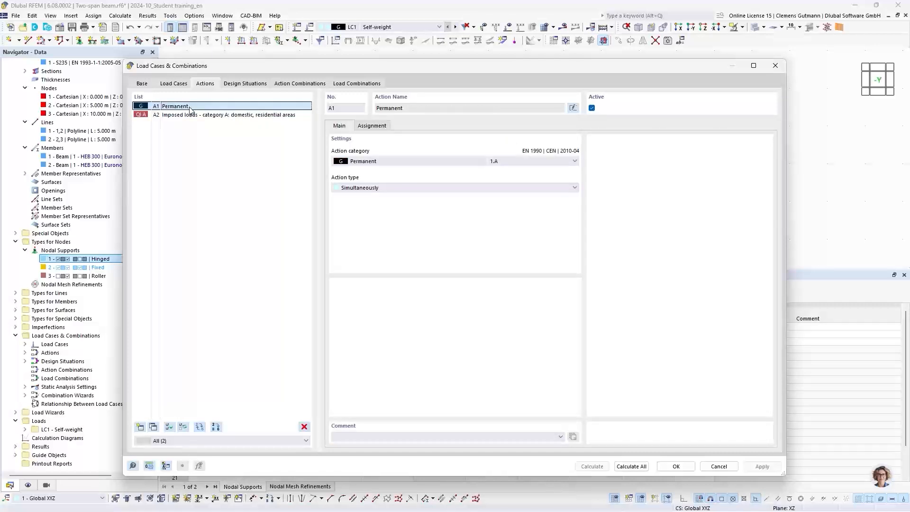
- Check the available action types and the assigned load cases for actions A1 Permanent and A2 Imposed loads, keeping both on Simultaneously
{"action": "left_click", "coordinate": [365, 190]}
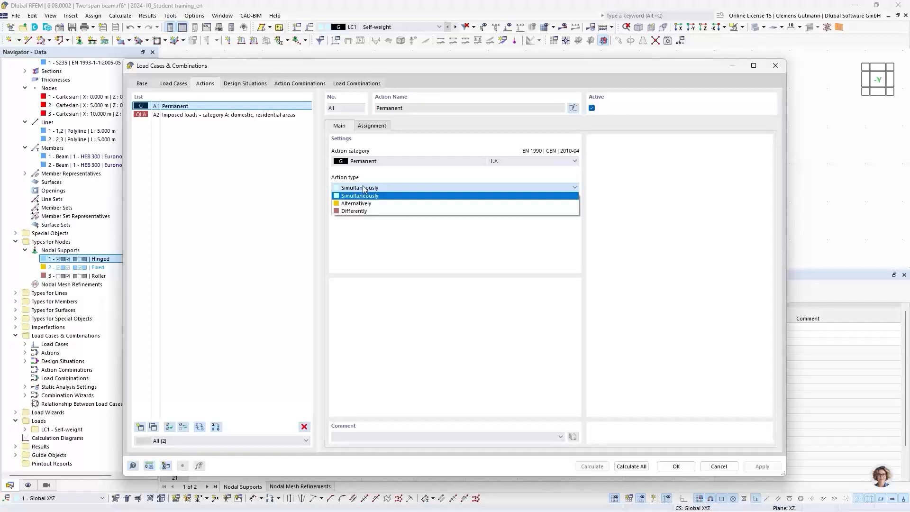
{"action": "left_click", "coordinate": [363, 189]}
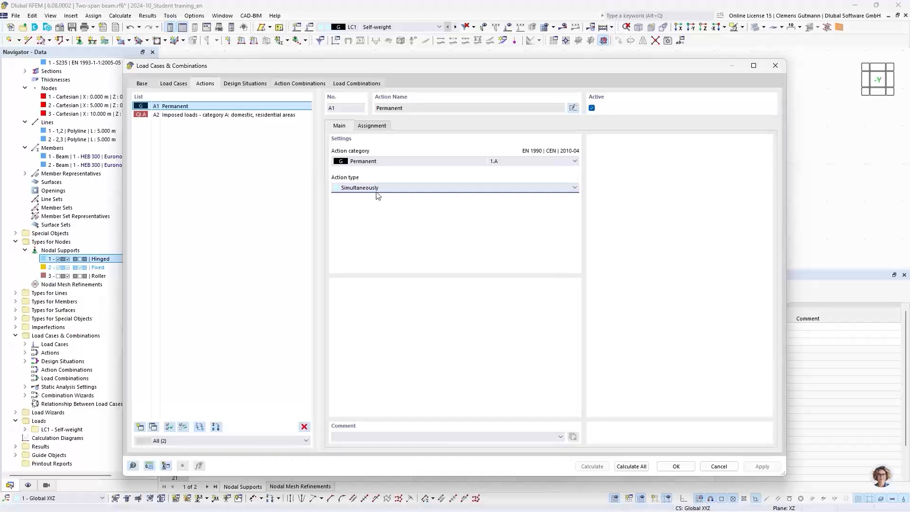
{"action": "left_click", "coordinate": [374, 190]}
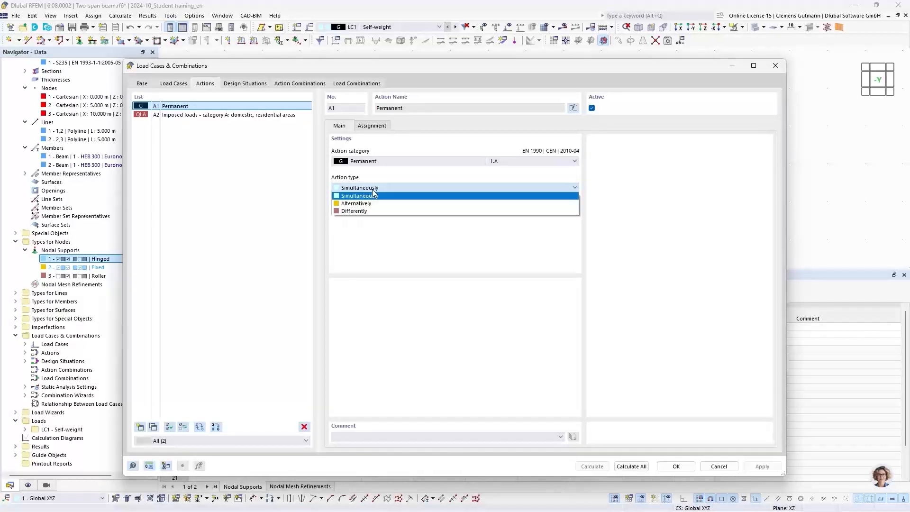
{"action": "left_click", "coordinate": [373, 191]}
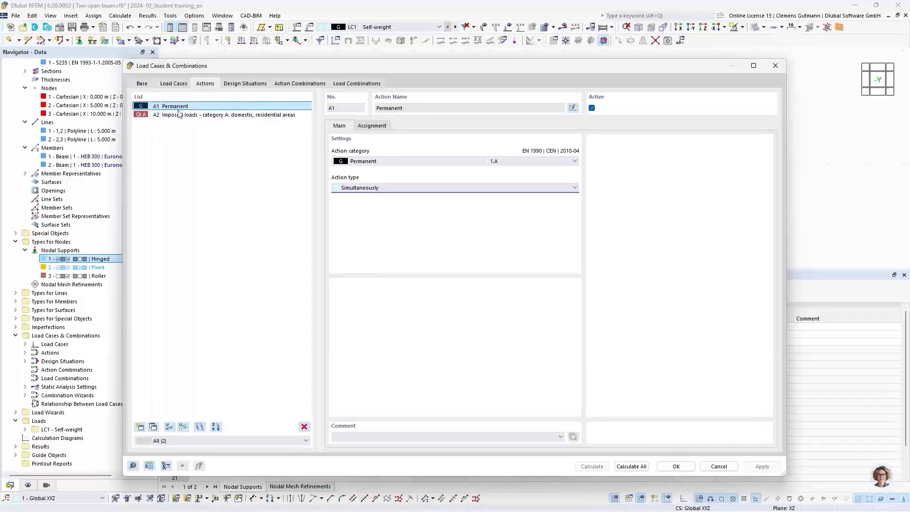
{"action": "left_click", "coordinate": [373, 126]}
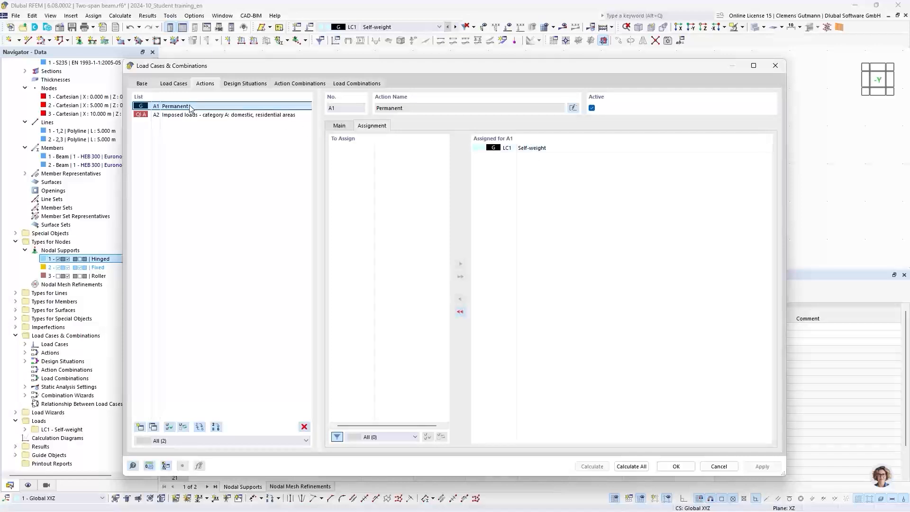
{"action": "left_click", "coordinate": [176, 115]}
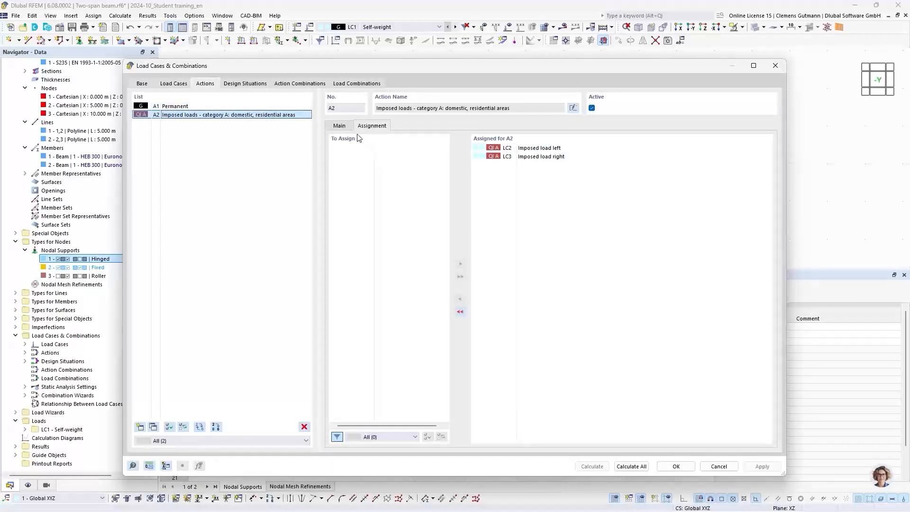
{"action": "left_click", "coordinate": [341, 127]}
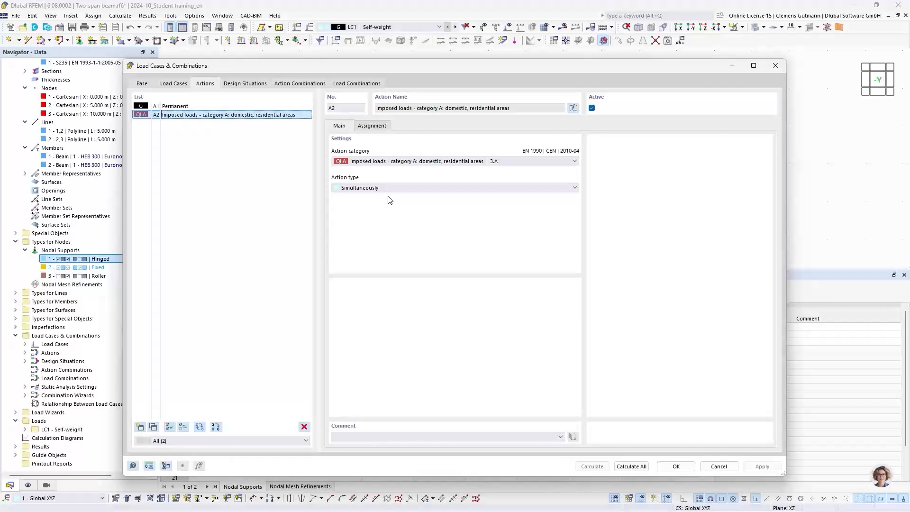
{"action": "left_click", "coordinate": [397, 187]}
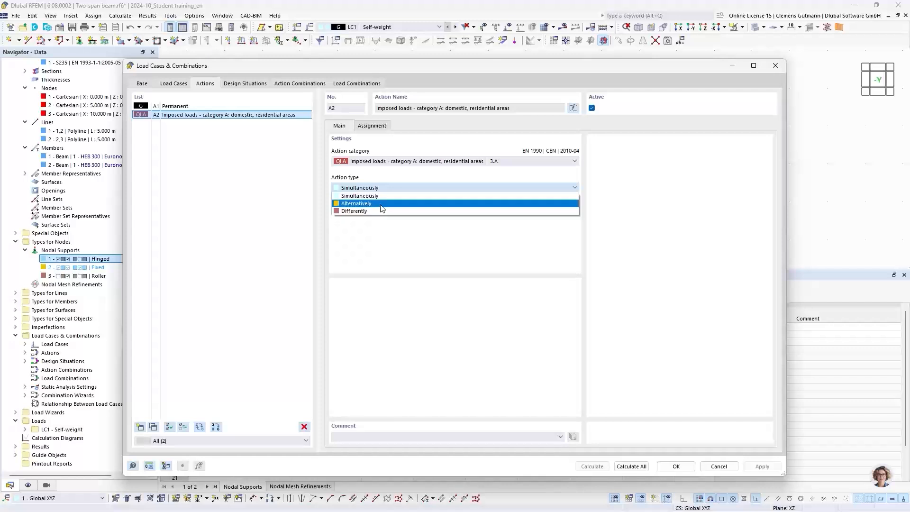
{"action": "left_click", "coordinate": [390, 196]}
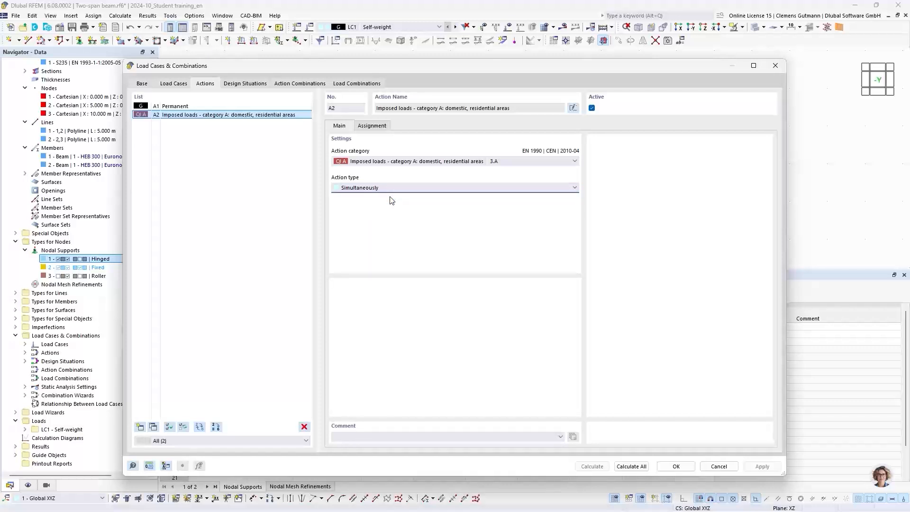
- Review the design situations, the action combinations, and the load cases and factors assigned to load combinations CO1 to CO4
{"action": "left_click", "coordinate": [246, 84]}
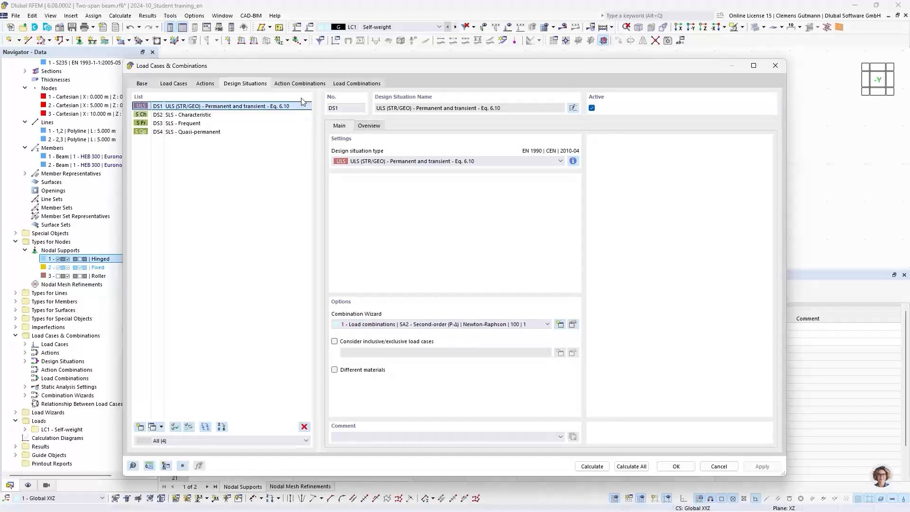
{"action": "left_click", "coordinate": [300, 84]}
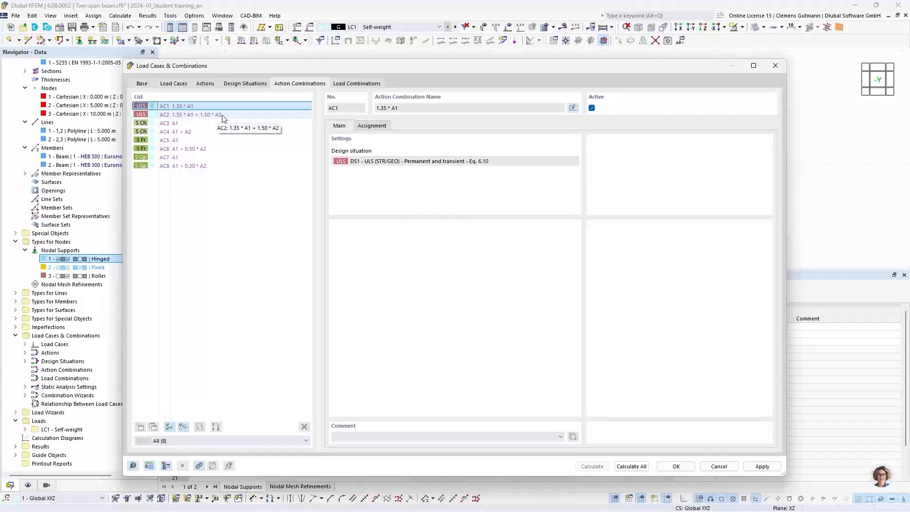
{"action": "left_click", "coordinate": [176, 125]}
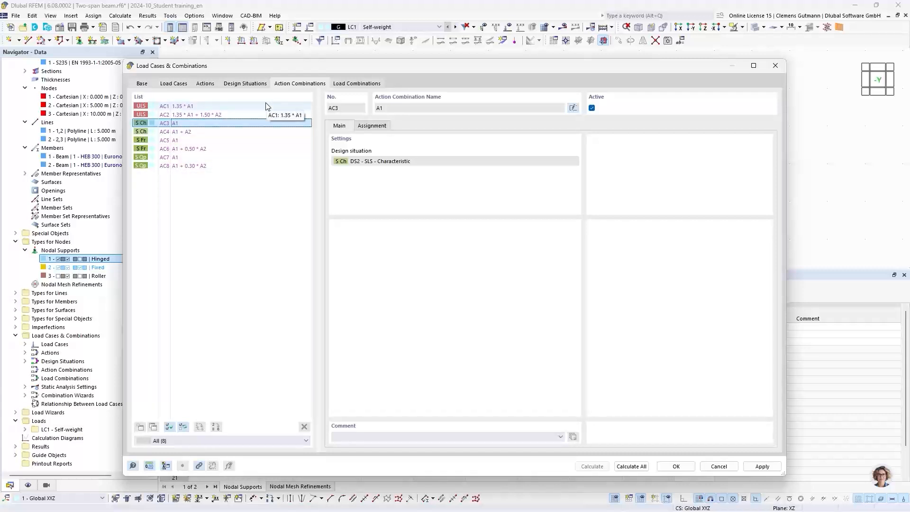
{"action": "left_click", "coordinate": [354, 84]}
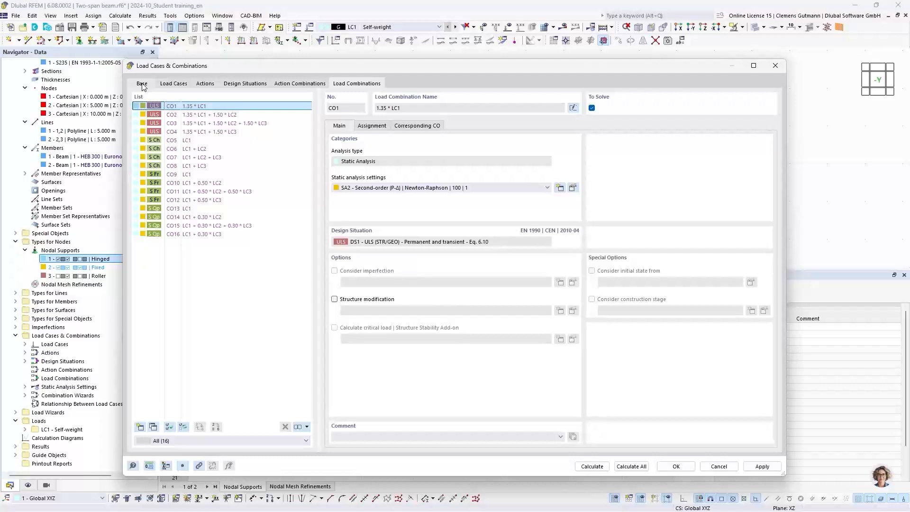
{"action": "left_click", "coordinate": [372, 127]}
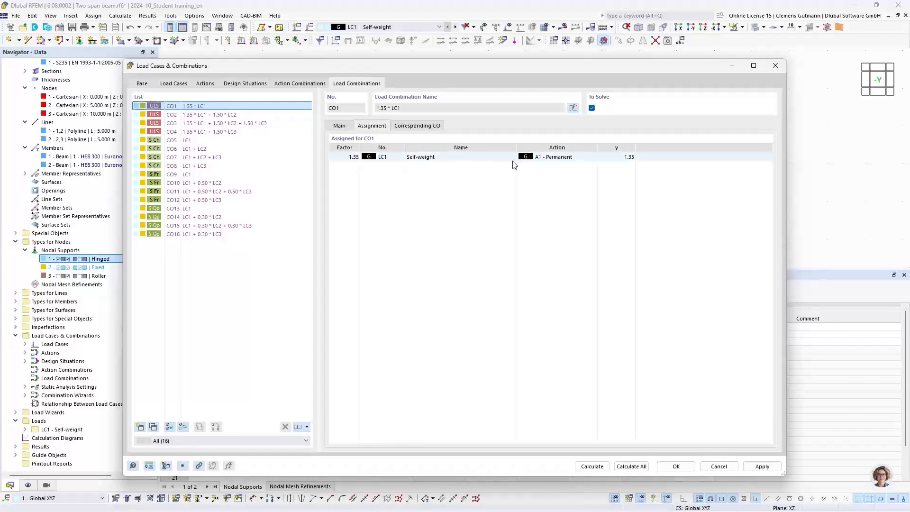
{"action": "left_click", "coordinate": [209, 117]}
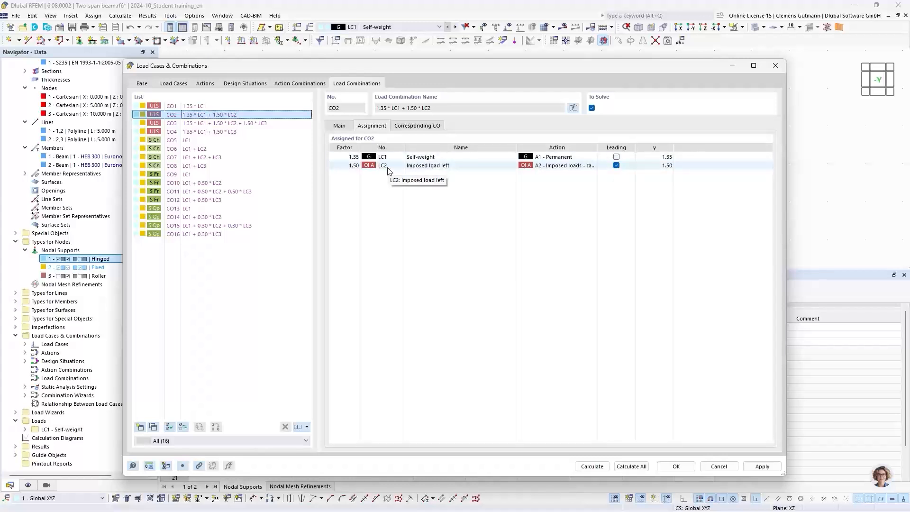
{"action": "left_click", "coordinate": [215, 124]}
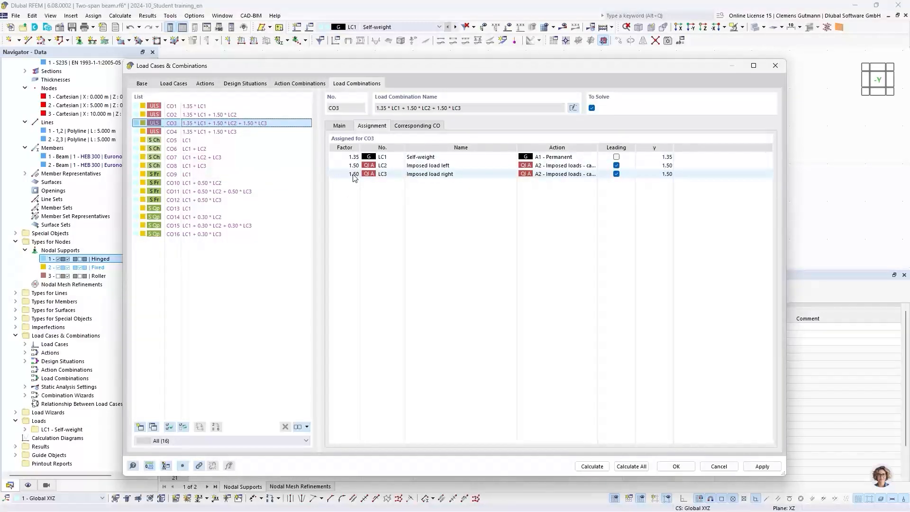
{"action": "left_click", "coordinate": [231, 132]}
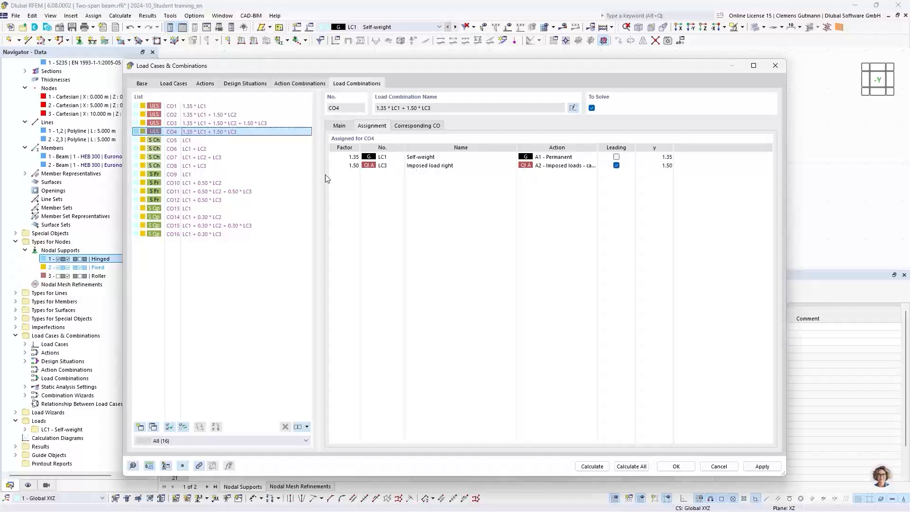
- Set the action type of imposed load action A2 to Alternatively and check the assignment of load combination CO2
{"action": "left_click", "coordinate": [207, 84]}
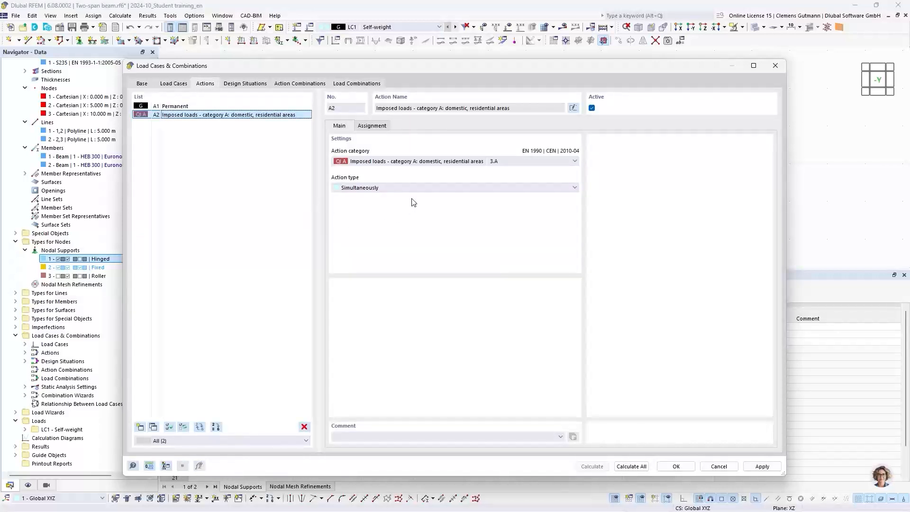
{"action": "left_click", "coordinate": [364, 191]}
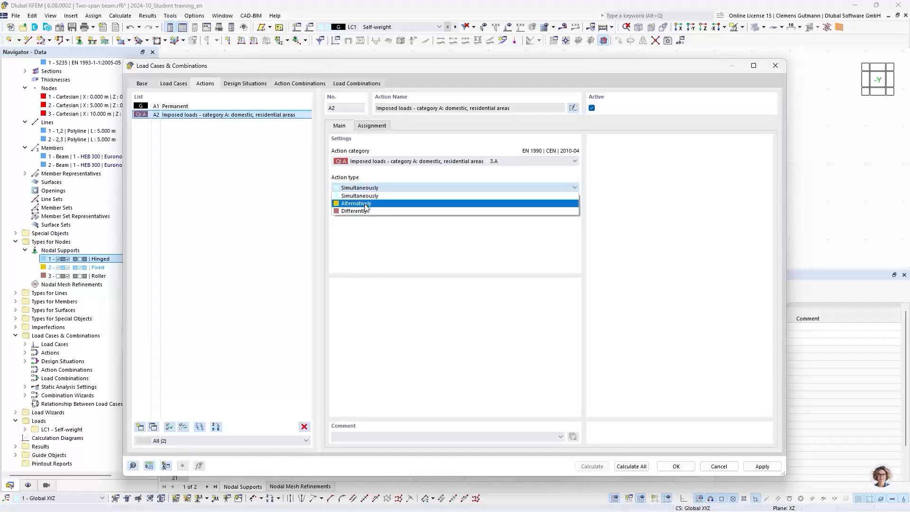
{"action": "left_click", "coordinate": [365, 205]}
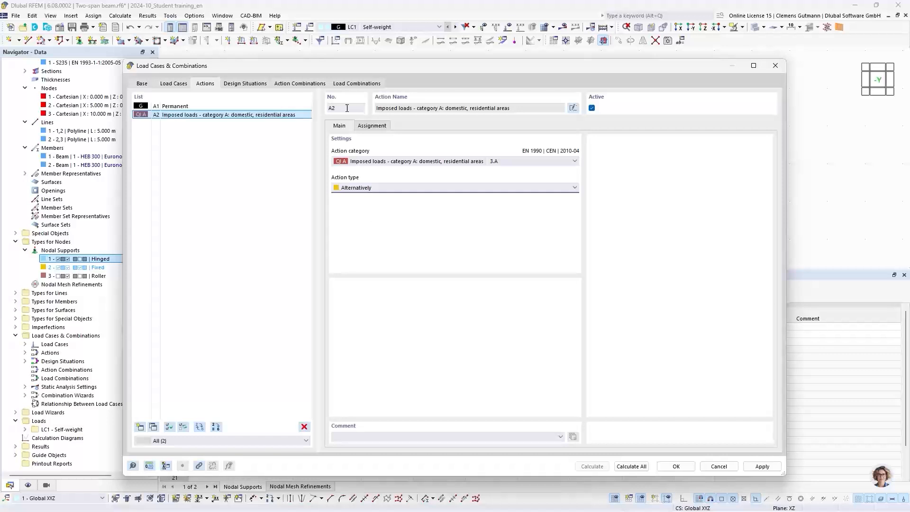
{"action": "left_click", "coordinate": [341, 85]}
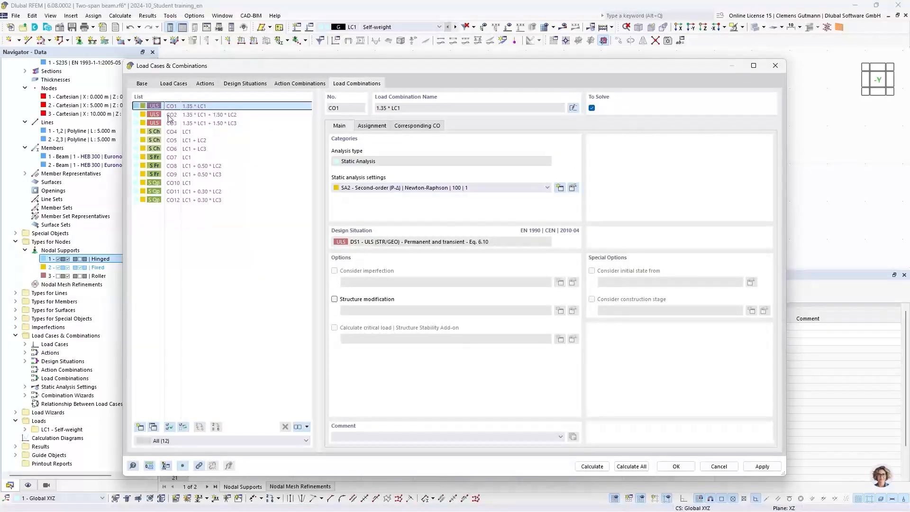
{"action": "left_click", "coordinate": [235, 115]}
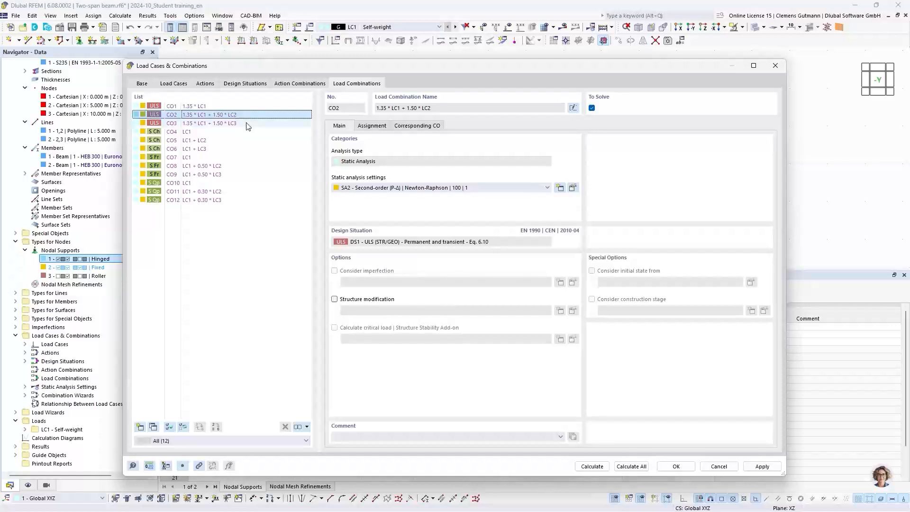
{"action": "left_click", "coordinate": [383, 128]}
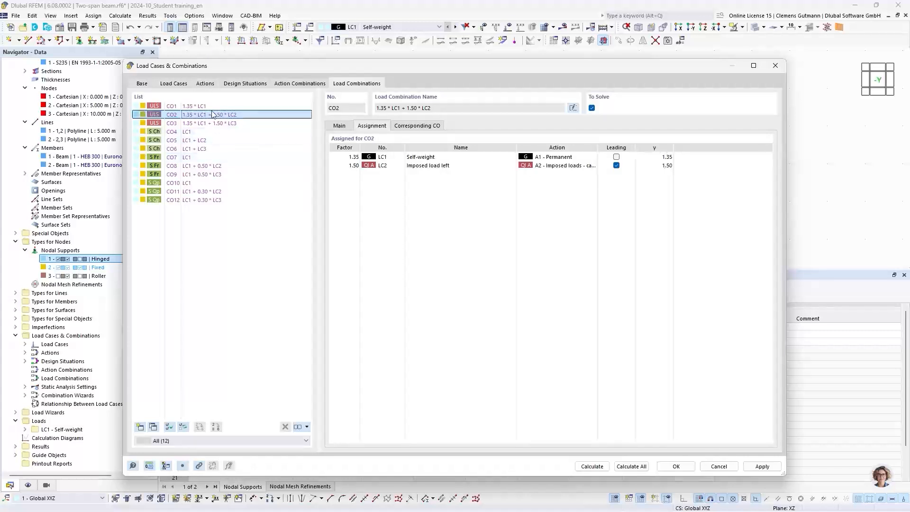
- Return the action type of imposed load action A2 to Simultaneously and check load combination CO3
{"action": "left_click", "coordinate": [205, 84]}
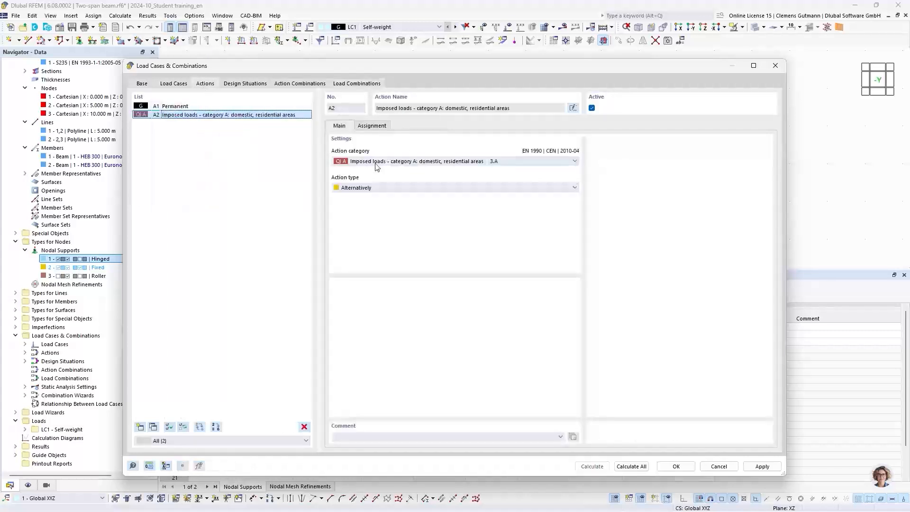
{"action": "left_click", "coordinate": [379, 188]}
{"action": "left_click", "coordinate": [360, 202]}
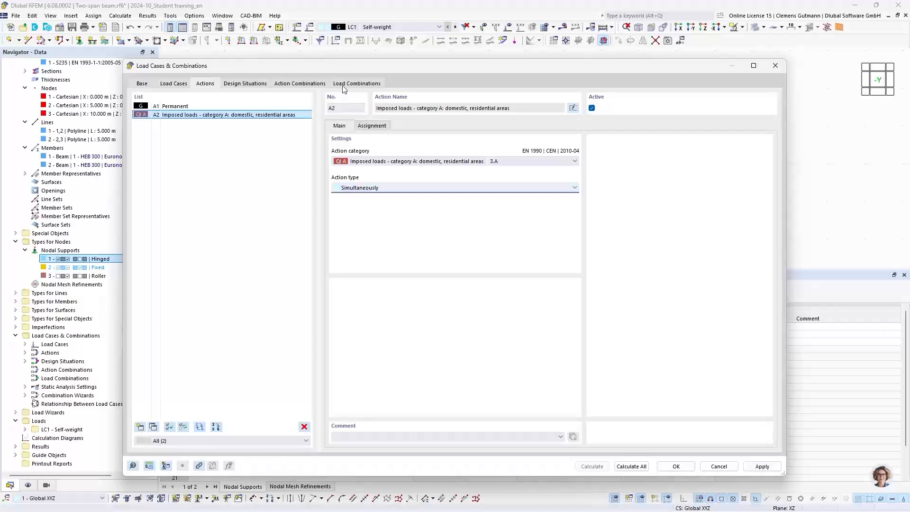
{"action": "left_click", "coordinate": [357, 83]}
{"action": "left_click", "coordinate": [252, 124]}
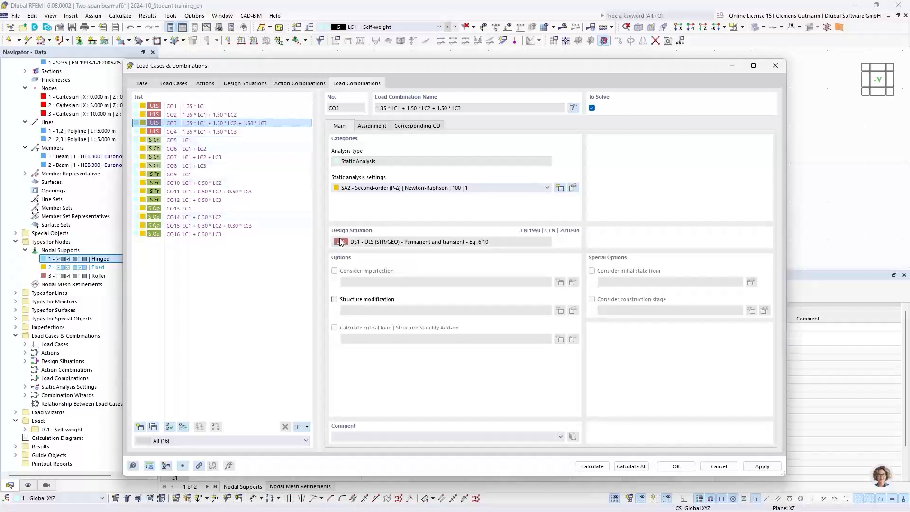
- Go through load combinations CO1 to CO4 and accept the load case and combination settings
{"action": "left_click", "coordinate": [193, 107]}
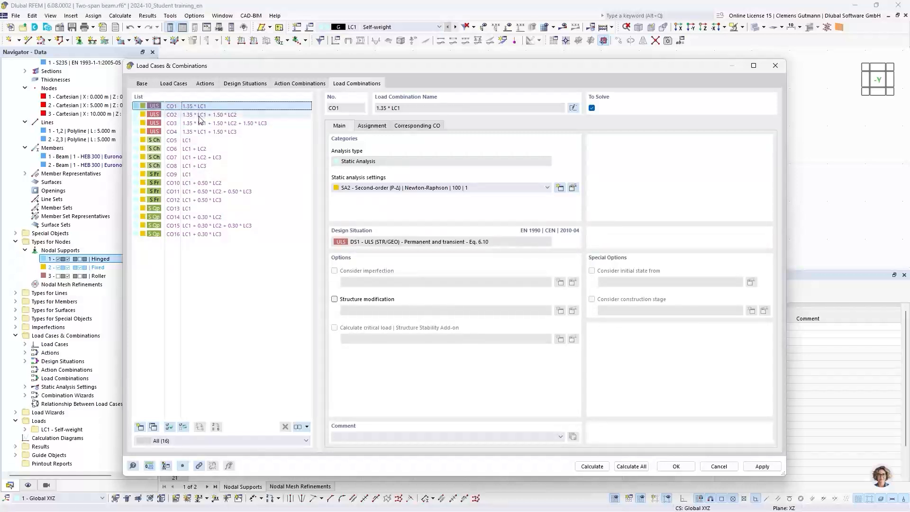
{"action": "left_click", "coordinate": [201, 115]}
{"action": "left_click", "coordinate": [203, 124]}
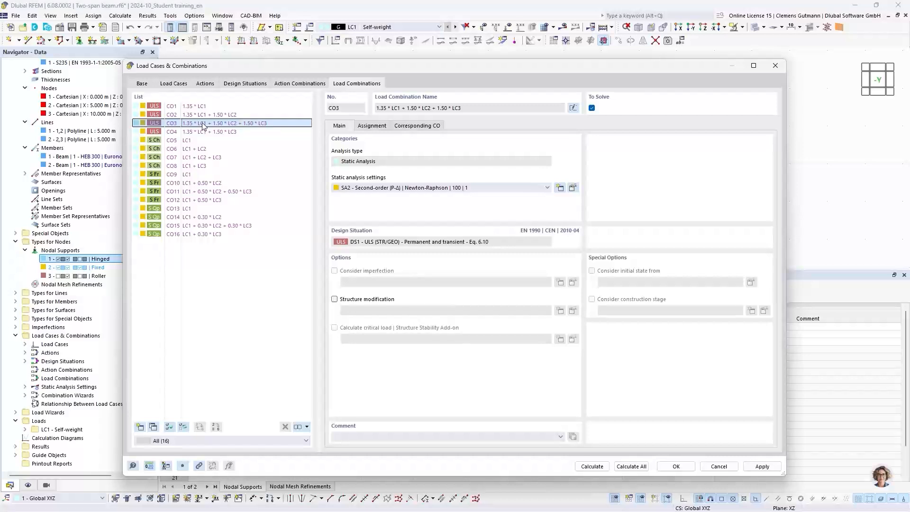
{"action": "left_click", "coordinate": [209, 132]}
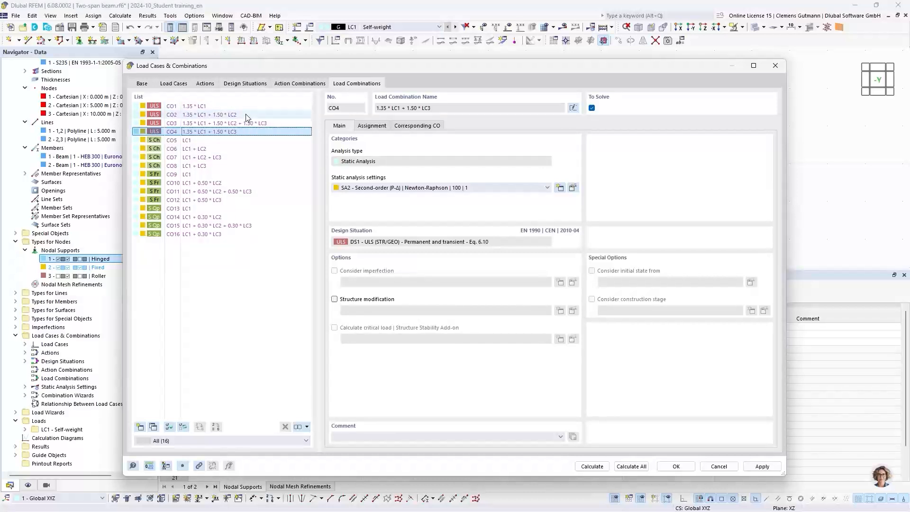
{"action": "left_click", "coordinate": [676, 469]}
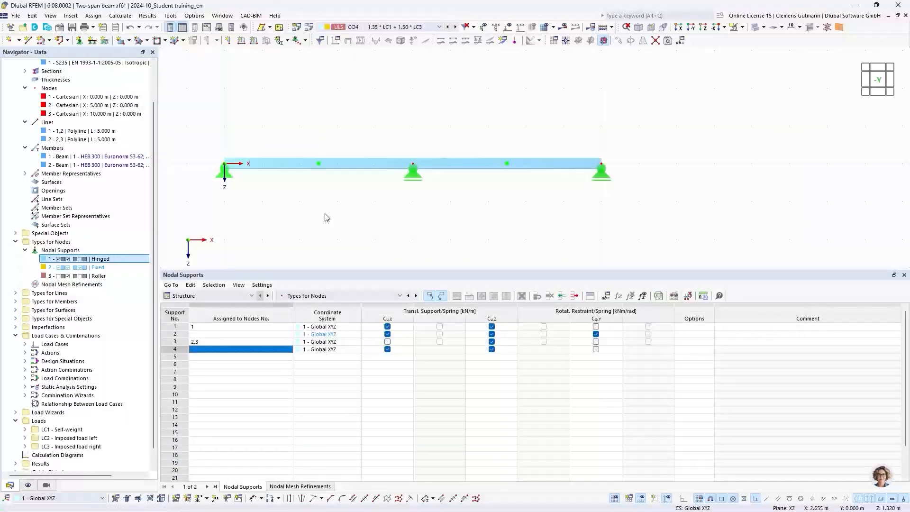
- Create a new uniform force member load in load case LC1 Self-weight and assign it to members 1 and 2
{"action": "scroll", "coordinate": [91, 345], "scroll_direction": "down", "scroll_amount": 1}
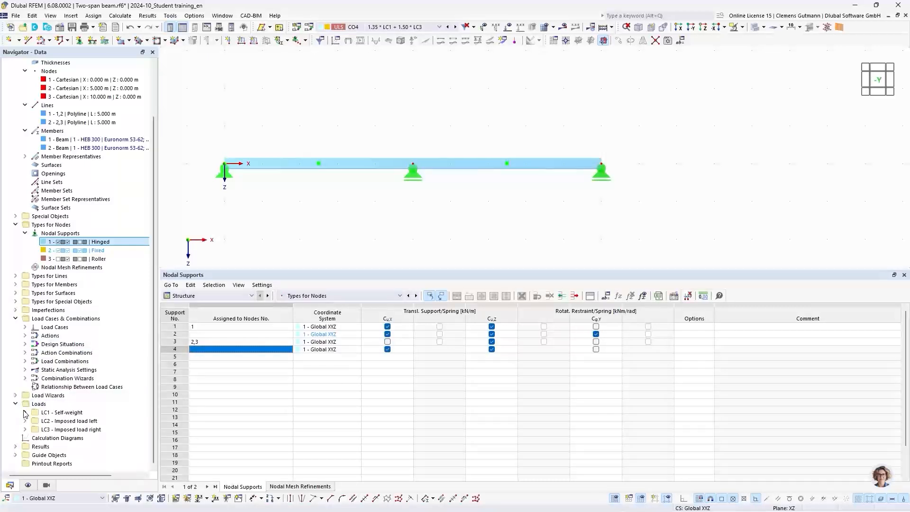
{"action": "left_click", "coordinate": [254, 41]}
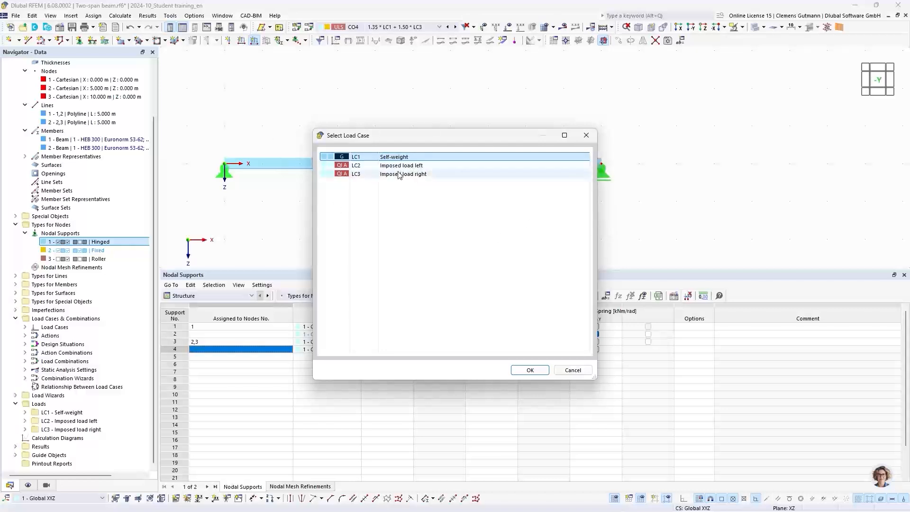
{"action": "left_click", "coordinate": [531, 370]}
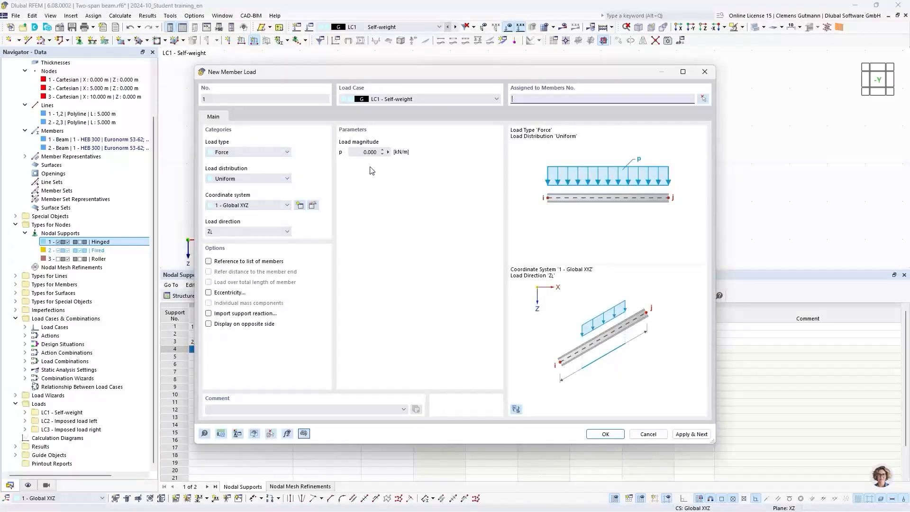
{"action": "left_click_drag", "start_coordinate": [548, 77], "coordinate": [416, 201]}
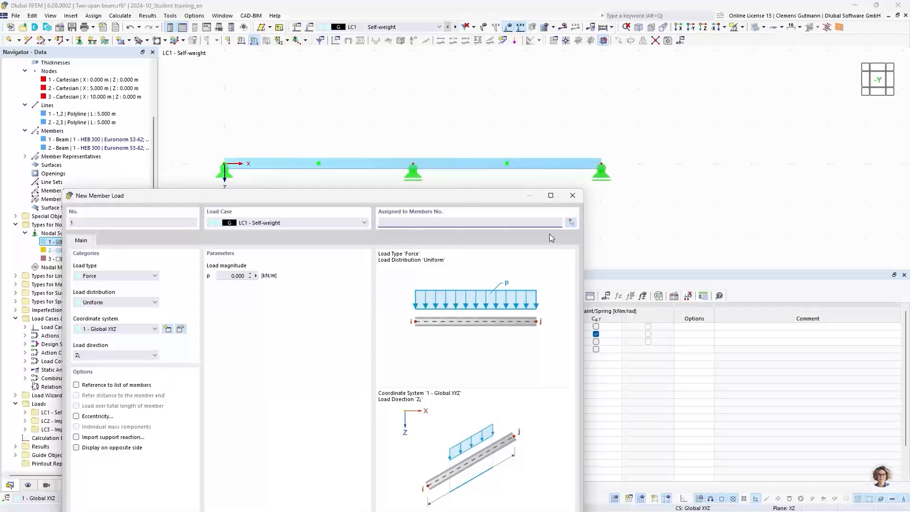
{"action": "left_click", "coordinate": [573, 225]}
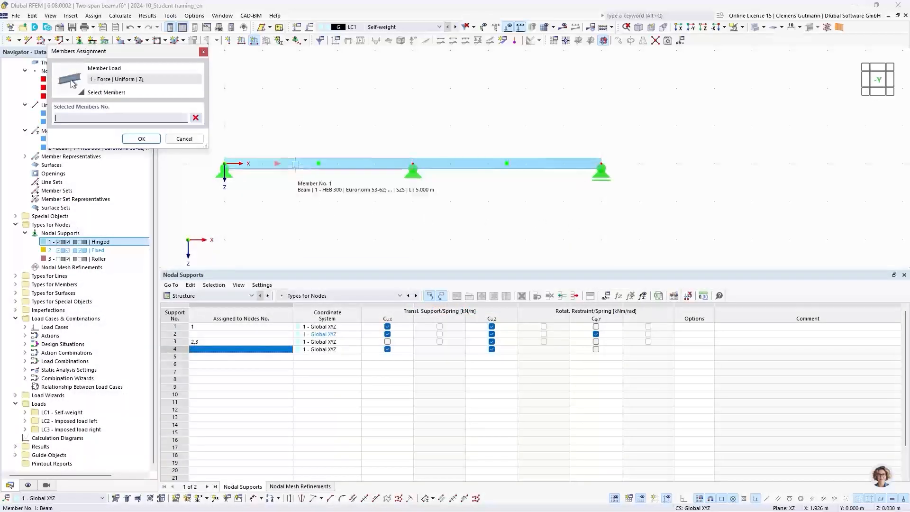
{"action": "left_click", "coordinate": [277, 164]}
{"action": "left_click", "coordinate": [469, 164]}
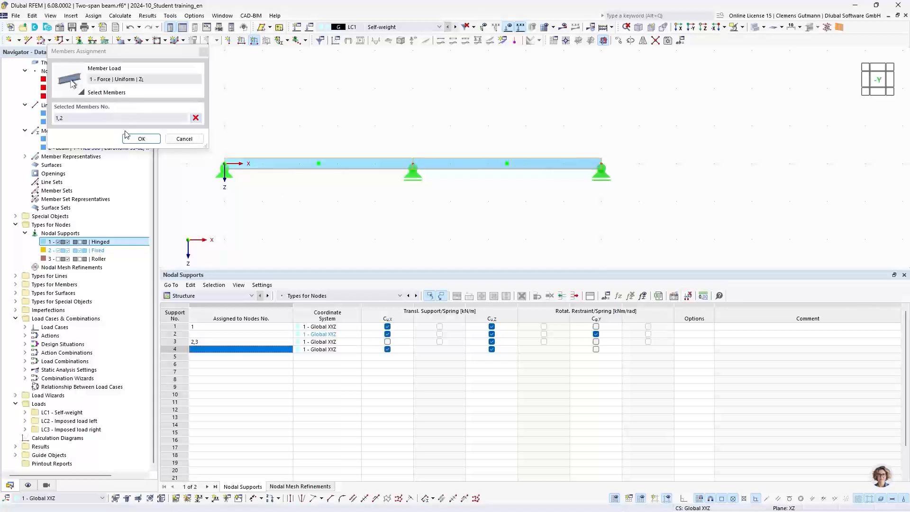
{"action": "left_click", "coordinate": [141, 139]}
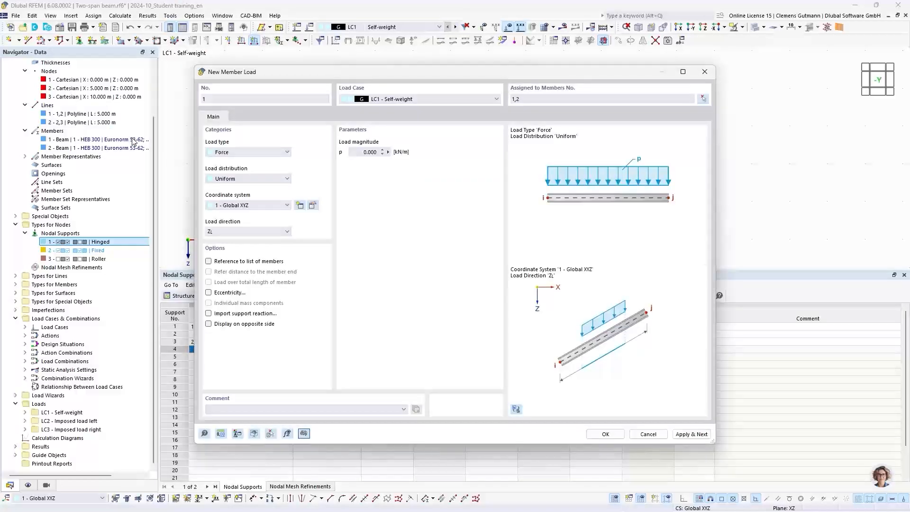
- Set the self-weight member load's magnitude to 2.5 kN/m and apply it, continuing with a new member load
{"action": "left_click", "coordinate": [356, 153]}
{"action": "type", "text": "2.5"}
{"action": "key", "text": "Tab"}
{"action": "left_click", "coordinate": [692, 435]}
- Set the new member load to load case LC2 Imposed load left with 5 kN/m and start picking its members graphically
{"action": "left_click", "coordinate": [400, 101]}
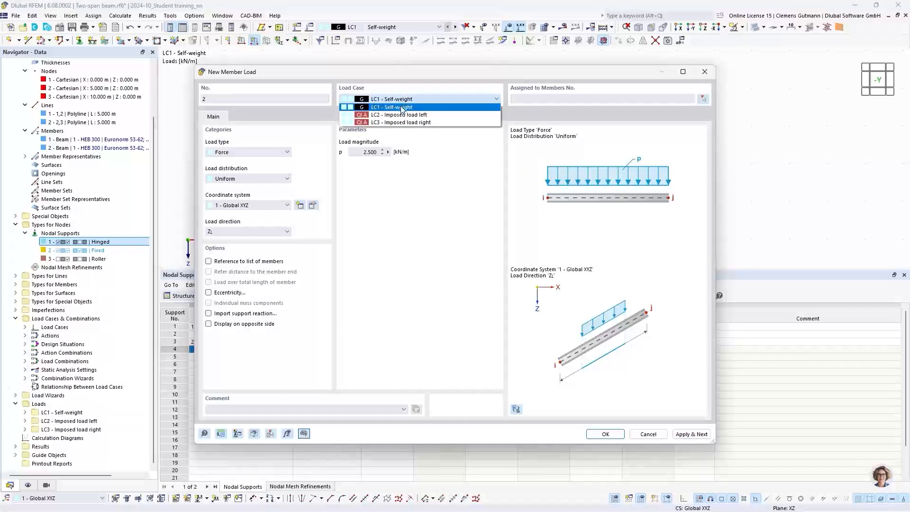
{"action": "left_click", "coordinate": [405, 115]}
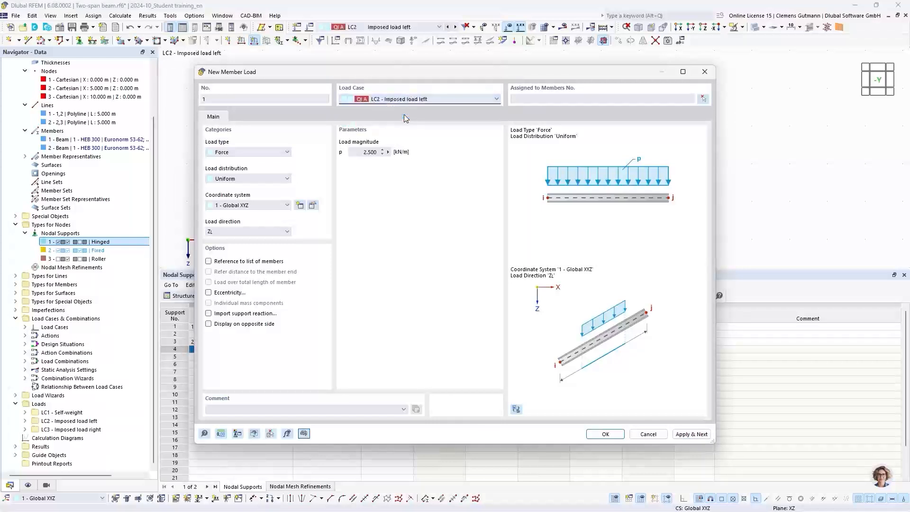
{"action": "left_click", "coordinate": [368, 152]}
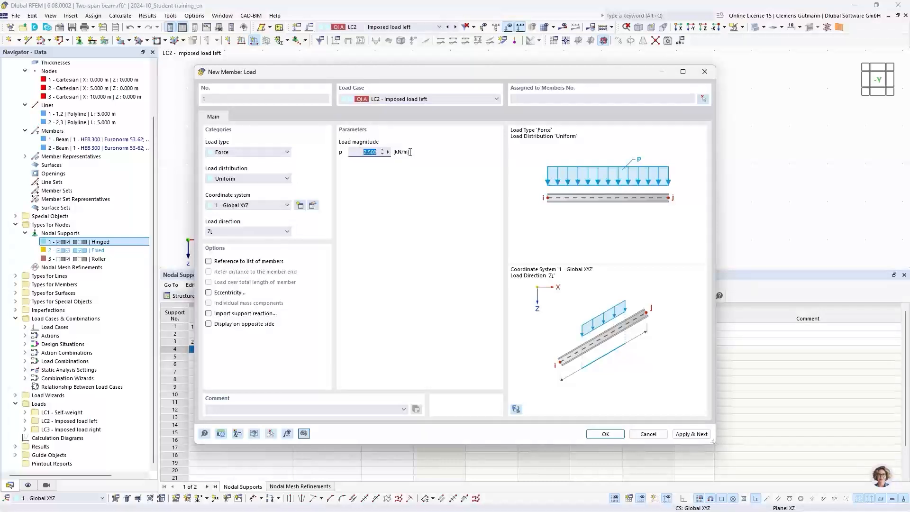
{"action": "type", "text": "5"}
{"action": "key", "text": "Tab"}
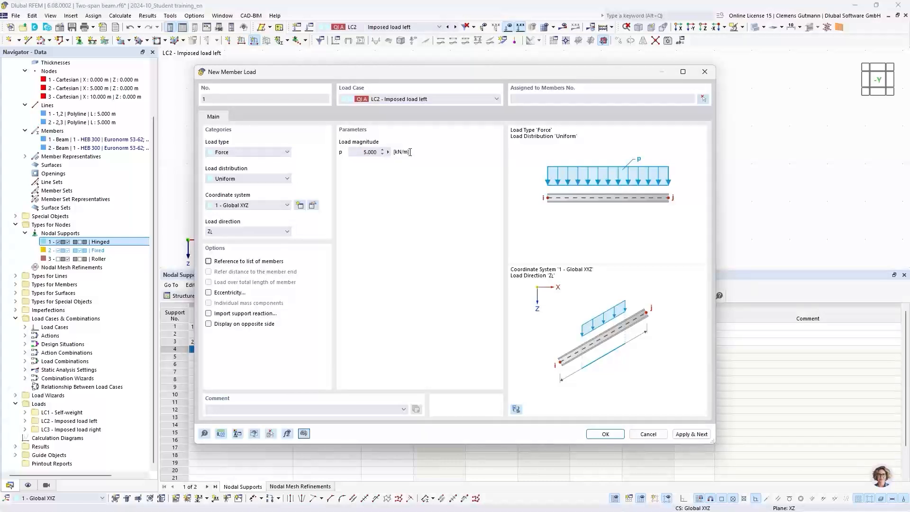
{"action": "left_click", "coordinate": [702, 100]}
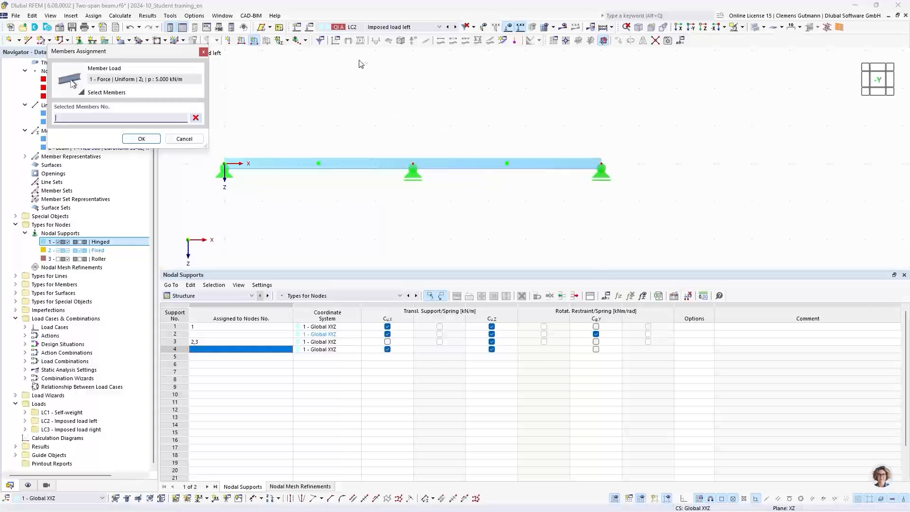
- Try out selection windows drawn in both directions around the second span to pick its member
{"action": "left_click_drag", "start_coordinate": [381, 88], "coordinate": [619, 150]}
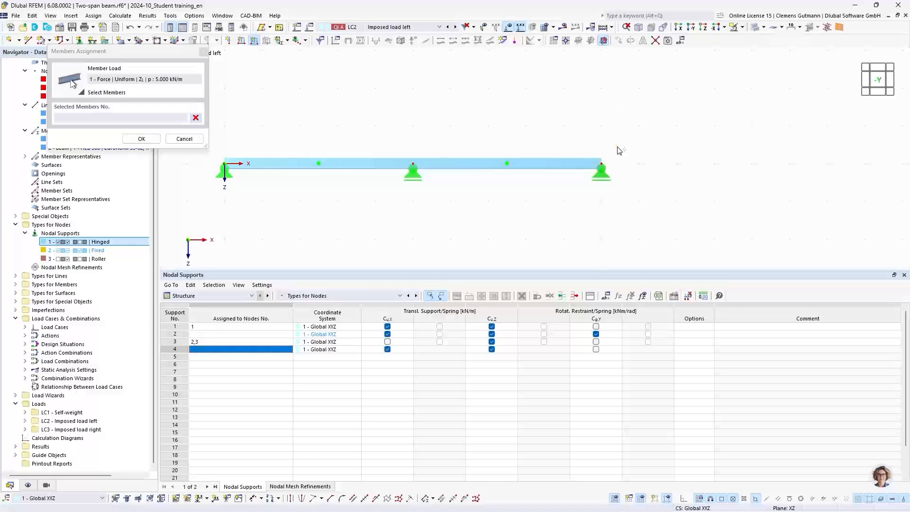
{"action": "left_click_drag", "start_coordinate": [686, 224], "coordinate": [511, 116]}
{"action": "left_click", "coordinate": [195, 118]}
{"action": "left_click", "coordinate": [517, 107]}
{"action": "left_click_drag", "start_coordinate": [516, 107], "coordinate": [730, 234]}
{"action": "left_click_drag", "start_coordinate": [510, 160], "coordinate": [692, 224]}
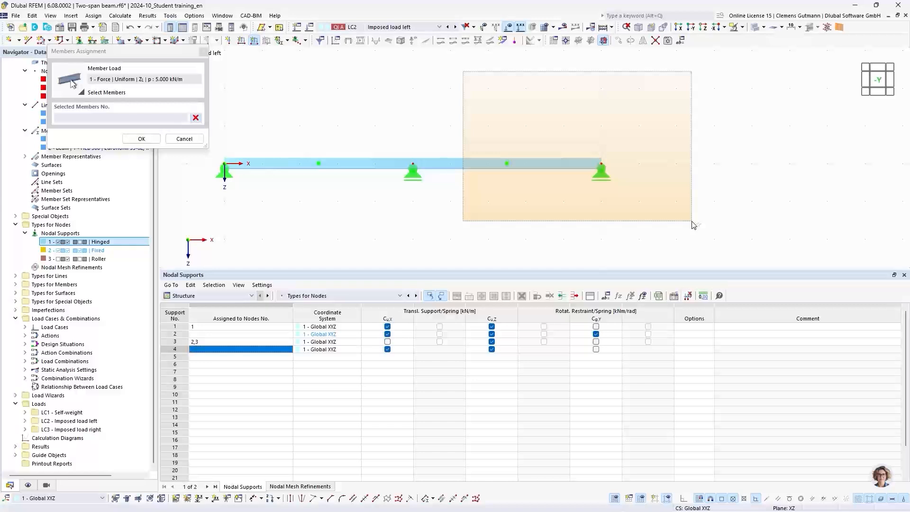
{"action": "left_click_drag", "start_coordinate": [693, 224], "coordinate": [694, 225]}
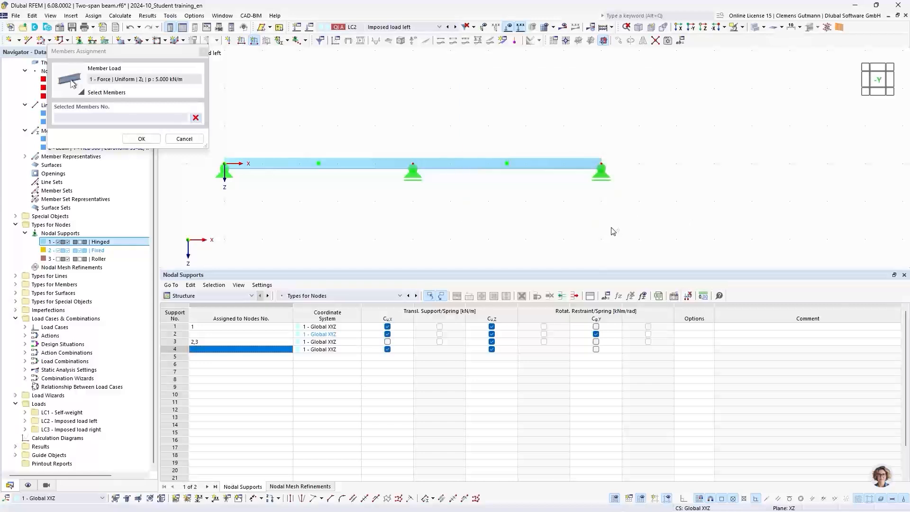
{"action": "left_click_drag", "start_coordinate": [694, 243], "coordinate": [495, 96]}
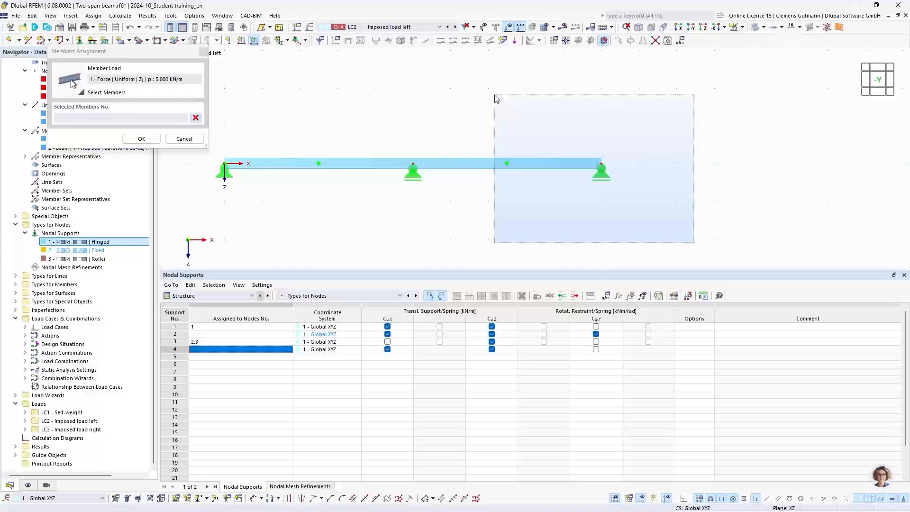
{"action": "left_click_drag", "start_coordinate": [495, 96], "coordinate": [494, 96]}
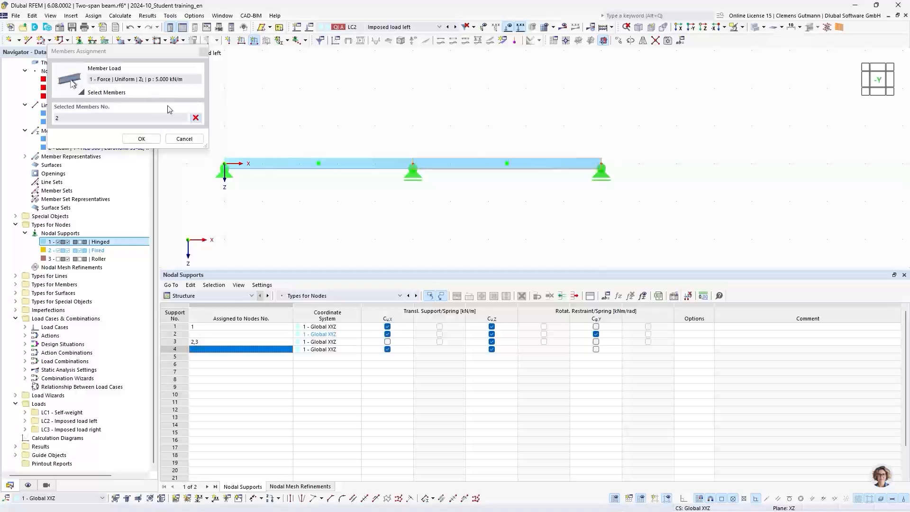
- Clear the member selection, assign the imposed load to member 1 instead, and apply it
{"action": "left_click", "coordinate": [196, 118]}
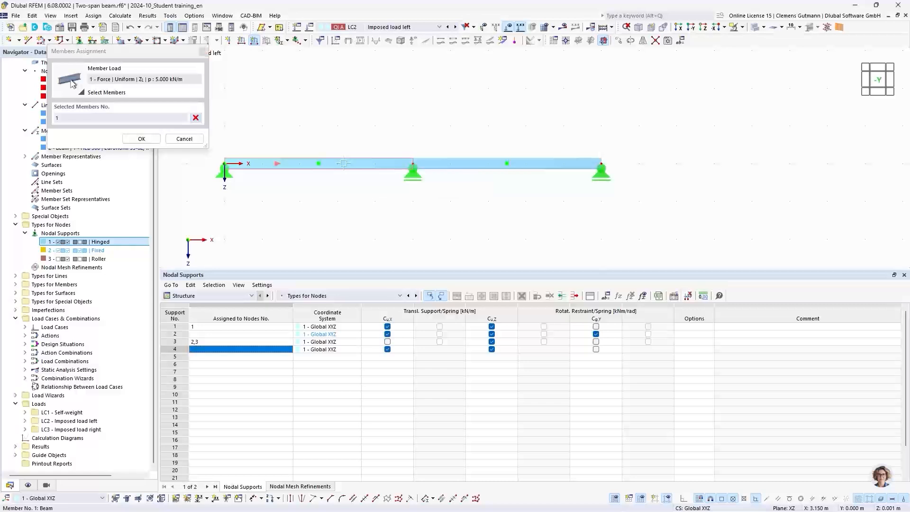
{"action": "left_click", "coordinate": [147, 138]}
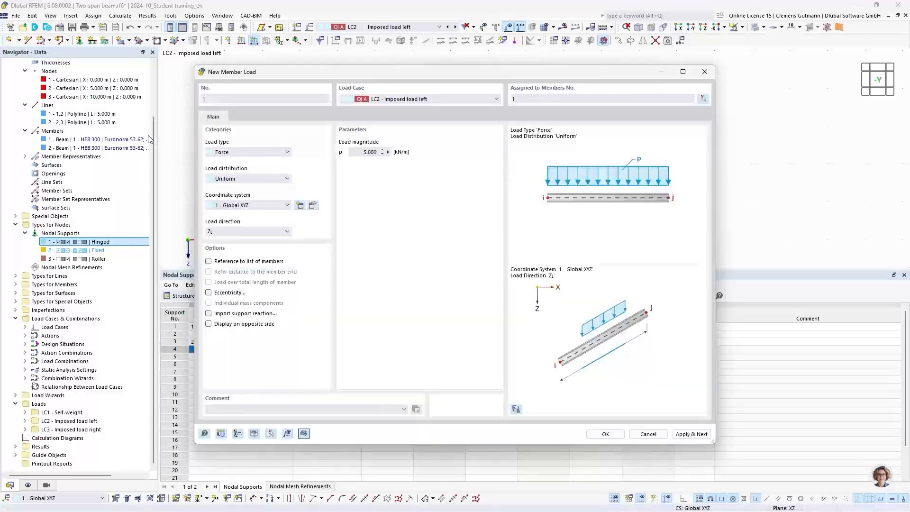
{"action": "left_click", "coordinate": [693, 434]}
- Create a uniform 5 kN/m member load on member 2 in load case LC3 Imposed load right
{"action": "left_click_drag", "start_coordinate": [459, 74], "coordinate": [431, 99]}
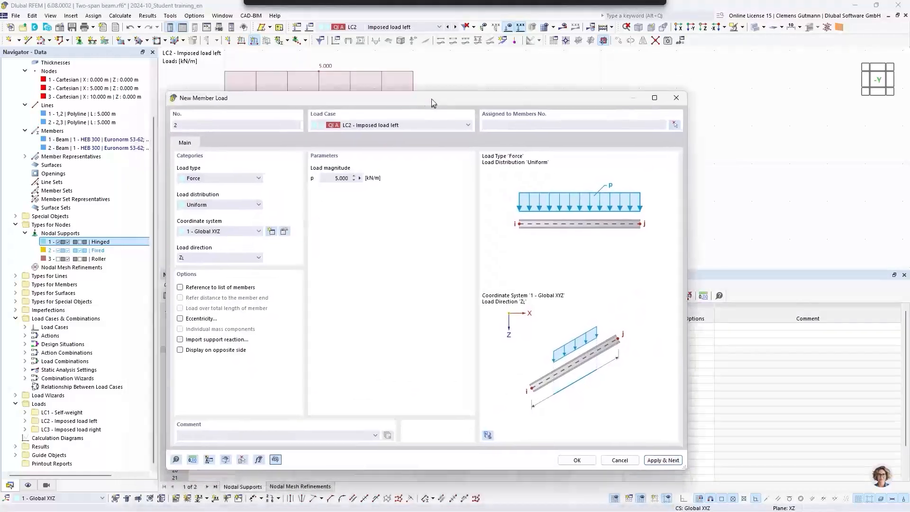
{"action": "left_click", "coordinate": [421, 127]}
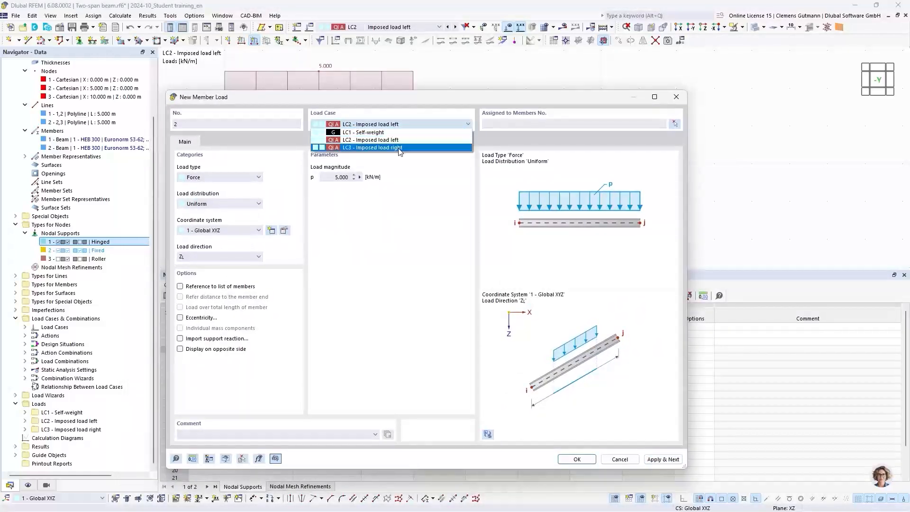
{"action": "left_click", "coordinate": [409, 149]}
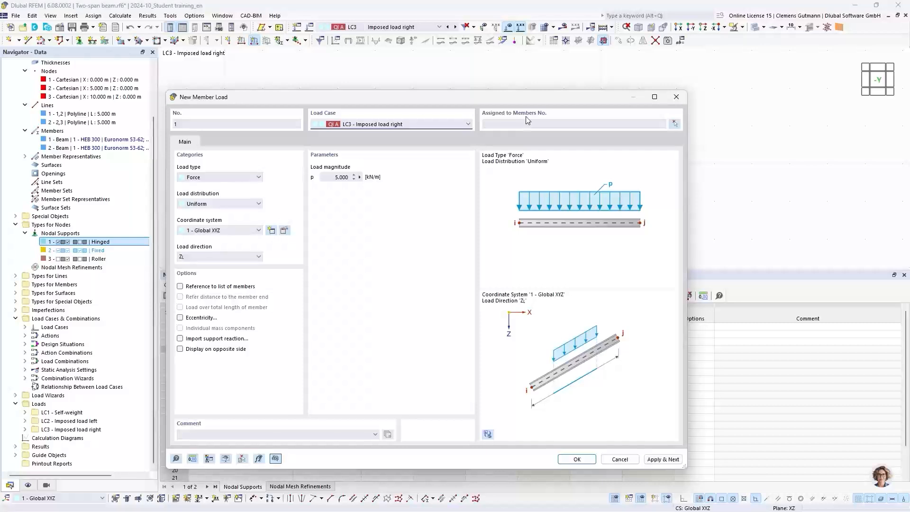
{"action": "left_click_drag", "start_coordinate": [528, 101], "coordinate": [506, 246]}
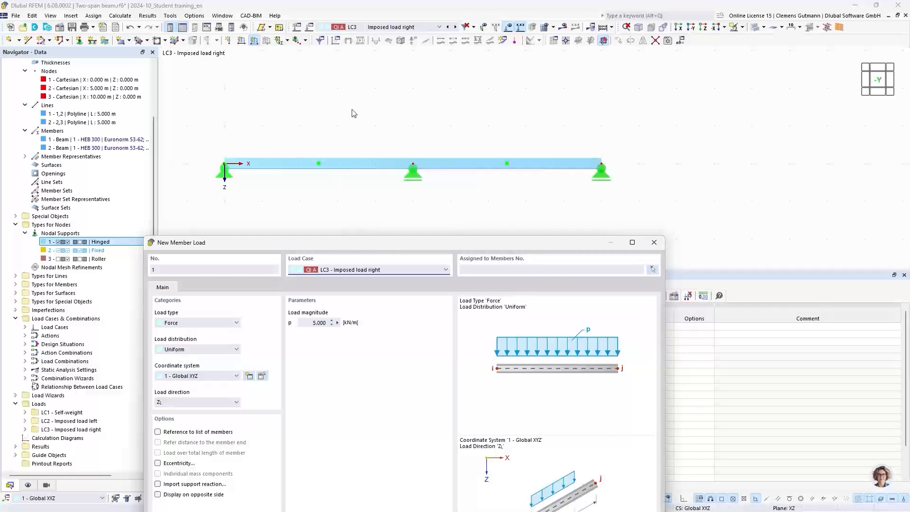
{"action": "left_click_drag", "start_coordinate": [466, 242], "coordinate": [462, 101]}
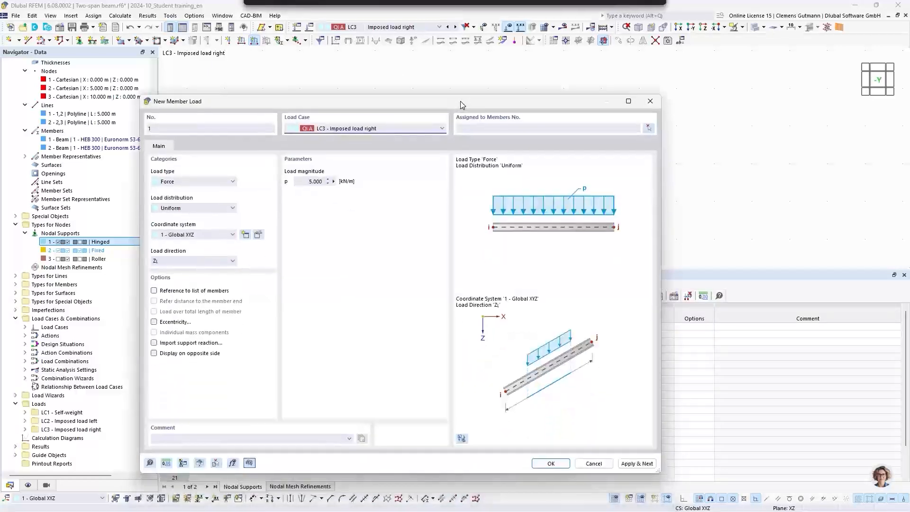
{"action": "left_click", "coordinate": [481, 127]}
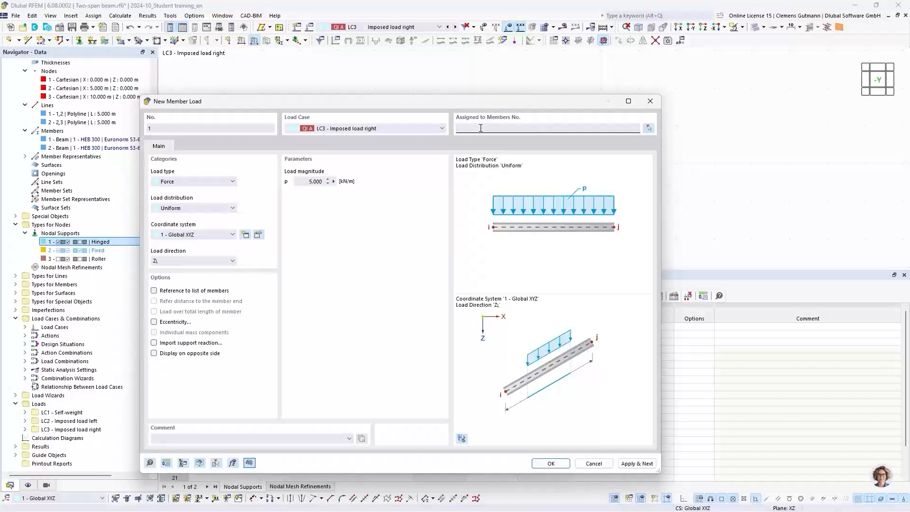
{"action": "type", "text": "2"}
{"action": "left_click", "coordinate": [308, 183]}
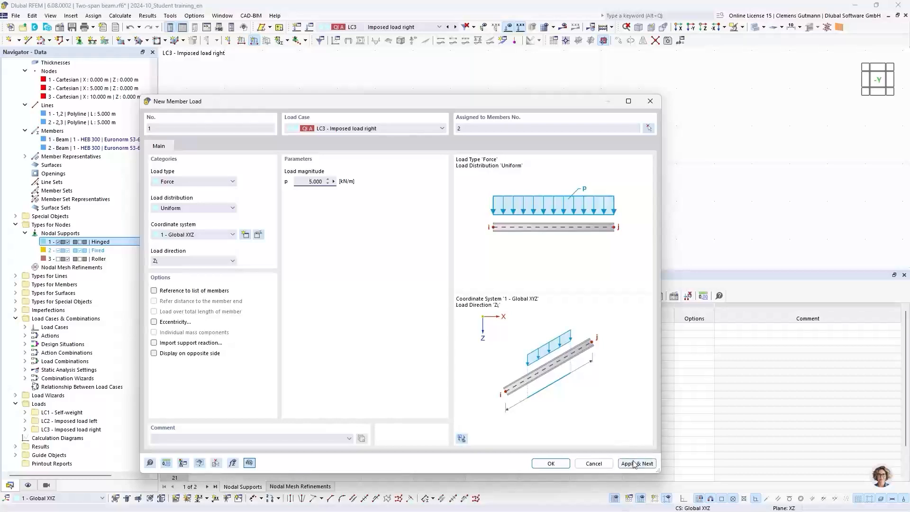
{"action": "left_click", "coordinate": [561, 467]}
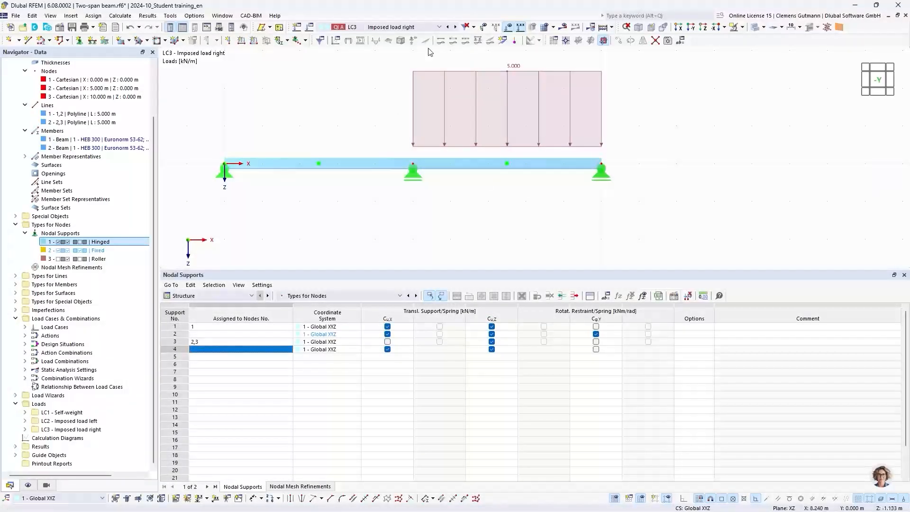
- Check the applied member loads of load cases LC2 and LC1 on the beam
{"action": "scroll", "coordinate": [392, 208], "scroll_direction": "down", "scroll_amount": 2}
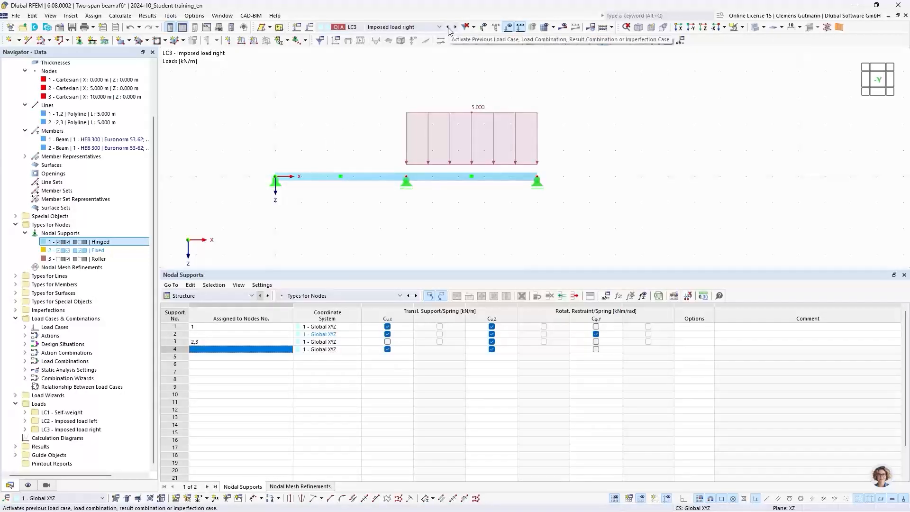
{"action": "left_click", "coordinate": [448, 27]}
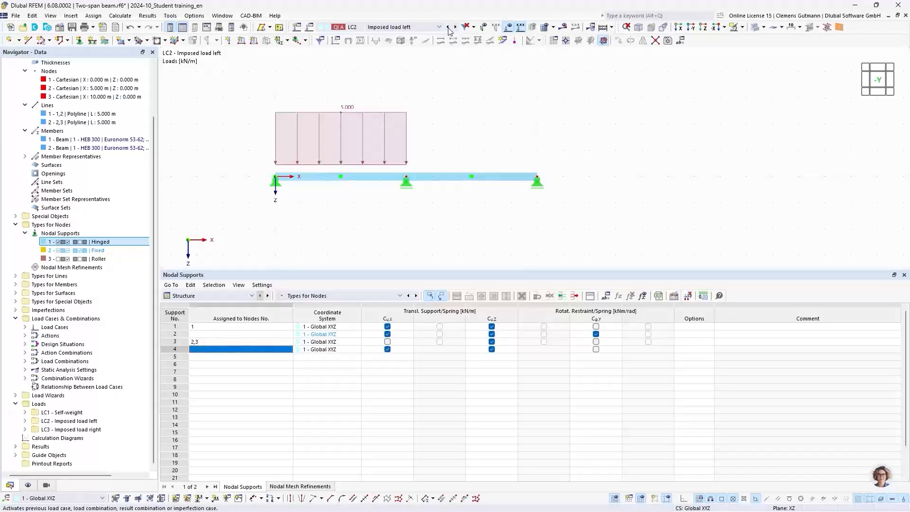
{"action": "left_click", "coordinate": [448, 27]}
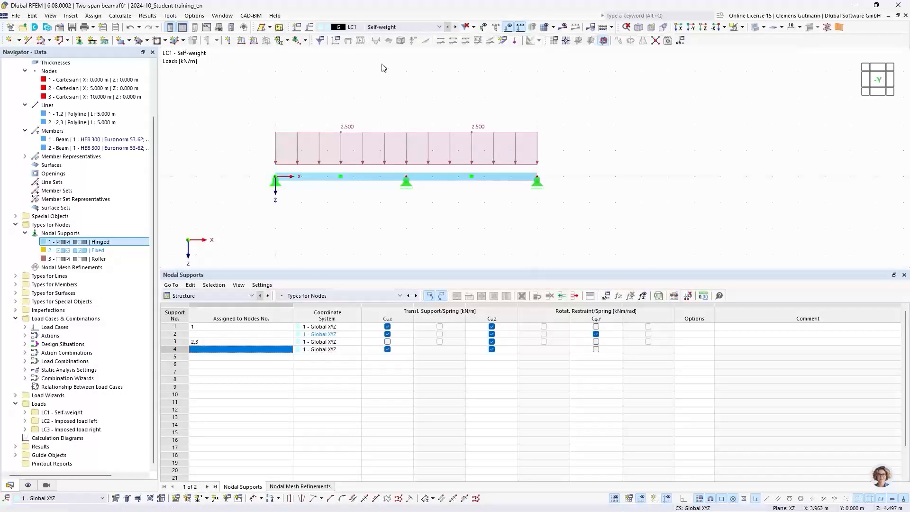
{"action": "middle_click_drag", "start_coordinate": [386, 71], "coordinate": [408, 95]}
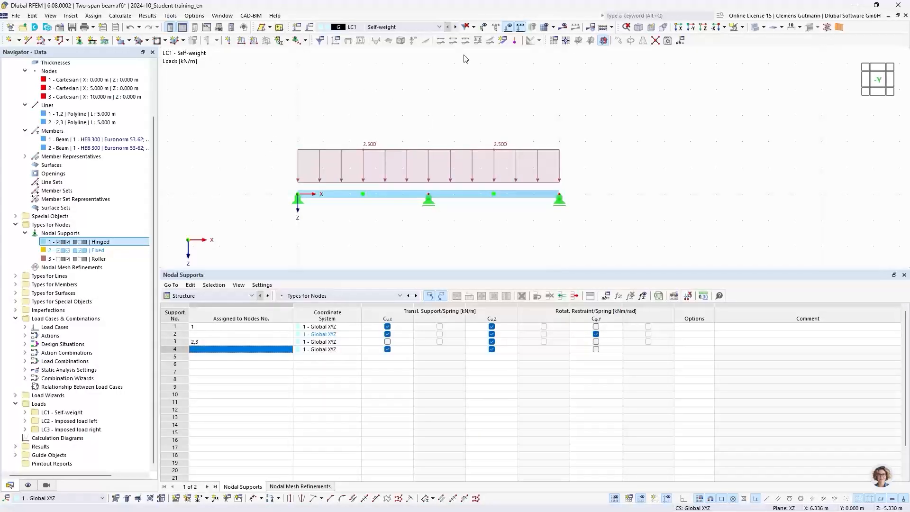
- Calculate the model and display the member moments My for LC1 with the loads hidden
{"action": "left_click", "coordinate": [603, 29]}
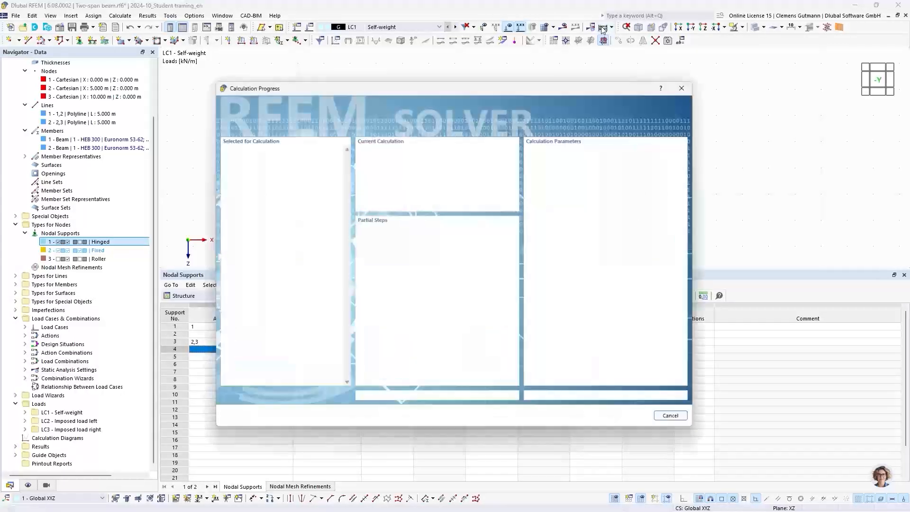
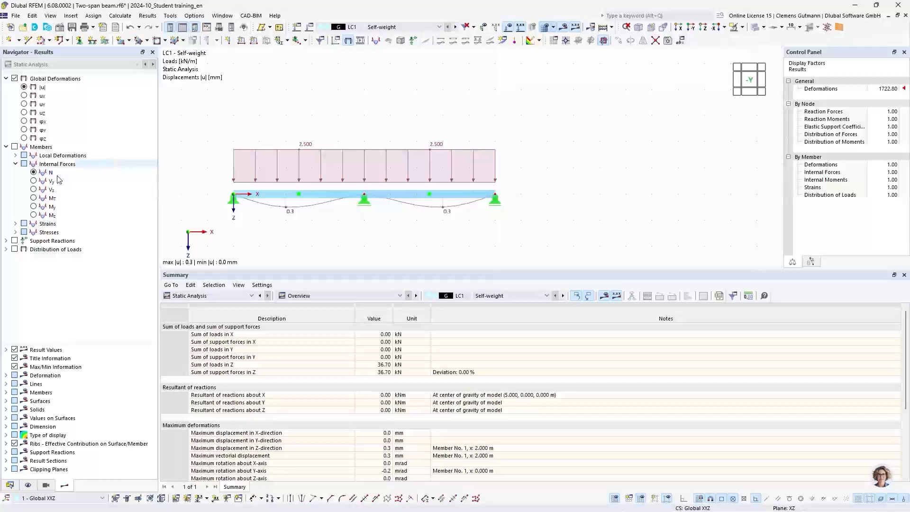
{"action": "left_click", "coordinate": [33, 207]}
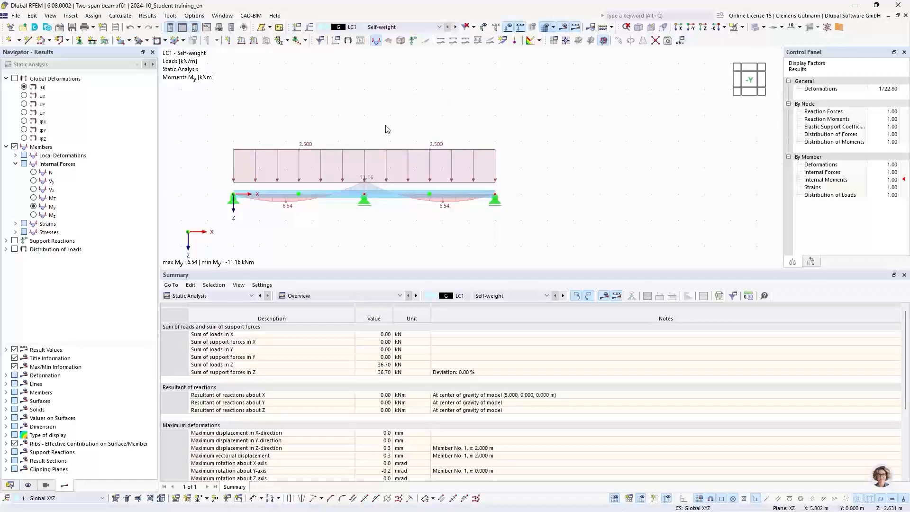
{"action": "left_click", "coordinate": [510, 32]}
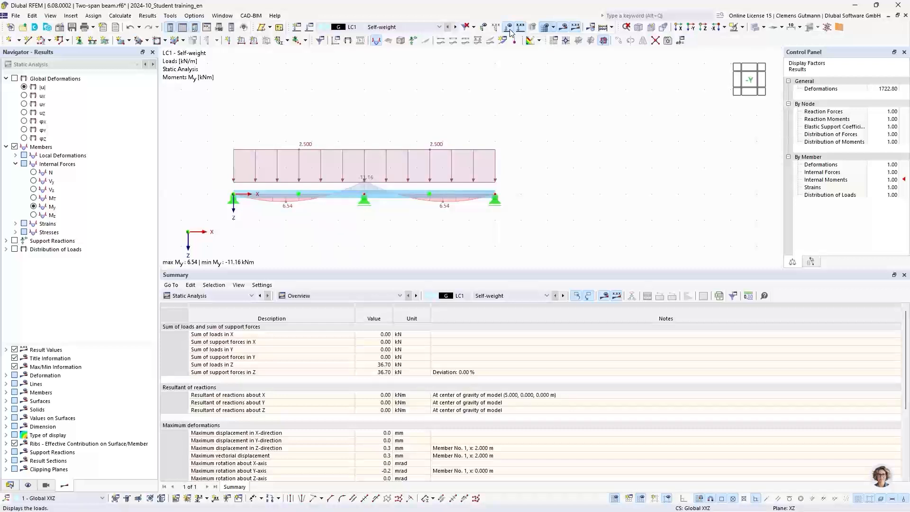
- Enlarge the graphic area above the results table and display the beam members as plain lines
{"action": "left_click", "coordinate": [759, 78]}
{"action": "left_click_drag", "start_coordinate": [487, 269], "coordinate": [495, 404]}
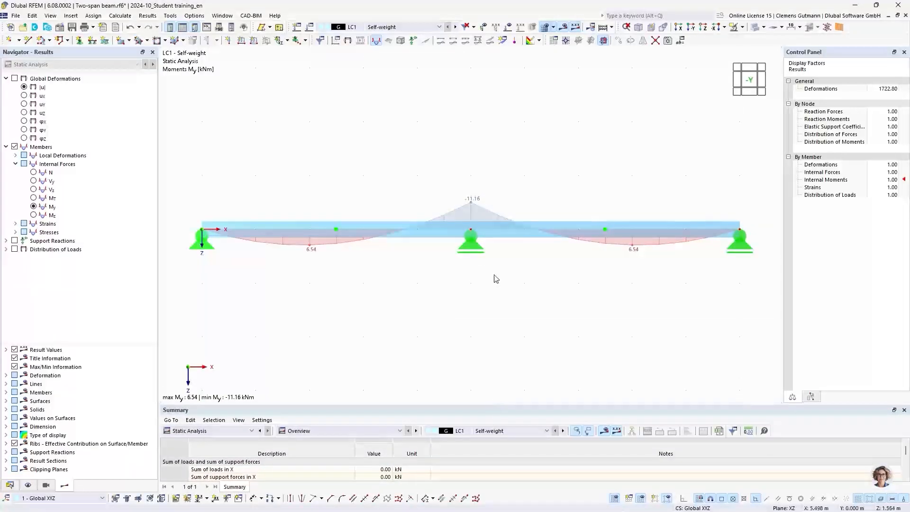
{"action": "left_click", "coordinate": [755, 30]}
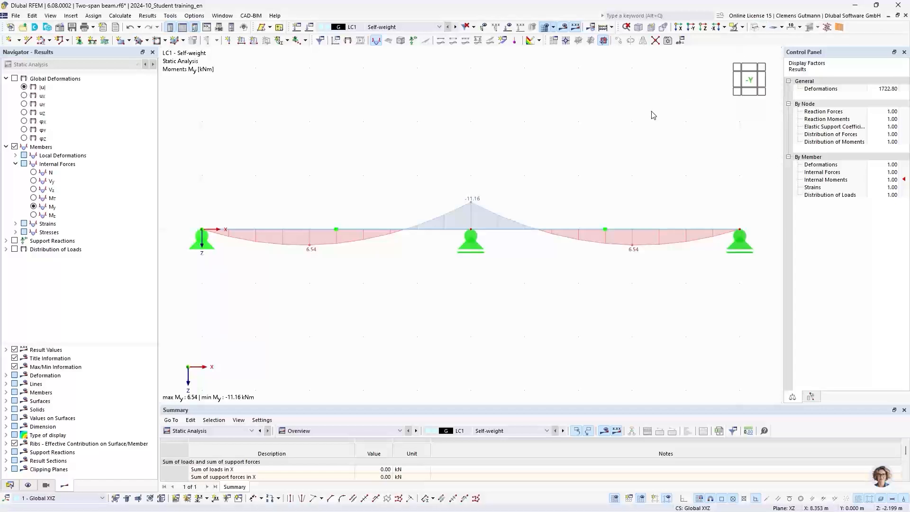
- Display the moment My envelope for design situation DS1 ULS (STR/GEO) - Permanent and transient - Eq. 6.10
{"action": "left_click", "coordinate": [392, 29]}
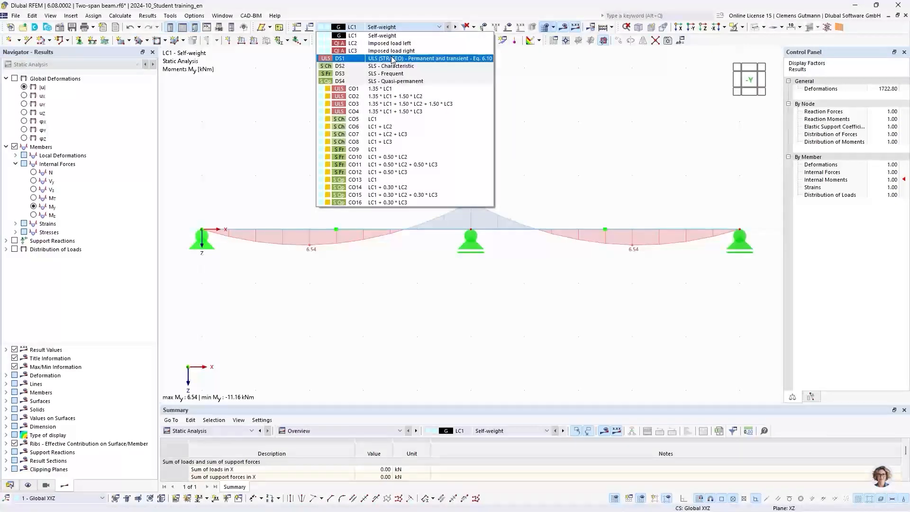
{"action": "left_click", "coordinate": [336, 60]}
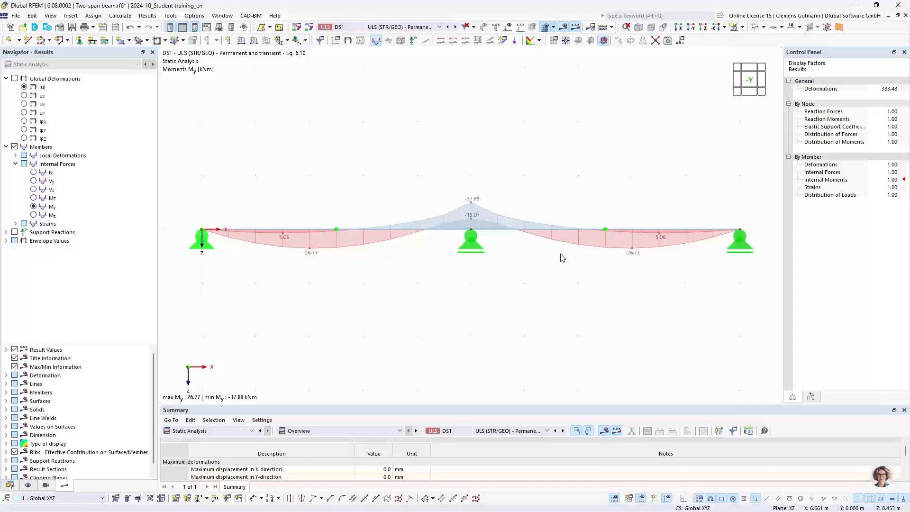
{"action": "left_click", "coordinate": [349, 30]}
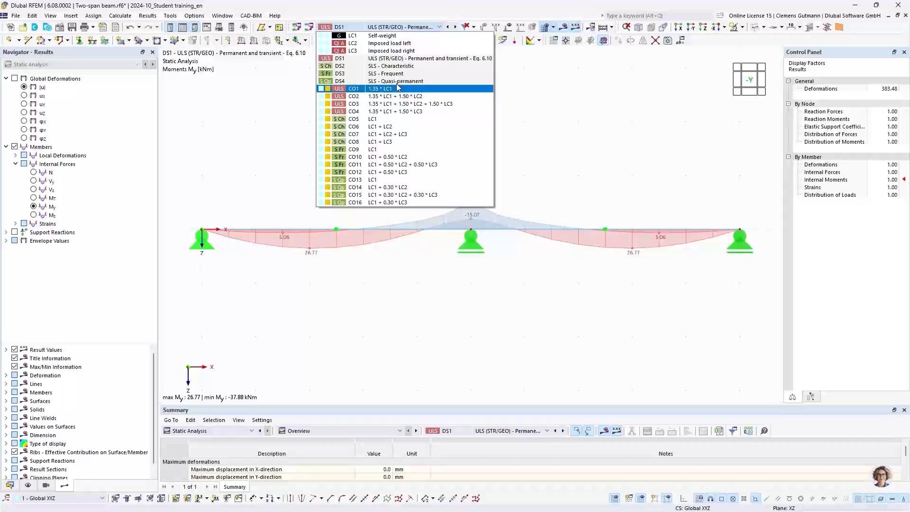
{"action": "left_click", "coordinate": [353, 63]}
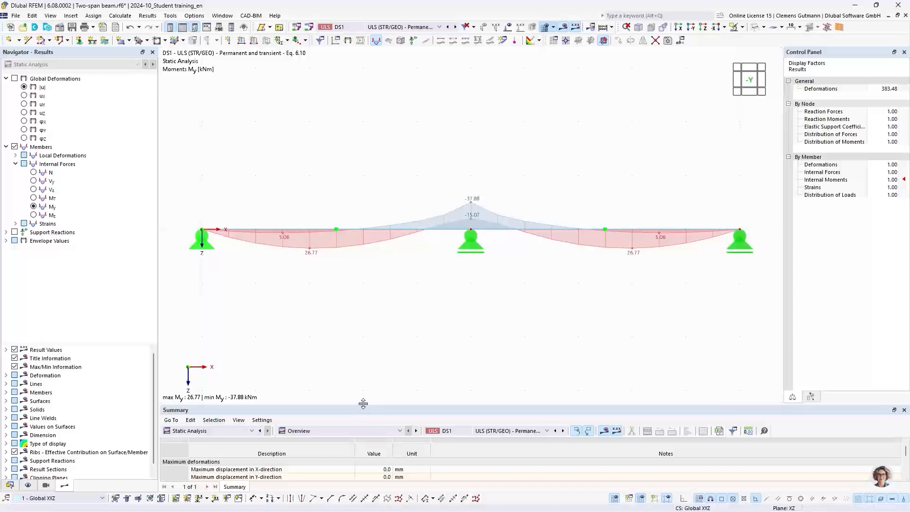
- List the DS1 internal forces by member in an enlarged results table
{"action": "left_click_drag", "start_coordinate": [363, 403], "coordinate": [379, 298]}
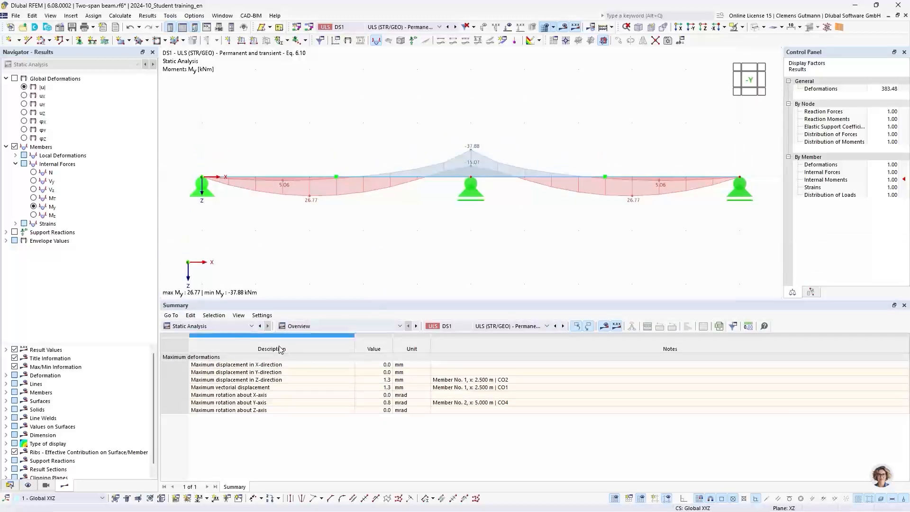
{"action": "left_click", "coordinate": [302, 327]}
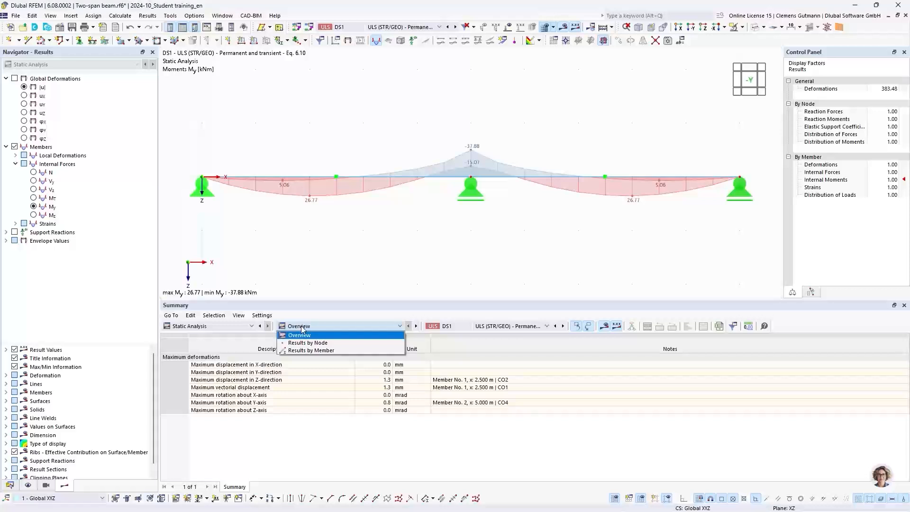
{"action": "left_click", "coordinate": [310, 351]}
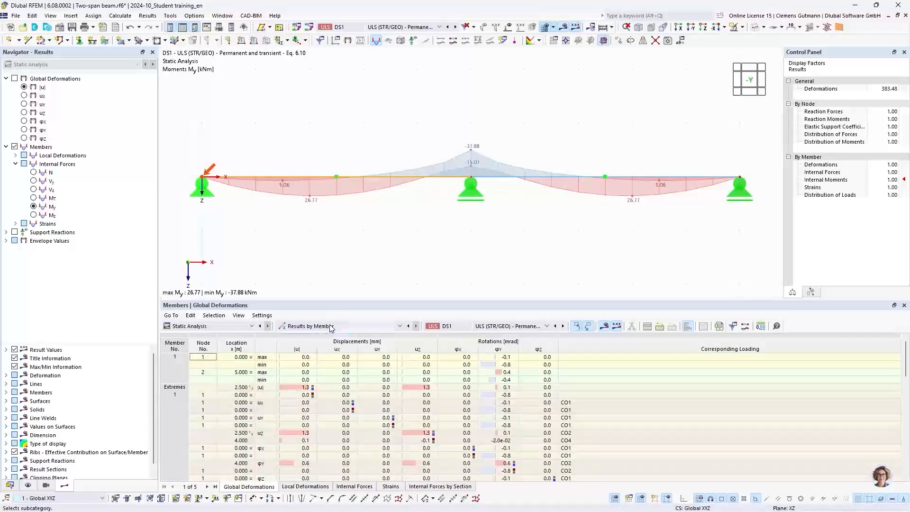
{"action": "left_click", "coordinate": [363, 488]}
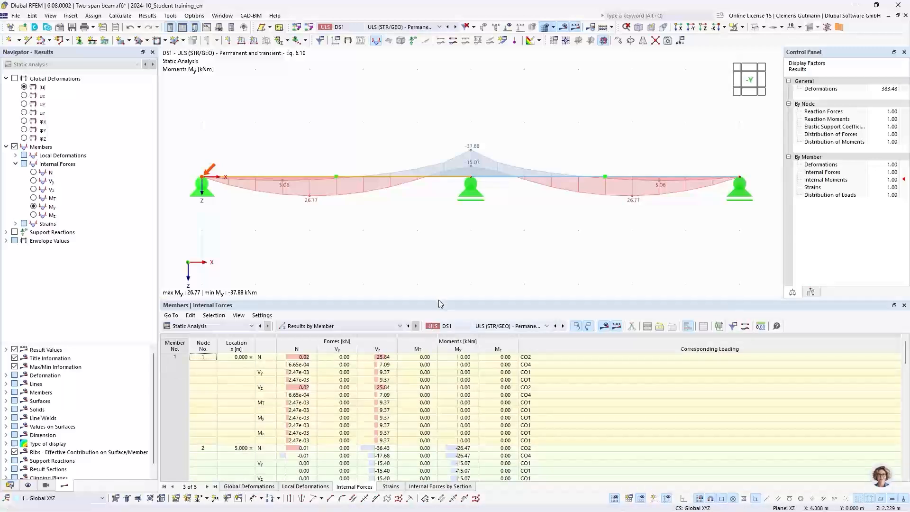
{"action": "left_click_drag", "start_coordinate": [436, 300], "coordinate": [437, 218]}
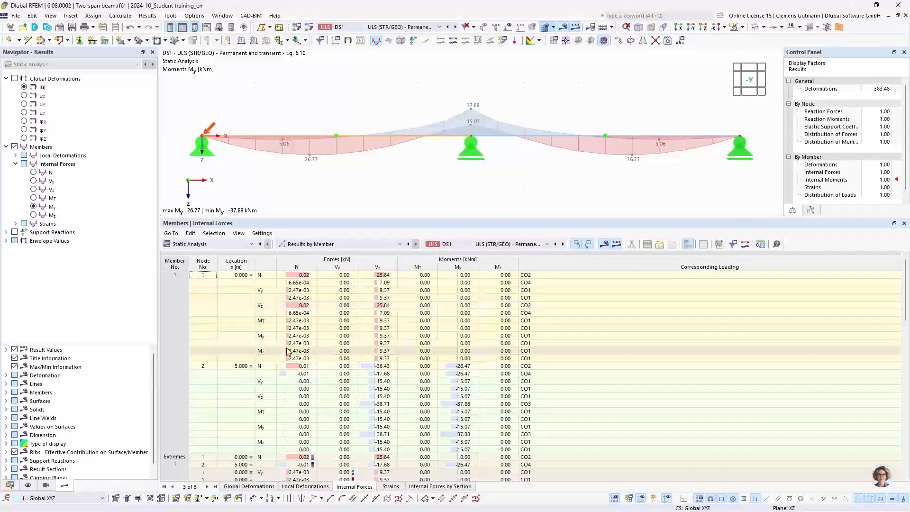
- Locate the minimum My of member 1 among the table's extreme values and display its governing combination CO3
{"action": "scroll", "coordinate": [403, 368], "scroll_direction": "down", "scroll_amount": 10}
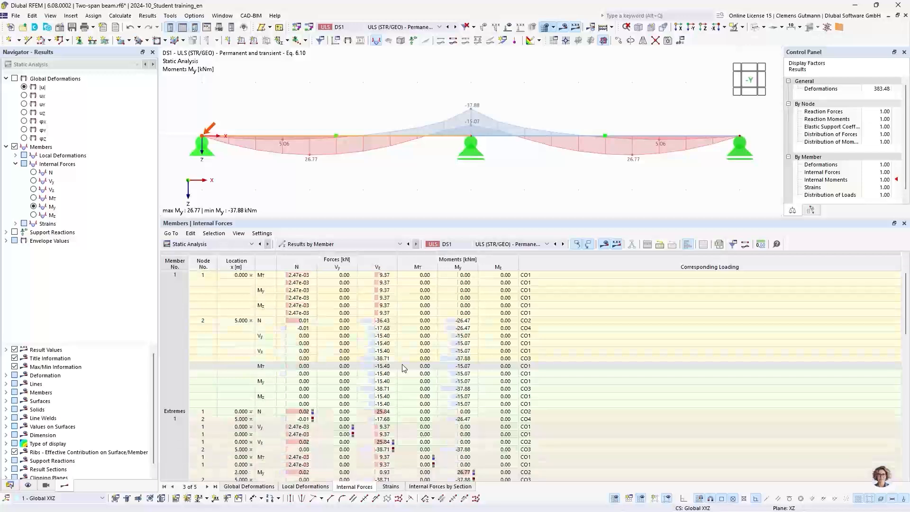
{"action": "scroll", "coordinate": [404, 368], "scroll_direction": "down", "scroll_amount": 6}
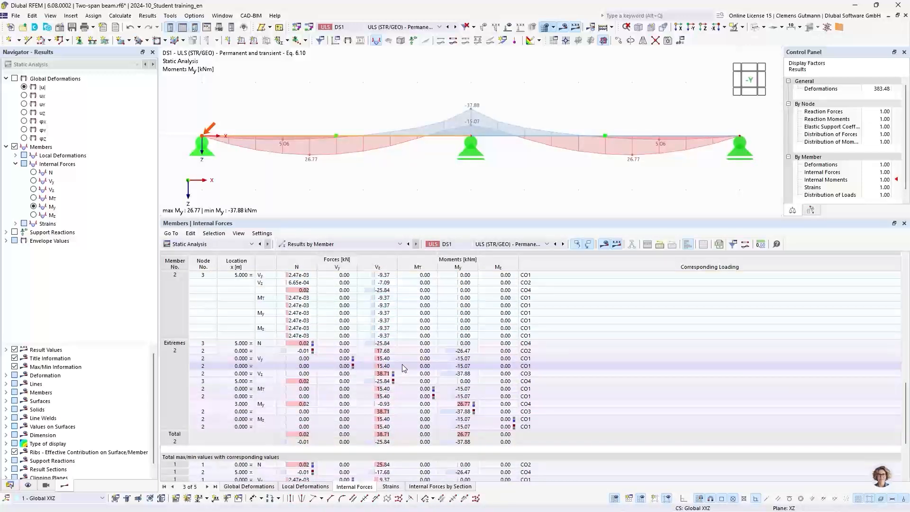
{"action": "scroll", "coordinate": [402, 364], "scroll_direction": "up", "scroll_amount": 12}
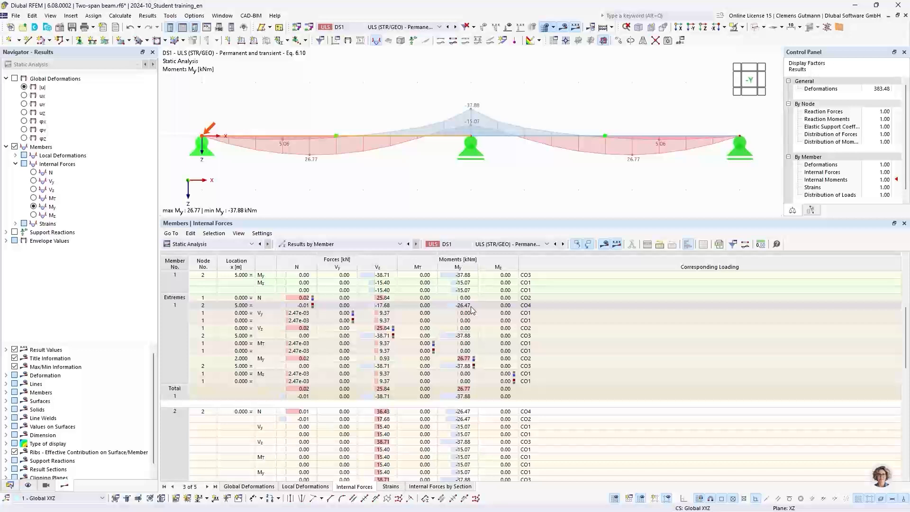
{"action": "left_click", "coordinate": [467, 339]}
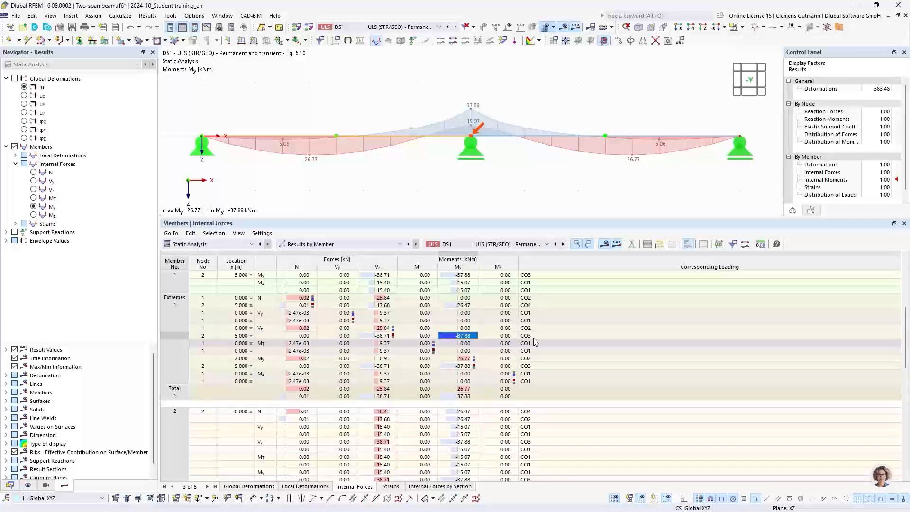
{"action": "left_click", "coordinate": [402, 30]}
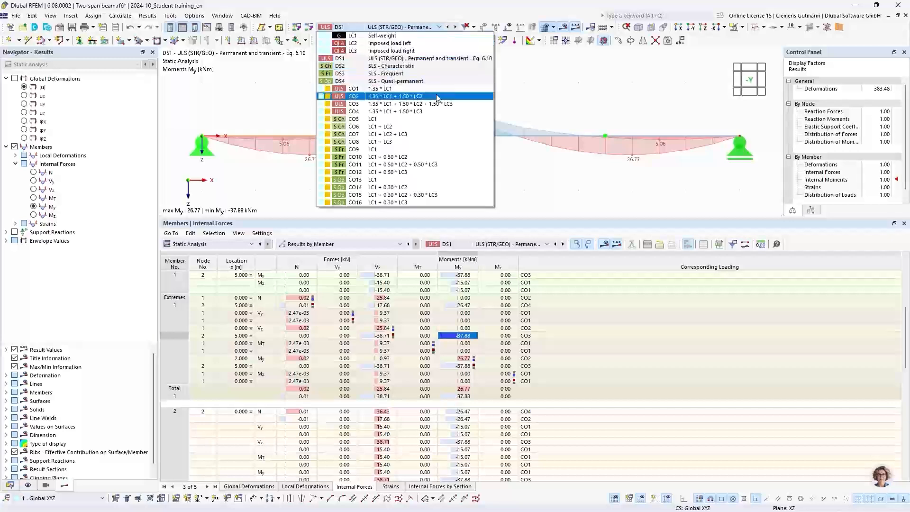
{"action": "left_click", "coordinate": [352, 104]}
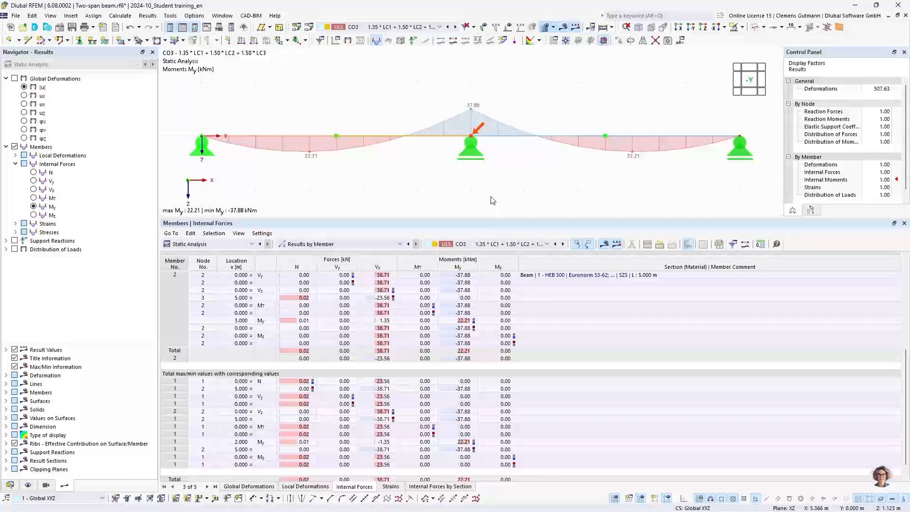
- Locate the maximum My of member 1 in the DS1 table and display its governing combination CO2
{"action": "left_click", "coordinate": [400, 27]}
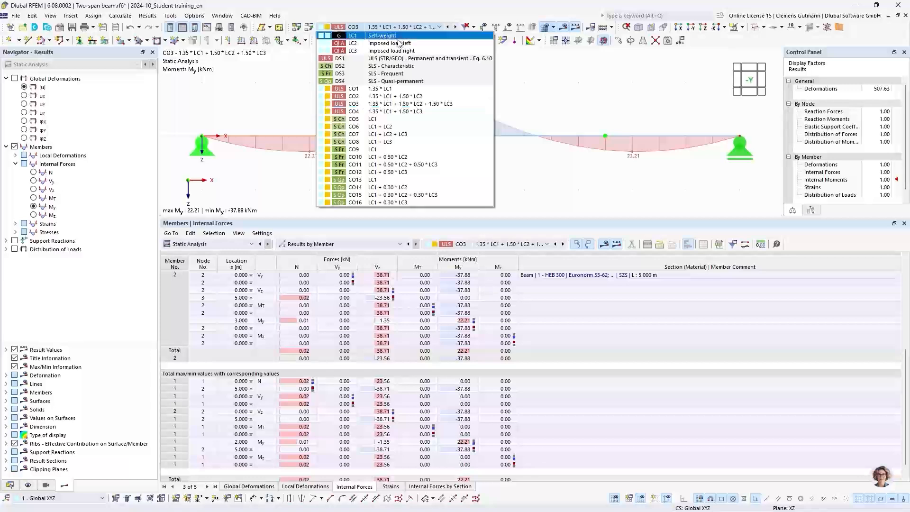
{"action": "left_click", "coordinate": [388, 60]}
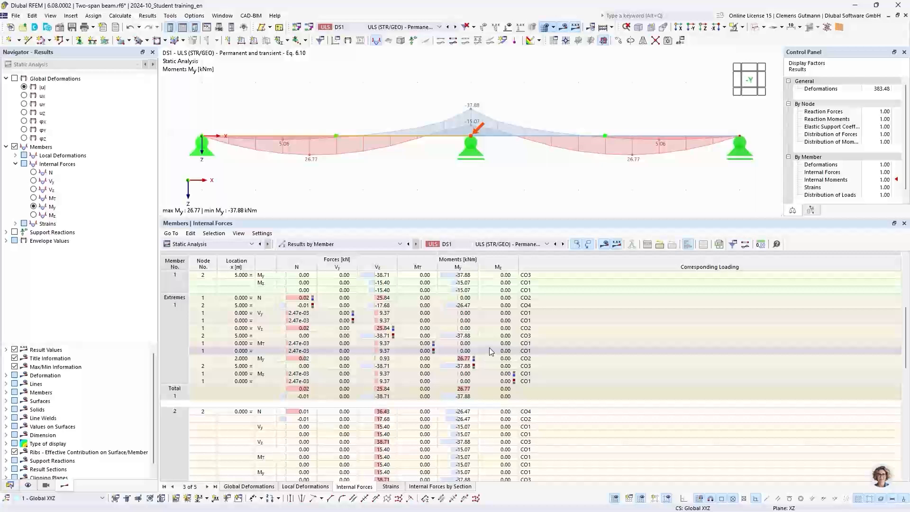
{"action": "left_click", "coordinate": [462, 359]}
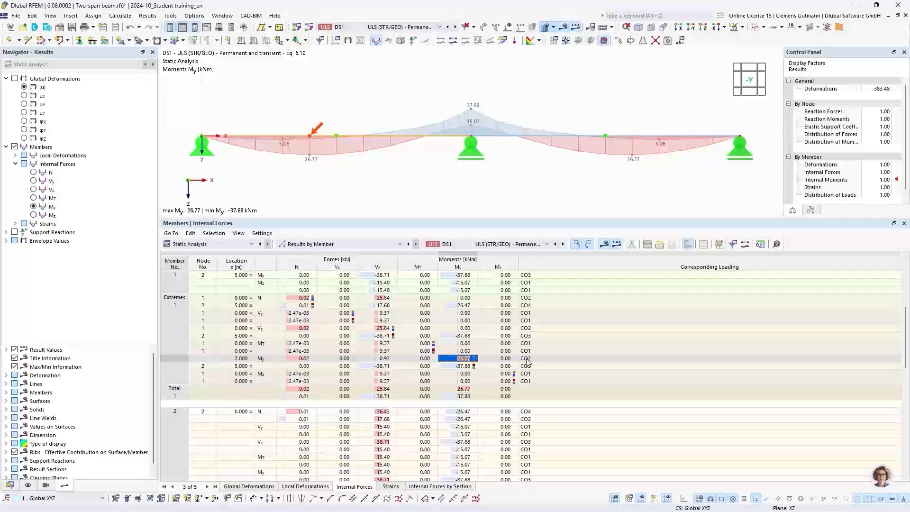
{"action": "left_click", "coordinate": [372, 27]}
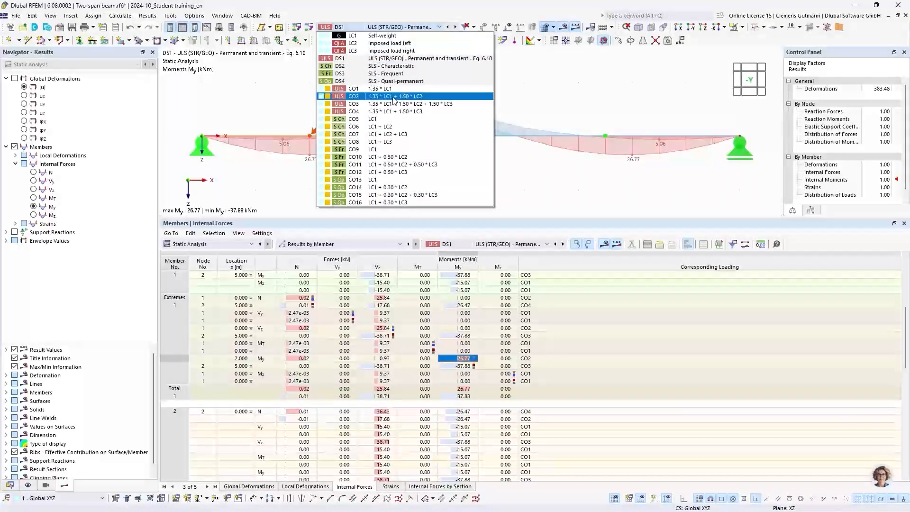
{"action": "left_click", "coordinate": [394, 97]}
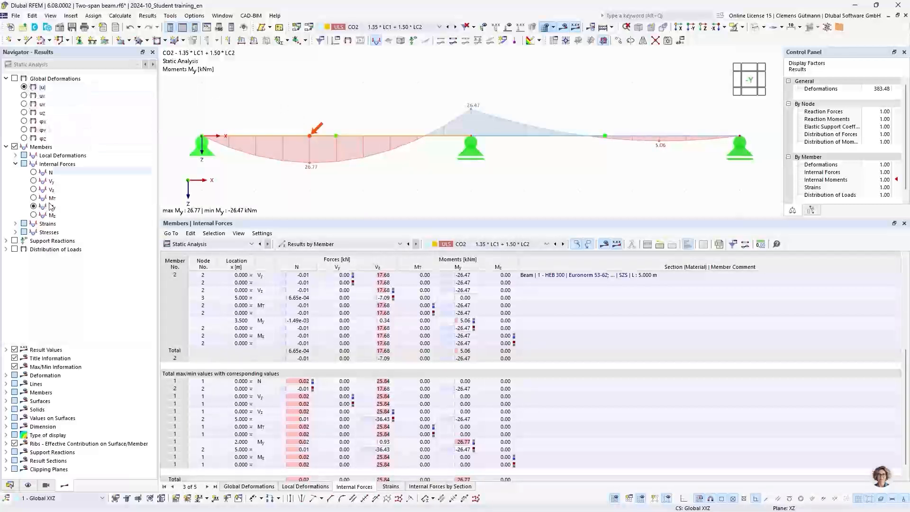
- Turn on the support reactions and show them for design situation DS1 in an enlarged graphic area
{"action": "left_click", "coordinate": [15, 241]}
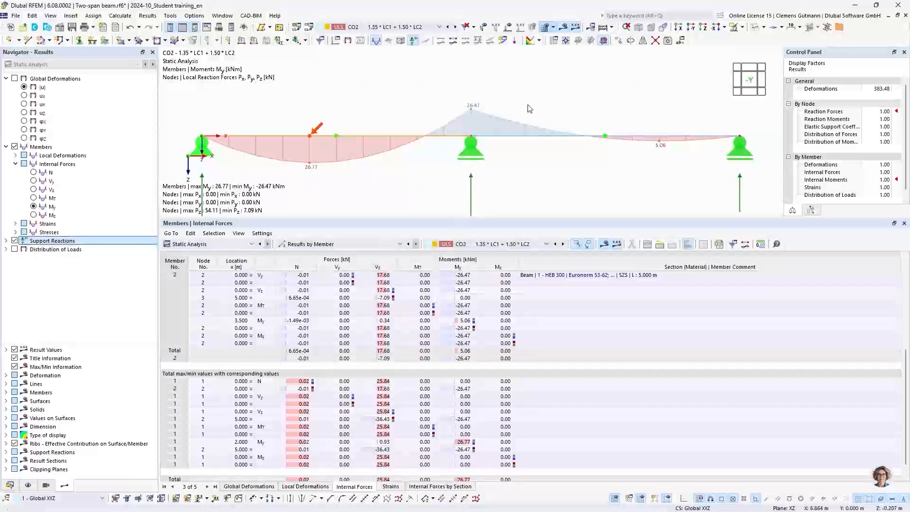
{"action": "scroll", "coordinate": [447, 106], "scroll_direction": "down", "scroll_amount": 3}
{"action": "left_click", "coordinate": [440, 27]}
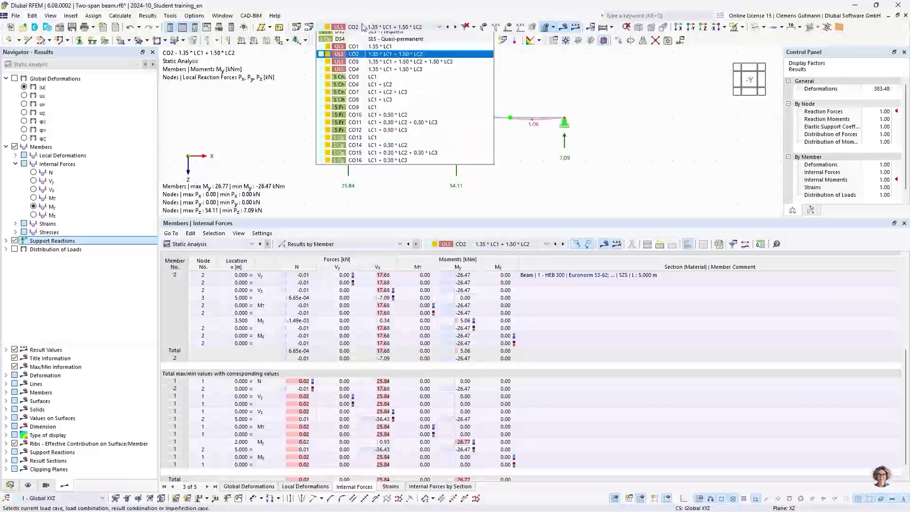
{"action": "left_click", "coordinate": [382, 59]}
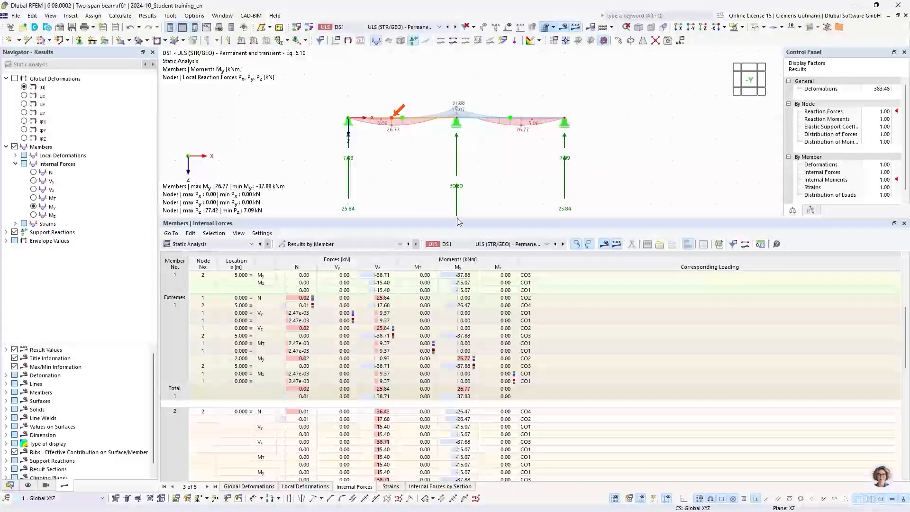
{"action": "left_click_drag", "start_coordinate": [460, 220], "coordinate": [462, 301]}
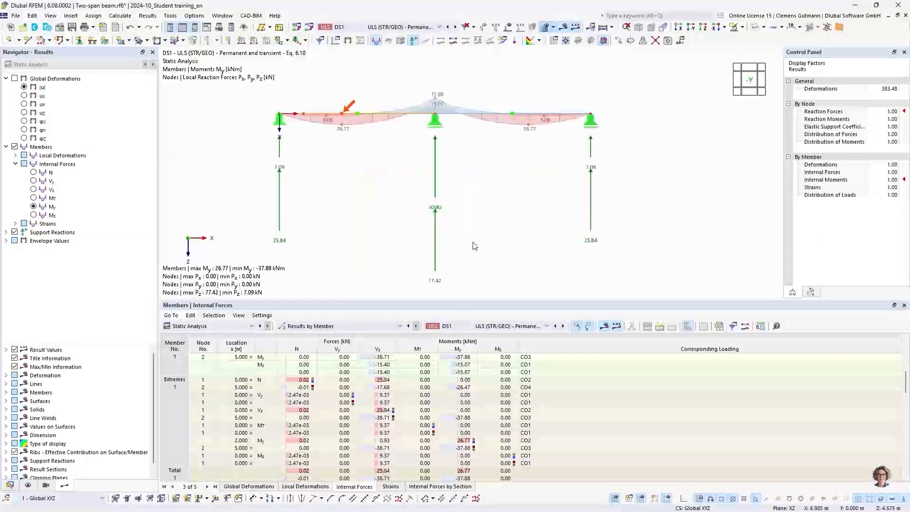
{"action": "middle_click_drag", "start_coordinate": [474, 241], "coordinate": [463, 238]}
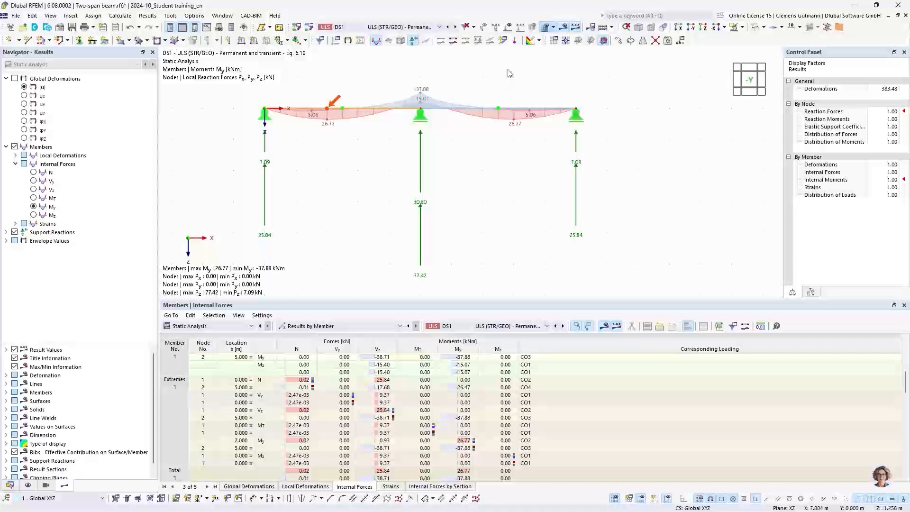
- Turn on the load display and show combination CO3 with its loads and support reactions
{"action": "left_click", "coordinate": [510, 27]}
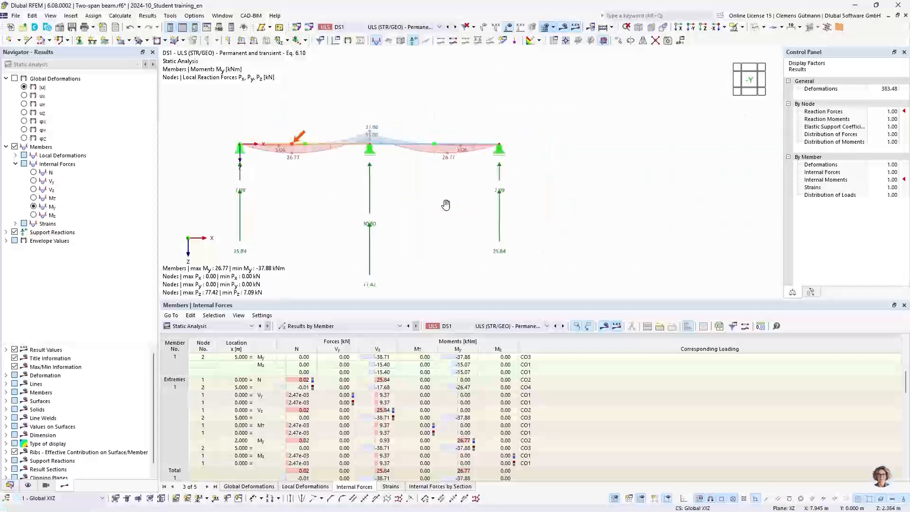
{"action": "left_click", "coordinate": [440, 27]}
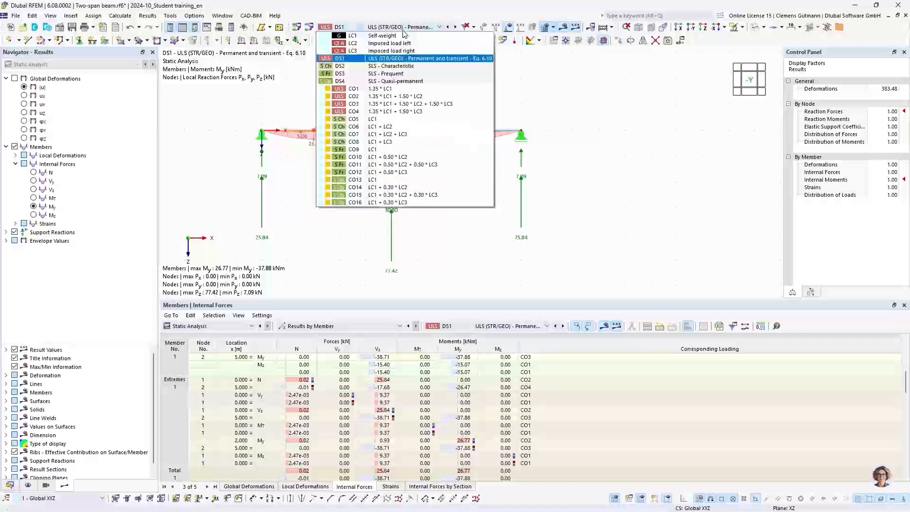
{"action": "left_click", "coordinate": [355, 106]}
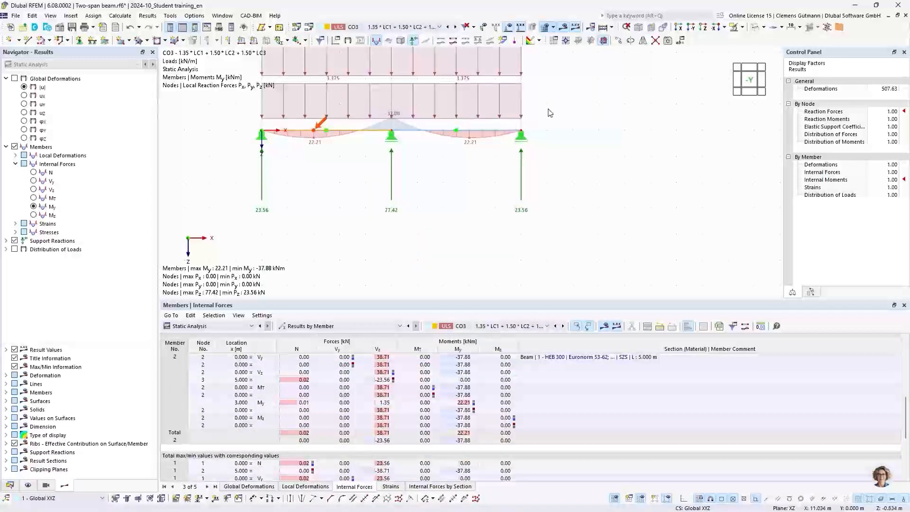
{"action": "middle_click_drag", "start_coordinate": [550, 112], "coordinate": [580, 158]}
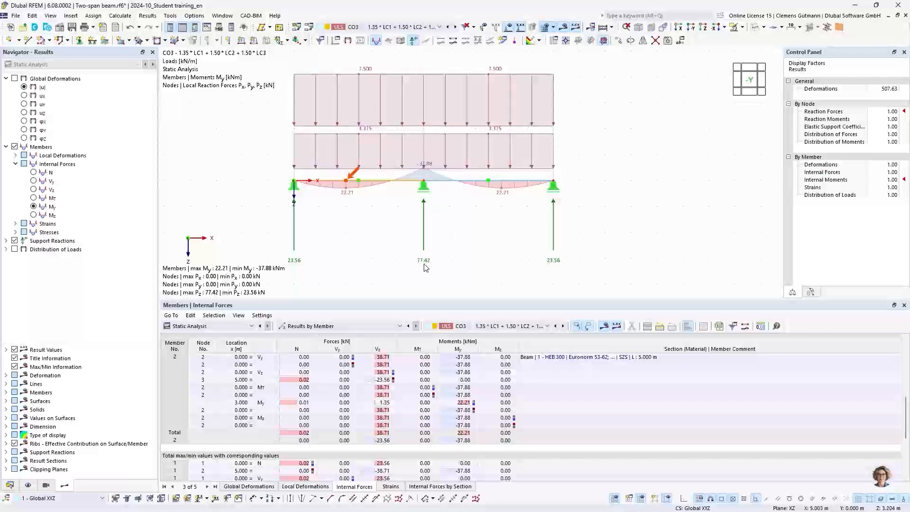
- Return to design situation DS1 and list its results by node in the table
{"action": "left_click", "coordinate": [395, 27]}
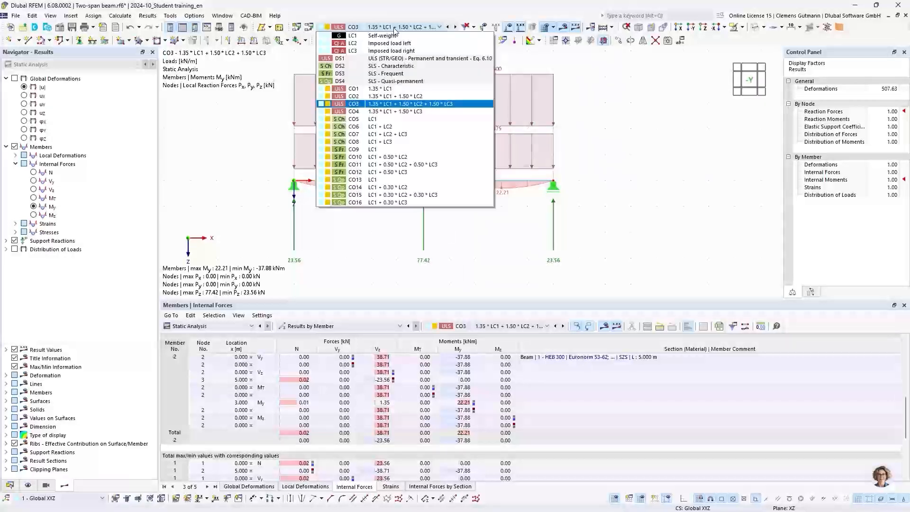
{"action": "left_click", "coordinate": [351, 59]}
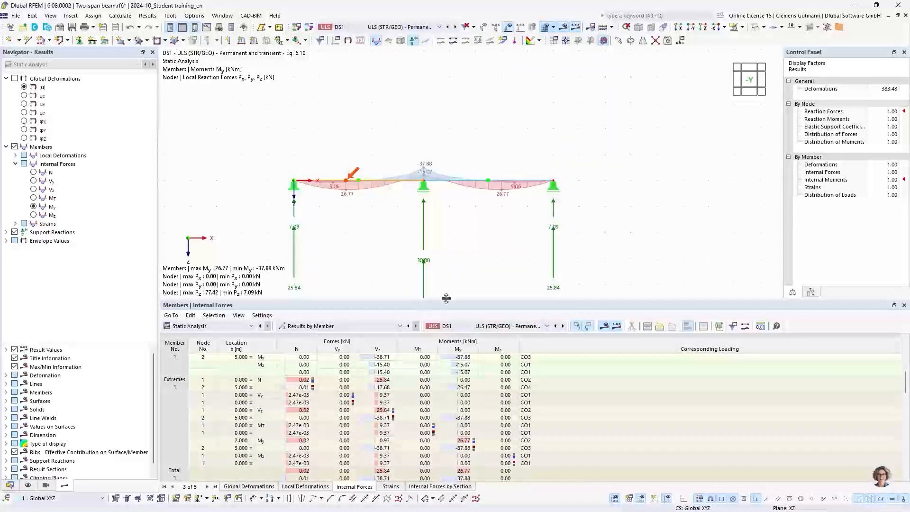
{"action": "left_click", "coordinate": [327, 326]}
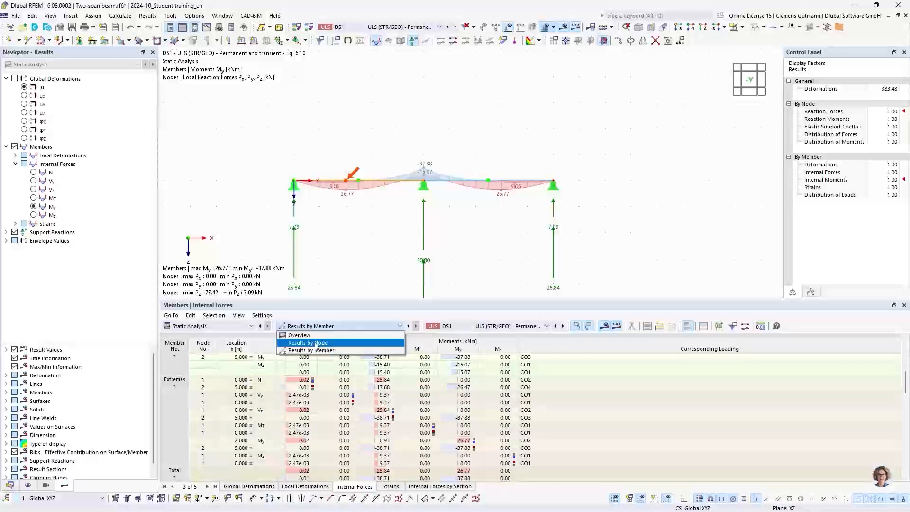
{"action": "left_click", "coordinate": [308, 342]}
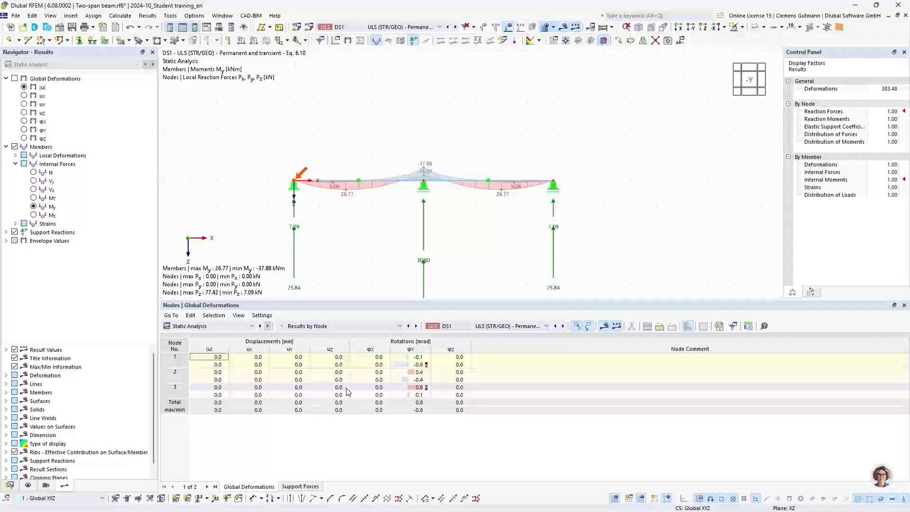
- List the nodal support forces for design situation DS1 and locate the maximum Pz at node 2
{"action": "left_click", "coordinate": [299, 487]}
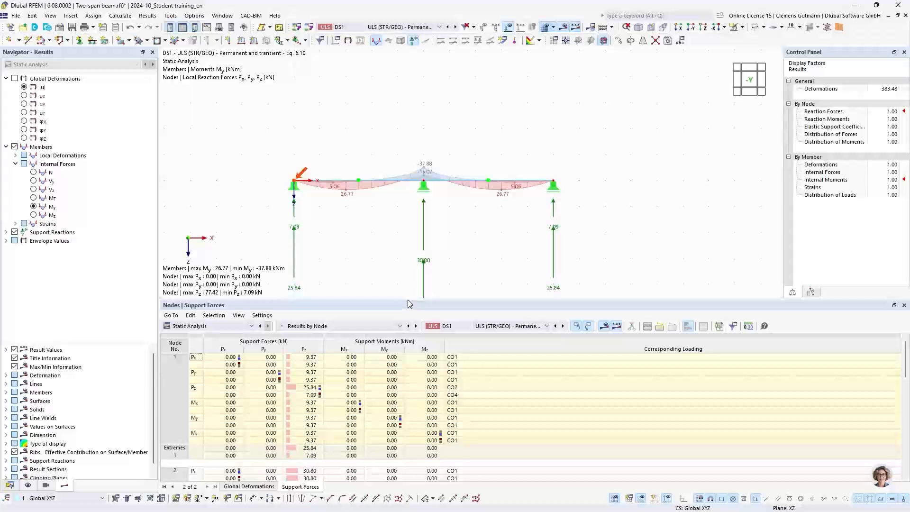
{"action": "left_click_drag", "start_coordinate": [409, 302], "coordinate": [407, 216]}
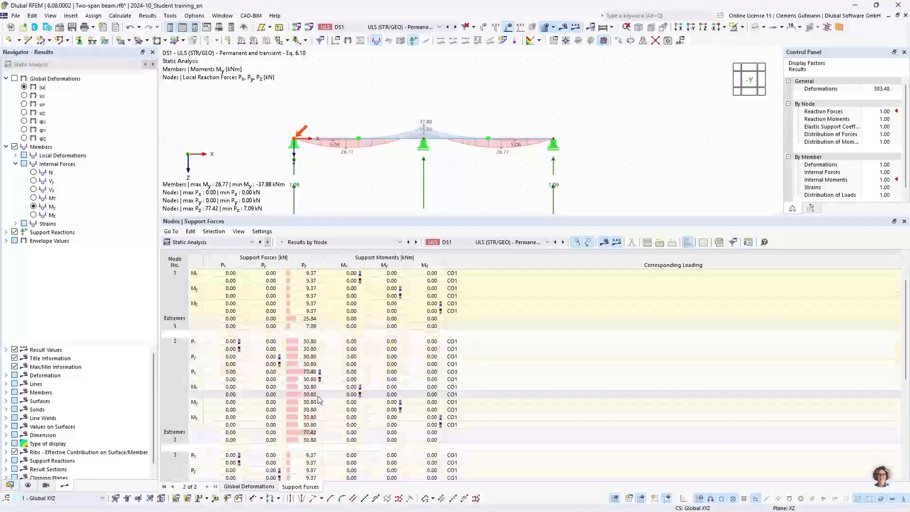
{"action": "left_click", "coordinate": [307, 372]}
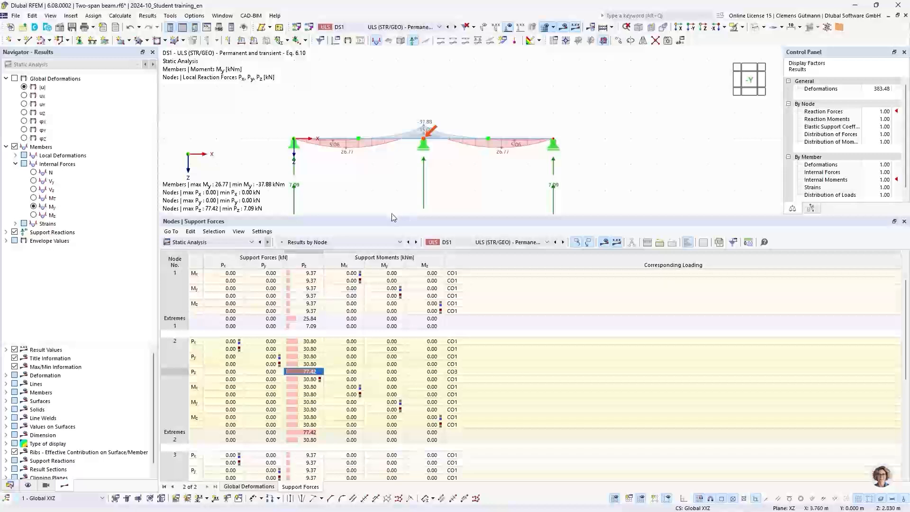
- Mark the corresponding loading of node 2's maximum Pz and enlarge the graphic area to show all support reactions
{"action": "left_click_drag", "start_coordinate": [392, 218], "coordinate": [394, 281]}
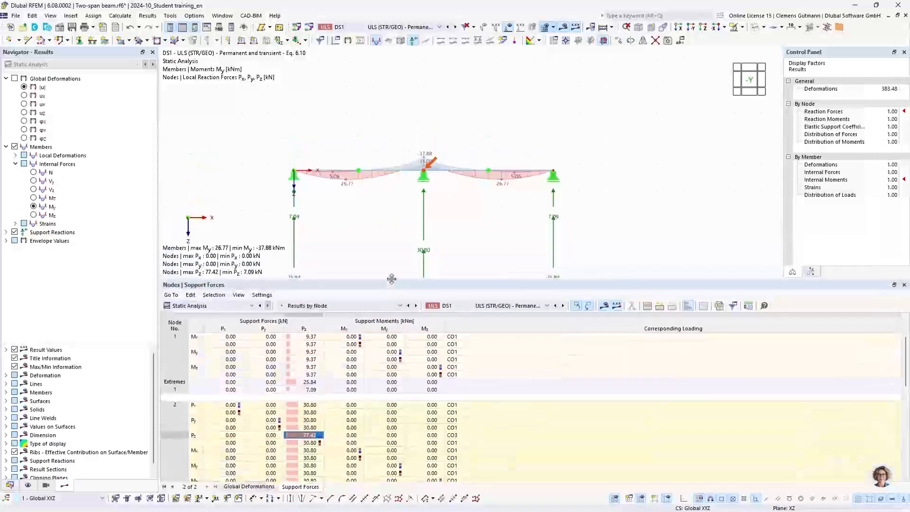
{"action": "left_click", "coordinate": [452, 435]}
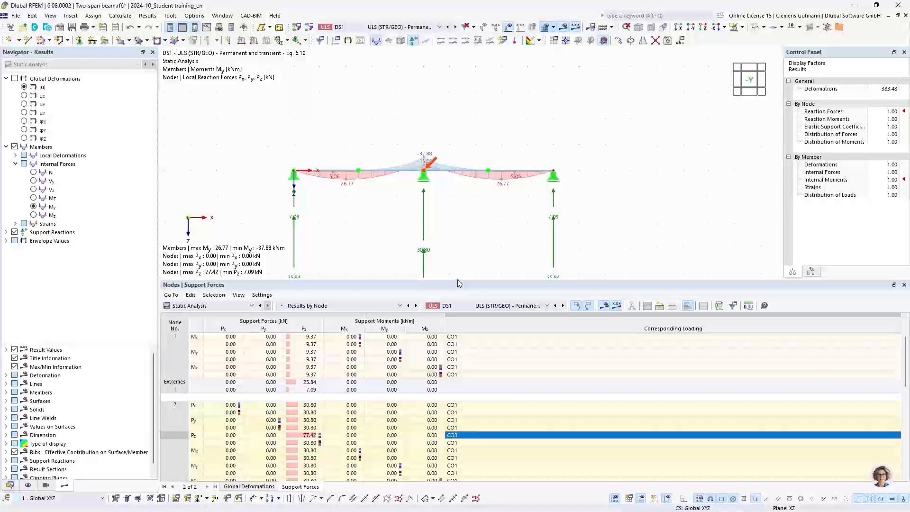
{"action": "left_click_drag", "start_coordinate": [459, 283], "coordinate": [458, 324]}
{"action": "middle_click_drag", "start_coordinate": [443, 259], "coordinate": [464, 225]}
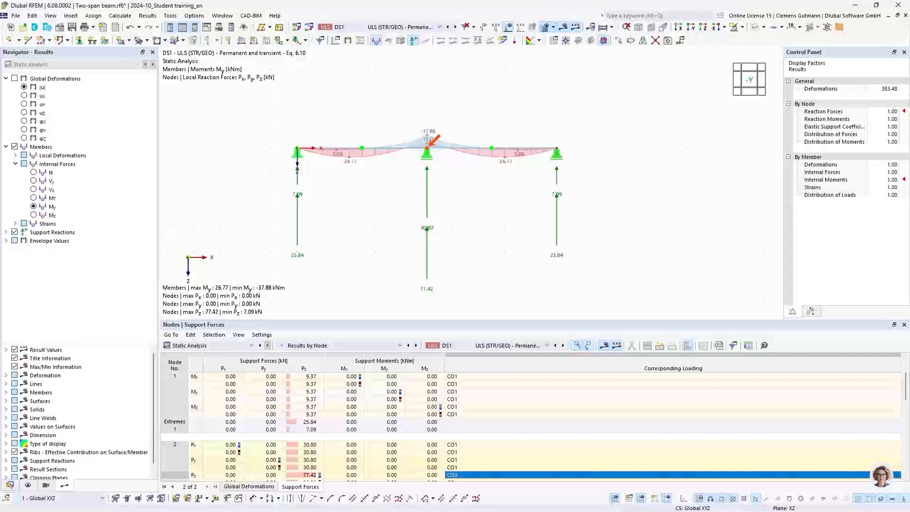
- Consult the Gerber beam slide in PowerPoint and close the Single-span beam model in RFEM, saving its changes
{"action": "key", "text": "alt+Tab"}
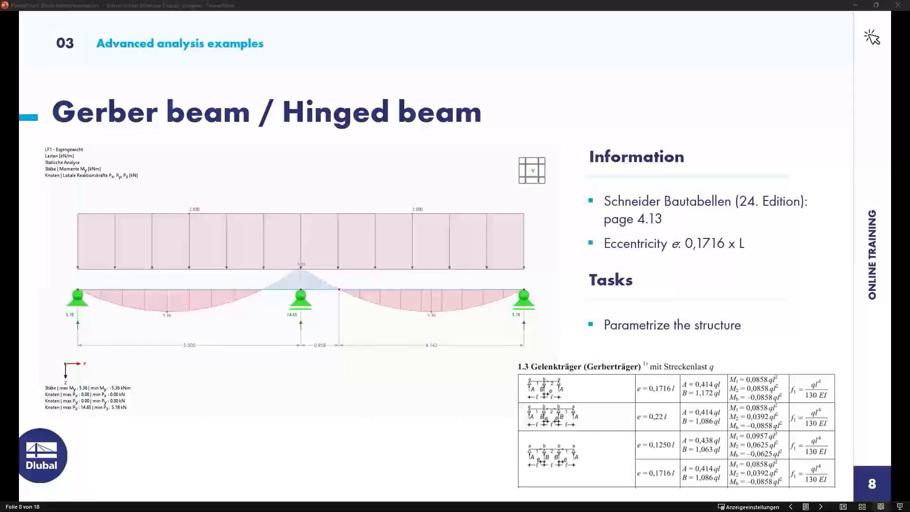
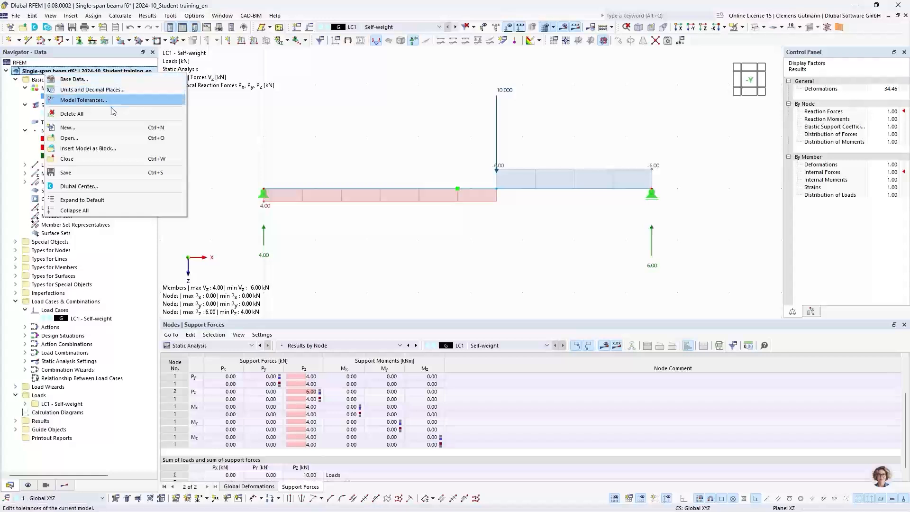
{"action": "left_click", "coordinate": [106, 159]}
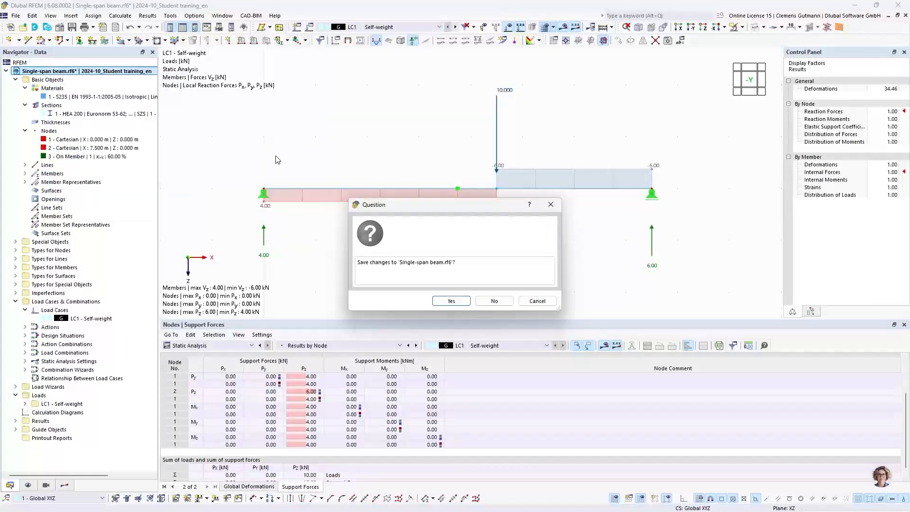
{"action": "left_click", "coordinate": [459, 301]}
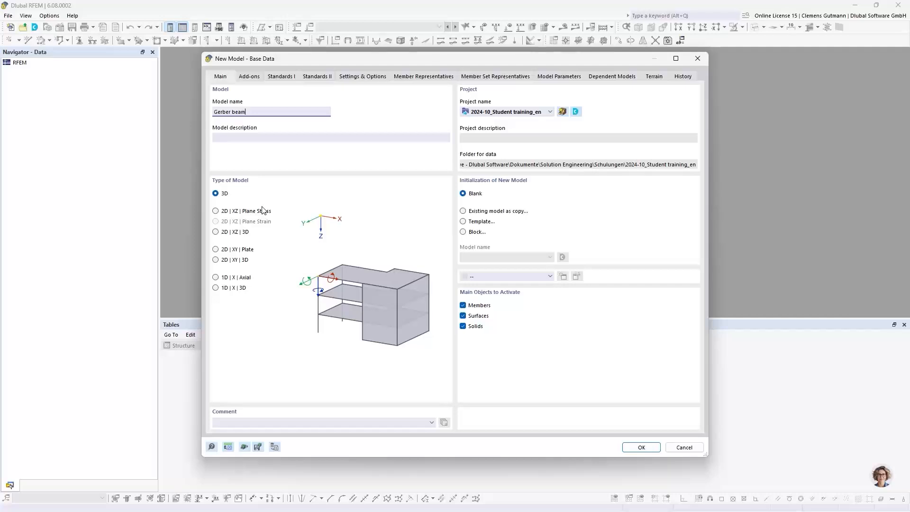
- Name the new model Gerber beam, initialize it as a copy of an existing model, and browse the Dokumente > Solution Engineering folder for the source
{"action": "key", "text": "Tab"}
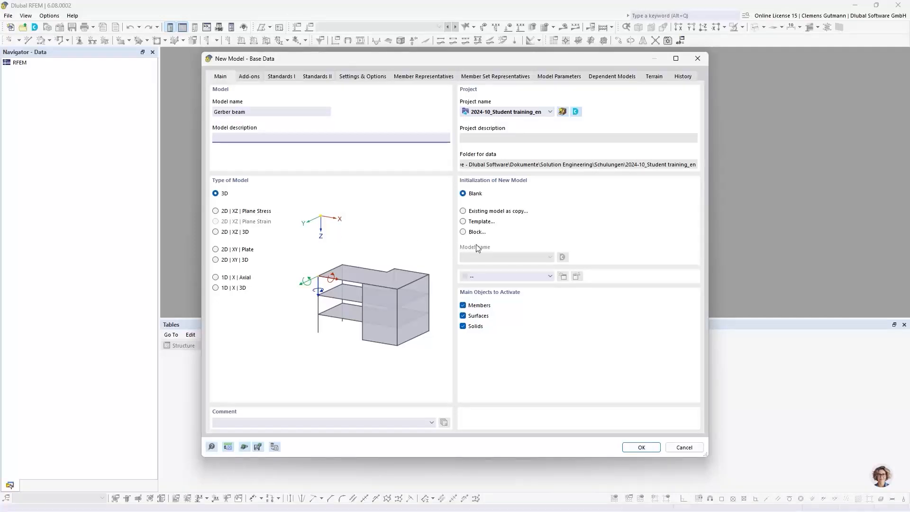
{"action": "left_click", "coordinate": [464, 212]}
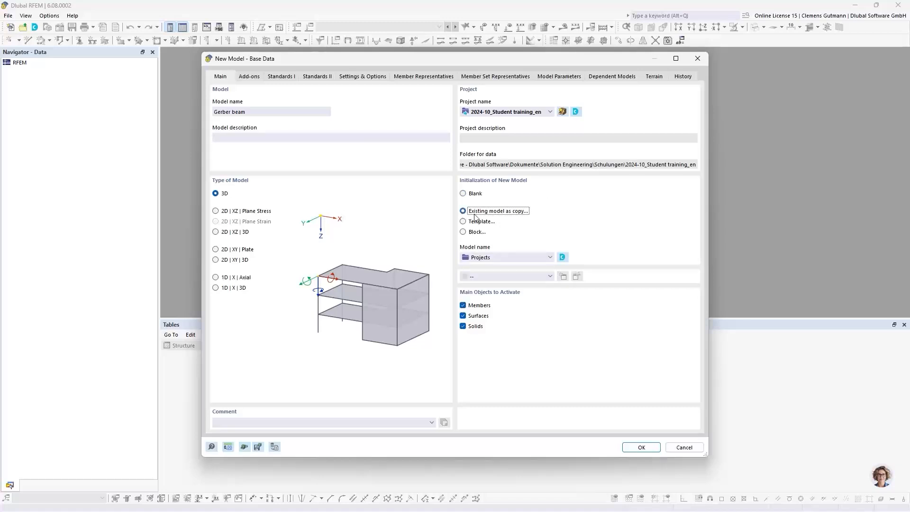
{"action": "left_click", "coordinate": [550, 259]}
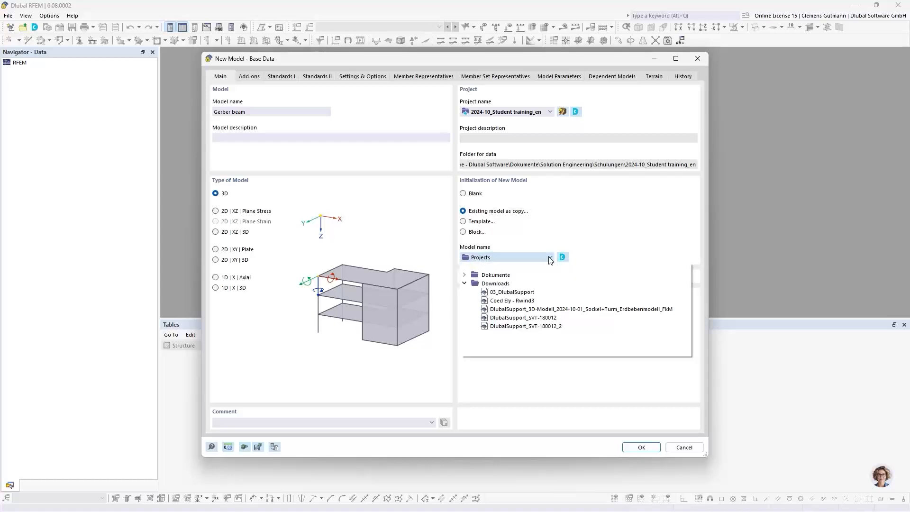
{"action": "left_click", "coordinate": [465, 275]}
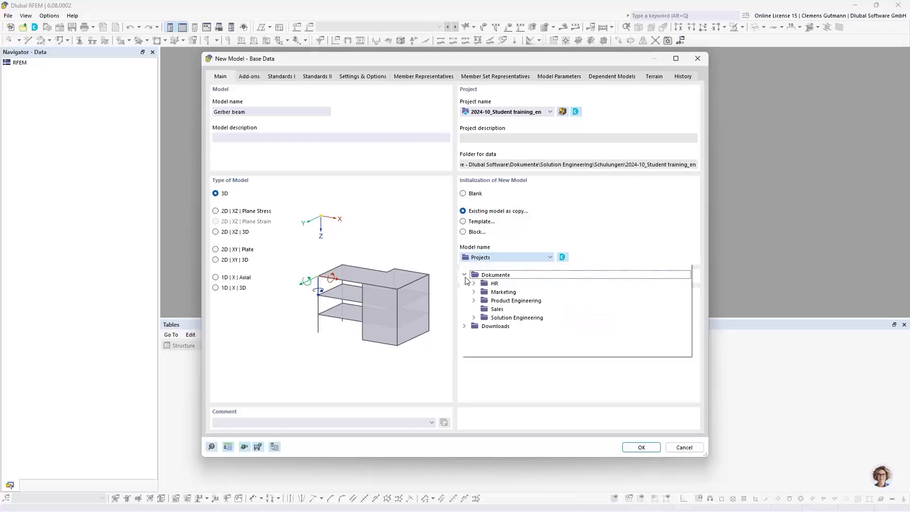
{"action": "left_click", "coordinate": [474, 317]}
{"action": "scroll", "coordinate": [487, 348], "scroll_direction": "down", "scroll_amount": 2}
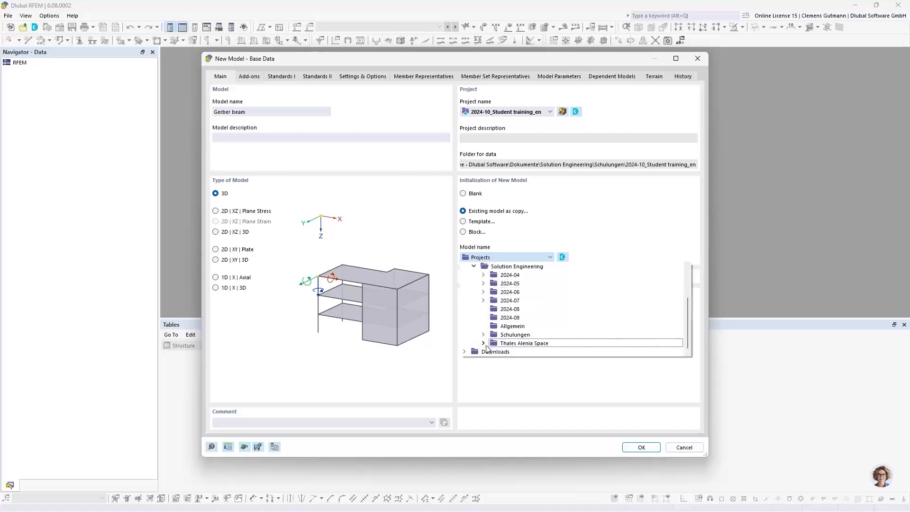
{"action": "left_click", "coordinate": [483, 335]}
{"action": "scroll", "coordinate": [491, 332], "scroll_direction": "down", "scroll_amount": 1}
{"action": "left_click", "coordinate": [494, 327]}
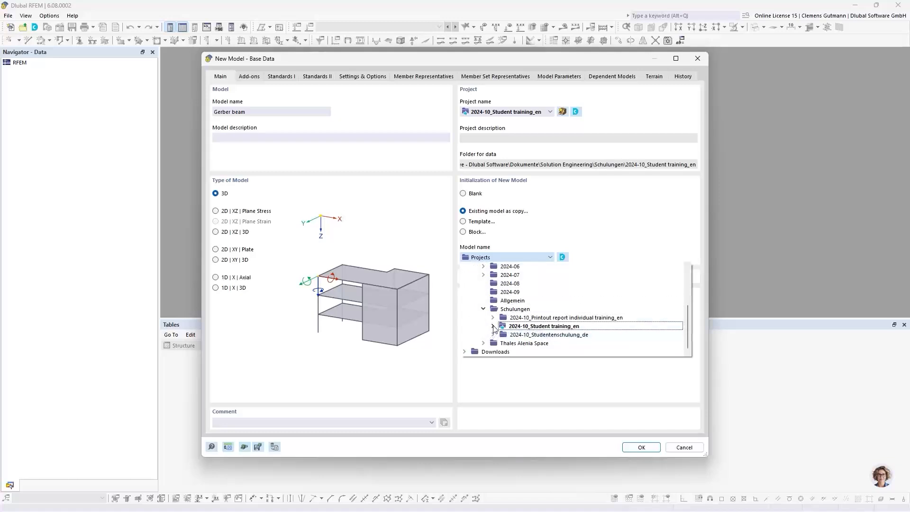
{"action": "left_click", "coordinate": [494, 327]}
{"action": "scroll", "coordinate": [545, 327], "scroll_direction": "down", "scroll_amount": 1}
{"action": "left_click", "coordinate": [571, 327]}
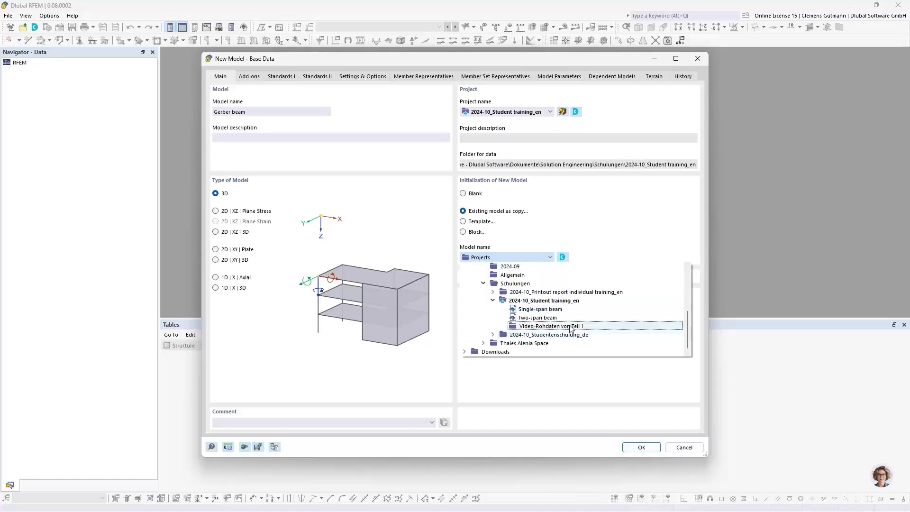
{"action": "left_click", "coordinate": [532, 319]}
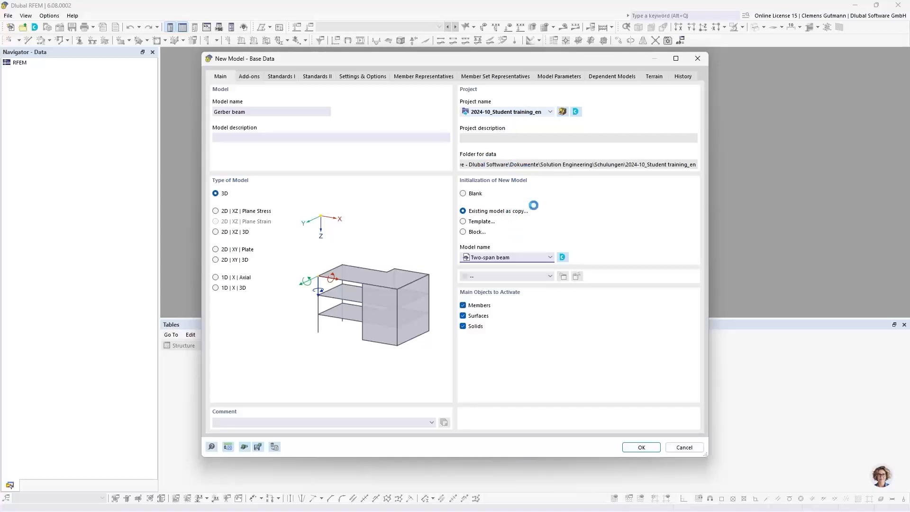
{"action": "left_click", "coordinate": [550, 112]}
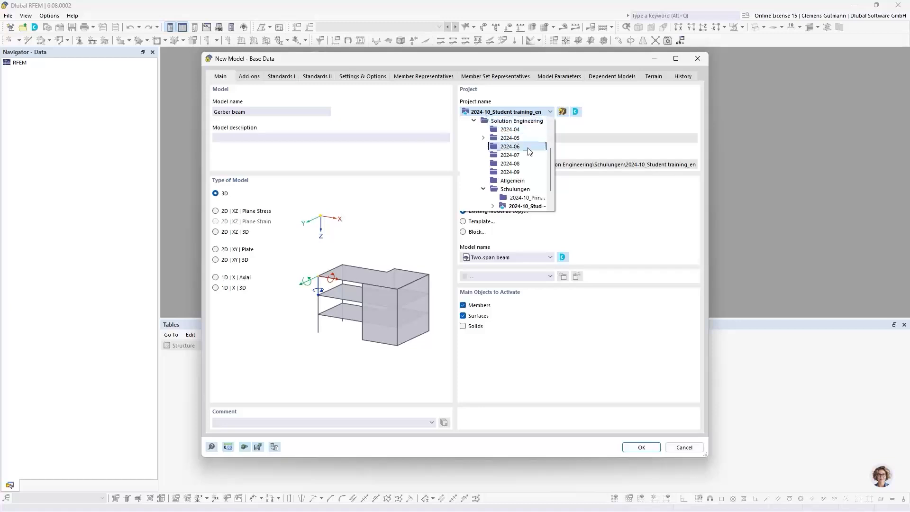
{"action": "left_click", "coordinate": [493, 112]}
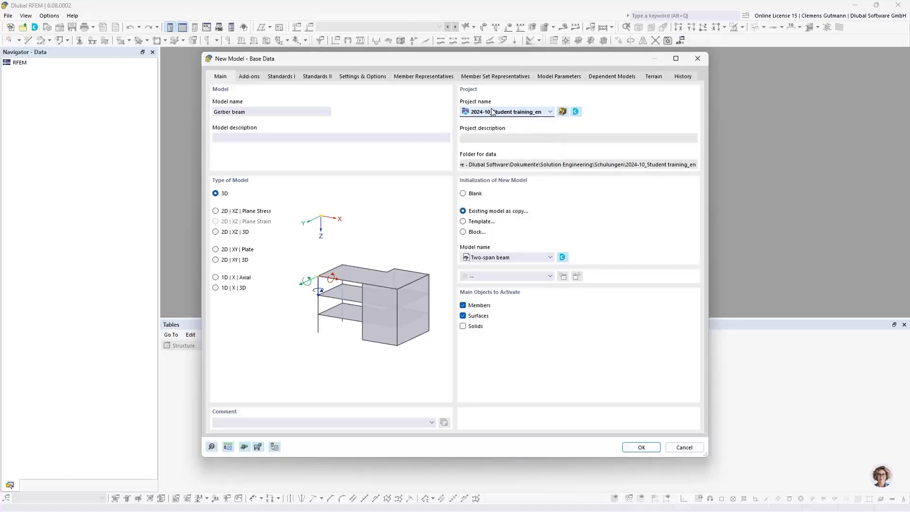
{"action": "left_click", "coordinate": [535, 260]}
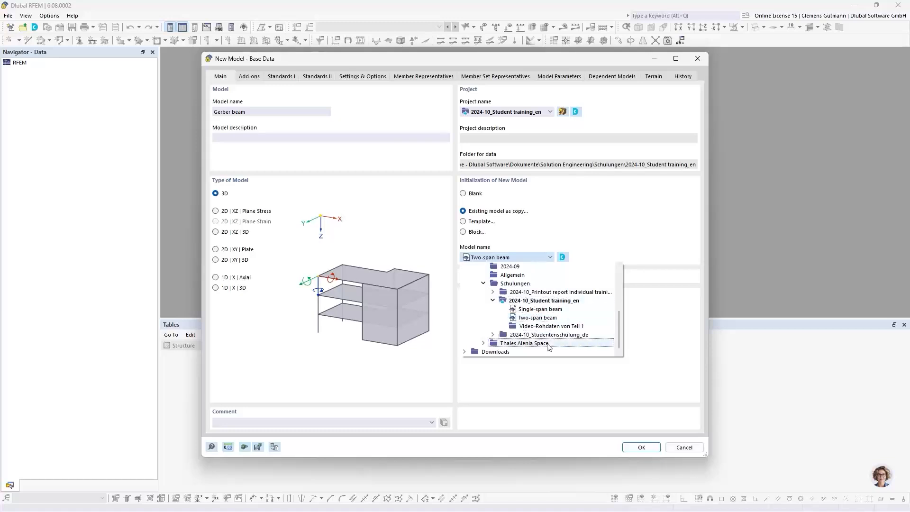
{"action": "left_click", "coordinate": [603, 235]}
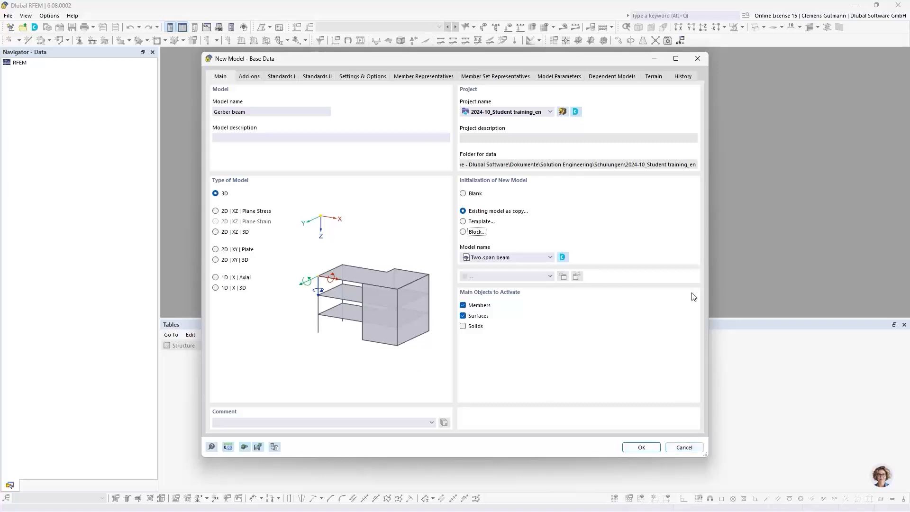
{"action": "left_click", "coordinate": [681, 448]}
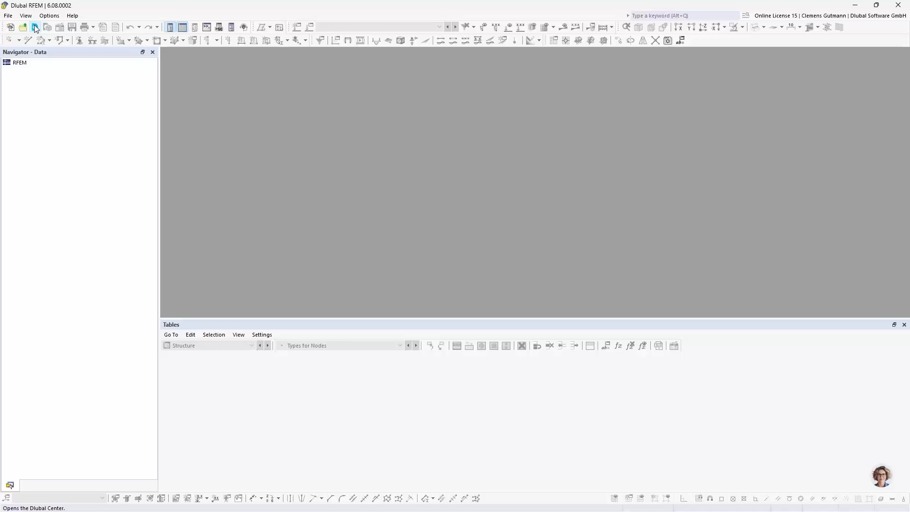
- Open the Dlubal Center and restore it to a smaller window that fits fully on the screen
{"action": "left_click", "coordinate": [36, 28]}
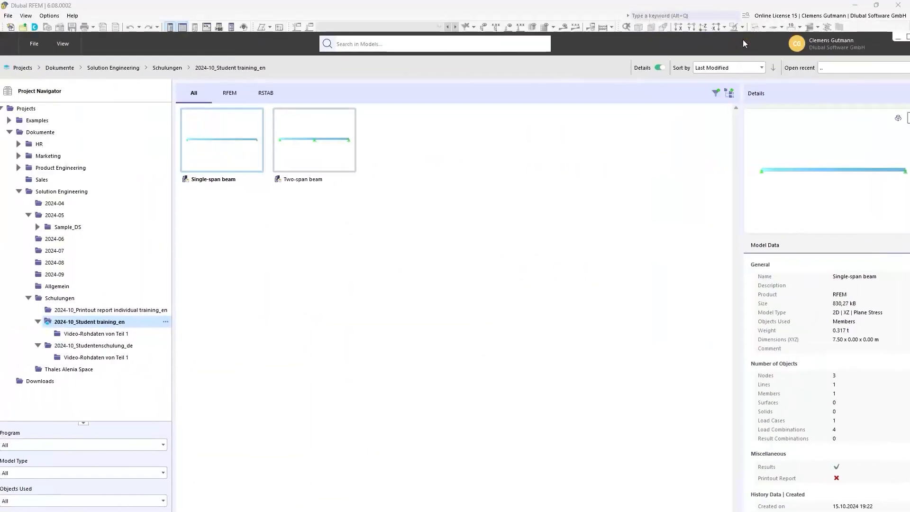
{"action": "double_click", "coordinate": [731, 44]}
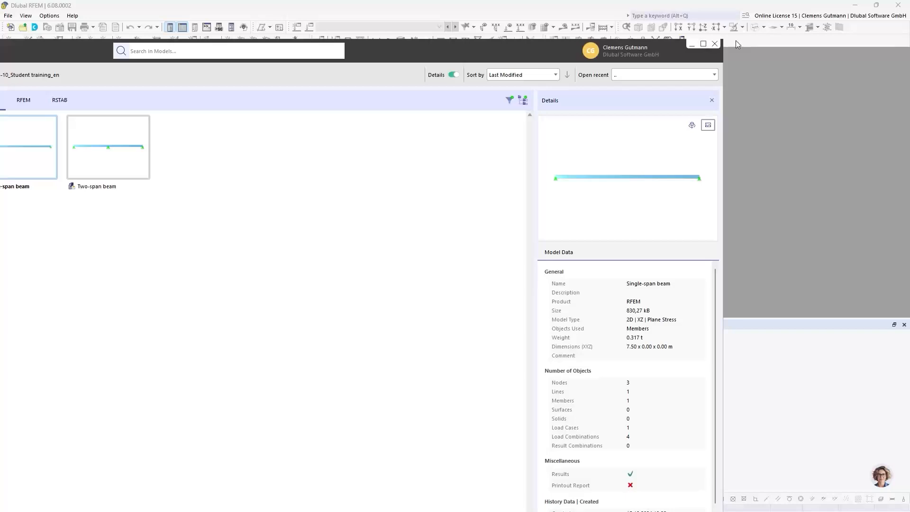
{"action": "left_click_drag", "start_coordinate": [724, 41], "coordinate": [514, 191]}
{"action": "left_click_drag", "start_coordinate": [297, 205], "coordinate": [619, 53]}
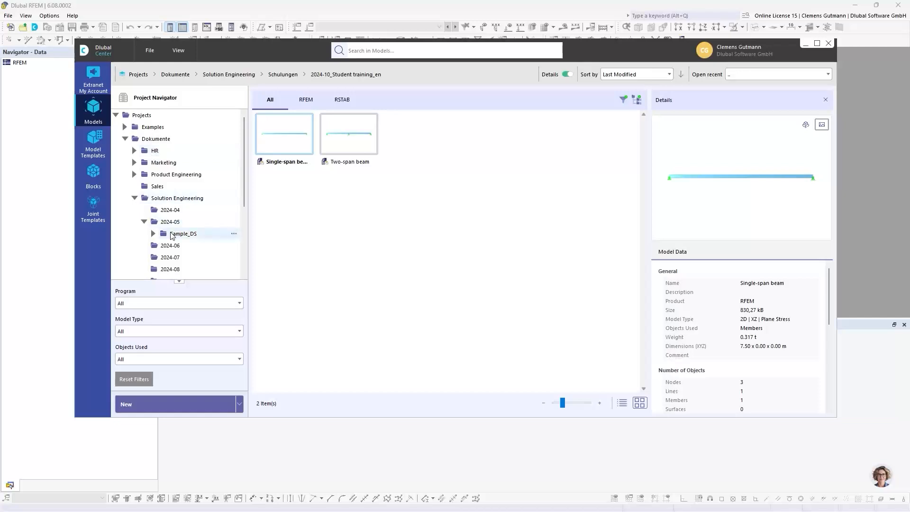
- Widen the project navigator and examine the folder tree around the 2024-10_Student training_en project
{"action": "scroll", "coordinate": [172, 235], "scroll_direction": "down", "scroll_amount": 3}
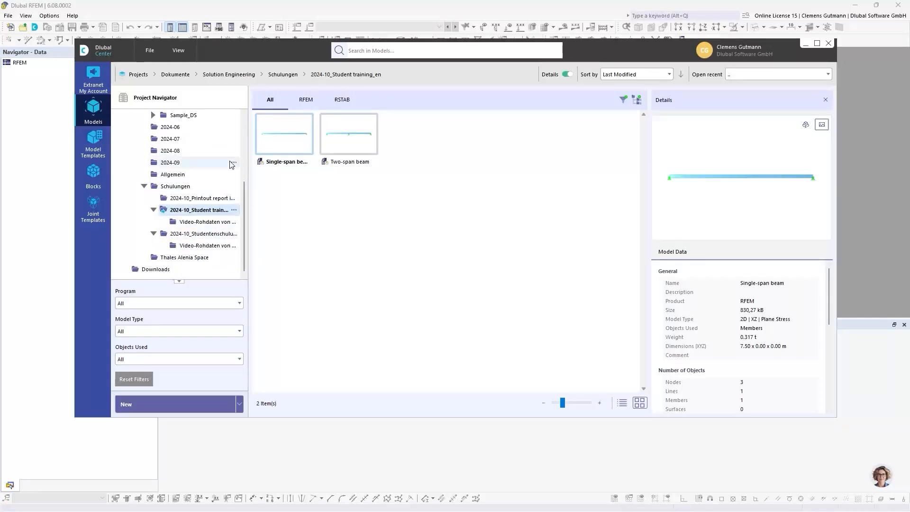
{"action": "scroll", "coordinate": [142, 123], "scroll_direction": "up", "scroll_amount": 3}
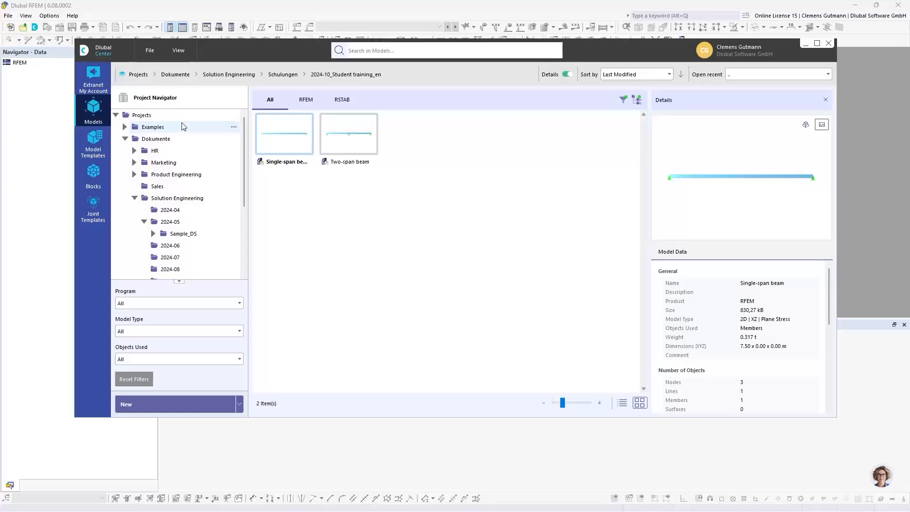
{"action": "scroll", "coordinate": [168, 203], "scroll_direction": "down", "scroll_amount": 3}
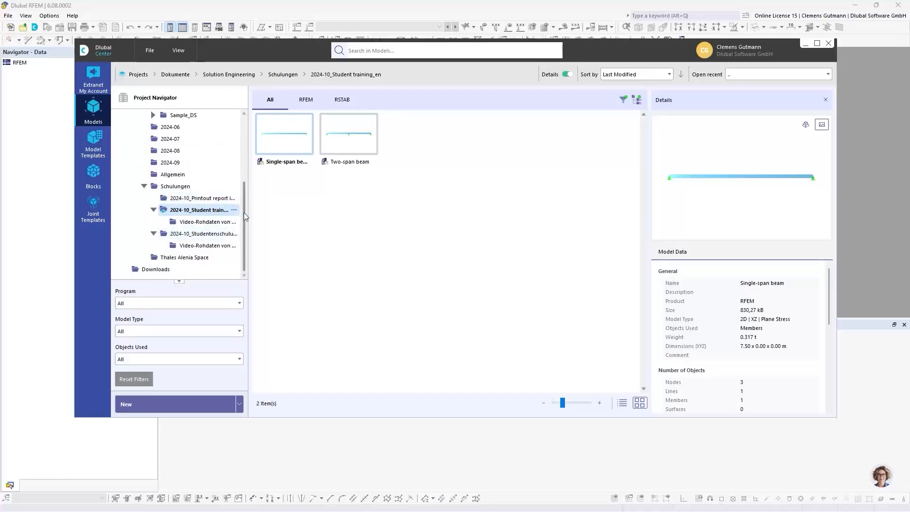
{"action": "left_click_drag", "start_coordinate": [249, 207], "coordinate": [307, 207]}
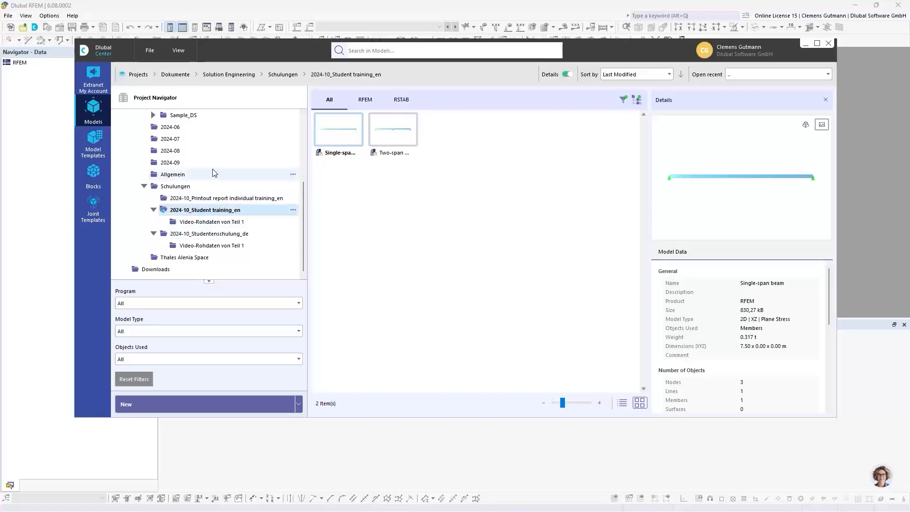
{"action": "scroll", "coordinate": [213, 172], "scroll_direction": "up", "scroll_amount": 5}
{"action": "scroll", "coordinate": [179, 204], "scroll_direction": "down", "scroll_amount": 5}
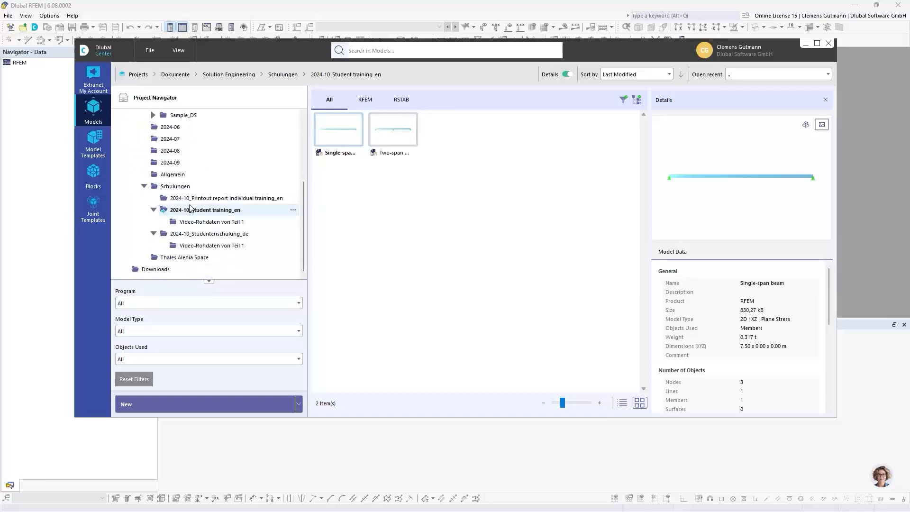
{"action": "scroll", "coordinate": [179, 208], "scroll_direction": "up", "scroll_amount": 5}
{"action": "left_click", "coordinate": [141, 115]}
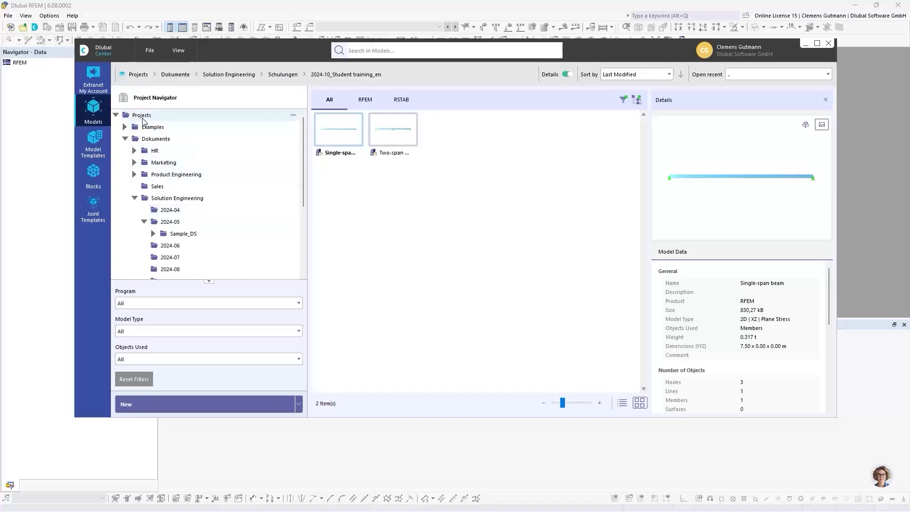
{"action": "right_click", "coordinate": [143, 118]}
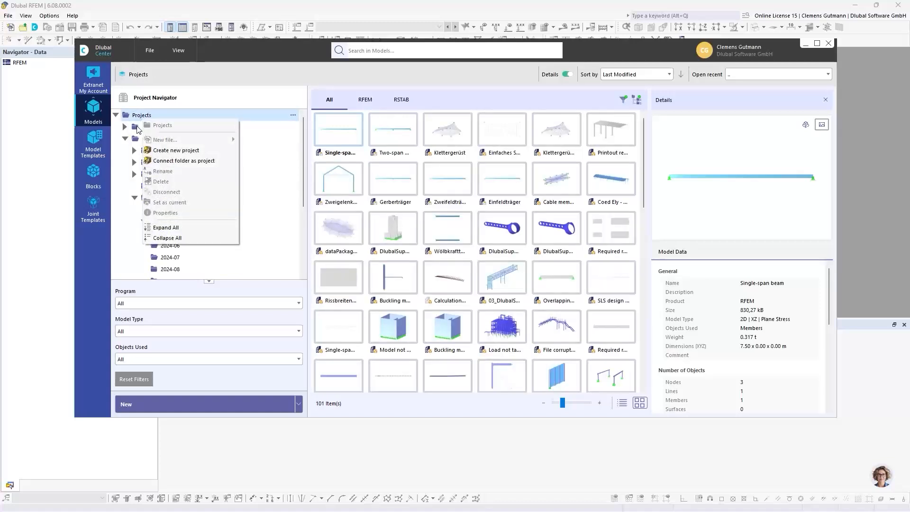
{"action": "left_click", "coordinate": [187, 161]}
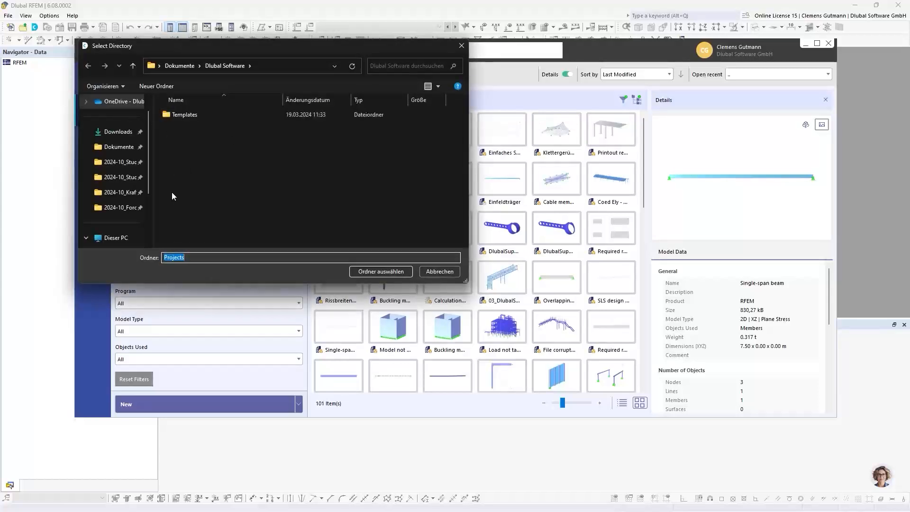
{"action": "scroll", "coordinate": [150, 160], "scroll_direction": "up", "scroll_amount": 2}
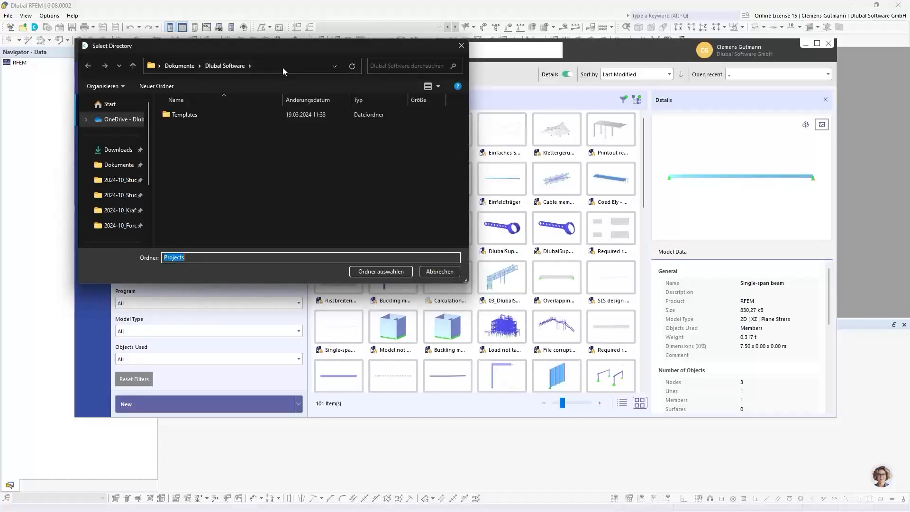
{"action": "left_click_drag", "start_coordinate": [328, 45], "coordinate": [354, 79]}
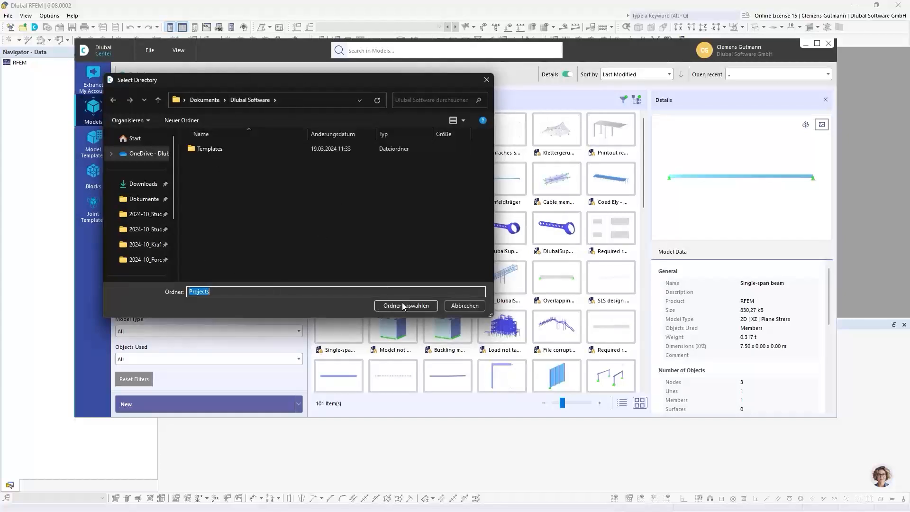
{"action": "left_click", "coordinate": [465, 305]}
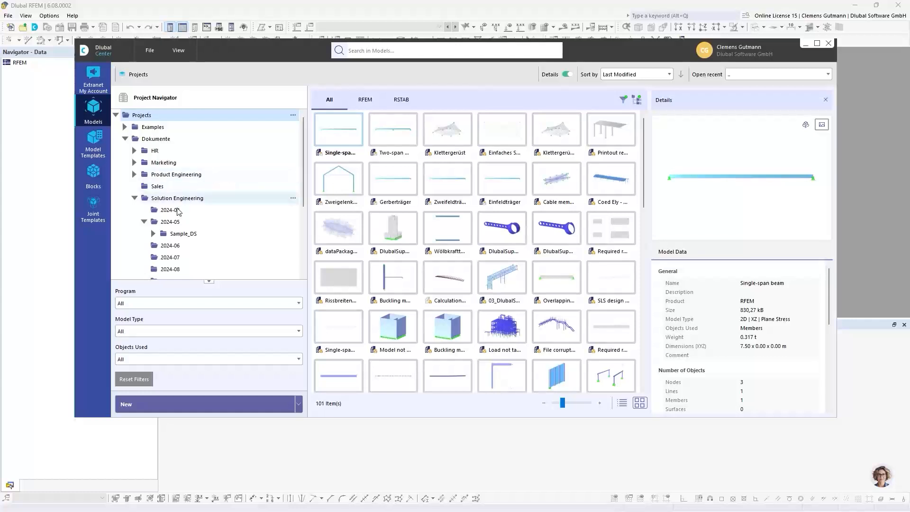
- Look over the connected project folders once more and close the Dlubal Center
{"action": "scroll", "coordinate": [178, 212], "scroll_direction": "down", "scroll_amount": 1}
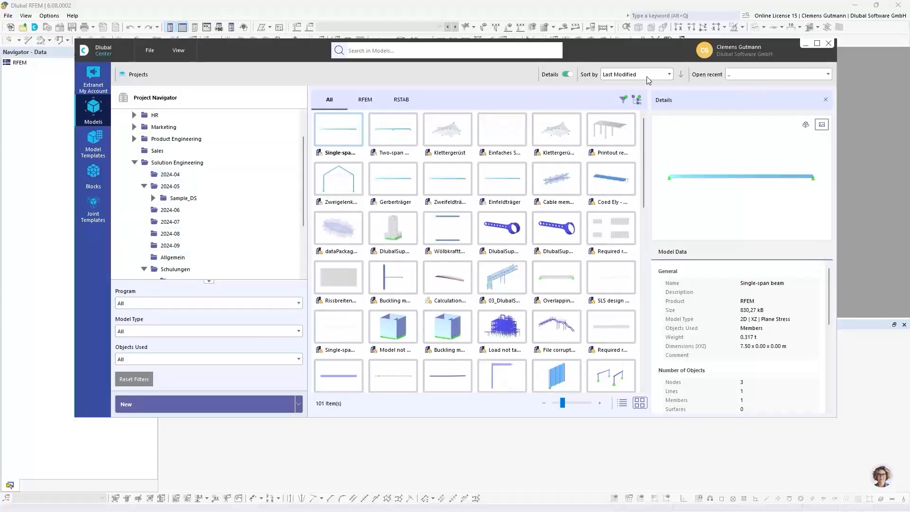
{"action": "scroll", "coordinate": [223, 142], "scroll_direction": "up", "scroll_amount": 1}
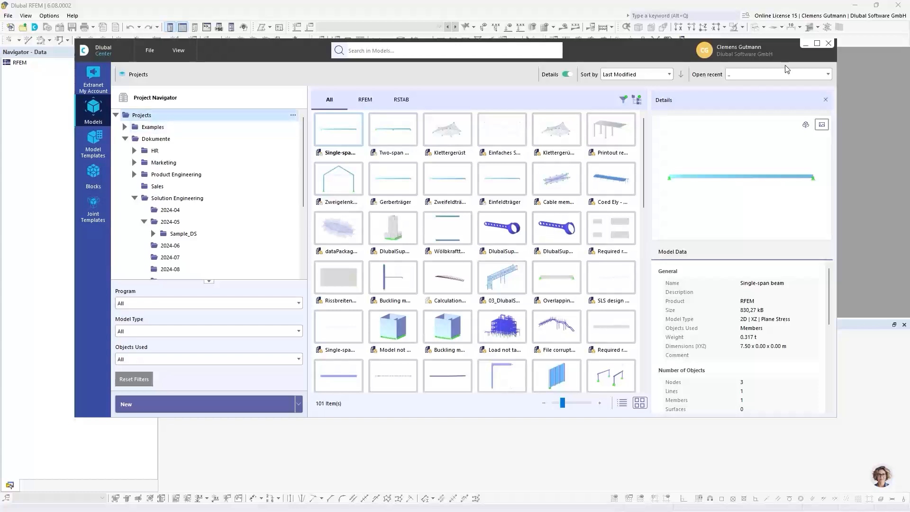
{"action": "left_click", "coordinate": [829, 44]}
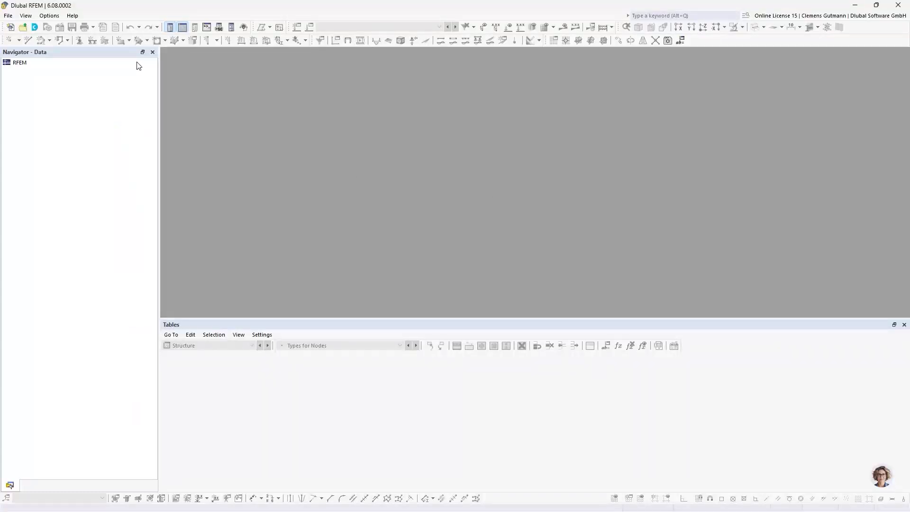
- Start a new model in the 2024-10_Student training_en project and name it Gerber beam
{"action": "left_click", "coordinate": [8, 16]}
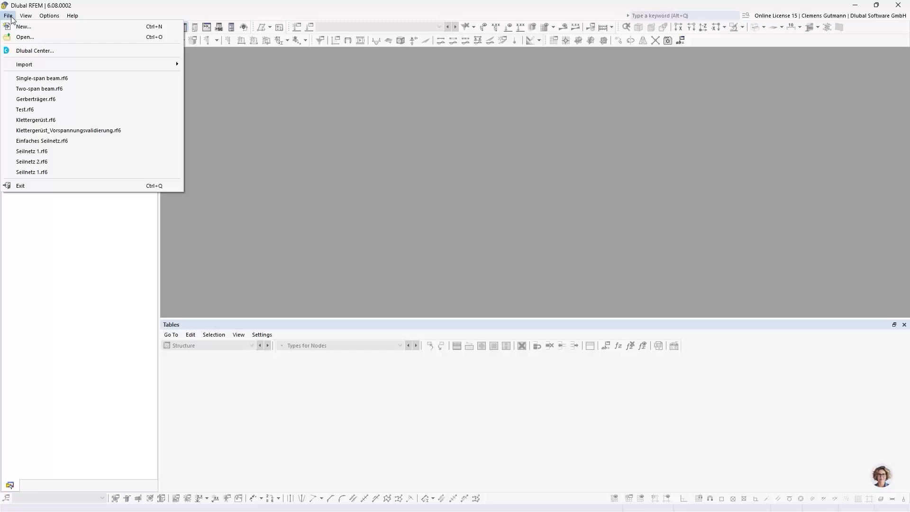
{"action": "left_click", "coordinate": [19, 28]}
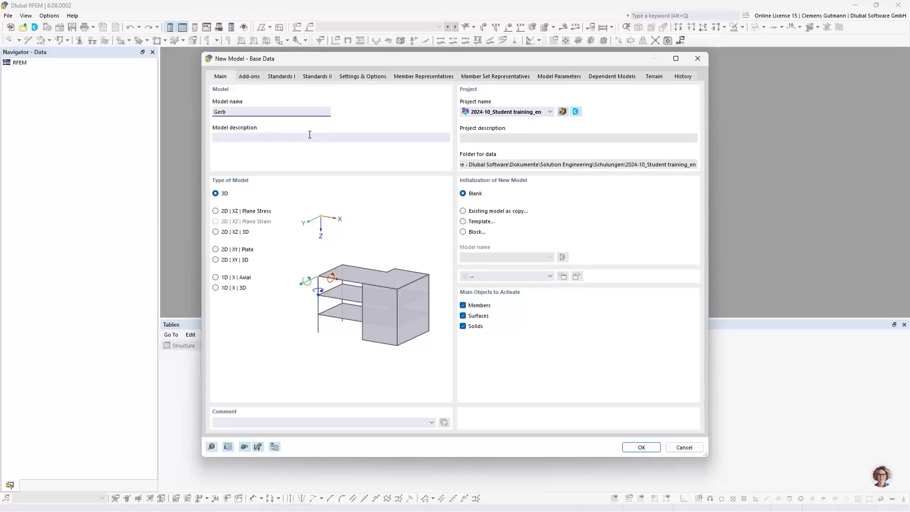
{"action": "type", "text": "beam"}
{"action": "left_click", "coordinate": [309, 135]}
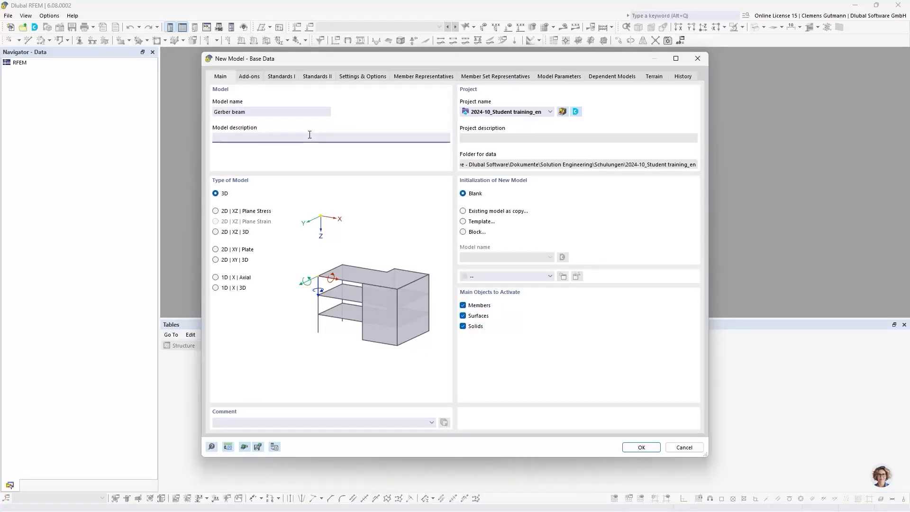
- Create the model as a copy of the existing Two-span beam from 2024-10_Student training_en, with model type 2D | XZ | Plane Stress
{"action": "left_click", "coordinate": [486, 214]}
{"action": "left_click", "coordinate": [532, 257]}
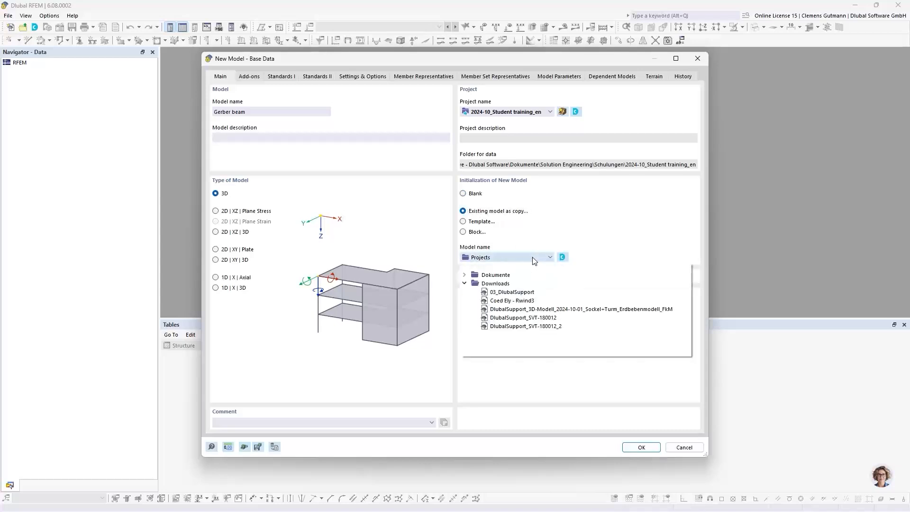
{"action": "left_click", "coordinate": [464, 275]}
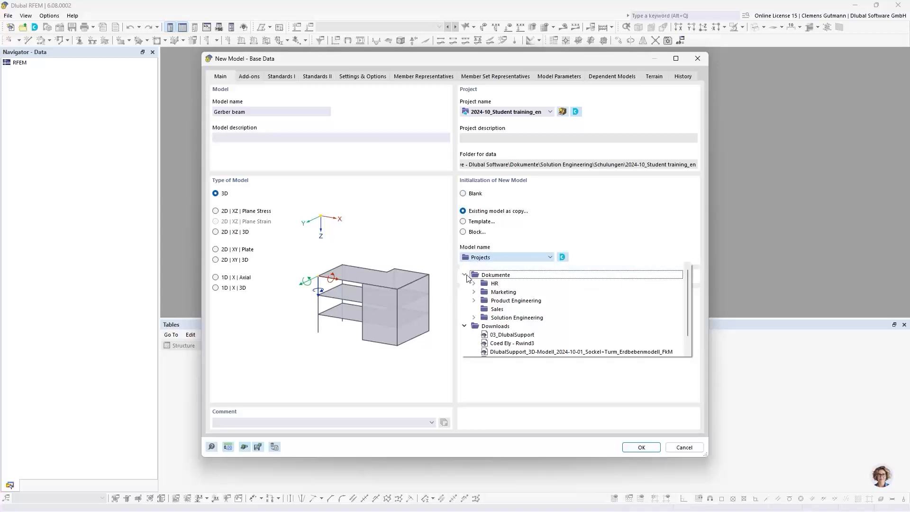
{"action": "left_click", "coordinate": [474, 317]}
{"action": "scroll", "coordinate": [483, 326], "scroll_direction": "down", "scroll_amount": 2}
{"action": "left_click", "coordinate": [483, 326]}
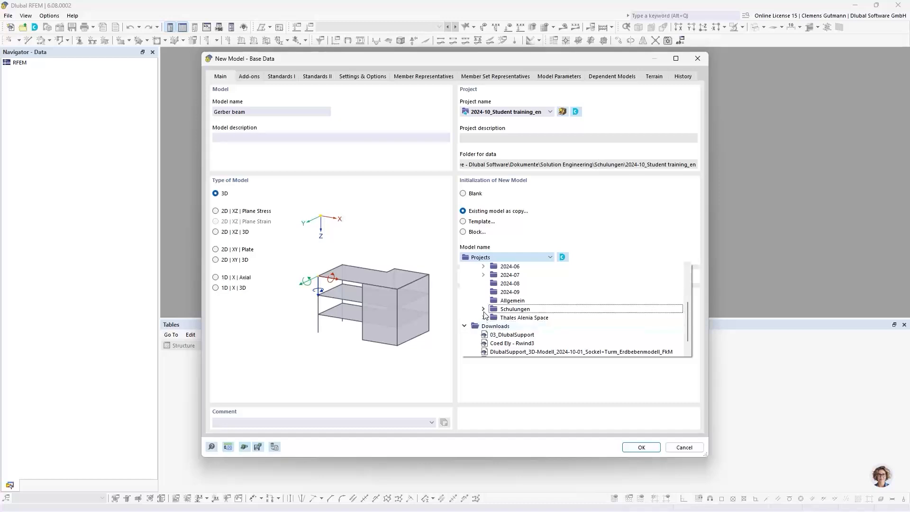
{"action": "left_click", "coordinate": [493, 326]}
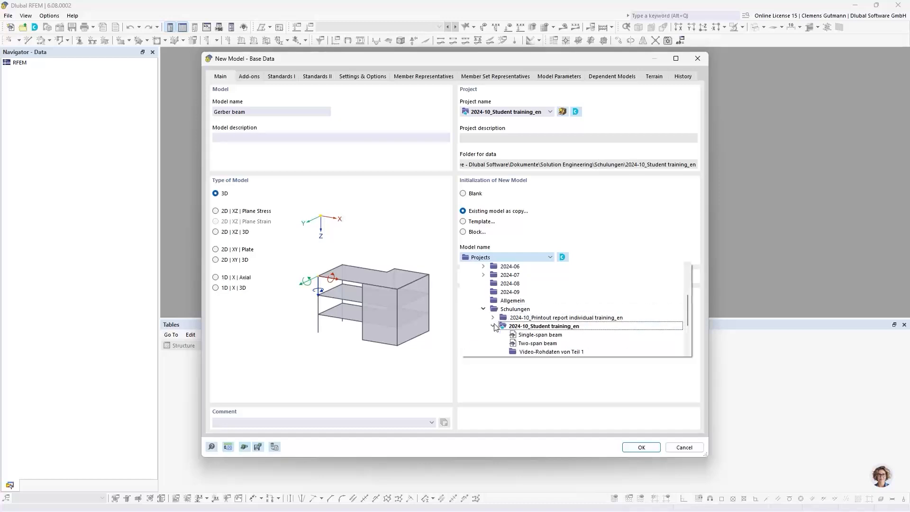
{"action": "left_click", "coordinate": [537, 343]}
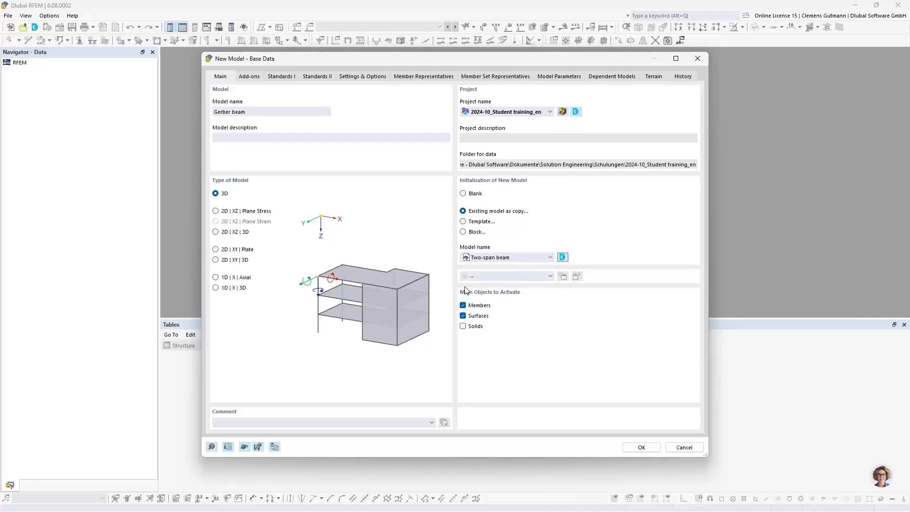
{"action": "left_click", "coordinate": [215, 211]}
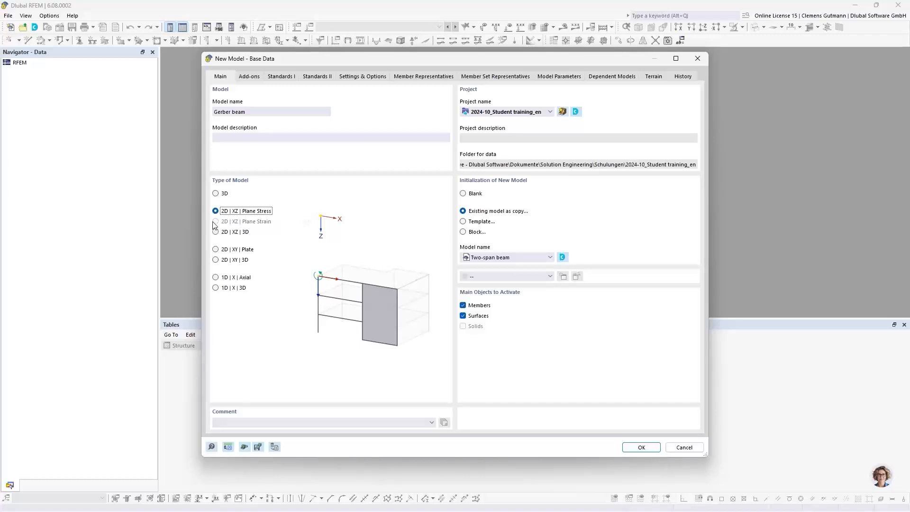
{"action": "left_click", "coordinate": [641, 448]}
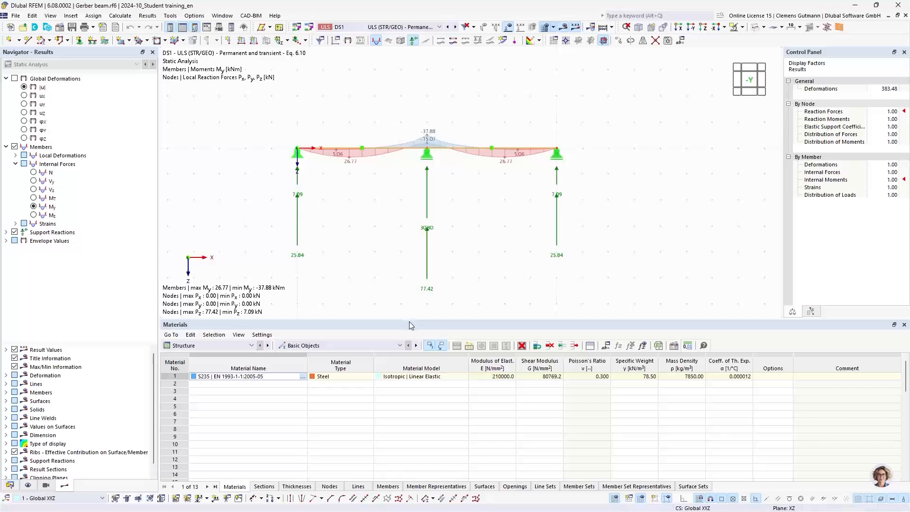
- Shrink the Materials table area and switch the navigator to the model data tree
{"action": "left_click_drag", "start_coordinate": [410, 318], "coordinate": [410, 390]}
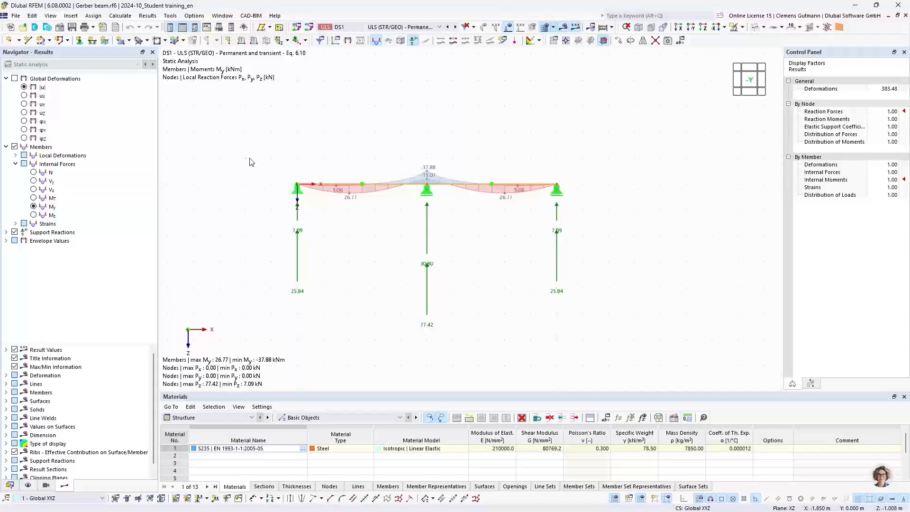
{"action": "left_click", "coordinate": [10, 486]}
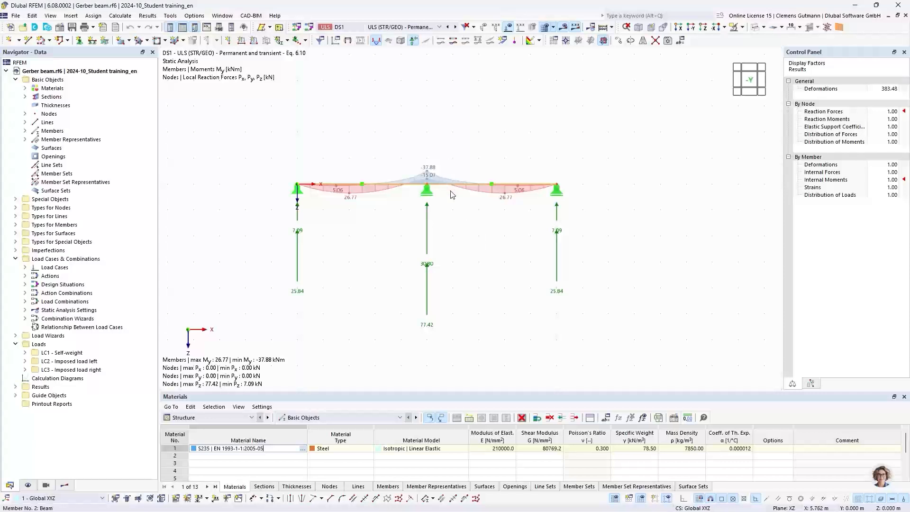
- Turn off the results display so that only the beam and its supports are shown
{"action": "scroll", "coordinate": [452, 185], "scroll_direction": "up", "scroll_amount": 2}
{"action": "left_click", "coordinate": [563, 27]}
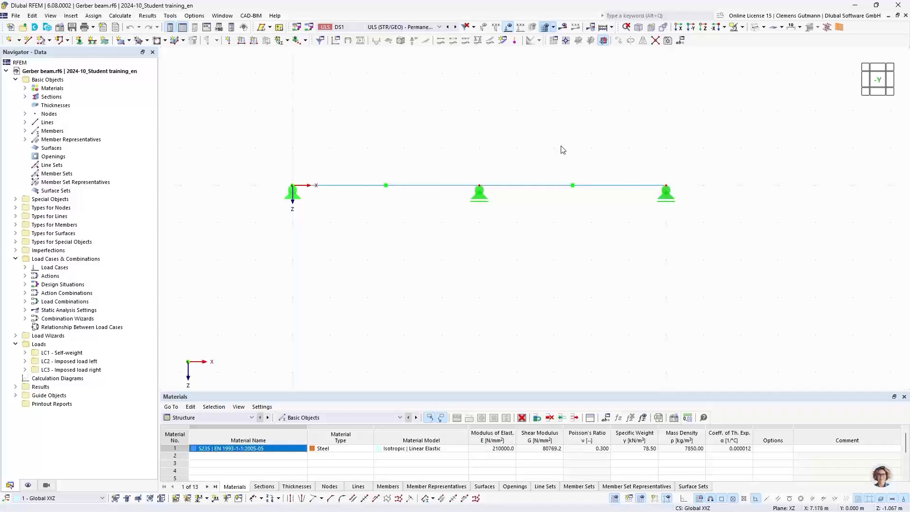
{"action": "middle_click_drag", "start_coordinate": [562, 149], "coordinate": [549, 167]}
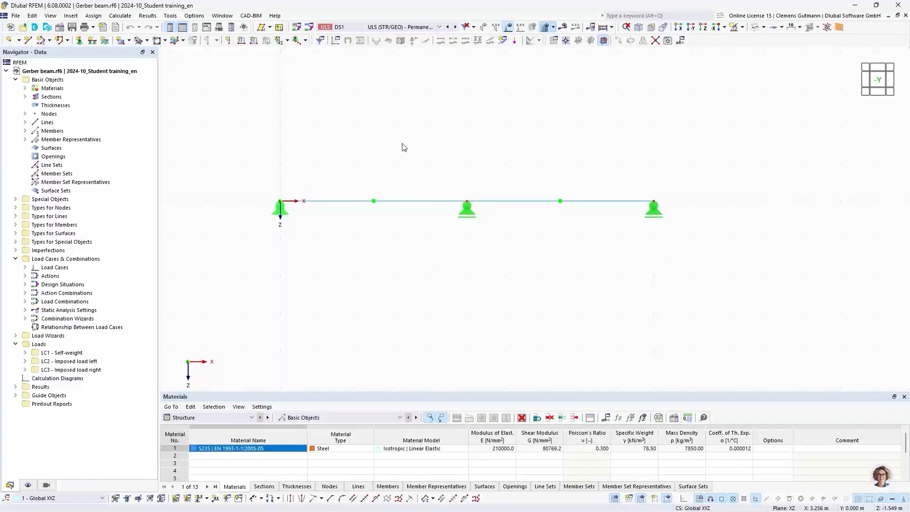
- Add a global parameter named FieldLength in the unit group Lengths with a value of 5 m
{"action": "left_click", "coordinate": [32, 16]}
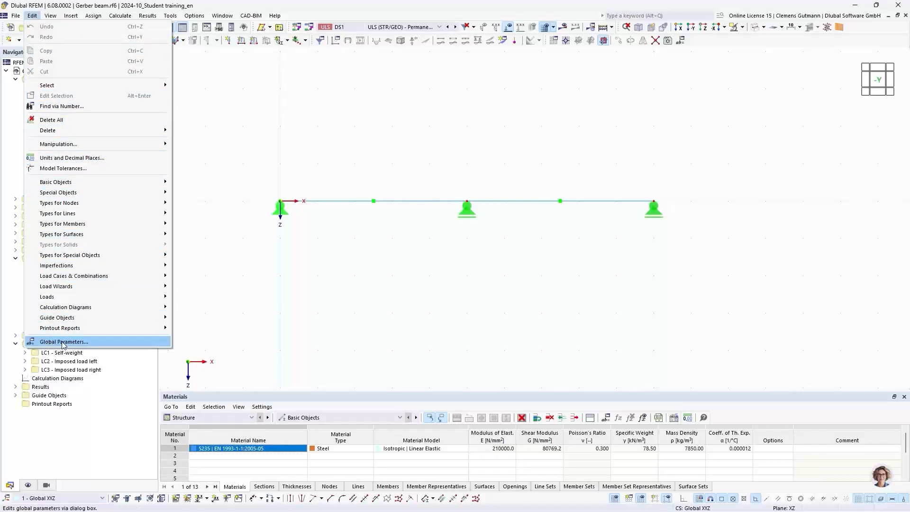
{"action": "left_click", "coordinate": [104, 344]}
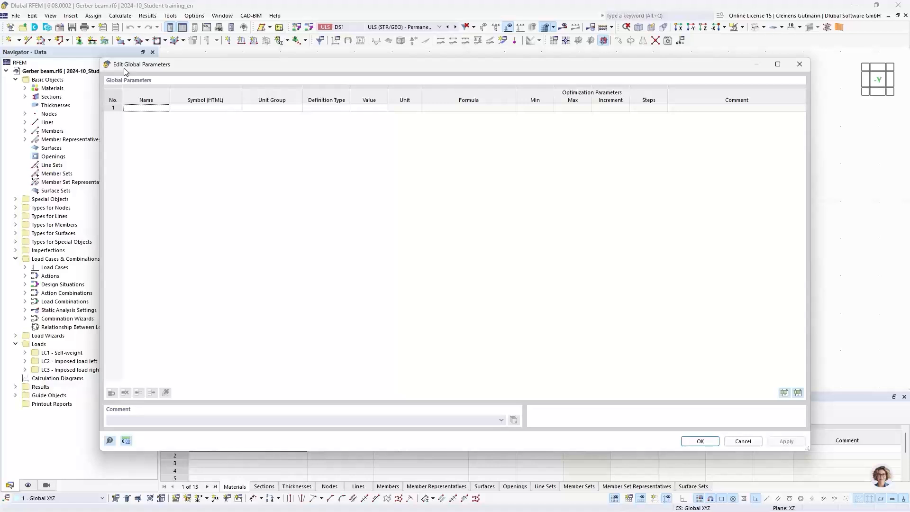
{"action": "left_click", "coordinate": [136, 109]}
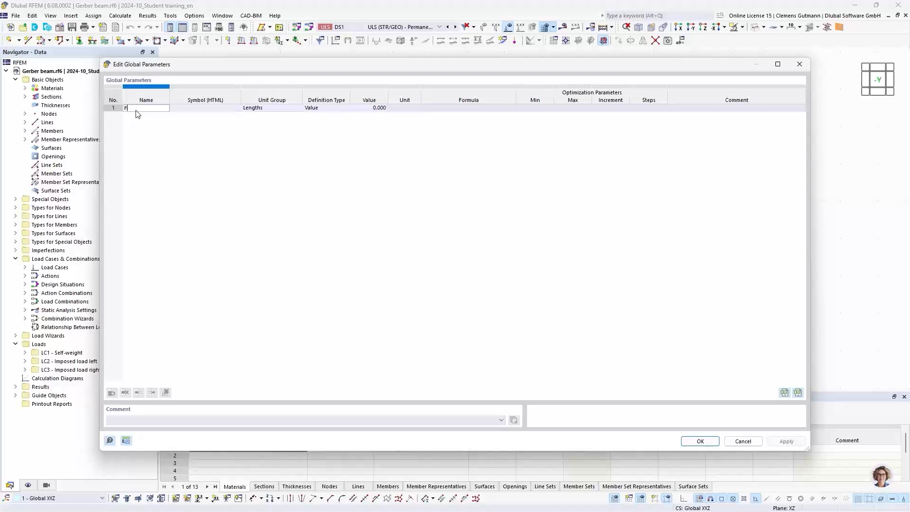
{"action": "type", "text": "dLength"}
{"action": "key", "text": "BackSpace"}
{"action": "key", "text": "BackSpace"}
{"action": "key", "text": "BackSpace"}
{"action": "key", "text": "BackSpace"}
{"action": "key", "text": "BackSpace"}
{"action": "type", "text": "ength"}
{"action": "key", "text": "Tab"}
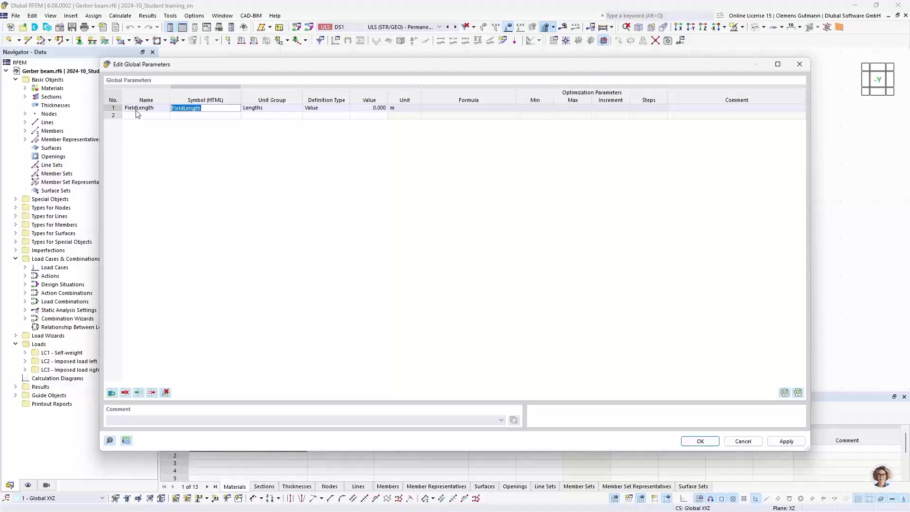
{"action": "key", "text": "Tab"}
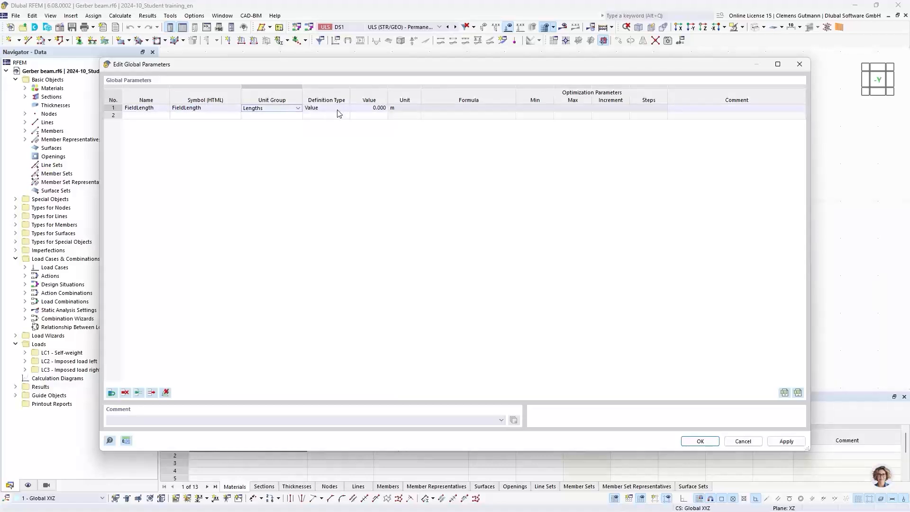
{"action": "left_click", "coordinate": [384, 108]}
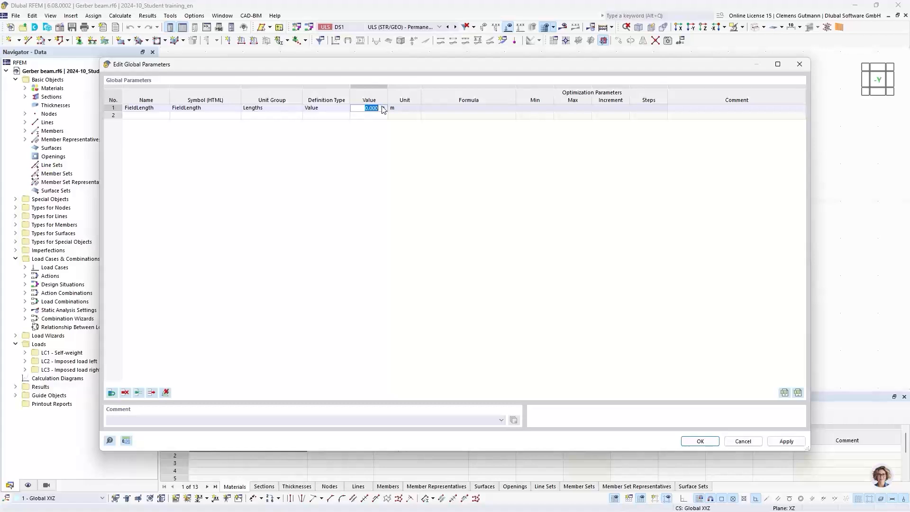
{"action": "type", "text": "5"}
{"action": "key", "text": "Tab"}
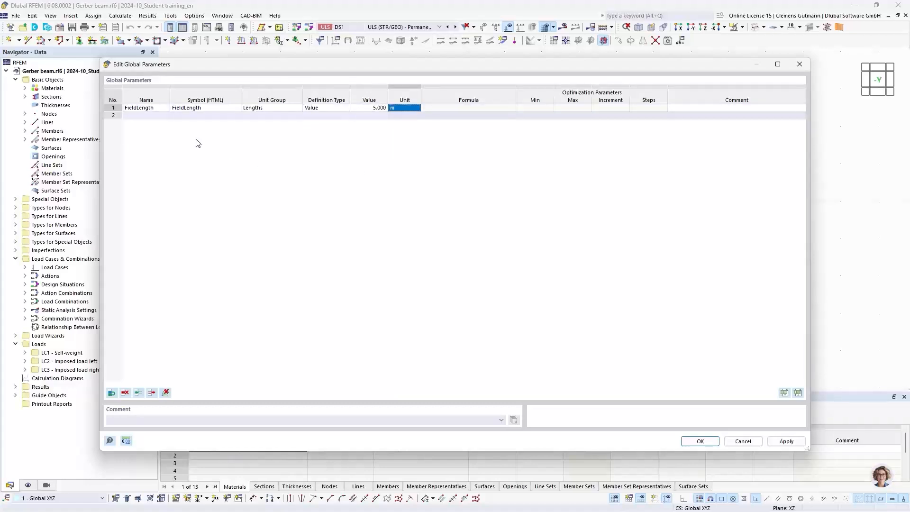
- Add a second global parameter named GerberFactor and assign it the unit group Float
{"action": "left_click", "coordinate": [154, 115]}
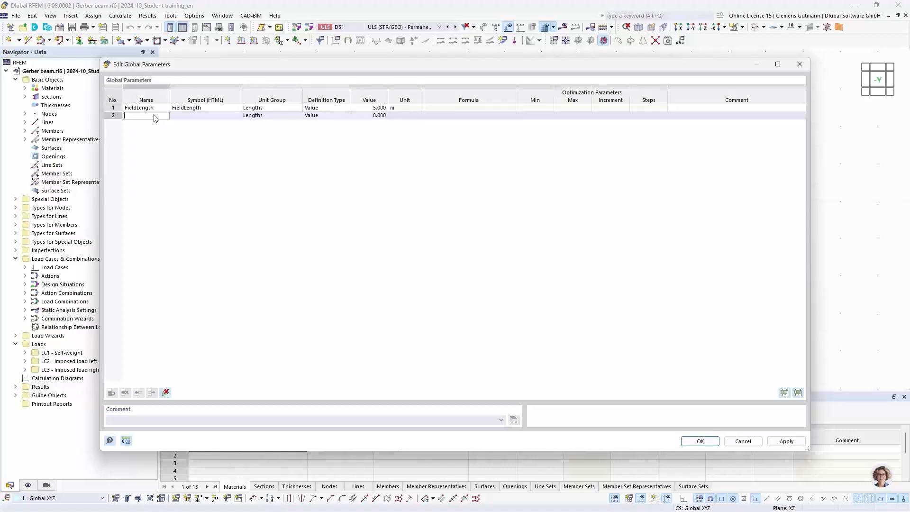
{"action": "type", "text": "Gerberfac"}
{"action": "key", "text": "BackSpace"}
{"action": "key", "text": "BackSpace"}
{"action": "type", "text": "Fact"}
{"action": "key", "text": "Tab"}
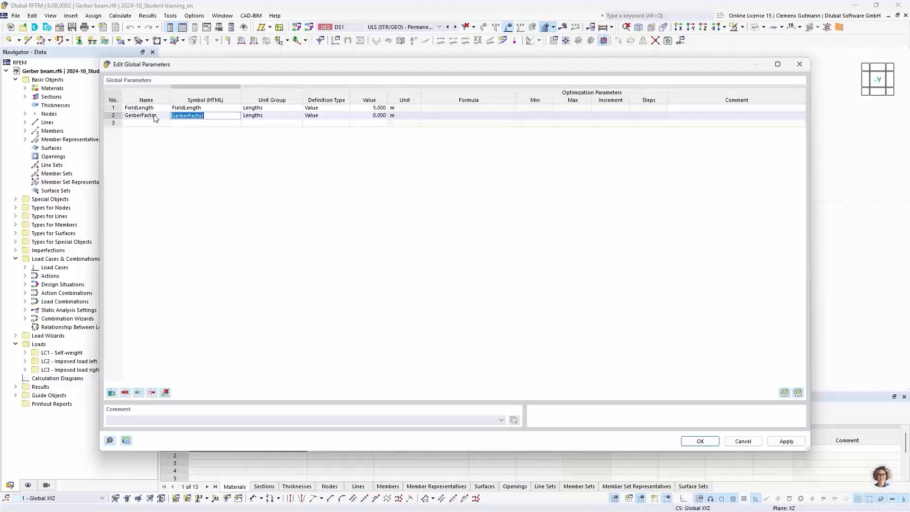
{"action": "left_click", "coordinate": [260, 120]}
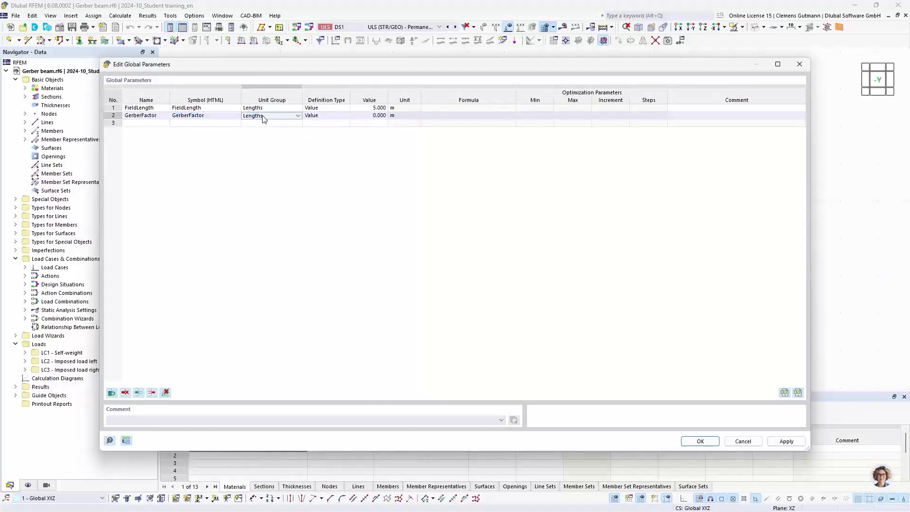
{"action": "left_click", "coordinate": [264, 118]}
{"action": "scroll", "coordinate": [283, 232], "scroll_direction": "down", "scroll_amount": 4}
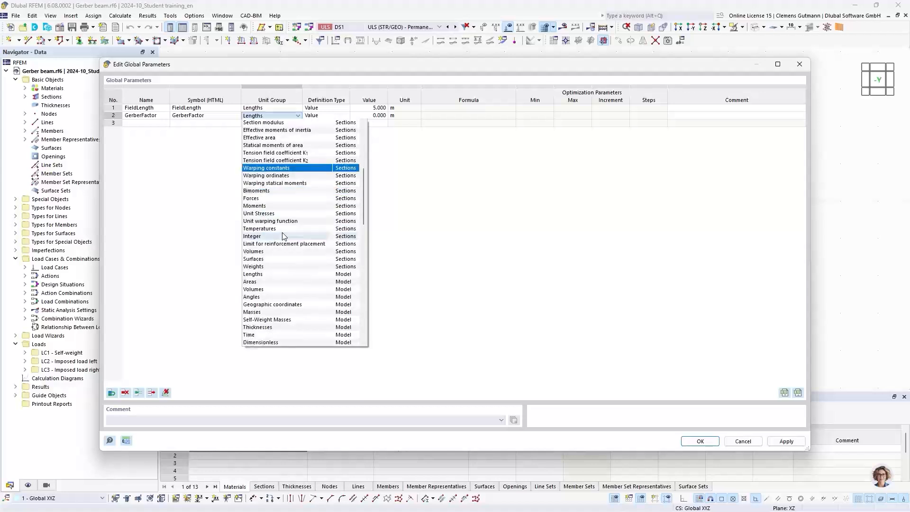
{"action": "scroll", "coordinate": [282, 270], "scroll_direction": "down", "scroll_amount": 3}
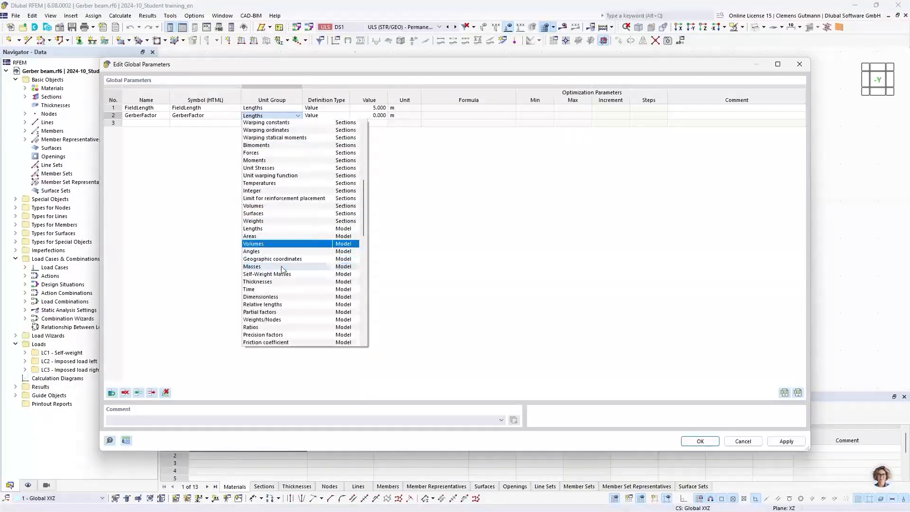
{"action": "scroll", "coordinate": [266, 277], "scroll_direction": "down", "scroll_amount": 3}
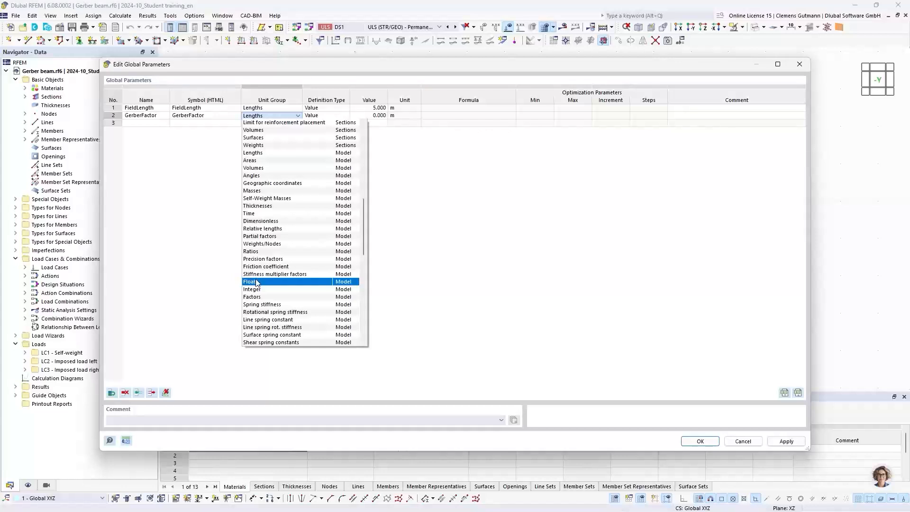
{"action": "left_click", "coordinate": [257, 282]}
- Set the value of the GerberFactor parameter to 0.1716
{"action": "left_click", "coordinate": [371, 115]}
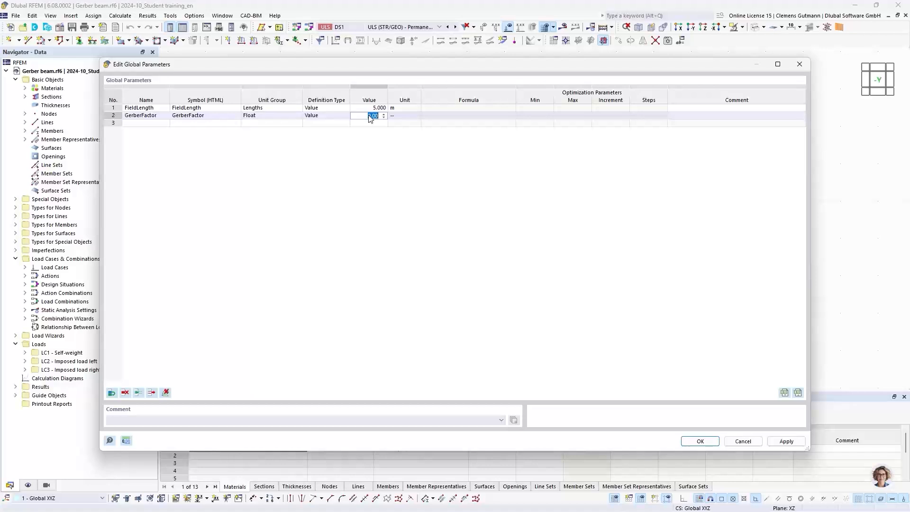
{"action": "type", "text": "0"}
{"action": "type", "text": ".17"}
{"action": "type", "text": "171"}
{"action": "type", "text": "6"}
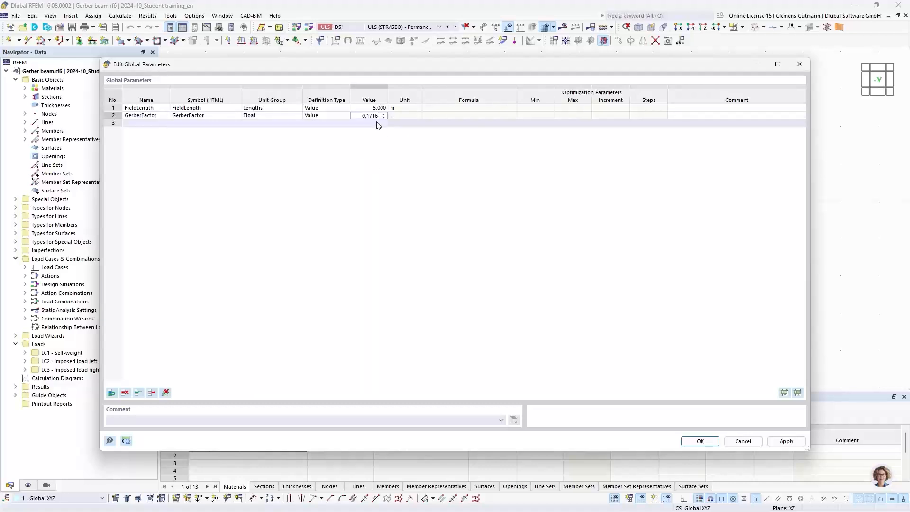
{"action": "left_click", "coordinate": [378, 123]}
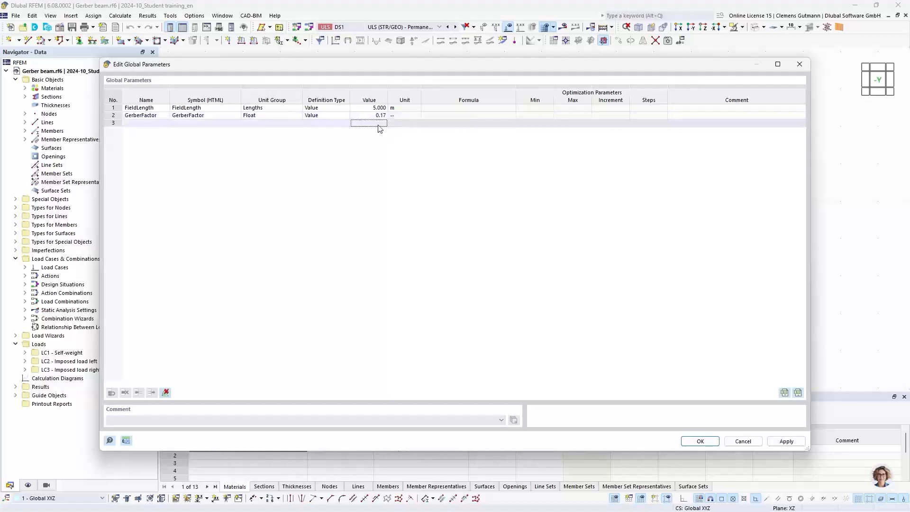
- Set the model's Float values to 4 decimal places and accept the global parameters
{"action": "left_click", "coordinate": [127, 440]}
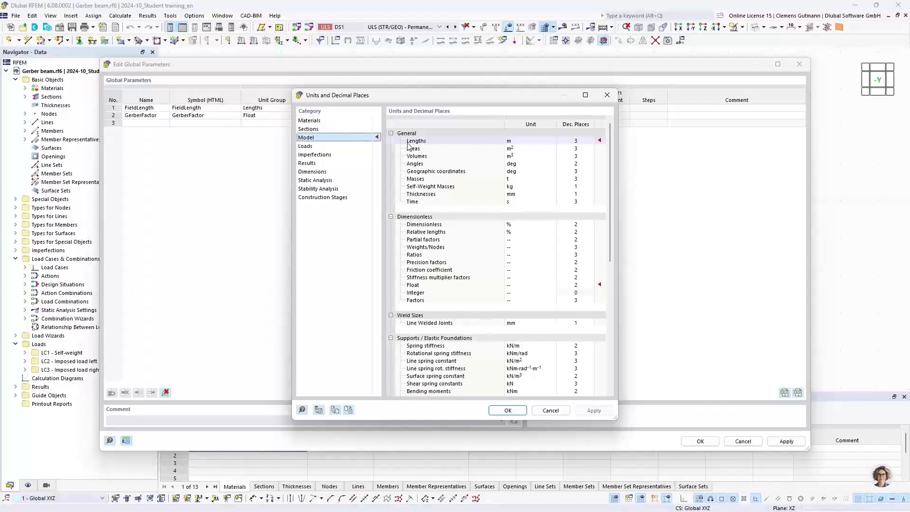
{"action": "left_click_drag", "start_coordinate": [437, 101], "coordinate": [424, 133]}
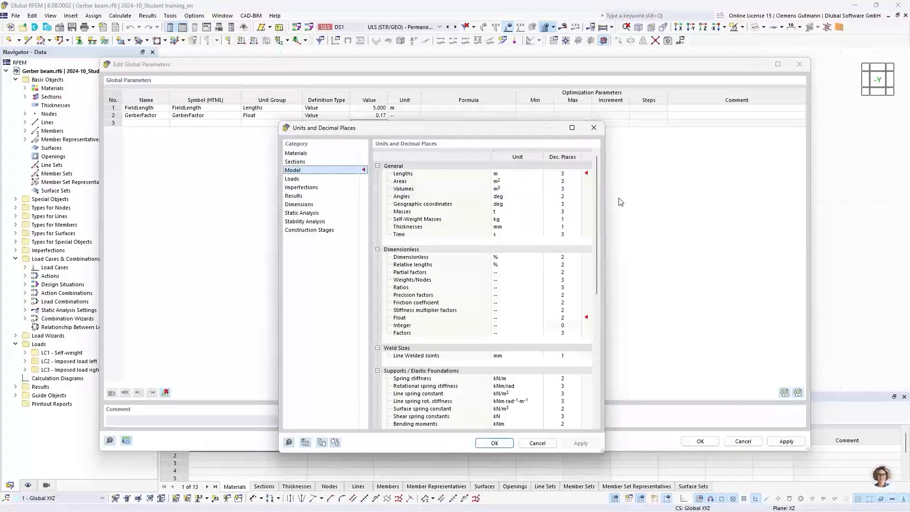
{"action": "left_click", "coordinate": [564, 318]}
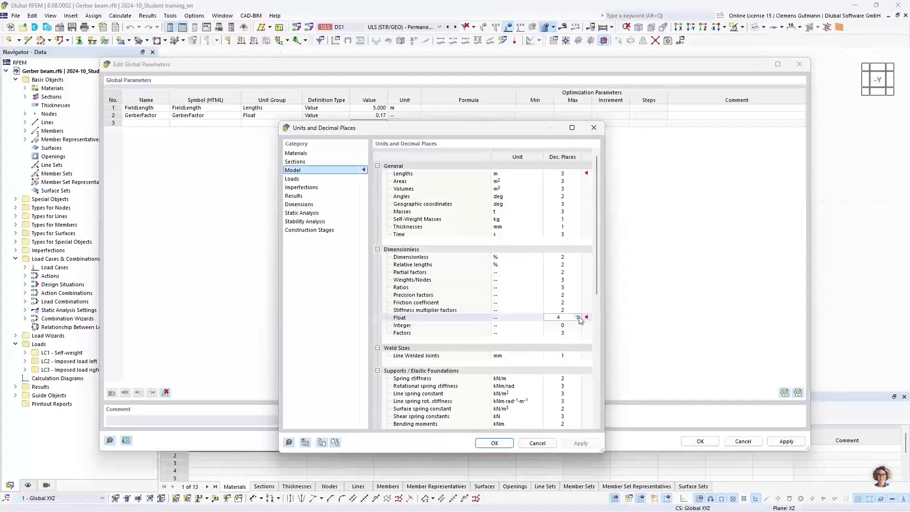
{"action": "left_click", "coordinate": [503, 443]}
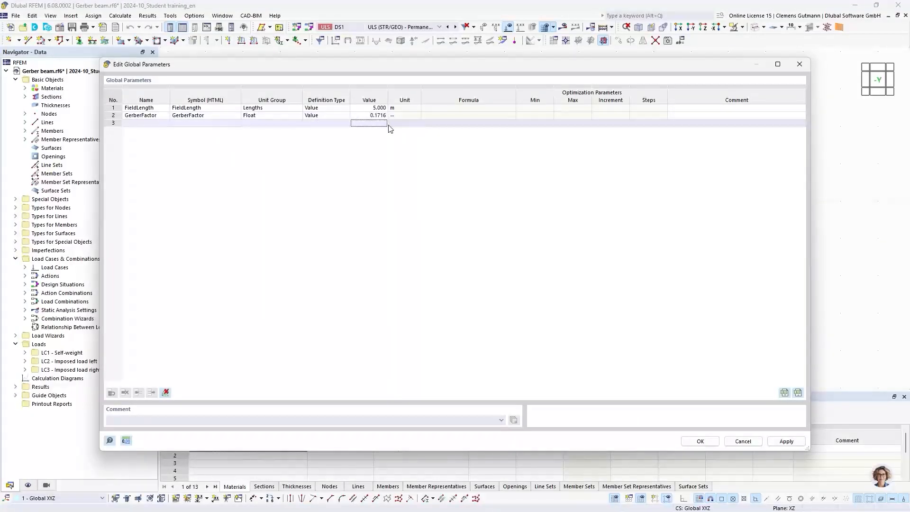
{"action": "left_click", "coordinate": [701, 441]}
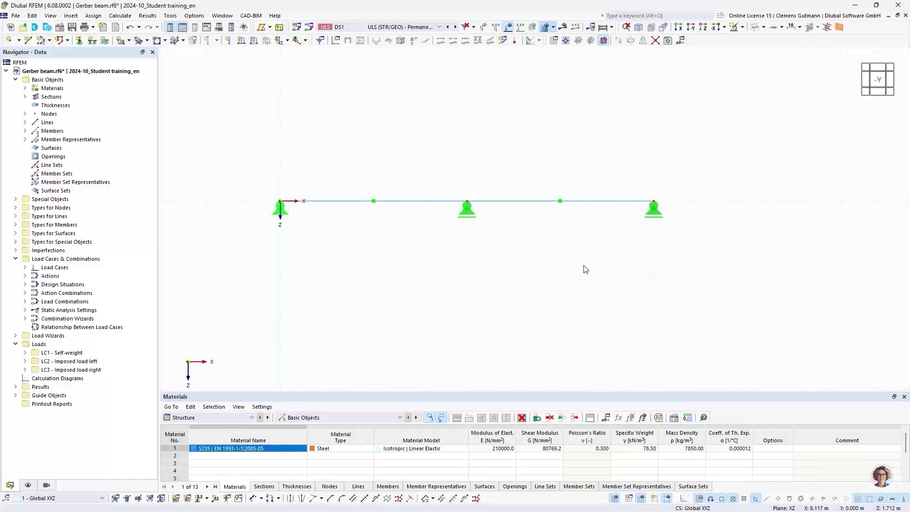
- Find the Edit Global Parameters command with the keyword "global", review the parameter list and close it without changes
{"action": "left_click", "coordinate": [32, 16]}
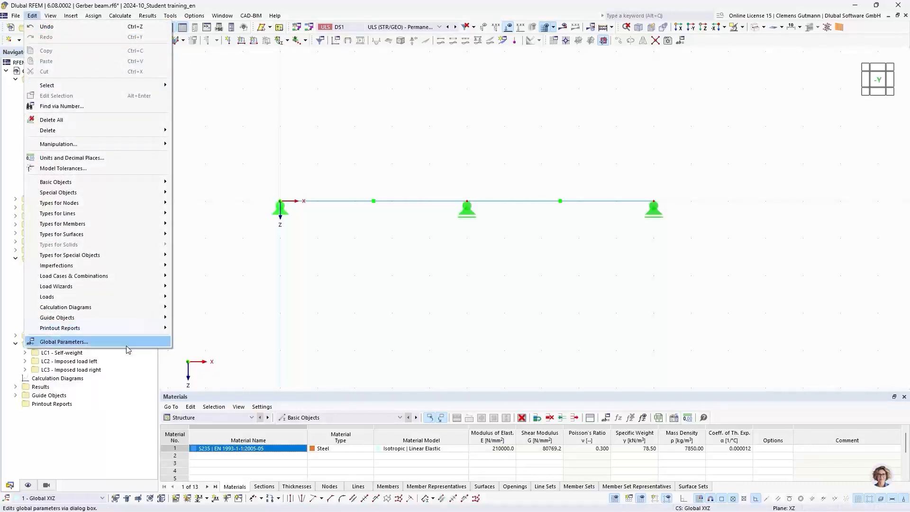
{"action": "left_click", "coordinate": [31, 17]}
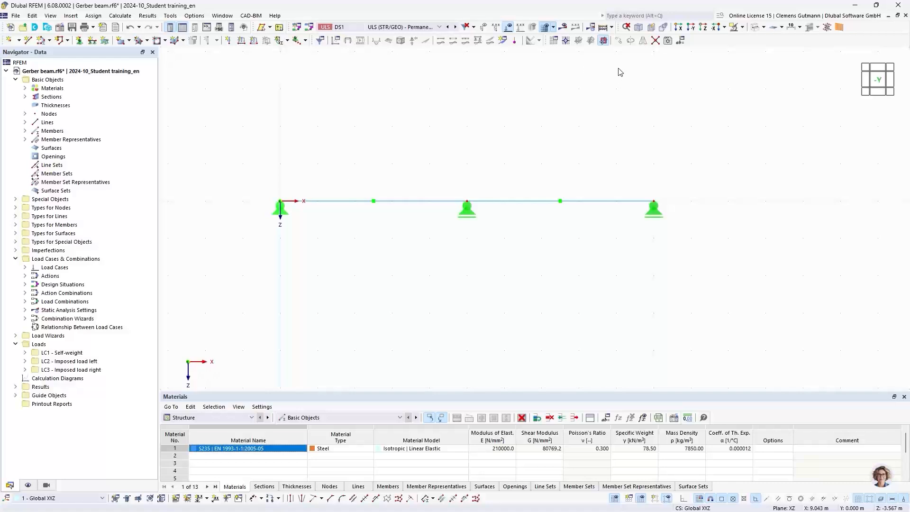
{"action": "left_click", "coordinate": [621, 15]}
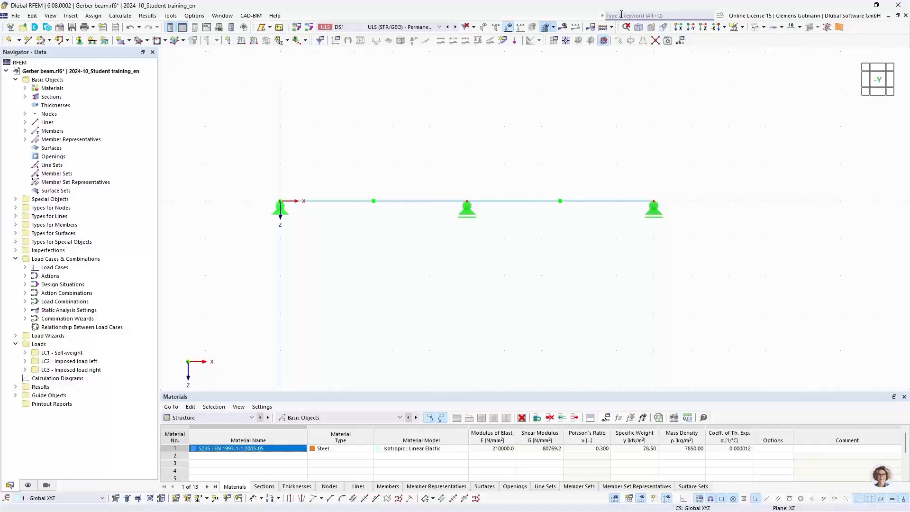
{"action": "type", "text": "global"}
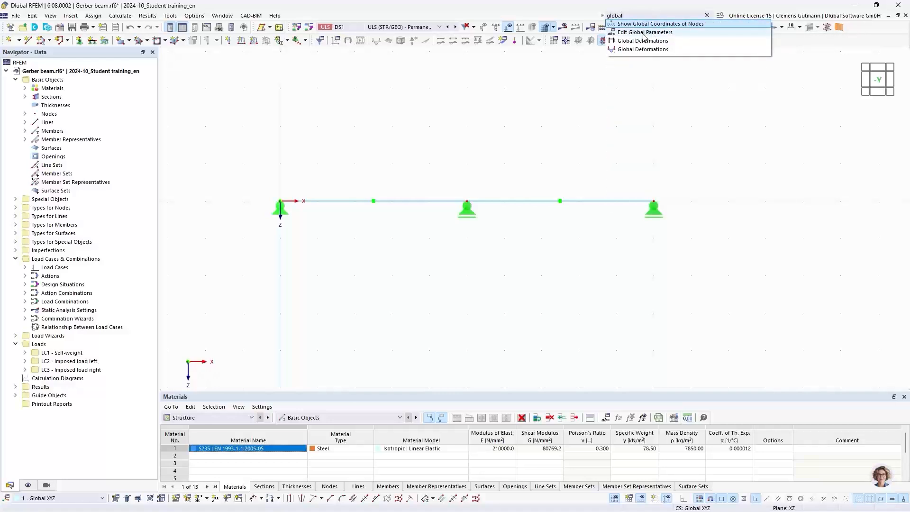
{"action": "left_click", "coordinate": [636, 33]}
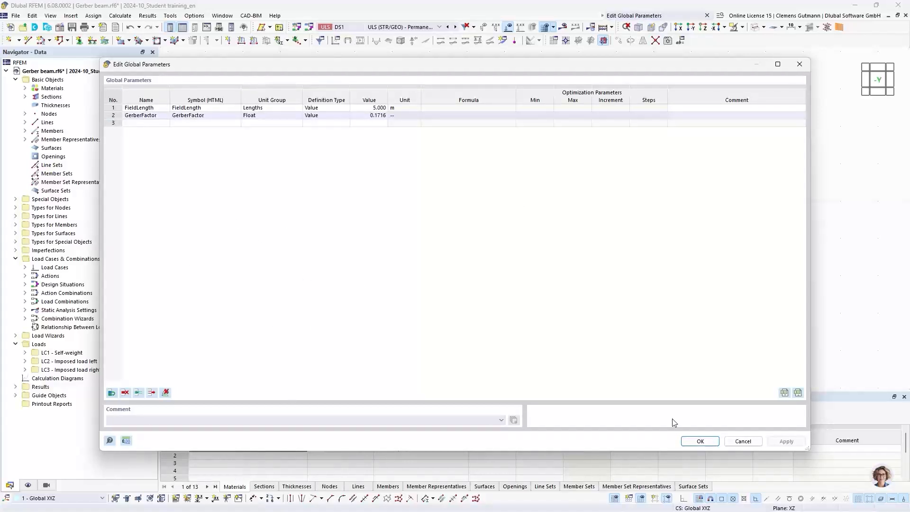
{"action": "left_click", "coordinate": [737, 442]}
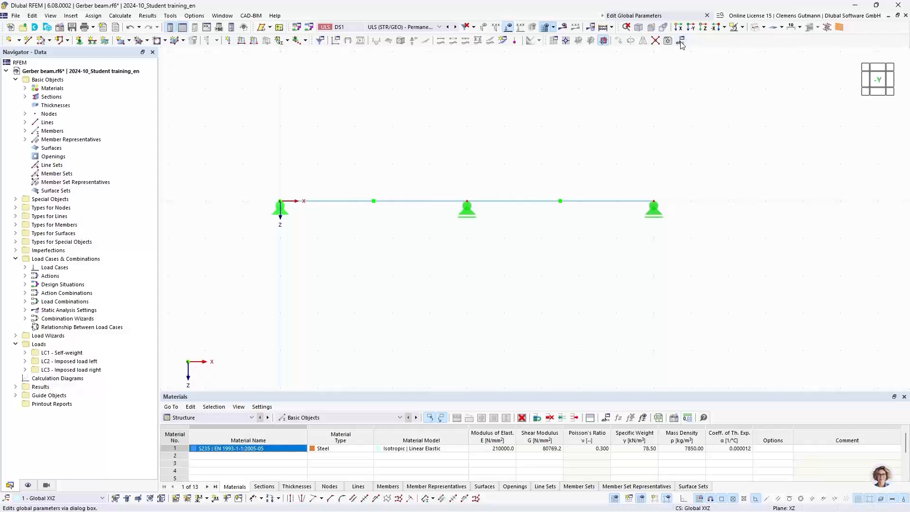
- Reset all menus and toolbars to their default arrangement
{"action": "right_click", "coordinate": [699, 43]}
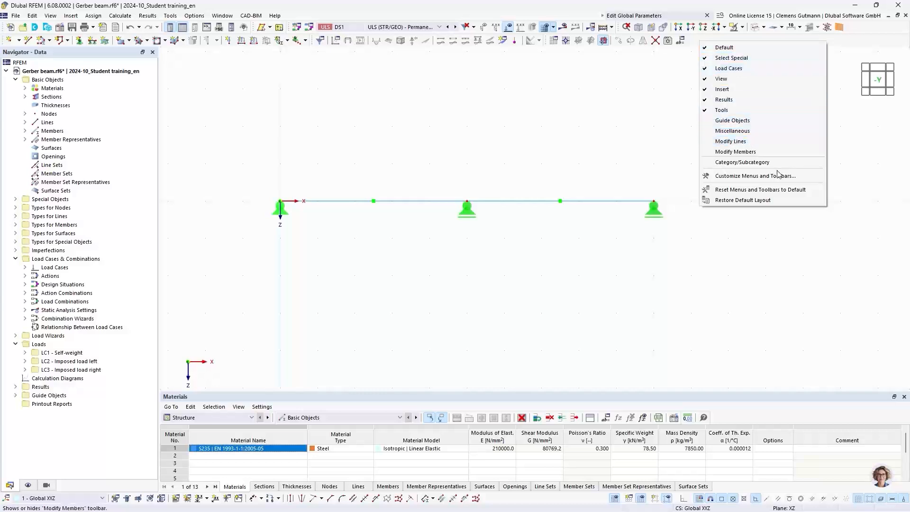
{"action": "left_click", "coordinate": [717, 191]}
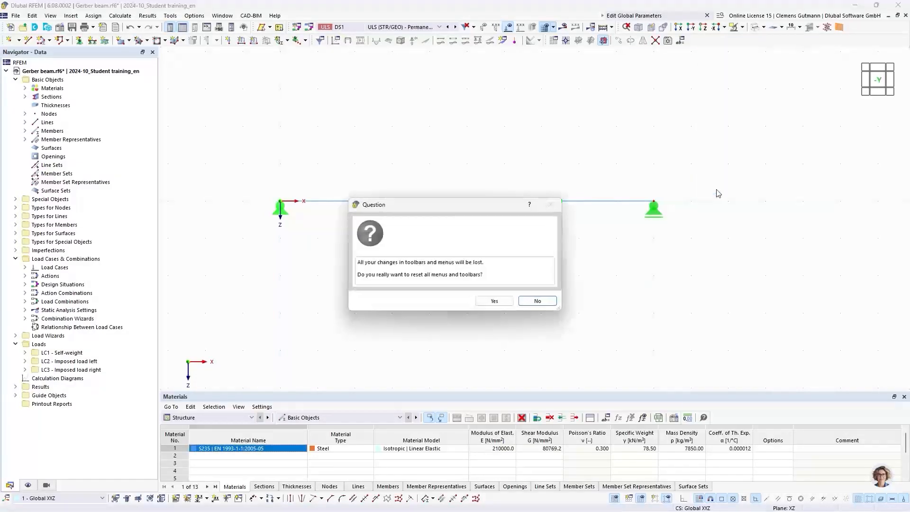
{"action": "left_click", "coordinate": [494, 302]}
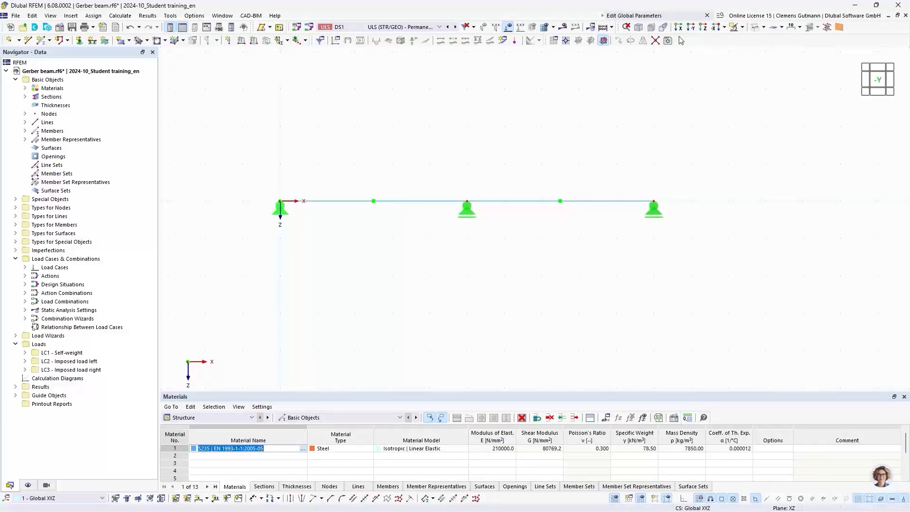
- Customize the toolbars: find Edit Global Parameters with the keyword "global", add it after the last command, and test it by opening the parameter list
{"action": "left_click", "coordinate": [102, 17]}
{"action": "mouse_move", "coordinate": [56, 17]}
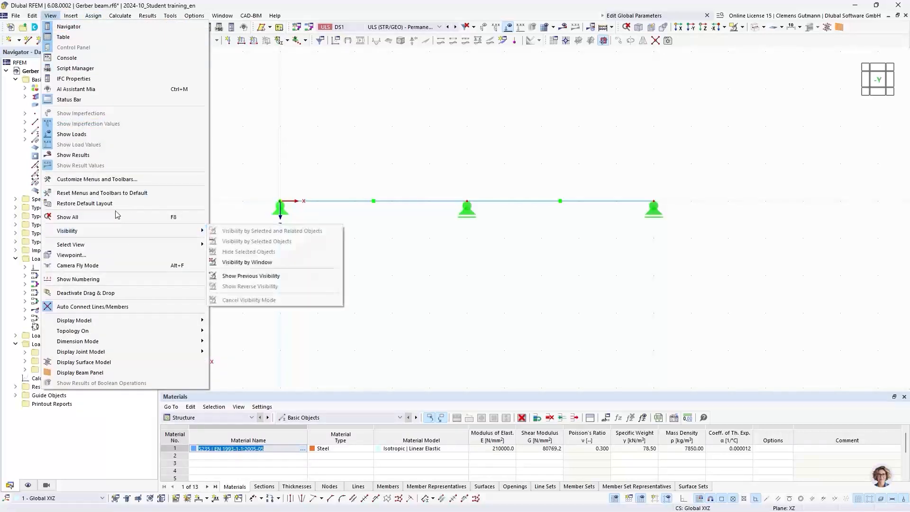
{"action": "left_click", "coordinate": [82, 180]}
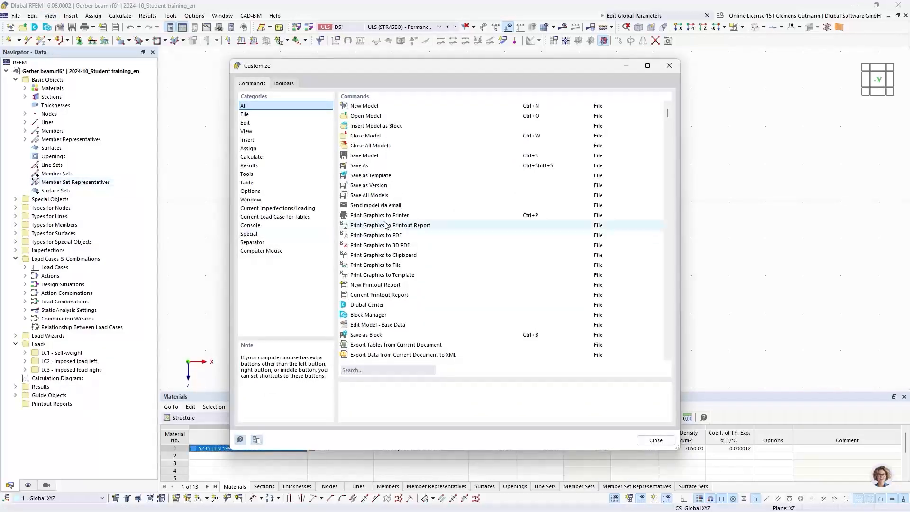
{"action": "left_click", "coordinate": [363, 369]}
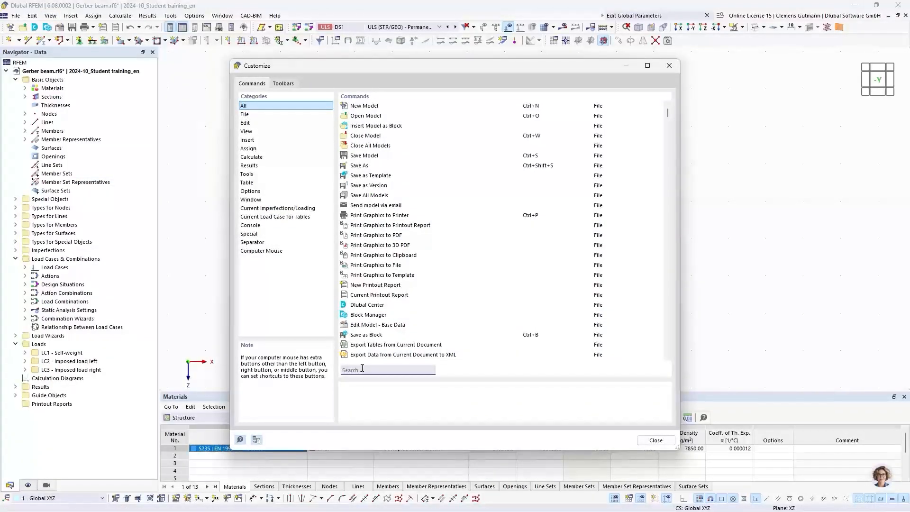
{"action": "type", "text": "global"}
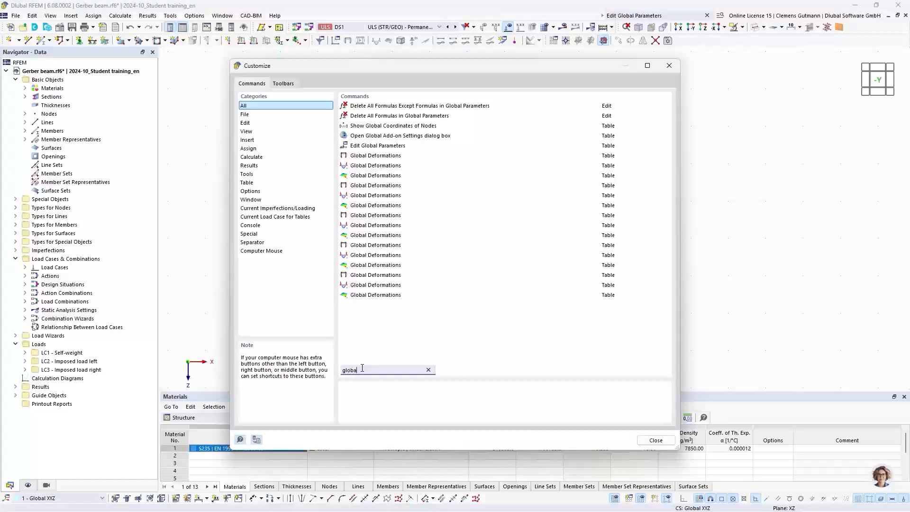
{"action": "left_click", "coordinate": [370, 147]}
{"action": "left_click_drag", "start_coordinate": [370, 149], "coordinate": [682, 42]}
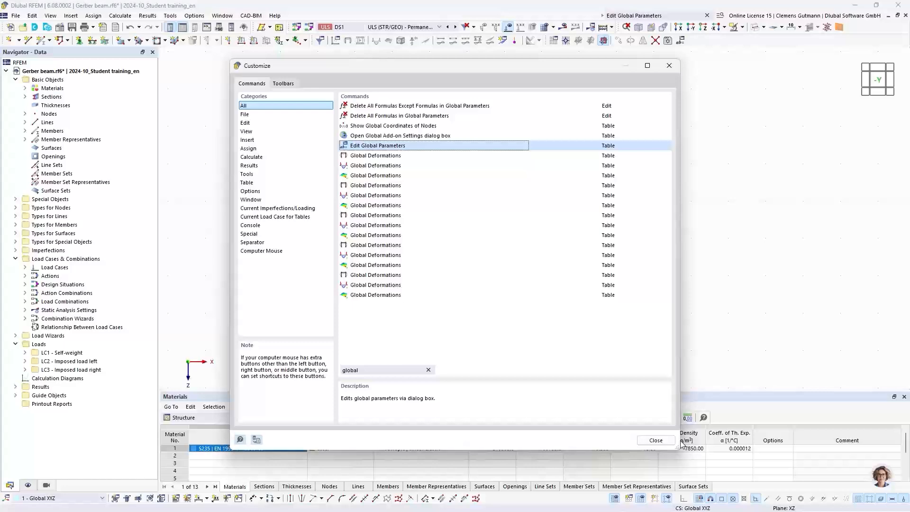
{"action": "left_click", "coordinate": [656, 440]}
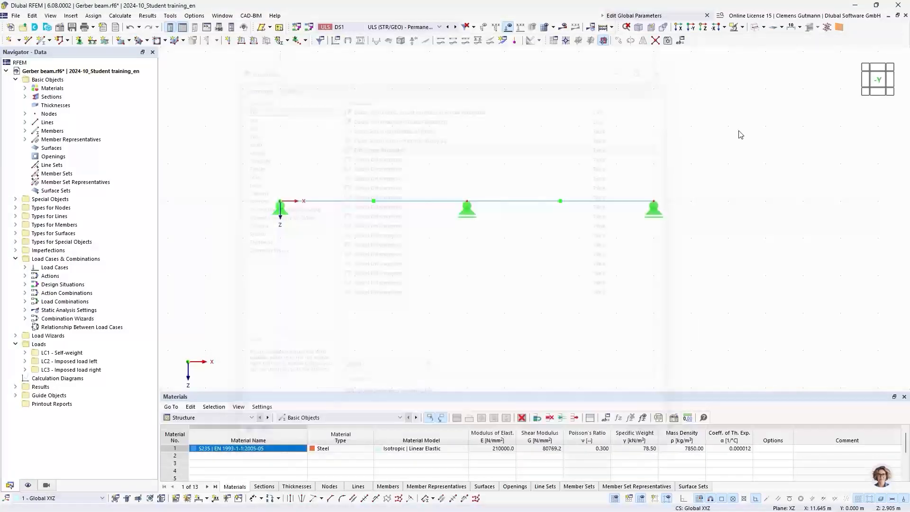
{"action": "left_click", "coordinate": [680, 44]}
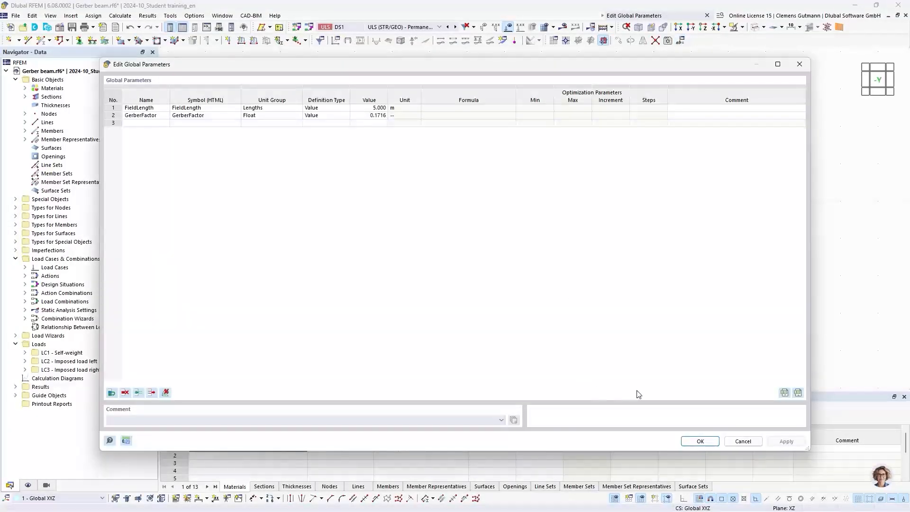
{"action": "left_click", "coordinate": [701, 441]}
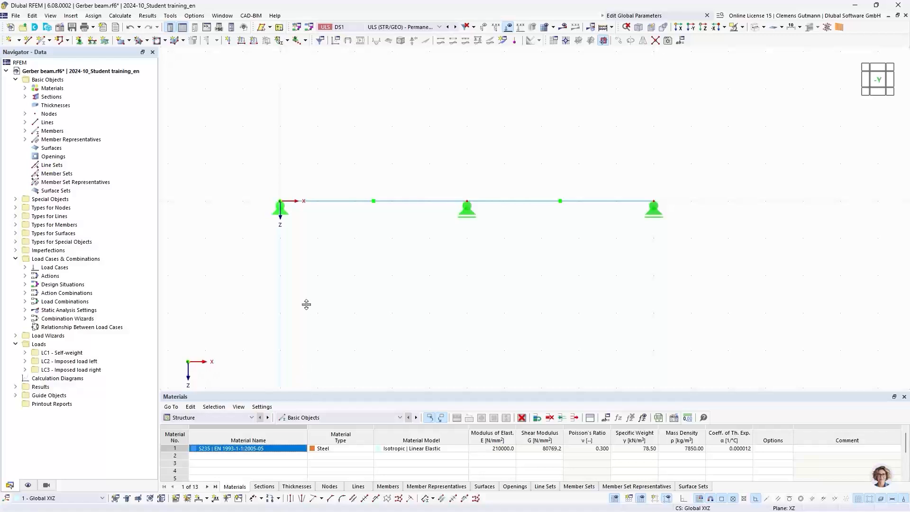
- Show the Nodes table and adjust the table area's height so the node rows and the beam are both in view
{"action": "left_click_drag", "start_coordinate": [306, 304], "coordinate": [309, 279]}
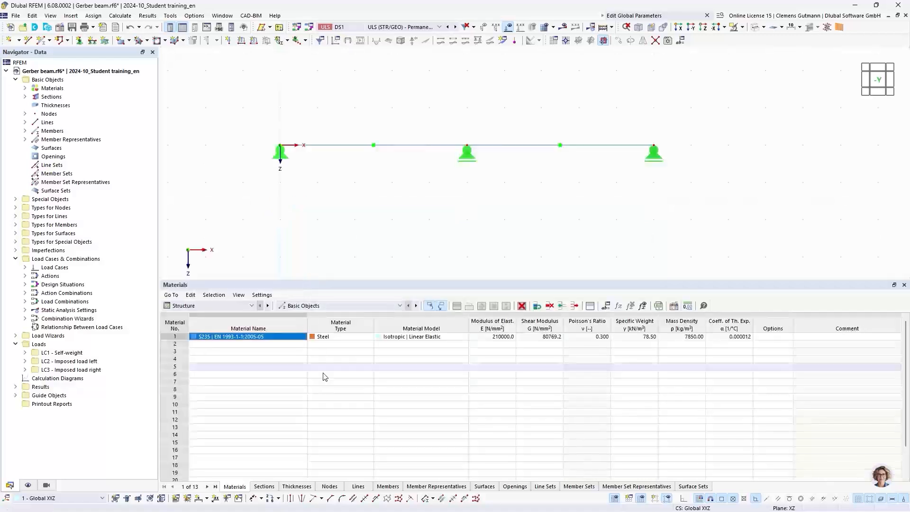
{"action": "left_click", "coordinate": [330, 487]}
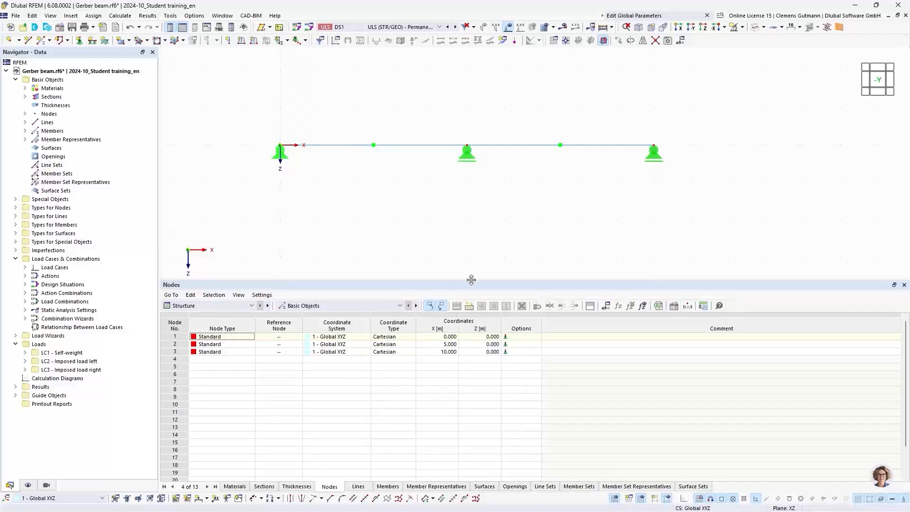
{"action": "left_click_drag", "start_coordinate": [479, 279], "coordinate": [484, 324]}
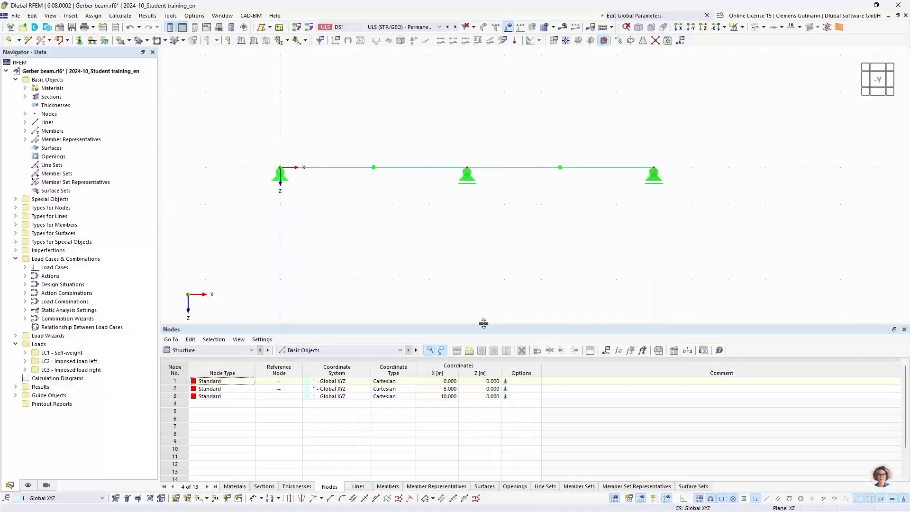
- Link the X coordinate of node 2, at the middle support, to the global parameter FieldLength
{"action": "double_click", "coordinate": [467, 172]}
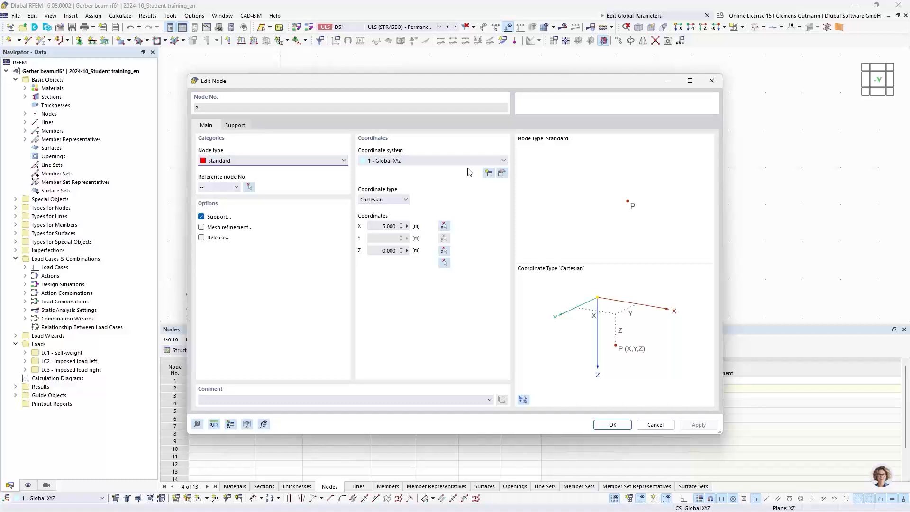
{"action": "left_click", "coordinate": [407, 227]}
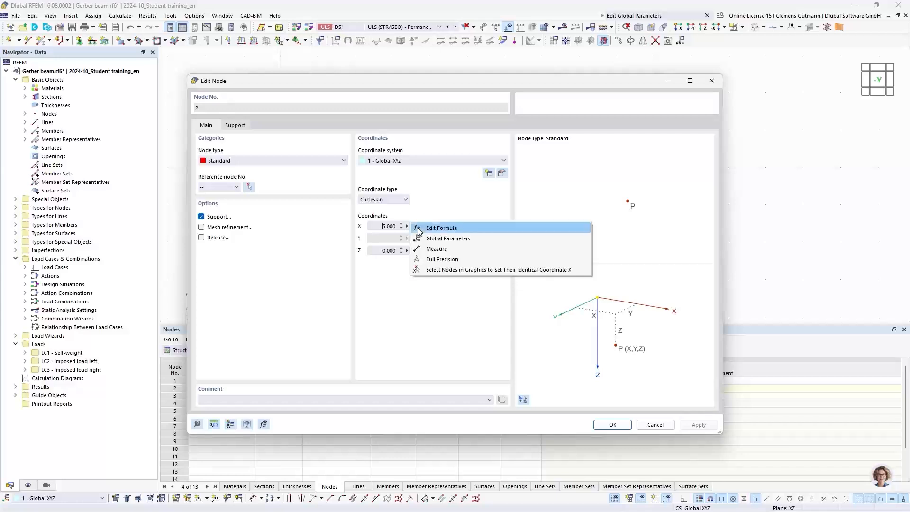
{"action": "left_click", "coordinate": [448, 244]}
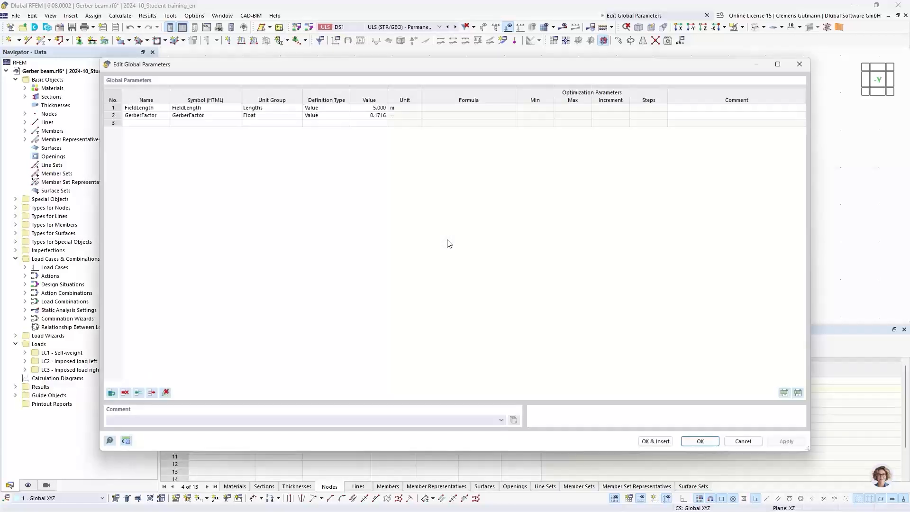
{"action": "double_click", "coordinate": [152, 109]}
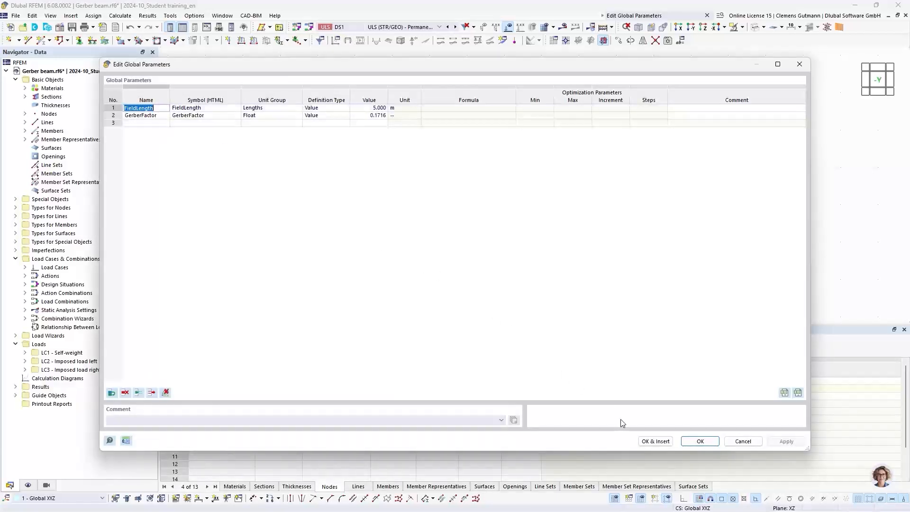
{"action": "left_click", "coordinate": [655, 442]}
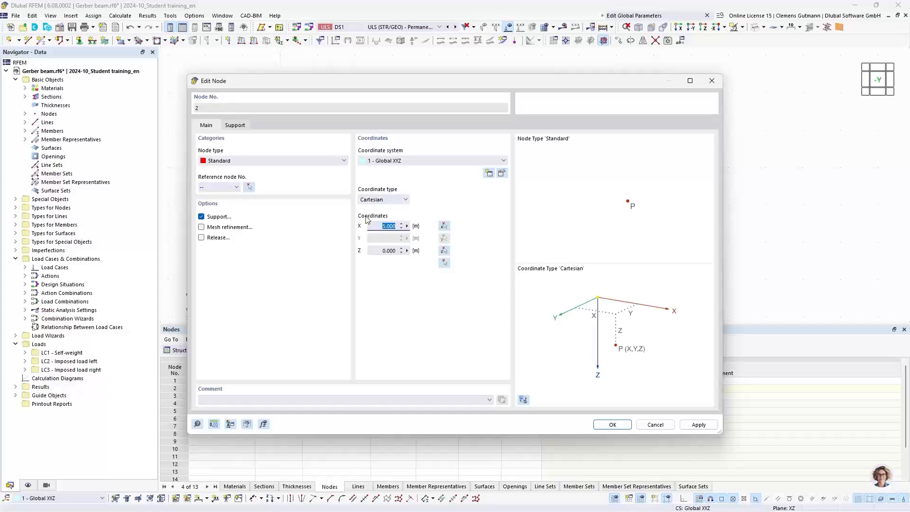
{"action": "left_click", "coordinate": [407, 226]}
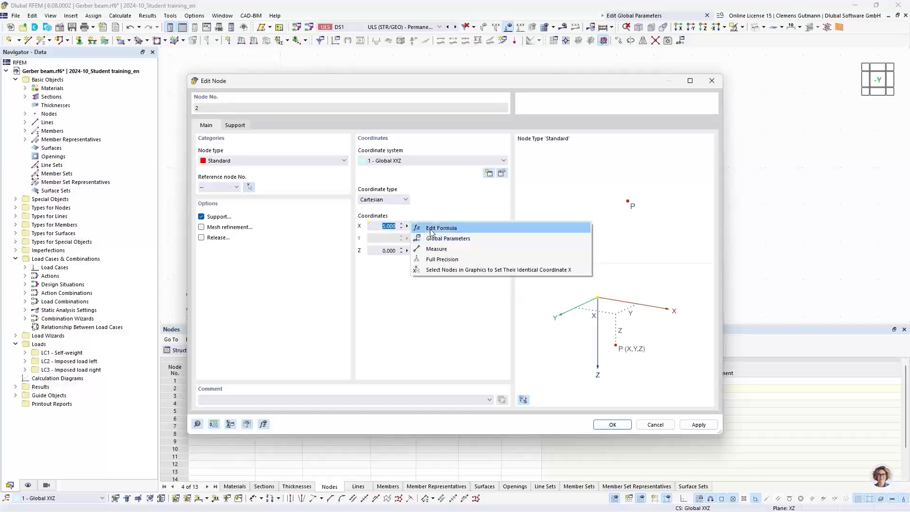
{"action": "left_click", "coordinate": [435, 210]}
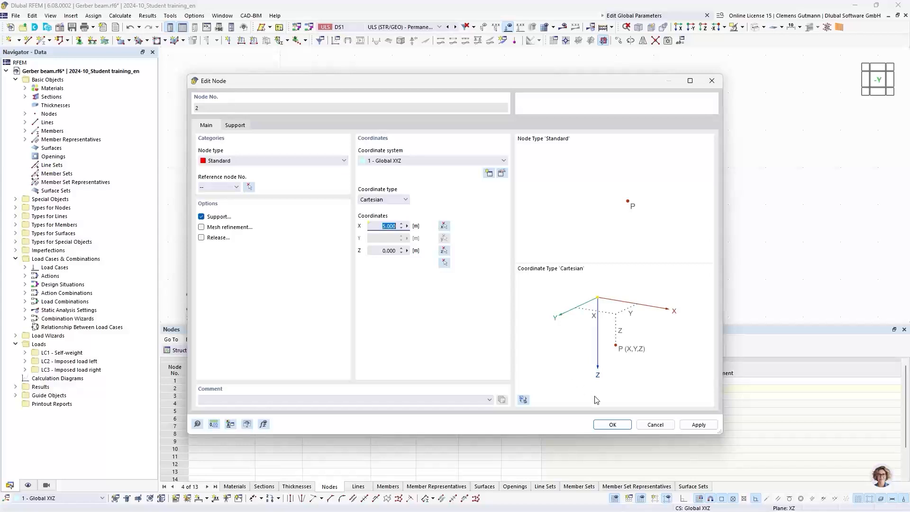
{"action": "left_click", "coordinate": [612, 425]}
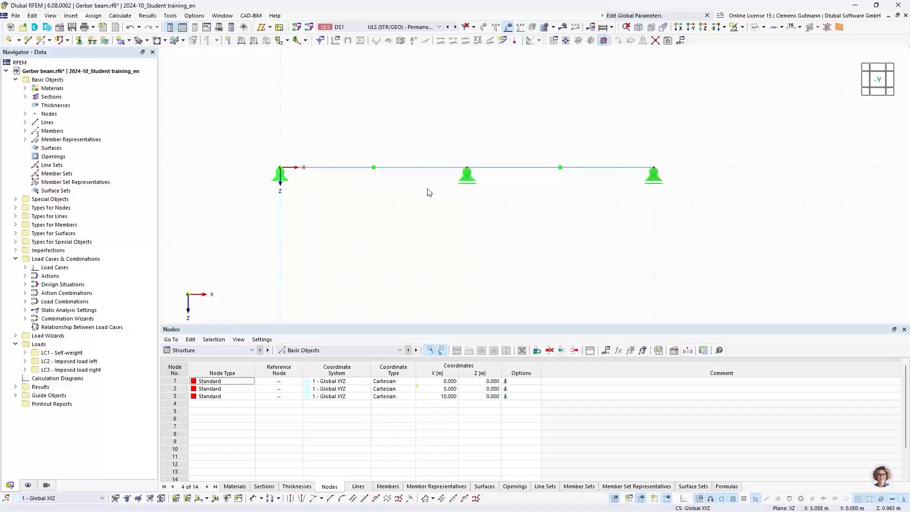
{"action": "double_click", "coordinate": [467, 170]}
{"action": "left_click", "coordinate": [655, 425]}
- Define the X coordinate of node 3, at the end support, with the formula 2*FieldLength
{"action": "double_click", "coordinate": [655, 170]}
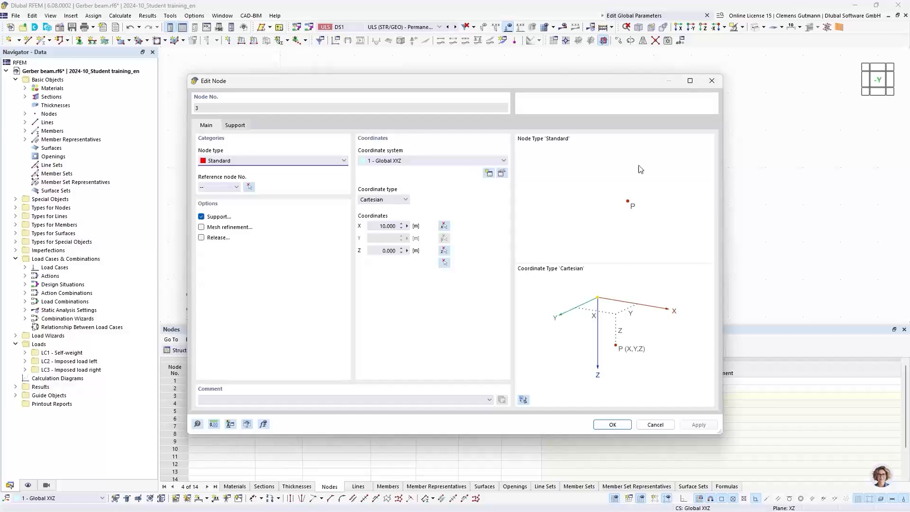
{"action": "left_click", "coordinate": [408, 227]}
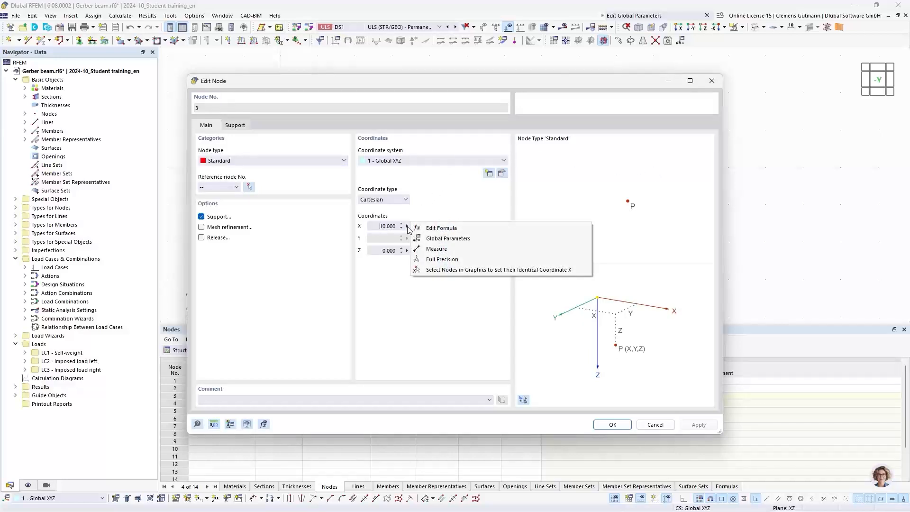
{"action": "left_click", "coordinate": [417, 227]}
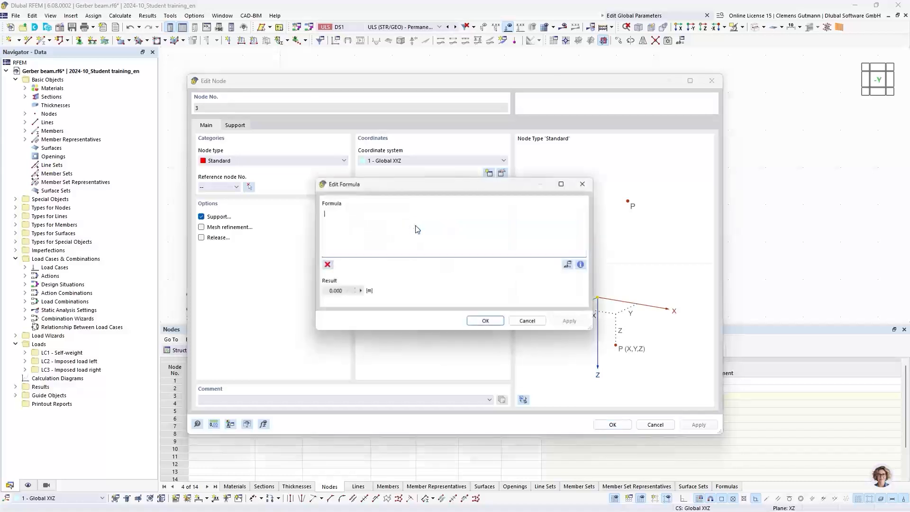
{"action": "left_click_drag", "start_coordinate": [418, 189], "coordinate": [551, 211]}
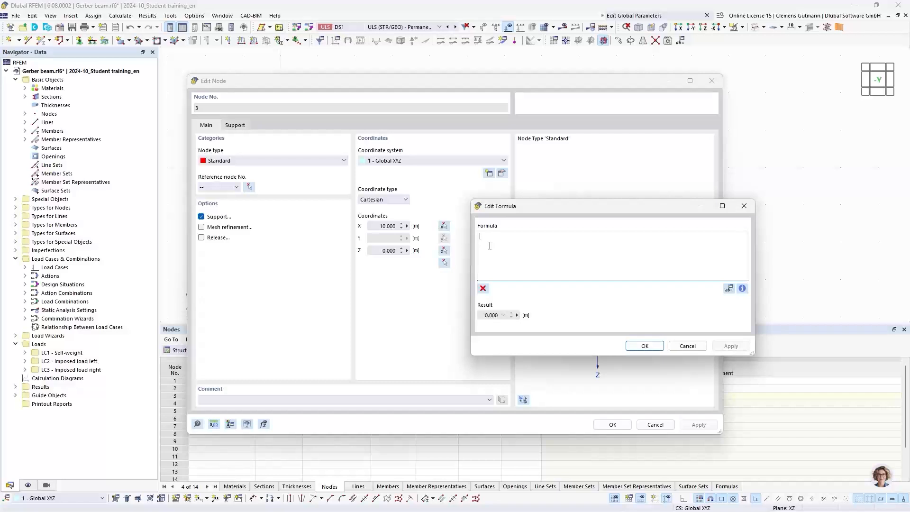
{"action": "type", "text": "2*f"}
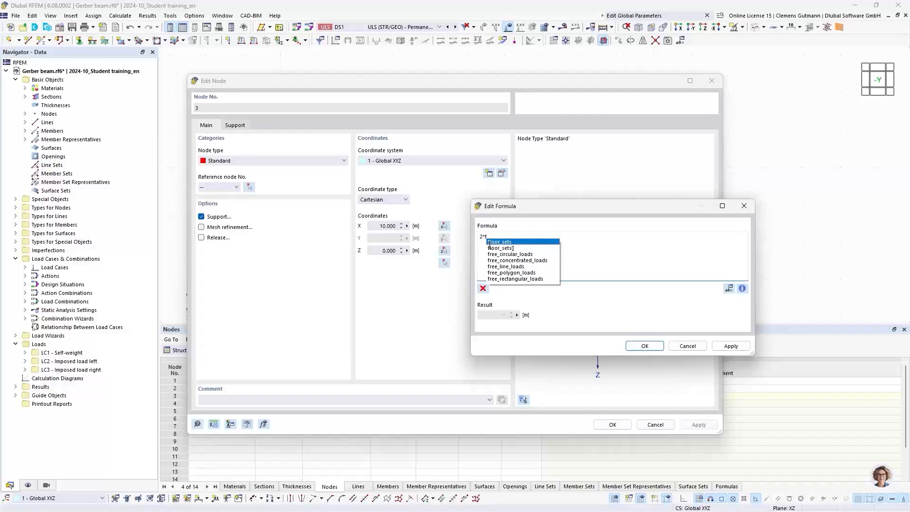
{"action": "type", "text": "ie"}
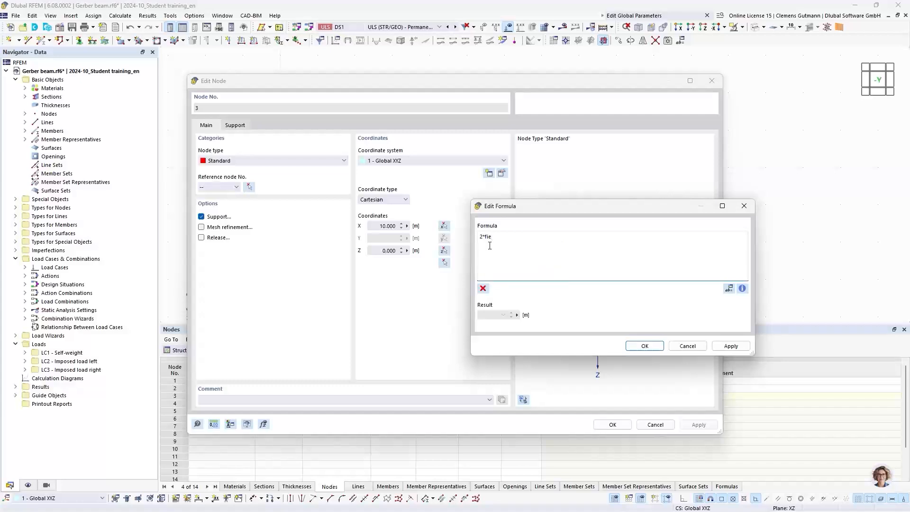
{"action": "key", "text": "BackSpace"}
{"action": "key", "text": "BackSpace"}
{"action": "key", "text": "BackSpace"}
{"action": "type", "text": "Fi"}
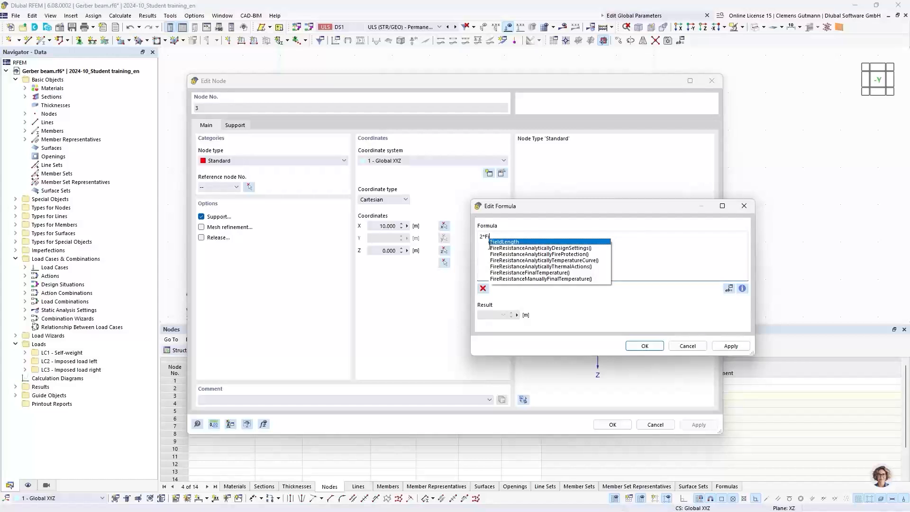
{"action": "type", "text": "e"}
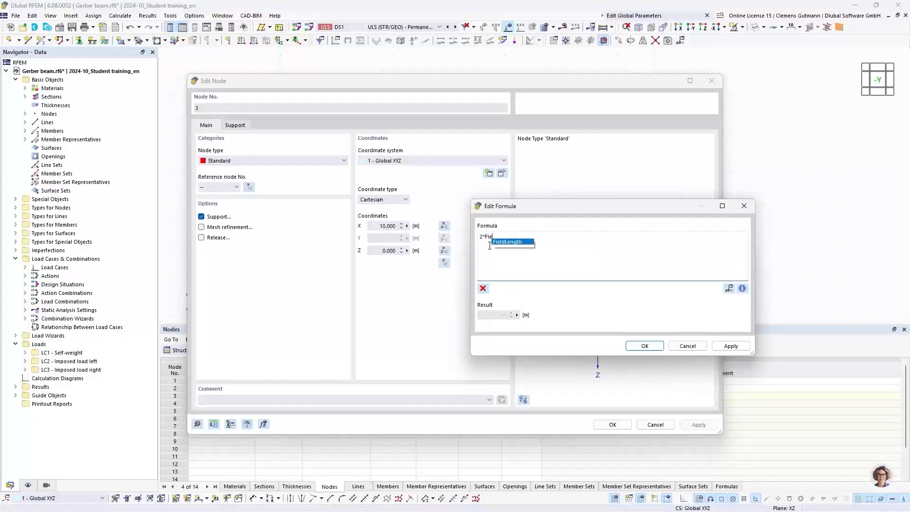
{"action": "left_click", "coordinate": [520, 243]}
{"action": "left_click", "coordinate": [637, 350]}
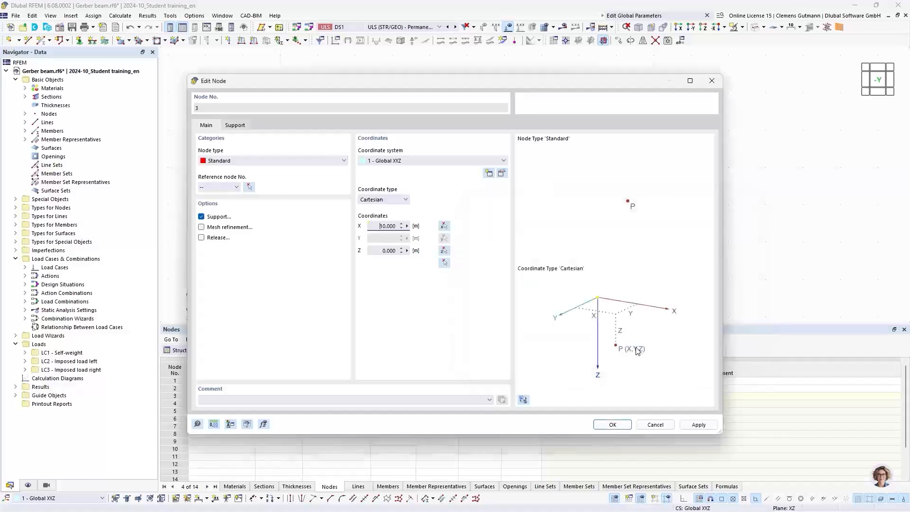
{"action": "left_click", "coordinate": [615, 426]}
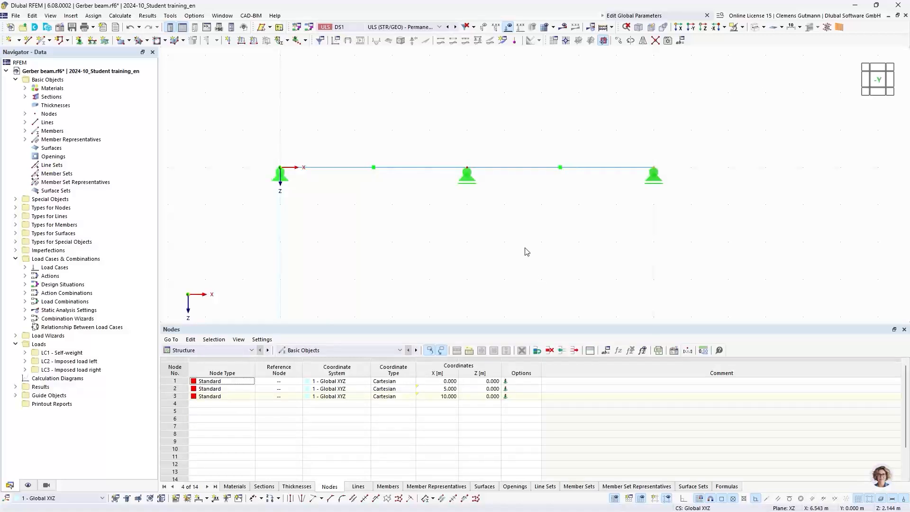
- Divide the second-span member by distance, placing the new node 1 m from the member start
{"action": "right_click", "coordinate": [516, 171]}
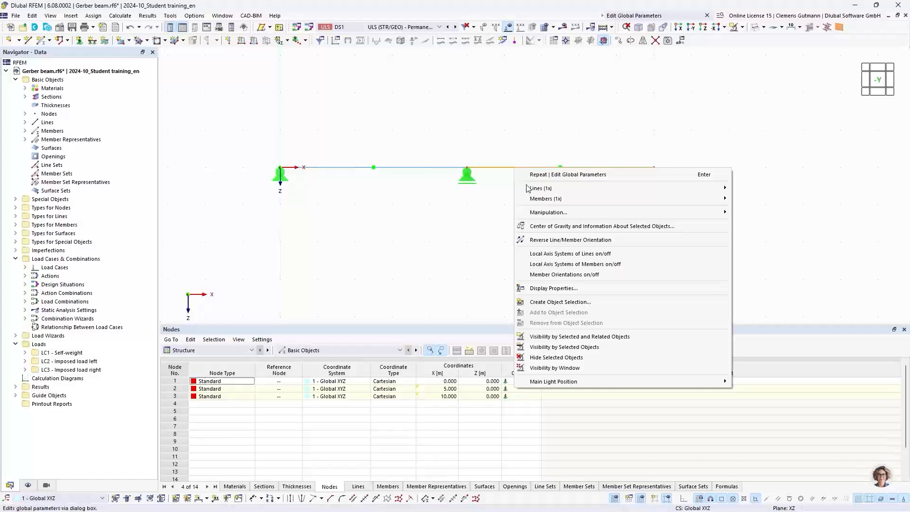
{"action": "mouse_move", "coordinate": [610, 201]}
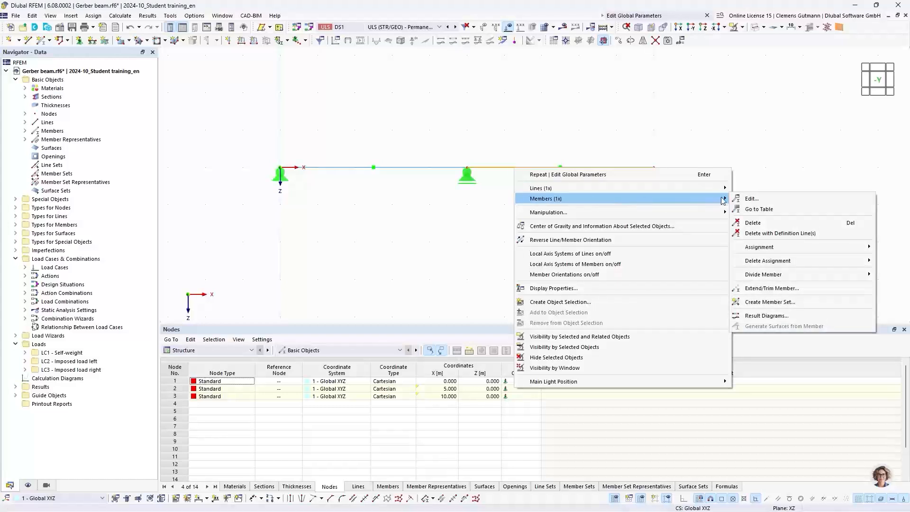
{"action": "mouse_move", "coordinate": [760, 275]}
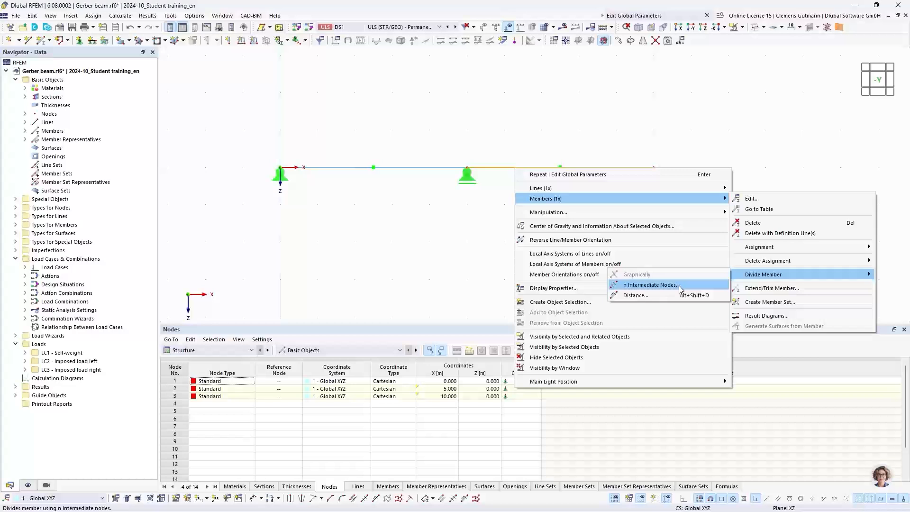
{"action": "left_click", "coordinate": [636, 295]}
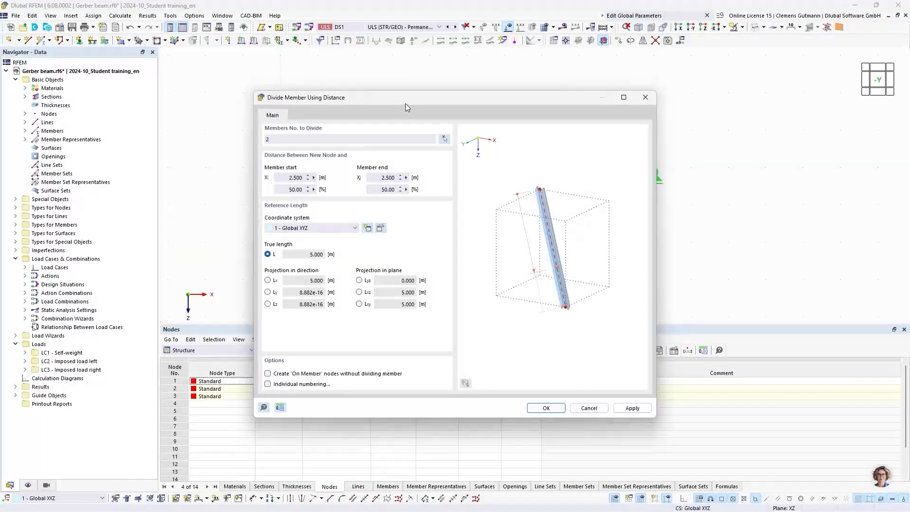
{"action": "left_click_drag", "start_coordinate": [408, 99], "coordinate": [351, 206]}
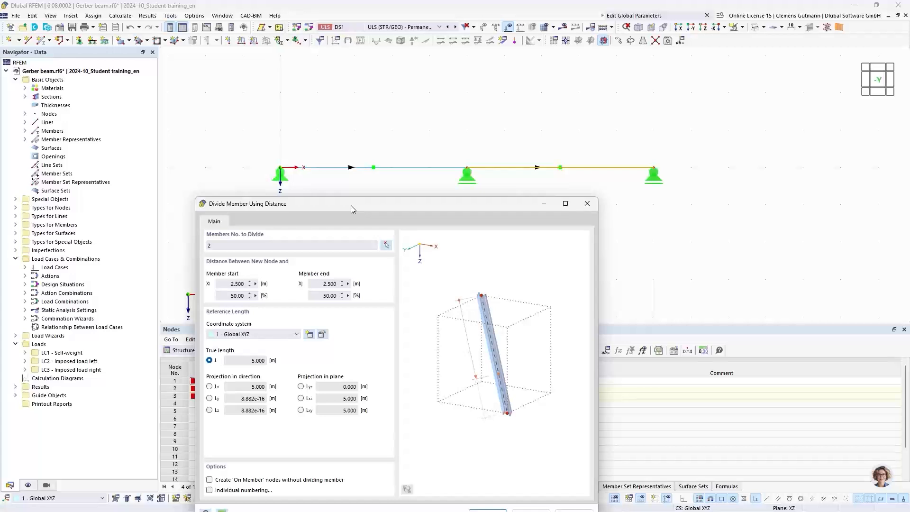
{"action": "left_click", "coordinate": [232, 284]}
{"action": "left_click_drag", "start_coordinate": [231, 285], "coordinate": [263, 291]}
{"action": "type", "text": "1"}
{"action": "key", "text": "Tab"}
{"action": "left_click_drag", "start_coordinate": [471, 207], "coordinate": [525, 182]}
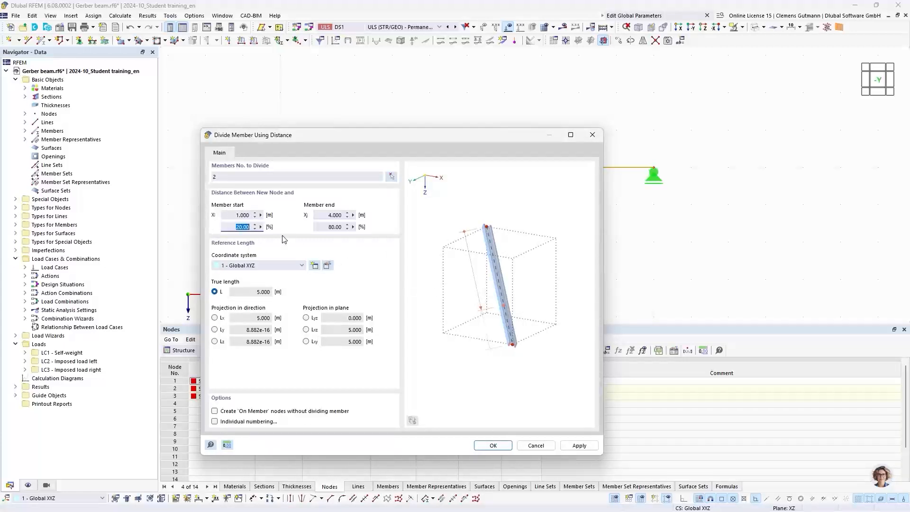
{"action": "left_click", "coordinate": [495, 447]}
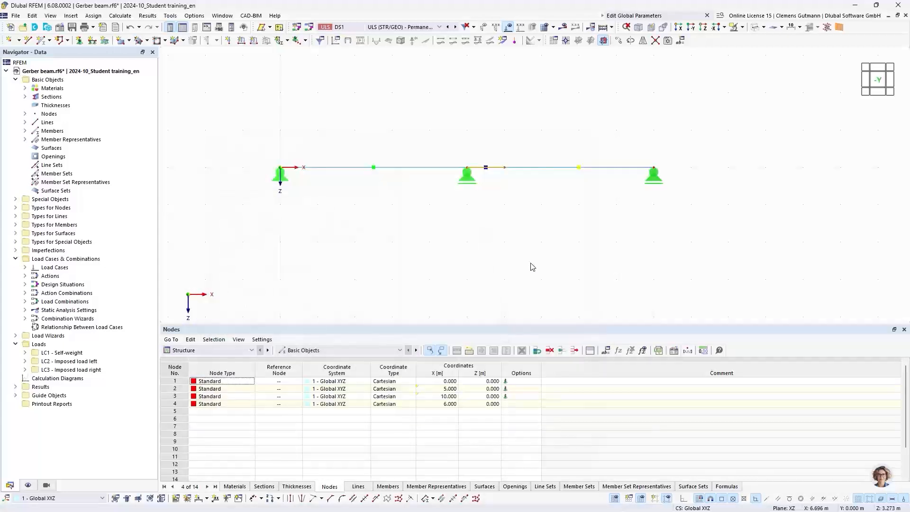
- Define the X coordinate of node 4, the new dividing node, with the formula (1+GerberFactor)*FieldLength
{"action": "double_click", "coordinate": [505, 172]}
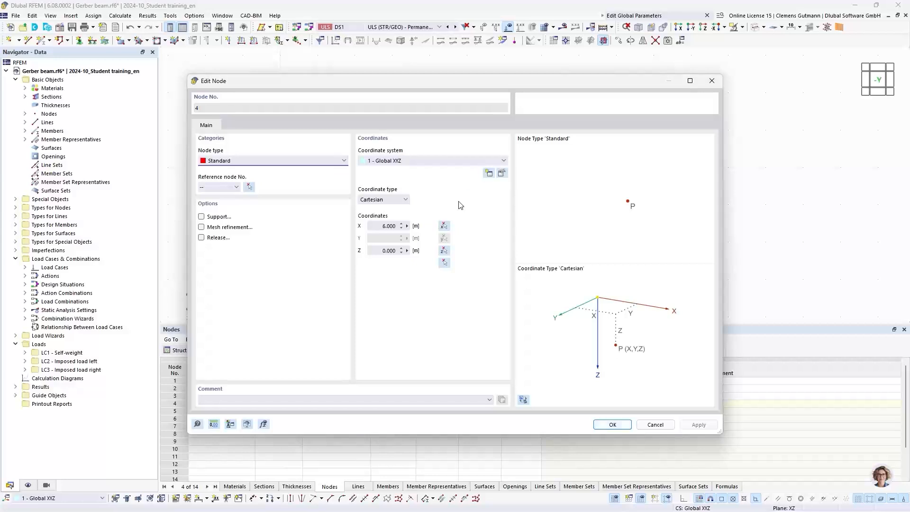
{"action": "left_click", "coordinate": [407, 227]}
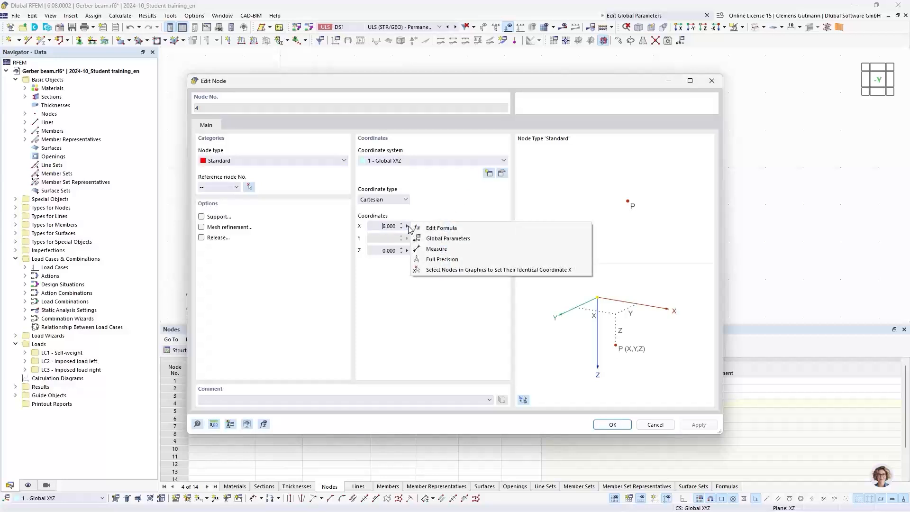
{"action": "left_click", "coordinate": [463, 231]}
{"action": "left_click_drag", "start_coordinate": [428, 185], "coordinate": [582, 228]}
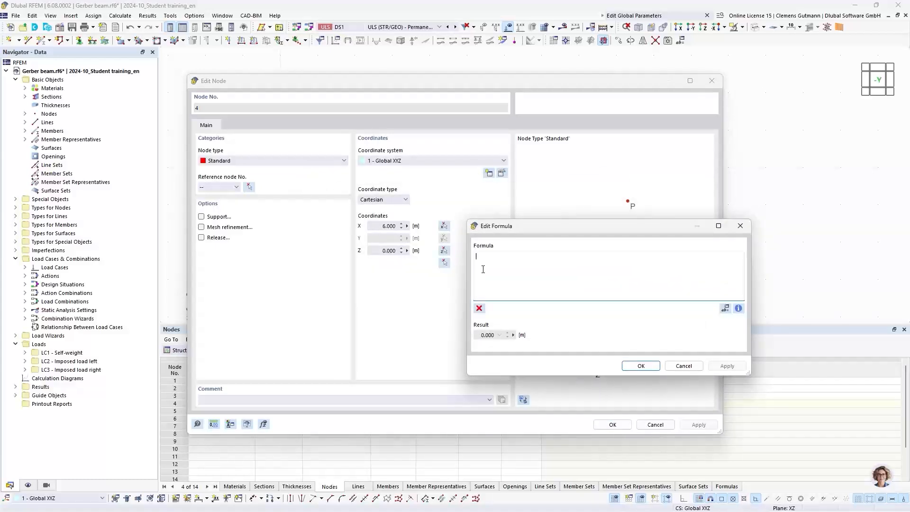
{"action": "type", "text": "(1+Ger"}
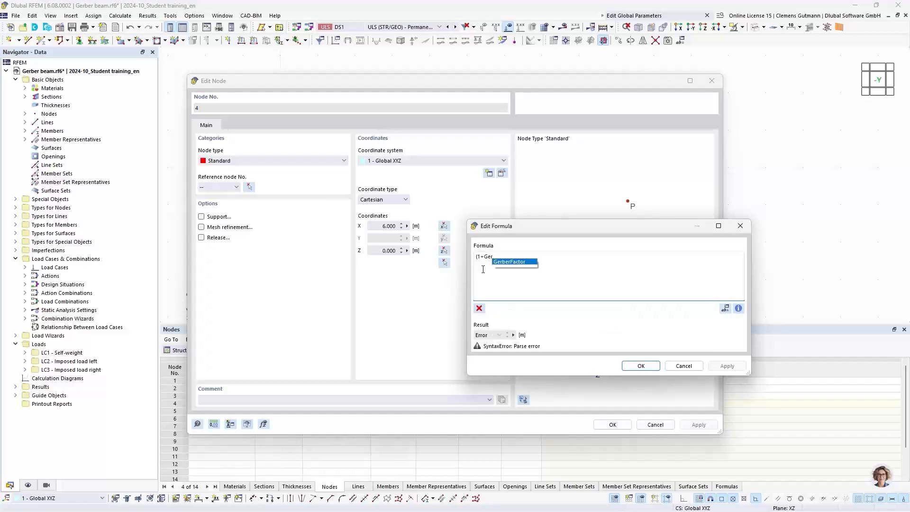
{"action": "key", "text": "Return"}
{"action": "type", "text": ")"}
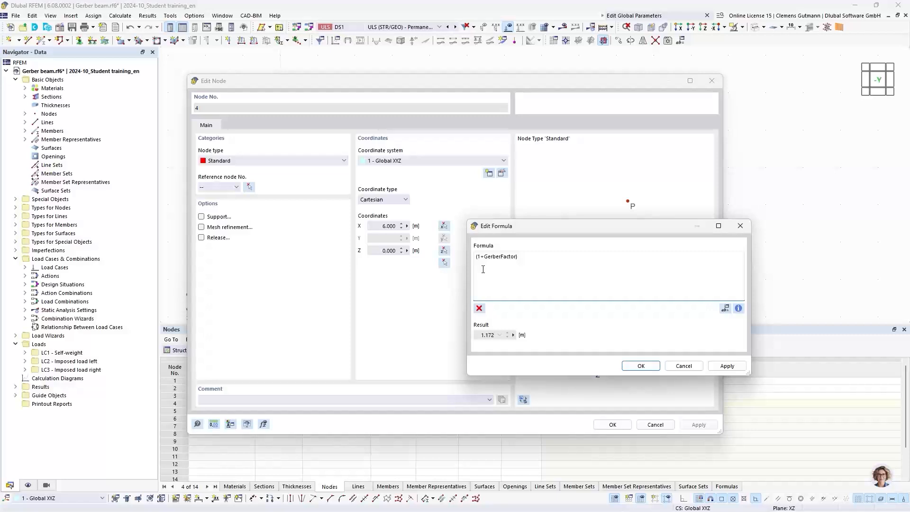
{"action": "type", "text": "*Fi"}
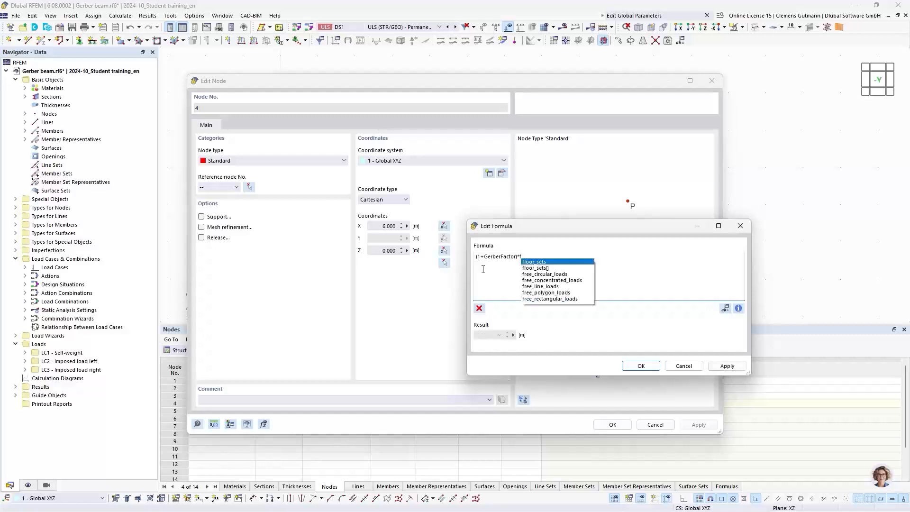
{"action": "type", "text": "e"}
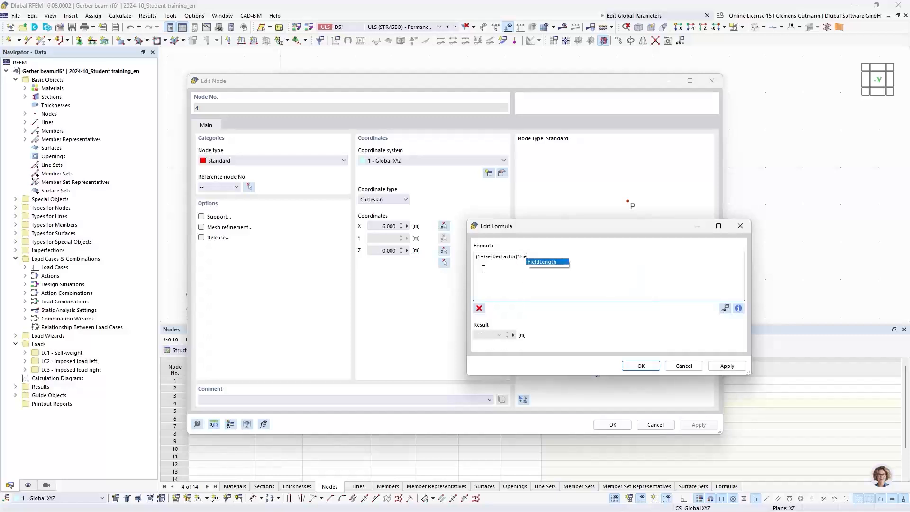
{"action": "key", "text": "Return"}
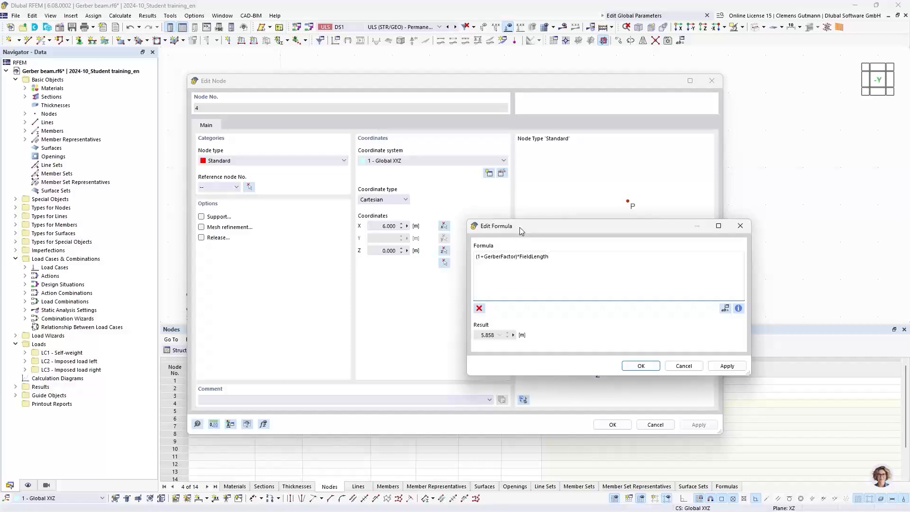
{"action": "left_click_drag", "start_coordinate": [520, 226], "coordinate": [484, 200]}
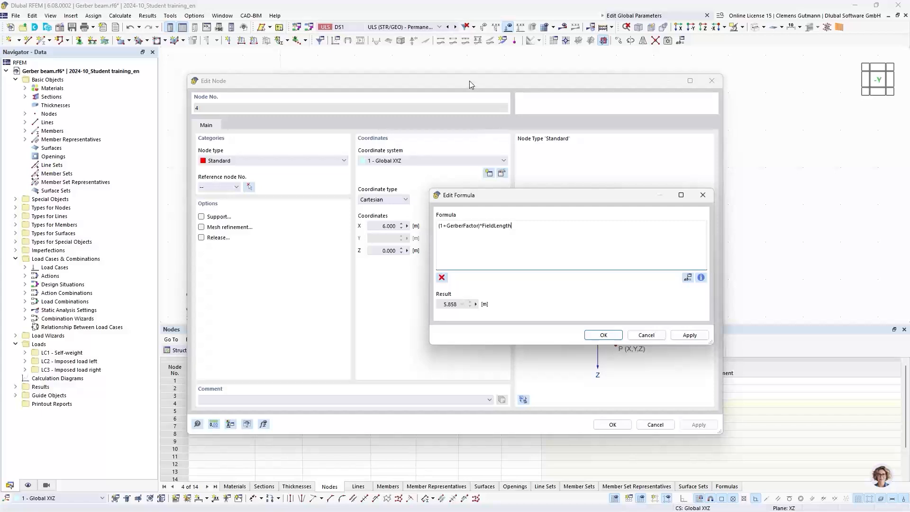
{"action": "left_click_drag", "start_coordinate": [473, 80], "coordinate": [637, 111]}
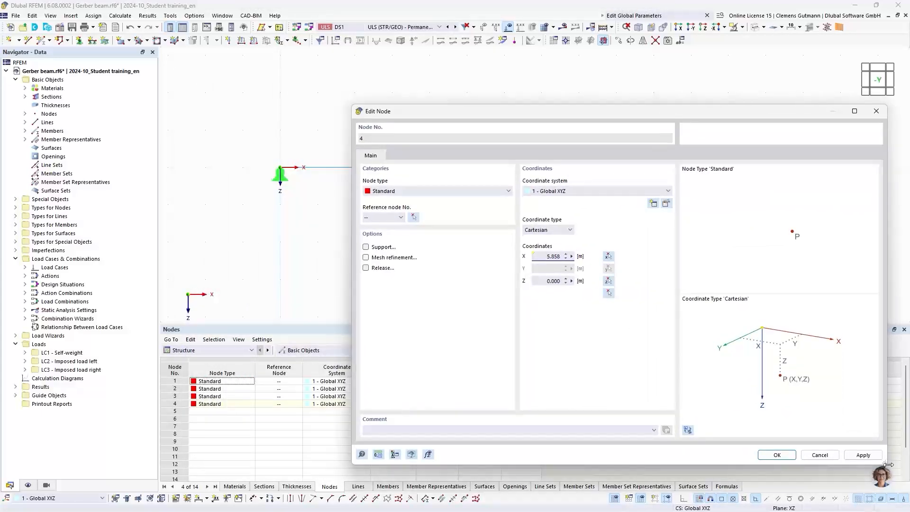
- Review node 4's X formula against the Gerber beam slide in PowerPoint, and accept the node changes in RFEM
{"action": "left_click_drag", "start_coordinate": [886, 464], "coordinate": [824, 436]}
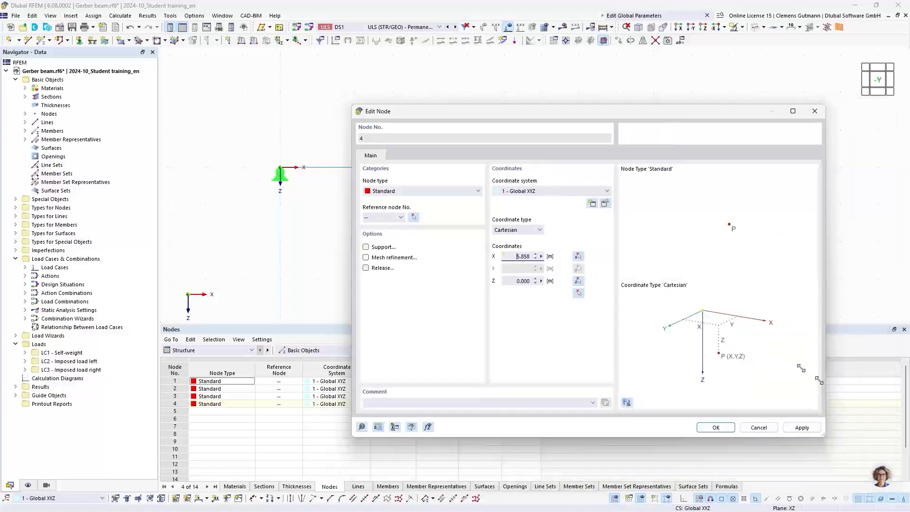
{"action": "left_click_drag", "start_coordinate": [556, 116], "coordinate": [436, 205]}
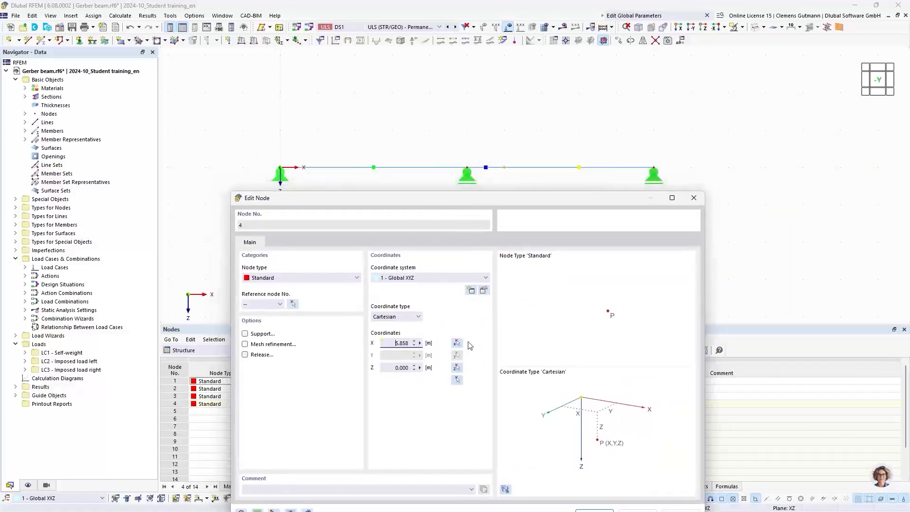
{"action": "right_click", "coordinate": [420, 341]}
{"action": "left_click", "coordinate": [438, 345]}
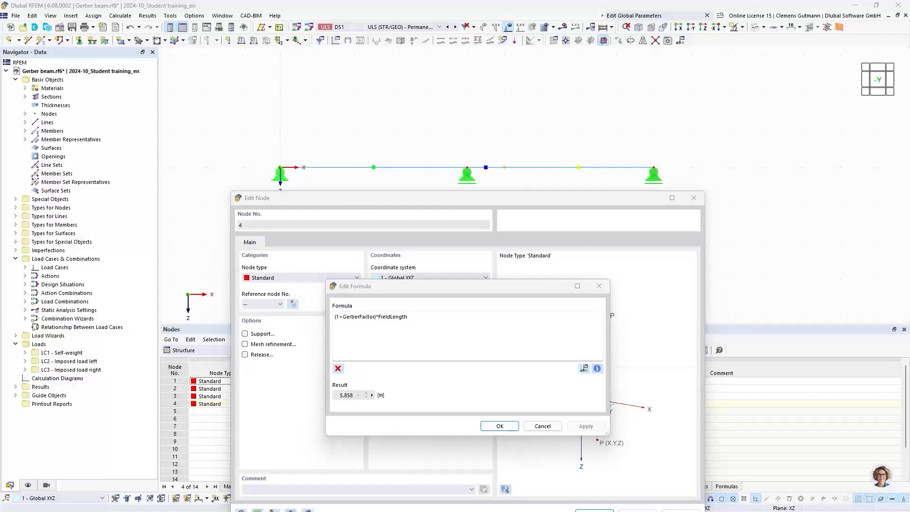
{"action": "key", "text": "alt+Tab"}
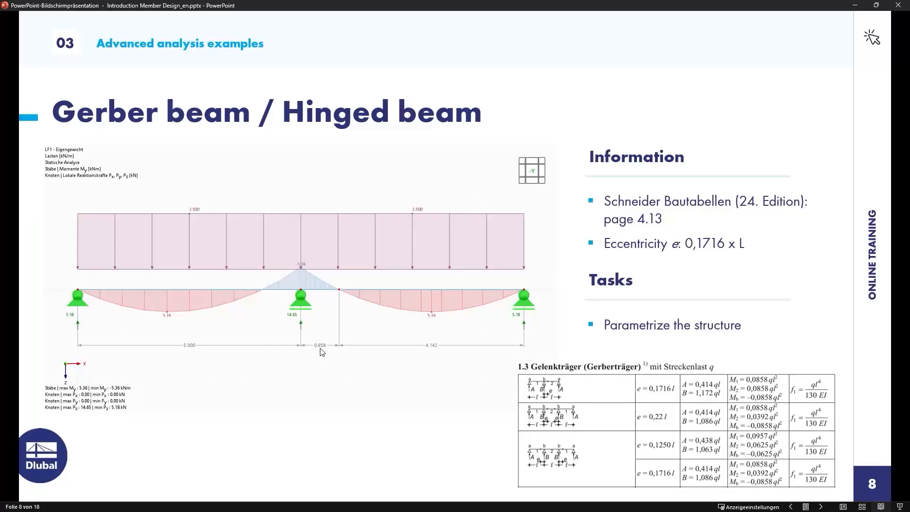
{"action": "key", "text": "alt+Tab"}
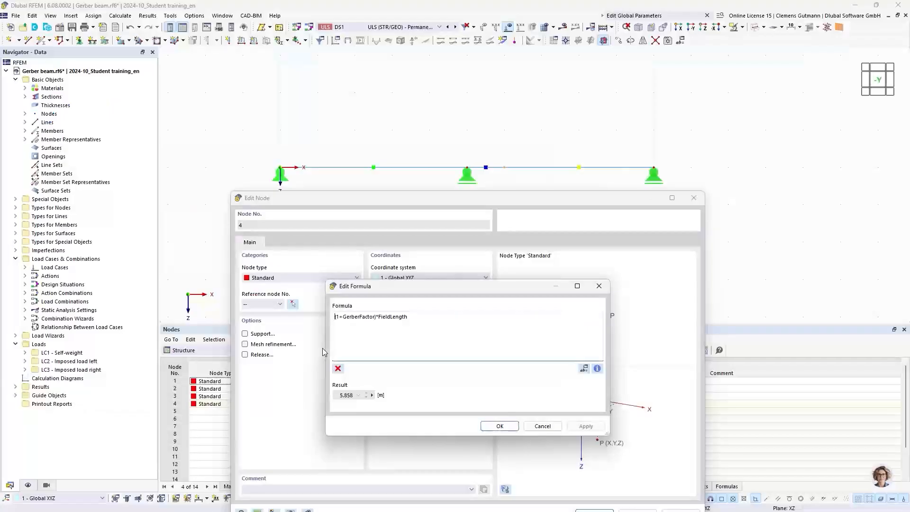
{"action": "left_click", "coordinate": [497, 426]}
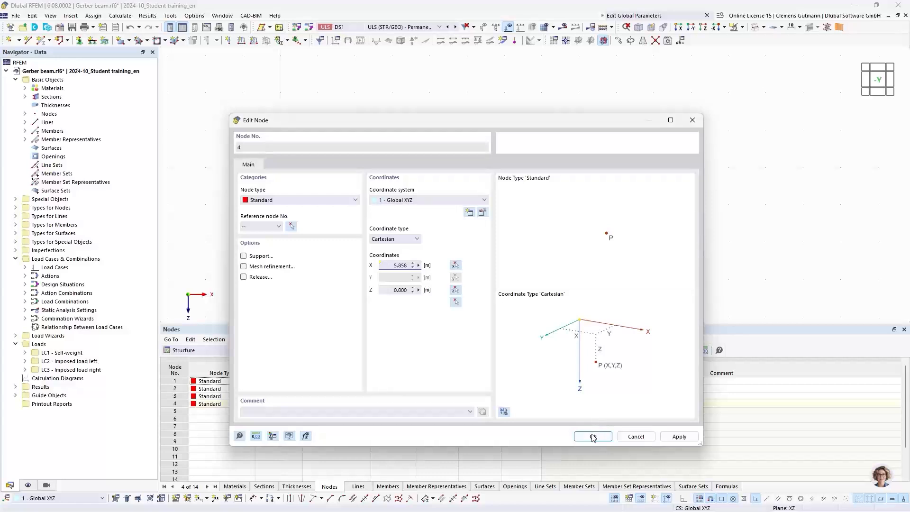
{"action": "left_click", "coordinate": [593, 436]}
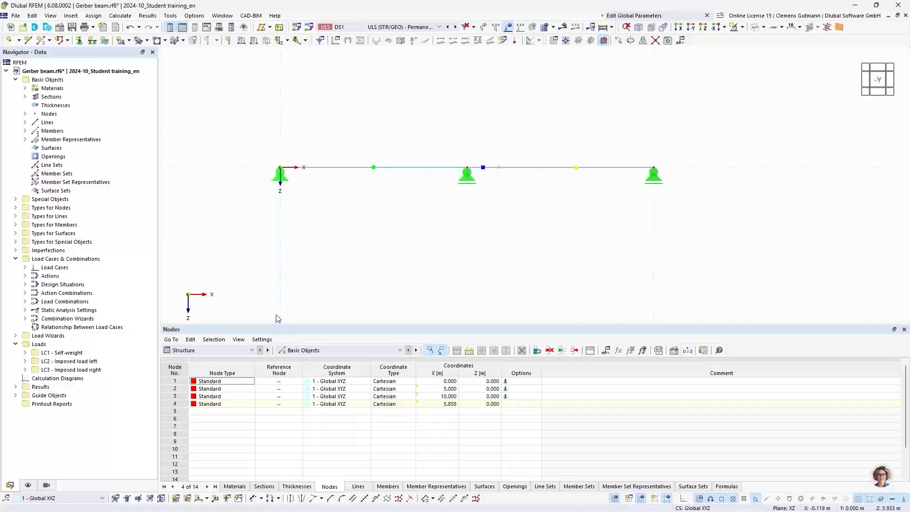
- Add a linear dimension chain through all four beam nodes in the second plane, placed about 1.3 m below the beam
{"action": "left_click", "coordinate": [208, 499]}
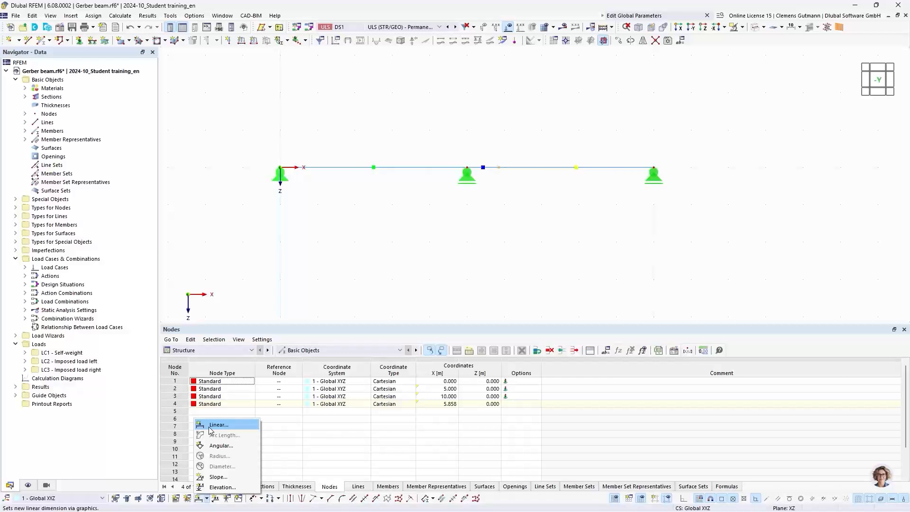
{"action": "left_click", "coordinate": [210, 428]}
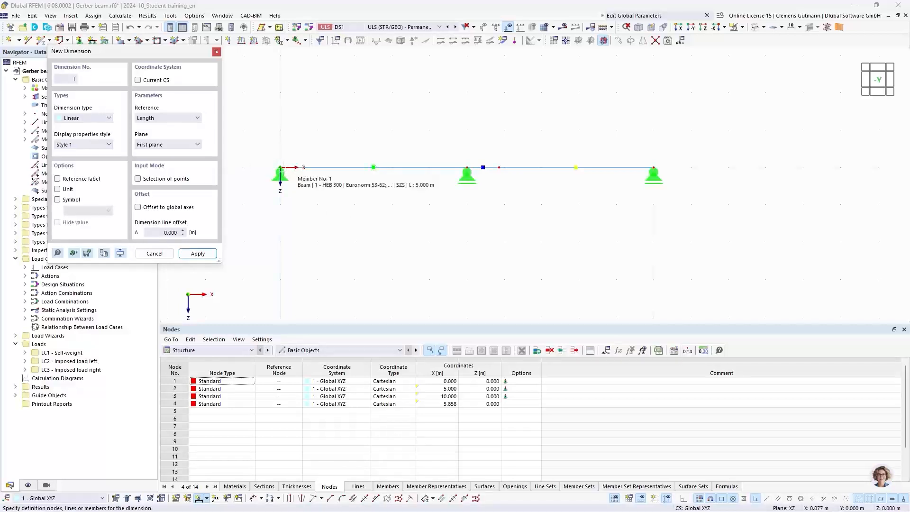
{"action": "left_click", "coordinate": [280, 168]}
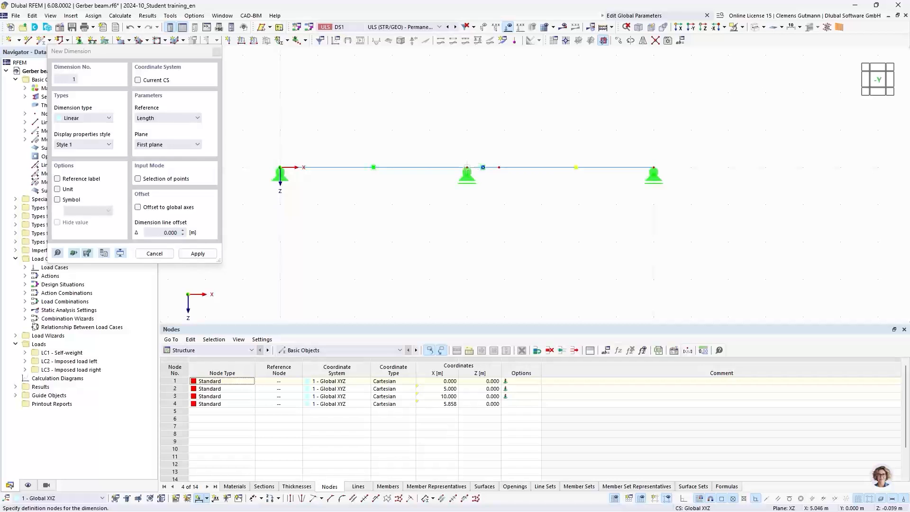
{"action": "left_click", "coordinate": [467, 167]}
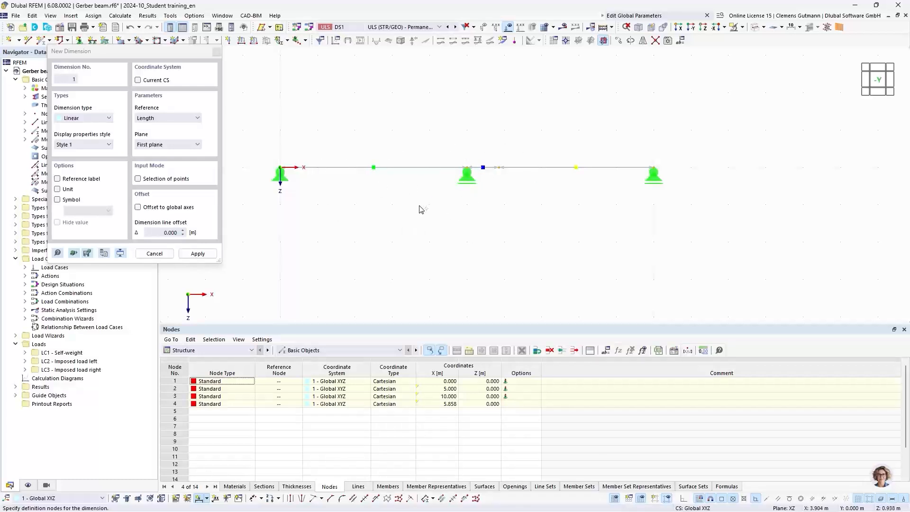
{"action": "left_click", "coordinate": [195, 146]}
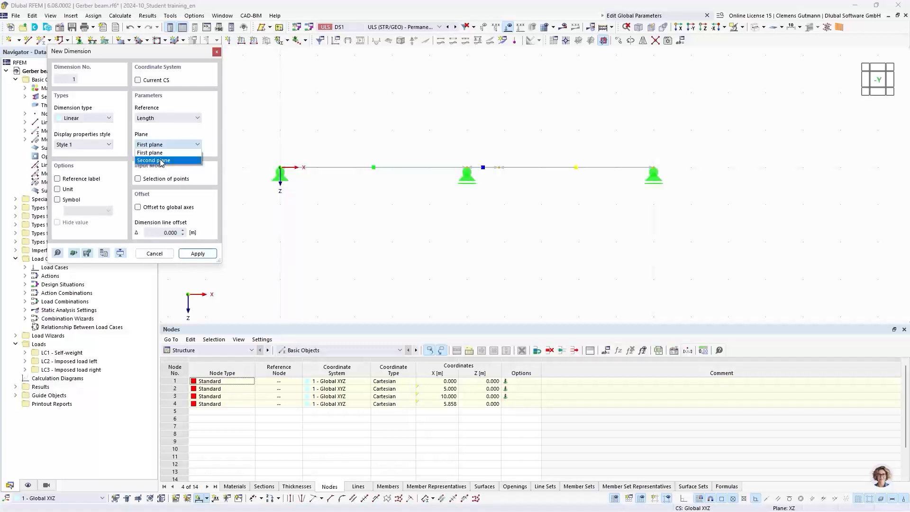
{"action": "left_click", "coordinate": [162, 161]}
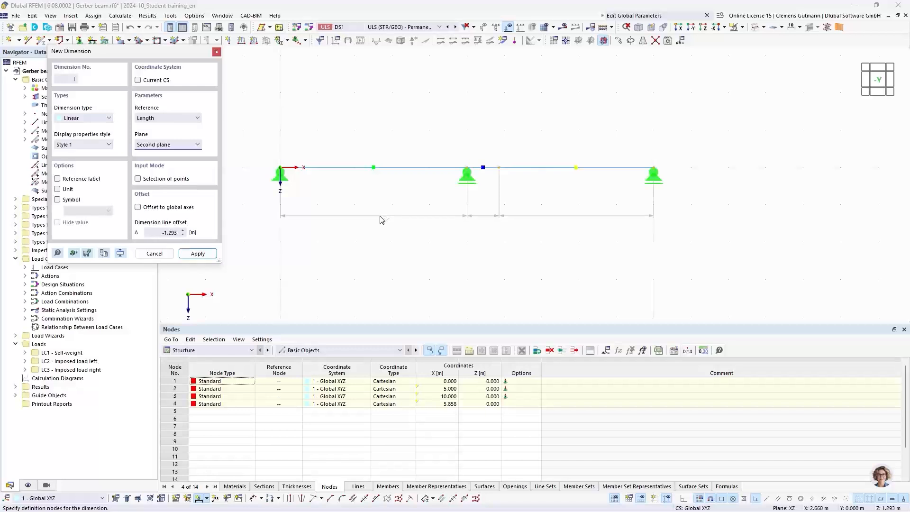
{"action": "left_click", "coordinate": [382, 219]}
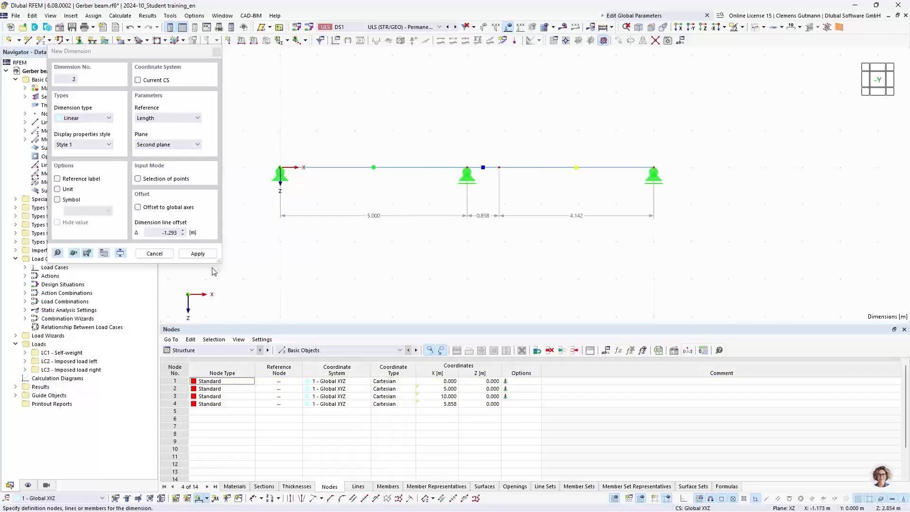
{"action": "left_click", "coordinate": [167, 254]}
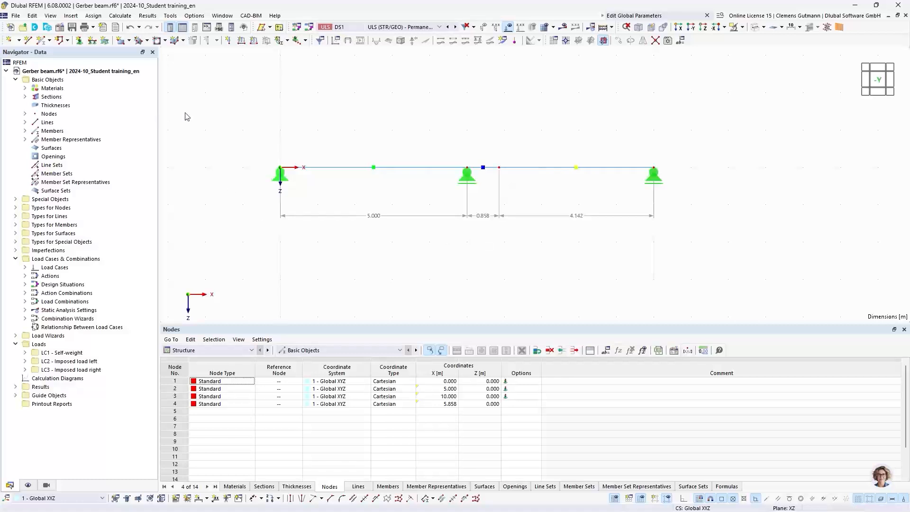
- Set the global parameter FieldLength to 4 m and apply it to the model
{"action": "left_click", "coordinate": [681, 41]}
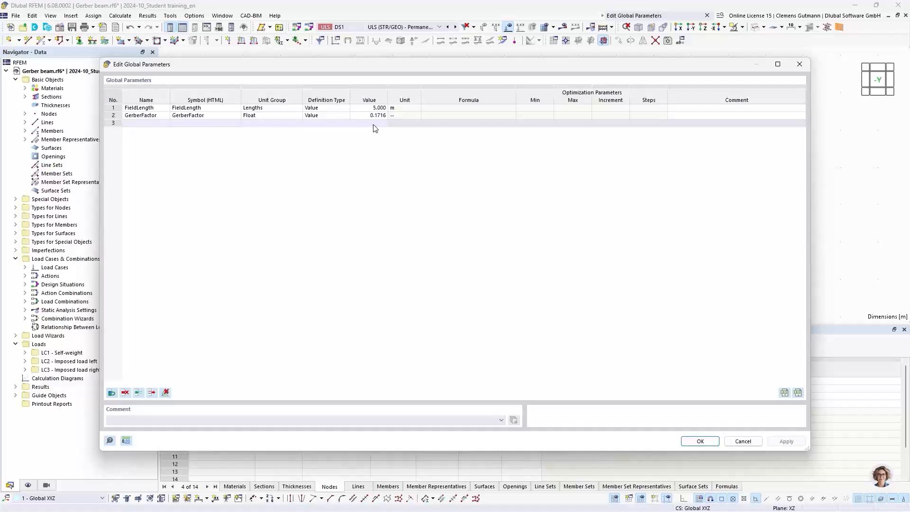
{"action": "left_click", "coordinate": [376, 108]}
{"action": "left_click", "coordinate": [377, 109]}
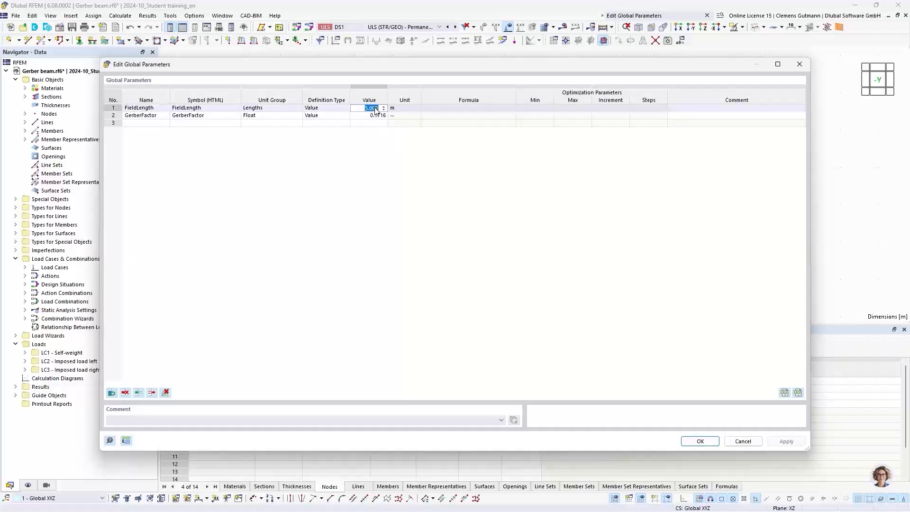
{"action": "key", "text": "BackSpace"}
{"action": "key", "text": "Tab"}
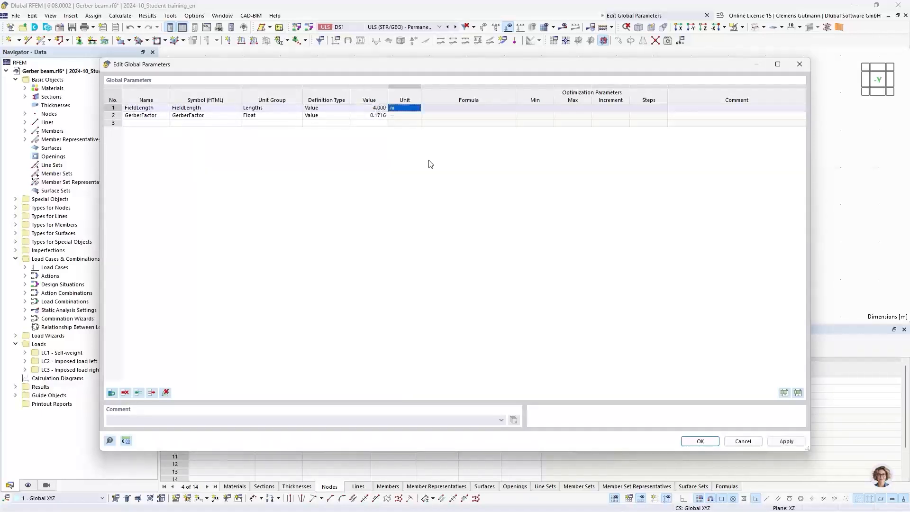
{"action": "left_click", "coordinate": [701, 441]}
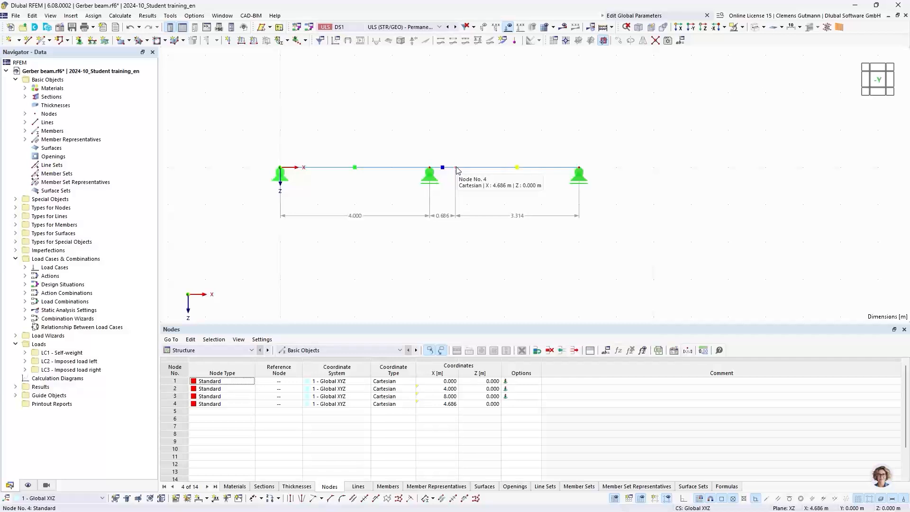
- Inspect the X coordinate of node 4, the dividing node in the second span, and its formula options
{"action": "scroll", "coordinate": [441, 223], "scroll_direction": "up", "scroll_amount": 1}
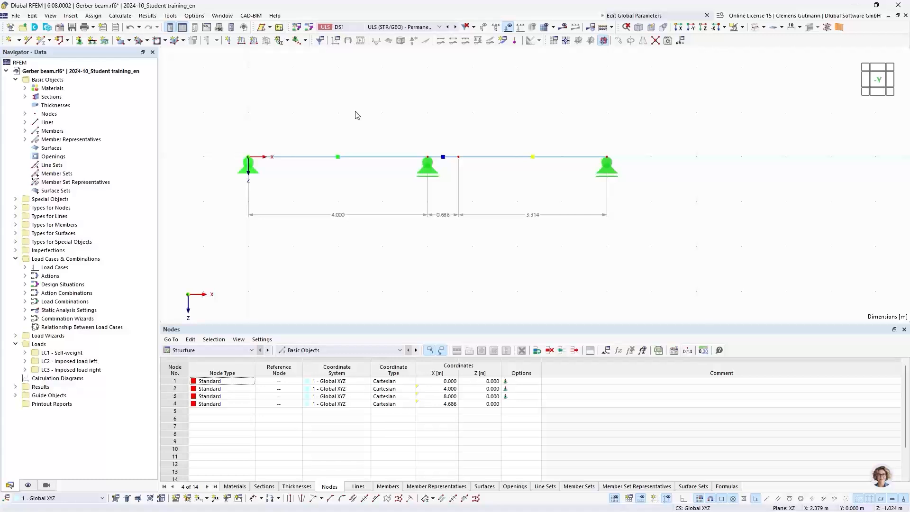
{"action": "double_click", "coordinate": [458, 157]}
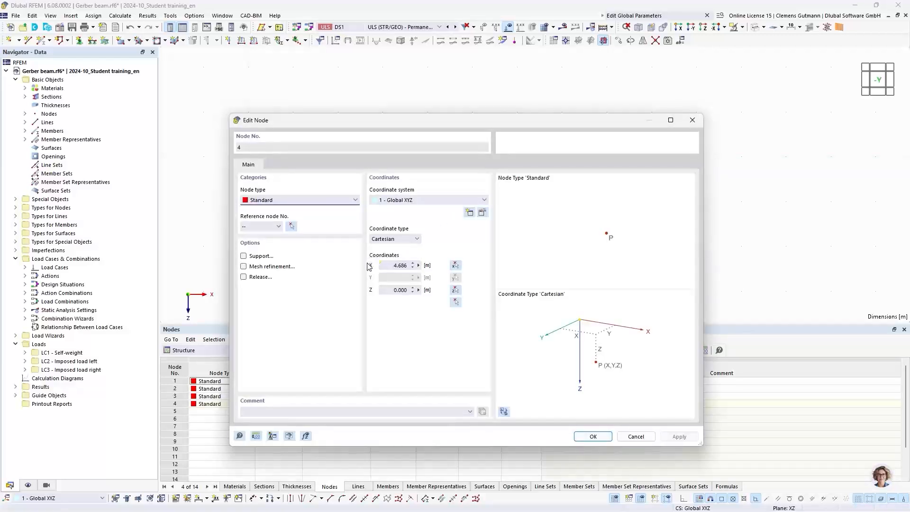
{"action": "left_click", "coordinate": [419, 266]}
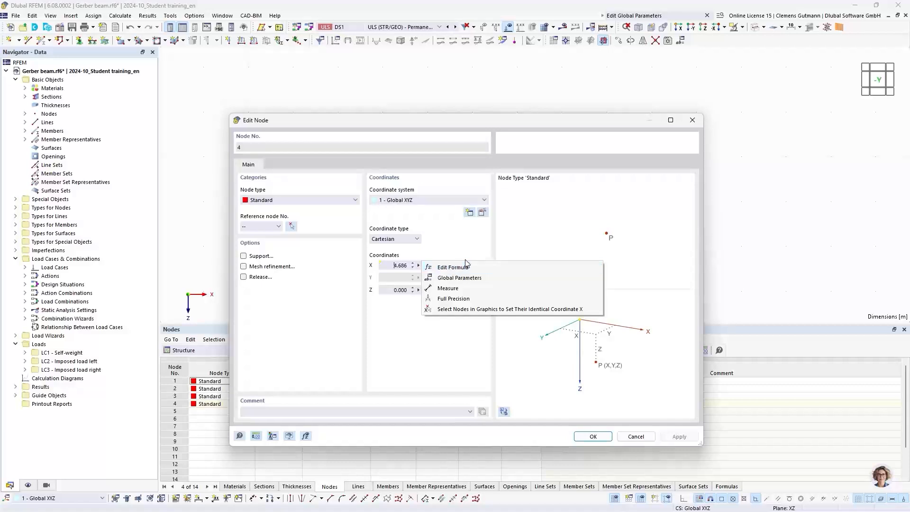
{"action": "left_click", "coordinate": [463, 338]}
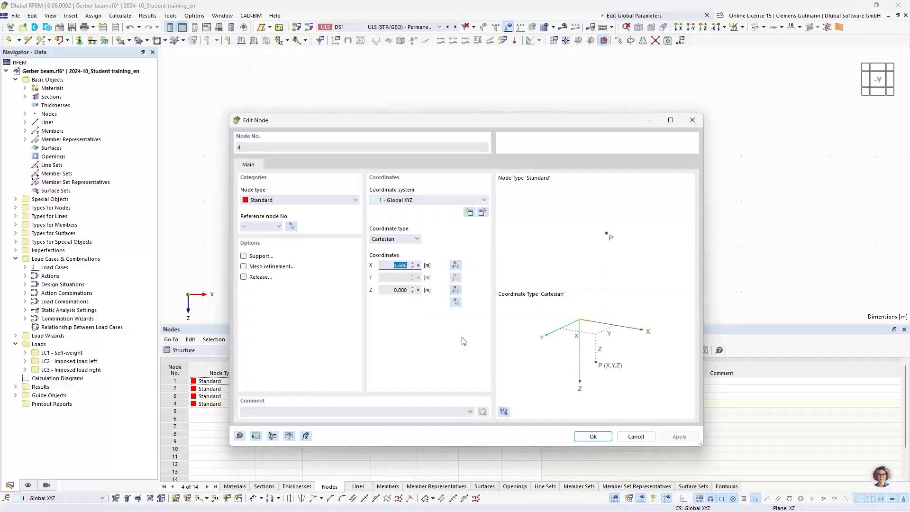
{"action": "left_click", "coordinate": [593, 437]}
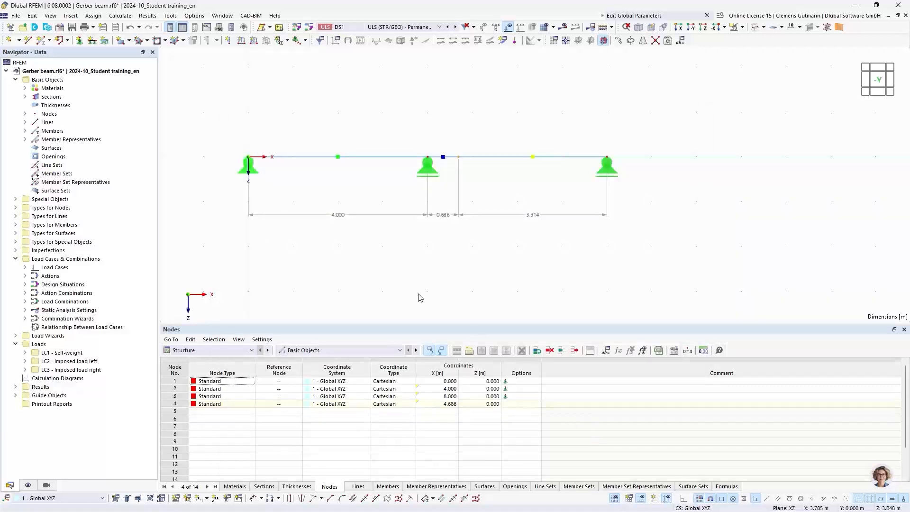
- Enable hinges for member 3, between the dividing node and the end support, and open its hinge assignment
{"action": "right_click", "coordinate": [468, 161]}
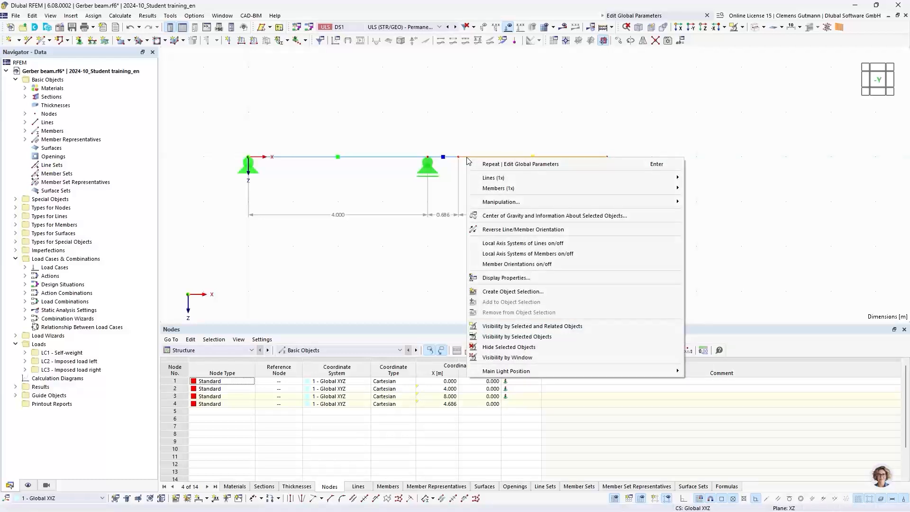
{"action": "left_click", "coordinate": [478, 155]}
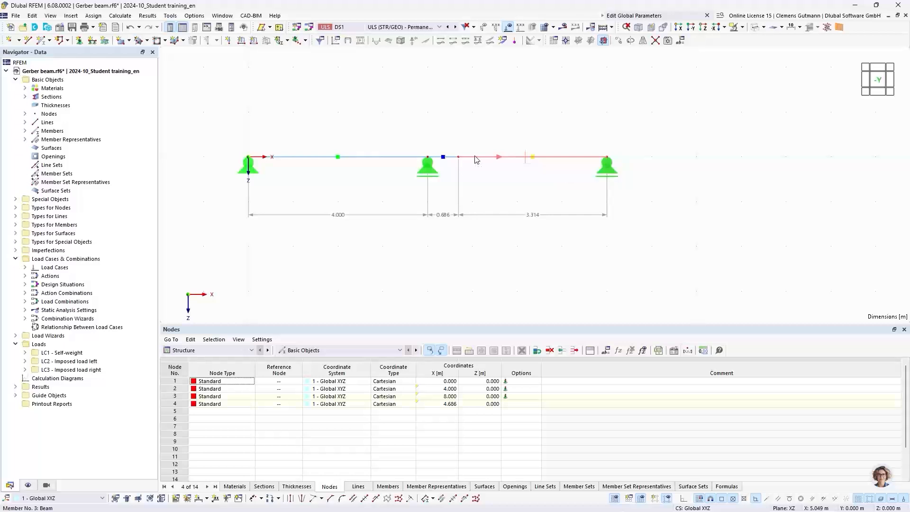
{"action": "double_click", "coordinate": [476, 159]}
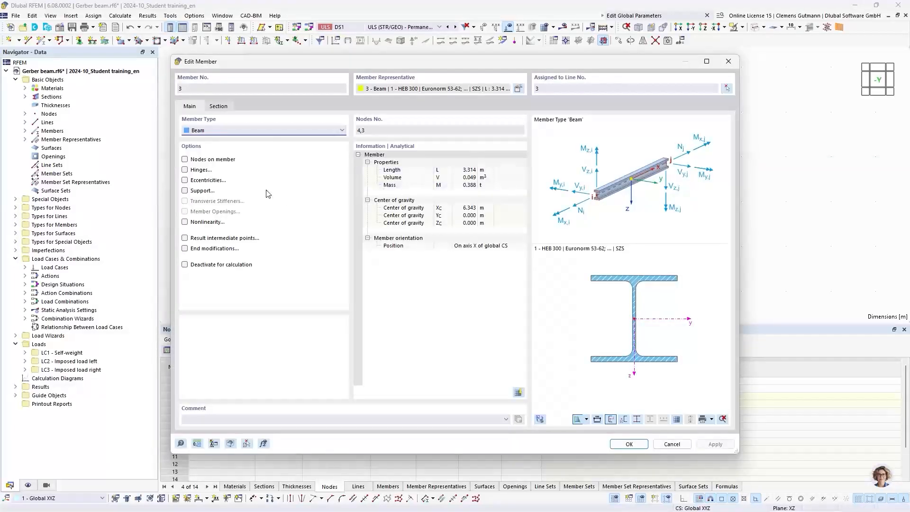
{"action": "left_click", "coordinate": [185, 171]}
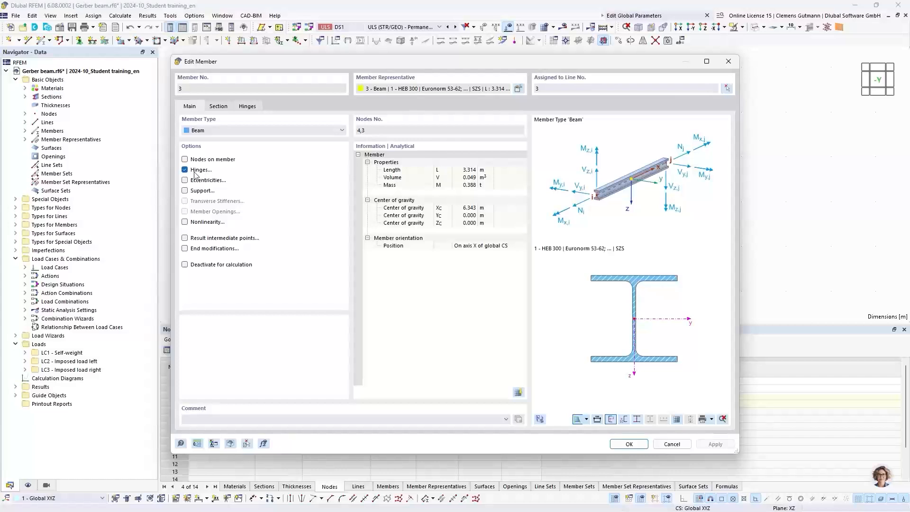
{"action": "left_click_drag", "start_coordinate": [387, 64], "coordinate": [477, 107]}
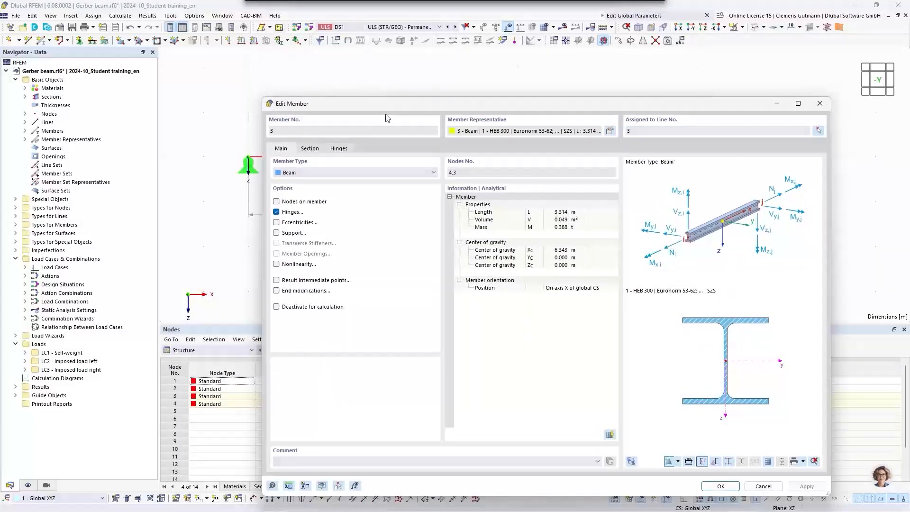
{"action": "left_click", "coordinate": [339, 149]}
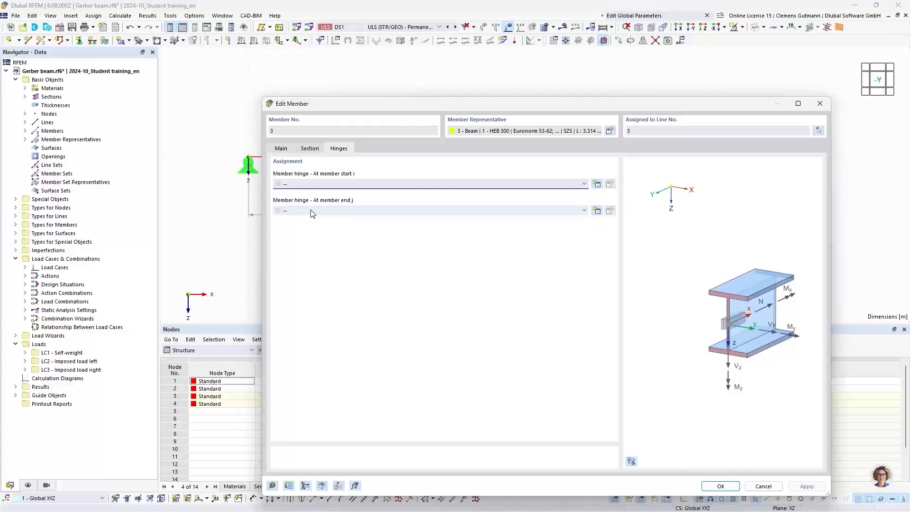
- Examine member 3's orientation in the model and in a 3D preview to identify its start and end nodes
{"action": "left_click_drag", "start_coordinate": [499, 106], "coordinate": [427, 216]}
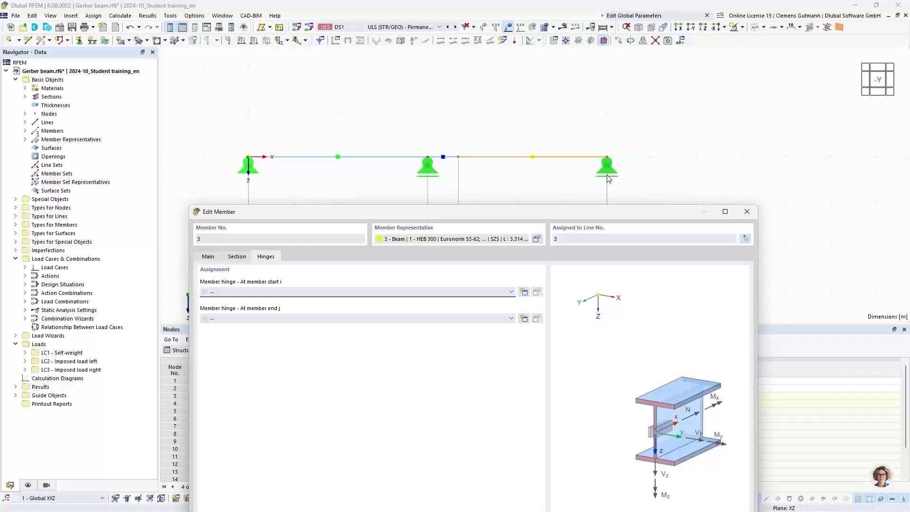
{"action": "left_click_drag", "start_coordinate": [549, 214], "coordinate": [512, 75]}
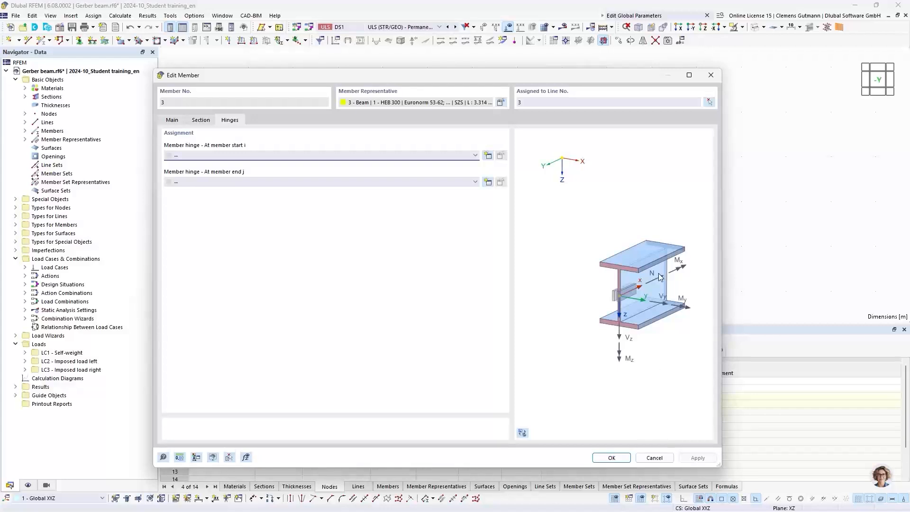
{"action": "left_click", "coordinate": [522, 434]}
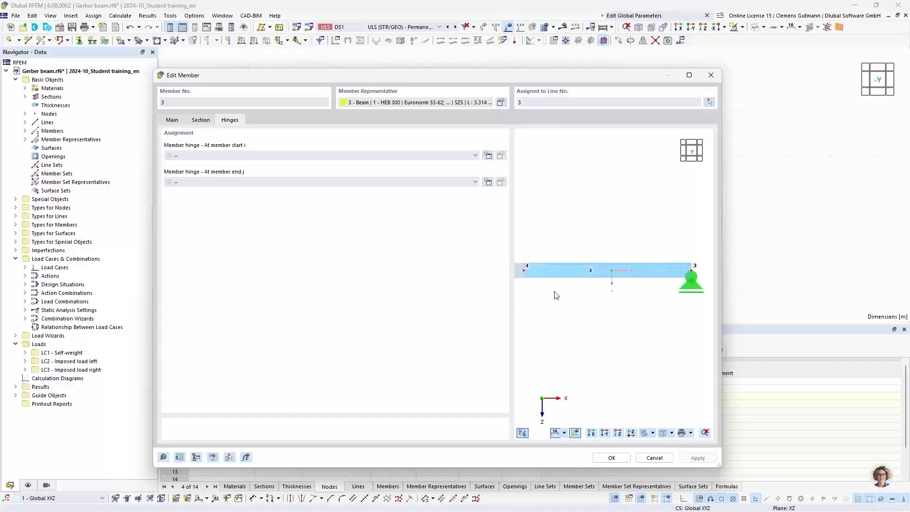
{"action": "middle_click_drag", "start_coordinate": [554, 294], "coordinate": [577, 328], "text": "ctrl"}
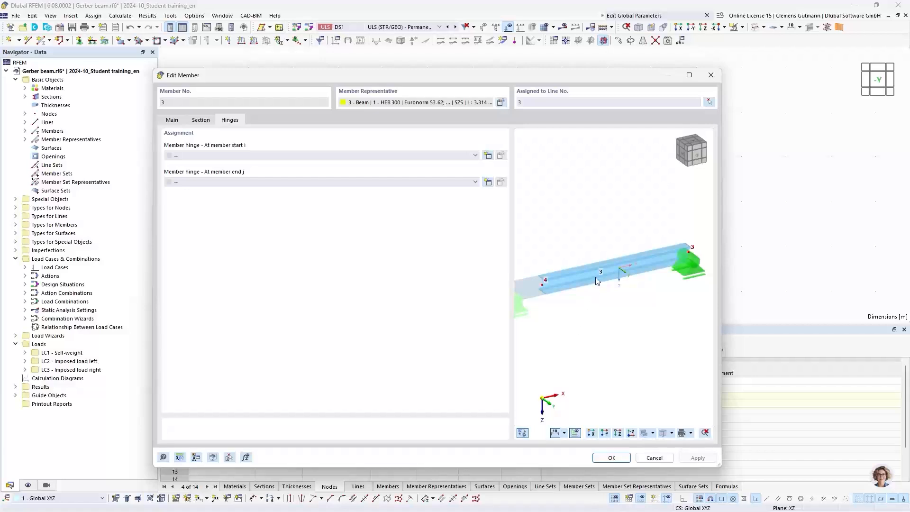
{"action": "scroll", "coordinate": [646, 293], "scroll_direction": "down", "scroll_amount": 3}
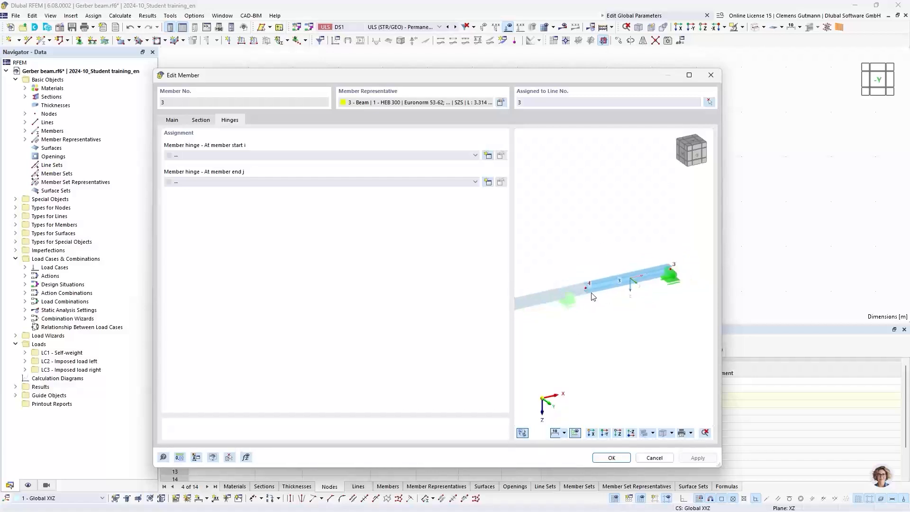
{"action": "scroll", "coordinate": [595, 287], "scroll_direction": "up", "scroll_amount": 4}
{"action": "middle_click_drag", "start_coordinate": [642, 338], "coordinate": [611, 349], "text": "ctrl"}
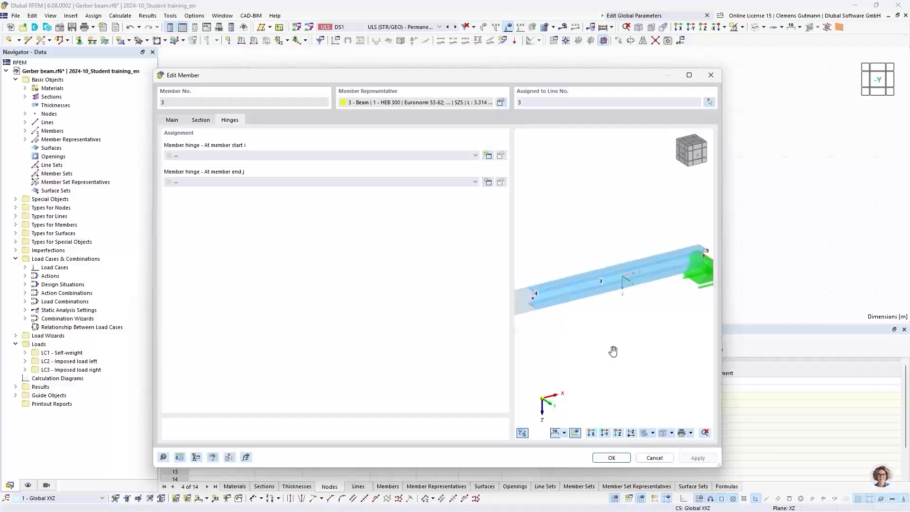
{"action": "scroll", "coordinate": [544, 278], "scroll_direction": "down", "scroll_amount": 2}
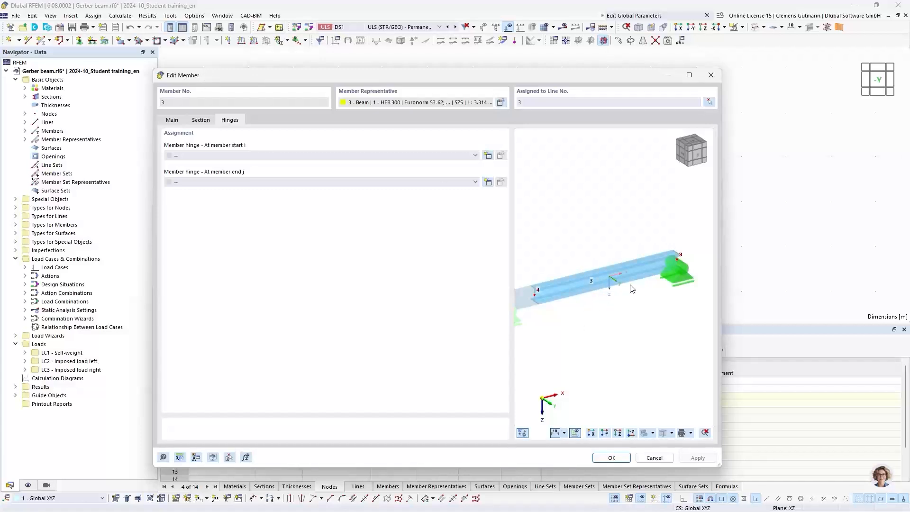
{"action": "scroll", "coordinate": [632, 289], "scroll_direction": "up", "scroll_amount": 2}
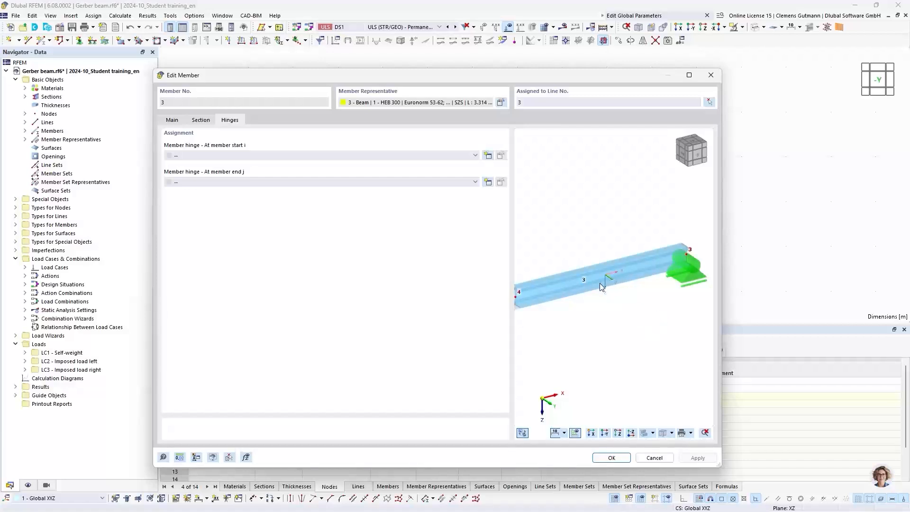
{"action": "mouse_move", "coordinate": [564, 328]}
{"action": "middle_mouse_down"}
{"action": "mouse_move", "coordinate": [583, 318]}
{"action": "mouse_move", "coordinate": [571, 330]}
{"action": "middle_mouse_up"}
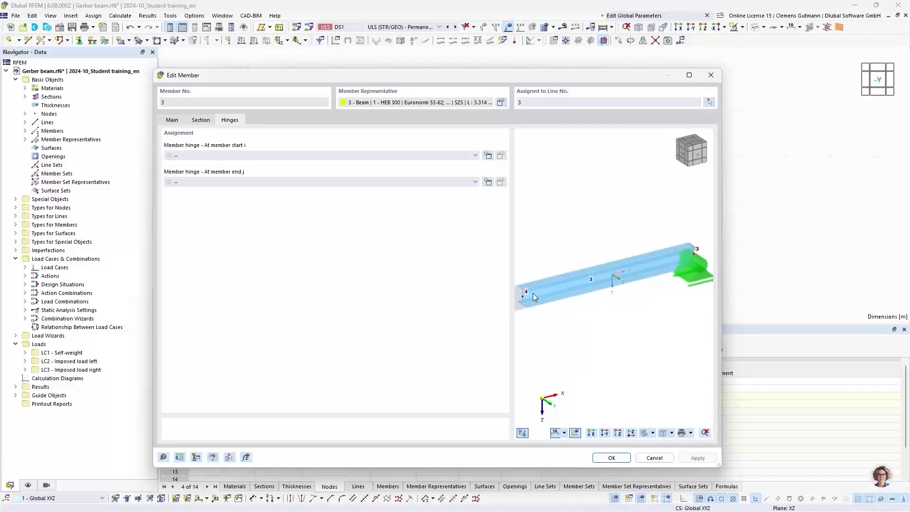
{"action": "middle_click_drag", "start_coordinate": [542, 337], "coordinate": [563, 336]}
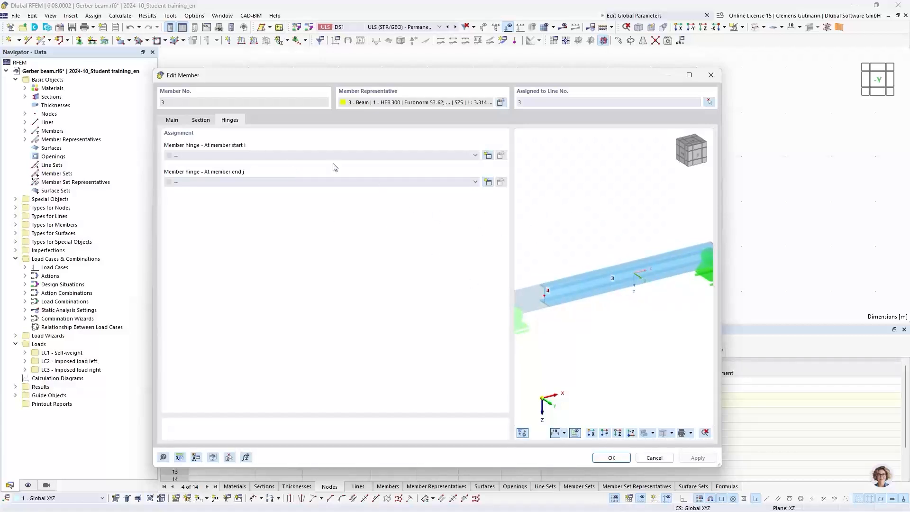
- Create a member hinge in local xyz with φy released and assign it to the start of member 3
{"action": "left_click", "coordinate": [489, 157]}
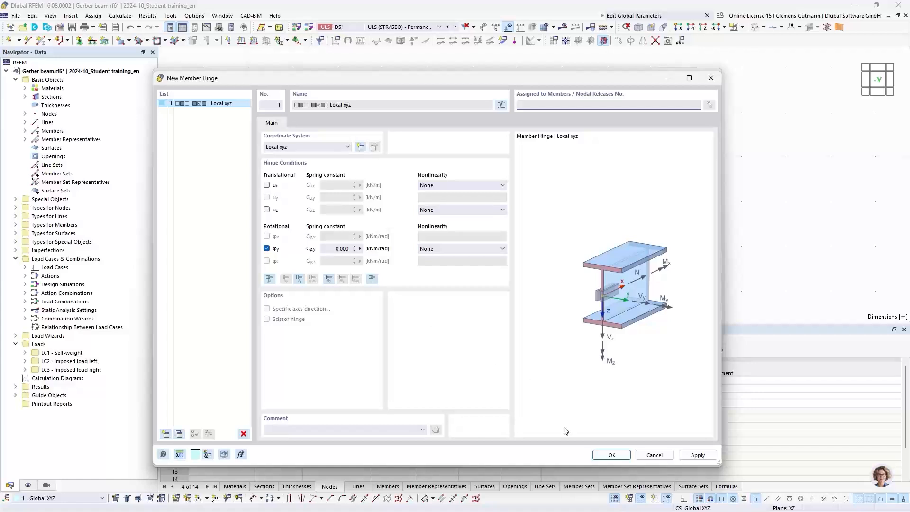
{"action": "left_click", "coordinate": [596, 459]}
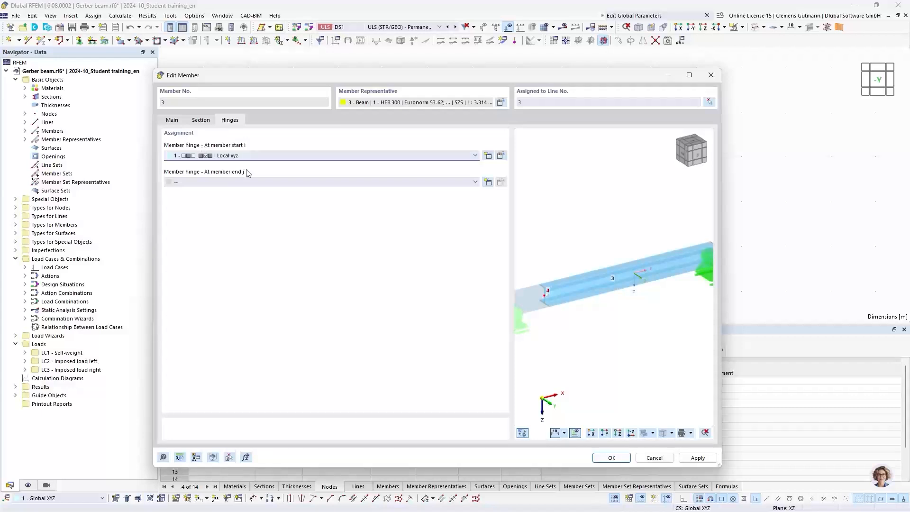
{"action": "left_click", "coordinate": [611, 458]}
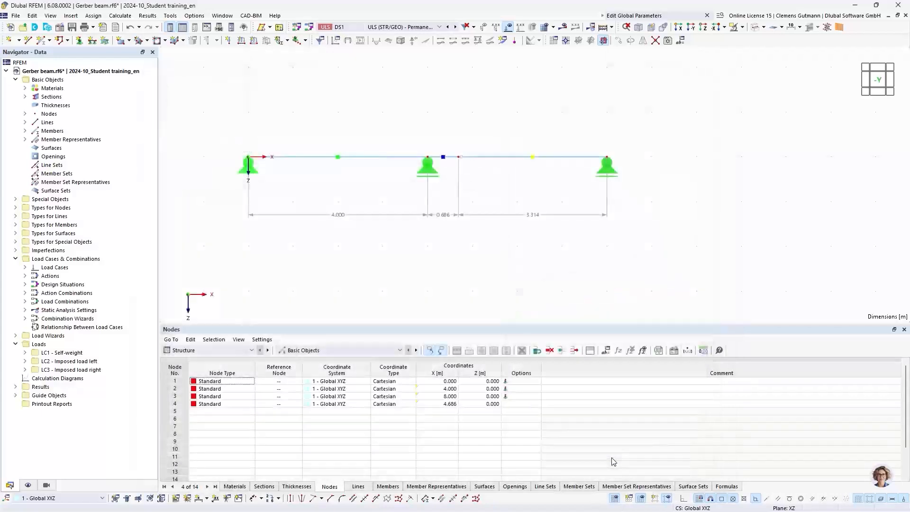
- Enlarge the display size of the member hinge symbol in the graphics
{"action": "right_click", "coordinate": [462, 162]}
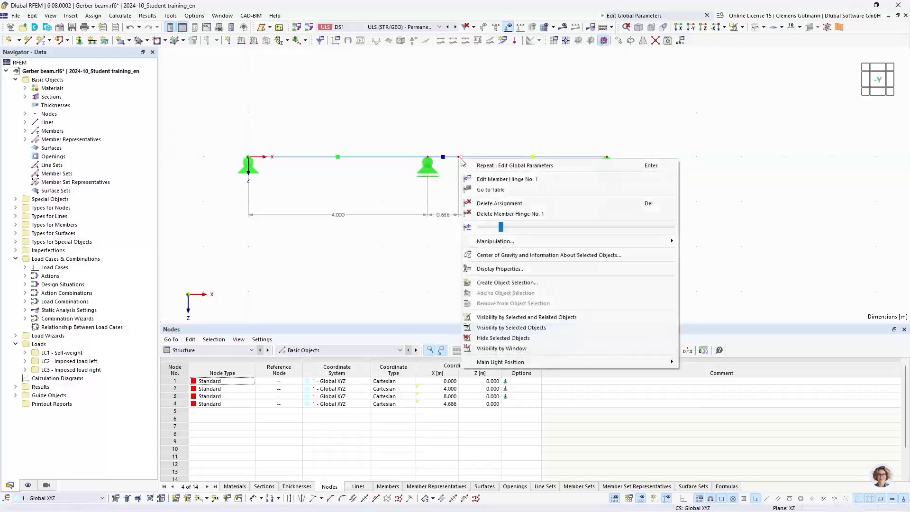
{"action": "left_click_drag", "start_coordinate": [502, 227], "coordinate": [574, 230]}
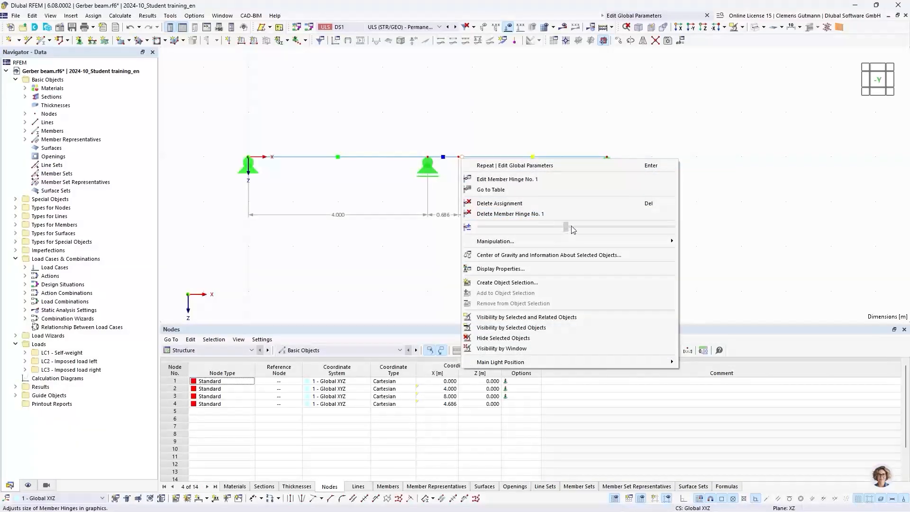
{"action": "left_click", "coordinate": [429, 221]}
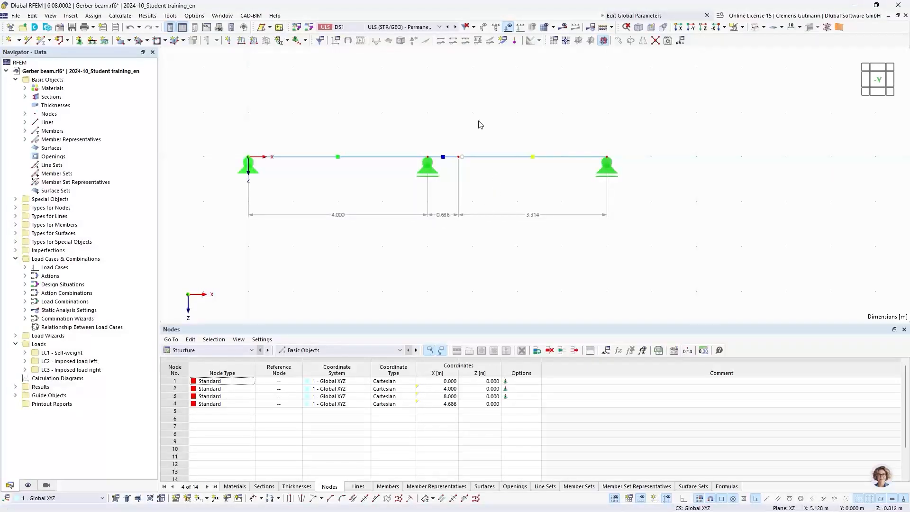
- Calculate the model and display the results of load combination CO2, 1.35 * LC1 + 1.50 * LC2
{"action": "left_click", "coordinate": [605, 28]}
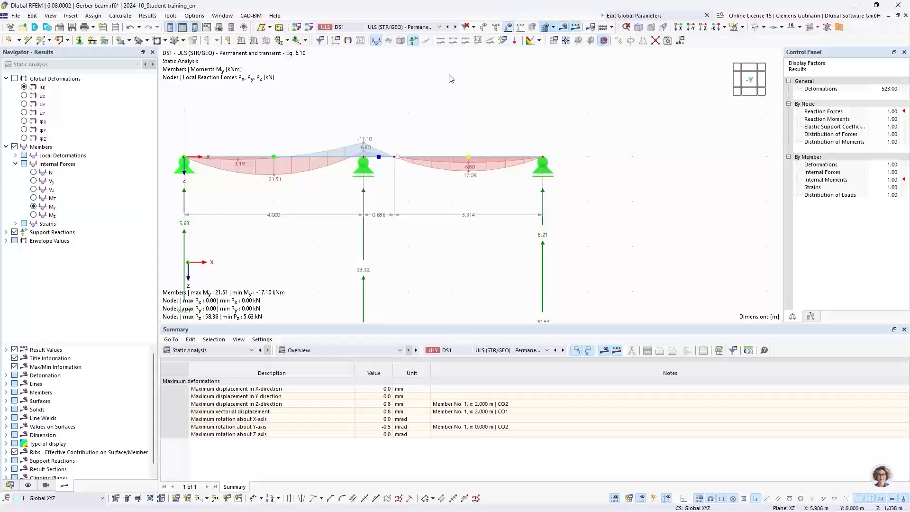
{"action": "left_click", "coordinate": [403, 27]}
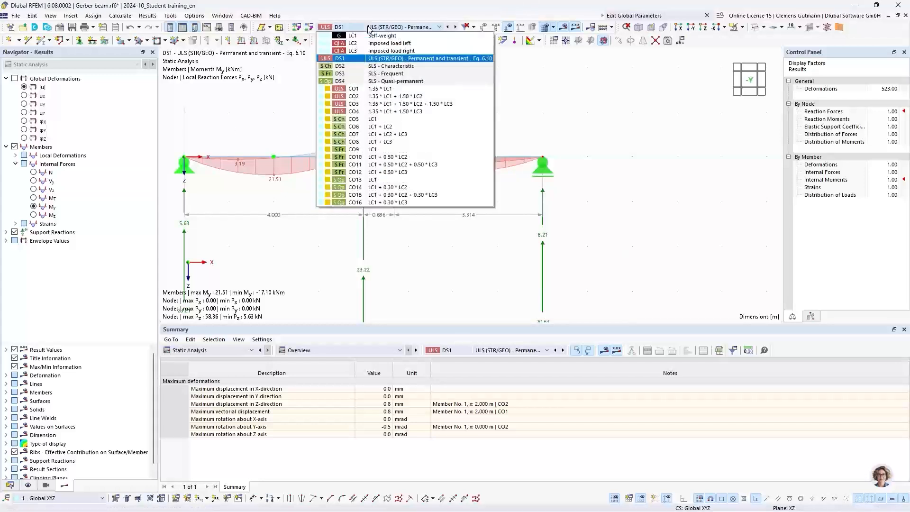
{"action": "left_click", "coordinate": [396, 97]}
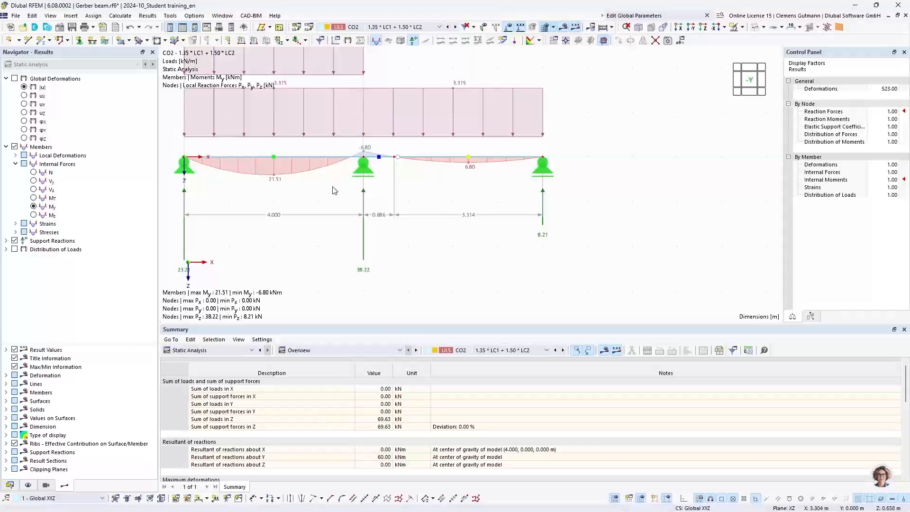
{"action": "middle_click_drag", "start_coordinate": [334, 194], "coordinate": [363, 249]}
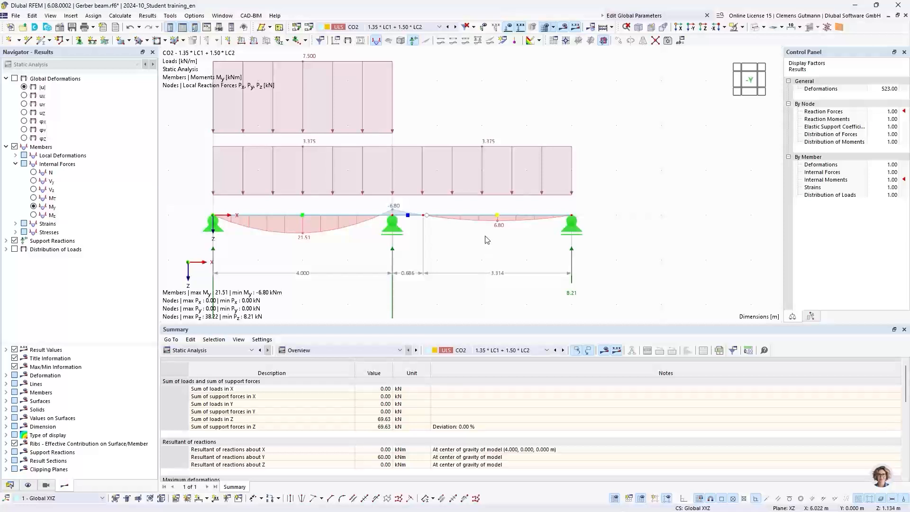
- Display the member moments for load combination CO3, 1.35 * LC1 + 1.50 * LC2 + 1.50 * LC3, and hide the loads
{"action": "middle_click_drag", "start_coordinate": [481, 129], "coordinate": [513, 162]}
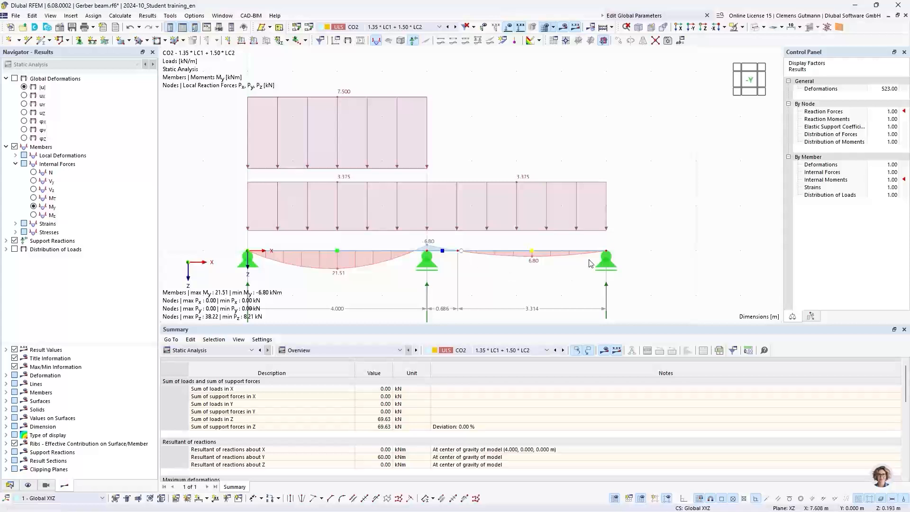
{"action": "left_click", "coordinate": [425, 27]}
{"action": "left_click", "coordinate": [447, 104]}
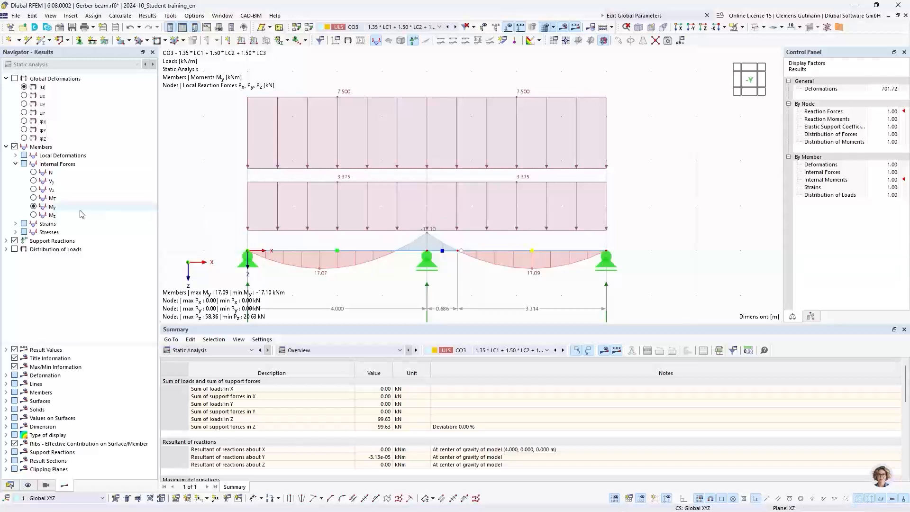
{"action": "left_click", "coordinate": [508, 27]}
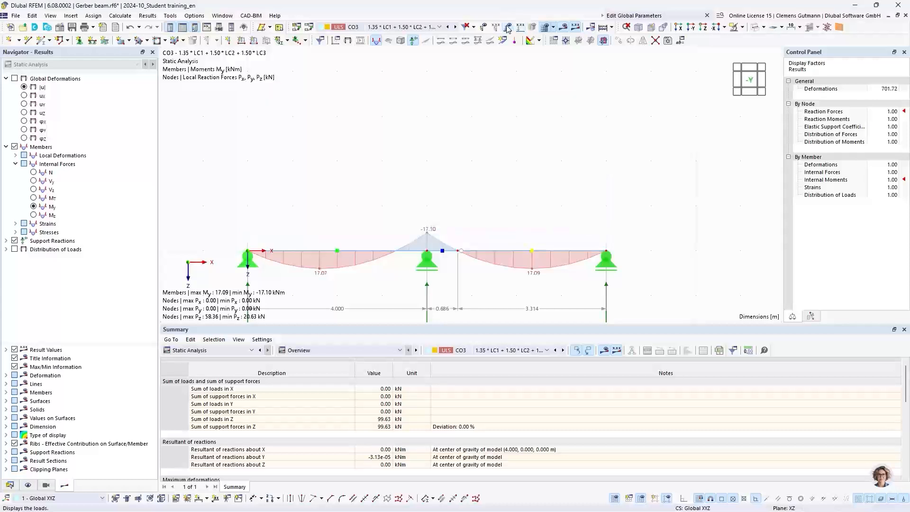
{"action": "scroll", "coordinate": [470, 254], "scroll_direction": "up", "scroll_amount": 3}
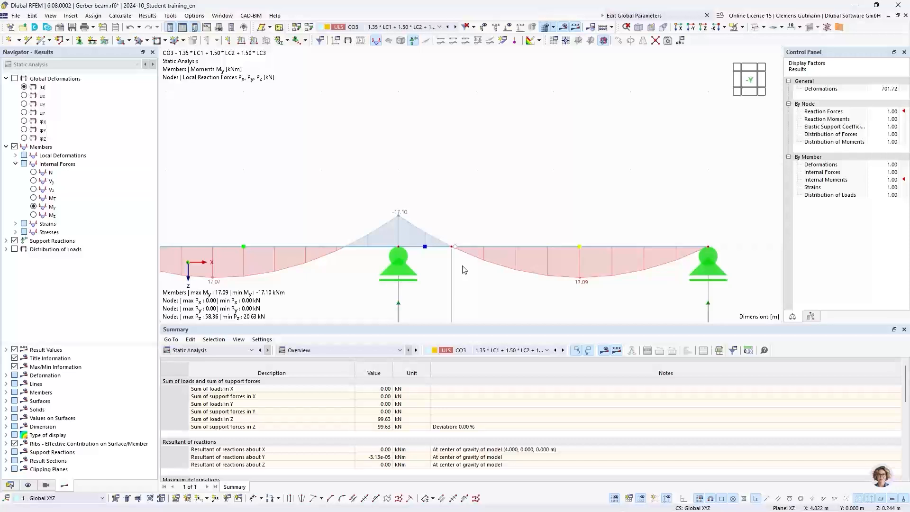
{"action": "scroll", "coordinate": [469, 236], "scroll_direction": "down", "scroll_amount": 3}
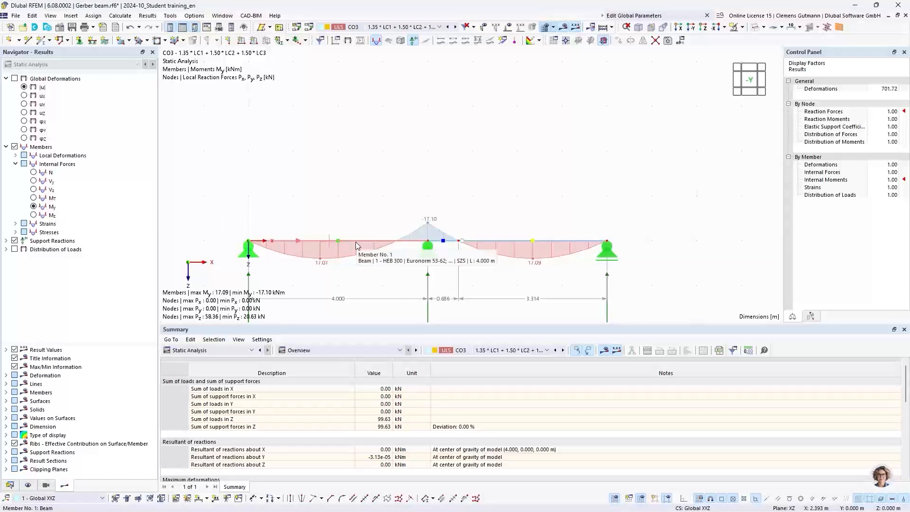
{"action": "middle_click_drag", "start_coordinate": [375, 275], "coordinate": [345, 217]}
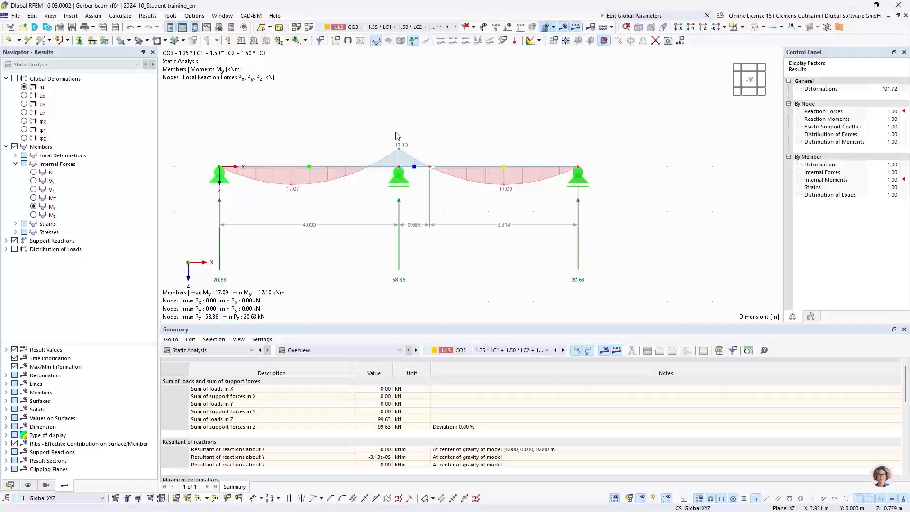
- Set the global parameter FieldLength to 6 m and recalculate the beam to display its CO3 moments
{"action": "left_click", "coordinate": [680, 41]}
{"action": "double_click", "coordinate": [369, 108]}
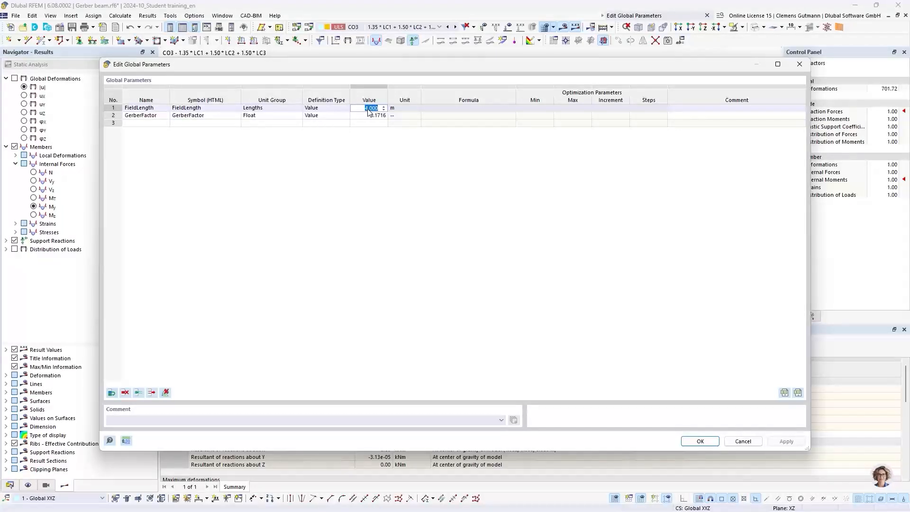
{"action": "type", "text": "6"}
{"action": "key", "text": "Tab"}
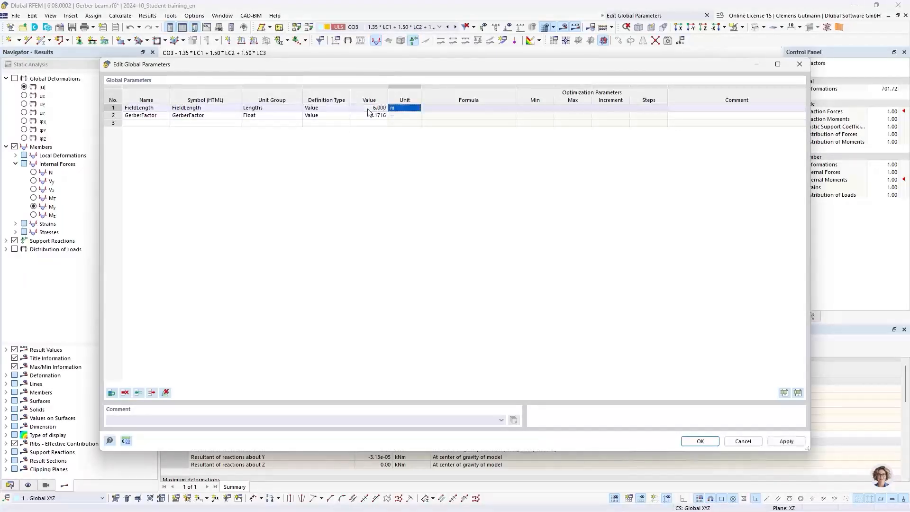
{"action": "left_click", "coordinate": [700, 442]}
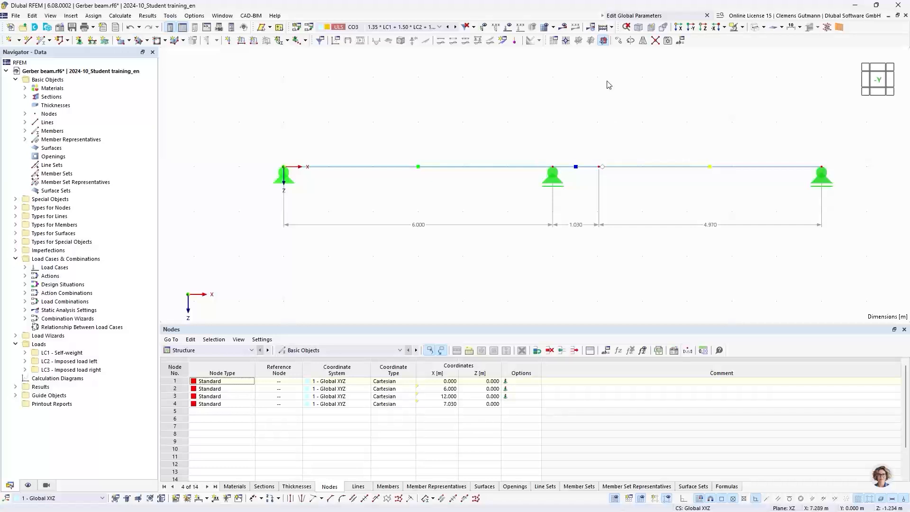
{"action": "left_click", "coordinate": [563, 27]}
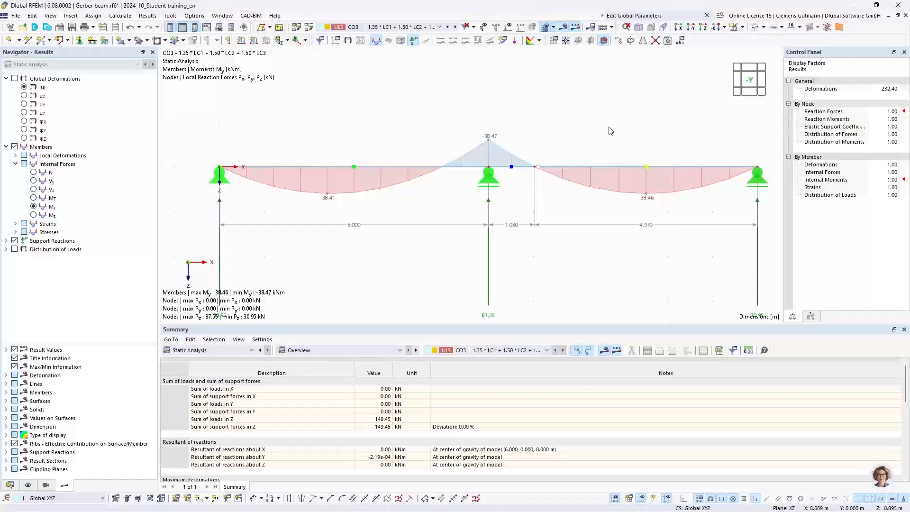
{"action": "middle_click_drag", "start_coordinate": [609, 125], "coordinate": [572, 138]}
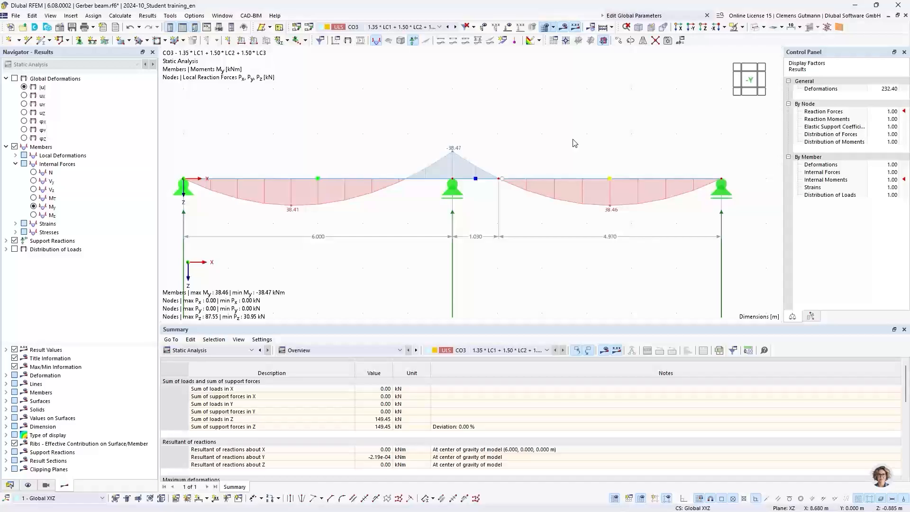
- Consult the two-hinged frame task slide in PowerPoint, and create an RFEM model named Two-hinged frame of type 2D | XZ | Plane Stress
{"action": "key", "text": "alt+Tab"}
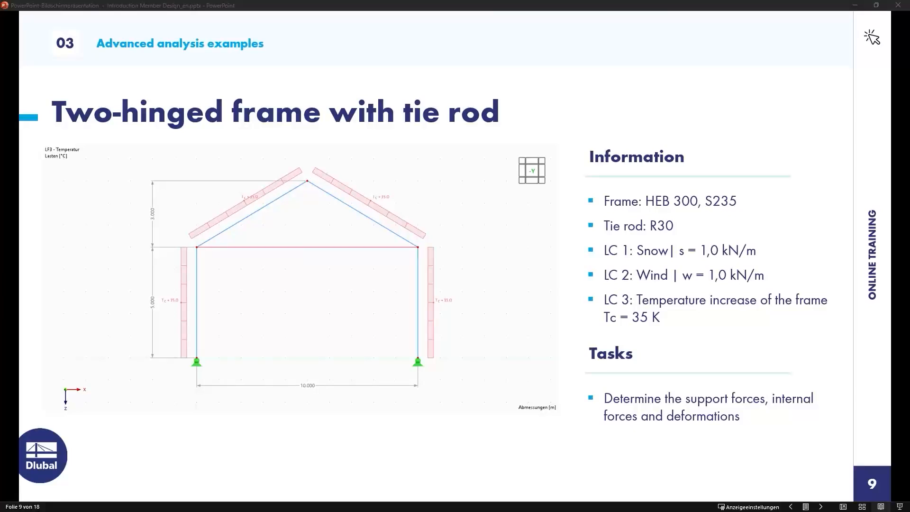
{"action": "key", "text": "alt+Tab"}
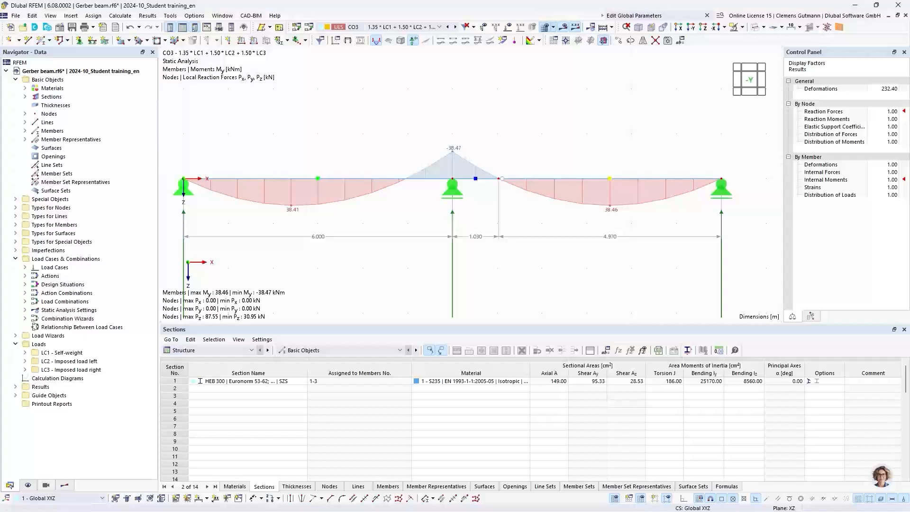
{"action": "left_click", "coordinate": [11, 28]}
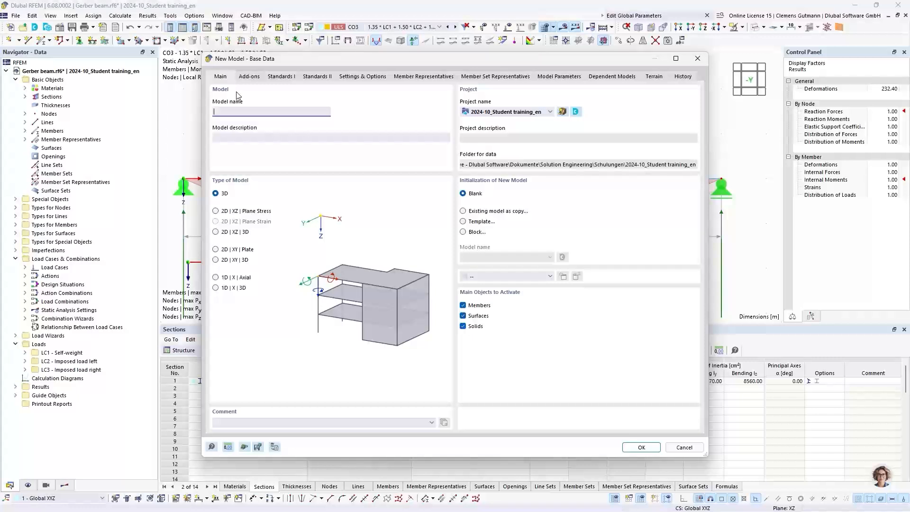
{"action": "type", "text": "Two-hinged f"}
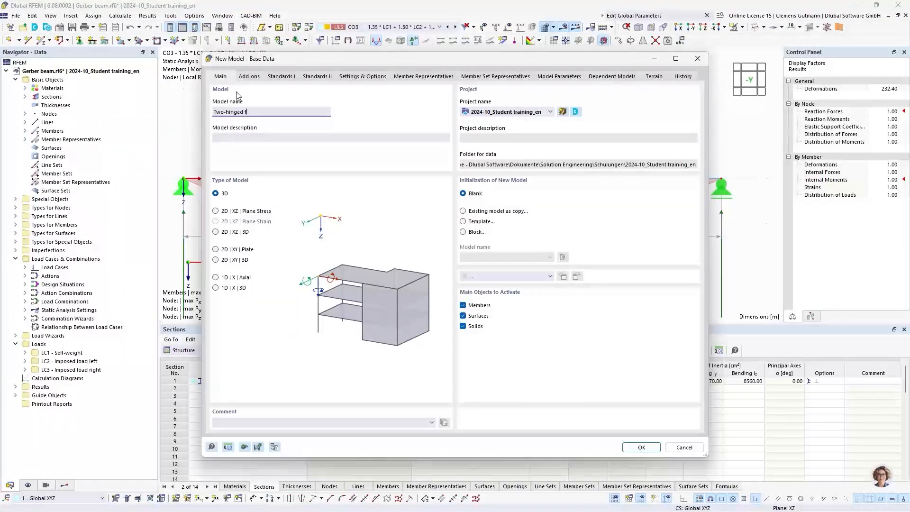
{"action": "type", "text": "rame"}
{"action": "key", "text": "Tab"}
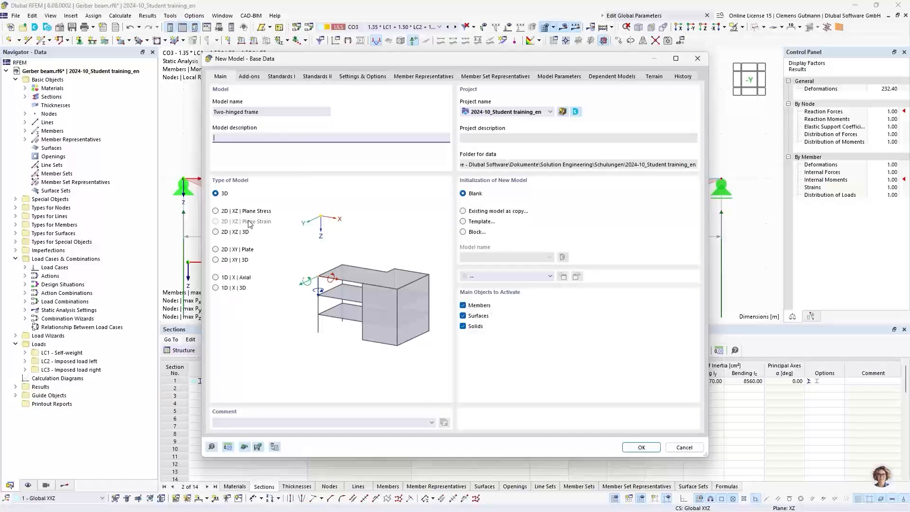
{"action": "left_click", "coordinate": [215, 211]}
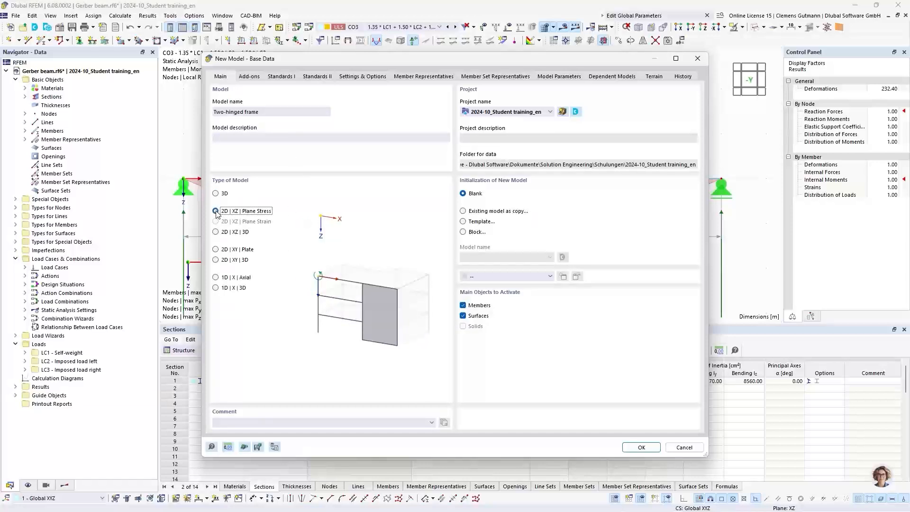
{"action": "left_click", "coordinate": [633, 447]}
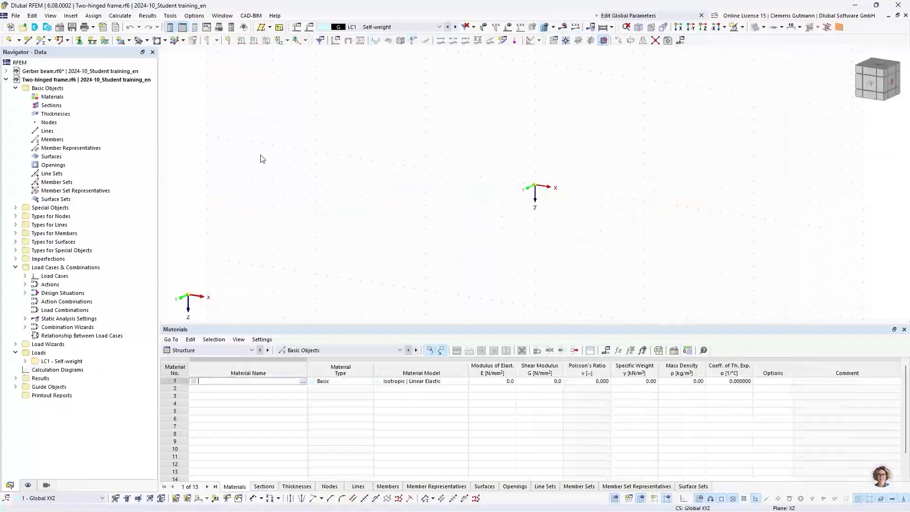
- Define material 1 as S235 | EN 1993-1-1:2005-05
{"action": "left_click", "coordinate": [874, 86]}
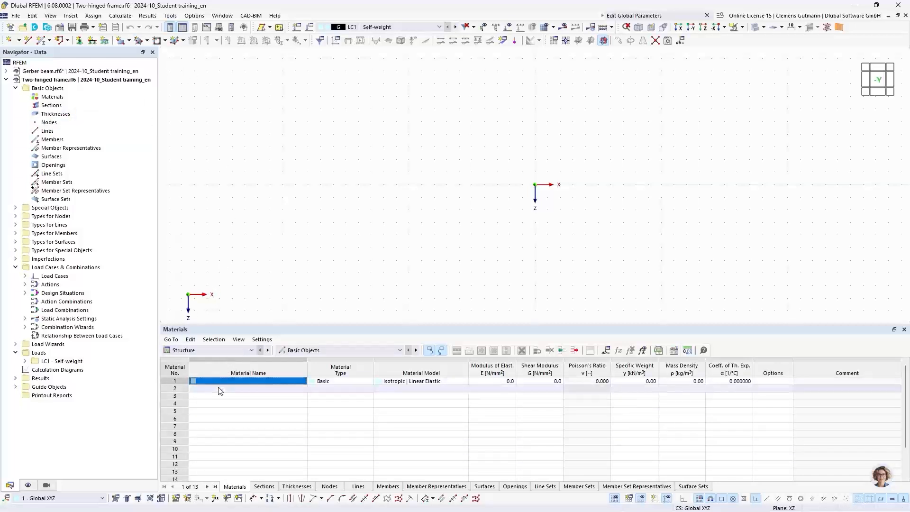
{"action": "left_click", "coordinate": [249, 386]}
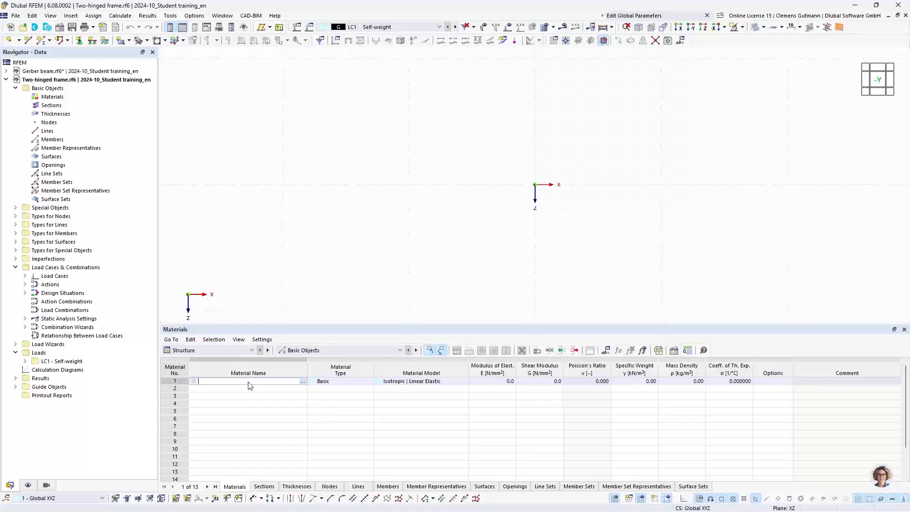
{"action": "type", "text": "S235"}
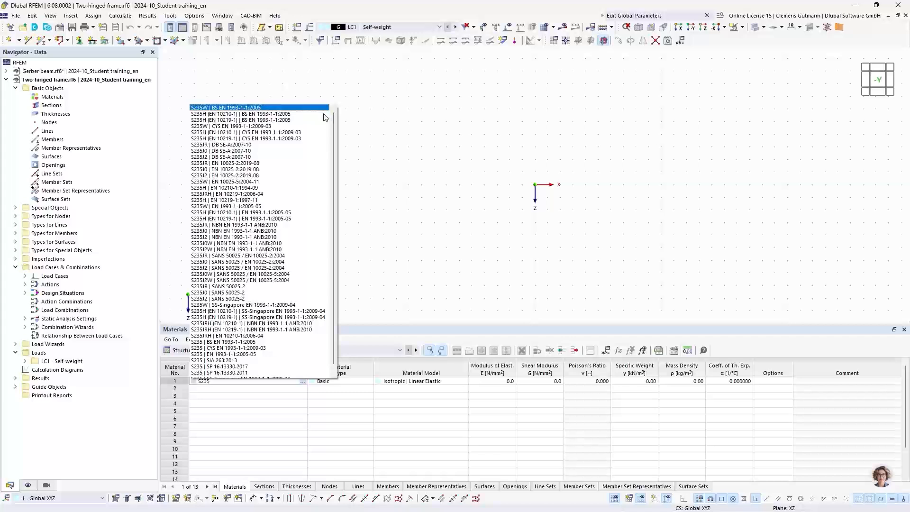
{"action": "scroll", "coordinate": [252, 263], "scroll_direction": "down", "scroll_amount": 1}
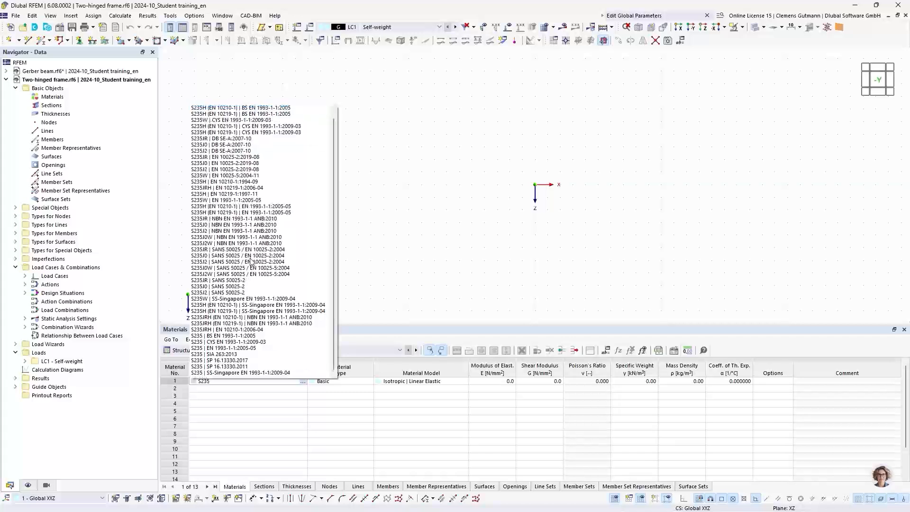
{"action": "left_click", "coordinate": [215, 349]}
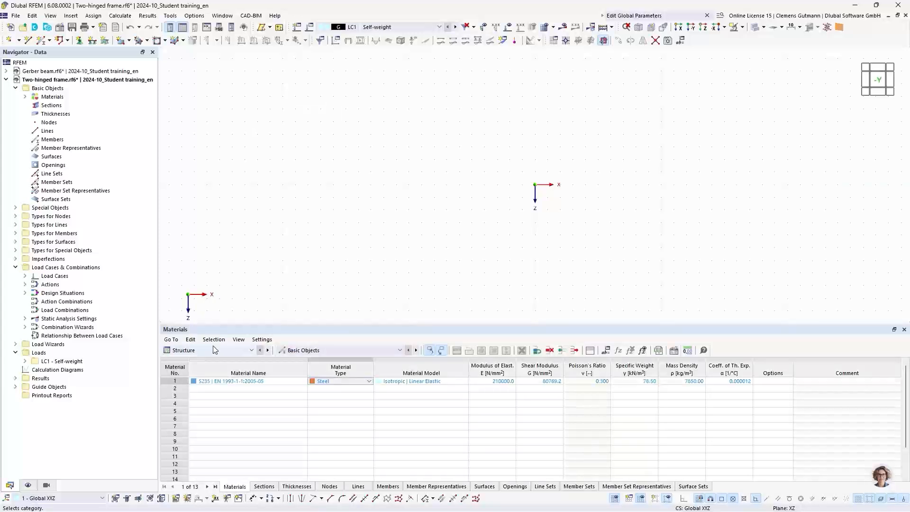
- Define section 1 as HEB 300 | Euronorm 53-62; DIN 1025-2 | SZS
{"action": "left_click", "coordinate": [265, 487]}
{"action": "left_click", "coordinate": [202, 382]}
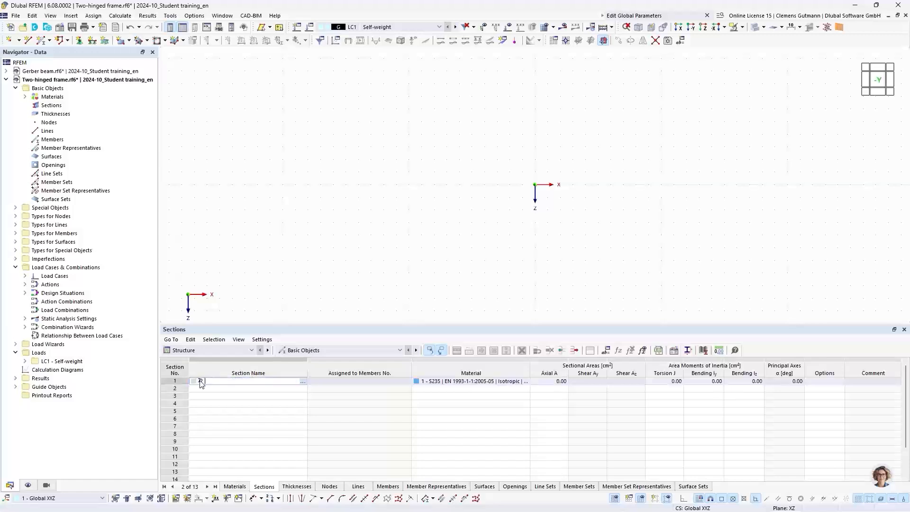
{"action": "type", "text": "H"}
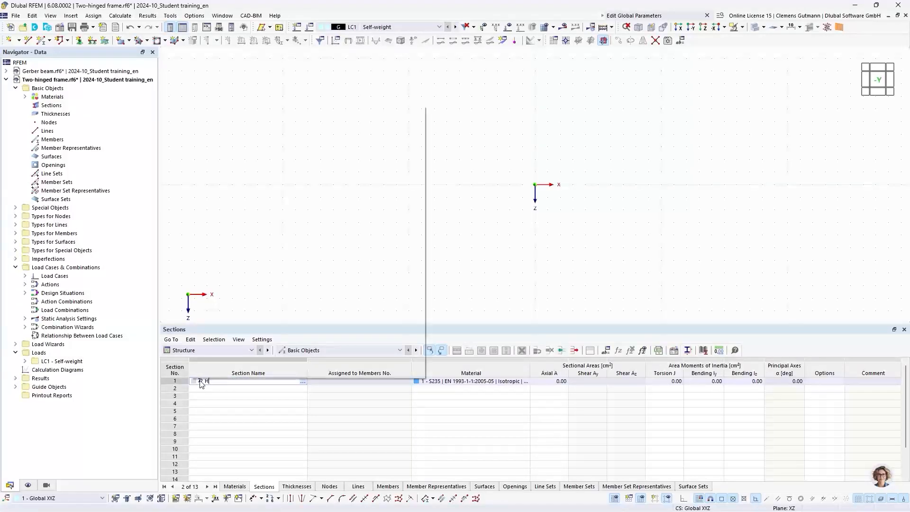
{"action": "type", "text": "EB 300"}
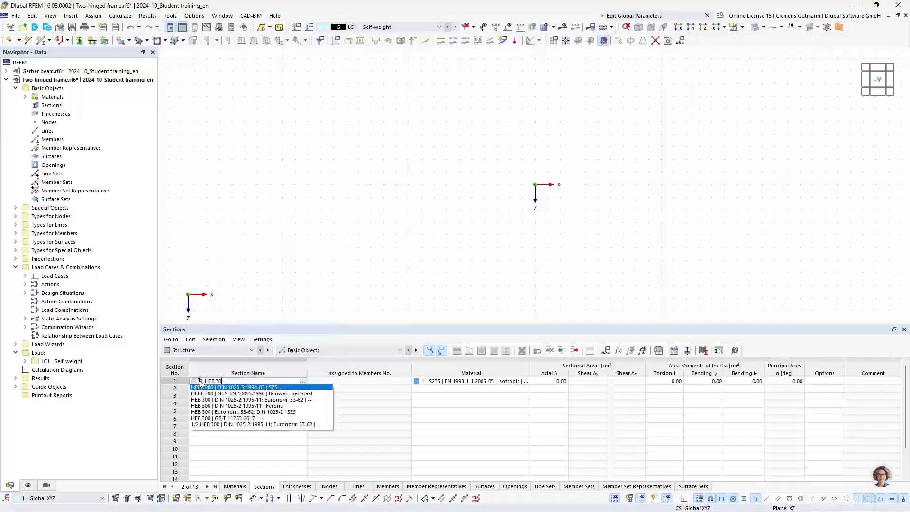
{"action": "left_click", "coordinate": [225, 413]}
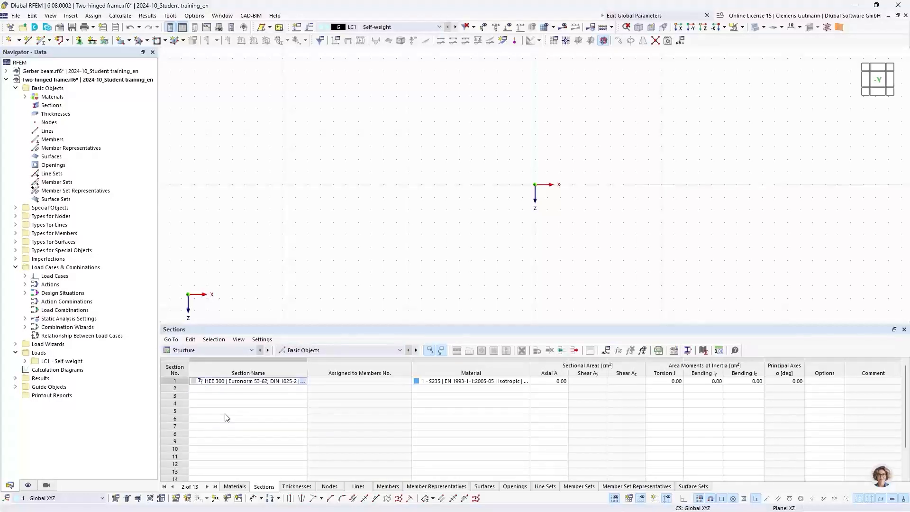
{"action": "key", "text": "Tab"}
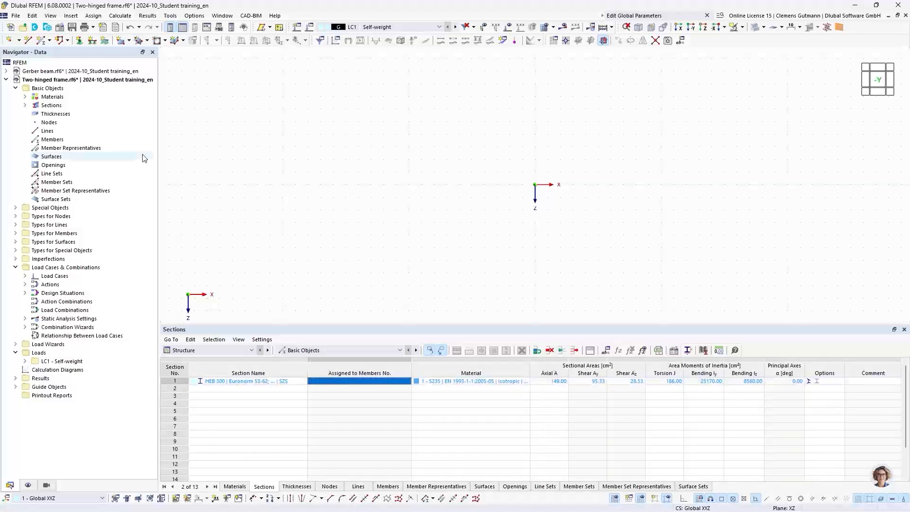
- Create section 2 as a parametric round bar with a diameter of 30 mm for the tie rod
{"action": "right_click", "coordinate": [54, 108]}
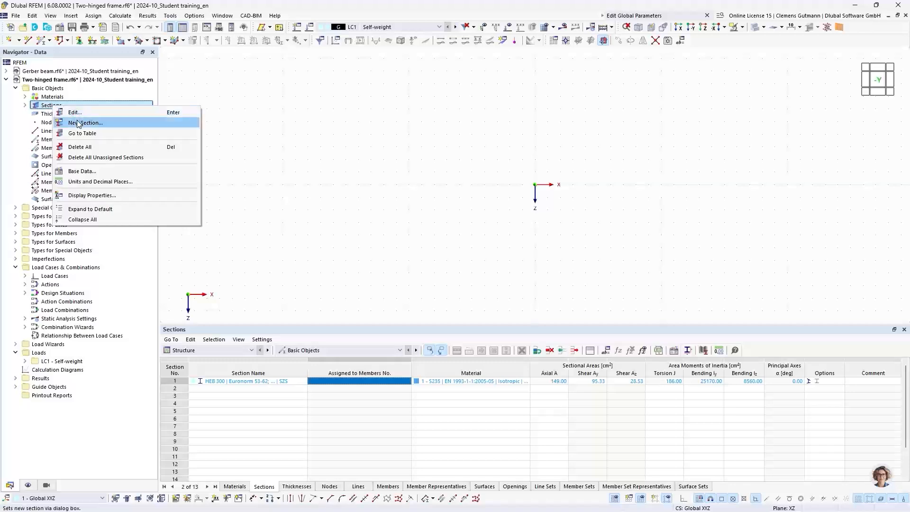
{"action": "left_click", "coordinate": [79, 123]}
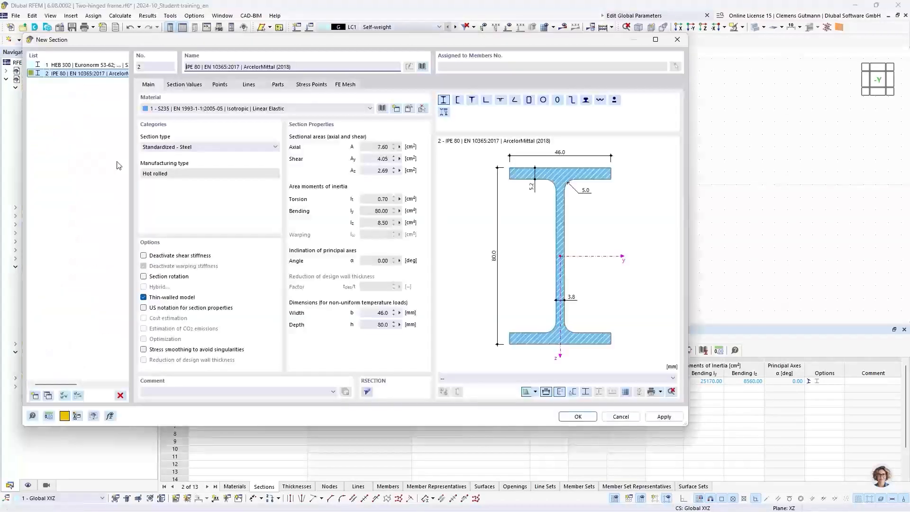
{"action": "left_click", "coordinate": [422, 66]}
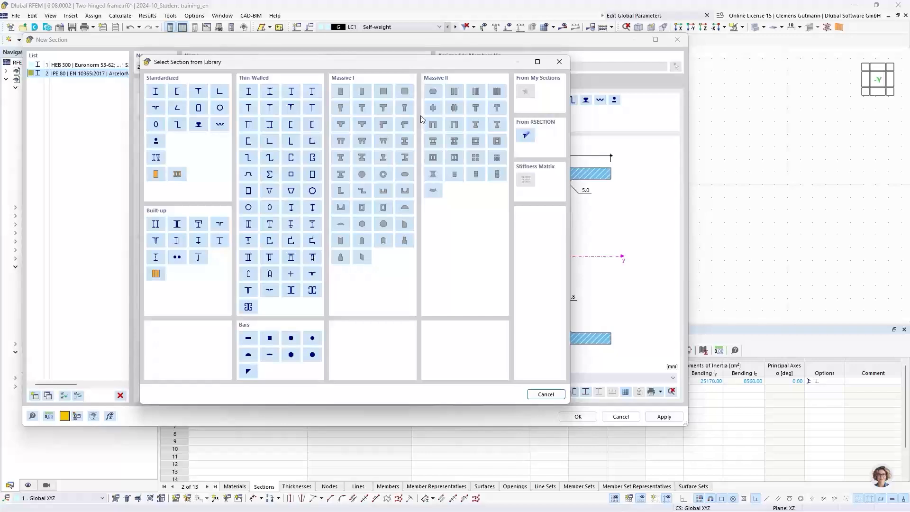
{"action": "left_click", "coordinate": [312, 338]}
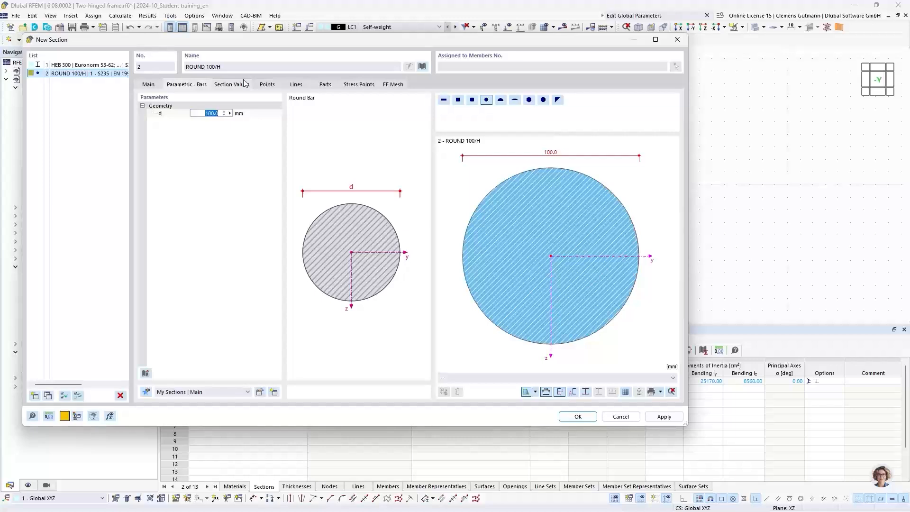
{"action": "type", "text": "30"}
{"action": "key", "text": "Return"}
{"action": "left_click", "coordinate": [569, 416]}
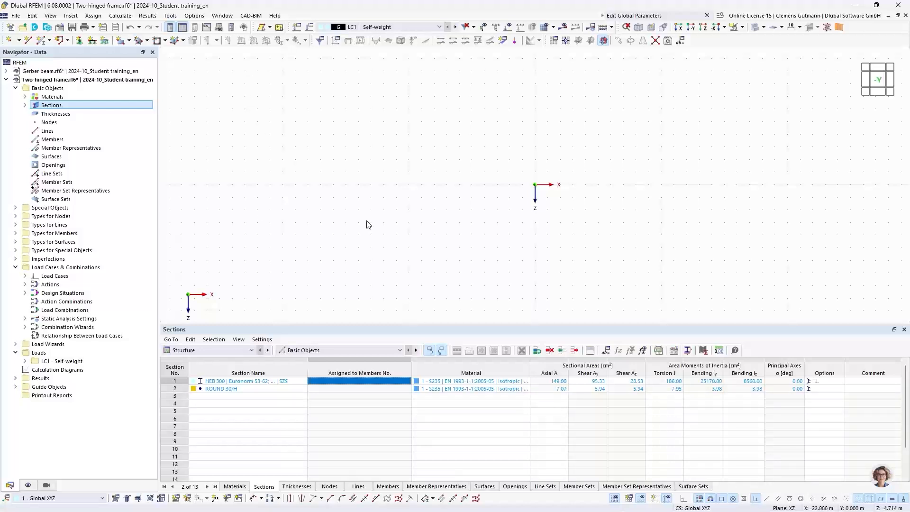
- Draw continuous beam members for the left half of the frame through X/Z points 0/0, 0/-5 and 5/-8 m
{"action": "middle_click_drag", "start_coordinate": [601, 184], "coordinate": [369, 232]}
{"action": "left_click", "coordinate": [51, 41]}
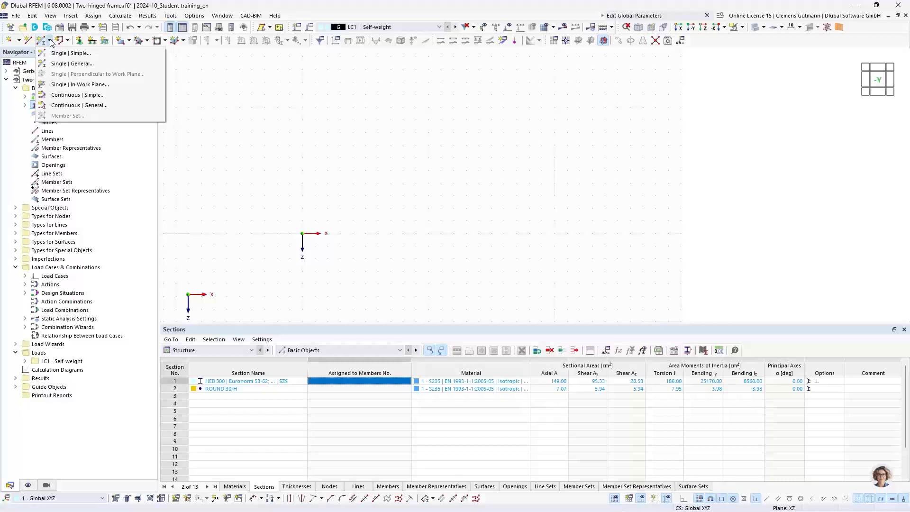
{"action": "left_click", "coordinate": [86, 95]}
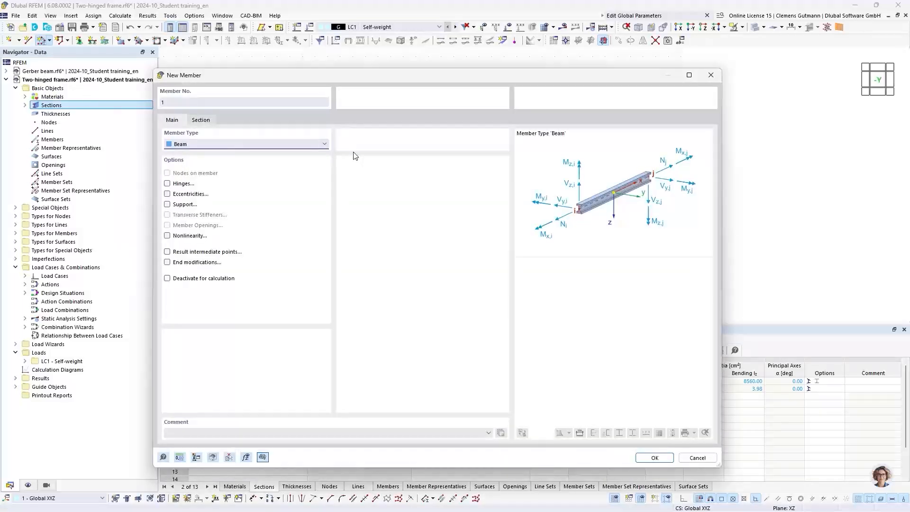
{"action": "left_click", "coordinate": [654, 458]}
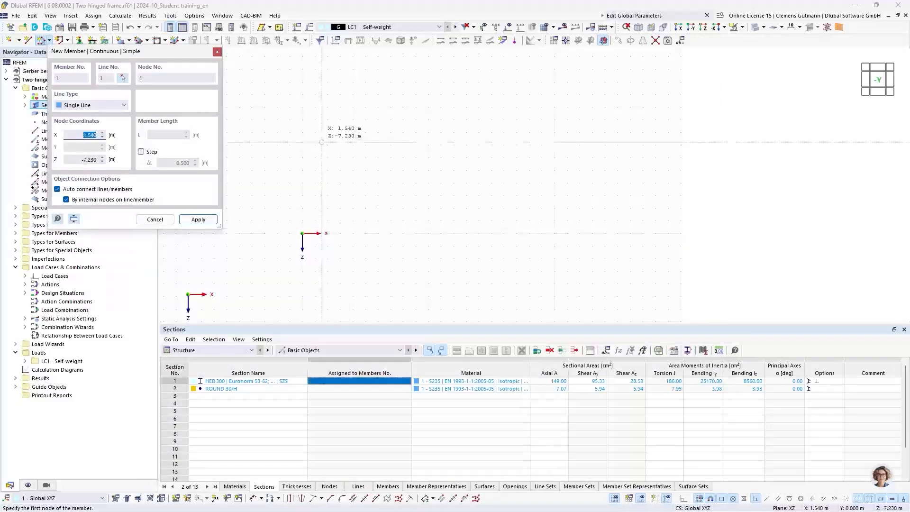
{"action": "middle_click_drag", "start_coordinate": [323, 141], "coordinate": [386, 179]}
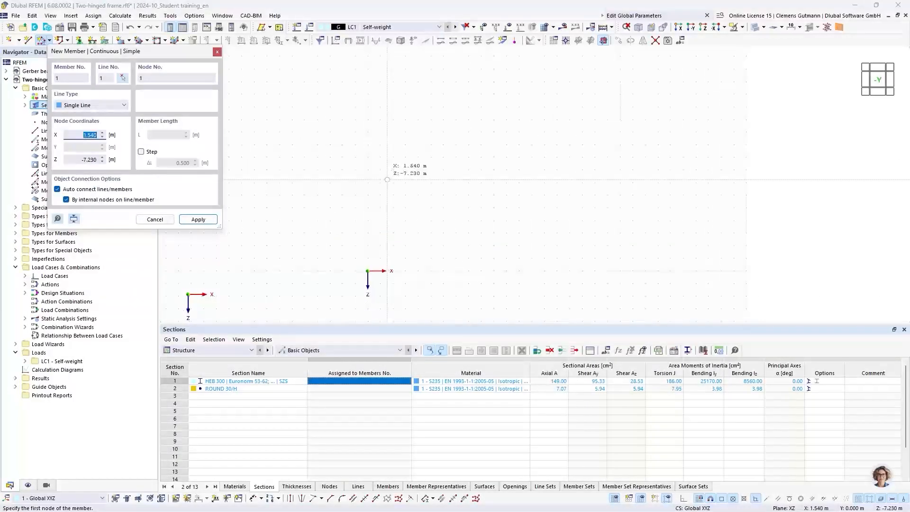
{"action": "left_click", "coordinate": [368, 270]}
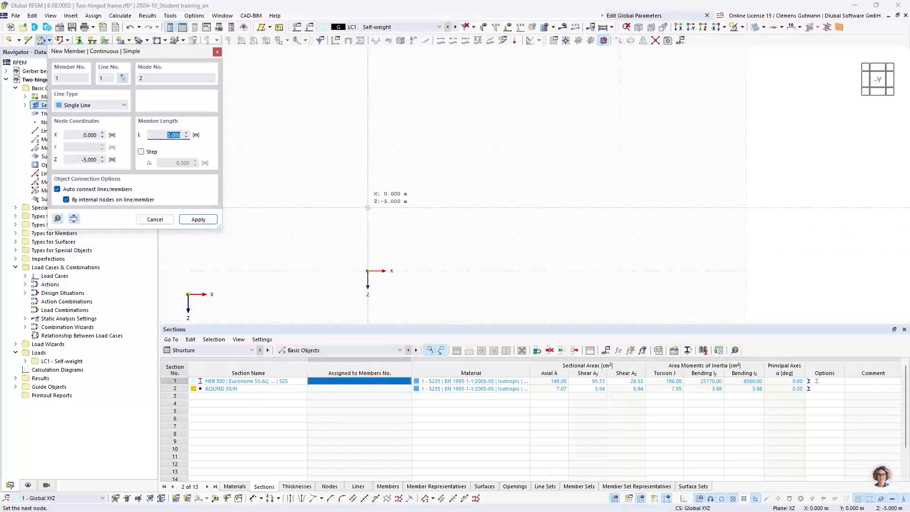
{"action": "left_click", "coordinate": [368, 208]}
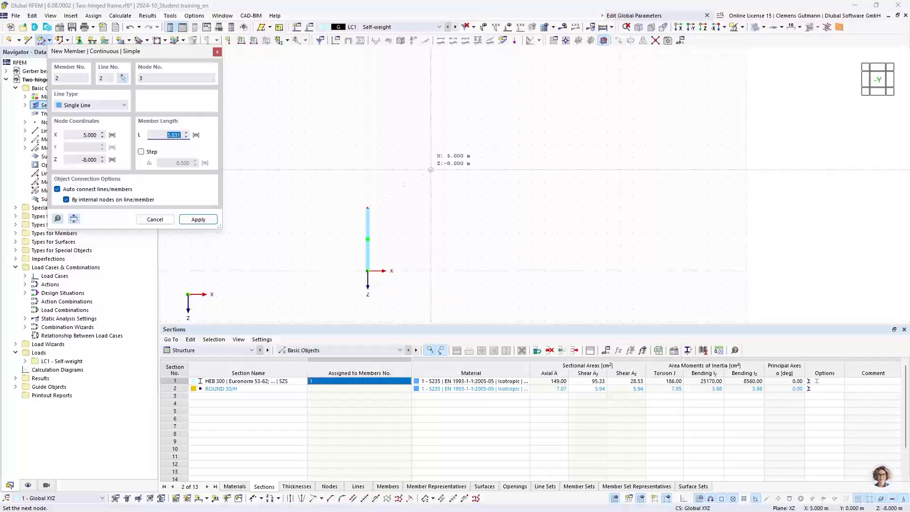
{"action": "left_click", "coordinate": [430, 170]}
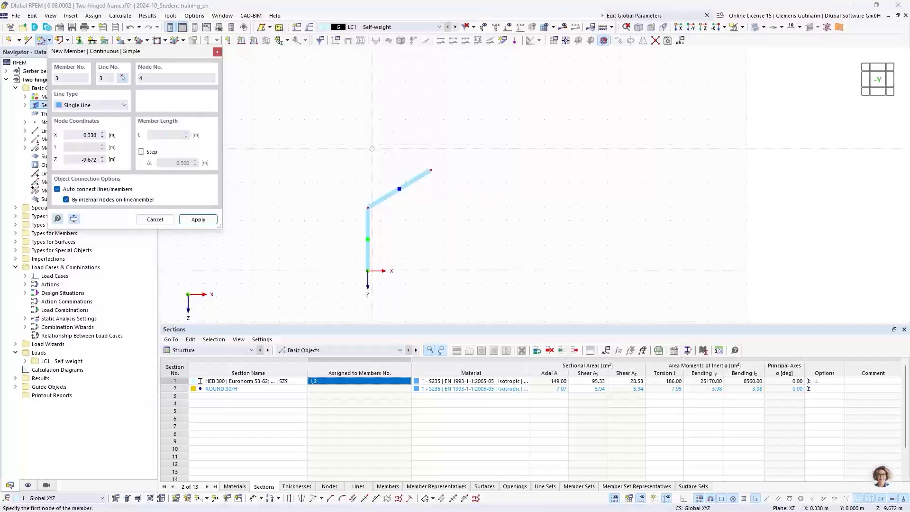
{"action": "key", "text": "Escape"}
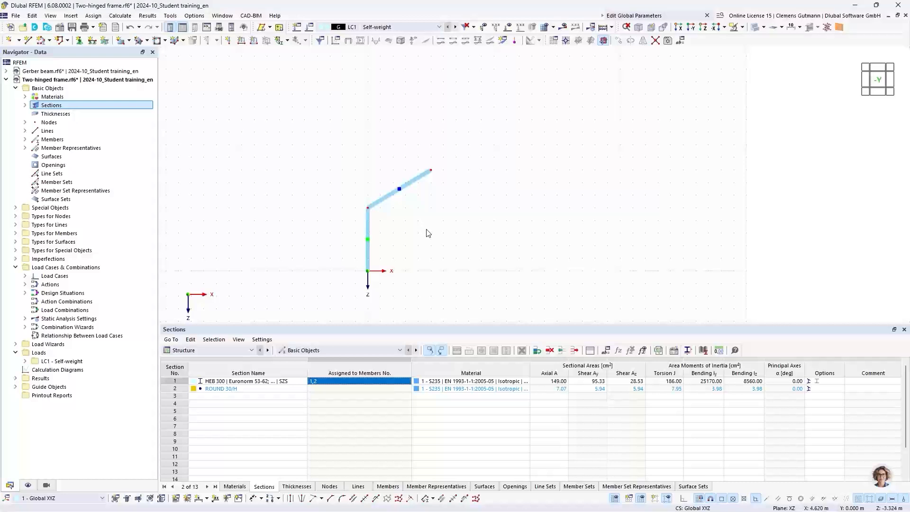
- Mirror a copy of the left column and rafter about the YZ plane through the ridge node at X 5 m, Z -8 m
{"action": "middle_click_drag", "start_coordinate": [425, 229], "coordinate": [387, 208]}
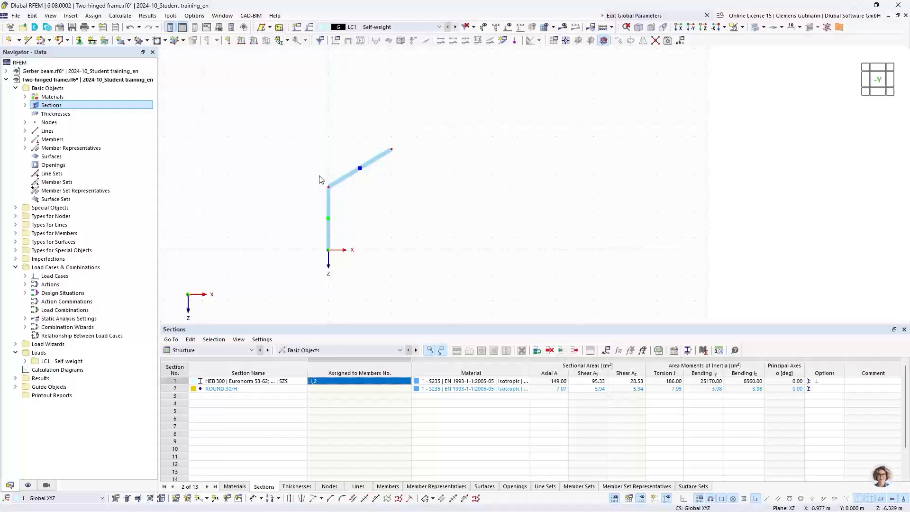
{"action": "left_click_drag", "start_coordinate": [290, 121], "coordinate": [420, 283]}
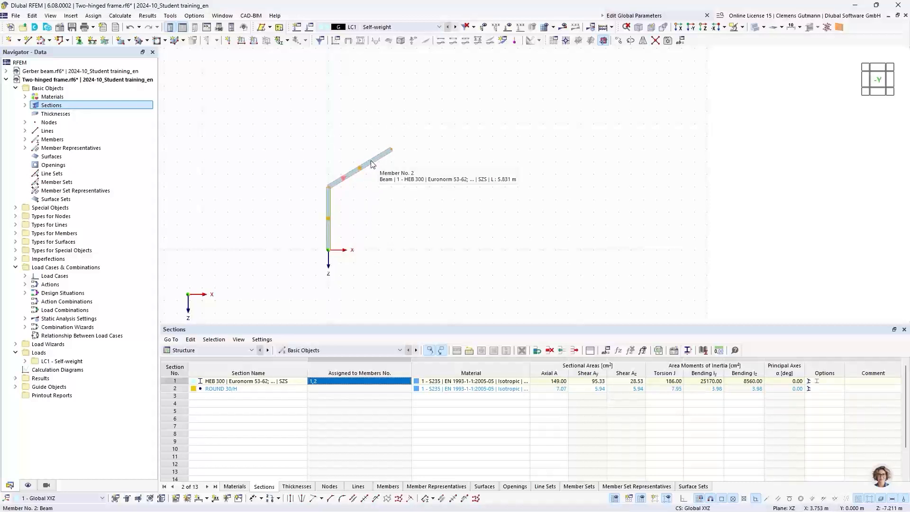
{"action": "left_click", "coordinate": [284, 125]}
{"action": "left_click_drag", "start_coordinate": [278, 106], "coordinate": [440, 290]}
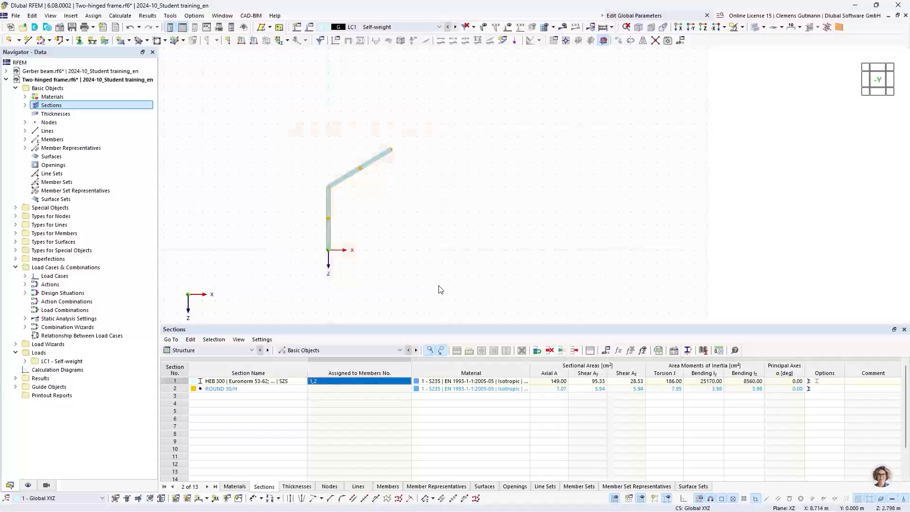
{"action": "right_click", "coordinate": [376, 164]}
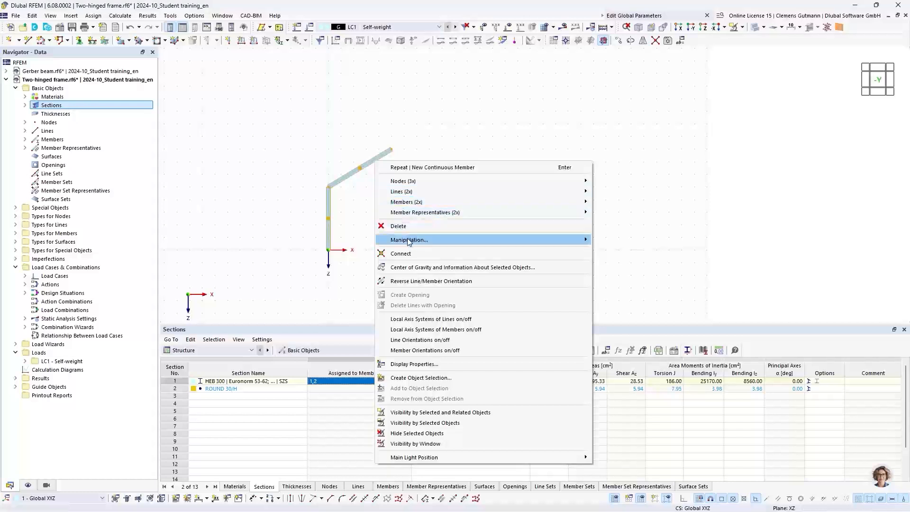
{"action": "mouse_move", "coordinate": [409, 241]}
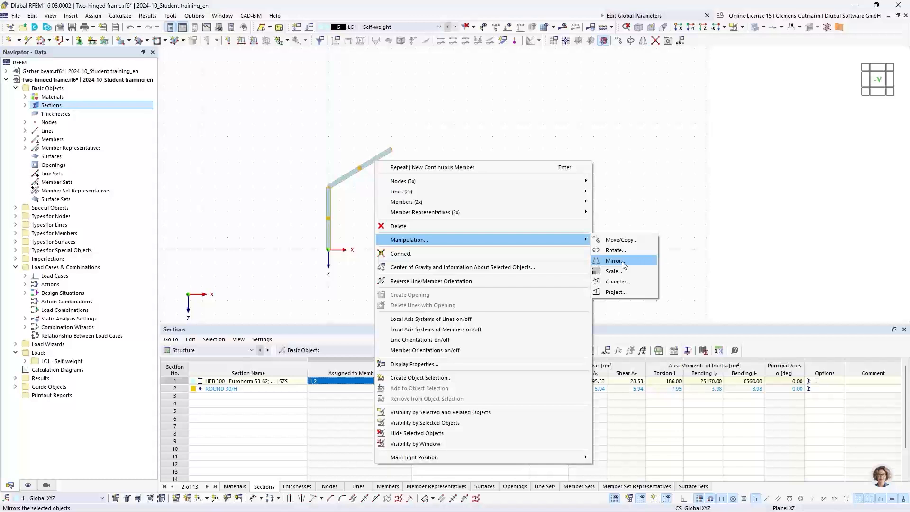
{"action": "left_click", "coordinate": [614, 261]}
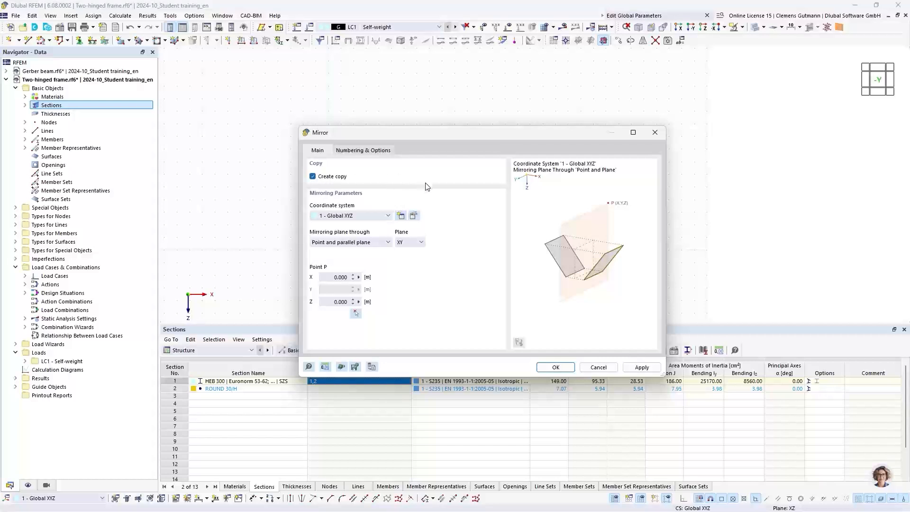
{"action": "left_click", "coordinate": [412, 244]}
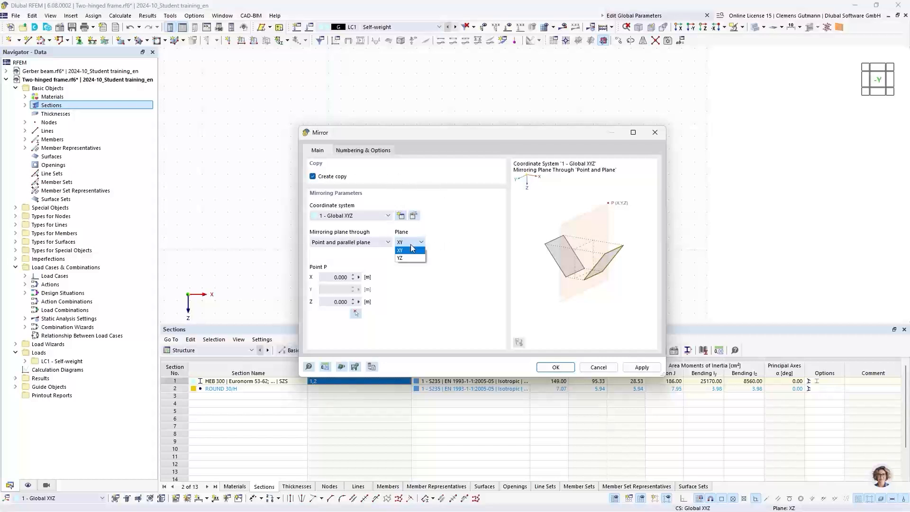
{"action": "left_click", "coordinate": [407, 259]}
{"action": "left_click", "coordinate": [358, 315]}
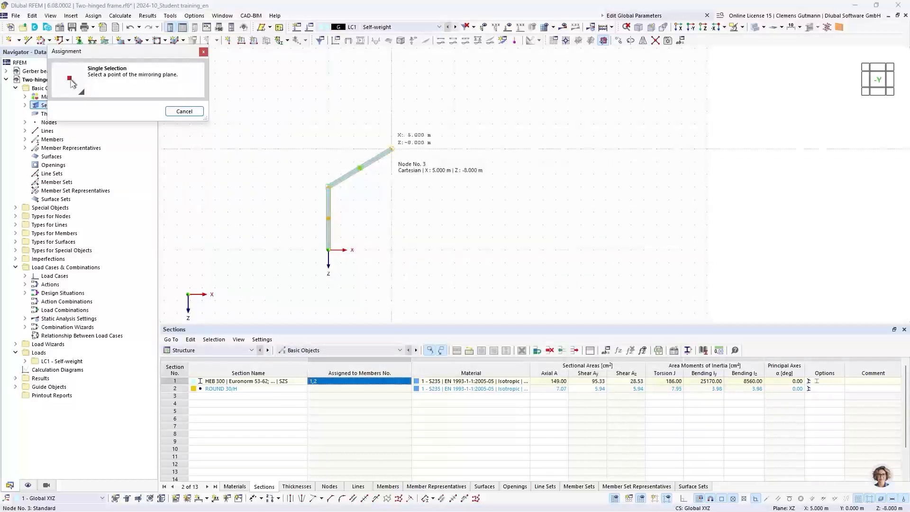
{"action": "left_click", "coordinate": [392, 149]}
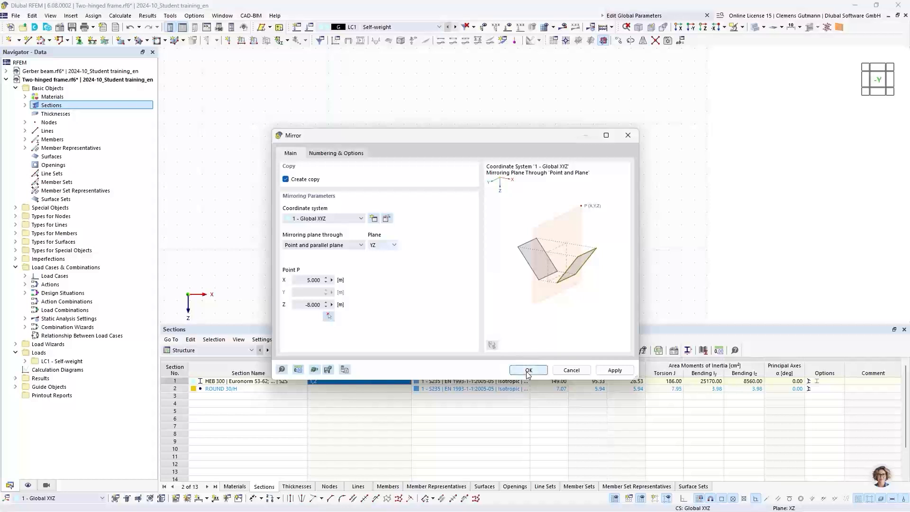
{"action": "left_click", "coordinate": [528, 370]}
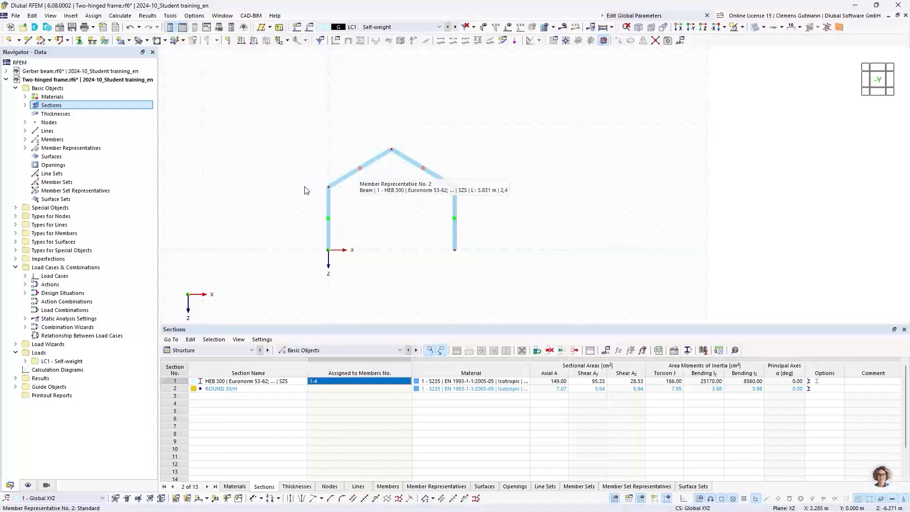
- Add the tie rod as a single member with section 2 - ROUND 30/H between the two eaves nodes
{"action": "left_click", "coordinate": [49, 40]}
{"action": "left_click", "coordinate": [70, 53]}
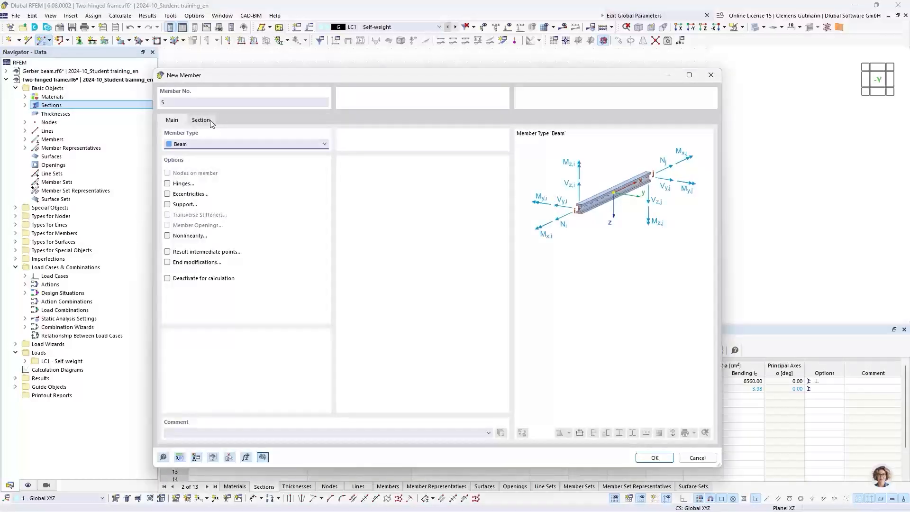
{"action": "left_click", "coordinate": [209, 121]}
{"action": "left_click", "coordinate": [230, 353]}
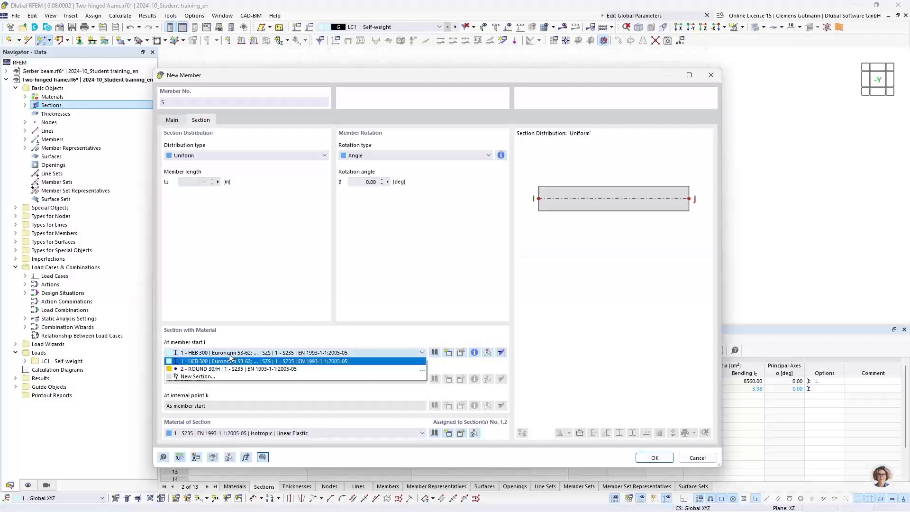
{"action": "left_click", "coordinate": [235, 368]}
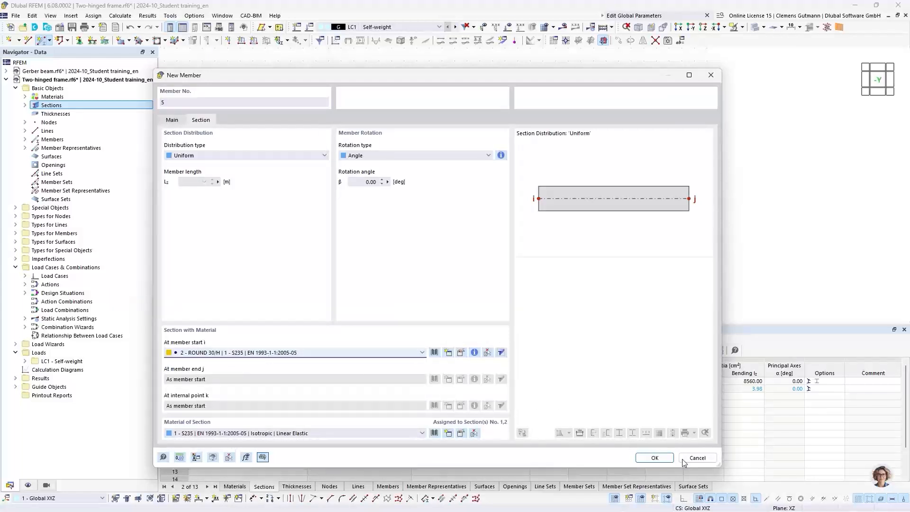
{"action": "left_click", "coordinate": [653, 458]}
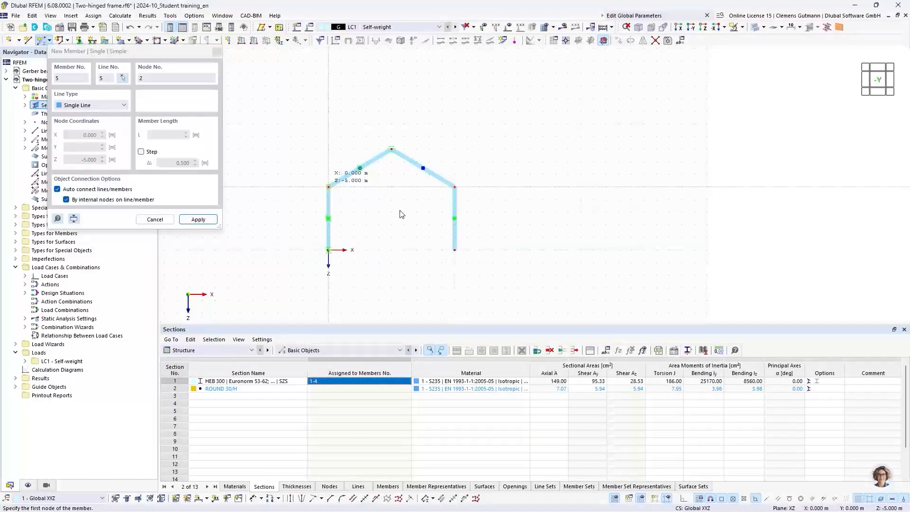
{"action": "left_click", "coordinate": [328, 187]}
{"action": "left_click", "coordinate": [455, 187]}
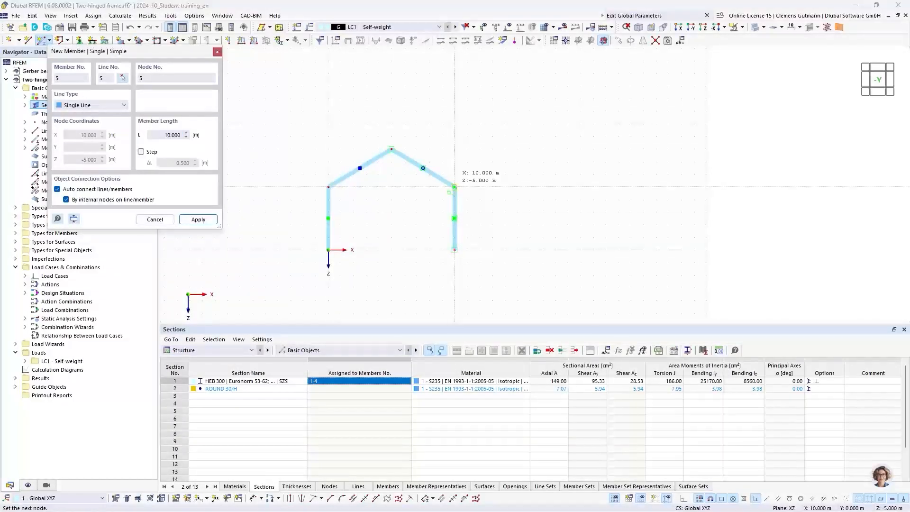
{"action": "right_click", "coordinate": [449, 217]}
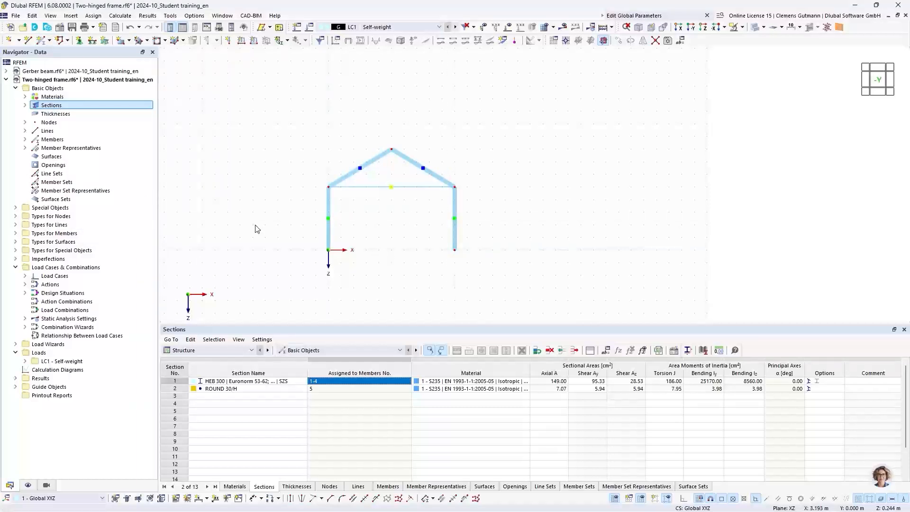
- Assign the Hinged nodal support to column base nodes 1 and 4
{"action": "left_click", "coordinate": [15, 216]}
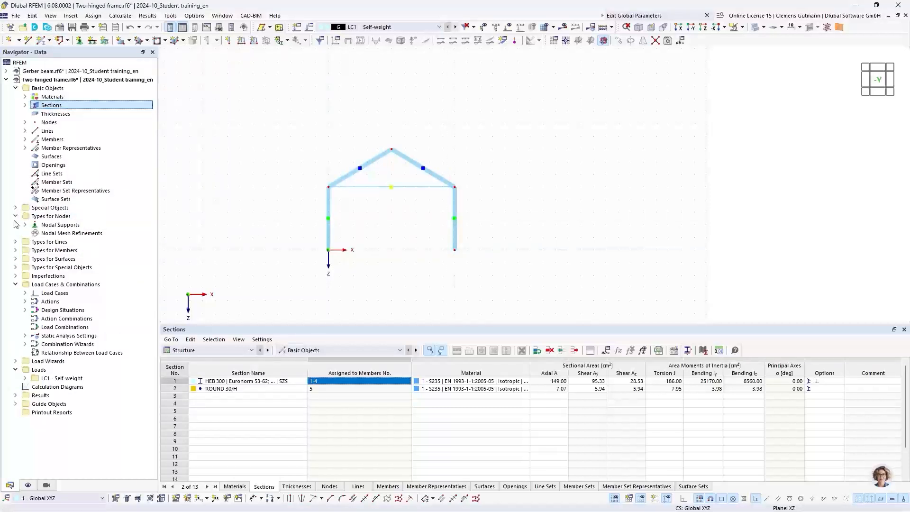
{"action": "left_click", "coordinate": [80, 41]}
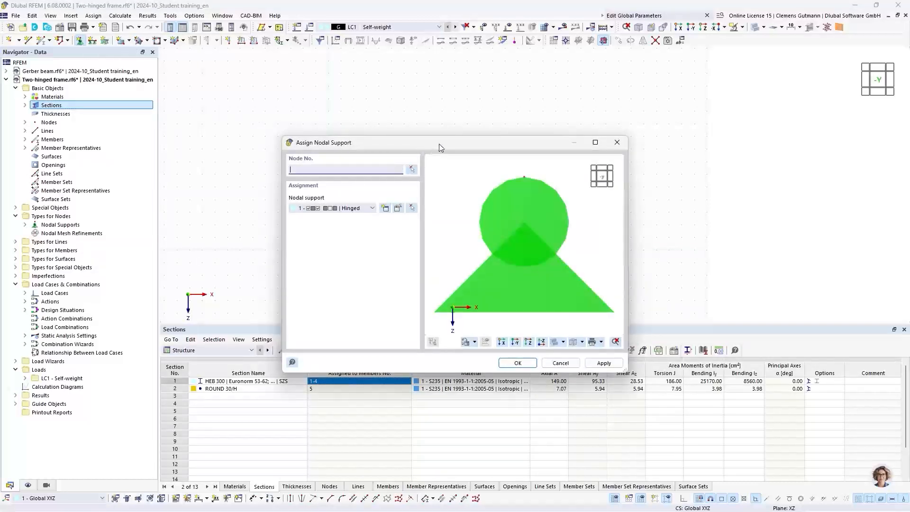
{"action": "left_click_drag", "start_coordinate": [439, 147], "coordinate": [577, 124]}
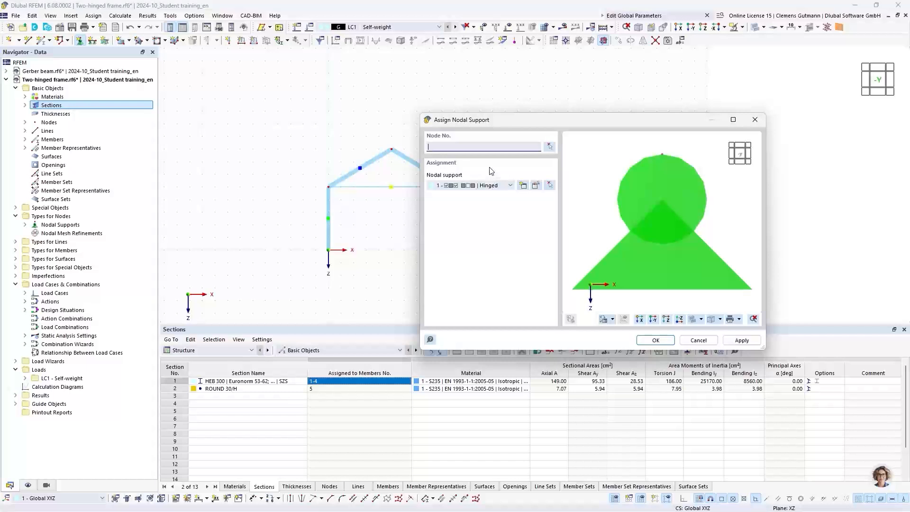
{"action": "left_click", "coordinate": [455, 186]}
{"action": "left_click", "coordinate": [459, 190]}
{"action": "left_click", "coordinate": [550, 146]}
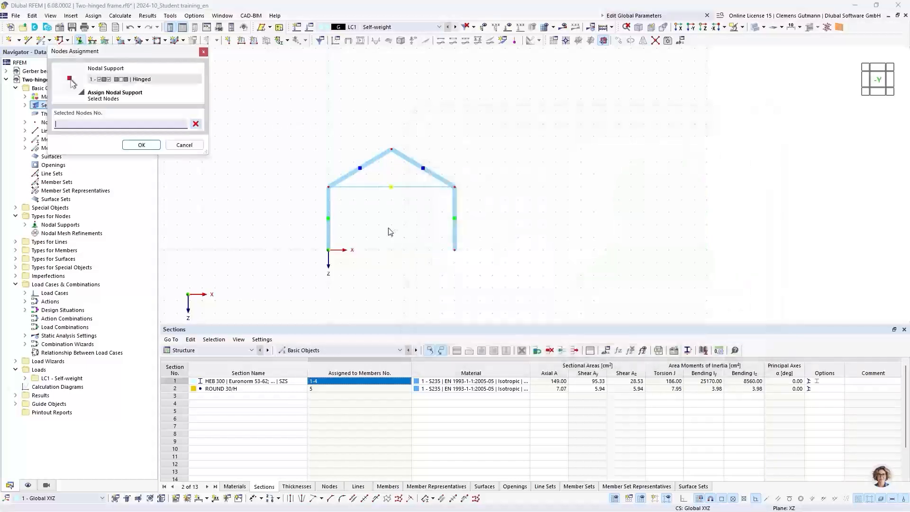
{"action": "left_click_drag", "start_coordinate": [304, 237], "coordinate": [499, 275]}
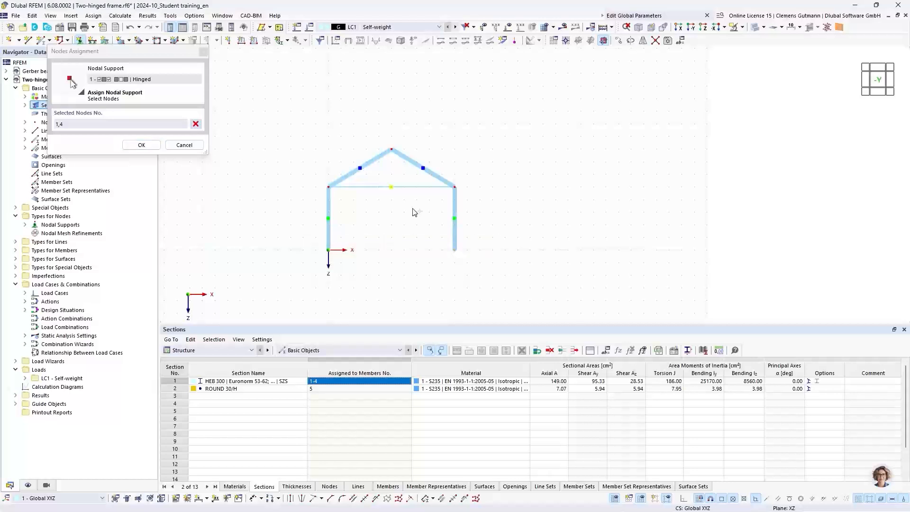
{"action": "left_click", "coordinate": [143, 145]}
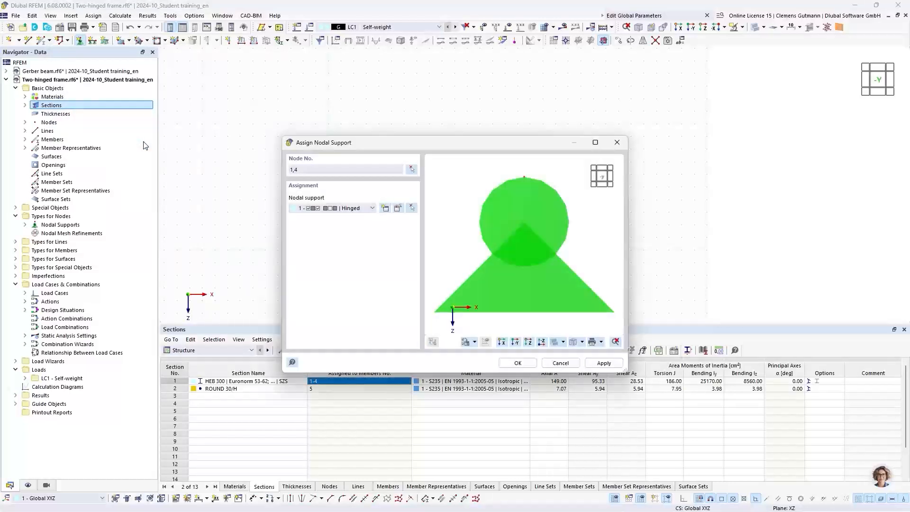
{"action": "left_click", "coordinate": [518, 363]}
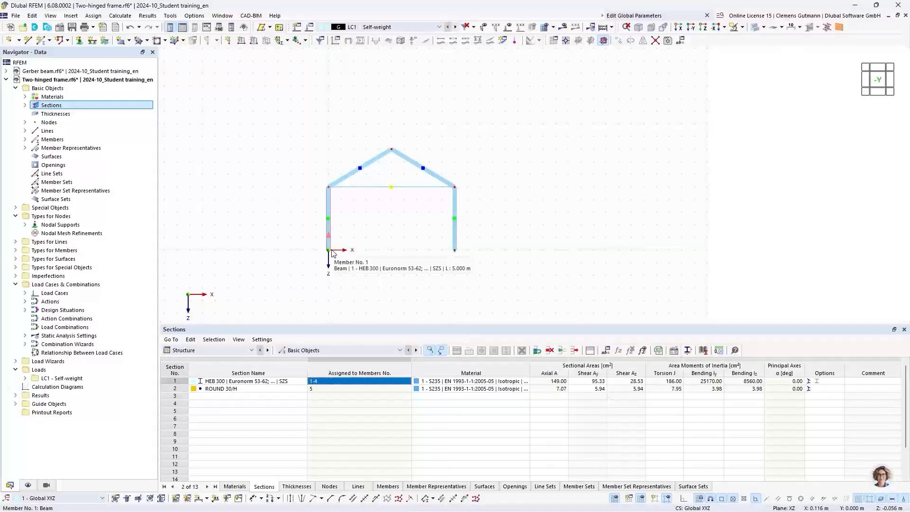
- Change the tie rod's member type to Tension
{"action": "double_click", "coordinate": [371, 192]}
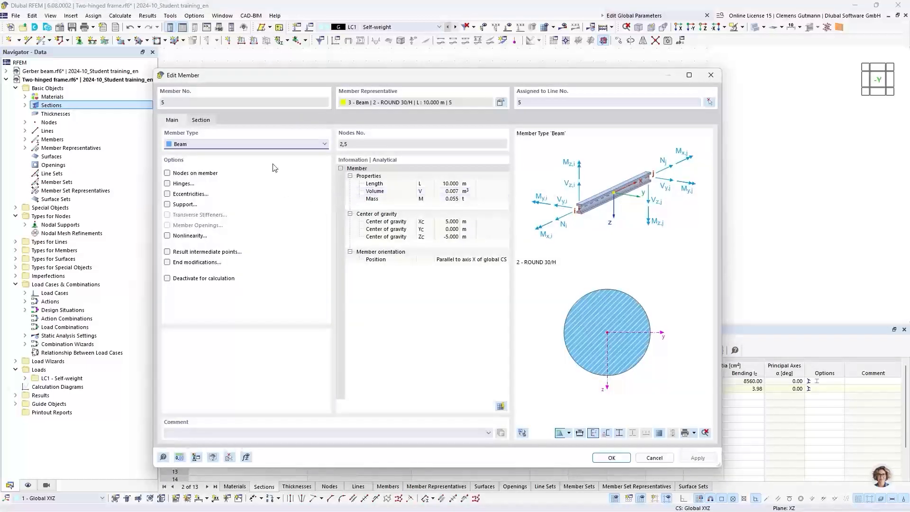
{"action": "left_click", "coordinate": [209, 145]}
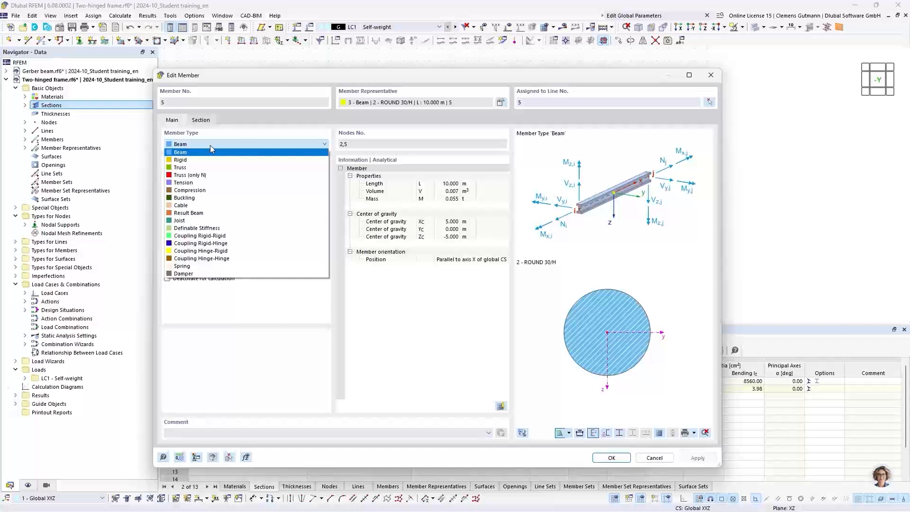
{"action": "left_click", "coordinate": [193, 183]}
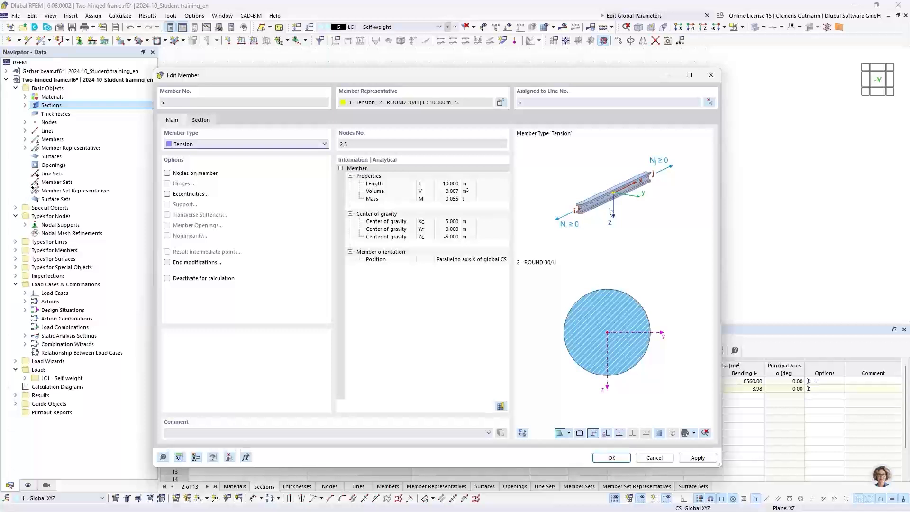
{"action": "left_click", "coordinate": [617, 456]}
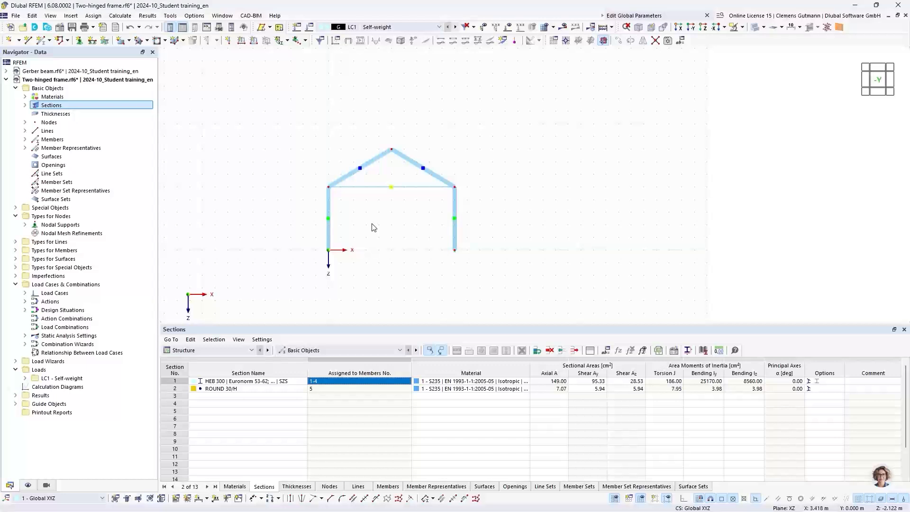
- Enlarge the displayed nodal support symbols at the column bases using the support size slider
{"action": "scroll", "coordinate": [460, 252], "scroll_direction": "up", "scroll_amount": 1}
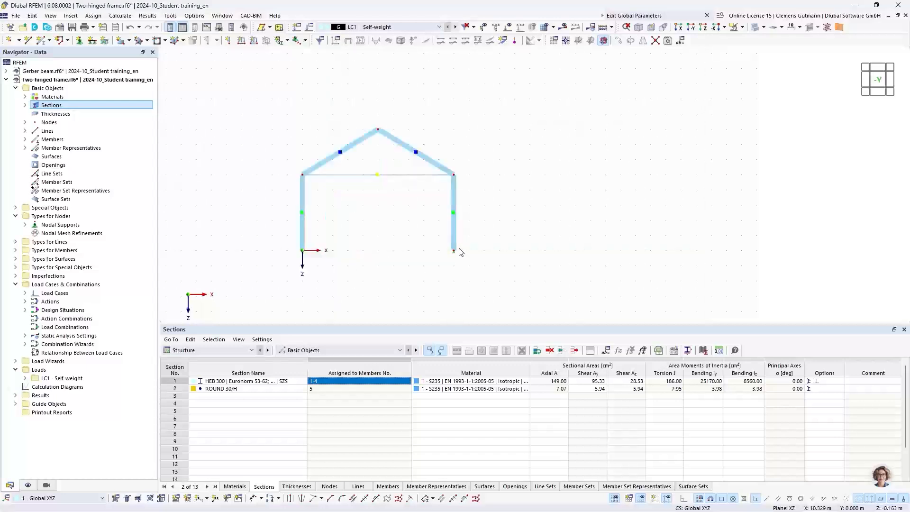
{"action": "scroll", "coordinate": [460, 252], "scroll_direction": "up", "scroll_amount": 5}
{"action": "right_click", "coordinate": [455, 257]}
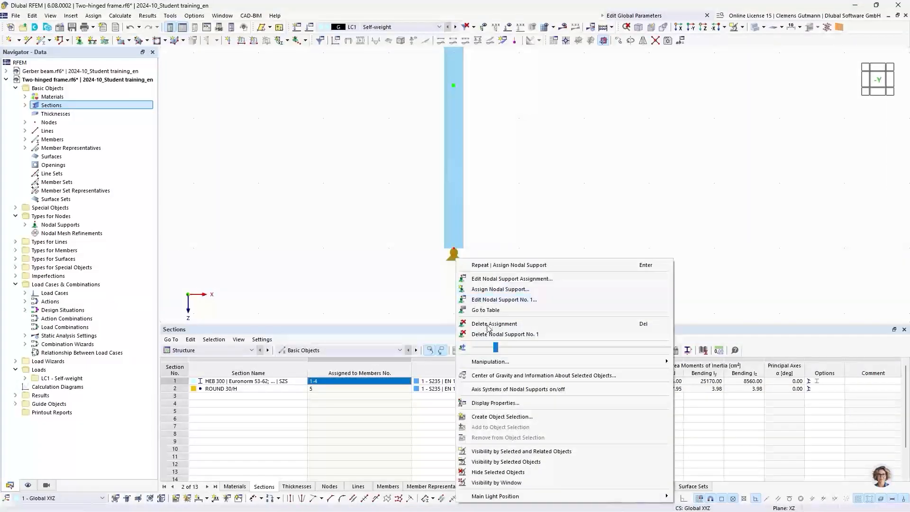
{"action": "left_click_drag", "start_coordinate": [496, 351], "coordinate": [602, 351]}
{"action": "scroll", "coordinate": [602, 248], "scroll_direction": "down", "scroll_amount": 5}
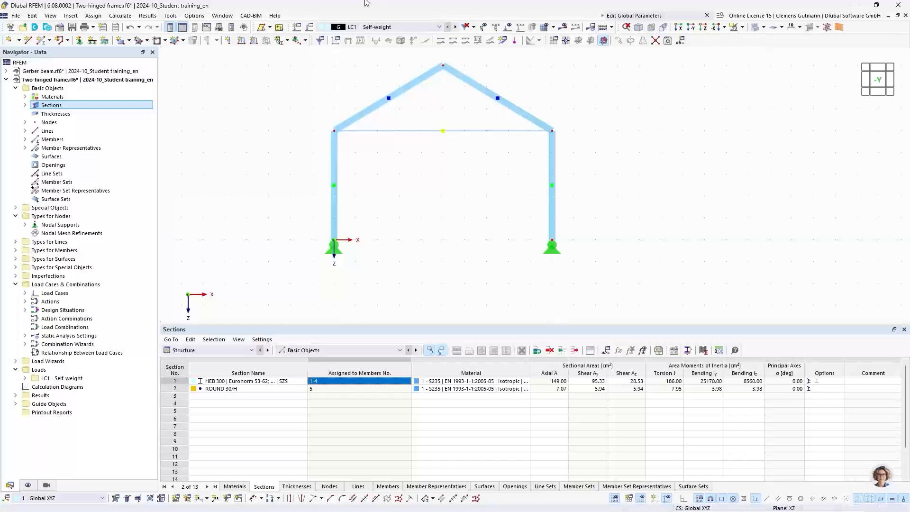
- Rename load case LC1 to Snow, deactivate its self-weight and assign the action category Snow/Ice loads - H <= 1000 m
{"action": "left_click", "coordinate": [309, 27]}
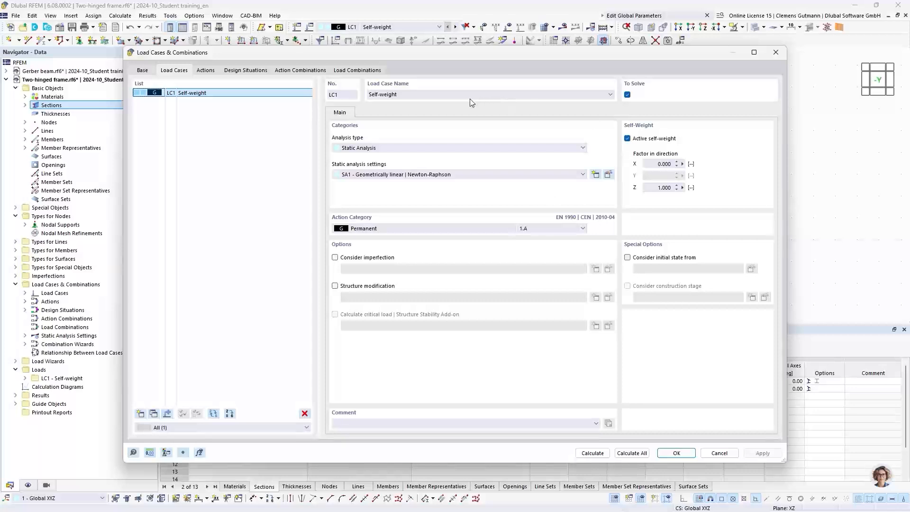
{"action": "left_click", "coordinate": [470, 96]}
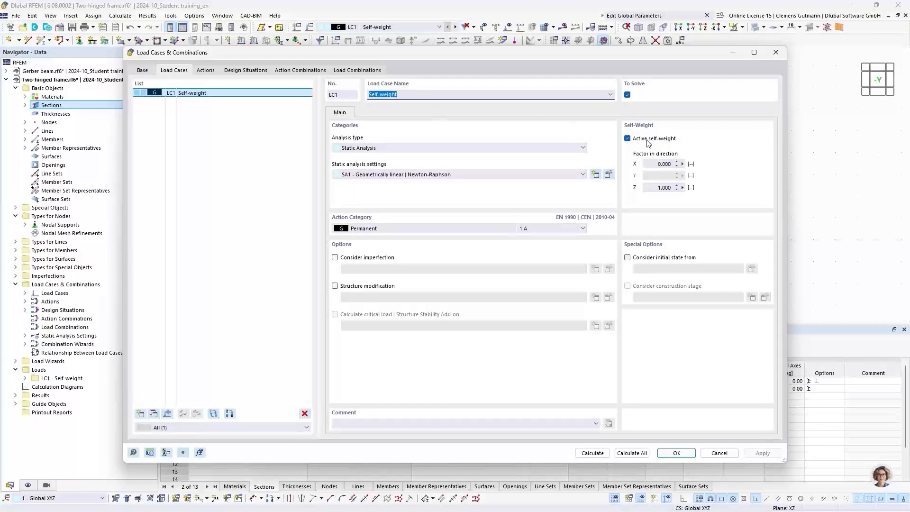
{"action": "left_click", "coordinate": [627, 138]}
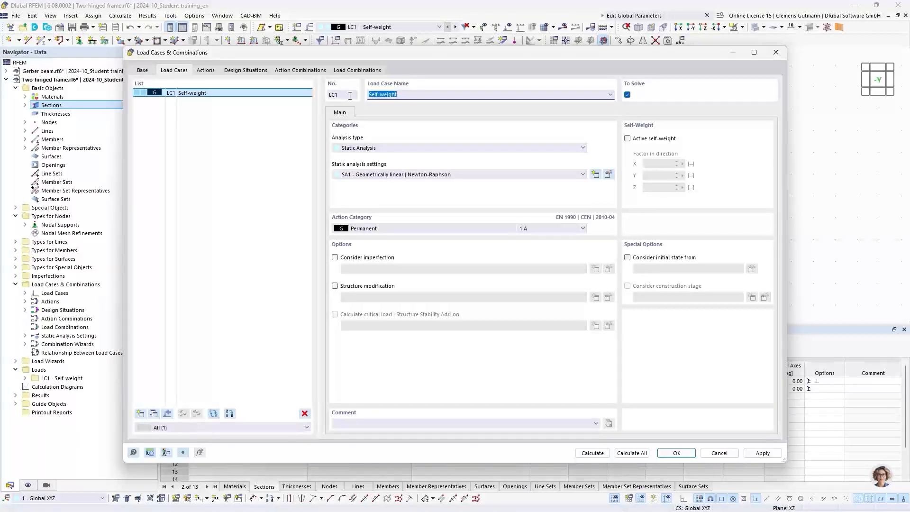
{"action": "type", "text": "Snow"}
{"action": "key", "text": "Tab"}
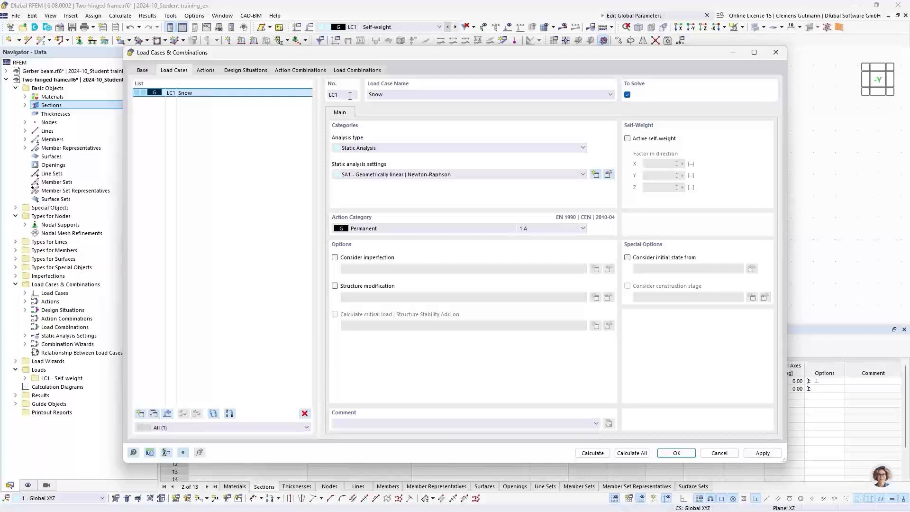
{"action": "left_click", "coordinate": [371, 230]}
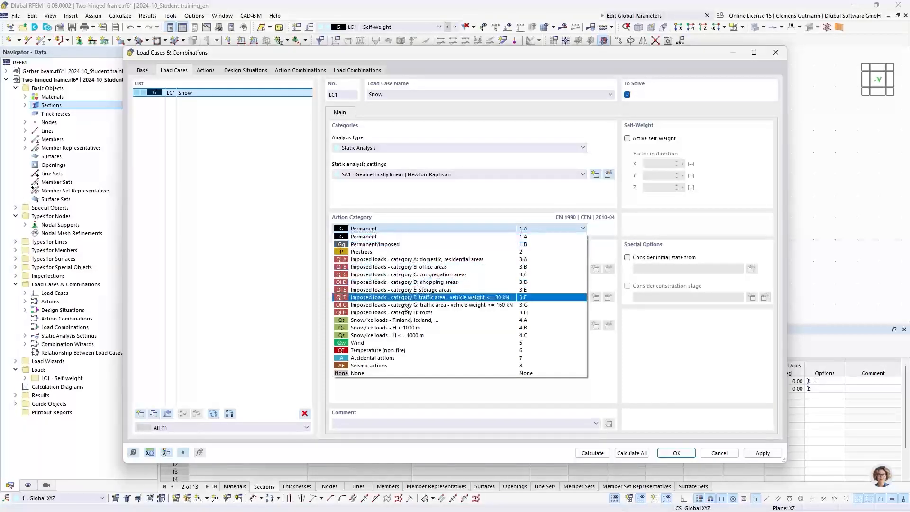
{"action": "left_click", "coordinate": [386, 335]}
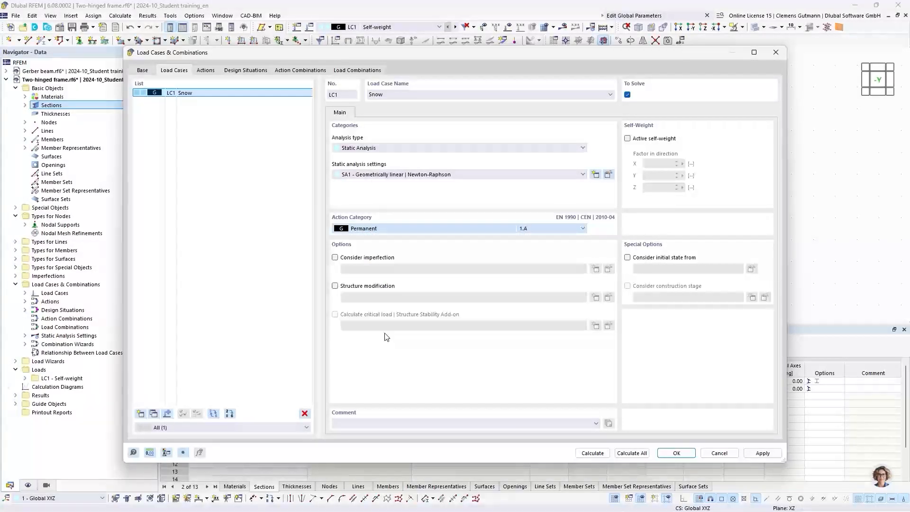
- Create load case LC2 with the action category Wind and name it Wind
{"action": "left_click", "coordinate": [140, 414]}
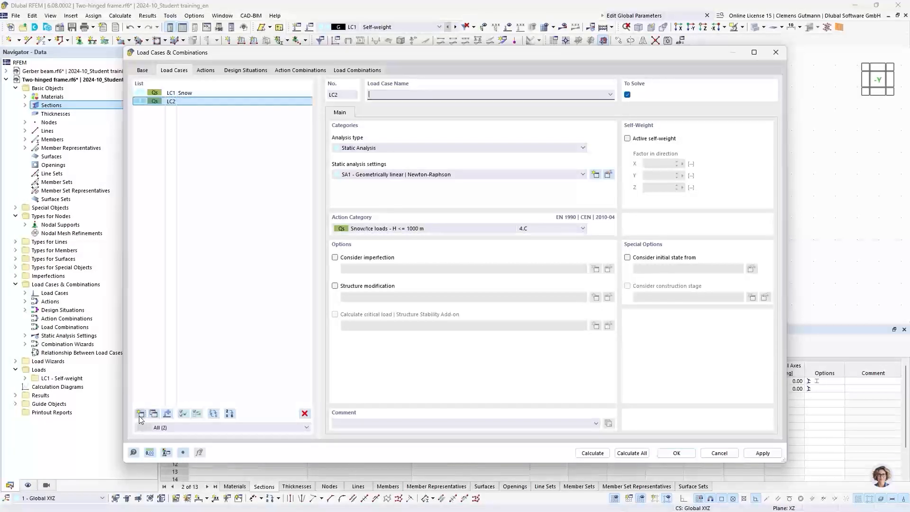
{"action": "left_click", "coordinate": [372, 230]}
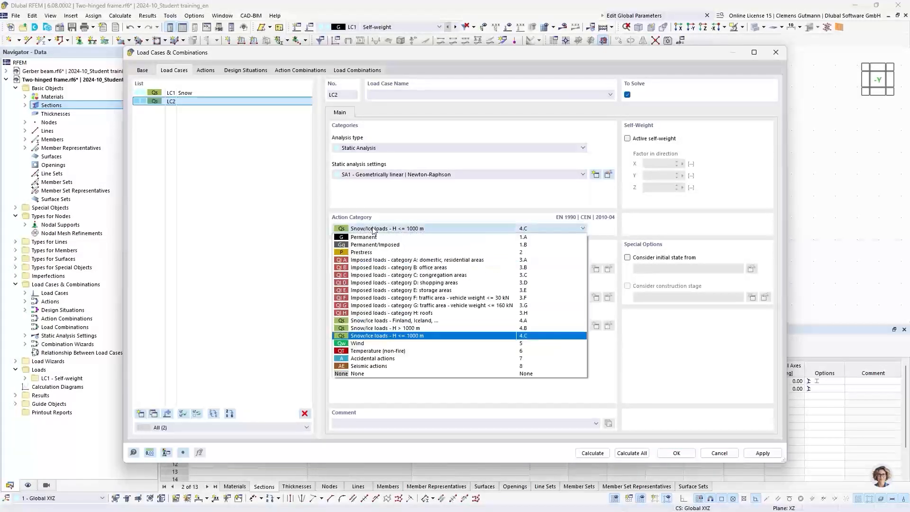
{"action": "left_click", "coordinate": [363, 343]}
{"action": "left_click", "coordinate": [379, 94]}
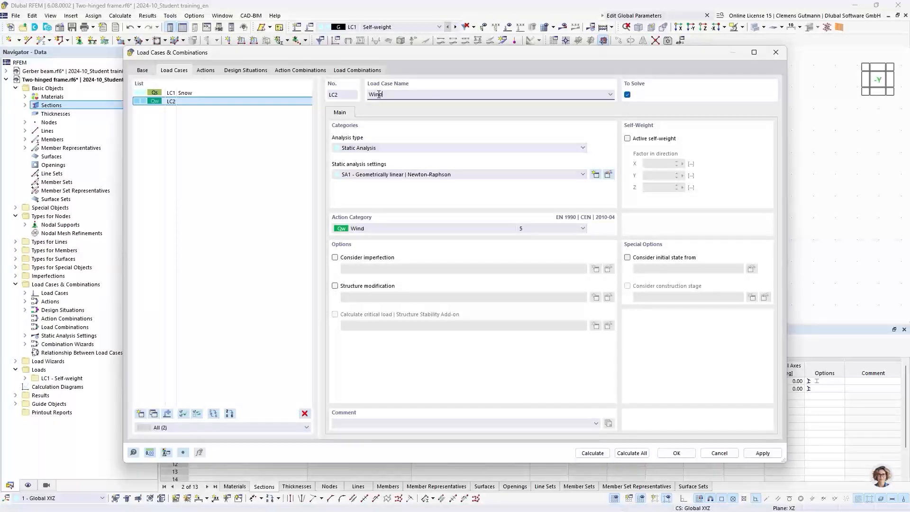
{"action": "type", "text": "Wind"}
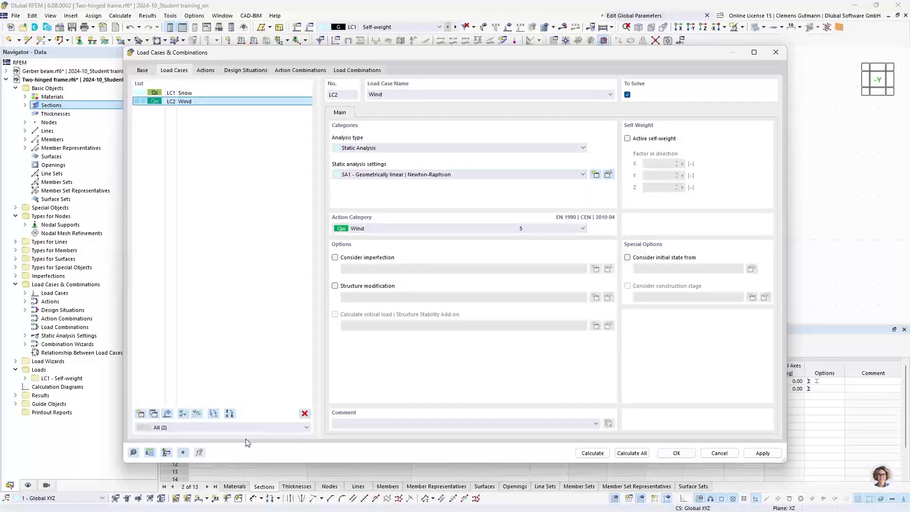
- Create load case LC3 with the action category Temperature (non-fire) and name it Temperature
{"action": "left_click", "coordinate": [141, 413]}
{"action": "left_click", "coordinate": [357, 230]}
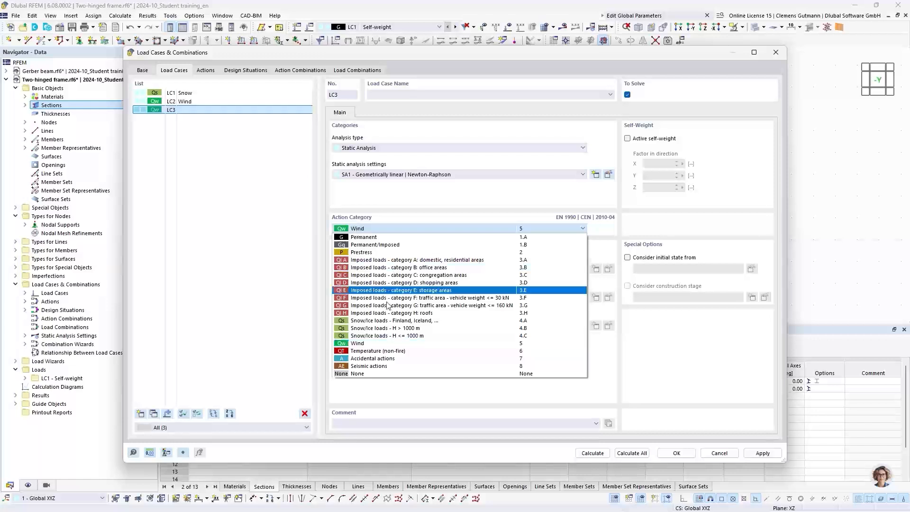
{"action": "left_click", "coordinate": [382, 353]}
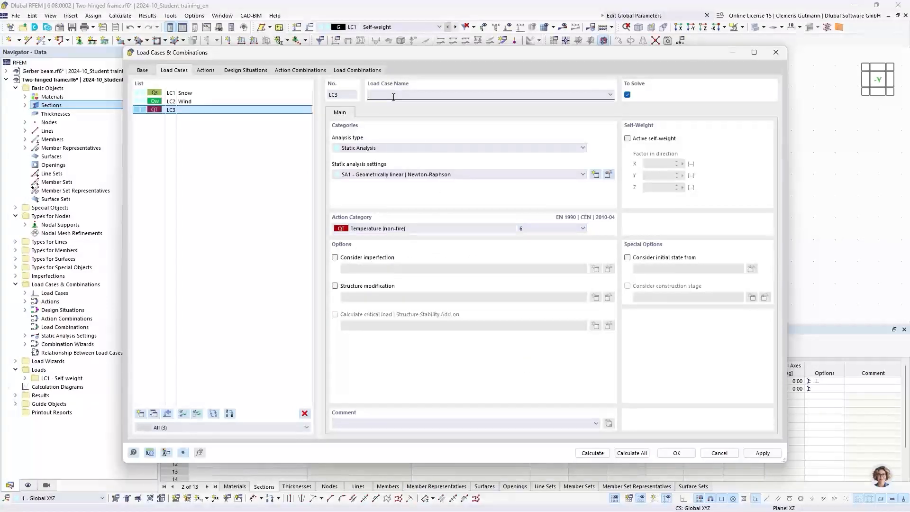
{"action": "left_click", "coordinate": [393, 97]}
{"action": "type", "text": "Temperato"}
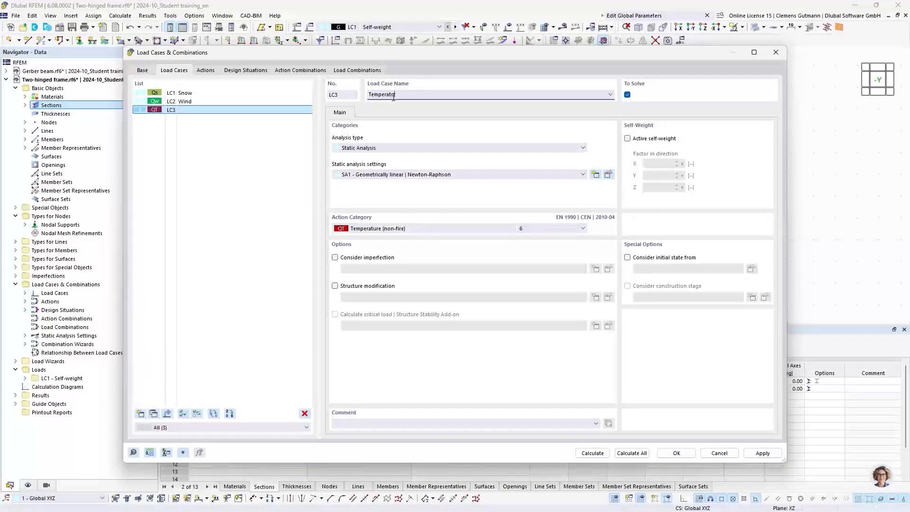
{"action": "key", "text": "BackSpace"}
{"action": "type", "text": "ure"}
{"action": "left_click", "coordinate": [458, 139]}
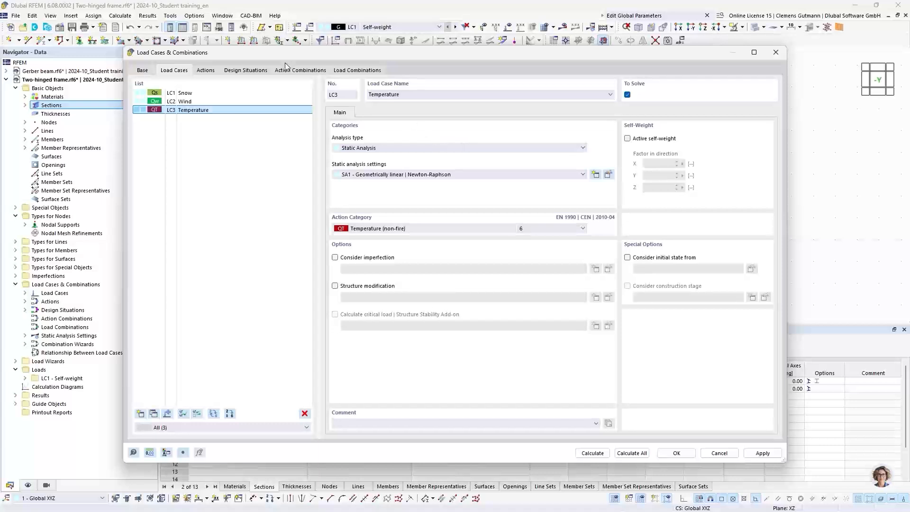
- Review the actions, design situations and generated action combinations, checking AC25 to AC28 of the SLS - Frequent design situation
{"action": "left_click", "coordinate": [205, 71]}
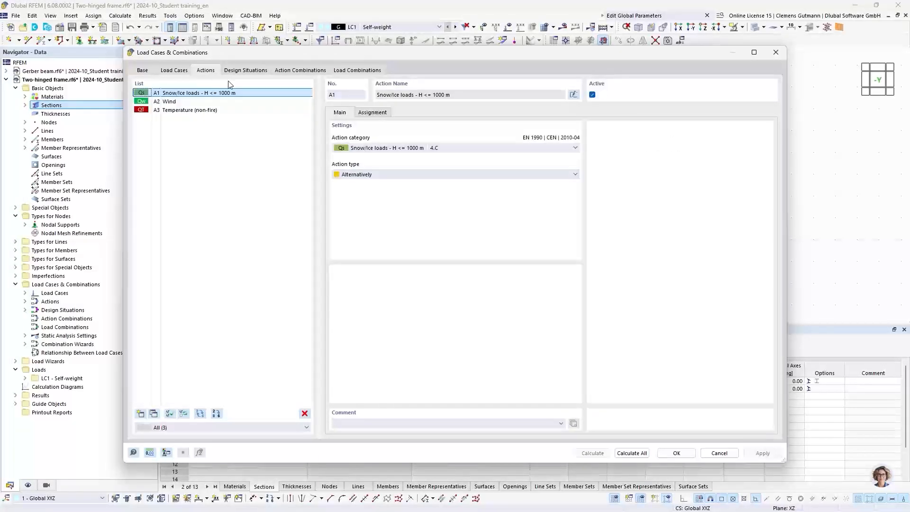
{"action": "left_click", "coordinate": [240, 71]}
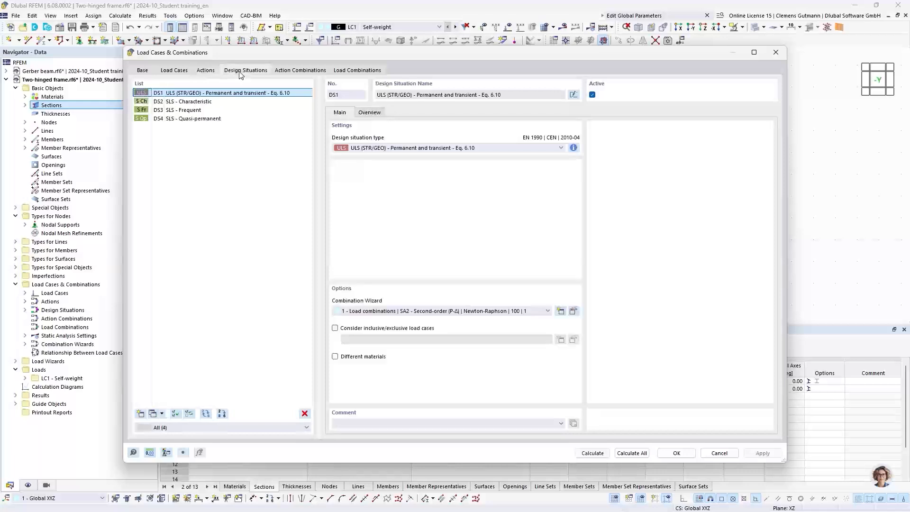
{"action": "left_click", "coordinate": [307, 72]}
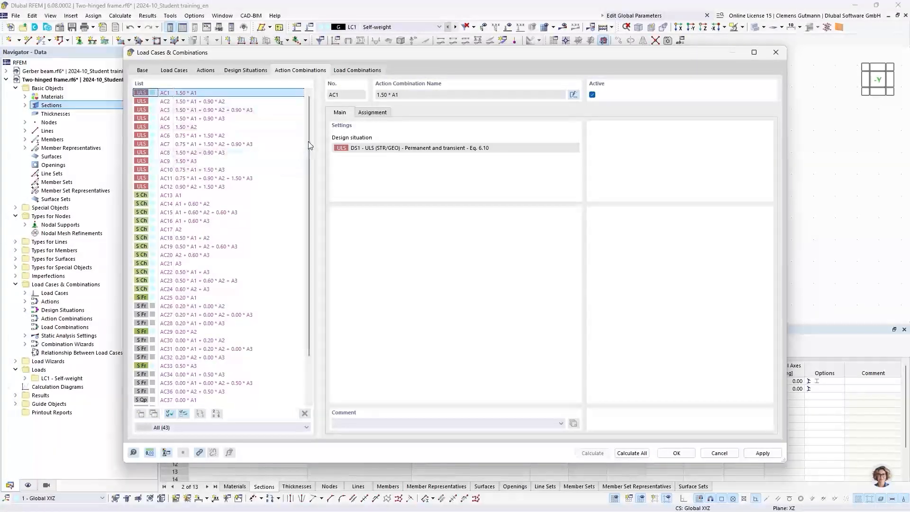
{"action": "left_click_drag", "start_coordinate": [312, 141], "coordinate": [311, 211]}
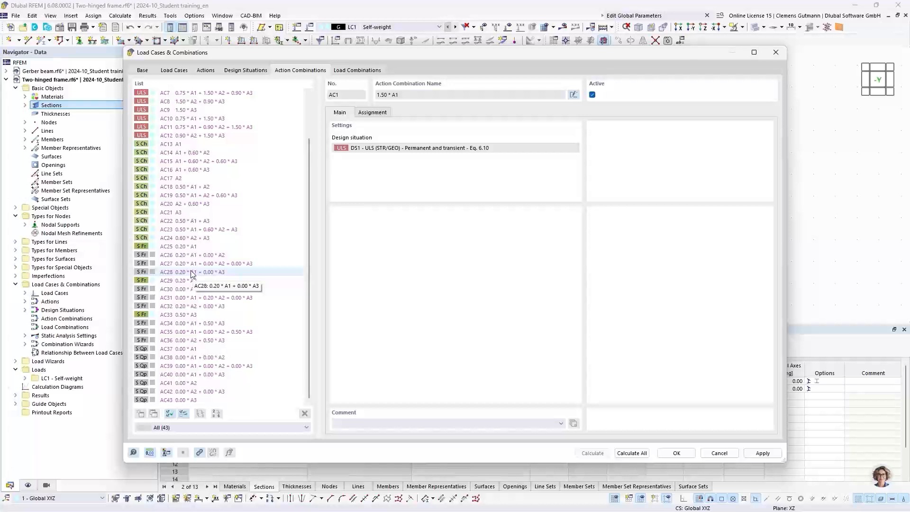
{"action": "left_click", "coordinate": [159, 248]}
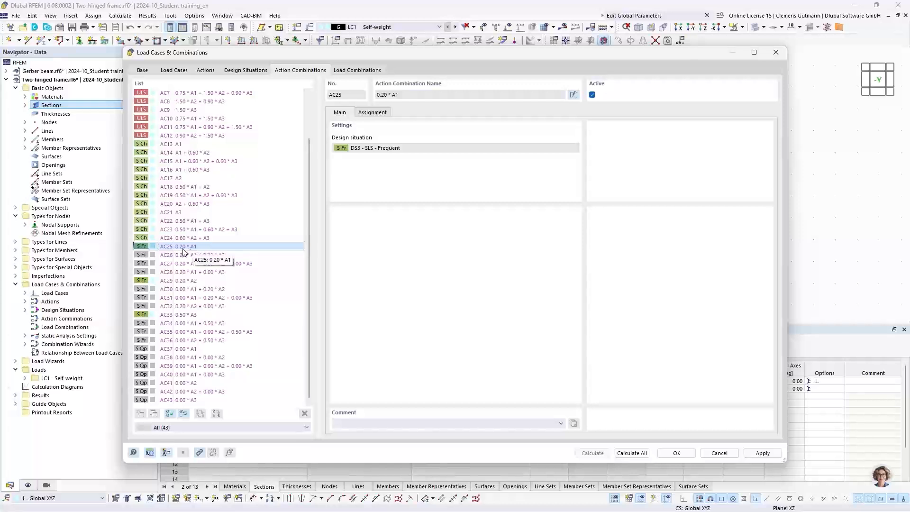
{"action": "left_click", "coordinate": [162, 257]}
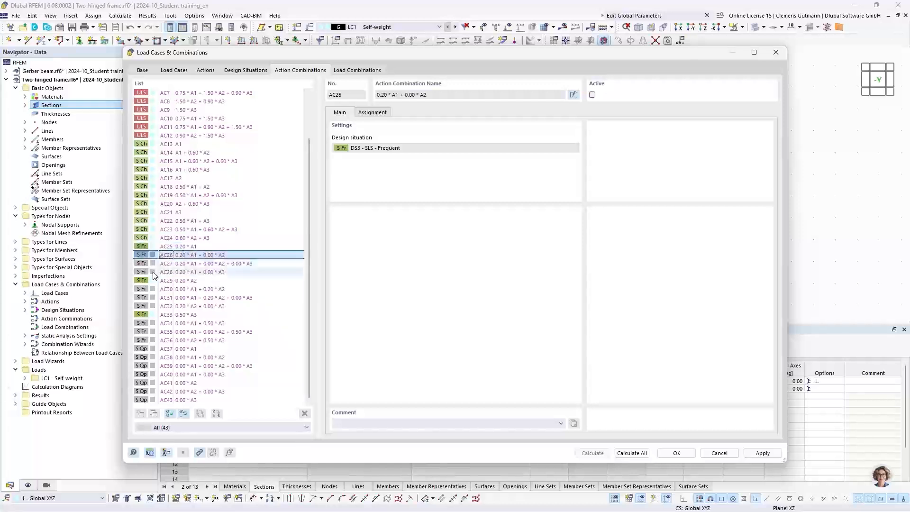
{"action": "left_click", "coordinate": [161, 266]}
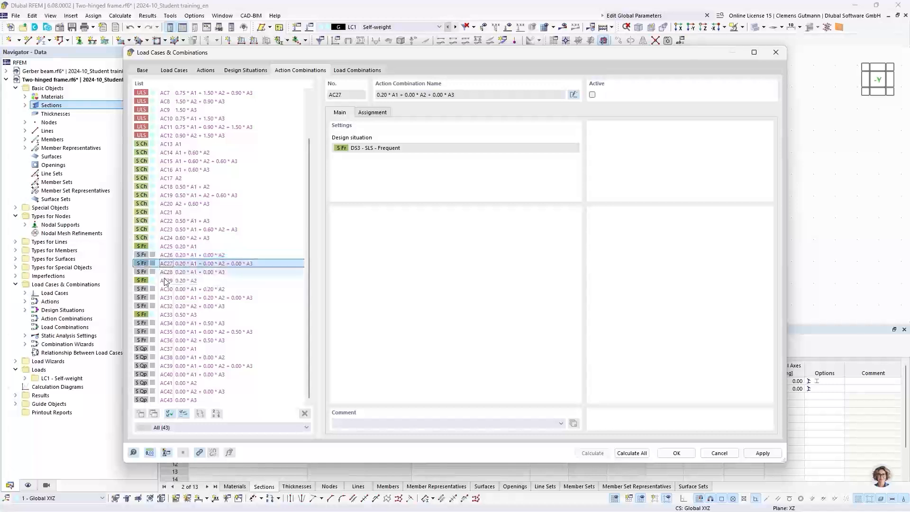
{"action": "left_click", "coordinate": [164, 273]}
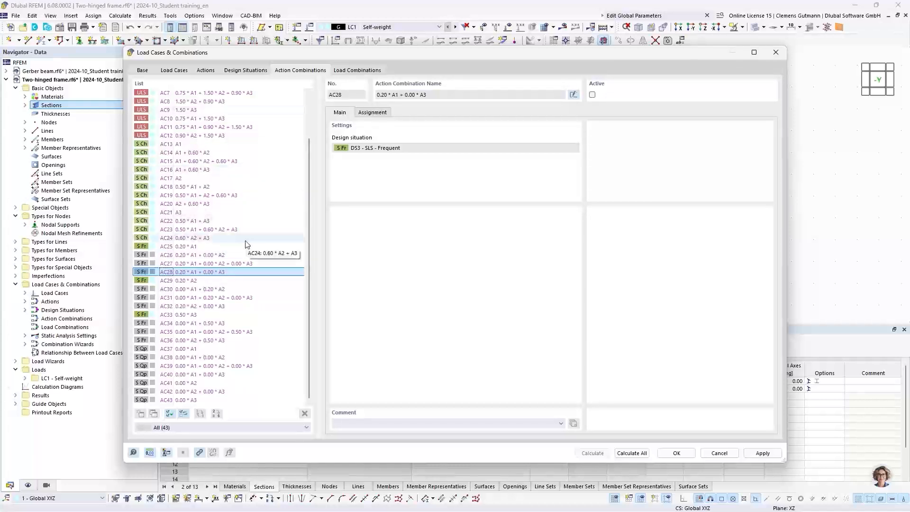
{"action": "scroll", "coordinate": [246, 244], "scroll_direction": "up", "scroll_amount": 2}
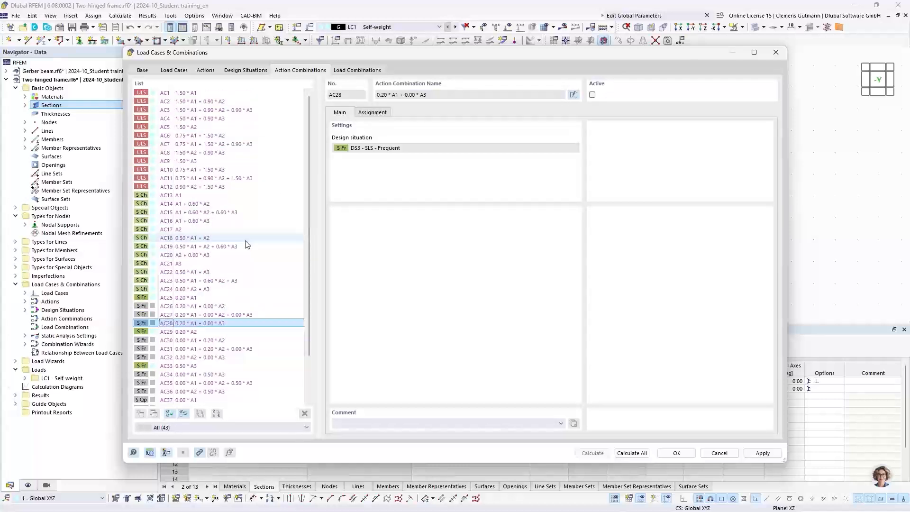
- Compare the load combinations with the action combinations and examine the load case assignments of CO12, CO3, CO11 and CO7
{"action": "left_click", "coordinate": [357, 71]}
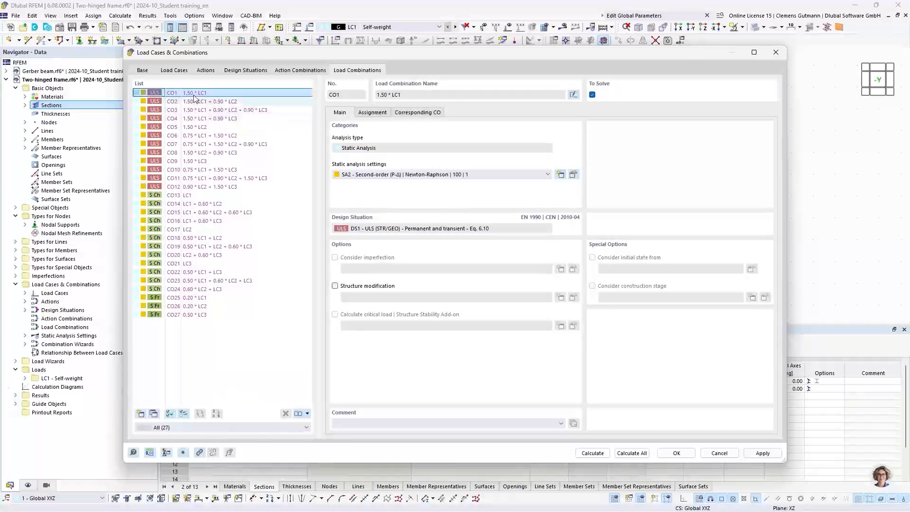
{"action": "left_click", "coordinate": [301, 70]}
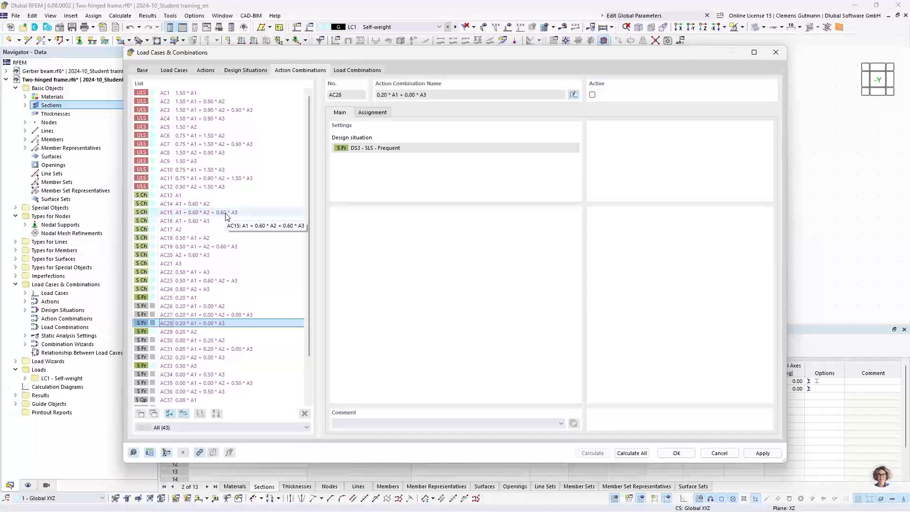
{"action": "left_click", "coordinate": [355, 72]}
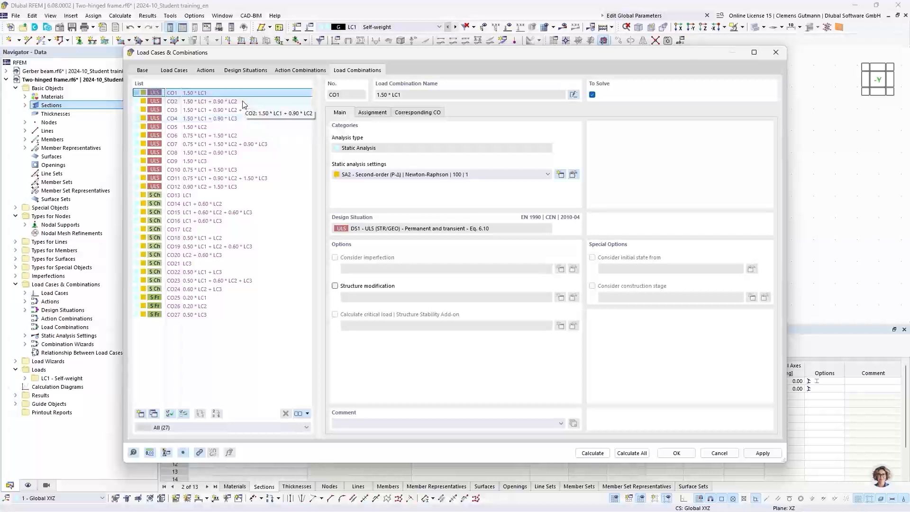
{"action": "left_click", "coordinate": [215, 187]}
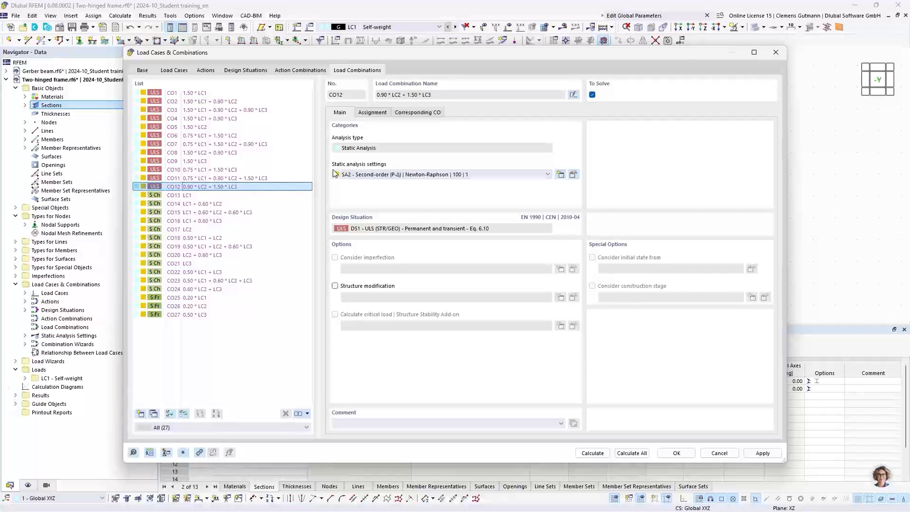
{"action": "left_click", "coordinate": [379, 116]}
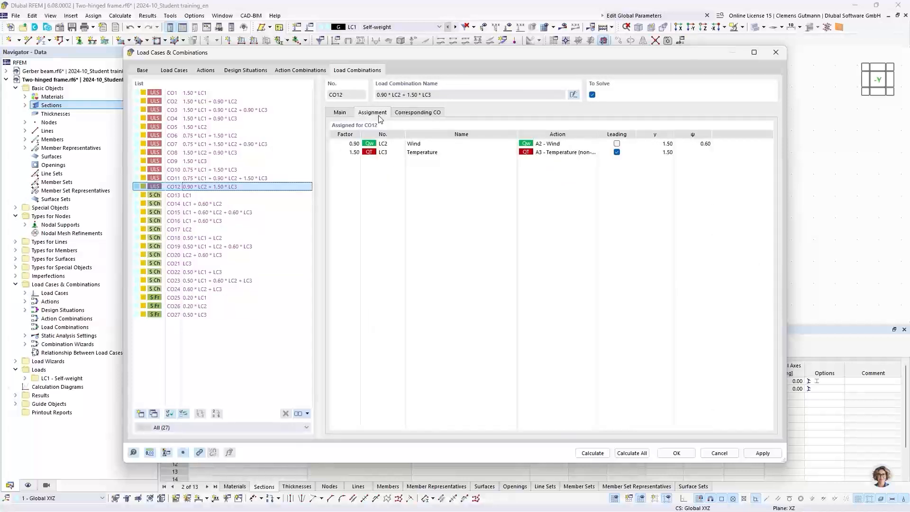
{"action": "left_click", "coordinate": [229, 112]}
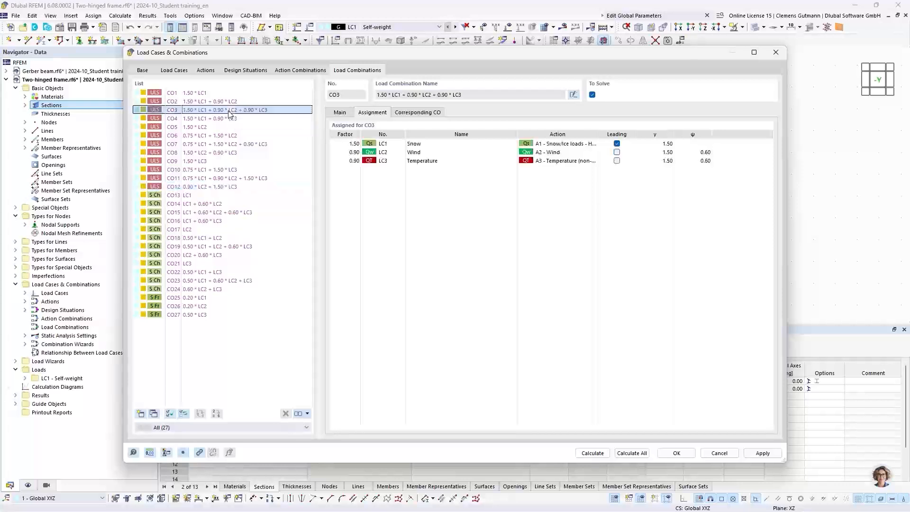
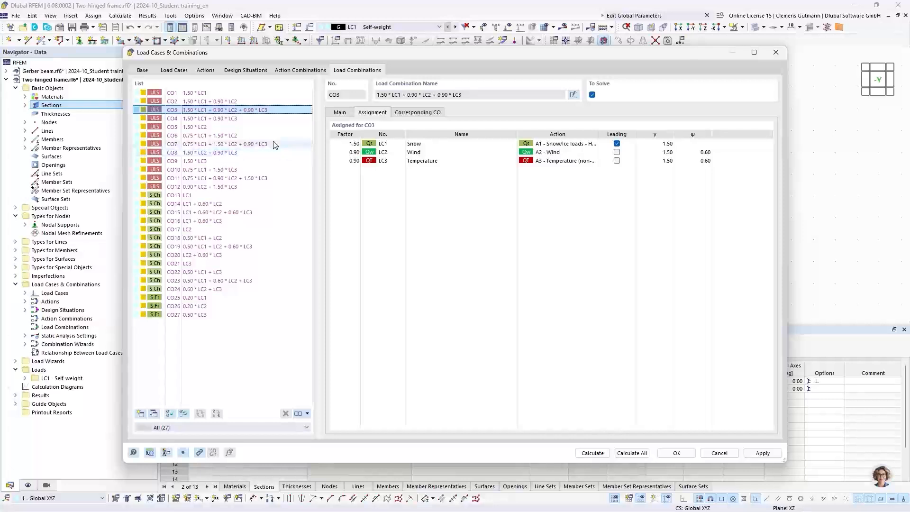
{"action": "left_click", "coordinate": [259, 181]}
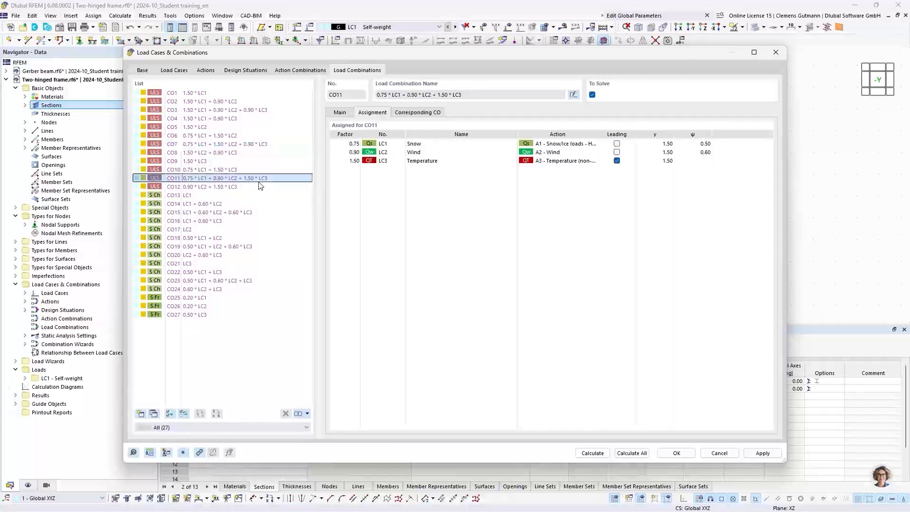
{"action": "left_click", "coordinate": [258, 144]}
{"action": "left_click", "coordinate": [259, 110]}
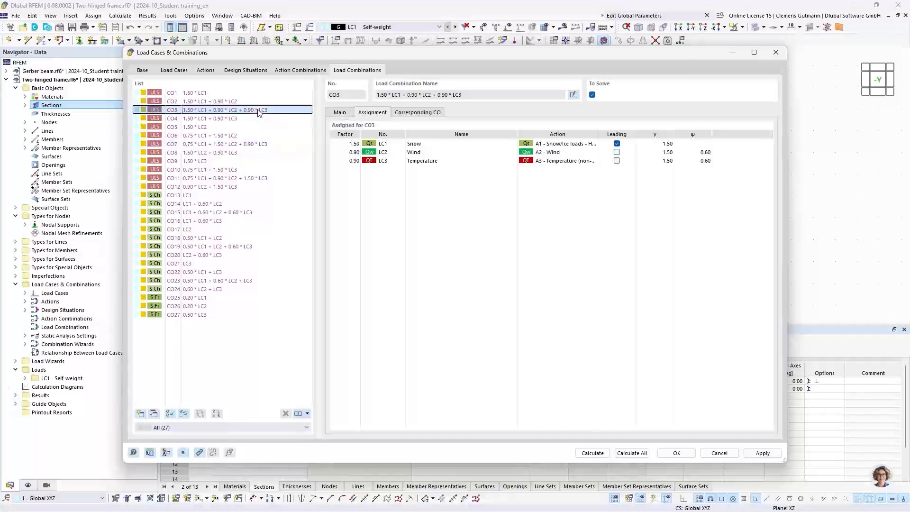
- Compare the leading and accompanying load cases and factors of CO7, CO11 and CO3, and close the load combinations
{"action": "left_click", "coordinate": [259, 144]}
{"action": "left_click", "coordinate": [268, 179]}
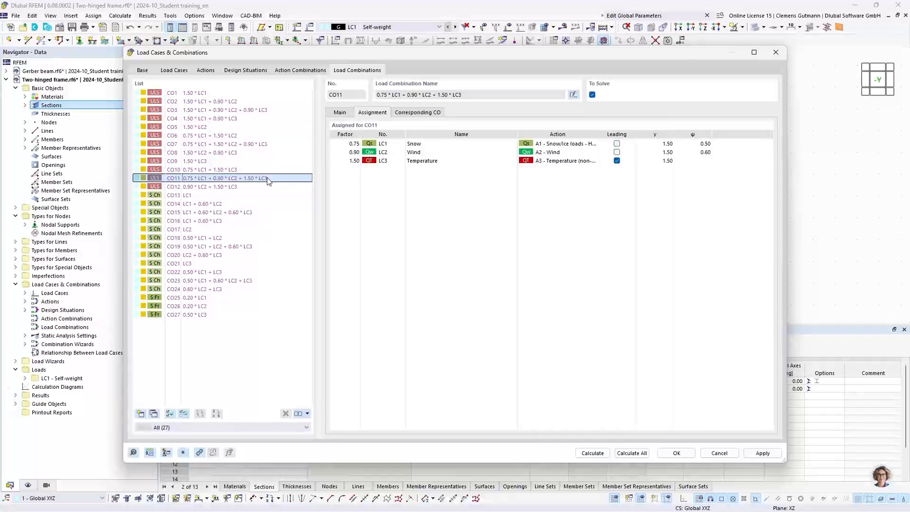
{"action": "left_click", "coordinate": [263, 144]}
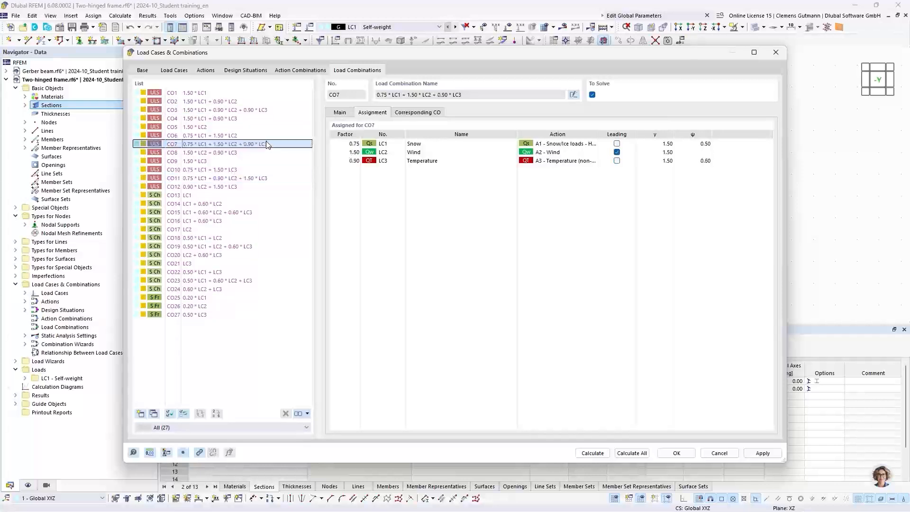
{"action": "left_click", "coordinate": [264, 111]}
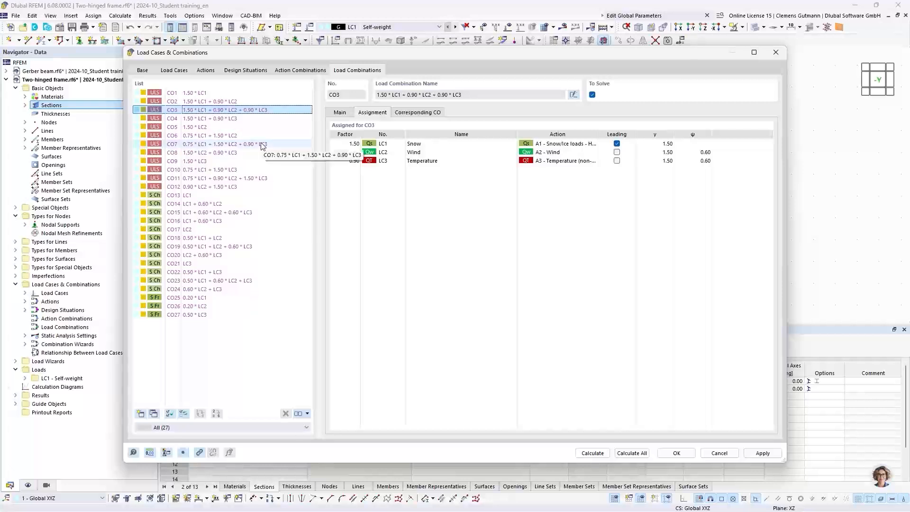
{"action": "left_click", "coordinate": [666, 454]}
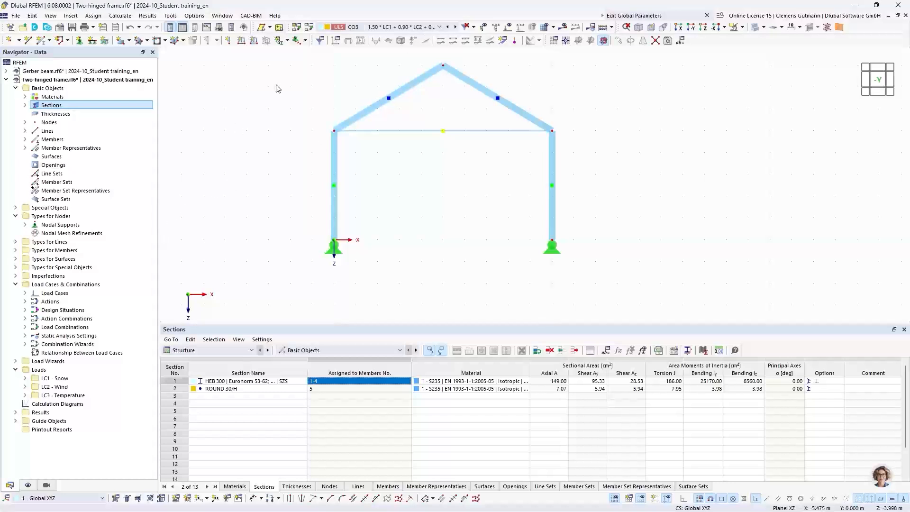
- Create a uniform member force load of 1 kN/m in LC1 - Snow and assign it to the two rafters, members 2 and 4
{"action": "left_click", "coordinate": [254, 40]}
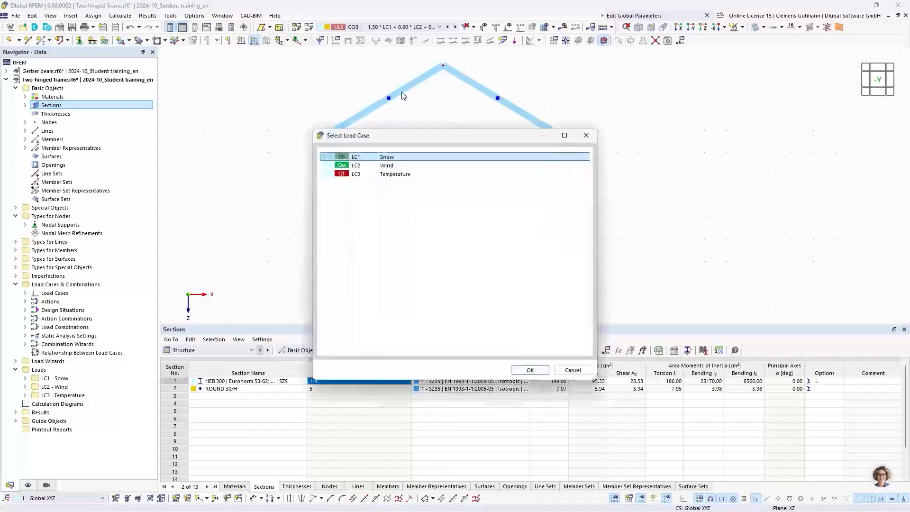
{"action": "left_click", "coordinate": [528, 370]}
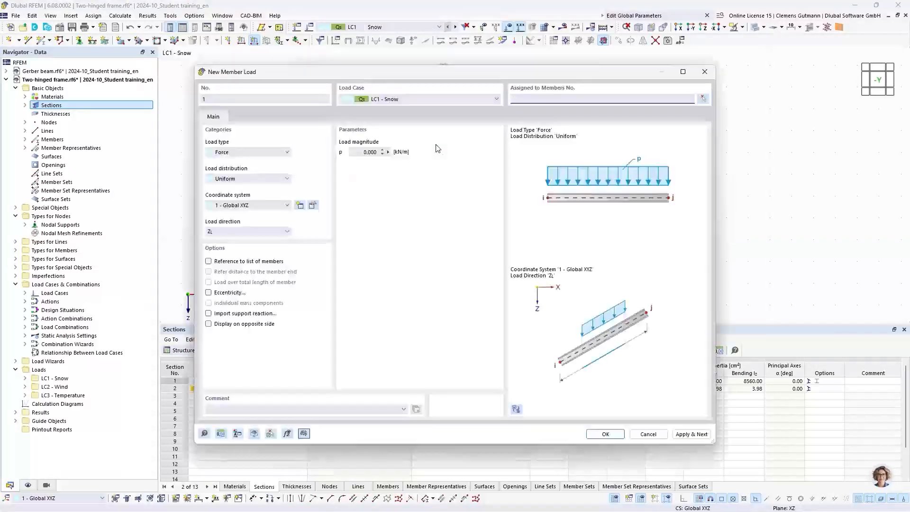
{"action": "left_click", "coordinate": [368, 153]}
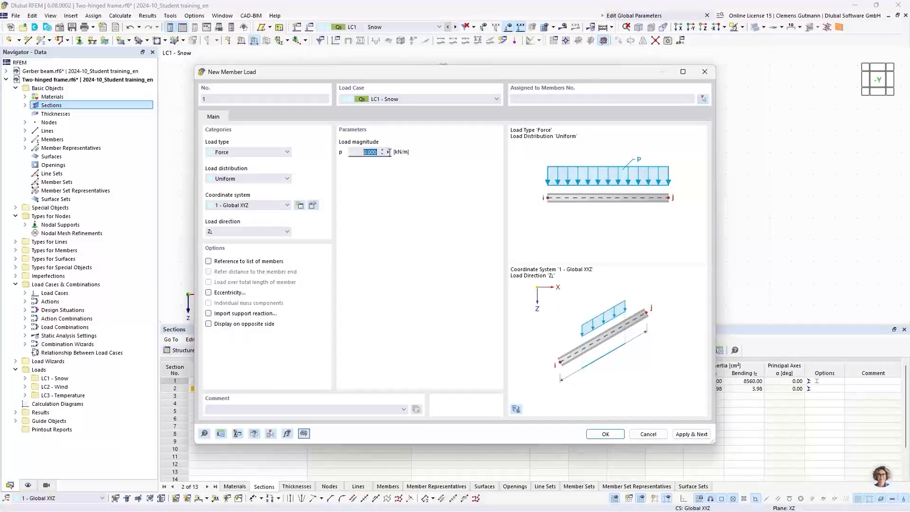
{"action": "type", "text": "1"}
{"action": "key", "text": "Tab"}
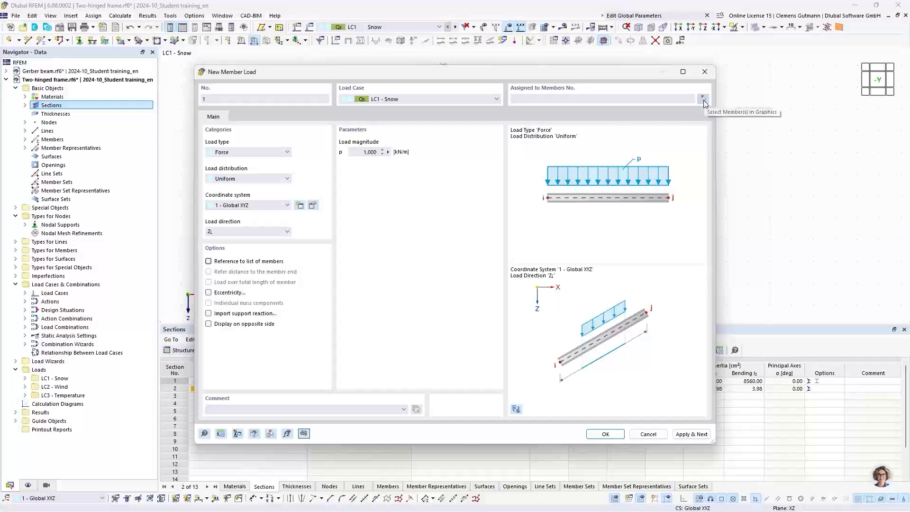
{"action": "left_click", "coordinate": [704, 101]}
{"action": "middle_click_drag", "start_coordinate": [448, 118], "coordinate": [360, 197]}
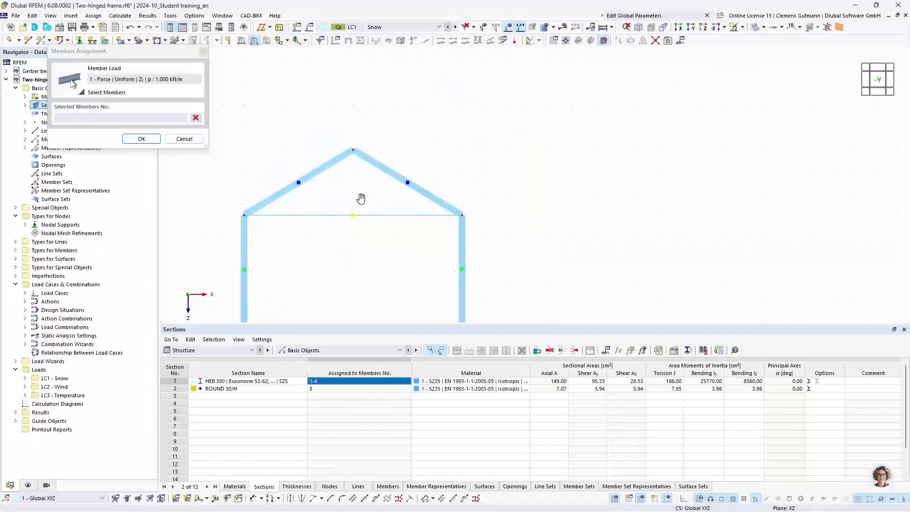
{"action": "left_click_drag", "start_coordinate": [395, 118], "coordinate": [329, 175]}
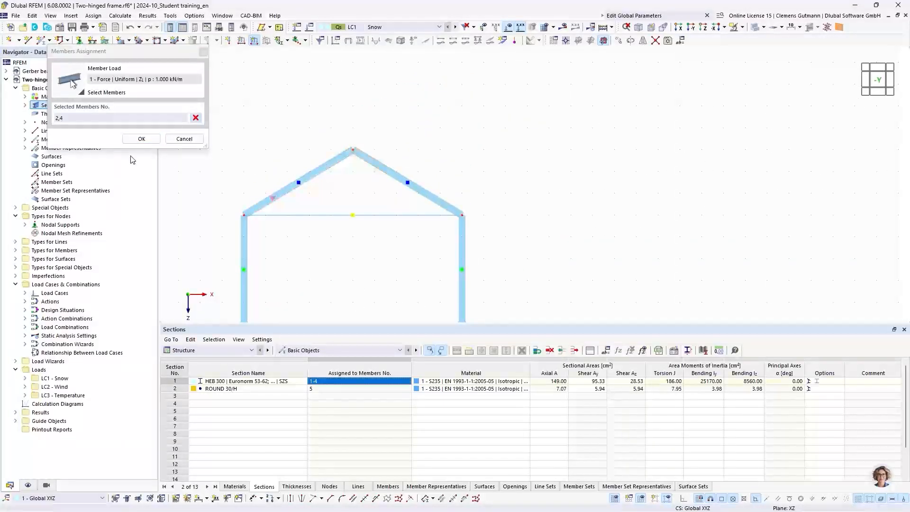
{"action": "left_click", "coordinate": [141, 139]}
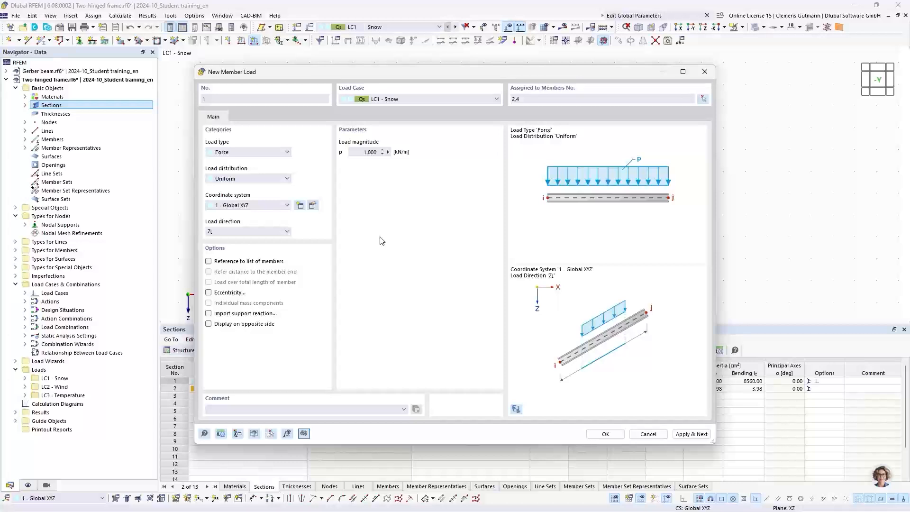
- Set the snow load's direction to Global in Z on projected length and apply it
{"action": "left_click", "coordinate": [278, 234]}
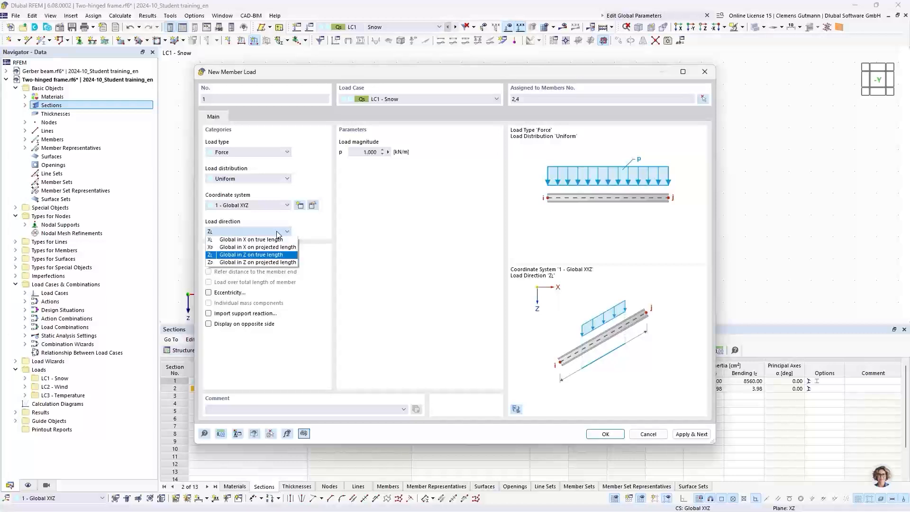
{"action": "left_click", "coordinate": [239, 263]}
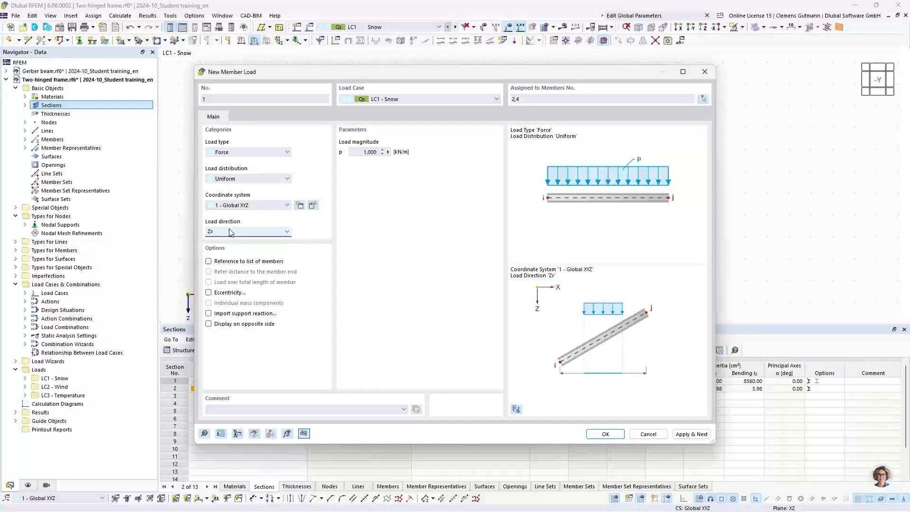
{"action": "left_click", "coordinate": [695, 435]}
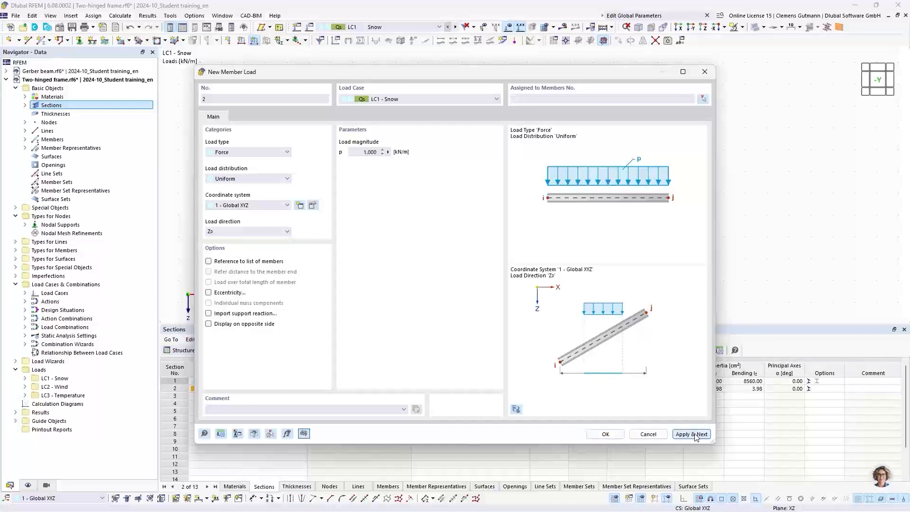
- Start a member load in LC2 - Wind and assign it to the columns and rafters, members 1-4
{"action": "left_click", "coordinate": [408, 101]}
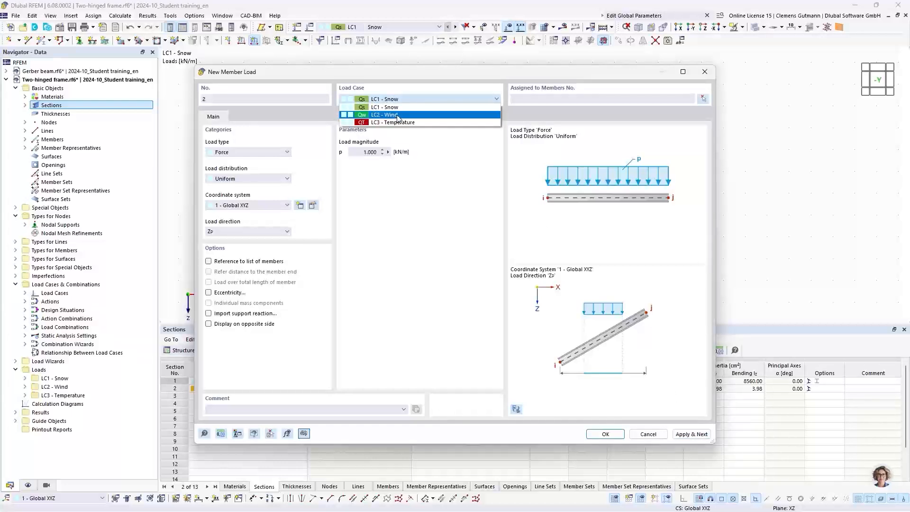
{"action": "left_click", "coordinate": [398, 115]}
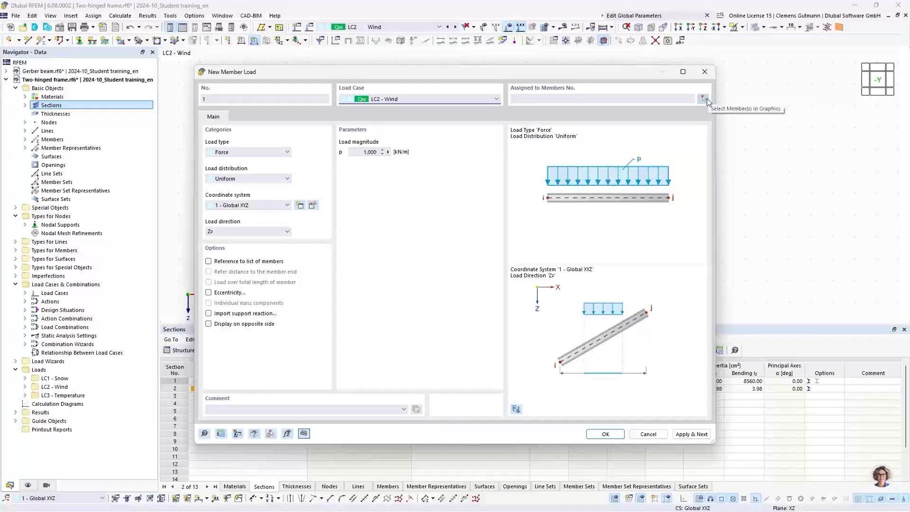
{"action": "left_click", "coordinate": [707, 98]}
{"action": "scroll", "coordinate": [437, 104], "scroll_direction": "down", "scroll_amount": 3}
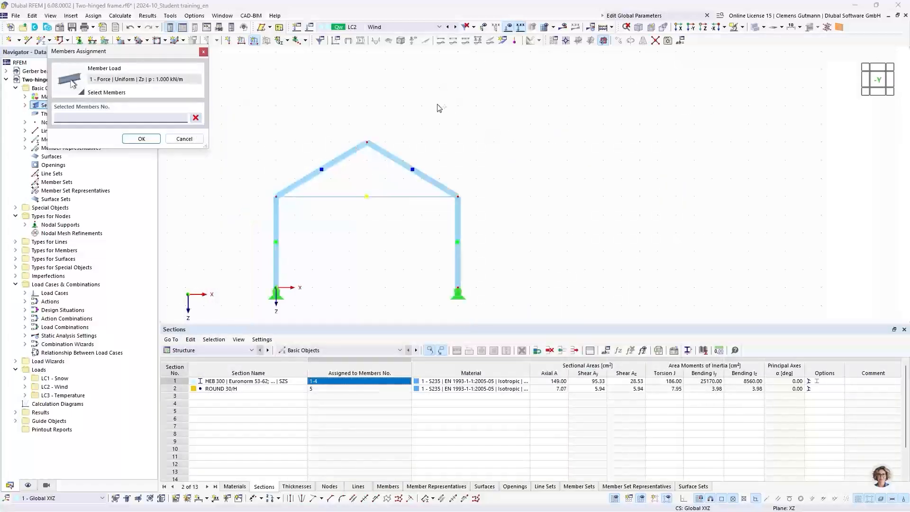
{"action": "left_click_drag", "start_coordinate": [355, 212], "coordinate": [299, 182]}
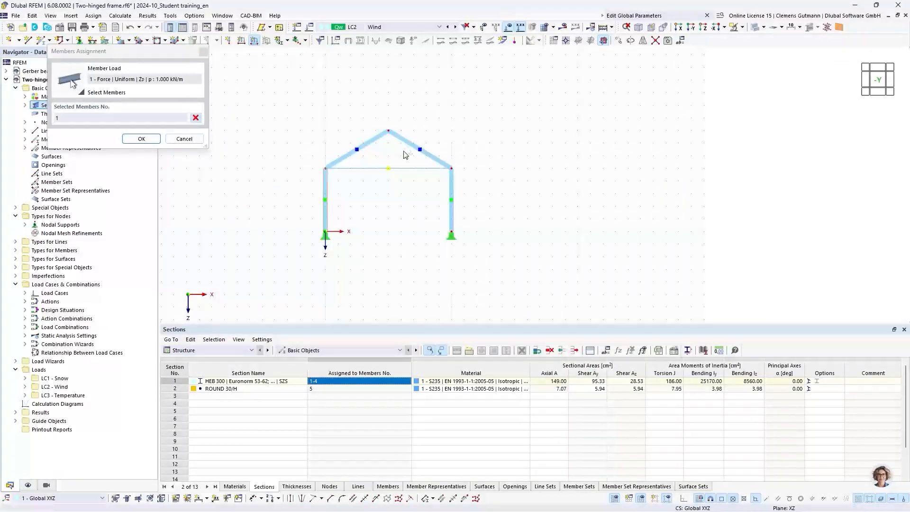
{"action": "left_click_drag", "start_coordinate": [402, 151], "coordinate": [373, 115]}
{"action": "left_click_drag", "start_coordinate": [487, 204], "coordinate": [415, 198]}
{"action": "left_click", "coordinate": [152, 140]}
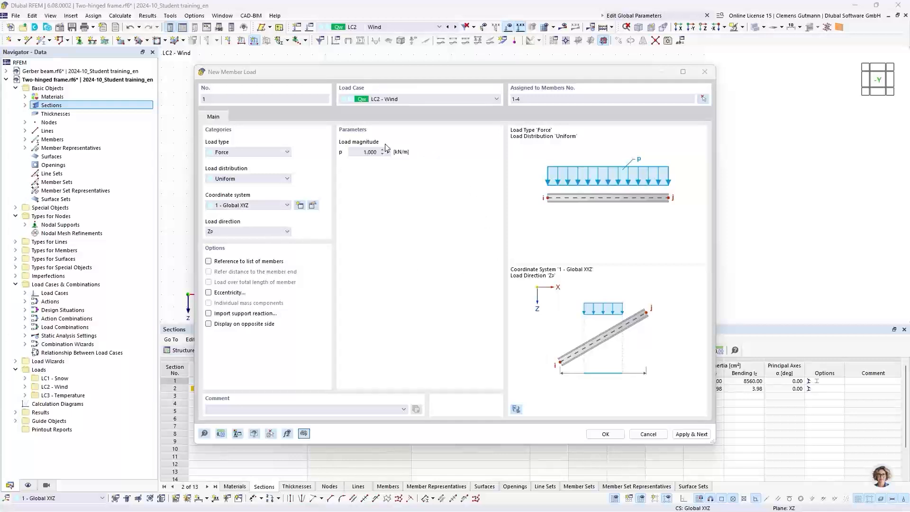
- Set the wind load's coordinate system to Local xyz and apply the load
{"action": "left_click", "coordinate": [238, 205]}
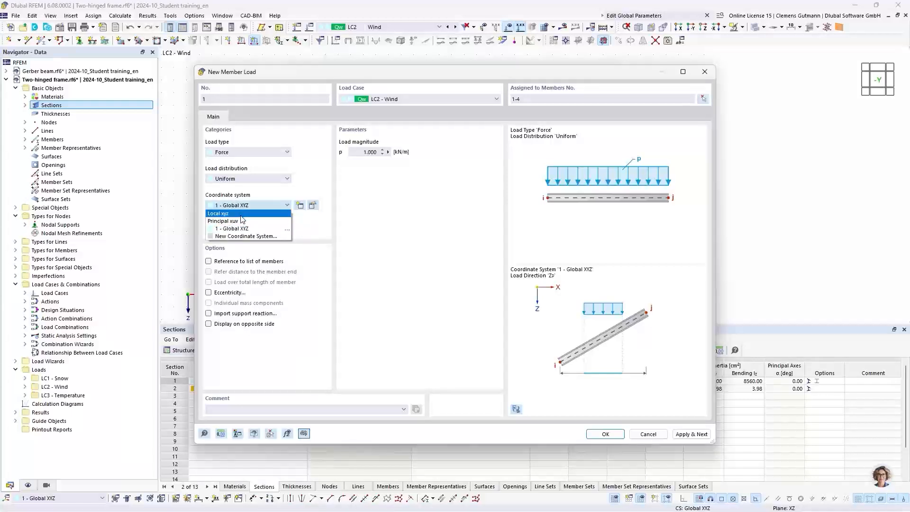
{"action": "left_click", "coordinate": [241, 214]}
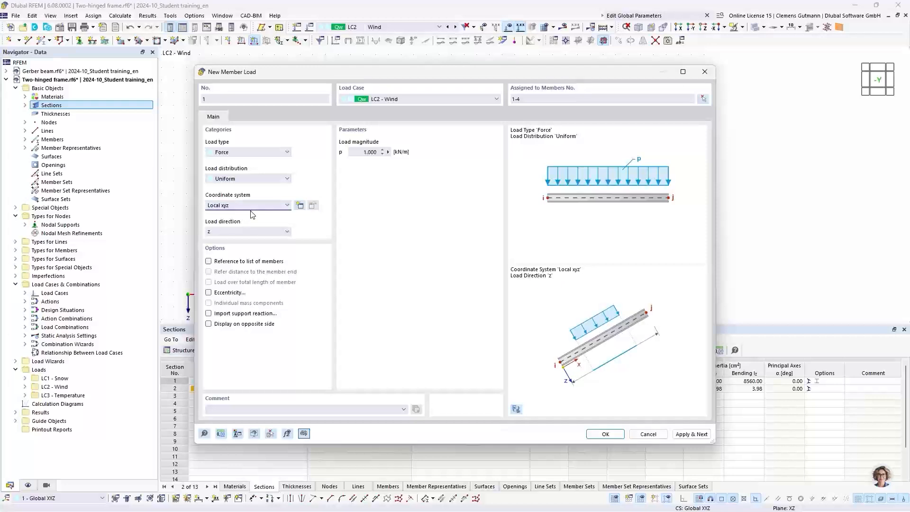
{"action": "left_click", "coordinate": [252, 207]}
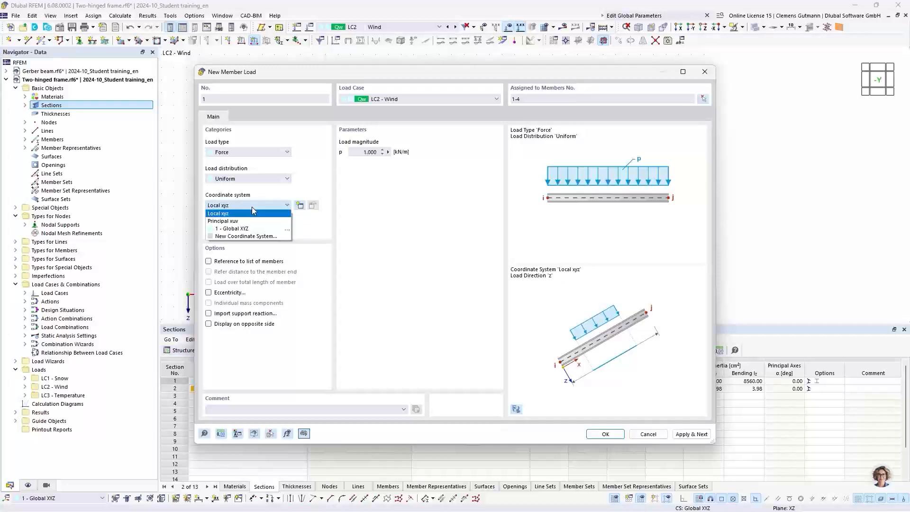
{"action": "left_click", "coordinate": [252, 207]}
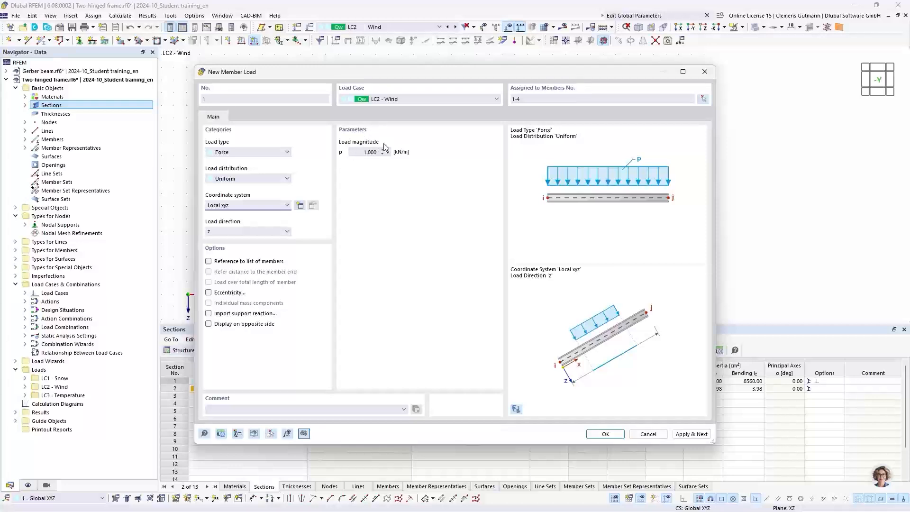
{"action": "left_click", "coordinate": [679, 435]}
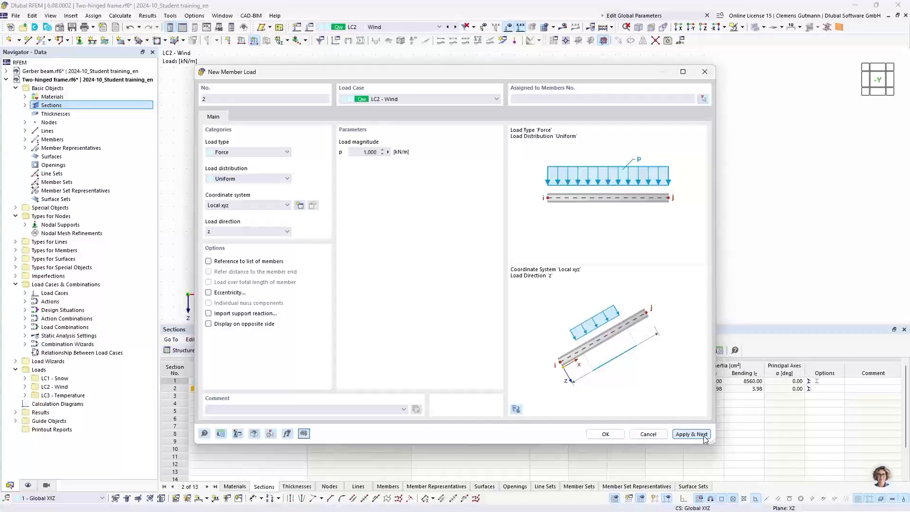
- Define a Temperature Change member load in LC3 - Temperature with a center line temperature Tc of 35 °C
{"action": "left_click", "coordinate": [402, 99]}
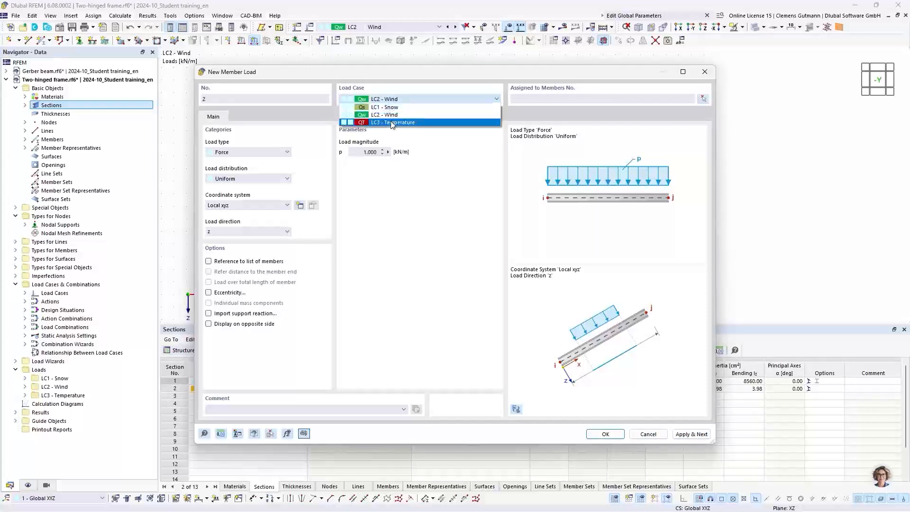
{"action": "left_click", "coordinate": [392, 123]}
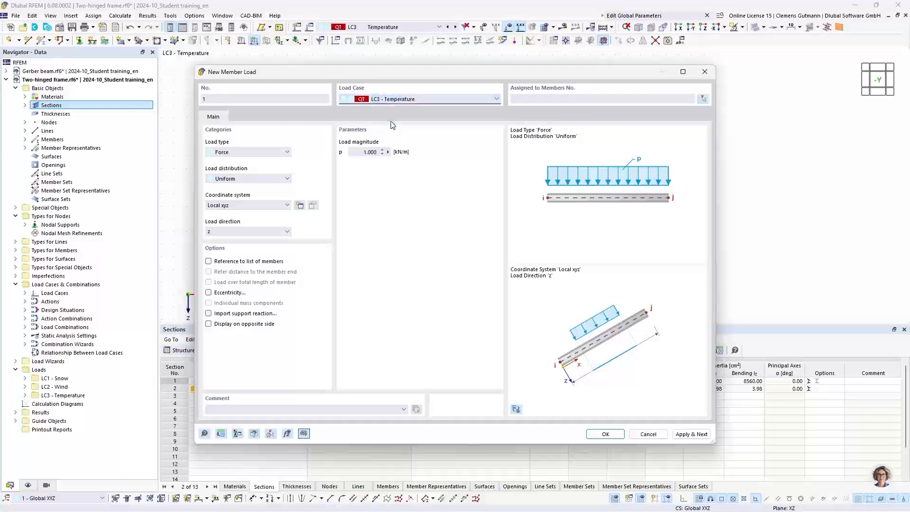
{"action": "left_click", "coordinate": [267, 154]}
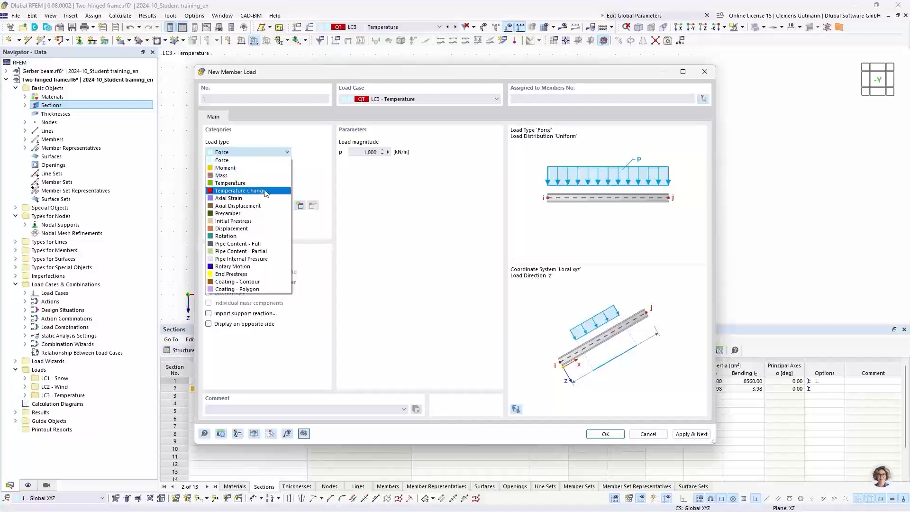
{"action": "left_click", "coordinate": [265, 191]}
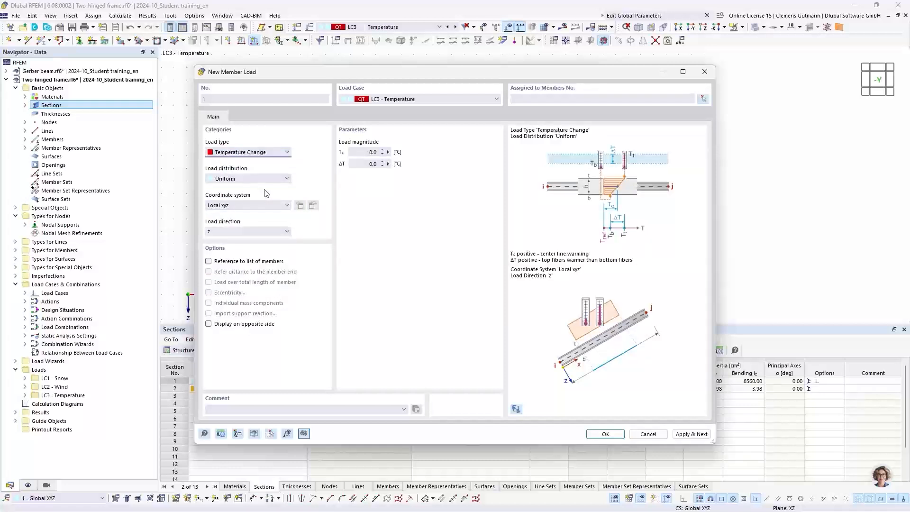
{"action": "left_click", "coordinate": [365, 152]}
{"action": "type", "text": "35"}
{"action": "key", "text": "Tab"}
- Assign the temperature load to the columns and rafters, members 1-4, and confirm the load
{"action": "left_click", "coordinate": [704, 100]}
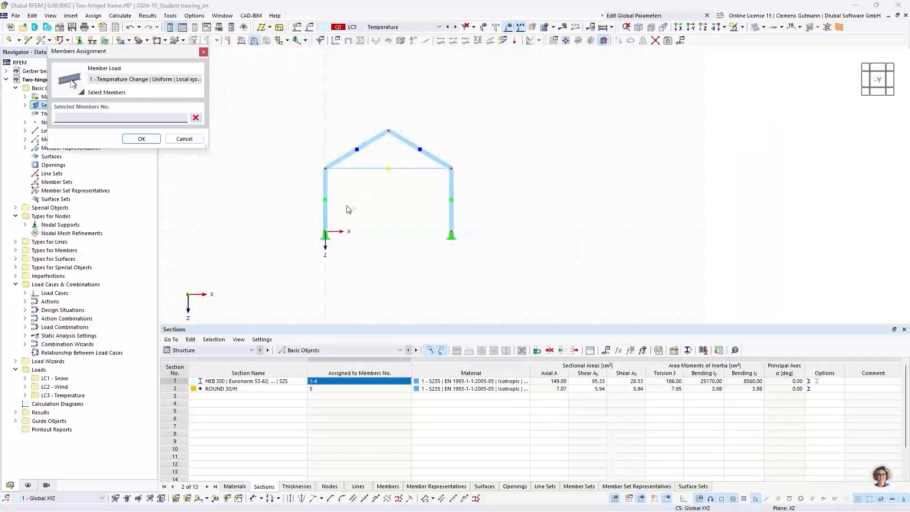
{"action": "left_click", "coordinate": [327, 205]}
{"action": "left_click_drag", "start_coordinate": [400, 149], "coordinate": [362, 112]}
{"action": "left_click_drag", "start_coordinate": [482, 206], "coordinate": [431, 190]}
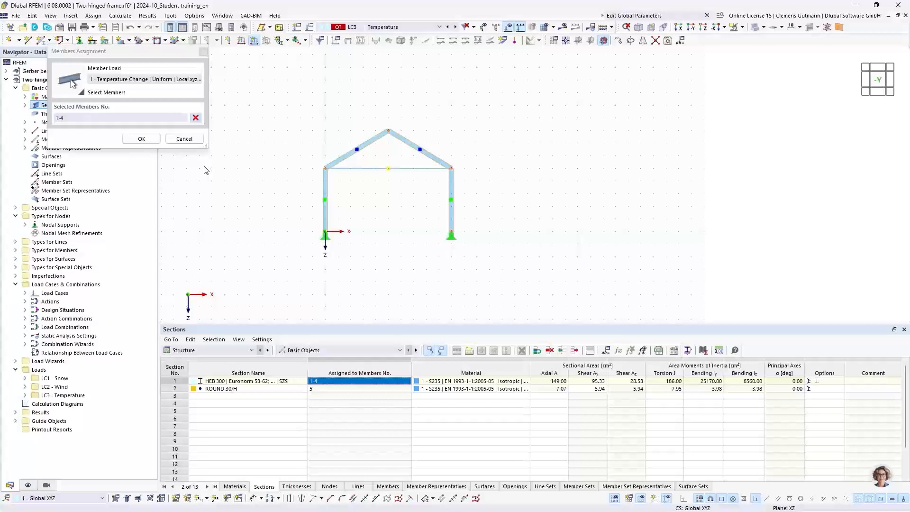
{"action": "left_click", "coordinate": [141, 138]}
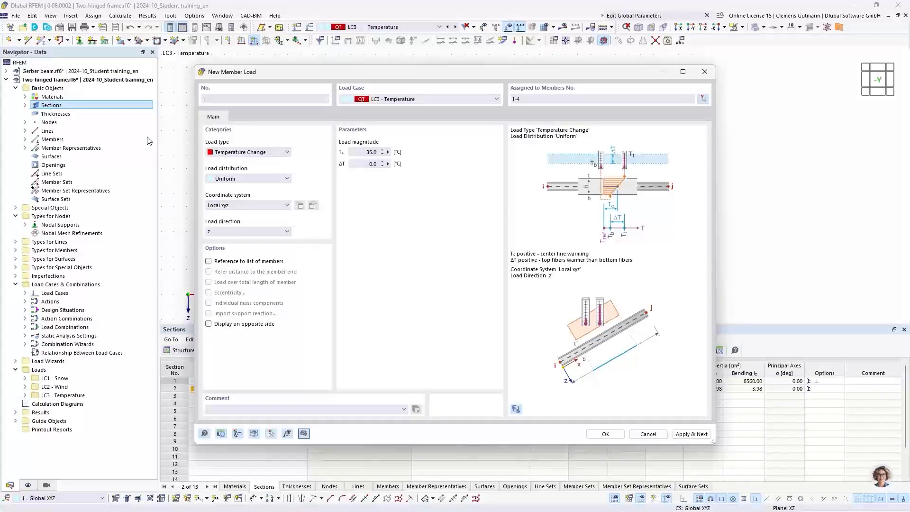
{"action": "left_click", "coordinate": [597, 435]}
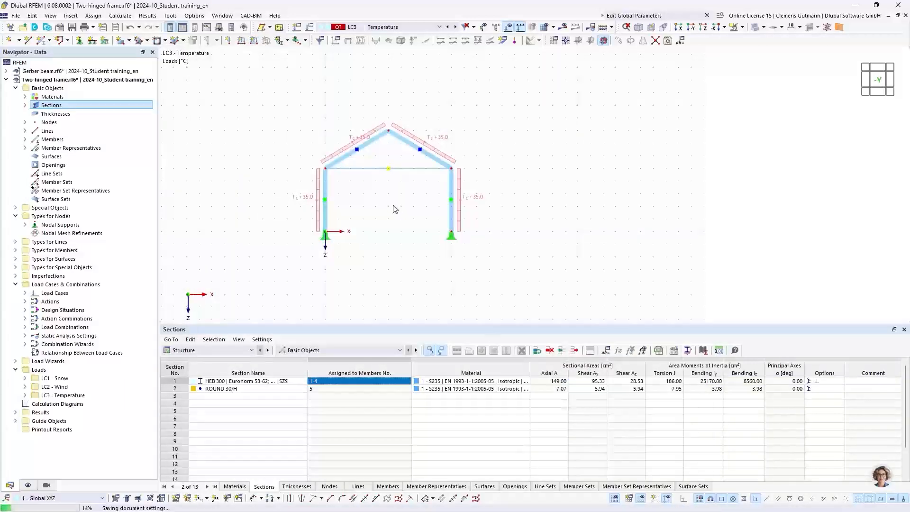
- Display load case LC2 - Wind and check the load directions on the columns and rafters
{"action": "left_click", "coordinate": [451, 27]}
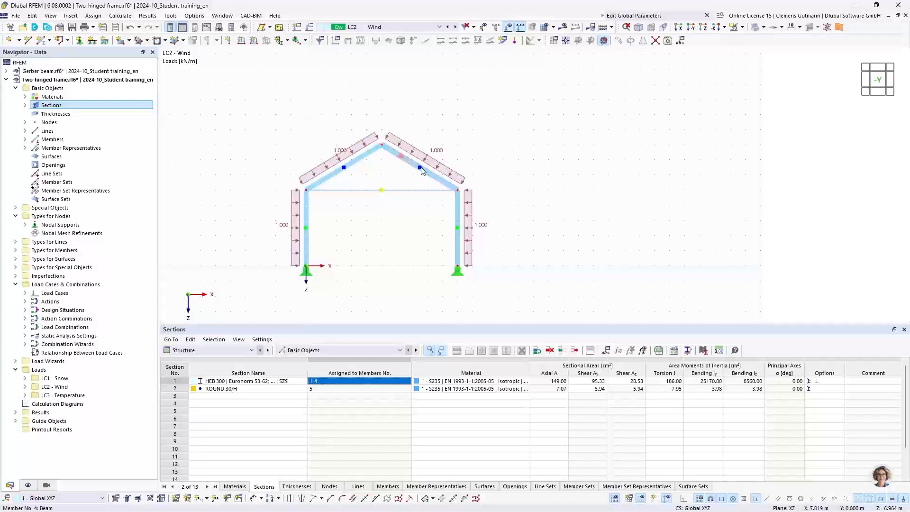
{"action": "scroll", "coordinate": [422, 170], "scroll_direction": "up", "scroll_amount": 1}
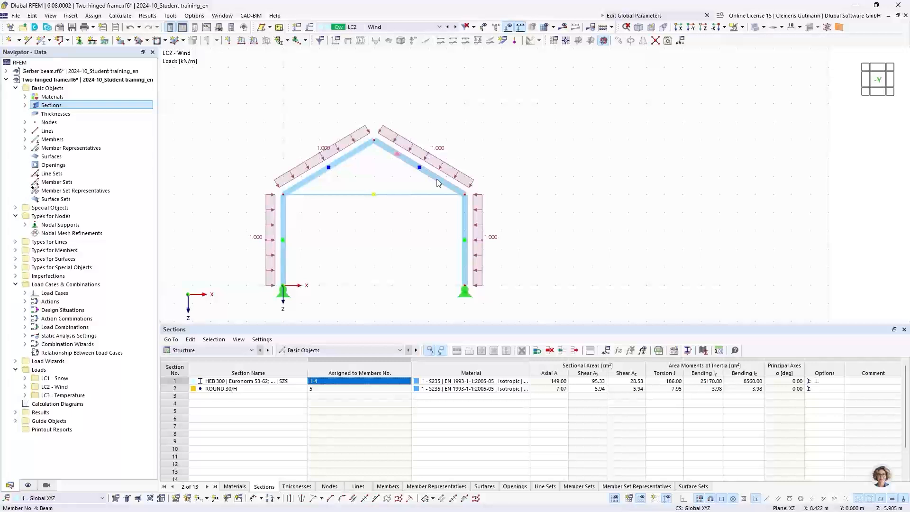
{"action": "mouse_move", "coordinate": [437, 182]}
- In the LC2 - Wind member loads table, limit the existing uniform load to members 1,2
{"action": "left_click", "coordinate": [247, 353]}
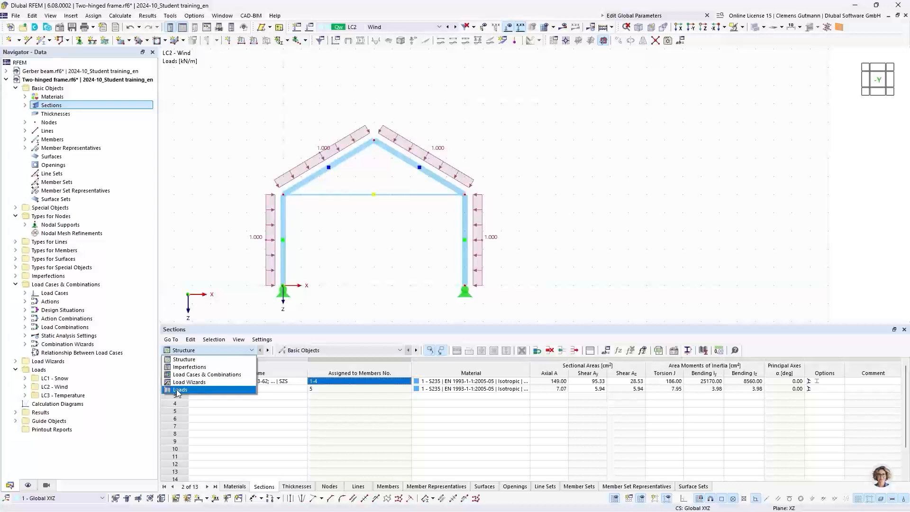
{"action": "left_click", "coordinate": [206, 391]}
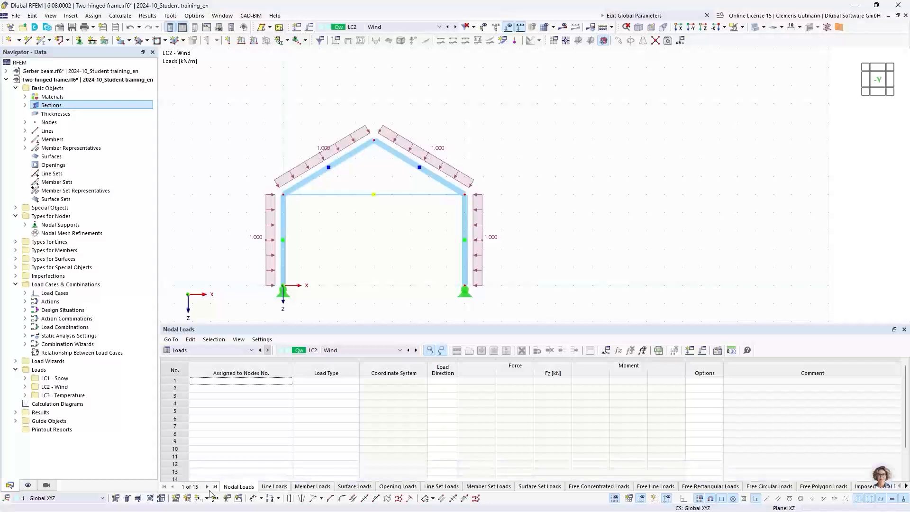
{"action": "left_click", "coordinate": [301, 487]}
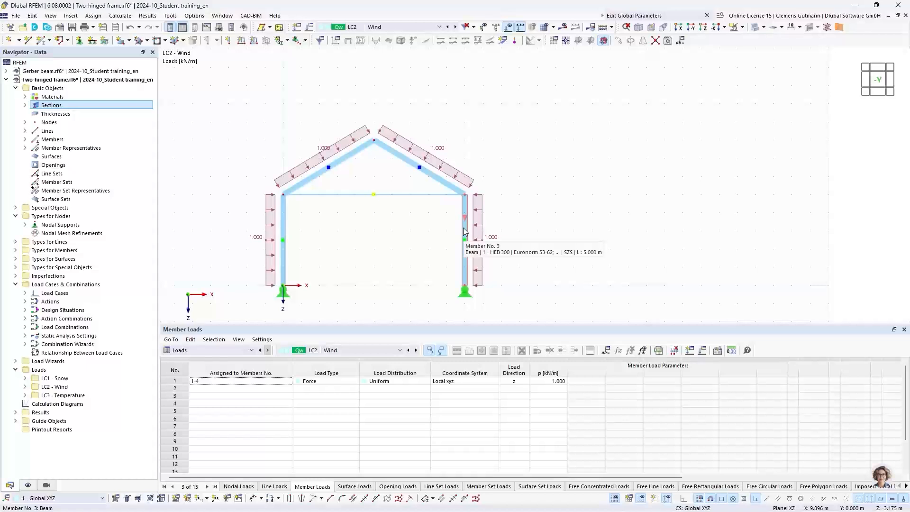
{"action": "left_click", "coordinate": [221, 384]}
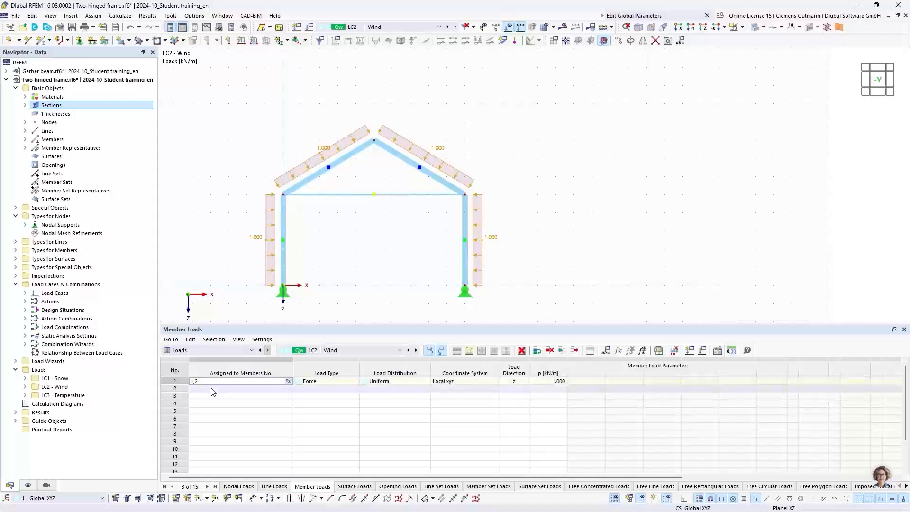
- Add a second uniform force load in LC2 - Wind on members 3,4 in local z with a magnitude of -1 kN/m
{"action": "left_click", "coordinate": [212, 389]}
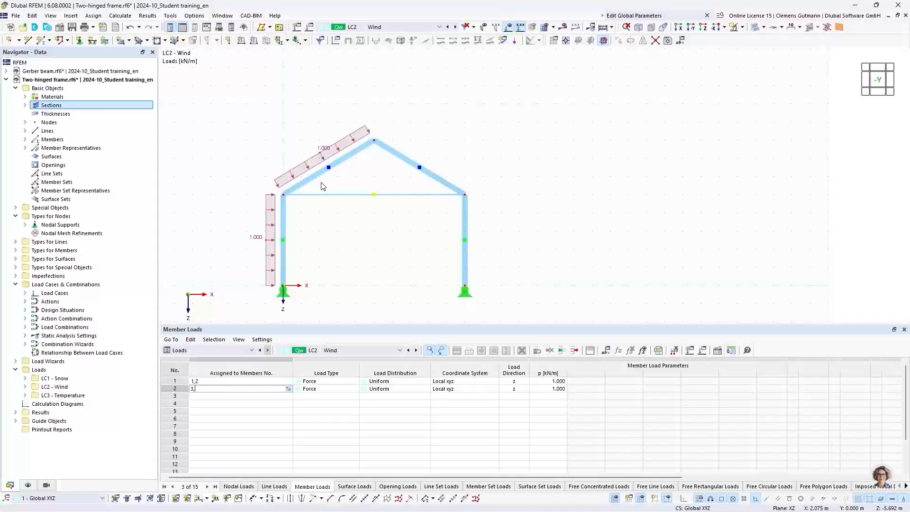
{"action": "type", "text": "3,4"}
{"action": "key", "text": "Tab"}
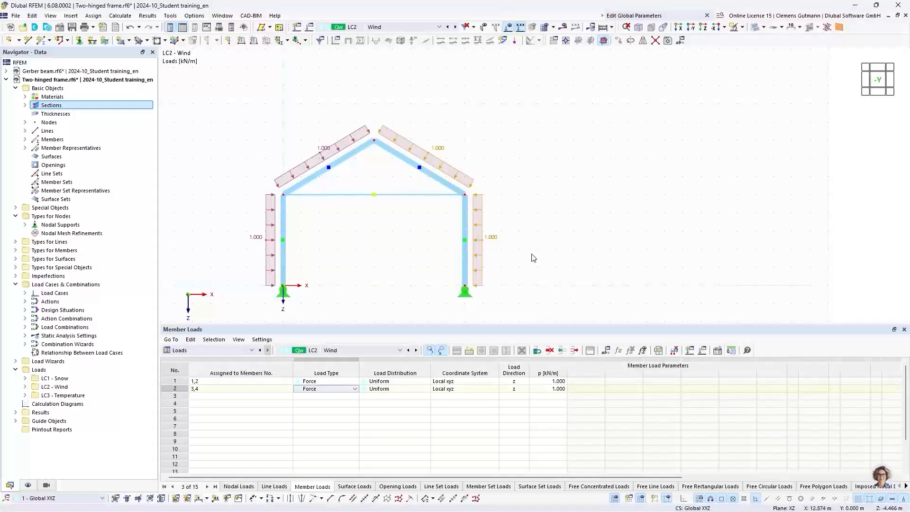
{"action": "left_click", "coordinate": [553, 389]}
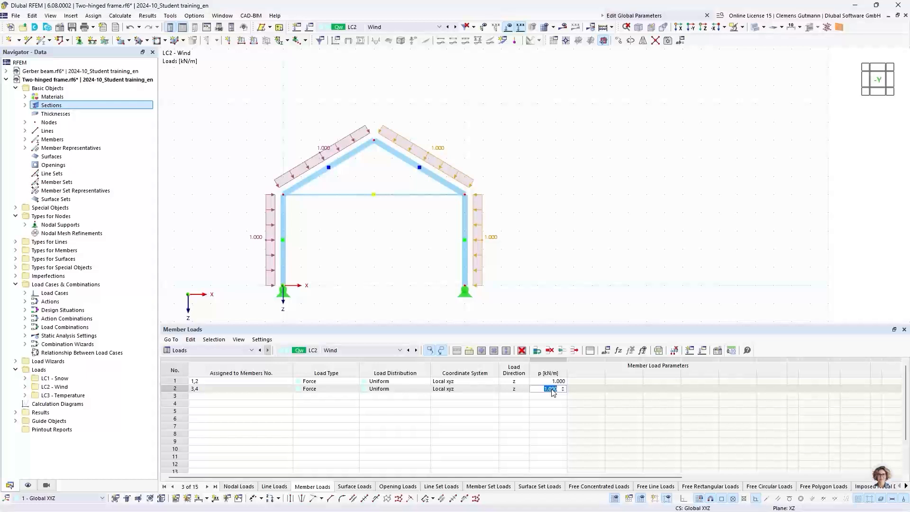
{"action": "key", "text": "BackSpace"}
{"action": "type", "text": "-1"}
{"action": "key", "text": "Tab"}
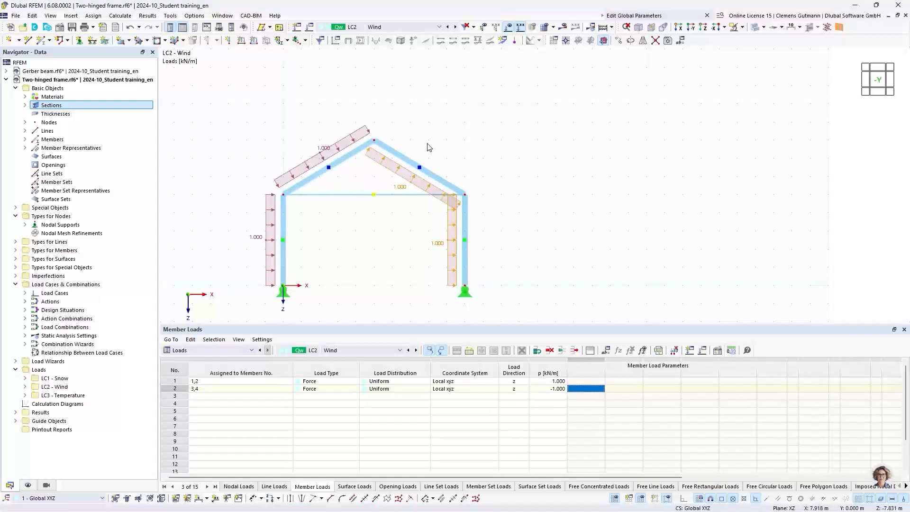
- Edit the wind load on members 3,4 so that it is displayed on the opposite side
{"action": "double_click", "coordinate": [173, 390]}
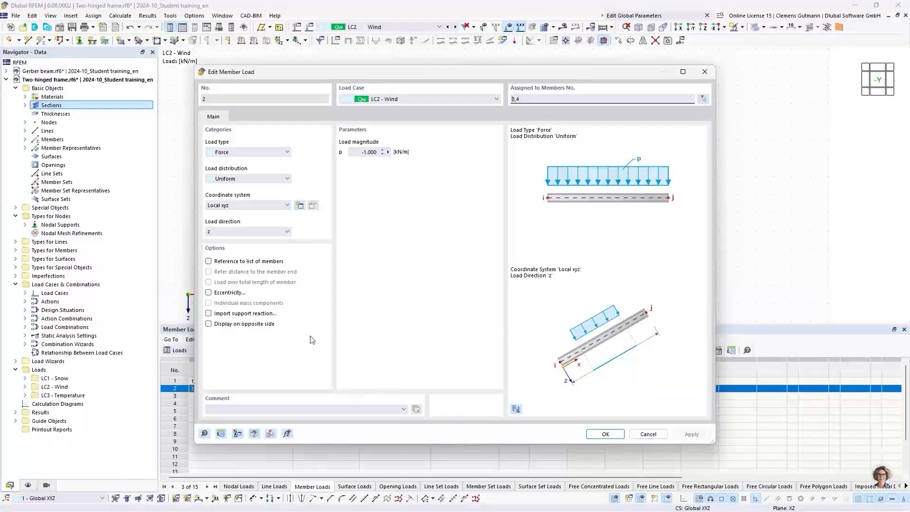
{"action": "left_click", "coordinate": [209, 325]}
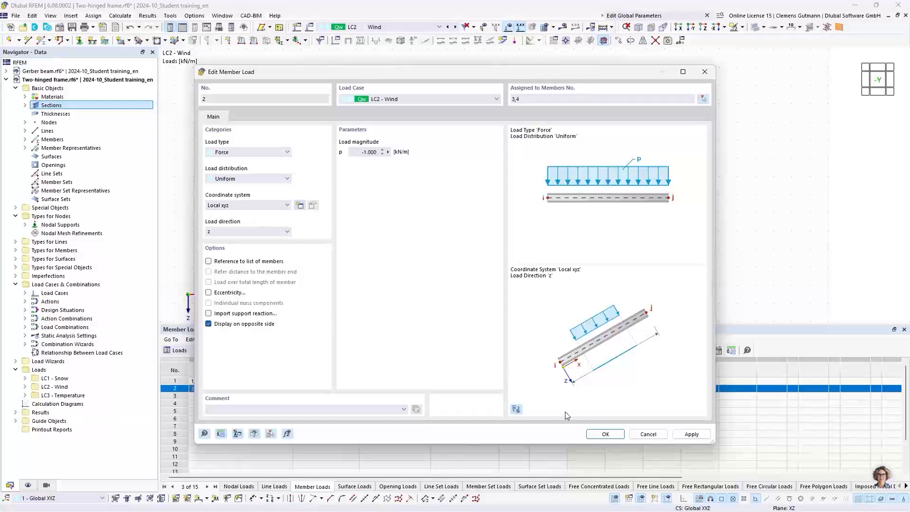
{"action": "left_click", "coordinate": [609, 435]}
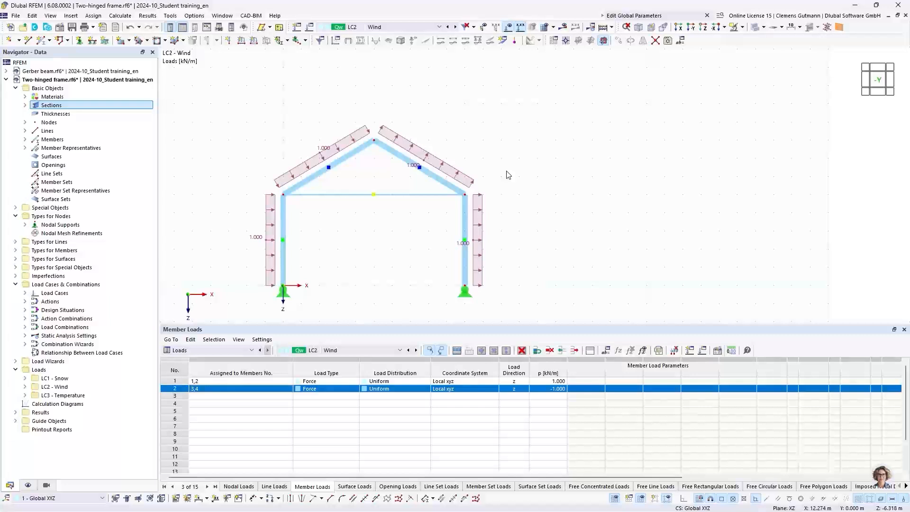
- Calculate all load cases and load combinations of the frame and display the results
{"action": "left_click", "coordinate": [603, 29]}
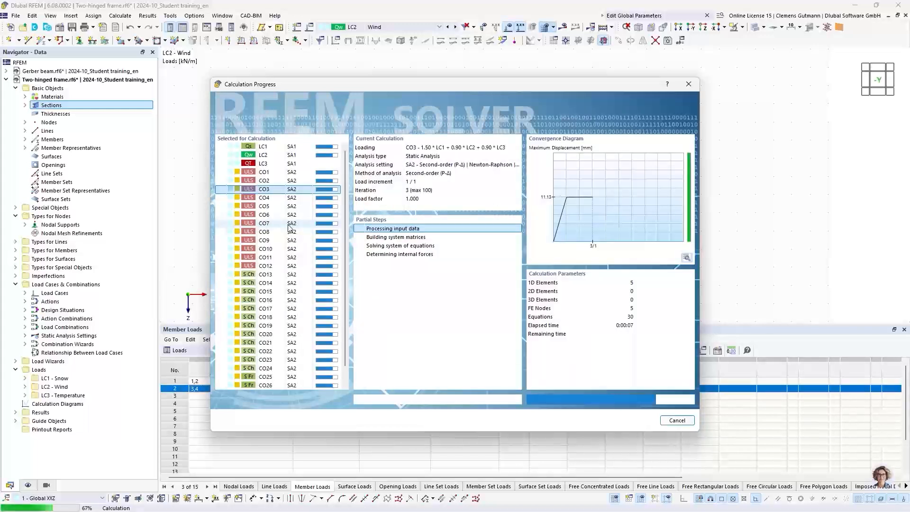
{"action": "scroll", "coordinate": [290, 228], "scroll_direction": "down", "scroll_amount": 1}
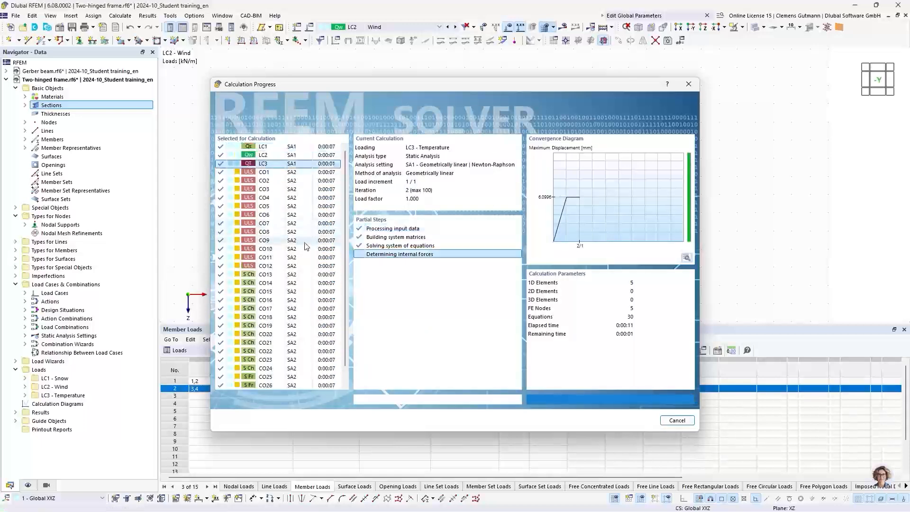
{"action": "middle_click_drag", "start_coordinate": [269, 224], "coordinate": [365, 219]}
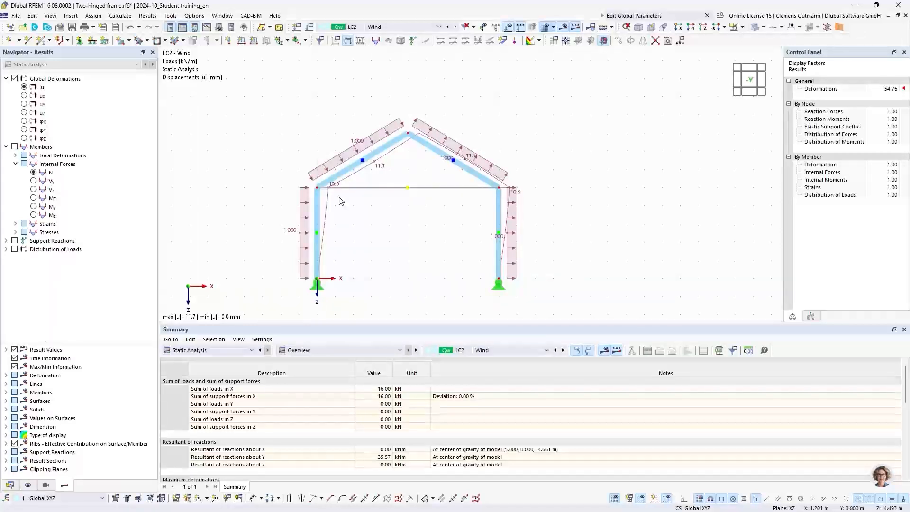
- Show the frame as a line model in LC1 - Snow and examine its global deformations and axial forces N
{"action": "left_click", "coordinate": [407, 27]}
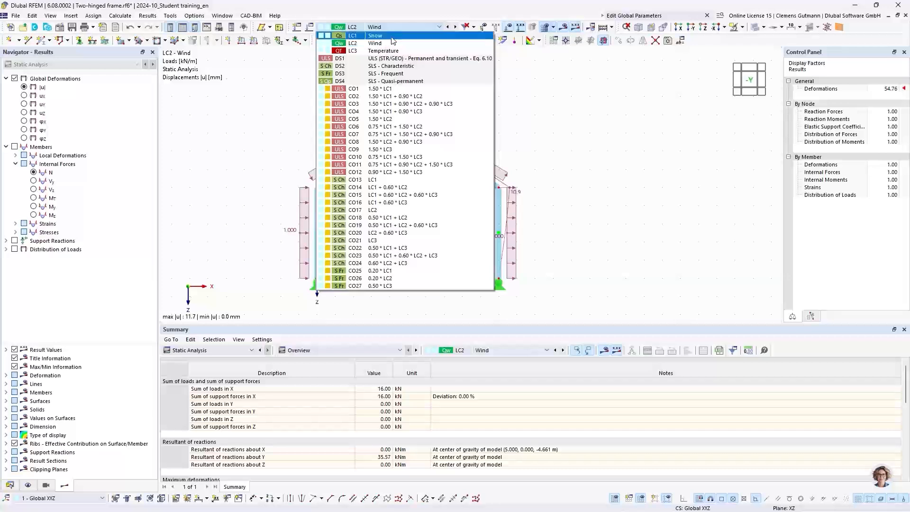
{"action": "left_click", "coordinate": [375, 36]}
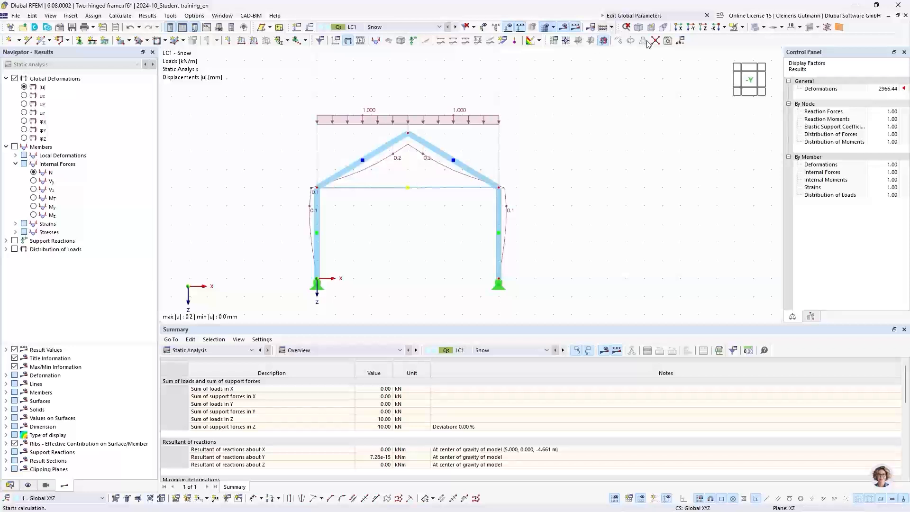
{"action": "left_click", "coordinate": [756, 29]}
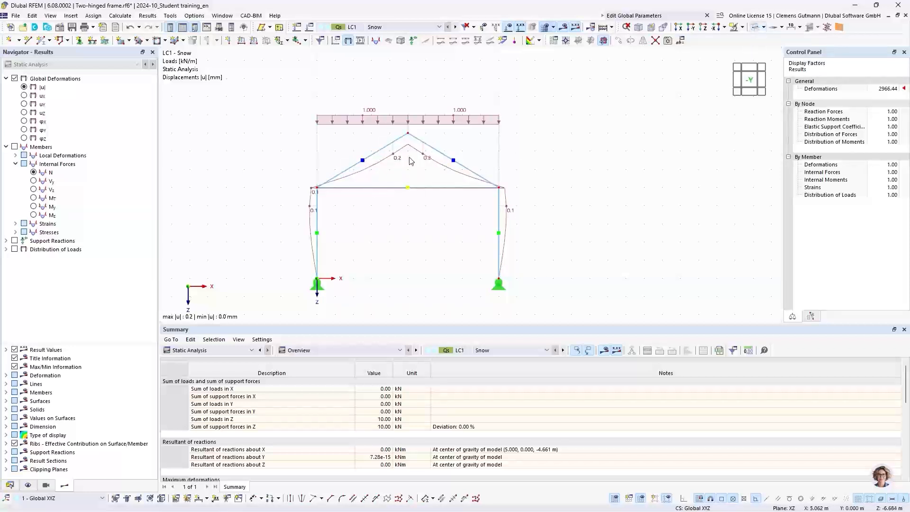
{"action": "scroll", "coordinate": [406, 158], "scroll_direction": "up", "scroll_amount": 1}
{"action": "middle_click_drag", "start_coordinate": [413, 189], "coordinate": [379, 175]}
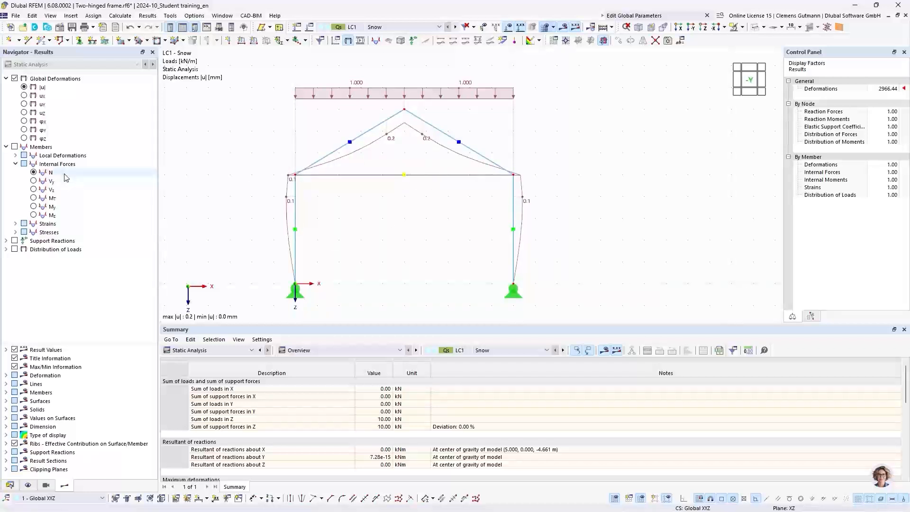
{"action": "left_click", "coordinate": [34, 172]}
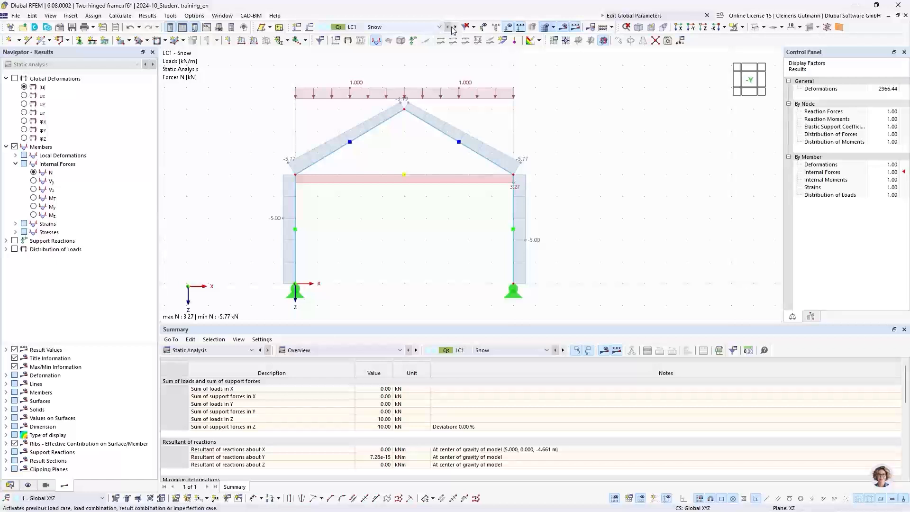
{"action": "left_click", "coordinate": [25, 87]}
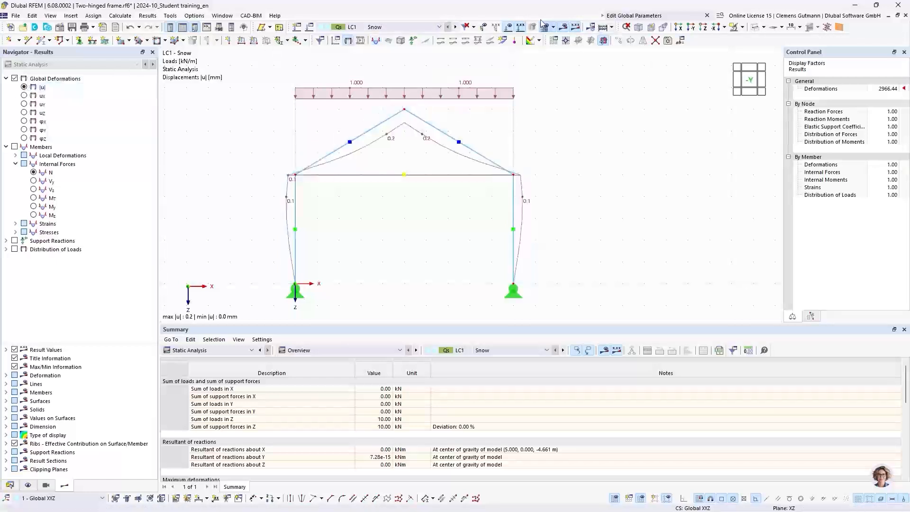
- Examine the deformations and axial forces N for LC2 - Wind with the load display hidden
{"action": "left_click", "coordinate": [456, 27]}
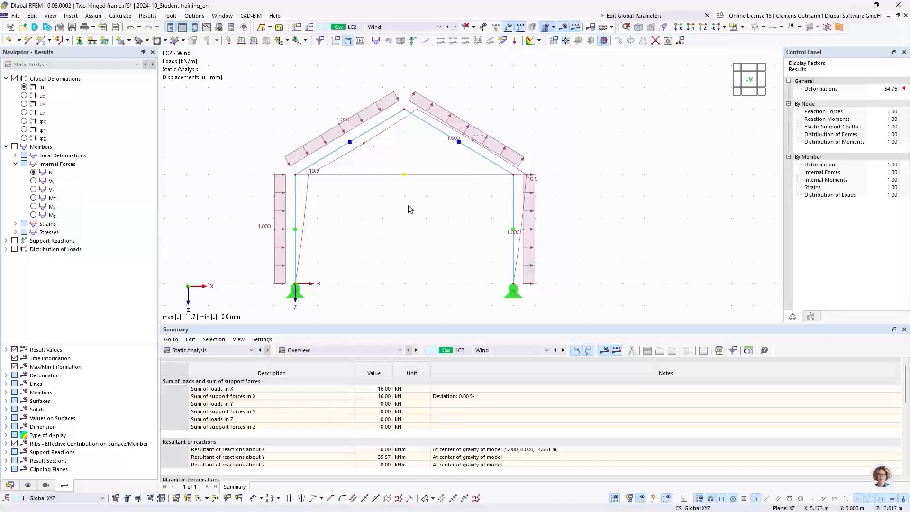
{"action": "left_click", "coordinate": [510, 28]}
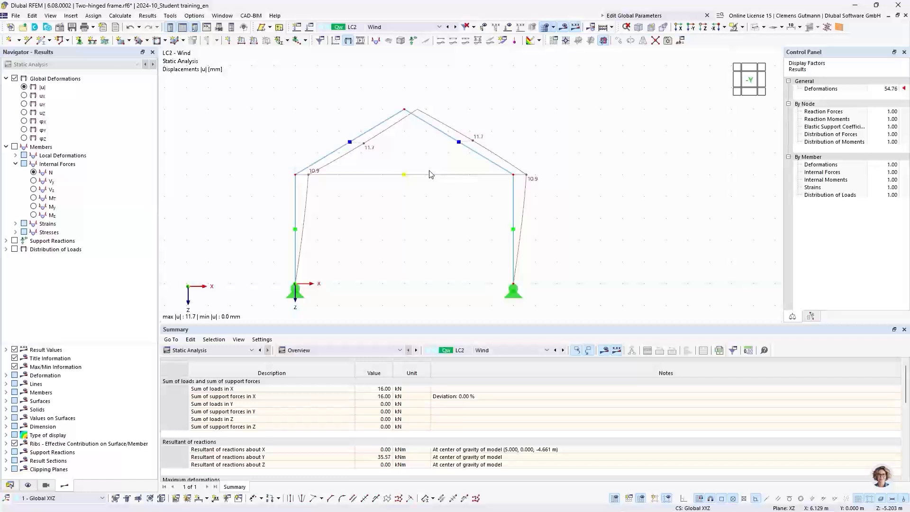
{"action": "left_click", "coordinate": [33, 173]}
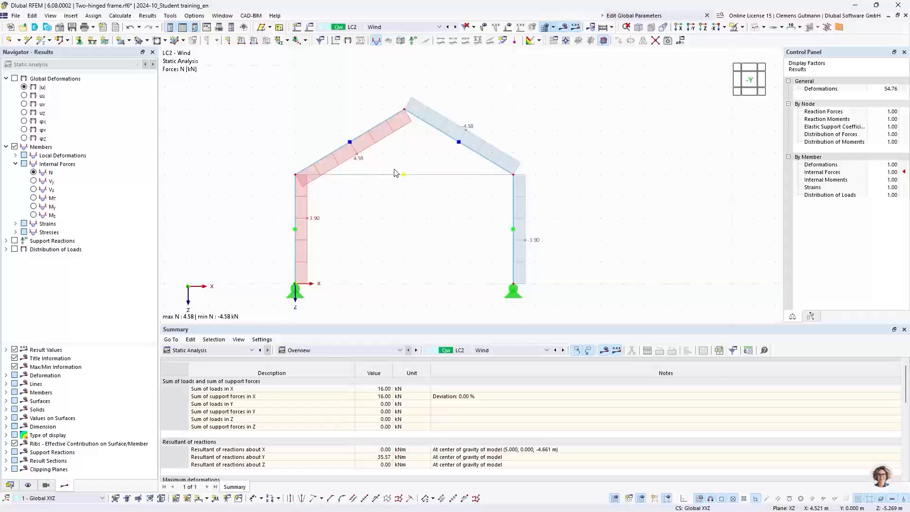
- Switch to LC3 - Temperature and examine its axial forces N and global deformations
{"action": "left_click", "coordinate": [398, 27]}
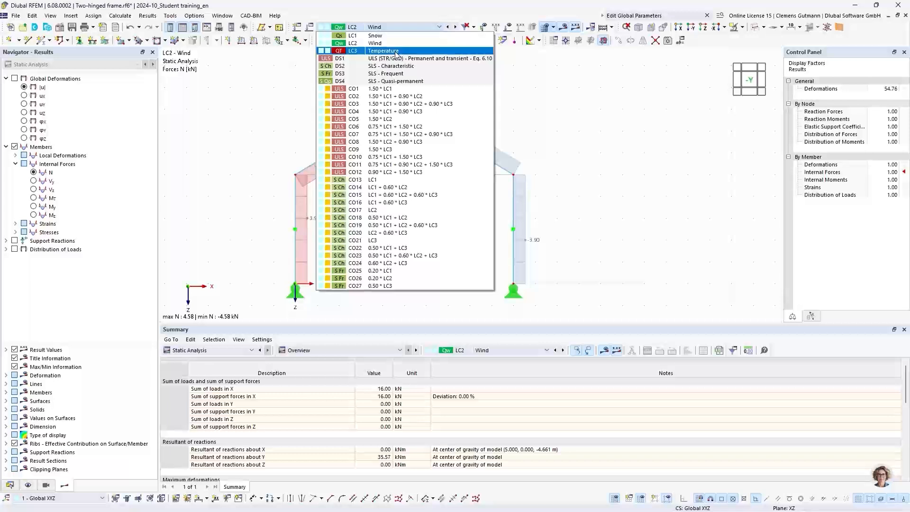
{"action": "left_click", "coordinate": [396, 51]}
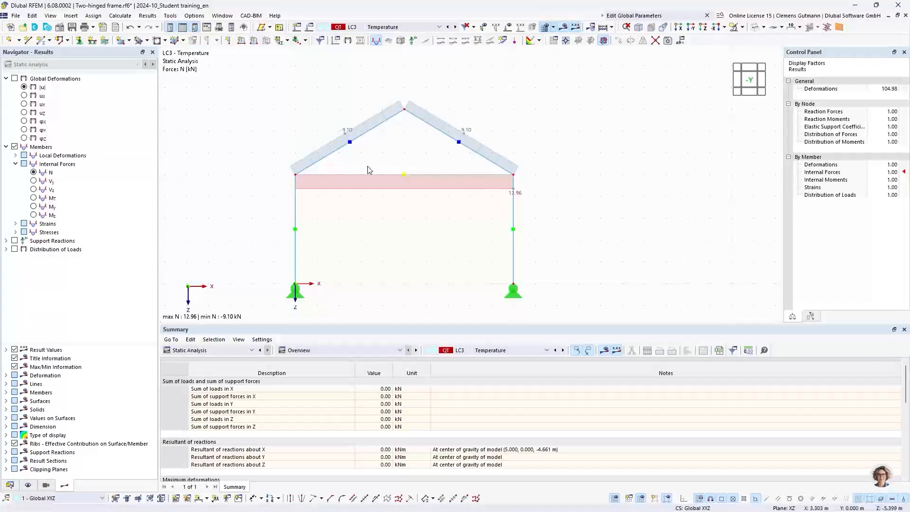
{"action": "left_click", "coordinate": [24, 87]}
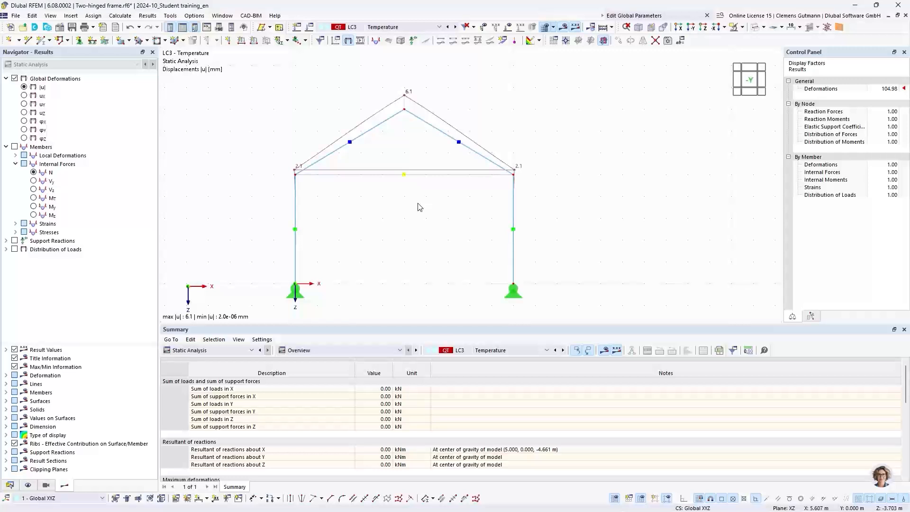
{"action": "left_click", "coordinate": [33, 174]}
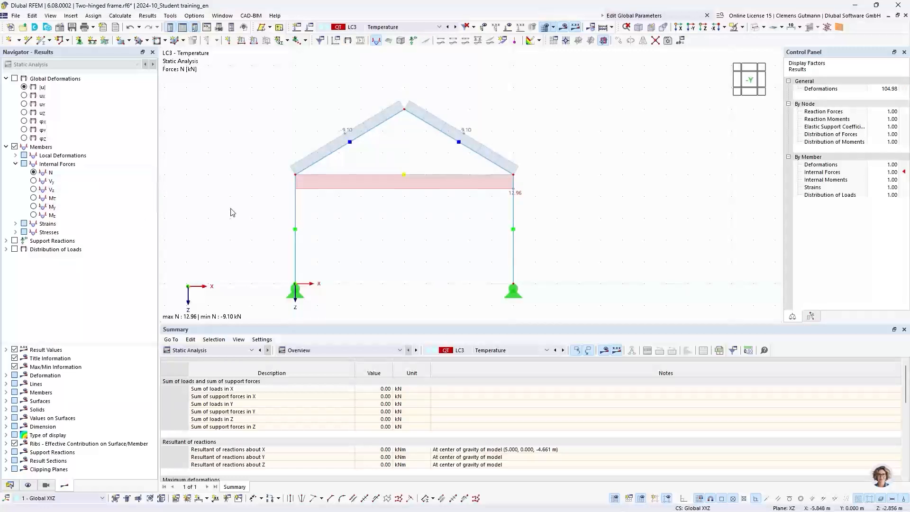
- Display only the support reactions for LC3 - Temperature, with the member results hidden
{"action": "left_click", "coordinate": [15, 241]}
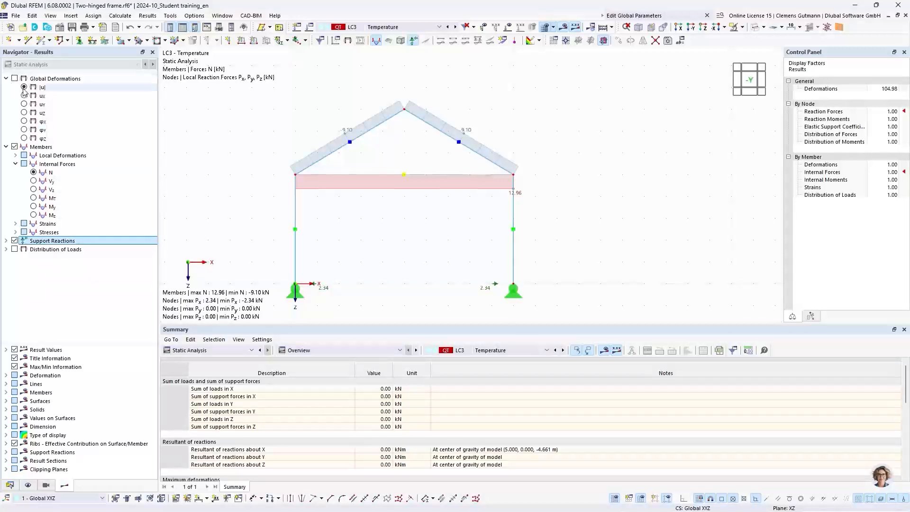
{"action": "left_click", "coordinate": [14, 147]}
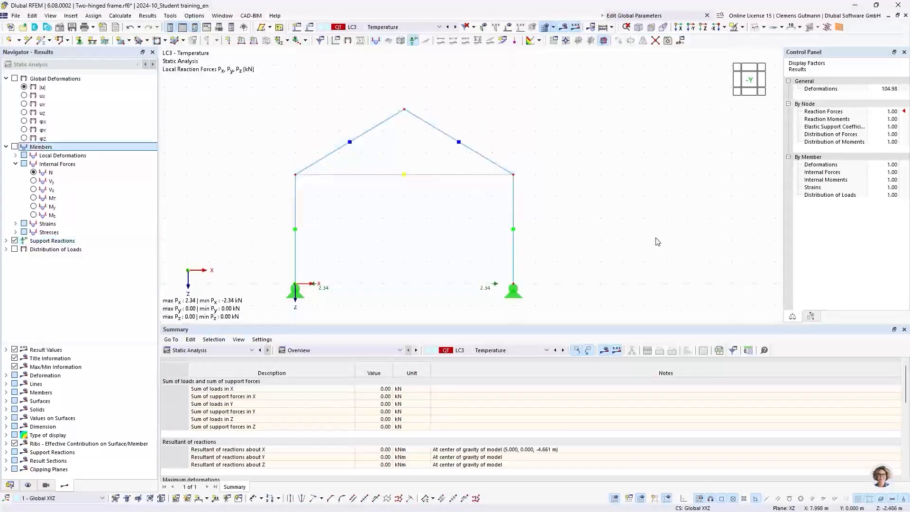
{"action": "middle_click_drag", "start_coordinate": [408, 234], "coordinate": [443, 173]}
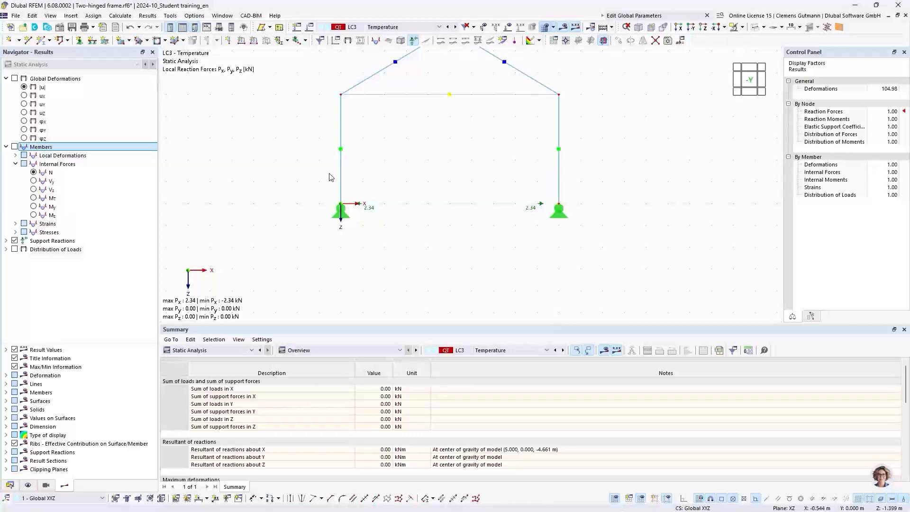
- Display the LC2 - Wind support reactions together with the applied wind loads and compare their directions
{"action": "left_click", "coordinate": [397, 30]}
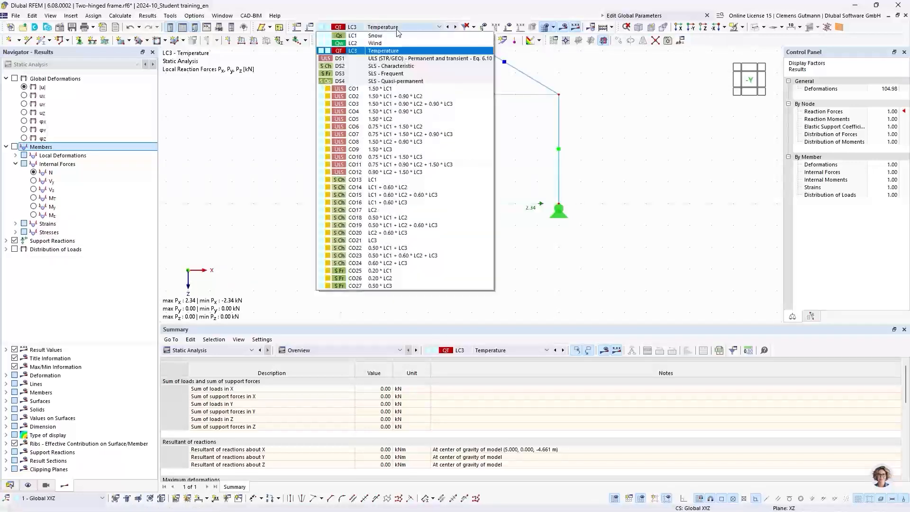
{"action": "left_click", "coordinate": [393, 43]}
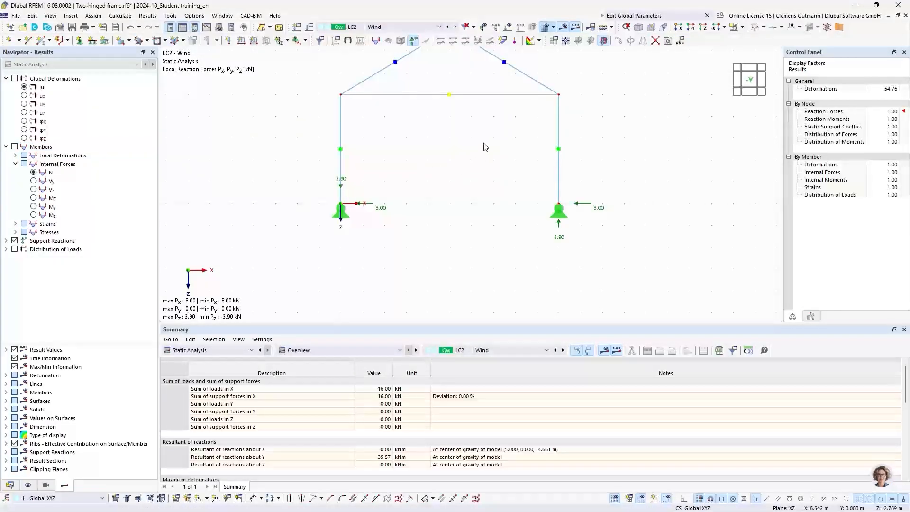
{"action": "scroll", "coordinate": [470, 152], "scroll_direction": "up", "scroll_amount": 2}
{"action": "middle_click_drag", "start_coordinate": [392, 208], "coordinate": [435, 164]}
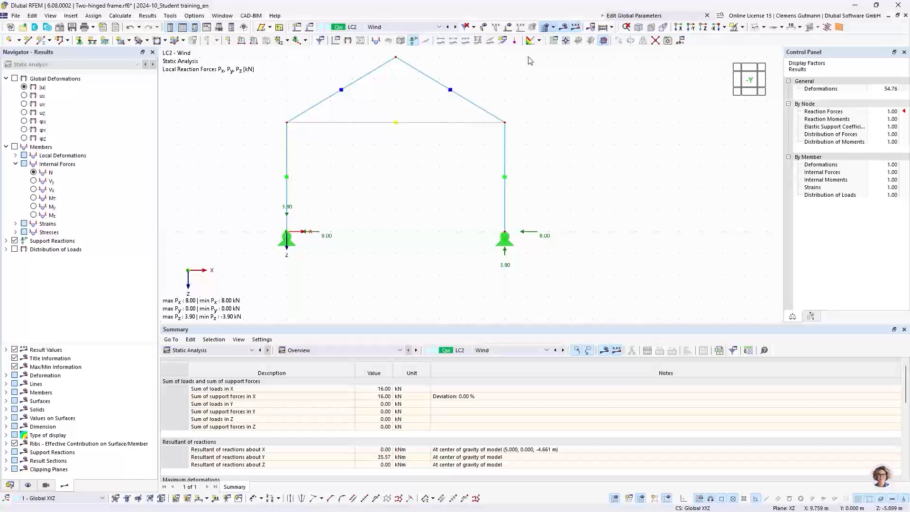
{"action": "left_click", "coordinate": [508, 27]}
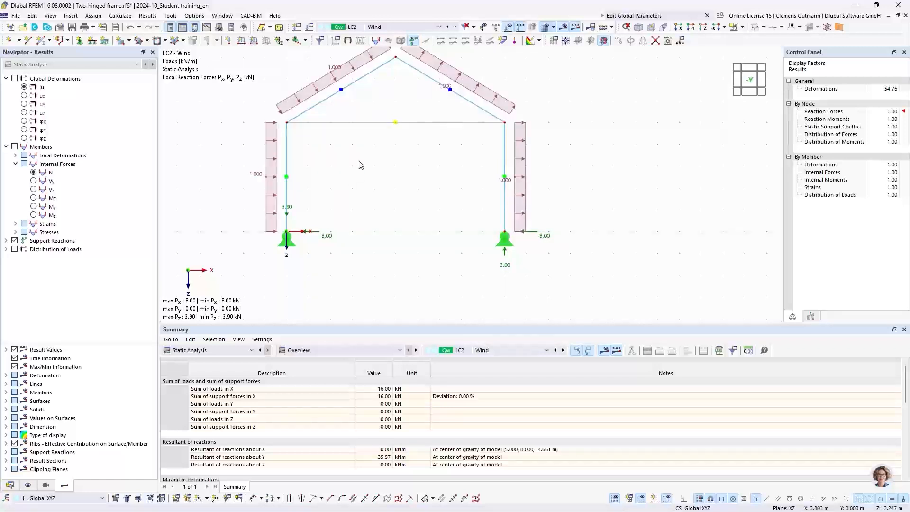
{"action": "middle_click_drag", "start_coordinate": [372, 159], "coordinate": [381, 197]}
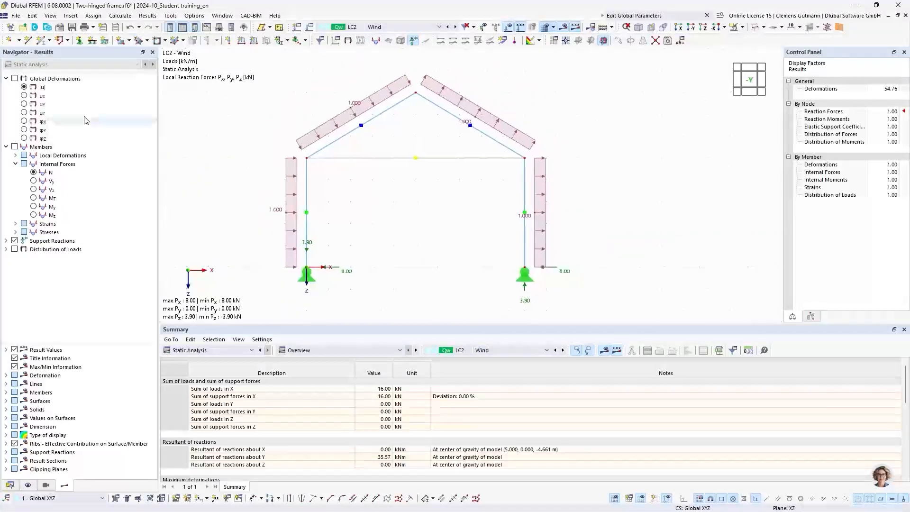
- Display the global deformations |u| for LC2 - Wind together with the support reactions and examine the displaced frame
{"action": "left_click", "coordinate": [24, 88]}
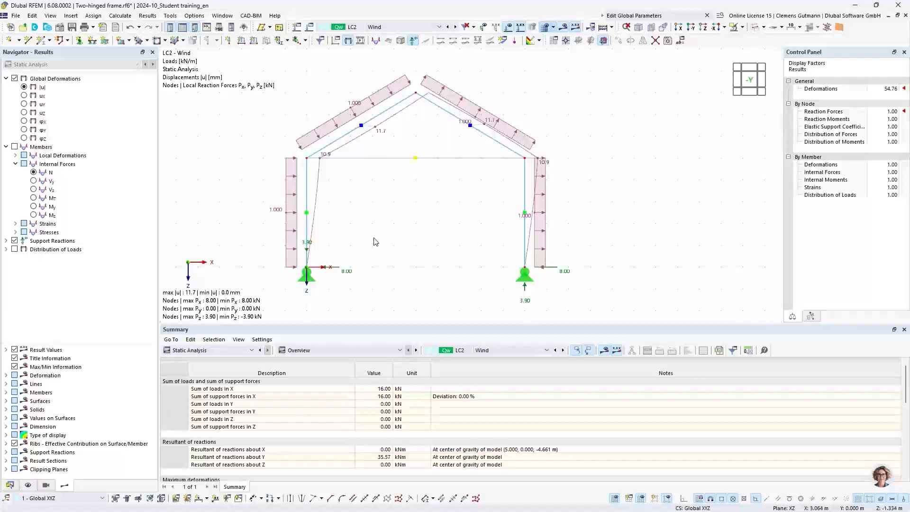
{"action": "middle_click_drag", "start_coordinate": [376, 242], "coordinate": [366, 189]}
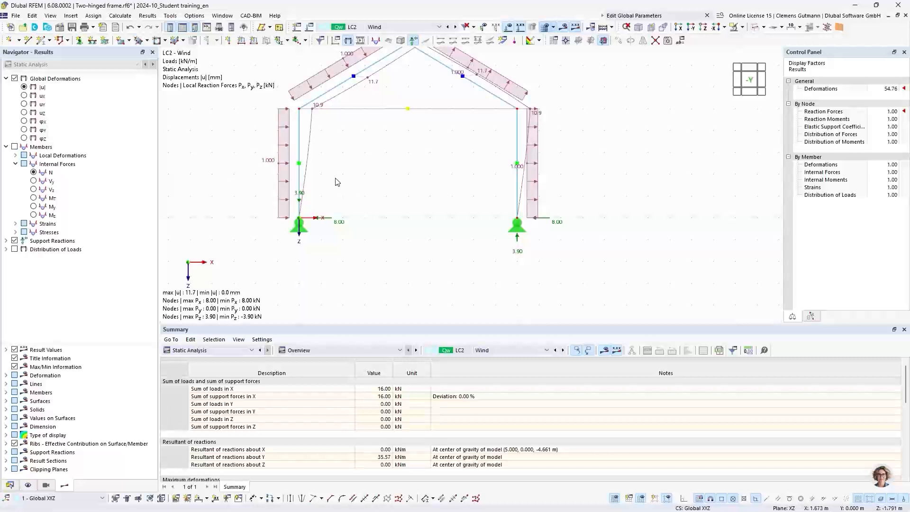
- Switch to load combination CO2 (1.50 * LC1 + 0.90 * LC2) and examine the support reactions at both column bases
{"action": "mouse_move", "coordinate": [283, 203]}
{"action": "left_click", "coordinate": [384, 26]}
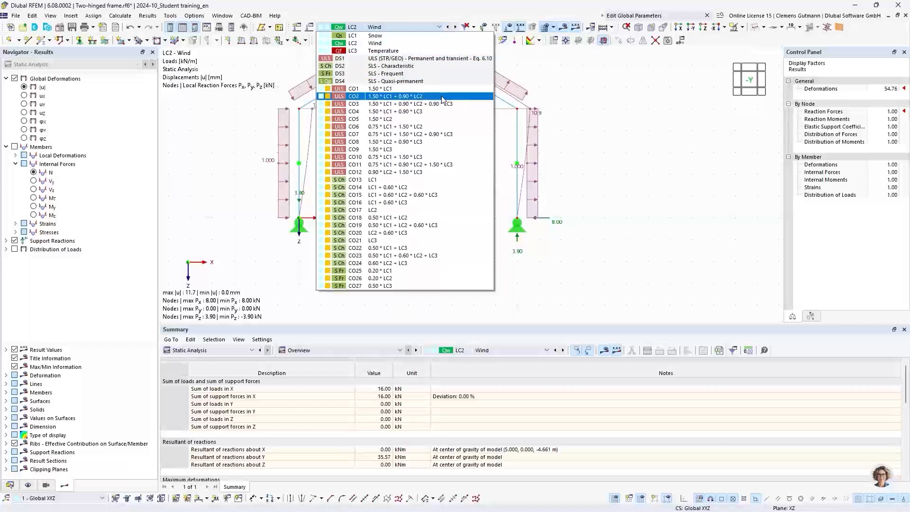
{"action": "left_click", "coordinate": [388, 96]}
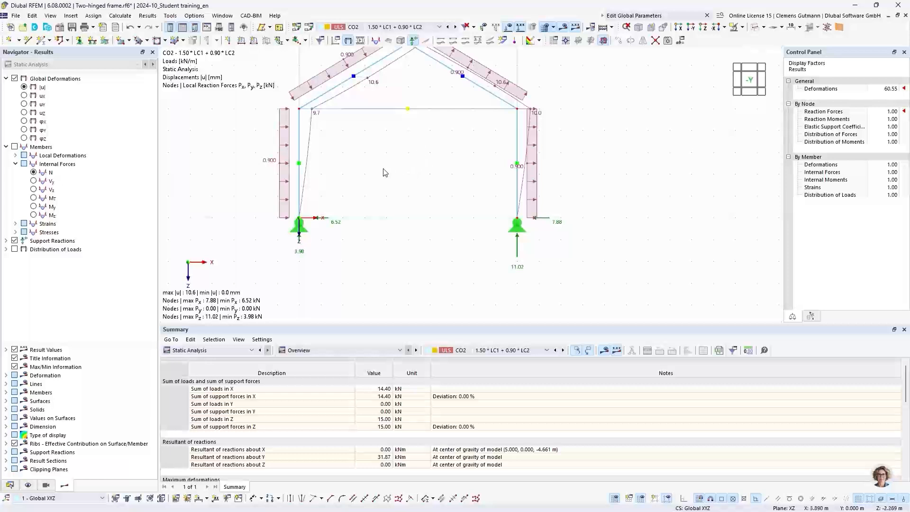
{"action": "middle_click_drag", "start_coordinate": [385, 172], "coordinate": [398, 175]}
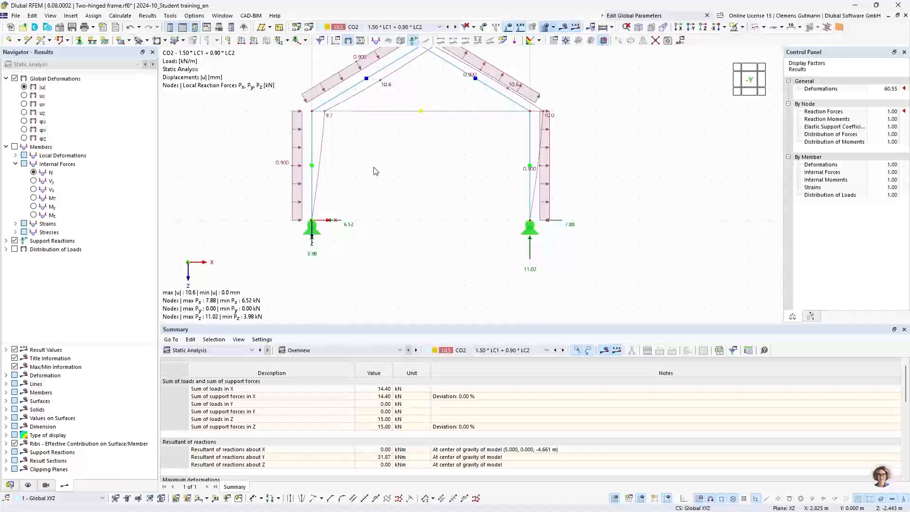
{"action": "scroll", "coordinate": [305, 239], "scroll_direction": "up", "scroll_amount": 3}
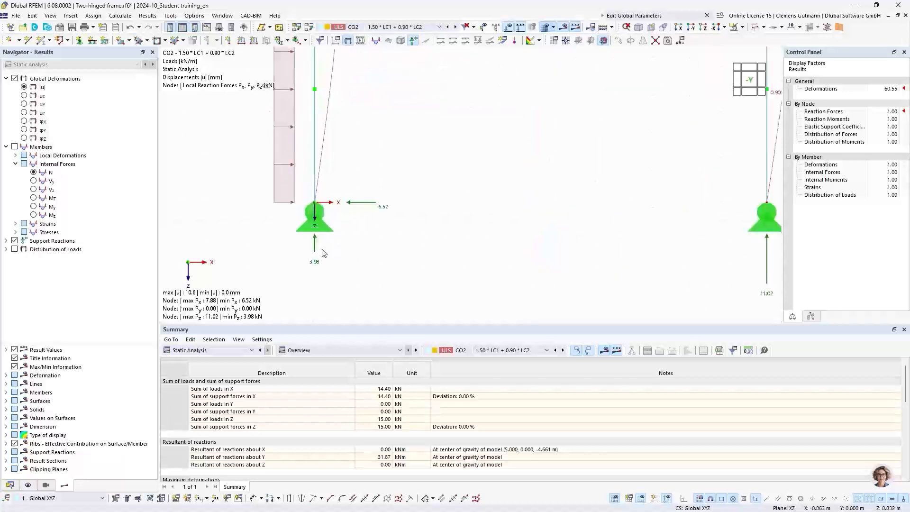
{"action": "scroll", "coordinate": [280, 237], "scroll_direction": "down", "scroll_amount": 2}
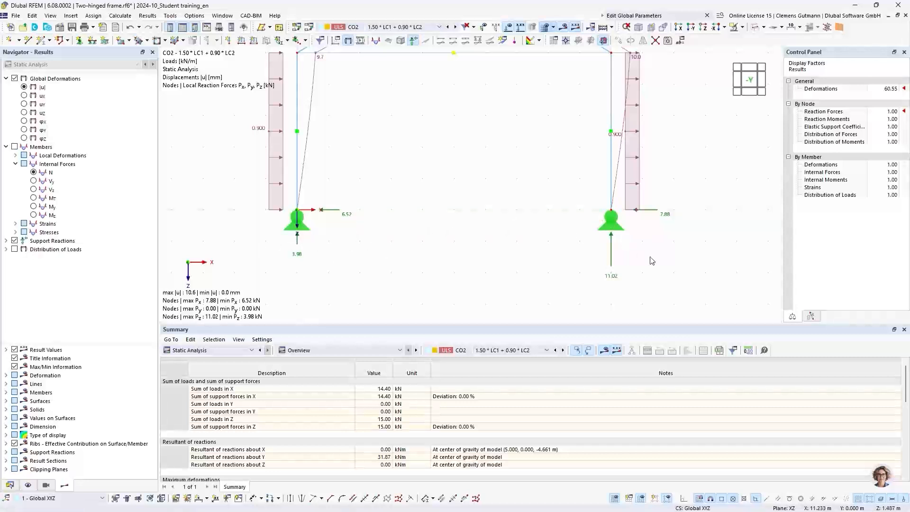
{"action": "middle_click_drag", "start_coordinate": [650, 260], "coordinate": [588, 255]}
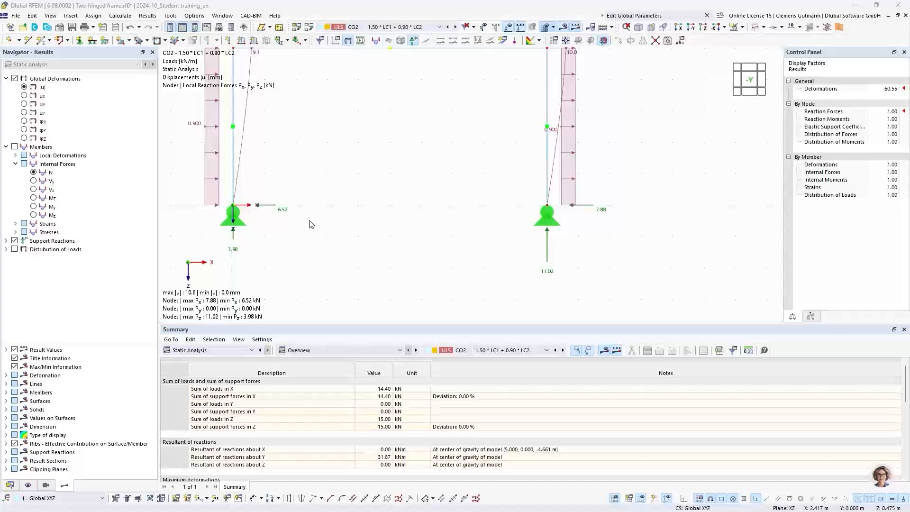
- Switch to the PowerPoint presentation and advance it to the Coffee Break slide
{"action": "key", "text": "alt+Tab"}
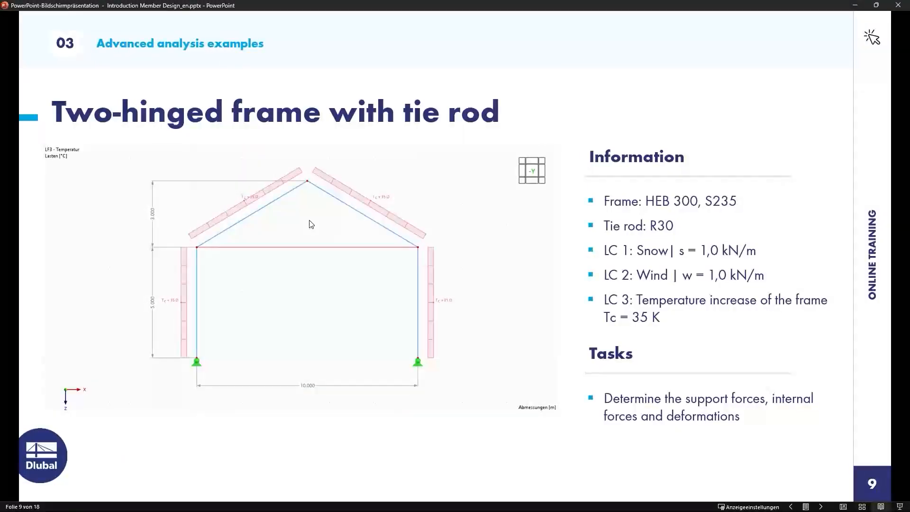
{"action": "key", "text": "Right"}
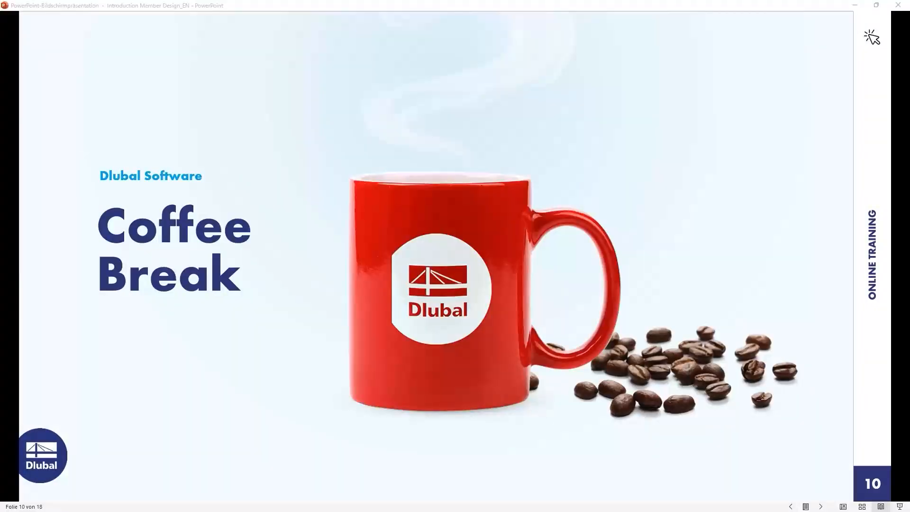
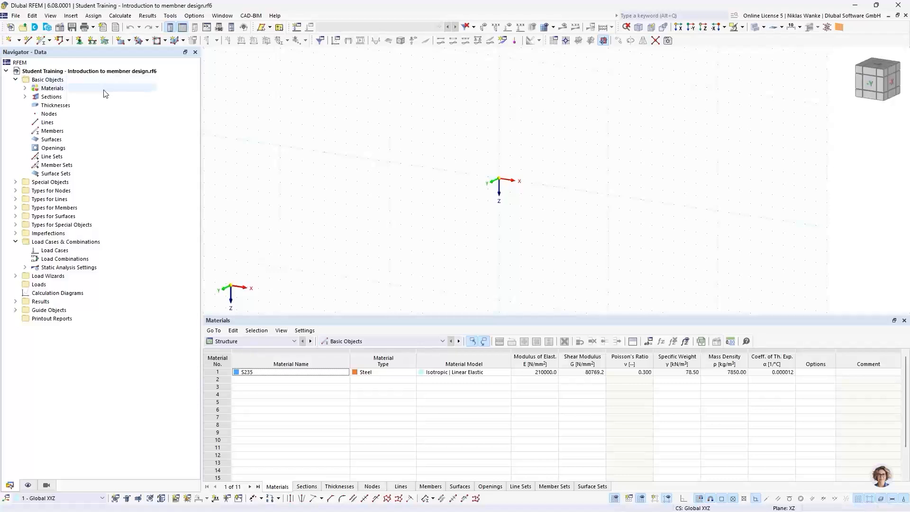
- Review the predefined material and section of the member design model, along with its base data for model type and add-ons
{"action": "left_click", "coordinate": [25, 88]}
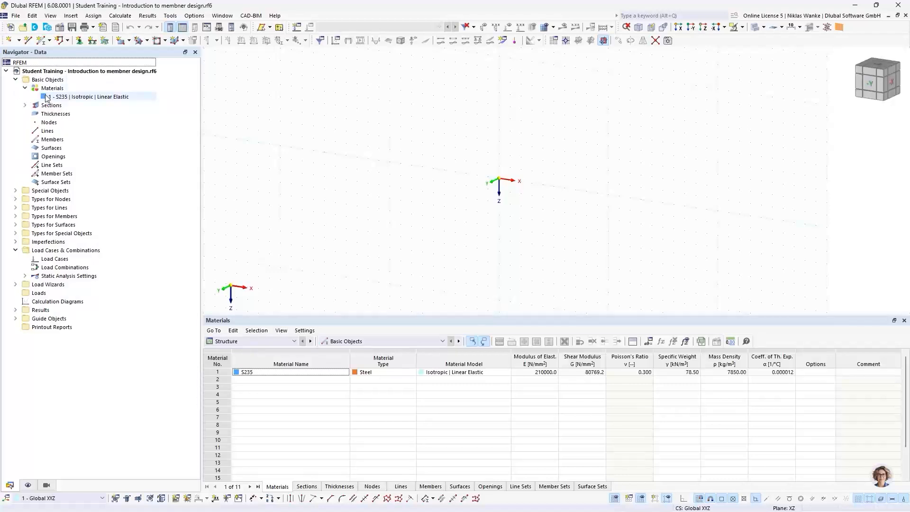
{"action": "left_click", "coordinate": [26, 105]}
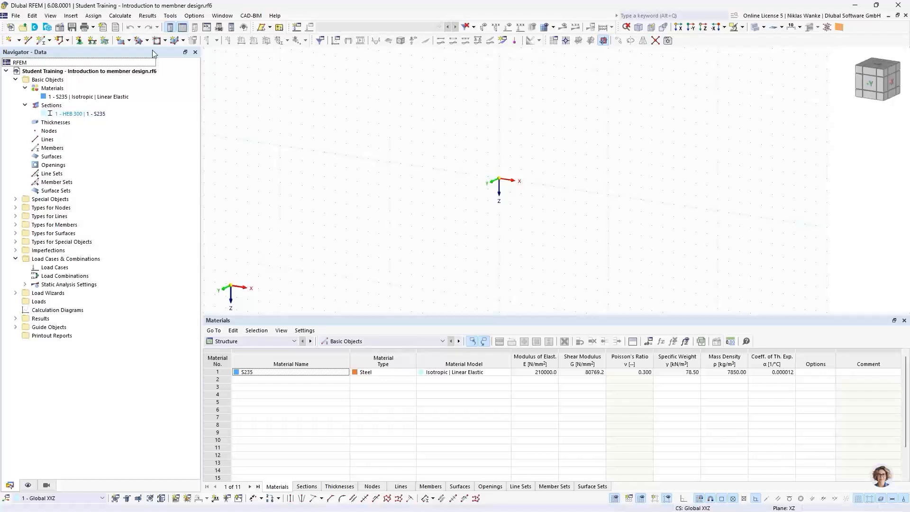
{"action": "left_click", "coordinate": [60, 28]}
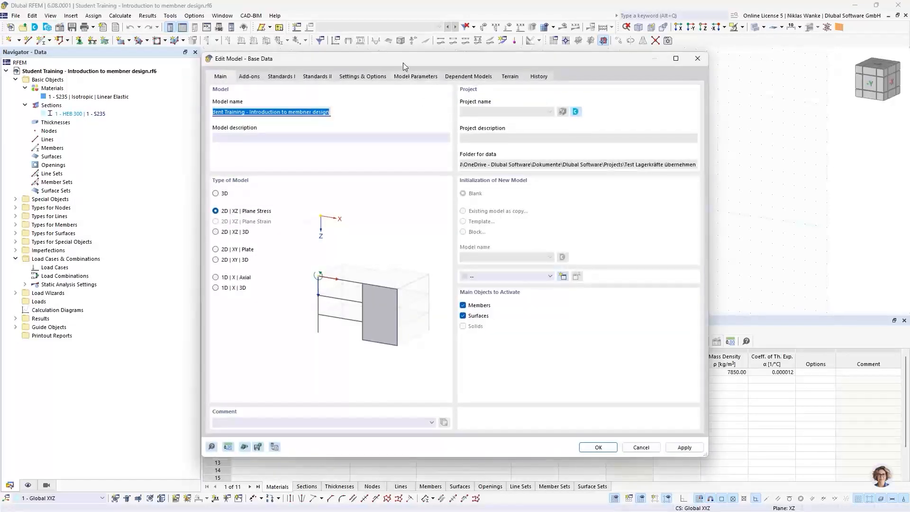
{"action": "left_click_drag", "start_coordinate": [403, 63], "coordinate": [428, 61]}
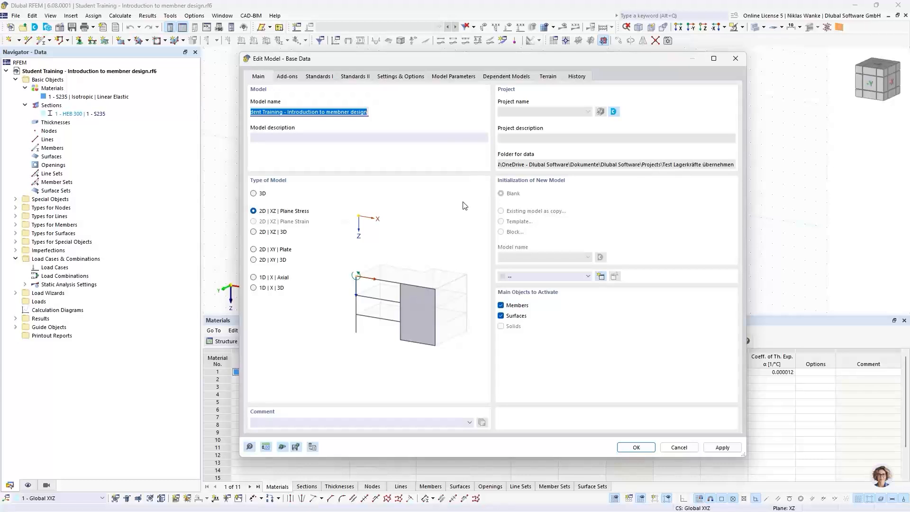
{"action": "left_click", "coordinate": [289, 77]}
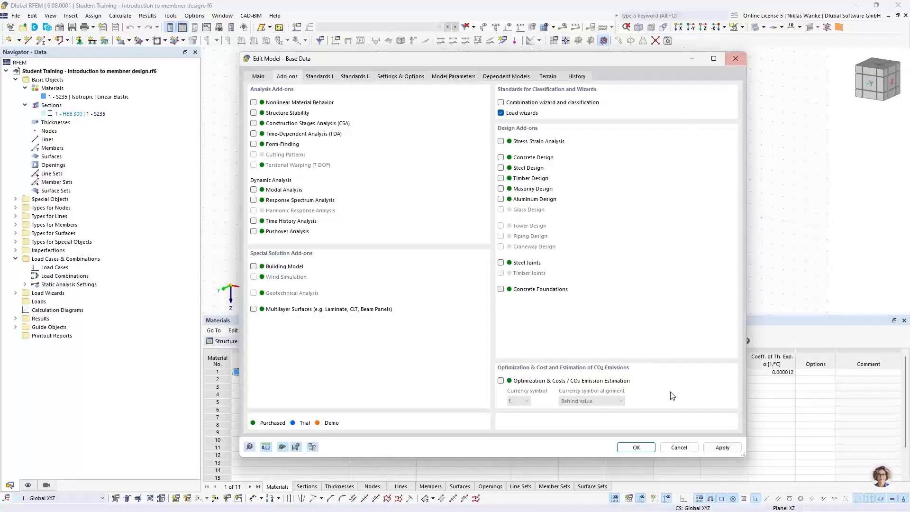
{"action": "left_click", "coordinate": [636, 447]}
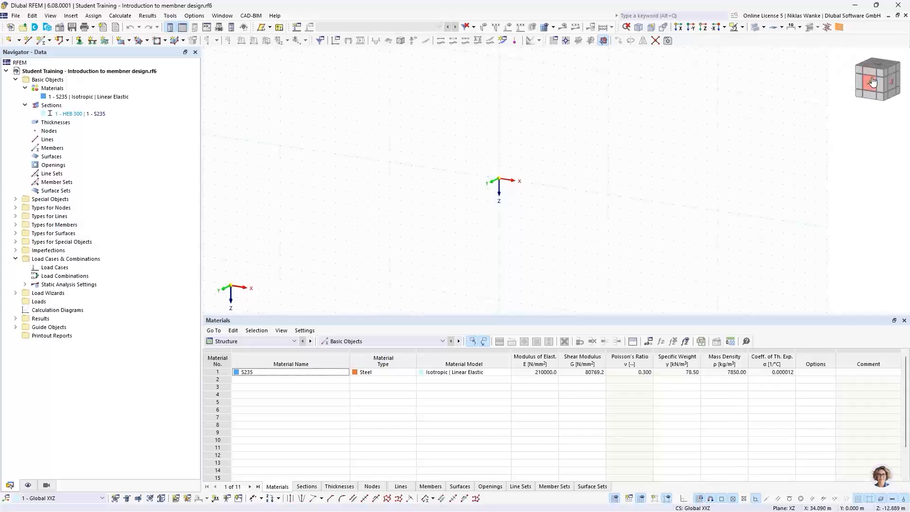
- Set the model view to the -Y direction and start defining a new single member with general settings
{"action": "middle_click_drag", "start_coordinate": [535, 197], "coordinate": [538, 192]}
{"action": "left_click", "coordinate": [869, 88]}
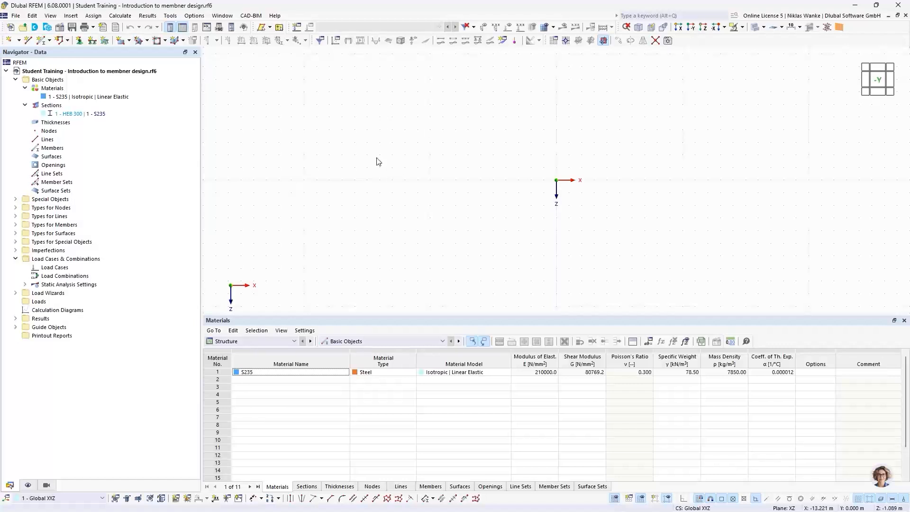
{"action": "left_click", "coordinate": [49, 40]}
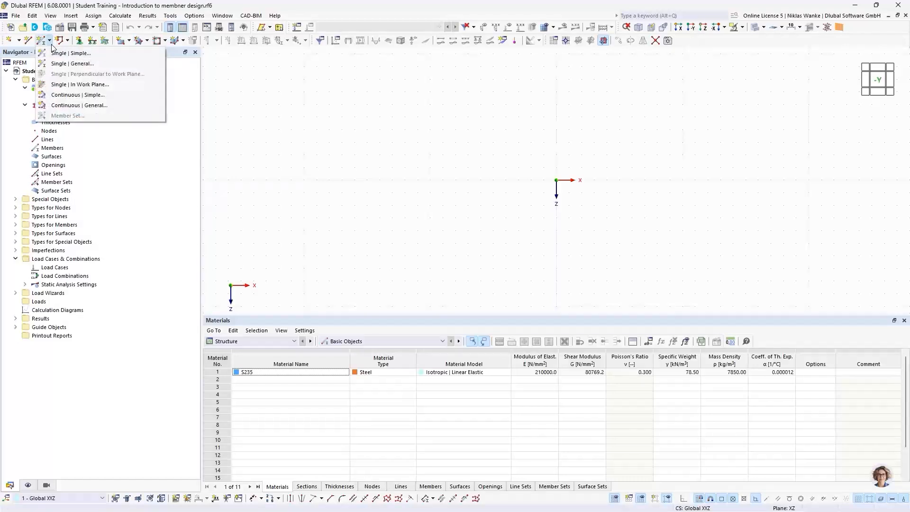
{"action": "left_click", "coordinate": [90, 65]}
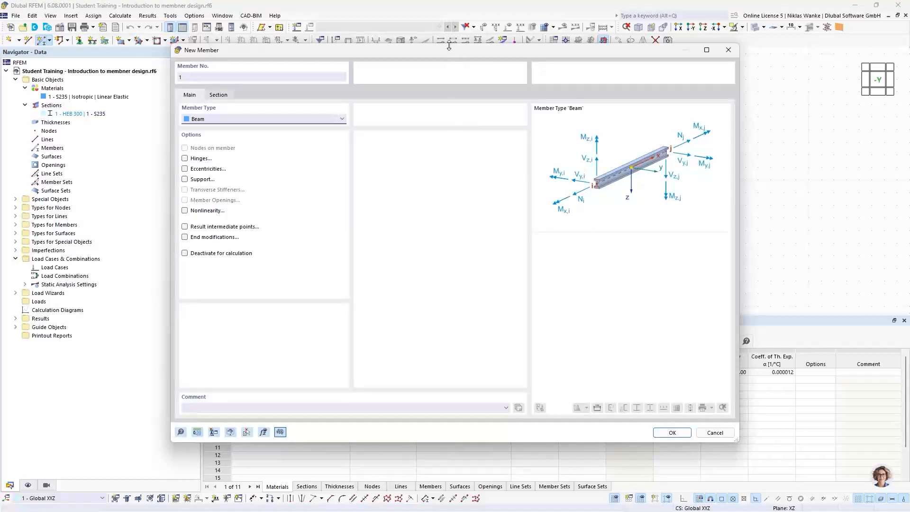
{"action": "left_click_drag", "start_coordinate": [439, 50], "coordinate": [457, 62]}
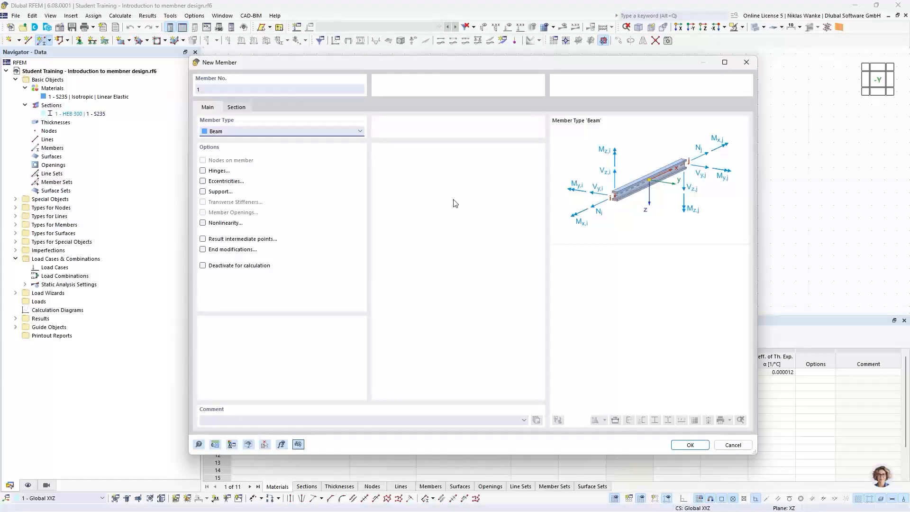
- Compare the Beam and Truss (only N) member types and their transferable internal forces, leaving the new member set to Truss (only N)
{"action": "left_click", "coordinate": [348, 132]}
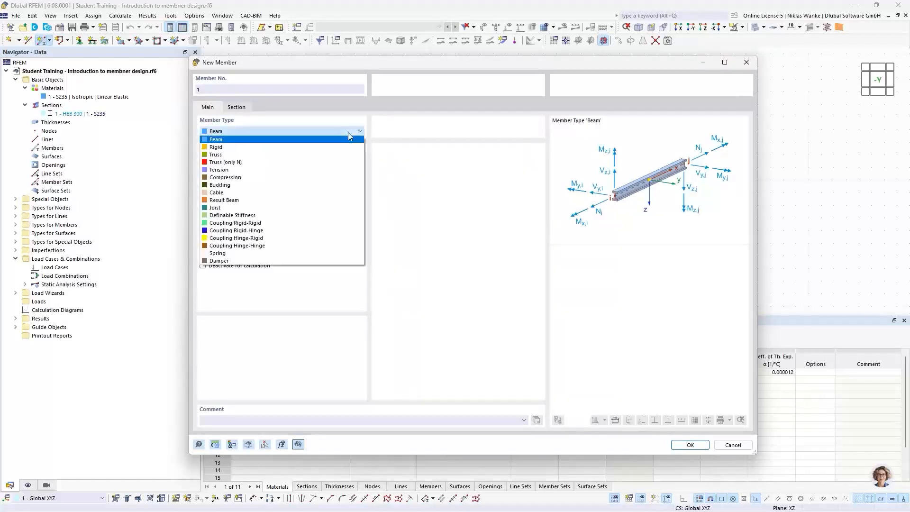
{"action": "left_click", "coordinate": [253, 164]}
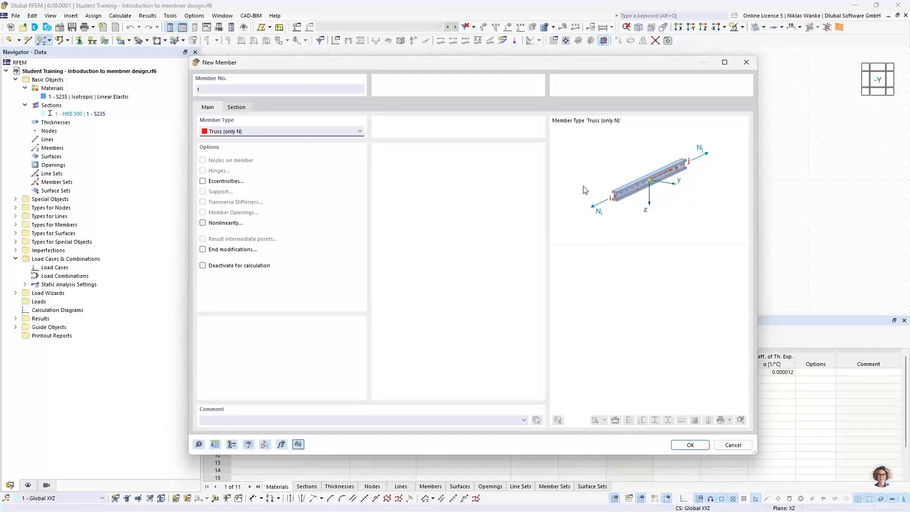
{"action": "left_click", "coordinate": [267, 134]}
{"action": "left_click", "coordinate": [222, 139]}
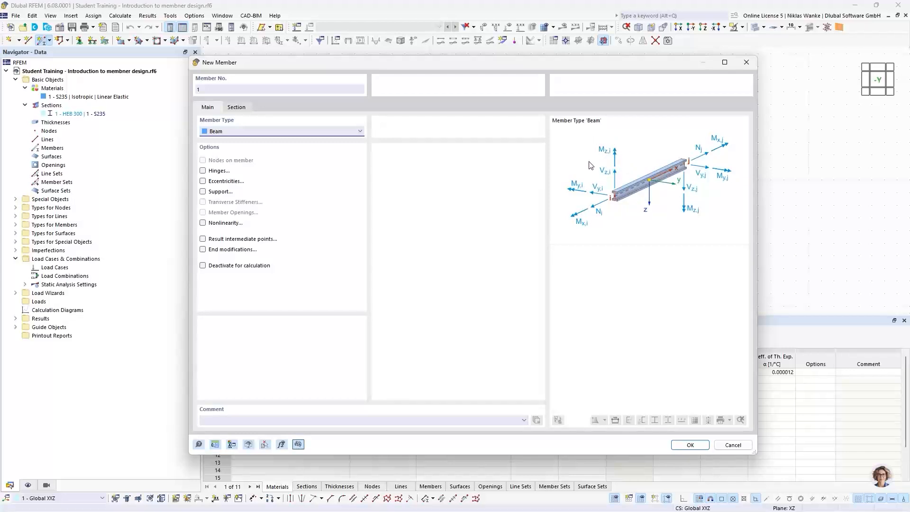
{"action": "left_click", "coordinate": [233, 133]}
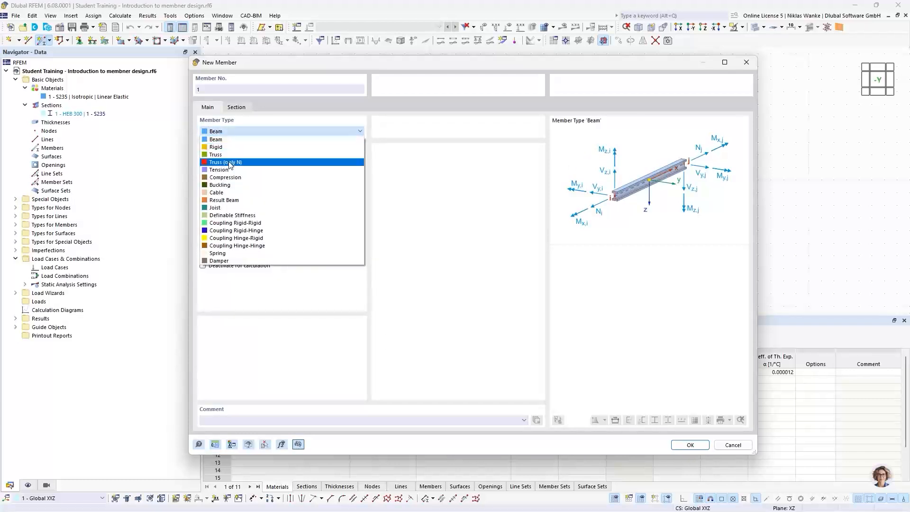
{"action": "left_click", "coordinate": [229, 164]}
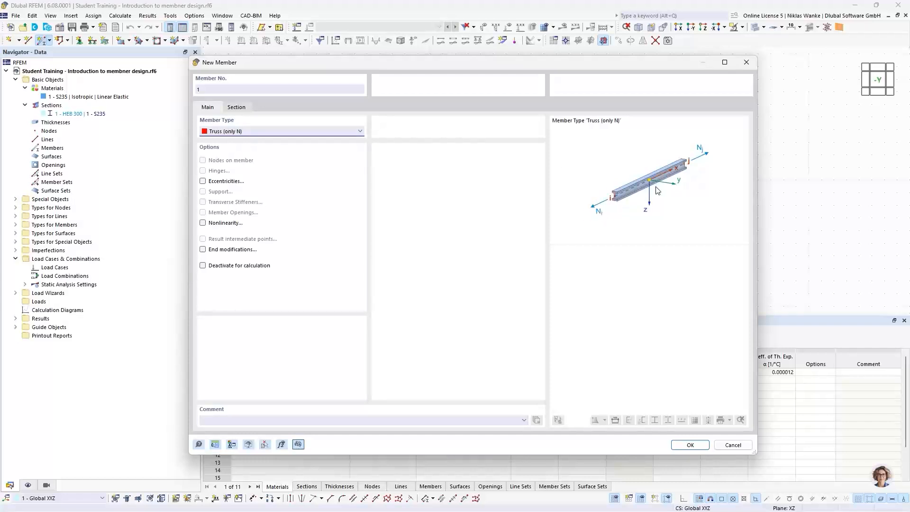
{"action": "left_click", "coordinate": [279, 133]}
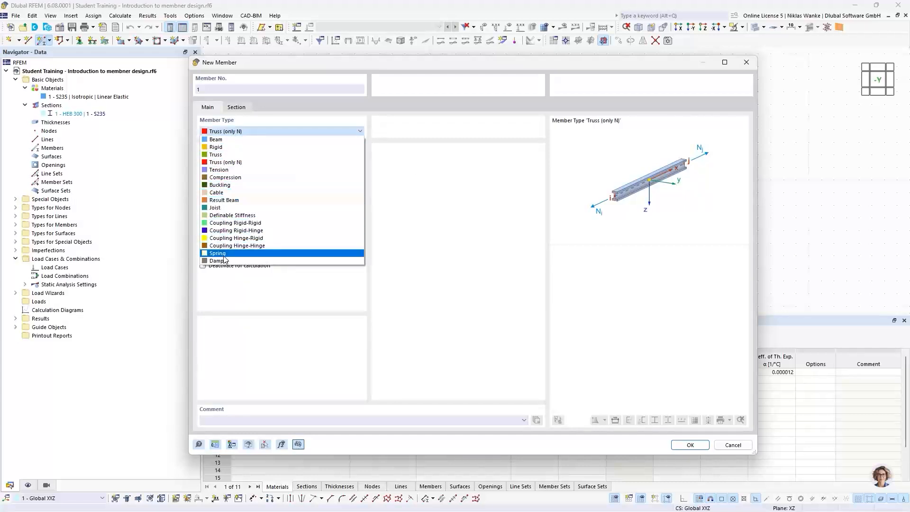
{"action": "left_click", "coordinate": [250, 132]}
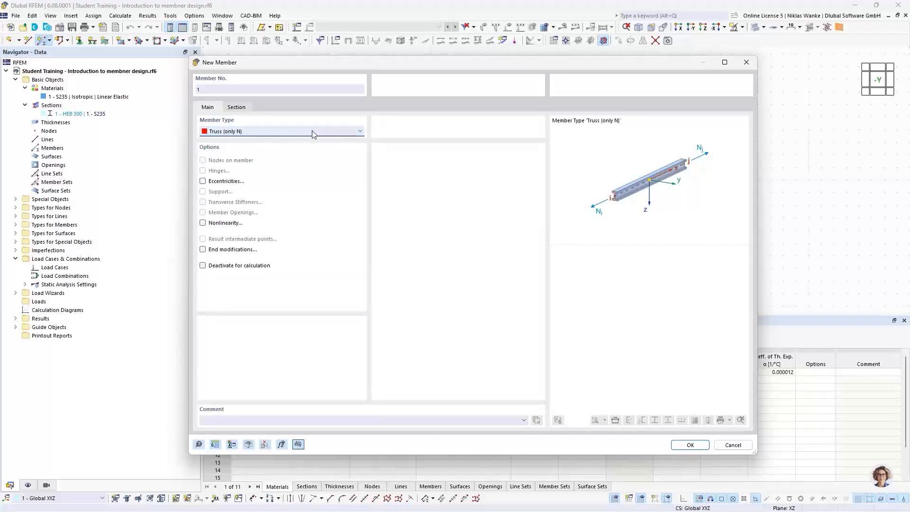
- Open the online help for the new member's main settings and review the member type list with the Beam, Rigid and Rib descriptions
{"action": "left_click", "coordinate": [199, 445]}
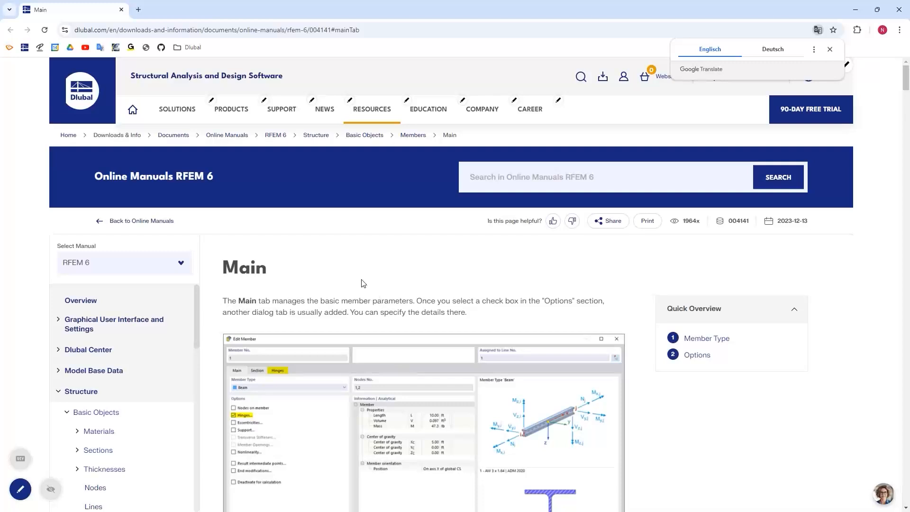
{"action": "scroll", "coordinate": [382, 298], "scroll_direction": "down", "scroll_amount": 4}
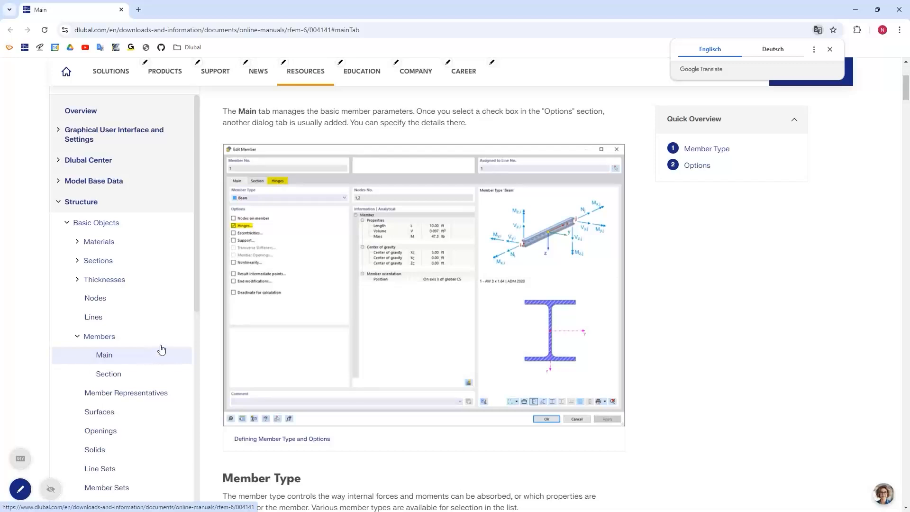
{"action": "scroll", "coordinate": [161, 346], "scroll_direction": "up", "scroll_amount": 2}
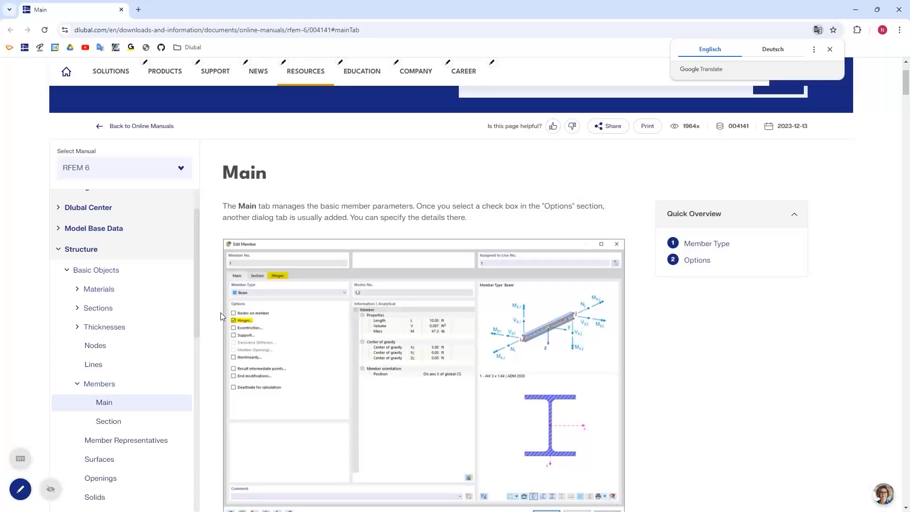
{"action": "scroll", "coordinate": [224, 303], "scroll_direction": "down", "scroll_amount": 6}
{"action": "scroll", "coordinate": [225, 314], "scroll_direction": "down", "scroll_amount": 4}
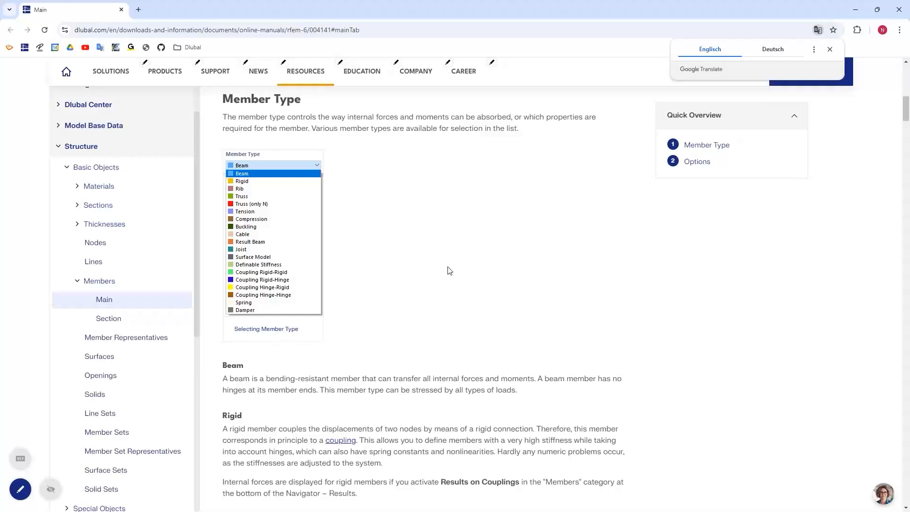
{"action": "scroll", "coordinate": [450, 271], "scroll_direction": "up", "scroll_amount": 1}
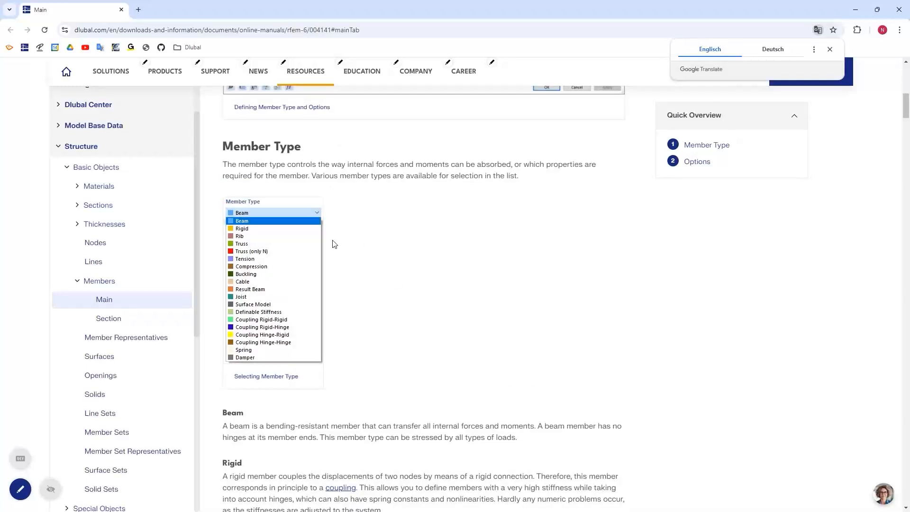
{"action": "scroll", "coordinate": [363, 336], "scroll_direction": "down", "scroll_amount": 2}
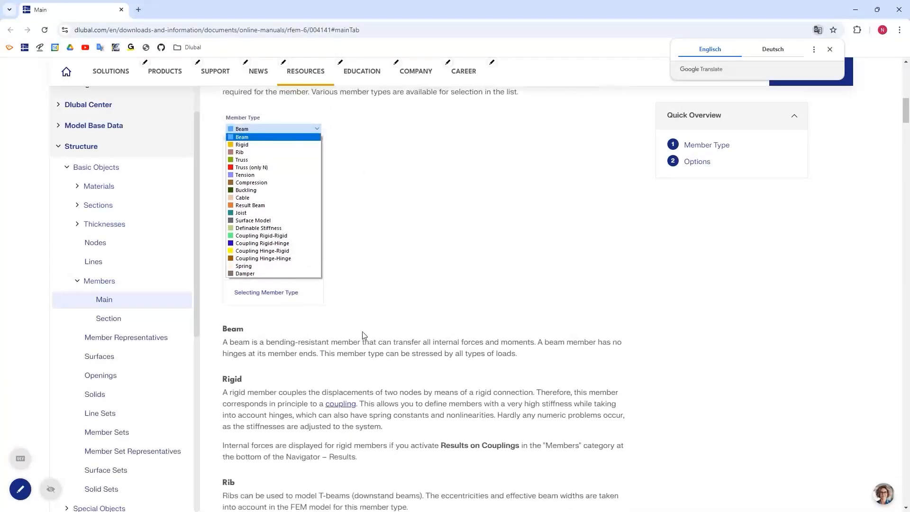
{"action": "scroll", "coordinate": [363, 335], "scroll_direction": "down", "scroll_amount": 1}
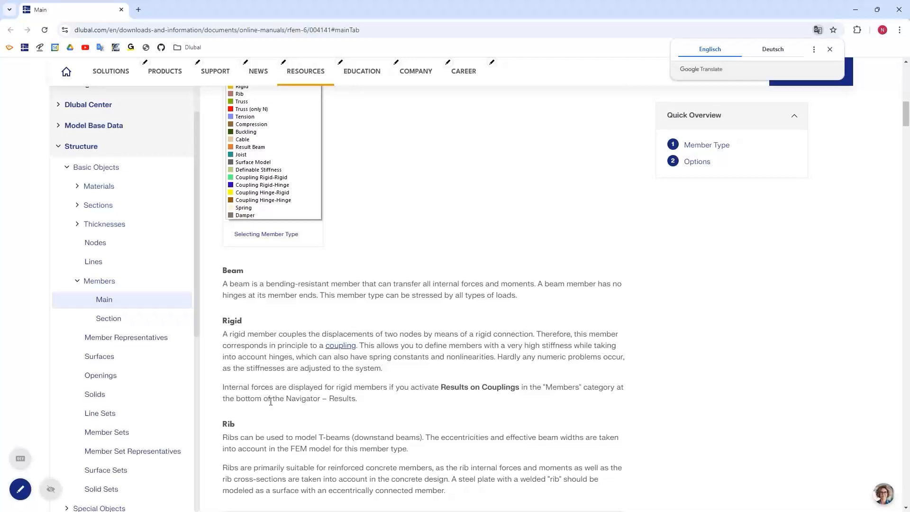
{"action": "scroll", "coordinate": [268, 406], "scroll_direction": "down", "scroll_amount": 5}
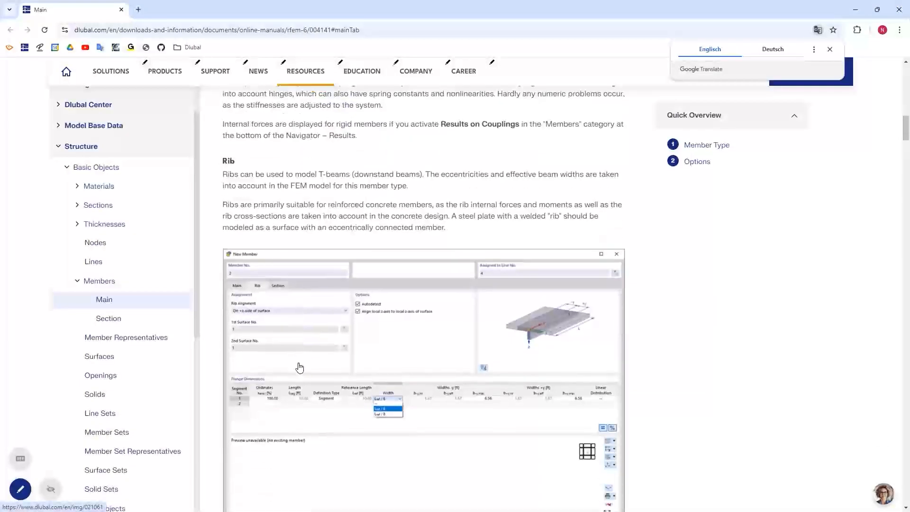
- Read the manual's Truss and Truss (only N) descriptions with the webinar tip, and close the browser to return to RFEM
{"action": "scroll", "coordinate": [299, 367], "scroll_direction": "down", "scroll_amount": 15}
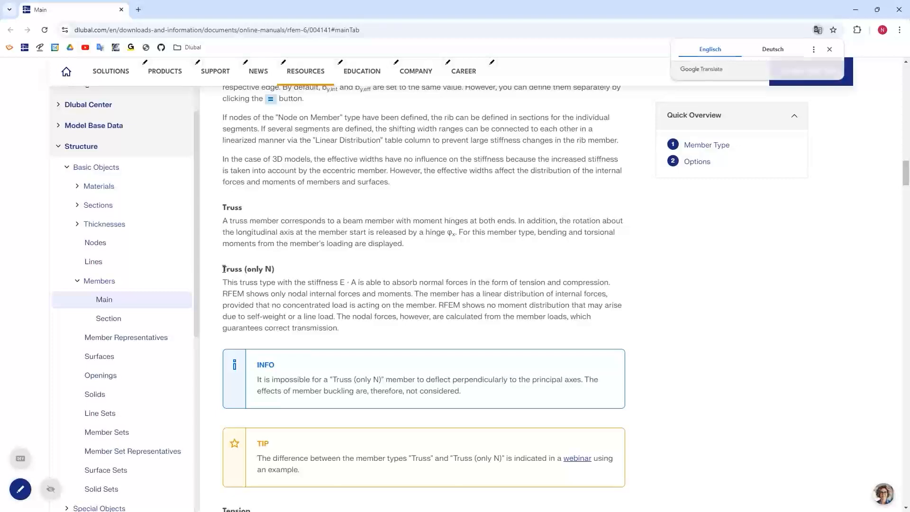
{"action": "left_click_drag", "start_coordinate": [224, 269], "coordinate": [271, 268]}
{"action": "left_click", "coordinate": [262, 272]}
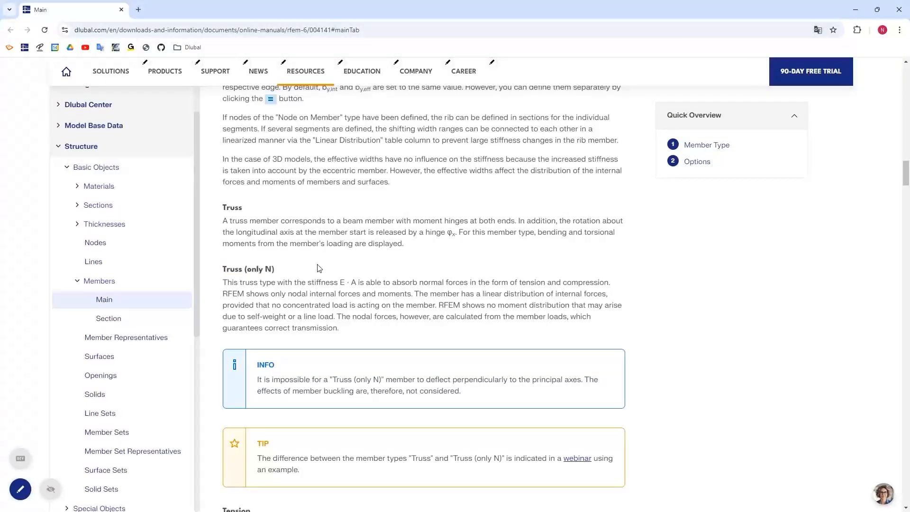
{"action": "scroll", "coordinate": [290, 153], "scroll_direction": "down", "scroll_amount": 3}
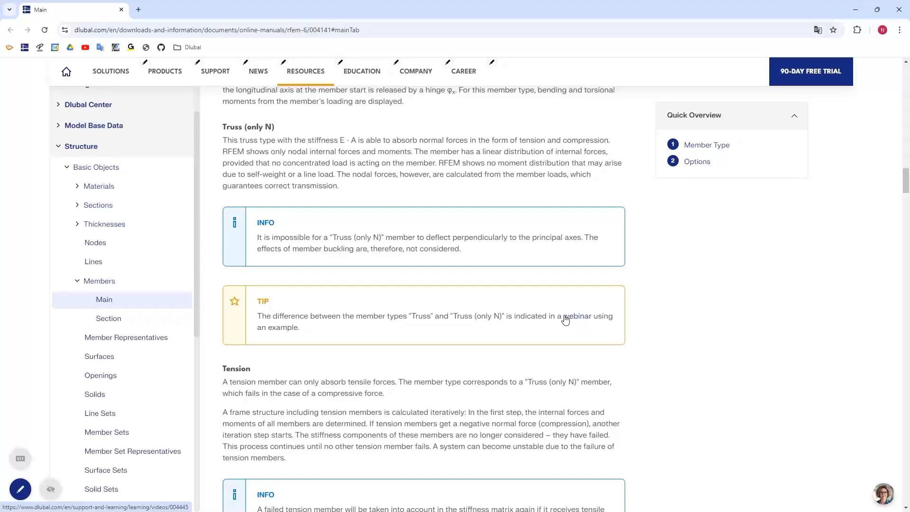
{"action": "left_click", "coordinate": [899, 11]}
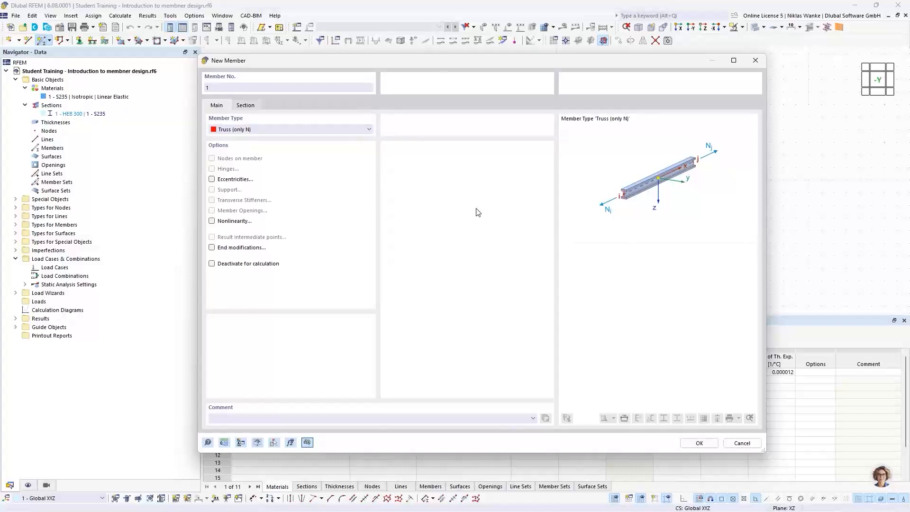
- Examine the new member's section settings, including distribution type, rotation, section and material
{"action": "left_click", "coordinate": [244, 108]}
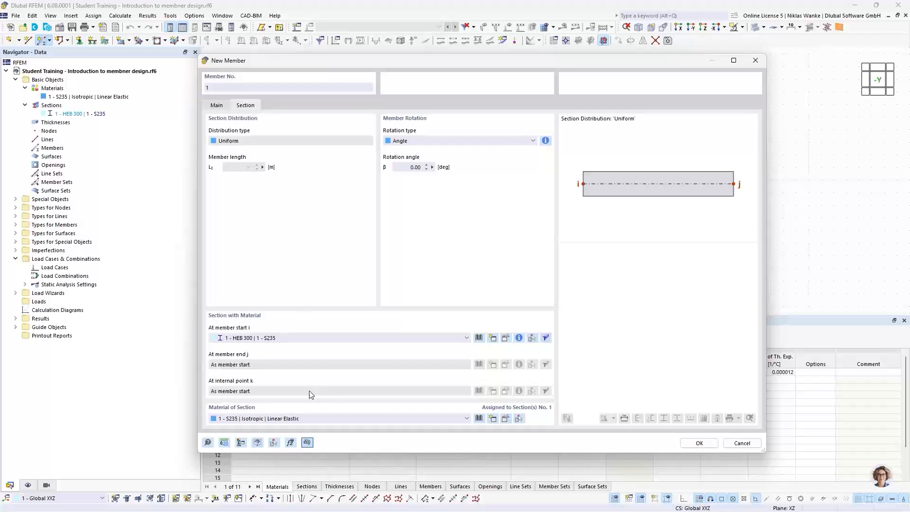
- Assign section HEB 300 in S235 to the start of the new member and confirm its definition
{"action": "left_click", "coordinate": [268, 338]}
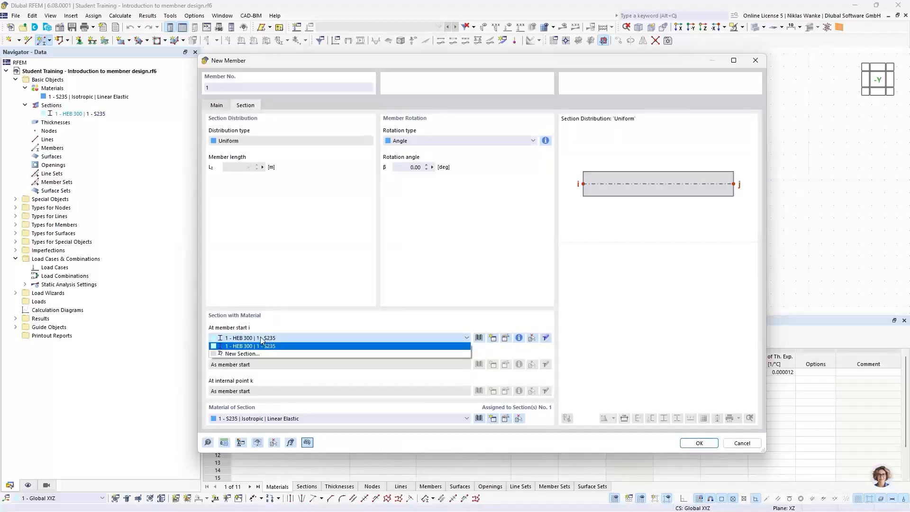
{"action": "left_click", "coordinate": [235, 340]}
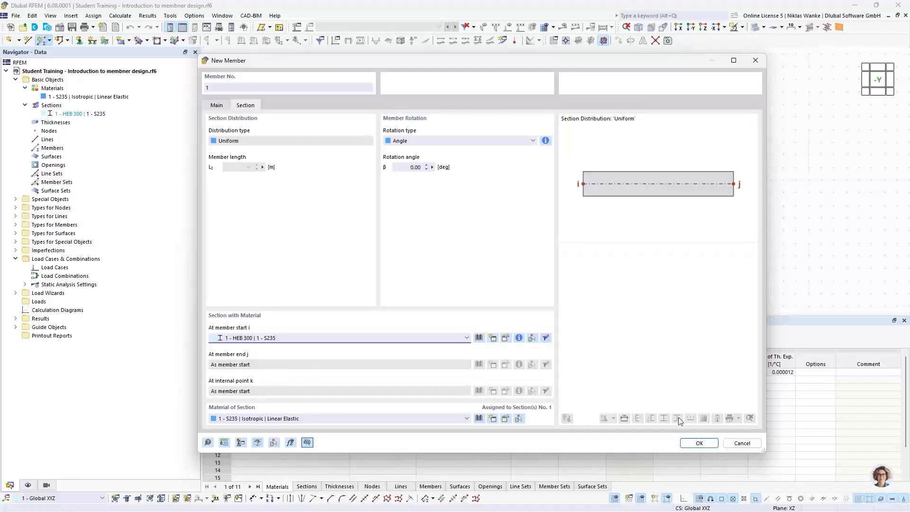
{"action": "left_click", "coordinate": [690, 445]}
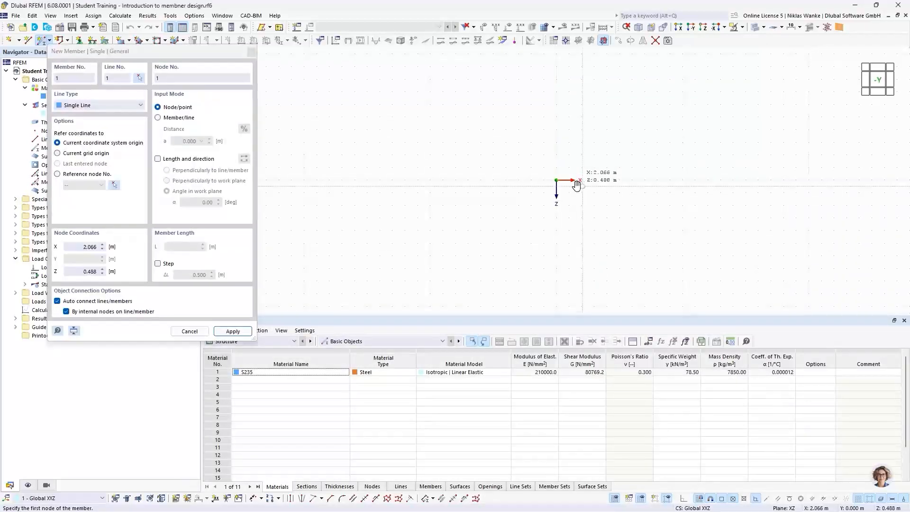
- Draw a member 3 m long at a 150° angle in the work plane, starting at the coordinate origin
{"action": "middle_click_drag", "start_coordinate": [577, 185], "coordinate": [555, 193]}
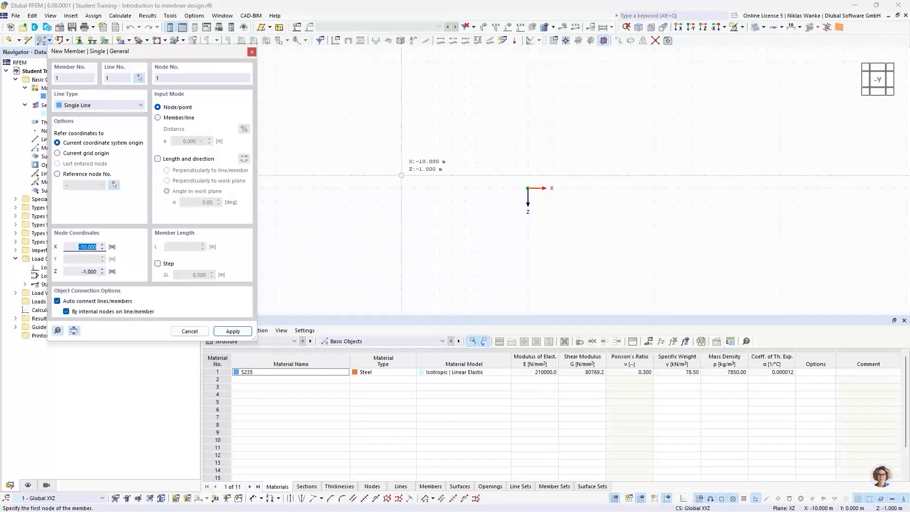
{"action": "left_click", "coordinate": [160, 160]}
{"action": "left_click", "coordinate": [160, 161]}
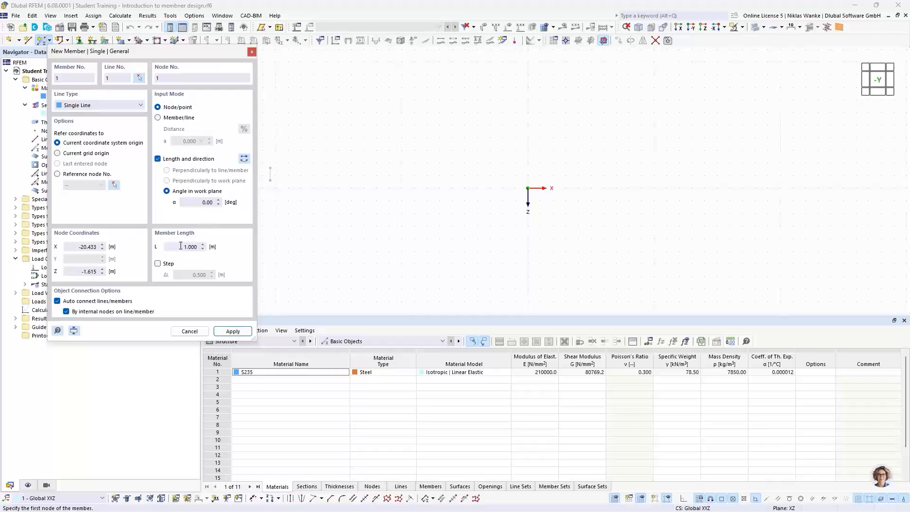
{"action": "left_click_drag", "start_coordinate": [181, 245], "coordinate": [208, 246]}
{"action": "type", "text": "3"}
{"action": "left_click", "coordinate": [195, 201]}
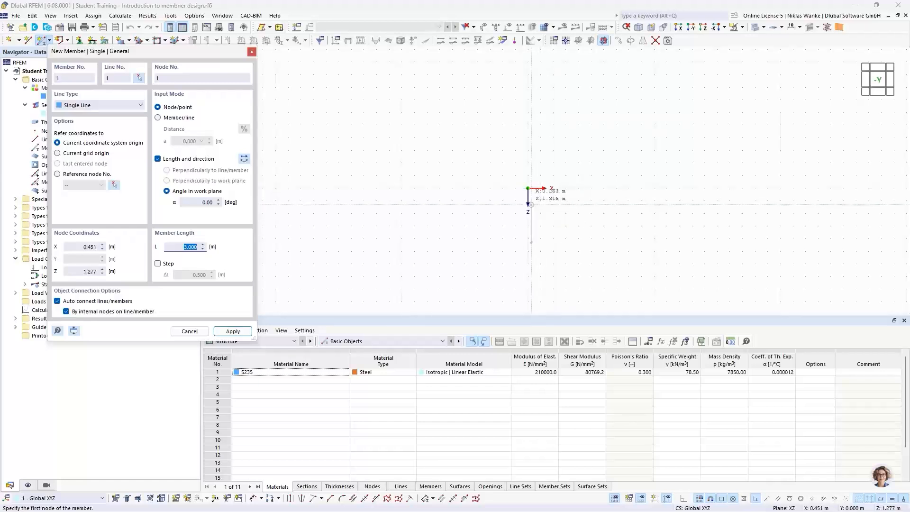
{"action": "left_click", "coordinate": [216, 204]}
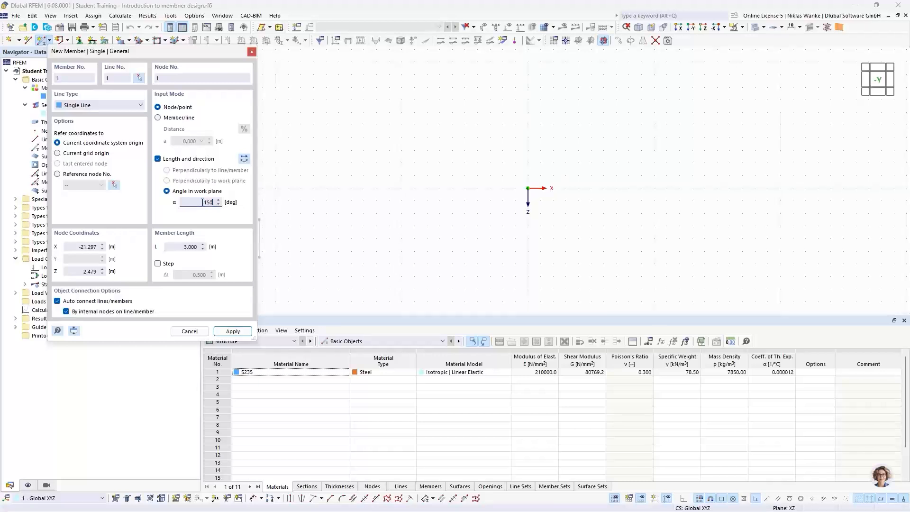
{"action": "key", "text": "Tab"}
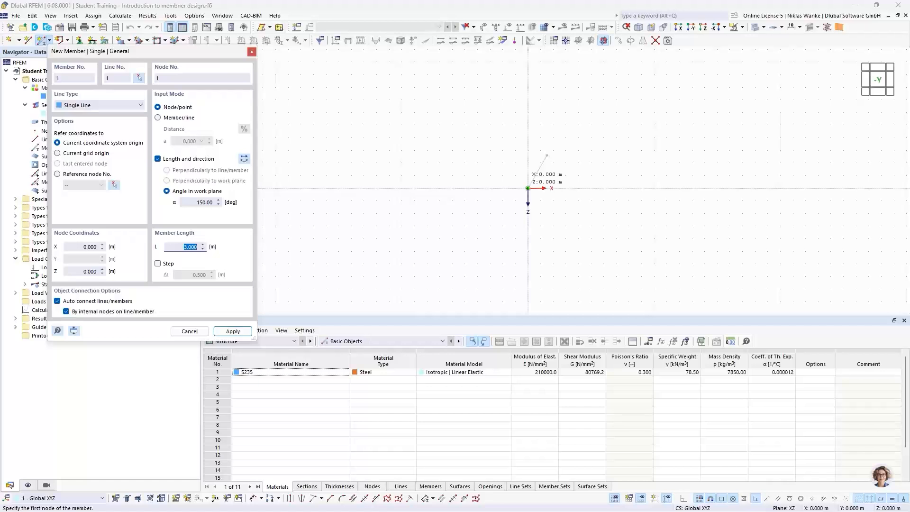
{"action": "left_click", "coordinate": [528, 188]}
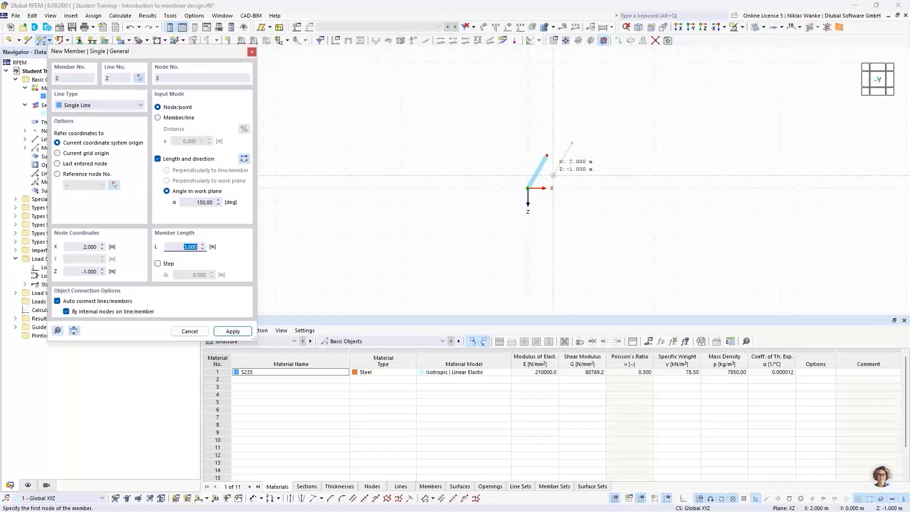
{"action": "key", "text": "Escape"}
- Configure a rotation of the inclined member that creates one copy at a 60° rotation angle
{"action": "scroll", "coordinate": [553, 175], "scroll_direction": "up", "scroll_amount": 5}
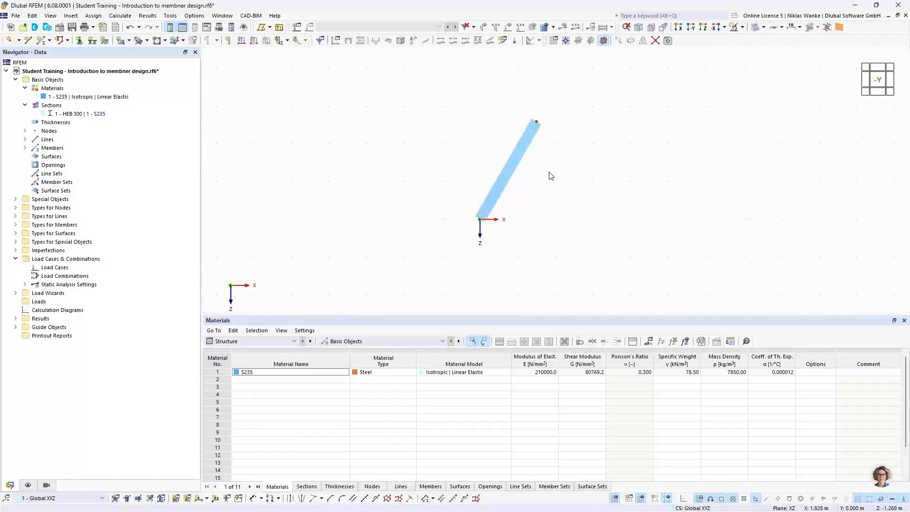
{"action": "middle_click_drag", "start_coordinate": [511, 183], "coordinate": [486, 172]}
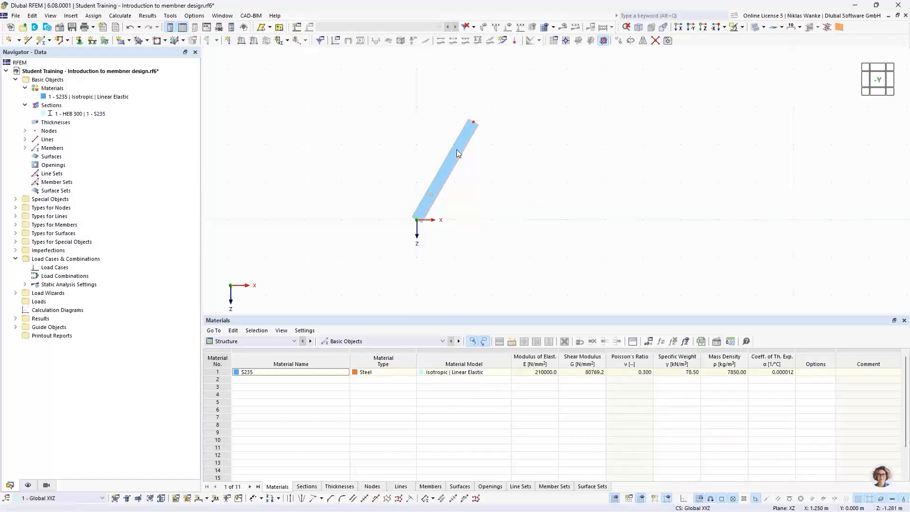
{"action": "left_click", "coordinate": [631, 44]}
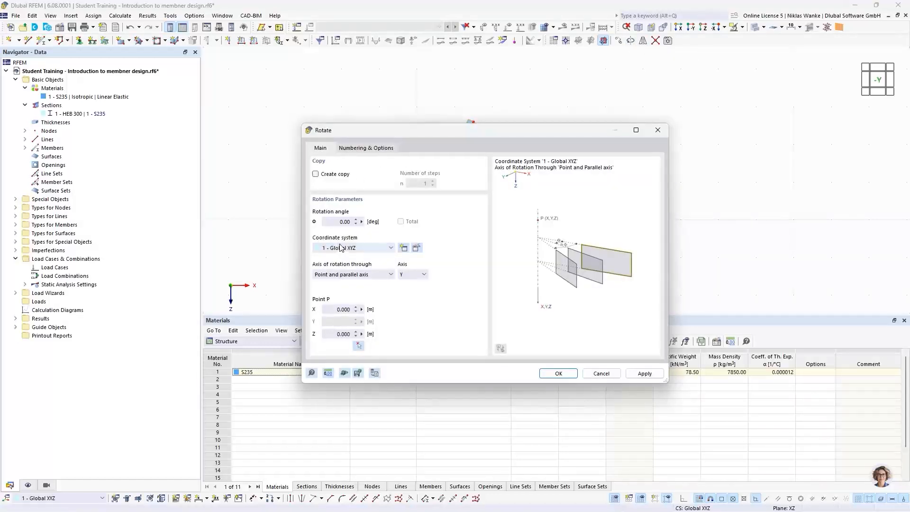
{"action": "double_click", "coordinate": [346, 222]}
{"action": "left_click", "coordinate": [316, 175]}
{"action": "left_click_drag", "start_coordinate": [472, 134], "coordinate": [484, 268]}
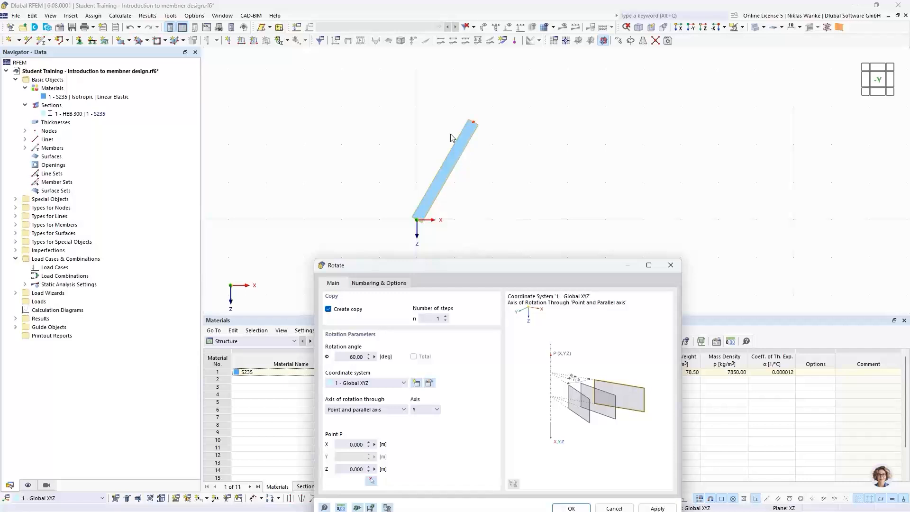
{"action": "left_click_drag", "start_coordinate": [476, 269], "coordinate": [492, 139]}
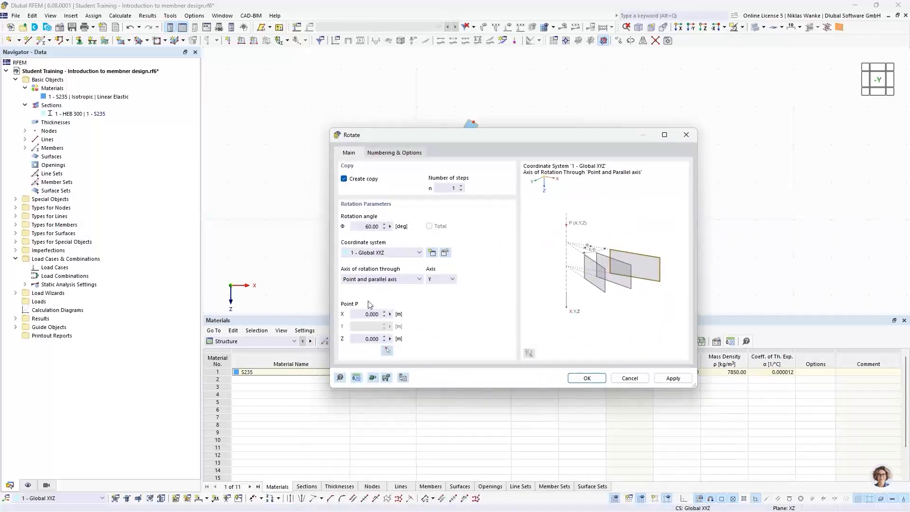
- Use the member's upper end node as the rotation point and create the rotated copy about the Y axis
{"action": "left_click", "coordinate": [388, 350]}
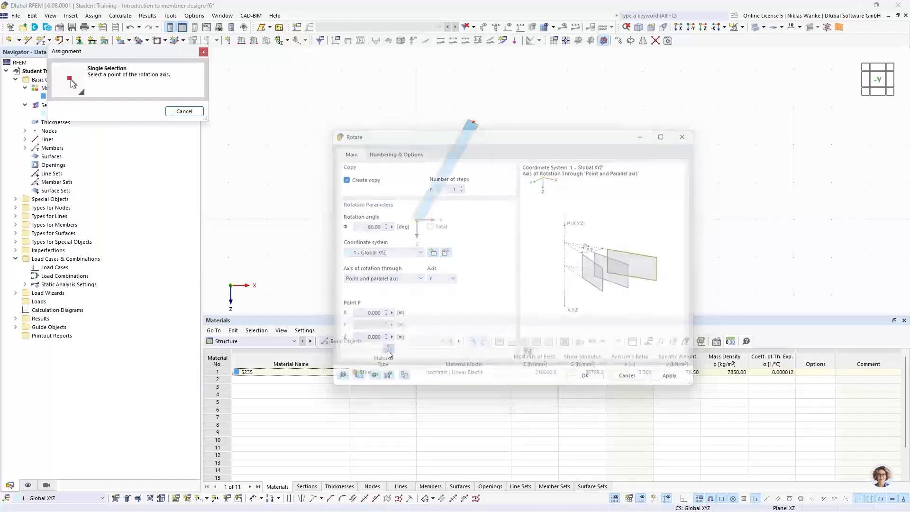
{"action": "left_click", "coordinate": [473, 122]}
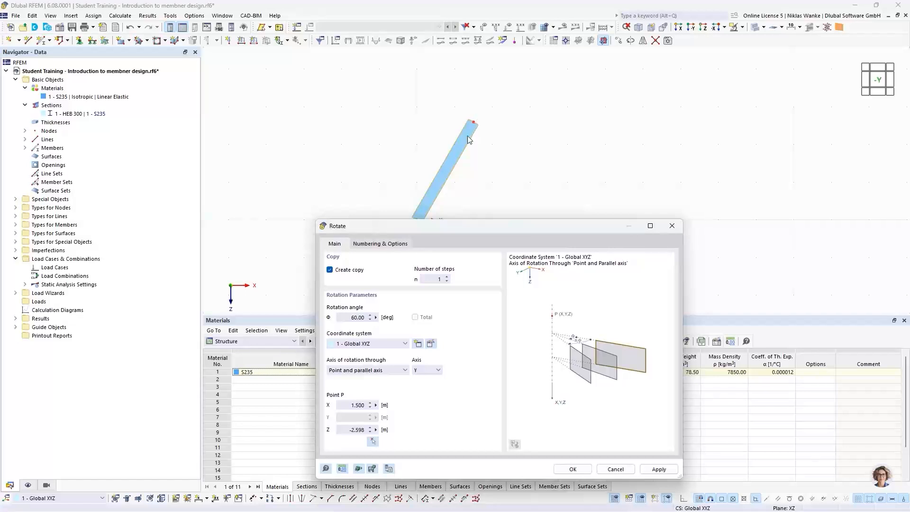
{"action": "left_click_drag", "start_coordinate": [507, 227], "coordinate": [499, 131]}
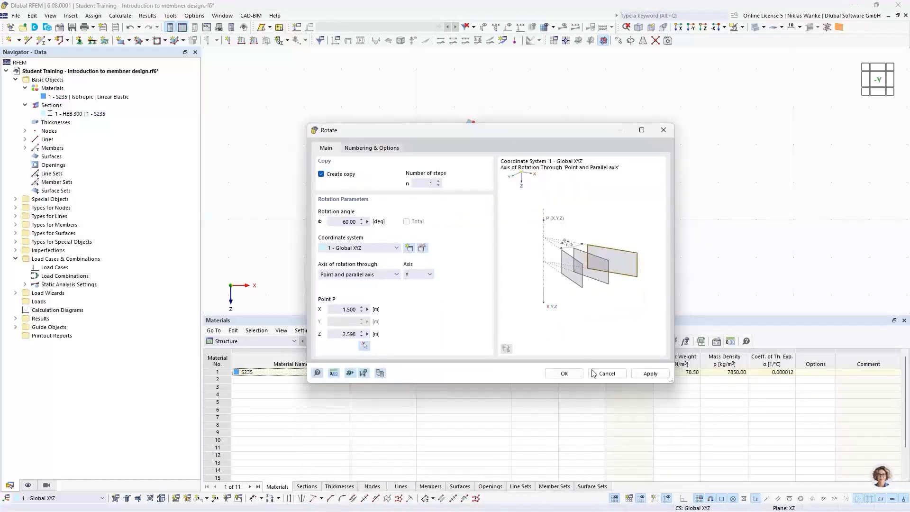
{"action": "left_click", "coordinate": [567, 374]}
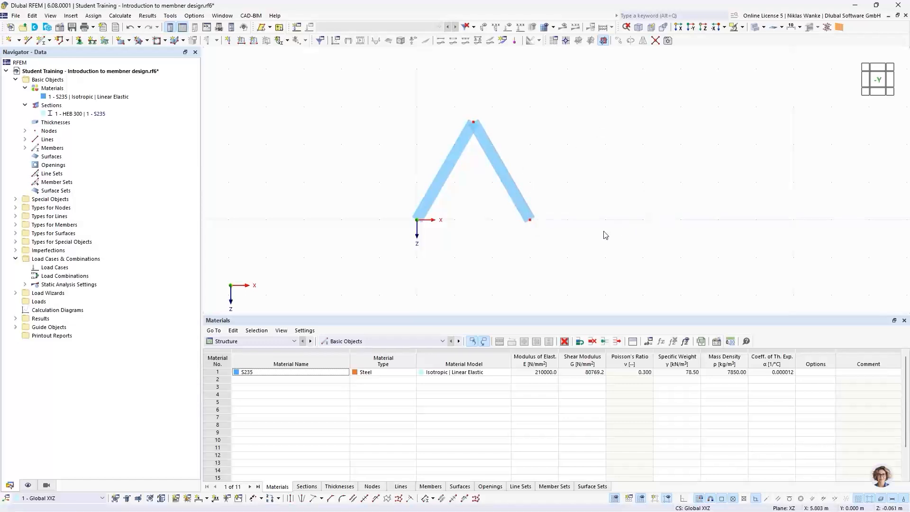
- Select both inclined members and set up Move/Copy to create copies in 2 steps
{"action": "middle_click_drag", "start_coordinate": [606, 208], "coordinate": [566, 224]}
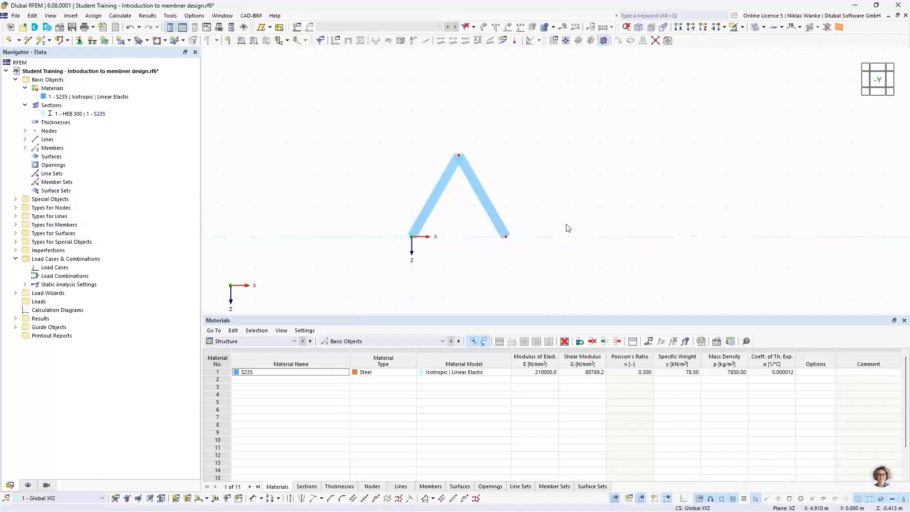
{"action": "left_click_drag", "start_coordinate": [542, 269], "coordinate": [392, 124]}
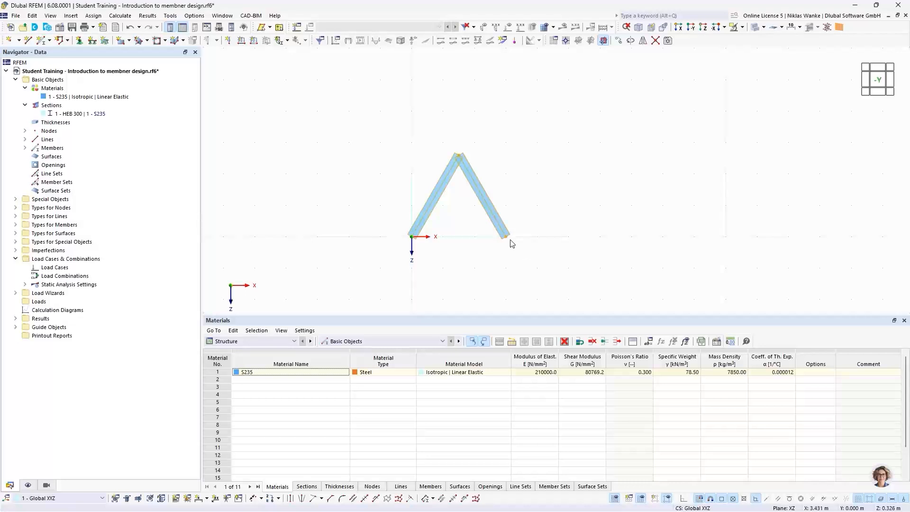
{"action": "left_click", "coordinate": [618, 41]}
{"action": "left_click_drag", "start_coordinate": [426, 136], "coordinate": [424, 264]}
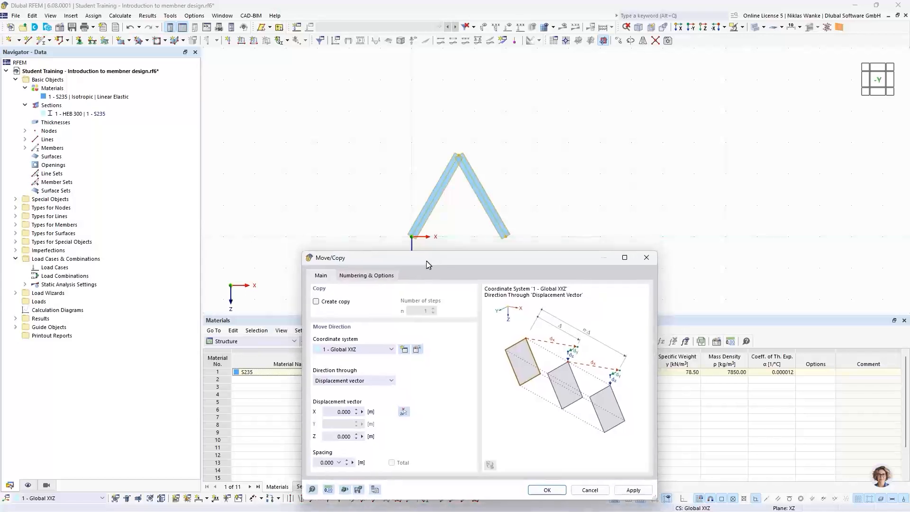
{"action": "left_click", "coordinate": [313, 301]}
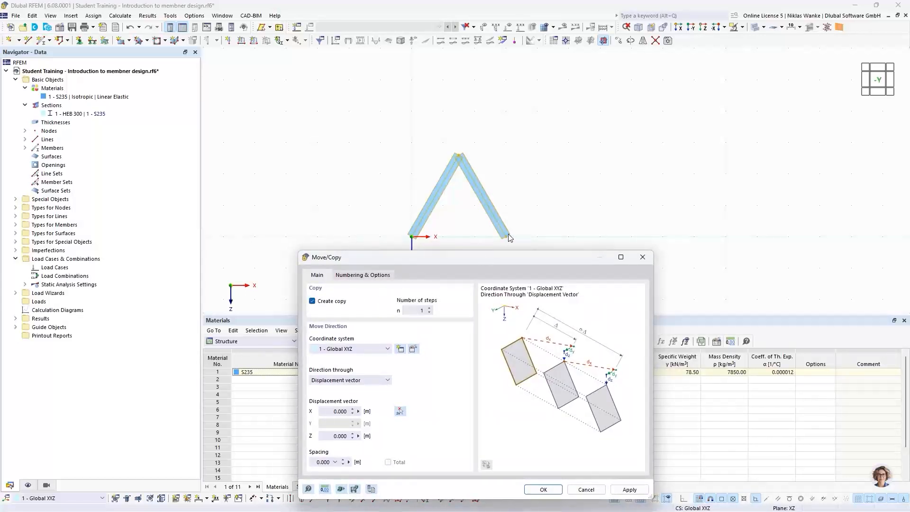
{"action": "left_click", "coordinate": [430, 308]}
{"action": "left_click_drag", "start_coordinate": [542, 262], "coordinate": [572, 139]}
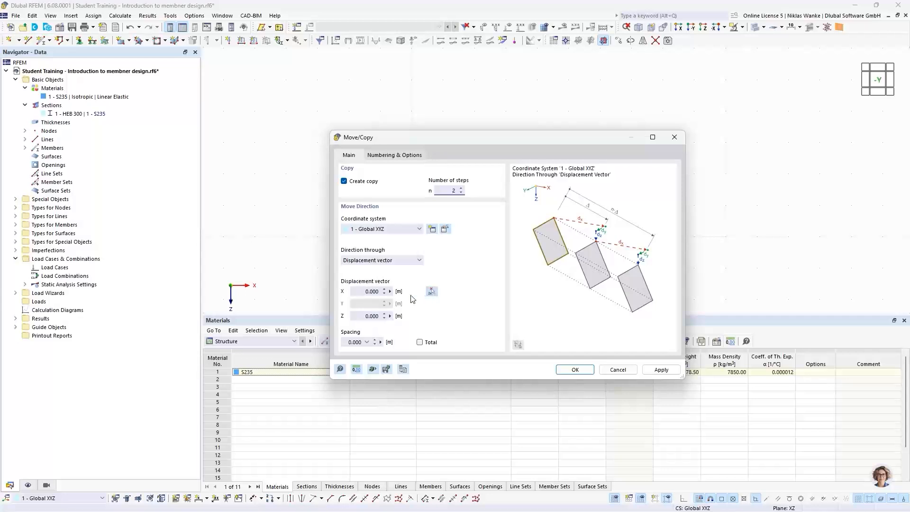
- Define a 3 m displacement in X by picking the two lower nodes, create the copies, and clear the selection
{"action": "left_click_drag", "start_coordinate": [359, 292], "coordinate": [385, 291]}
{"action": "left_click_drag", "start_coordinate": [406, 137], "coordinate": [517, 261]}
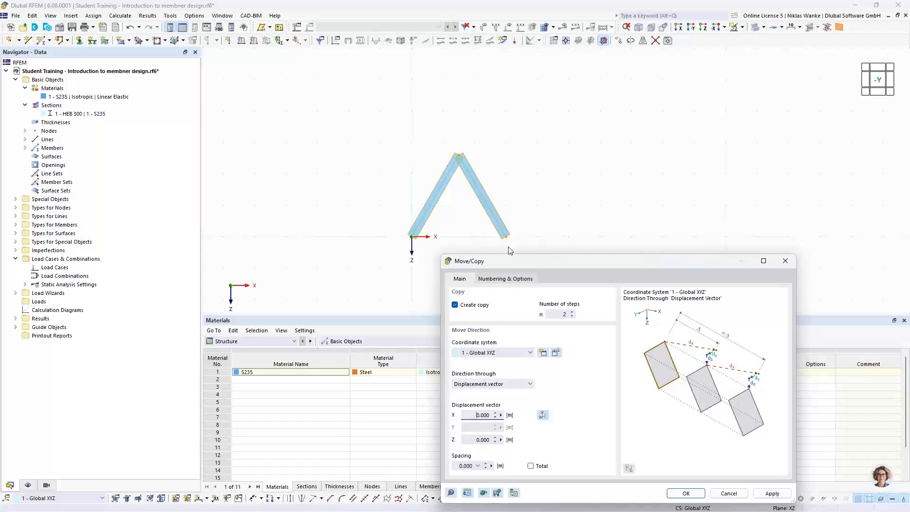
{"action": "left_click_drag", "start_coordinate": [603, 261], "coordinate": [594, 191]}
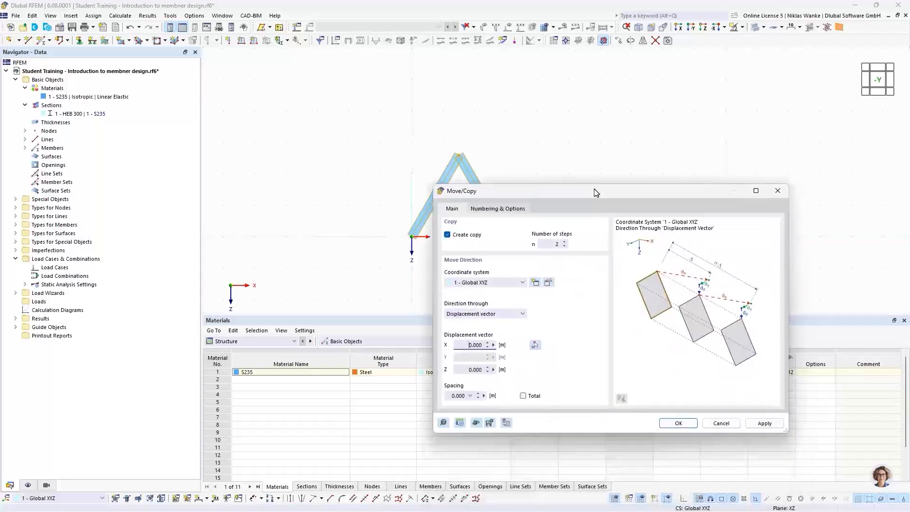
{"action": "left_click", "coordinate": [534, 346]}
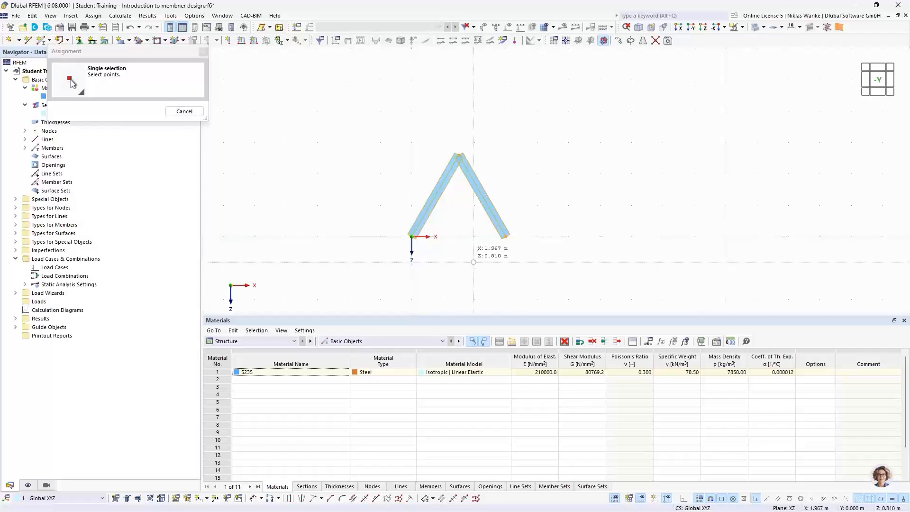
{"action": "left_click", "coordinate": [506, 237]}
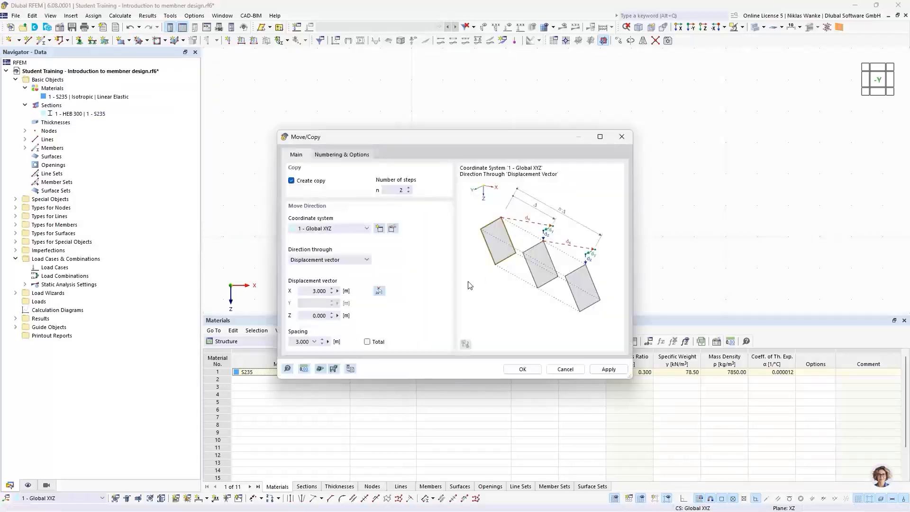
{"action": "left_click", "coordinate": [309, 293]}
{"action": "left_click_drag", "start_coordinate": [310, 290], "coordinate": [343, 290]}
{"action": "left_click", "coordinate": [520, 371]}
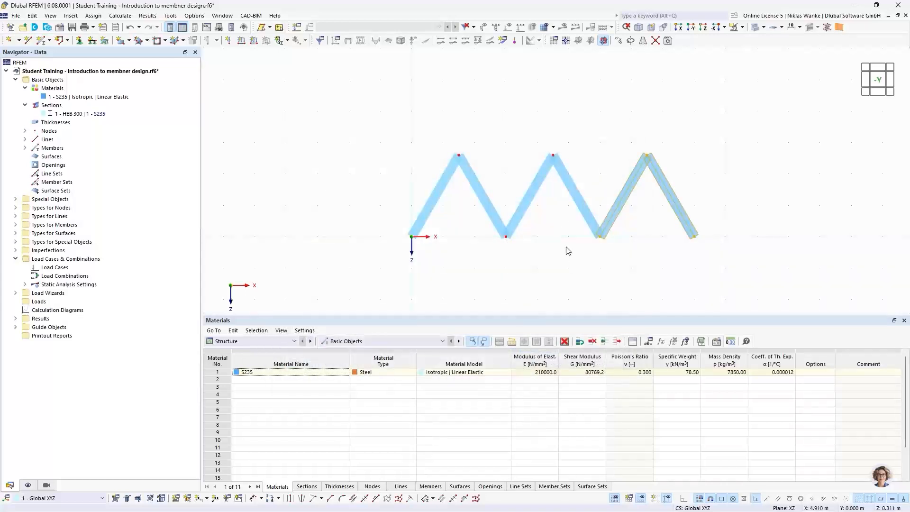
{"action": "left_click", "coordinate": [566, 248]}
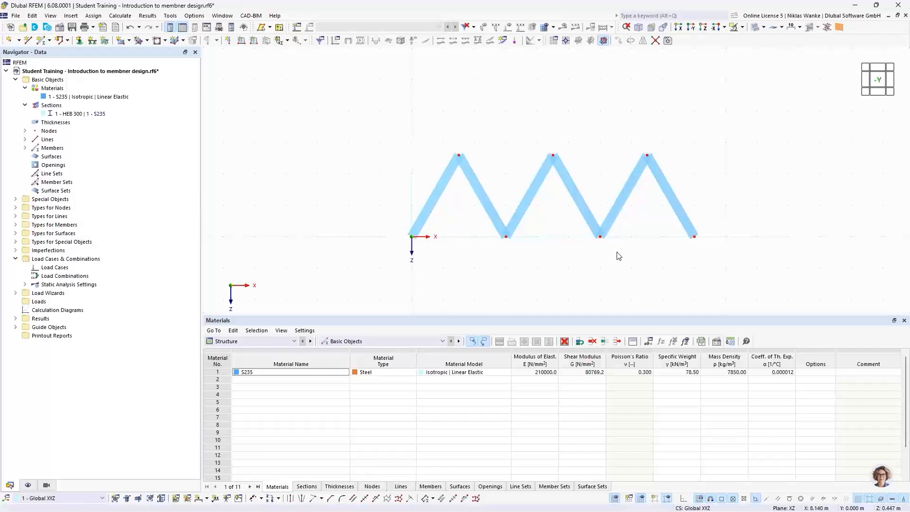
- Draw the top chord as a Truss (only N) member with section HEB 300 from the first to the last upper node
{"action": "left_click", "coordinate": [50, 41]}
{"action": "left_click", "coordinate": [61, 53]}
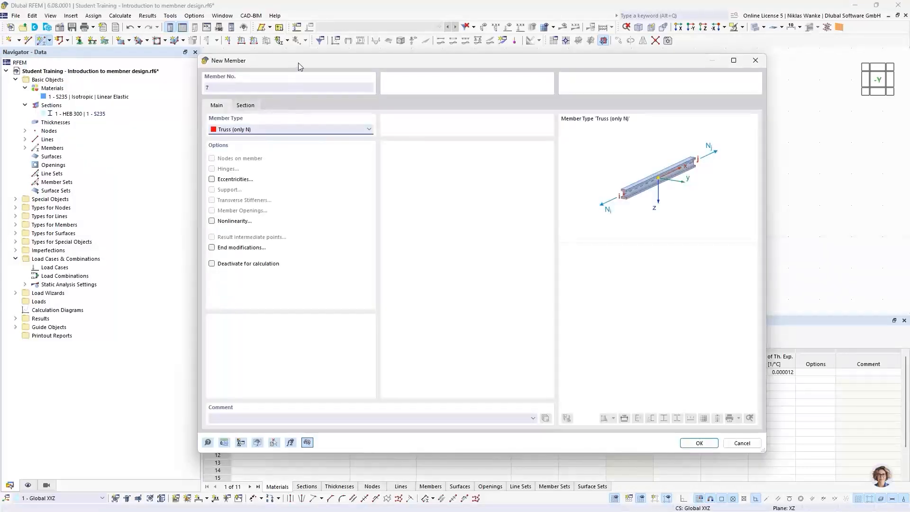
{"action": "left_click_drag", "start_coordinate": [299, 66], "coordinate": [311, 78]}
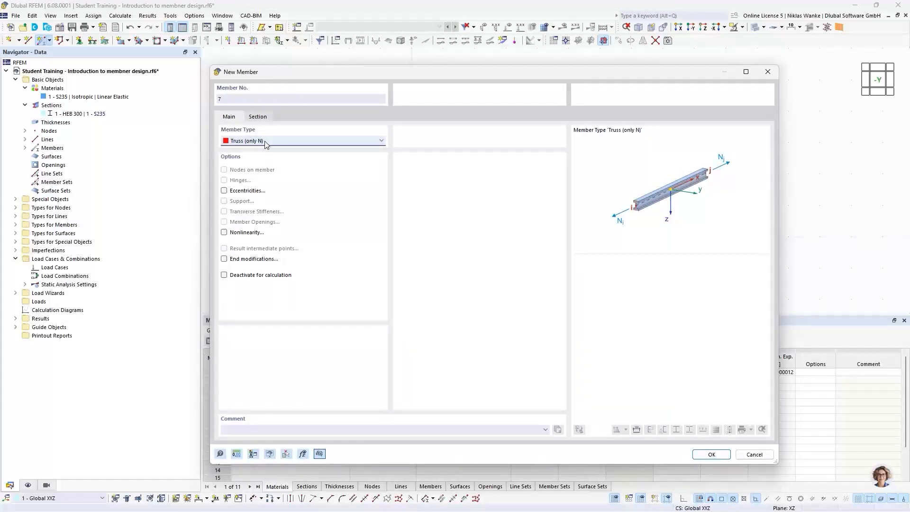
{"action": "left_click", "coordinate": [260, 119]}
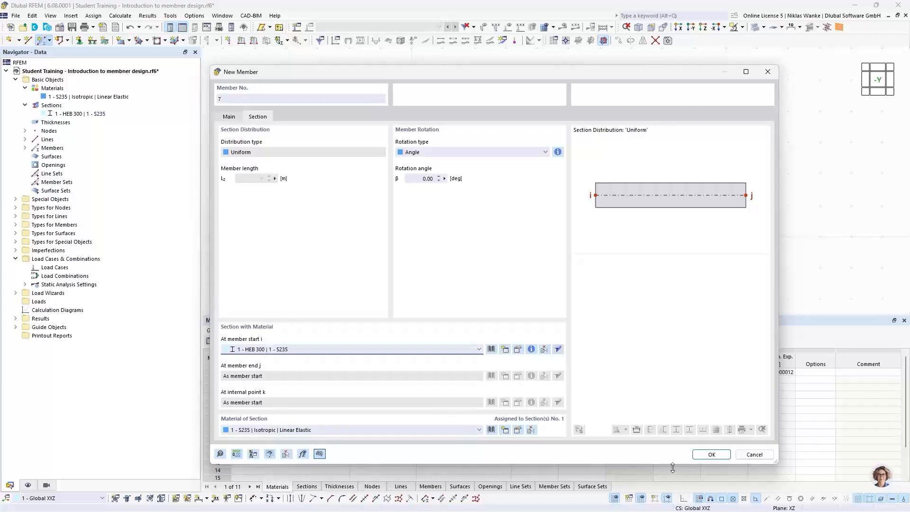
{"action": "left_click", "coordinate": [711, 454]}
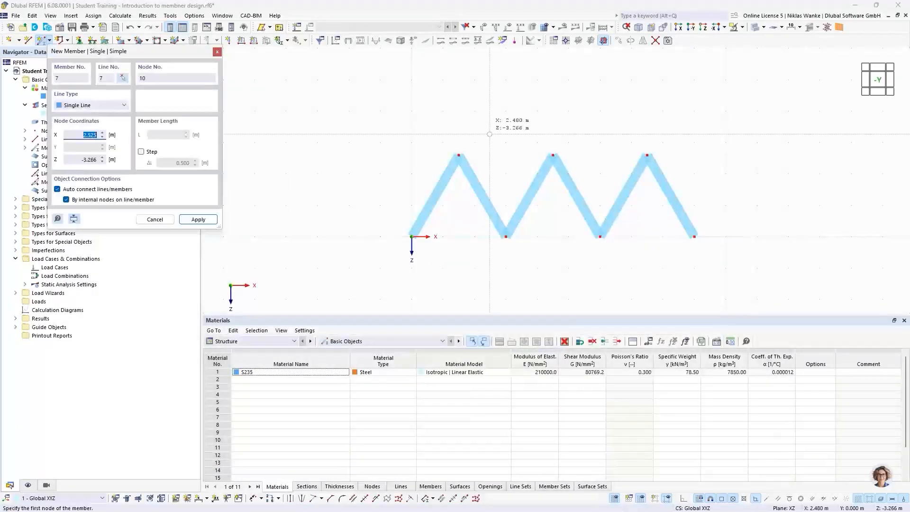
{"action": "left_click", "coordinate": [459, 155]}
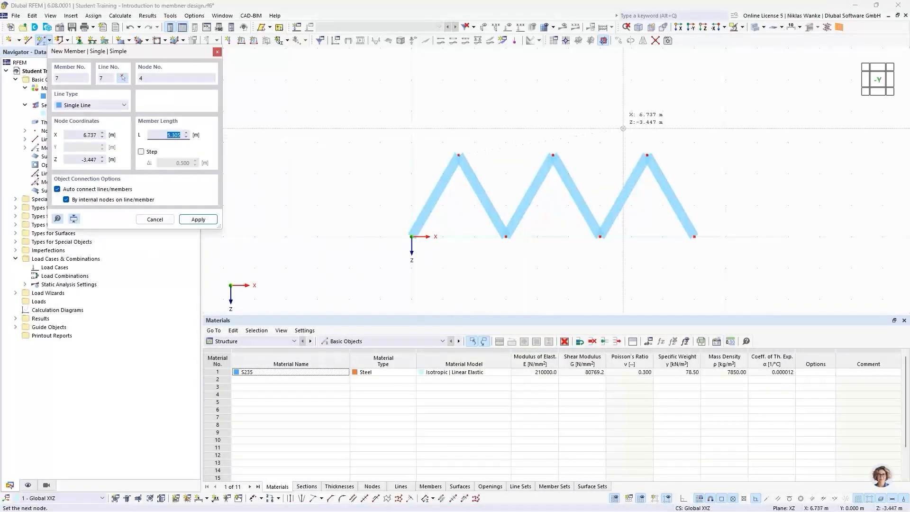
{"action": "left_click", "coordinate": [648, 155]}
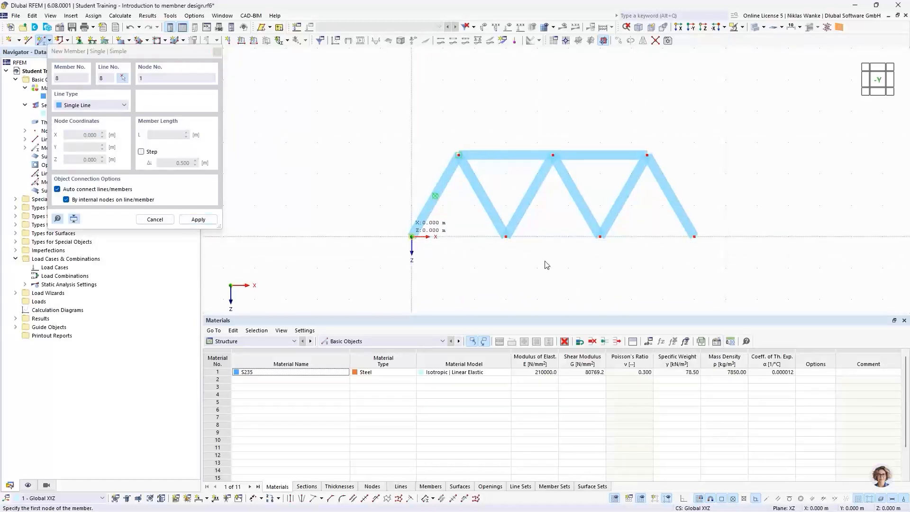
- Draw the bottom chord member from the first lower node at the origin to the last lower node at X = 9 m
{"action": "left_click", "coordinate": [700, 217]}
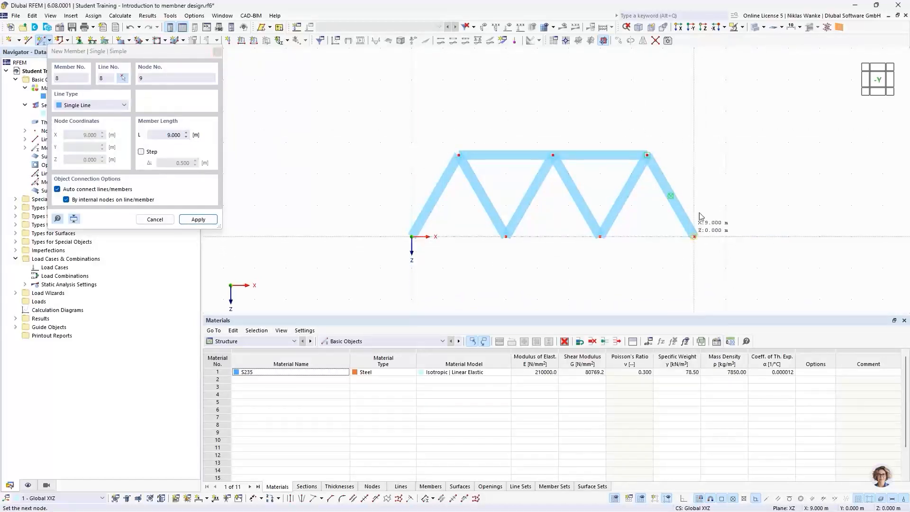
{"action": "left_click", "coordinate": [700, 214]}
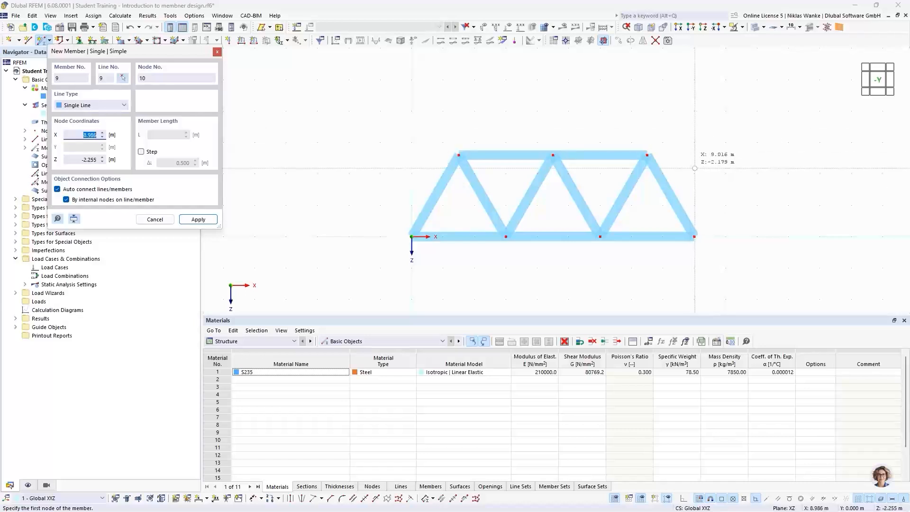
{"action": "key", "text": "Escape"}
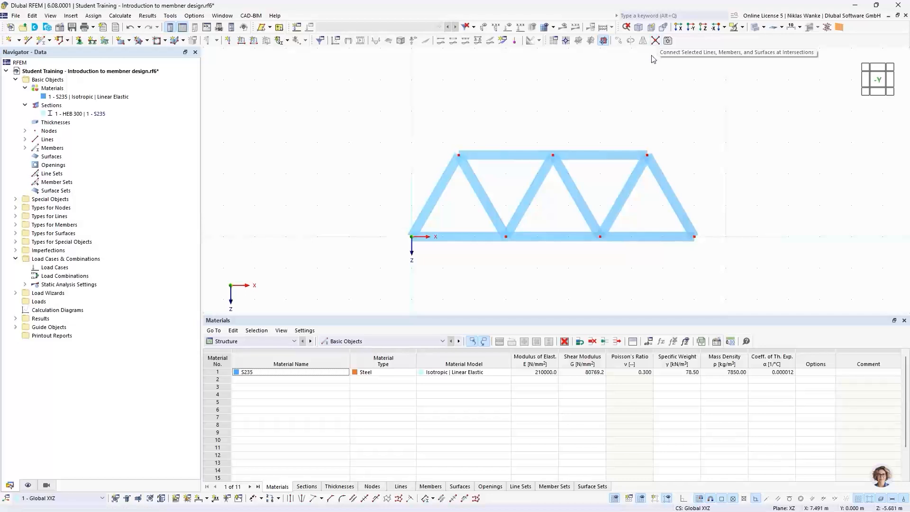
- Connect all truss lines and members at their intersections by enclosing the whole truss in a selection window
{"action": "left_click", "coordinate": [655, 41]}
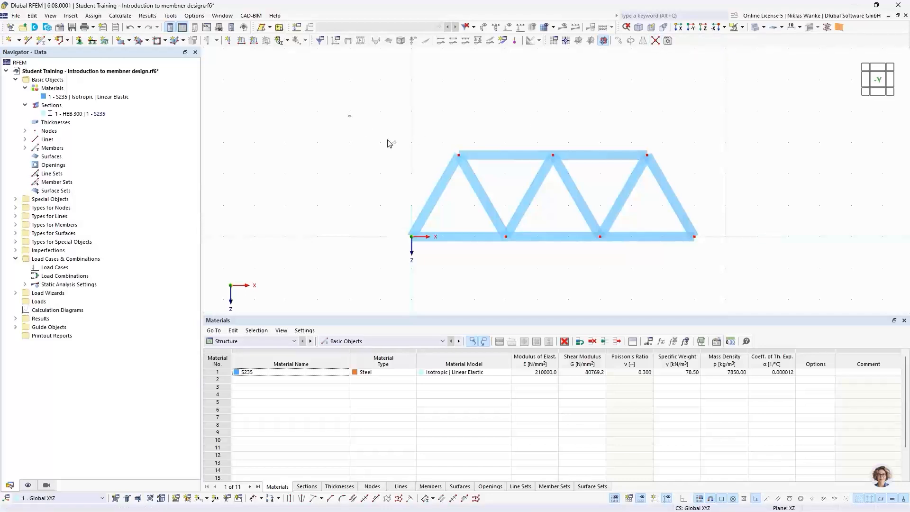
{"action": "left_click_drag", "start_coordinate": [388, 143], "coordinate": [766, 268]}
{"action": "middle_click_drag", "start_coordinate": [397, 198], "coordinate": [367, 185]}
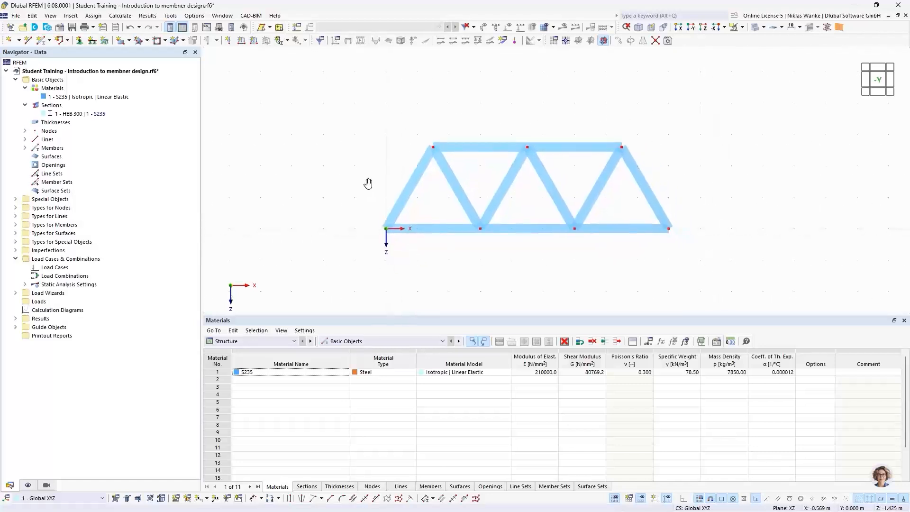
- Add a linear length dimension to the first diagonal in the second plane, with a dimension line offset of about 0.95 m
{"action": "left_click", "coordinate": [207, 499]}
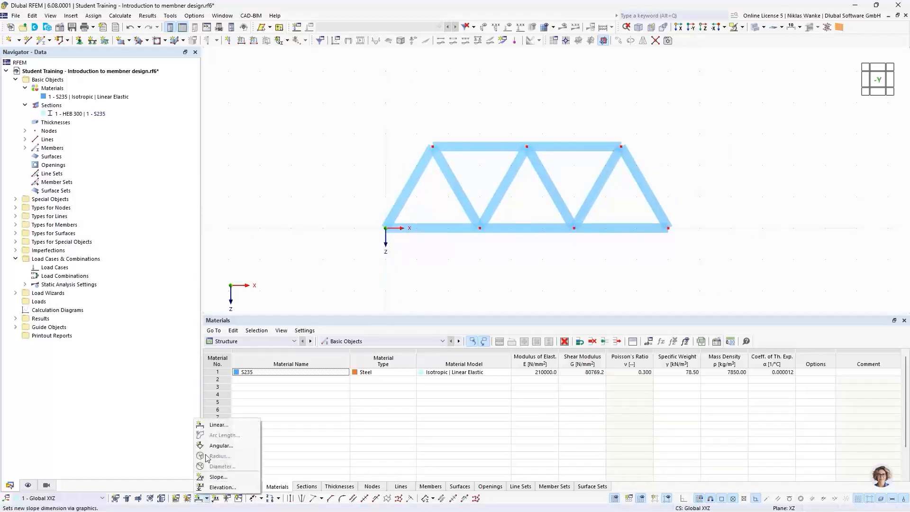
{"action": "left_click", "coordinate": [215, 427]}
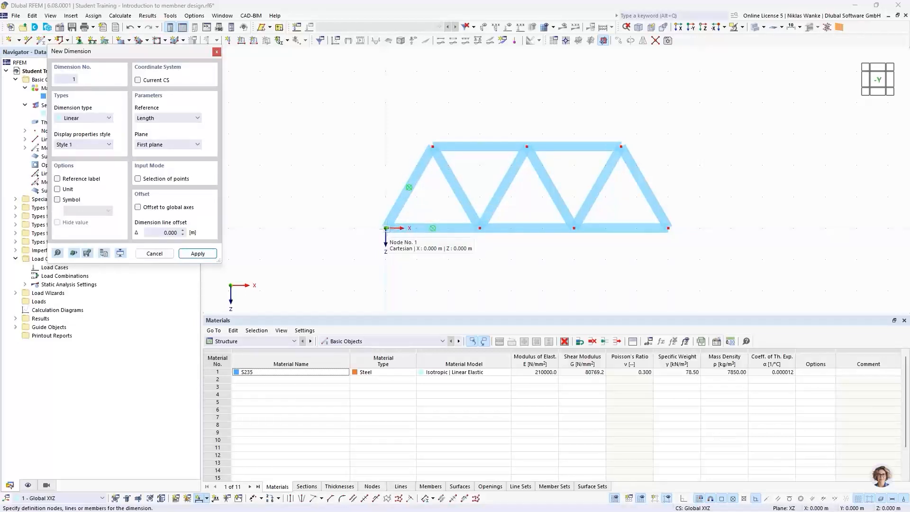
{"action": "left_click", "coordinate": [403, 199]}
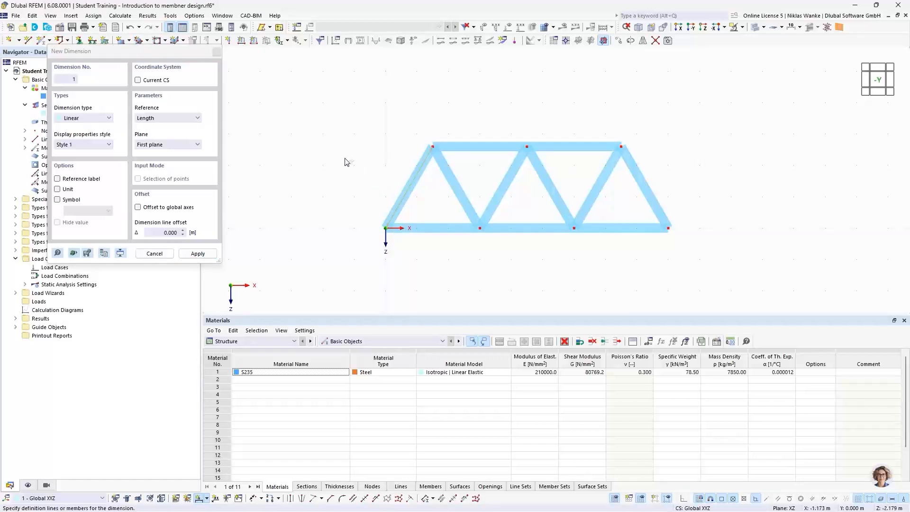
{"action": "left_click", "coordinate": [157, 145]}
{"action": "left_click", "coordinate": [157, 161]}
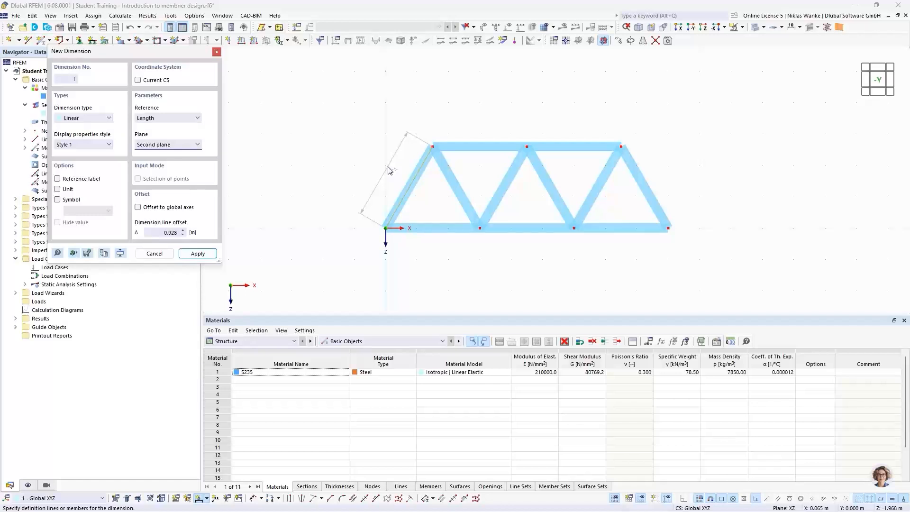
{"action": "left_click", "coordinate": [384, 173]}
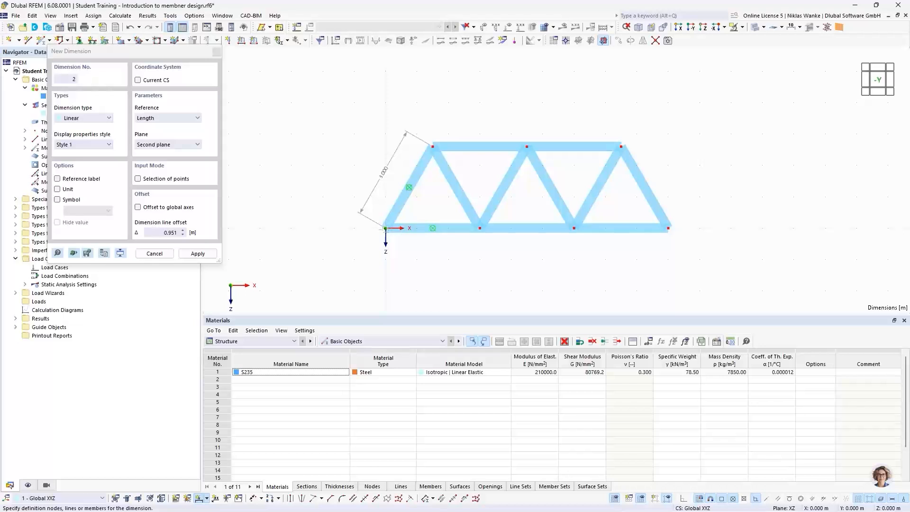
- Dimension the three bottom chord bays through the four lower nodes, placing the dimension line at an offset of about -0.9 m
{"action": "left_click", "coordinate": [386, 229]}
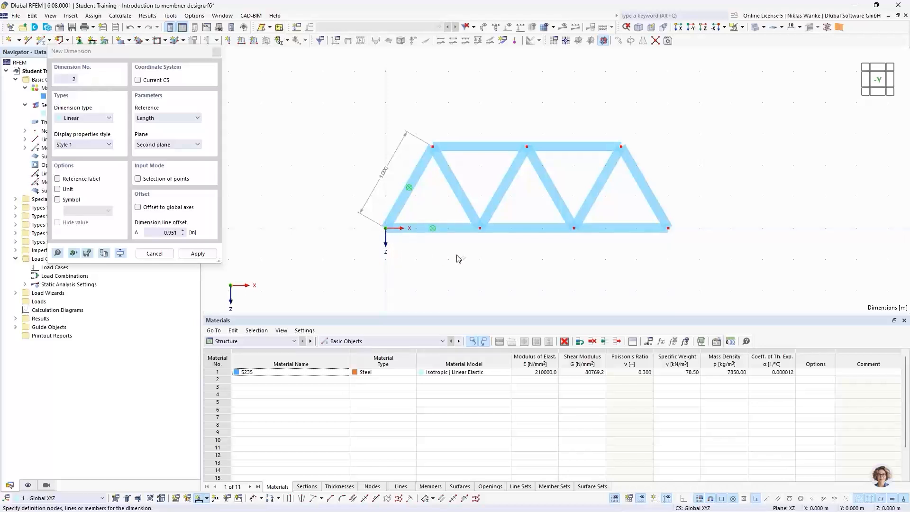
{"action": "left_click", "coordinate": [481, 229]}
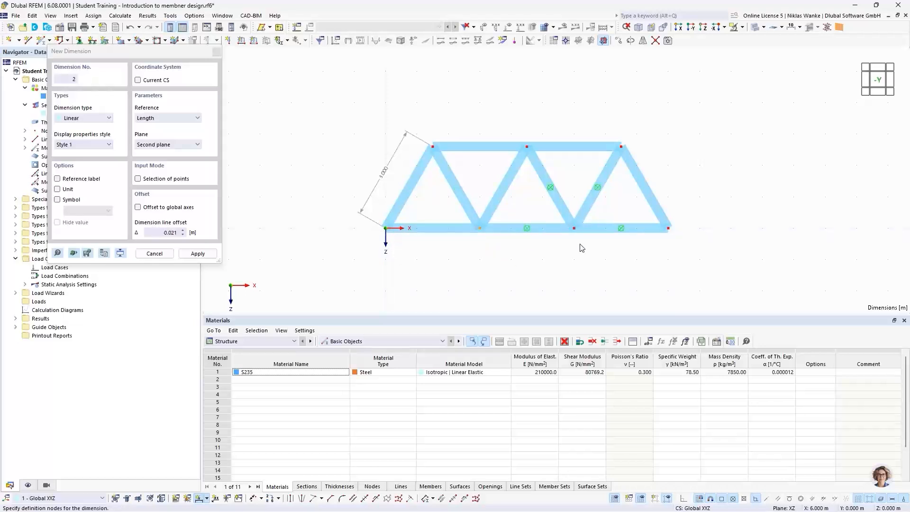
{"action": "left_click", "coordinate": [574, 228]}
{"action": "left_click", "coordinate": [669, 228]}
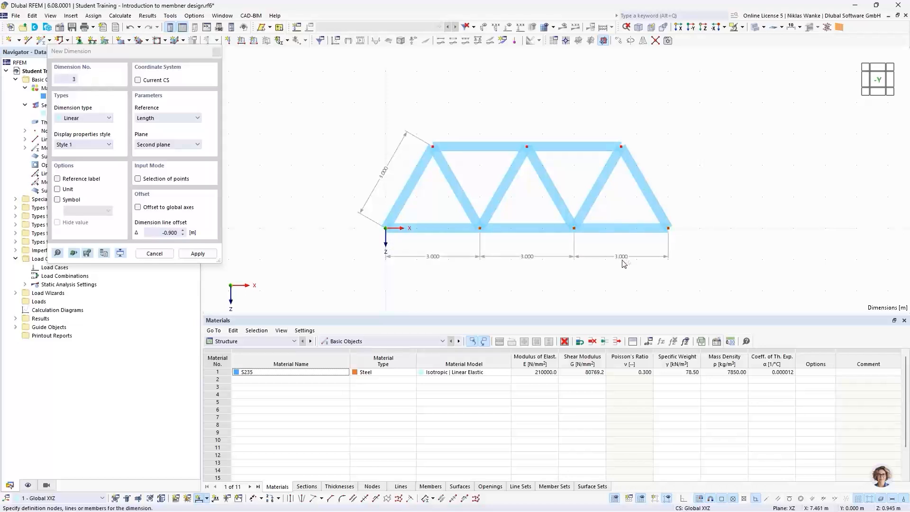
{"action": "left_click", "coordinate": [438, 266]}
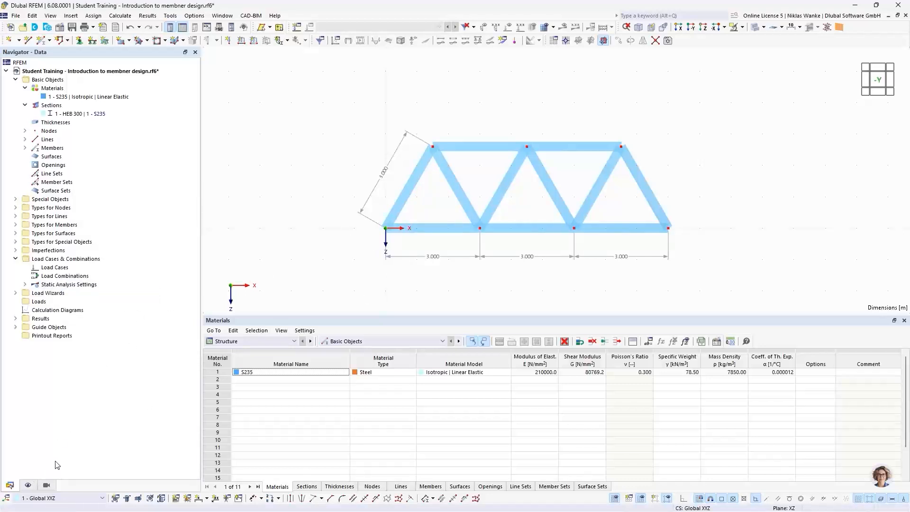
- Hide the Global Coordinate System X, Y, Z (in zero point) from the model display
{"action": "left_click", "coordinate": [30, 485]}
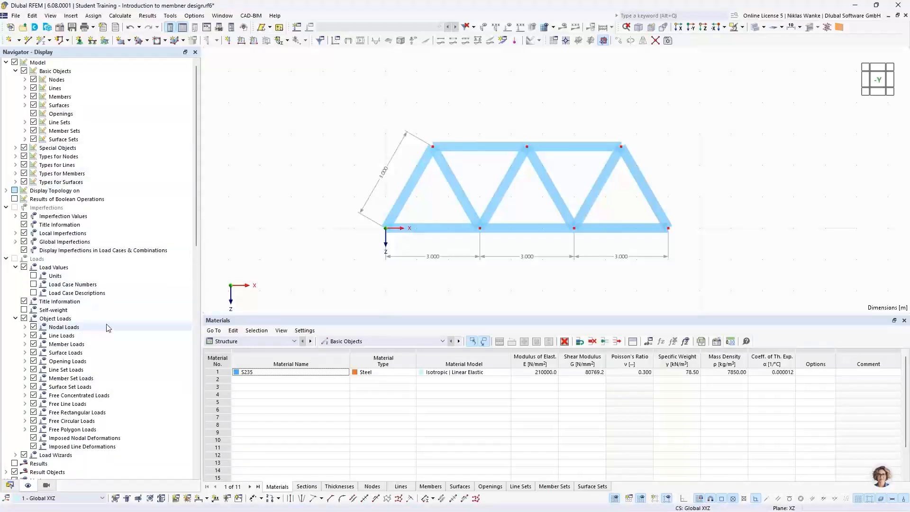
{"action": "mouse_move", "coordinate": [195, 177]}
{"action": "left_mouse_down"}
{"action": "mouse_move", "coordinate": [197, 193]}
{"action": "mouse_move", "coordinate": [197, 177]}
{"action": "left_mouse_up"}
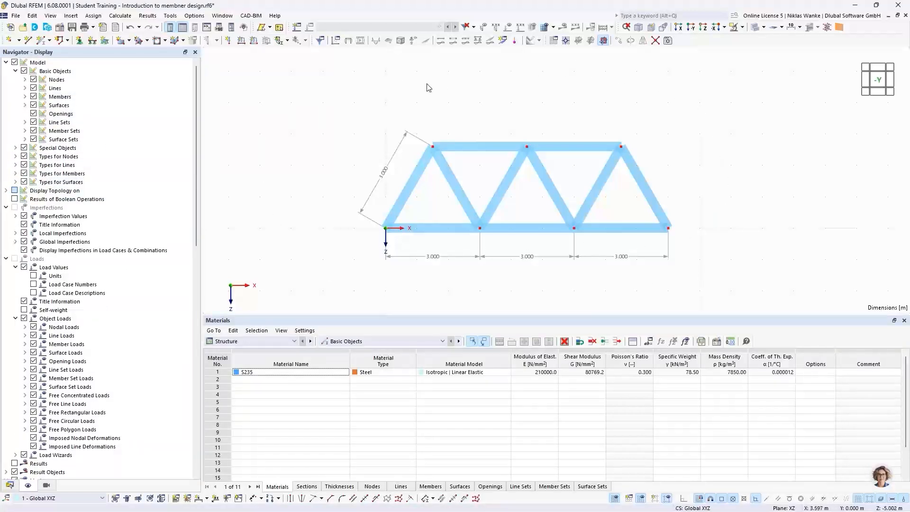
{"action": "scroll", "coordinate": [90, 304], "scroll_direction": "down", "scroll_amount": 10}
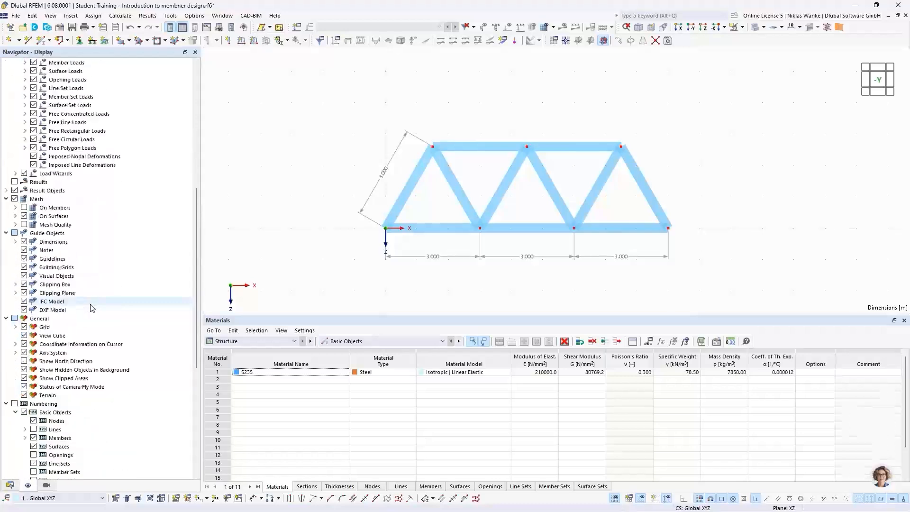
{"action": "scroll", "coordinate": [92, 308], "scroll_direction": "down", "scroll_amount": 4}
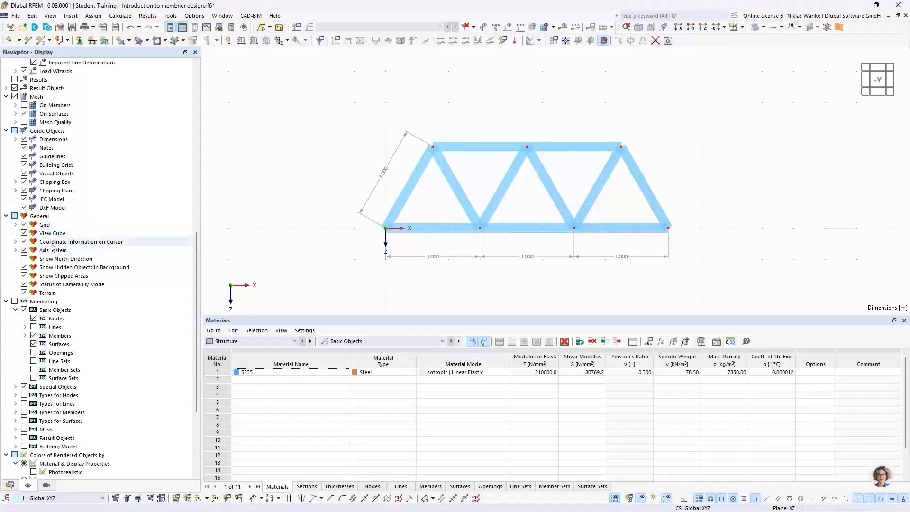
{"action": "left_click", "coordinate": [17, 243]}
{"action": "left_click", "coordinate": [17, 243]}
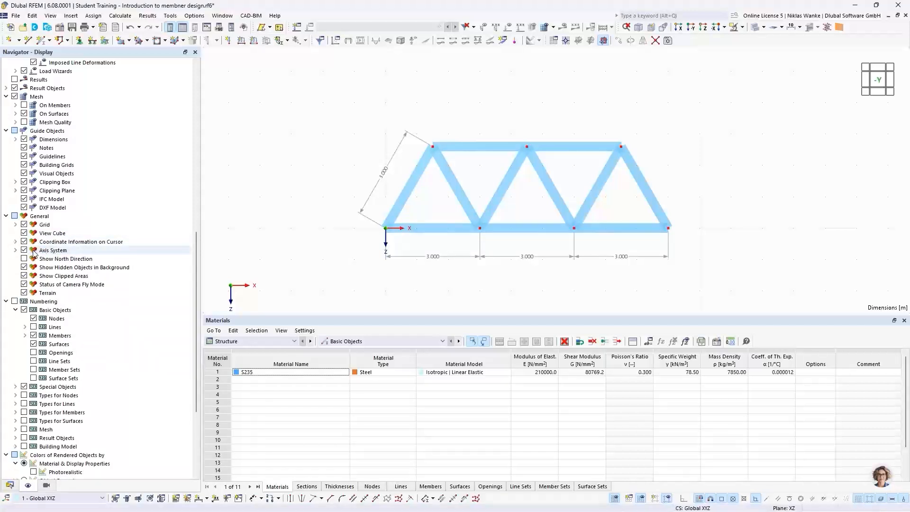
{"action": "left_click", "coordinate": [16, 251]}
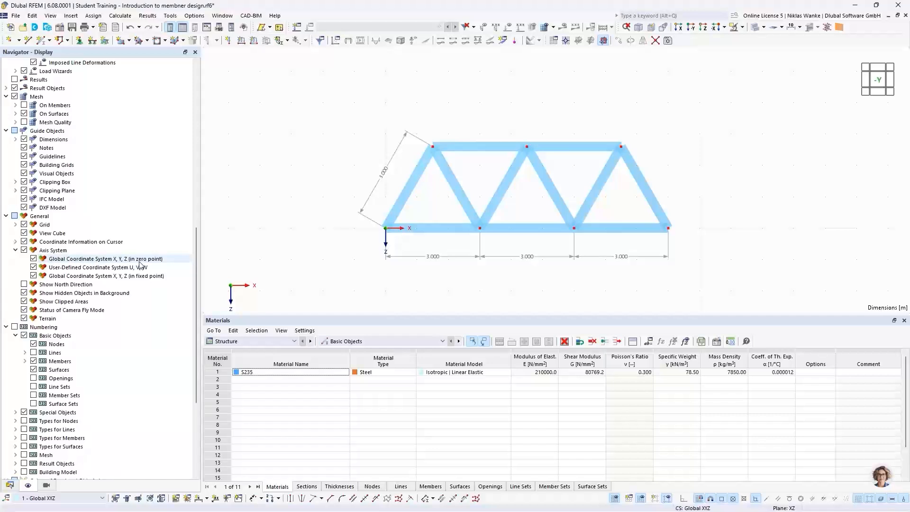
{"action": "left_click", "coordinate": [33, 259]}
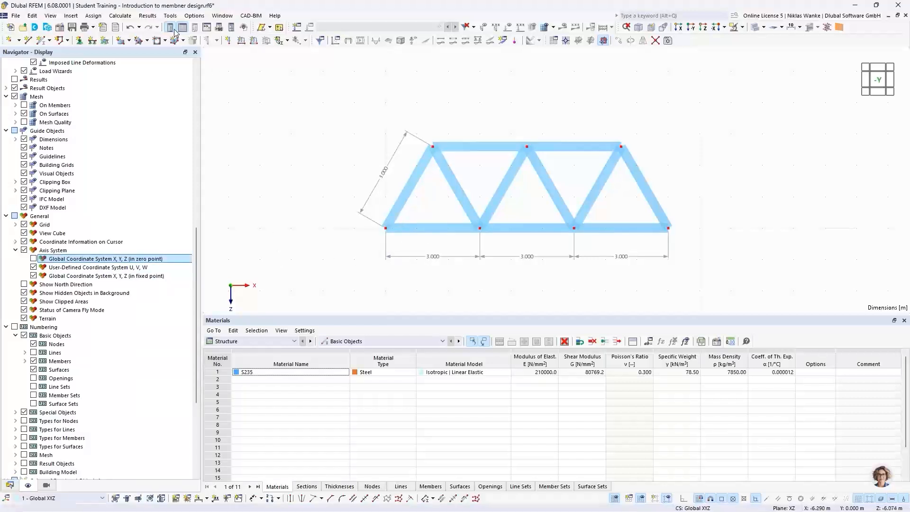
- Start a nodal support assignment with the type Gelenkig and review its support conditions
{"action": "left_click", "coordinate": [80, 41]}
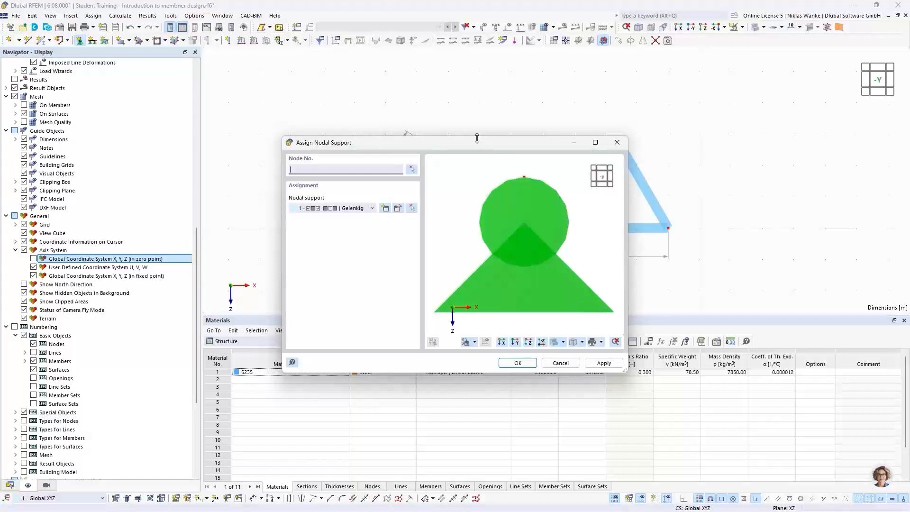
{"action": "left_click", "coordinate": [365, 208]}
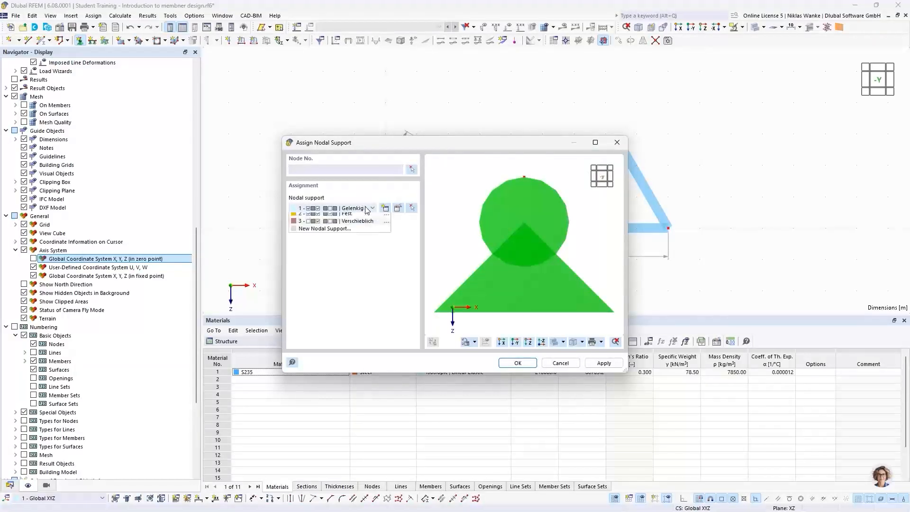
{"action": "left_click", "coordinate": [362, 210]}
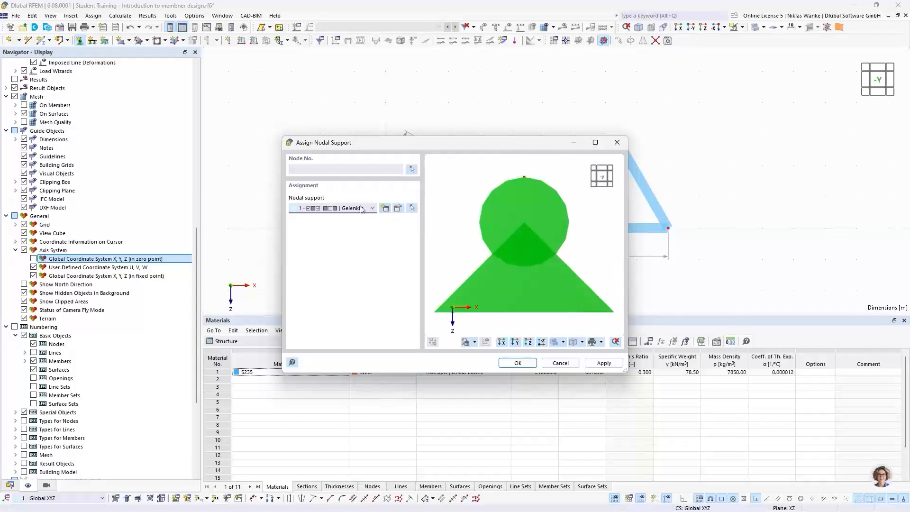
{"action": "left_click", "coordinate": [398, 208]}
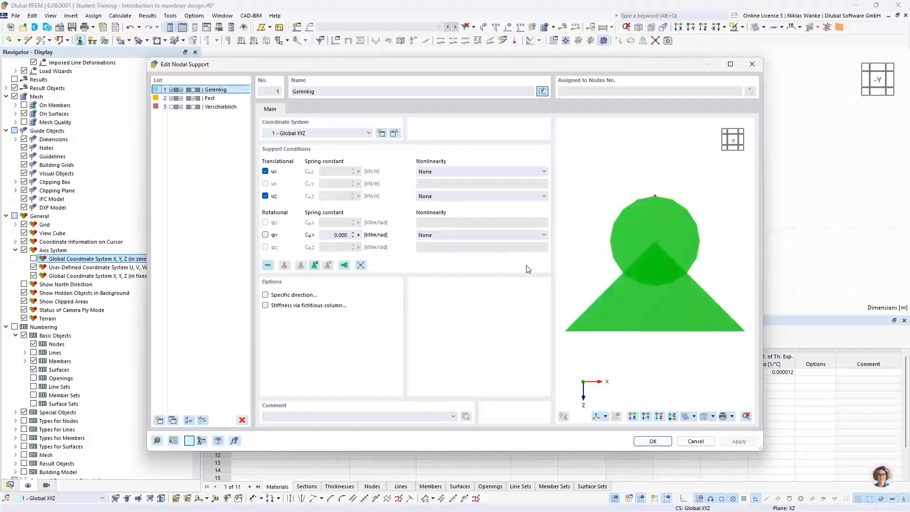
{"action": "left_click", "coordinate": [644, 441]}
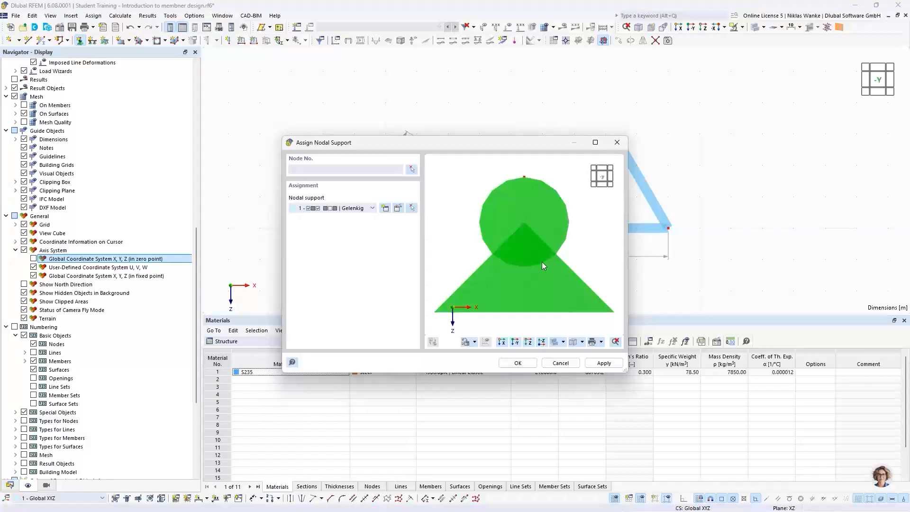
- Assign the Gelenkig support to the two outer nodes of the bottom chord
{"action": "left_click", "coordinate": [520, 364]}
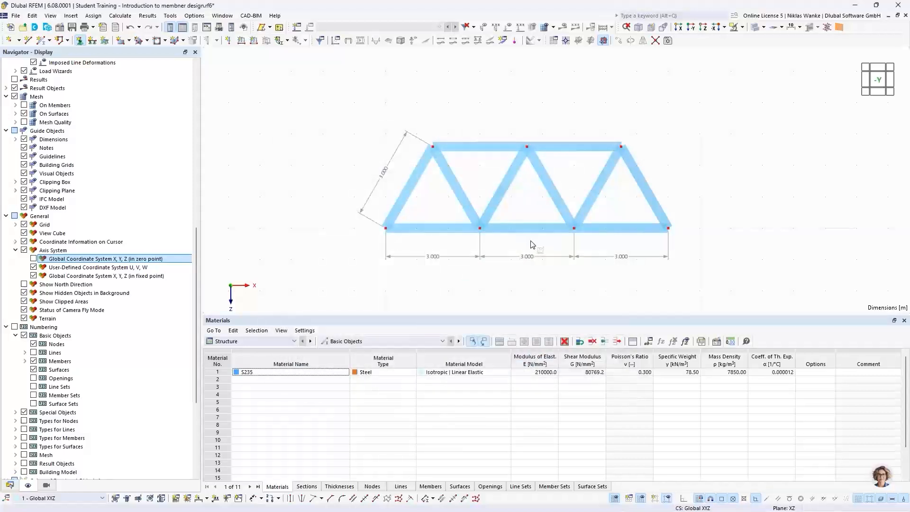
{"action": "left_click", "coordinate": [385, 228]}
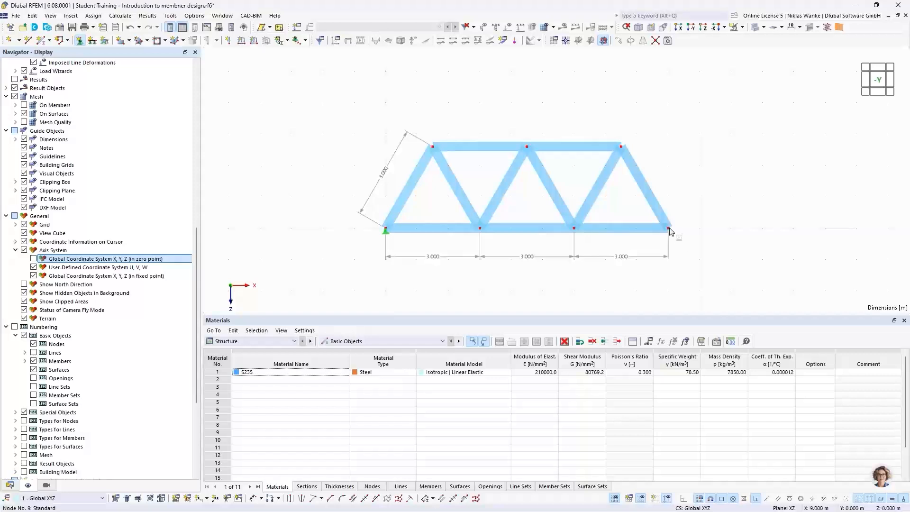
{"action": "left_click", "coordinate": [668, 228]}
{"action": "key", "text": "Escape"}
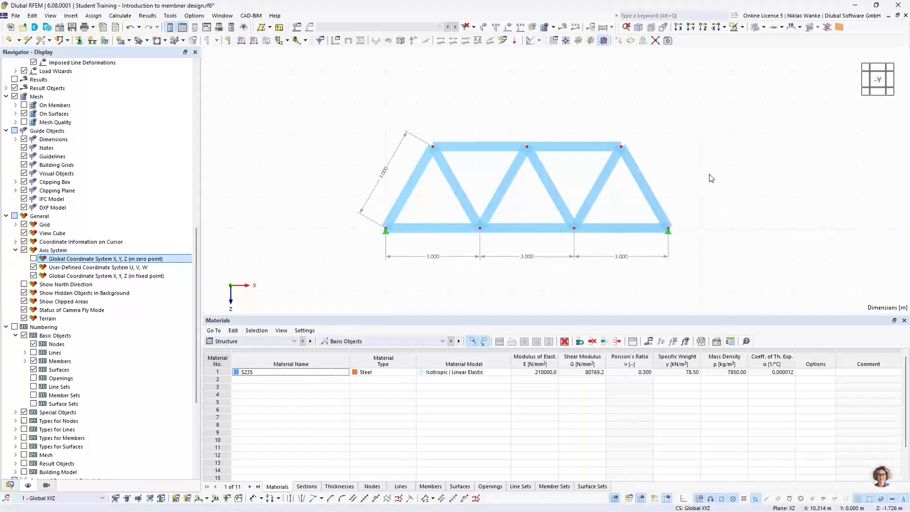
- Enlarge the display size of the nodal support symbols
{"action": "right_click", "coordinate": [674, 236]}
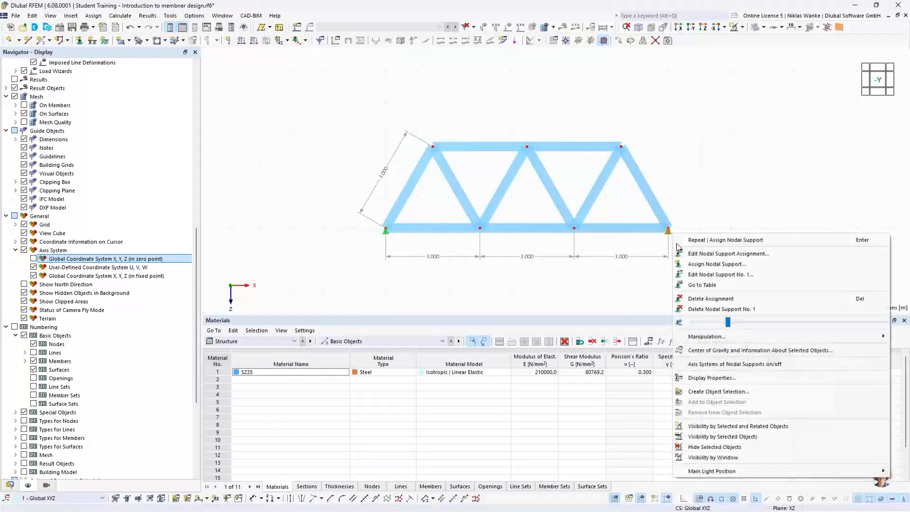
{"action": "left_click_drag", "start_coordinate": [727, 326], "coordinate": [764, 327]}
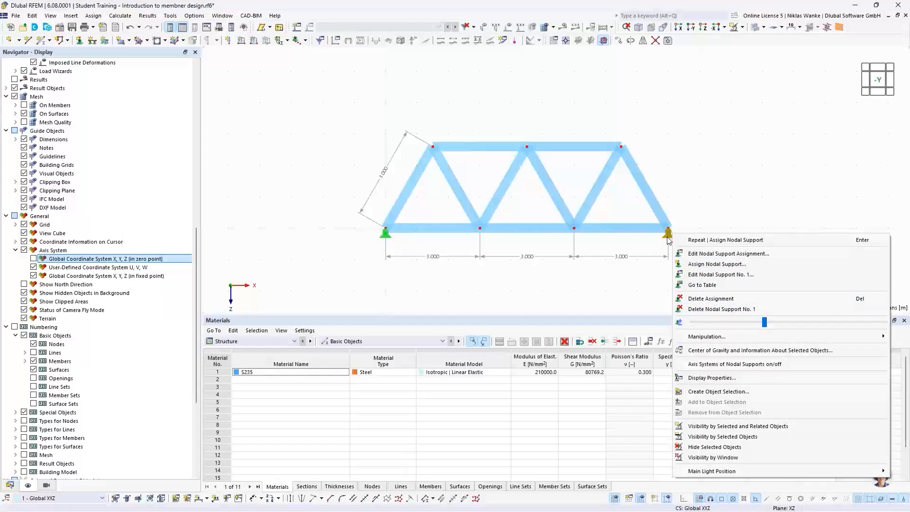
{"action": "left_click_drag", "start_coordinate": [764, 322], "coordinate": [829, 326]}
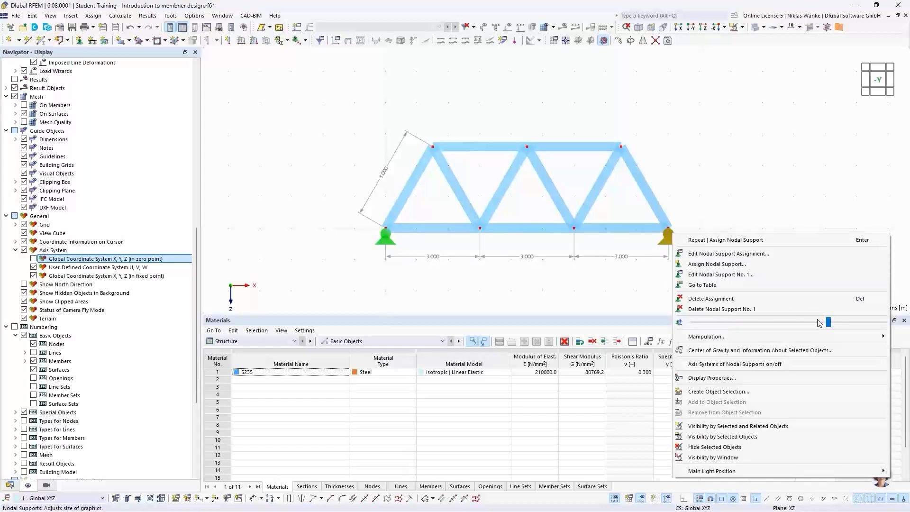
{"action": "mouse_move", "coordinate": [829, 322]}
{"action": "left_mouse_down"}
{"action": "mouse_move", "coordinate": [735, 324]}
{"action": "mouse_move", "coordinate": [828, 326]}
{"action": "left_mouse_up"}
{"action": "left_click", "coordinate": [696, 185]}
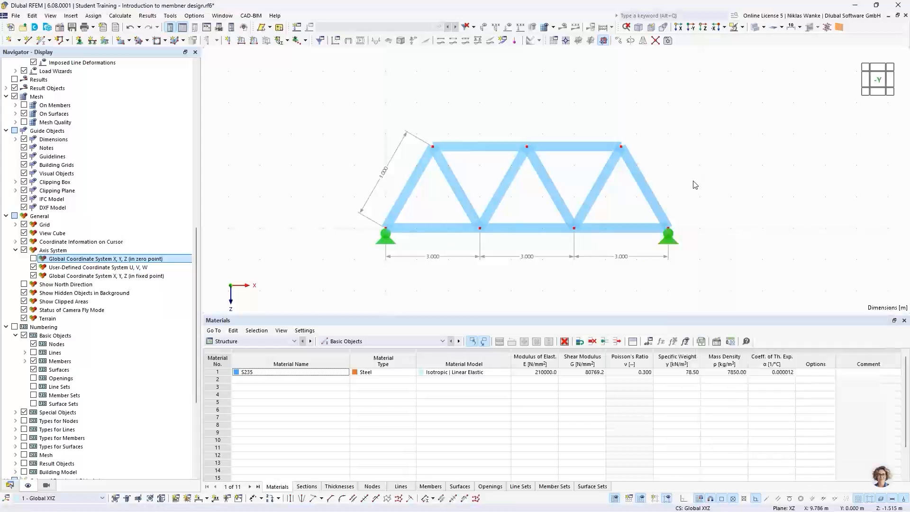
- Give the bottom chord's right end node a new nodal support with translation uX released and uZ kept fixed
{"action": "double_click", "coordinate": [673, 244]}
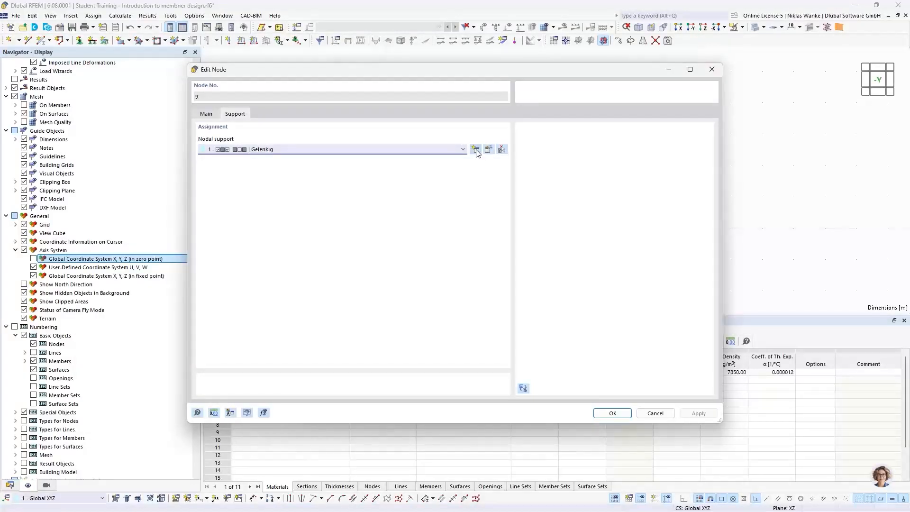
{"action": "left_click", "coordinate": [463, 150]}
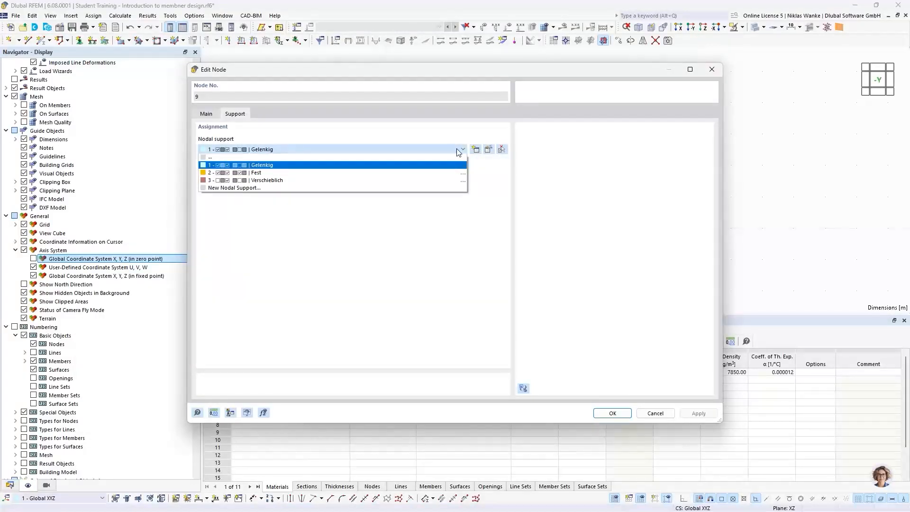
{"action": "left_click", "coordinate": [459, 149]}
{"action": "left_click", "coordinate": [478, 151]}
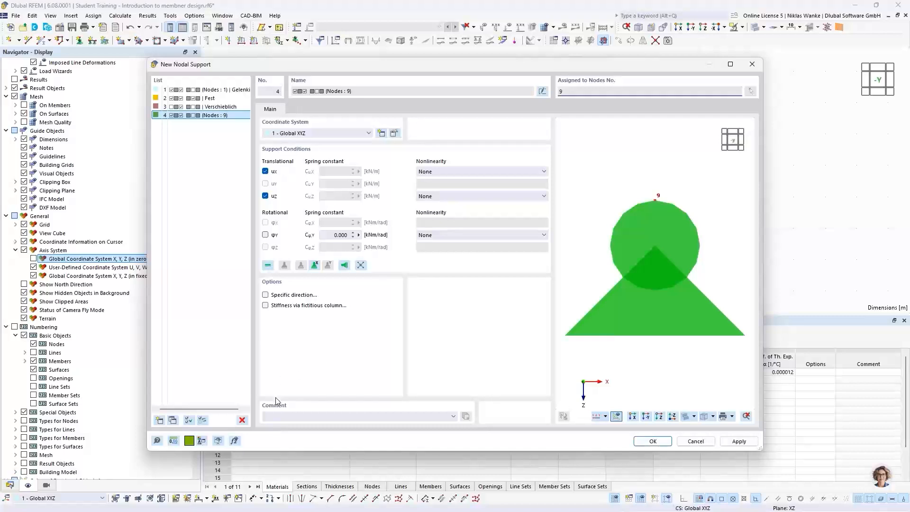
{"action": "left_click_drag", "start_coordinate": [391, 64], "coordinate": [430, 47]}
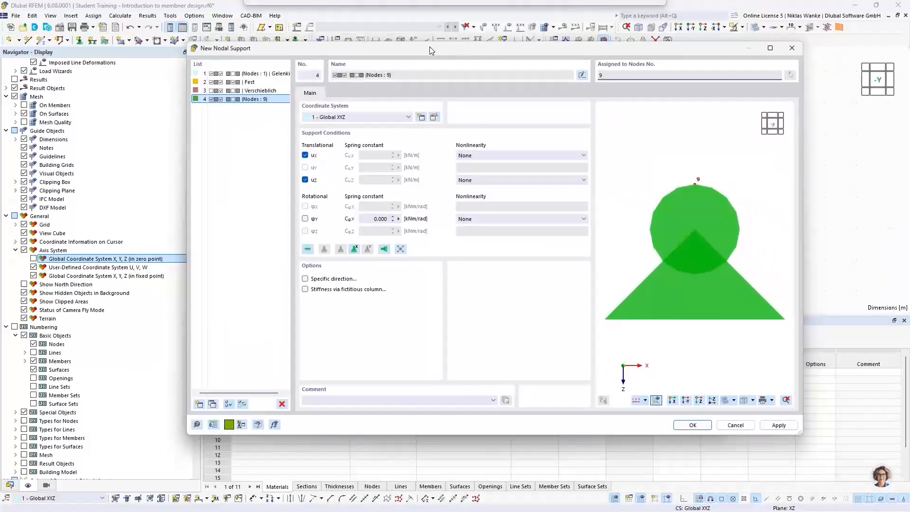
{"action": "left_click", "coordinate": [304, 155]}
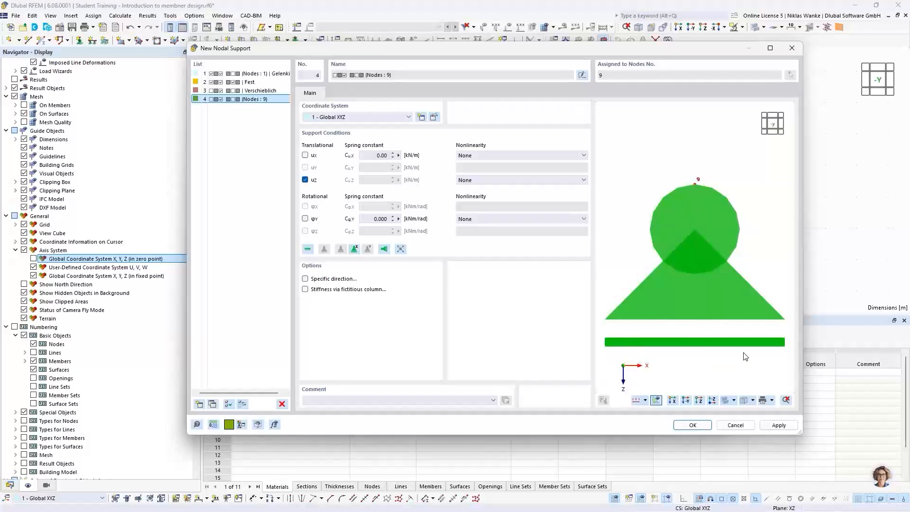
{"action": "middle_click_drag", "start_coordinate": [688, 325], "coordinate": [687, 289], "text": "ctrl"}
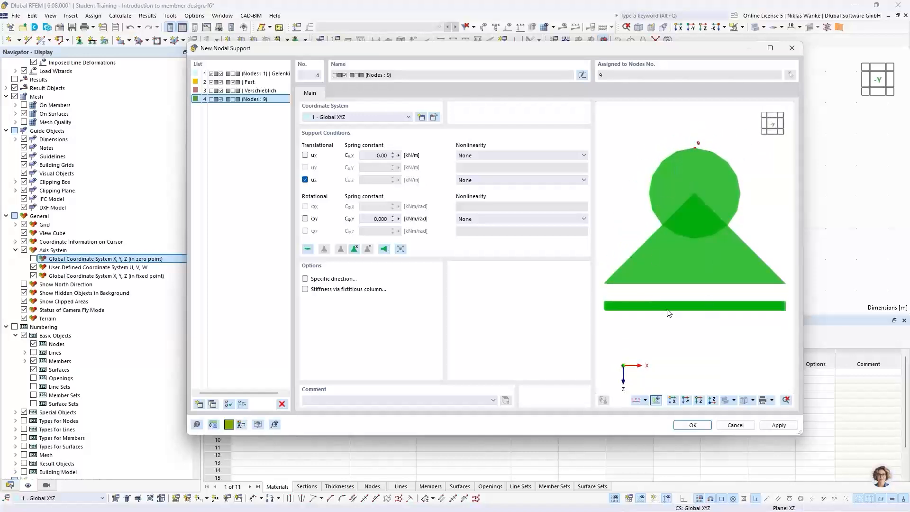
{"action": "left_click", "coordinate": [699, 426]}
{"action": "left_click", "coordinate": [610, 414]}
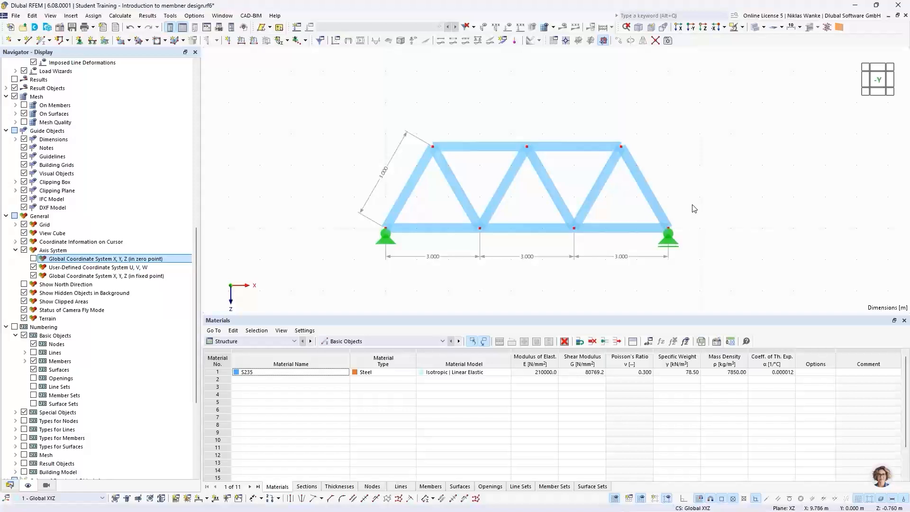
- Create a new load case LC1 with the name Design Loads
{"action": "scroll", "coordinate": [675, 173], "scroll_direction": "down", "scroll_amount": 1}
{"action": "middle_click_drag", "start_coordinate": [675, 173], "coordinate": [683, 227]}
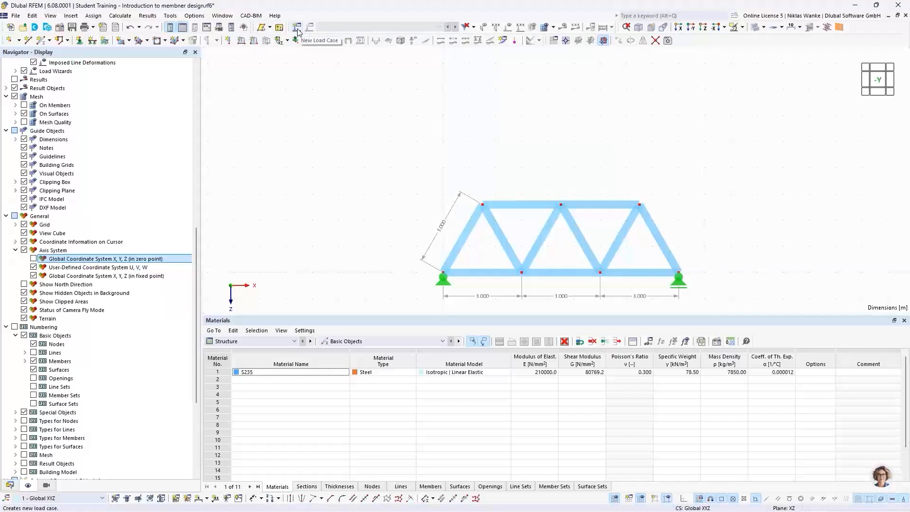
{"action": "left_click", "coordinate": [10, 486]}
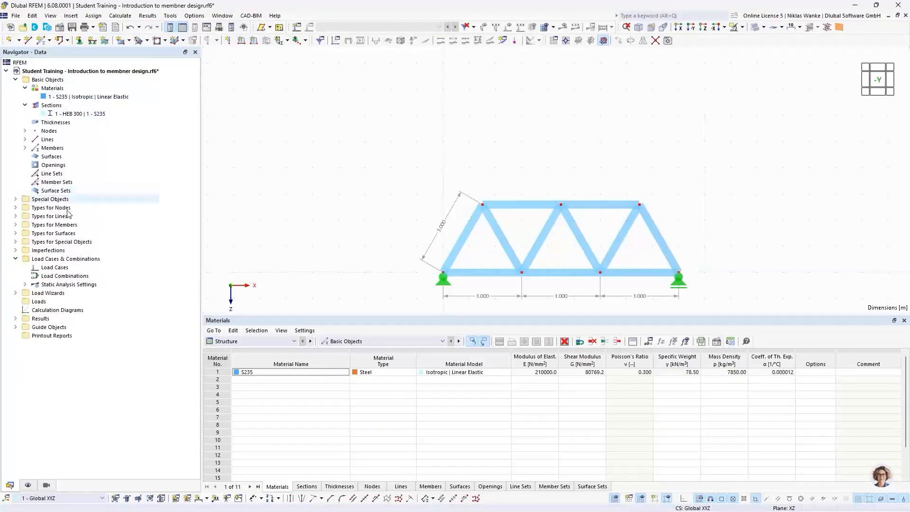
{"action": "right_click", "coordinate": [59, 269]}
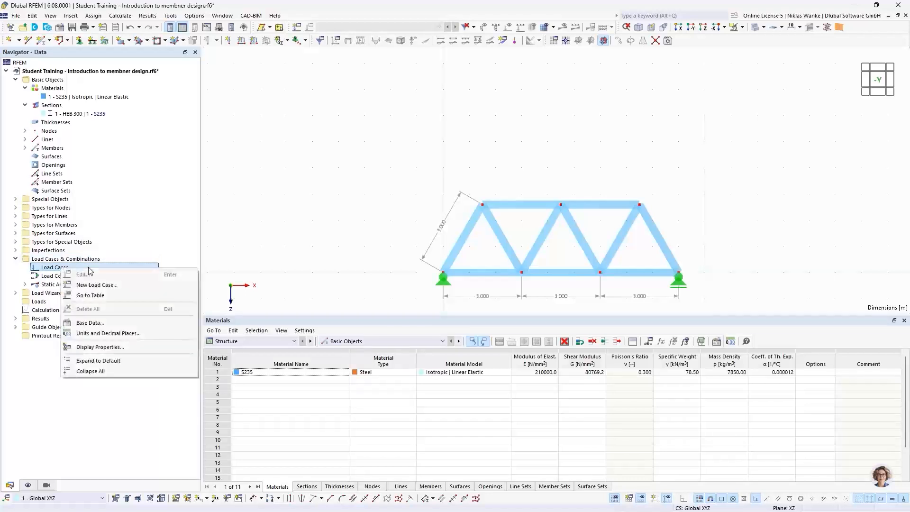
{"action": "left_click", "coordinate": [118, 286]}
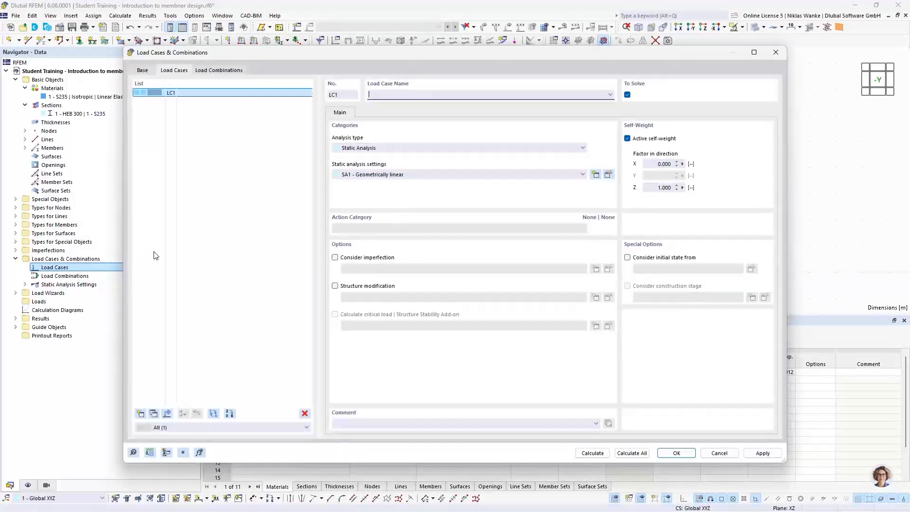
{"action": "left_click", "coordinate": [231, 127]}
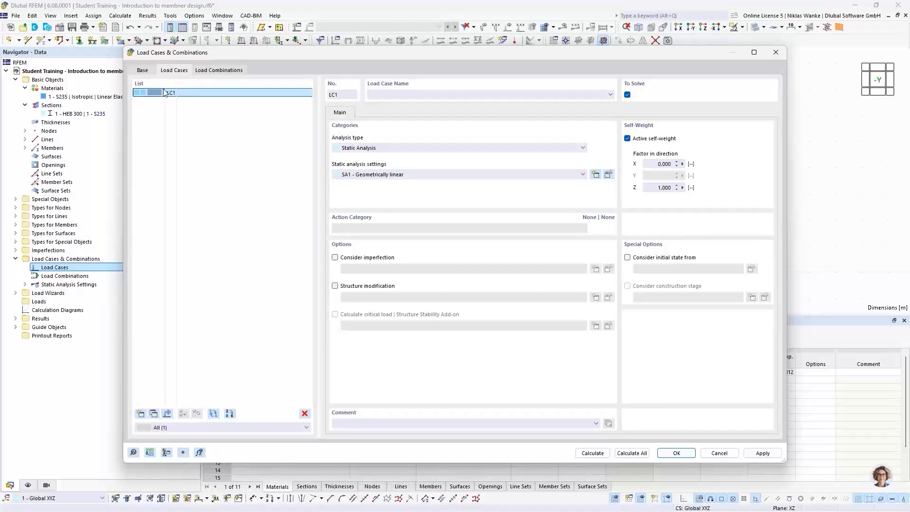
{"action": "left_click_drag", "start_coordinate": [169, 56], "coordinate": [167, 60]}
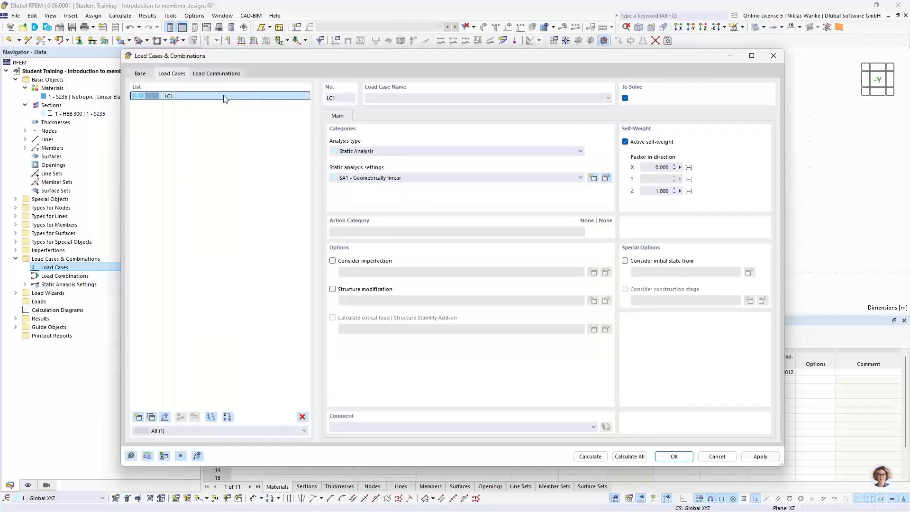
{"action": "left_click", "coordinate": [406, 97]}
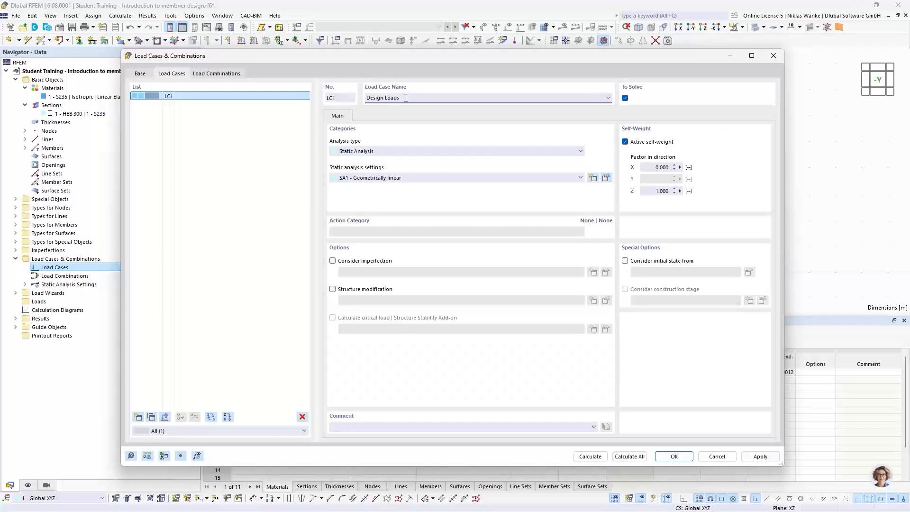
- Deactivate the self-weight in load case LC1 and accept the load case settings
{"action": "left_click_drag", "start_coordinate": [434, 58], "coordinate": [522, 63]}
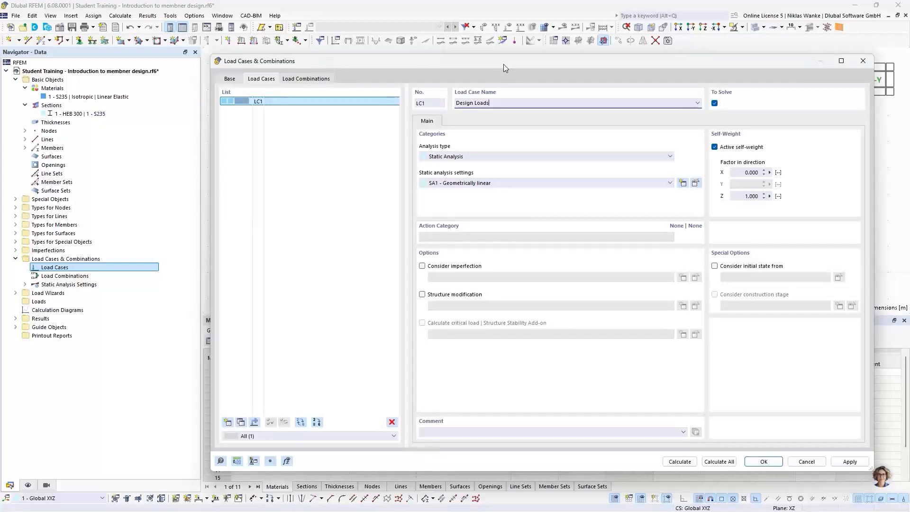
{"action": "mouse_move", "coordinate": [504, 64]}
{"action": "left_mouse_down"}
{"action": "mouse_move", "coordinate": [502, 76]}
{"action": "mouse_move", "coordinate": [502, 63]}
{"action": "left_mouse_up"}
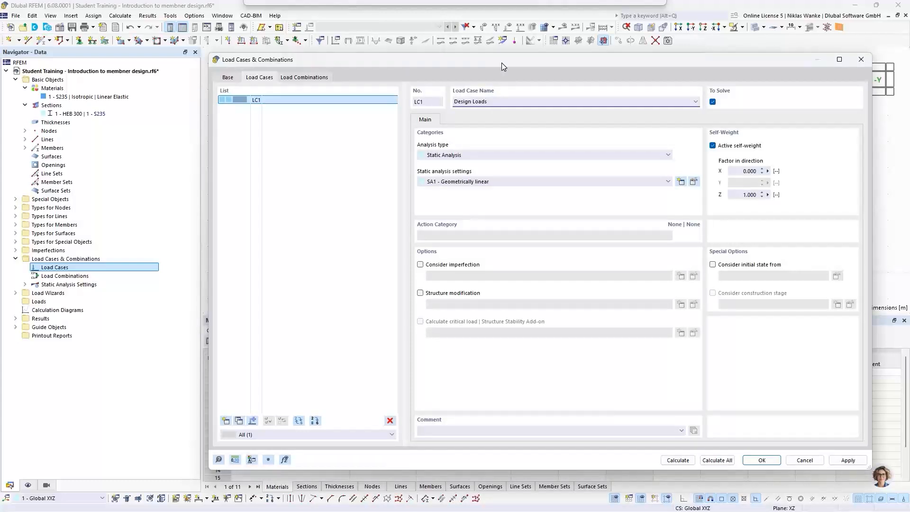
{"action": "left_click_drag", "start_coordinate": [501, 63], "coordinate": [502, 63]}
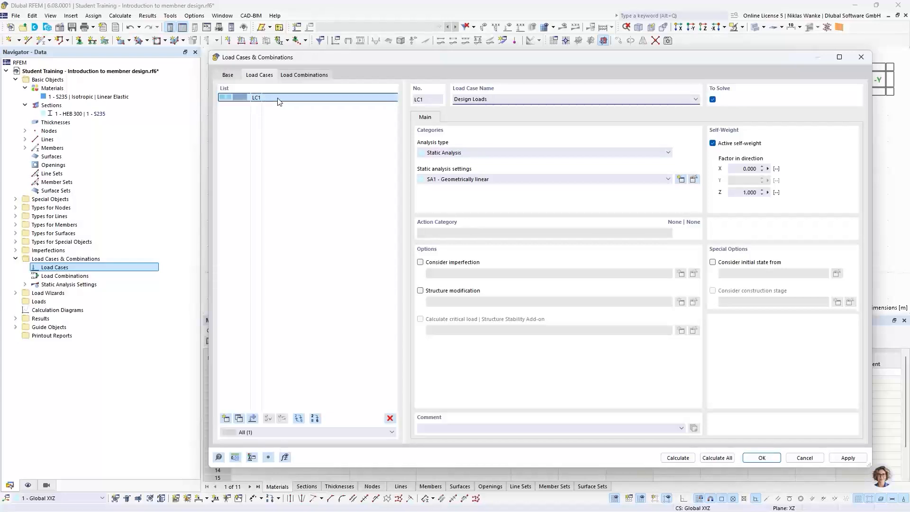
{"action": "left_click", "coordinate": [471, 98]}
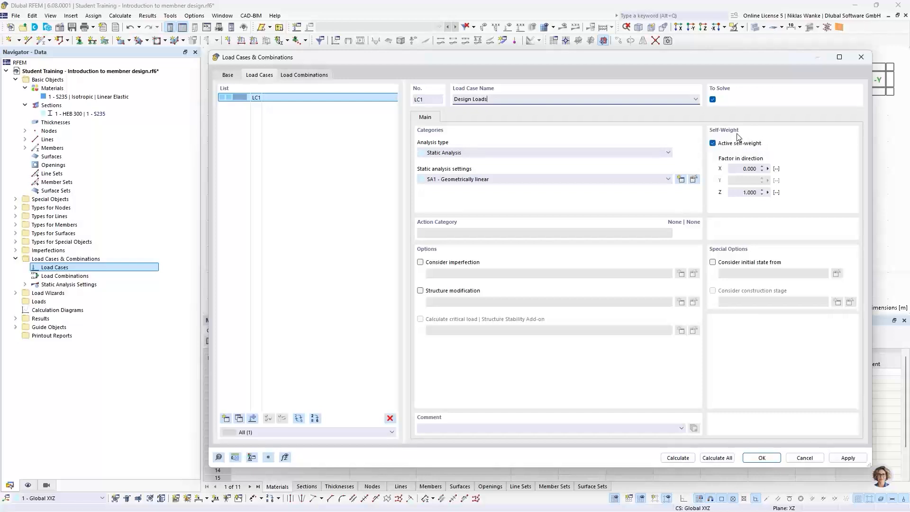
{"action": "left_click", "coordinate": [713, 143]}
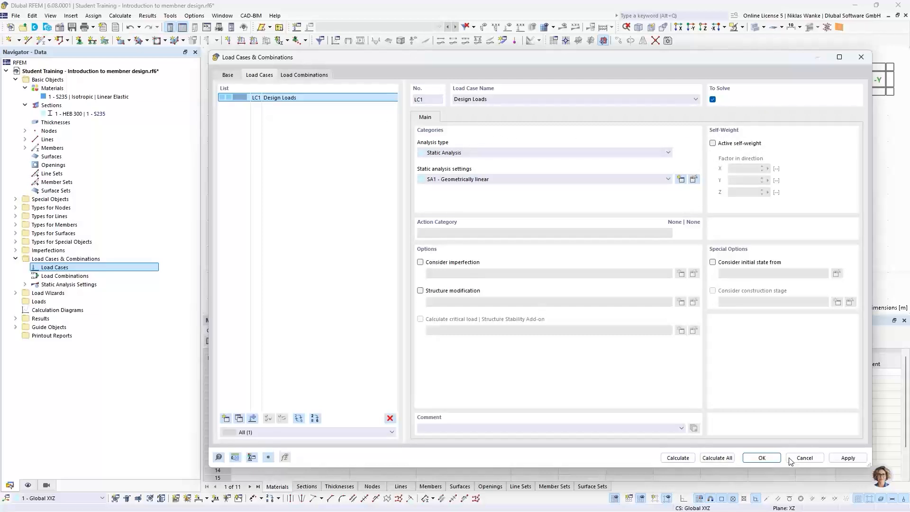
{"action": "left_click", "coordinate": [762, 458]}
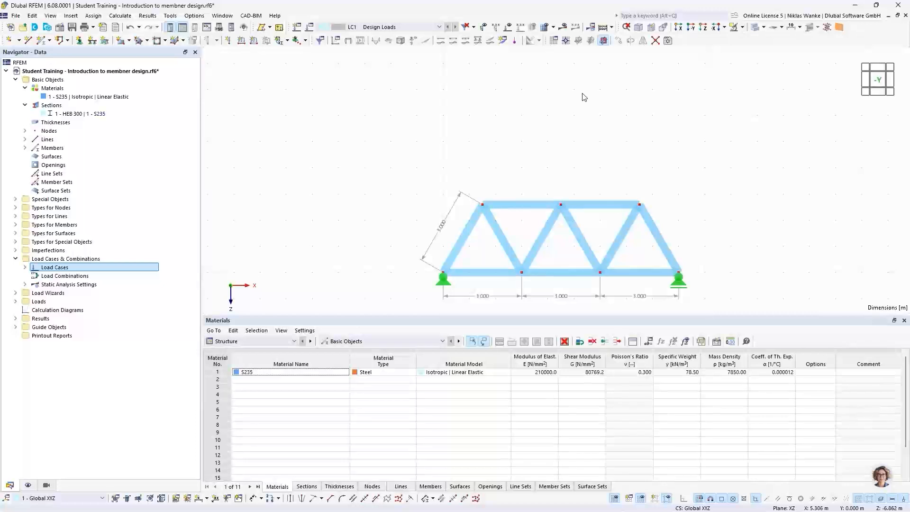
- Define a new nodal load in LC1 as a global Z-direction force Fz of 10 kN
{"action": "middle_click_drag", "start_coordinate": [584, 154], "coordinate": [552, 120]}
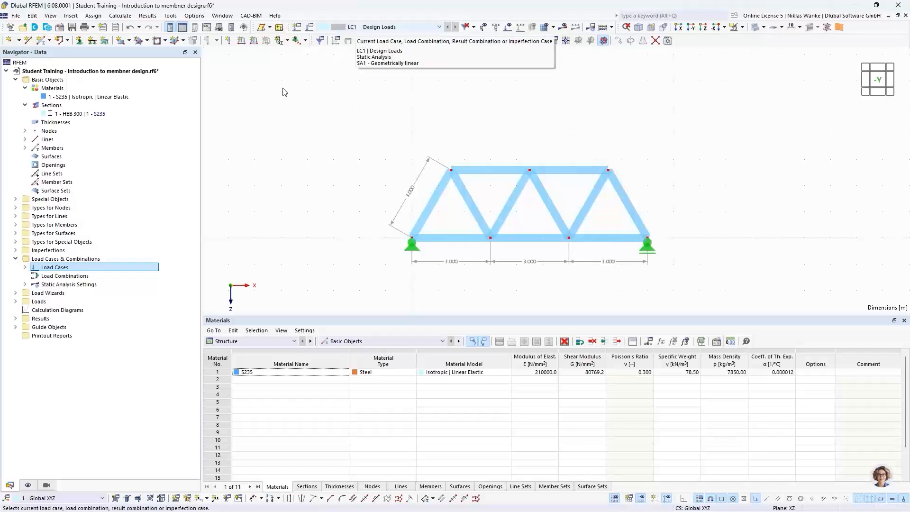
{"action": "left_click", "coordinate": [228, 42]}
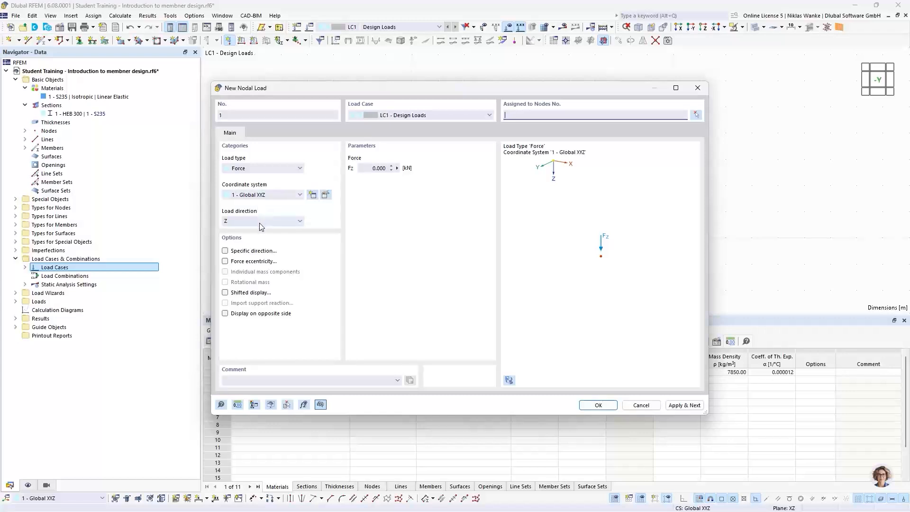
{"action": "left_click_drag", "start_coordinate": [380, 90], "coordinate": [457, 86]}
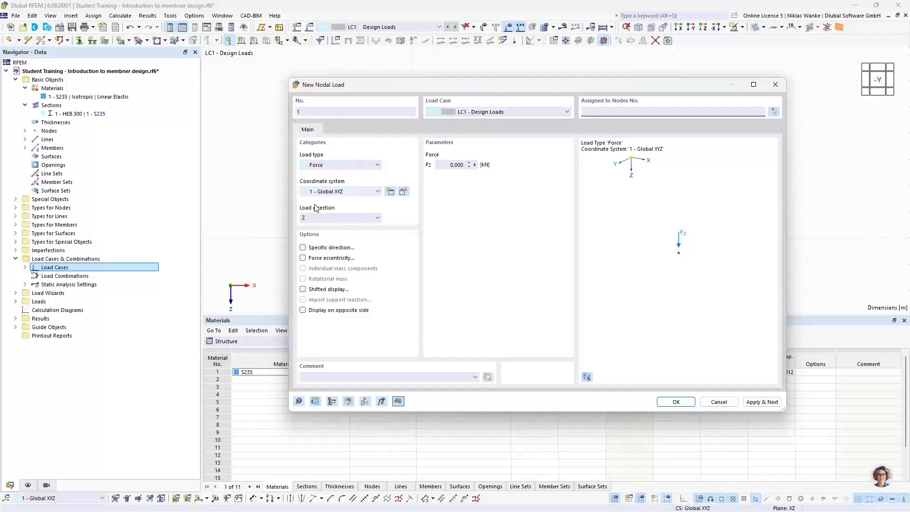
{"action": "left_click", "coordinate": [444, 164]}
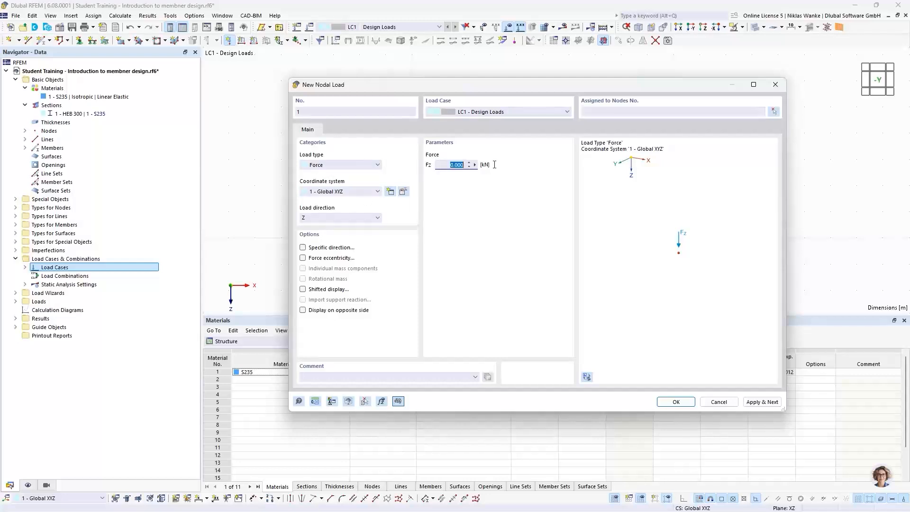
{"action": "type", "text": "10"}
{"action": "left_click_drag", "start_coordinate": [698, 92], "coordinate": [649, 102]}
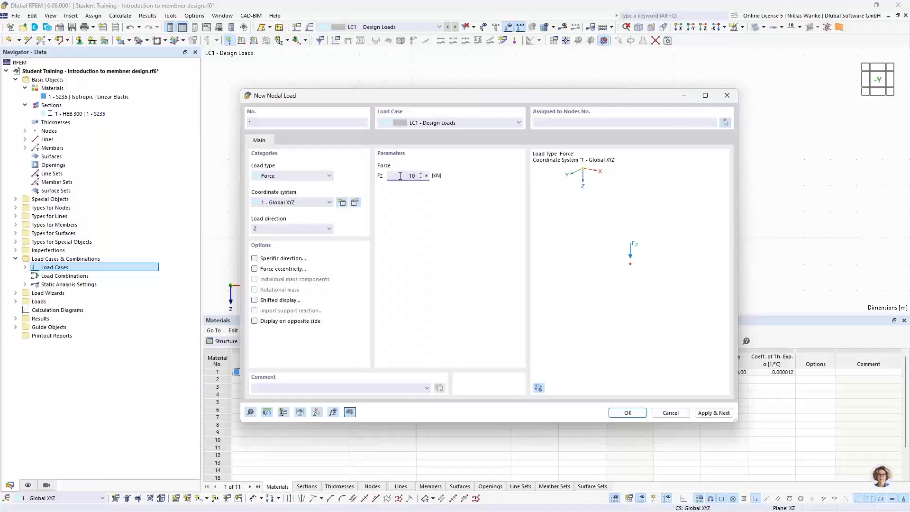
- Apply the 10 kN nodal load to the left and middle nodes of the top chord and continue with another load
{"action": "left_click", "coordinate": [726, 125]}
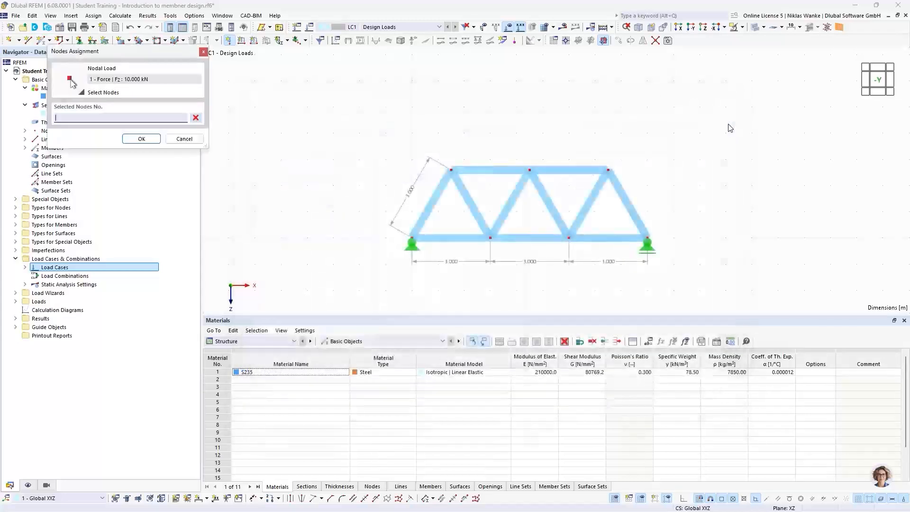
{"action": "left_click", "coordinate": [451, 170]}
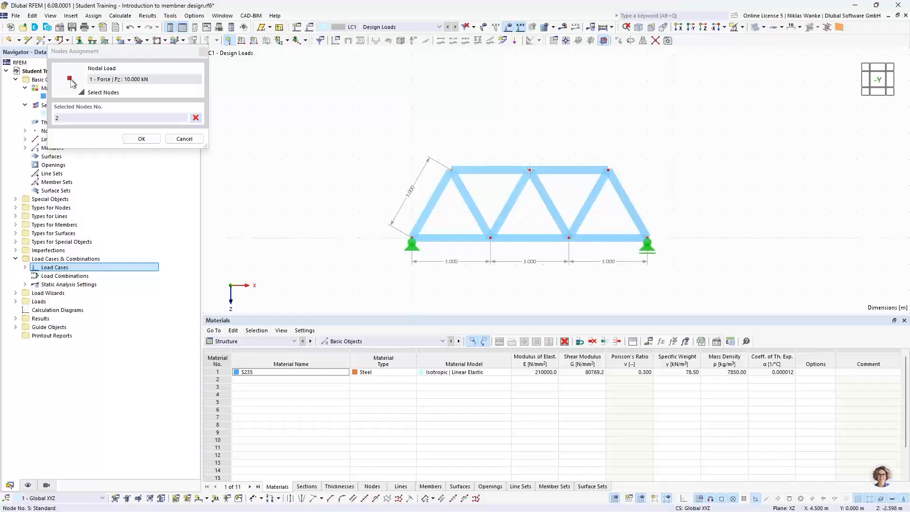
{"action": "left_click", "coordinate": [529, 170]}
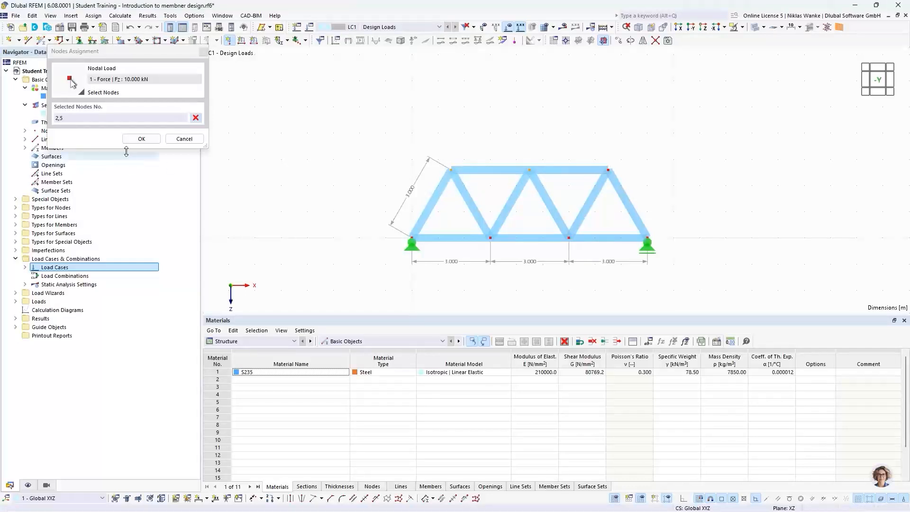
{"action": "left_click", "coordinate": [142, 138]}
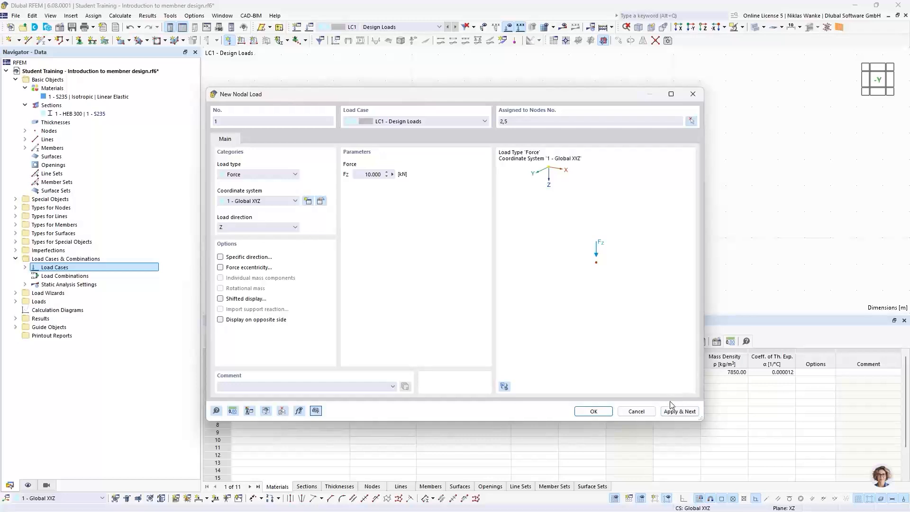
{"action": "left_click", "coordinate": [681, 412]}
- Define a second nodal load in LC1 with a global Z-direction force Fz of 20 kN
{"action": "mouse_move", "coordinate": [520, 92]}
{"action": "left_mouse_down"}
{"action": "mouse_move", "coordinate": [573, 169]}
{"action": "mouse_move", "coordinate": [576, 193]}
{"action": "left_mouse_up"}
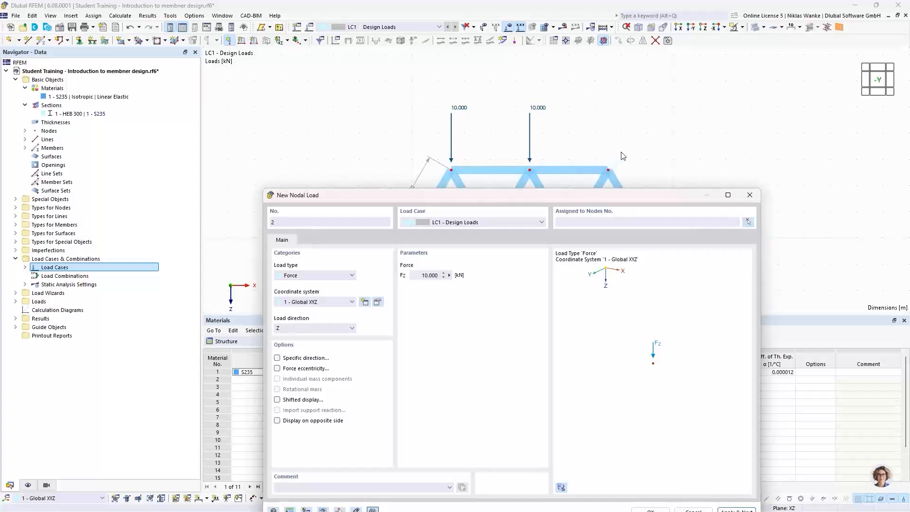
{"action": "left_click_drag", "start_coordinate": [595, 202], "coordinate": [597, 213]}
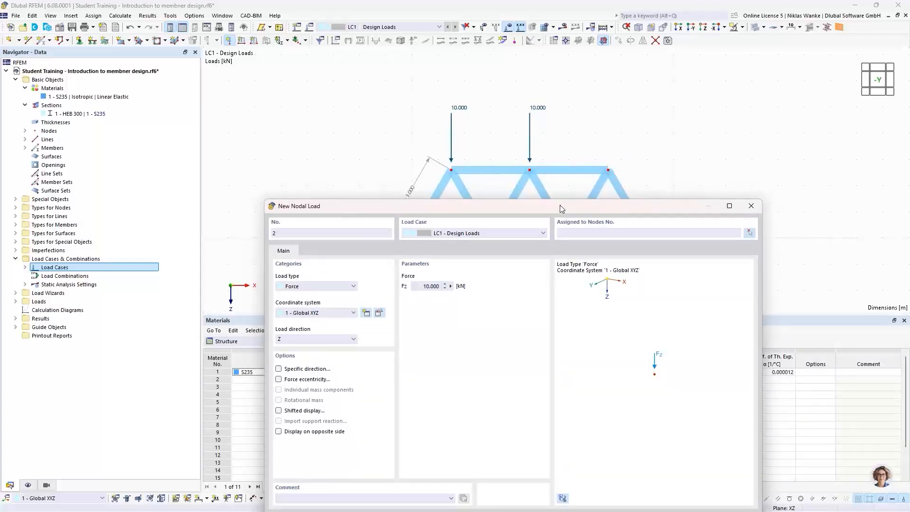
{"action": "left_click_drag", "start_coordinate": [561, 209], "coordinate": [561, 106]}
{"action": "double_click", "coordinate": [429, 183]}
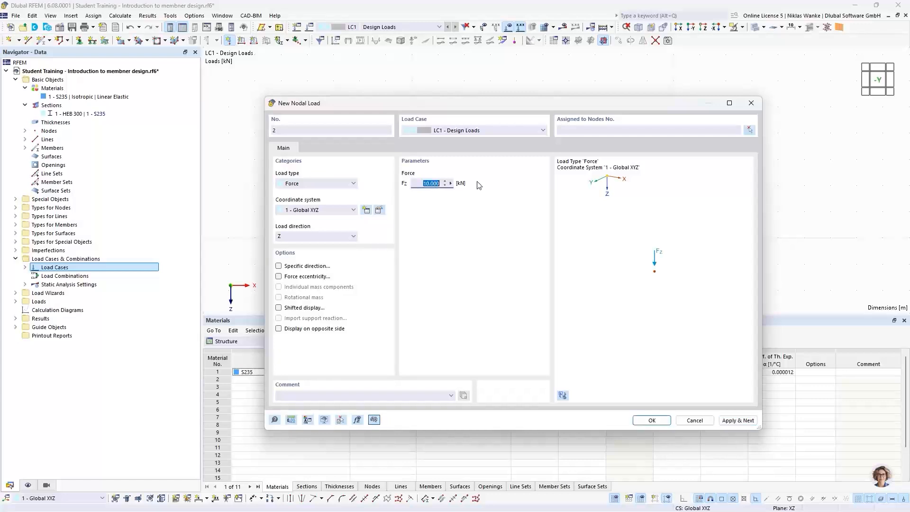
{"action": "type", "text": "20"}
{"action": "left_click_drag", "start_coordinate": [652, 102], "coordinate": [598, 101]}
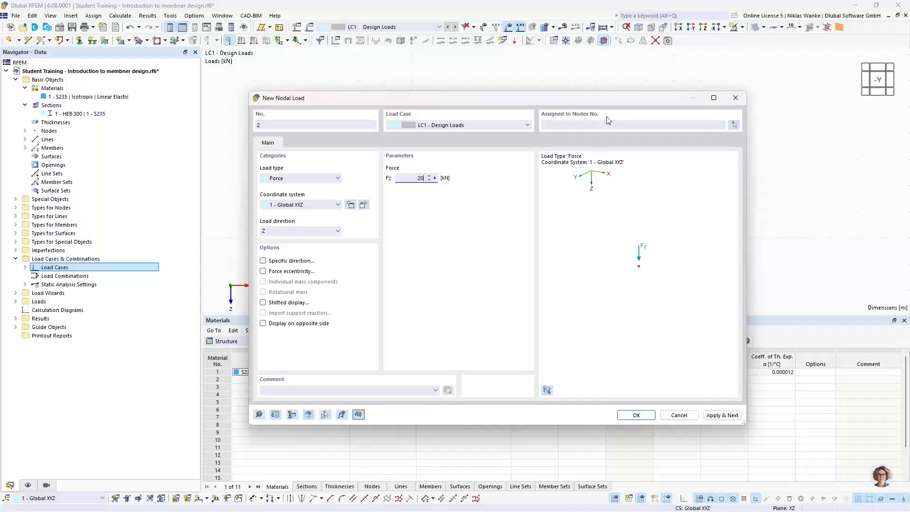
- Accept the 20 kN nodal load and assign it to the right end node of the top chord
{"action": "left_click", "coordinate": [636, 414]}
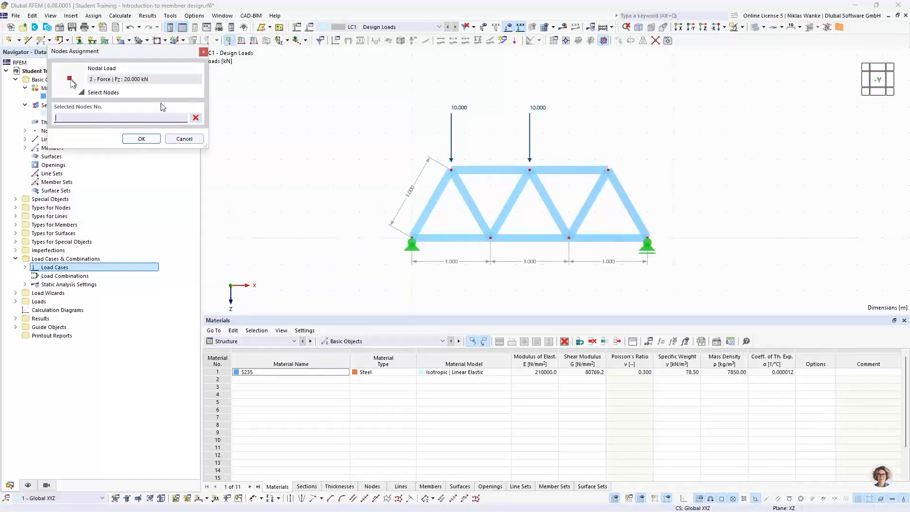
{"action": "left_click", "coordinate": [609, 171]}
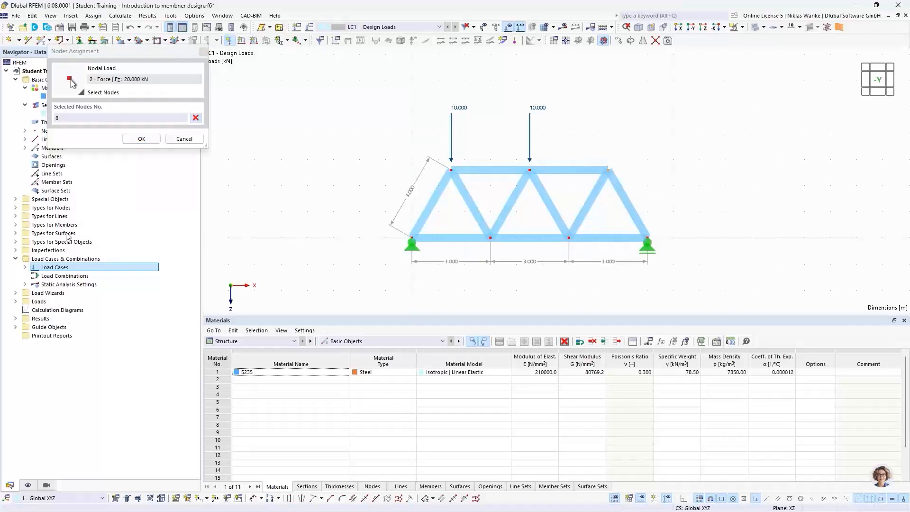
{"action": "left_click", "coordinate": [140, 139]}
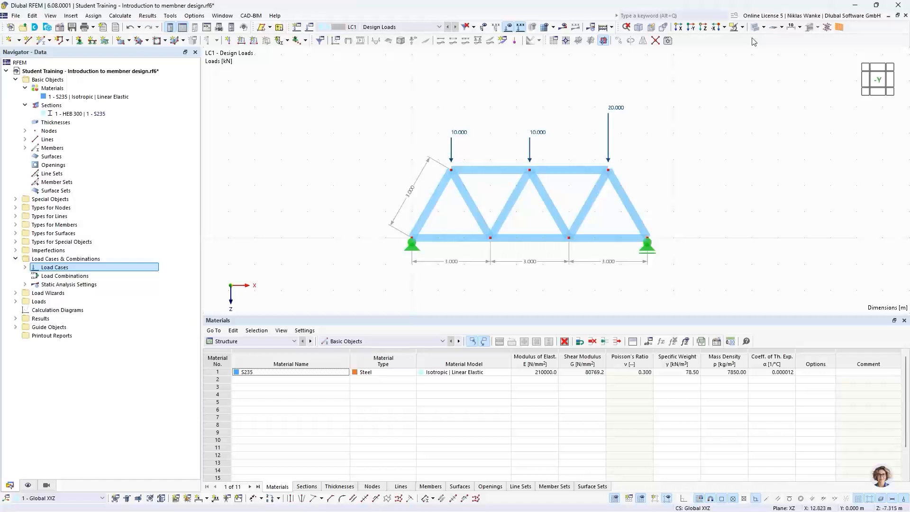
- Switch the truss display to the wireframe model
{"action": "left_click", "coordinate": [763, 27]}
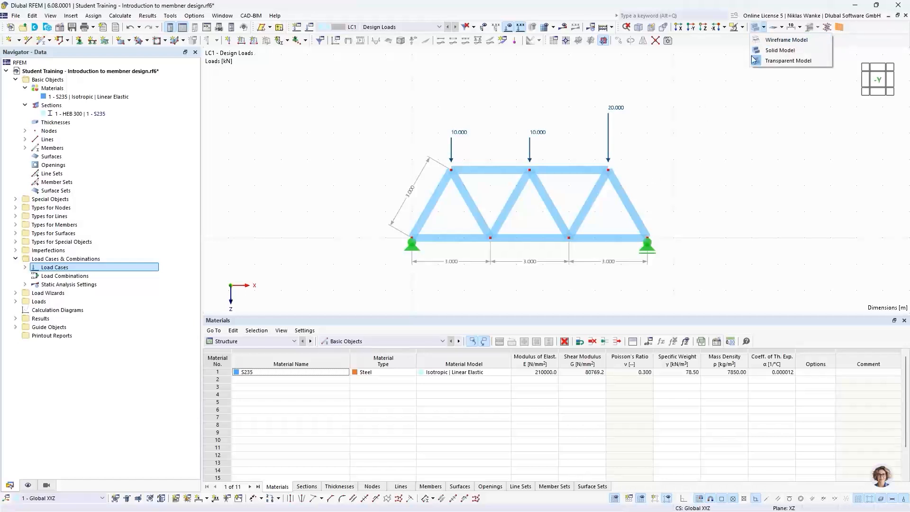
{"action": "left_click", "coordinate": [763, 40]}
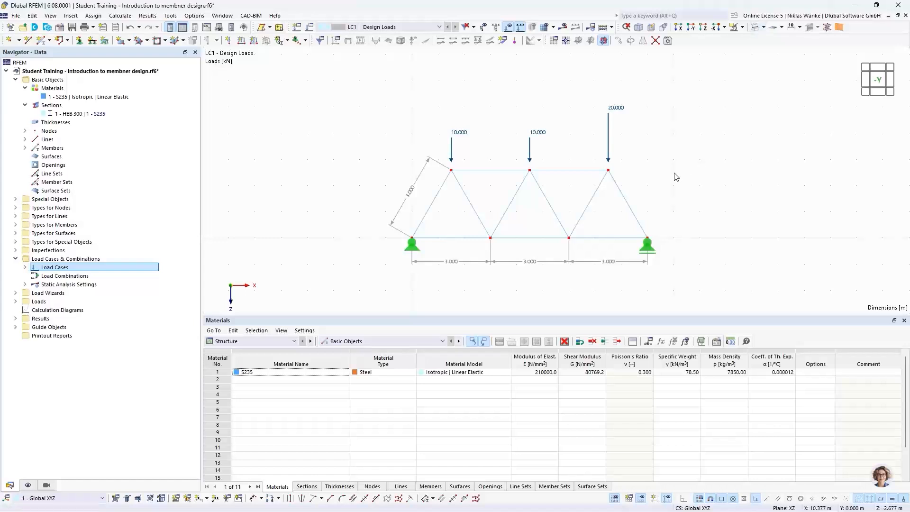
{"action": "scroll", "coordinate": [635, 211], "scroll_direction": "up", "scroll_amount": 3}
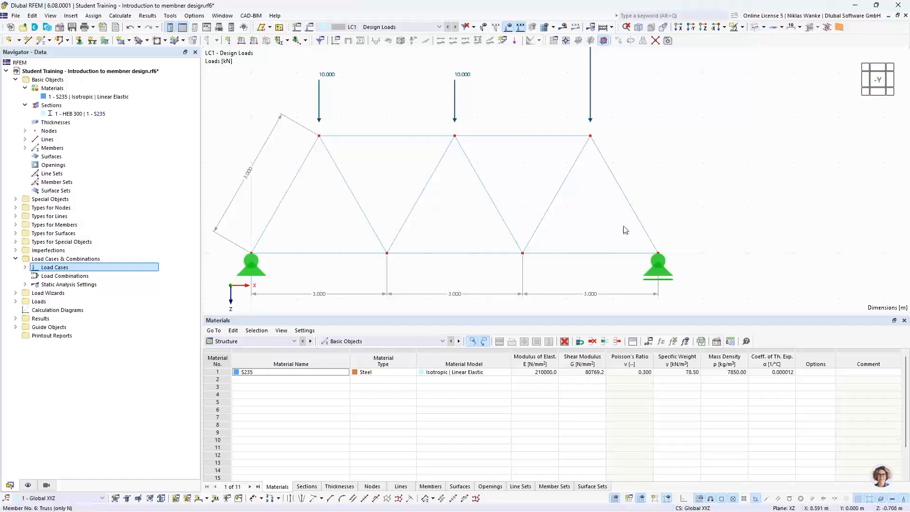
{"action": "scroll", "coordinate": [703, 175], "scroll_direction": "down", "scroll_amount": 2}
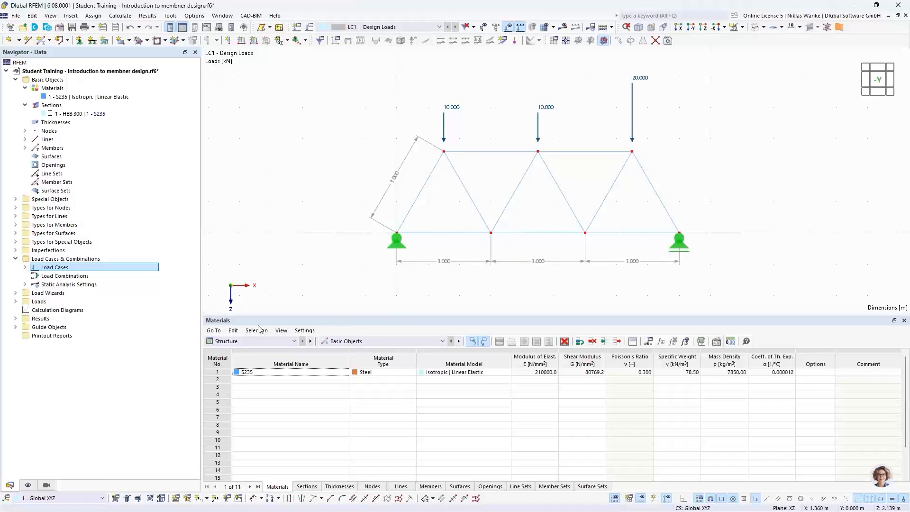
- Hide the dimensions among the guide objects so they are not shown around the truss
{"action": "left_click", "coordinate": [28, 486]}
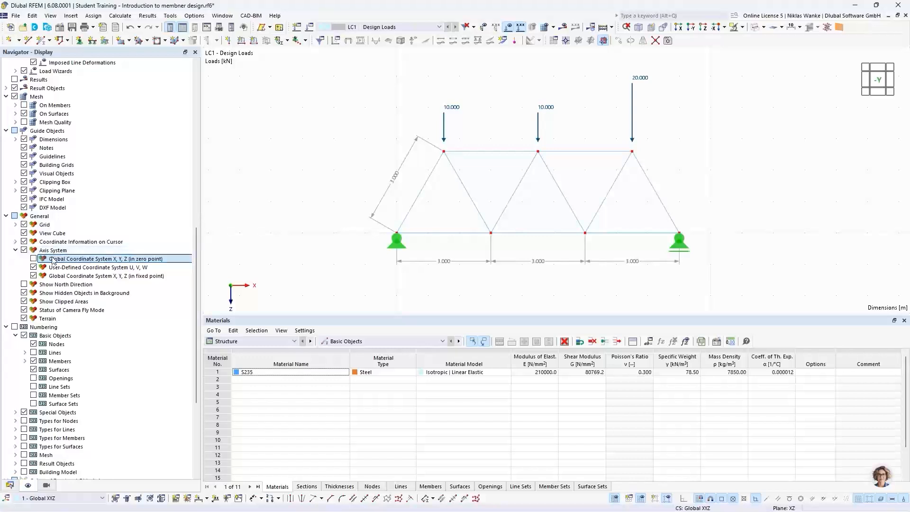
{"action": "scroll", "coordinate": [78, 306], "scroll_direction": "down", "scroll_amount": 1}
{"action": "scroll", "coordinate": [78, 300], "scroll_direction": "up", "scroll_amount": 2}
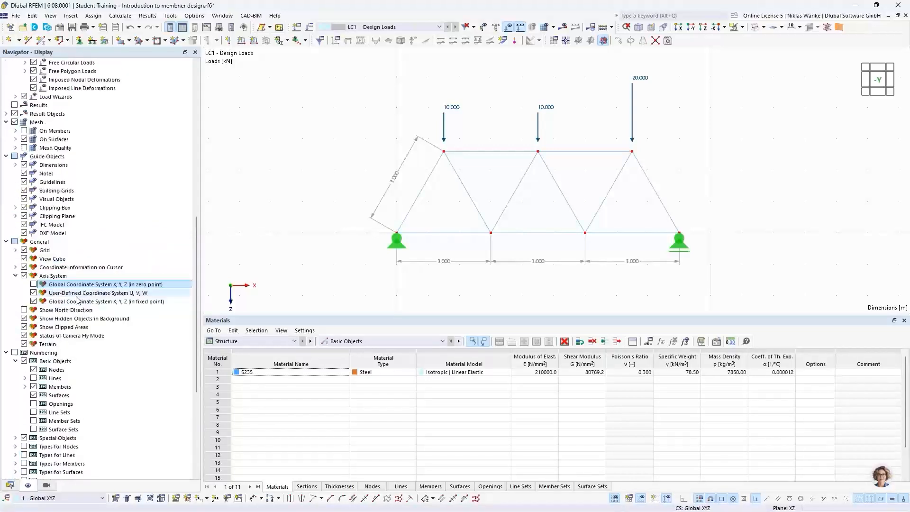
{"action": "scroll", "coordinate": [76, 296], "scroll_direction": "up", "scroll_amount": 1}
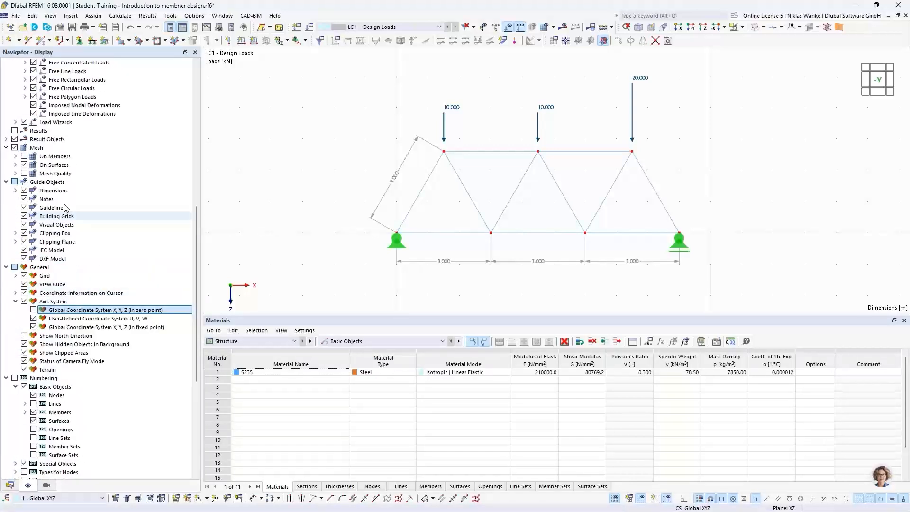
{"action": "left_click", "coordinate": [24, 191]}
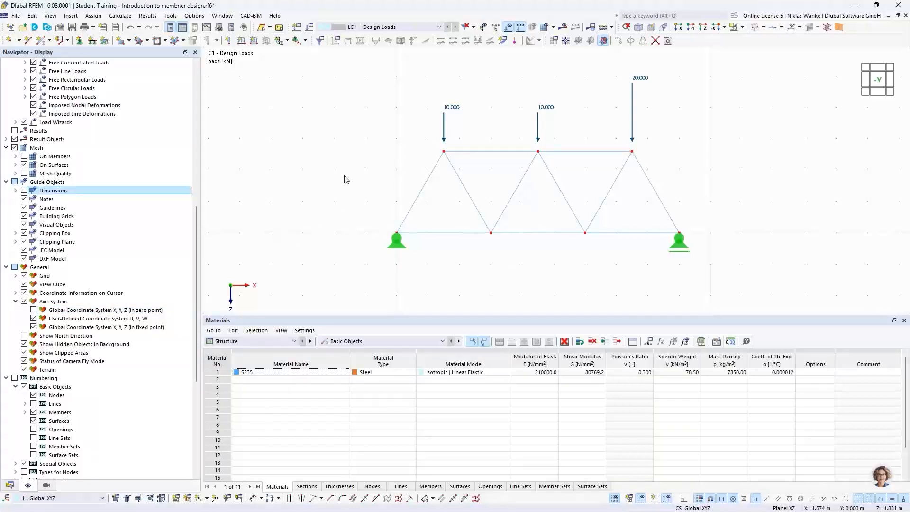
{"action": "scroll", "coordinate": [358, 189], "scroll_direction": "down", "scroll_amount": 1}
{"action": "middle_click_drag", "start_coordinate": [358, 189], "coordinate": [337, 216]}
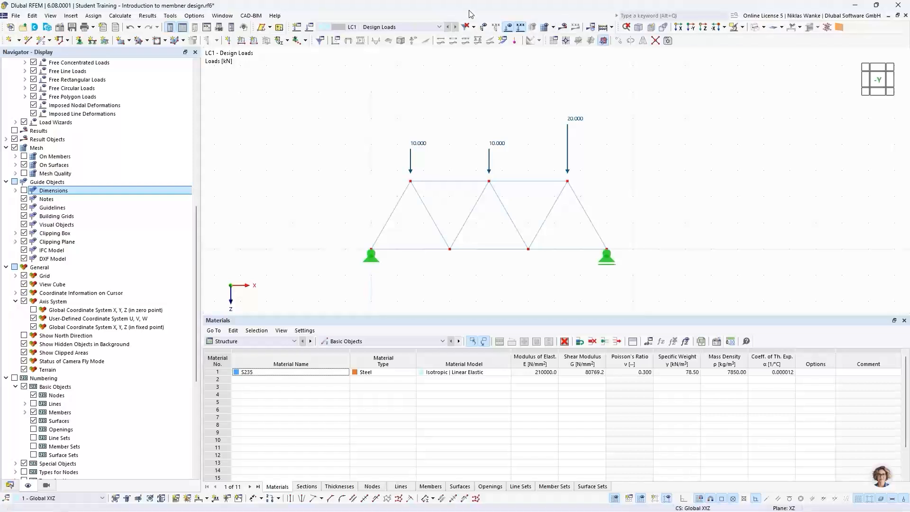
- Run the calculation for all load cases of the truss
{"action": "left_click", "coordinate": [120, 15]}
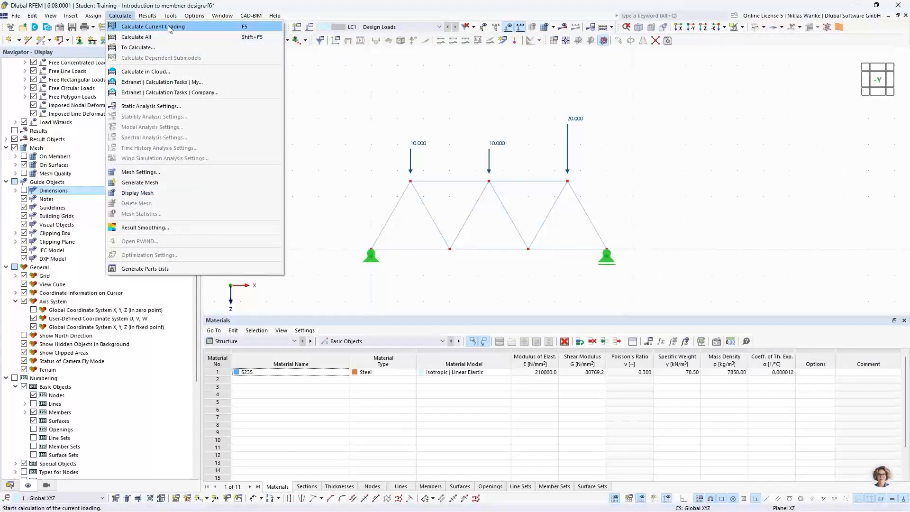
{"action": "left_click", "coordinate": [151, 39]}
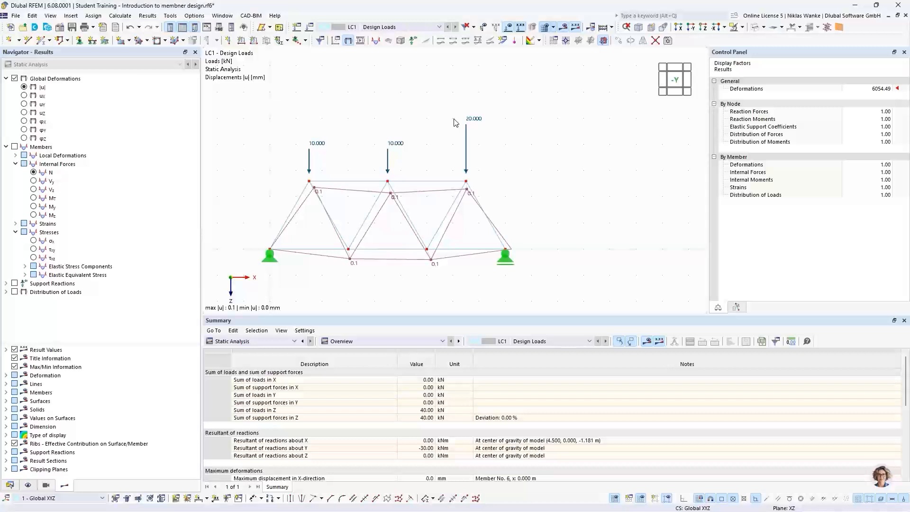
{"action": "middle_click_drag", "start_coordinate": [432, 129], "coordinate": [488, 111]}
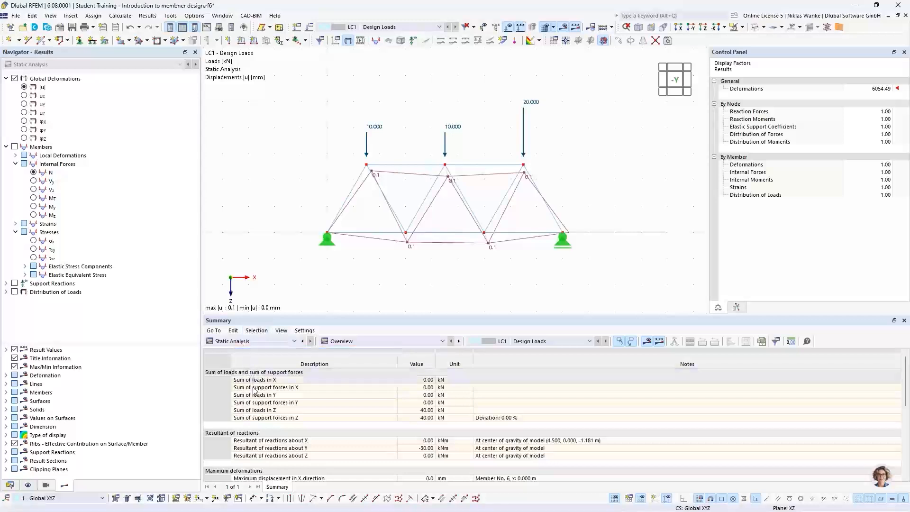
- Review the static analysis overview for LC1, comparing the sum of loads with the sum of support forces
{"action": "left_click", "coordinate": [231, 345]}
{"action": "left_click", "coordinate": [214, 345]}
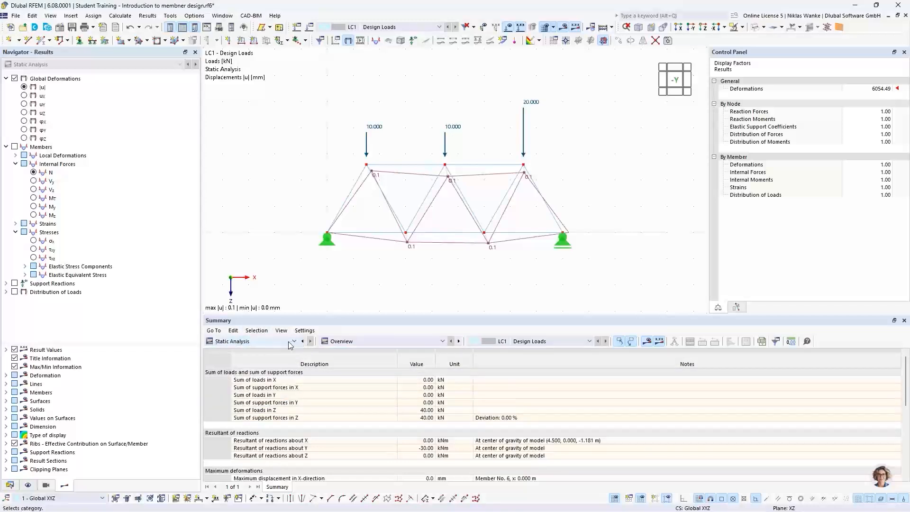
{"action": "left_click", "coordinate": [373, 341]}
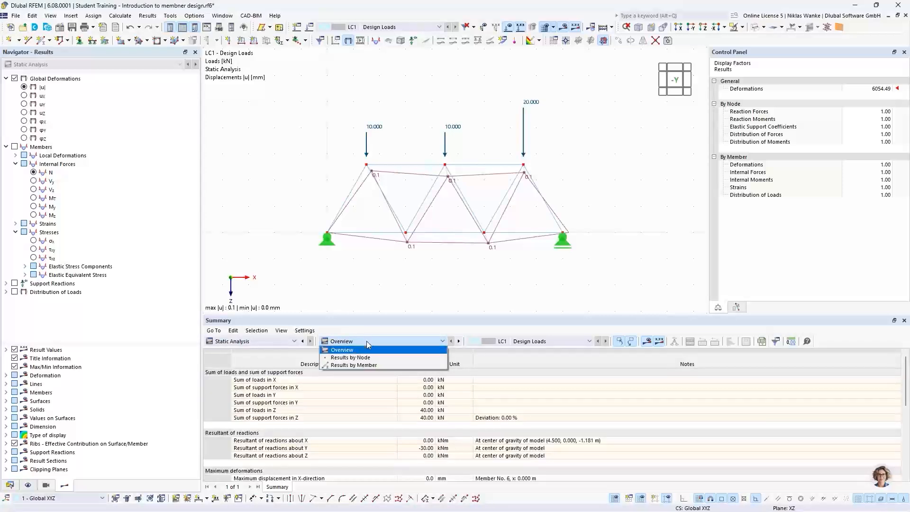
{"action": "left_click", "coordinate": [367, 343]}
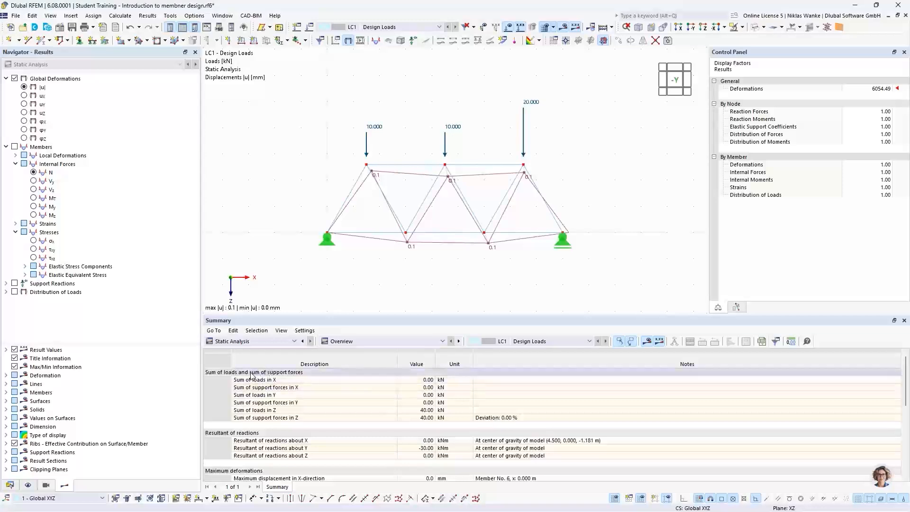
{"action": "left_click", "coordinate": [220, 375]}
{"action": "left_click", "coordinate": [233, 374]}
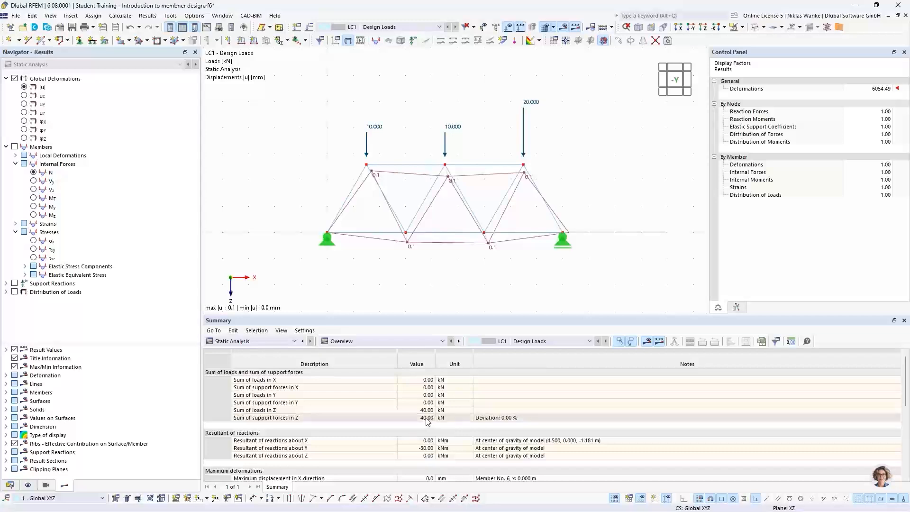
- Display the support reactions on the truss together with the global deformations
{"action": "middle_click_drag", "start_coordinate": [497, 254], "coordinate": [488, 199]}
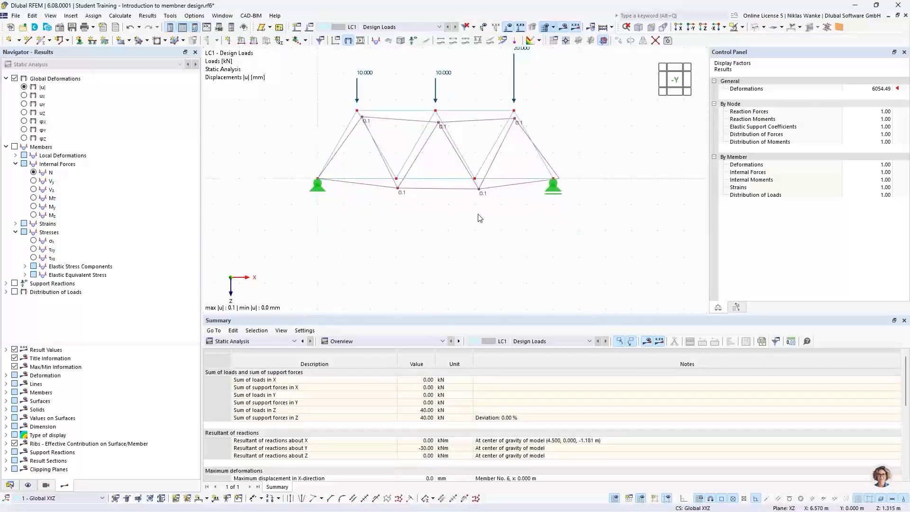
{"action": "left_click", "coordinate": [15, 284]}
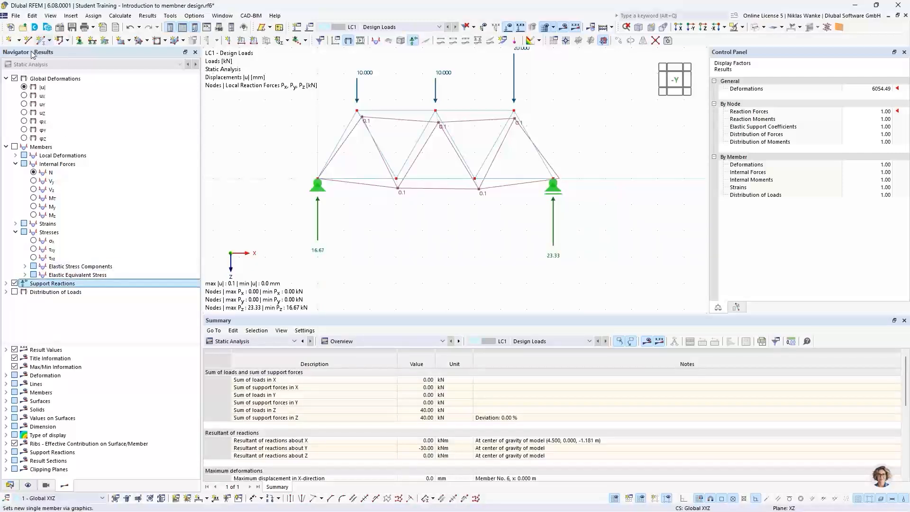
{"action": "middle_click_drag", "start_coordinate": [440, 247], "coordinate": [452, 257]}
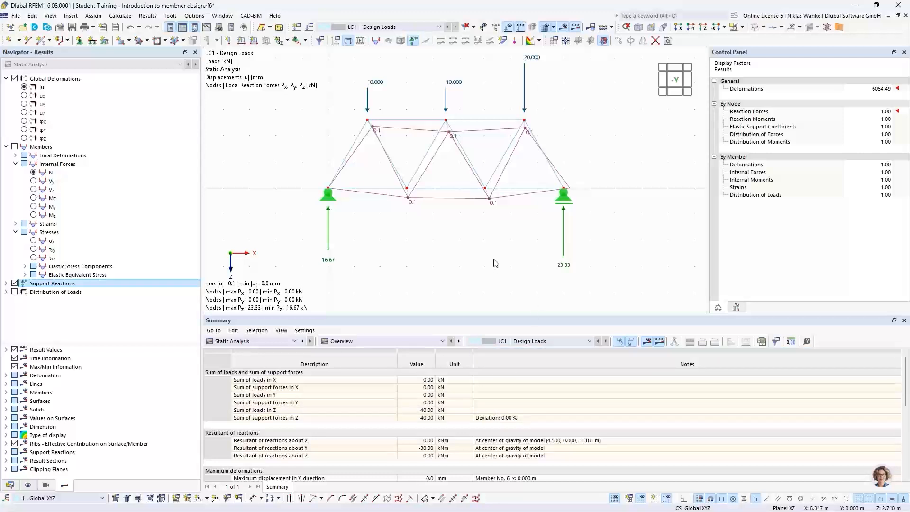
{"action": "scroll", "coordinate": [477, 257], "scroll_direction": "down", "scroll_amount": 2}
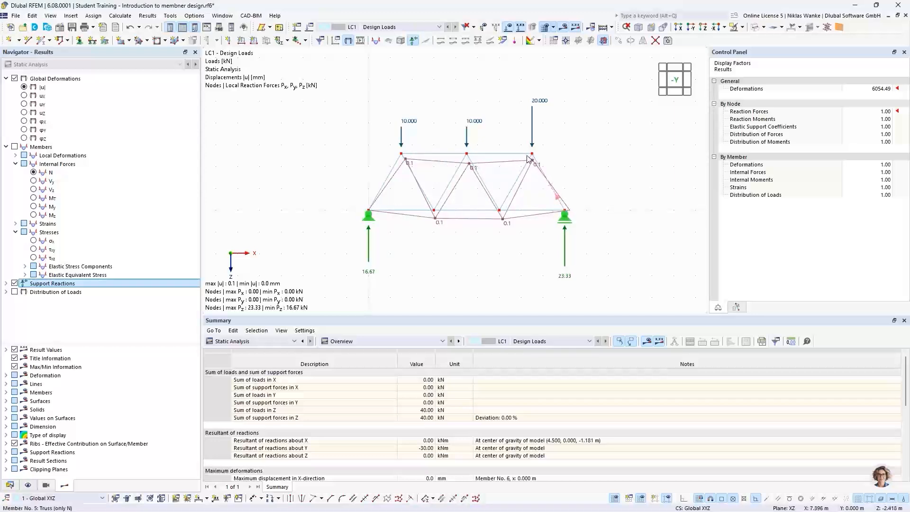
{"action": "scroll", "coordinate": [406, 164], "scroll_direction": "up", "scroll_amount": 2}
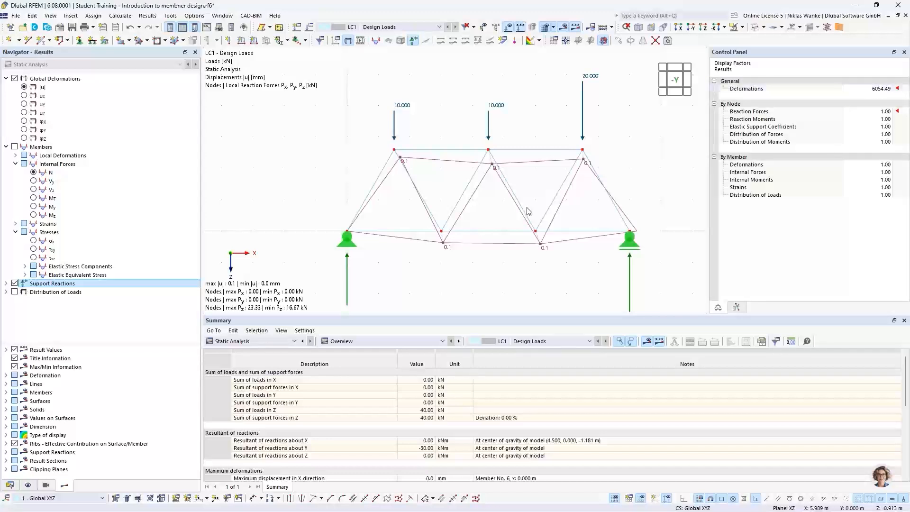
- Set the display factor for the deformations to 1
{"action": "double_click", "coordinate": [868, 89]}
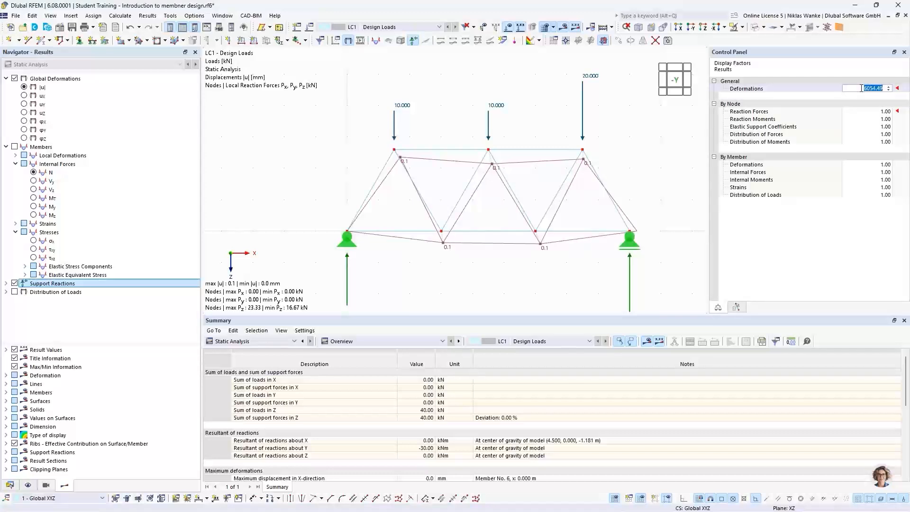
{"action": "left_click", "coordinate": [861, 88]}
{"action": "type", "text": "1"}
{"action": "key", "text": "Tab"}
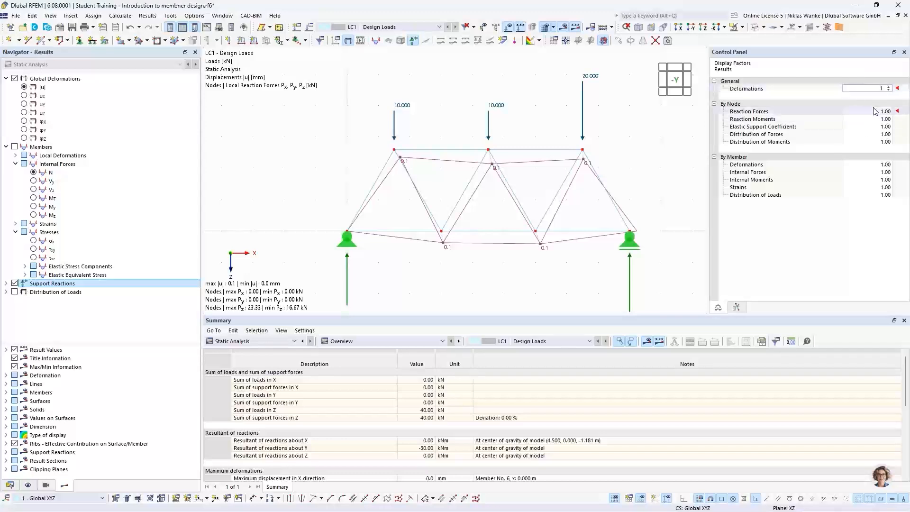
{"action": "left_click", "coordinate": [876, 90]}
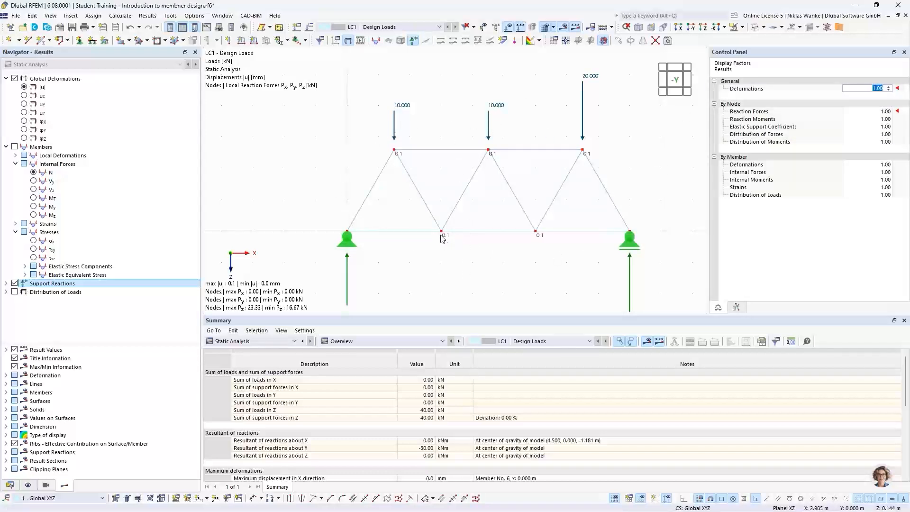
- Examine the true-scale displacement of the left interior node on the bottom chord up close
{"action": "scroll", "coordinate": [442, 235], "scroll_direction": "up", "scroll_amount": 3}
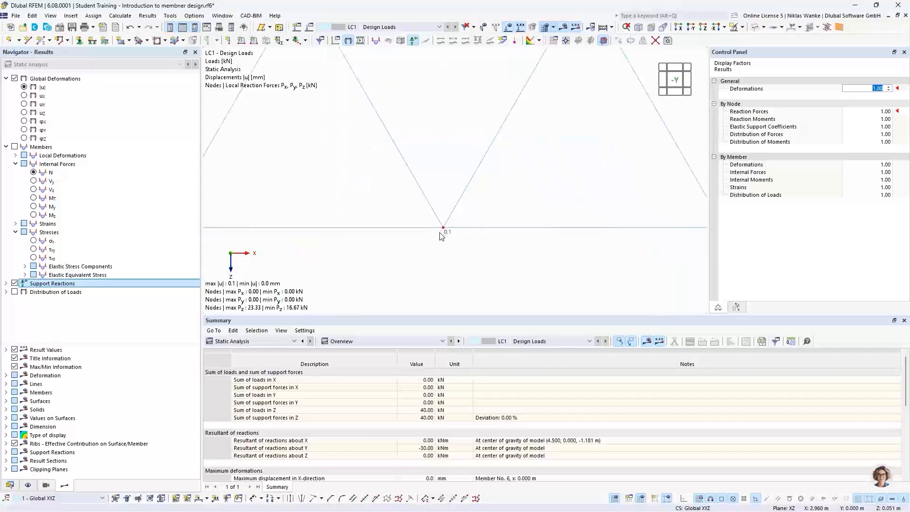
{"action": "middle_click_drag", "start_coordinate": [444, 229], "coordinate": [432, 239]}
{"action": "scroll", "coordinate": [432, 239], "scroll_direction": "up", "scroll_amount": 10}
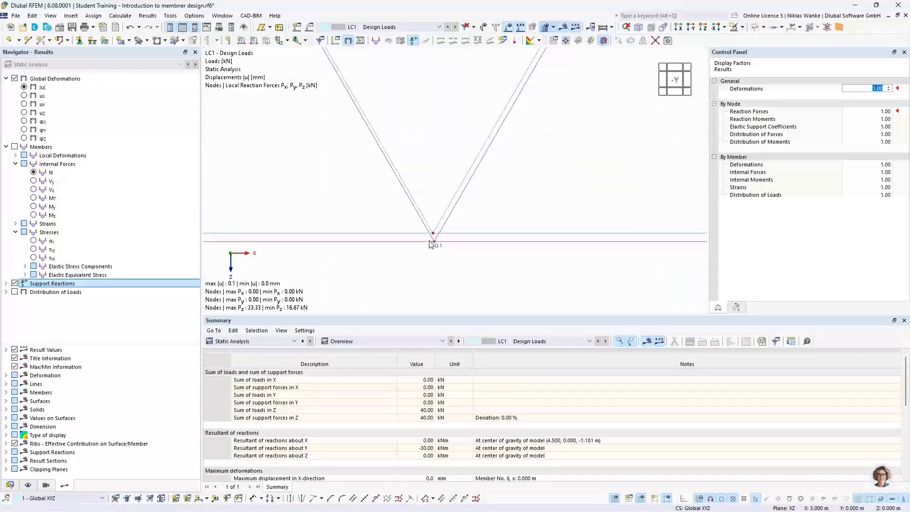
{"action": "scroll", "coordinate": [440, 234], "scroll_direction": "up", "scroll_amount": 6}
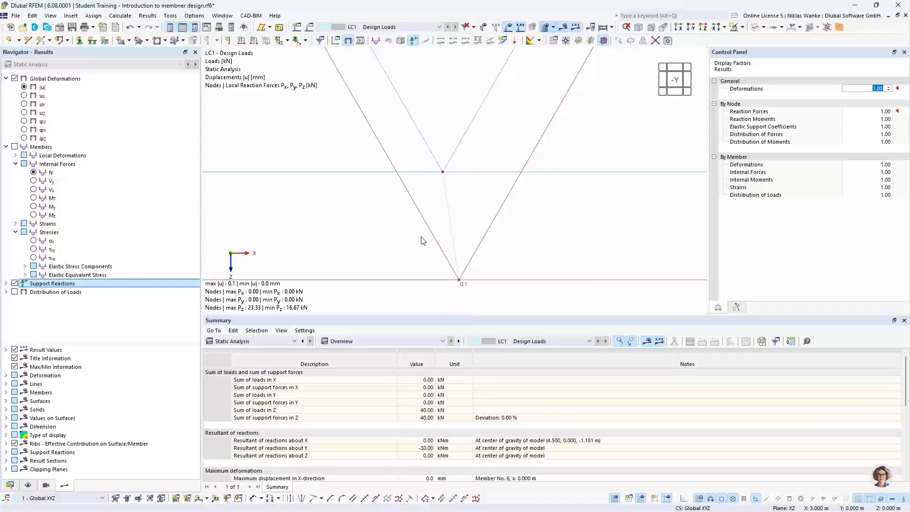
{"action": "scroll", "coordinate": [436, 259], "scroll_direction": "down", "scroll_amount": 5}
{"action": "scroll", "coordinate": [436, 258], "scroll_direction": "down", "scroll_amount": 4}
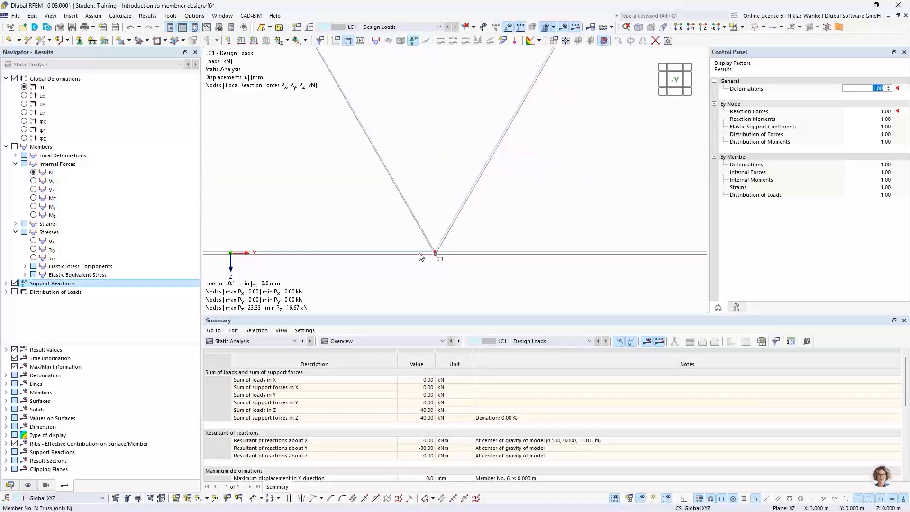
- Set the display factor for the deformations to 6000
{"action": "scroll", "coordinate": [417, 252], "scroll_direction": "down", "scroll_amount": 7}
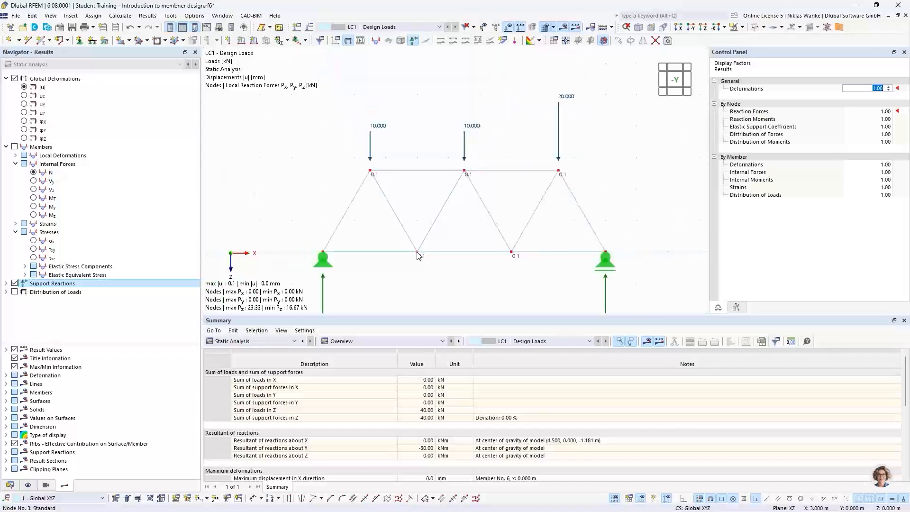
{"action": "middle_click_drag", "start_coordinate": [464, 275], "coordinate": [442, 248]}
{"action": "scroll", "coordinate": [442, 249], "scroll_direction": "down", "scroll_amount": 1}
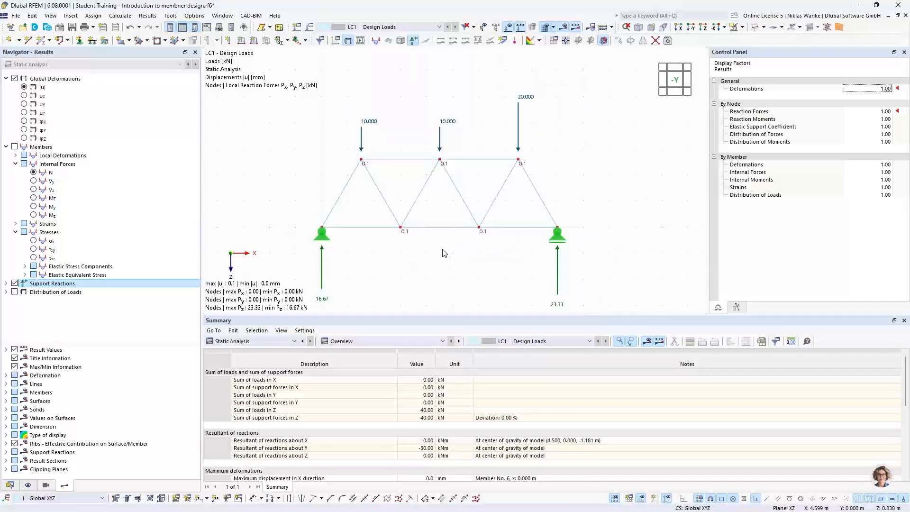
{"action": "left_click", "coordinate": [877, 89]}
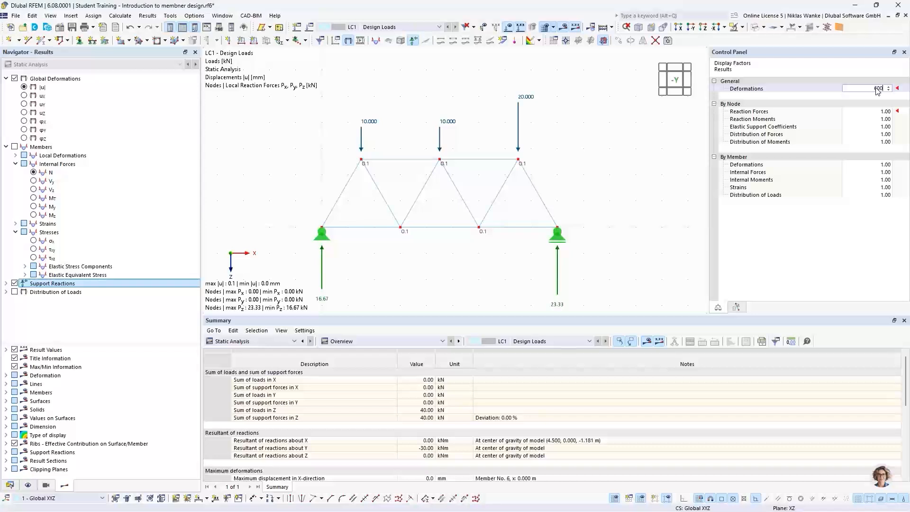
{"action": "type", "text": "6000"}
{"action": "left_click", "coordinate": [878, 112]}
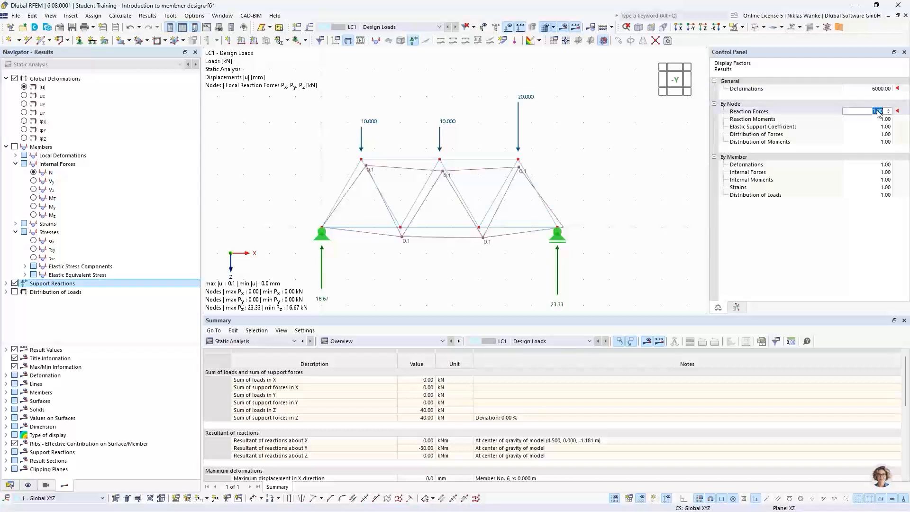
{"action": "left_click", "coordinate": [544, 170]}
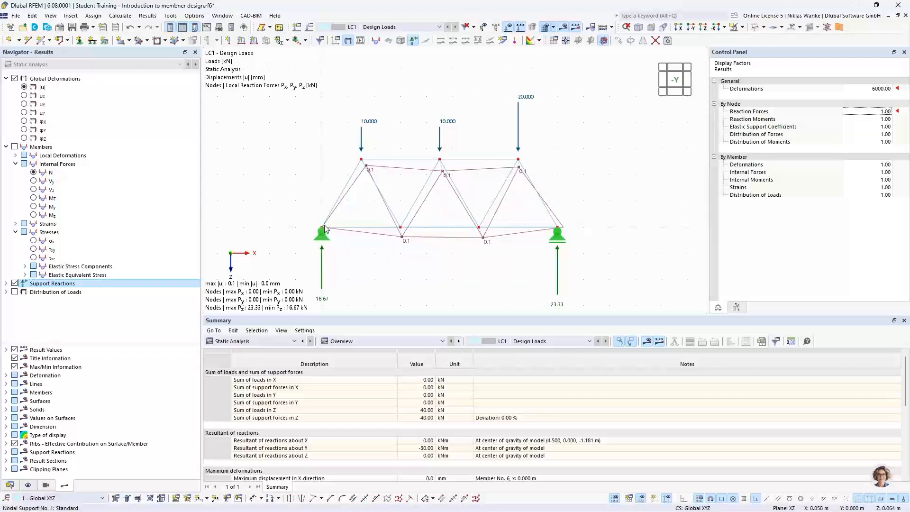
- Examine the exaggerated deformed shape at the left support and at the right support of the truss up close
{"action": "scroll", "coordinate": [320, 226], "scroll_direction": "up", "scroll_amount": 5}
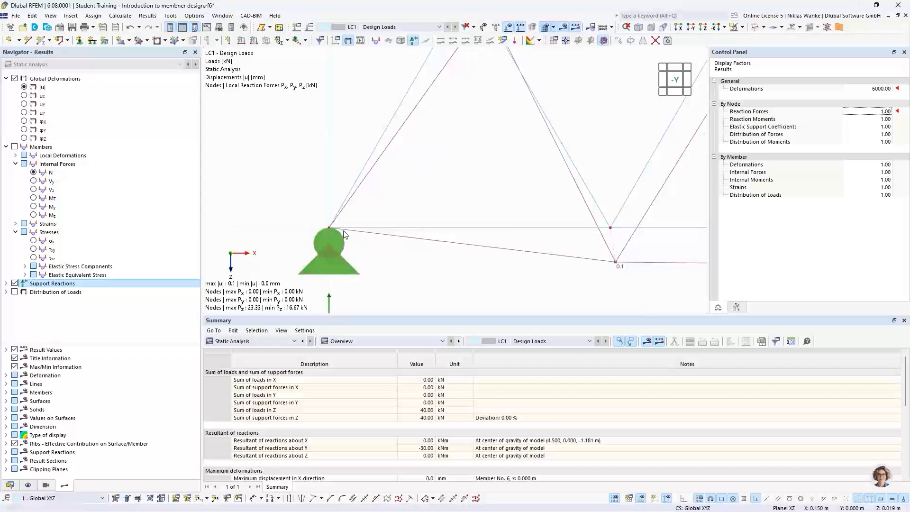
{"action": "scroll", "coordinate": [312, 222], "scroll_direction": "up", "scroll_amount": 4}
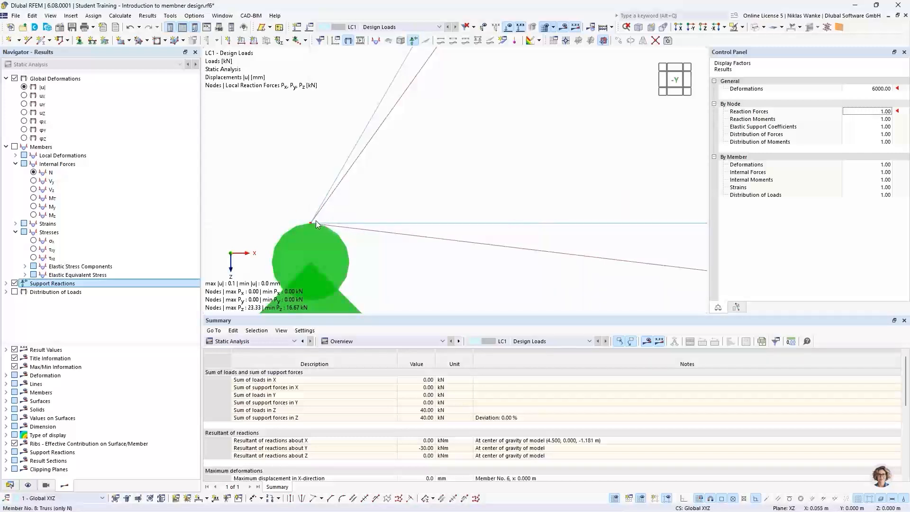
{"action": "scroll", "coordinate": [337, 207], "scroll_direction": "down", "scroll_amount": 2}
{"action": "scroll", "coordinate": [337, 207], "scroll_direction": "down", "scroll_amount": 3}
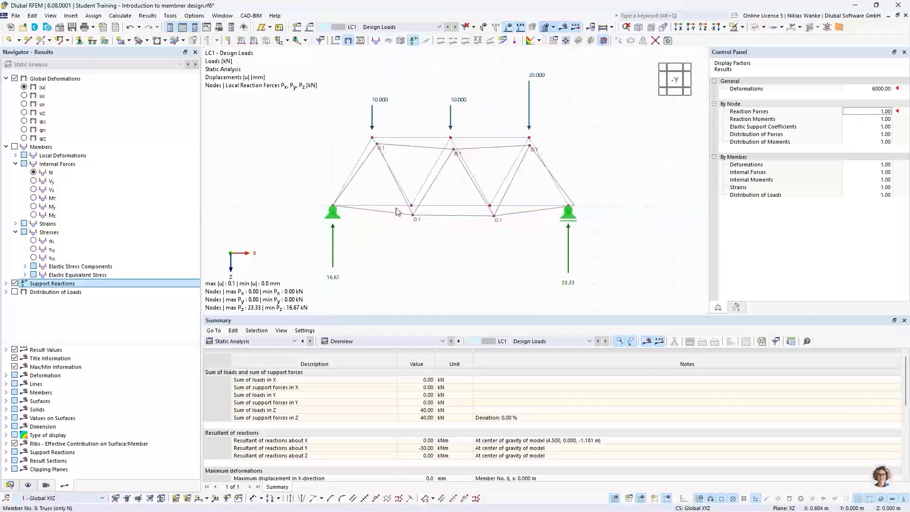
{"action": "scroll", "coordinate": [483, 212], "scroll_direction": "up", "scroll_amount": 4}
{"action": "scroll", "coordinate": [483, 213], "scroll_direction": "up", "scroll_amount": 3}
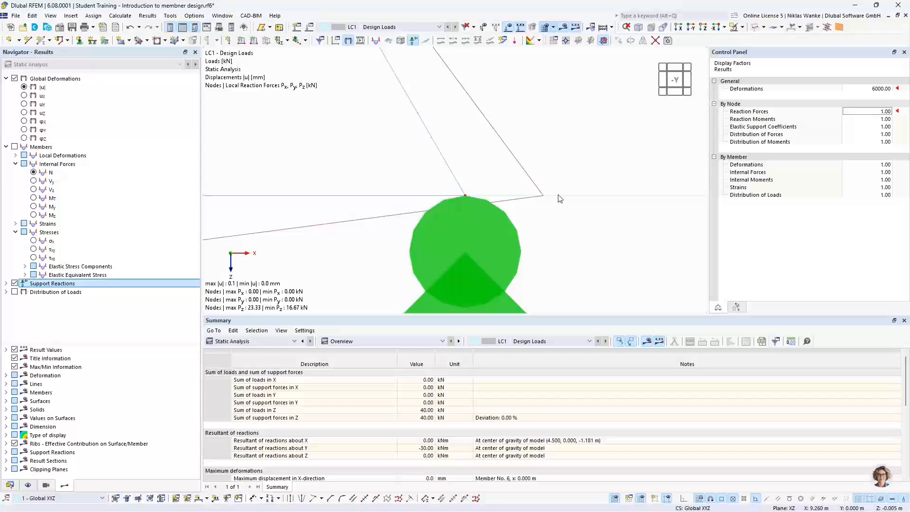
{"action": "scroll", "coordinate": [560, 199], "scroll_direction": "down", "scroll_amount": 5}
{"action": "middle_click_drag", "start_coordinate": [589, 211], "coordinate": [624, 209]}
{"action": "scroll", "coordinate": [625, 216], "scroll_direction": "down", "scroll_amount": 2}
{"action": "scroll", "coordinate": [491, 229], "scroll_direction": "down", "scroll_amount": 1}
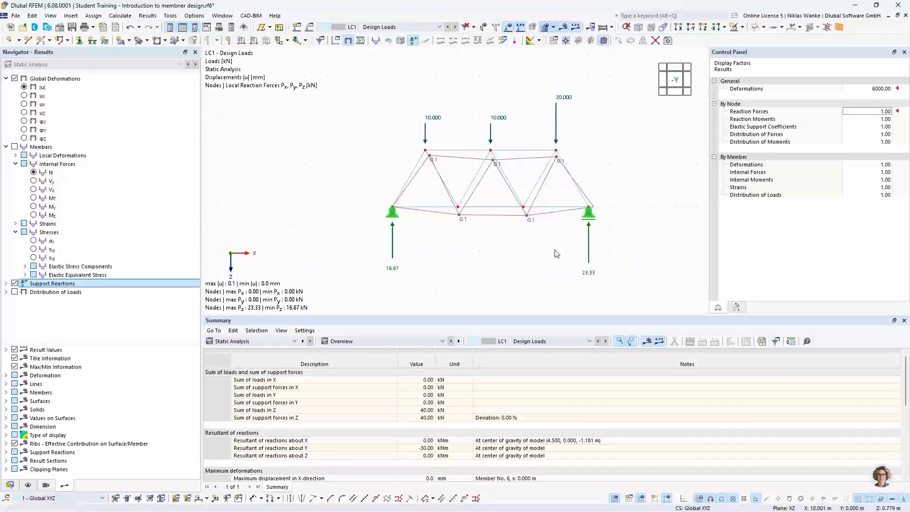
{"action": "middle_click_drag", "start_coordinate": [489, 234], "coordinate": [467, 224]}
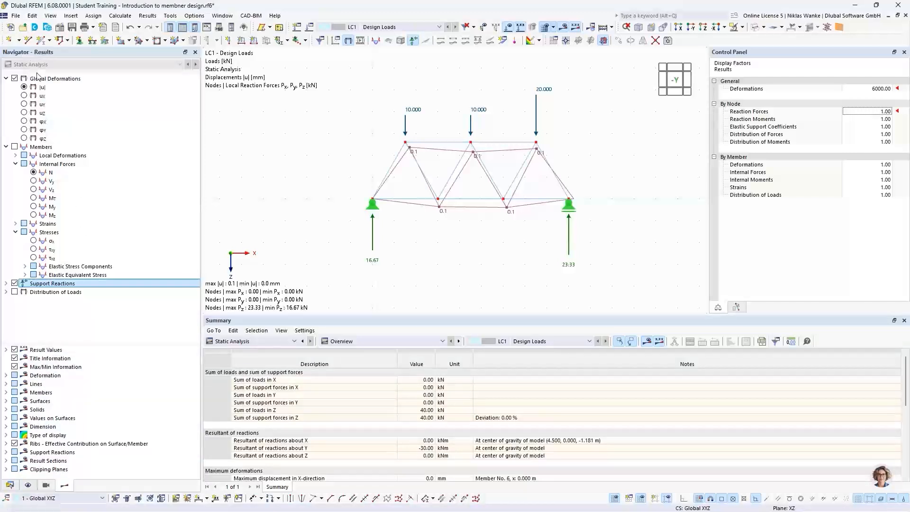
- Display the member deformations as Section Colored and show the color scale for the global deformations |u|
{"action": "left_click", "coordinate": [6, 376]}
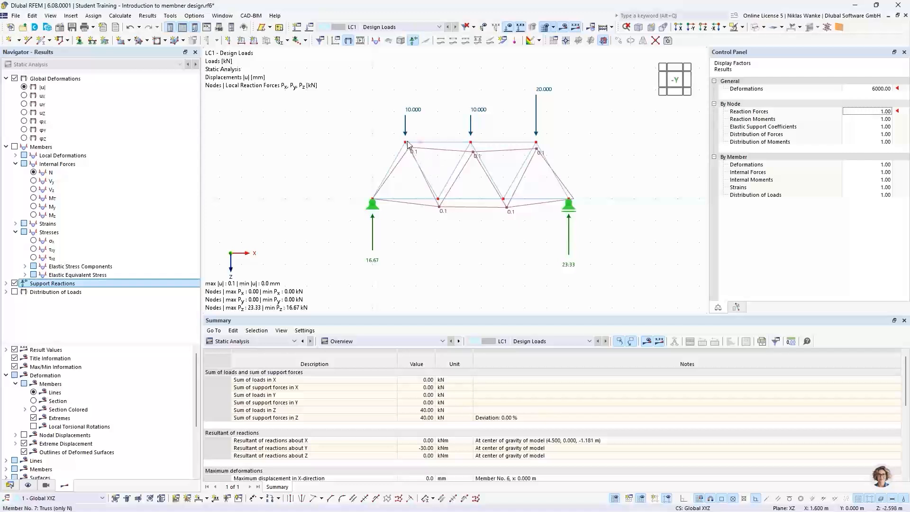
{"action": "left_click", "coordinate": [34, 409]}
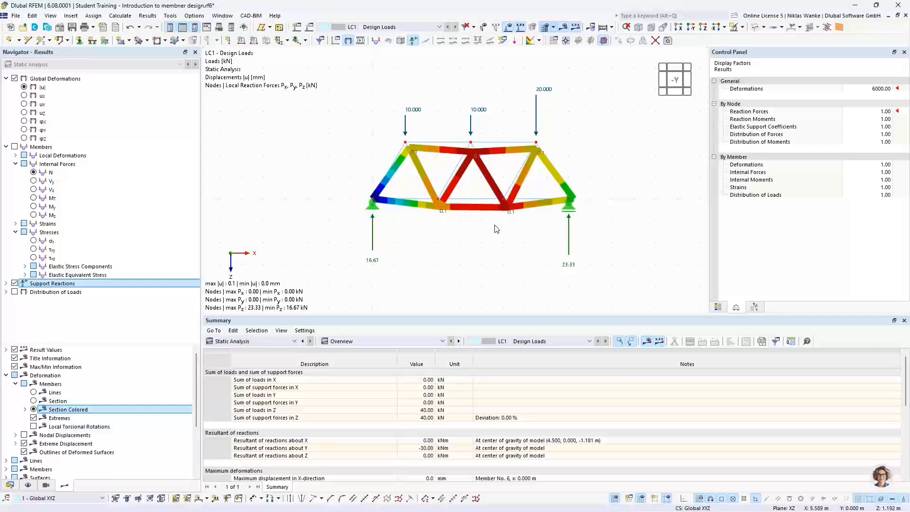
{"action": "scroll", "coordinate": [483, 185], "scroll_direction": "up", "scroll_amount": 2}
{"action": "middle_click_drag", "start_coordinate": [489, 184], "coordinate": [475, 205]}
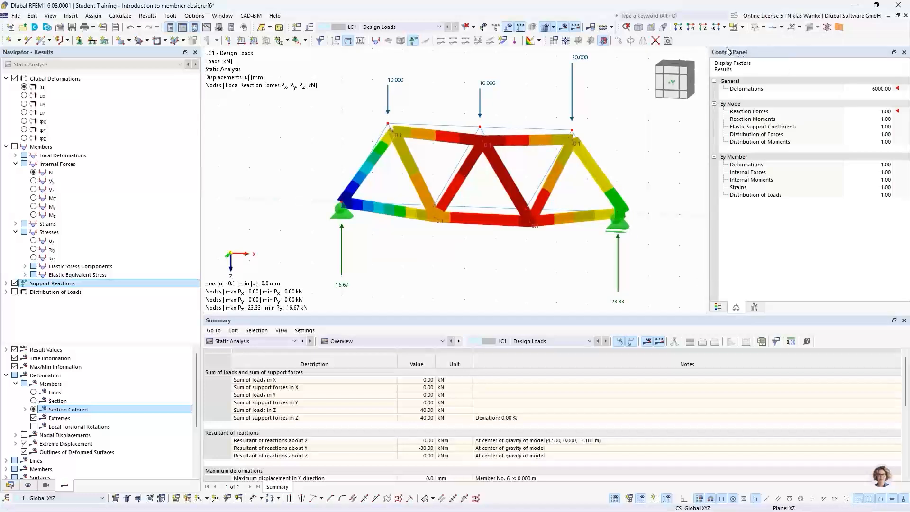
{"action": "left_click", "coordinate": [719, 308]}
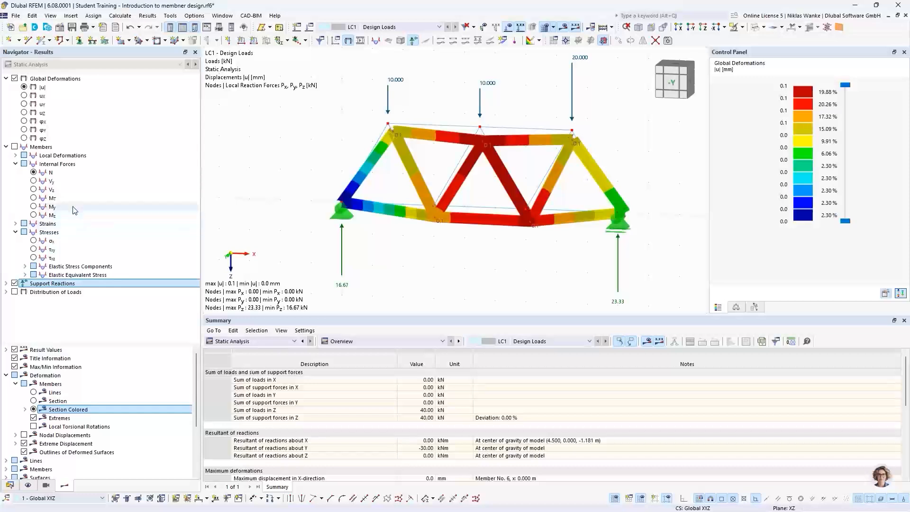
- Display the axial forces N on the truss members in the -Y view
{"action": "left_click", "coordinate": [33, 173]}
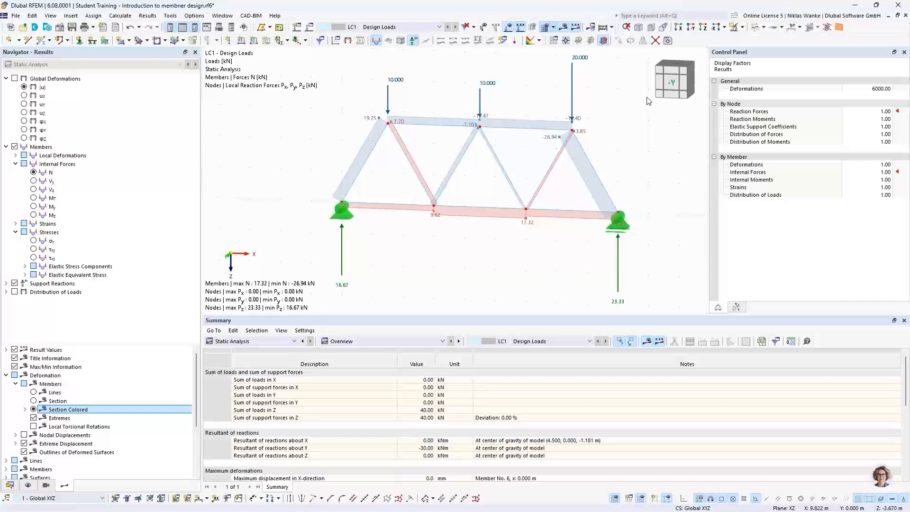
{"action": "left_click", "coordinate": [672, 83]}
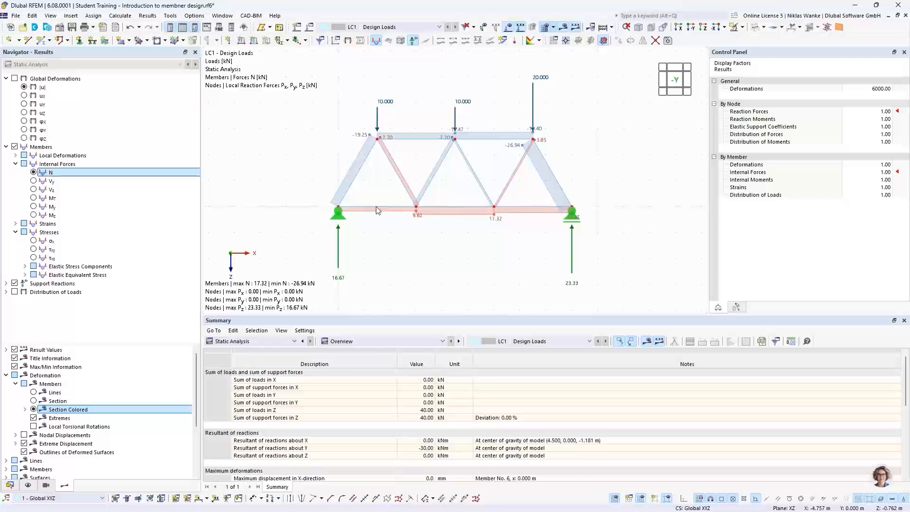
{"action": "scroll", "coordinate": [459, 185], "scroll_direction": "up", "scroll_amount": 2}
{"action": "middle_click_drag", "start_coordinate": [460, 185], "coordinate": [469, 184]}
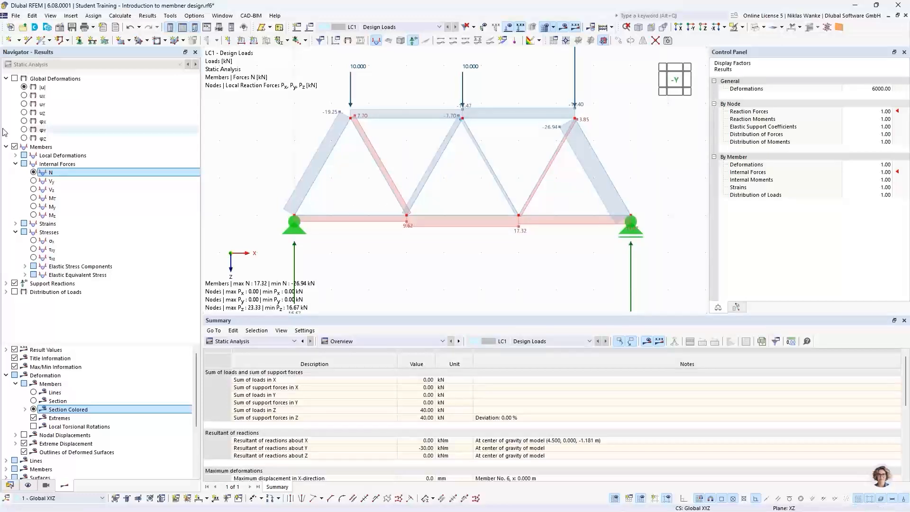
- Check the member shear forces Vy and Vz, torsional moment MT, and bending moments My and Mz one after another
{"action": "left_click", "coordinate": [33, 181]}
{"action": "middle_click_drag", "start_coordinate": [403, 197], "coordinate": [351, 234], "text": "ctrl"}
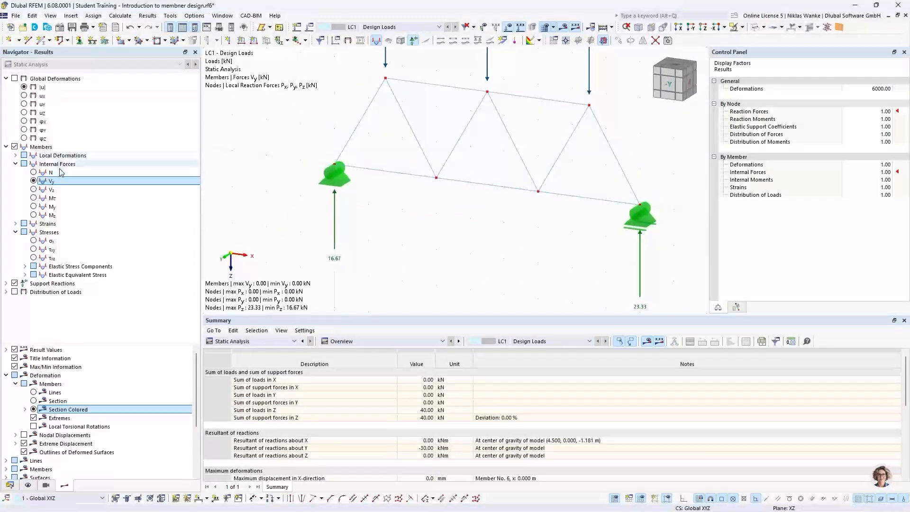
{"action": "left_click", "coordinate": [33, 190]}
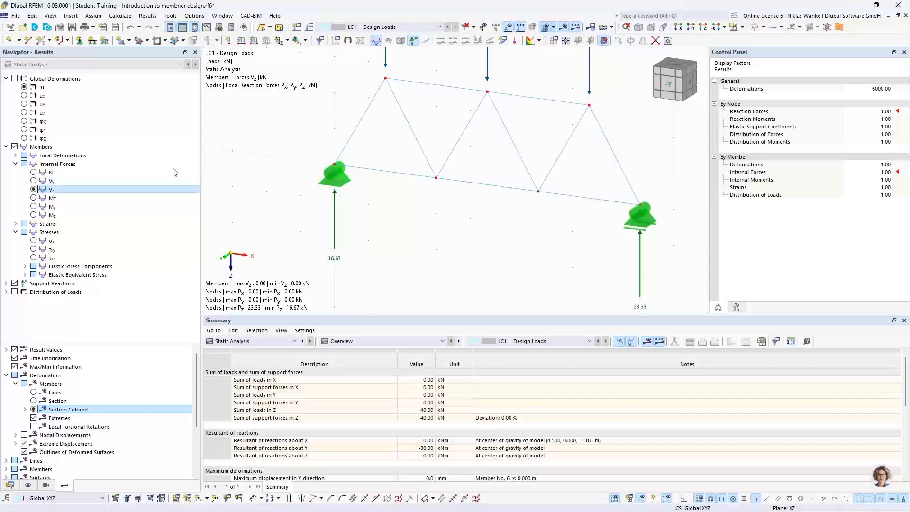
{"action": "left_click", "coordinate": [33, 199]}
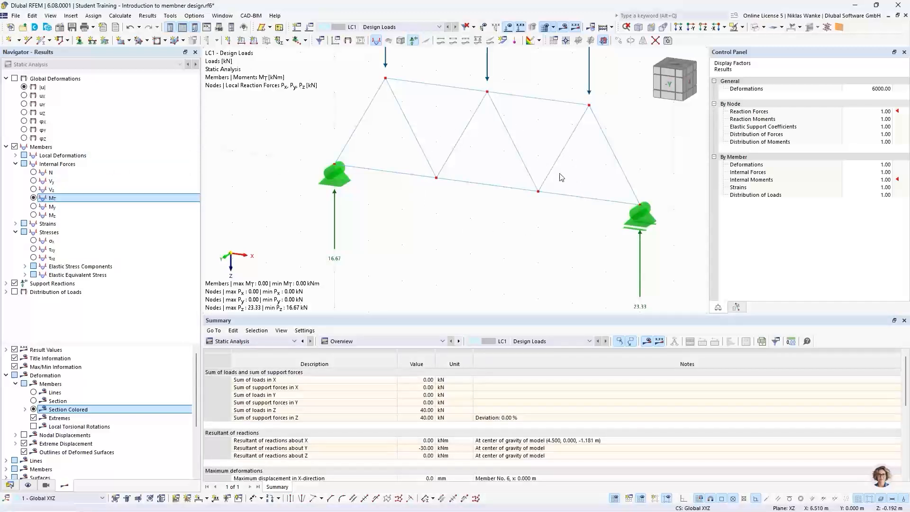
{"action": "left_click", "coordinate": [34, 207]}
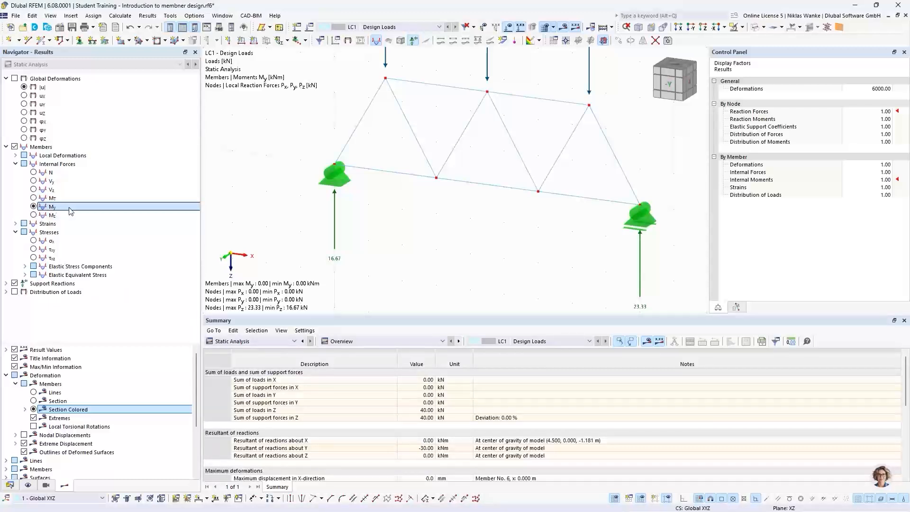
{"action": "left_click", "coordinate": [33, 216]}
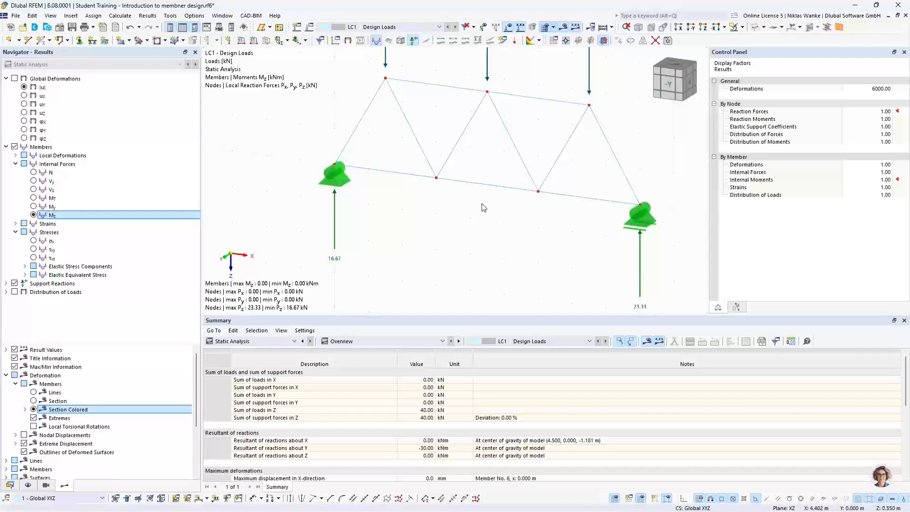
- Return to the axial force N diagrams of the members and look at the truss straight on from -Y
{"action": "left_click", "coordinate": [29, 172]}
{"action": "mouse_move", "coordinate": [548, 212]}
{"action": "middle_mouse_down"}
{"action": "mouse_move", "coordinate": [518, 244]}
{"action": "mouse_move", "coordinate": [556, 216]}
{"action": "middle_mouse_up"}
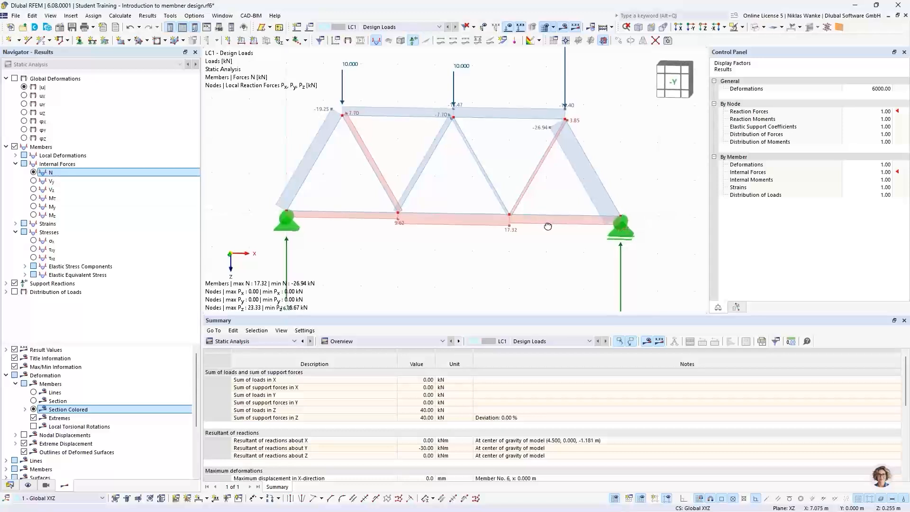
{"action": "left_click", "coordinate": [666, 86]}
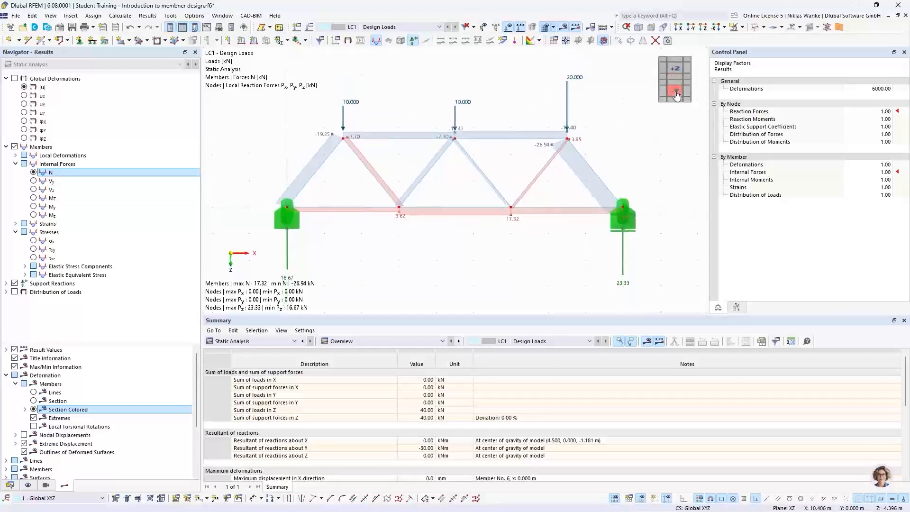
{"action": "scroll", "coordinate": [504, 175], "scroll_direction": "up", "scroll_amount": 4}
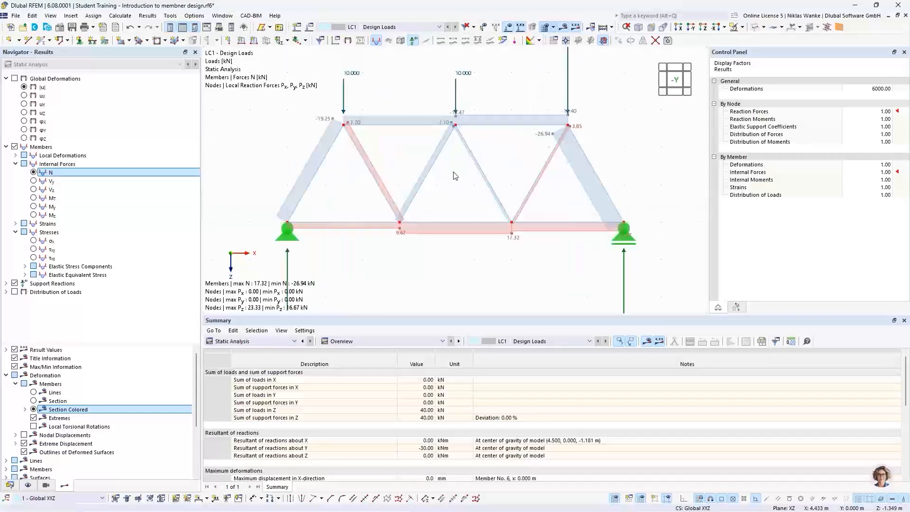
{"action": "middle_click_drag", "start_coordinate": [472, 178], "coordinate": [477, 176]}
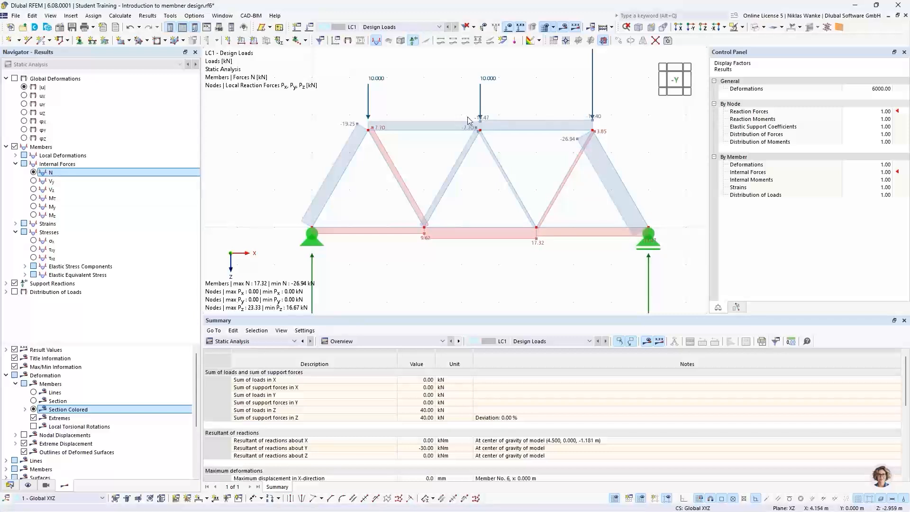
- Examine the axial forces around the middle top-chord node, and switch to the PowerPoint slide on the ideal truss structure
{"action": "scroll", "coordinate": [479, 126], "scroll_direction": "up", "scroll_amount": 3}
{"action": "scroll", "coordinate": [458, 146], "scroll_direction": "up", "scroll_amount": 1}
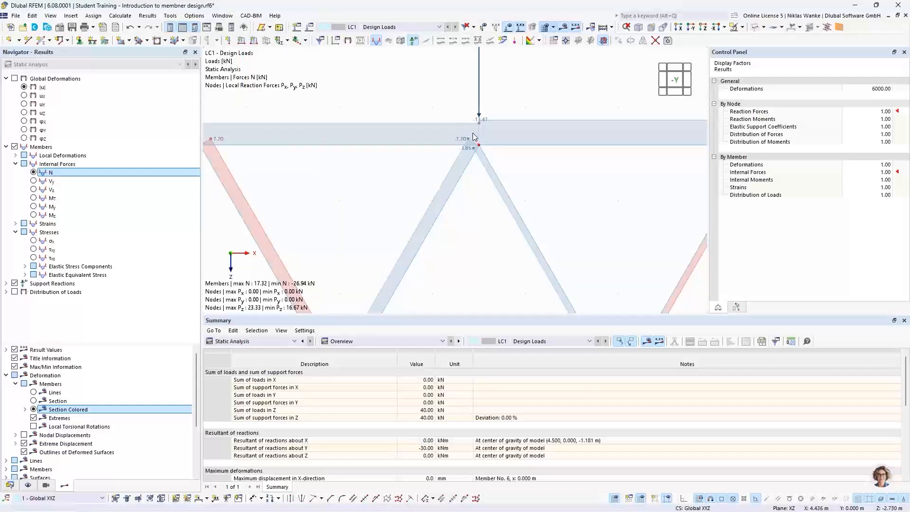
{"action": "scroll", "coordinate": [473, 137], "scroll_direction": "down", "scroll_amount": 3}
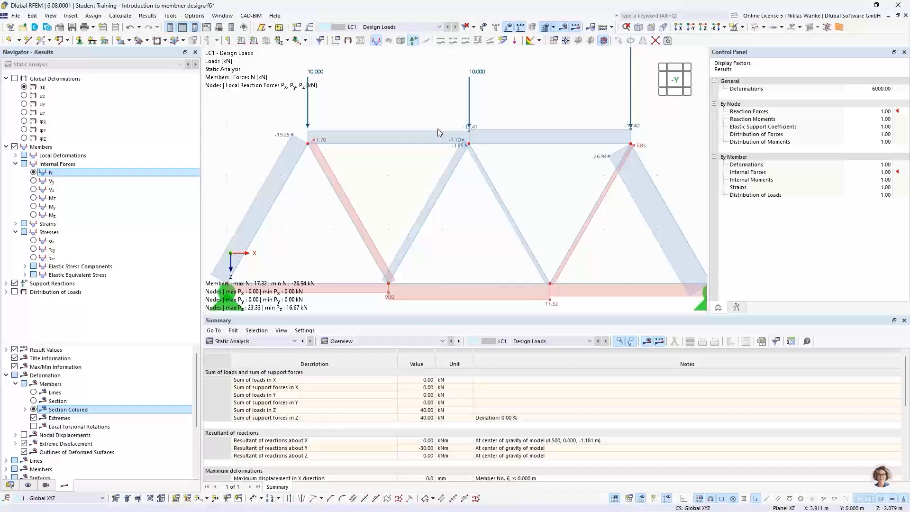
{"action": "scroll", "coordinate": [437, 129], "scroll_direction": "down", "scroll_amount": 2}
{"action": "mouse_move", "coordinate": [437, 129]}
{"action": "middle_mouse_down"}
{"action": "mouse_move", "coordinate": [449, 145]}
{"action": "mouse_move", "coordinate": [450, 138]}
{"action": "middle_mouse_up"}
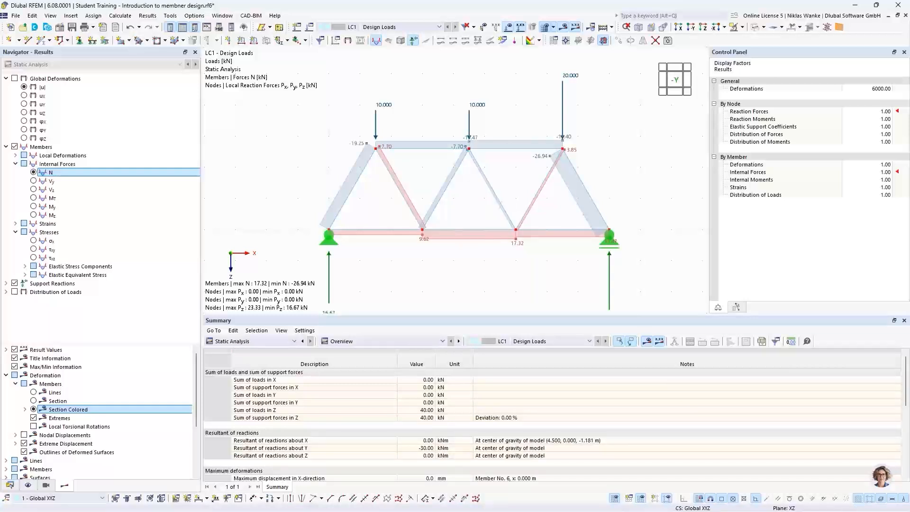
{"action": "key", "text": "alt+Tab"}
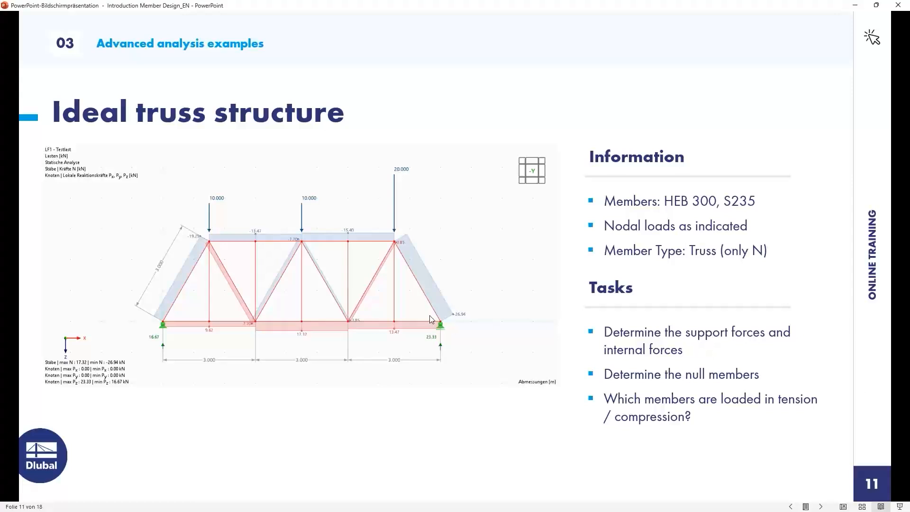
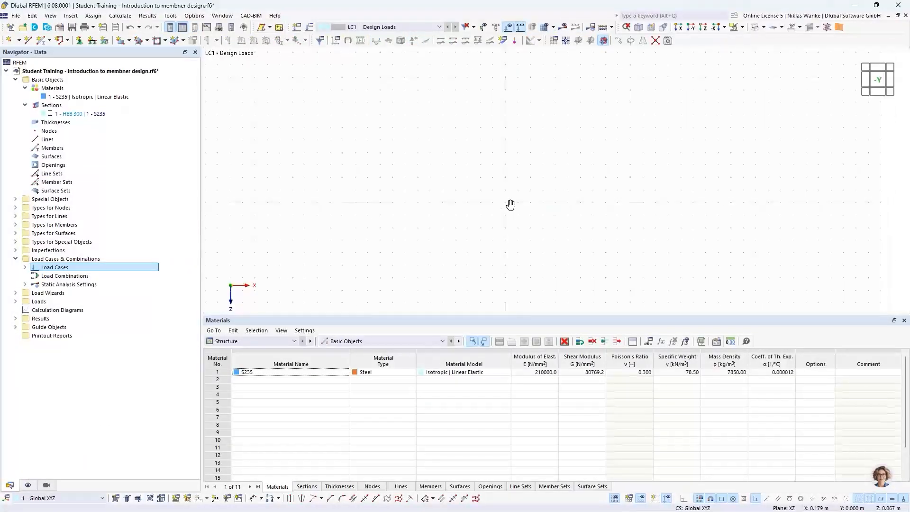
- Turn on the display of the global coordinate system X, Y, Z in the zero point and of the dimensions
{"action": "middle_click_drag", "start_coordinate": [511, 206], "coordinate": [516, 198]}
{"action": "left_click", "coordinate": [30, 486]}
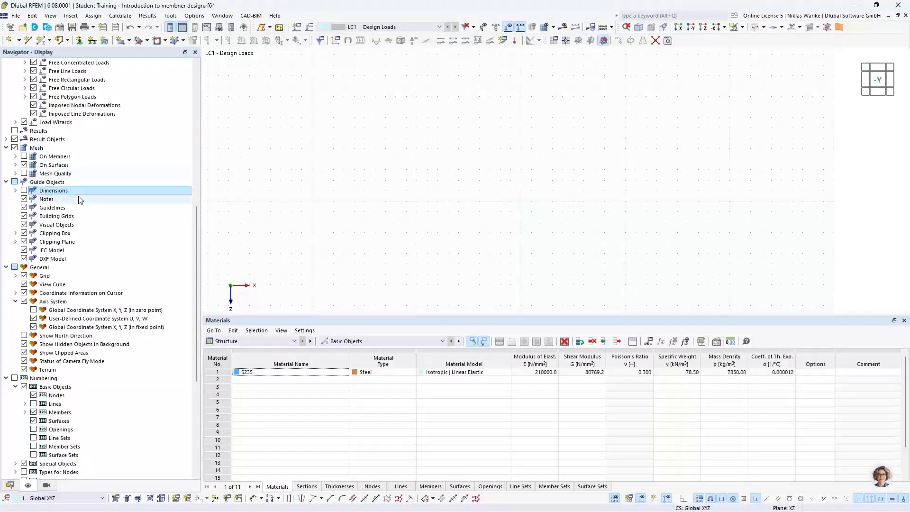
{"action": "left_click", "coordinate": [33, 310]}
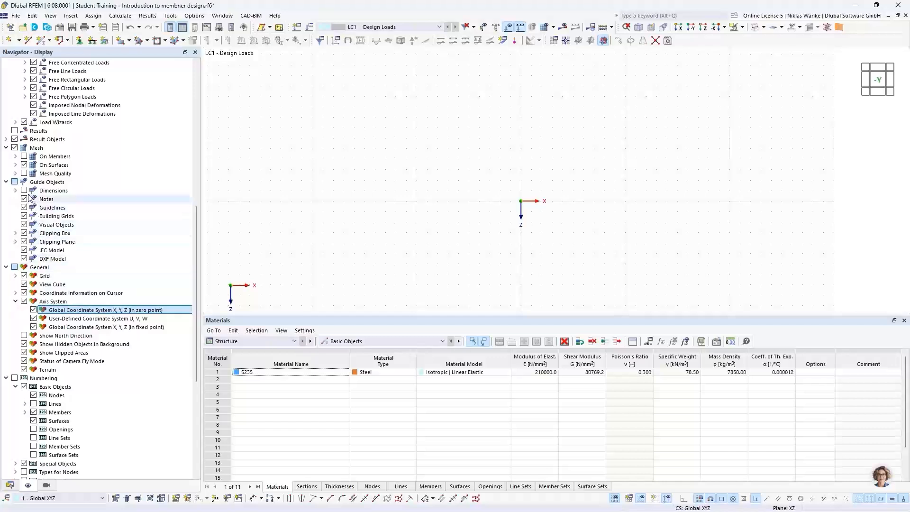
{"action": "left_click", "coordinate": [24, 191]}
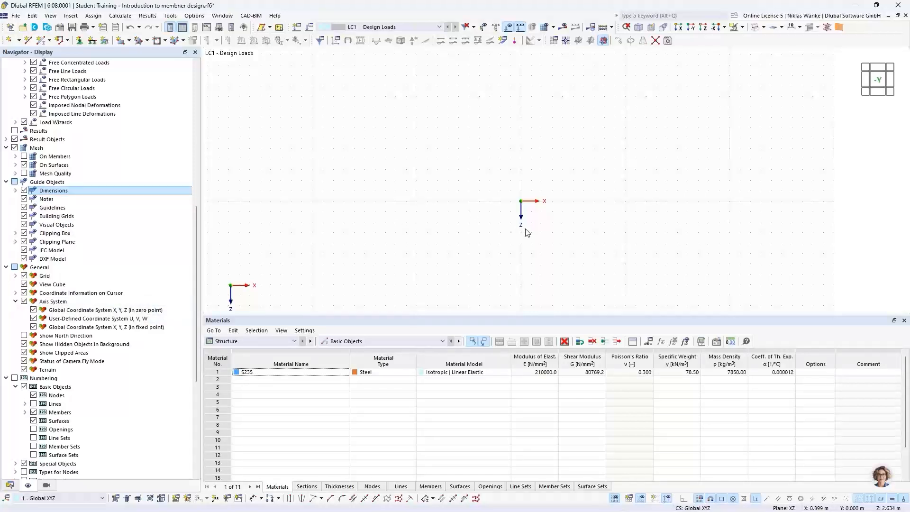
- Check the grid point spacing in the work plane and grid/snap settings, and close them without changes
{"action": "scroll", "coordinate": [536, 221], "scroll_direction": "up", "scroll_amount": 1}
{"action": "middle_click_drag", "start_coordinate": [542, 216], "coordinate": [357, 206]}
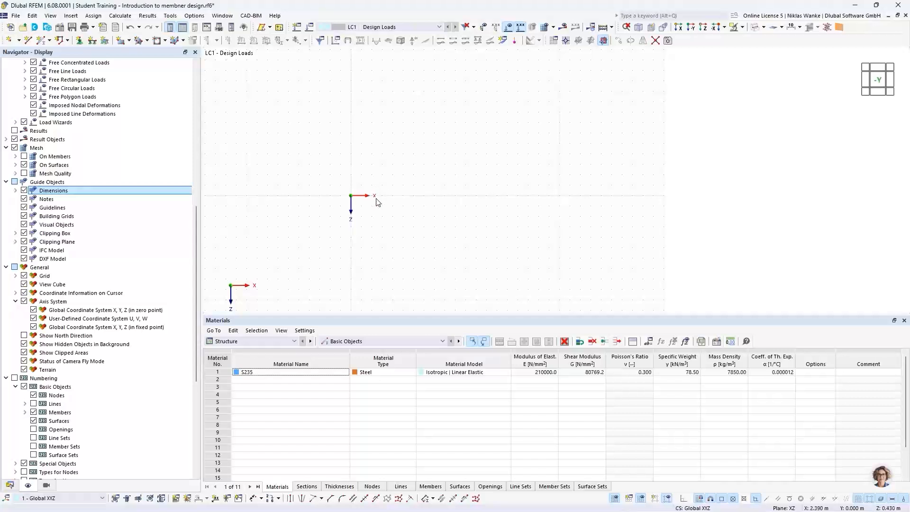
{"action": "scroll", "coordinate": [398, 199], "scroll_direction": "up", "scroll_amount": 1}
{"action": "left_click", "coordinate": [554, 40]}
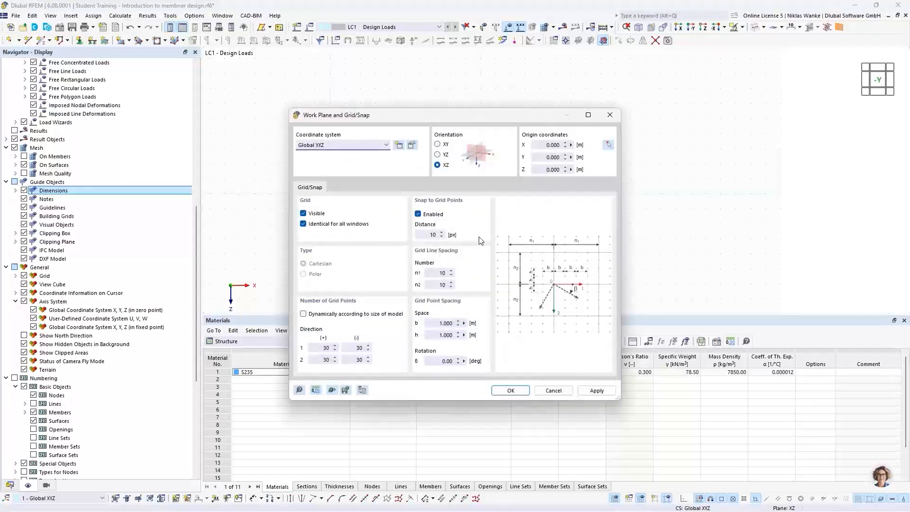
{"action": "left_click", "coordinate": [436, 323]}
{"action": "left_click", "coordinate": [610, 115]}
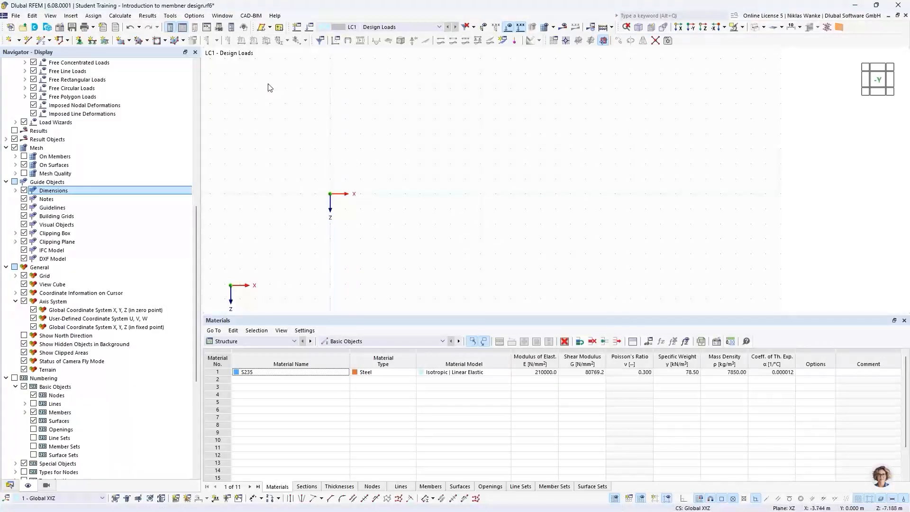
- Set up a new single member of type Beam with the uniform section HEB 300 in material S235
{"action": "left_click", "coordinate": [42, 41]}
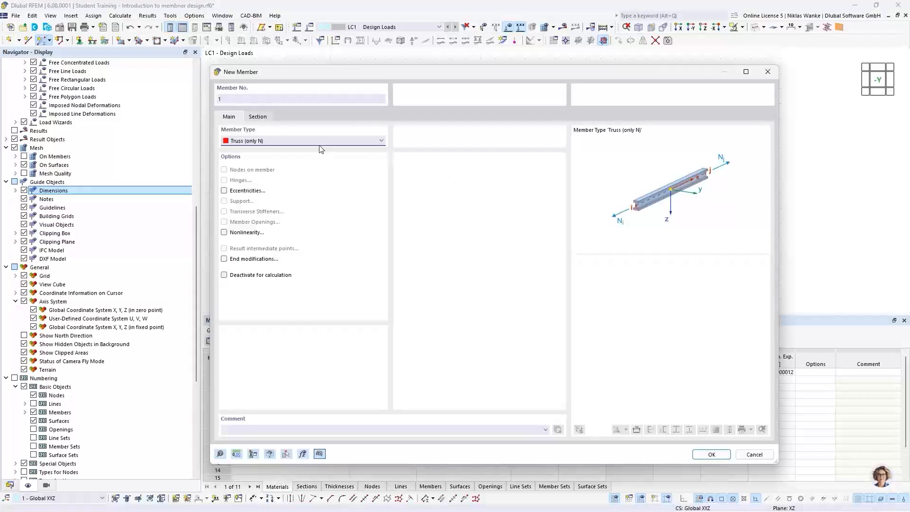
{"action": "left_click", "coordinate": [314, 142]}
{"action": "scroll", "coordinate": [313, 147], "scroll_direction": "up", "scroll_amount": 2}
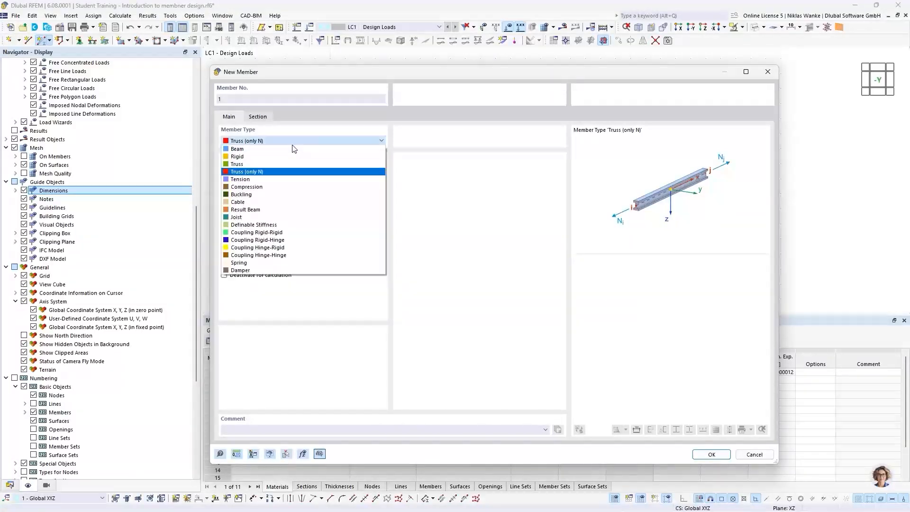
{"action": "left_click", "coordinate": [241, 149]}
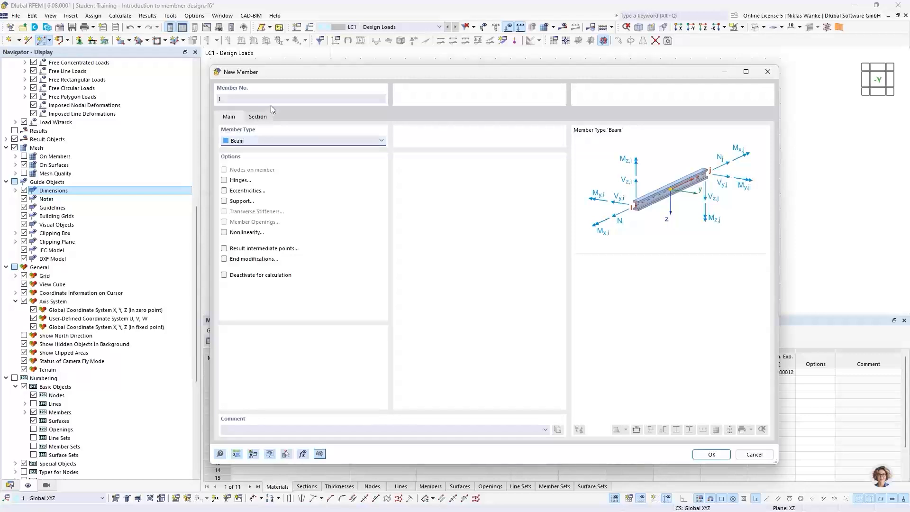
{"action": "left_click", "coordinate": [264, 117]}
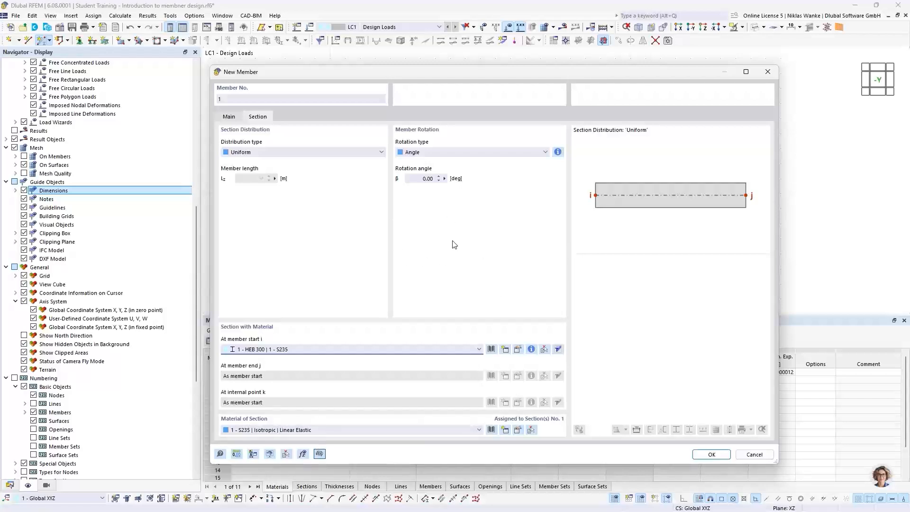
{"action": "left_click", "coordinate": [700, 456]}
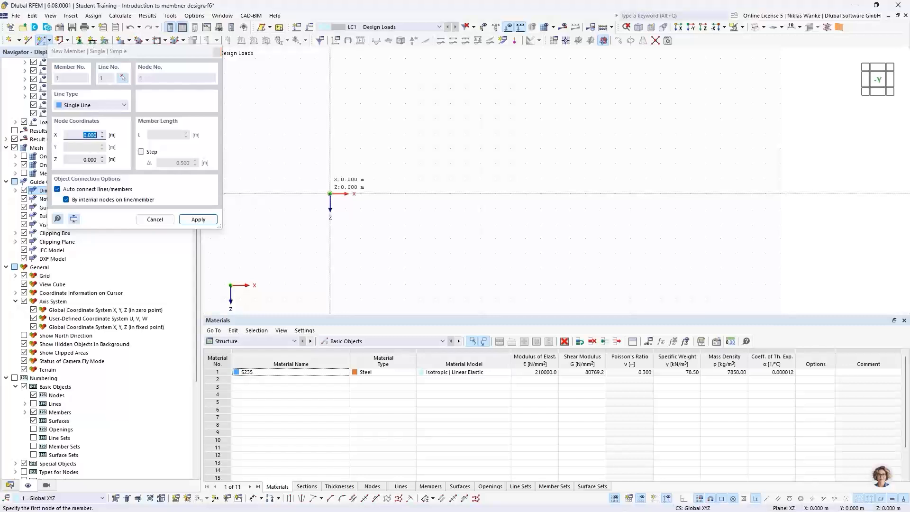
- Draw the beam member horizontally from the origin to about X = 2 m on the X-axis, and finish member placement
{"action": "left_click", "coordinate": [329, 194]}
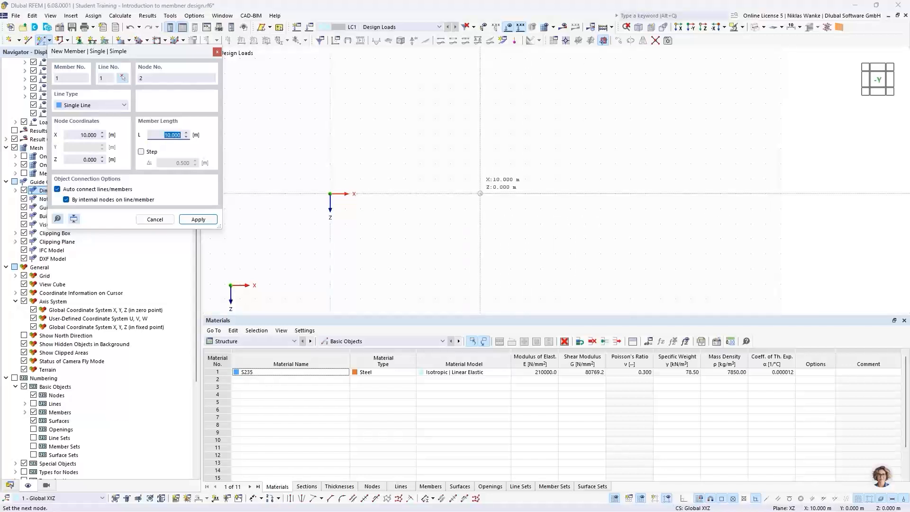
{"action": "left_click", "coordinate": [359, 201]}
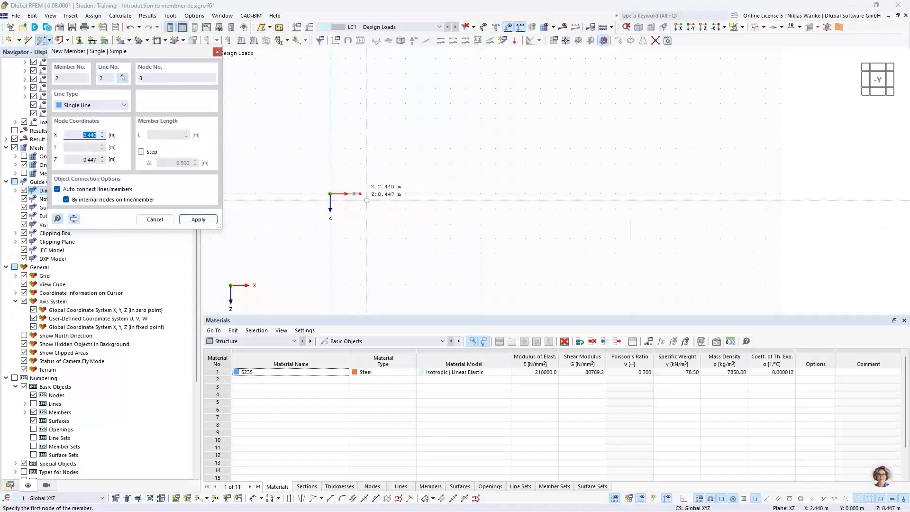
{"action": "key", "text": "Escape"}
- Set the X coordinate of the beam's end node to 16.5 m
{"action": "scroll", "coordinate": [347, 191], "scroll_direction": "up", "scroll_amount": 4}
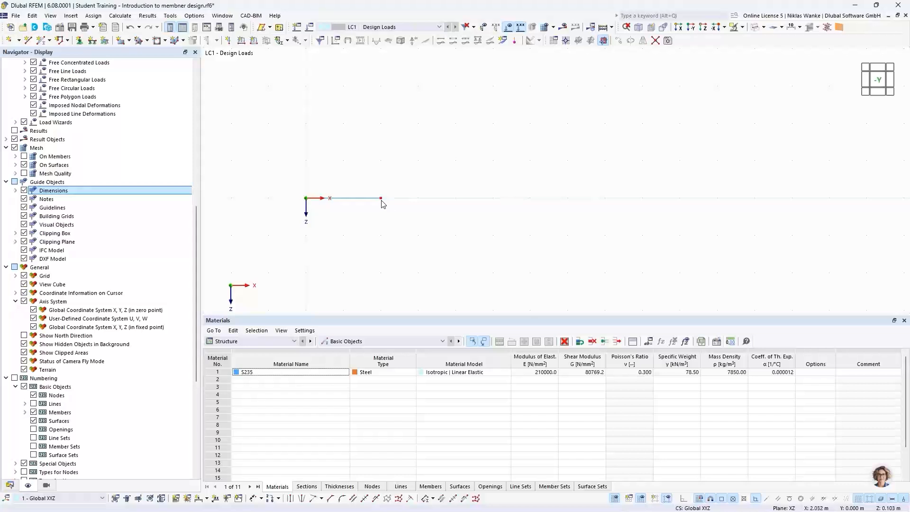
{"action": "mouse_move", "coordinate": [383, 202]}
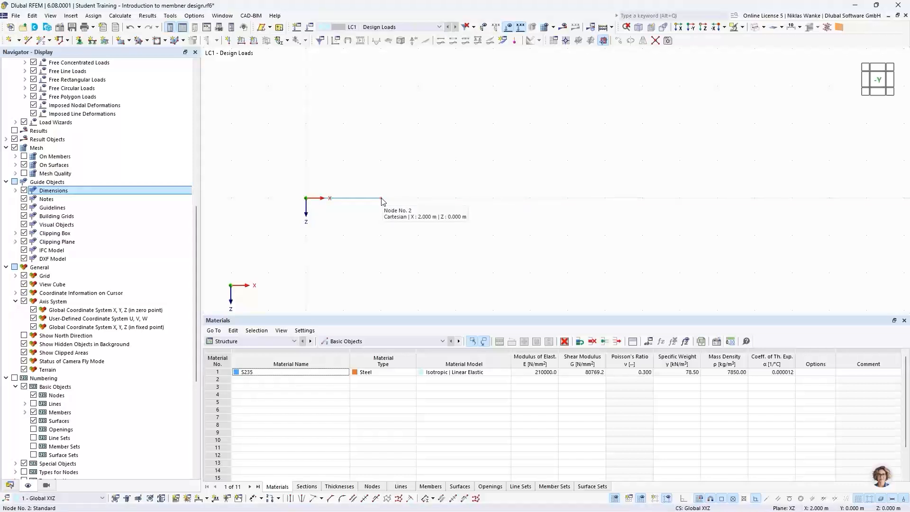
{"action": "double_click", "coordinate": [383, 200]}
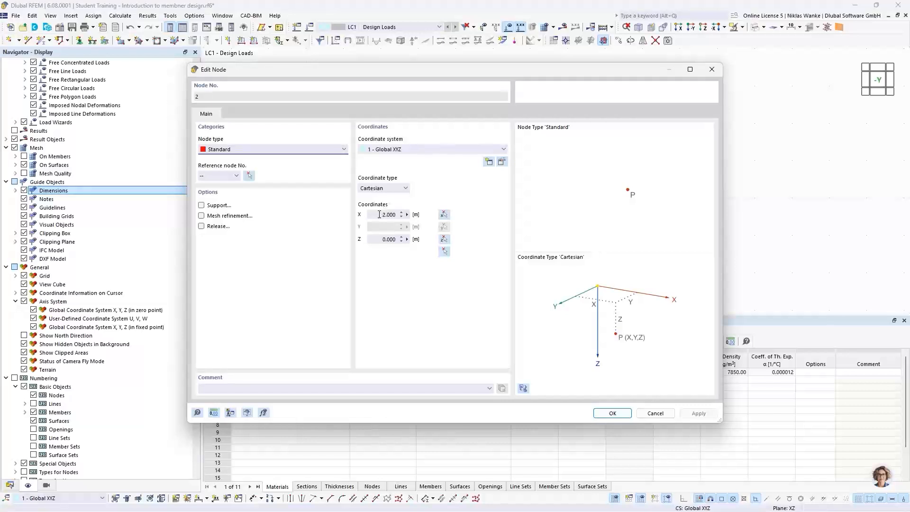
{"action": "double_click", "coordinate": [386, 215]}
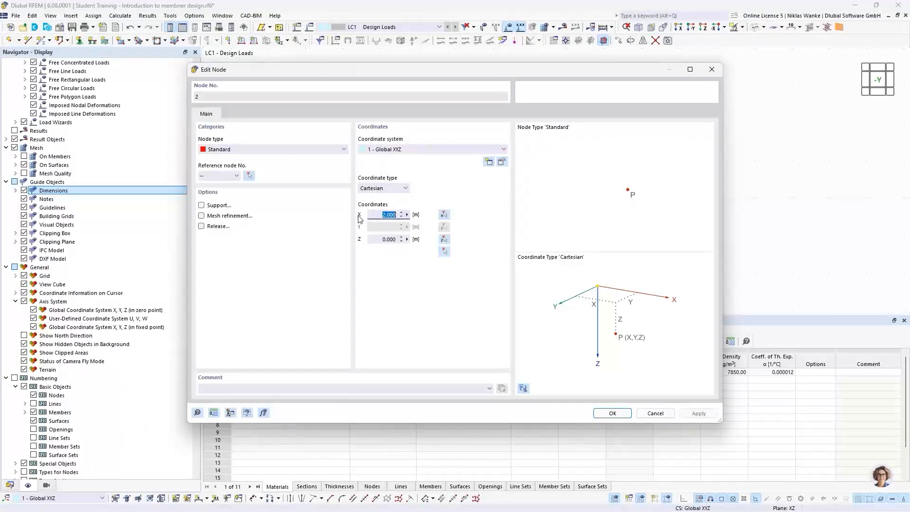
{"action": "left_click_drag", "start_coordinate": [374, 215], "coordinate": [396, 215]}
{"action": "type", "text": "16,5"}
{"action": "left_click", "coordinate": [613, 413]}
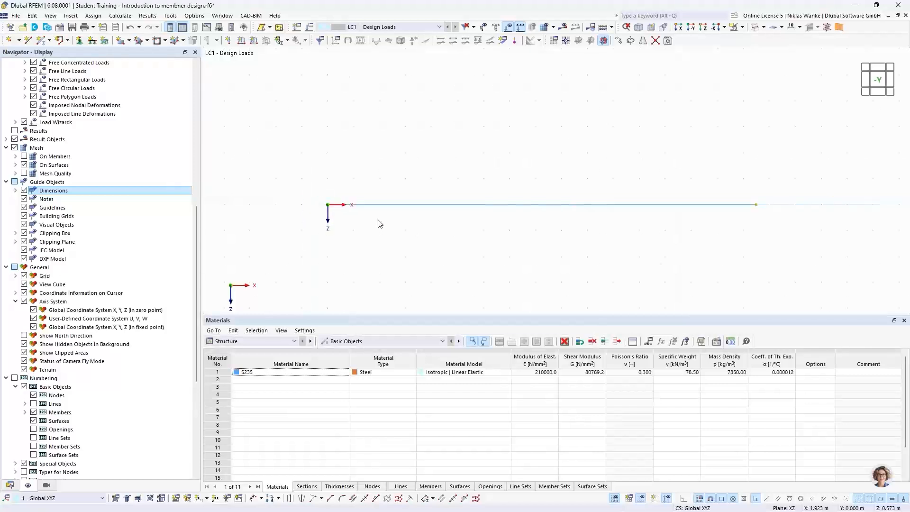
{"action": "scroll", "coordinate": [375, 218], "scroll_direction": "down", "scroll_amount": 2}
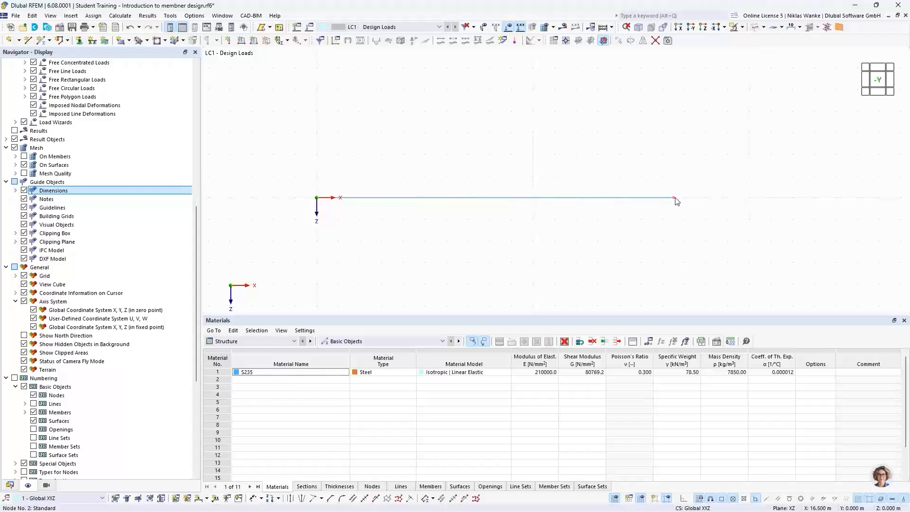
{"action": "mouse_move", "coordinate": [675, 198]}
{"action": "left_click_drag", "start_coordinate": [552, 217], "coordinate": [506, 169]}
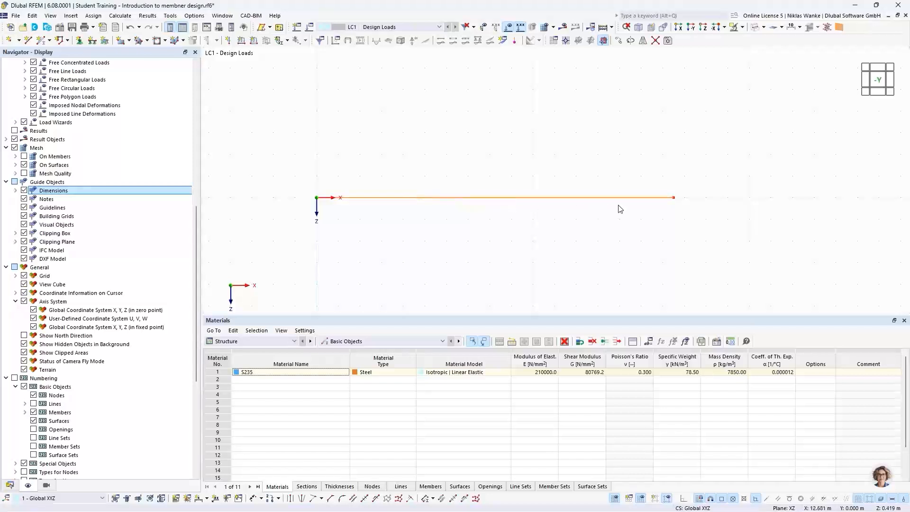
{"action": "left_click", "coordinate": [670, 198]}
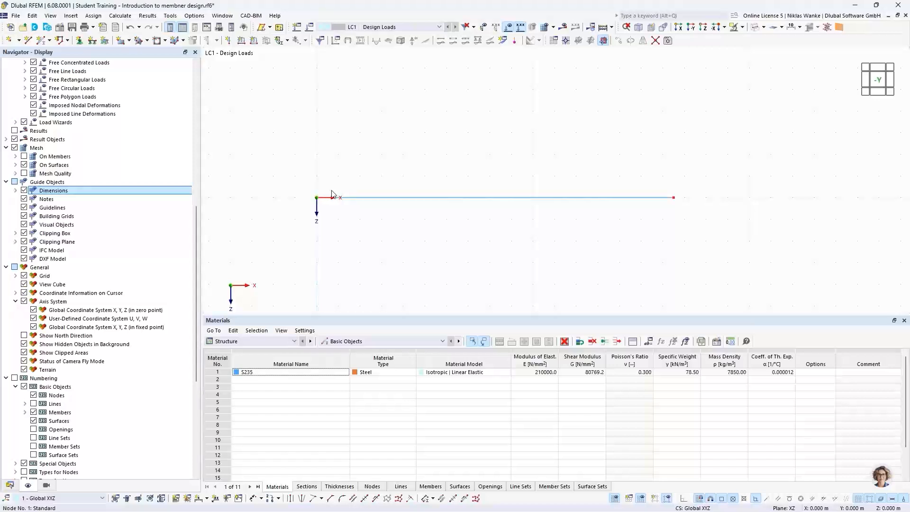
- Start dividing the beam member using n intermediate nodes and set the number of intermediate nodes to 2
{"action": "mouse_move", "coordinate": [675, 198]}
{"action": "left_click", "coordinate": [549, 198]}
{"action": "right_click", "coordinate": [548, 198]}
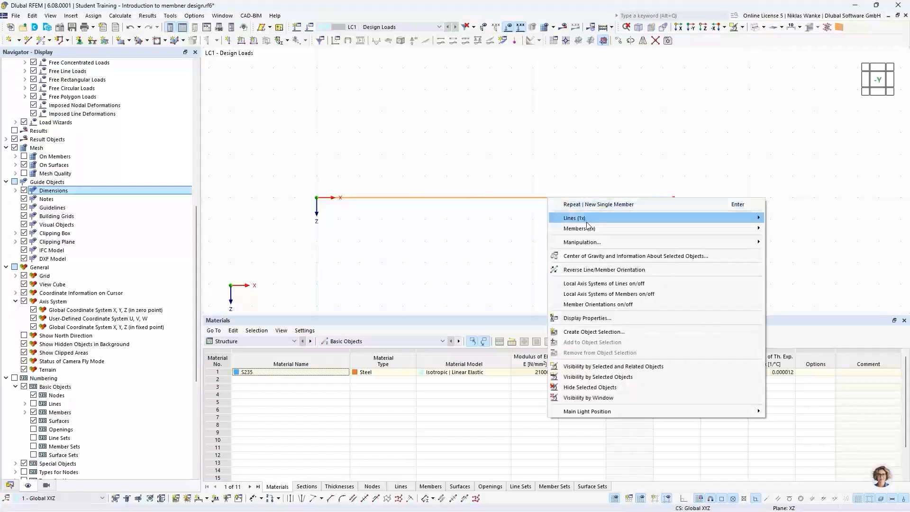
{"action": "mouse_move", "coordinate": [699, 231]}
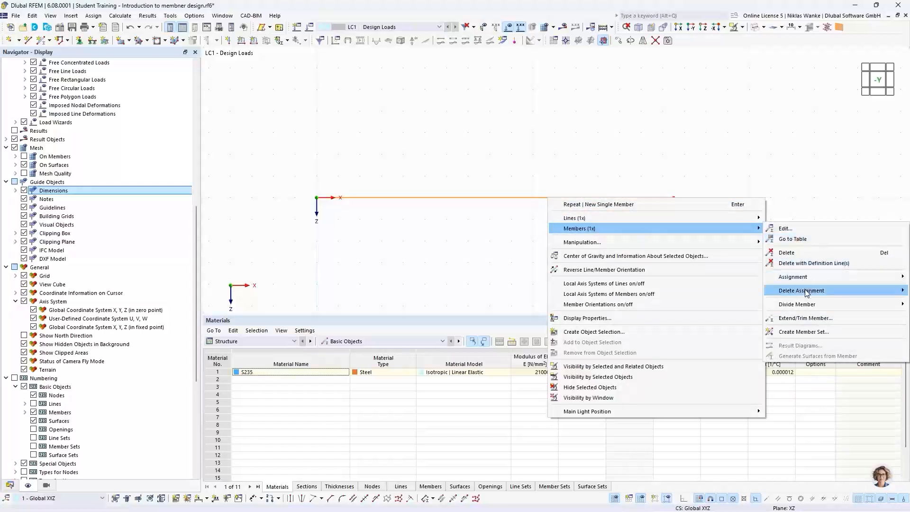
{"action": "mouse_move", "coordinate": [796, 307]}
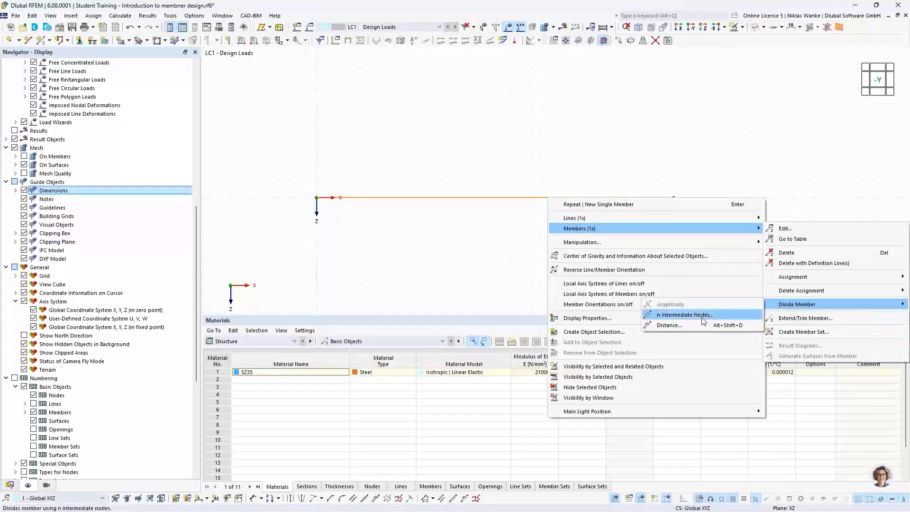
{"action": "left_click", "coordinate": [677, 316]}
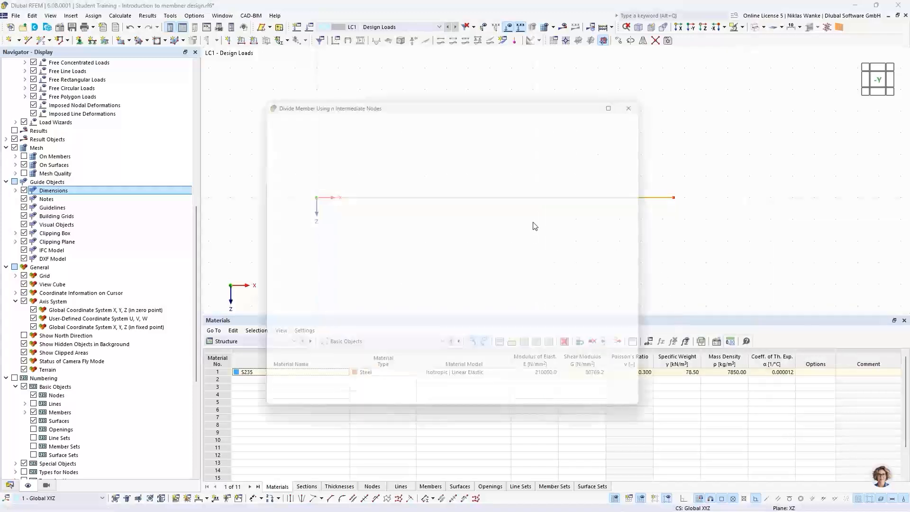
{"action": "left_click_drag", "start_coordinate": [494, 99], "coordinate": [546, 223]}
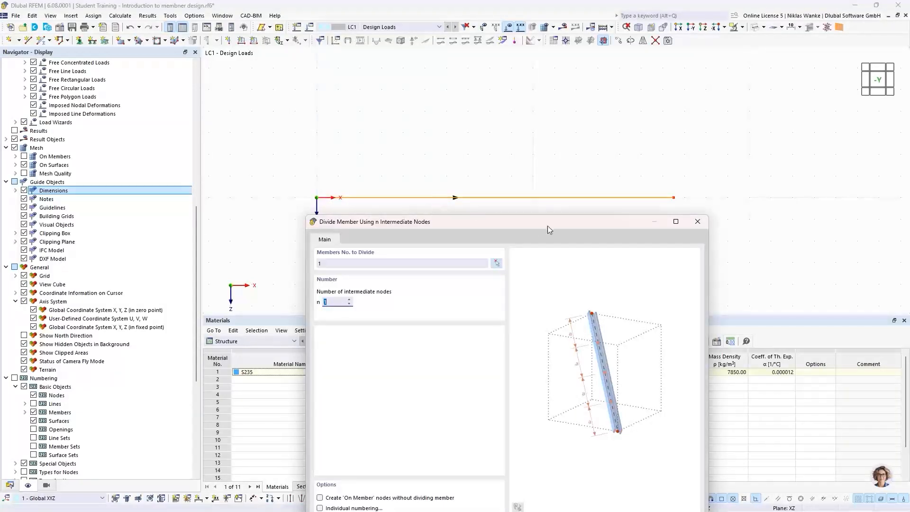
{"action": "left_click_drag", "start_coordinate": [570, 220], "coordinate": [584, 119]}
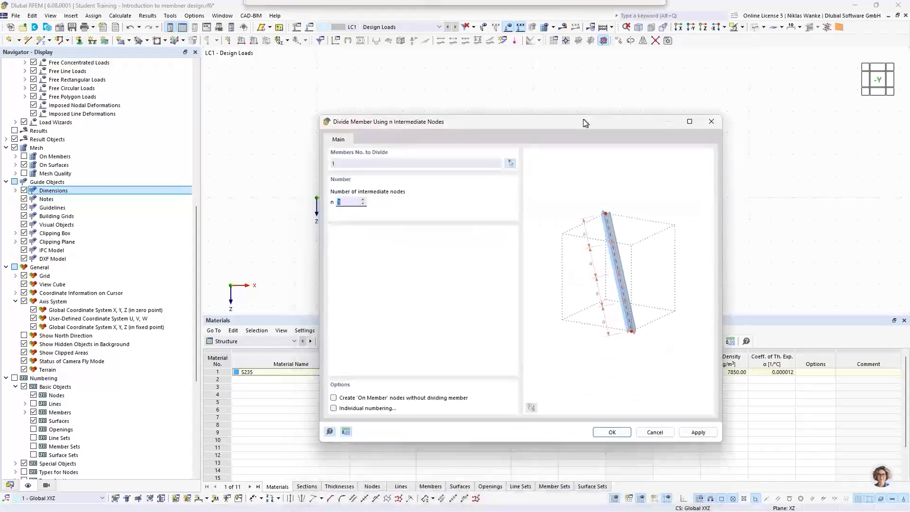
{"action": "left_click", "coordinate": [363, 199]}
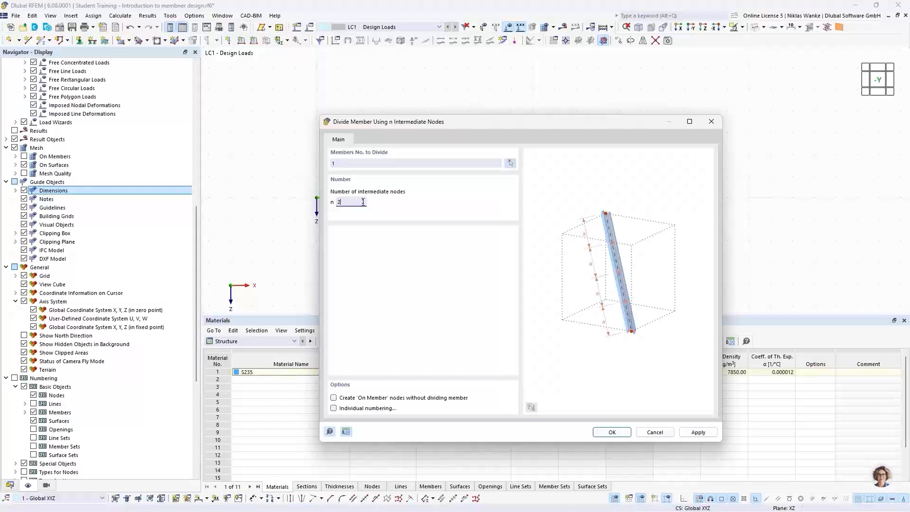
- Create the intermediate nodes as 'On Member' nodes without dividing the member
{"action": "left_click_drag", "start_coordinate": [517, 120], "coordinate": [516, 89]}
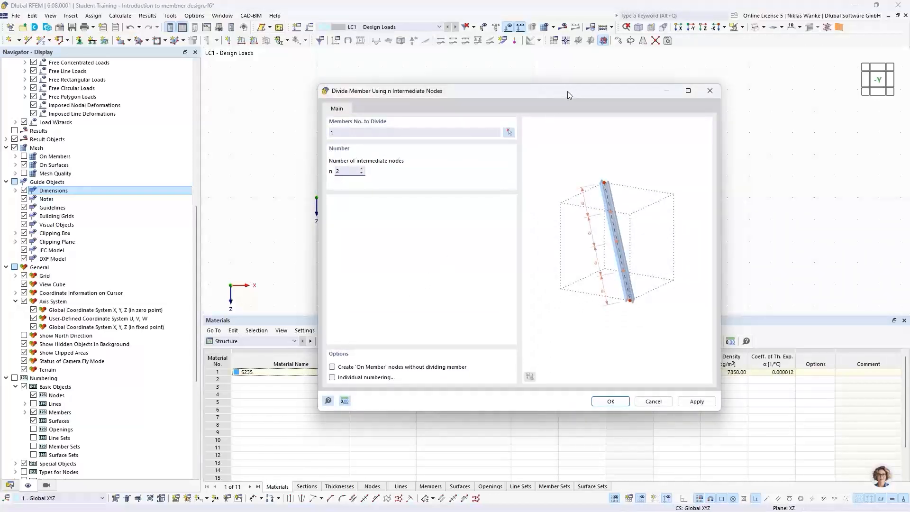
{"action": "left_click_drag", "start_coordinate": [568, 91], "coordinate": [554, 244]}
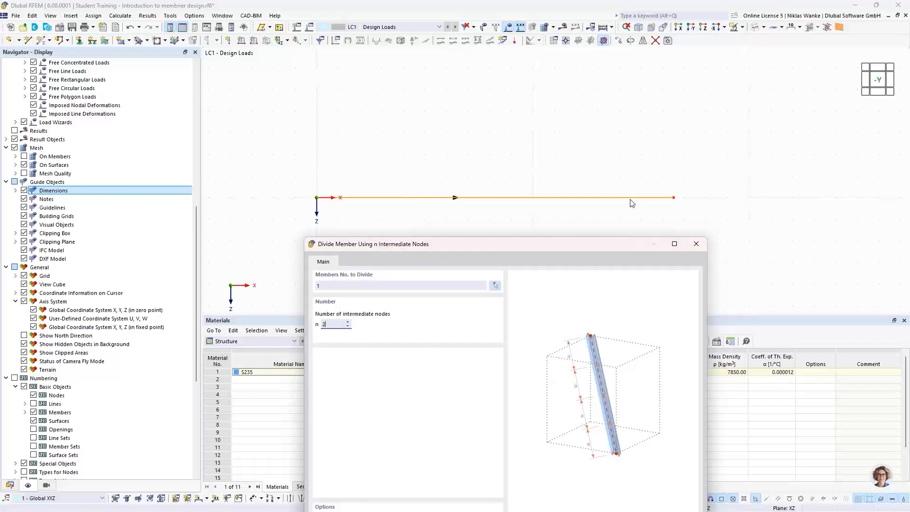
{"action": "left_click_drag", "start_coordinate": [523, 249], "coordinate": [519, 231]}
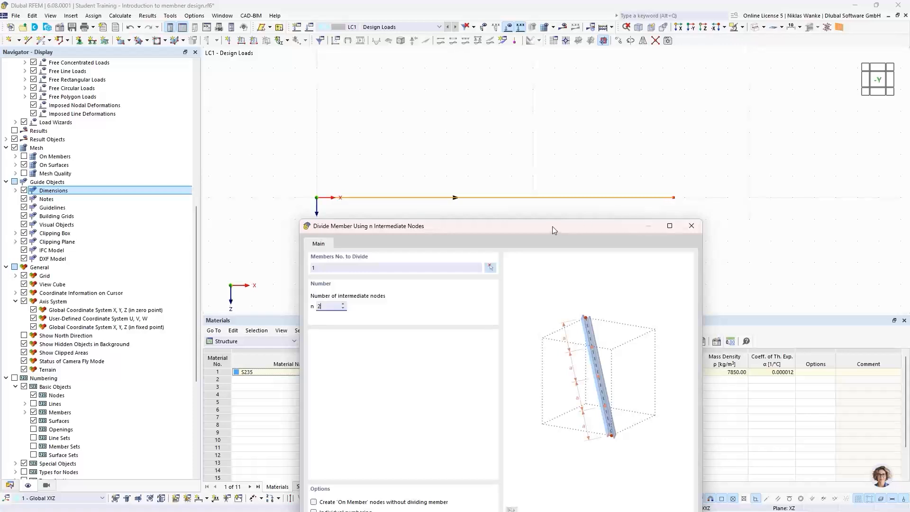
{"action": "left_click_drag", "start_coordinate": [551, 227], "coordinate": [573, 117]}
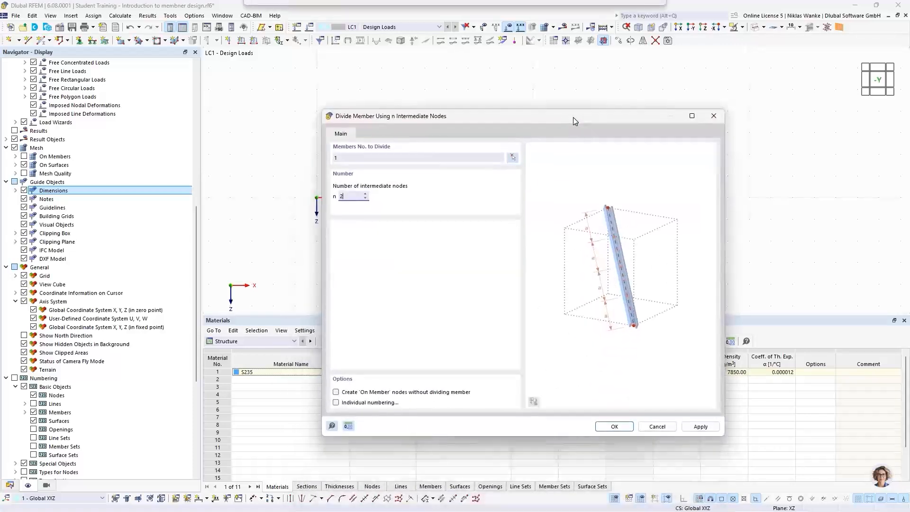
{"action": "left_click", "coordinate": [336, 393]}
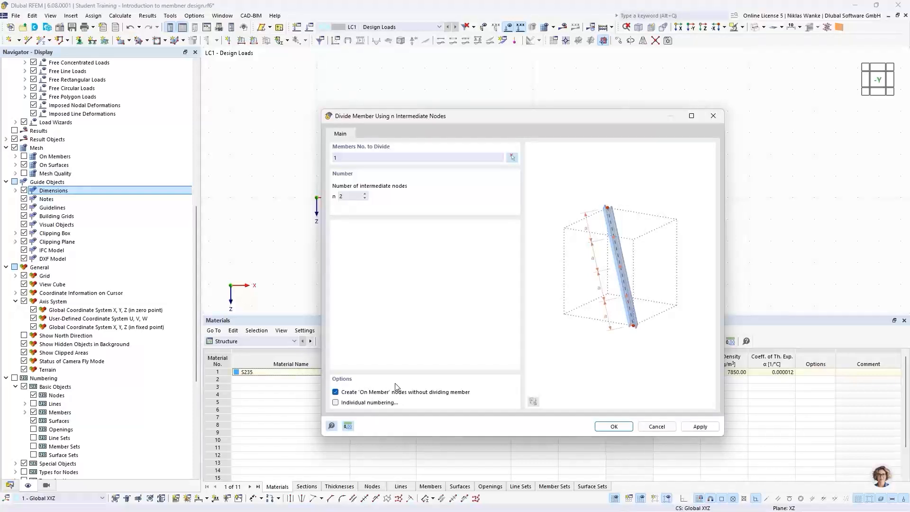
{"action": "left_click", "coordinate": [608, 428]}
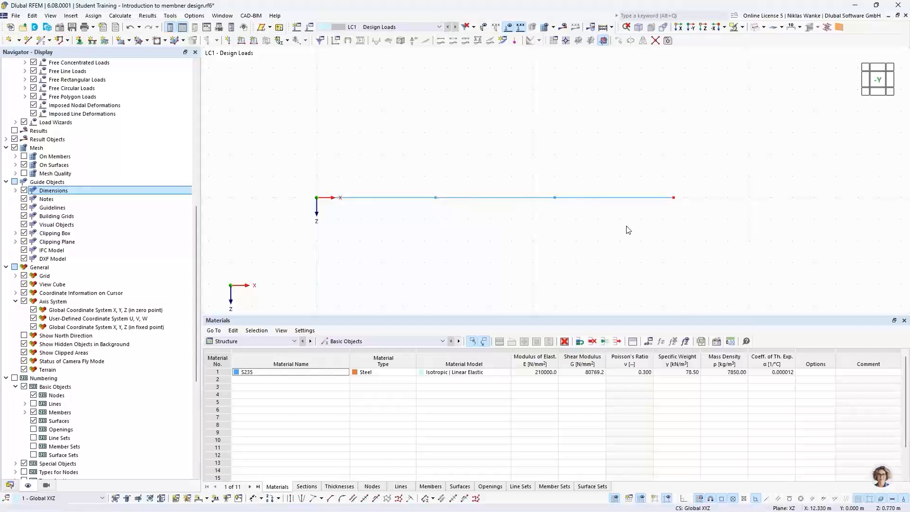
- Inspect the first intermediate node's member distances, coordinates and available node types, and close its settings without changes
{"action": "double_click", "coordinate": [437, 199]}
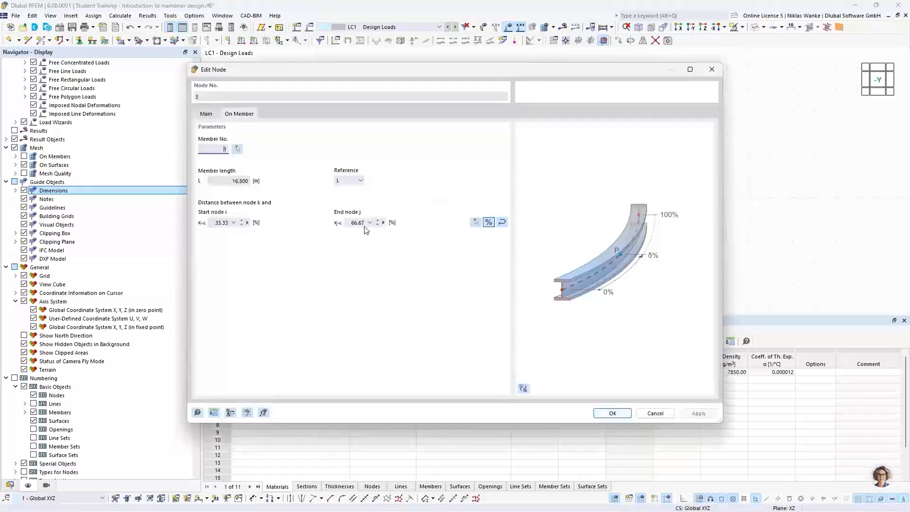
{"action": "left_click", "coordinate": [207, 114]}
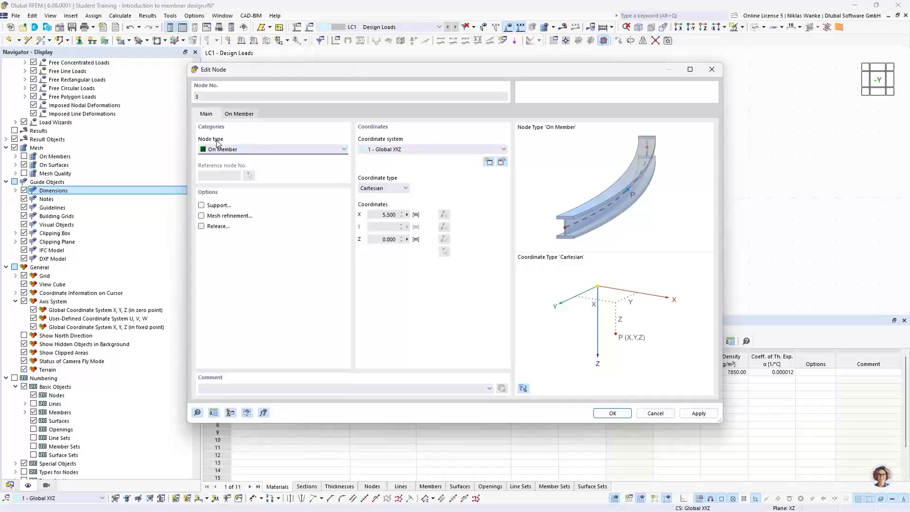
{"action": "left_click", "coordinate": [226, 150]}
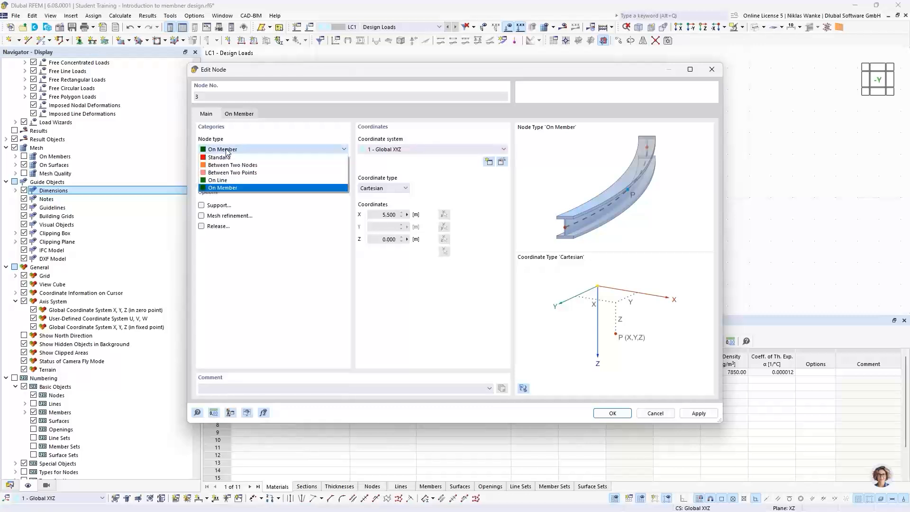
{"action": "left_click", "coordinate": [313, 138]}
{"action": "left_click", "coordinate": [712, 69]}
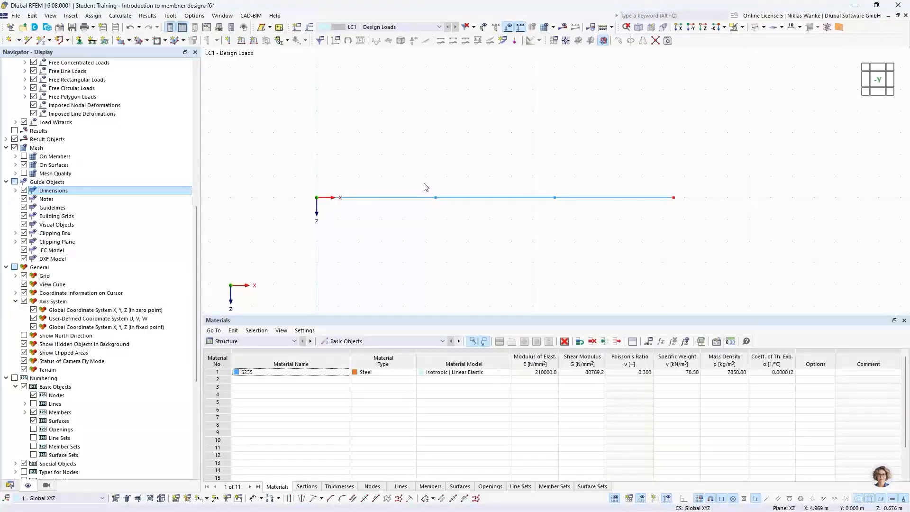
{"action": "left_click_drag", "start_coordinate": [428, 185], "coordinate": [445, 215]}
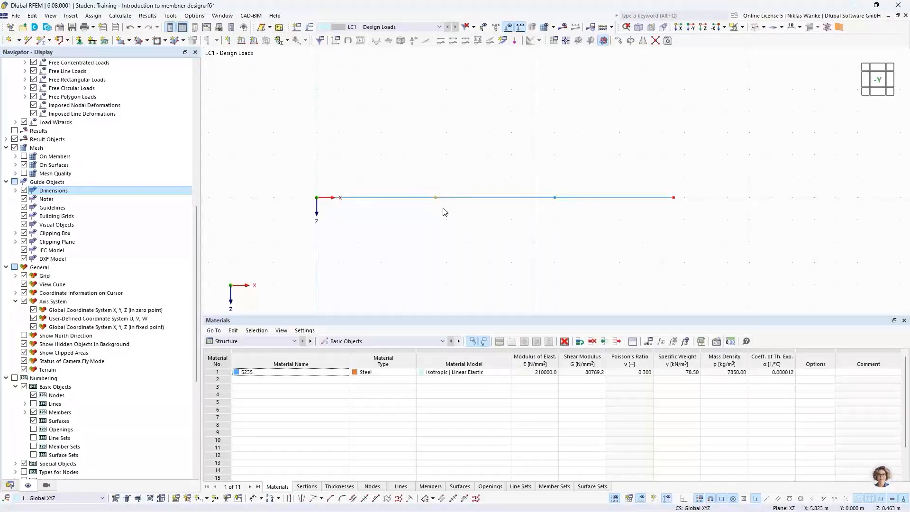
{"action": "left_click", "coordinate": [465, 197]}
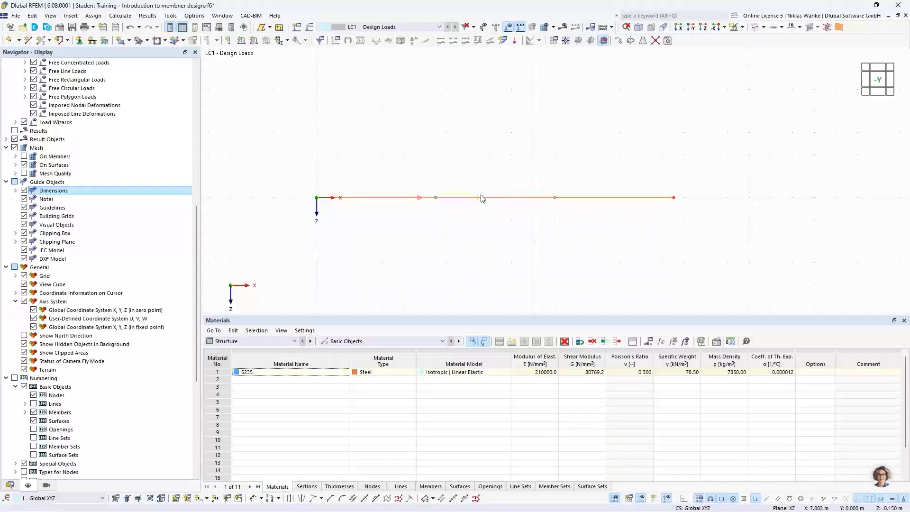
{"action": "left_click", "coordinate": [460, 215]}
{"action": "left_click_drag", "start_coordinate": [516, 220], "coordinate": [490, 157]}
{"action": "left_click", "coordinate": [500, 211]}
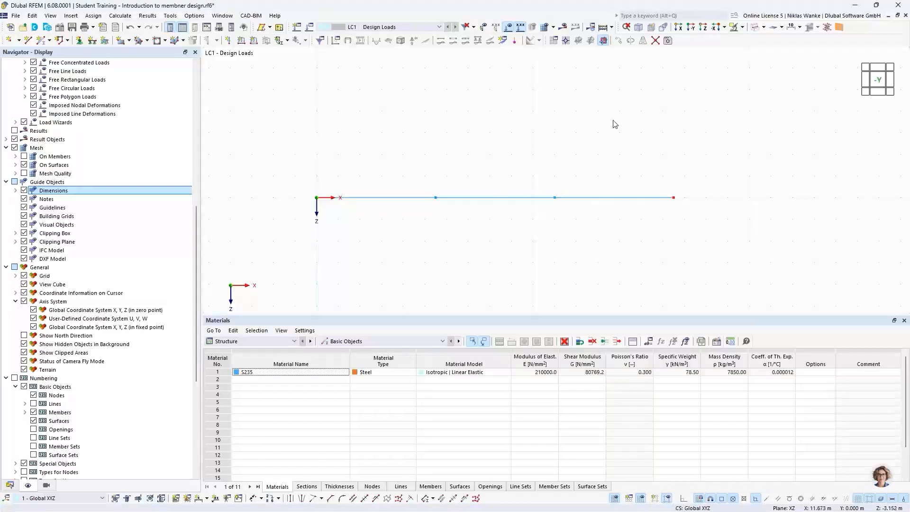
- Display the beam as a solid model, inspect its profile in 3D, and return to the -Y view
{"action": "left_click", "coordinate": [764, 27]}
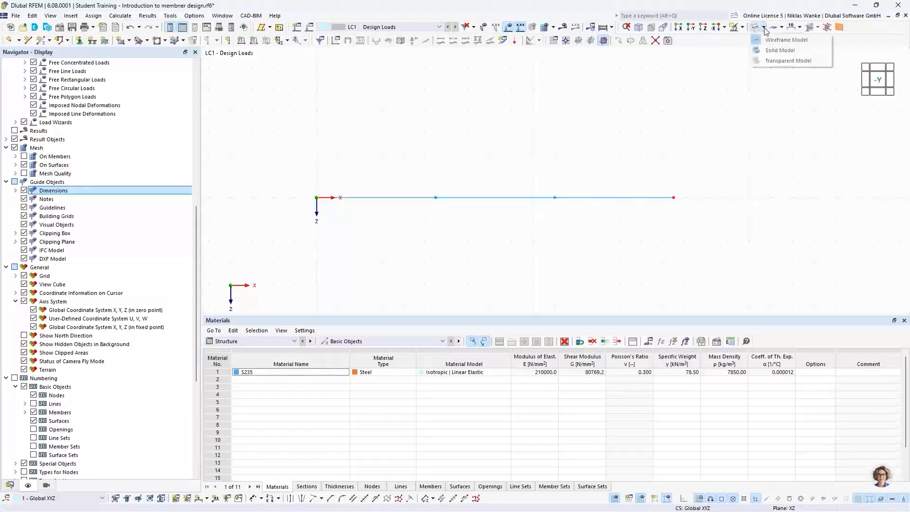
{"action": "left_click", "coordinate": [779, 50]}
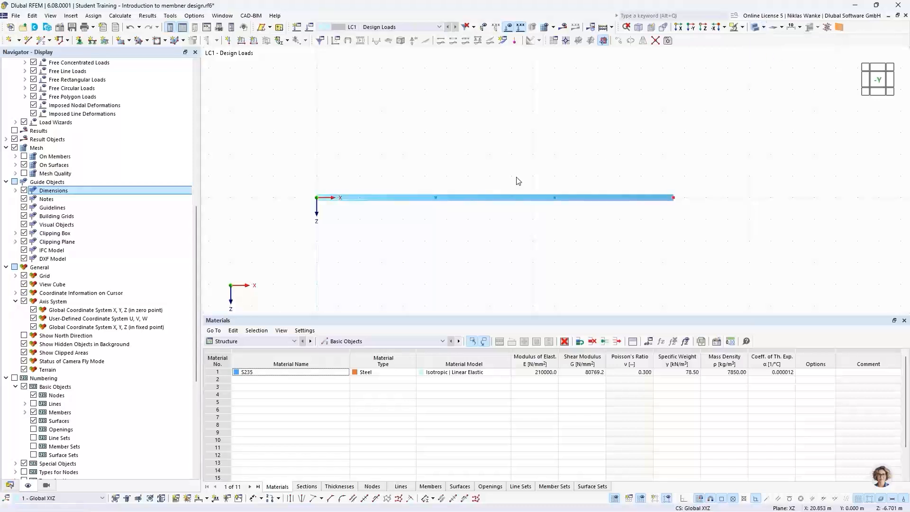
{"action": "middle_click_drag", "start_coordinate": [658, 213], "coordinate": [629, 207], "text": "ctrl"}
{"action": "scroll", "coordinate": [669, 191], "scroll_direction": "up", "scroll_amount": 5}
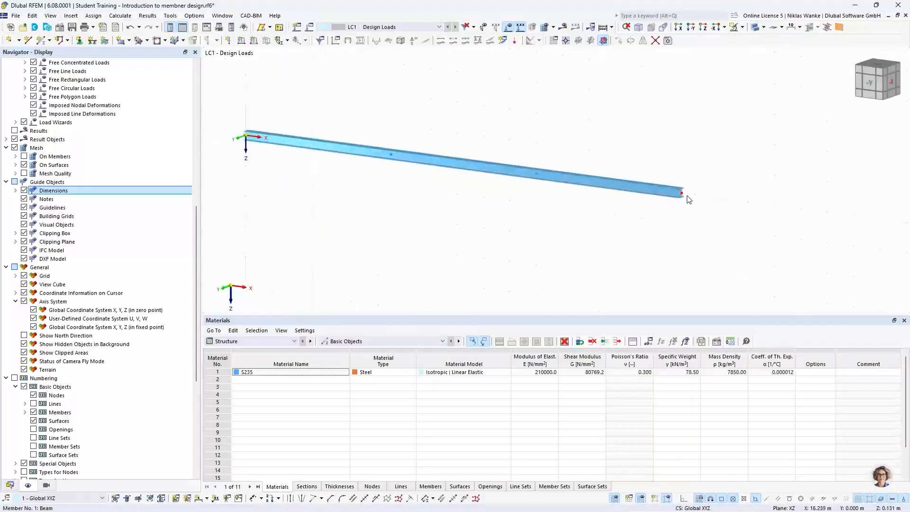
{"action": "scroll", "coordinate": [670, 191], "scroll_direction": "down", "scroll_amount": 2}
{"action": "scroll", "coordinate": [669, 192], "scroll_direction": "down", "scroll_amount": 3}
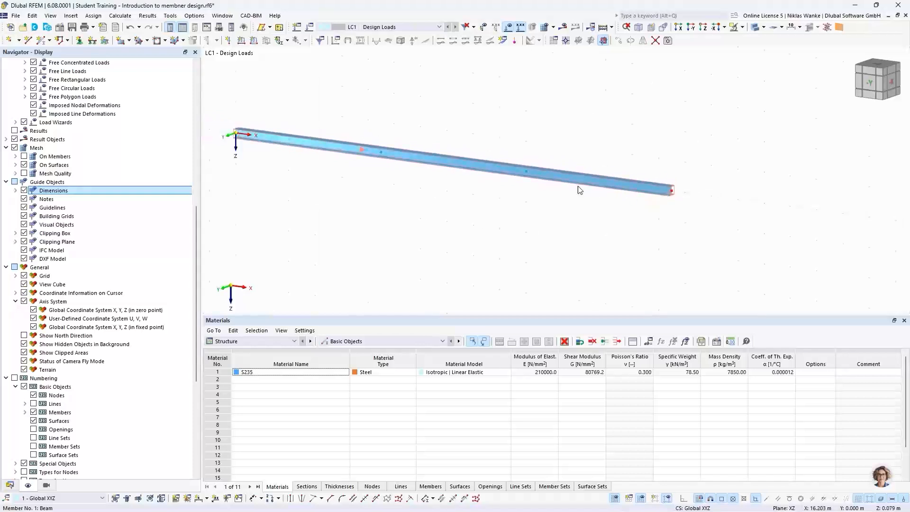
{"action": "middle_click_drag", "start_coordinate": [540, 191], "coordinate": [514, 210], "text": "ctrl"}
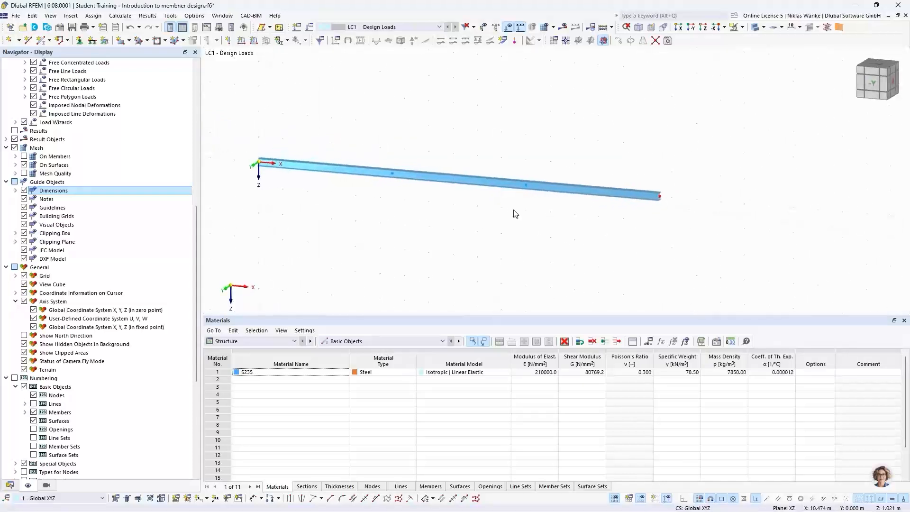
{"action": "left_click", "coordinate": [873, 83]}
{"action": "scroll", "coordinate": [576, 237], "scroll_direction": "down", "scroll_amount": 1}
{"action": "middle_click_drag", "start_coordinate": [573, 234], "coordinate": [542, 230]}
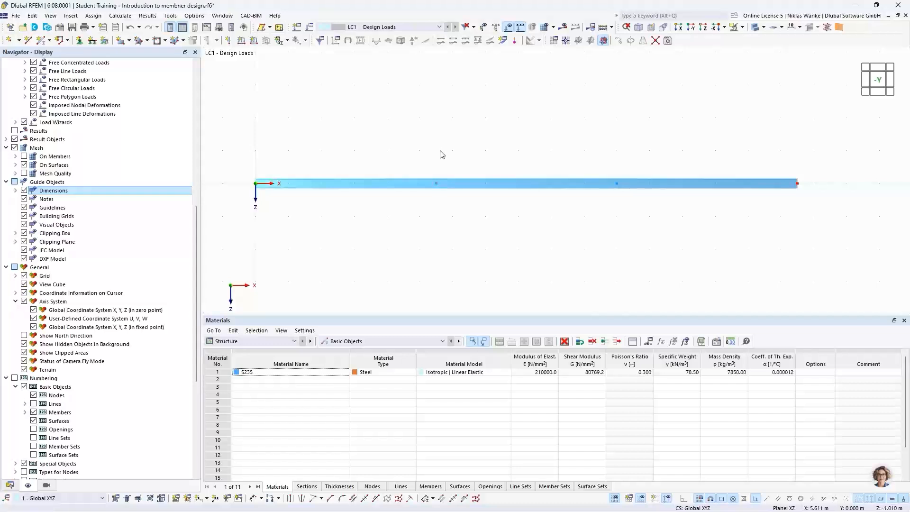
- Start a Move/Copy of the beam's two intermediate nodes and set the number of copy steps to 1
{"action": "left_click", "coordinate": [436, 184]}
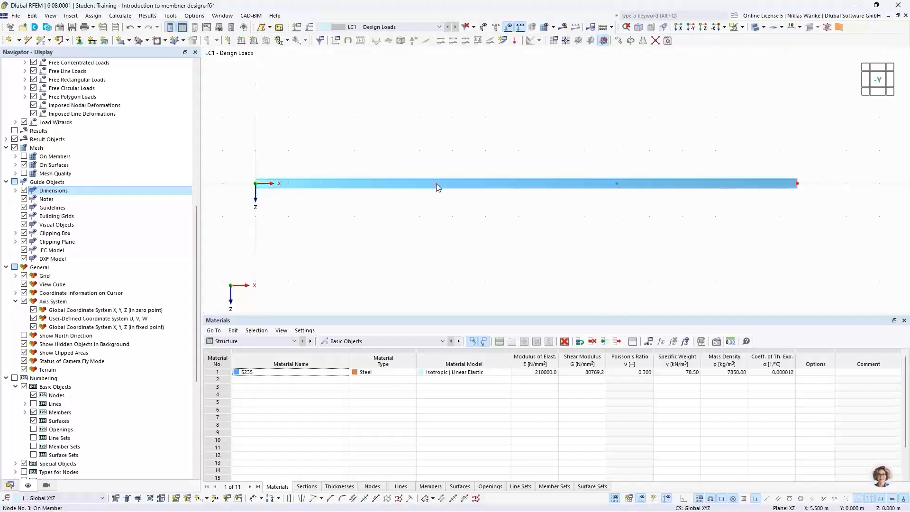
{"action": "left_click", "coordinate": [617, 184]}
{"action": "left_click", "coordinate": [618, 42]}
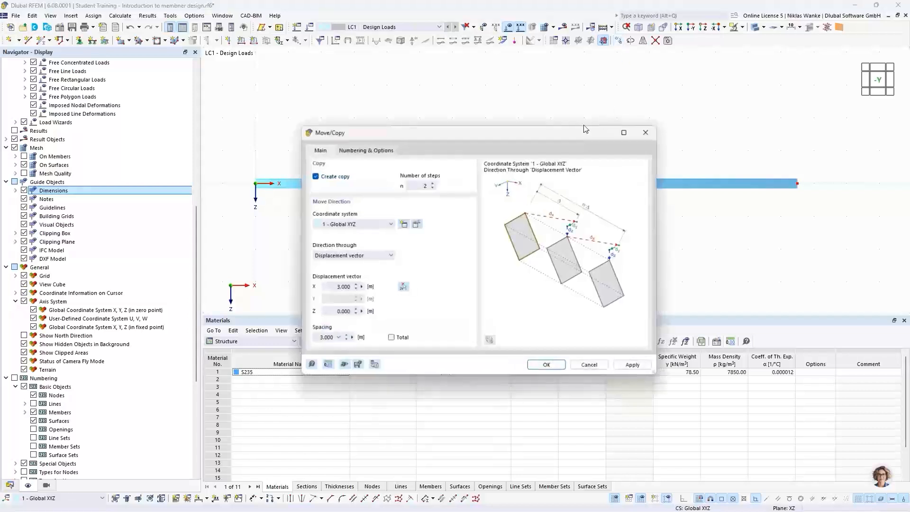
{"action": "left_click_drag", "start_coordinate": [527, 136], "coordinate": [614, 119]}
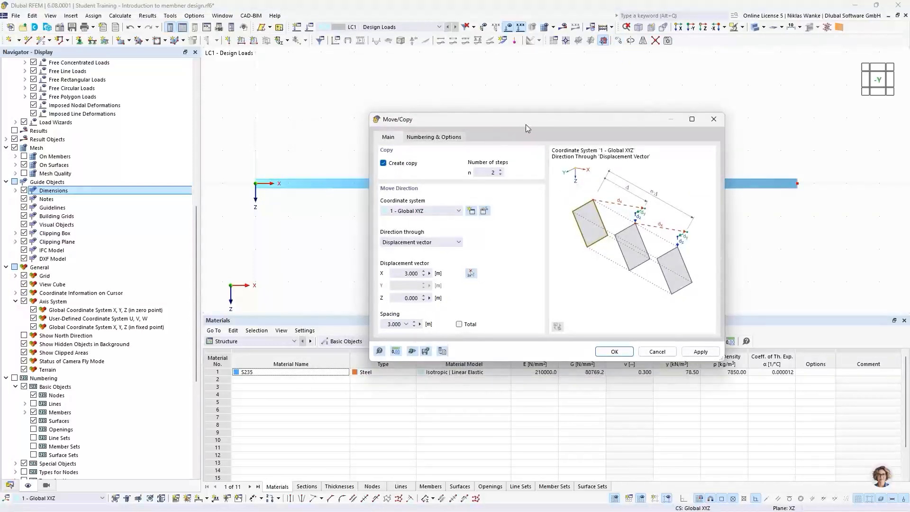
{"action": "left_click_drag", "start_coordinate": [526, 125], "coordinate": [609, 131]}
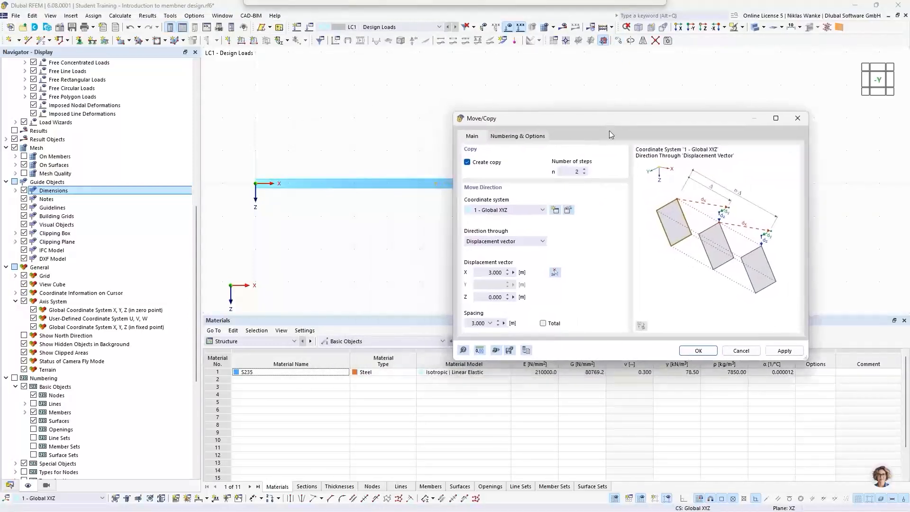
{"action": "left_click", "coordinate": [584, 174]}
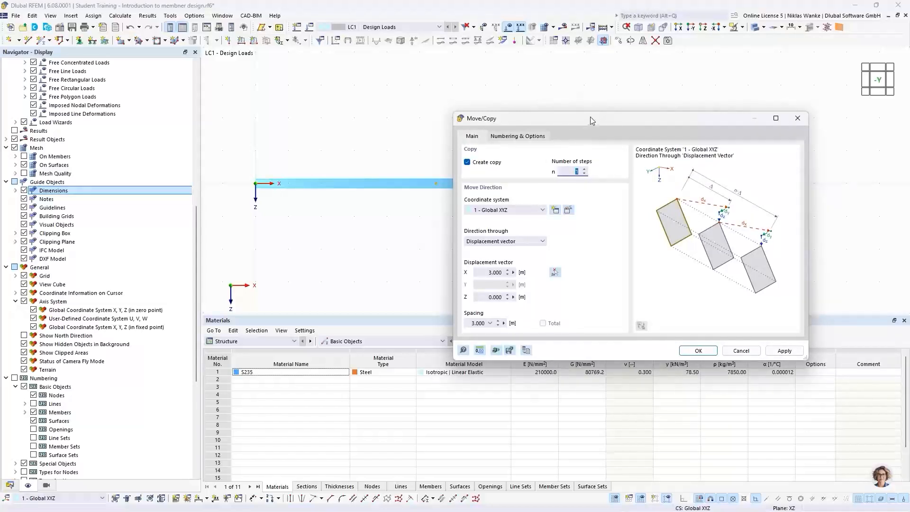
{"action": "mouse_move", "coordinate": [590, 117]}
{"action": "left_mouse_down"}
{"action": "mouse_move", "coordinate": [592, 104]}
{"action": "mouse_move", "coordinate": [591, 113]}
{"action": "left_mouse_up"}
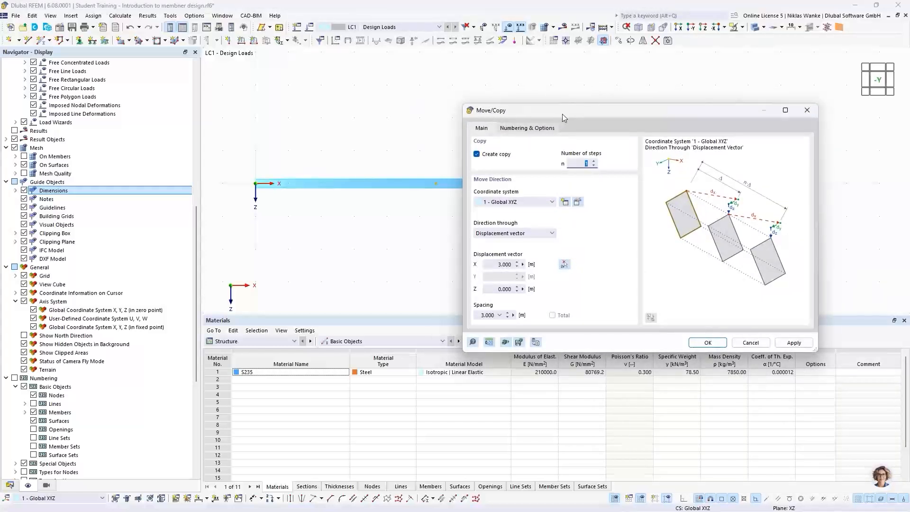
{"action": "left_click_drag", "start_coordinate": [573, 113], "coordinate": [450, 211]}
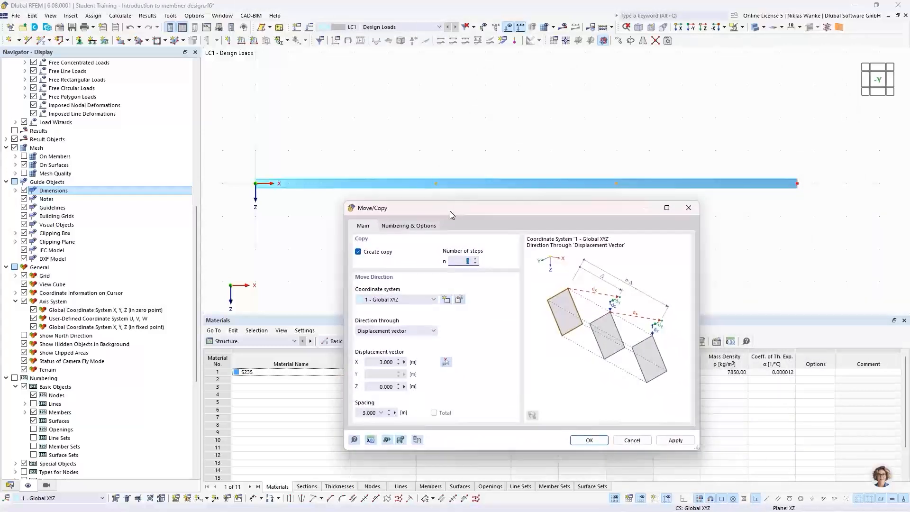
- Enable step links for the copy and have the original and copied nodes linked with a member
{"action": "left_click", "coordinate": [418, 226]}
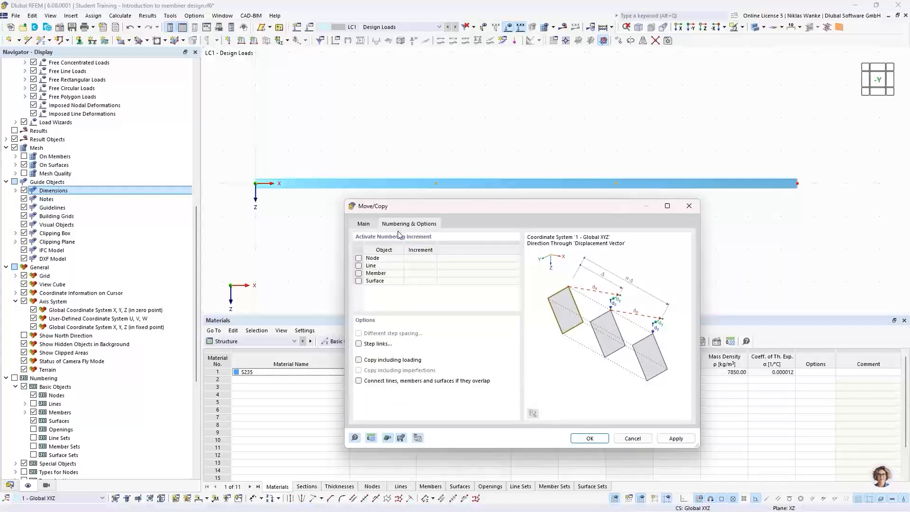
{"action": "left_click", "coordinate": [359, 344]}
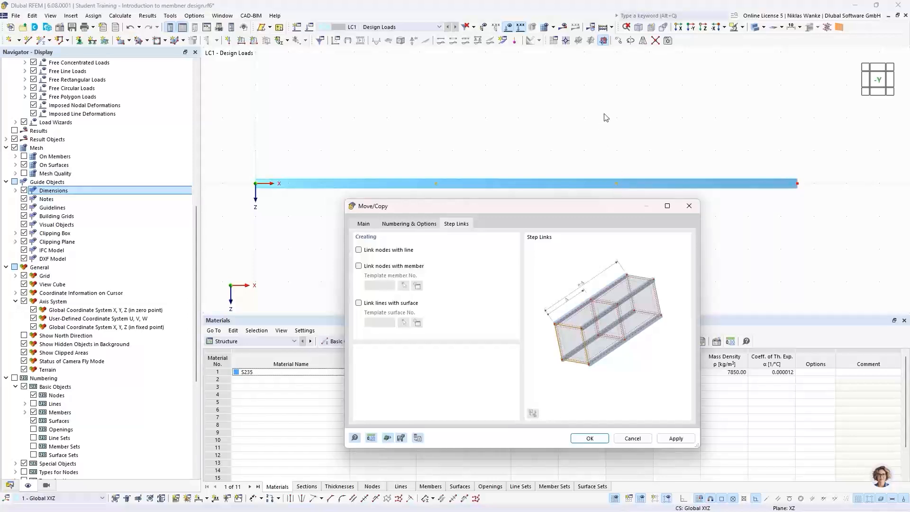
{"action": "left_click", "coordinate": [617, 183]}
{"action": "left_click", "coordinate": [359, 267]}
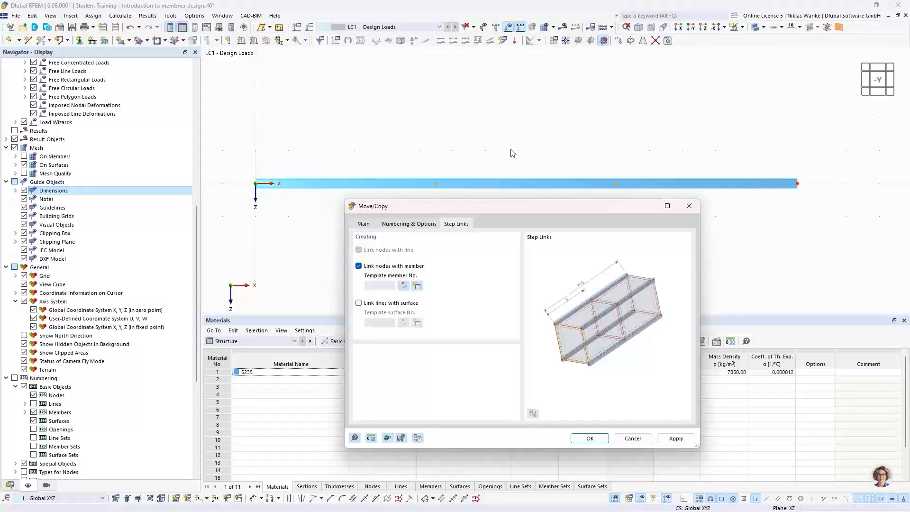
- Begin a new template member for the step links and set its member type to Truss
{"action": "left_click", "coordinate": [417, 286]}
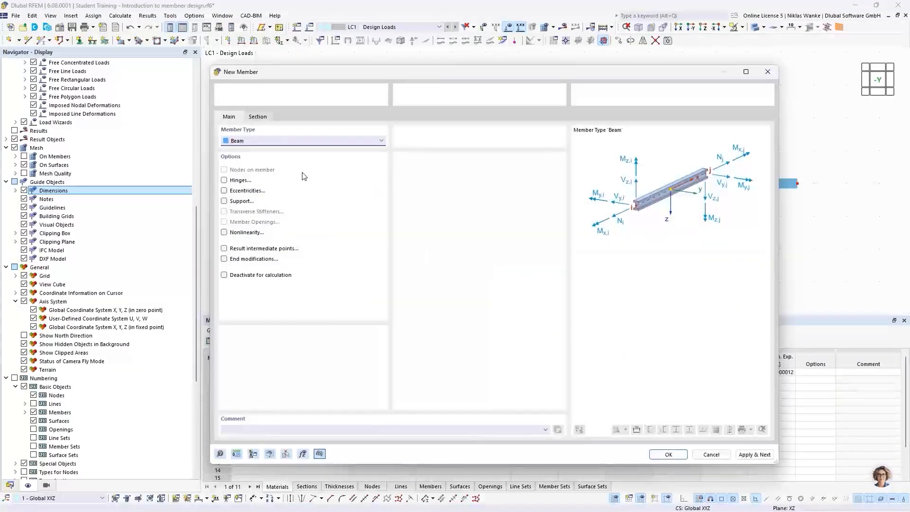
{"action": "left_click", "coordinate": [303, 142]}
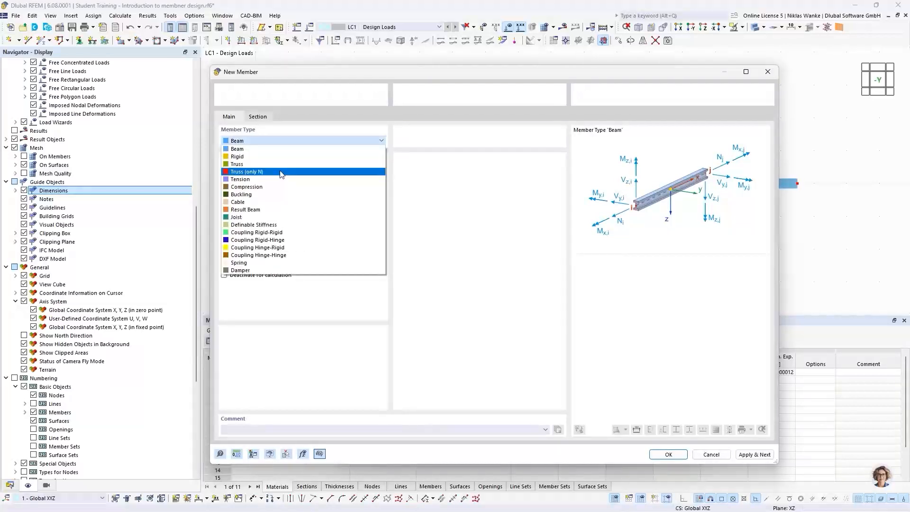
{"action": "left_click", "coordinate": [235, 164]}
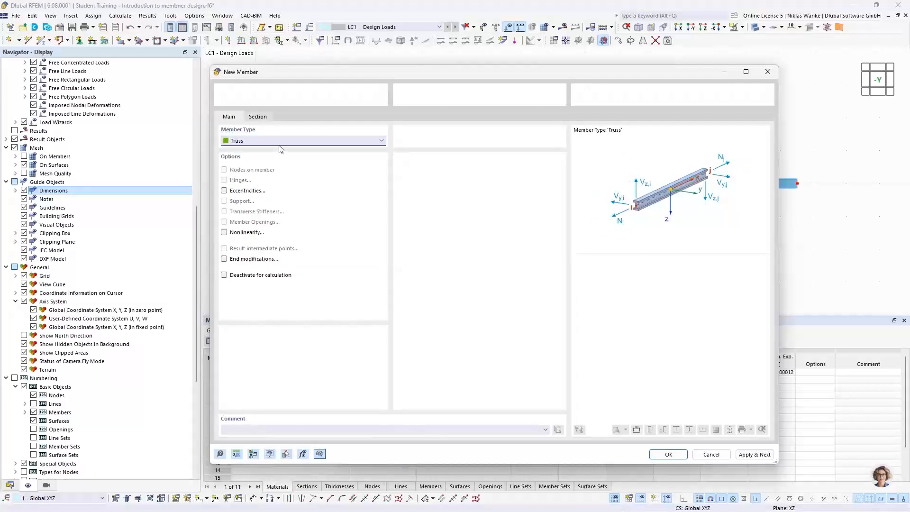
- Assign a new British Steel IPE 200 section in S235 to the template truss member and accept the member
{"action": "left_click", "coordinate": [262, 118]}
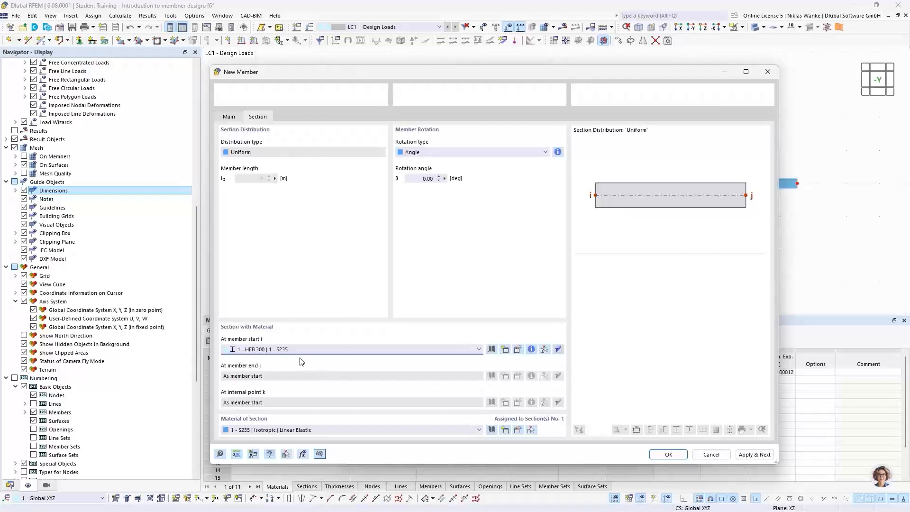
{"action": "left_click", "coordinate": [280, 349]}
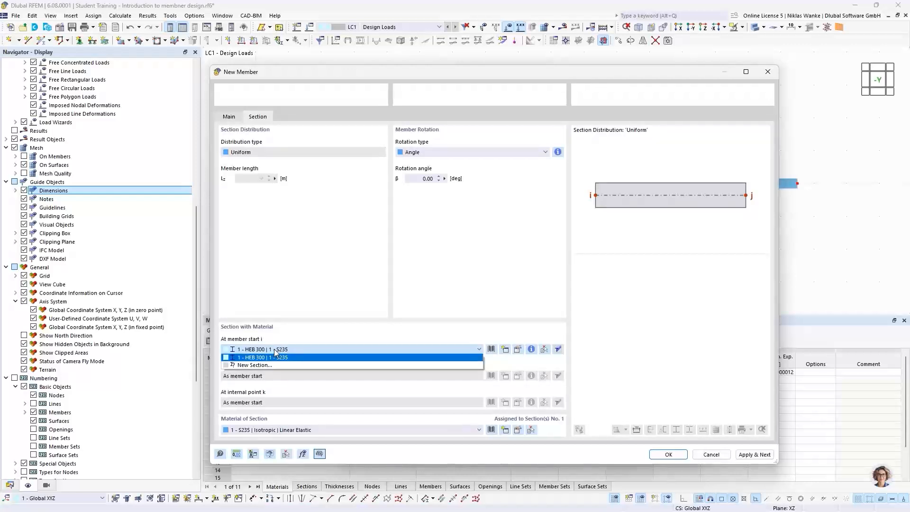
{"action": "left_click", "coordinate": [256, 365]}
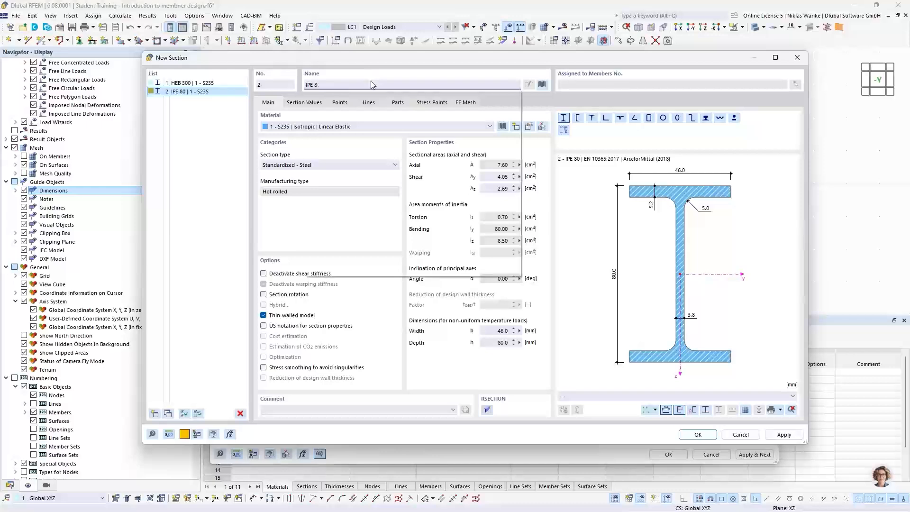
{"action": "key", "text": "BackSpace"}
{"action": "key", "text": "BackSpace"}
{"action": "key", "text": "BackSpace"}
{"action": "type", "text": "200"}
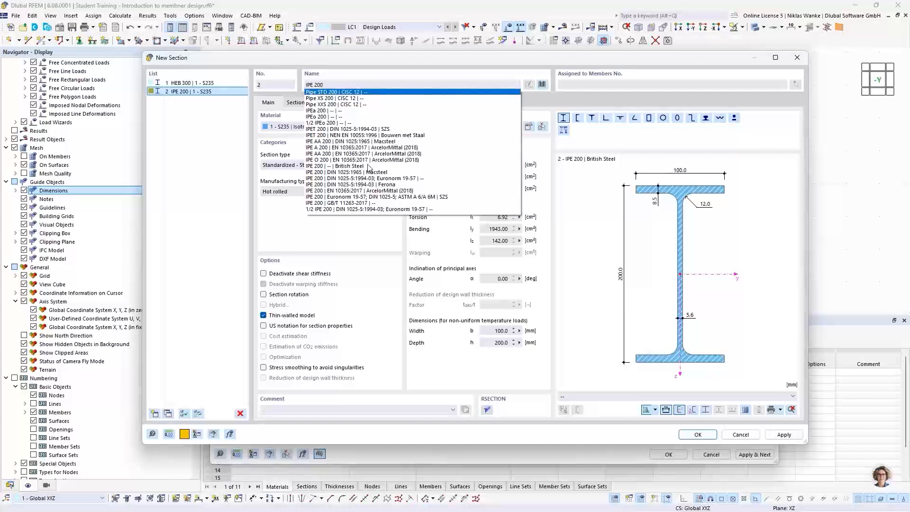
{"action": "left_click", "coordinate": [352, 167]}
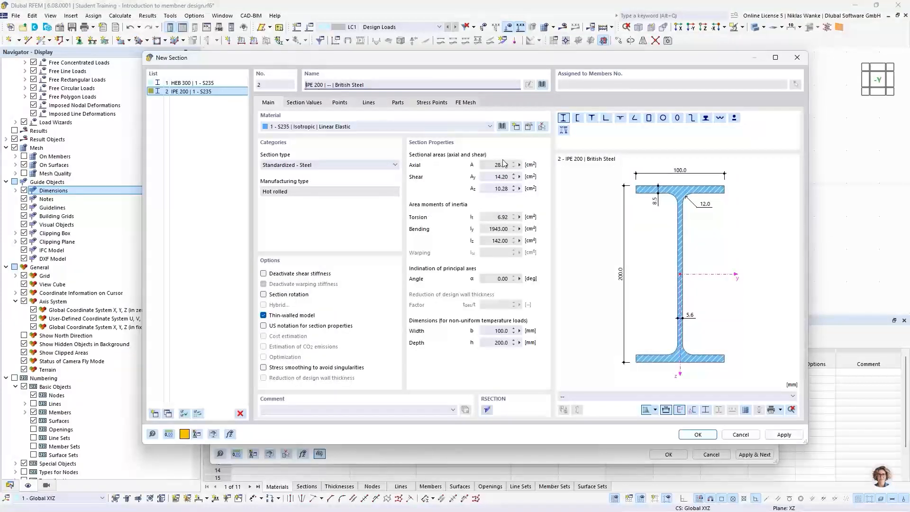
{"action": "left_click", "coordinate": [697, 436]}
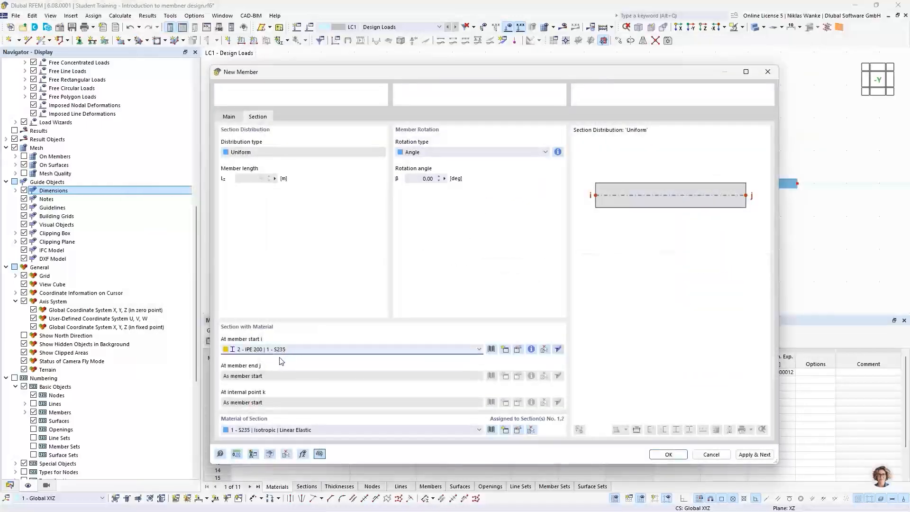
{"action": "left_click", "coordinate": [668, 454]}
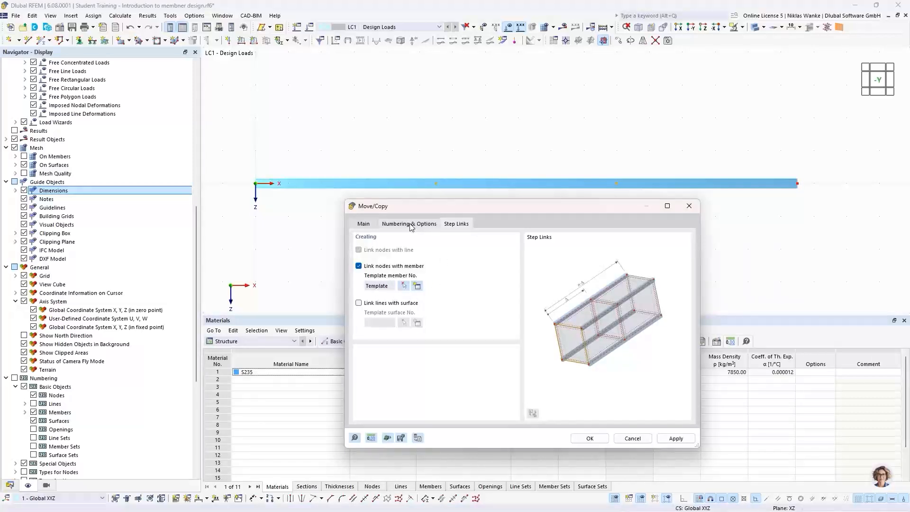
- Set the displacement to 0 m in X and a negative Z value, and create the linked vertical members above both intermediate nodes
{"action": "left_click", "coordinate": [363, 225]}
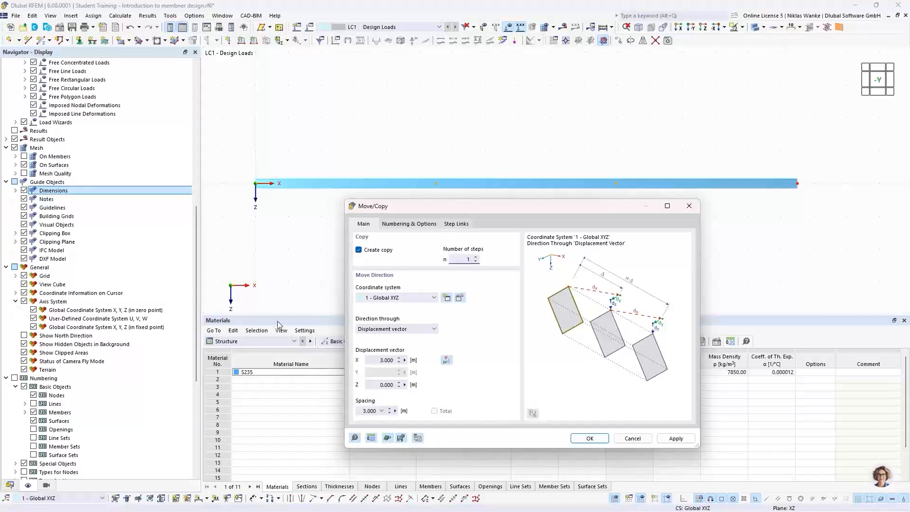
{"action": "left_click", "coordinate": [379, 360]}
{"action": "type", "text": "0"}
{"action": "key", "text": "Tab"}
{"action": "type", "text": "-"}
{"action": "left_click", "coordinate": [593, 439]}
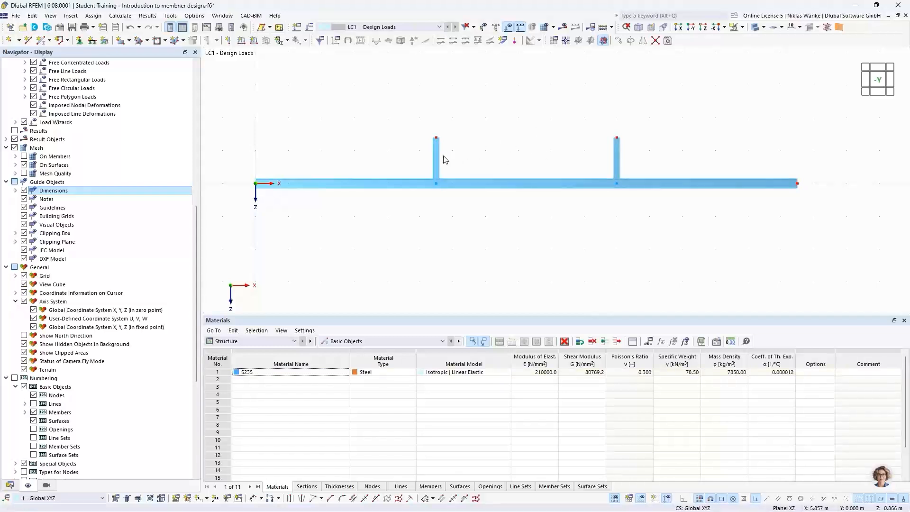
- Copy the beam's two end nodes 2.3 m upward against the Z direction, with step links turned off
{"action": "middle_click_drag", "start_coordinate": [520, 159], "coordinate": [536, 209]}
{"action": "scroll", "coordinate": [524, 205], "scroll_direction": "down", "scroll_amount": 2}
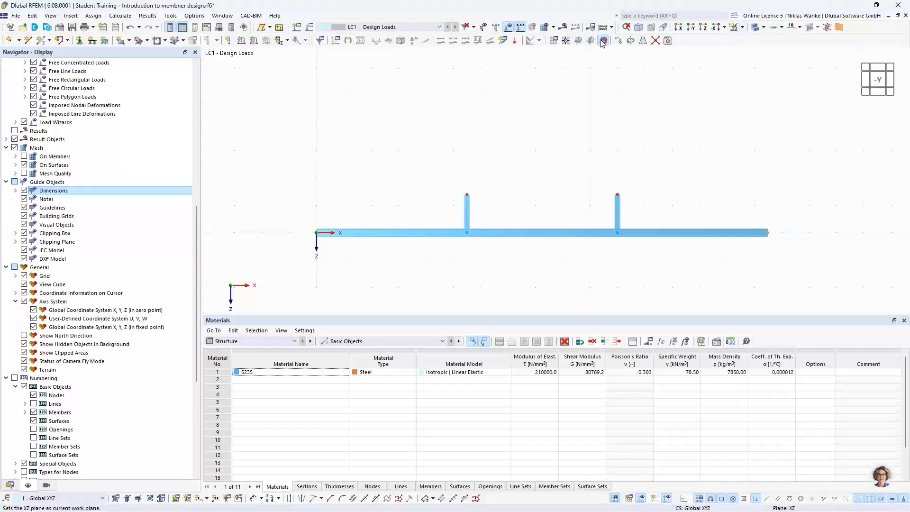
{"action": "left_click", "coordinate": [623, 42]}
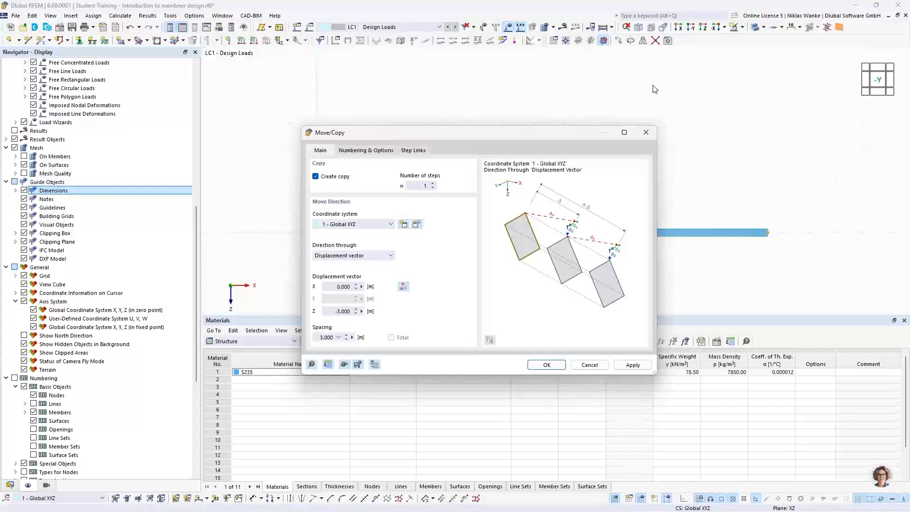
{"action": "left_click_drag", "start_coordinate": [496, 132], "coordinate": [518, 116]}
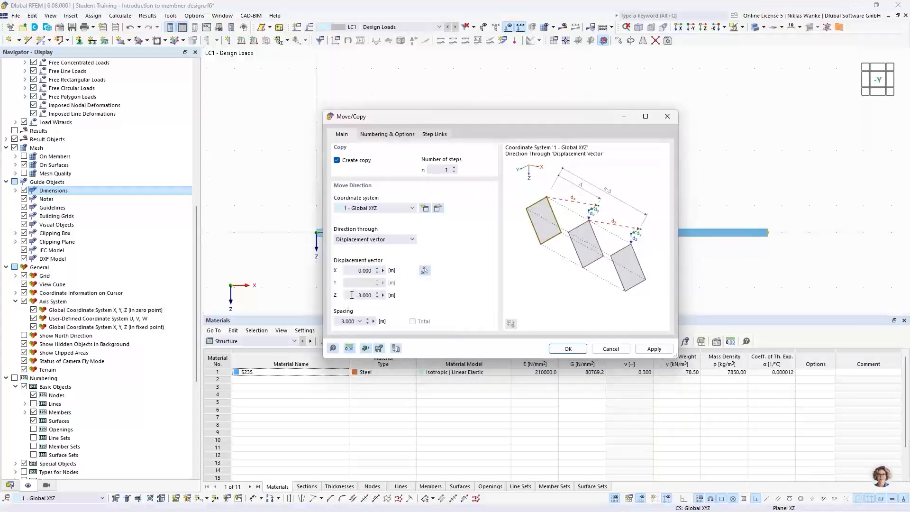
{"action": "left_click_drag", "start_coordinate": [351, 295], "coordinate": [380, 294]}
{"action": "type", "text": "2,3"}
{"action": "left_click", "coordinate": [397, 136]}
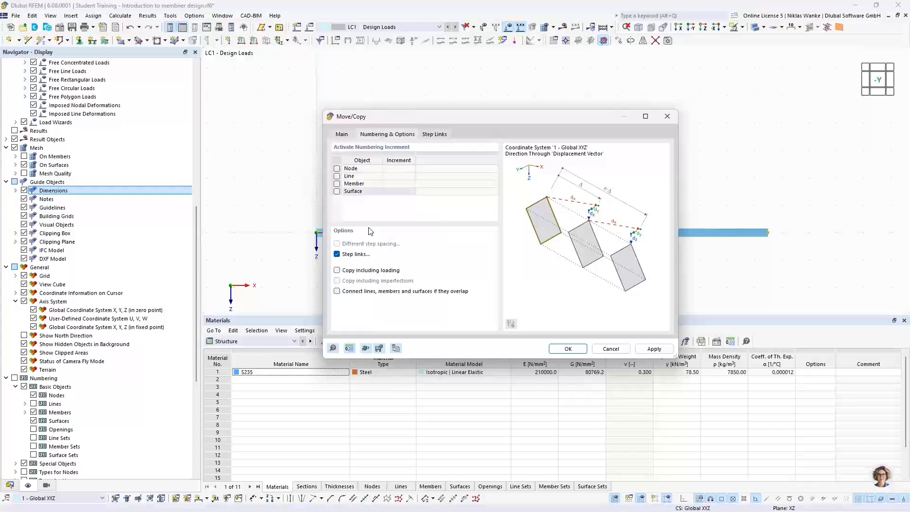
{"action": "left_click", "coordinate": [338, 254]}
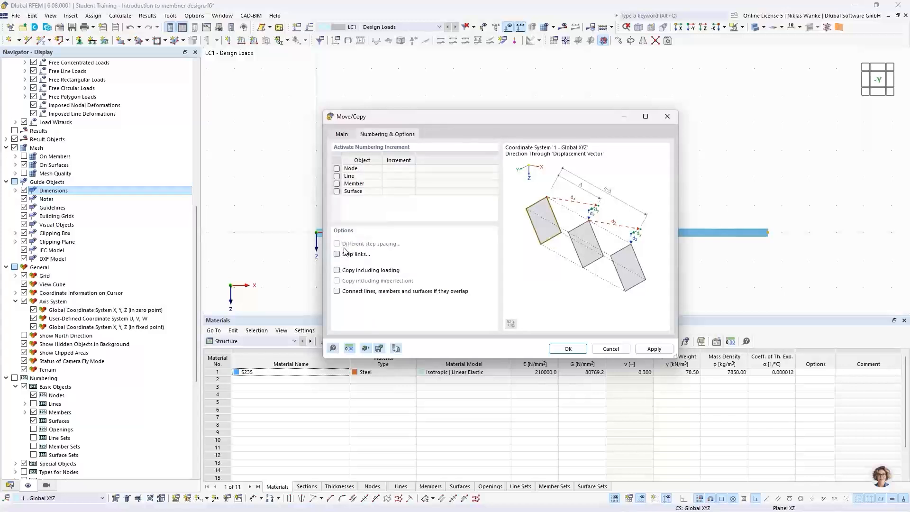
{"action": "left_click", "coordinate": [579, 350]}
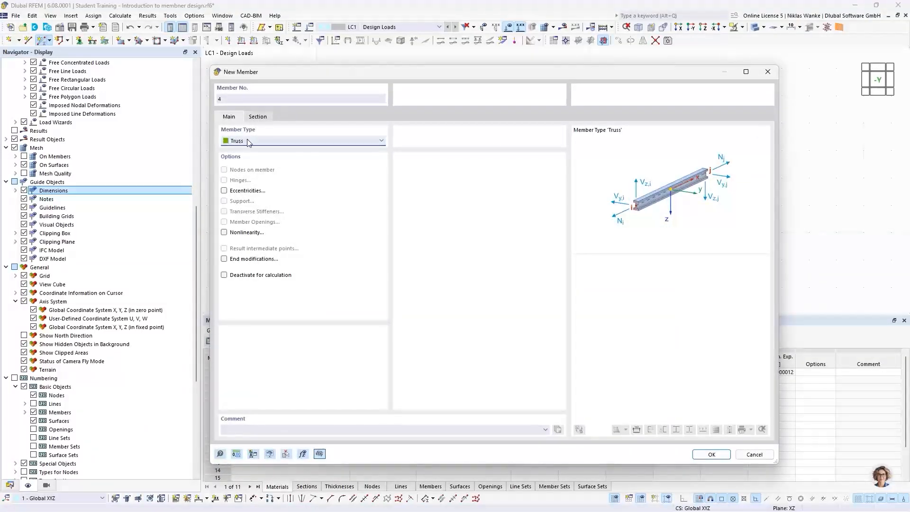
- Draw three IPE 200 S235 truss members connecting the copied left node, both vertical member tops and the copied right node
{"action": "left_click", "coordinate": [258, 117]}
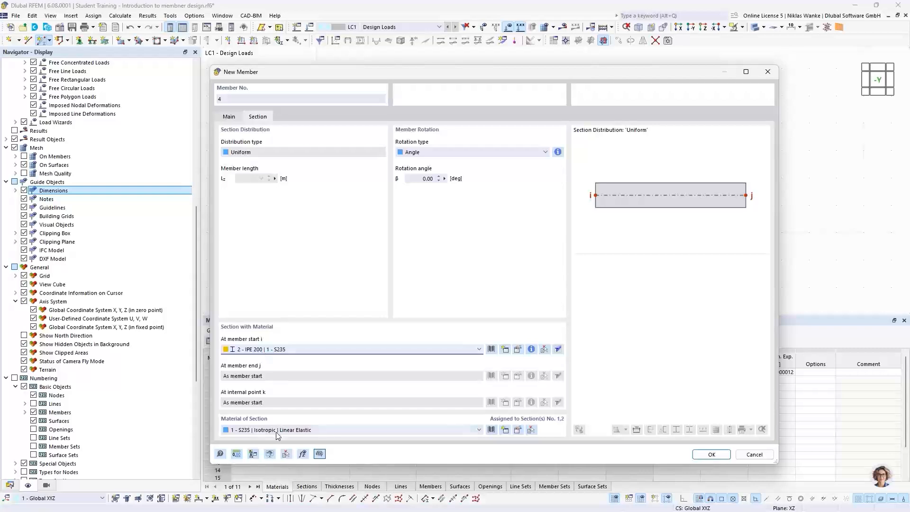
{"action": "left_click", "coordinate": [711, 454]}
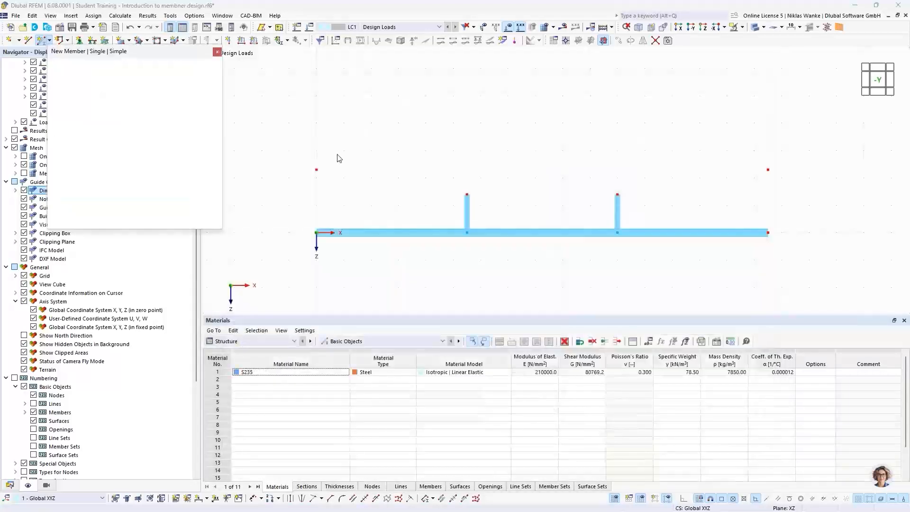
{"action": "left_click", "coordinate": [316, 169]}
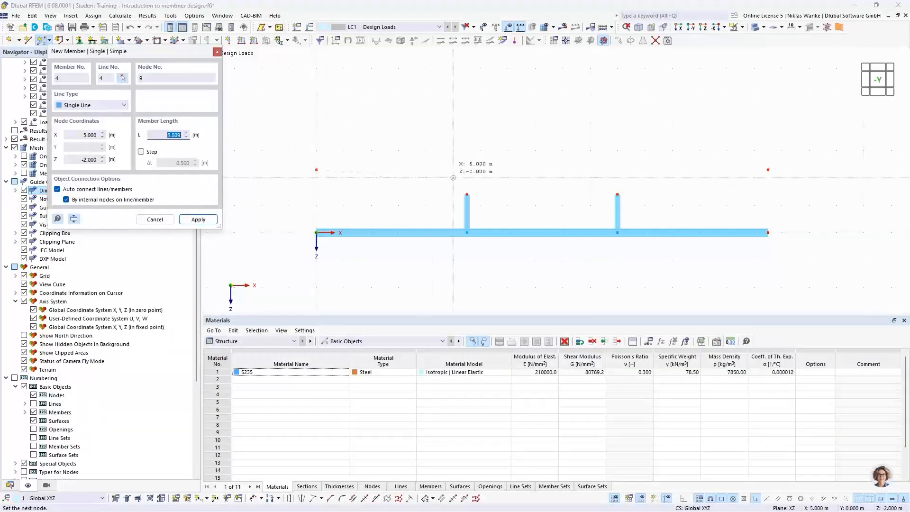
{"action": "left_click", "coordinate": [467, 195]}
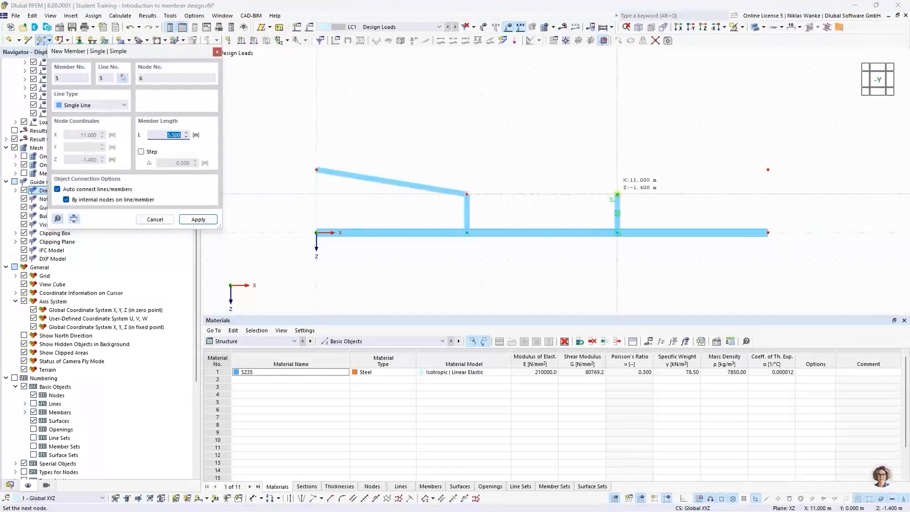
{"action": "left_click", "coordinate": [617, 194]}
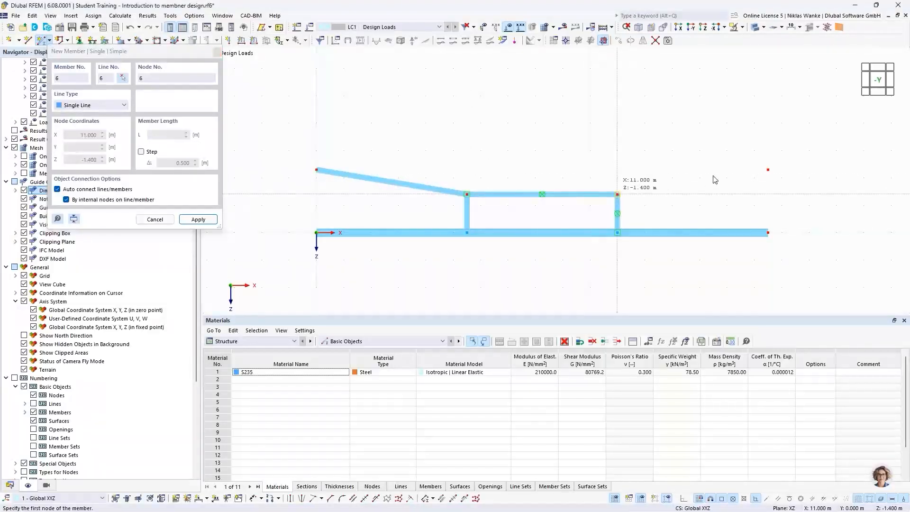
{"action": "left_click", "coordinate": [617, 195]}
{"action": "left_click", "coordinate": [768, 170]}
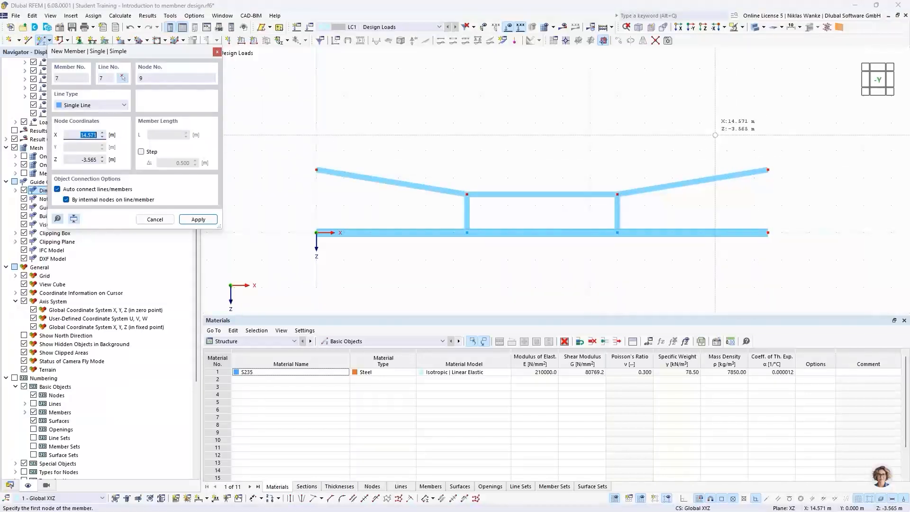
{"action": "key", "text": "Escape"}
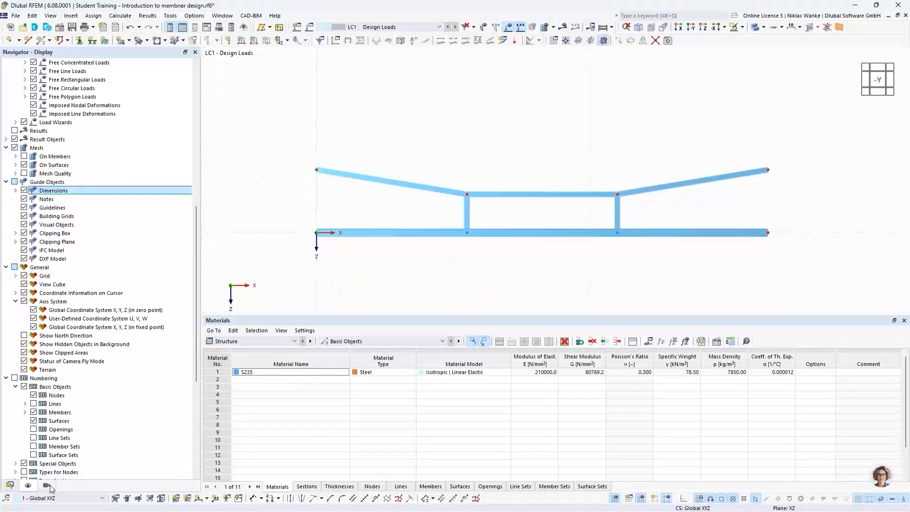
- Colour the rendered members by their Section property and check the HEB 300 and IPE 200 legend entries
{"action": "scroll", "coordinate": [72, 455], "scroll_direction": "down", "scroll_amount": 6}
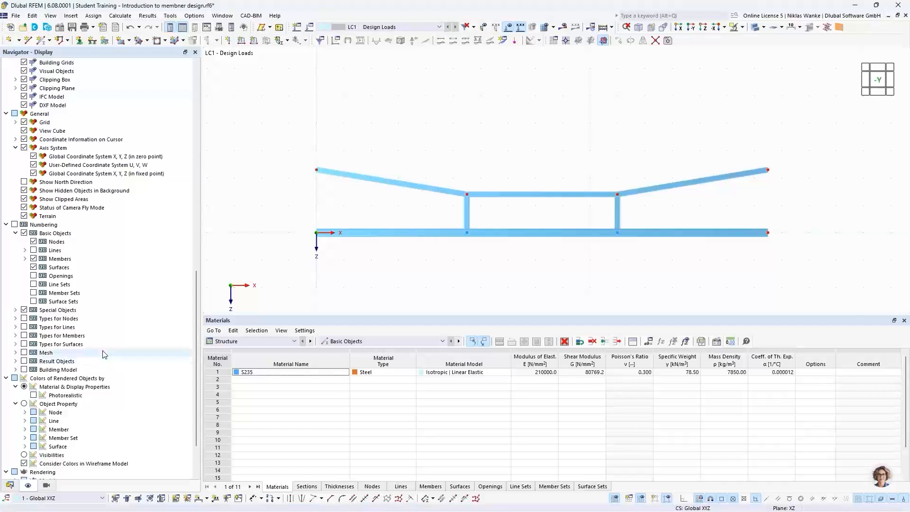
{"action": "scroll", "coordinate": [74, 372], "scroll_direction": "down", "scroll_amount": 3}
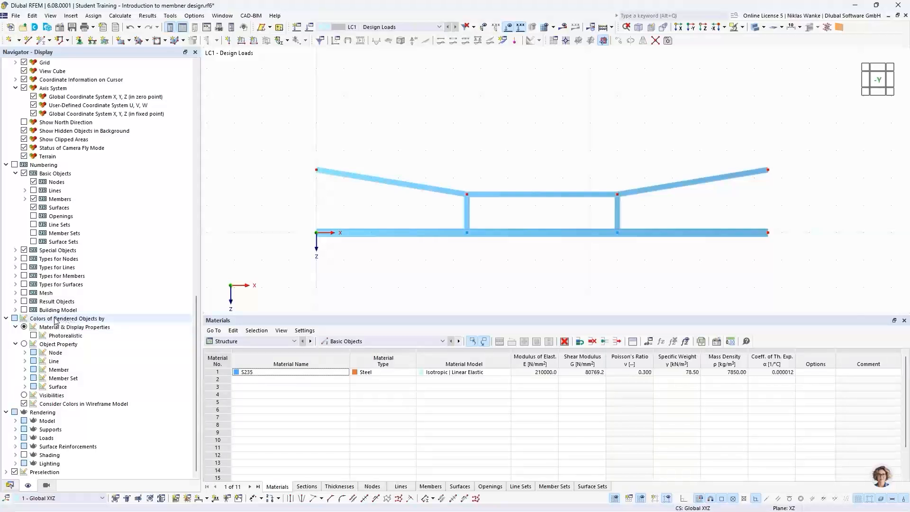
{"action": "left_click", "coordinate": [24, 328]}
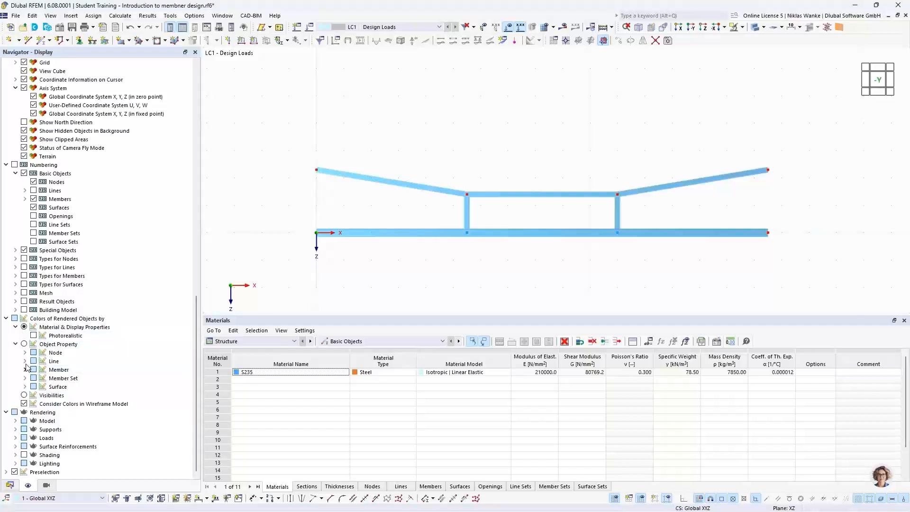
{"action": "left_click", "coordinate": [24, 344]}
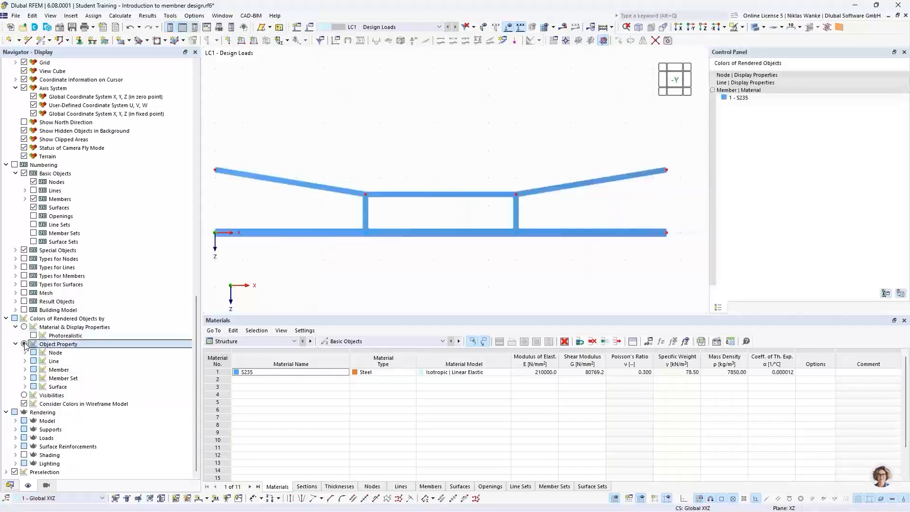
{"action": "left_click", "coordinate": [26, 369]}
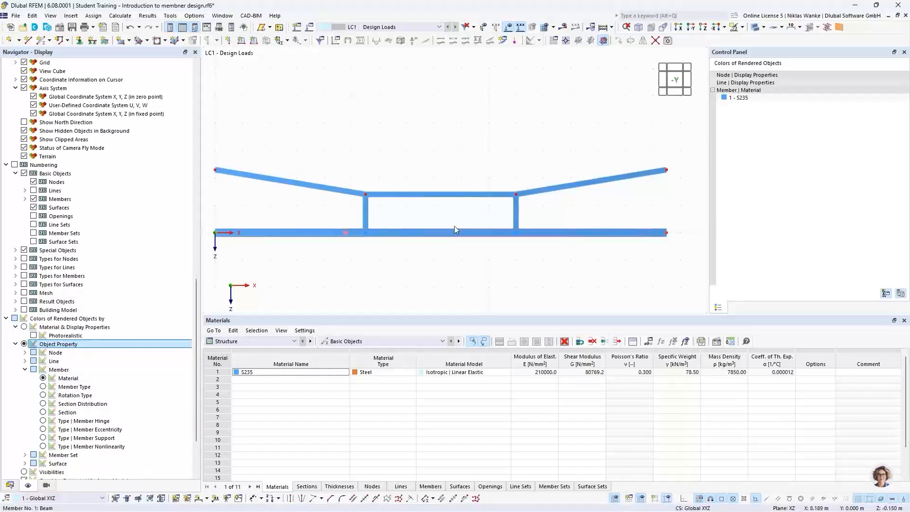
{"action": "scroll", "coordinate": [442, 186], "scroll_direction": "down", "scroll_amount": 2}
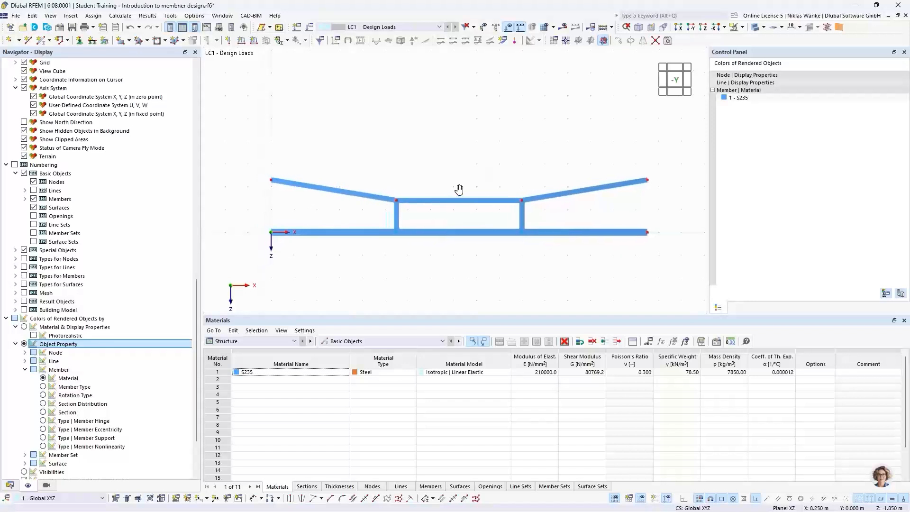
{"action": "left_click", "coordinate": [43, 413]}
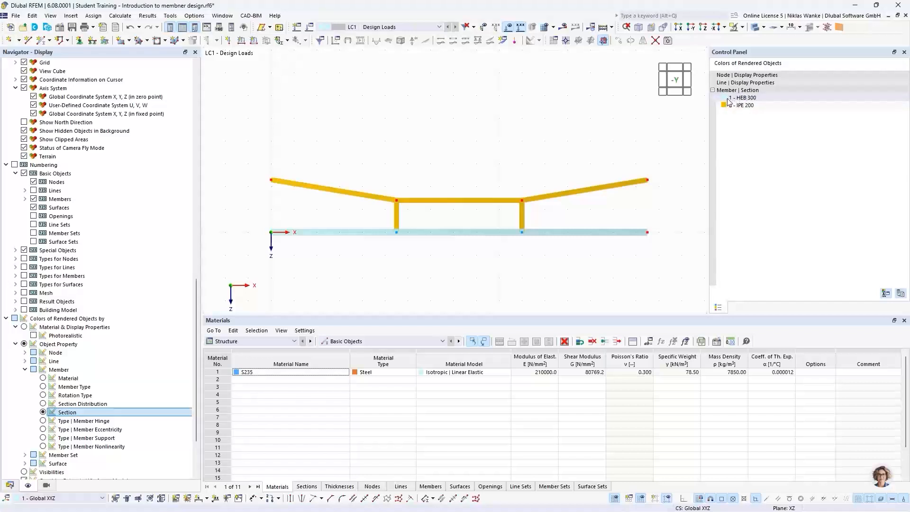
{"action": "left_click", "coordinate": [768, 100]}
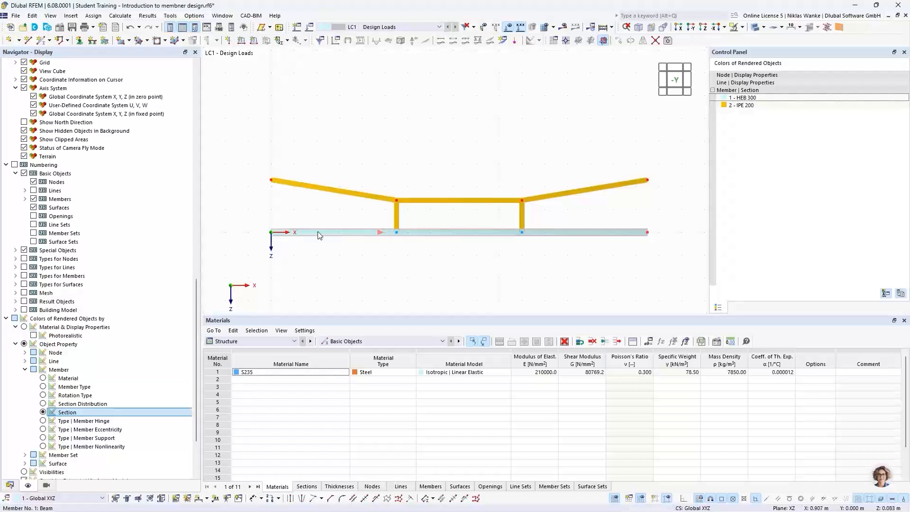
{"action": "left_click", "coordinate": [746, 107]}
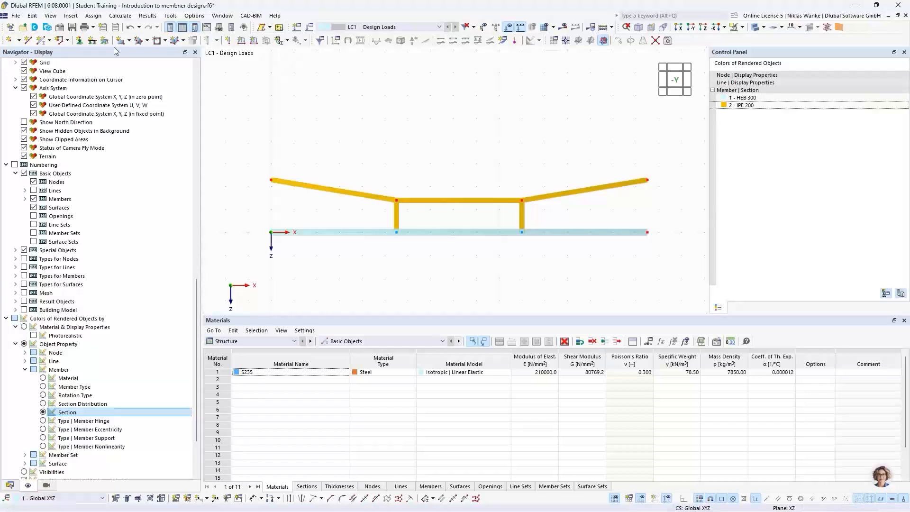
- Assign the existing Gelenkig nodal support to the beam's left end node and both outer nodes of the upper truss chain
{"action": "left_click", "coordinate": [79, 40]}
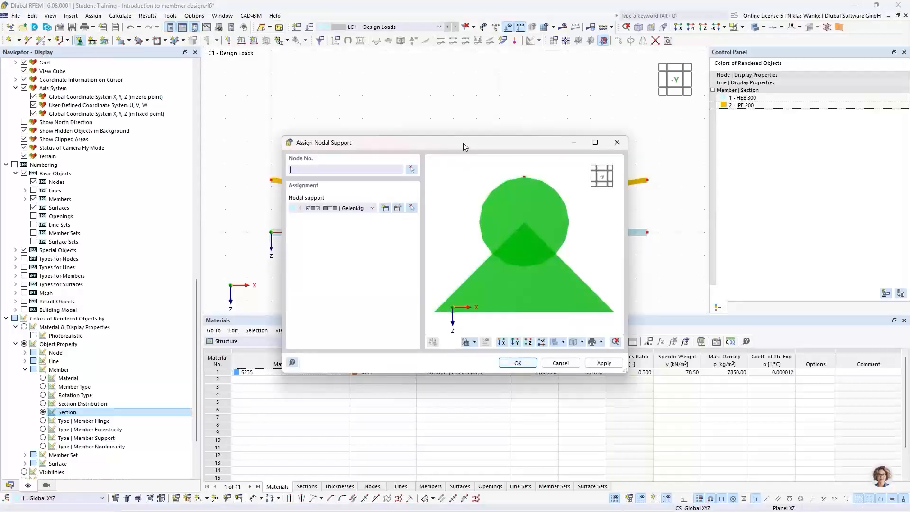
{"action": "left_click_drag", "start_coordinate": [462, 143], "coordinate": [479, 133]}
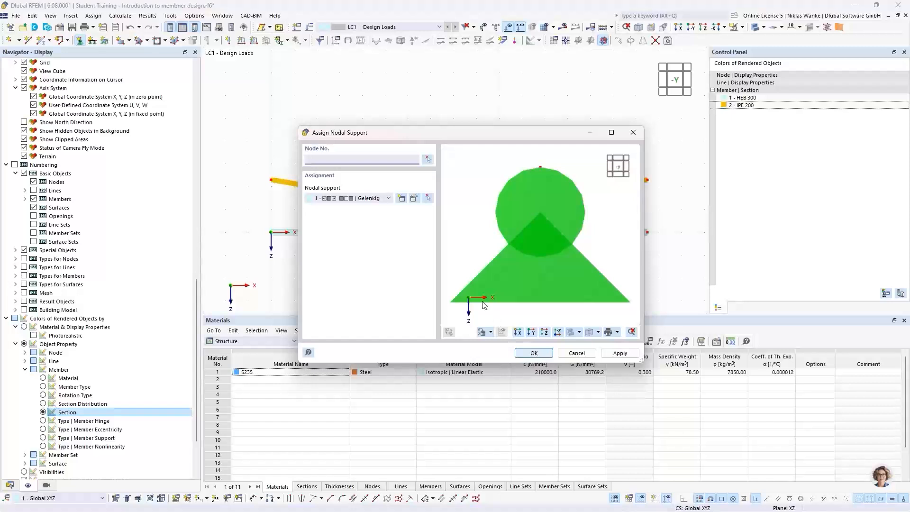
{"action": "left_click", "coordinate": [535, 353]}
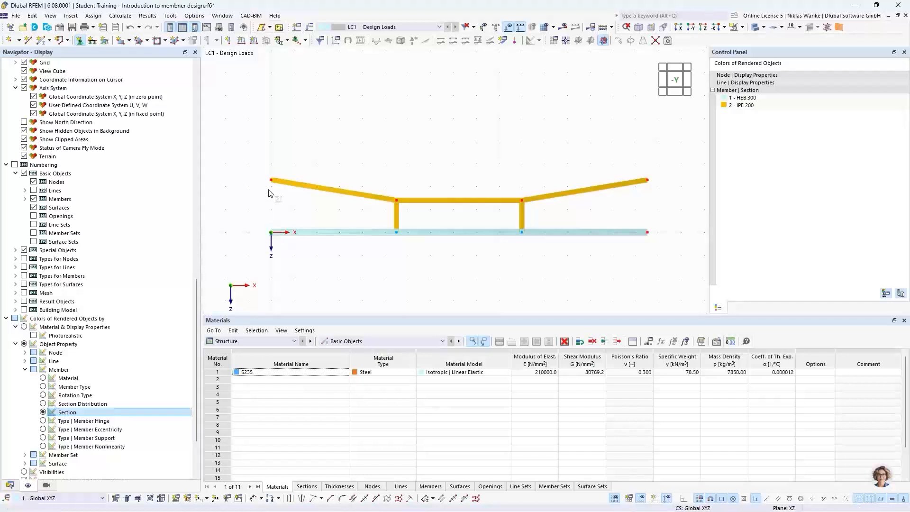
- Enlarge the displayed size of the nodal support symbols
{"action": "right_click", "coordinate": [649, 185]}
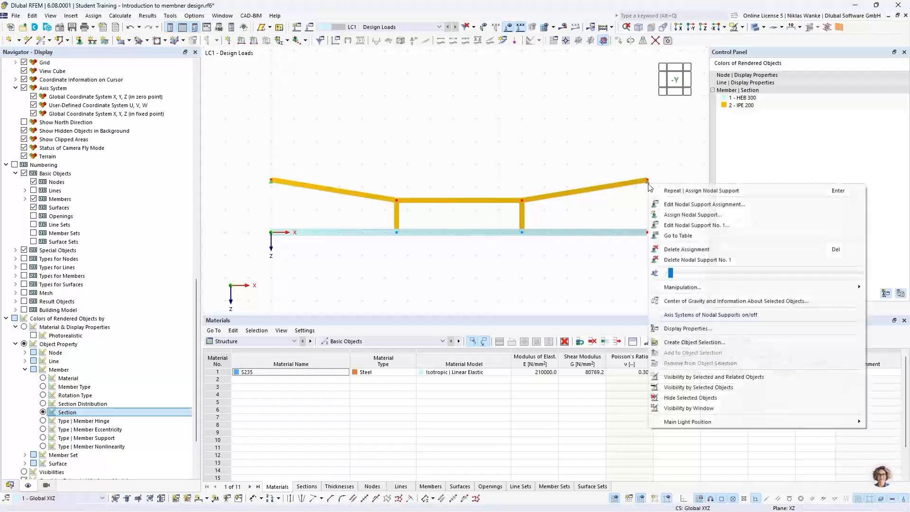
{"action": "left_click_drag", "start_coordinate": [672, 274], "coordinate": [745, 273]}
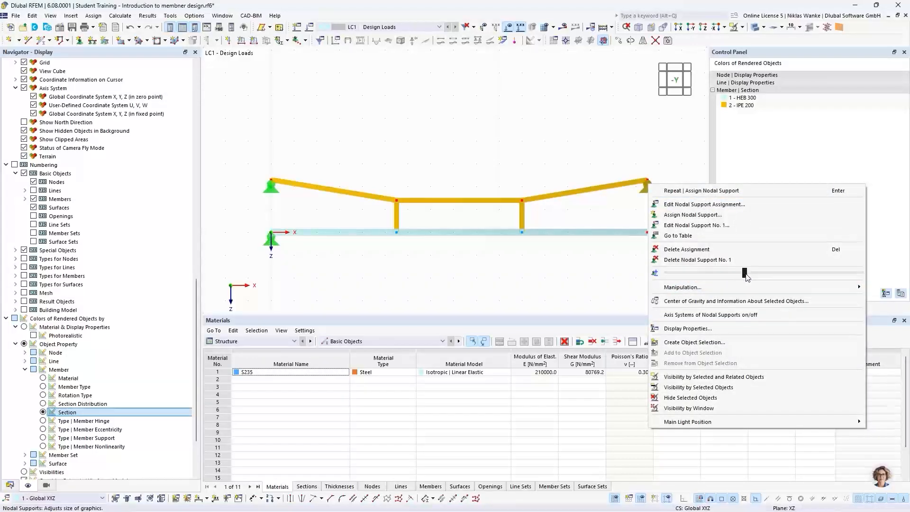
{"action": "left_click", "coordinate": [617, 125]}
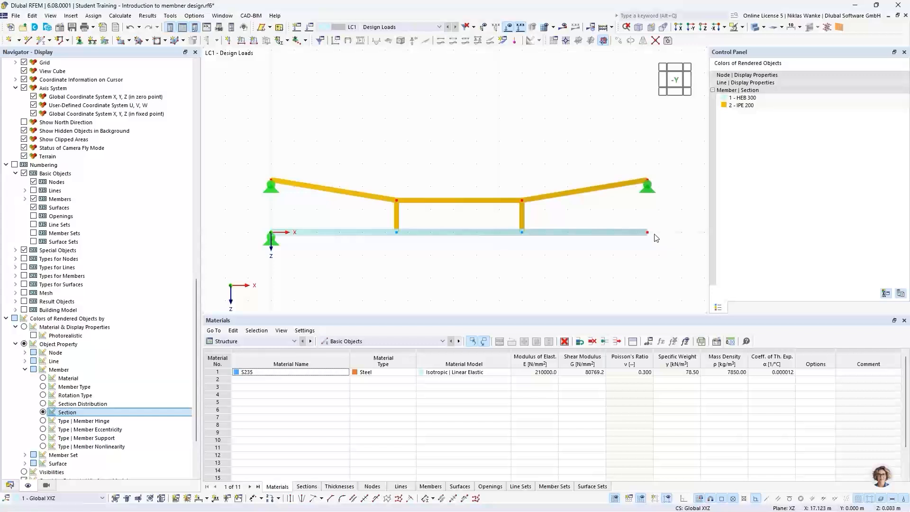
- Create a new nodal support with uX released and uZ fixed, and assign it to the beam's right end node
{"action": "left_click", "coordinate": [79, 41]}
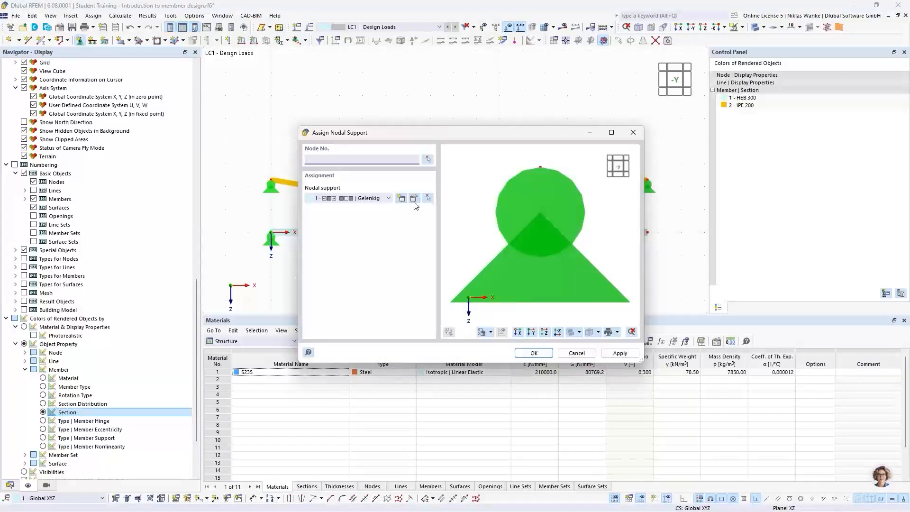
{"action": "left_click", "coordinate": [401, 198]}
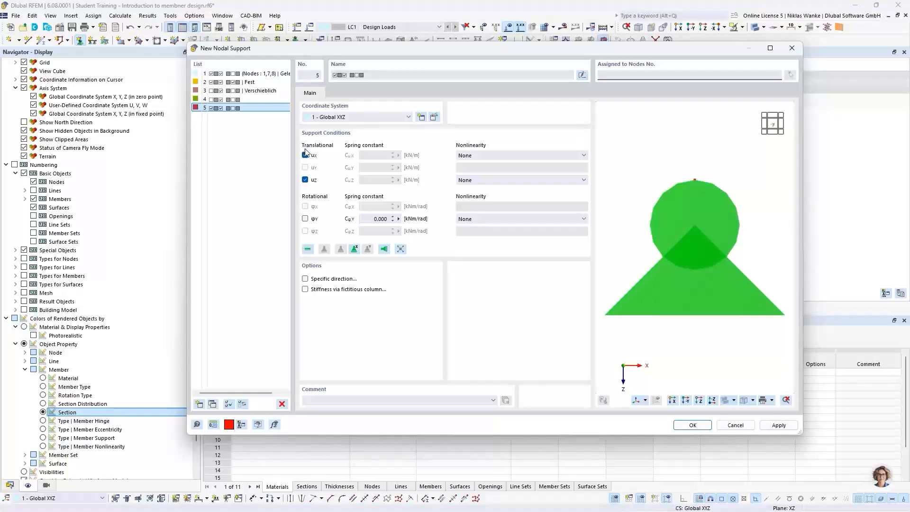
{"action": "left_click", "coordinate": [305, 155]}
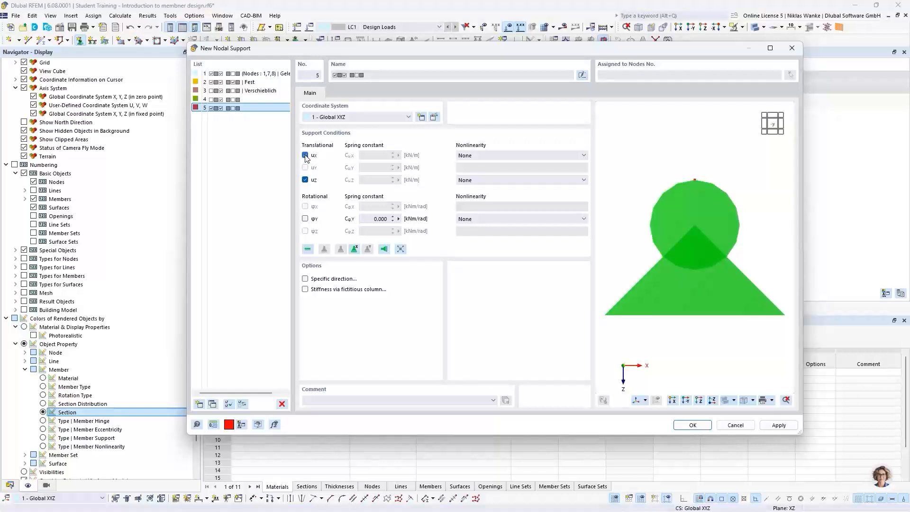
{"action": "left_click", "coordinate": [305, 155]}
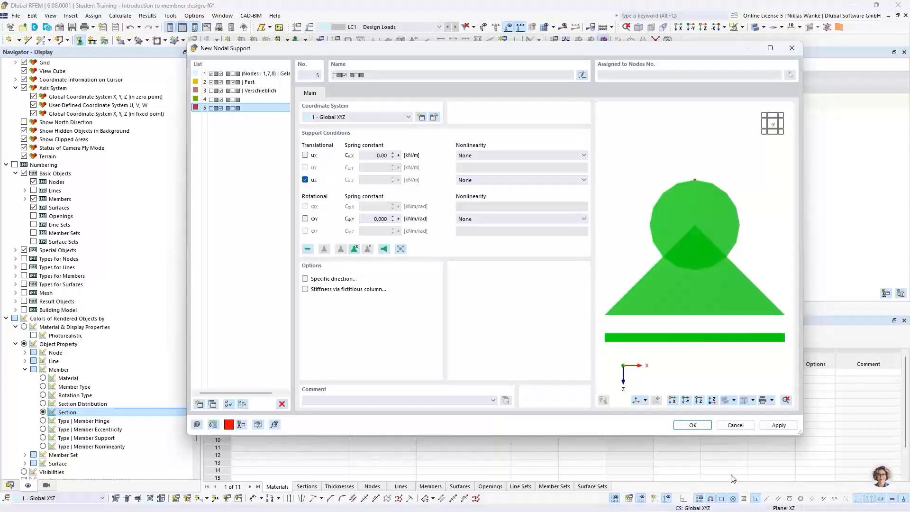
{"action": "left_click", "coordinate": [694, 424]}
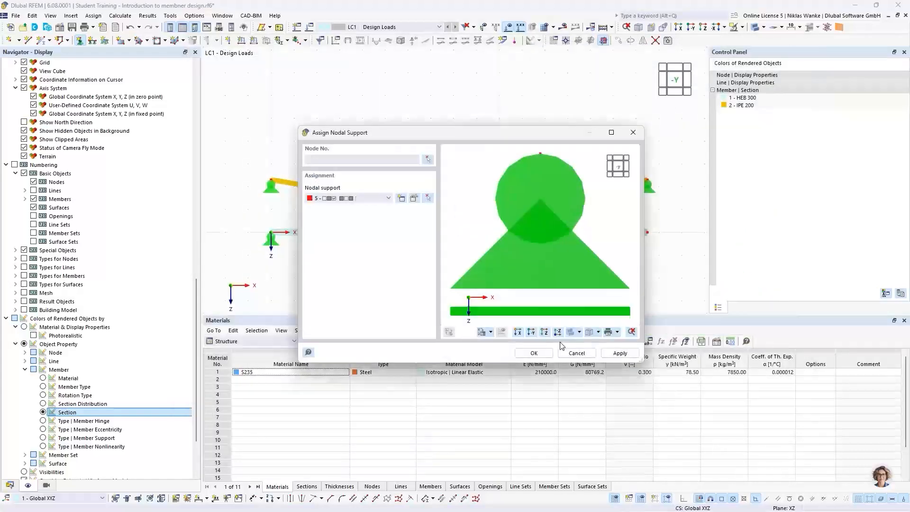
{"action": "left_click", "coordinate": [534, 354]}
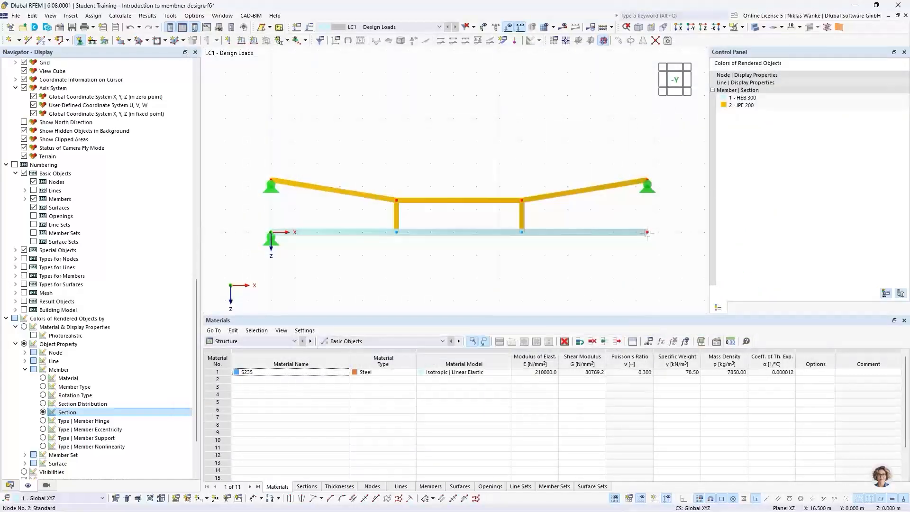
{"action": "left_click", "coordinate": [648, 232]}
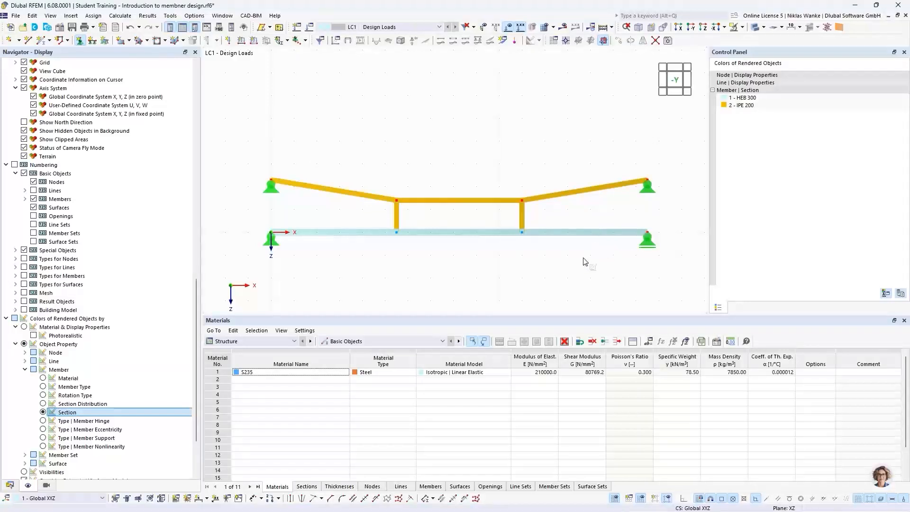
- Start a new member load in load case LC1 and review the available load types, leaving Force selected
{"action": "scroll", "coordinate": [576, 263], "scroll_direction": "down", "scroll_amount": 1}
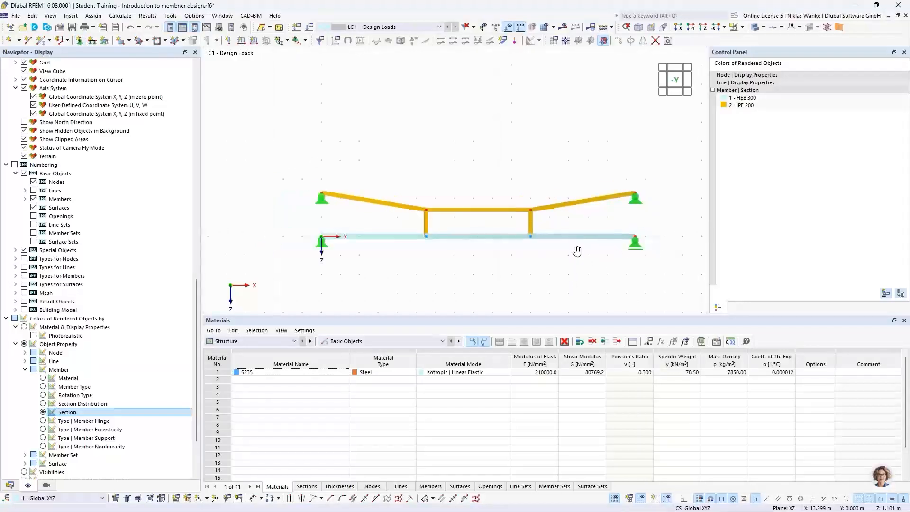
{"action": "middle_click_drag", "start_coordinate": [577, 251], "coordinate": [563, 233]}
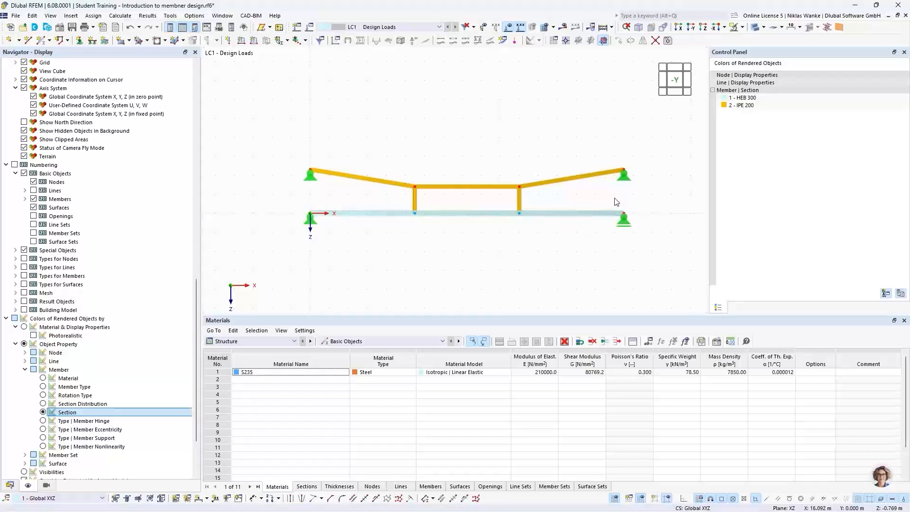
{"action": "left_click", "coordinate": [255, 41]}
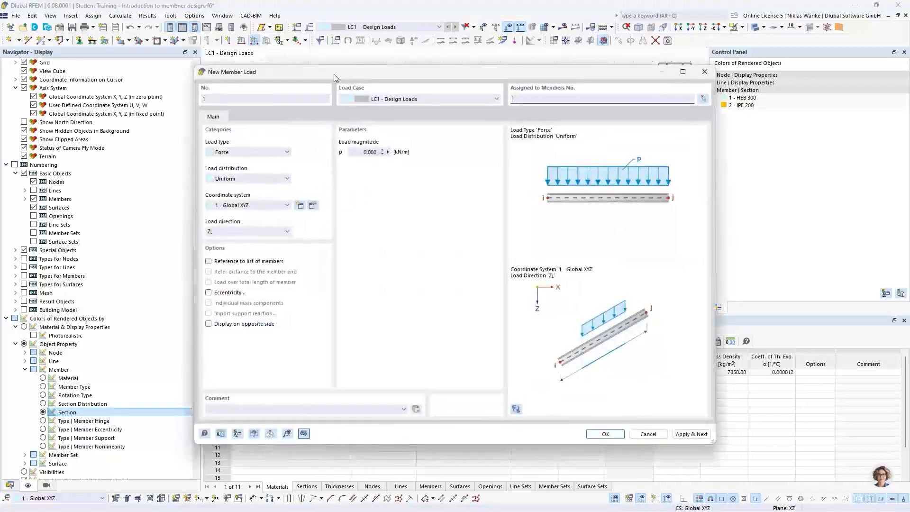
{"action": "left_click_drag", "start_coordinate": [380, 77], "coordinate": [413, 73]}
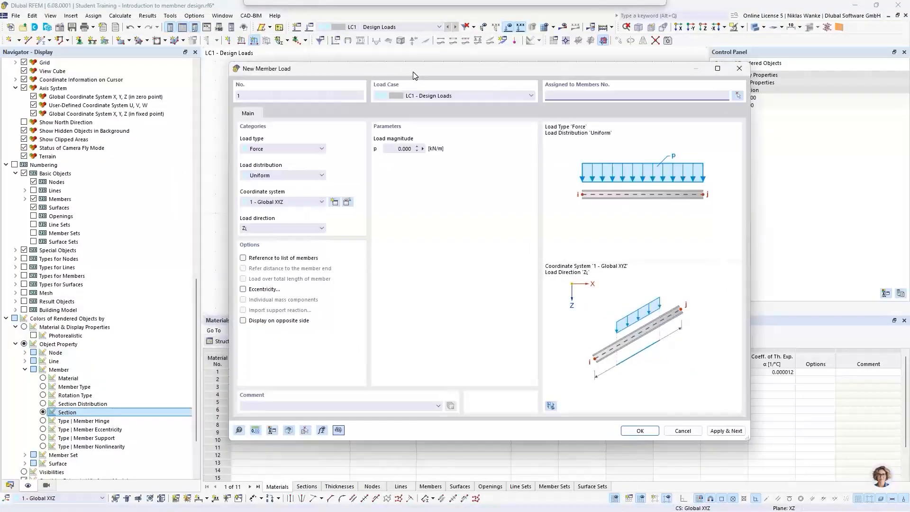
{"action": "left_click", "coordinate": [272, 151]}
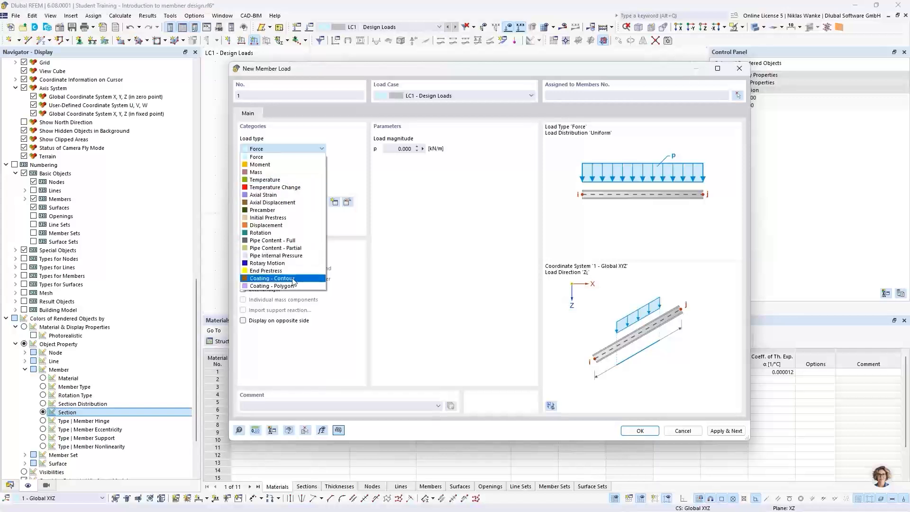
{"action": "left_click", "coordinate": [334, 140]}
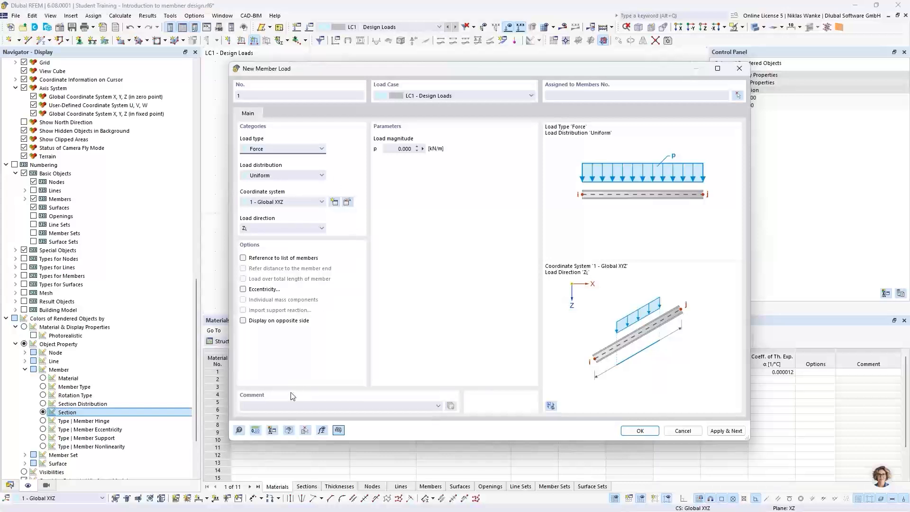
- Open the online manual page on Member Loads for this dialog, read through the load type descriptions, and close it
{"action": "left_click", "coordinate": [240, 432]}
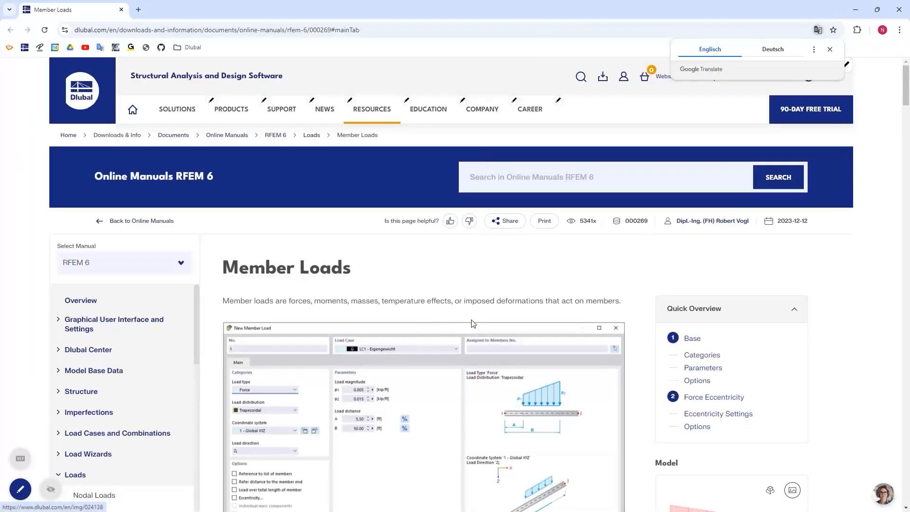
{"action": "scroll", "coordinate": [470, 322], "scroll_direction": "down", "scroll_amount": 1}
{"action": "scroll", "coordinate": [469, 321], "scroll_direction": "down", "scroll_amount": 4}
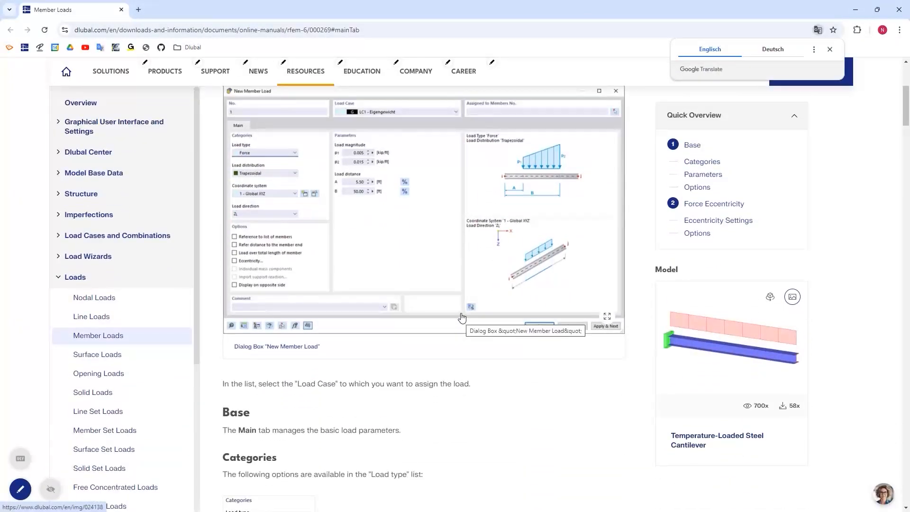
{"action": "scroll", "coordinate": [463, 316], "scroll_direction": "down", "scroll_amount": 8}
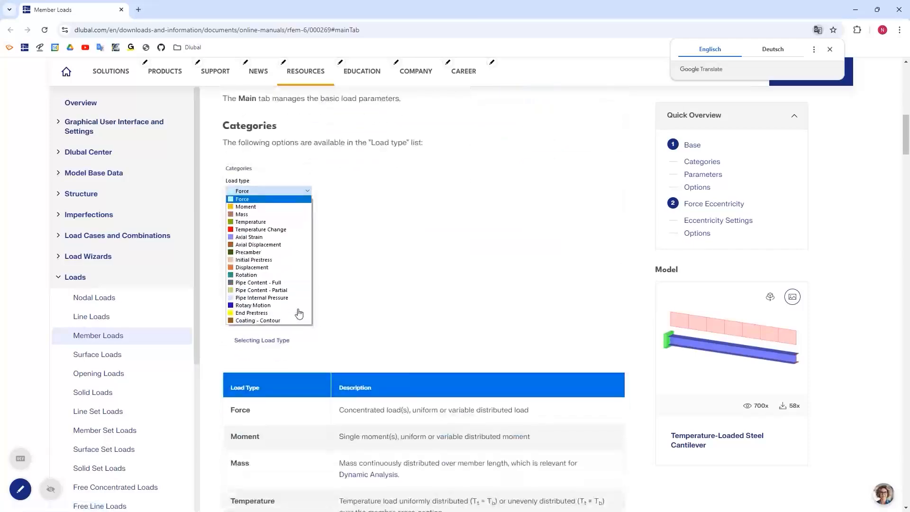
{"action": "scroll", "coordinate": [413, 291], "scroll_direction": "down", "scroll_amount": 1}
{"action": "scroll", "coordinate": [457, 383], "scroll_direction": "down", "scroll_amount": 3}
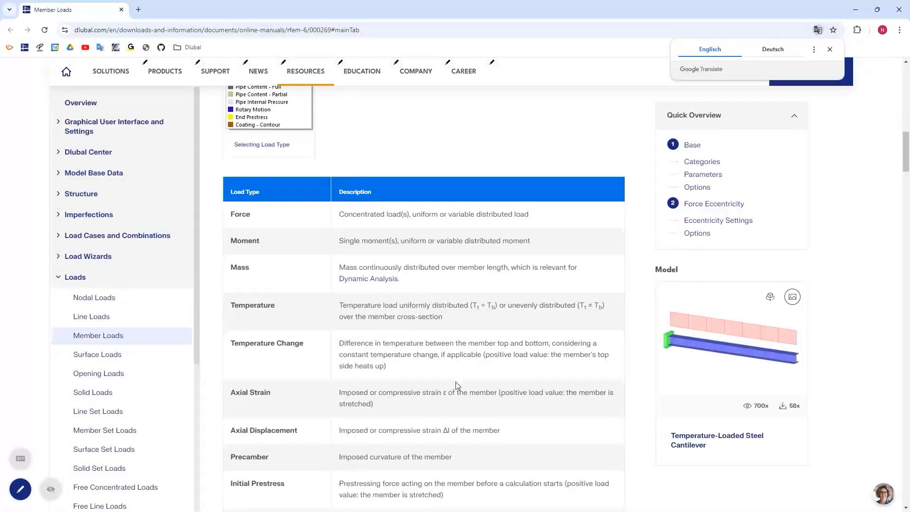
{"action": "scroll", "coordinate": [455, 379], "scroll_direction": "down", "scroll_amount": 2}
{"action": "scroll", "coordinate": [451, 372], "scroll_direction": "down", "scroll_amount": 1}
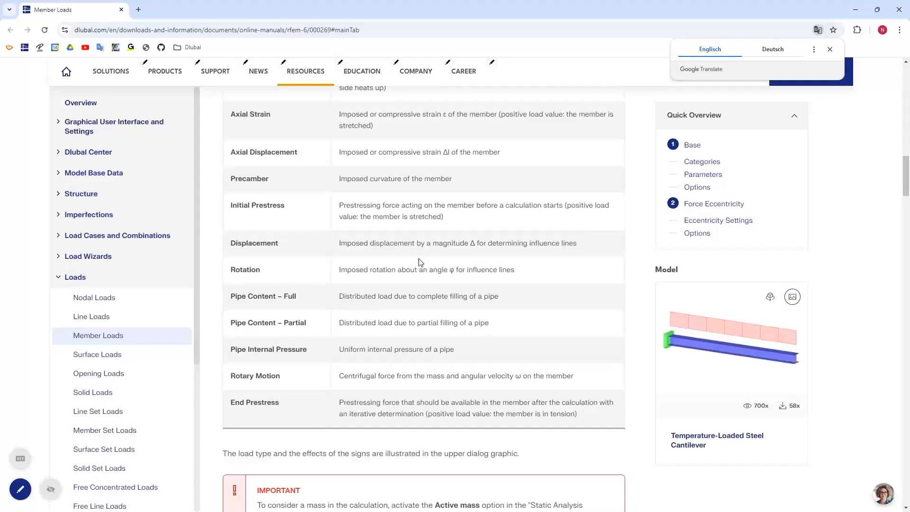
{"action": "scroll", "coordinate": [433, 260], "scroll_direction": "up", "scroll_amount": 15}
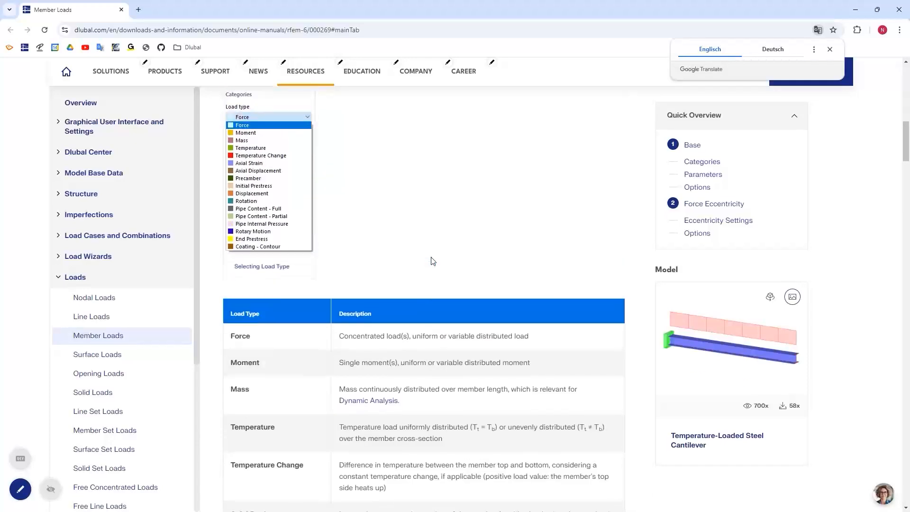
{"action": "scroll", "coordinate": [432, 260], "scroll_direction": "up", "scroll_amount": 3}
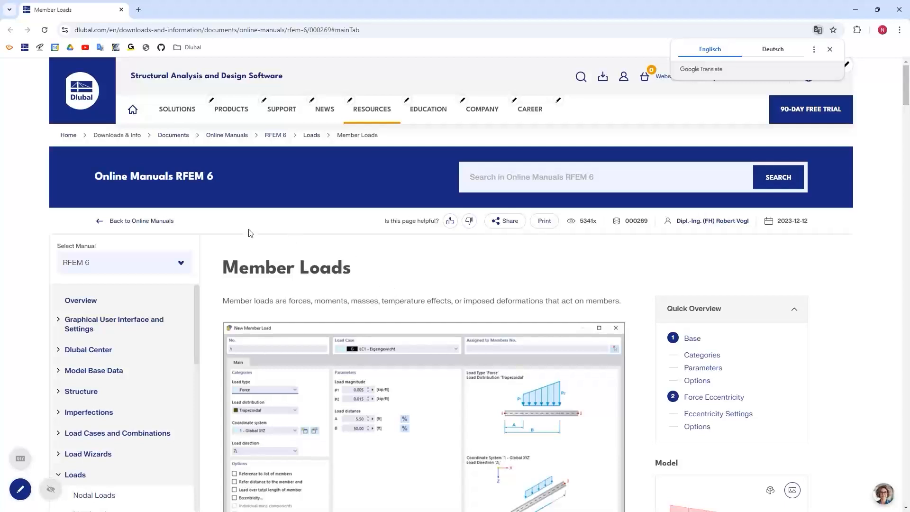
{"action": "left_click", "coordinate": [899, 13]}
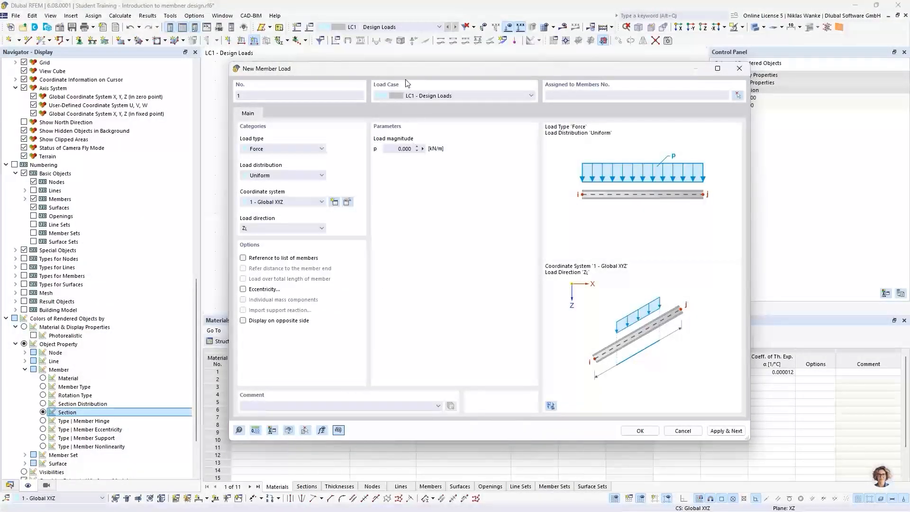
- Review the load direction options and compare them with the global axes and the members in the model
{"action": "left_click_drag", "start_coordinate": [395, 69], "coordinate": [466, 66]}
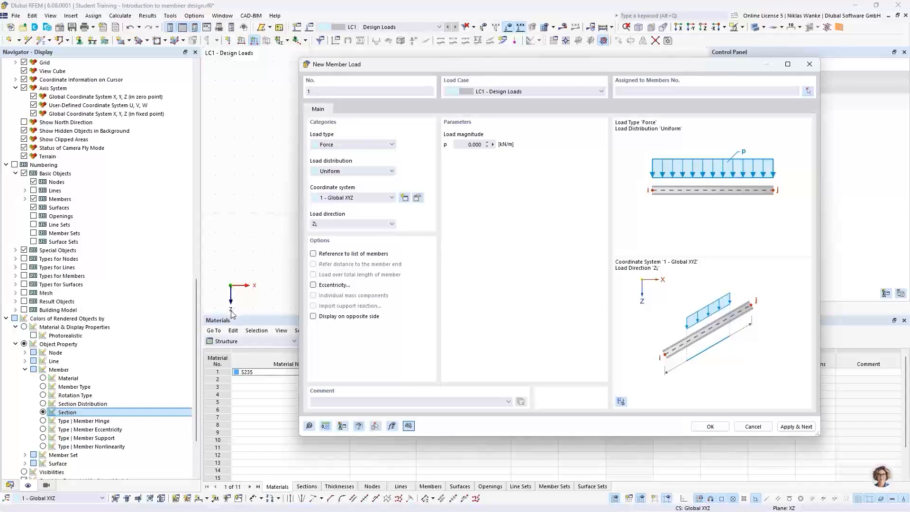
{"action": "left_click", "coordinate": [357, 225]}
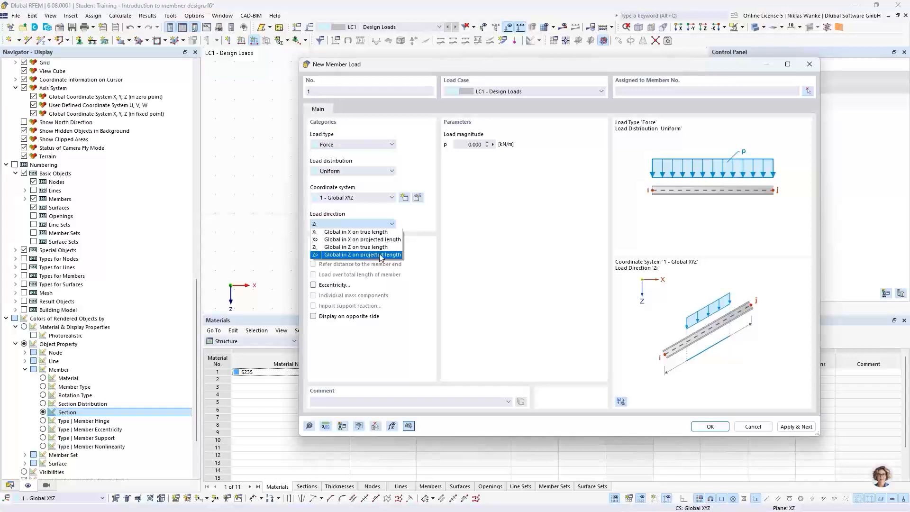
{"action": "left_click_drag", "start_coordinate": [538, 65], "coordinate": [450, 246]}
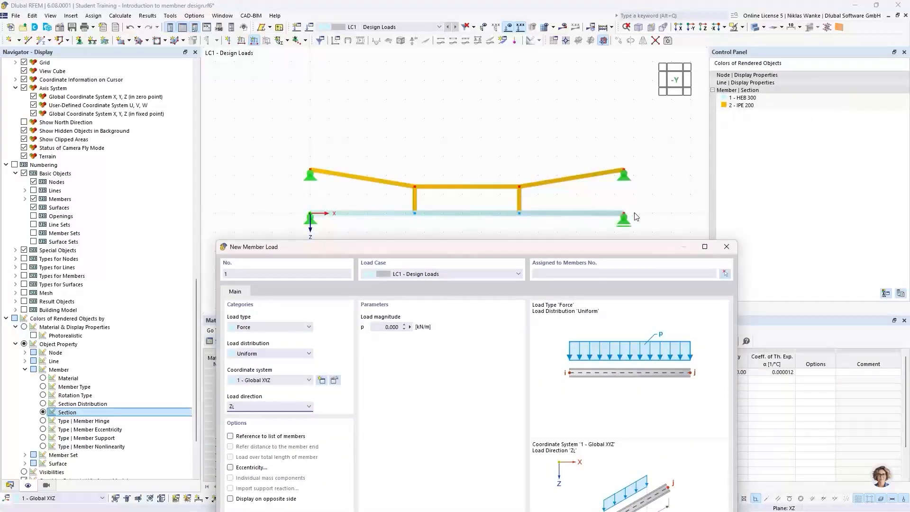
{"action": "left_click_drag", "start_coordinate": [384, 248], "coordinate": [385, 87]}
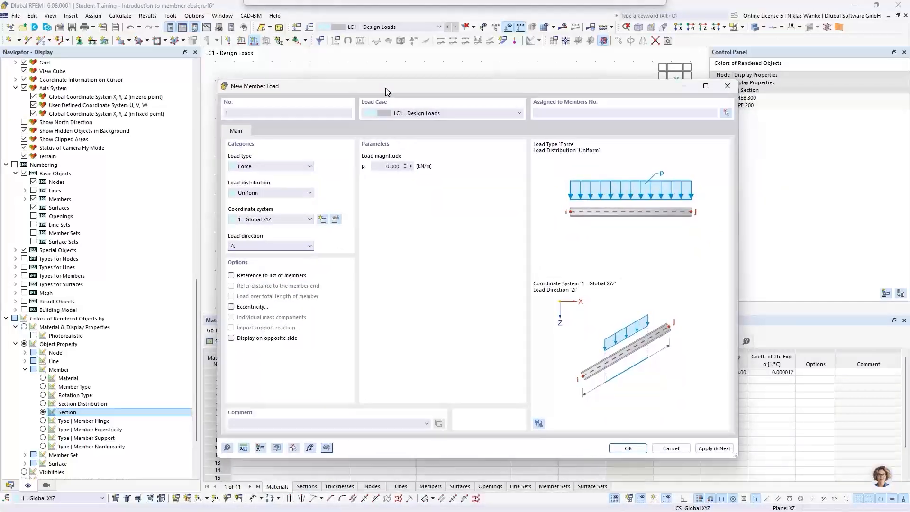
- Set the uniform force to 15 kN/m in global Z on true length and assign it to the lower HEB 300 beam
{"action": "left_click", "coordinate": [381, 166]}
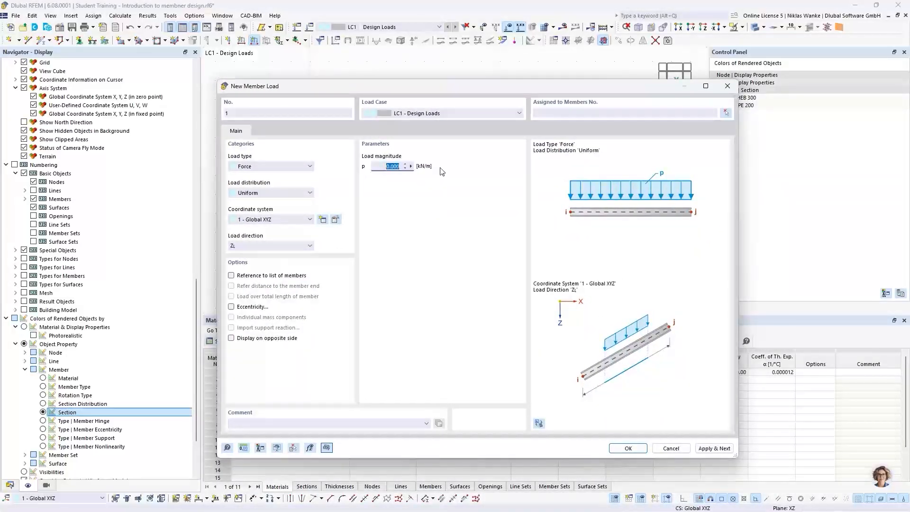
{"action": "type", "text": "15"}
{"action": "left_click", "coordinate": [726, 113]}
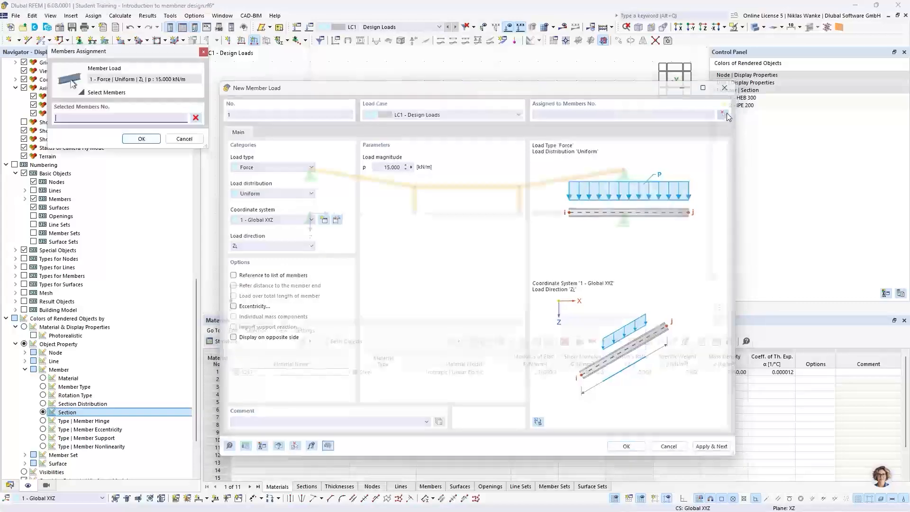
{"action": "left_click", "coordinate": [577, 214]}
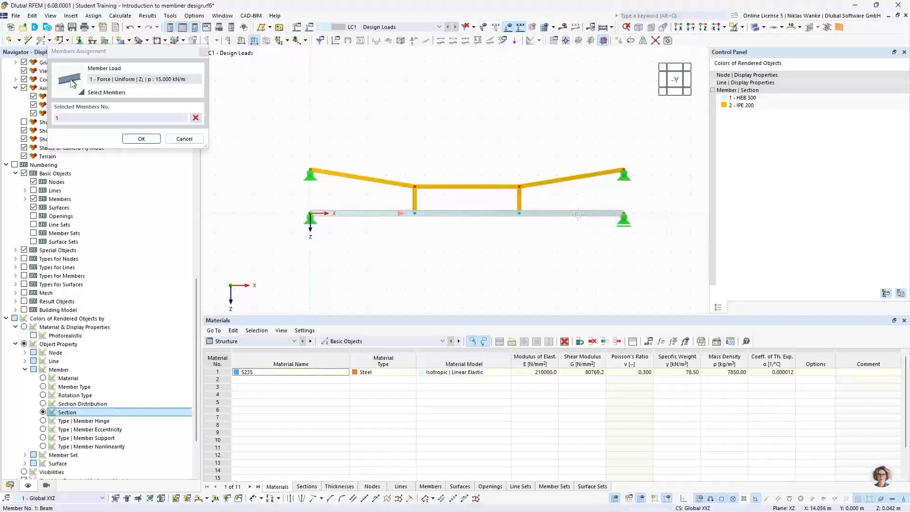
{"action": "left_click", "coordinate": [141, 138]}
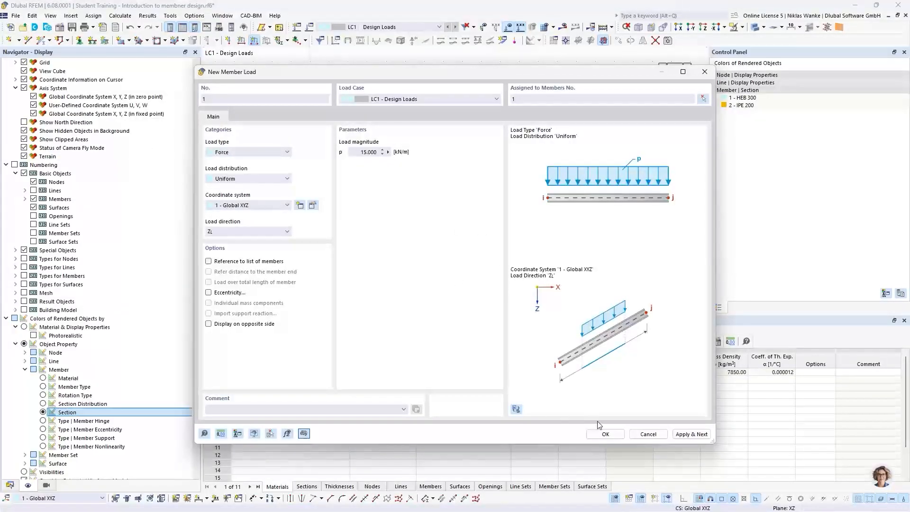
{"action": "left_click", "coordinate": [606, 434]}
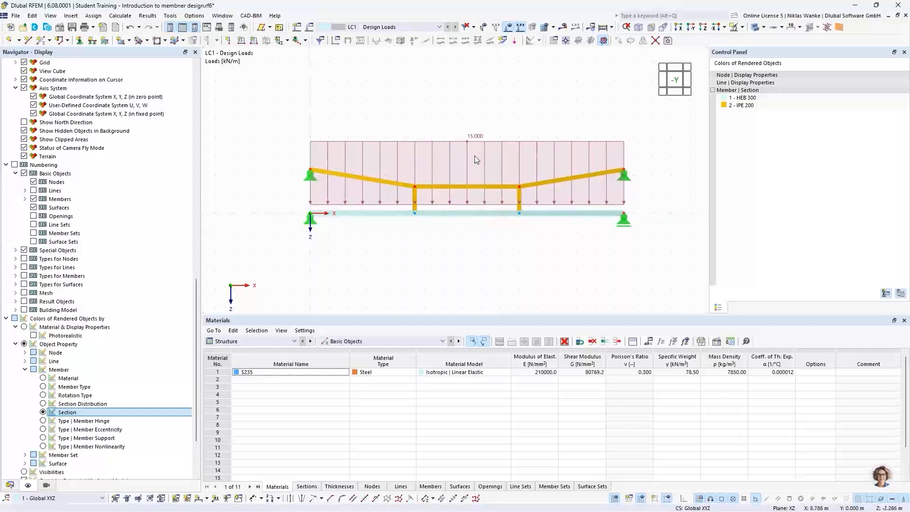
- Reduce the displayed size of the member load arrows in the model view
{"action": "right_click", "coordinate": [473, 139]}
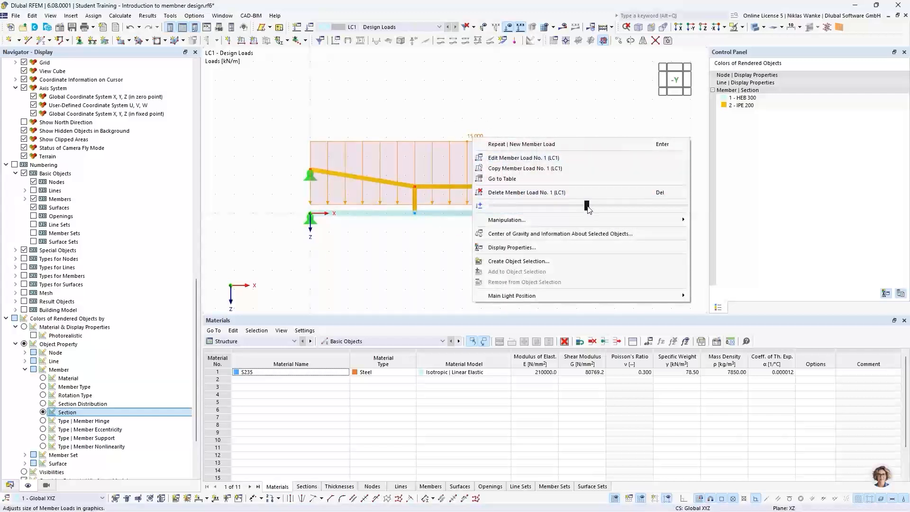
{"action": "left_click_drag", "start_coordinate": [588, 209], "coordinate": [495, 207]}
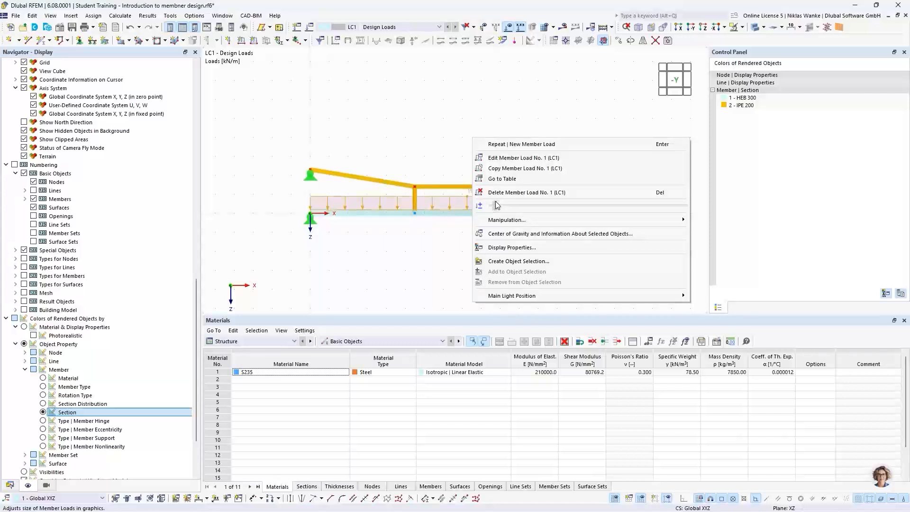
{"action": "left_click", "coordinate": [429, 250]}
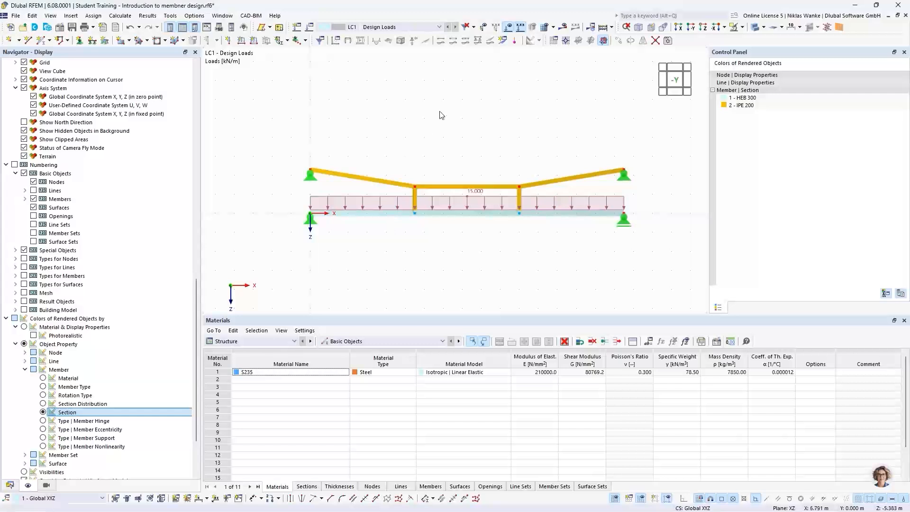
- Calculate load case LC1 and show its static analysis results on the model
{"action": "left_click_drag", "start_coordinate": [279, 127], "coordinate": [648, 256]}
{"action": "left_click", "coordinate": [564, 28]}
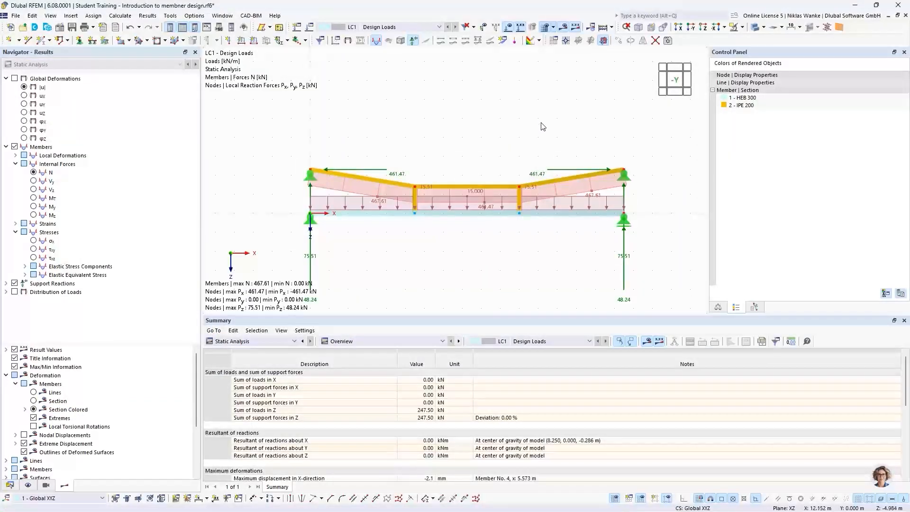
{"action": "scroll", "coordinate": [514, 164], "scroll_direction": "down", "scroll_amount": 1}
{"action": "middle_click_drag", "start_coordinate": [514, 163], "coordinate": [521, 152]}
{"action": "scroll", "coordinate": [490, 161], "scroll_direction": "up", "scroll_amount": 2}
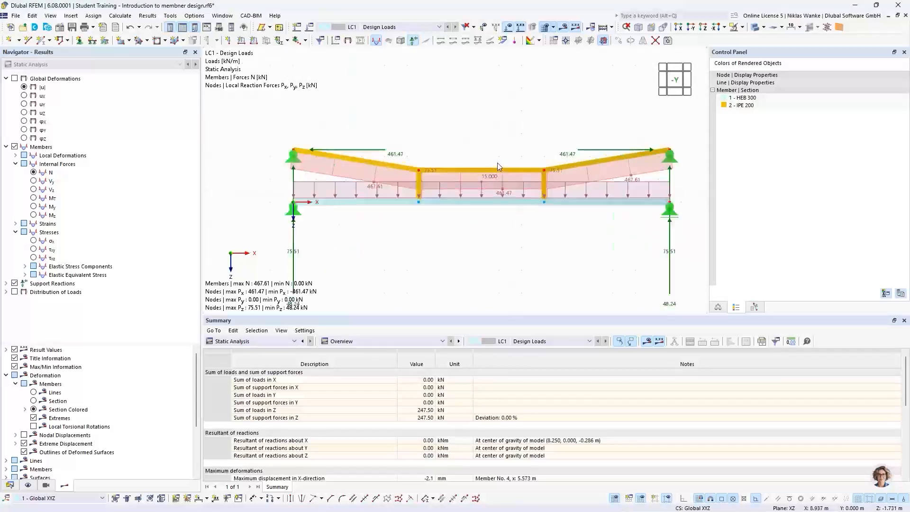
- Show the model as wireframe and hide the load display so that only the results remain
{"action": "left_click", "coordinate": [763, 27]}
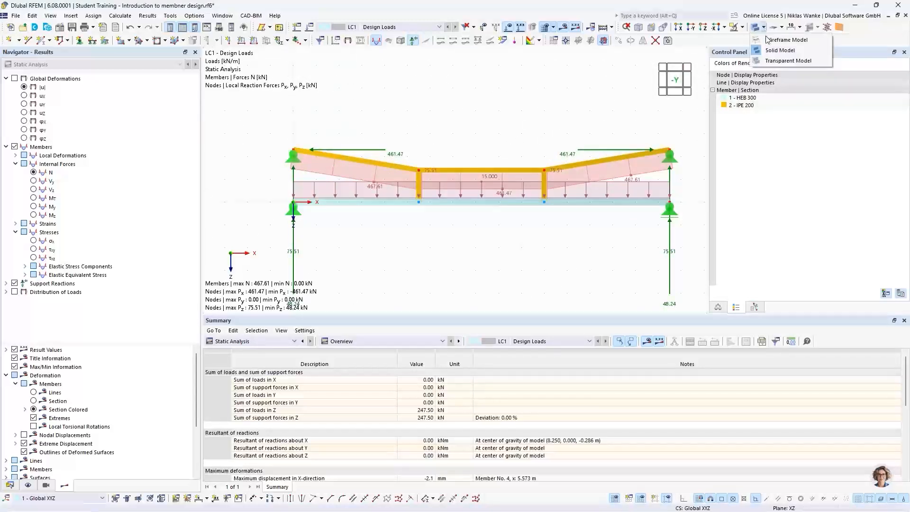
{"action": "left_click", "coordinate": [773, 37]}
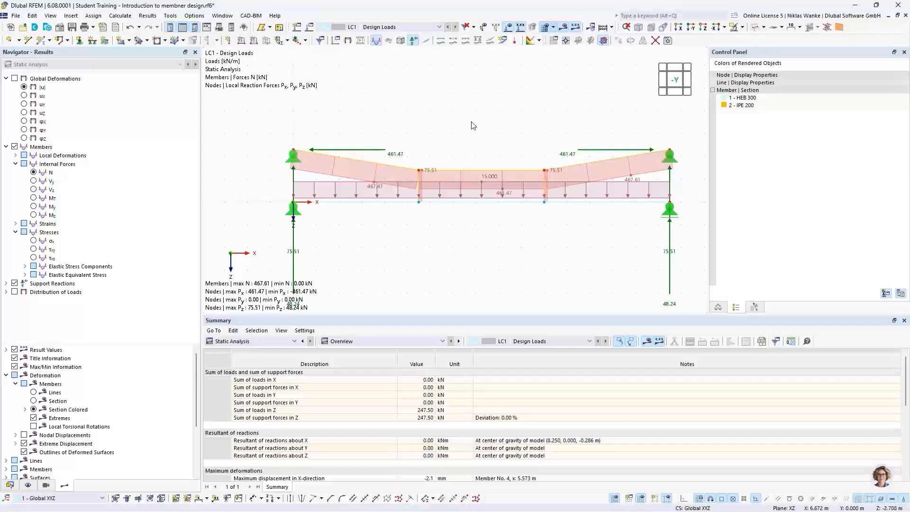
{"action": "left_click", "coordinate": [509, 30]}
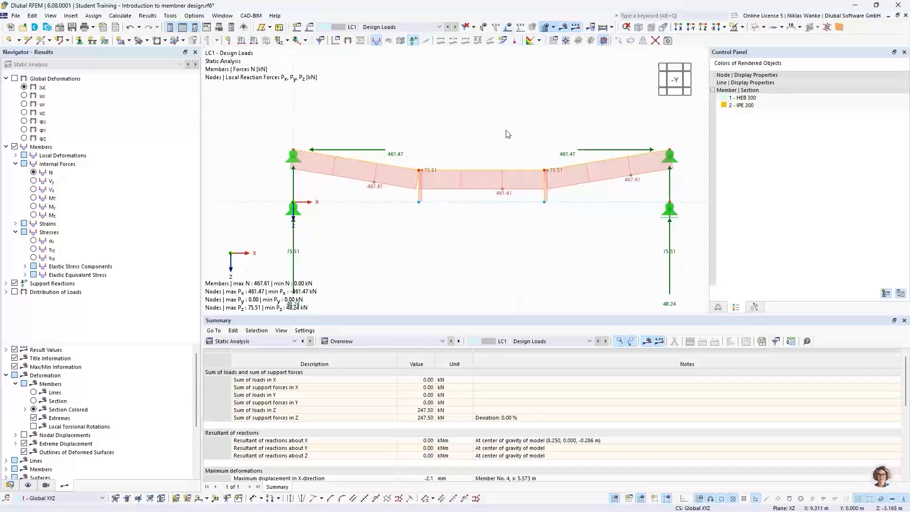
{"action": "scroll", "coordinate": [517, 152], "scroll_direction": "down", "scroll_amount": 1}
{"action": "middle_click_drag", "start_coordinate": [517, 152], "coordinate": [515, 119]}
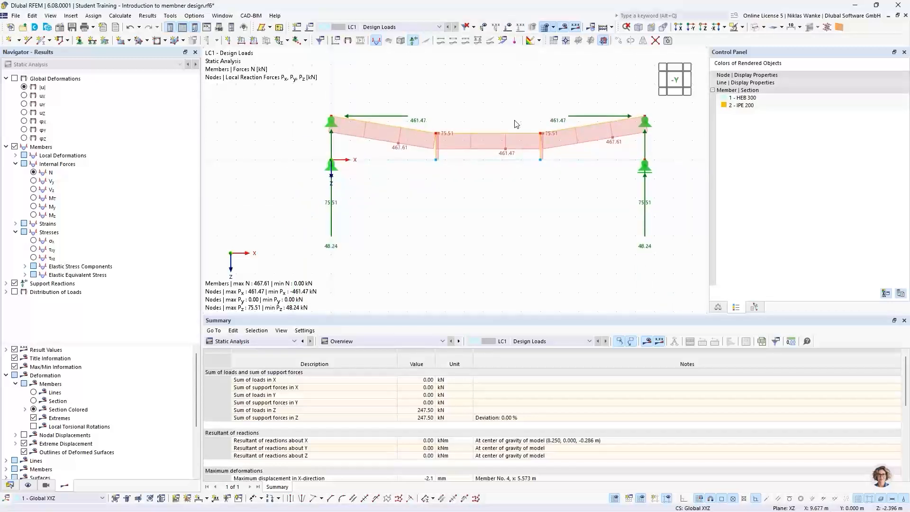
{"action": "scroll", "coordinate": [520, 125], "scroll_direction": "up", "scroll_amount": 1}
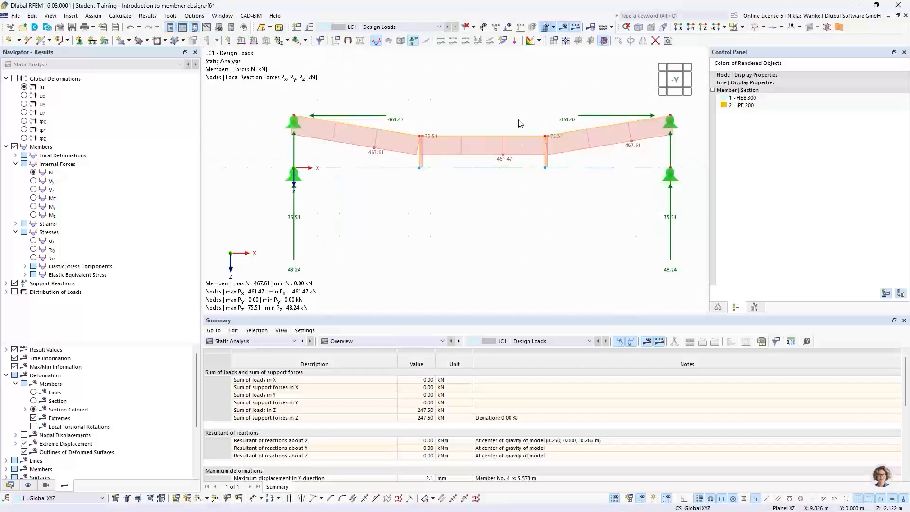
- Display the global deformation |u| and examine the deflected shape of the beam and upper truss chain
{"action": "left_click", "coordinate": [24, 87]}
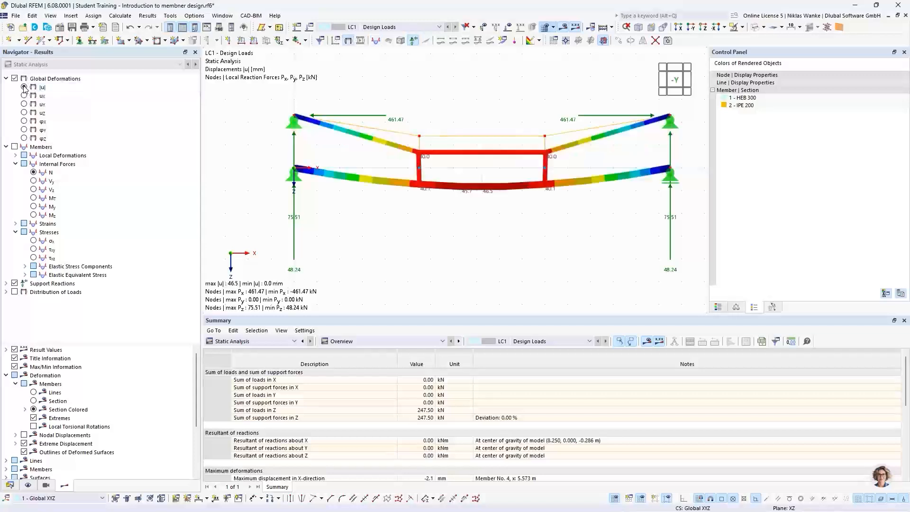
{"action": "scroll", "coordinate": [516, 214], "scroll_direction": "up", "scroll_amount": 1}
{"action": "scroll", "coordinate": [516, 215], "scroll_direction": "down", "scroll_amount": 1}
{"action": "middle_click_drag", "start_coordinate": [515, 214], "coordinate": [483, 218]}
{"action": "scroll", "coordinate": [483, 218], "scroll_direction": "down", "scroll_amount": 1}
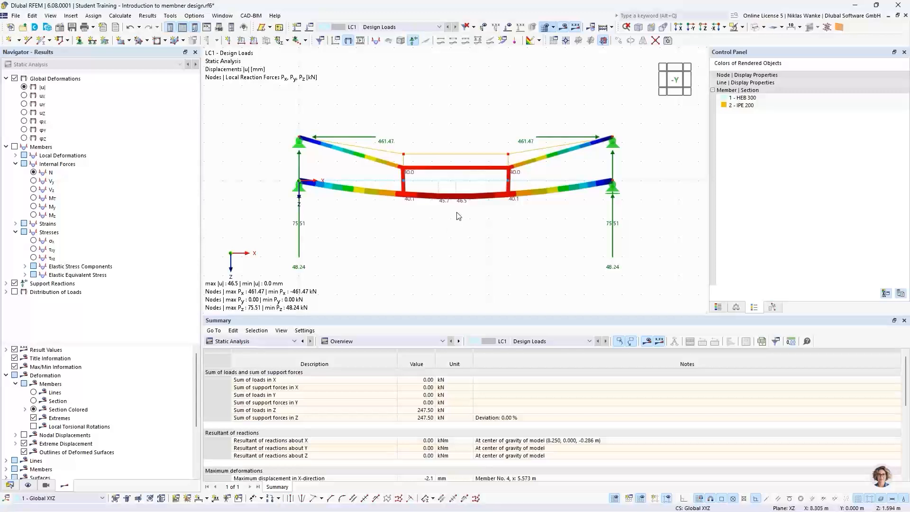
- Inspect the |u| displacements along the lower beam and at the post connections, together with the maximum deformation
{"action": "scroll", "coordinate": [459, 182], "scroll_direction": "up", "scroll_amount": 2}
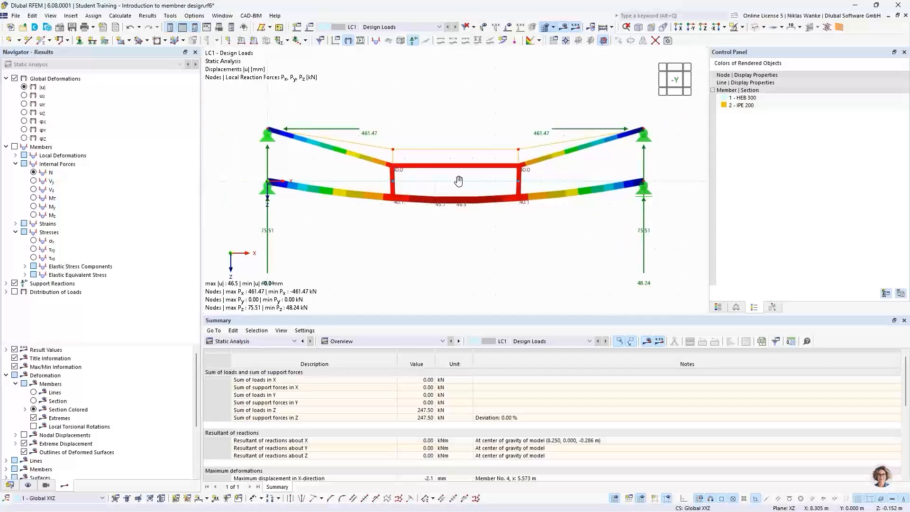
{"action": "middle_click_drag", "start_coordinate": [459, 181], "coordinate": [467, 198]}
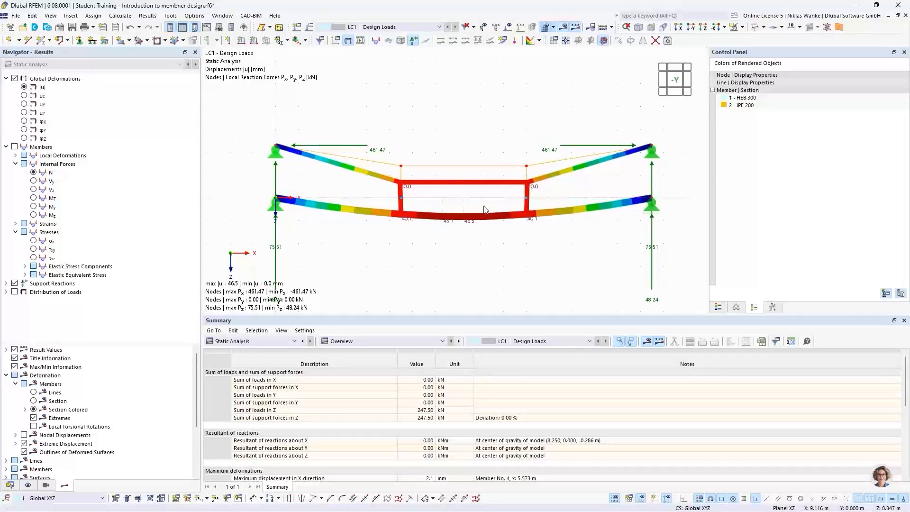
{"action": "scroll", "coordinate": [486, 209], "scroll_direction": "up", "scroll_amount": 1}
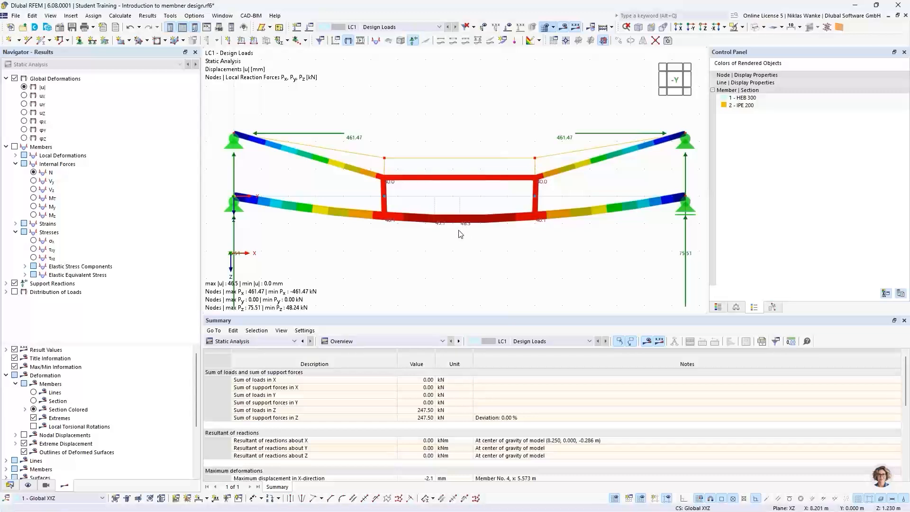
{"action": "middle_click_drag", "start_coordinate": [337, 286], "coordinate": [274, 281]}
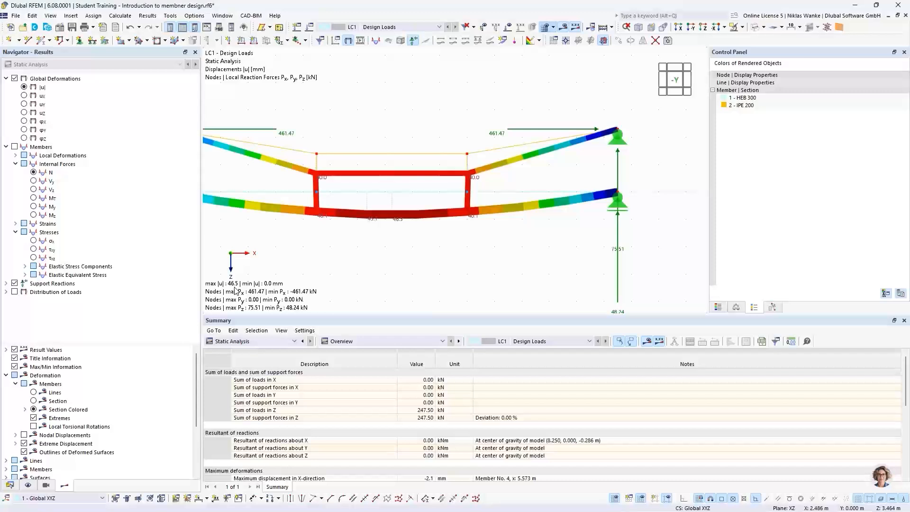
{"action": "scroll", "coordinate": [388, 258], "scroll_direction": "down", "scroll_amount": 1}
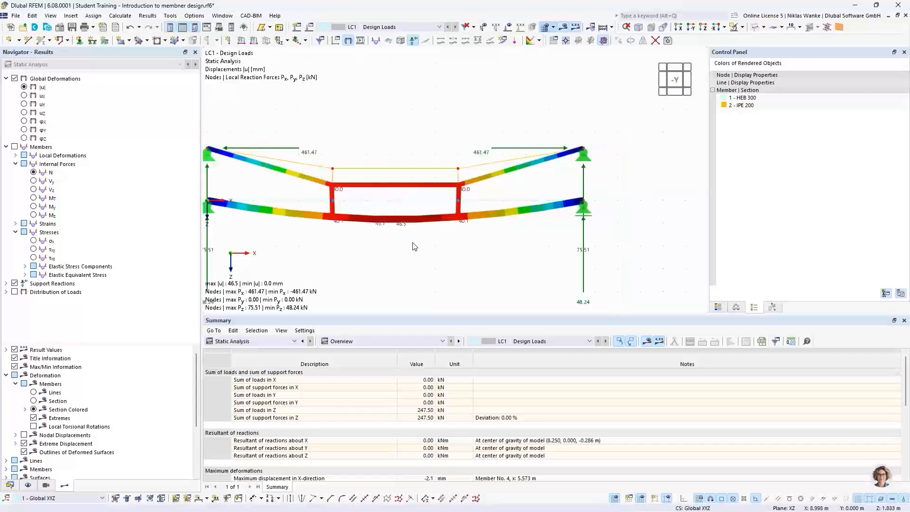
{"action": "middle_click_drag", "start_coordinate": [413, 244], "coordinate": [459, 212]}
{"action": "scroll", "coordinate": [511, 229], "scroll_direction": "down", "scroll_amount": 2}
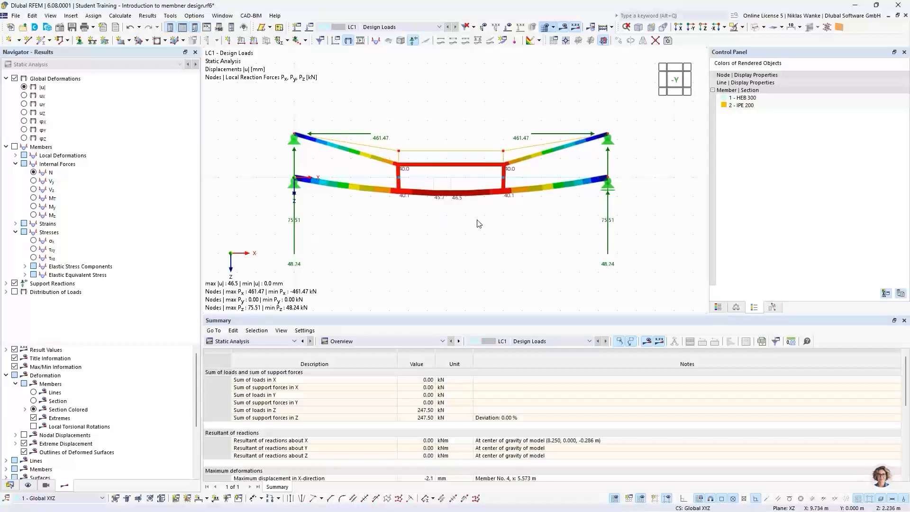
- Display the member axial forces N and examine them in the upper truss chain alongside the horizontal support reactions
{"action": "left_click", "coordinate": [33, 174]}
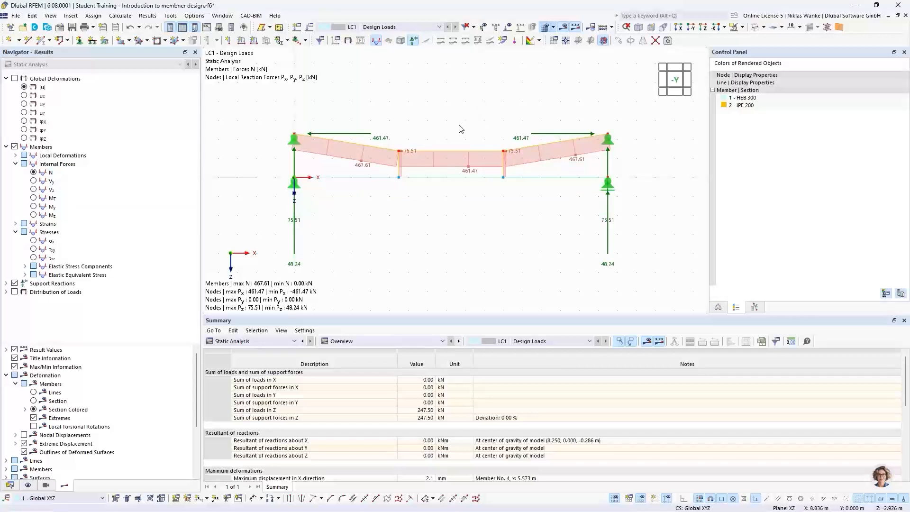
{"action": "scroll", "coordinate": [460, 128], "scroll_direction": "up", "scroll_amount": 3}
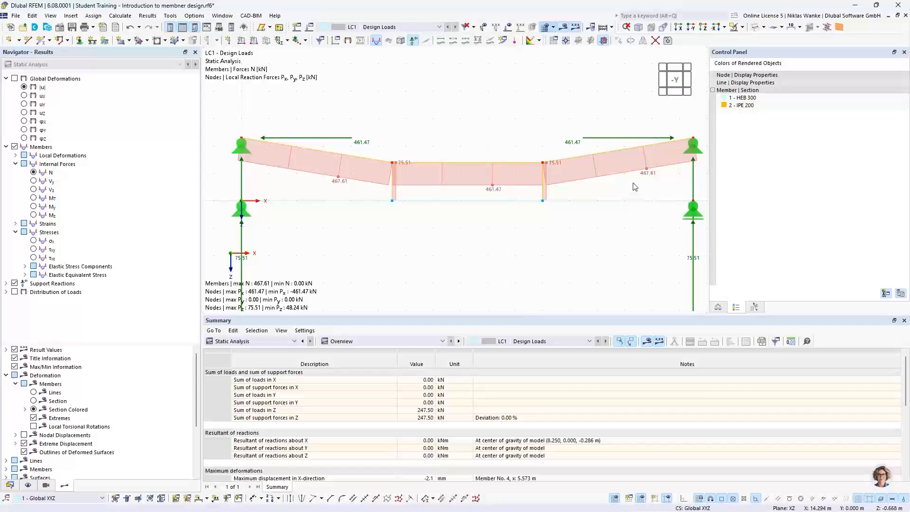
{"action": "middle_click_drag", "start_coordinate": [633, 183], "coordinate": [624, 187]}
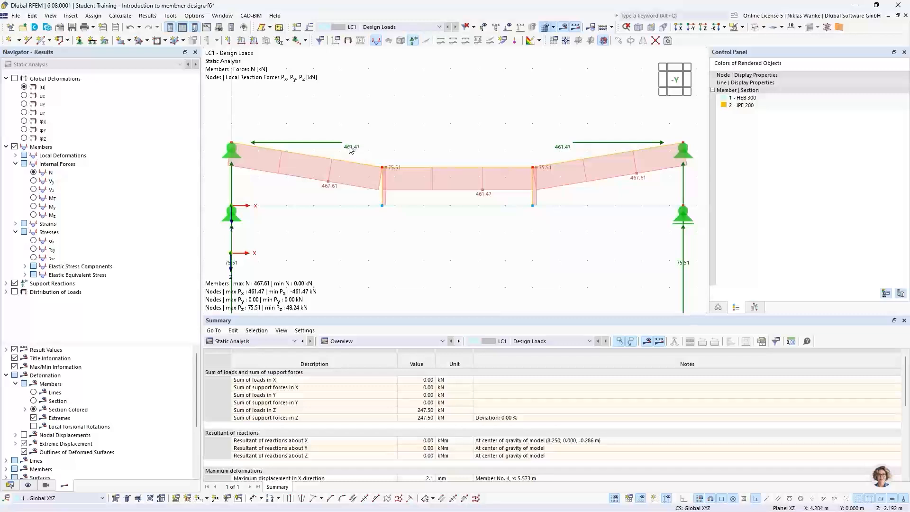
{"action": "scroll", "coordinate": [512, 135], "scroll_direction": "down", "scroll_amount": 3}
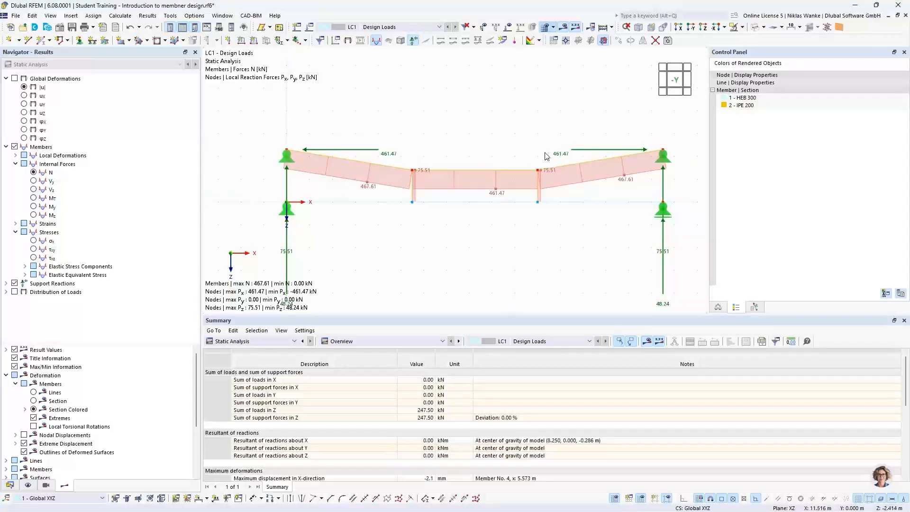
{"action": "scroll", "coordinate": [552, 150], "scroll_direction": "down", "scroll_amount": 2}
{"action": "mouse_move", "coordinate": [518, 148]}
{"action": "middle_mouse_down"}
{"action": "mouse_move", "coordinate": [522, 125]}
{"action": "mouse_move", "coordinate": [516, 136]}
{"action": "middle_mouse_up"}
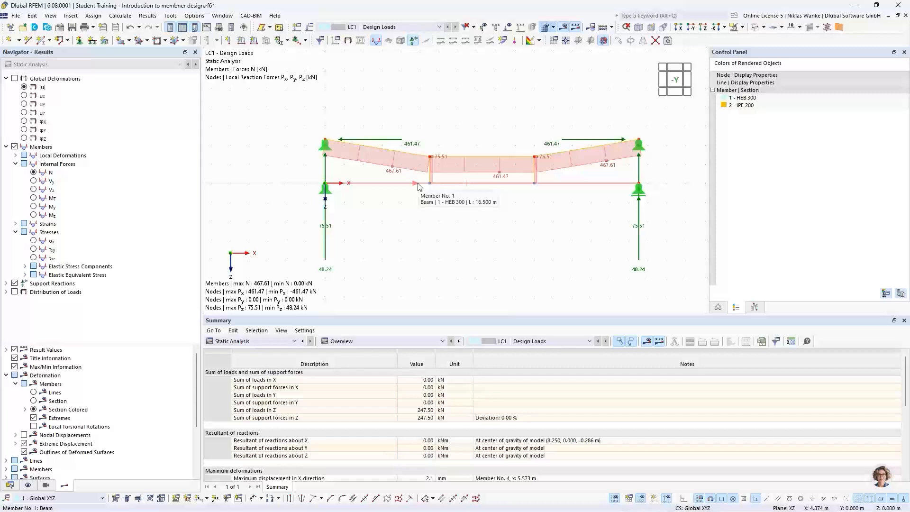
- Display the member shear forces Vz and examine the diagram along the beam, especially the jumps at the post connections
{"action": "left_click", "coordinate": [33, 190]}
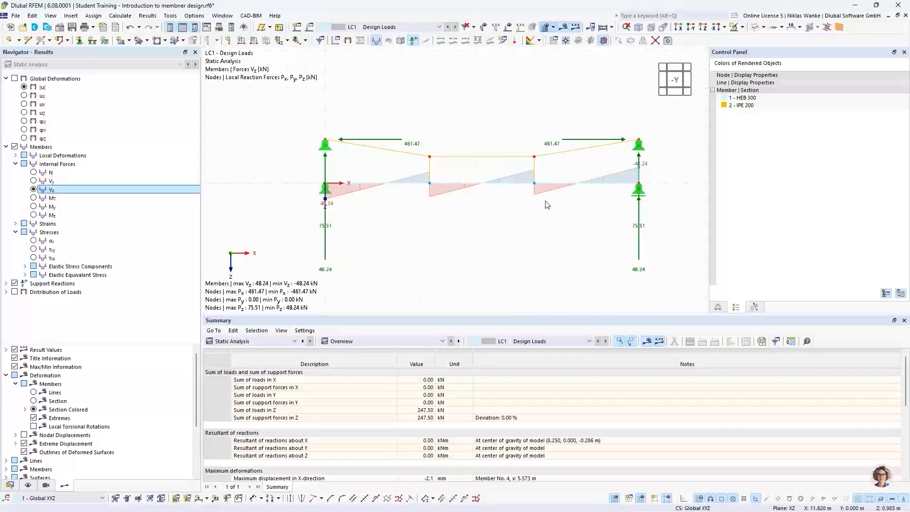
{"action": "scroll", "coordinate": [445, 198], "scroll_direction": "up", "scroll_amount": 1}
{"action": "scroll", "coordinate": [445, 195], "scroll_direction": "up", "scroll_amount": 1}
{"action": "scroll", "coordinate": [444, 195], "scroll_direction": "down", "scroll_amount": 1}
{"action": "middle_click_drag", "start_coordinate": [444, 195], "coordinate": [410, 201]}
{"action": "scroll", "coordinate": [410, 201], "scroll_direction": "down", "scroll_amount": 1}
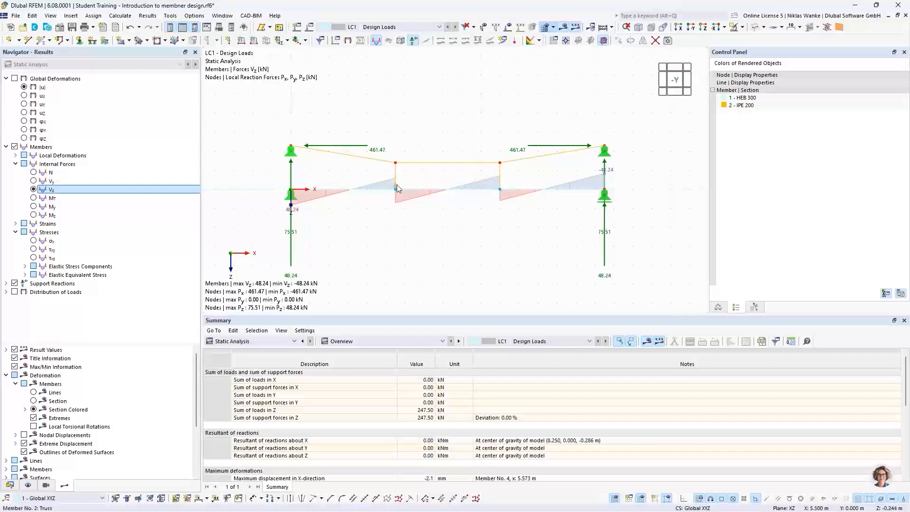
{"action": "scroll", "coordinate": [396, 184], "scroll_direction": "up", "scroll_amount": 5}
{"action": "middle_click_drag", "start_coordinate": [392, 237], "coordinate": [551, 223]}
{"action": "scroll", "coordinate": [533, 229], "scroll_direction": "down", "scroll_amount": 1}
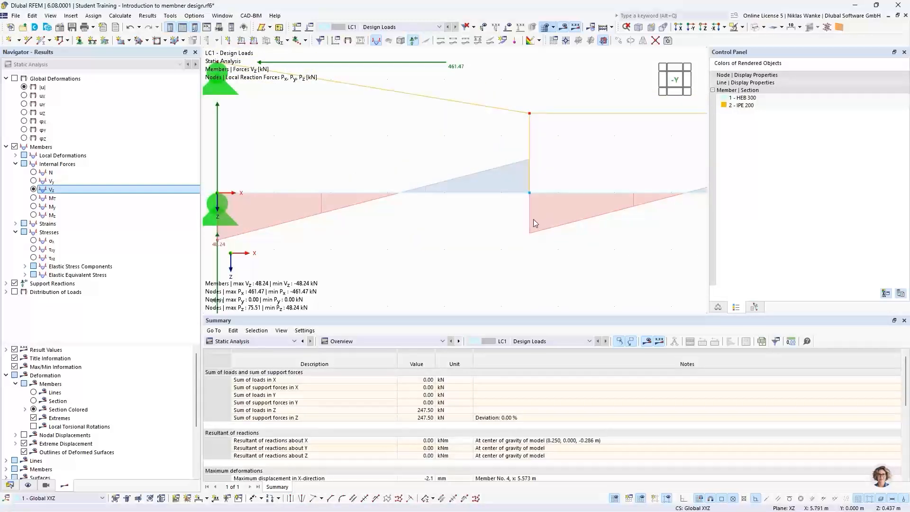
{"action": "scroll", "coordinate": [479, 232], "scroll_direction": "down", "scroll_amount": 4}
{"action": "middle_click_drag", "start_coordinate": [477, 233], "coordinate": [368, 226]}
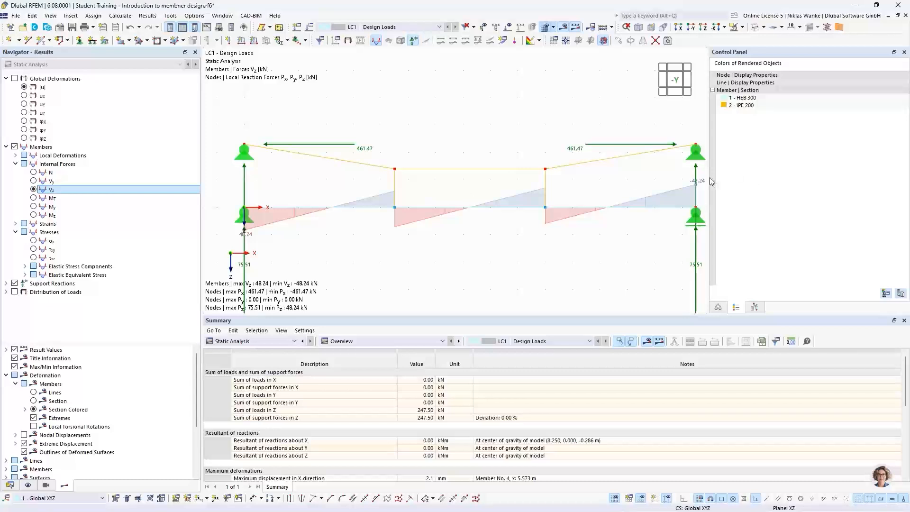
{"action": "scroll", "coordinate": [533, 223], "scroll_direction": "down", "scroll_amount": 2}
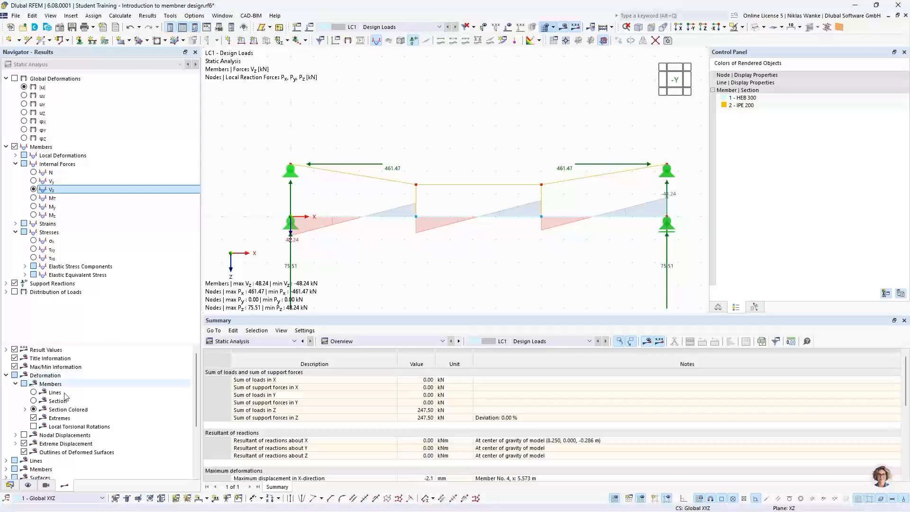
- Show all values on the member result diagrams and check the Vz values on both sides of the first post
{"action": "scroll", "coordinate": [72, 396], "scroll_direction": "down", "scroll_amount": 2}
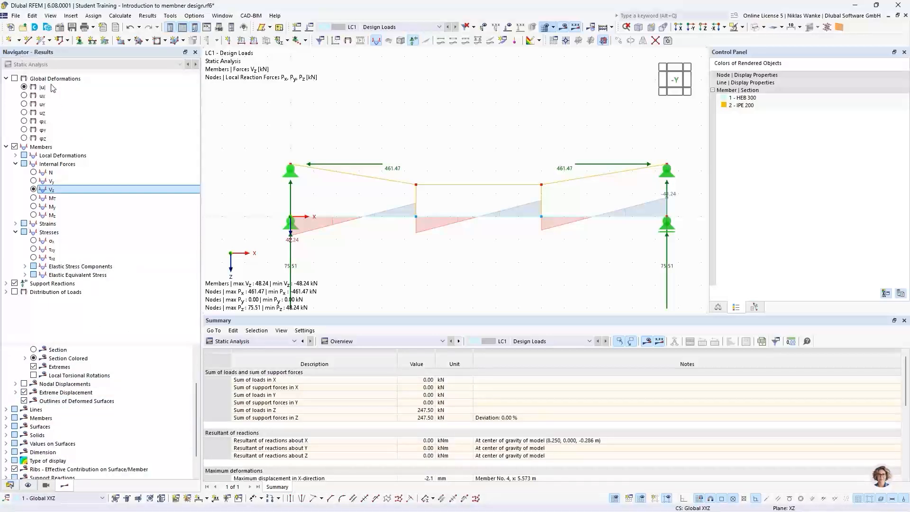
{"action": "left_click", "coordinate": [6, 420]}
{"action": "scroll", "coordinate": [24, 419], "scroll_direction": "down", "scroll_amount": 5}
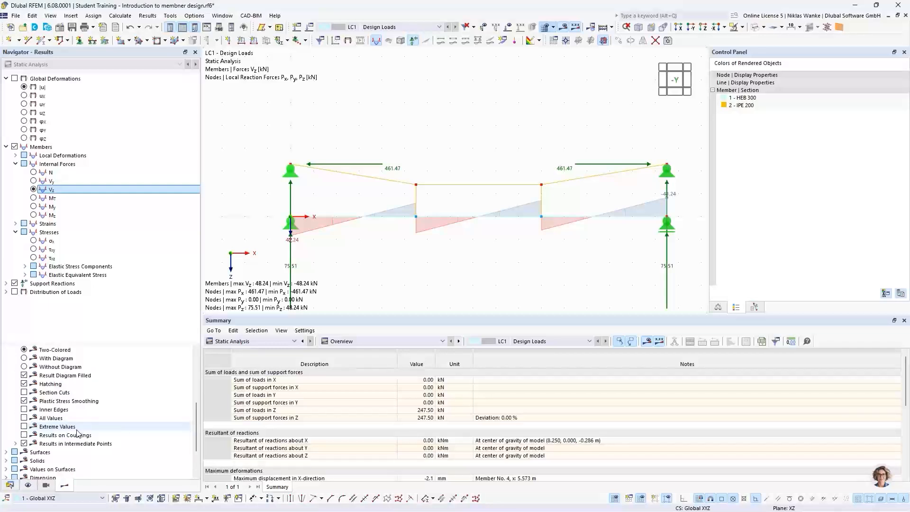
{"action": "left_click", "coordinate": [23, 419]}
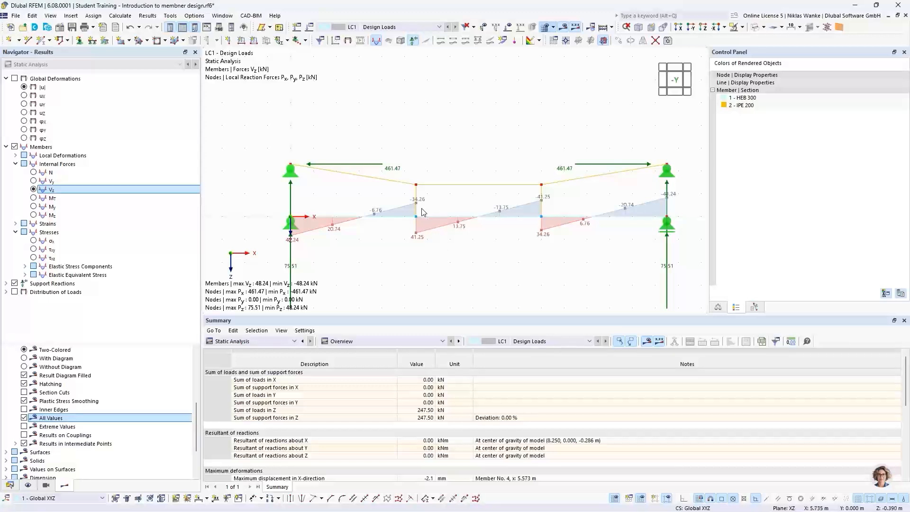
{"action": "scroll", "coordinate": [423, 214], "scroll_direction": "up", "scroll_amount": 3}
{"action": "scroll", "coordinate": [423, 215], "scroll_direction": "up", "scroll_amount": 2}
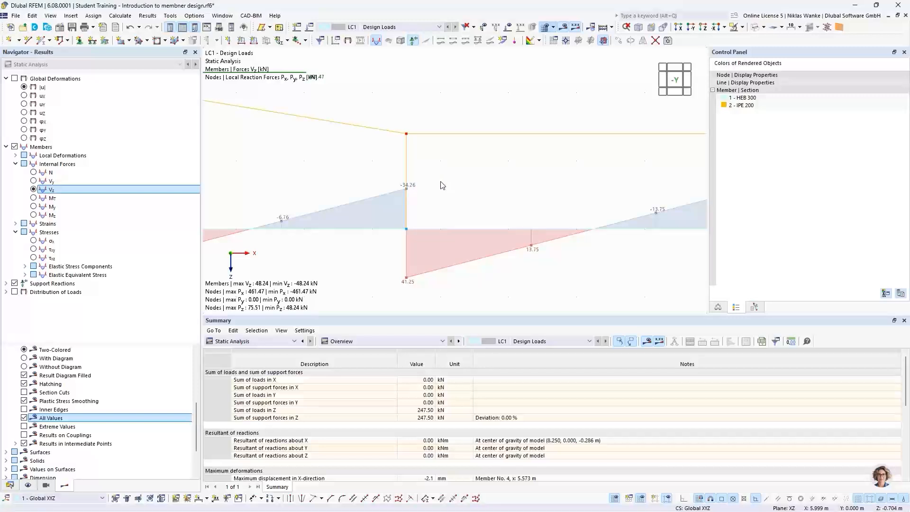
{"action": "scroll", "coordinate": [438, 185], "scroll_direction": "down", "scroll_amount": 2}
{"action": "middle_click_drag", "start_coordinate": [433, 184], "coordinate": [392, 201]}
{"action": "scroll", "coordinate": [435, 209], "scroll_direction": "down", "scroll_amount": 1}
{"action": "scroll", "coordinate": [418, 204], "scroll_direction": "down", "scroll_amount": 2}
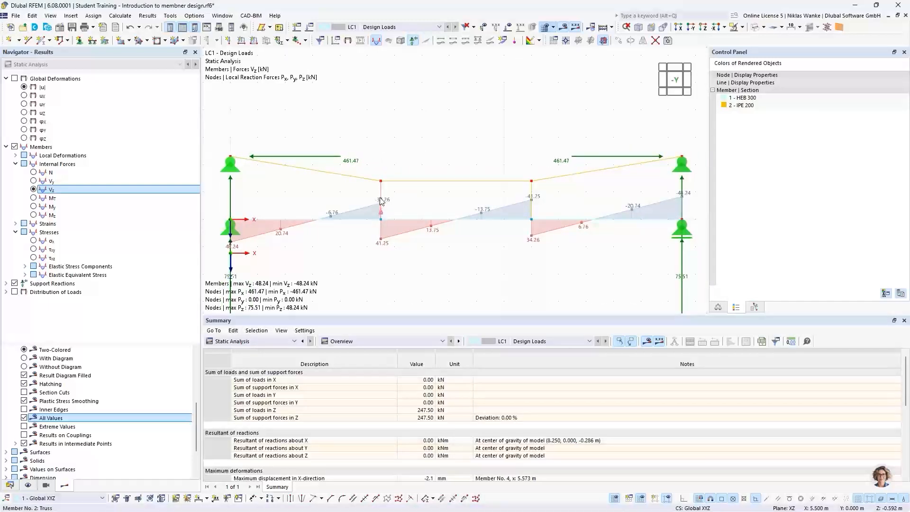
- Switch back to the axial forces N and examine the force in the first vertical post
{"action": "left_click", "coordinate": [33, 173]}
{"action": "scroll", "coordinate": [403, 221], "scroll_direction": "up", "scroll_amount": 5}
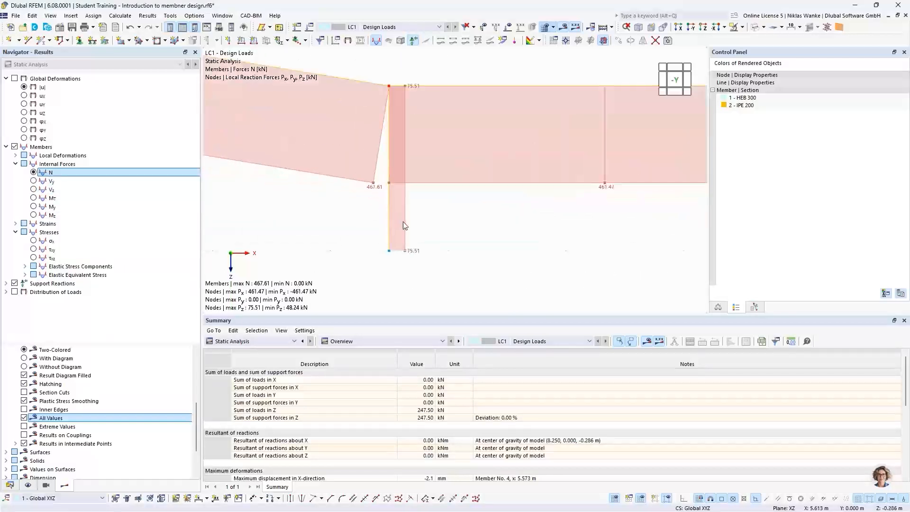
{"action": "scroll", "coordinate": [414, 261], "scroll_direction": "up", "scroll_amount": 3}
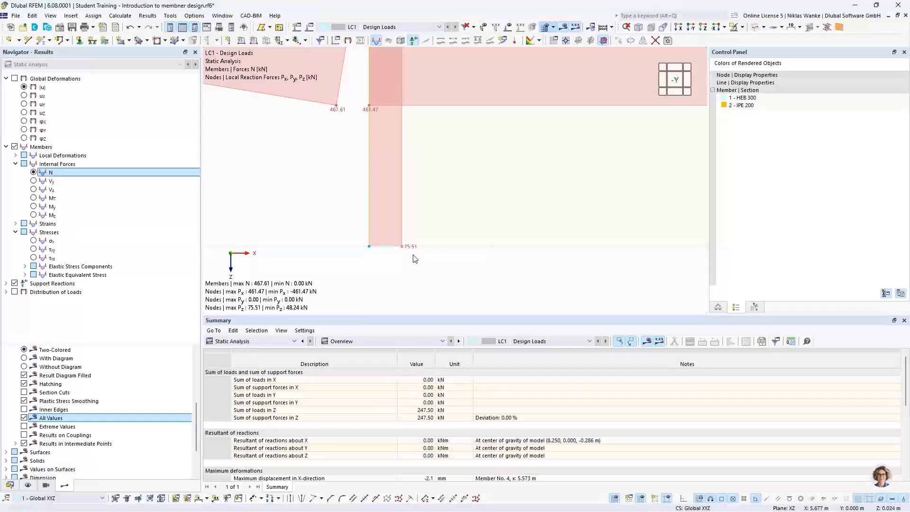
{"action": "scroll", "coordinate": [417, 195], "scroll_direction": "down", "scroll_amount": 5}
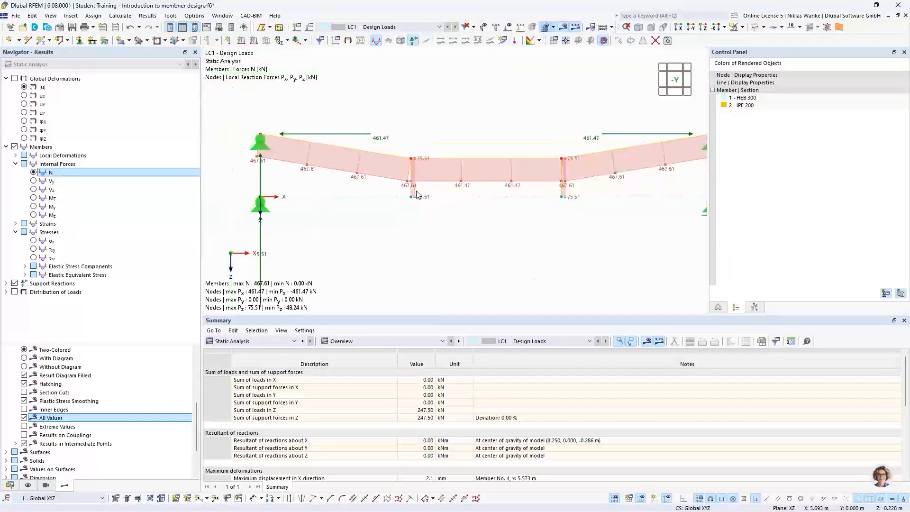
{"action": "middle_click_drag", "start_coordinate": [379, 212], "coordinate": [390, 195]}
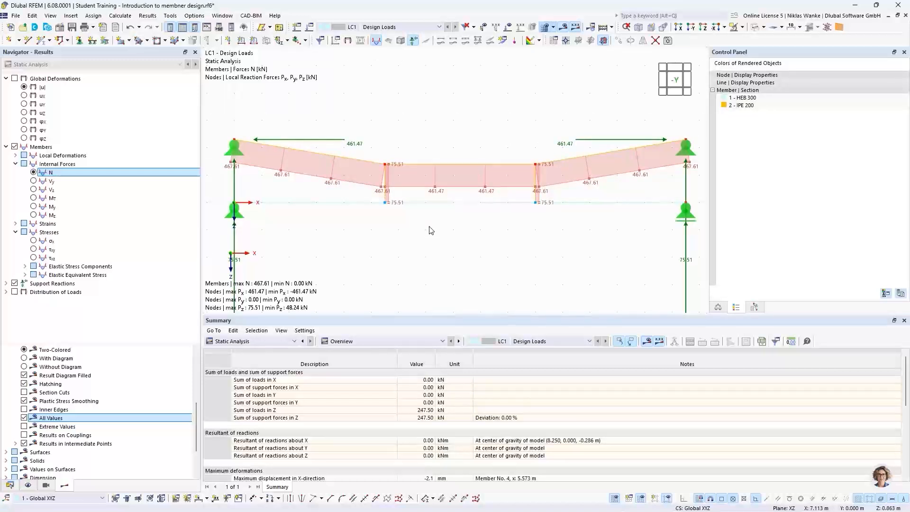
{"action": "scroll", "coordinate": [430, 230], "scroll_direction": "down", "scroll_amount": 2}
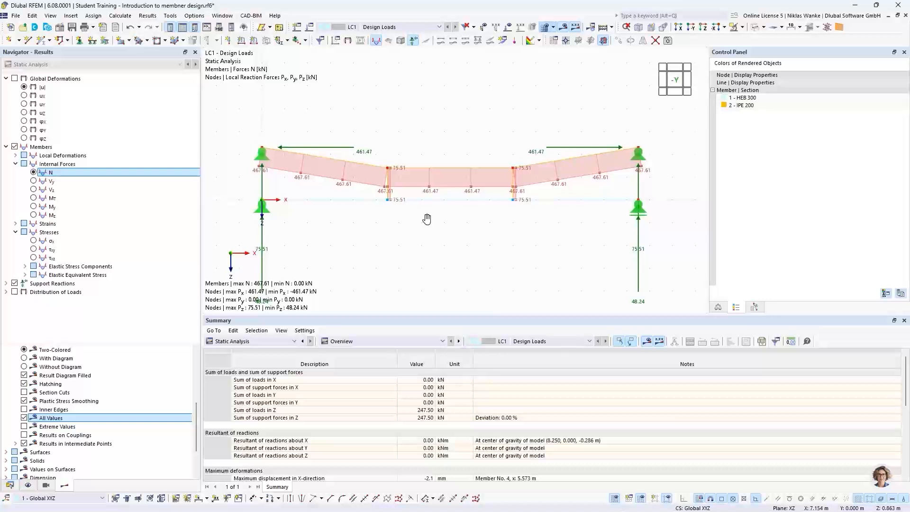
{"action": "middle_click_drag", "start_coordinate": [427, 218], "coordinate": [433, 217]}
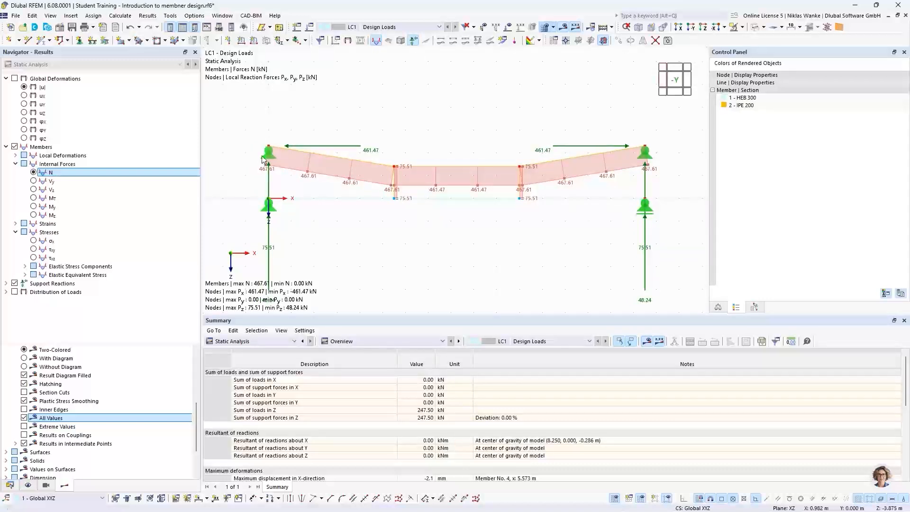
- Open the result diagrams of the 16.5 m HEB 300 beam and replace the axial force N diagram with shear force Vz
{"action": "right_click", "coordinate": [468, 202]}
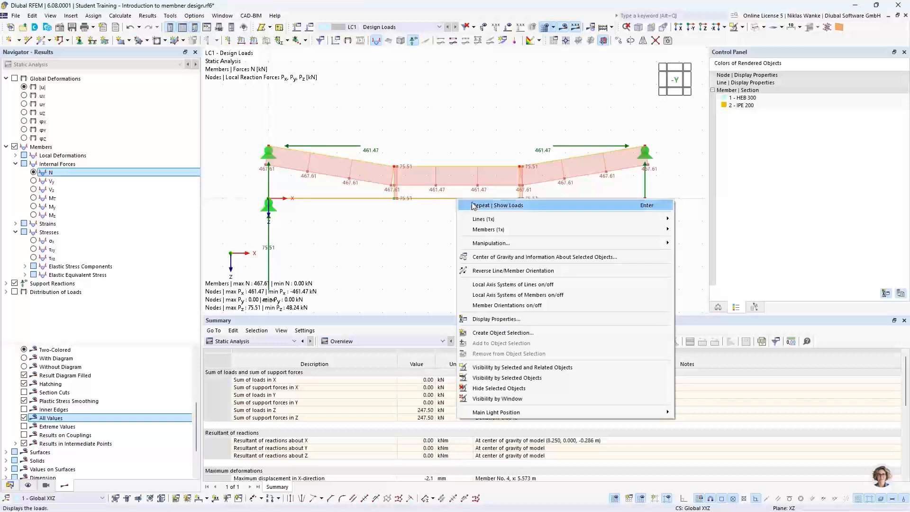
{"action": "mouse_move", "coordinate": [485, 231]}
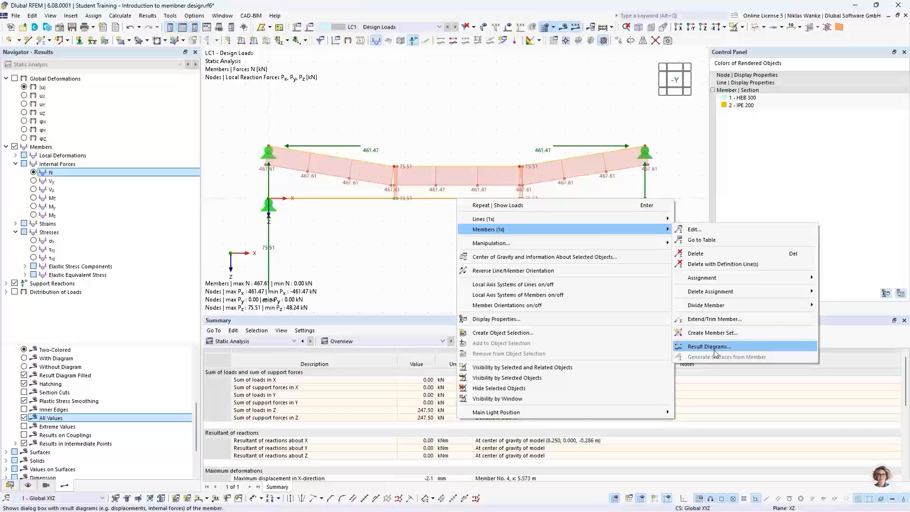
{"action": "left_click", "coordinate": [756, 346]}
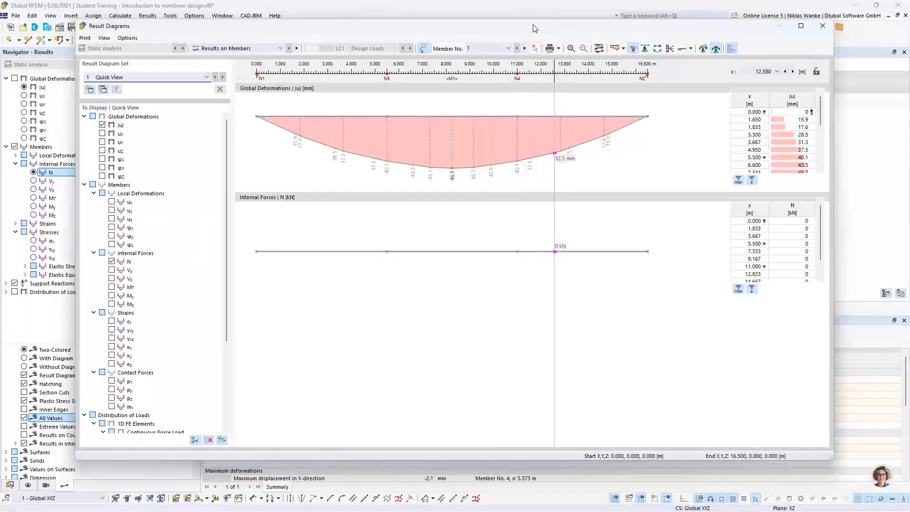
{"action": "left_click_drag", "start_coordinate": [532, 29], "coordinate": [565, 42]}
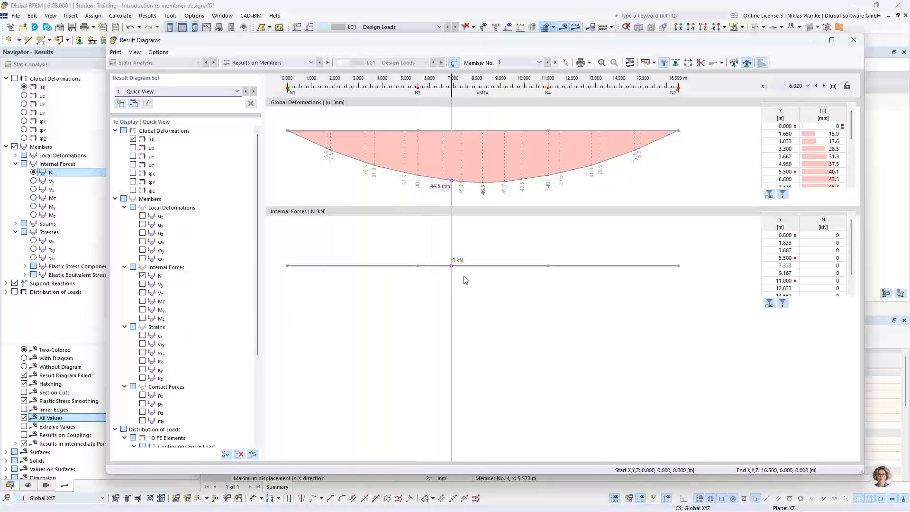
{"action": "left_click_drag", "start_coordinate": [636, 38], "coordinate": [611, 297]}
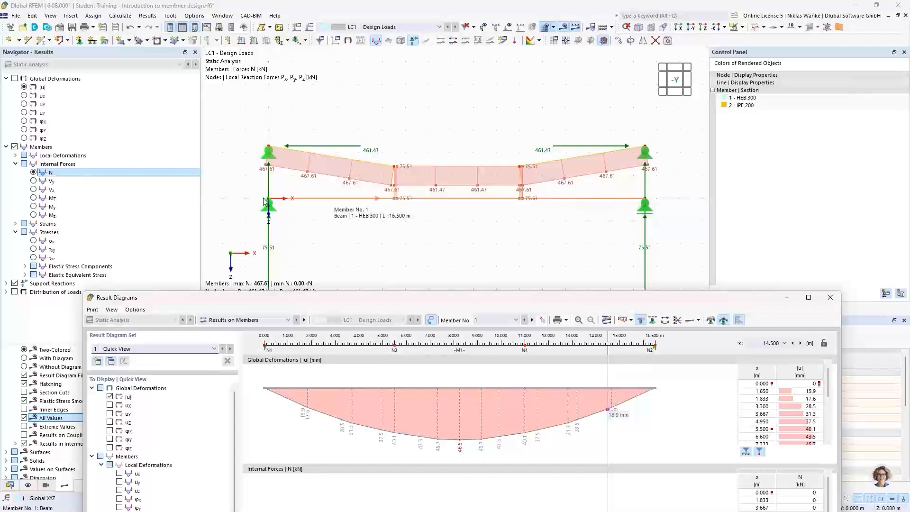
{"action": "left_click_drag", "start_coordinate": [554, 300], "coordinate": [554, 40]}
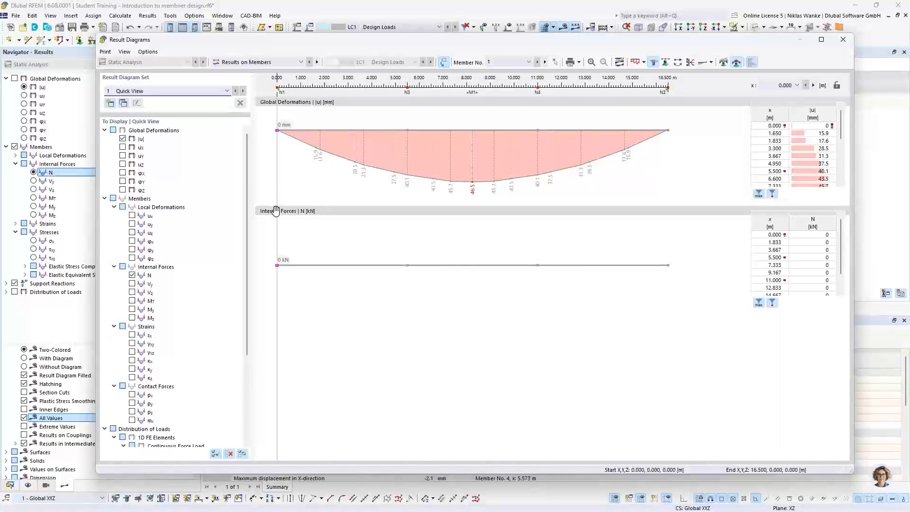
{"action": "left_click", "coordinate": [132, 276]}
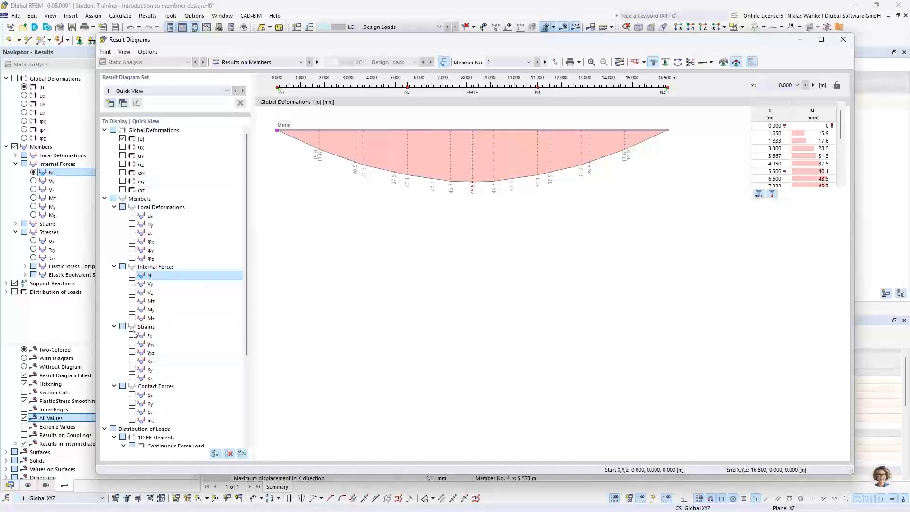
{"action": "left_click", "coordinate": [133, 293]}
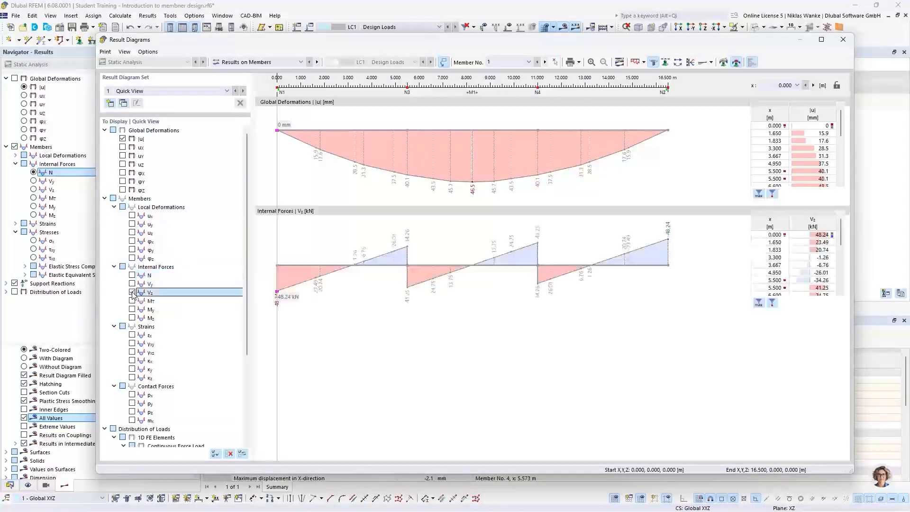
- Add the bending moment My diagram for the HEB 300 beam and compare it with the model and its axial forces
{"action": "left_click", "coordinate": [133, 309]}
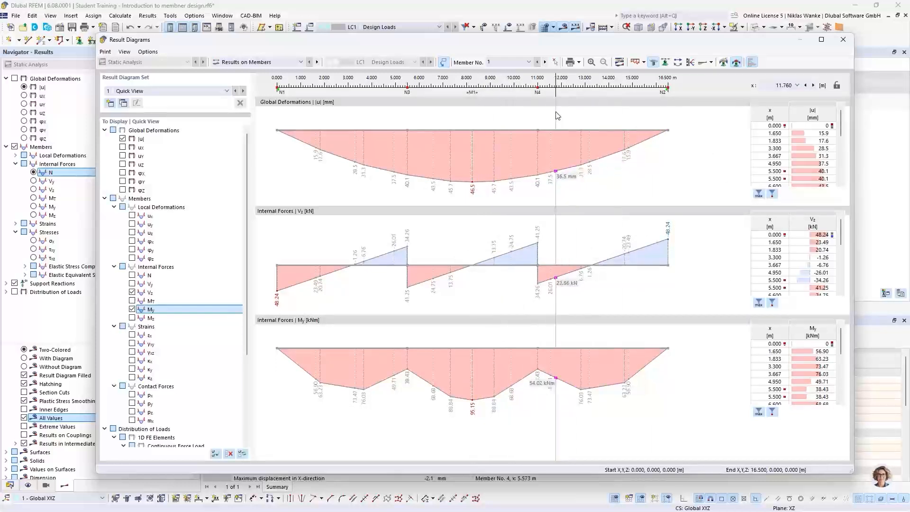
{"action": "left_click_drag", "start_coordinate": [543, 40], "coordinate": [472, 397]}
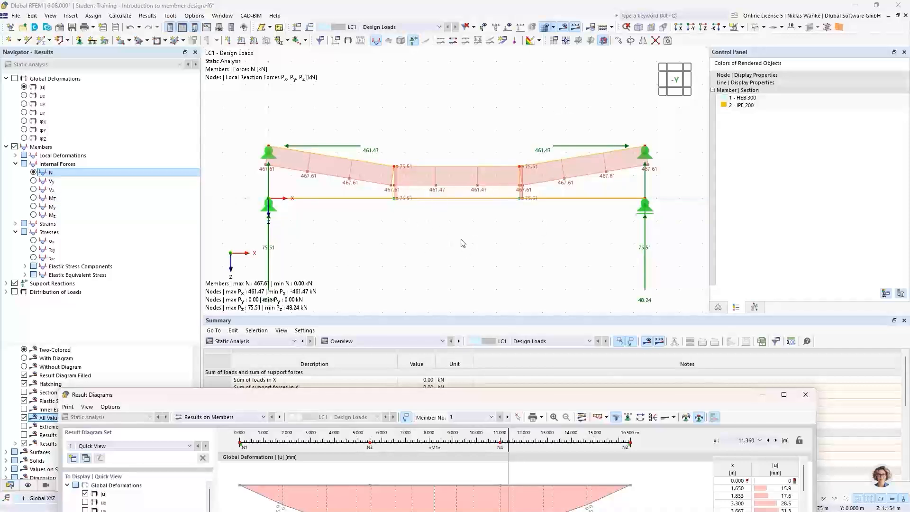
{"action": "left_click_drag", "start_coordinate": [483, 397], "coordinate": [508, 38]}
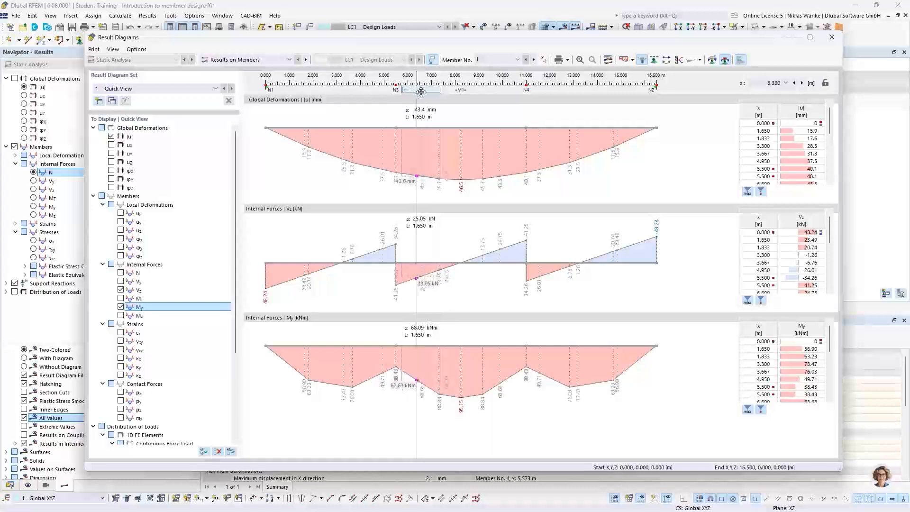
- Shorten the smooth range and move it to about x = 3 m to view averaged values, and delete the range
{"action": "right_click", "coordinate": [423, 90]}
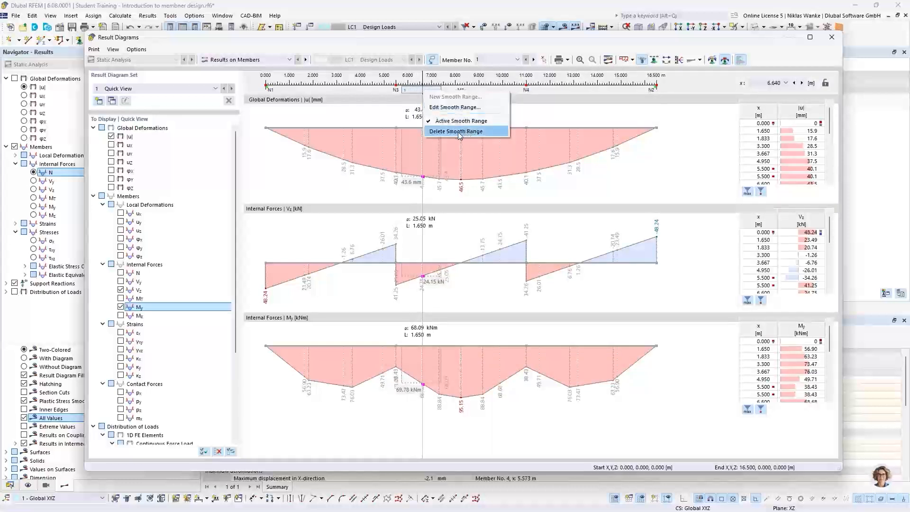
{"action": "left_click", "coordinate": [521, 98]}
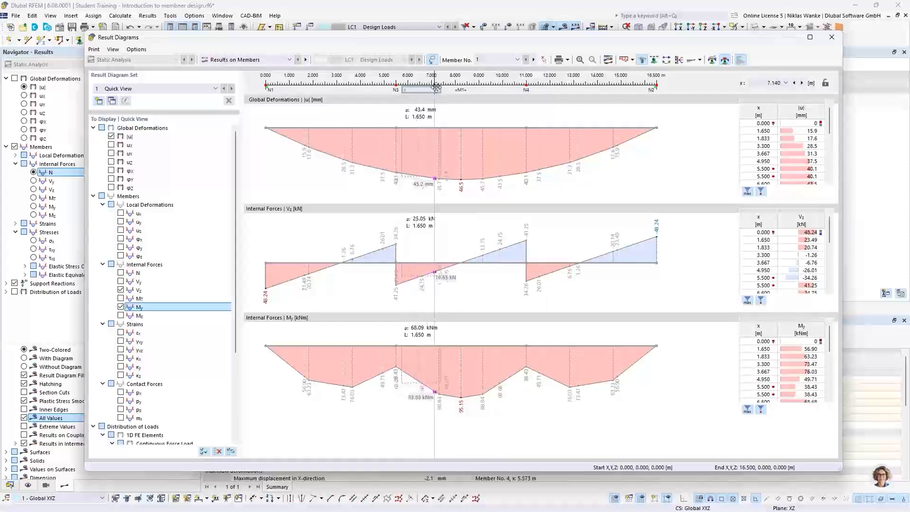
{"action": "left_click_drag", "start_coordinate": [441, 90], "coordinate": [362, 92]}
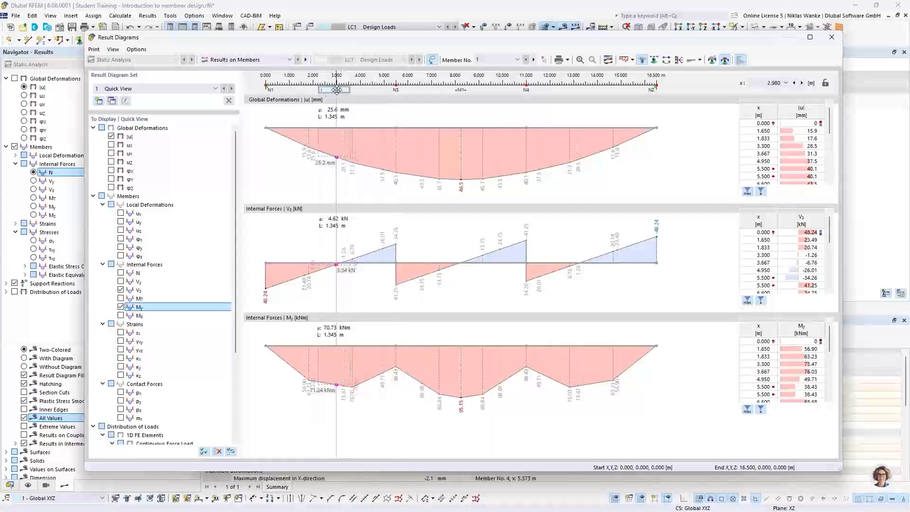
{"action": "right_click", "coordinate": [338, 91]}
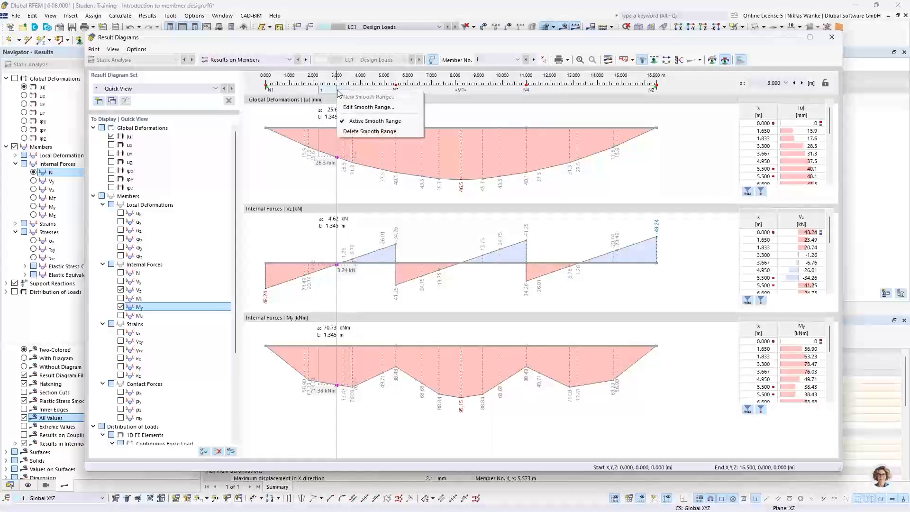
{"action": "left_click", "coordinate": [359, 131]}
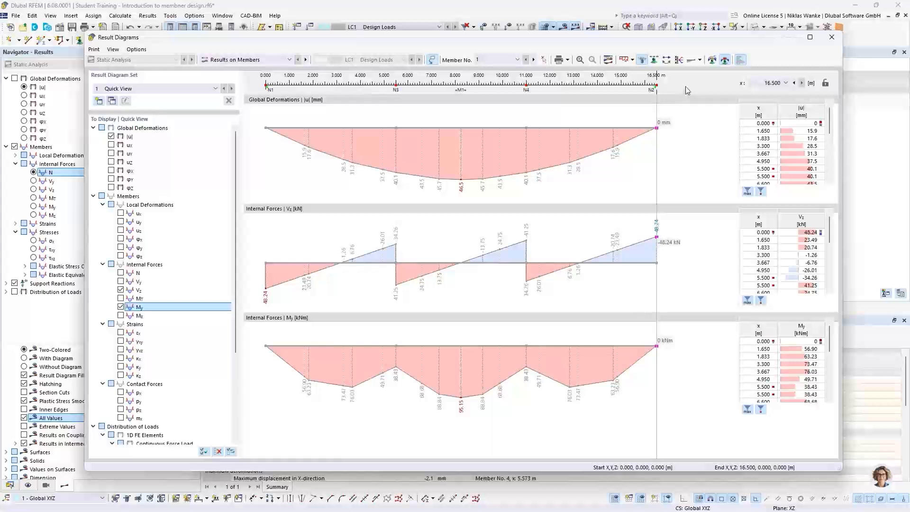
- Check the output options for printing the result diagrams and close the beam's diagrams without printing
{"action": "left_click", "coordinate": [569, 60]}
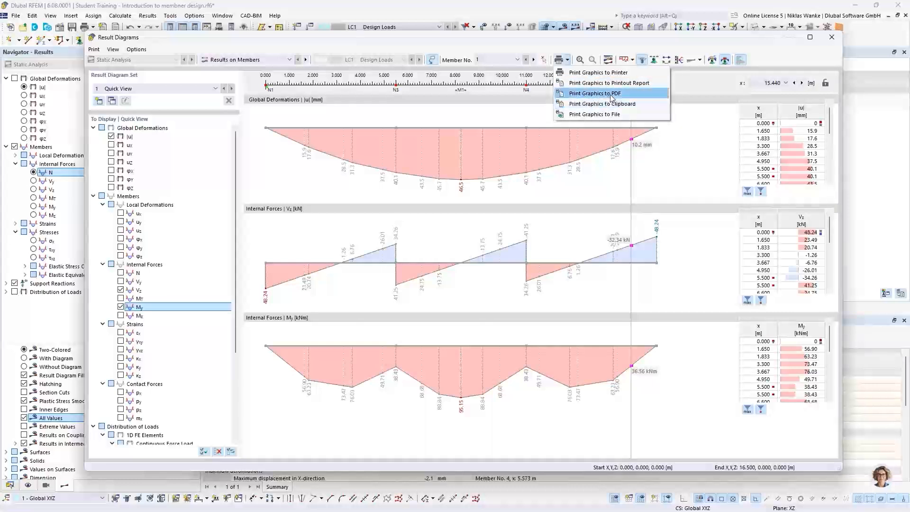
{"action": "left_click", "coordinate": [678, 39]}
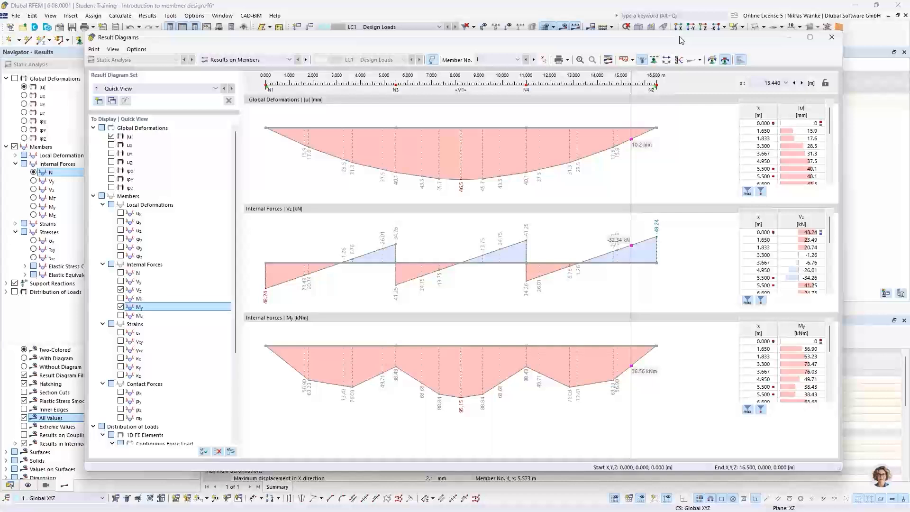
{"action": "left_click_drag", "start_coordinate": [681, 40], "coordinate": [687, 40]}
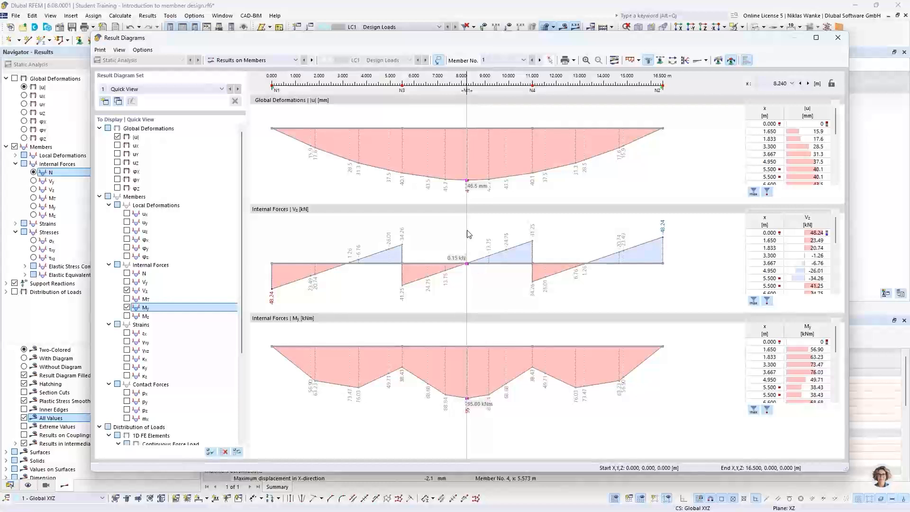
{"action": "left_click", "coordinate": [839, 38]}
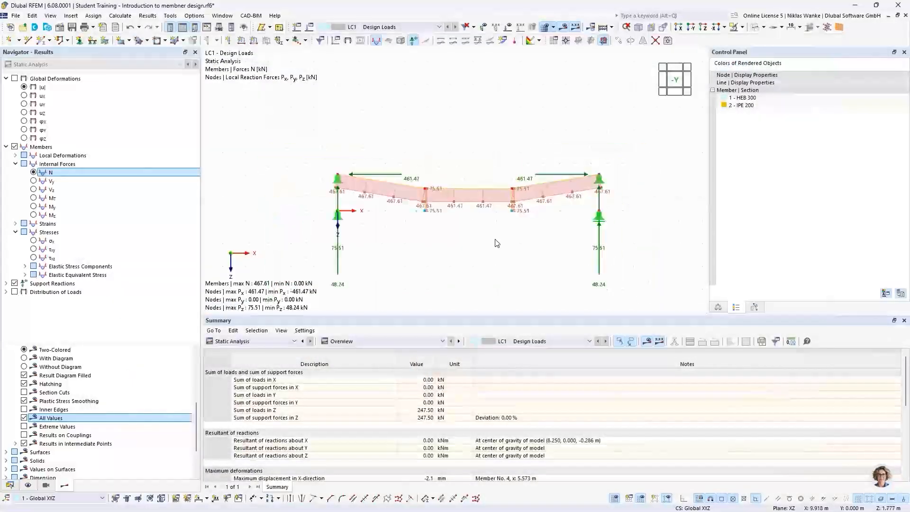
{"action": "middle_click_drag", "start_coordinate": [497, 226], "coordinate": [494, 232]}
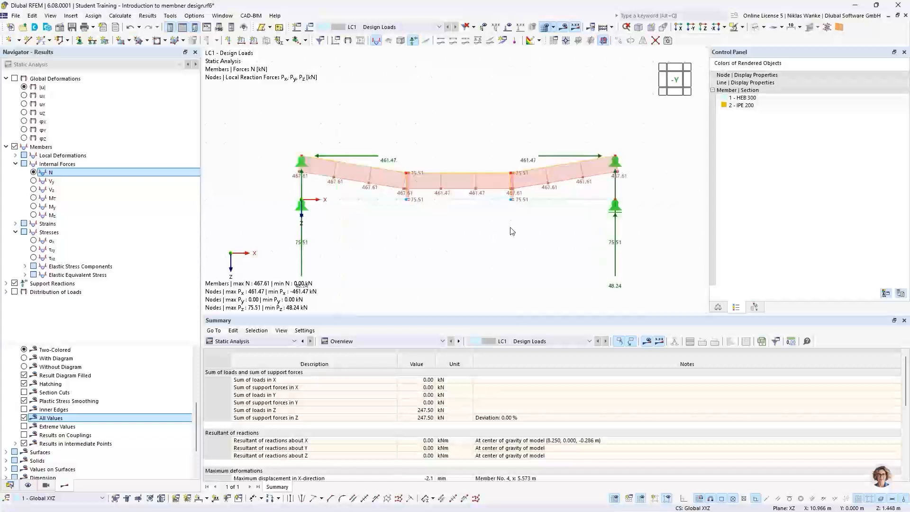
{"action": "middle_click_drag", "start_coordinate": [520, 226], "coordinate": [527, 226]}
{"action": "middle_click_drag", "start_coordinate": [521, 215], "coordinate": [522, 235]}
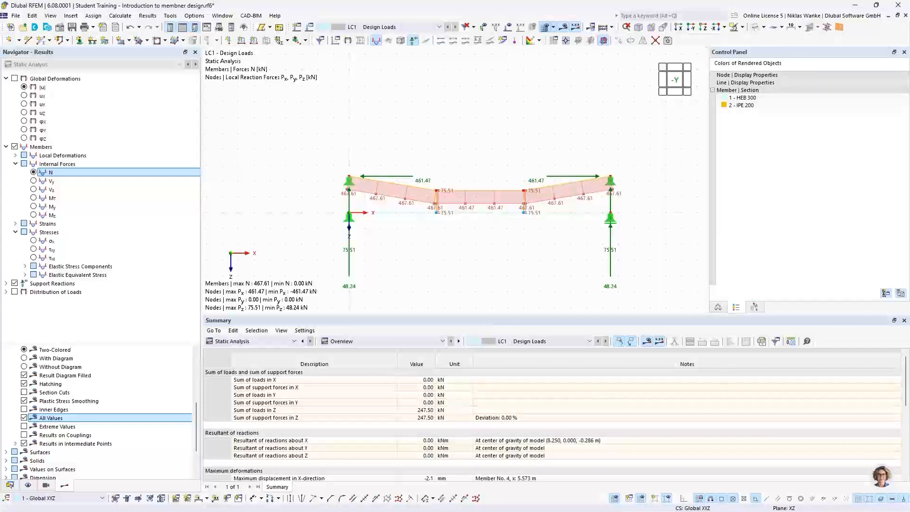
- Switch to the PowerPoint presentation and advance to the "Generated truss structure" slide to read the next task
{"action": "key", "text": "alt+Tab"}
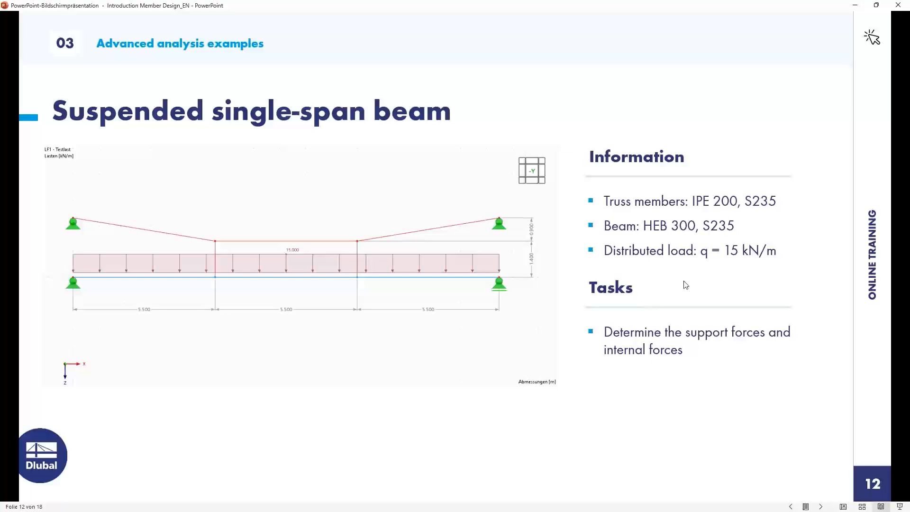
{"action": "left_click", "coordinate": [732, 287]}
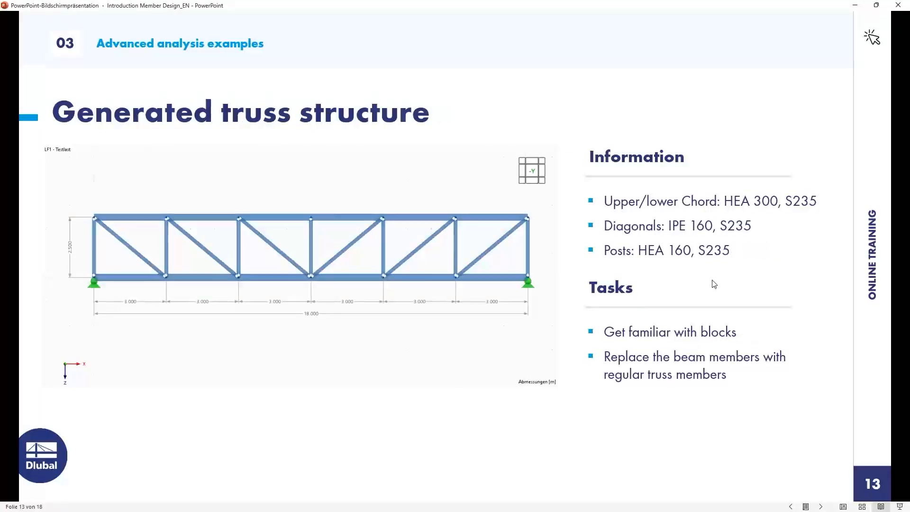
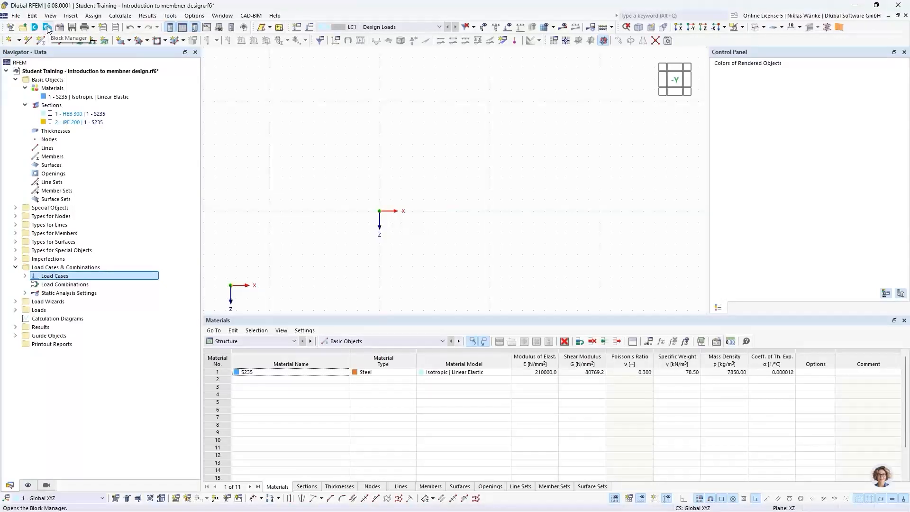
- Open the Block Manager and browse the Steel / Aluminum bridge blocks, previewing the arch bridge BRG001-a
{"action": "left_click", "coordinate": [47, 27]}
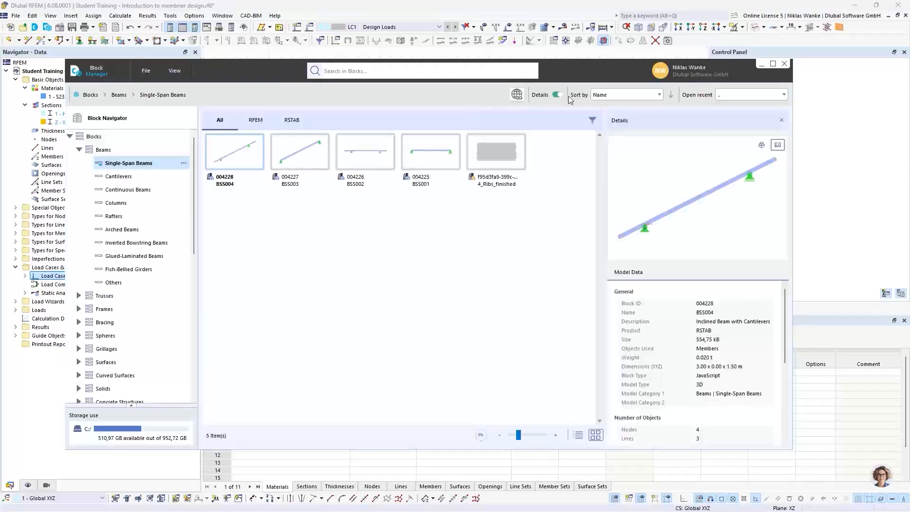
{"action": "left_click_drag", "start_coordinate": [571, 70], "coordinate": [618, 59]}
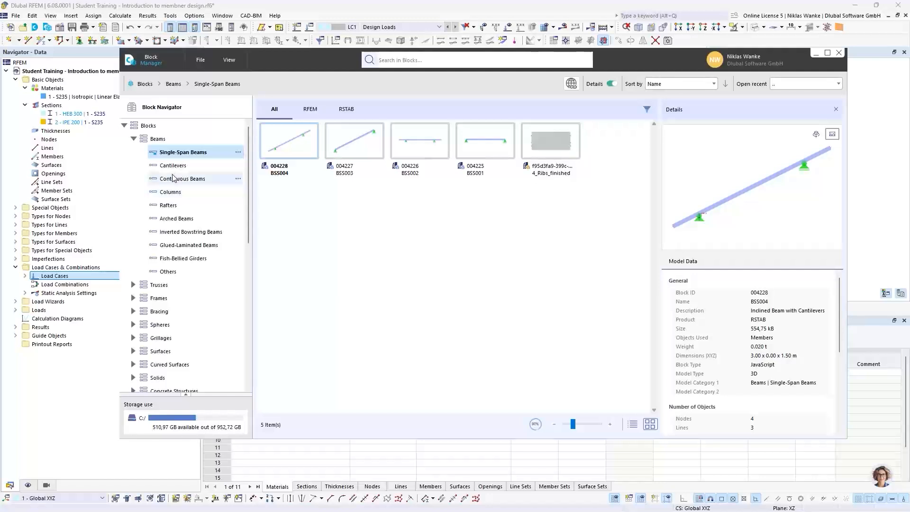
{"action": "left_click", "coordinate": [134, 140]}
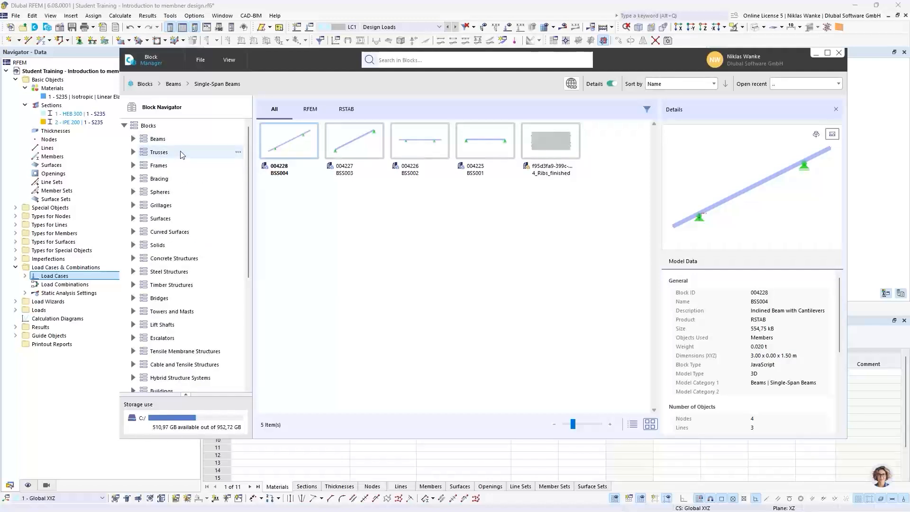
{"action": "left_click", "coordinate": [134, 298]}
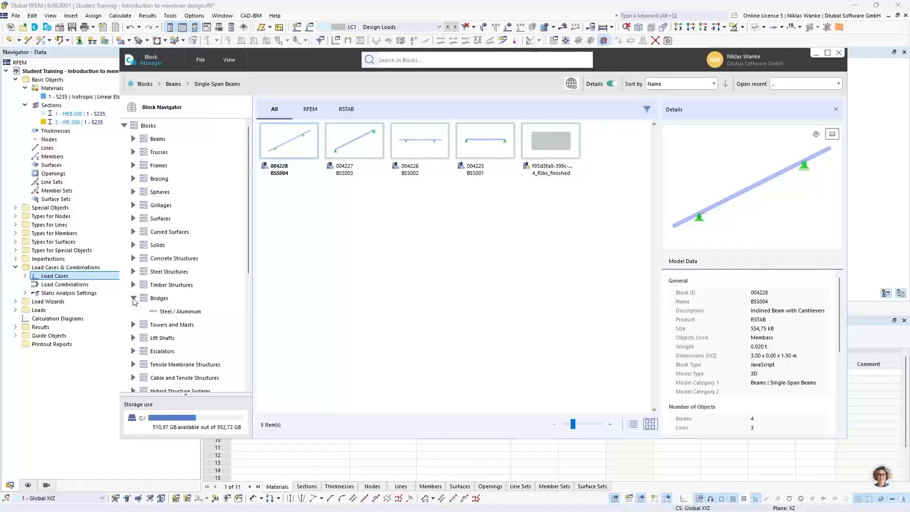
{"action": "left_click", "coordinate": [183, 313]}
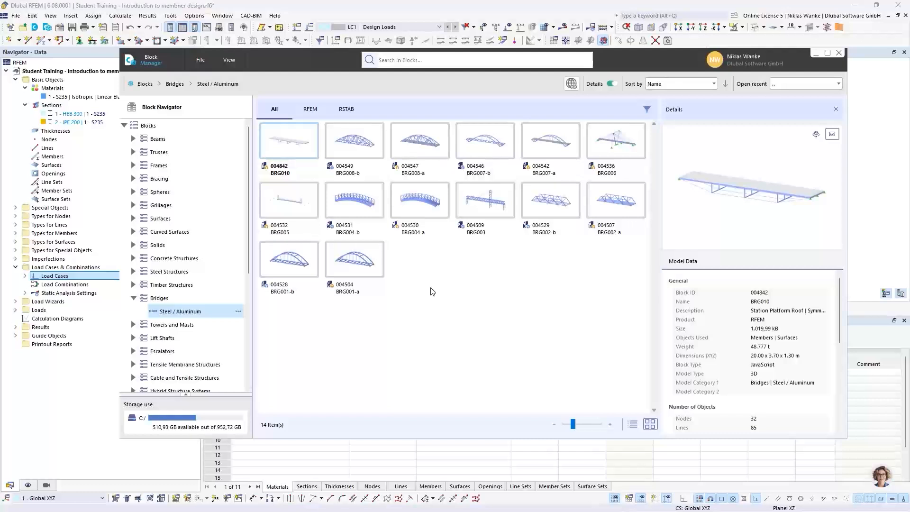
{"action": "left_click", "coordinate": [356, 261]}
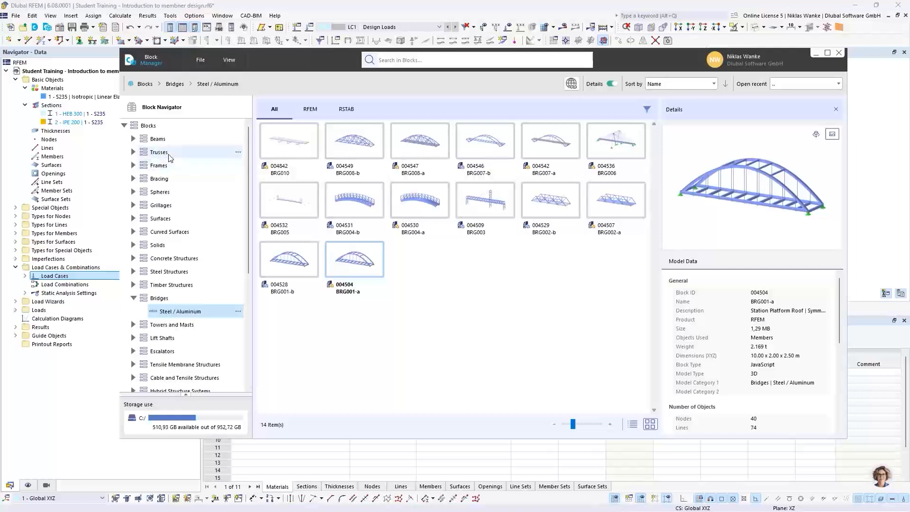
- Find the parallel-chord truss block FT001-a among the 2D trusses and insert it into the model
{"action": "left_click", "coordinate": [133, 152]}
{"action": "left_click", "coordinate": [185, 154]}
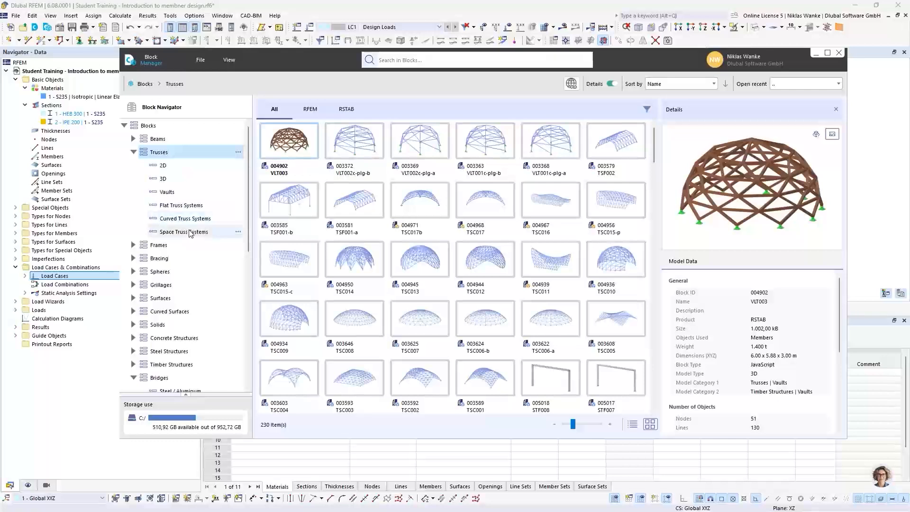
{"action": "left_click", "coordinate": [187, 167]}
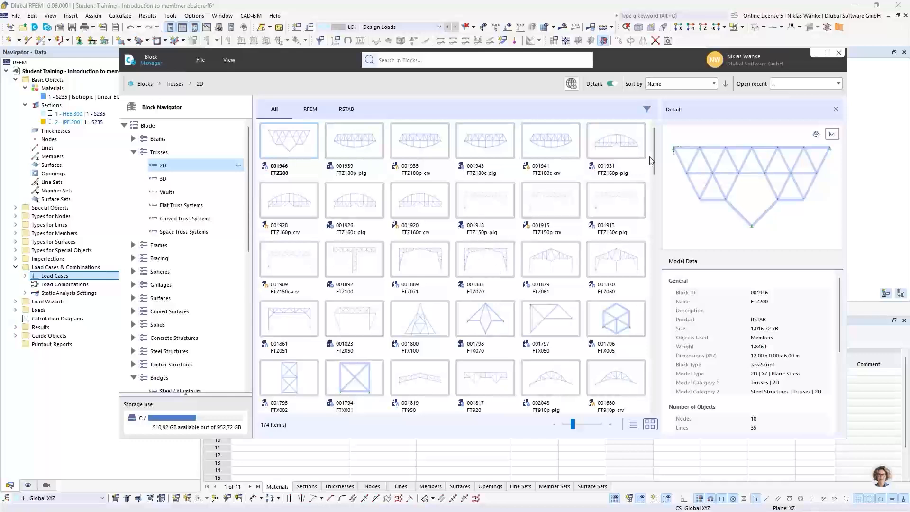
{"action": "left_click_drag", "start_coordinate": [653, 147], "coordinate": [652, 386]}
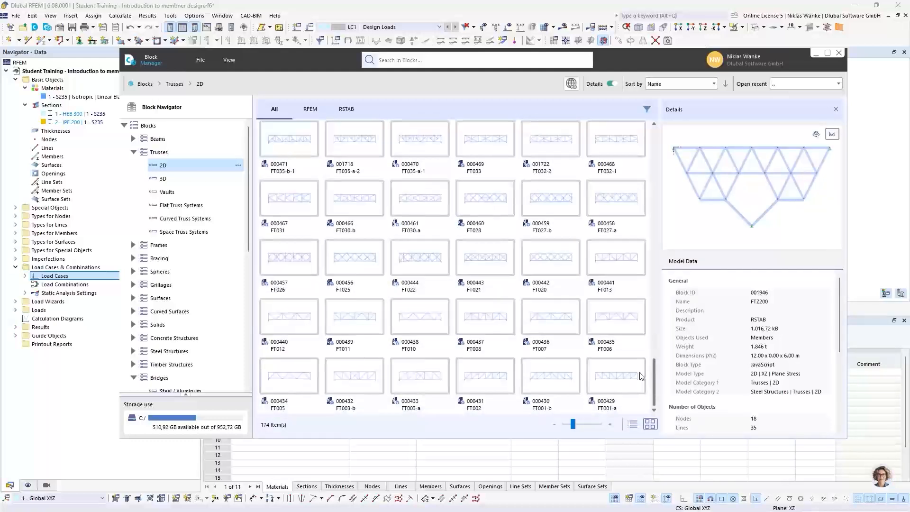
{"action": "left_click", "coordinate": [617, 383]}
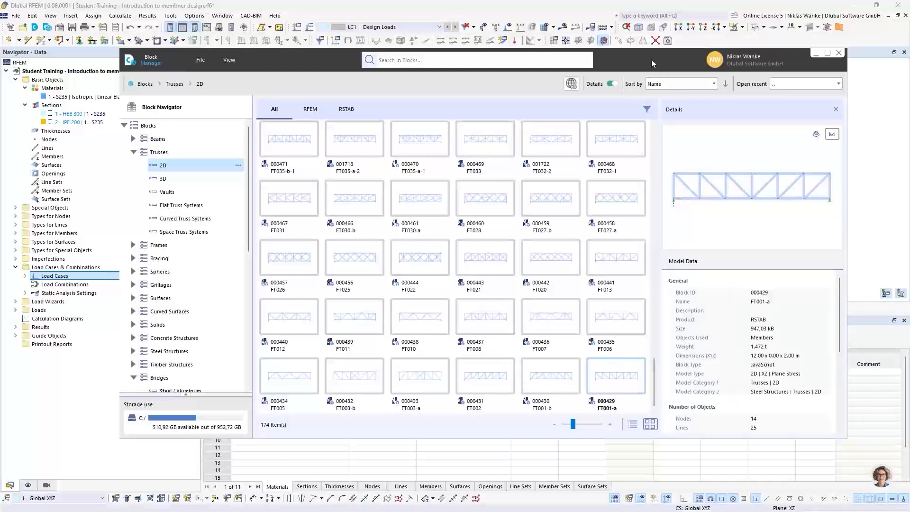
{"action": "left_click_drag", "start_coordinate": [652, 59], "coordinate": [681, 46]}
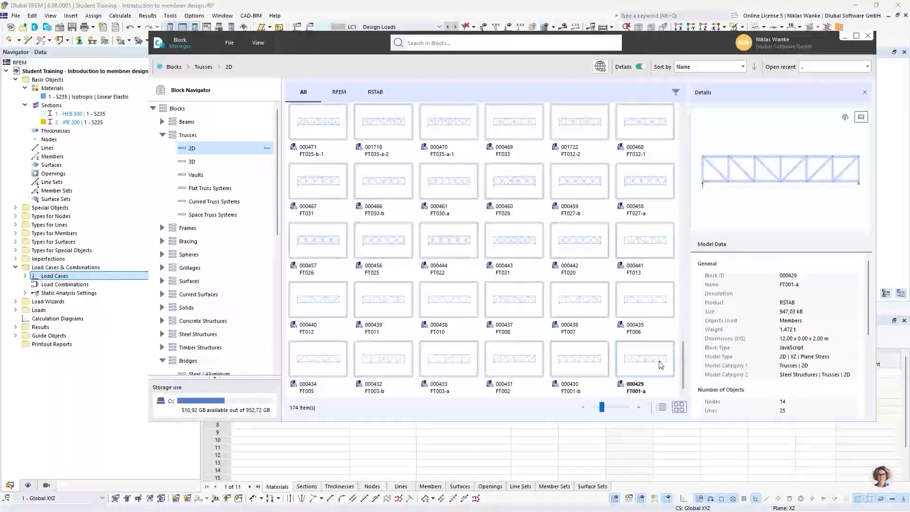
{"action": "double_click", "coordinate": [661, 365]}
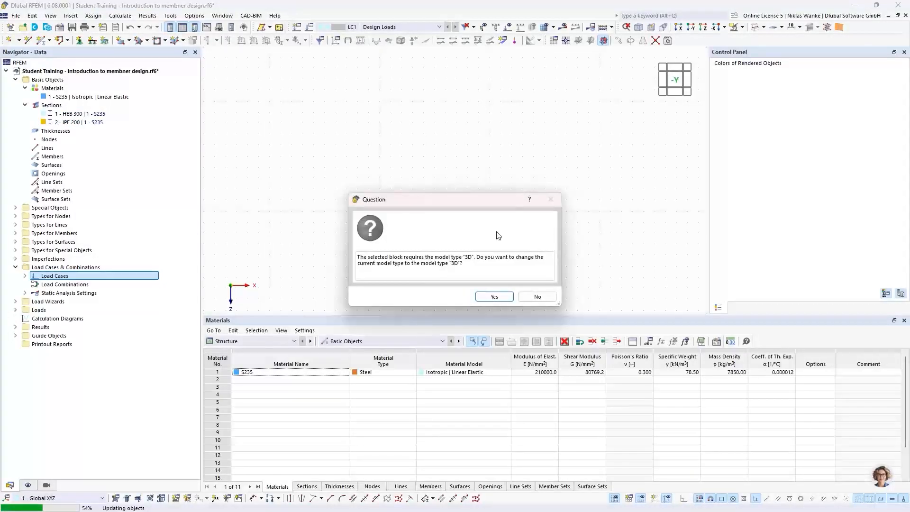
- Accept changing the model type to 3D for the FT001-a block and place its settings clear of the work area
{"action": "mouse_move", "coordinate": [425, 200]}
{"action": "left_mouse_down"}
{"action": "mouse_move", "coordinate": [440, 195]}
{"action": "mouse_move", "coordinate": [433, 188]}
{"action": "mouse_move", "coordinate": [436, 204]}
{"action": "left_mouse_up"}
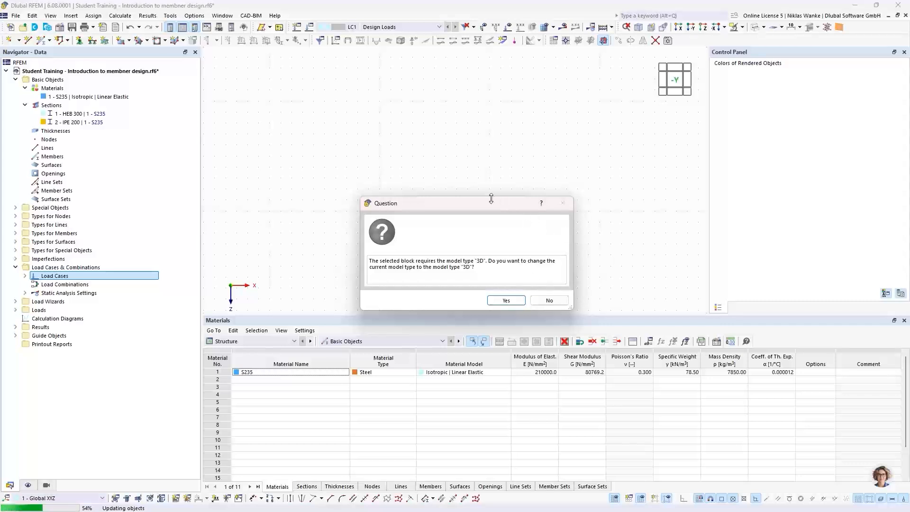
{"action": "left_click_drag", "start_coordinate": [475, 202], "coordinate": [483, 201]}
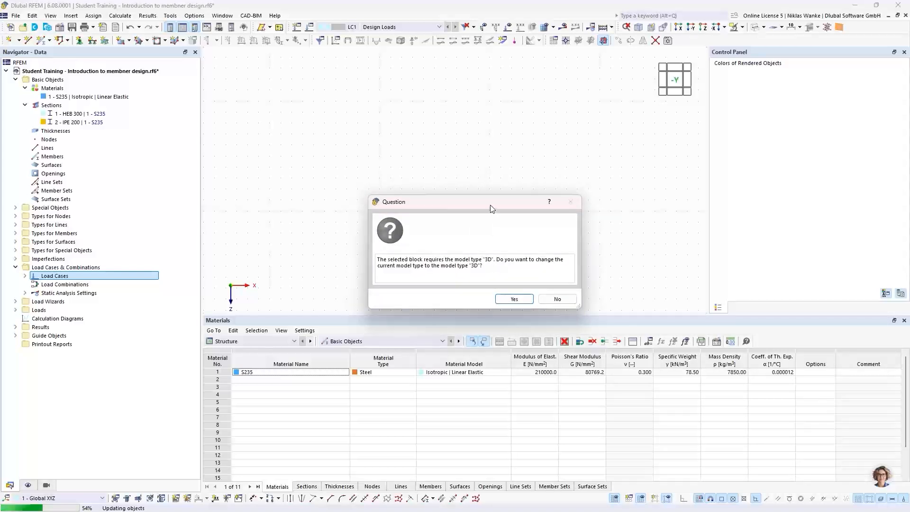
{"action": "mouse_move", "coordinate": [490, 205]}
{"action": "left_mouse_down"}
{"action": "mouse_move", "coordinate": [491, 214]}
{"action": "mouse_move", "coordinate": [489, 197]}
{"action": "mouse_move", "coordinate": [484, 211]}
{"action": "mouse_move", "coordinate": [477, 204]}
{"action": "left_mouse_up"}
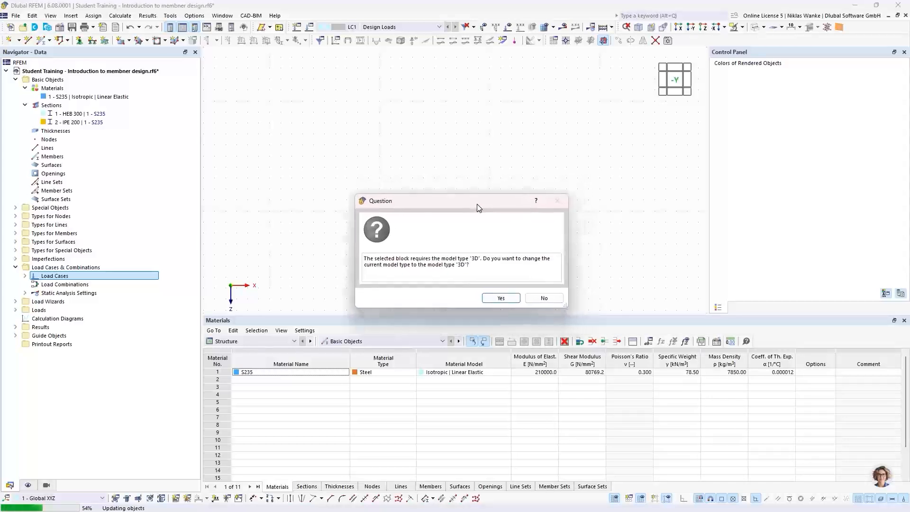
{"action": "left_click", "coordinate": [493, 297]}
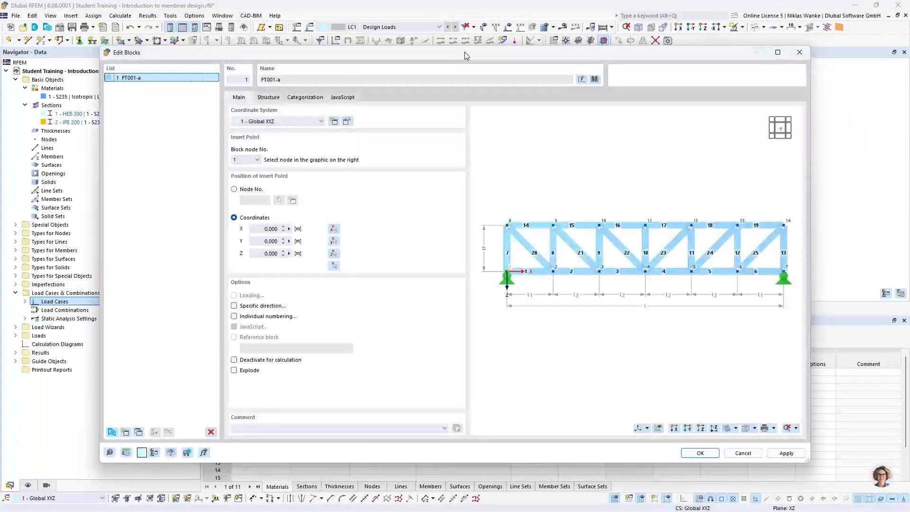
{"action": "mouse_move", "coordinate": [465, 53]}
{"action": "left_mouse_down"}
{"action": "mouse_move", "coordinate": [515, 41]}
{"action": "mouse_move", "coordinate": [466, 62]}
{"action": "mouse_move", "coordinate": [515, 47]}
{"action": "mouse_move", "coordinate": [492, 58]}
{"action": "mouse_move", "coordinate": [500, 67]}
{"action": "mouse_move", "coordinate": [488, 62]}
{"action": "mouse_move", "coordinate": [459, 77]}
{"action": "mouse_move", "coordinate": [461, 67]}
{"action": "left_mouse_up"}
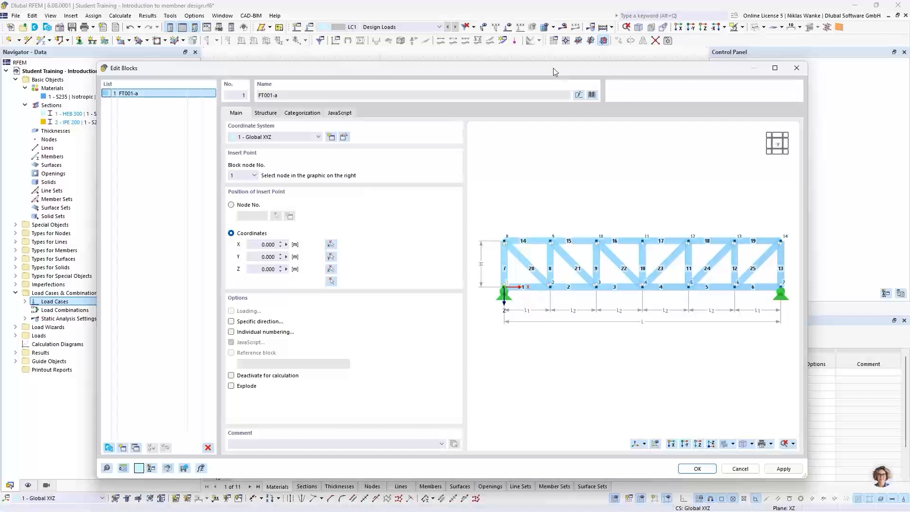
{"action": "left_click_drag", "start_coordinate": [539, 68], "coordinate": [544, 281]}
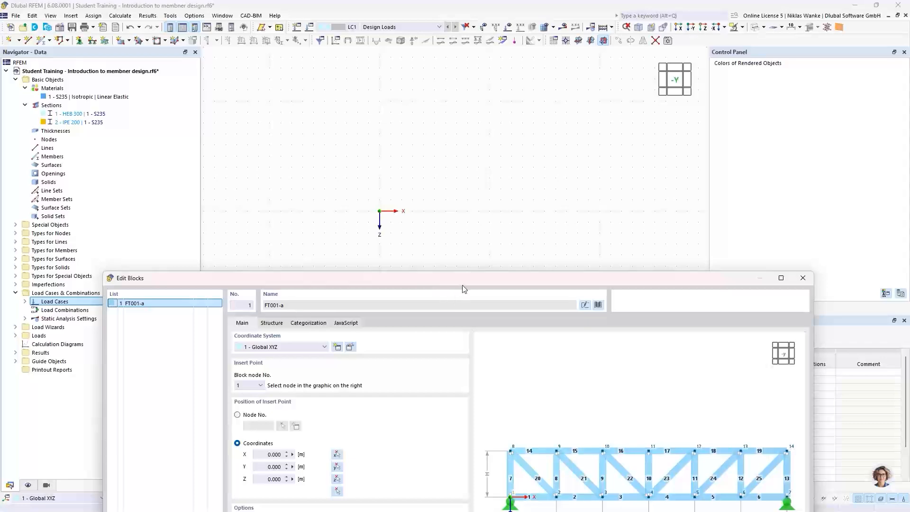
- Set the FT001-a truss block's outer and inner bay lengths to 3 m each in its structure parameters
{"action": "left_click_drag", "start_coordinate": [462, 285], "coordinate": [474, 77]}
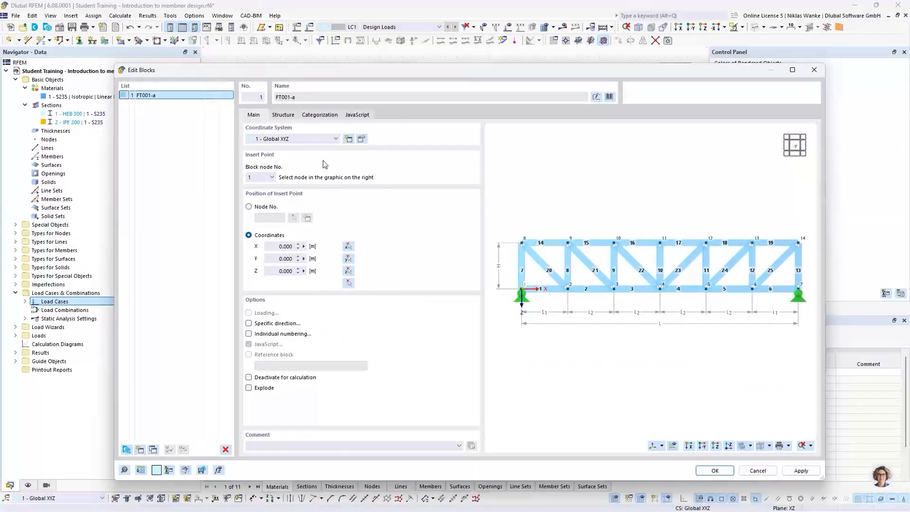
{"action": "left_click", "coordinate": [283, 115]}
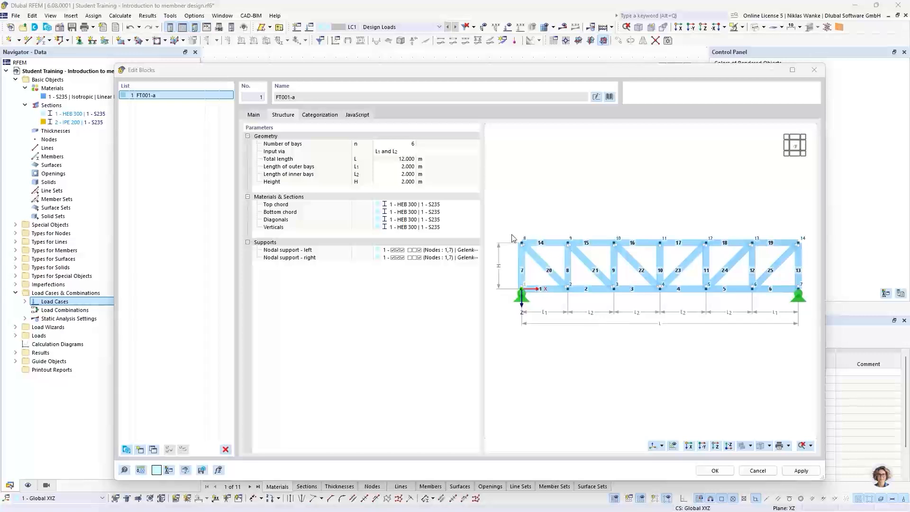
{"action": "left_click", "coordinate": [392, 166]}
{"action": "type", "text": "3"}
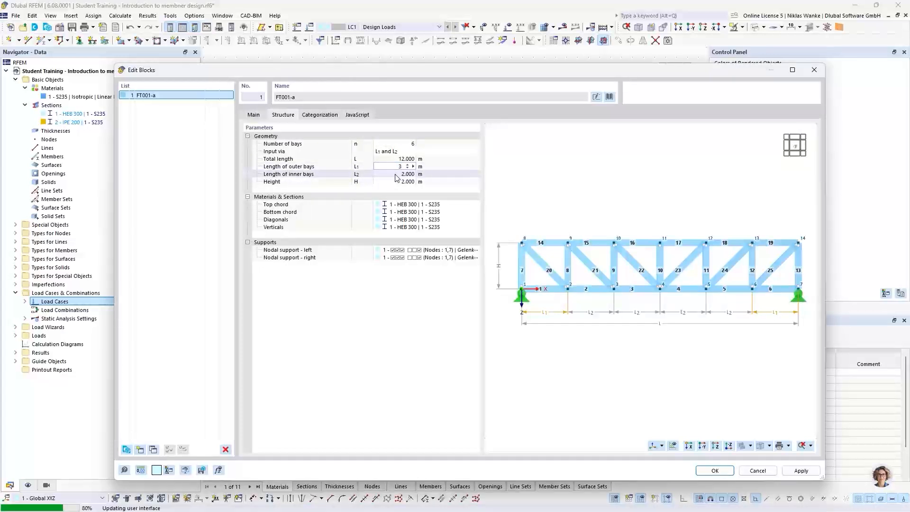
{"action": "left_click", "coordinate": [397, 178]}
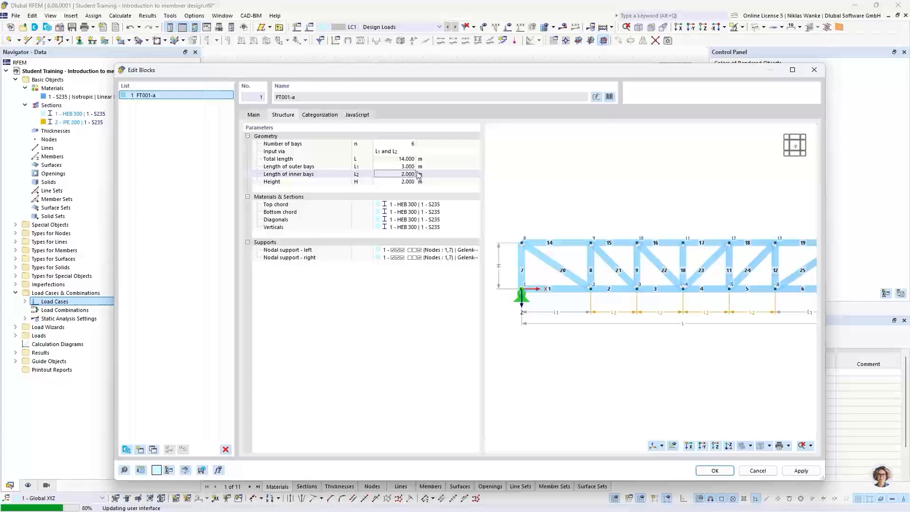
{"action": "left_click", "coordinate": [391, 168]}
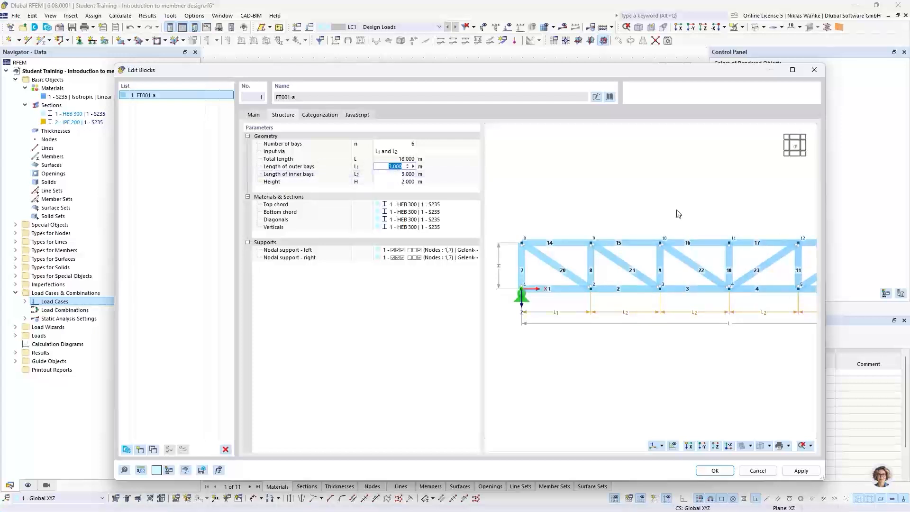
{"action": "scroll", "coordinate": [523, 278], "scroll_direction": "down", "scroll_amount": 5}
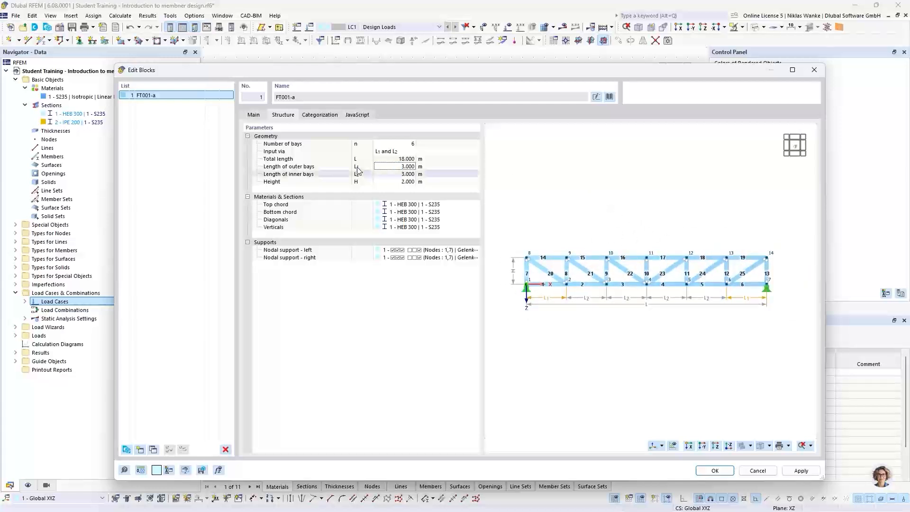
- Set the truss block's height H to 2.5 m
{"action": "left_click", "coordinate": [391, 182]}
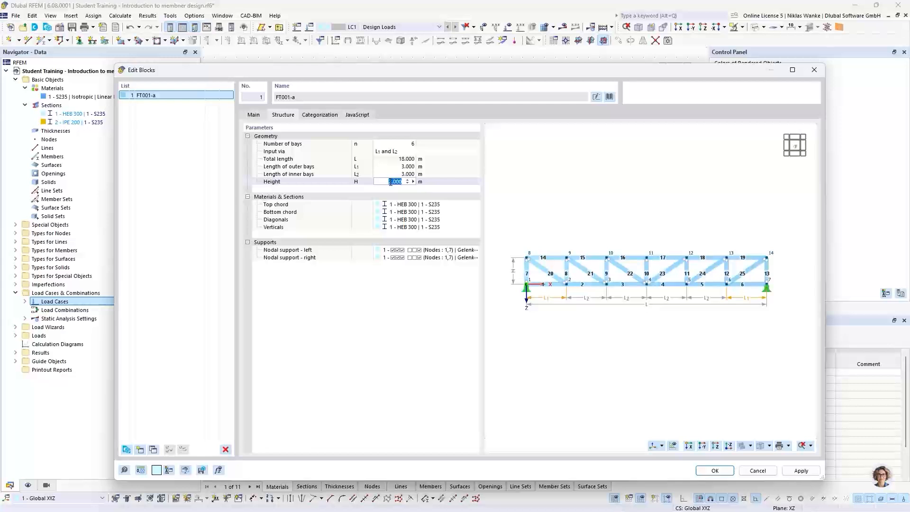
{"action": "type", "text": "2,5"}
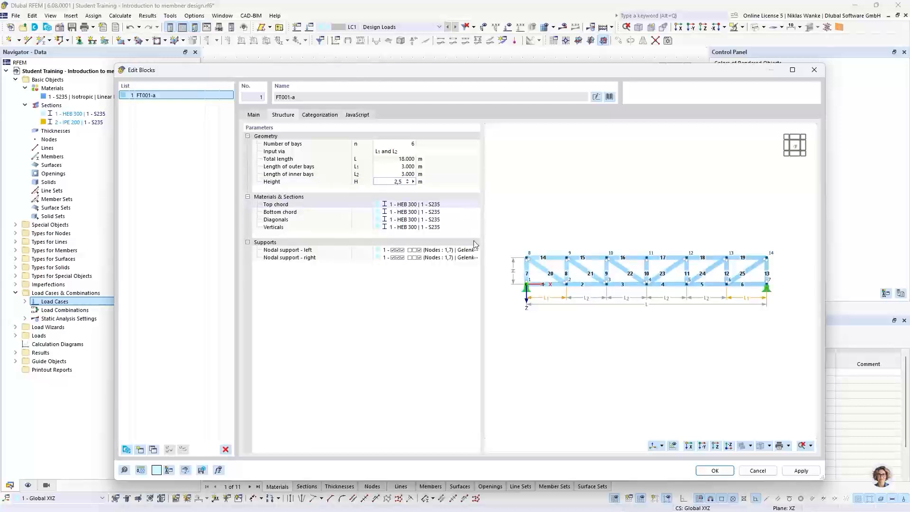
{"action": "key", "text": "Return"}
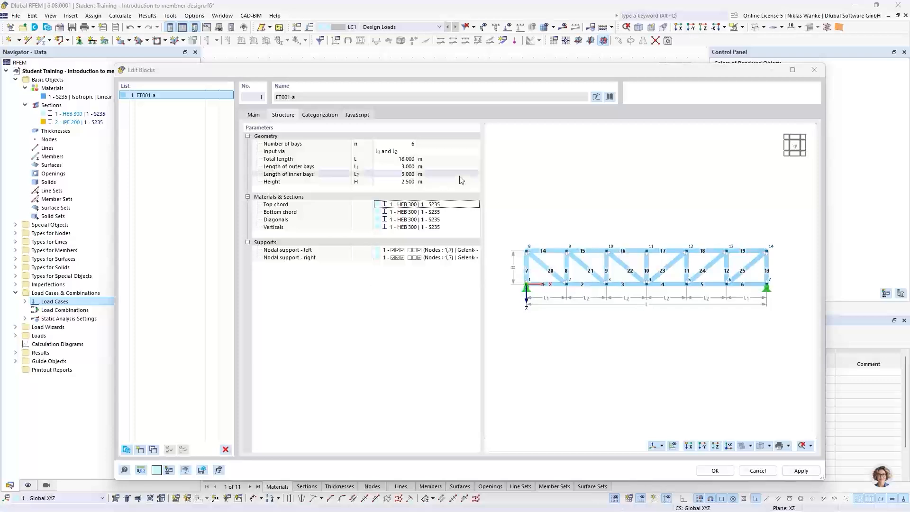
- Create a new HEA 300 section (DIN 1025-3:1994-03, Ferona) in S235 for the truss's top chord
{"action": "left_click", "coordinate": [455, 205]}
{"action": "left_click", "coordinate": [461, 205]}
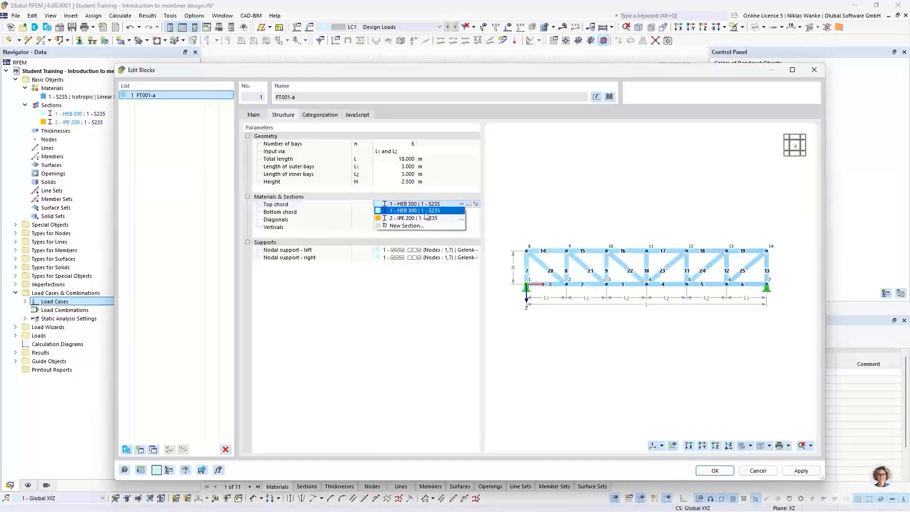
{"action": "left_click", "coordinate": [409, 226]}
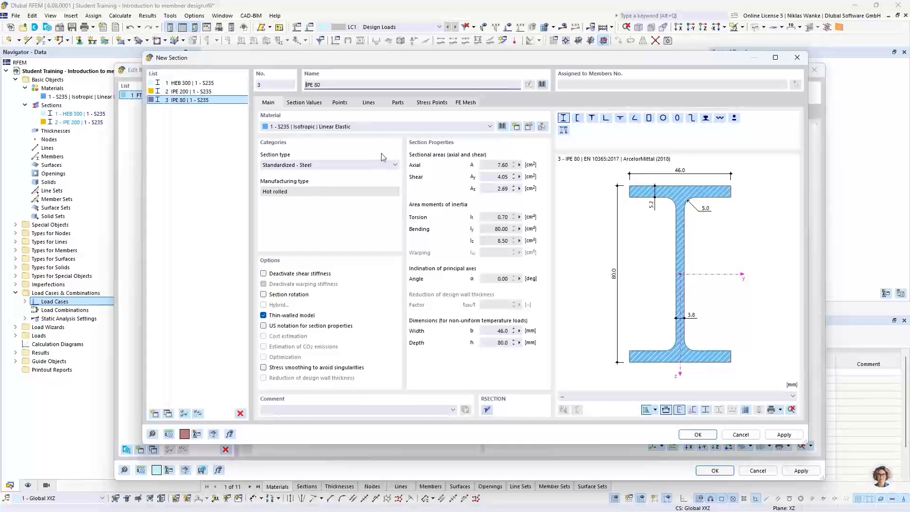
{"action": "key", "text": "BackSpace"}
{"action": "key", "text": "BackSpace"}
{"action": "key", "text": "BackSpace"}
{"action": "key", "text": "BackSpace"}
{"action": "key", "text": "BackSpace"}
{"action": "key", "text": "BackSpace"}
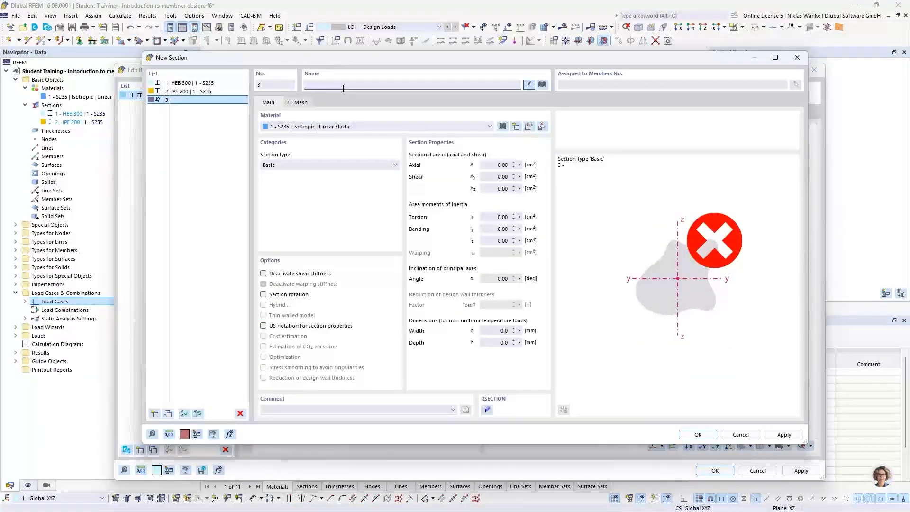
{"action": "type", "text": "HEA"}
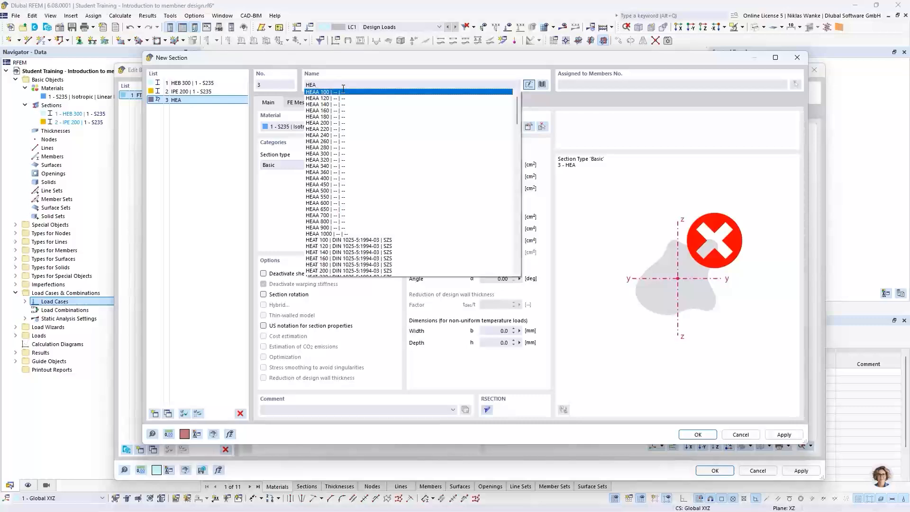
{"action": "type", "text": " 300"}
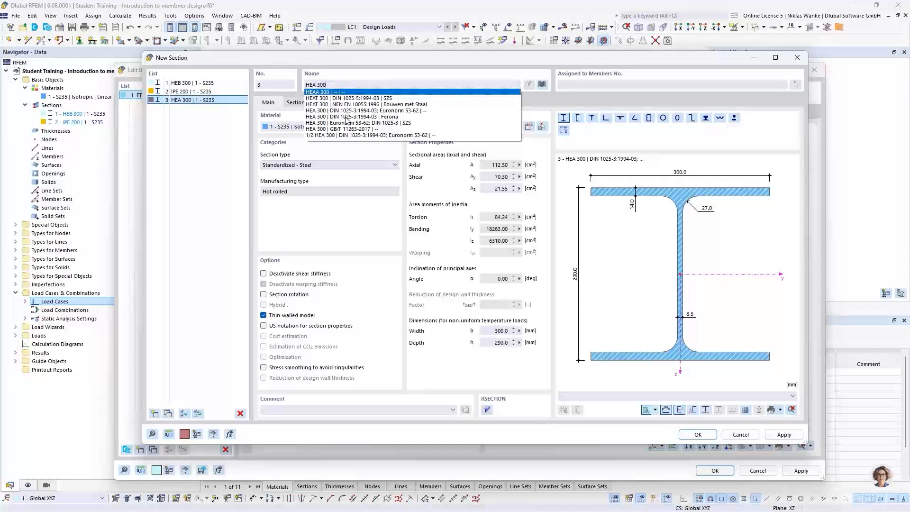
{"action": "left_click", "coordinate": [348, 118]}
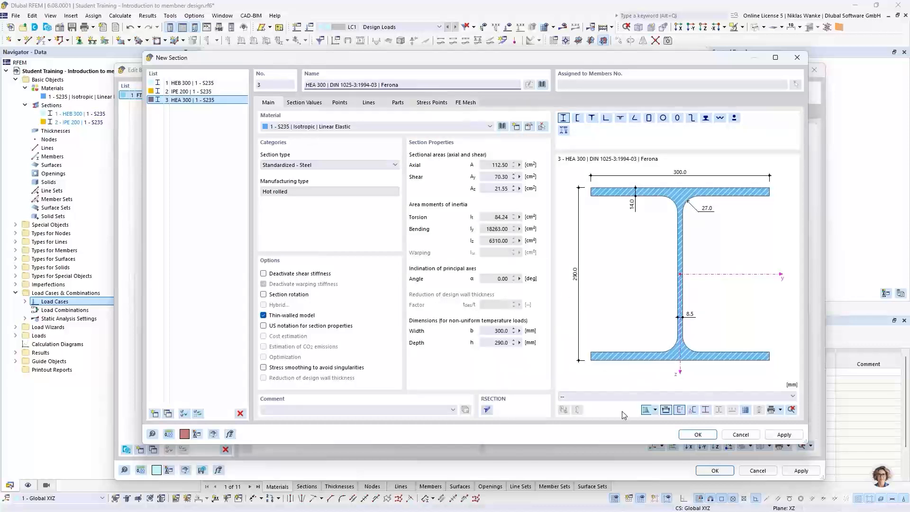
{"action": "left_click", "coordinate": [698, 435]}
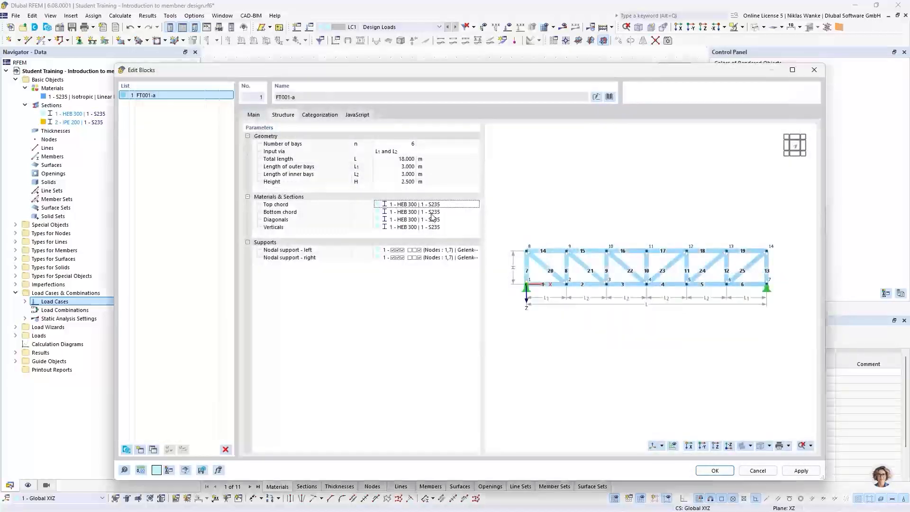
- Assign the existing HEA 300 section to the bottom chord
{"action": "left_click", "coordinate": [404, 215]}
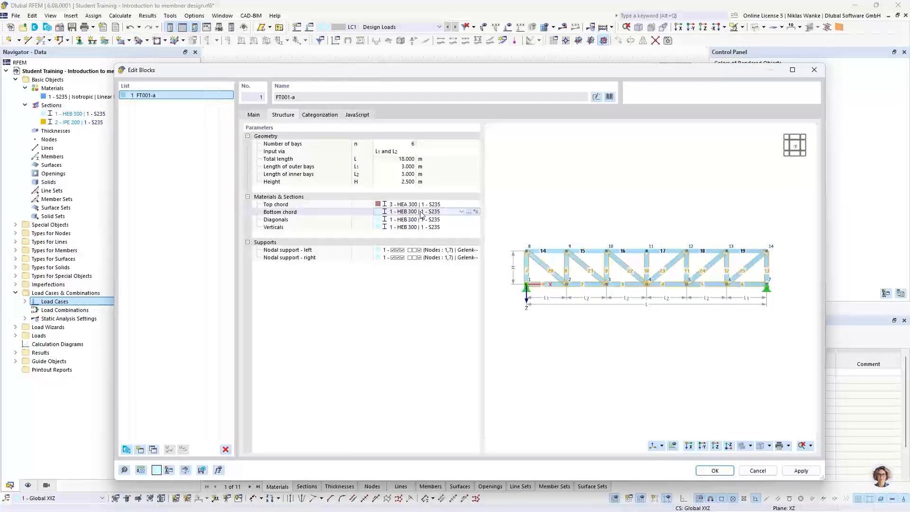
{"action": "left_click", "coordinate": [421, 215]}
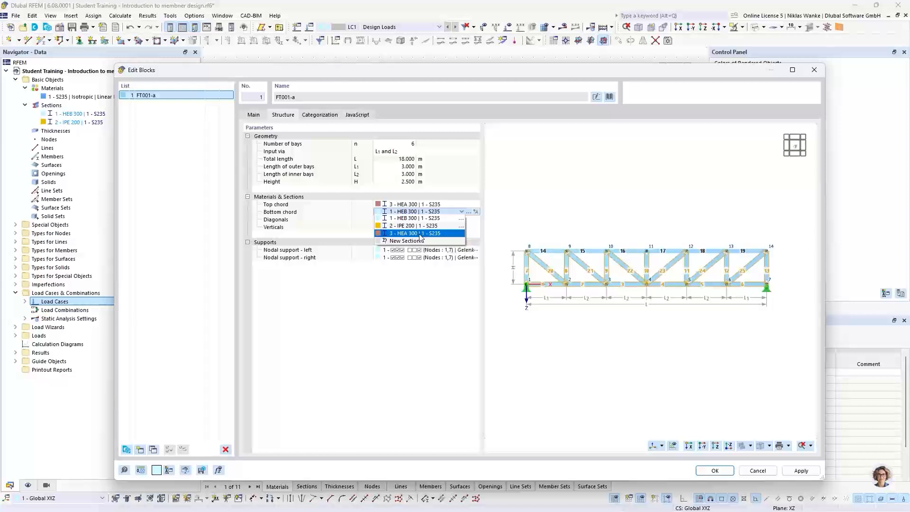
{"action": "left_click", "coordinate": [420, 232]}
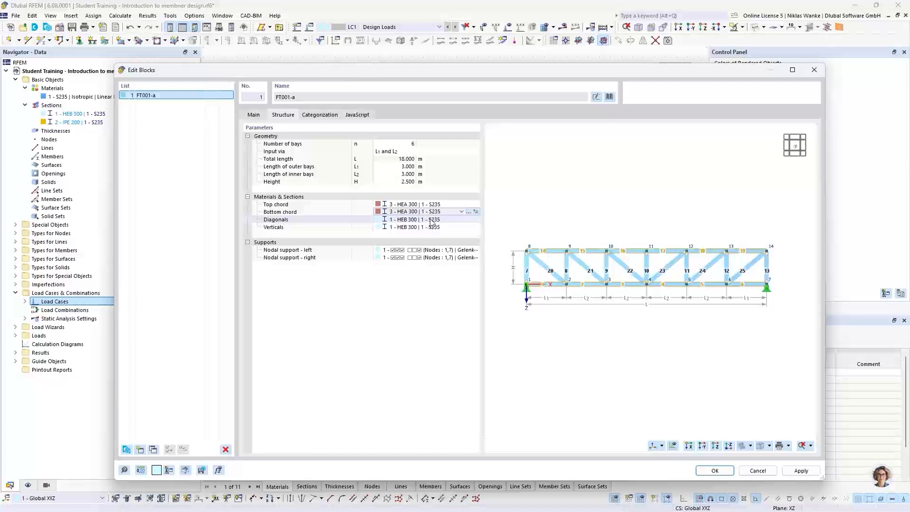
- Create a new IPE 160 section (British Steel) in S235 for the truss's diagonals
{"action": "left_click", "coordinate": [431, 219]}
{"action": "left_click", "coordinate": [461, 219]}
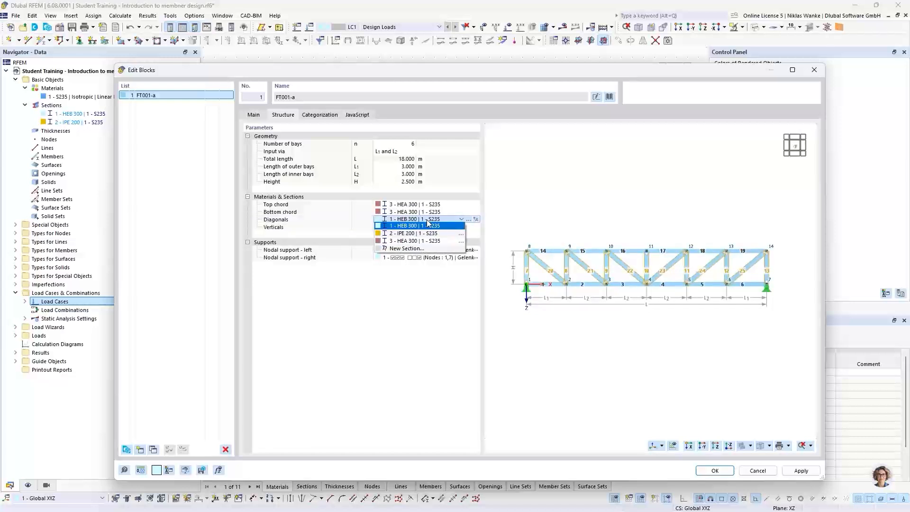
{"action": "left_click", "coordinate": [405, 249]}
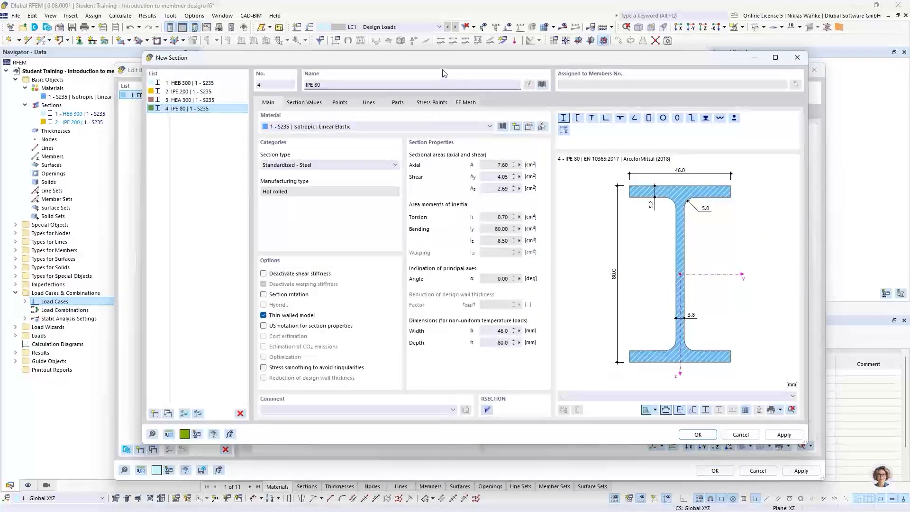
{"action": "left_click", "coordinate": [335, 84]}
{"action": "key", "text": "BackSpace"}
{"action": "key", "text": "BackSpace"}
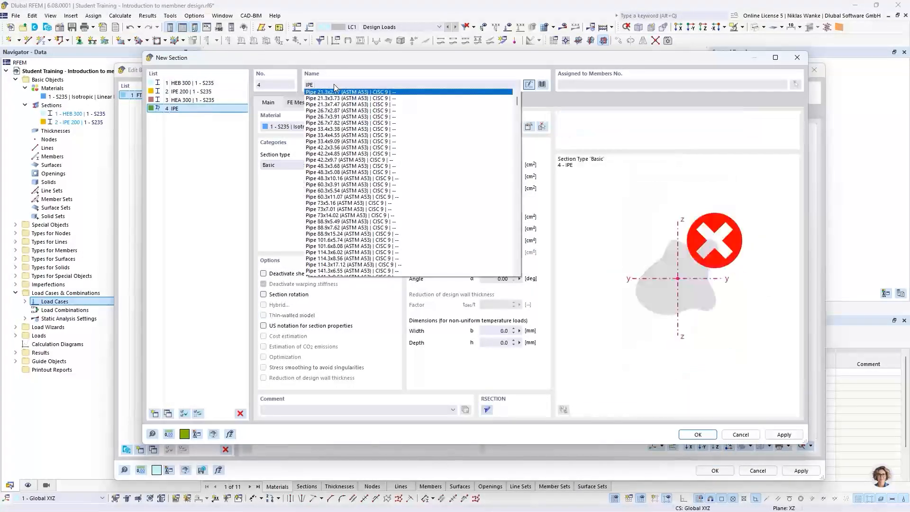
{"action": "type", "text": "160"}
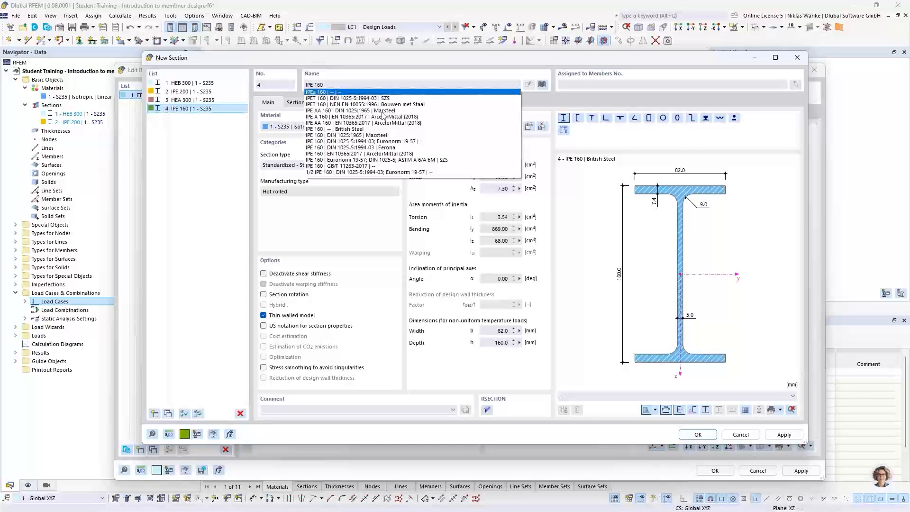
{"action": "left_click", "coordinate": [381, 139]}
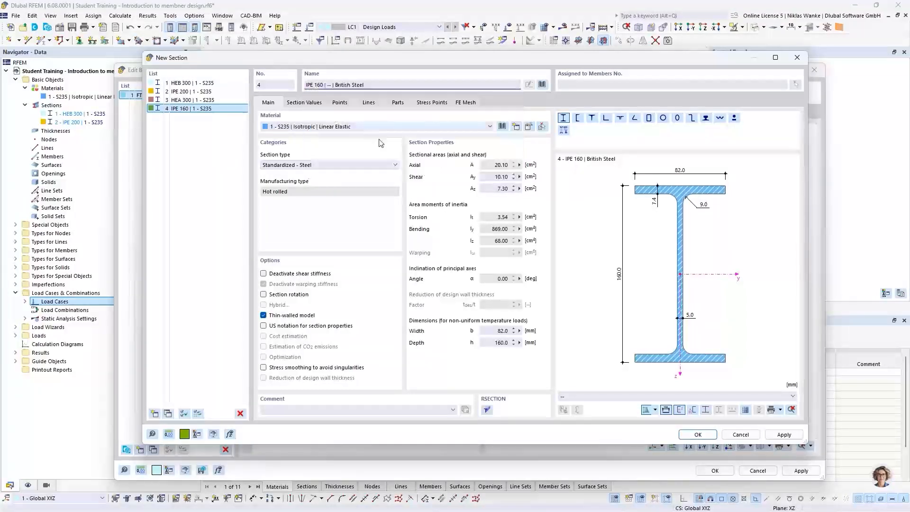
{"action": "left_click", "coordinate": [697, 435]}
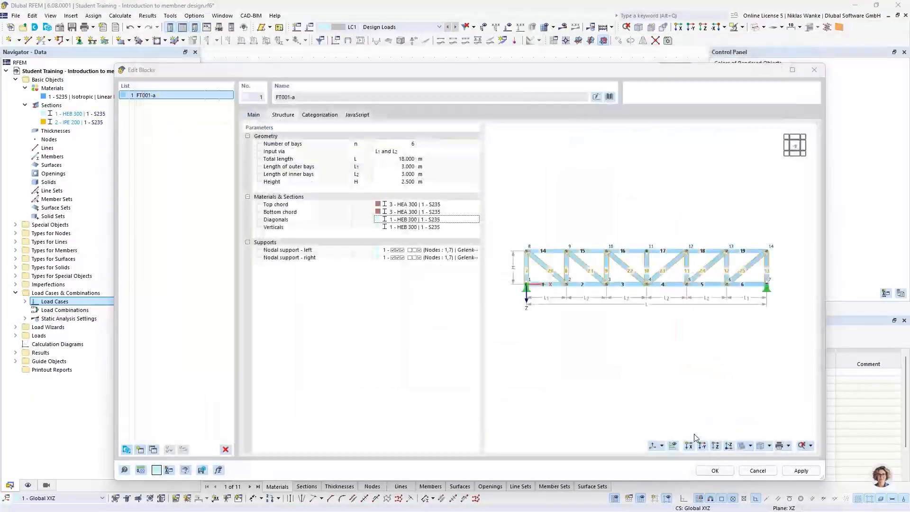
- Create a new HEA 160 section (DIN 1025-3:1994-03, Ferona) in S235 for the truss's verticals
{"action": "left_click", "coordinate": [422, 227]}
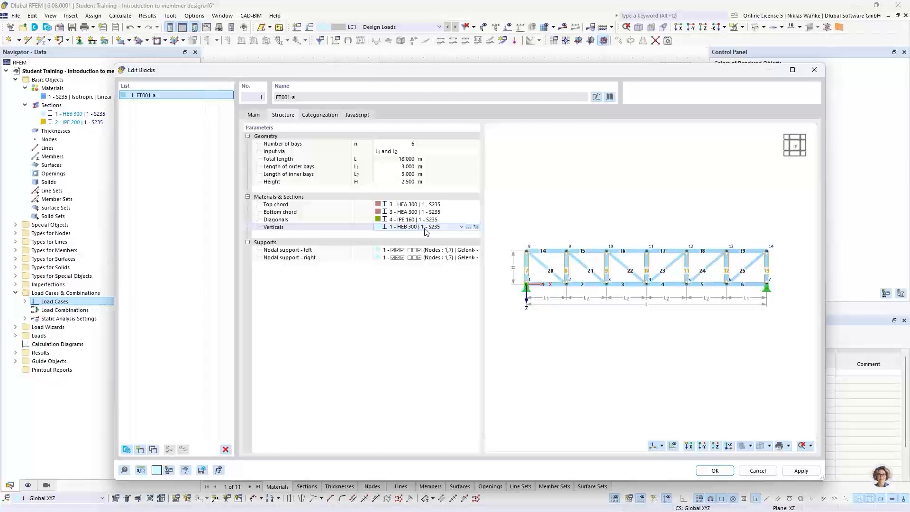
{"action": "left_click", "coordinate": [461, 227]}
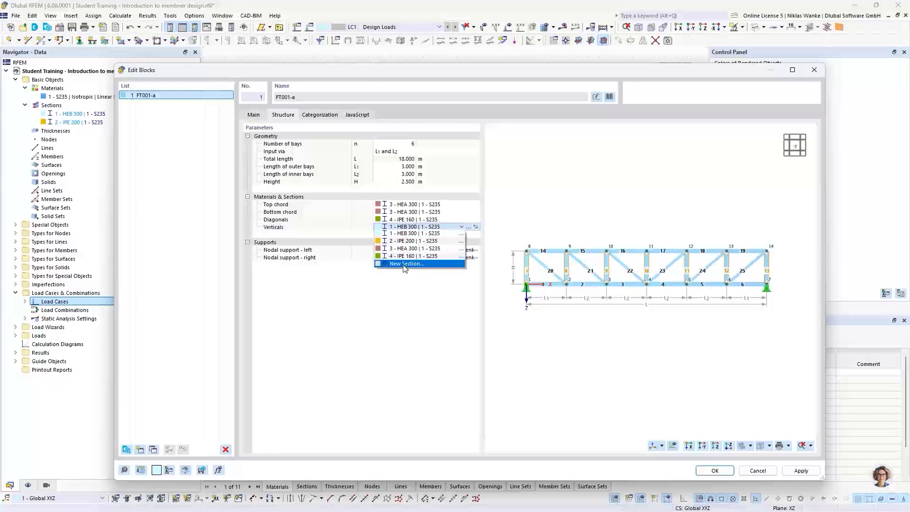
{"action": "left_click", "coordinate": [405, 266]}
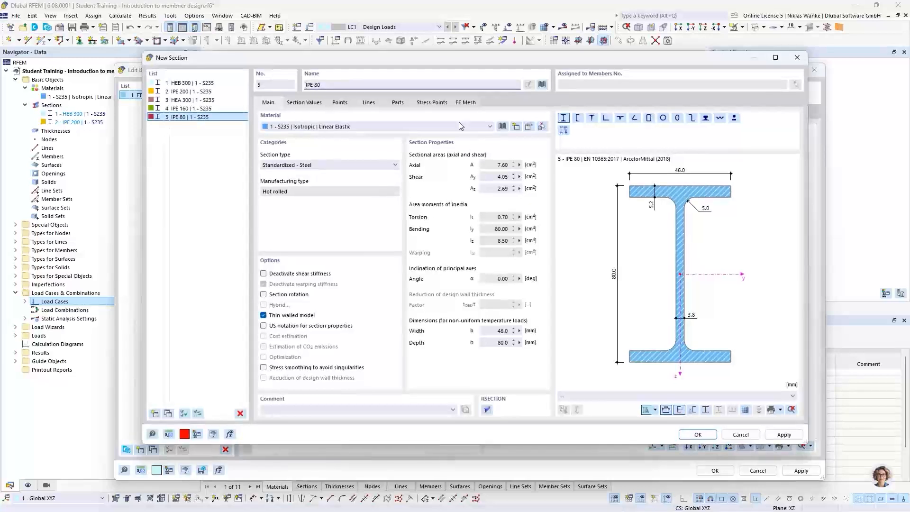
{"action": "key", "text": "BackSpace"}
{"action": "key", "text": "BackSpace"}
{"action": "key", "text": "BackSpace"}
{"action": "key", "text": "BackSpace"}
{"action": "key", "text": "BackSpace"}
{"action": "key", "text": "BackSpace"}
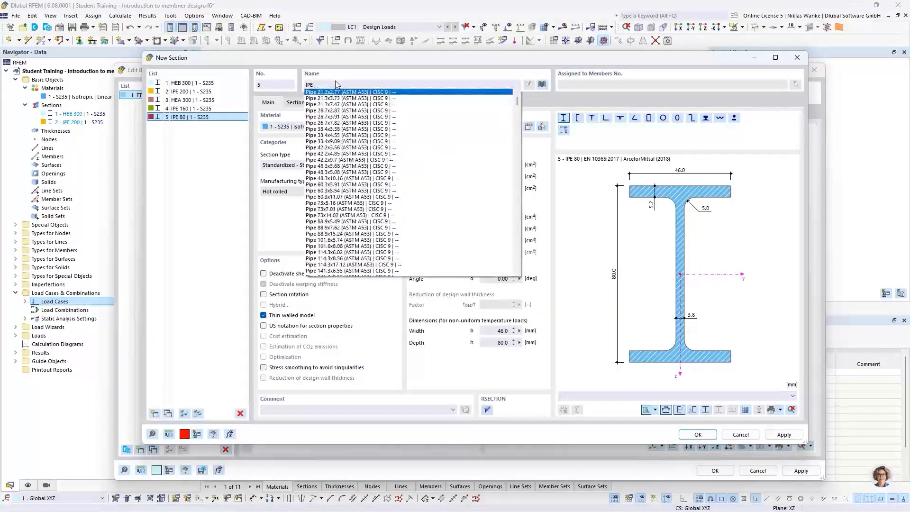
{"action": "type", "text": "H"}
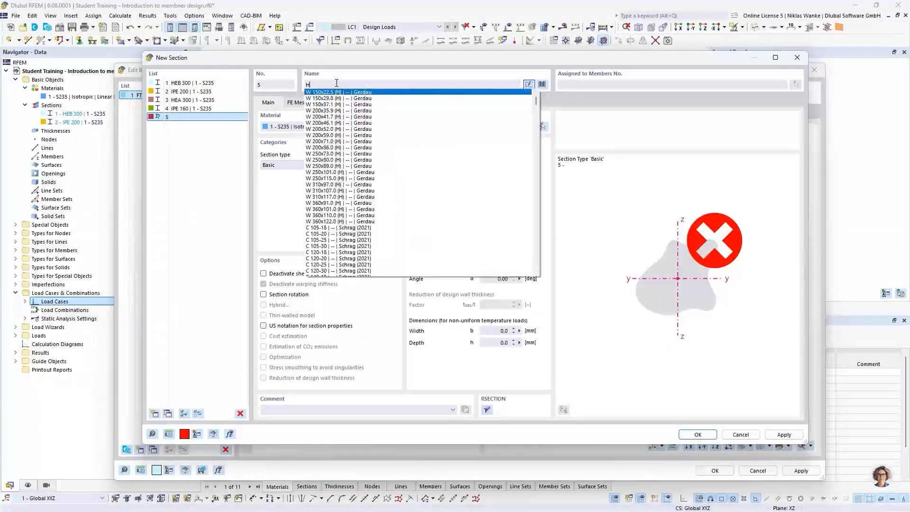
{"action": "type", "text": "EA 1"}
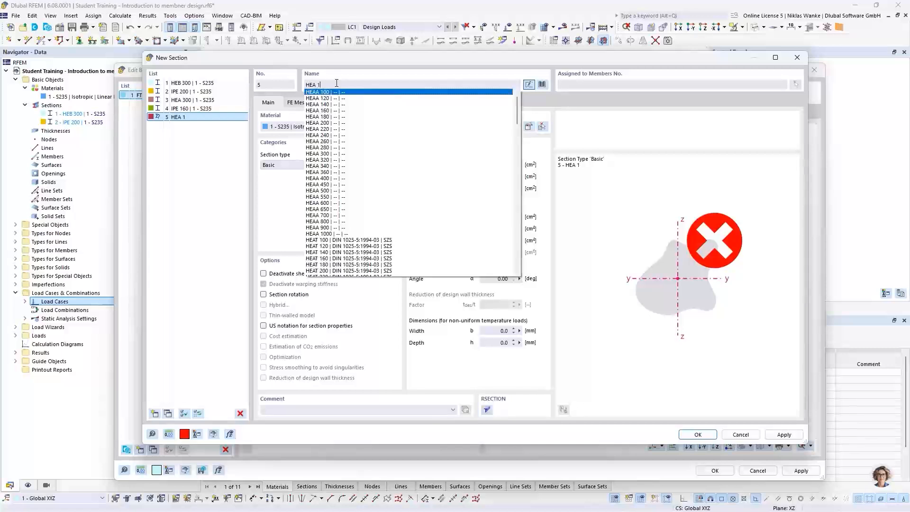
{"action": "type", "text": "60"}
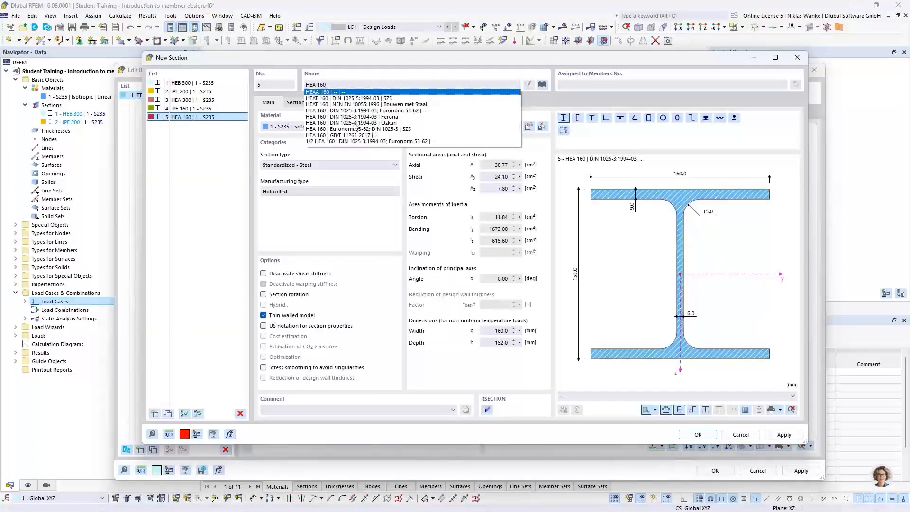
{"action": "left_click", "coordinate": [360, 117]}
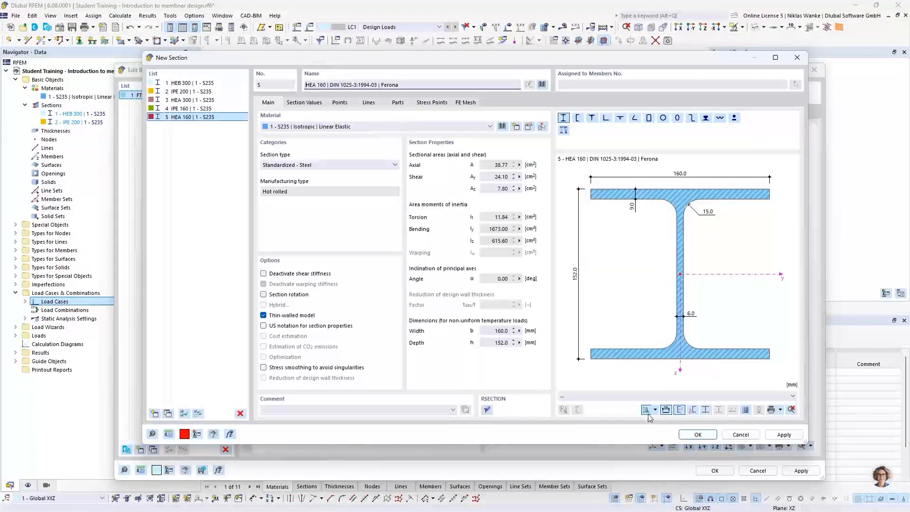
{"action": "left_click", "coordinate": [698, 435]}
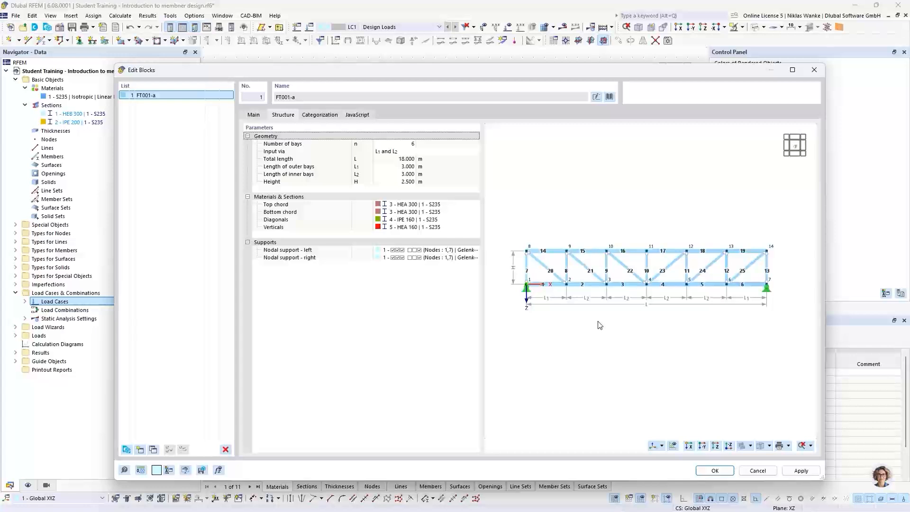
- Edit the left nodal support "Gelenkig" to also restrain rotation φX, and accept the support conditions
{"action": "middle_click_drag", "start_coordinate": [599, 323], "coordinate": [601, 319]}
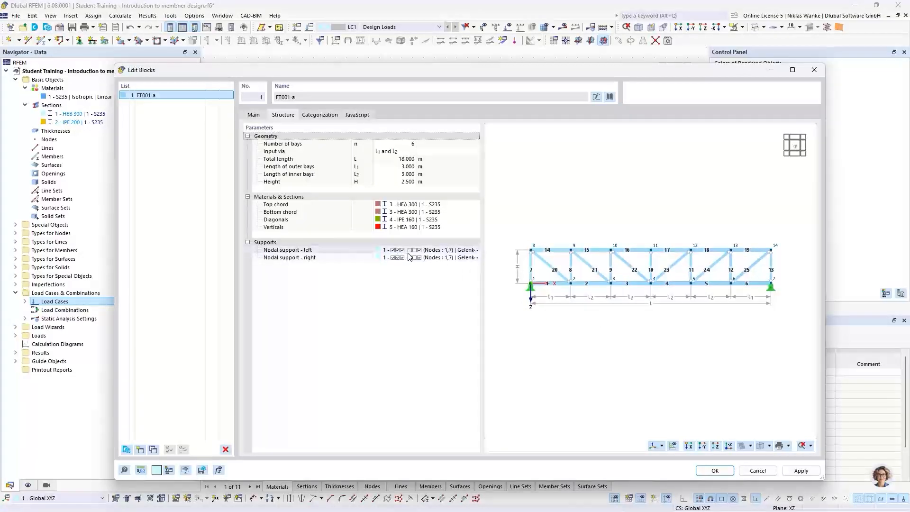
{"action": "left_click", "coordinate": [412, 251]}
{"action": "left_click", "coordinate": [462, 250]}
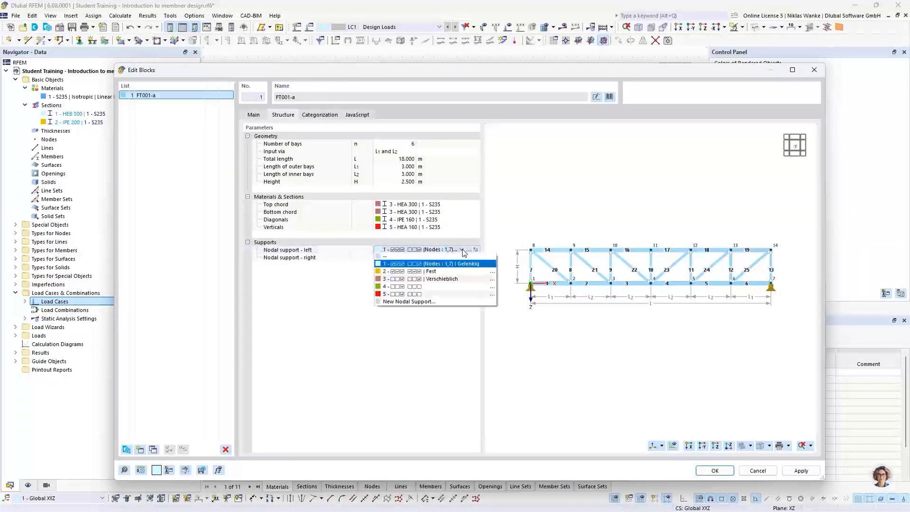
{"action": "left_click", "coordinate": [463, 251]}
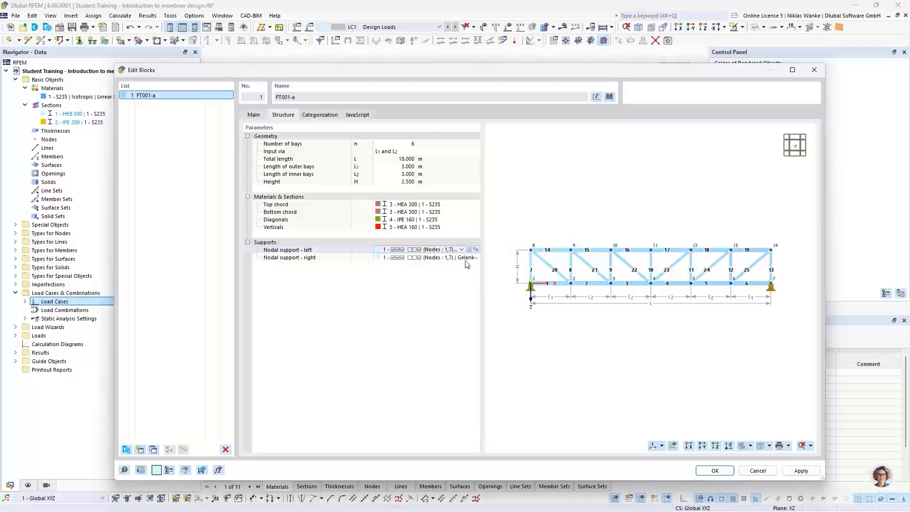
{"action": "left_click", "coordinate": [470, 250]}
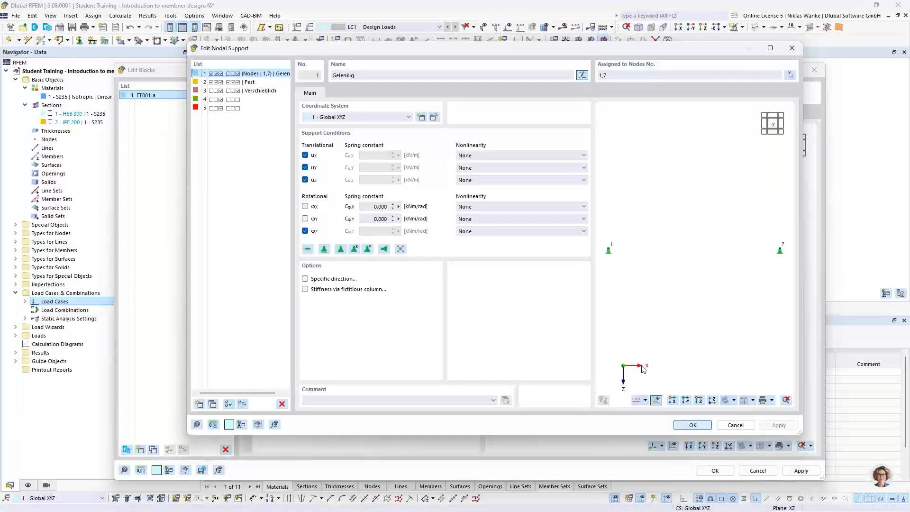
{"action": "left_click", "coordinate": [306, 207]}
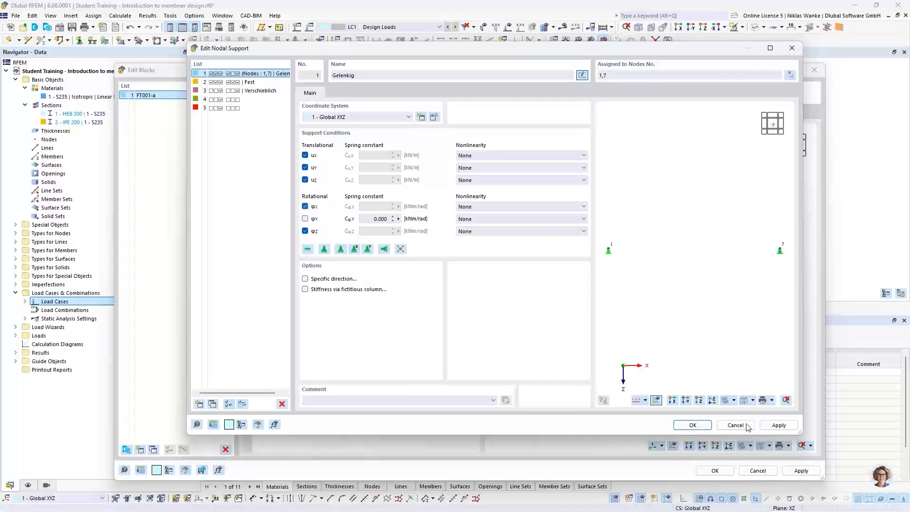
{"action": "left_click", "coordinate": [693, 424]}
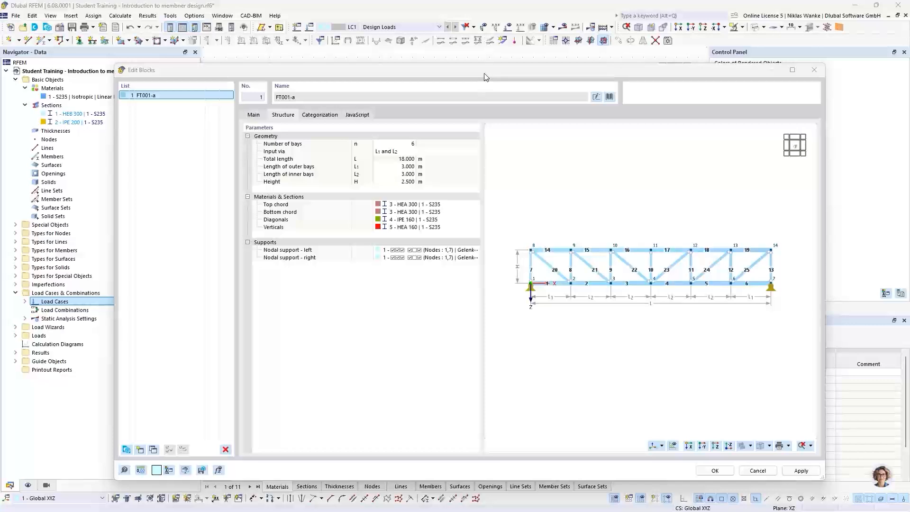
{"action": "left_click_drag", "start_coordinate": [484, 73], "coordinate": [452, 65]}
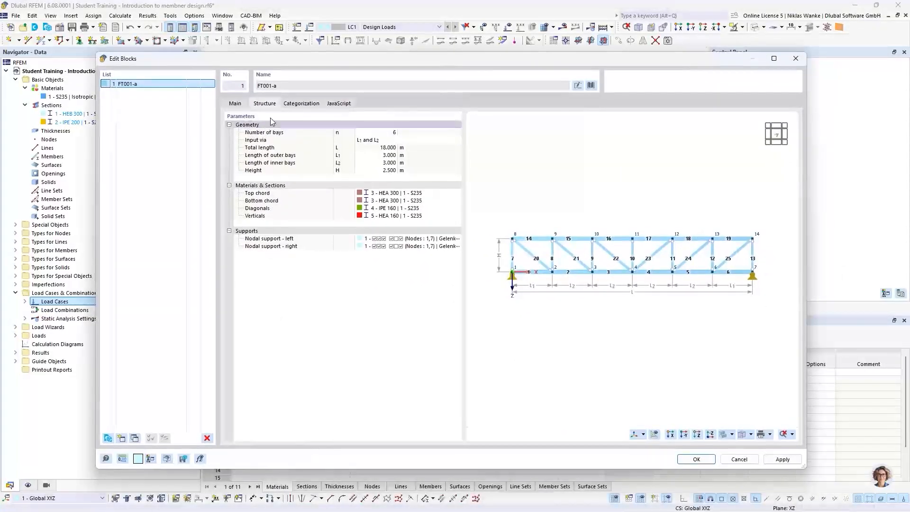
- Examine the truss block's JavaScript source, unlock it for editing, and compare it with the structure parameters
{"action": "left_click_drag", "start_coordinate": [341, 62], "coordinate": [354, 63]}
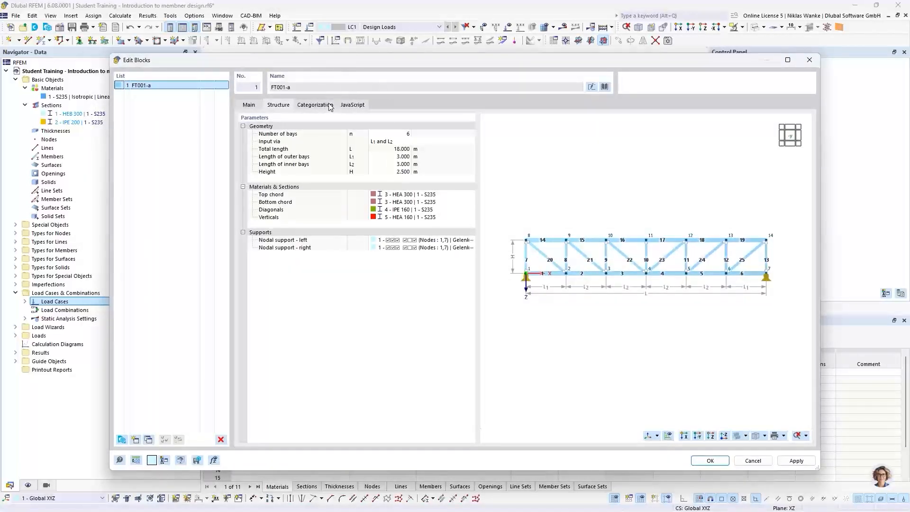
{"action": "left_click", "coordinate": [354, 105]}
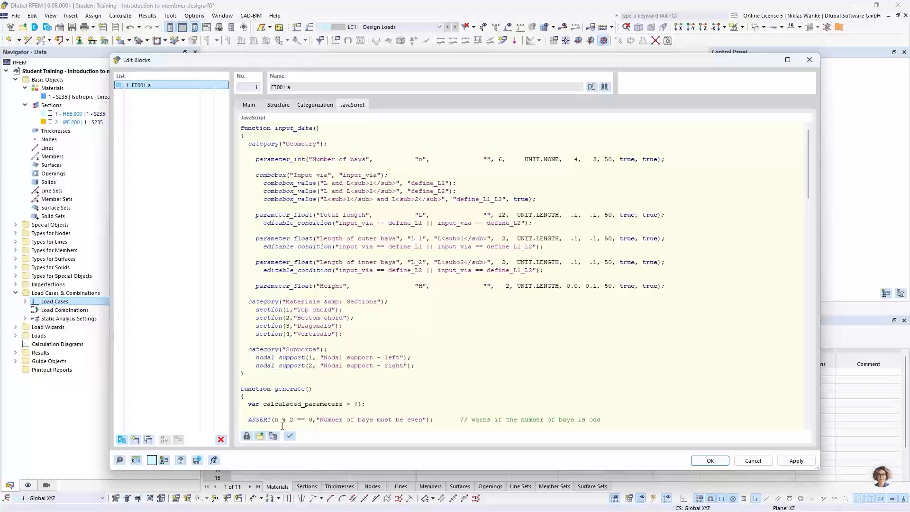
{"action": "left_click", "coordinate": [247, 441]}
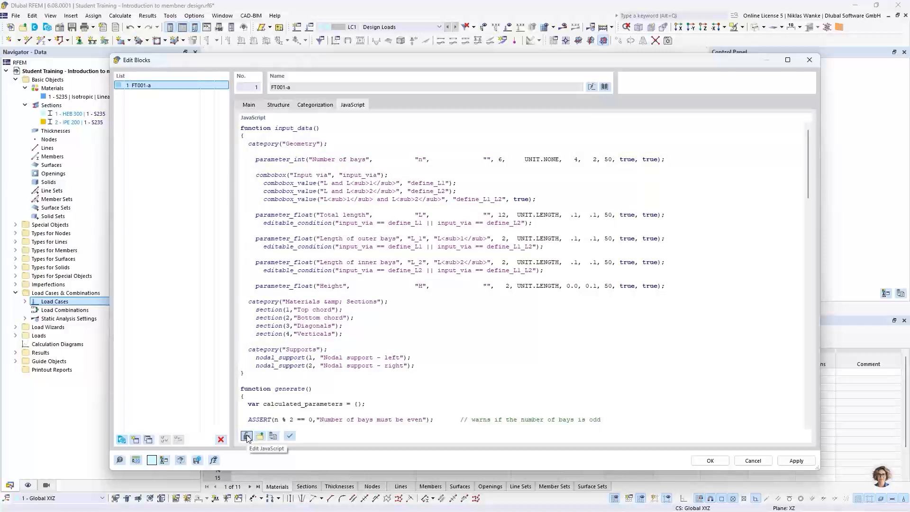
{"action": "left_click", "coordinate": [247, 437]}
{"action": "scroll", "coordinate": [652, 315], "scroll_direction": "down", "scroll_amount": 12}
{"action": "scroll", "coordinate": [652, 315], "scroll_direction": "up", "scroll_amount": 12}
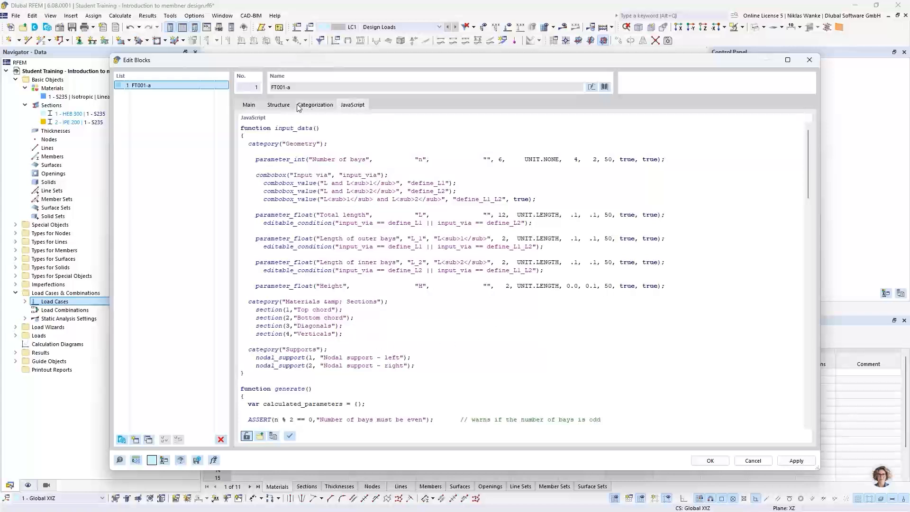
{"action": "left_click", "coordinate": [280, 105]}
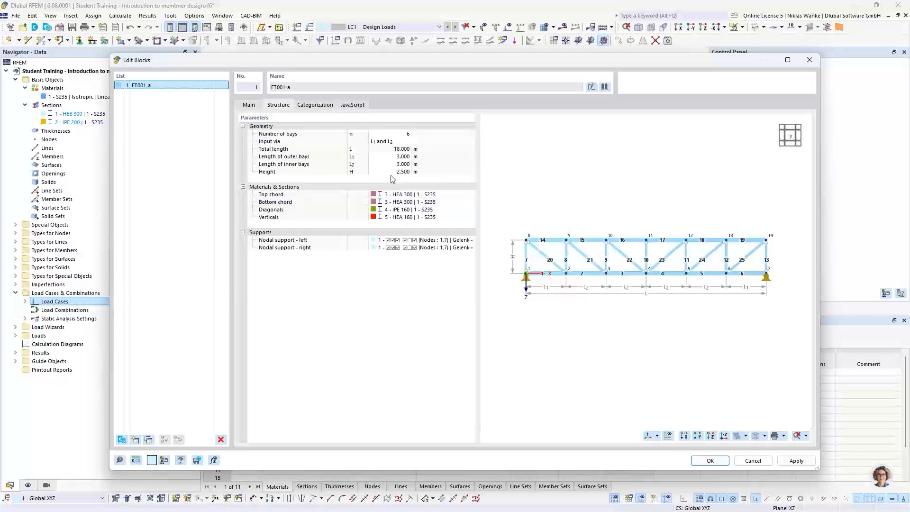
{"action": "left_click", "coordinate": [355, 105]}
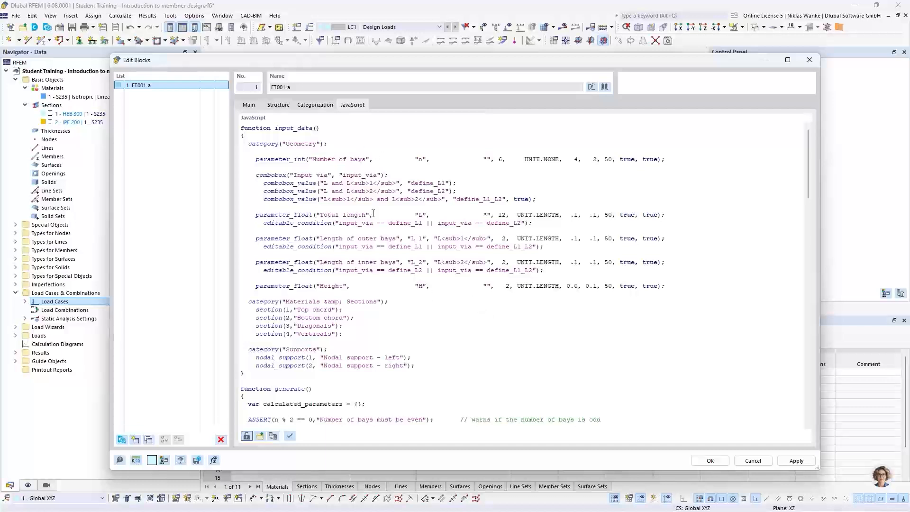
{"action": "left_click", "coordinate": [280, 105]}
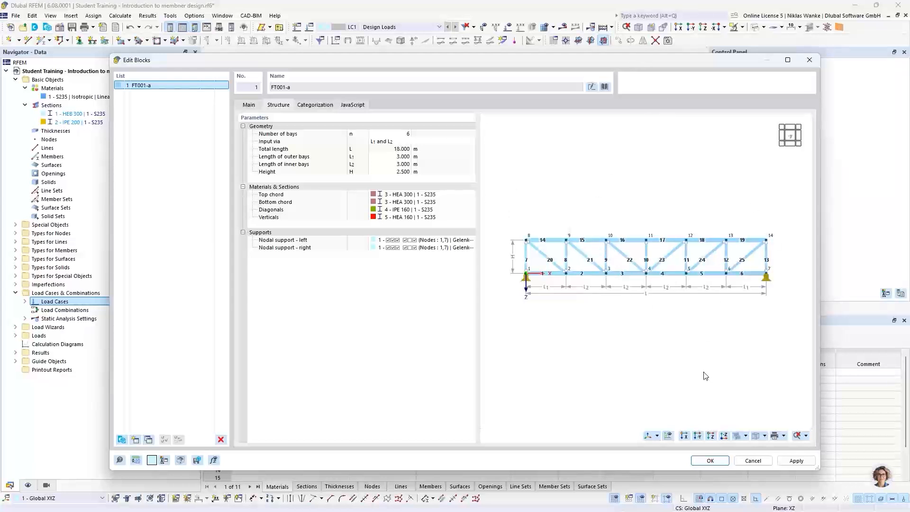
- Accept the truss block to generate its structure and display the model as a solid model
{"action": "left_click", "coordinate": [711, 461]}
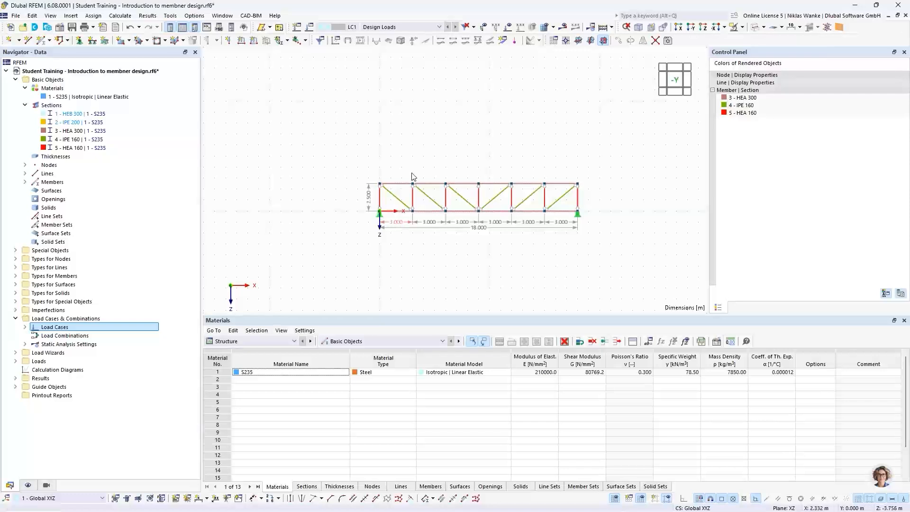
{"action": "scroll", "coordinate": [472, 201], "scroll_direction": "up", "scroll_amount": 3}
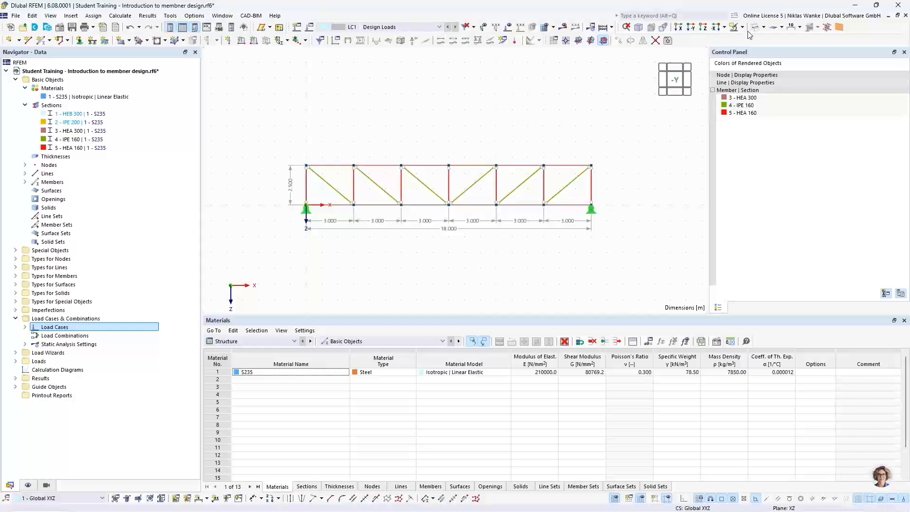
{"action": "left_click", "coordinate": [764, 27]}
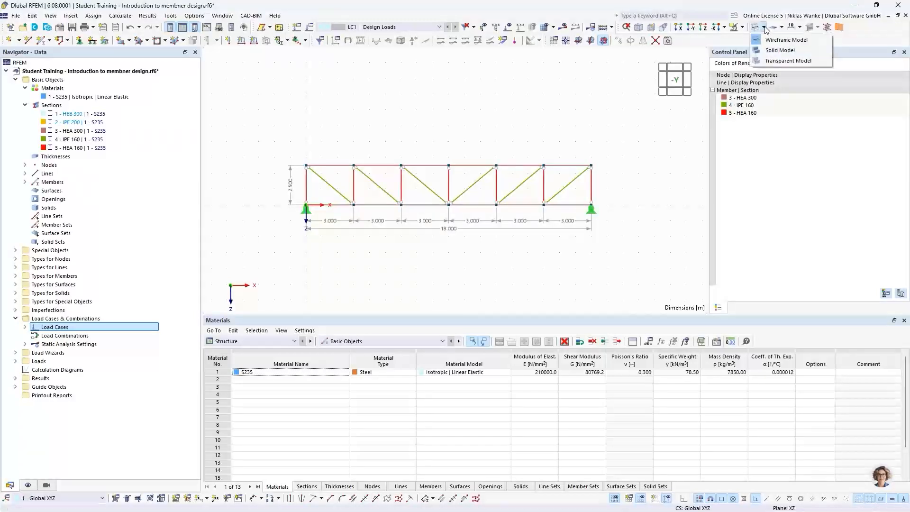
{"action": "left_click", "coordinate": [773, 50]}
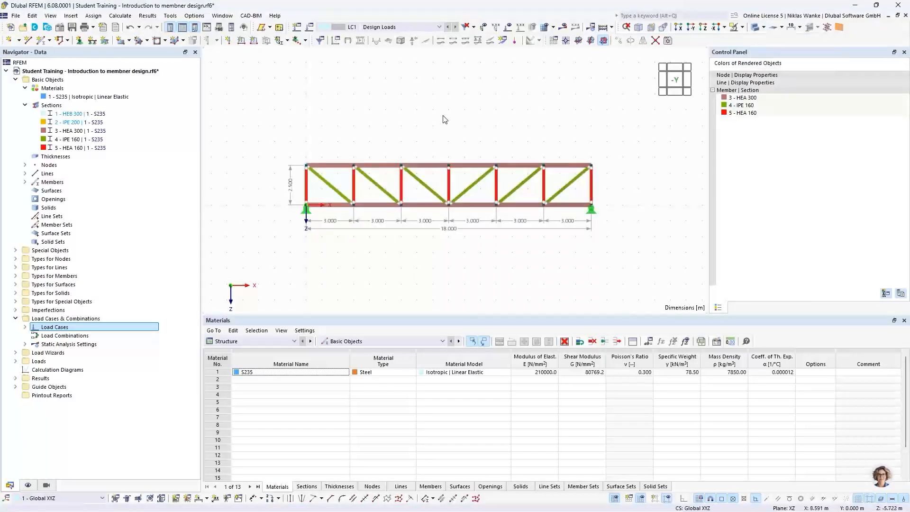
{"action": "scroll", "coordinate": [410, 208], "scroll_direction": "up", "scroll_amount": 1}
{"action": "middle_click_drag", "start_coordinate": [417, 197], "coordinate": [367, 203], "text": "ctrl"}
{"action": "scroll", "coordinate": [426, 156], "scroll_direction": "up", "scroll_amount": 3}
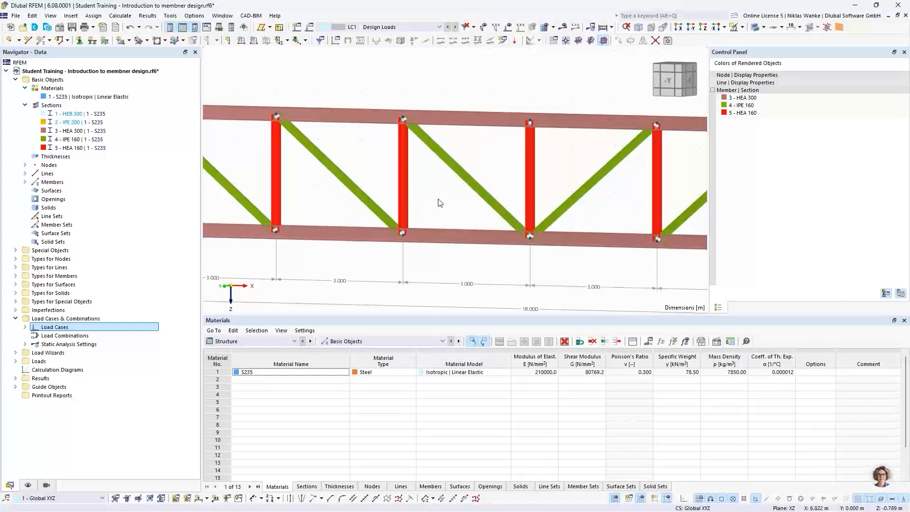
- Inspect the member properties of the diagonal between nodes 4 and 10, leaving them unedited, and view the whole truss
{"action": "double_click", "coordinate": [448, 158]}
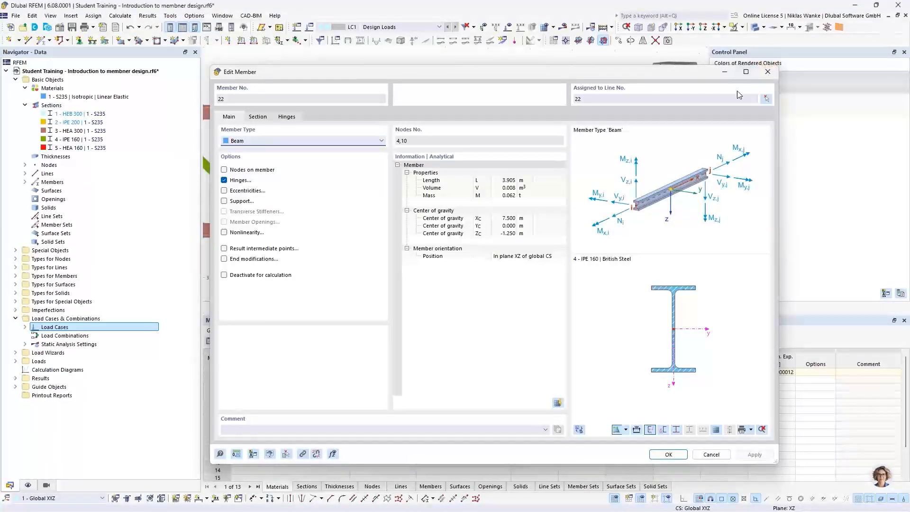
{"action": "left_click", "coordinate": [768, 71]}
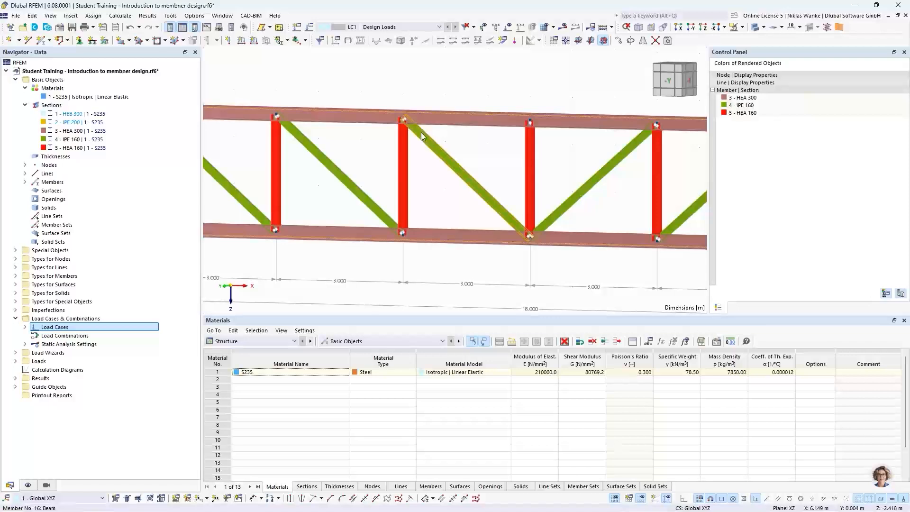
{"action": "double_click", "coordinate": [441, 152]}
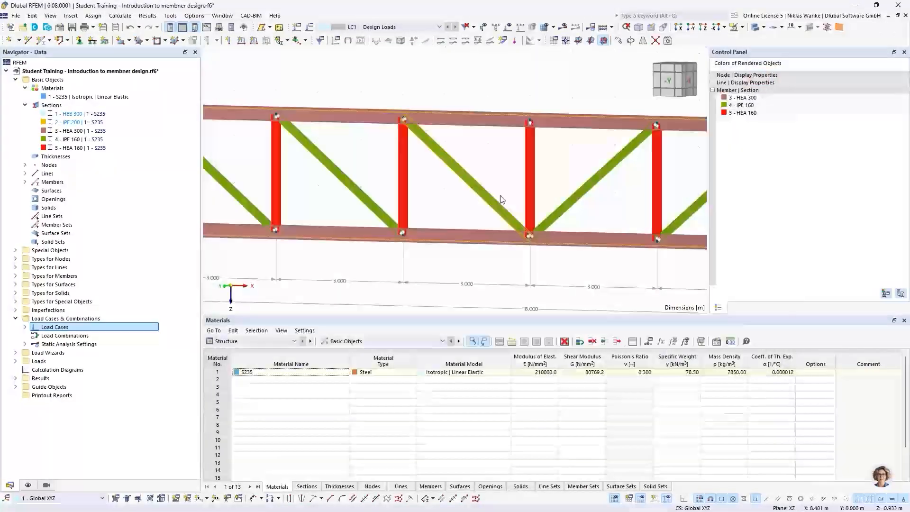
{"action": "left_click", "coordinate": [768, 72]}
{"action": "scroll", "coordinate": [427, 183], "scroll_direction": "down", "scroll_amount": 5}
{"action": "mouse_move", "coordinate": [428, 182]}
{"action": "middle_mouse_down", "text": "ctrl"}
{"action": "mouse_move", "coordinate": [402, 172]}
{"action": "mouse_move", "coordinate": [422, 166]}
{"action": "middle_mouse_up", "text": "ctrl"}
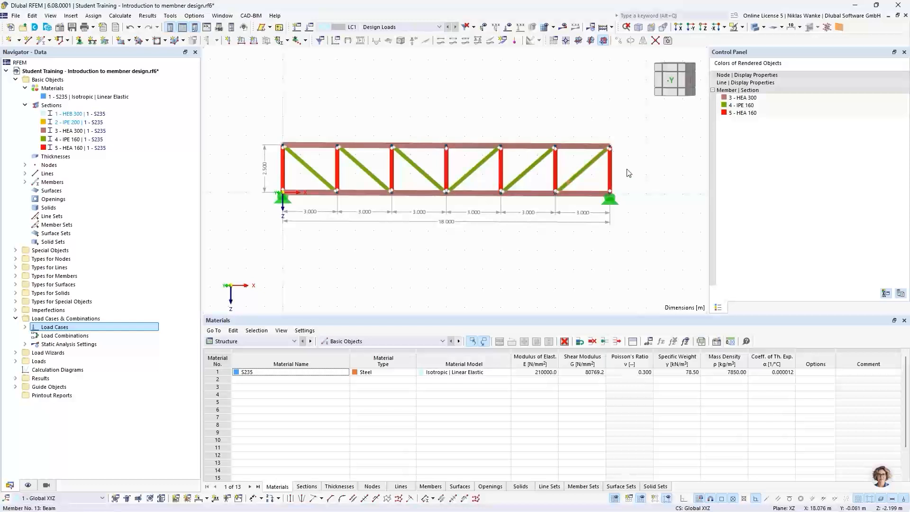
{"action": "scroll", "coordinate": [634, 172], "scroll_direction": "down", "scroll_amount": 2}
{"action": "mouse_move", "coordinate": [633, 174]}
{"action": "middle_mouse_down"}
{"action": "mouse_move", "coordinate": [653, 181]}
{"action": "mouse_move", "coordinate": [646, 186]}
{"action": "middle_mouse_up"}
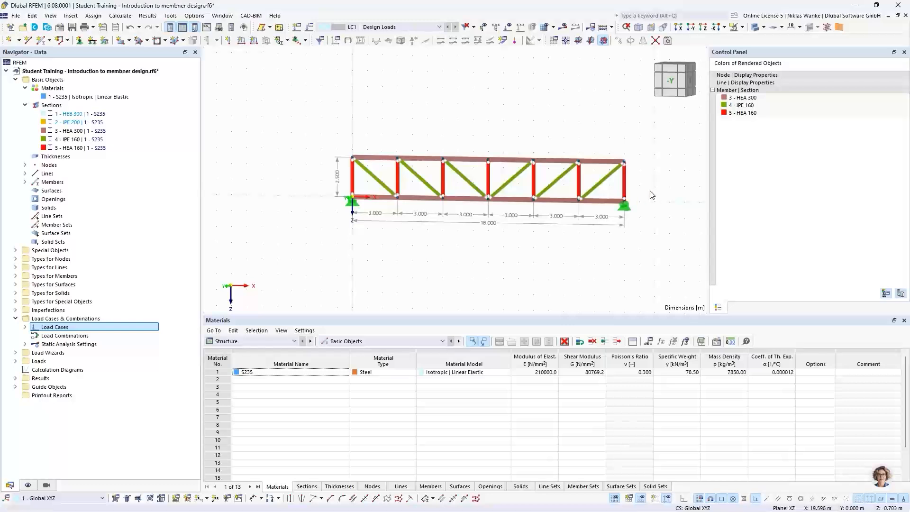
{"action": "mouse_move", "coordinate": [654, 190]}
{"action": "middle_mouse_down", "text": "ctrl"}
{"action": "mouse_move", "coordinate": [620, 185]}
{"action": "mouse_move", "coordinate": [647, 192]}
{"action": "middle_mouse_up", "text": "ctrl"}
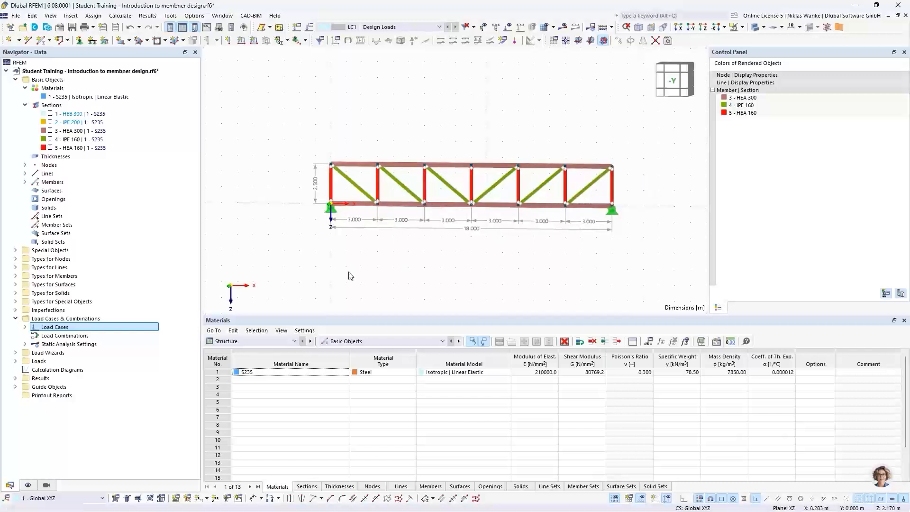
- Activate the visibilities and show only the members with sections IPE 160 and HEA 160
{"action": "left_click", "coordinate": [47, 485]}
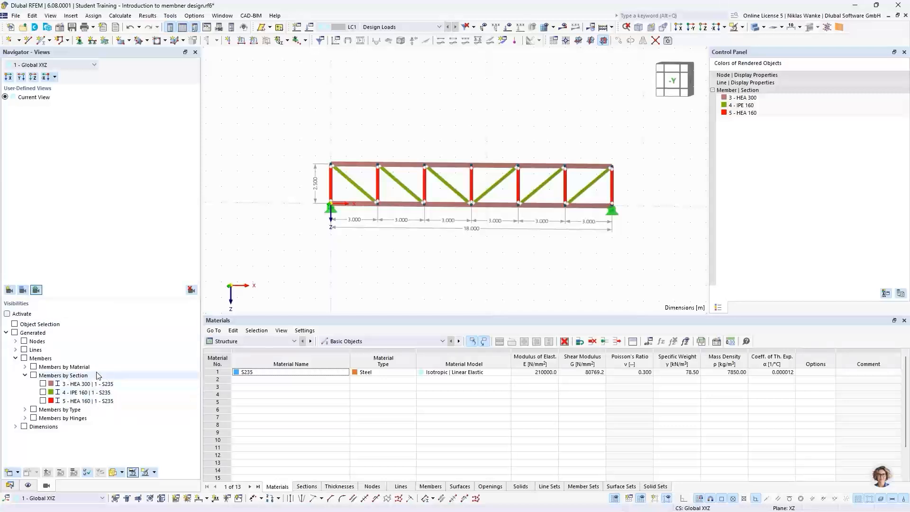
{"action": "left_click", "coordinate": [7, 315]}
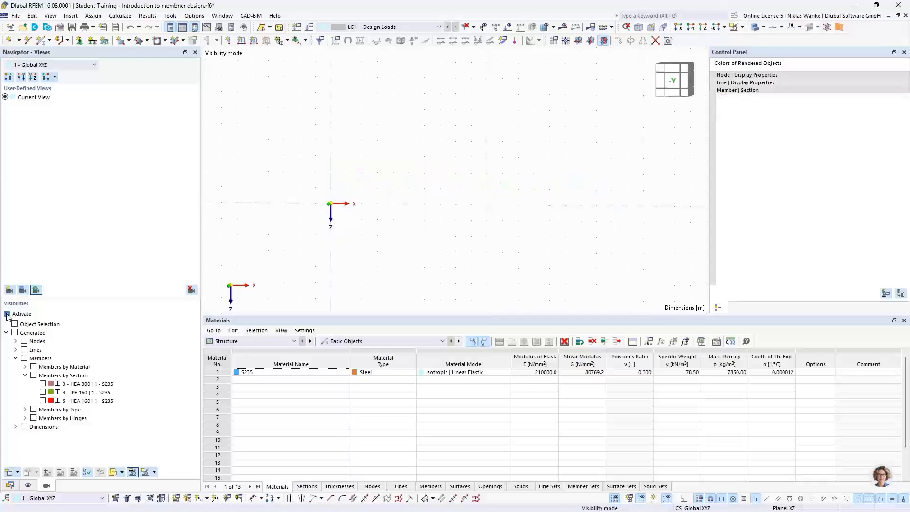
{"action": "left_click", "coordinate": [42, 392]}
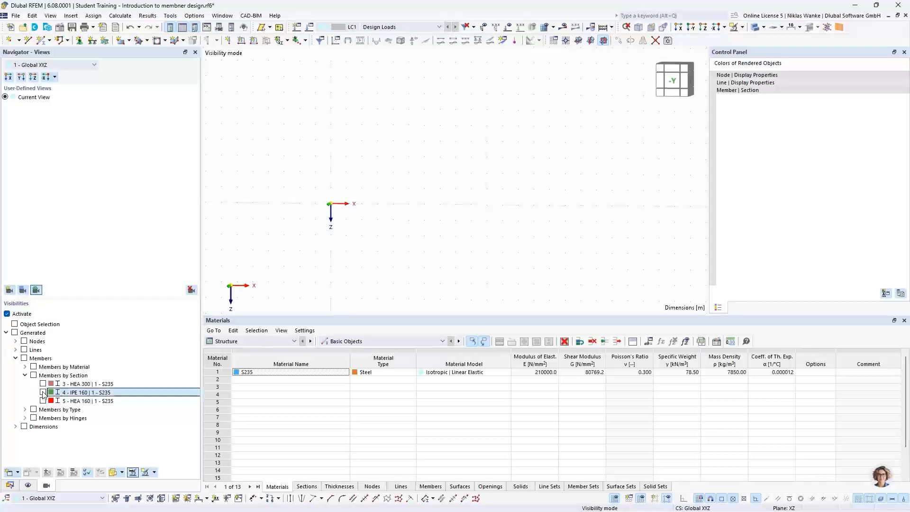
{"action": "left_click", "coordinate": [42, 401]}
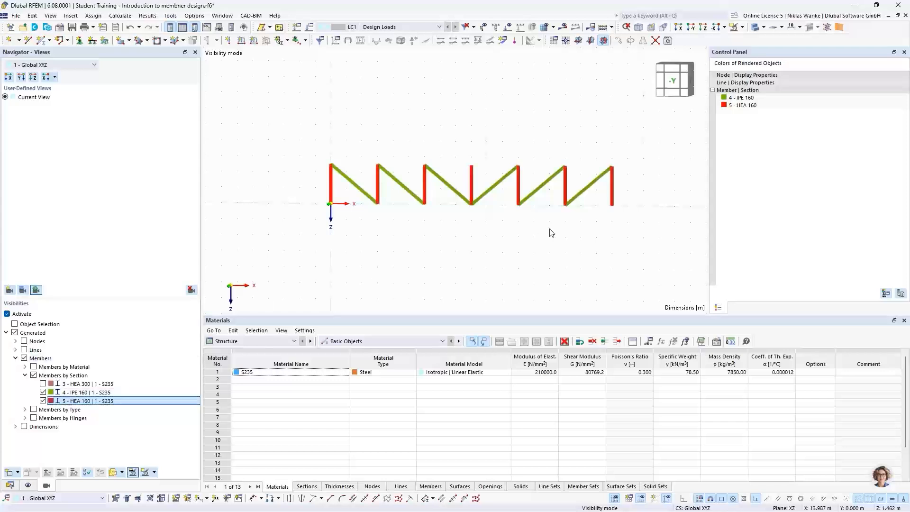
- Select all visible diagonals and verticals and change their member type to Truss
{"action": "left_click_drag", "start_coordinate": [266, 111], "coordinate": [669, 271]}
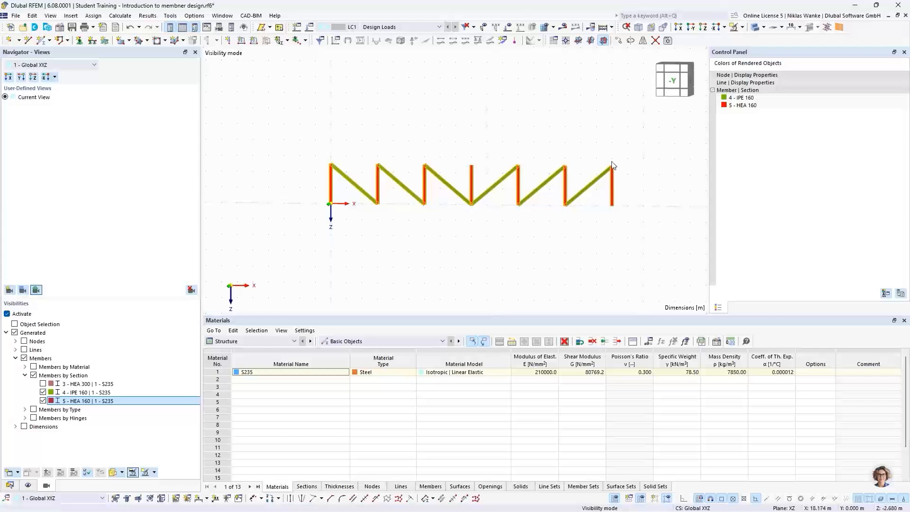
{"action": "right_click", "coordinate": [613, 188]}
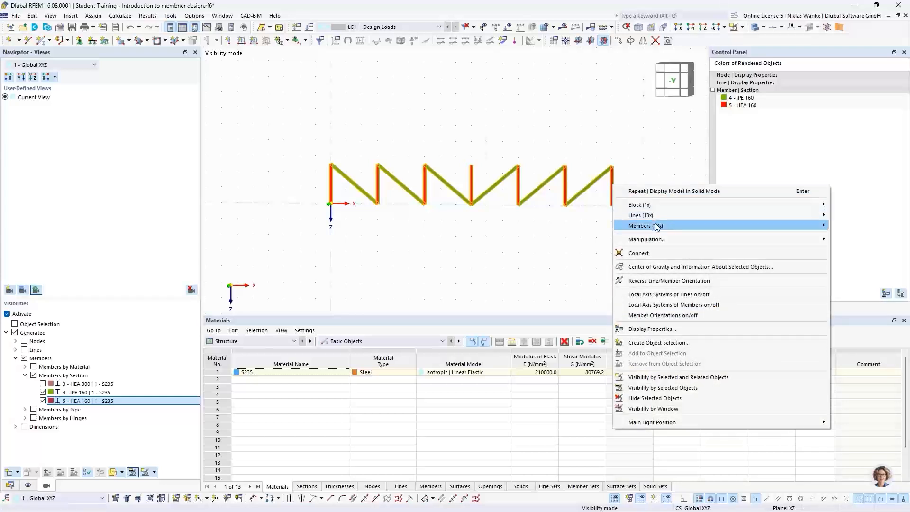
{"action": "mouse_move", "coordinate": [656, 224]}
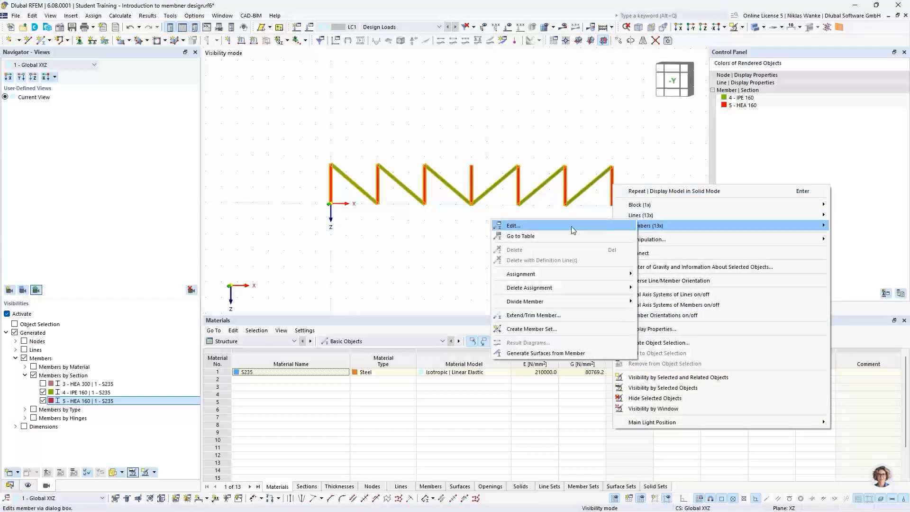
{"action": "left_click", "coordinate": [534, 225]}
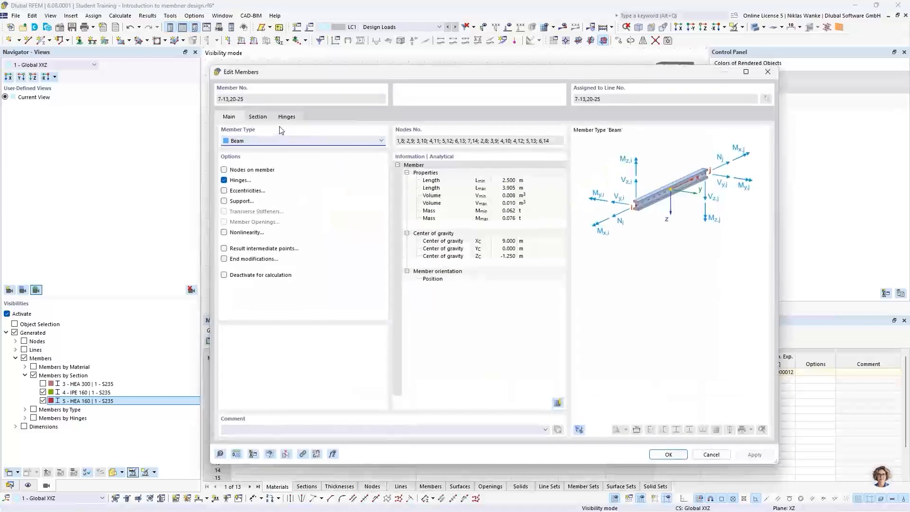
{"action": "left_click", "coordinate": [235, 141]}
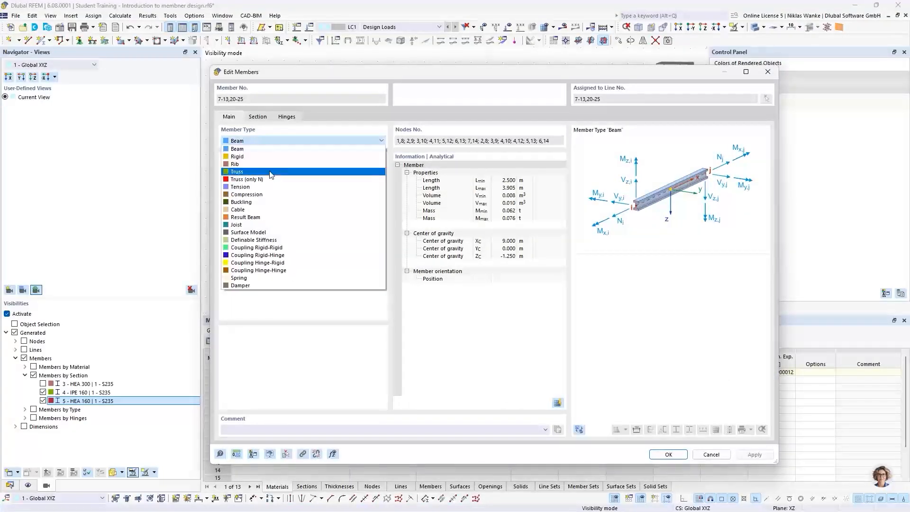
{"action": "left_click", "coordinate": [271, 171]}
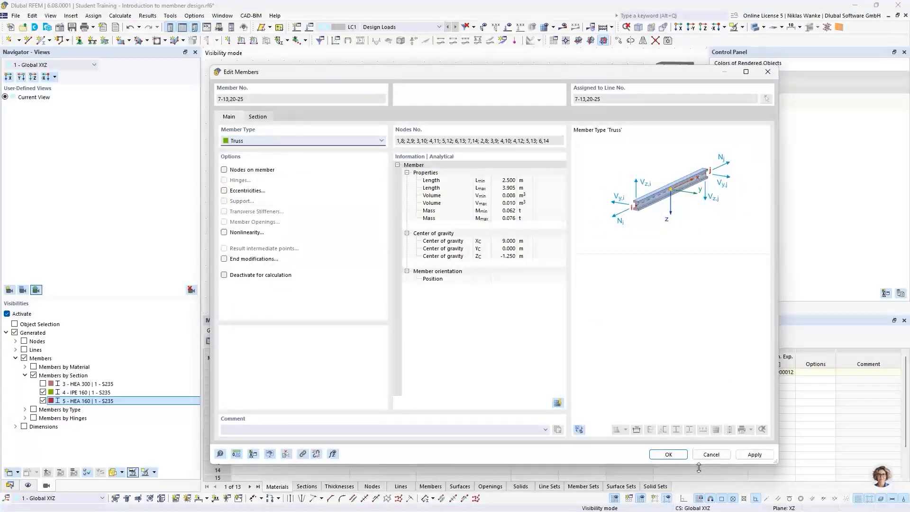
{"action": "left_click", "coordinate": [667, 454]}
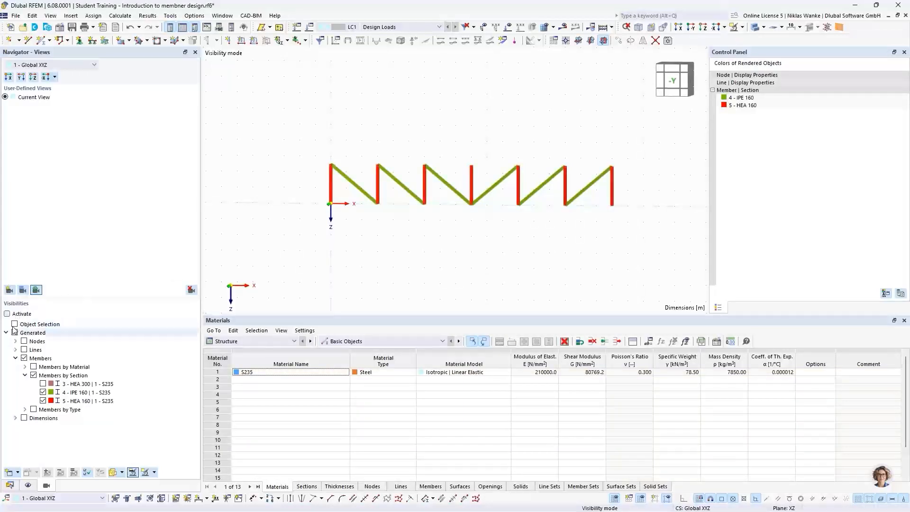
- Display the HEA 300 chord members together with the diagonals and verticals
{"action": "left_click", "coordinate": [7, 313]}
{"action": "left_click", "coordinate": [43, 383]}
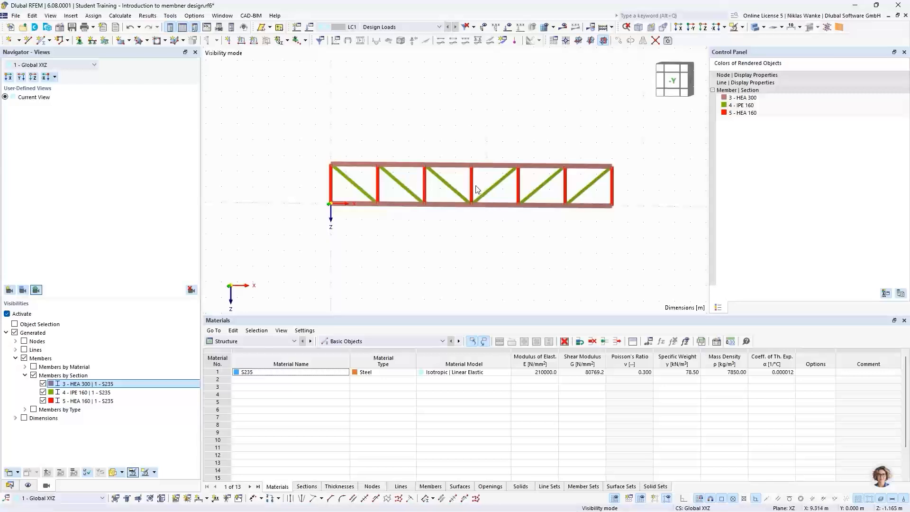
{"action": "scroll", "coordinate": [476, 189], "scroll_direction": "up", "scroll_amount": 2}
{"action": "scroll", "coordinate": [498, 232], "scroll_direction": "up", "scroll_amount": 2}
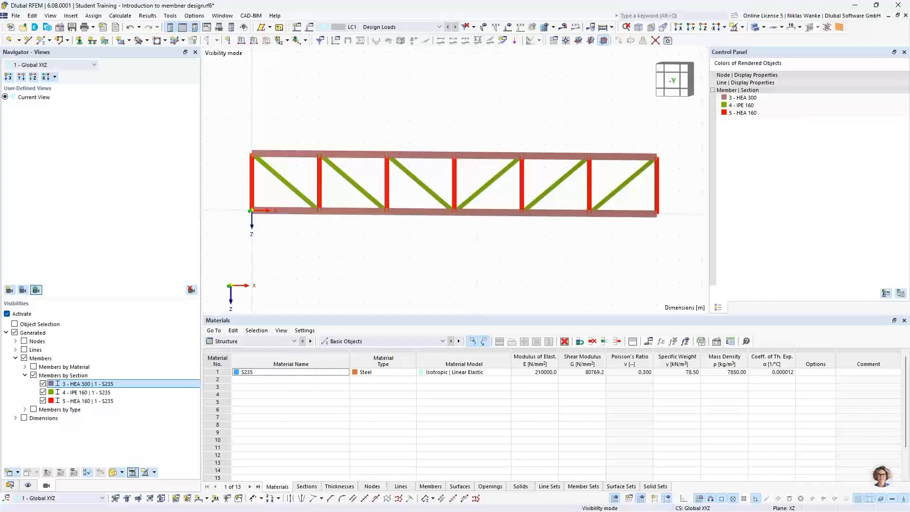
- Switch to the PowerPoint presentation and show the slide on the fixed column with 1st and 2nd order theory
{"action": "key", "text": "alt+Tab"}
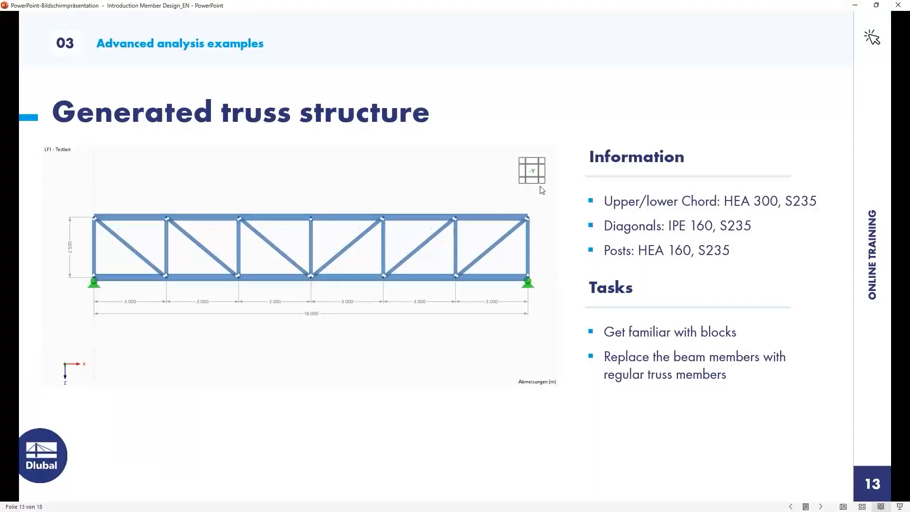
{"action": "key", "text": "Right"}
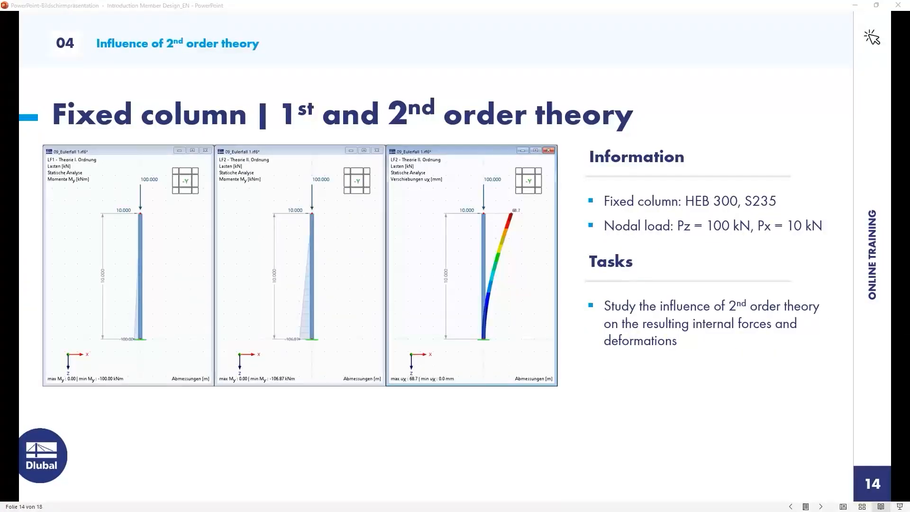
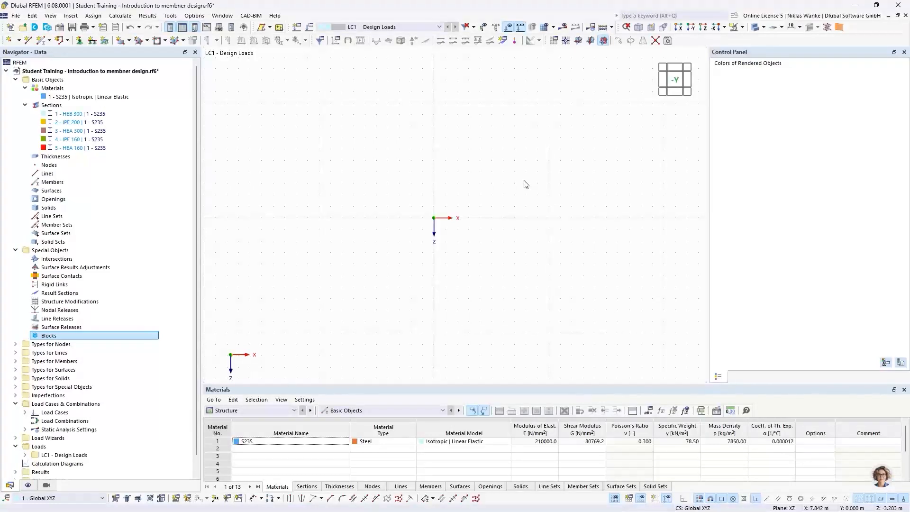
- Close the Control Panel in RFEM to enlarge the empty model's work area
{"action": "left_click", "coordinate": [904, 53]}
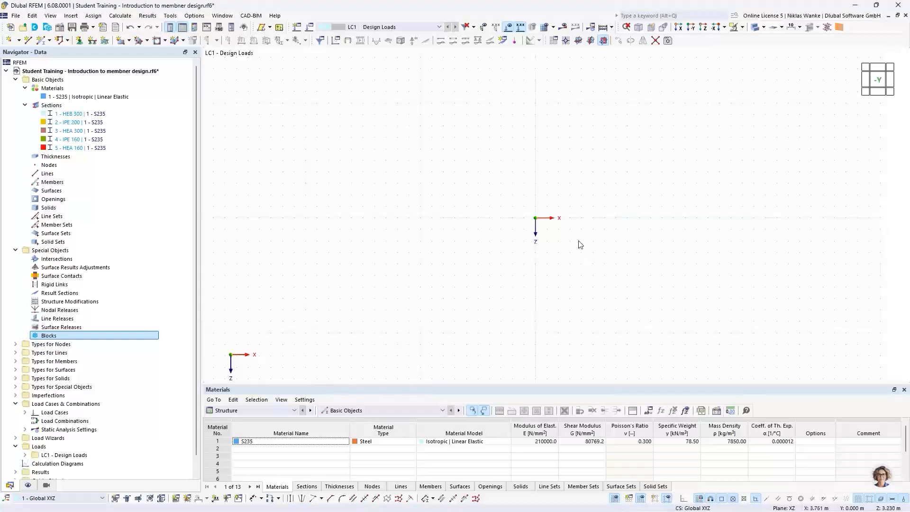
- Create a beam member with the HEB 300 section in S235 from the origin vertically up to Z = -10 m
{"action": "middle_click_drag", "start_coordinate": [557, 234], "coordinate": [461, 256]}
{"action": "middle_click_drag", "start_coordinate": [398, 277], "coordinate": [447, 257]}
{"action": "left_click", "coordinate": [42, 40]}
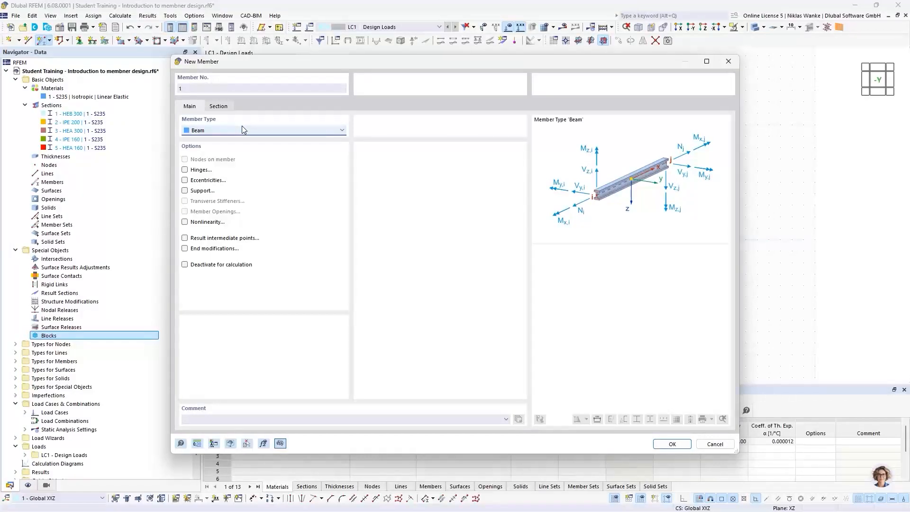
{"action": "left_click", "coordinate": [219, 107]}
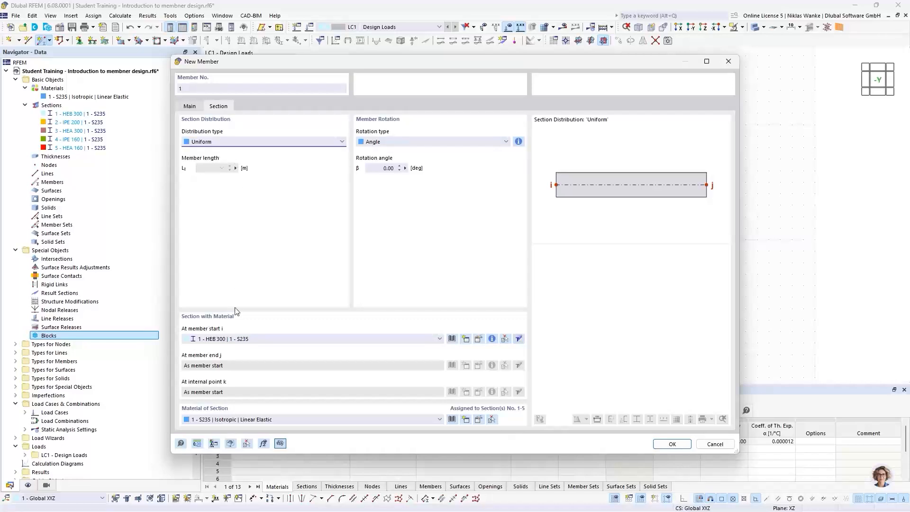
{"action": "left_click", "coordinate": [672, 444]}
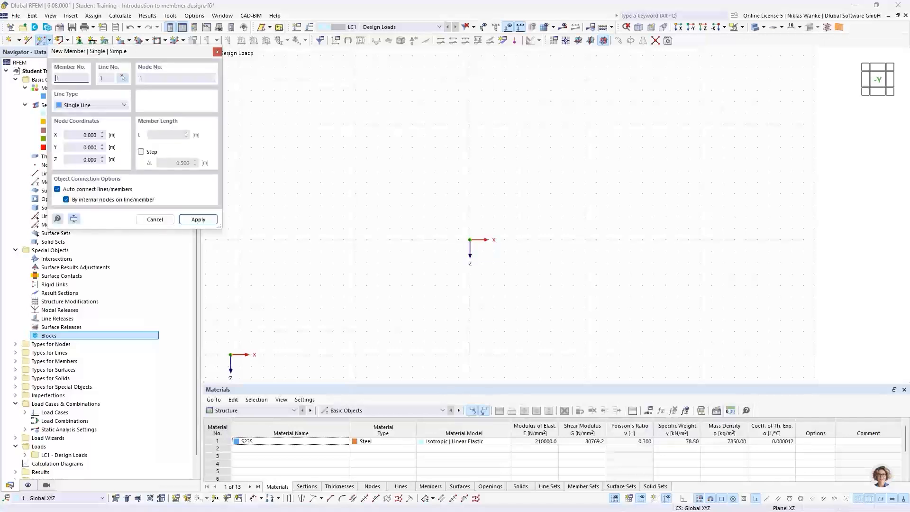
{"action": "left_click", "coordinate": [470, 239]}
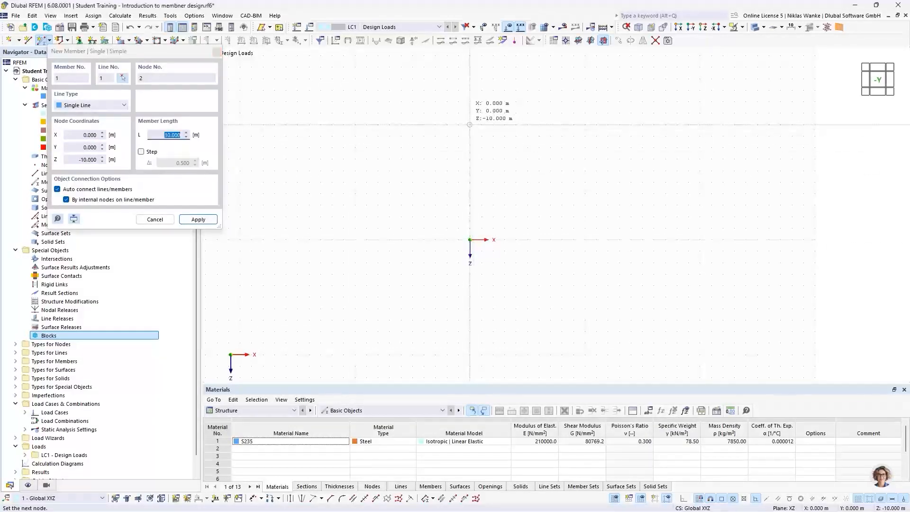
{"action": "left_click", "coordinate": [473, 128]}
{"action": "key", "text": "Escape"}
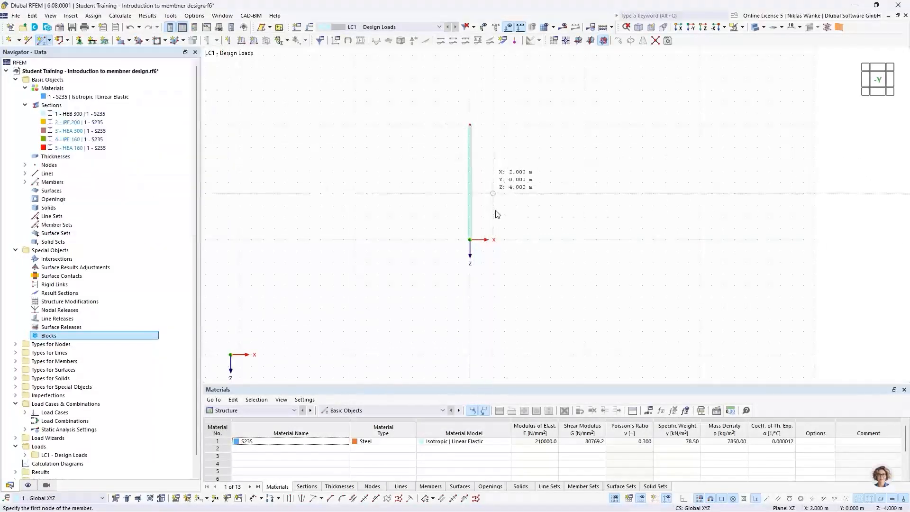
- Add a linear dimension of the column's length in the second plane, offset about 2.3 m from the member
{"action": "left_click", "coordinate": [206, 499]}
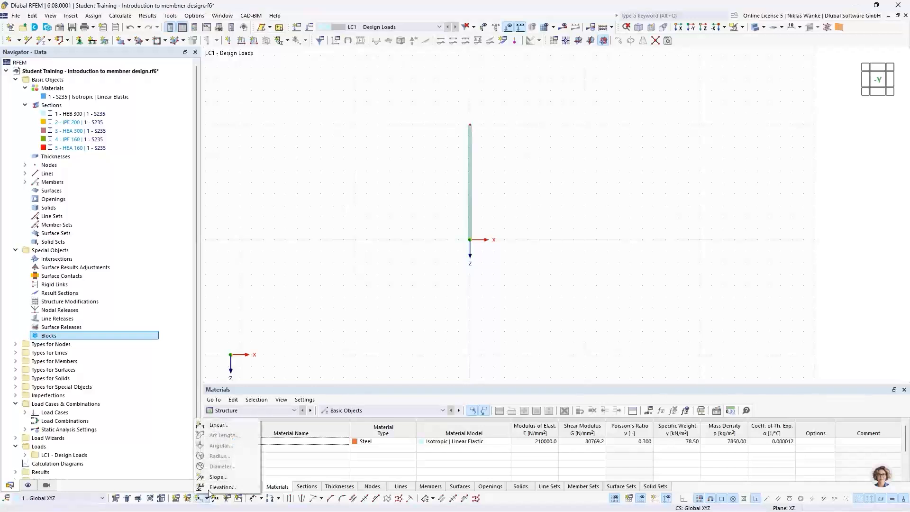
{"action": "left_click", "coordinate": [214, 425]}
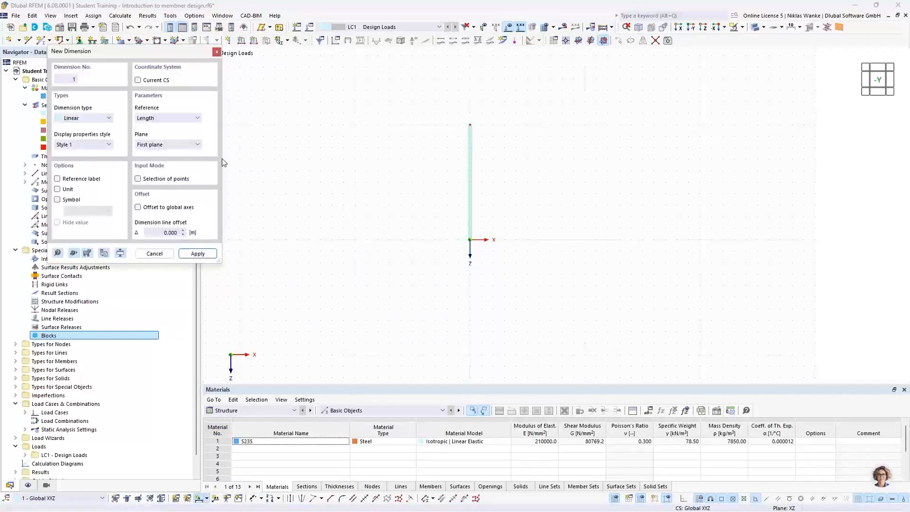
{"action": "left_click", "coordinate": [186, 145]}
{"action": "left_click", "coordinate": [186, 154]}
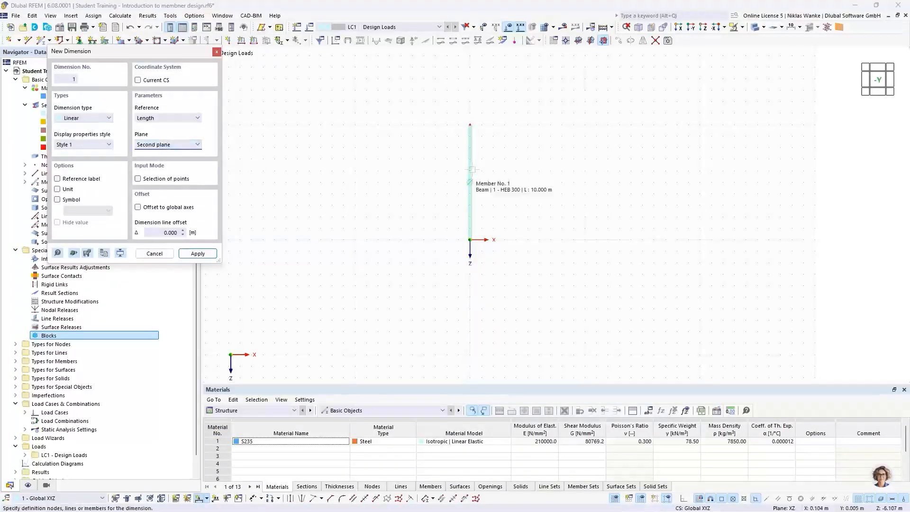
{"action": "left_click", "coordinate": [471, 169]}
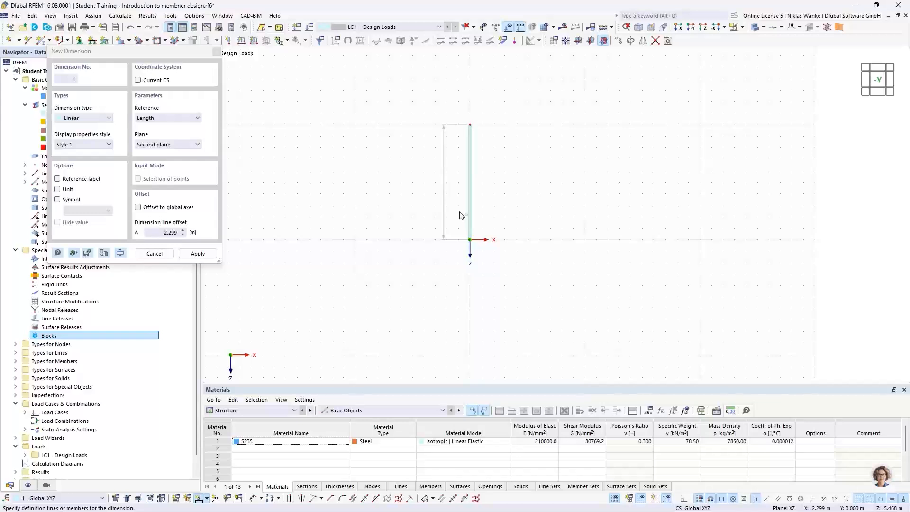
{"action": "left_click", "coordinate": [443, 180]}
{"action": "key", "text": "Escape"}
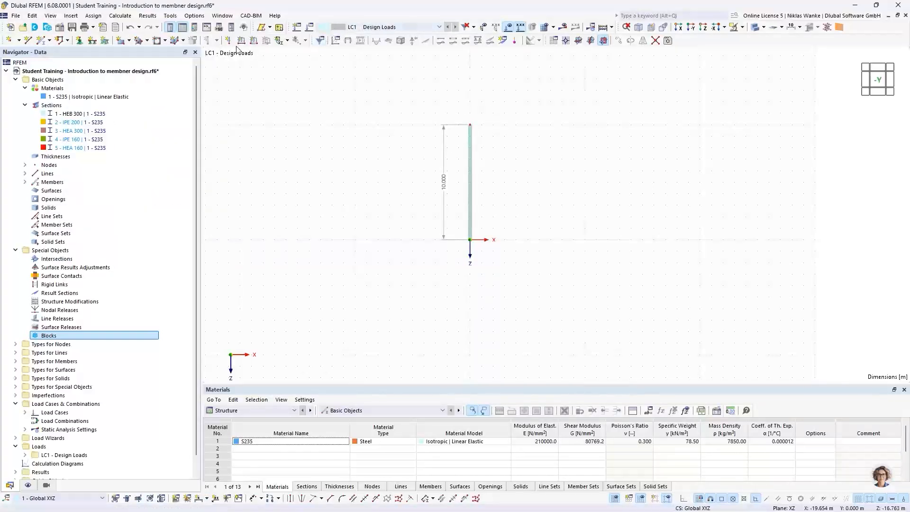
- Assign the fixed nodal support type "Fest" to the column's base node
{"action": "left_click", "coordinate": [80, 40]}
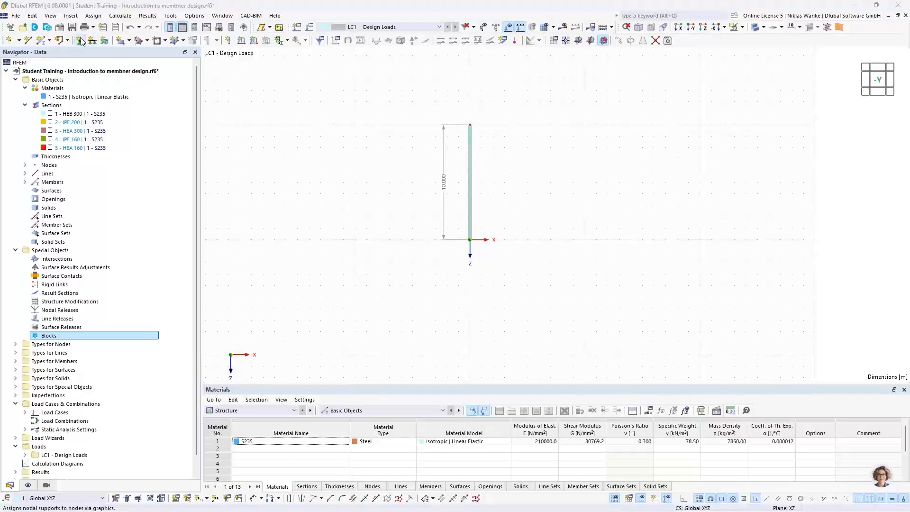
{"action": "left_click", "coordinate": [372, 208]}
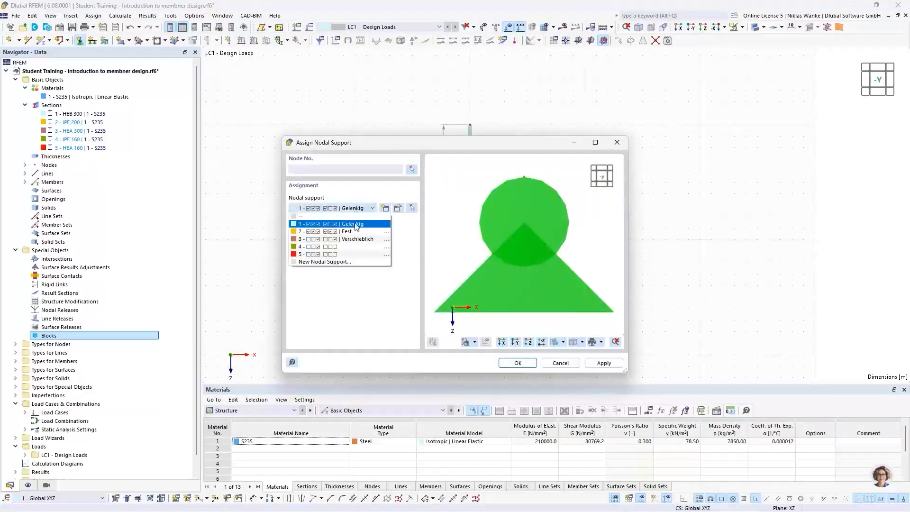
{"action": "left_click", "coordinate": [339, 226]}
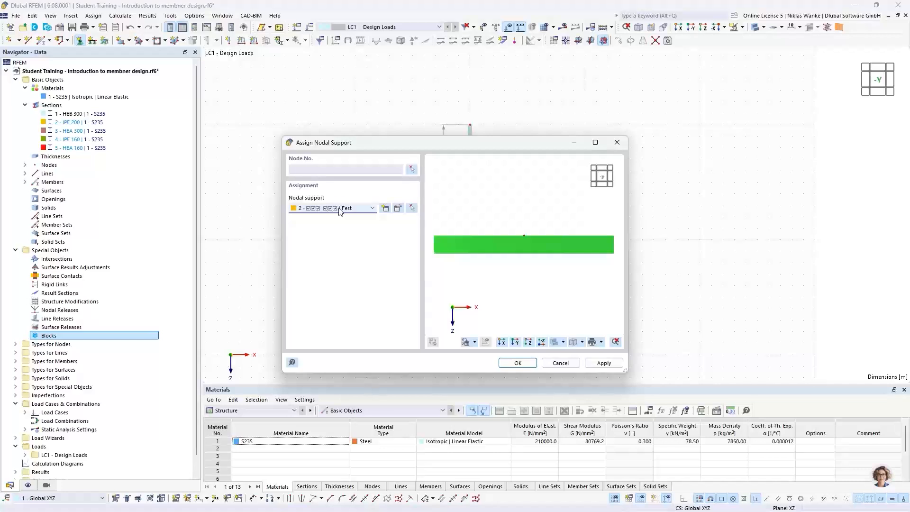
{"action": "left_click", "coordinate": [518, 363]}
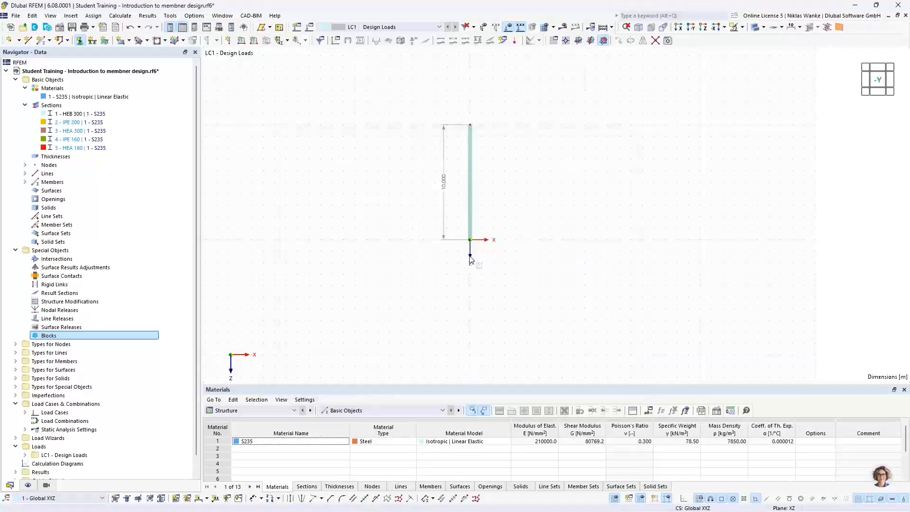
{"action": "scroll", "coordinate": [472, 262], "scroll_direction": "up", "scroll_amount": 3}
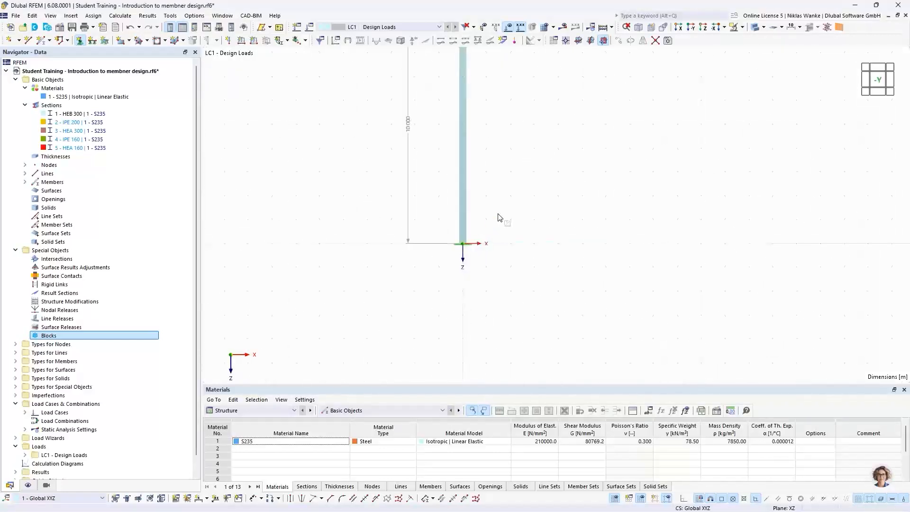
- Define a nodal load in LC1 of type Components with Fx 10 kN and Fz 100 kN
{"action": "middle_click_drag", "start_coordinate": [501, 214], "coordinate": [480, 310]}
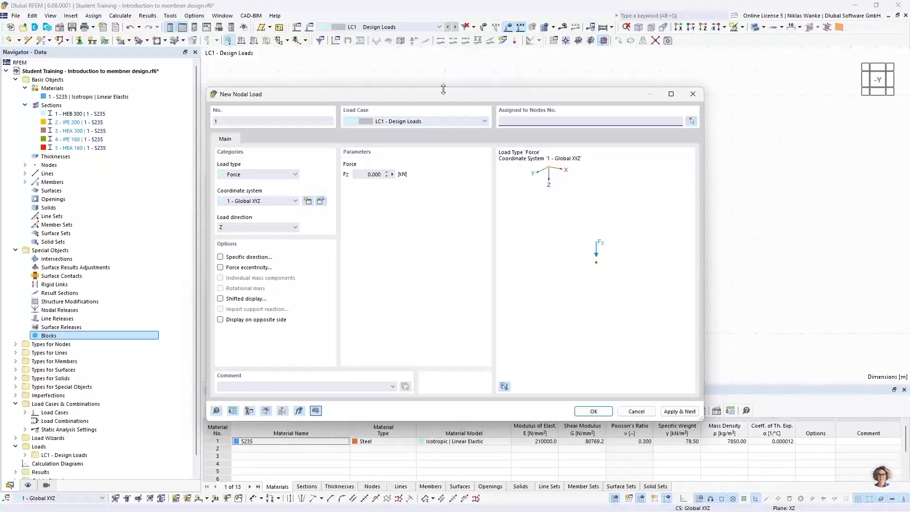
{"action": "left_click", "coordinate": [237, 175]}
{"action": "left_click", "coordinate": [239, 198]}
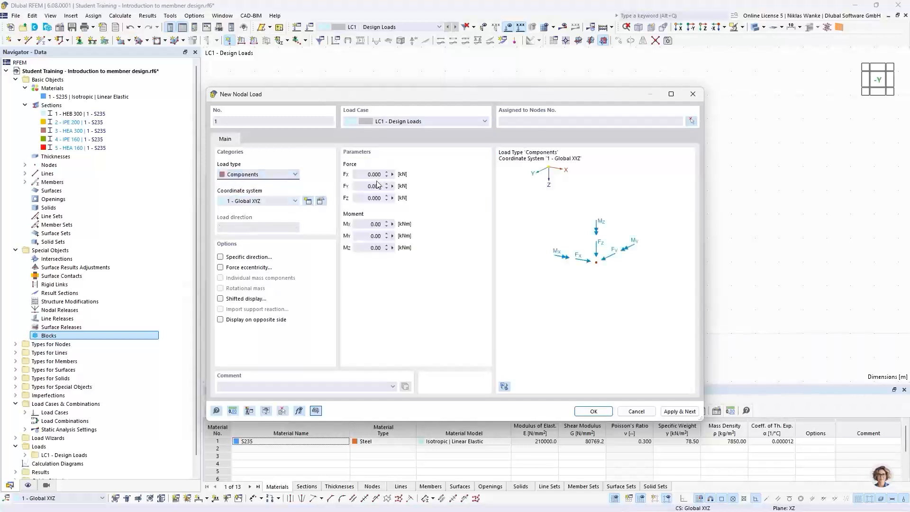
{"action": "left_click", "coordinate": [364, 175]}
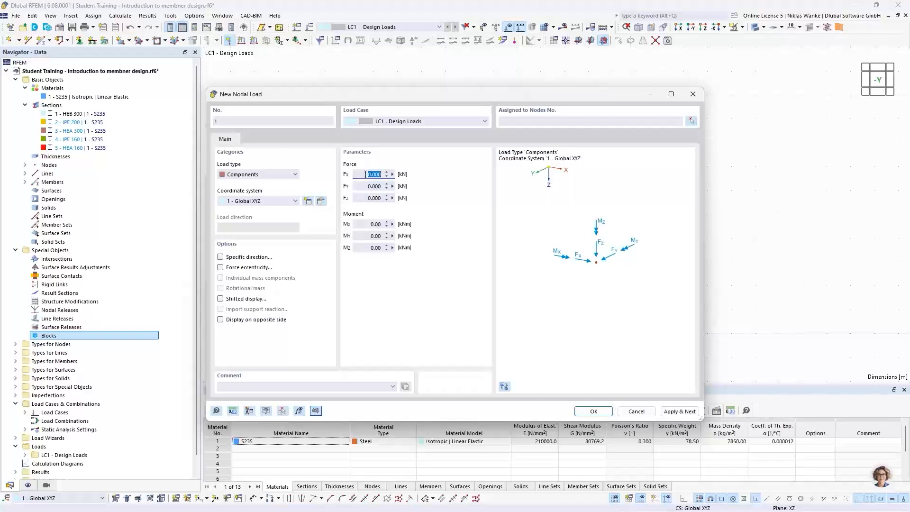
{"action": "type", "text": "10"}
{"action": "left_click", "coordinate": [362, 198]}
{"action": "type", "text": "100"}
- Assign the nodal load to the column's top node and confirm the new load
{"action": "left_click", "coordinate": [690, 121]}
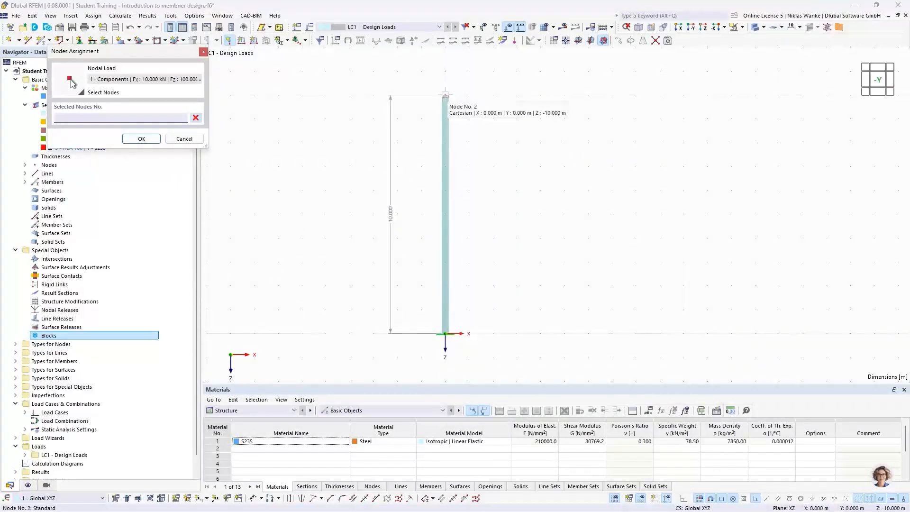
{"action": "left_click", "coordinate": [448, 95]}
{"action": "left_click", "coordinate": [137, 140]}
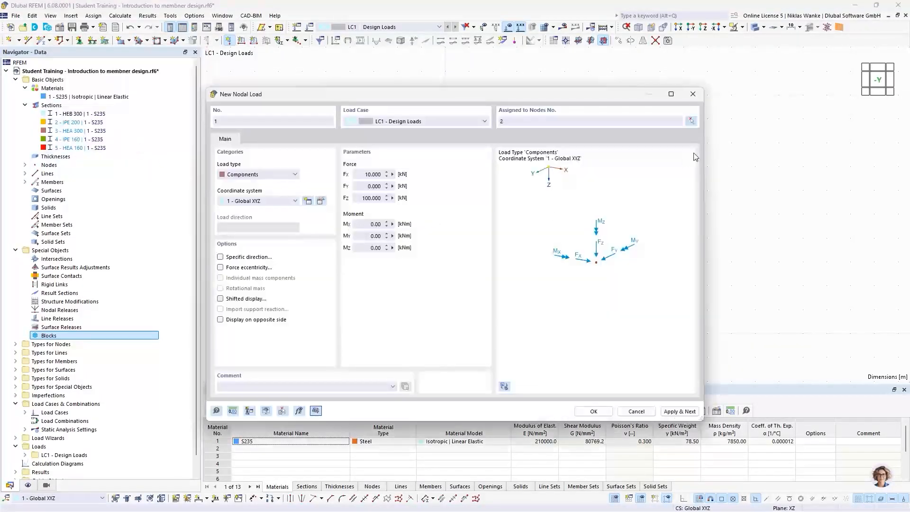
{"action": "left_click", "coordinate": [593, 411]}
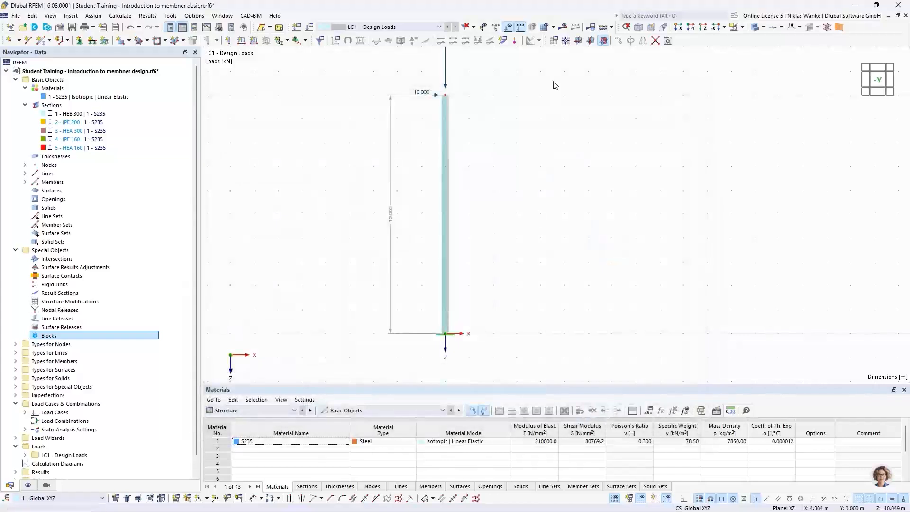
{"action": "scroll", "coordinate": [490, 238], "scroll_direction": "down", "scroll_amount": 2}
{"action": "middle_click_drag", "start_coordinate": [463, 260], "coordinate": [464, 257]}
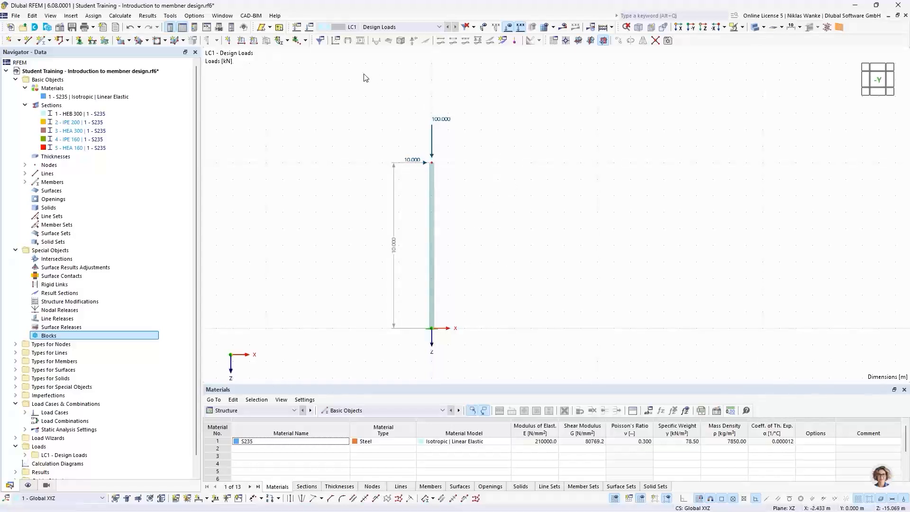
- Copy load case LC1, name the copy "Design Loads (2nd order theory)" and give it the SA2 - Second-order (P-Δ) Newton-Raphson analysis settings
{"action": "left_click", "coordinate": [310, 27]}
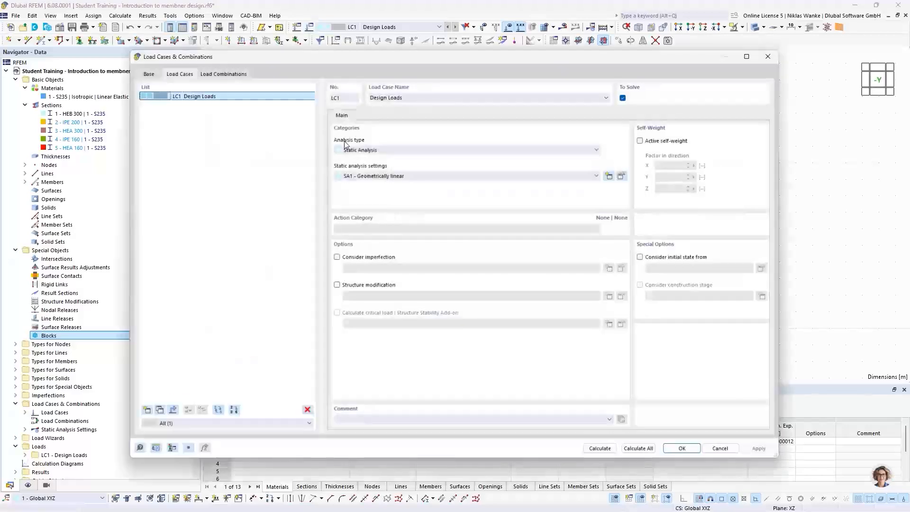
{"action": "left_click_drag", "start_coordinate": [418, 57], "coordinate": [447, 49]}
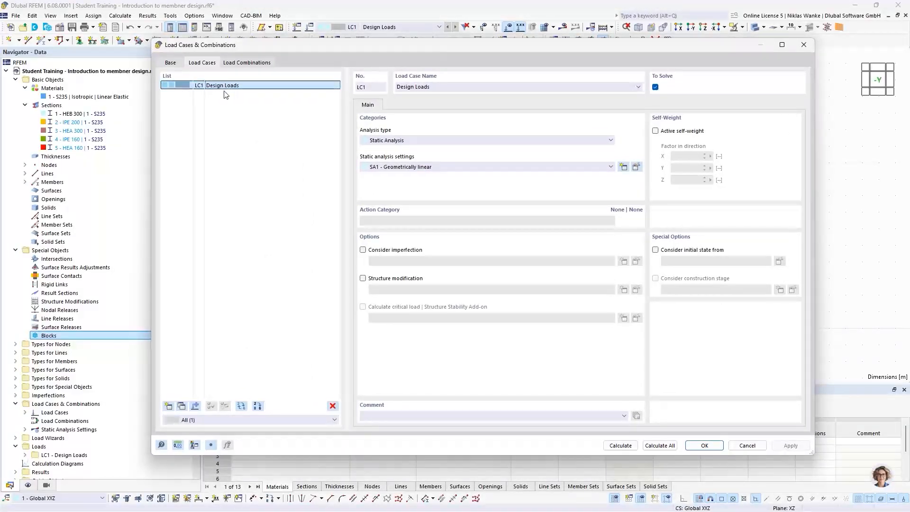
{"action": "left_click", "coordinate": [182, 406]}
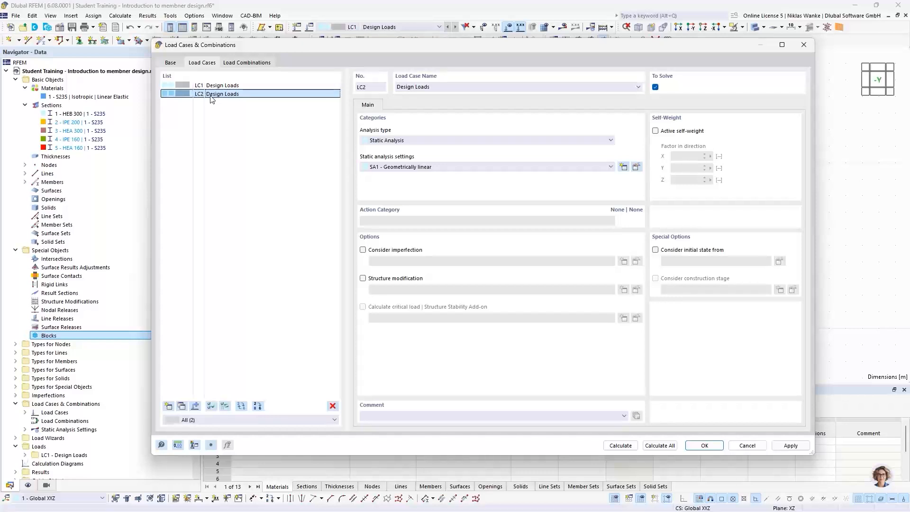
{"action": "left_click", "coordinate": [434, 87]}
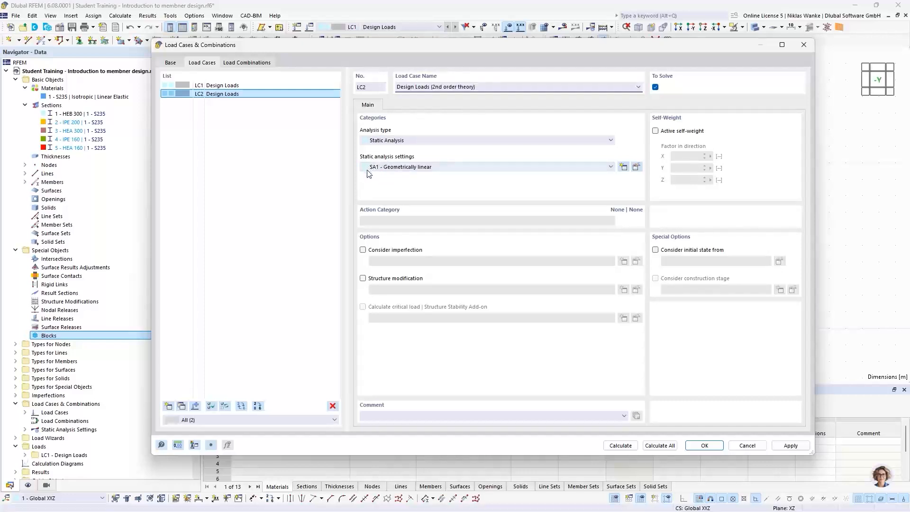
{"action": "left_click", "coordinate": [407, 168]}
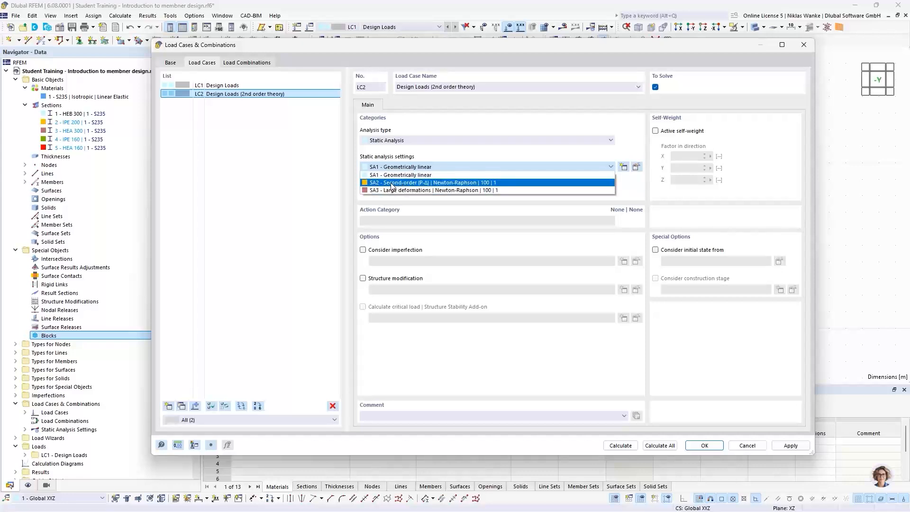
{"action": "left_click", "coordinate": [392, 183]}
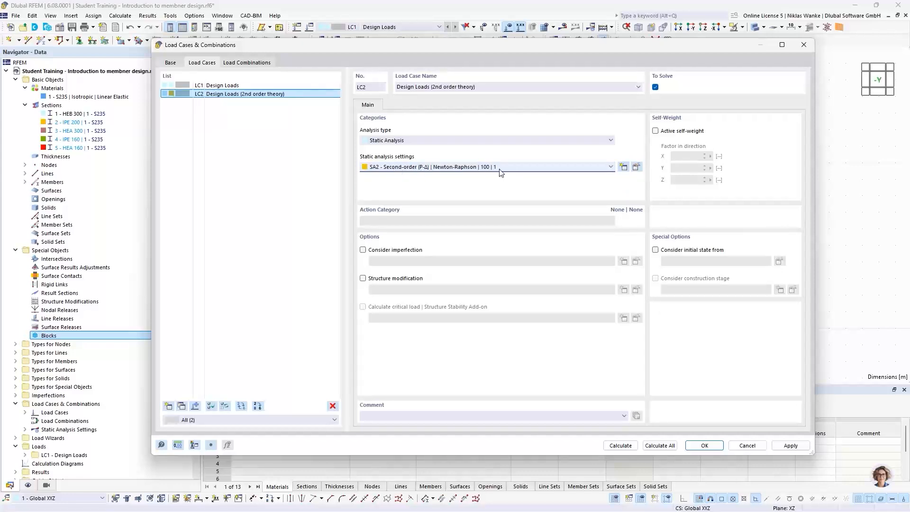
- Review the SA2 static analysis settings: analysis type, iterative method, maximum number of iterations and number of load increments
{"action": "left_click", "coordinate": [635, 168]}
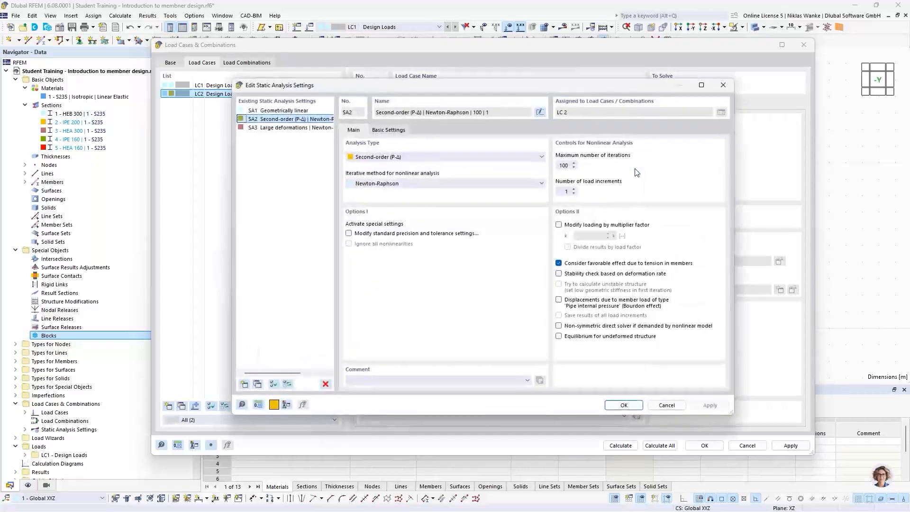
{"action": "left_click_drag", "start_coordinate": [522, 85], "coordinate": [532, 77]}
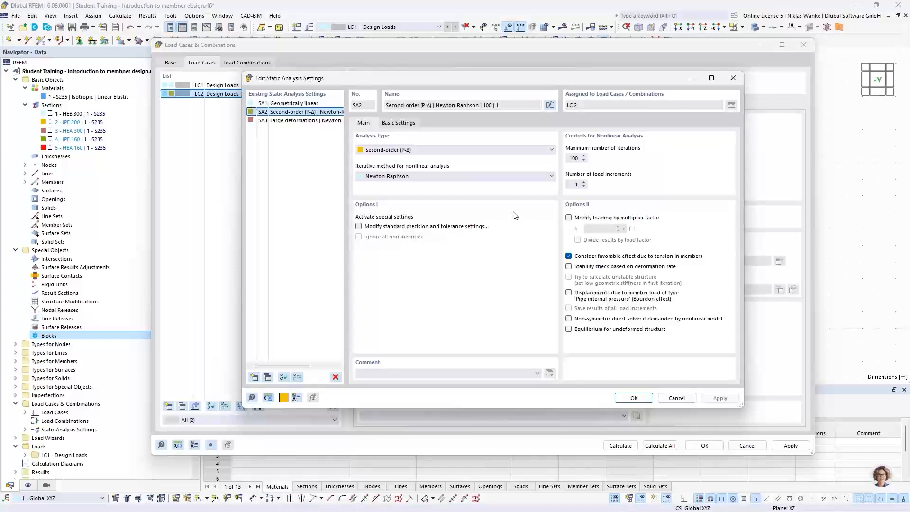
{"action": "left_click", "coordinate": [466, 150]}
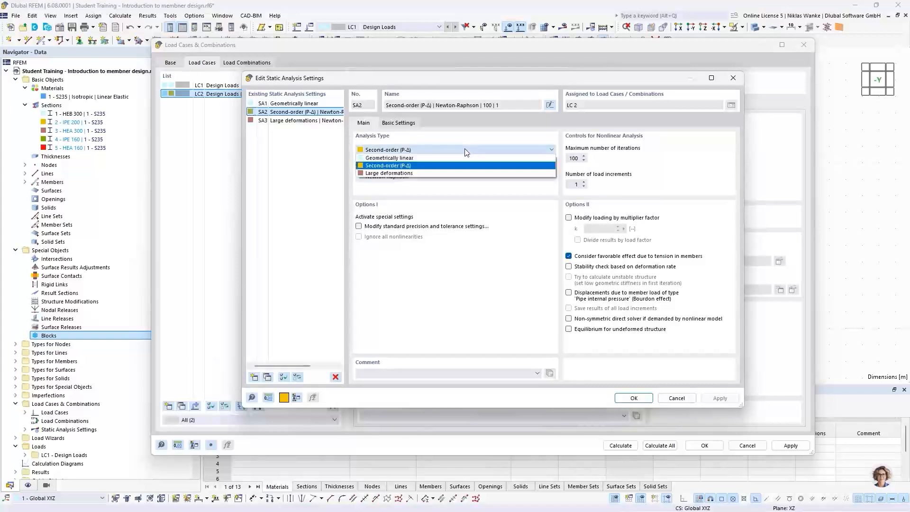
{"action": "left_click", "coordinate": [398, 150]}
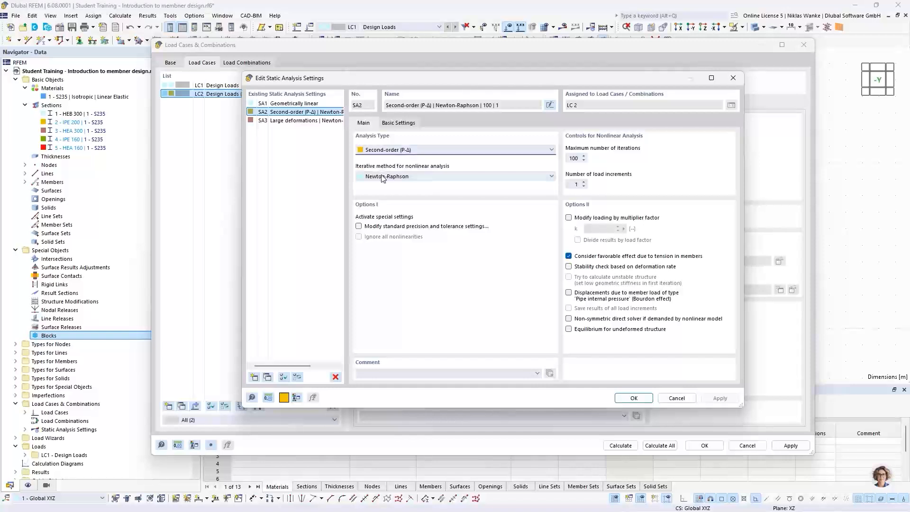
{"action": "left_click", "coordinate": [381, 177]}
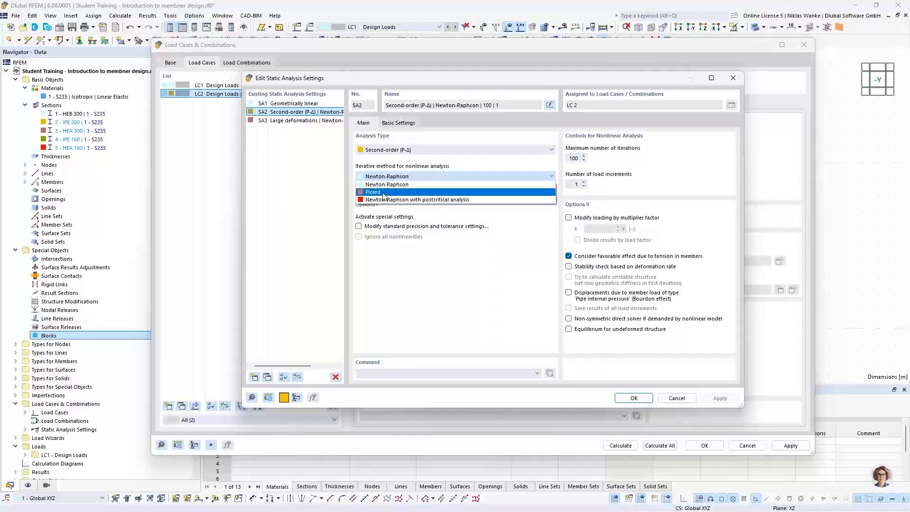
{"action": "left_click", "coordinate": [409, 176]}
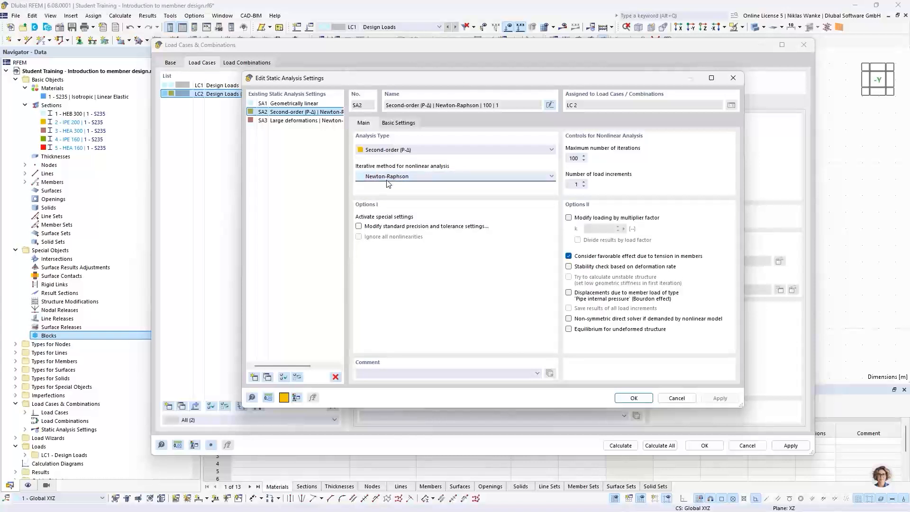
{"action": "left_click", "coordinate": [569, 158]}
{"action": "left_click", "coordinate": [575, 184]}
{"action": "left_click", "coordinate": [386, 151]}
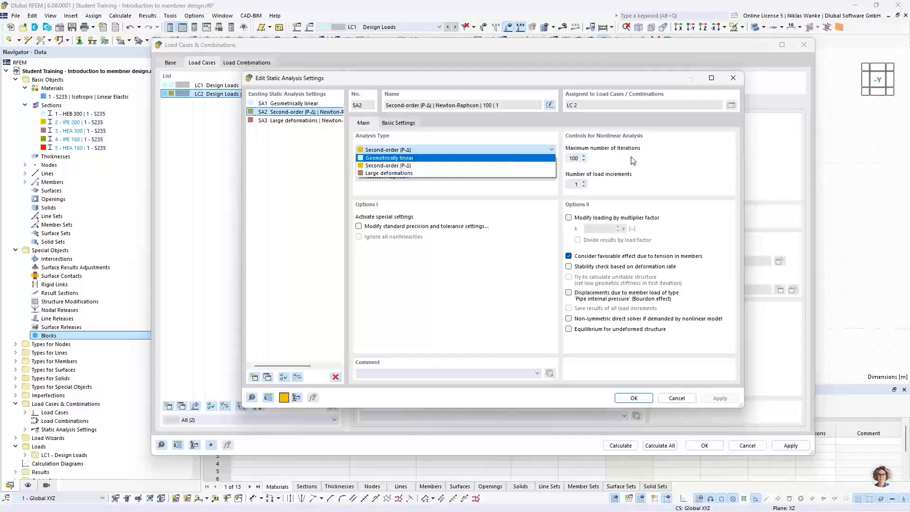
{"action": "left_click", "coordinate": [713, 157]}
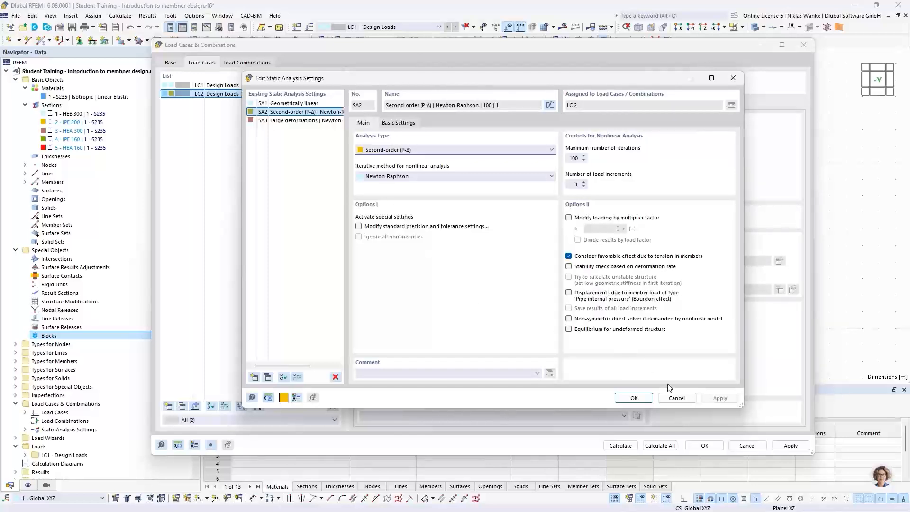
{"action": "left_click", "coordinate": [633, 400]}
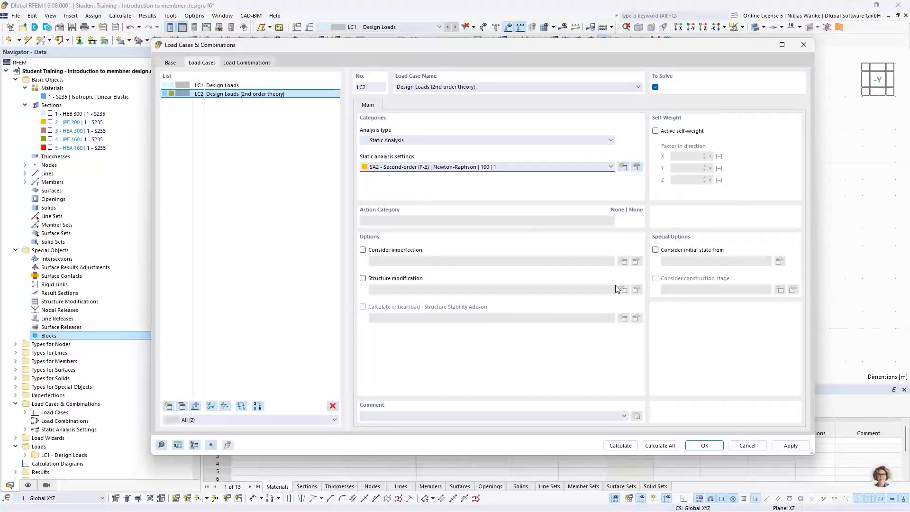
- Confirm the load case definitions, switch the model view to LC1 and back to LC2 Design Loads (2nd order theory)
{"action": "left_click", "coordinate": [705, 446]}
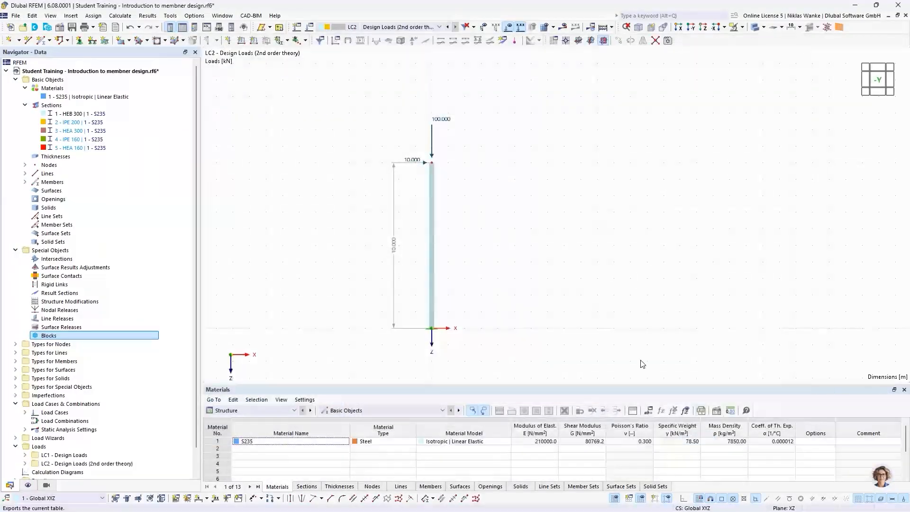
{"action": "left_click", "coordinate": [412, 28]}
{"action": "left_click", "coordinate": [407, 36]}
{"action": "left_click", "coordinate": [412, 27]}
{"action": "left_click", "coordinate": [411, 44]}
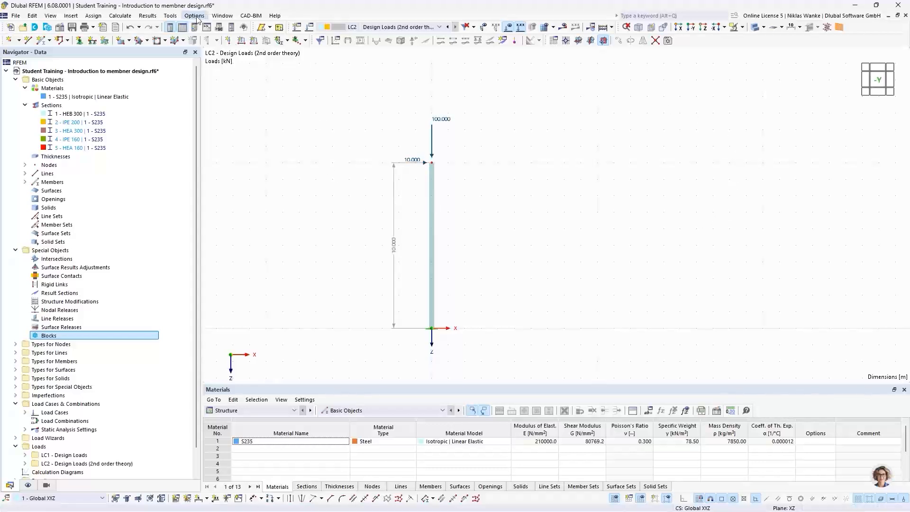
- Open a second window of the model, tile both windows vertically and centre the column in each
{"action": "left_click", "coordinate": [223, 17]}
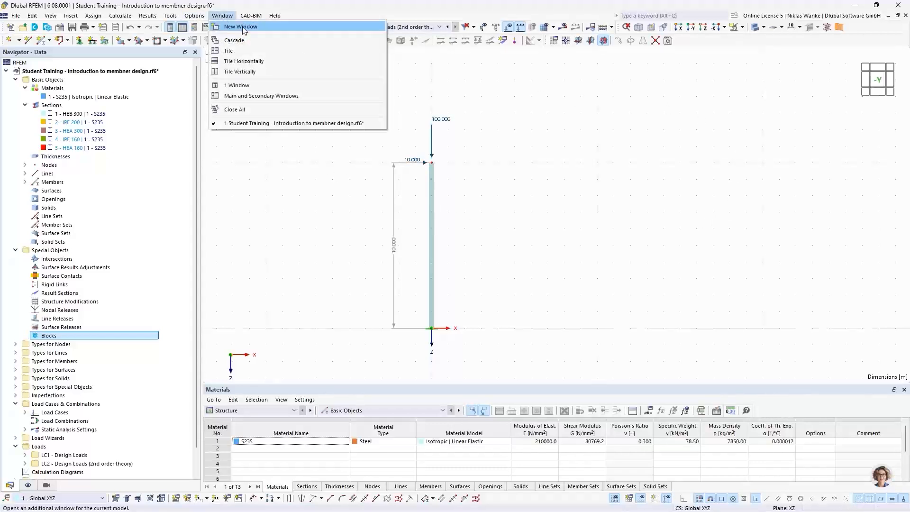
{"action": "left_click", "coordinate": [243, 26]}
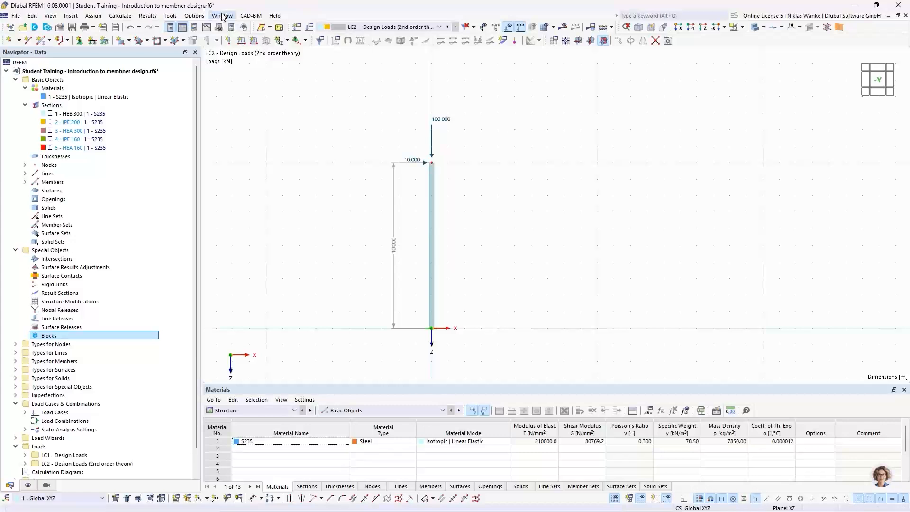
{"action": "left_click", "coordinate": [218, 17]}
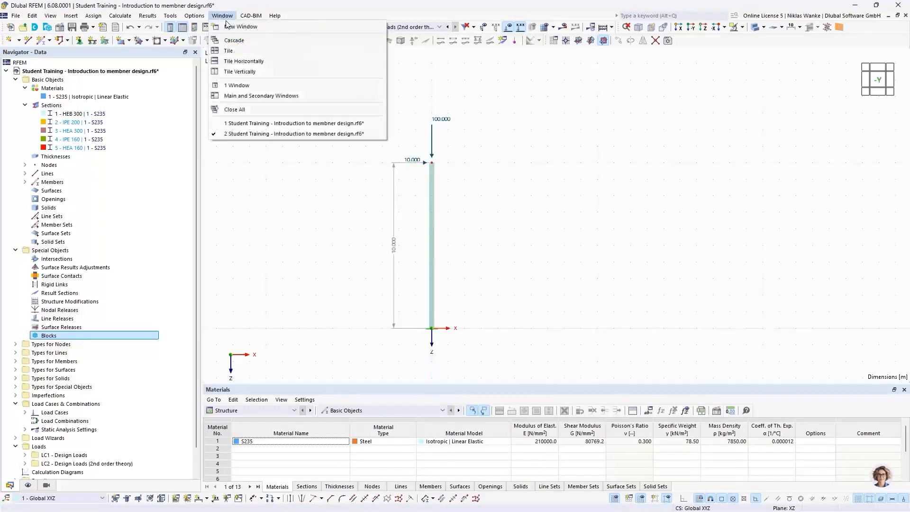
{"action": "left_click", "coordinate": [240, 71]}
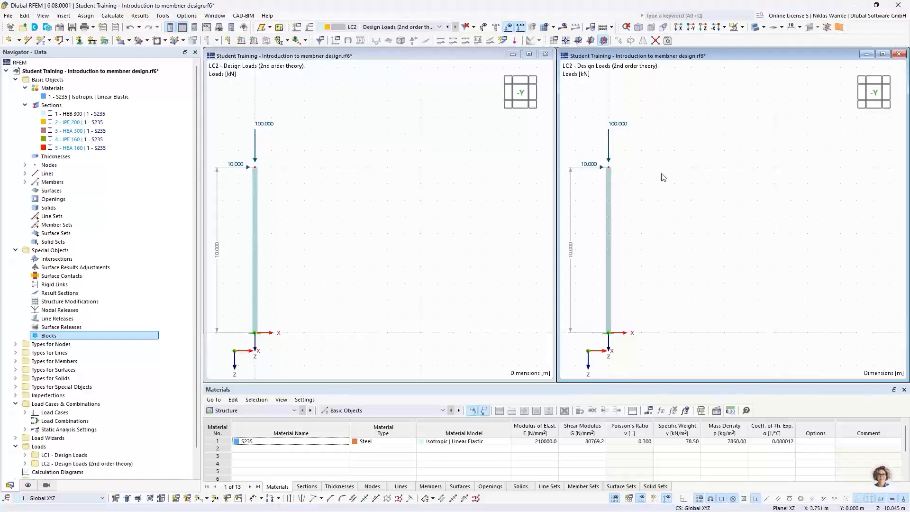
{"action": "middle_click_drag", "start_coordinate": [352, 197], "coordinate": [443, 185]}
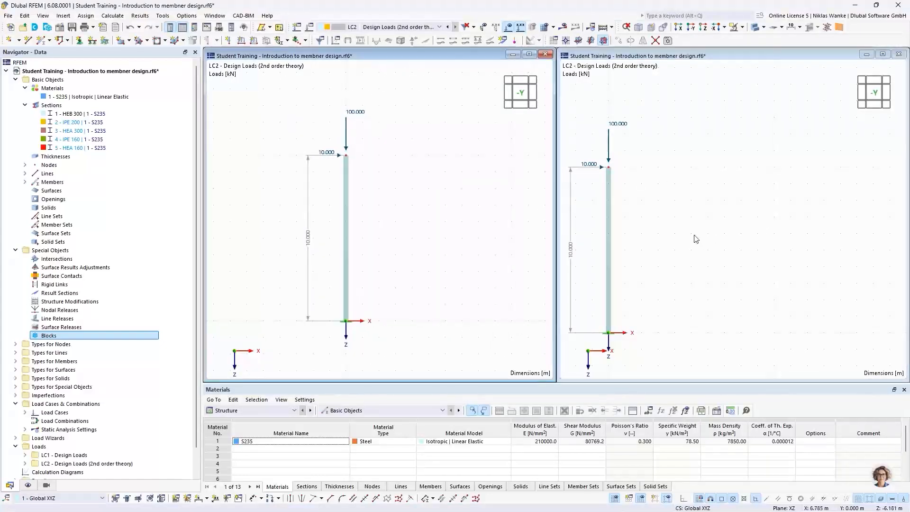
{"action": "middle_click_drag", "start_coordinate": [712, 231], "coordinate": [799, 197]}
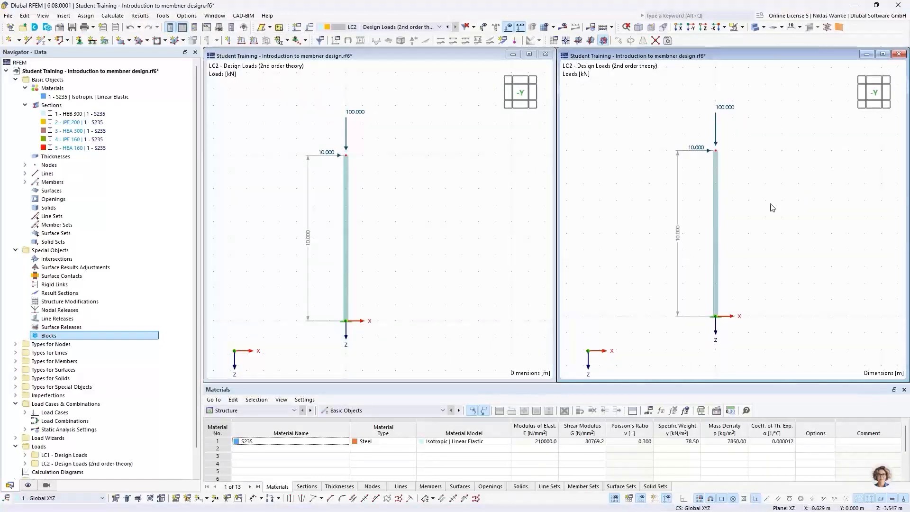
- Show load case LC1 Design Loads in one model window and keep LC2 Design Loads (2nd order theory) in the other
{"action": "left_click", "coordinate": [408, 174]}
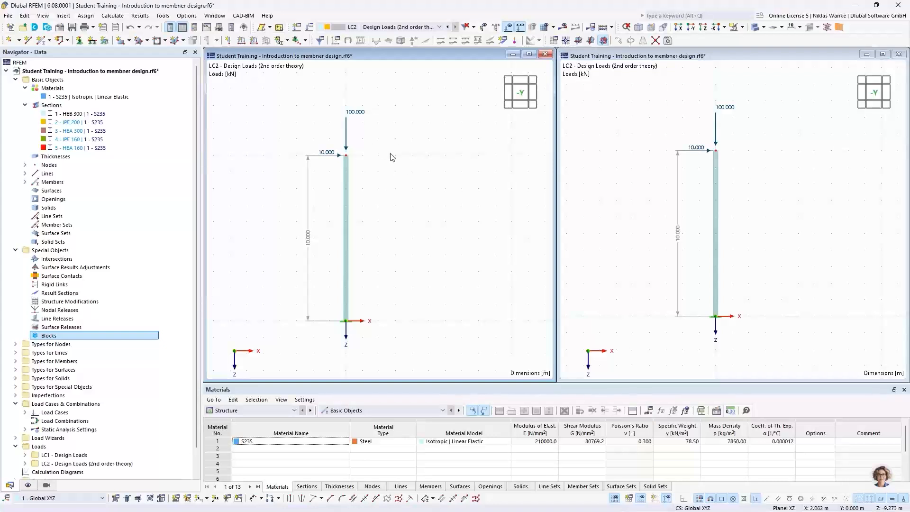
{"action": "left_click", "coordinate": [384, 27]}
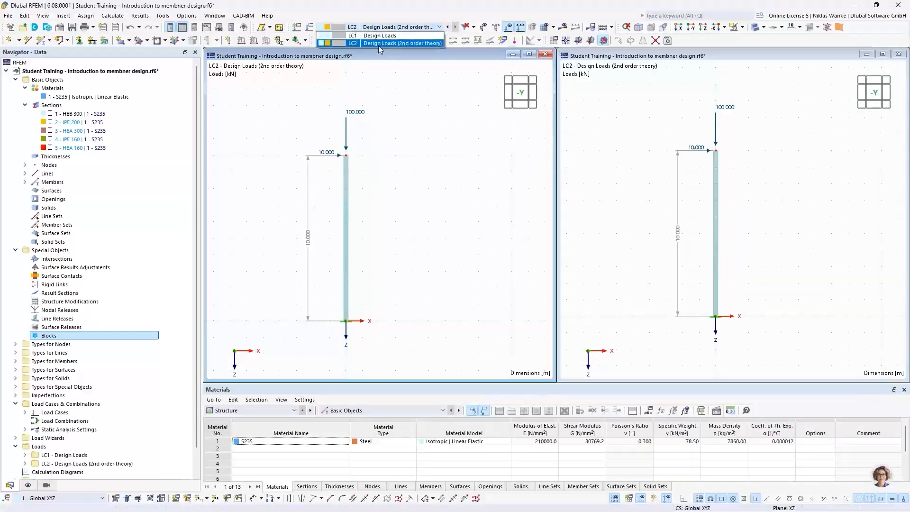
{"action": "left_click", "coordinate": [361, 37]}
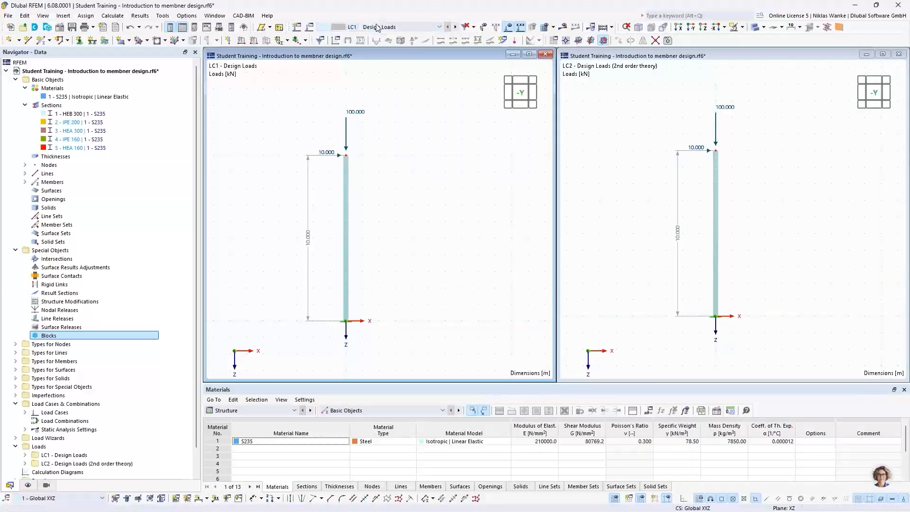
{"action": "left_click", "coordinate": [764, 145]}
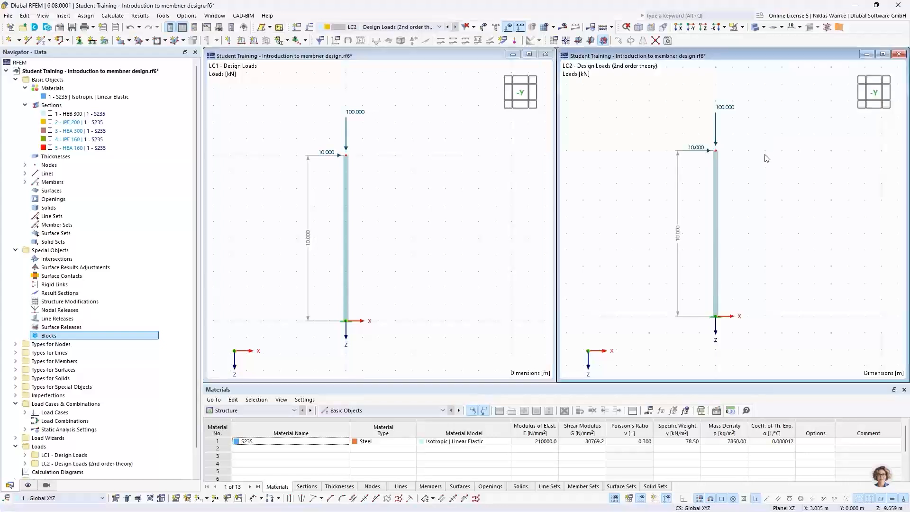
{"action": "left_click", "coordinate": [374, 27]}
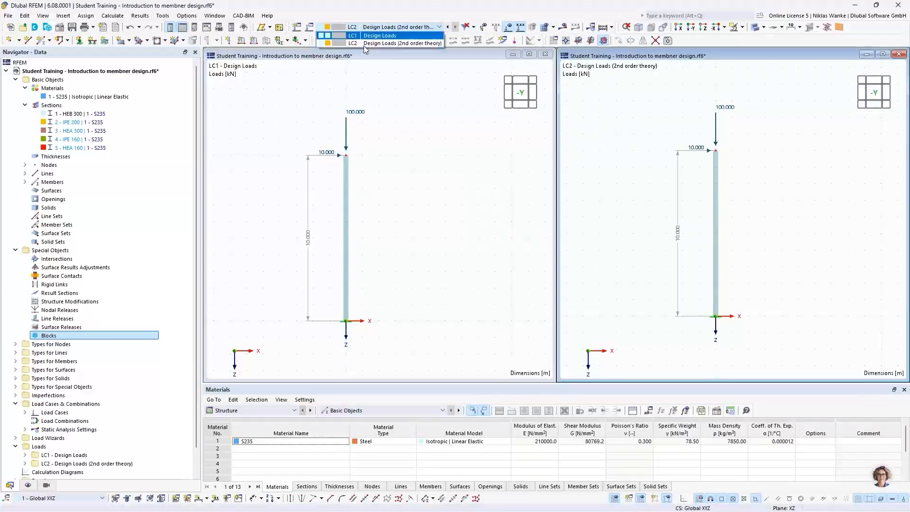
{"action": "left_click", "coordinate": [456, 132]}
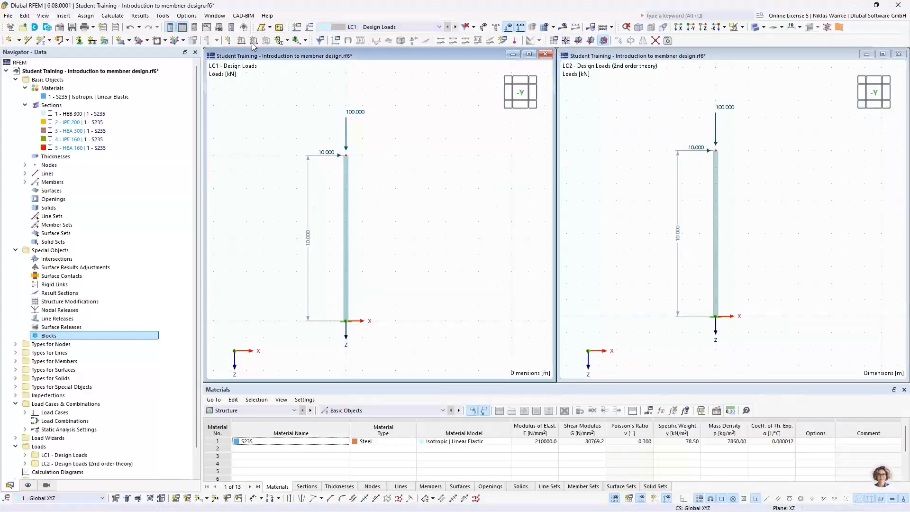
- Calculate all load cases and display the global deformations |u| in both the LC1 and LC2 windows
{"action": "left_click", "coordinate": [113, 15]}
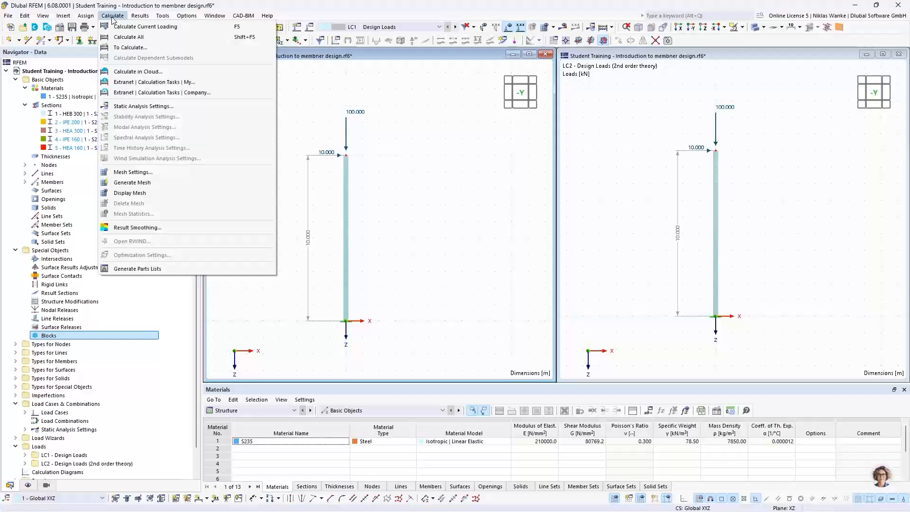
{"action": "left_click", "coordinate": [127, 37]}
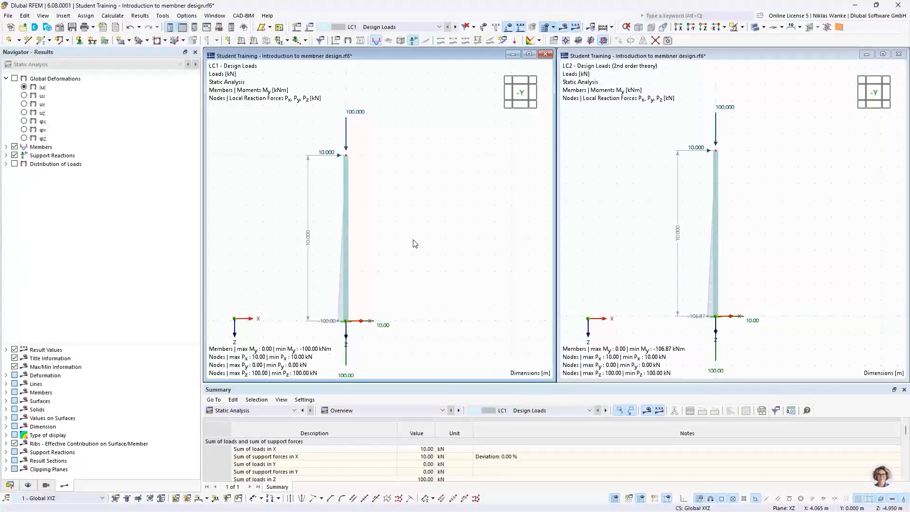
{"action": "left_click", "coordinate": [24, 88]}
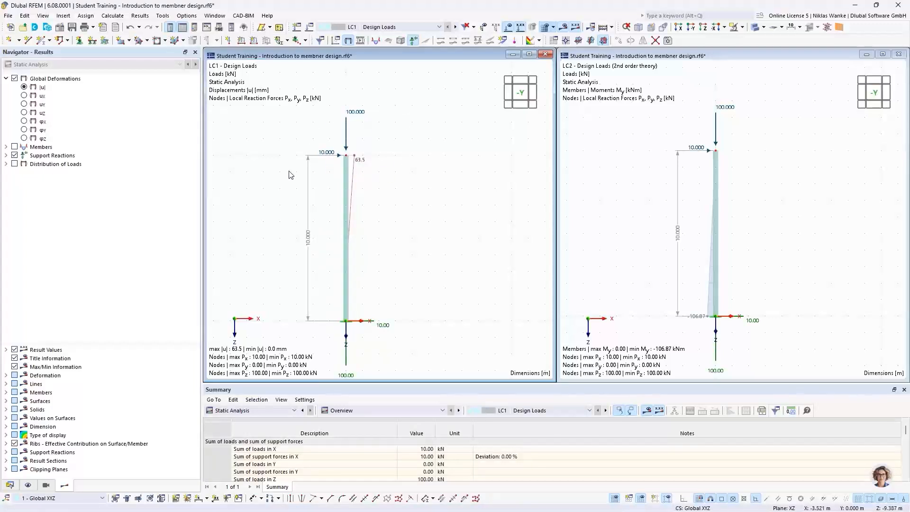
{"action": "left_click", "coordinate": [697, 175]}
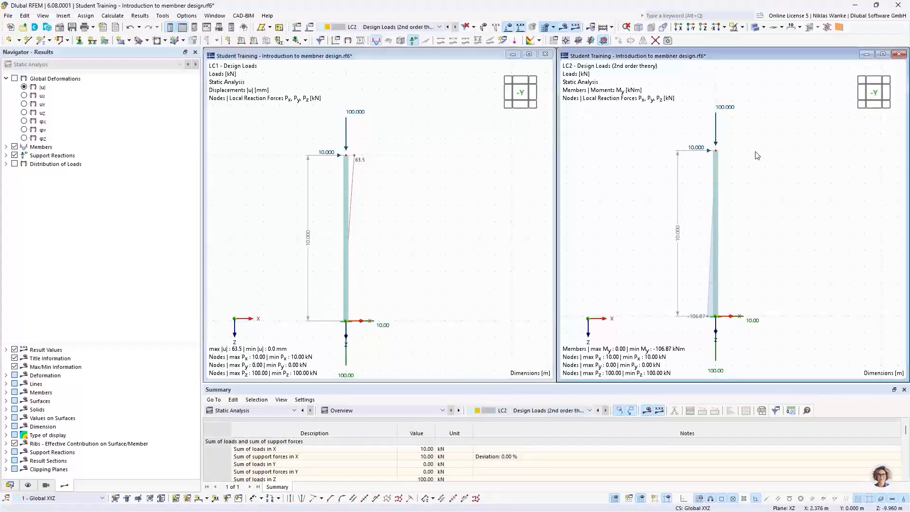
{"action": "left_click", "coordinate": [24, 88]}
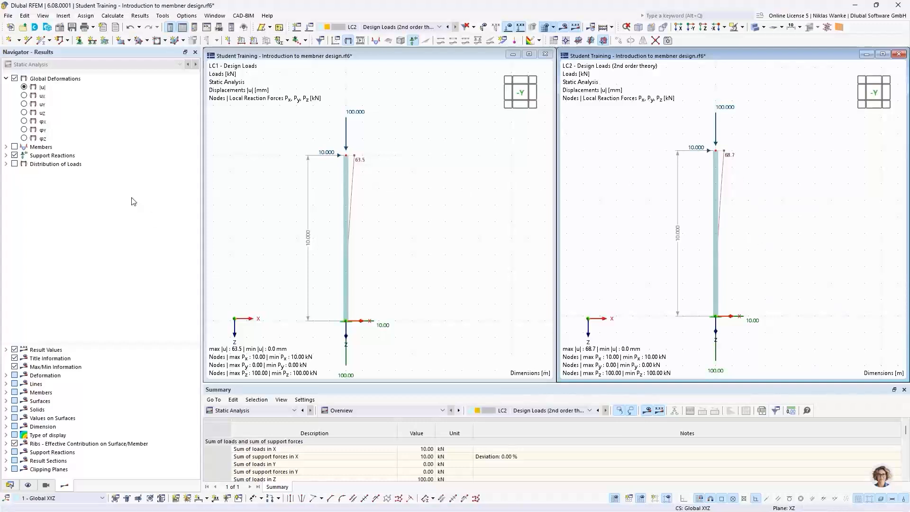
- List the available member internal forces and examine the support reactions at the column base in both windows
{"action": "left_click", "coordinate": [7, 147]}
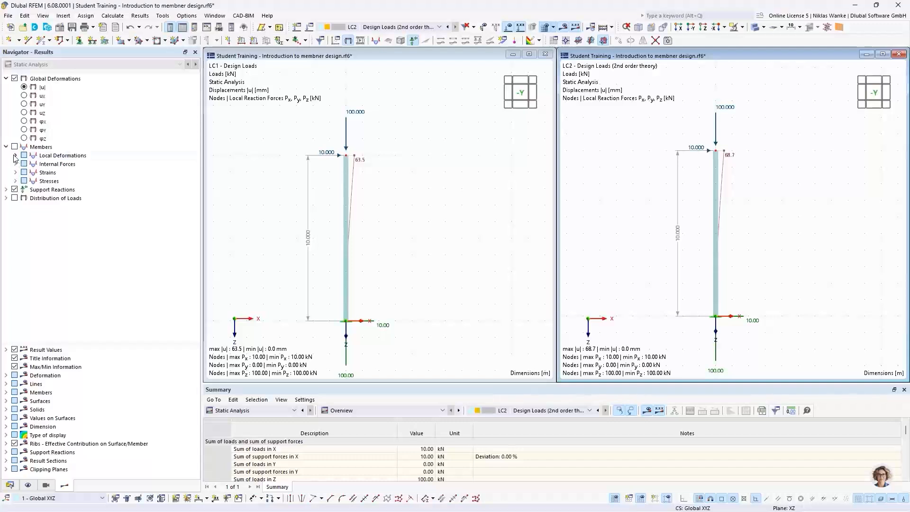
{"action": "left_click", "coordinate": [15, 164]}
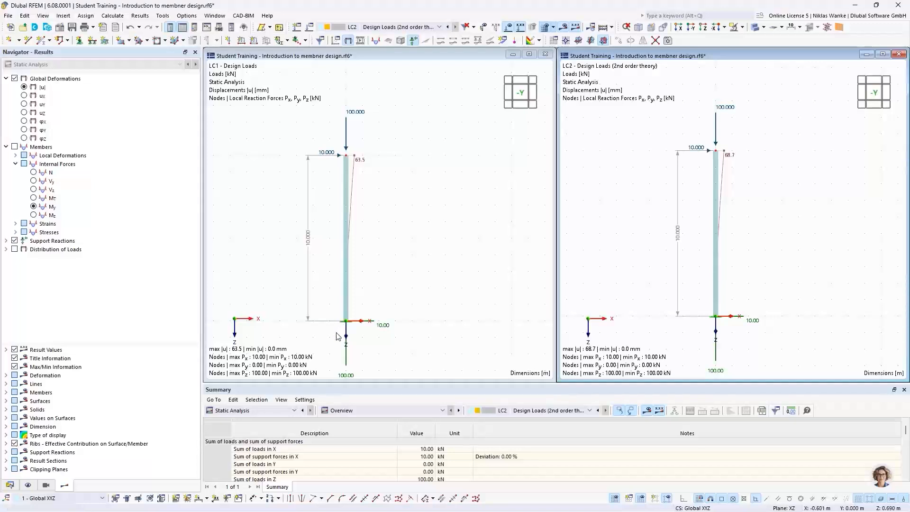
{"action": "scroll", "coordinate": [338, 336], "scroll_direction": "up", "scroll_amount": 1}
{"action": "middle_click_drag", "start_coordinate": [338, 336], "coordinate": [390, 304]}
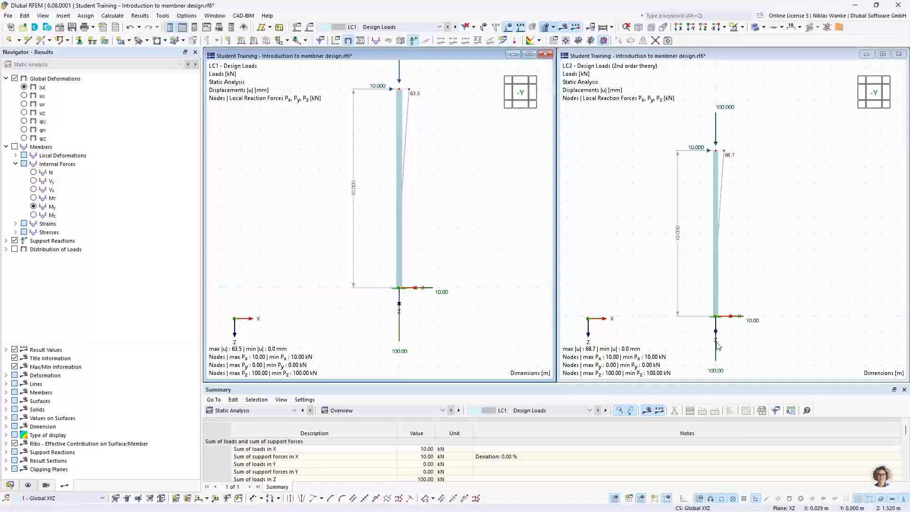
{"action": "scroll", "coordinate": [715, 342], "scroll_direction": "up", "scroll_amount": 3}
{"action": "middle_click_drag", "start_coordinate": [715, 341], "coordinate": [730, 309]}
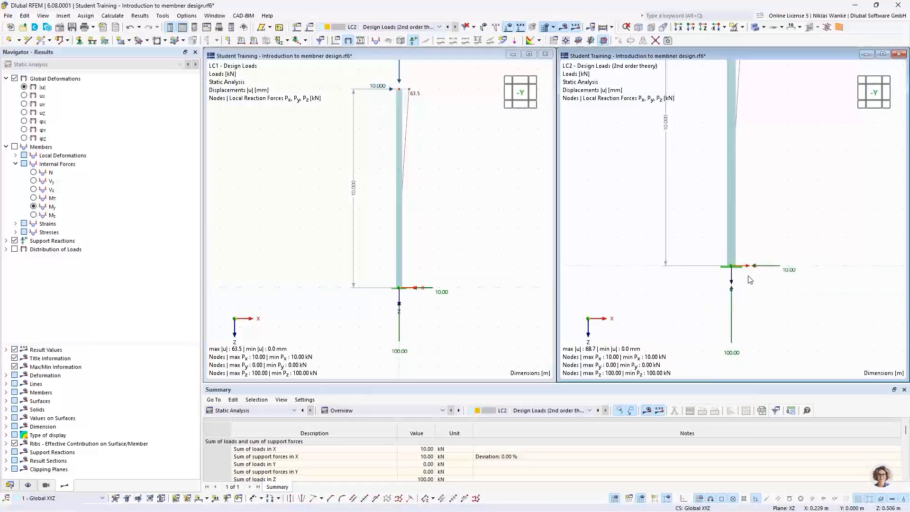
- Display the member moments My in both the LC1 and LC2 windows and compare them at the column base
{"action": "left_click", "coordinate": [337, 225]}
{"action": "left_click", "coordinate": [34, 207]}
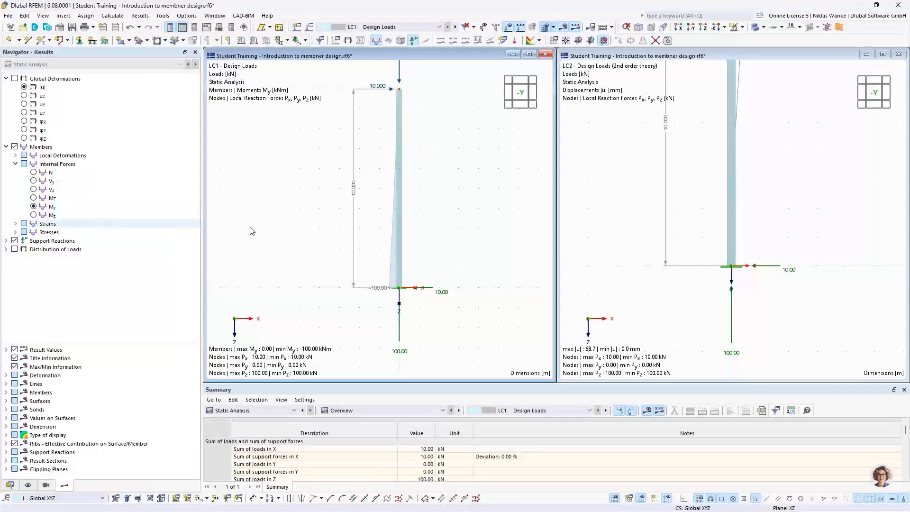
{"action": "left_click", "coordinate": [635, 255]}
{"action": "left_click", "coordinate": [34, 207]}
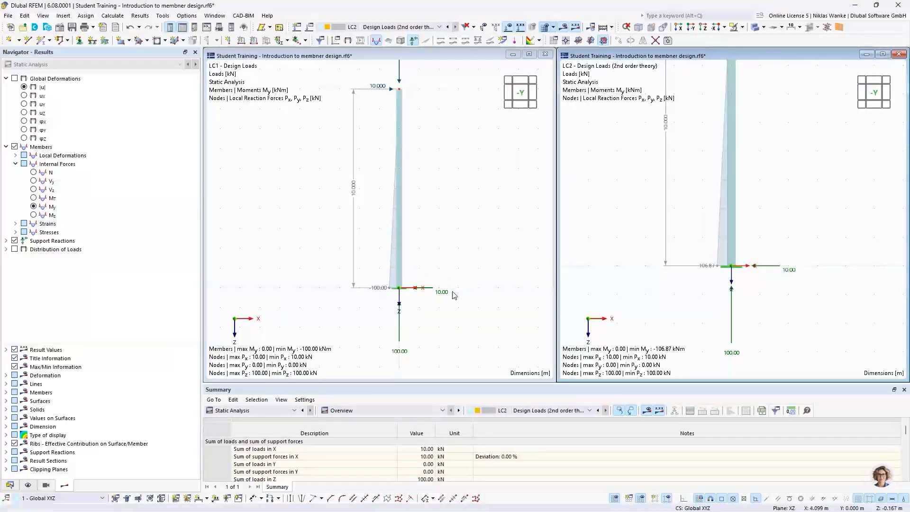
{"action": "scroll", "coordinate": [400, 289], "scroll_direction": "up", "scroll_amount": 2}
{"action": "scroll", "coordinate": [406, 302], "scroll_direction": "down", "scroll_amount": 1}
{"action": "middle_click_drag", "start_coordinate": [389, 302], "coordinate": [352, 301]}
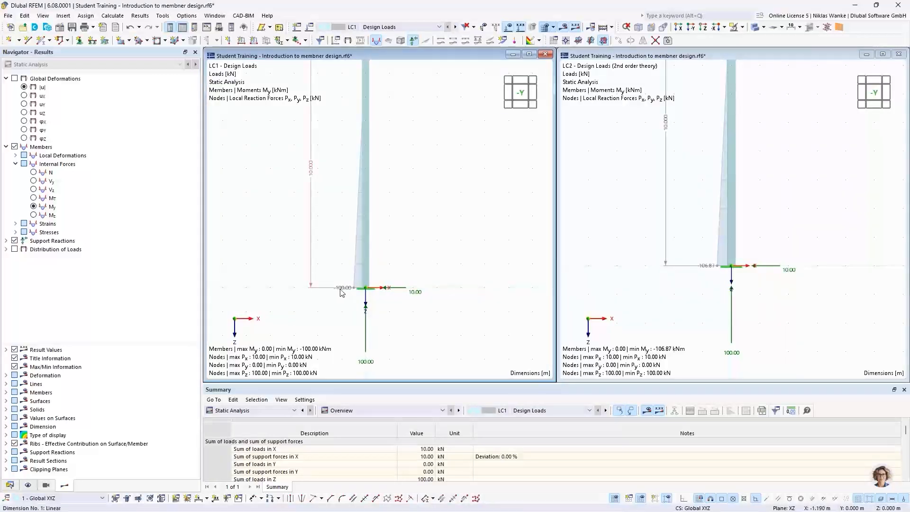
- Compare the moment My diagrams over the full column height in the LC1 and LC2 windows
{"action": "scroll", "coordinate": [355, 302], "scroll_direction": "down", "scroll_amount": 1}
{"action": "scroll", "coordinate": [353, 301], "scroll_direction": "down", "scroll_amount": 3}
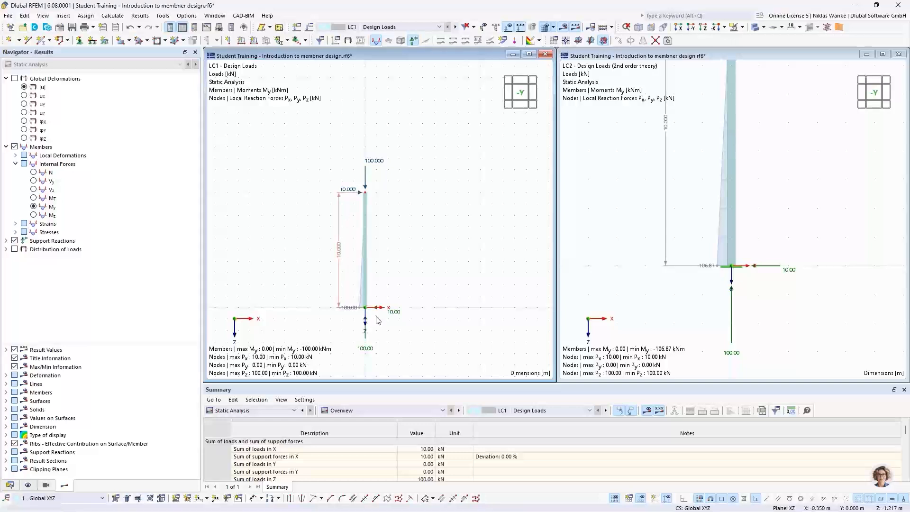
{"action": "middle_click_drag", "start_coordinate": [377, 331], "coordinate": [390, 307]}
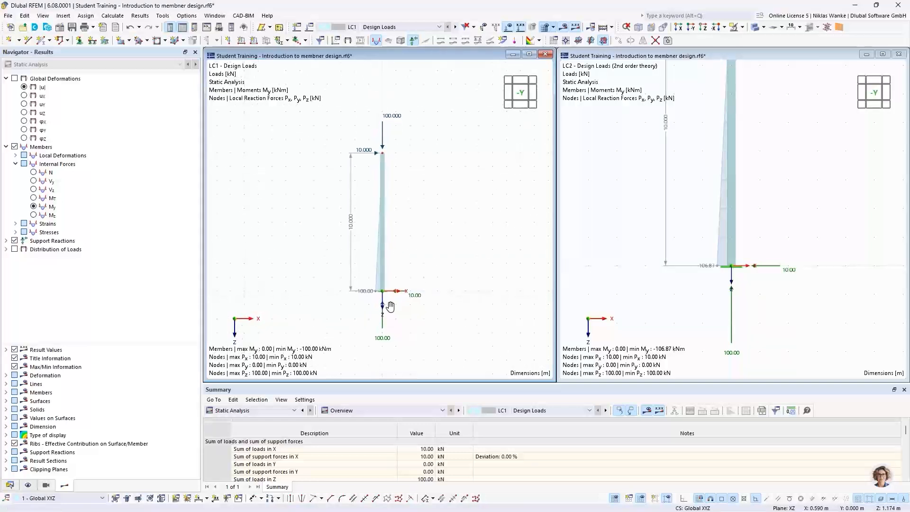
{"action": "scroll", "coordinate": [390, 304], "scroll_direction": "up", "scroll_amount": 2}
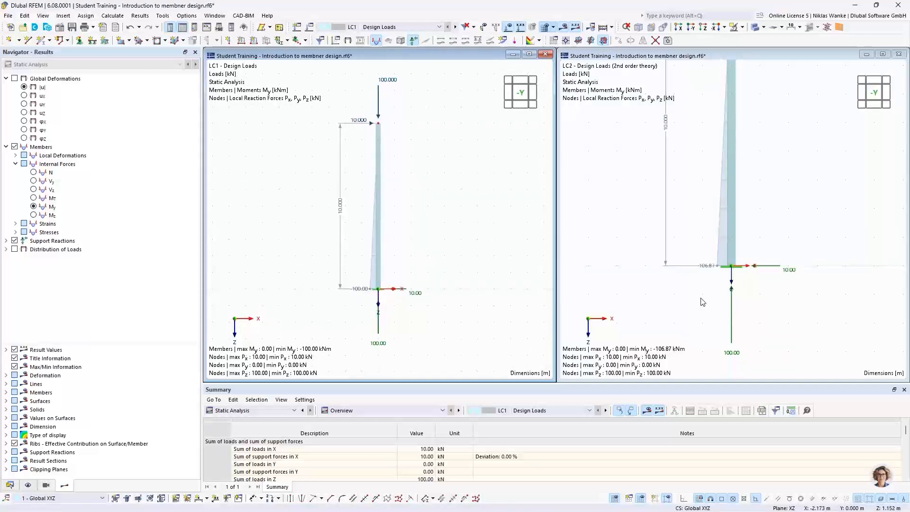
{"action": "middle_click_drag", "start_coordinate": [705, 296], "coordinate": [717, 321]}
{"action": "scroll", "coordinate": [714, 319], "scroll_direction": "down", "scroll_amount": 1}
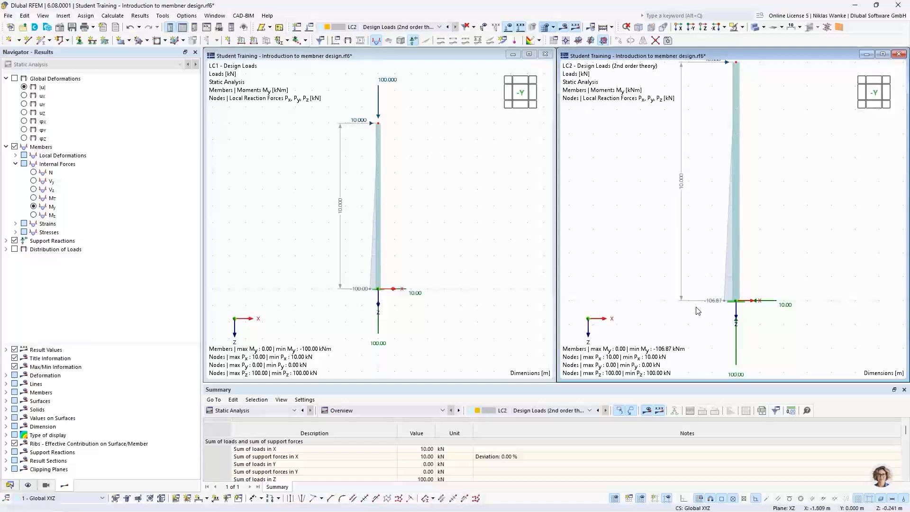
{"action": "scroll", "coordinate": [748, 309], "scroll_direction": "down", "scroll_amount": 3}
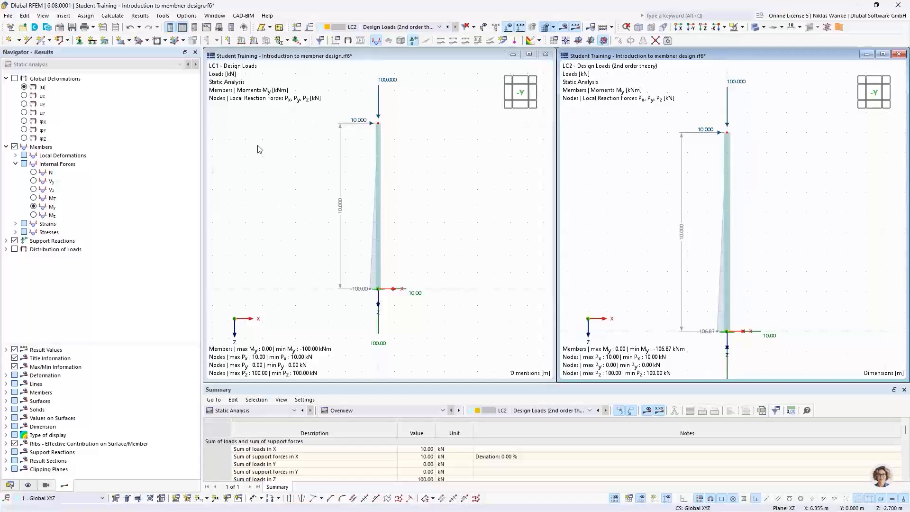
- Examine the global deformation |u| for LC2, and return to the member moments My to compare both load cases
{"action": "left_click", "coordinate": [24, 87]}
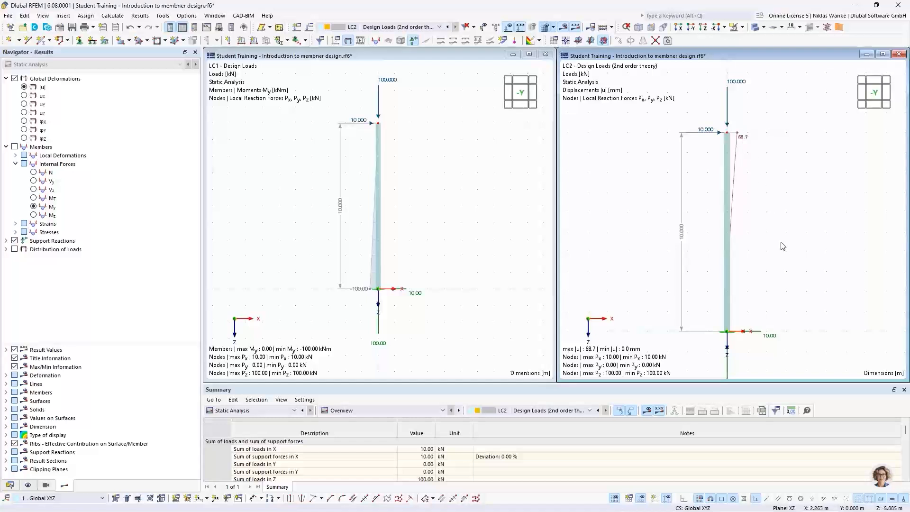
{"action": "left_click", "coordinate": [34, 206]}
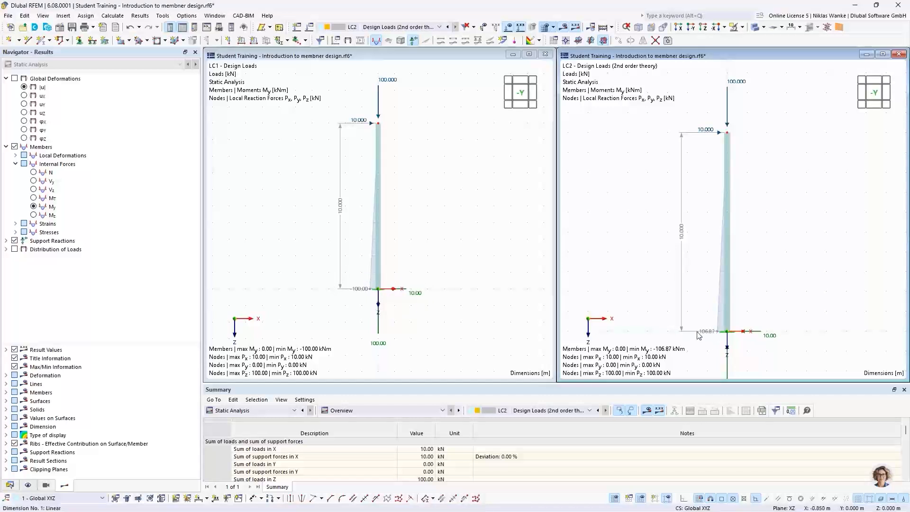
{"action": "left_click", "coordinate": [354, 309]}
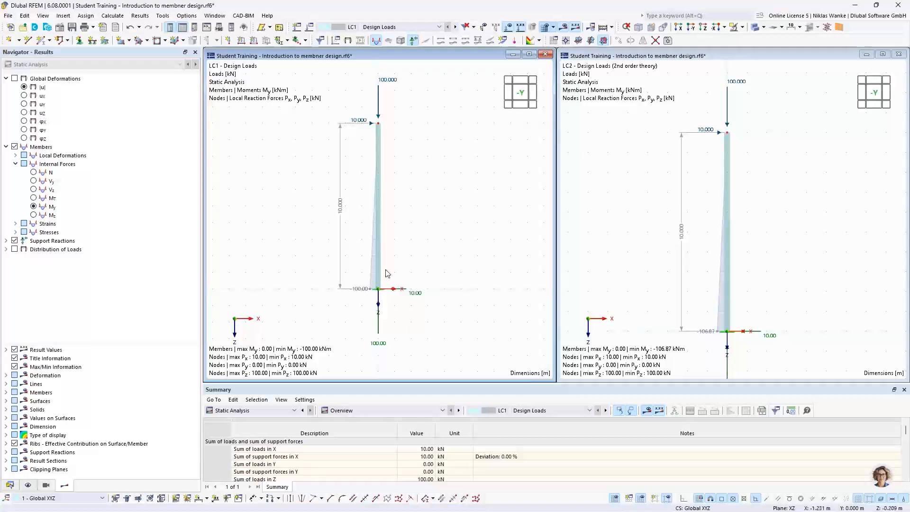
{"action": "left_click", "coordinate": [655, 221]}
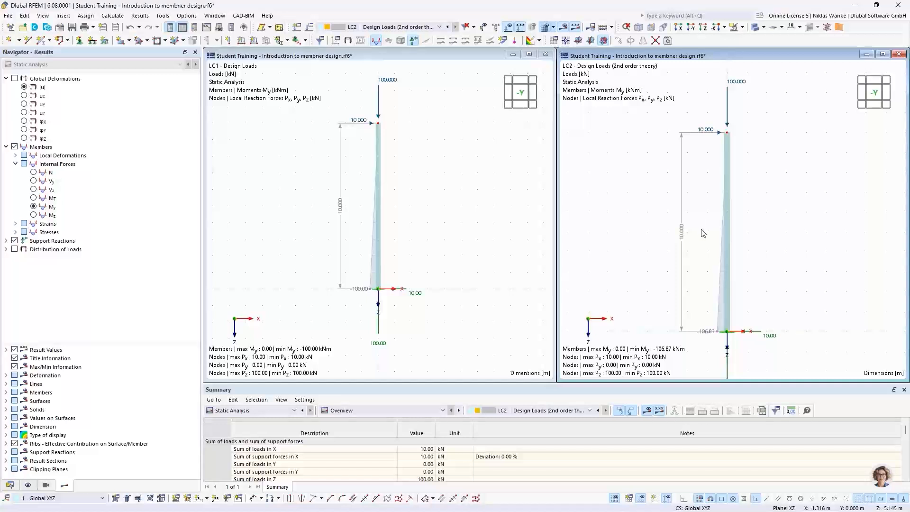
- Set the nodal load at the column head in LC2 to Fx 20 kN and Fz 200 kN
{"action": "scroll", "coordinate": [703, 233], "scroll_direction": "down", "scroll_amount": 2}
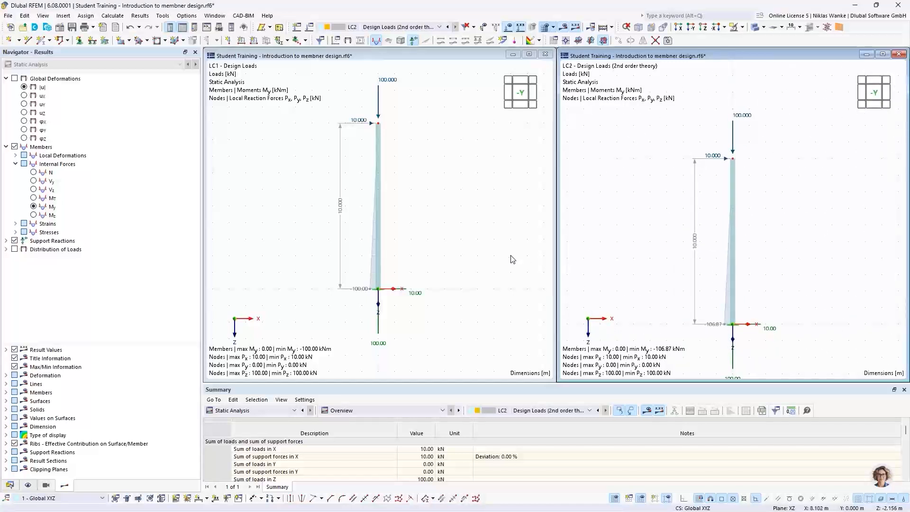
{"action": "middle_click_drag", "start_coordinate": [476, 188], "coordinate": [473, 210]}
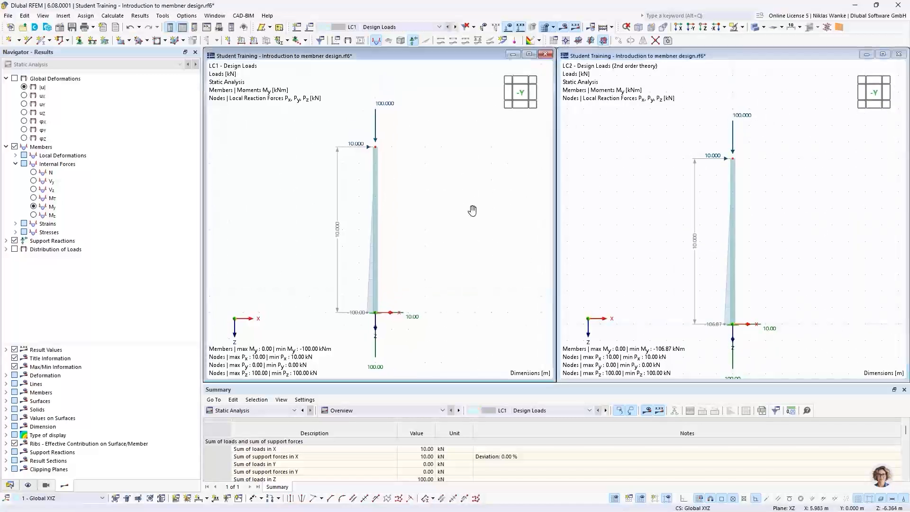
{"action": "double_click", "coordinate": [743, 119]}
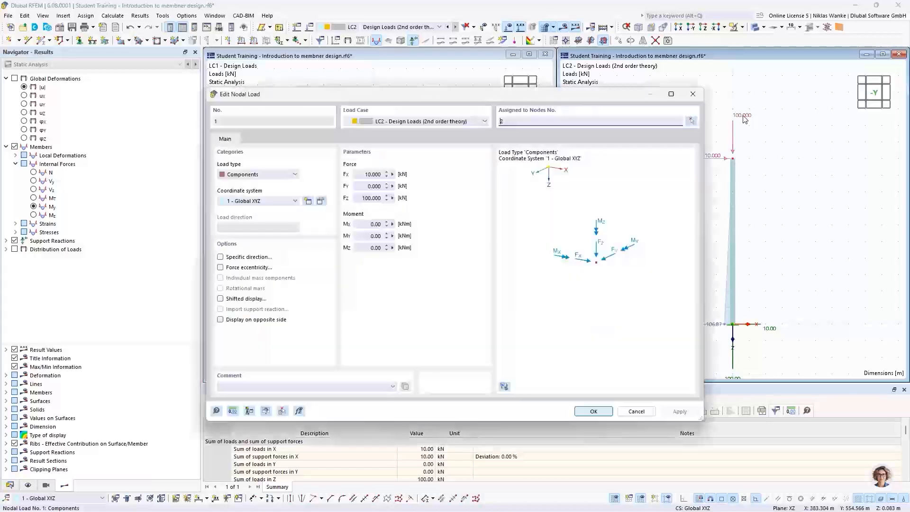
{"action": "left_click", "coordinate": [375, 174]}
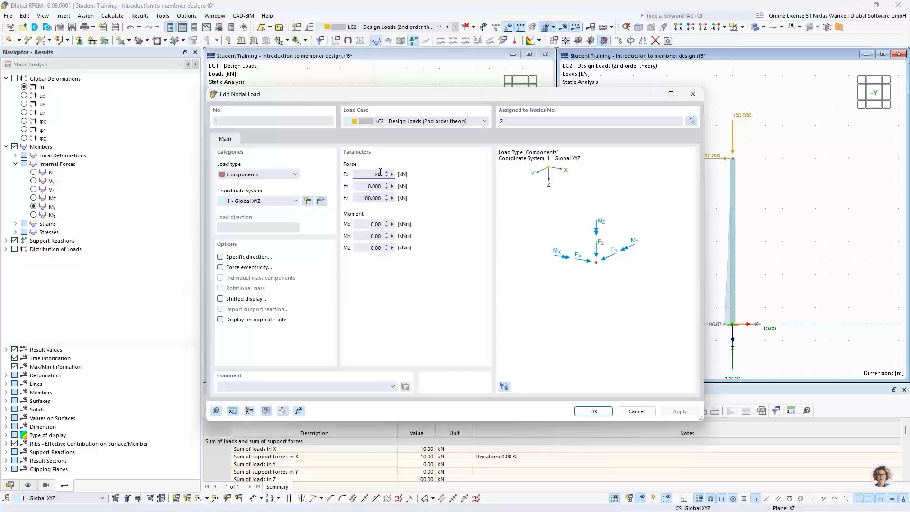
{"action": "left_click", "coordinate": [363, 198]}
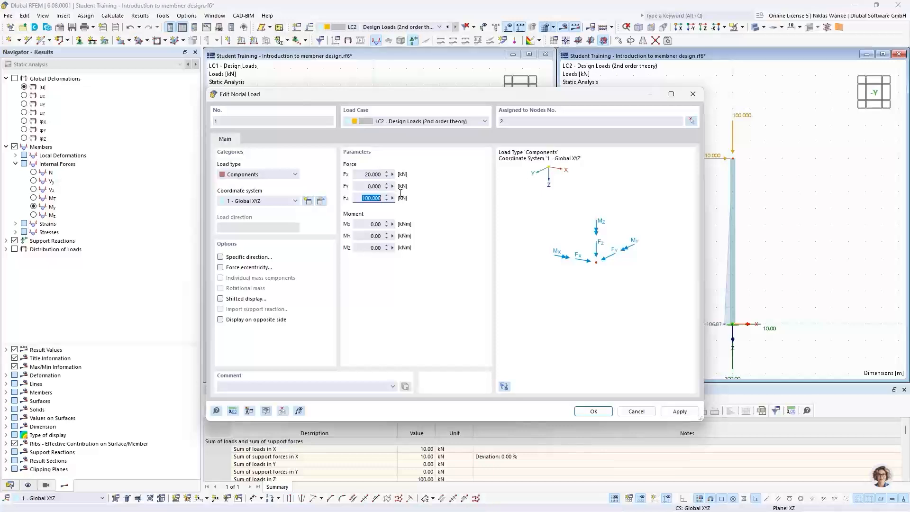
{"action": "type", "text": "200"}
{"action": "left_click", "coordinate": [594, 411]}
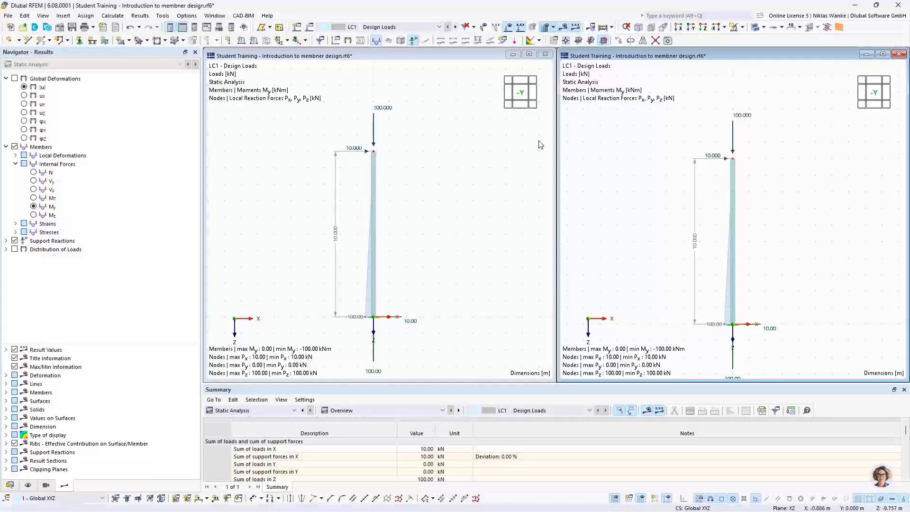
- Set the nodal load at the column head in LC1 to Fx 20 kN and Fz 200 kN
{"action": "double_click", "coordinate": [742, 119]}
{"action": "left_click_drag", "start_coordinate": [366, 173], "coordinate": [399, 179]}
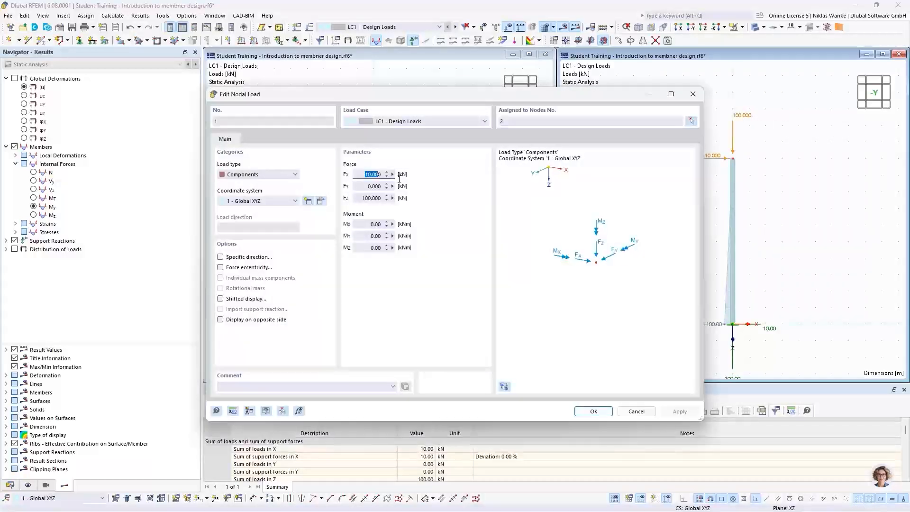
{"action": "type", "text": "20"}
{"action": "left_click_drag", "start_coordinate": [366, 198], "coordinate": [394, 199]}
{"action": "type", "text": "200"}
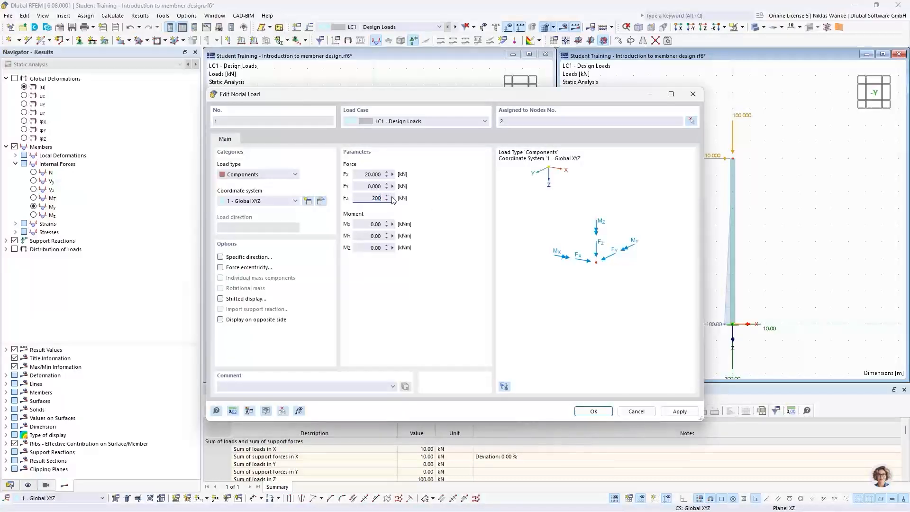
{"action": "left_click", "coordinate": [373, 187]}
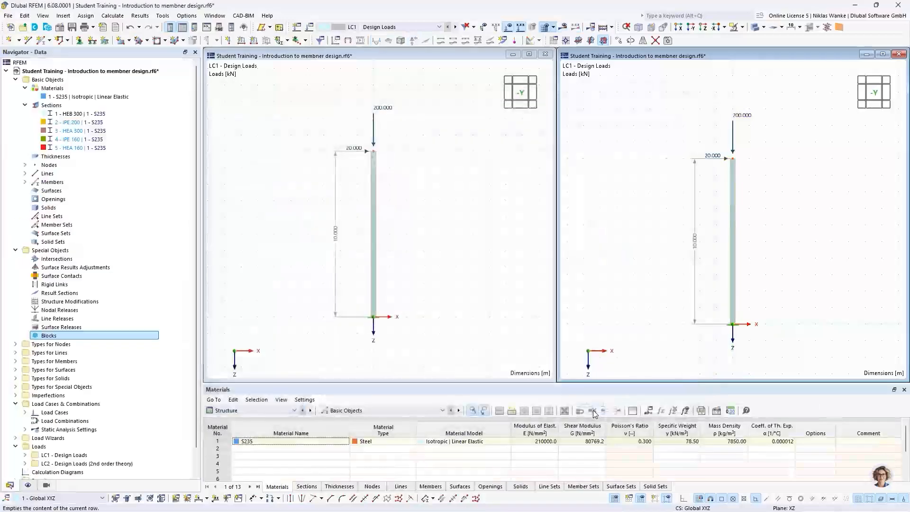
{"action": "left_click", "coordinate": [593, 411]}
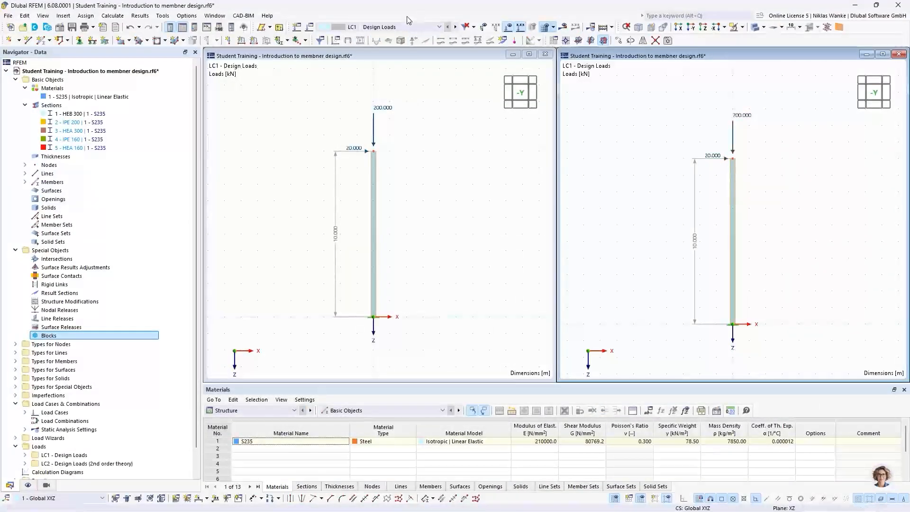
- Show load case LC2 Design Loads (2nd order theory) in the second model window again
{"action": "left_click", "coordinate": [396, 28]}
{"action": "left_click", "coordinate": [394, 27]}
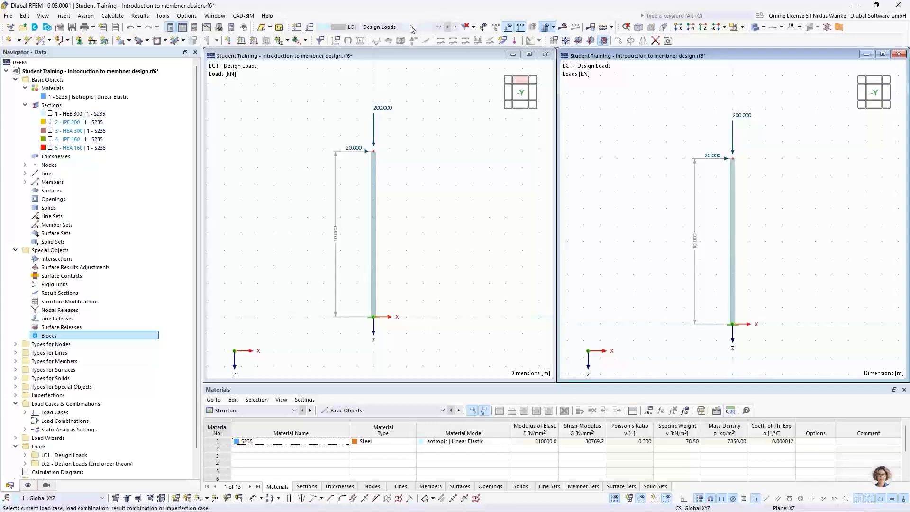
{"action": "left_click", "coordinate": [398, 27]}
{"action": "left_click", "coordinate": [401, 44]}
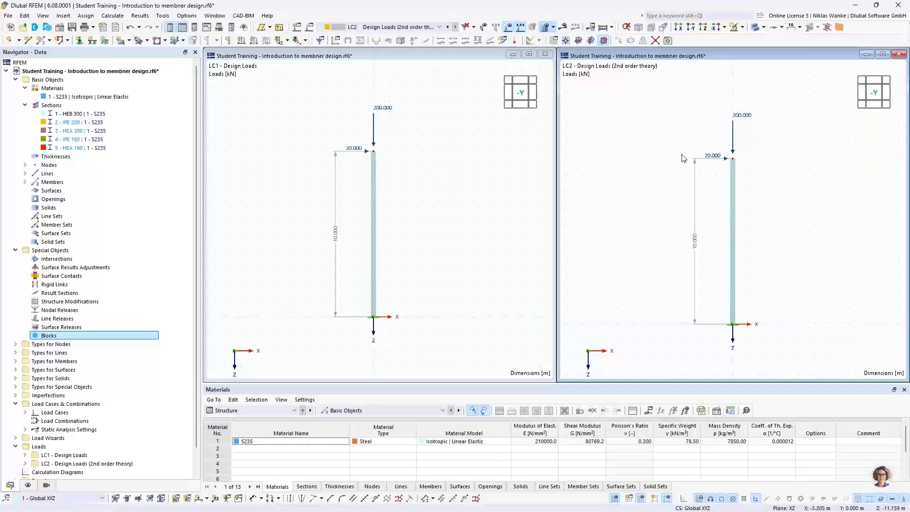
- Calculate all load cases with the 20 kN and 200 kN loads and compare the base moments My in both windows
{"action": "left_click", "coordinate": [432, 146]}
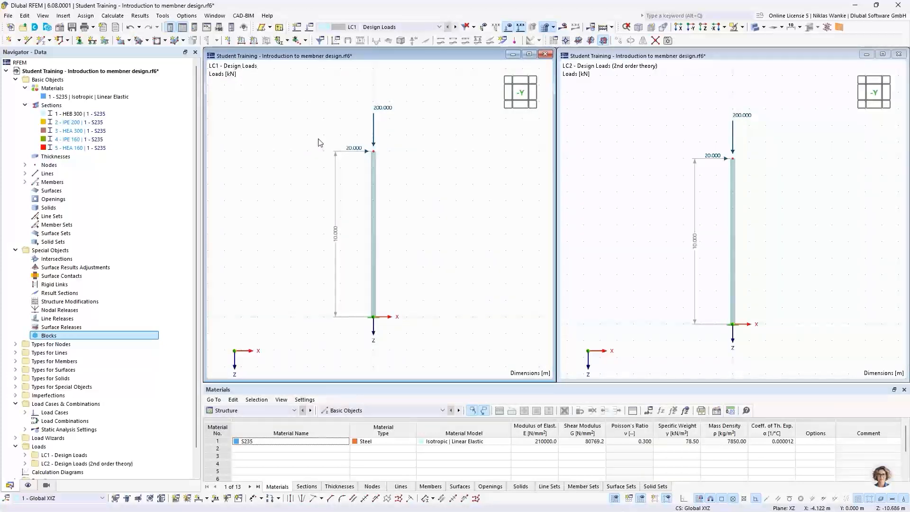
{"action": "left_click", "coordinate": [140, 15]}
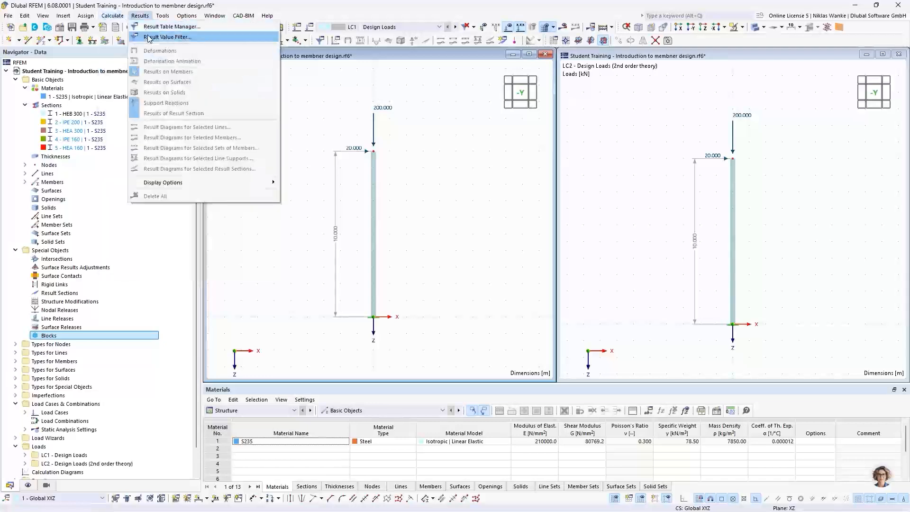
{"action": "left_click", "coordinate": [126, 37]}
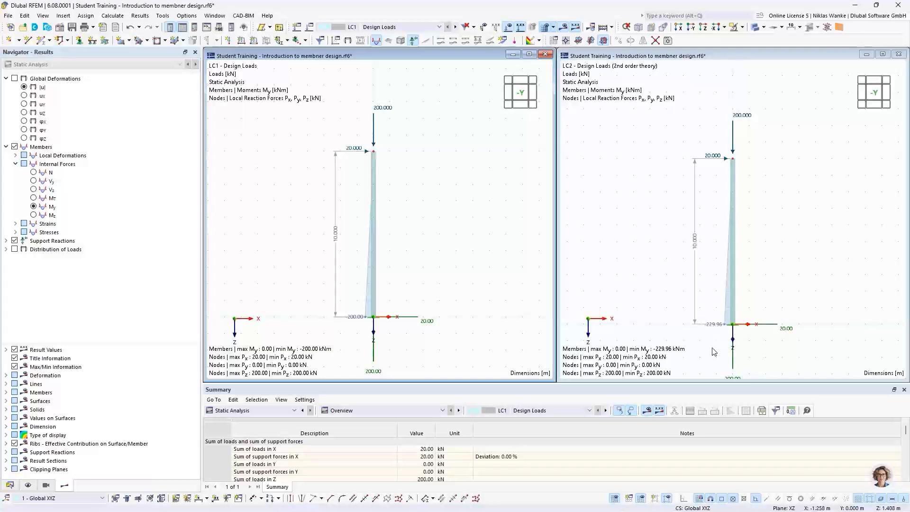
- Set the LC2 column-head nodal load to Fx 50 kN and Fz 500 kN, and switch that window back to LC2
{"action": "left_click", "coordinate": [769, 105]}
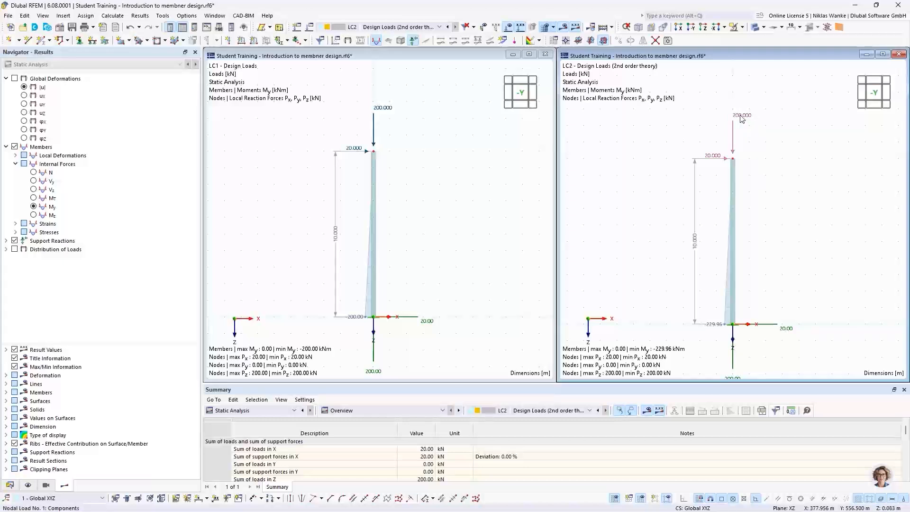
{"action": "mouse_move", "coordinate": [742, 118]}
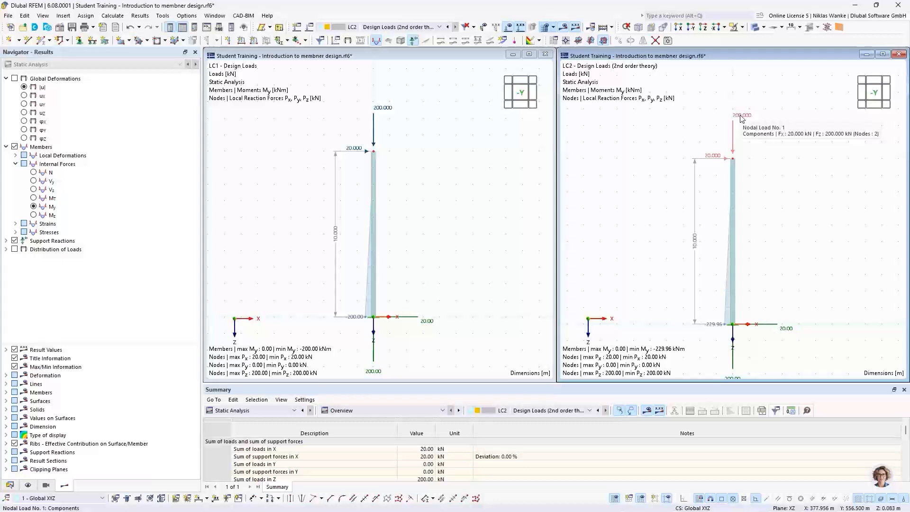
{"action": "double_click", "coordinate": [743, 118]}
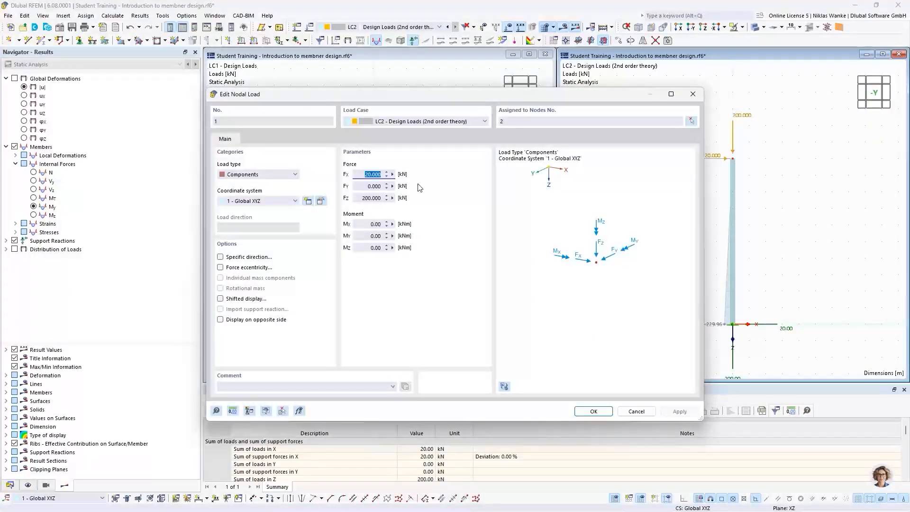
{"action": "type", "text": "50"}
{"action": "left_click", "coordinate": [358, 198]}
{"action": "type", "text": "50"}
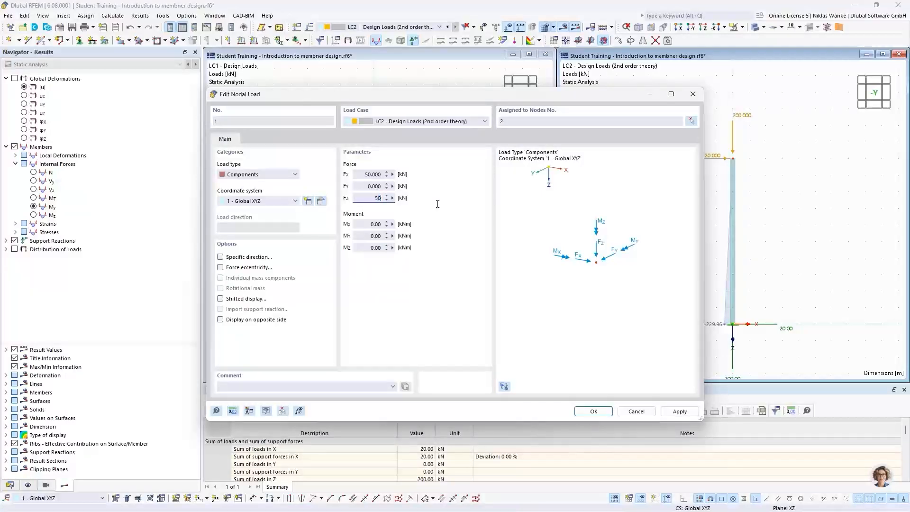
{"action": "left_click", "coordinate": [594, 412]}
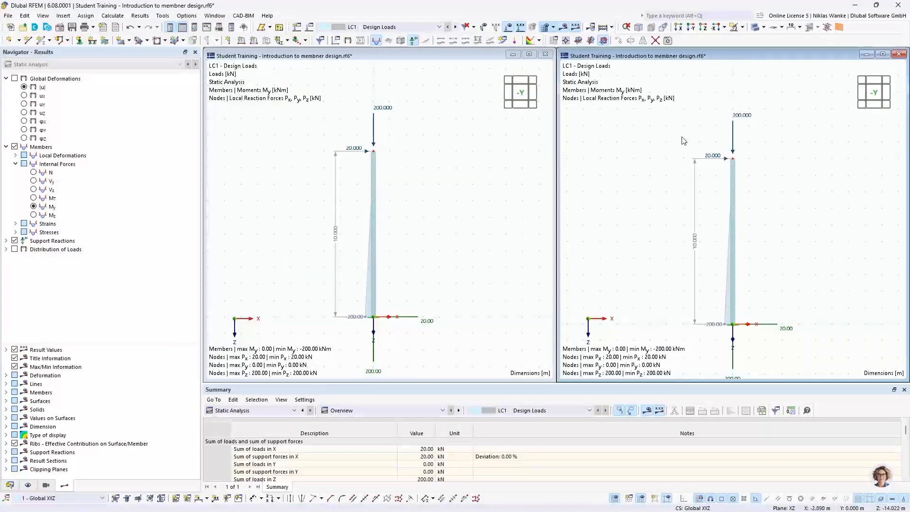
{"action": "left_click", "coordinate": [395, 27]}
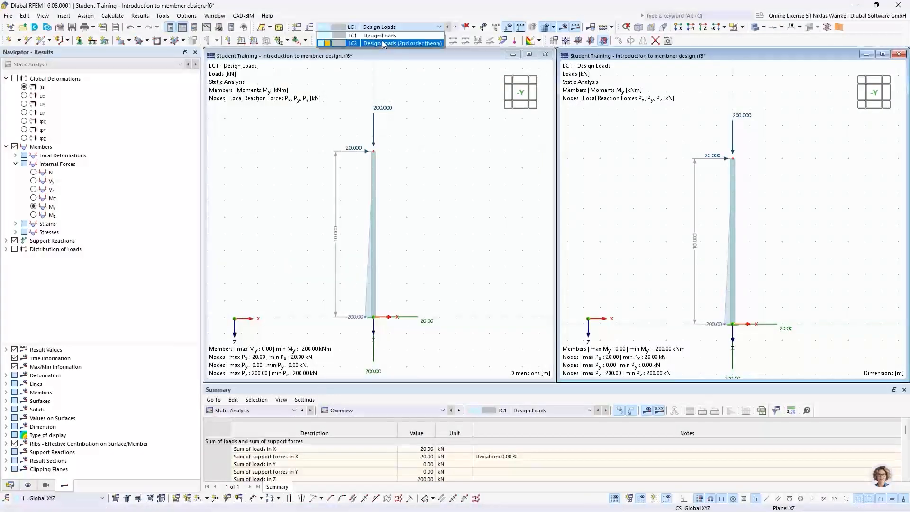
{"action": "left_click", "coordinate": [398, 43]}
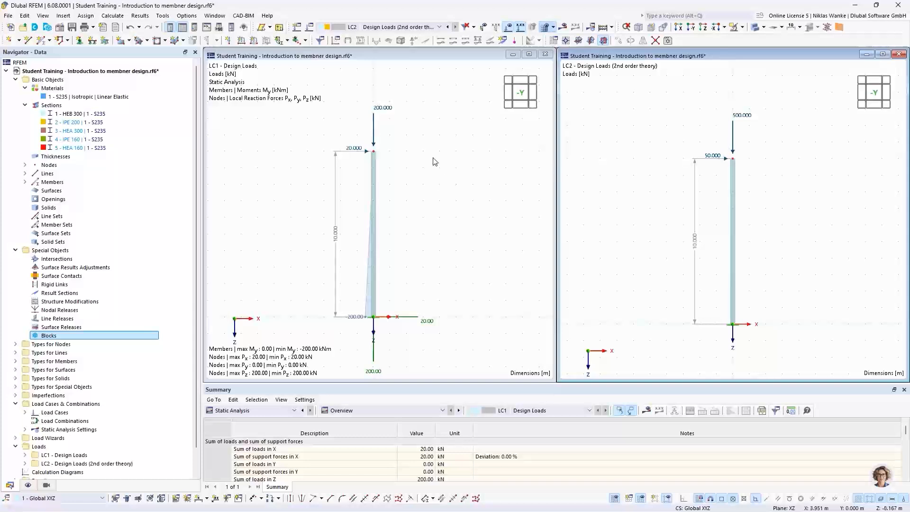
- Set the nodal load at the column head in LC1 to Fx 50 kN and Fz 500 kN
{"action": "double_click", "coordinate": [374, 129]}
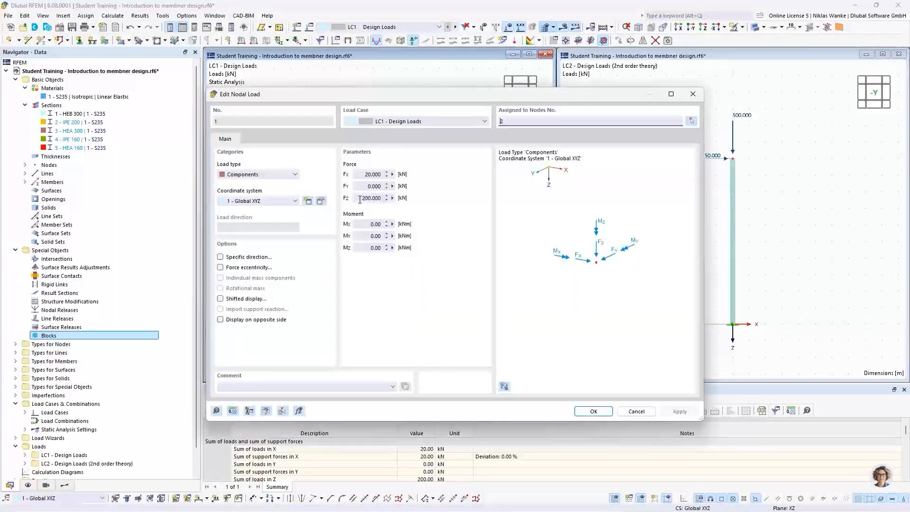
{"action": "double_click", "coordinate": [373, 173]}
{"action": "type", "text": "50"}
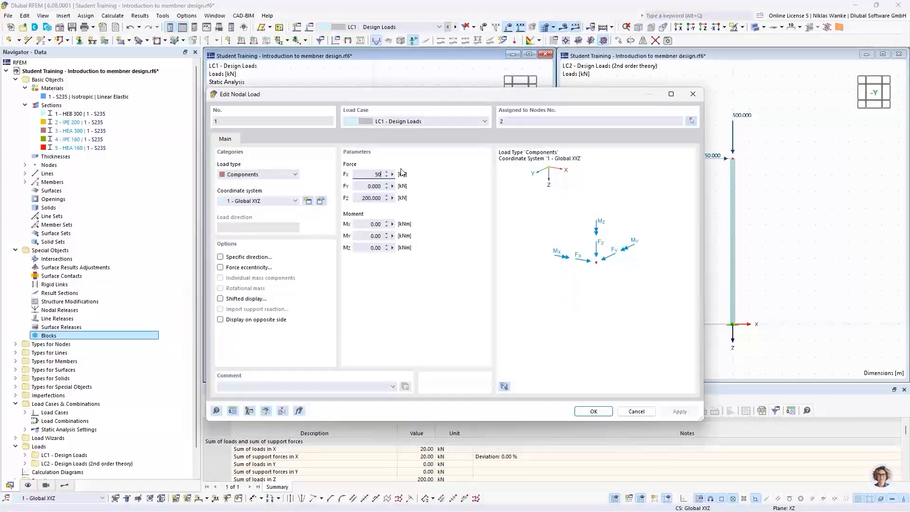
{"action": "double_click", "coordinate": [384, 198]}
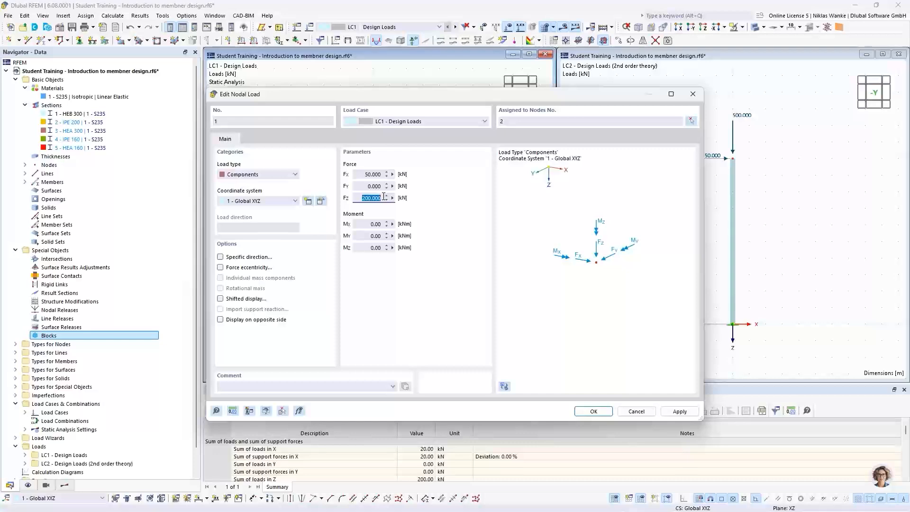
{"action": "type", "text": "500"}
{"action": "left_click", "coordinate": [586, 413]}
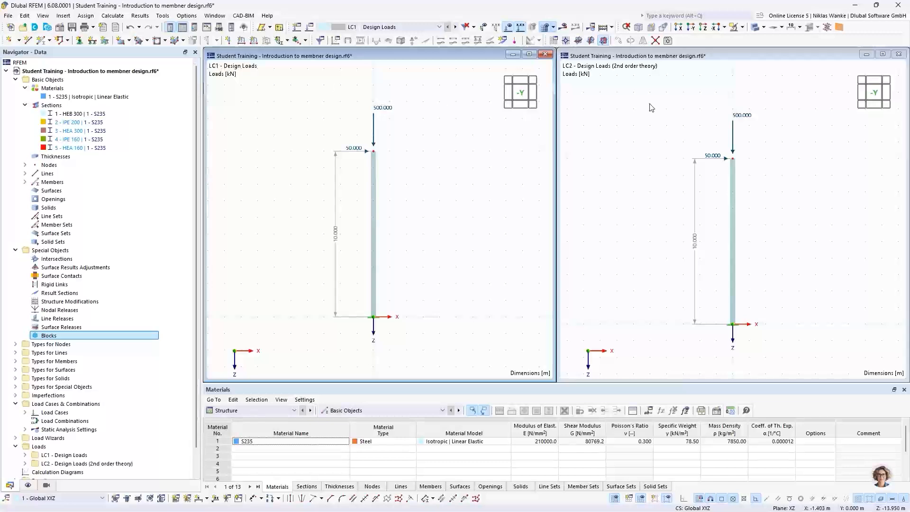
- Calculate all load cases with the 50 kN and 500 kN loads and examine the entry in the errors and warnings table
{"action": "left_click", "coordinate": [672, 207]}
{"action": "left_click", "coordinate": [453, 219]}
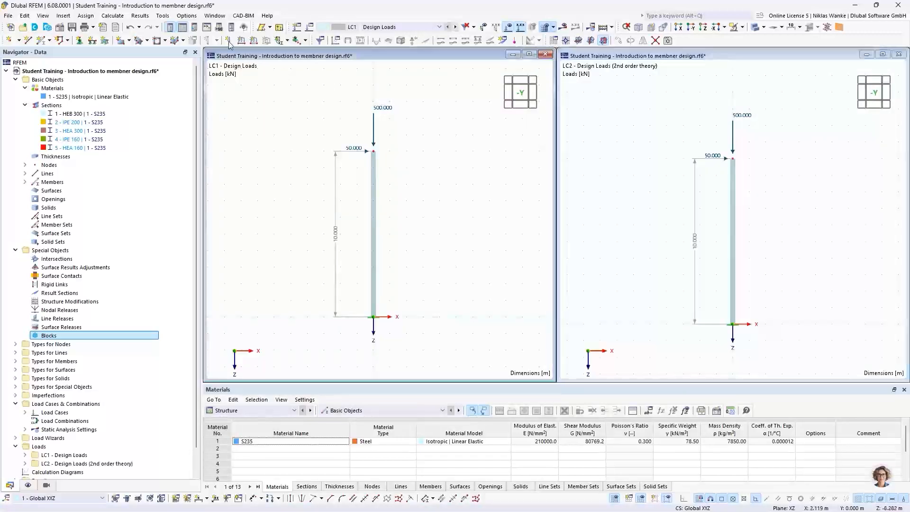
{"action": "left_click", "coordinate": [113, 16]}
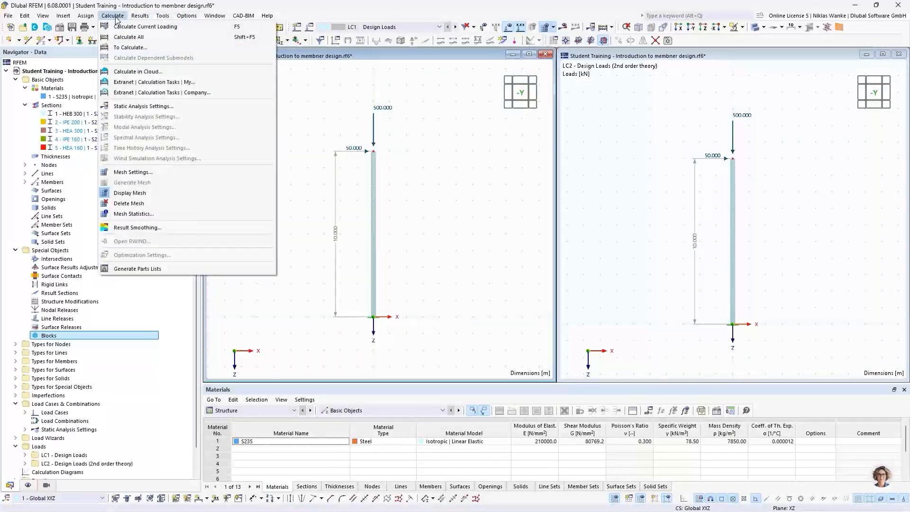
{"action": "left_click", "coordinate": [128, 38]}
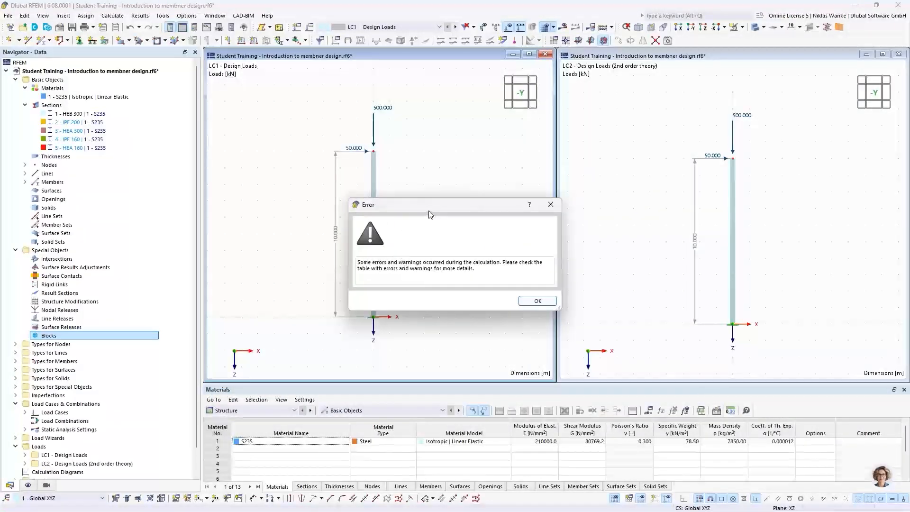
{"action": "left_click_drag", "start_coordinate": [452, 206], "coordinate": [509, 196]}
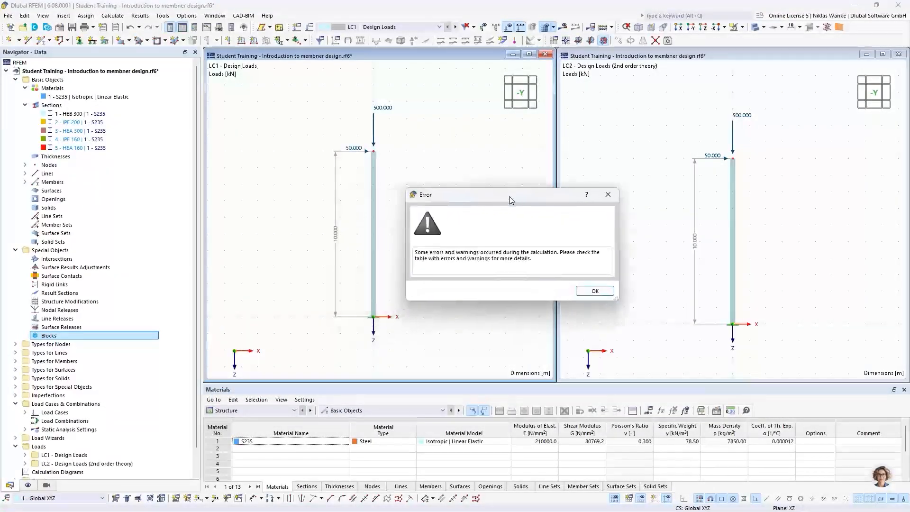
{"action": "left_click", "coordinate": [593, 291]}
{"action": "left_click", "coordinate": [493, 441]}
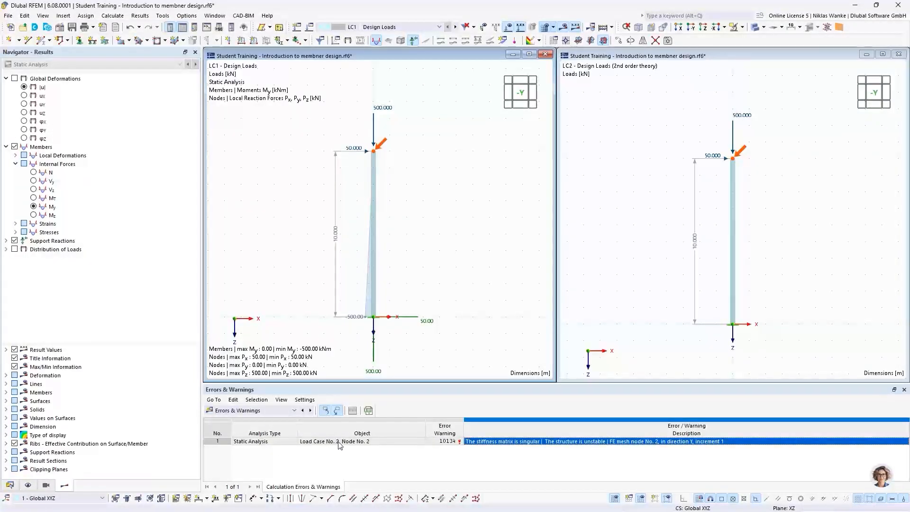
- Display the global deformations |u| for LC1 Design Loads in its model window
{"action": "left_click", "coordinate": [633, 131]}
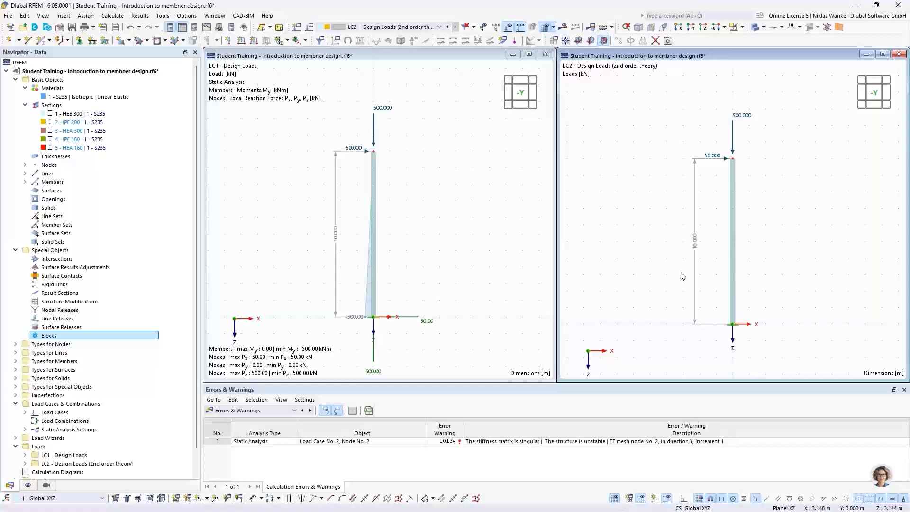
{"action": "left_click", "coordinate": [448, 138]}
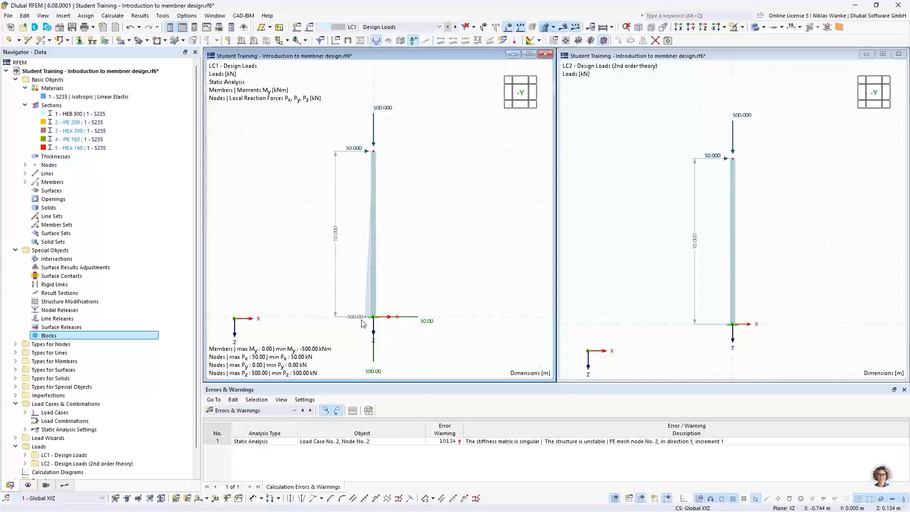
{"action": "left_click", "coordinate": [65, 485]}
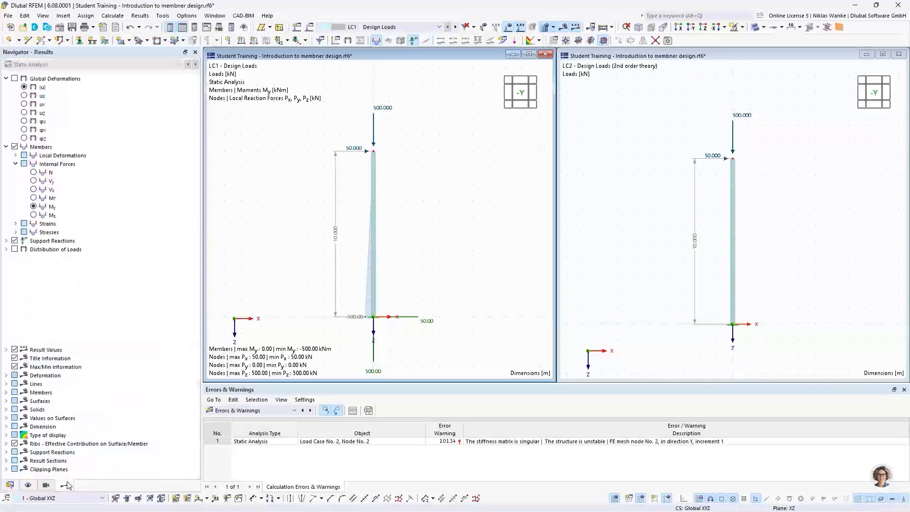
{"action": "left_click", "coordinate": [24, 87]}
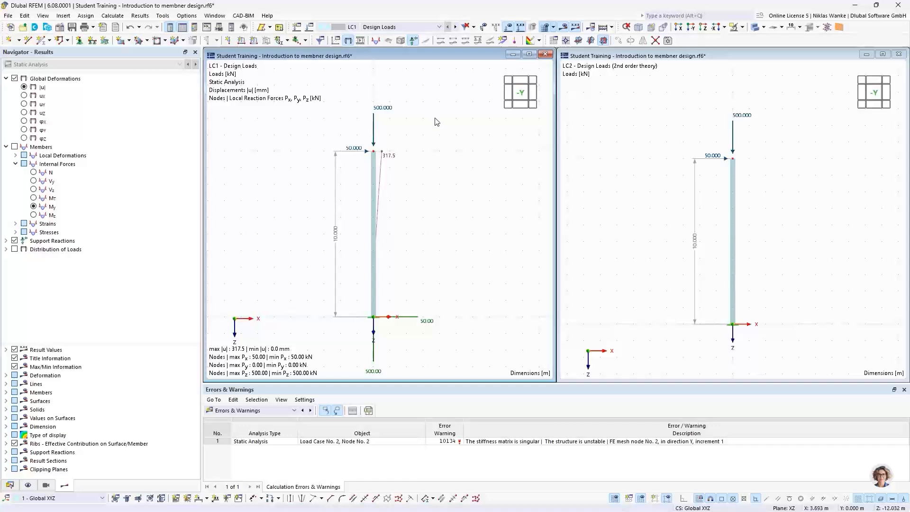
- Look over the available add-ons in the model's base data and close the dialog without changes
{"action": "left_click", "coordinate": [60, 29]}
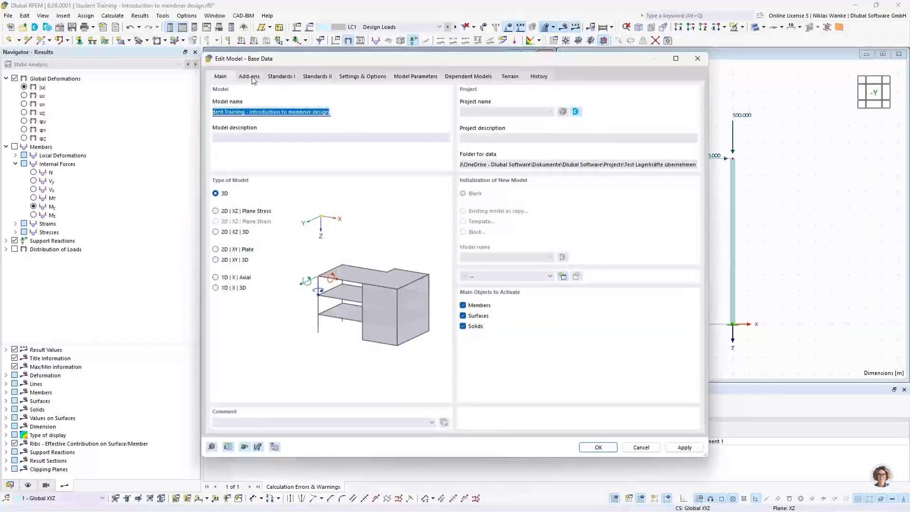
{"action": "left_click", "coordinate": [251, 77]}
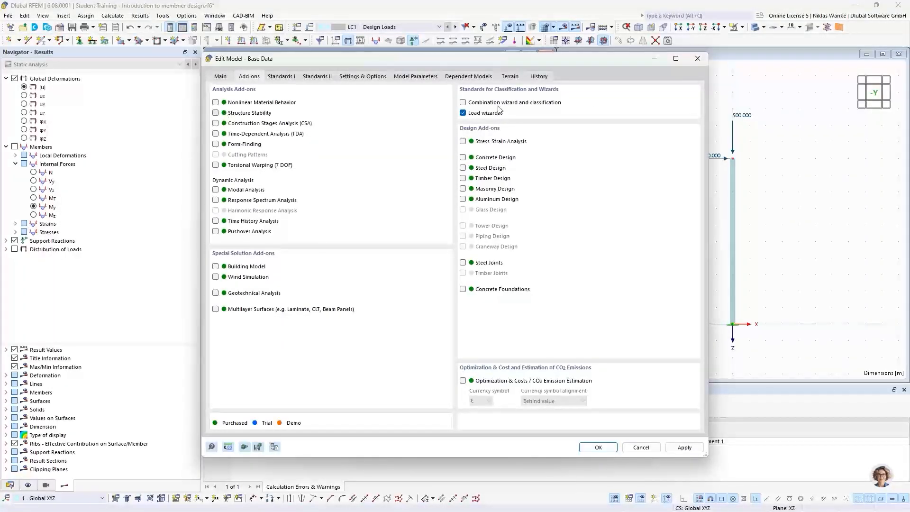
{"action": "left_click", "coordinate": [697, 59]}
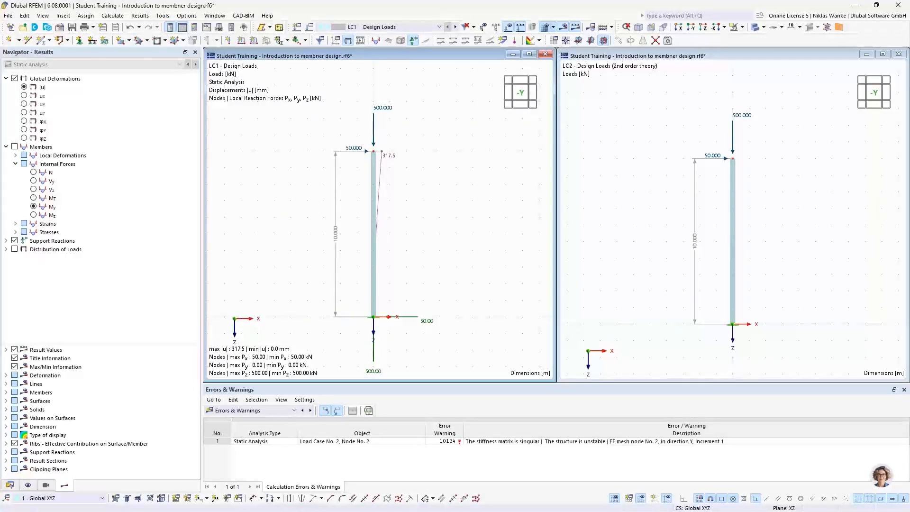
- Switch to the PowerPoint presentation and advance to the slide on Euler-Case 1 mode shapes
{"action": "key", "text": "alt+Tab"}
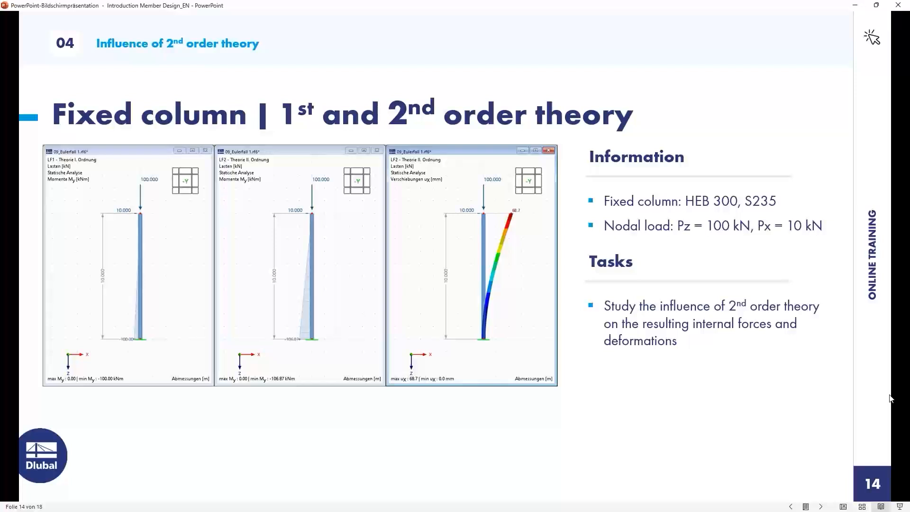
{"action": "left_click", "coordinate": [724, 393]}
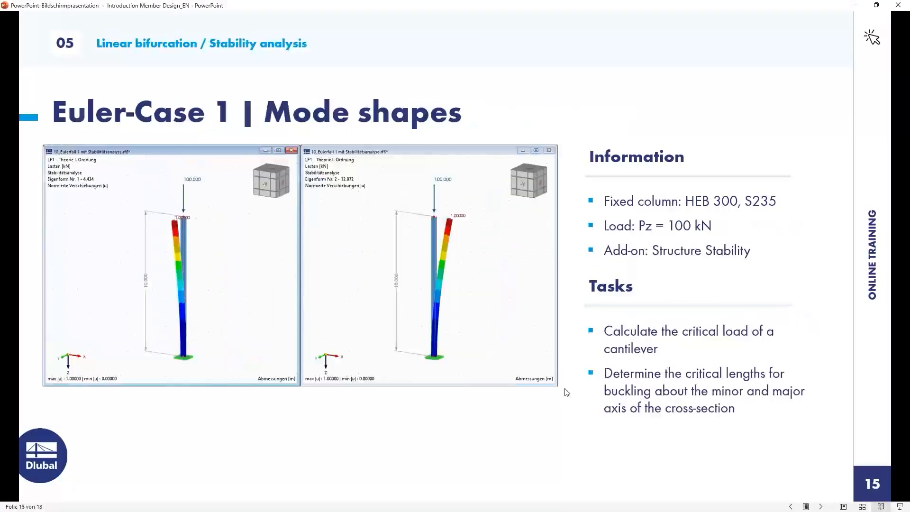
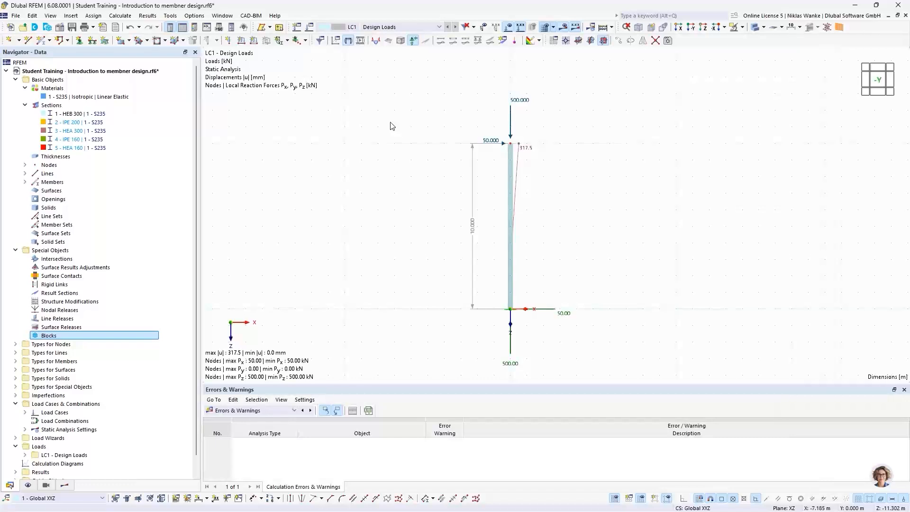
- Set the LC1 nodal load at the column head to Fx 0 kN and Fz 100 kN
{"action": "double_click", "coordinate": [518, 102]}
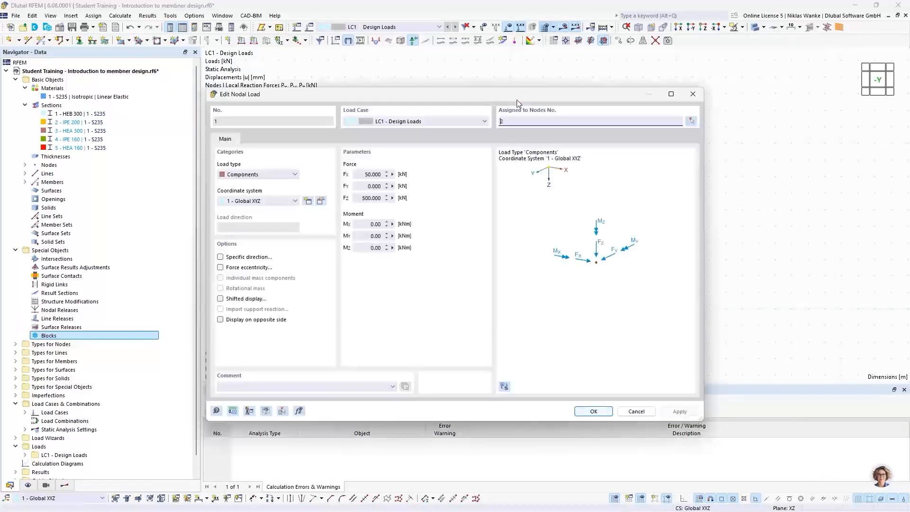
{"action": "left_click", "coordinate": [362, 174]}
{"action": "left_click", "coordinate": [377, 198]}
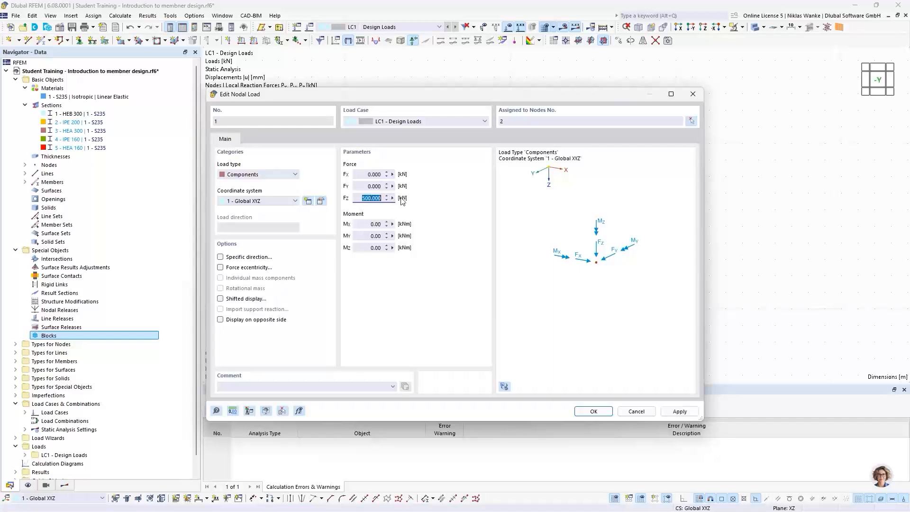
{"action": "type", "text": "100"}
{"action": "left_click", "coordinate": [600, 412]}
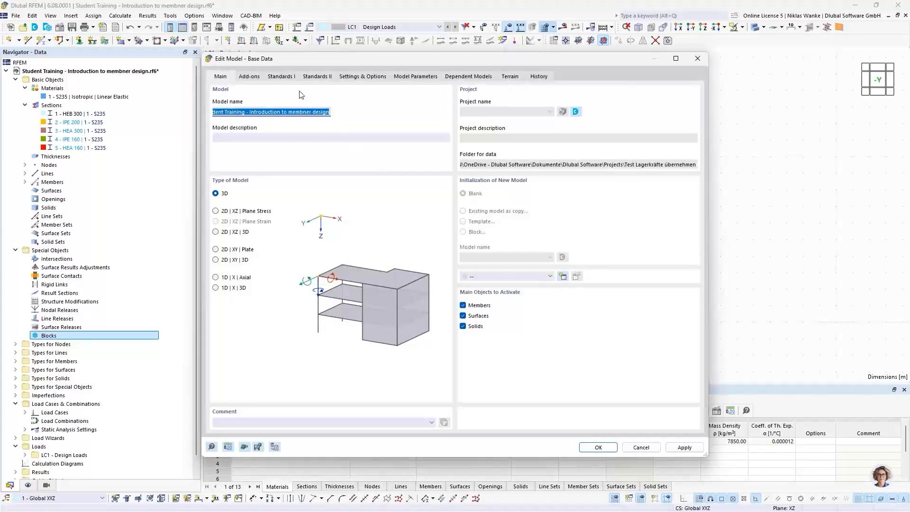
- Activate the Structure Stability add-on in the model's base data
{"action": "left_click", "coordinate": [250, 77]}
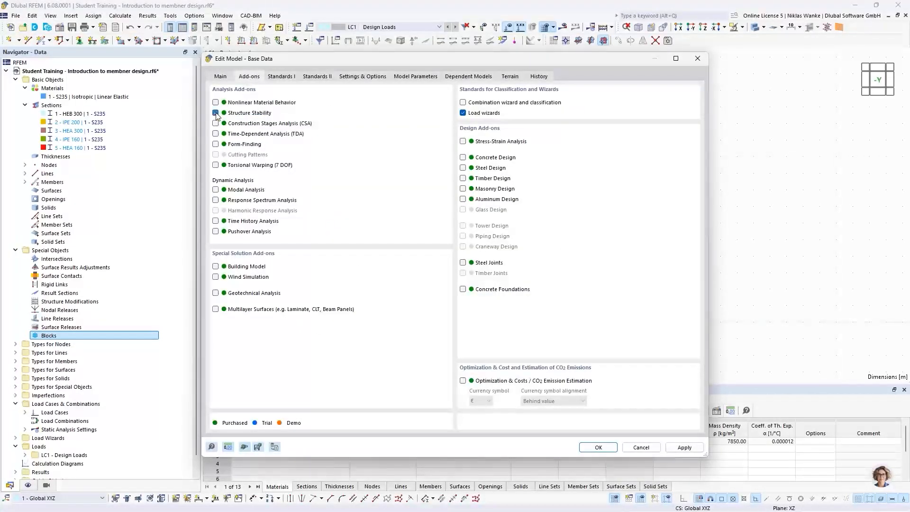
{"action": "left_click", "coordinate": [597, 447]}
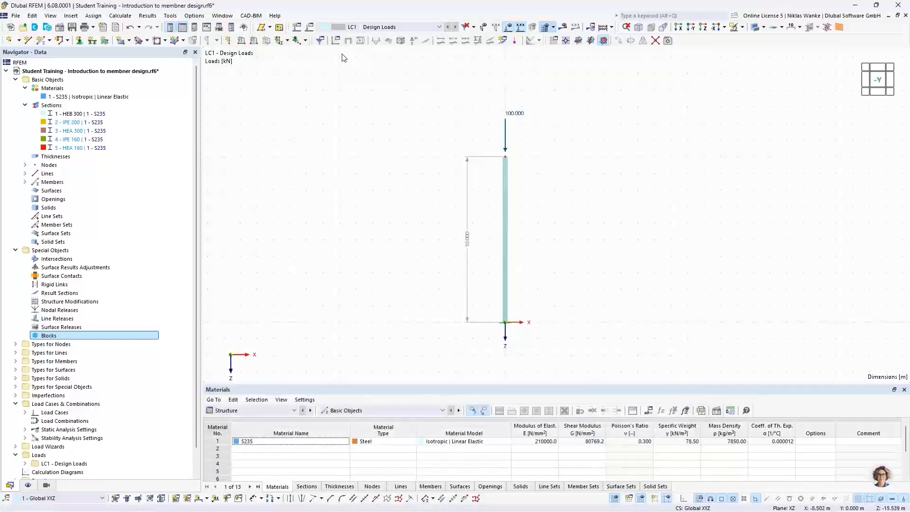
- Enable the critical load calculation for LC1 with stability settings ST1, linear eigenvalue method by Lanczos
{"action": "left_click", "coordinate": [309, 29]}
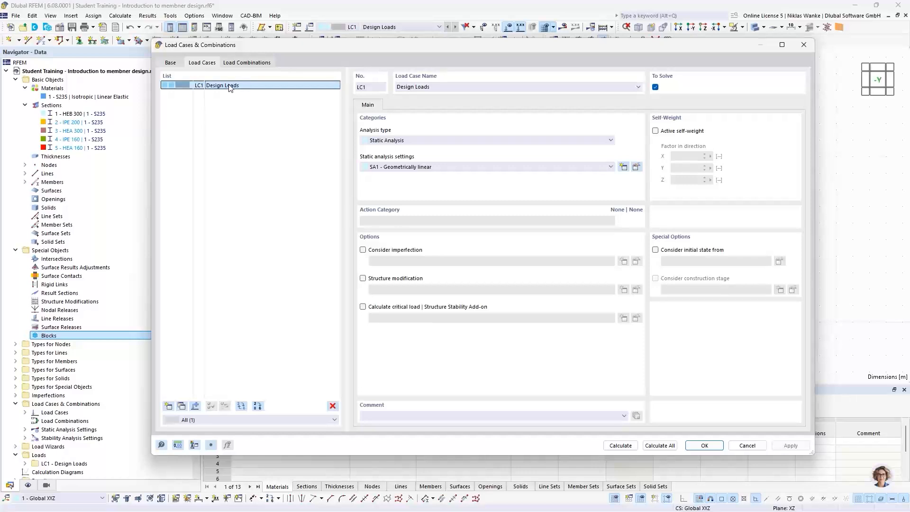
{"action": "left_click", "coordinate": [362, 309]}
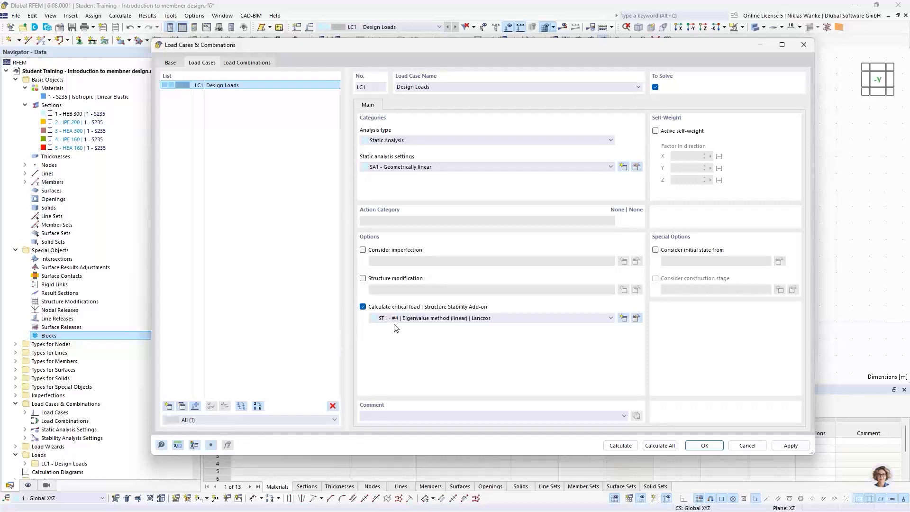
{"action": "left_click", "coordinate": [438, 319]}
{"action": "left_click", "coordinate": [438, 319]}
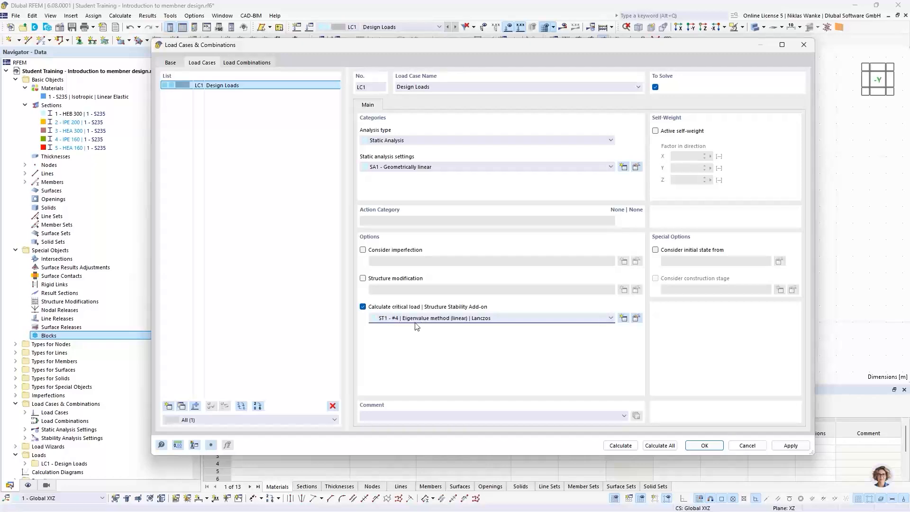
- Review the ST1 stability settings, keep the linear eigenvalue method, 4 lowest eigenvalues and Lanczos, and accept the load case settings
{"action": "left_click", "coordinate": [636, 318]}
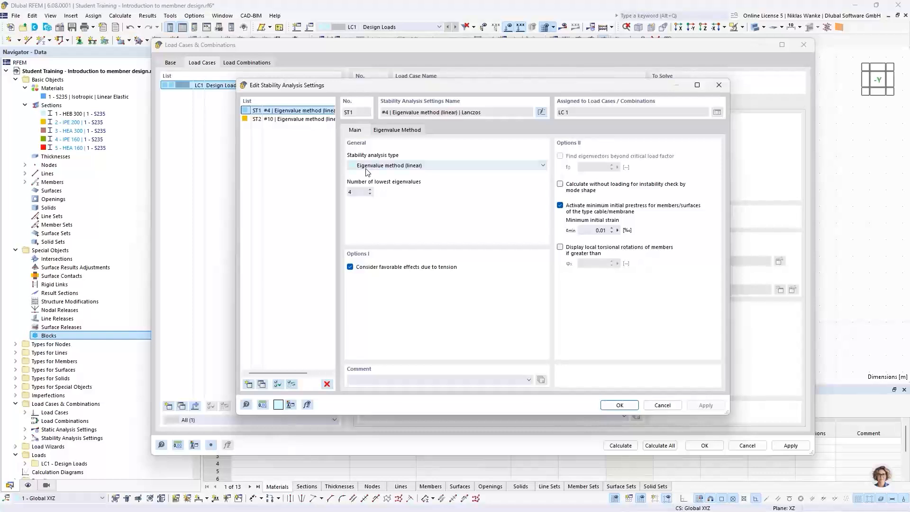
{"action": "left_click", "coordinate": [462, 166]}
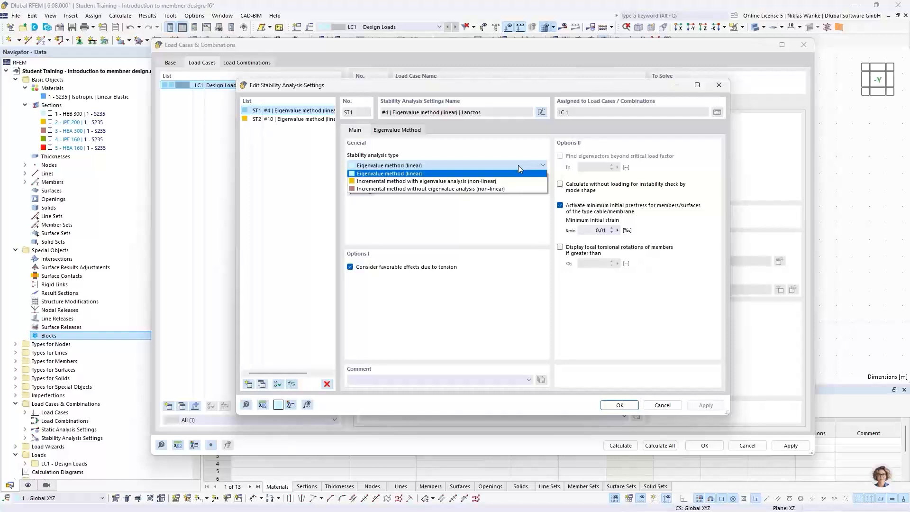
{"action": "left_click", "coordinate": [435, 165]}
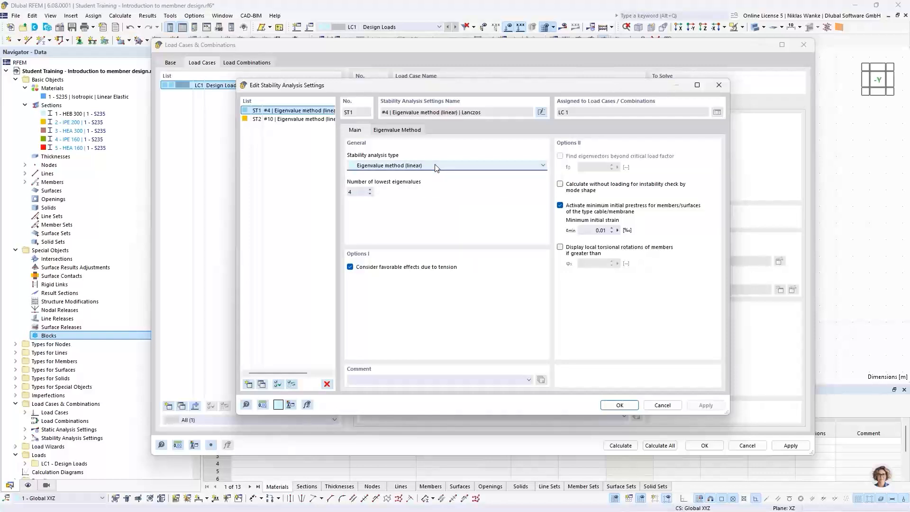
{"action": "left_click", "coordinate": [362, 192]}
{"action": "left_click", "coordinate": [370, 190]}
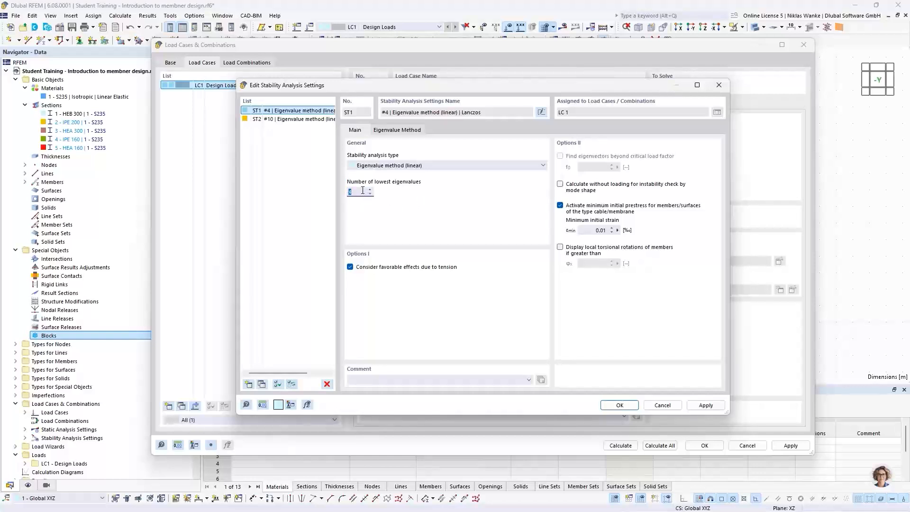
{"action": "left_click", "coordinate": [406, 131]}
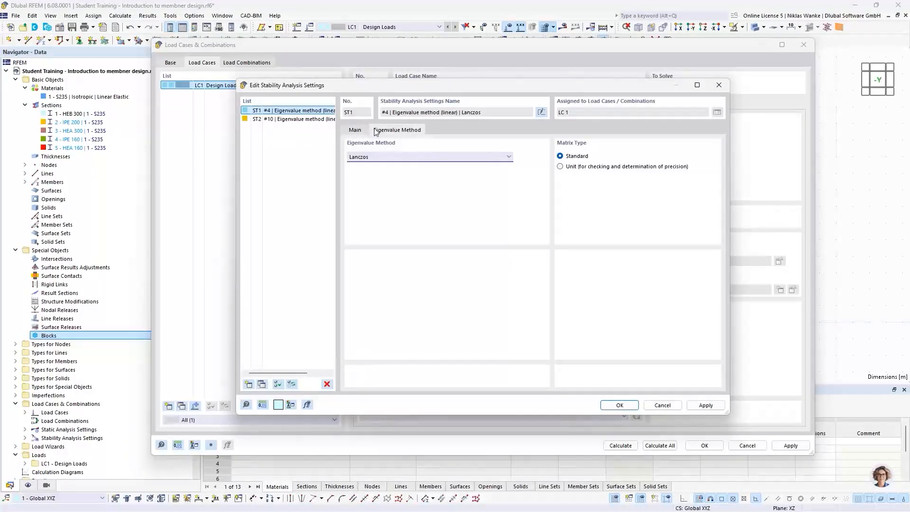
{"action": "left_click", "coordinate": [390, 158]}
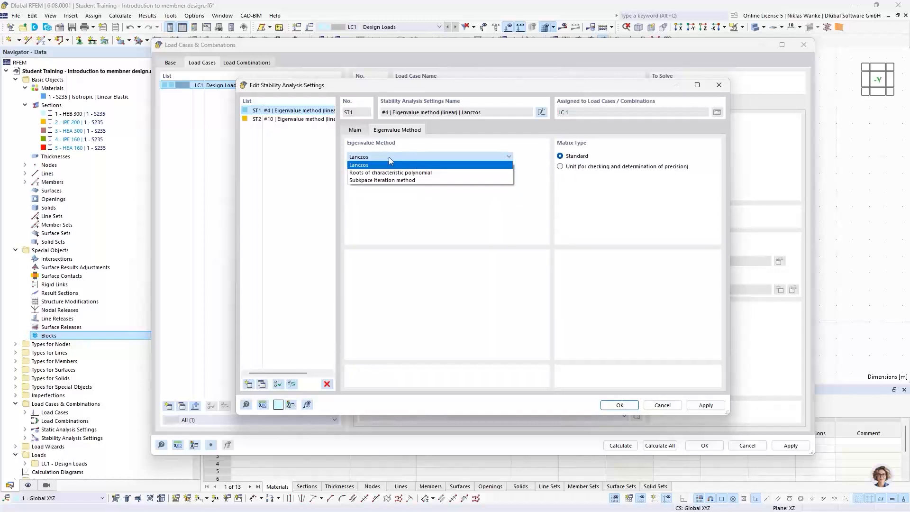
{"action": "left_click", "coordinate": [389, 157]}
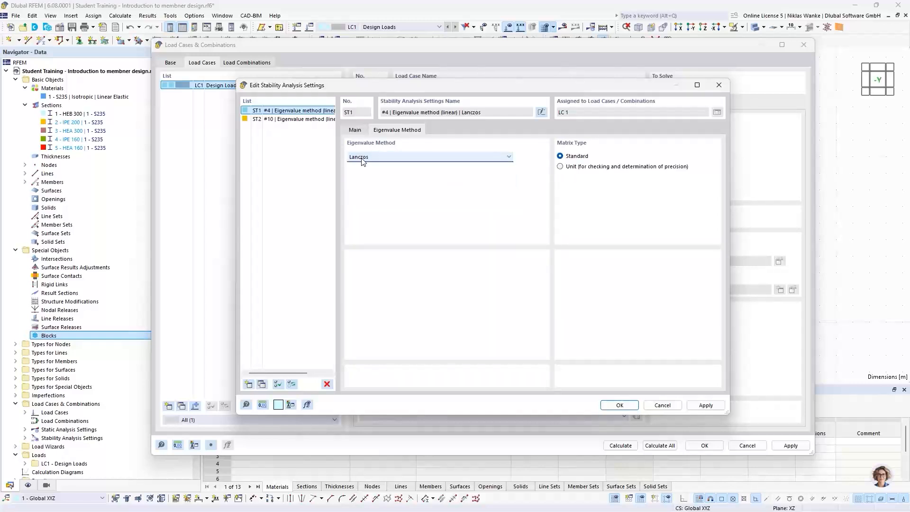
{"action": "left_click", "coordinate": [355, 130]}
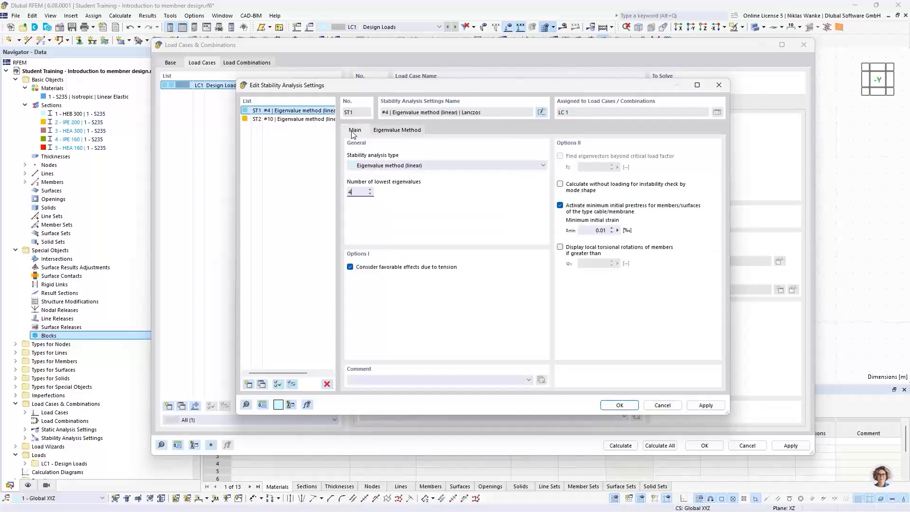
{"action": "left_click", "coordinate": [620, 405]}
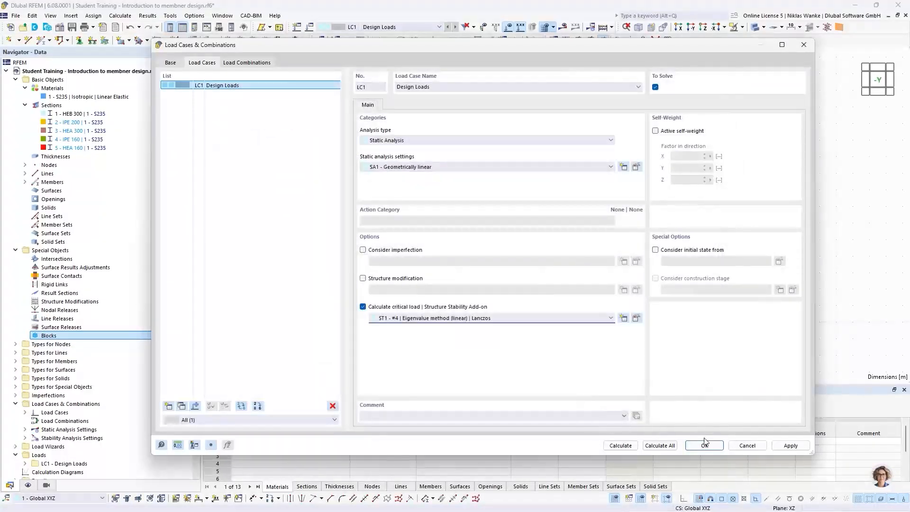
{"action": "left_click", "coordinate": [705, 445]}
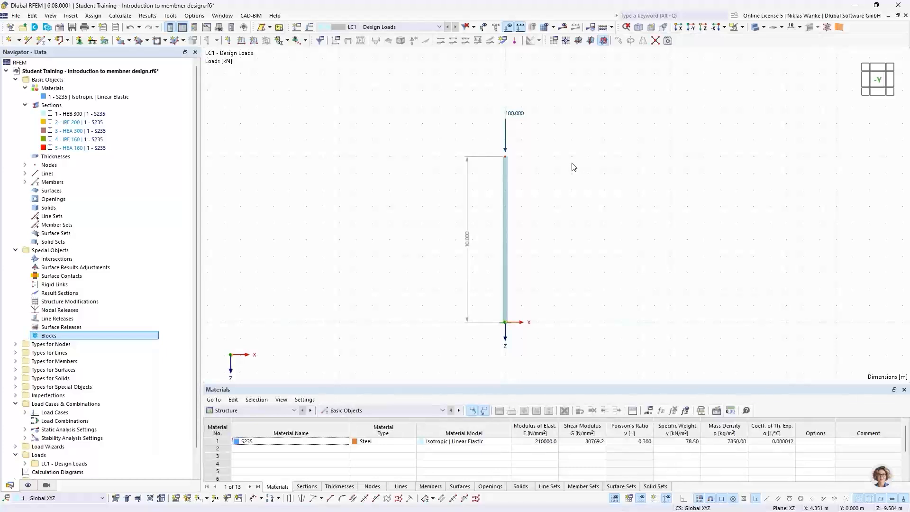
- Calculate LC1 including the static analysis SA1 and the stability analysis ST1
{"action": "left_click", "coordinate": [563, 29]}
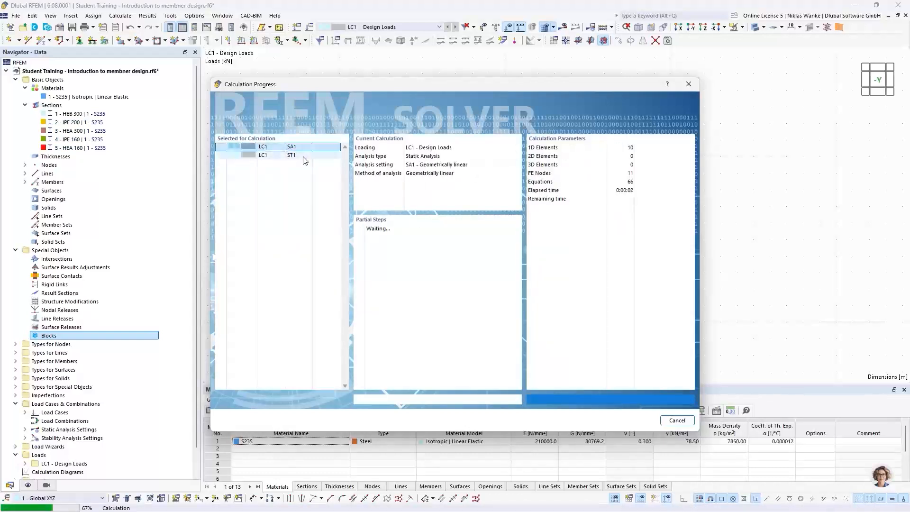
{"action": "left_click", "coordinate": [305, 148]}
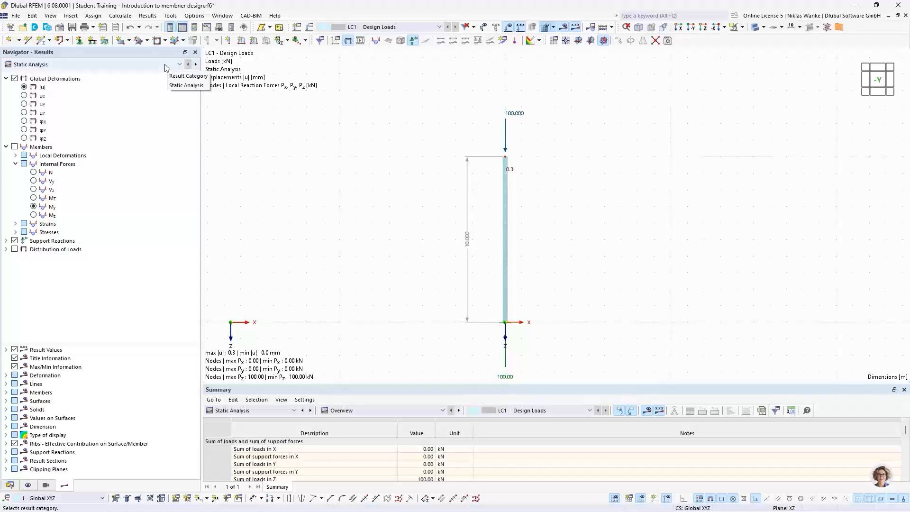
- Switch the displayed results from static analysis to stability analysis and keep mode shape 1 selected
{"action": "left_click", "coordinate": [132, 65]}
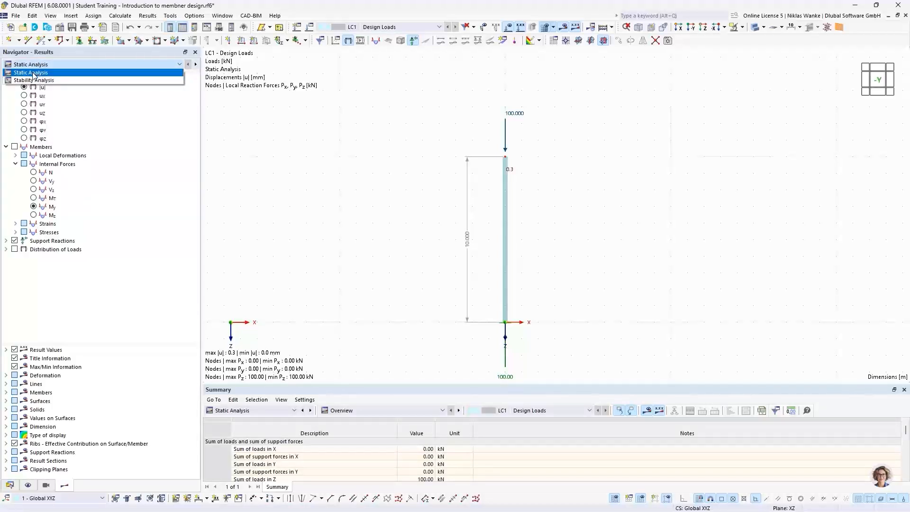
{"action": "left_click", "coordinate": [136, 68]}
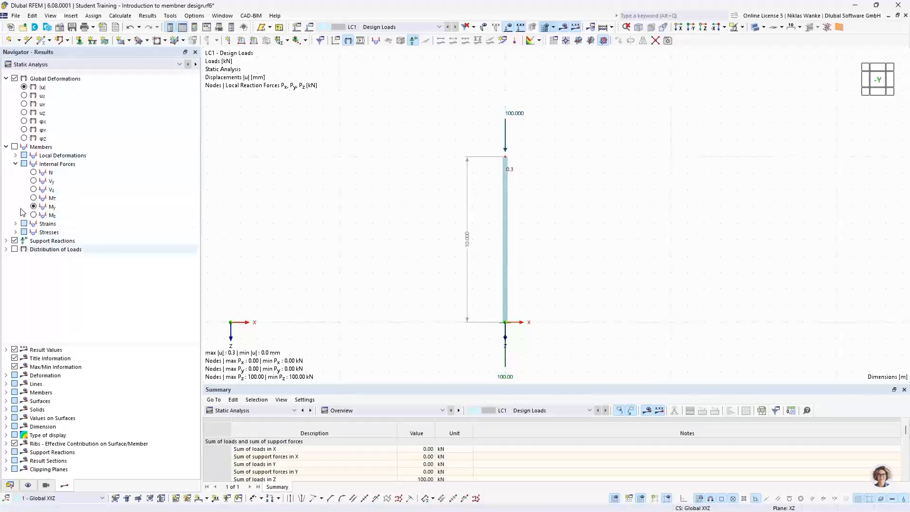
{"action": "left_click", "coordinate": [71, 64]}
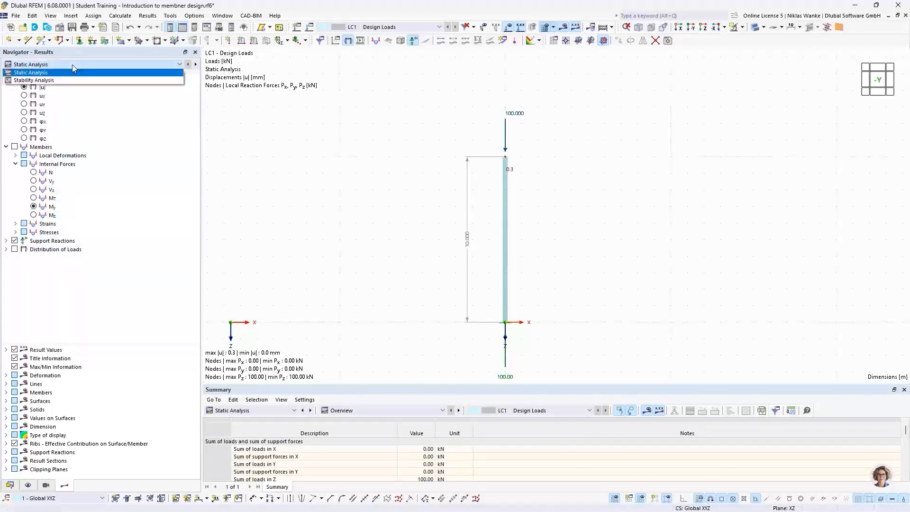
{"action": "left_click", "coordinate": [45, 81]}
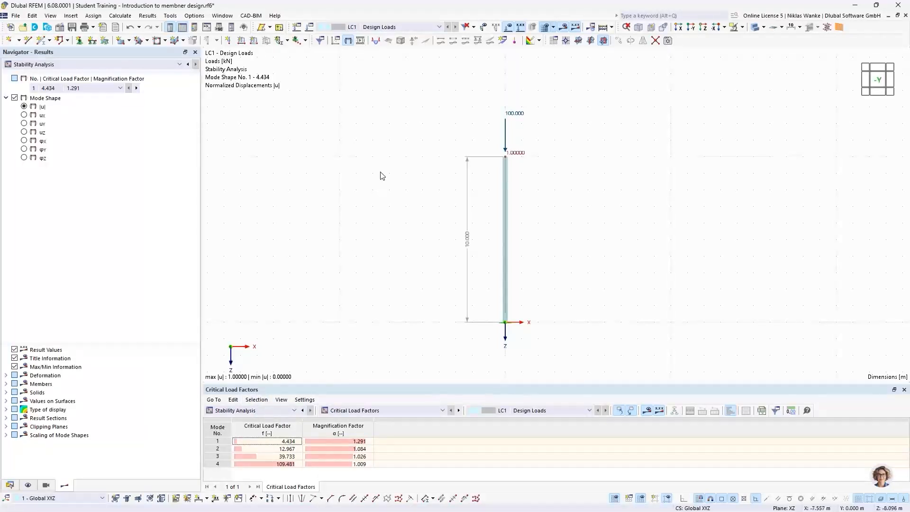
{"action": "left_click", "coordinate": [87, 90]}
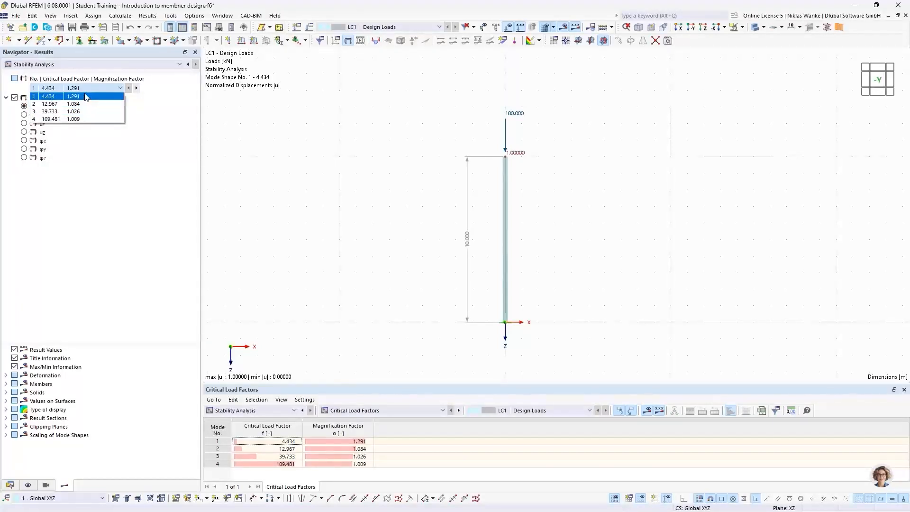
{"action": "left_click", "coordinate": [89, 94]}
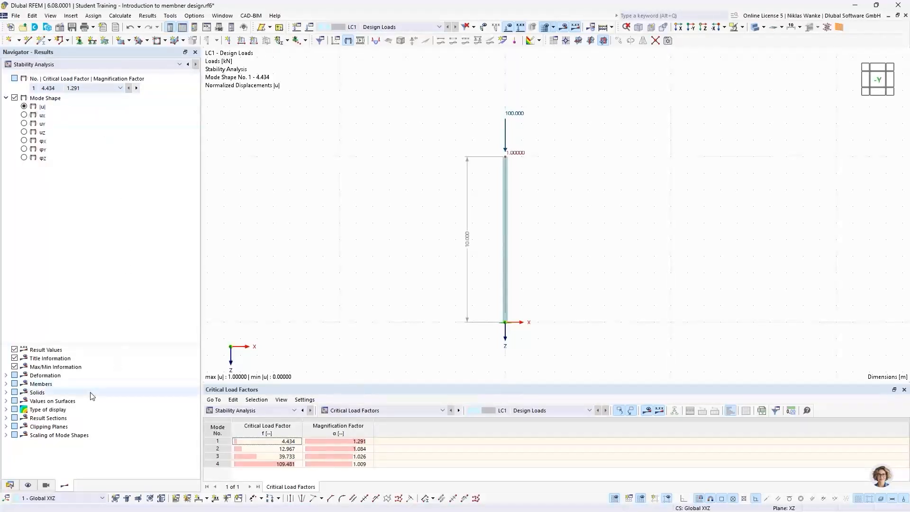
- Set the member deformation display of the mode shape to Section Colored
{"action": "left_click", "coordinate": [6, 375]}
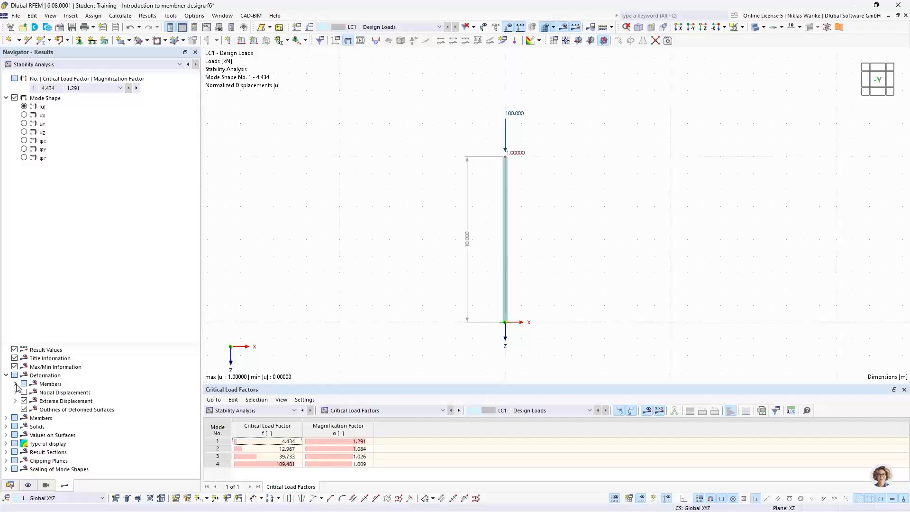
{"action": "left_click", "coordinate": [16, 384]}
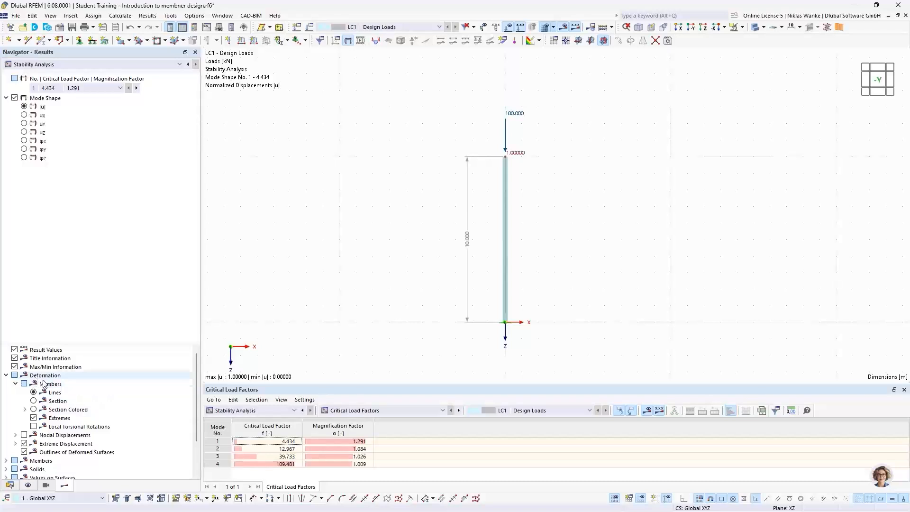
{"action": "left_click", "coordinate": [33, 409]}
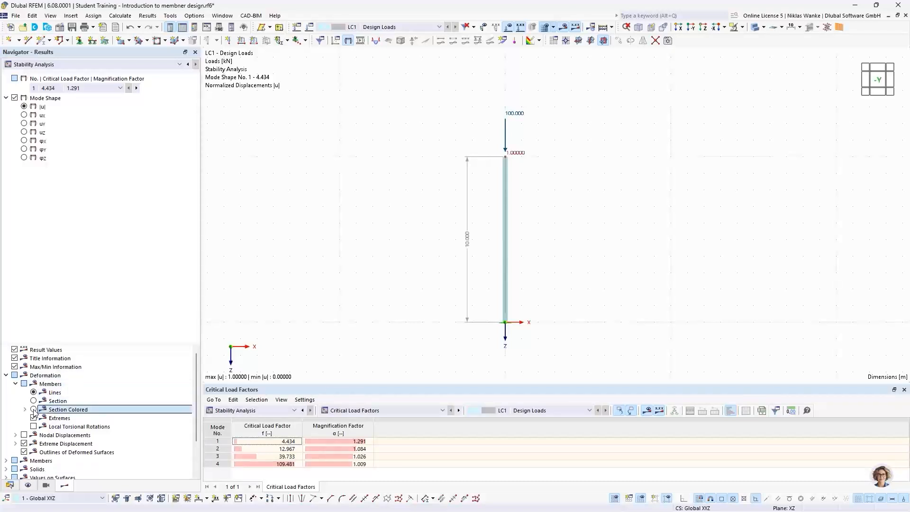
{"action": "scroll", "coordinate": [544, 285], "scroll_direction": "up", "scroll_amount": 1}
{"action": "scroll", "coordinate": [544, 285], "scroll_direction": "up", "scroll_amount": 1}
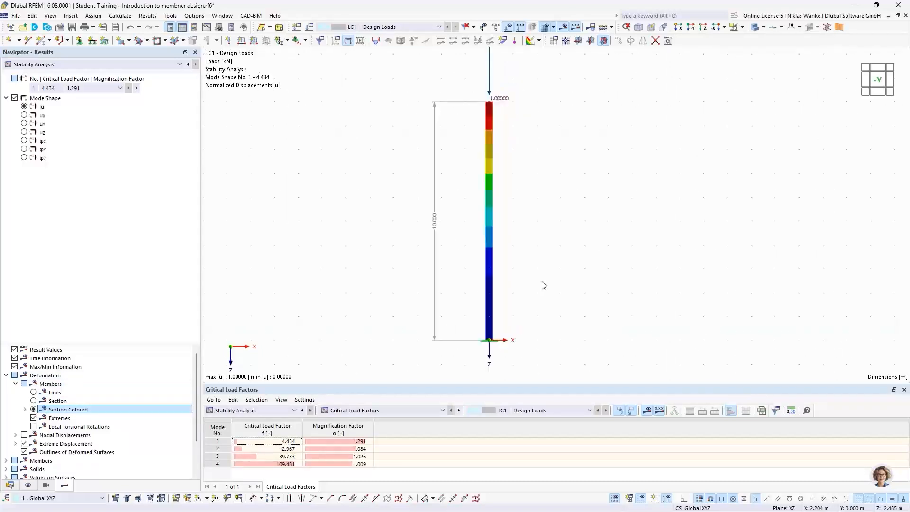
{"action": "middle_click_drag", "start_coordinate": [544, 285], "coordinate": [506, 281]}
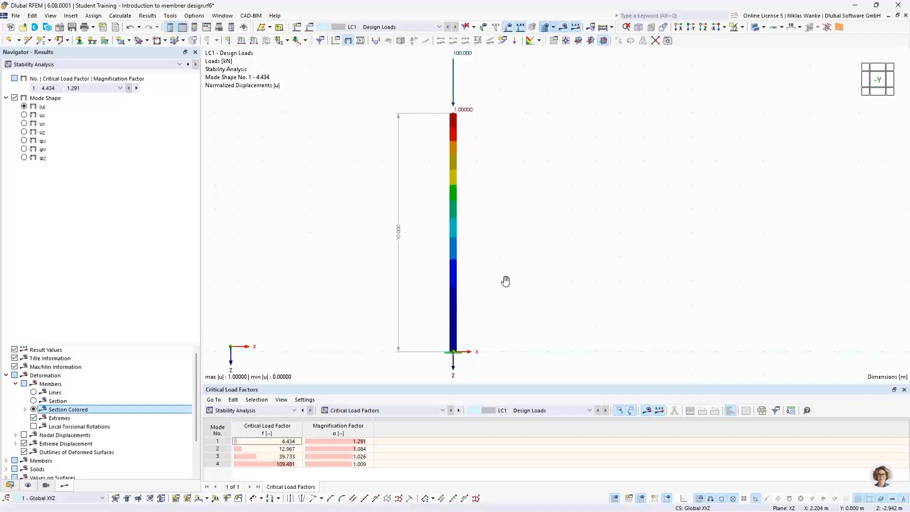
- Examine mode shape 1 from the side and at the column head to identify the section axis about which it buckles
{"action": "left_click", "coordinate": [74, 88]}
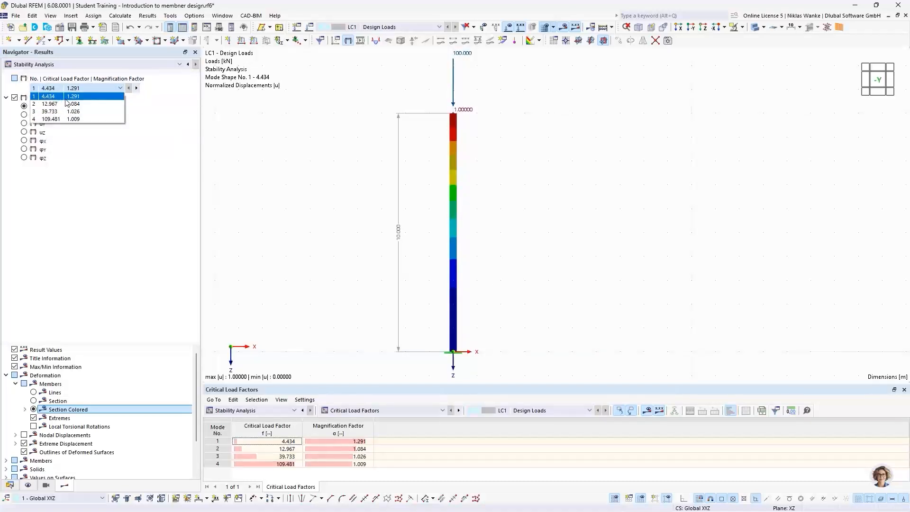
{"action": "left_click", "coordinate": [67, 98]}
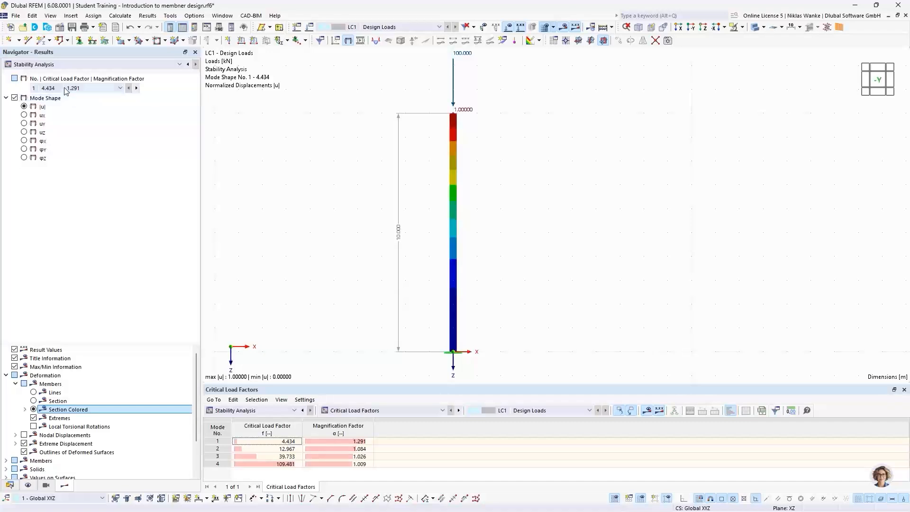
{"action": "middle_click_drag", "start_coordinate": [374, 227], "coordinate": [530, 224], "text": "ctrl"}
{"action": "scroll", "coordinate": [428, 131], "scroll_direction": "up", "scroll_amount": 5}
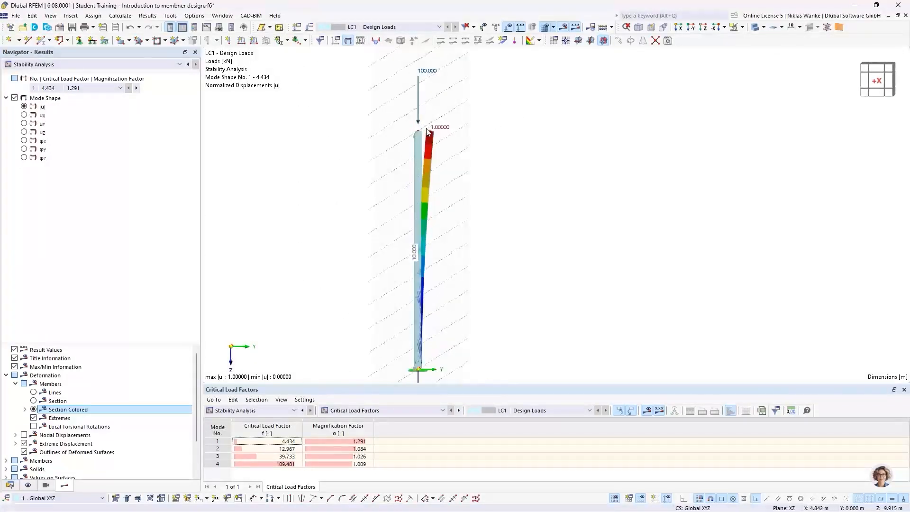
{"action": "middle_click_drag", "start_coordinate": [434, 152], "coordinate": [463, 235], "text": "ctrl"}
{"action": "scroll", "coordinate": [454, 170], "scroll_direction": "up", "scroll_amount": 4}
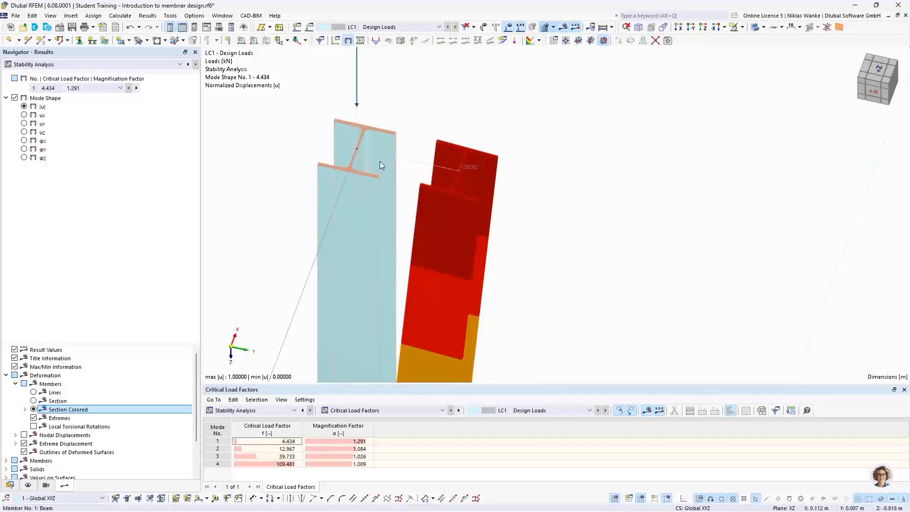
{"action": "scroll", "coordinate": [389, 216], "scroll_direction": "down", "scroll_amount": 2}
{"action": "middle_click_drag", "start_coordinate": [389, 216], "coordinate": [402, 149]}
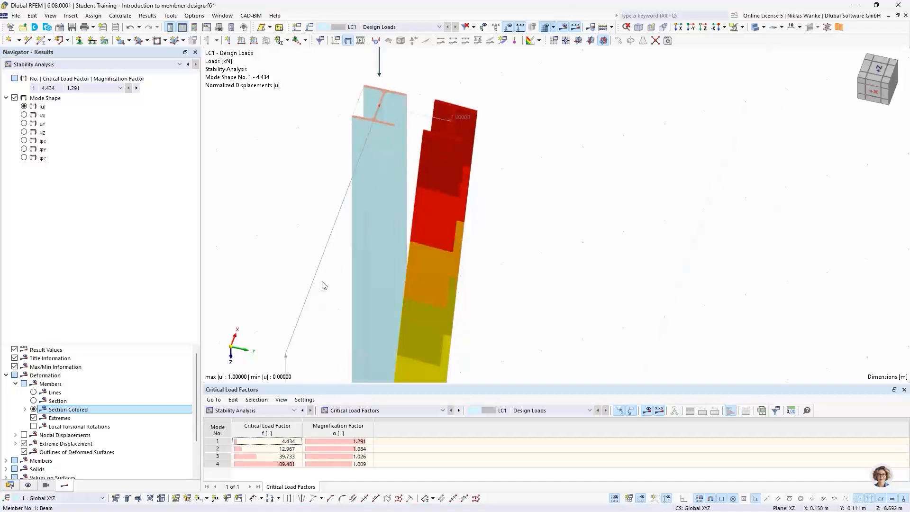
{"action": "scroll", "coordinate": [372, 151], "scroll_direction": "down", "scroll_amount": 2}
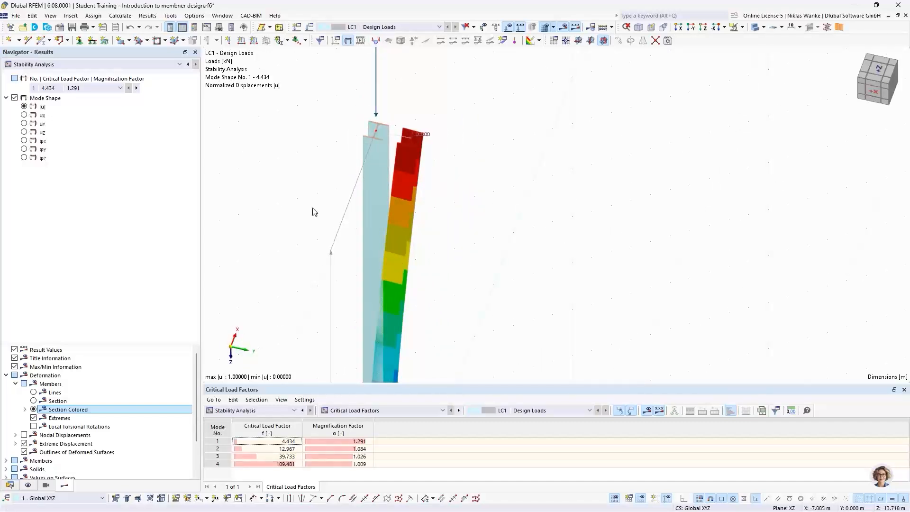
{"action": "scroll", "coordinate": [388, 132], "scroll_direction": "up", "scroll_amount": 3}
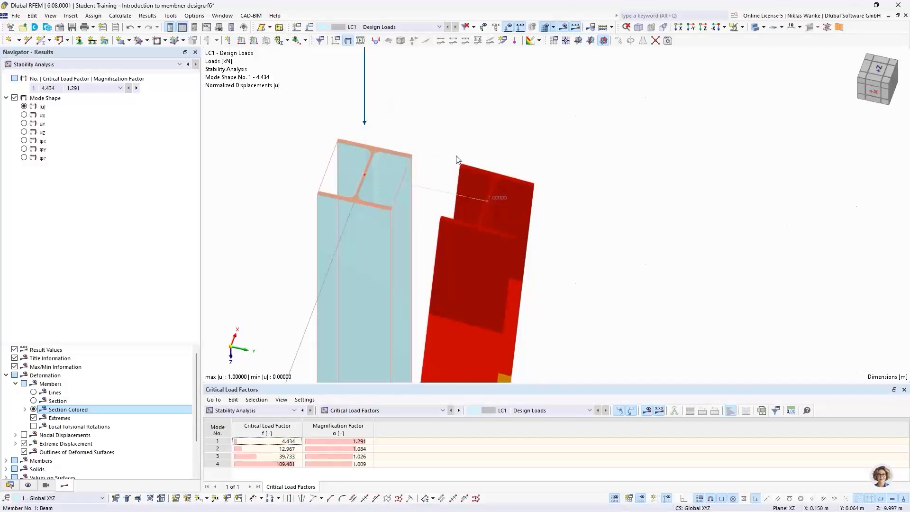
{"action": "scroll", "coordinate": [463, 154], "scroll_direction": "down", "scroll_amount": 2}
{"action": "scroll", "coordinate": [463, 154], "scroll_direction": "down", "scroll_amount": 4}
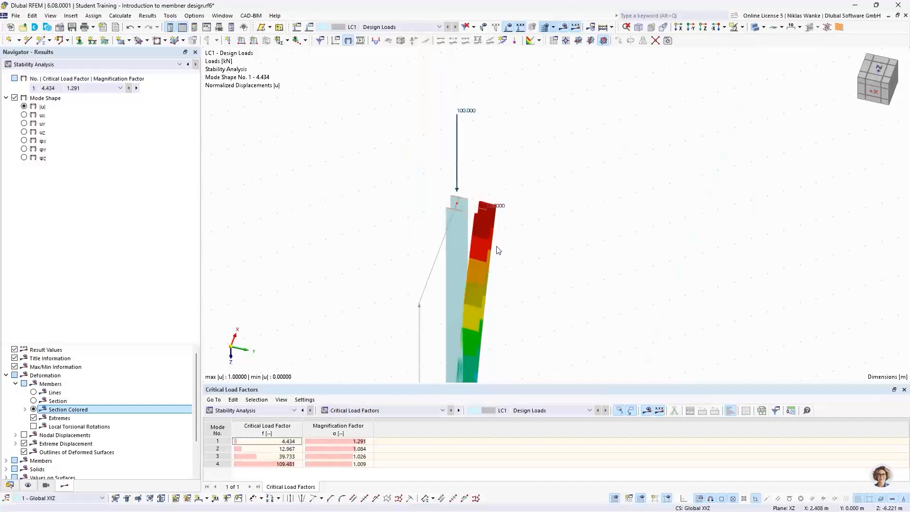
- Show mode shape 2 and examine the column head's buckling direction relative to the I-section
{"action": "scroll", "coordinate": [463, 165], "scroll_direction": "down", "scroll_amount": 3}
{"action": "middle_click_drag", "start_coordinate": [464, 249], "coordinate": [475, 201], "text": "ctrl"}
{"action": "left_click", "coordinate": [136, 88]}
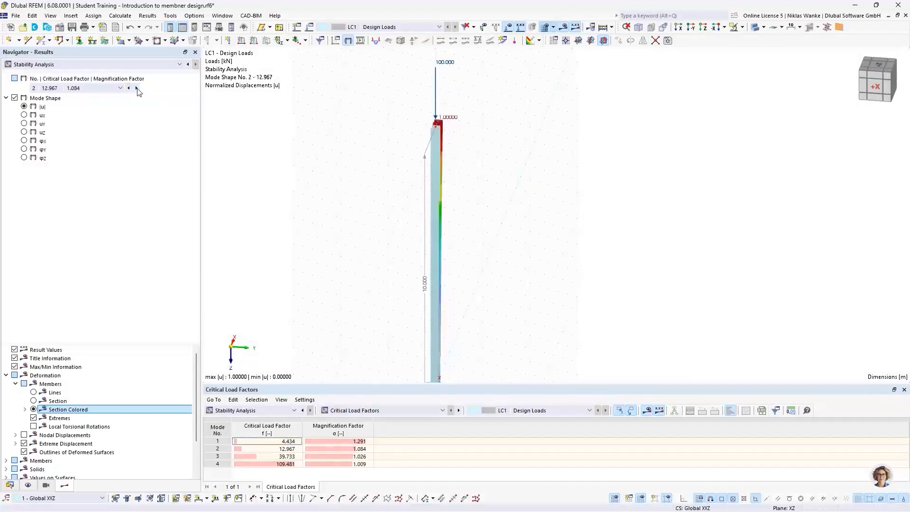
{"action": "middle_click_drag", "start_coordinate": [535, 171], "coordinate": [433, 268], "text": "ctrl"}
{"action": "scroll", "coordinate": [463, 129], "scroll_direction": "up", "scroll_amount": 6}
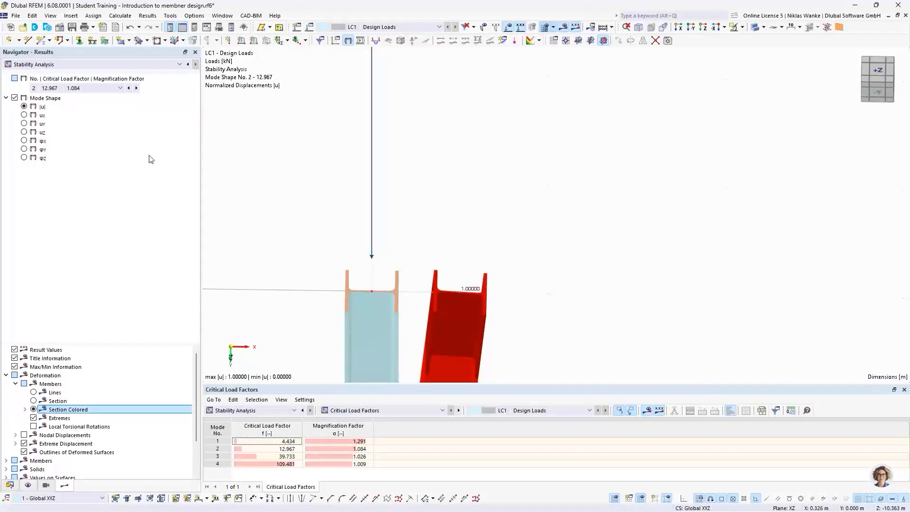
- Show mode shape 3 and examine the deformed shape over the column's full height
{"action": "left_click", "coordinate": [138, 89]}
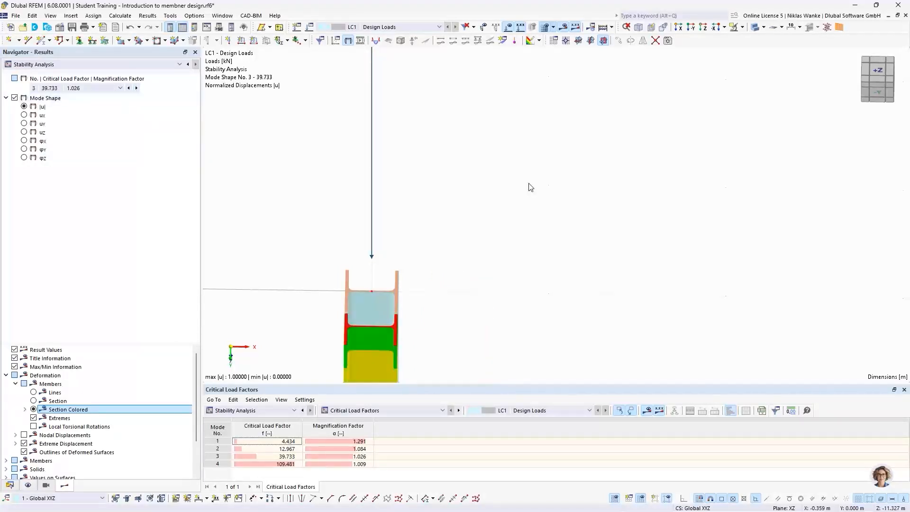
{"action": "scroll", "coordinate": [634, 197], "scroll_direction": "down", "scroll_amount": 6}
{"action": "middle_click_drag", "start_coordinate": [535, 238], "coordinate": [485, 209]}
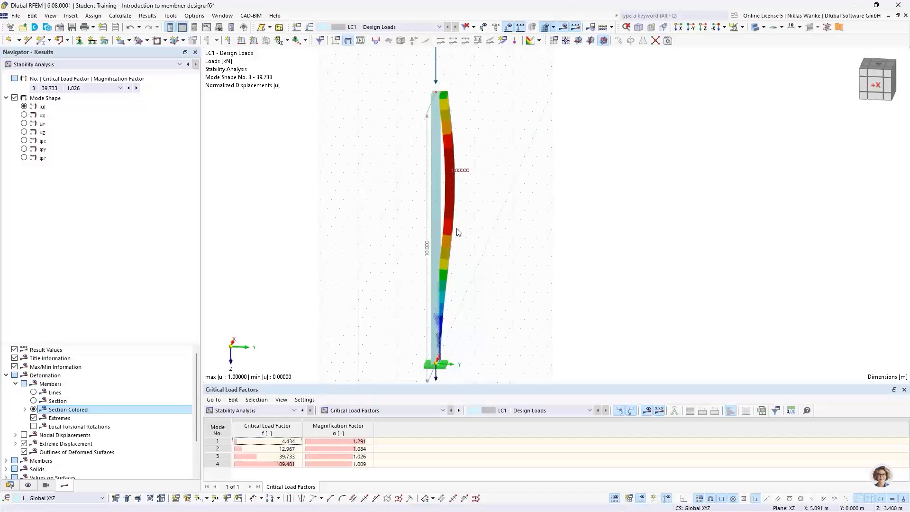
{"action": "mouse_move", "coordinate": [462, 240]}
{"action": "middle_mouse_down"}
{"action": "mouse_move", "coordinate": [467, 236]}
{"action": "mouse_move", "coordinate": [434, 238]}
{"action": "mouse_move", "coordinate": [444, 239]}
{"action": "middle_mouse_up"}
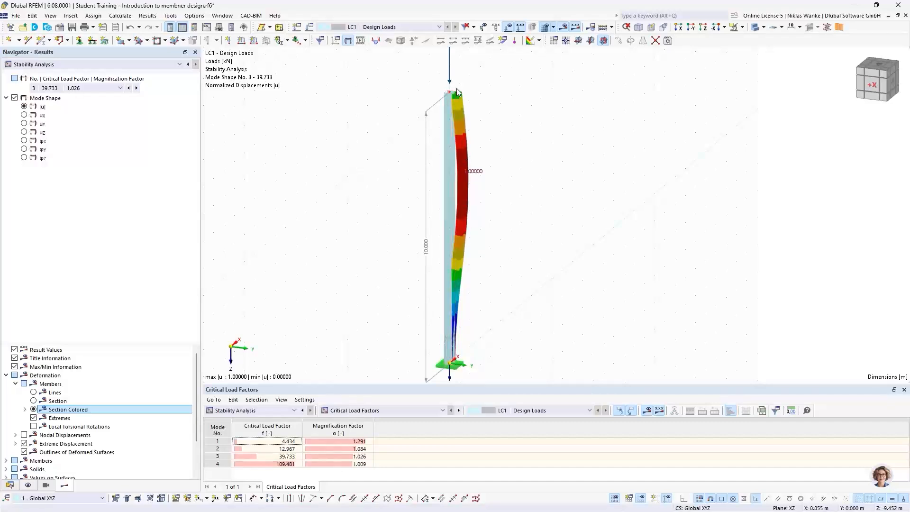
- Return the display to mode shape 1 and enlarge the critical load factors table
{"action": "left_click", "coordinate": [64, 89]}
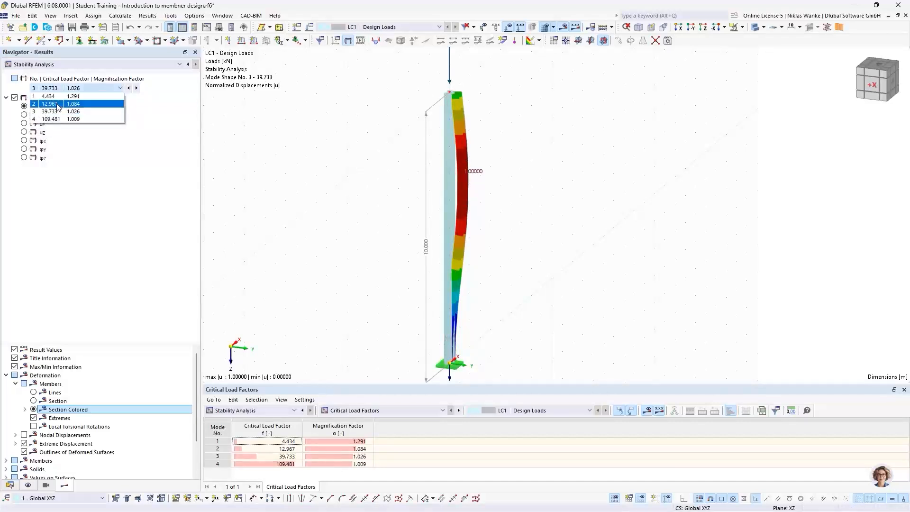
{"action": "left_click", "coordinate": [60, 98]}
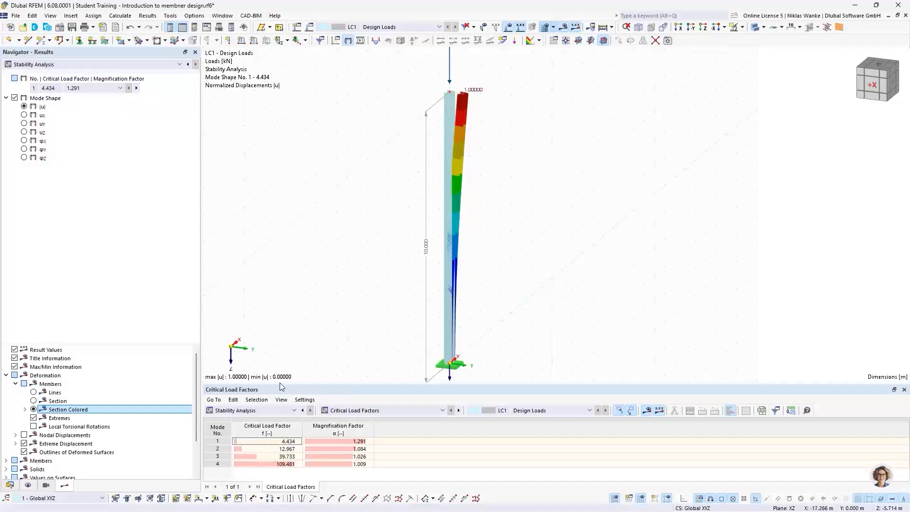
{"action": "left_click_drag", "start_coordinate": [327, 383], "coordinate": [327, 359]}
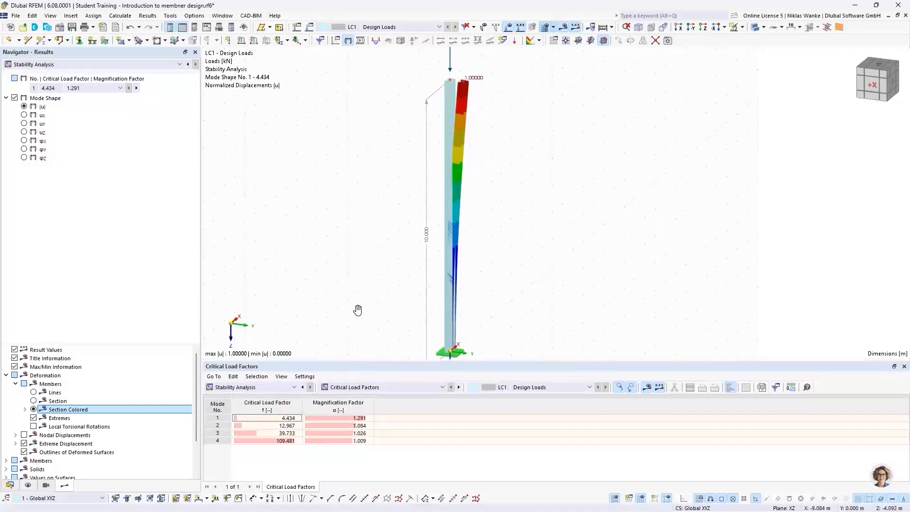
{"action": "scroll", "coordinate": [358, 306], "scroll_direction": "down", "scroll_amount": 3}
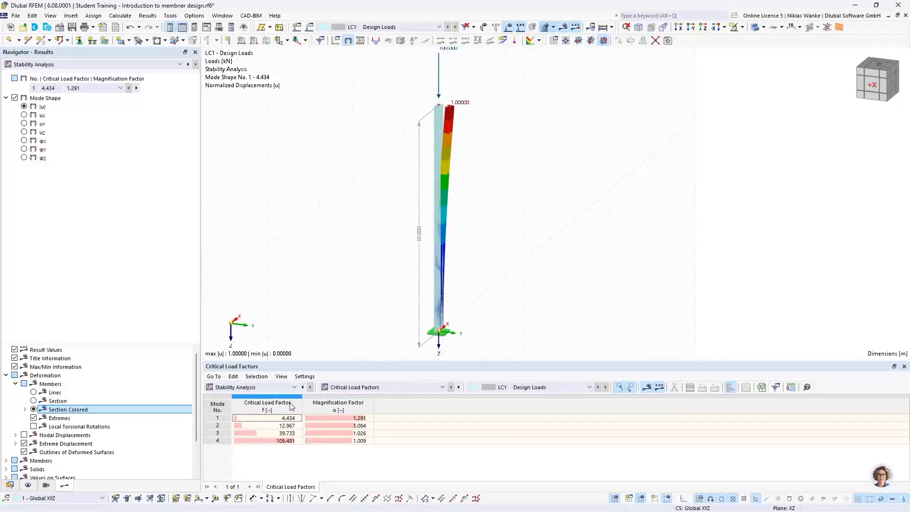
- Step through mode shapes 1 to 4 from the critical load factors table, ending on mode 1
{"action": "left_click", "coordinate": [222, 420]}
{"action": "left_click", "coordinate": [222, 428]}
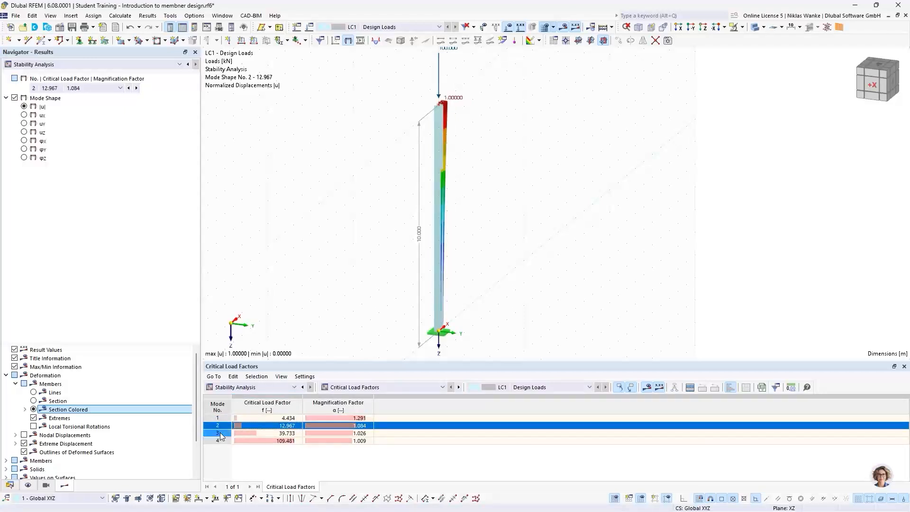
{"action": "left_click", "coordinate": [221, 433]}
{"action": "left_click", "coordinate": [221, 441]}
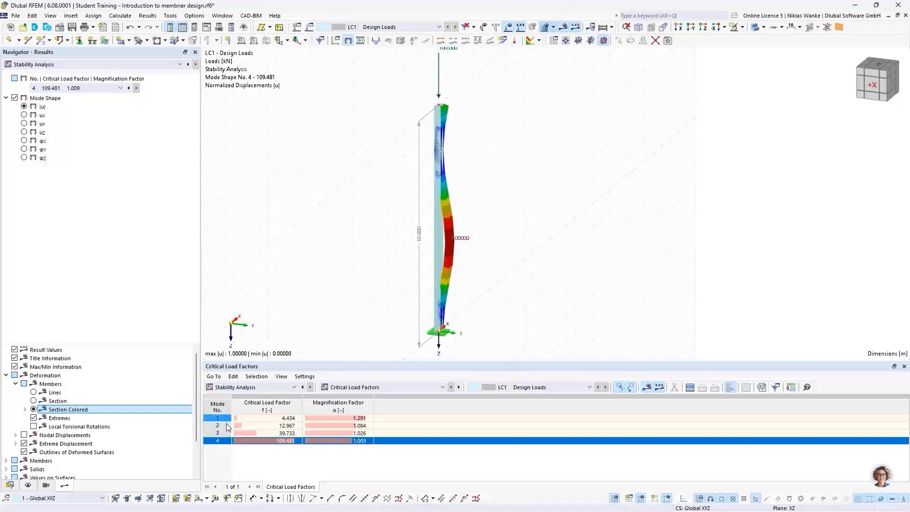
{"action": "left_click", "coordinate": [221, 418]}
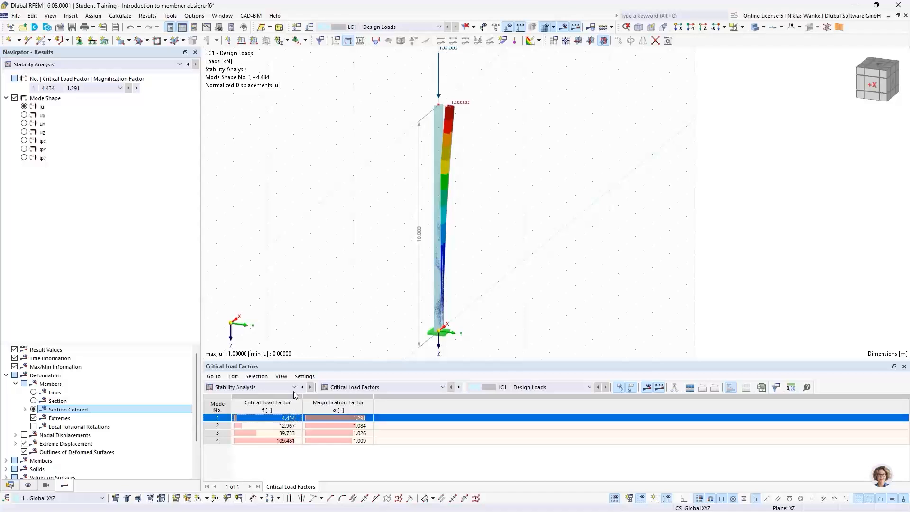
- Examine the mode 1 critical load factor together with the loaded column and its buckled shape
{"action": "scroll", "coordinate": [366, 206], "scroll_direction": "down", "scroll_amount": 1}
{"action": "middle_click_drag", "start_coordinate": [366, 206], "coordinate": [366, 221]}
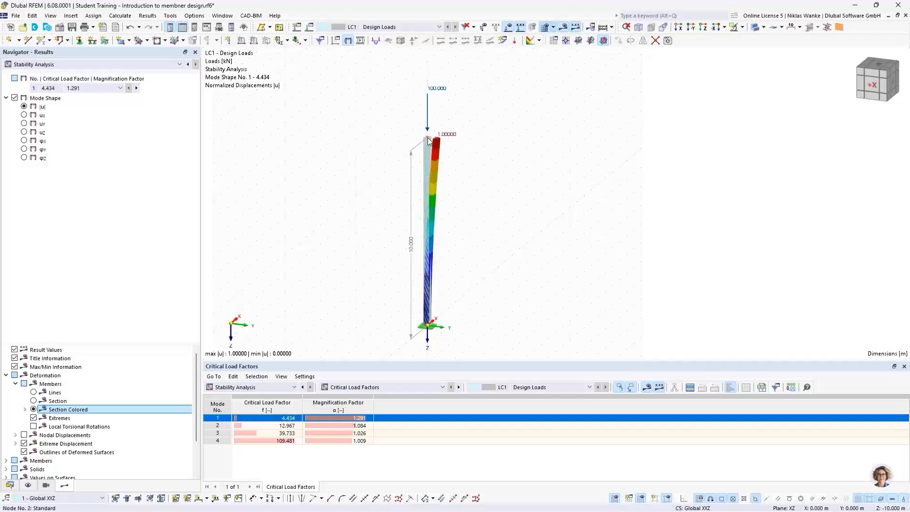
{"action": "mouse_move", "coordinate": [427, 165]}
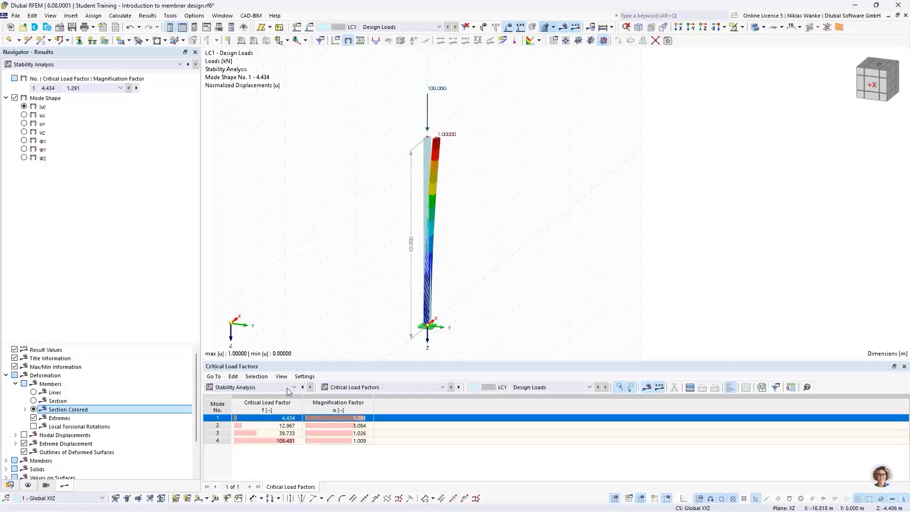
{"action": "left_click", "coordinate": [278, 420]}
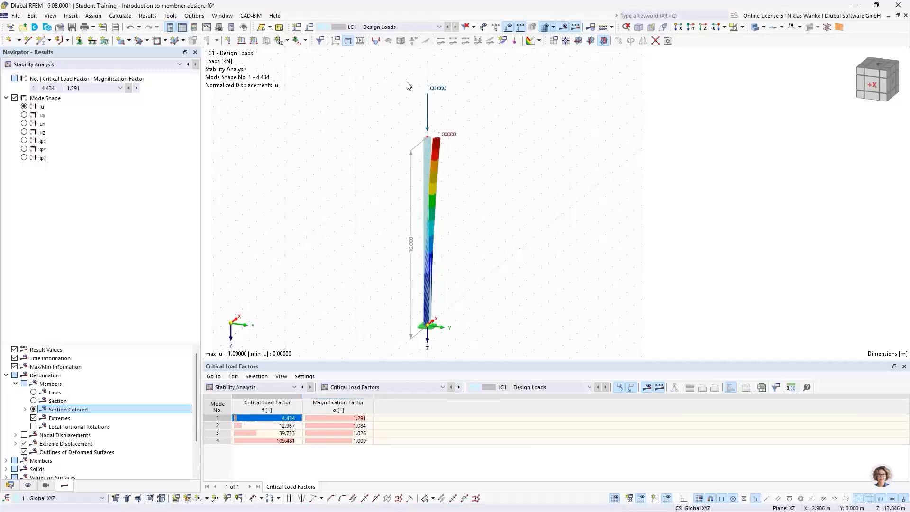
{"action": "scroll", "coordinate": [432, 117], "scroll_direction": "up", "scroll_amount": 2}
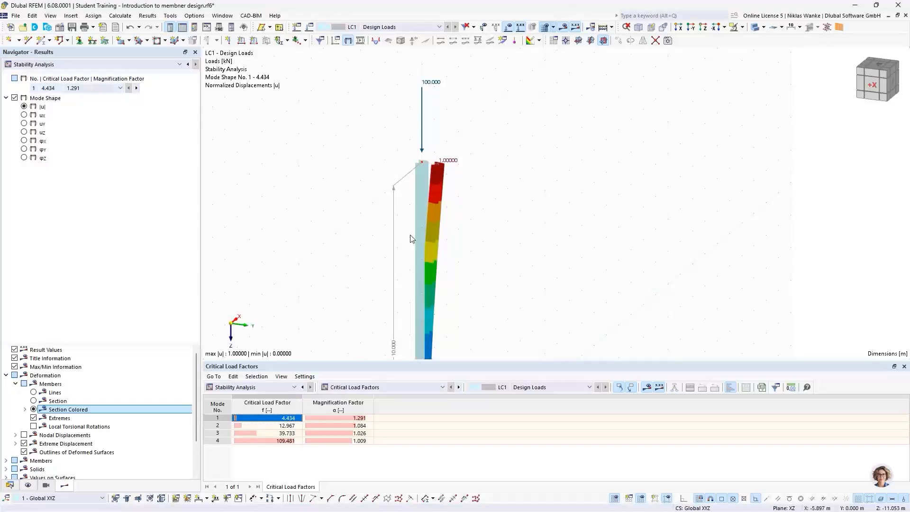
- Examine the mode 1 buckled shape at the column head and over its full height together with the mode's magnification factor
{"action": "scroll", "coordinate": [403, 284], "scroll_direction": "down", "scroll_amount": 2}
{"action": "middle_click_drag", "start_coordinate": [391, 237], "coordinate": [399, 233], "text": "ctrl"}
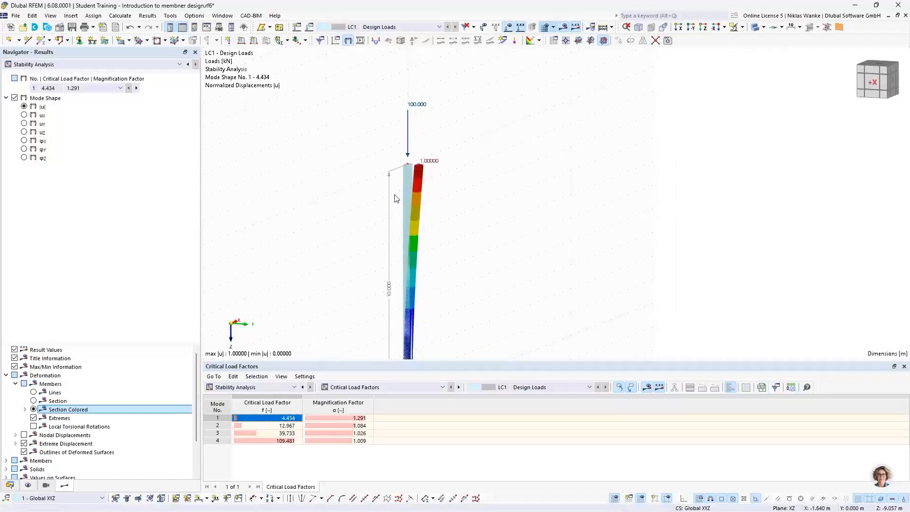
{"action": "scroll", "coordinate": [399, 251], "scroll_direction": "down", "scroll_amount": 3}
{"action": "middle_click_drag", "start_coordinate": [399, 251], "coordinate": [388, 231]}
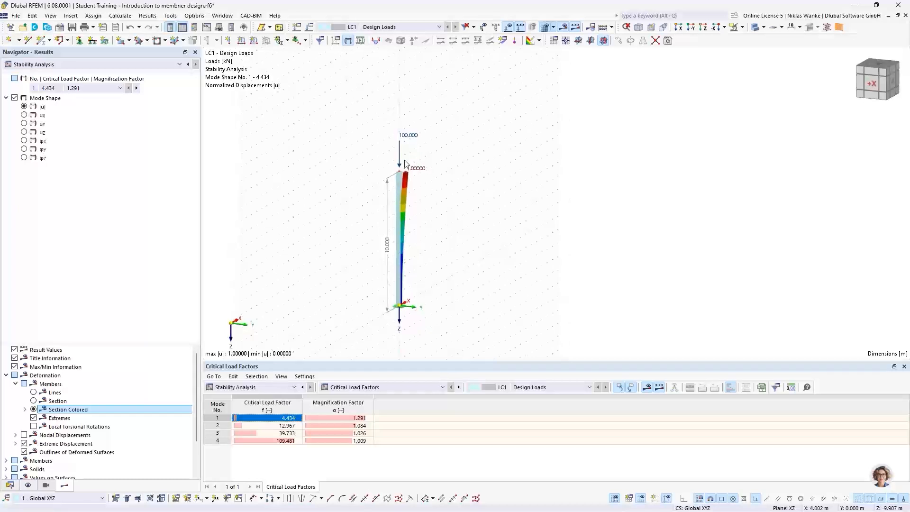
{"action": "scroll", "coordinate": [407, 166], "scroll_direction": "up", "scroll_amount": 3}
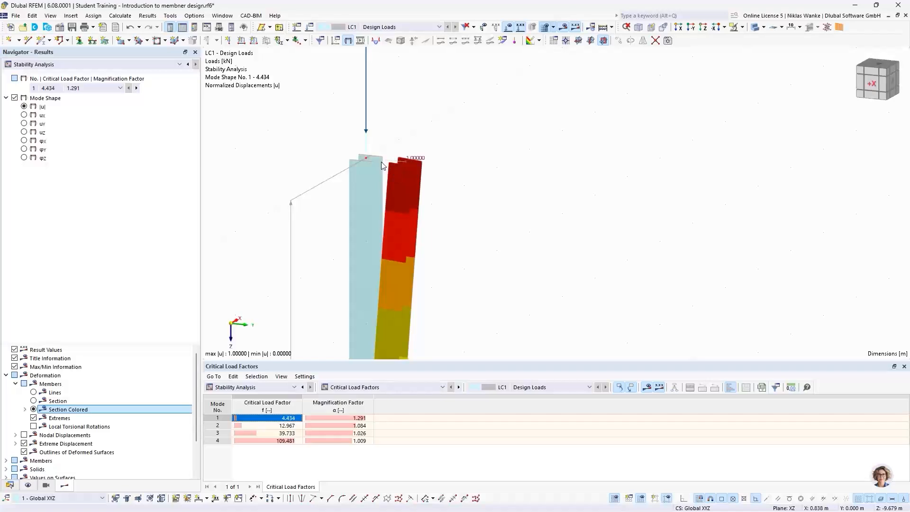
{"action": "left_click", "coordinate": [337, 407]}
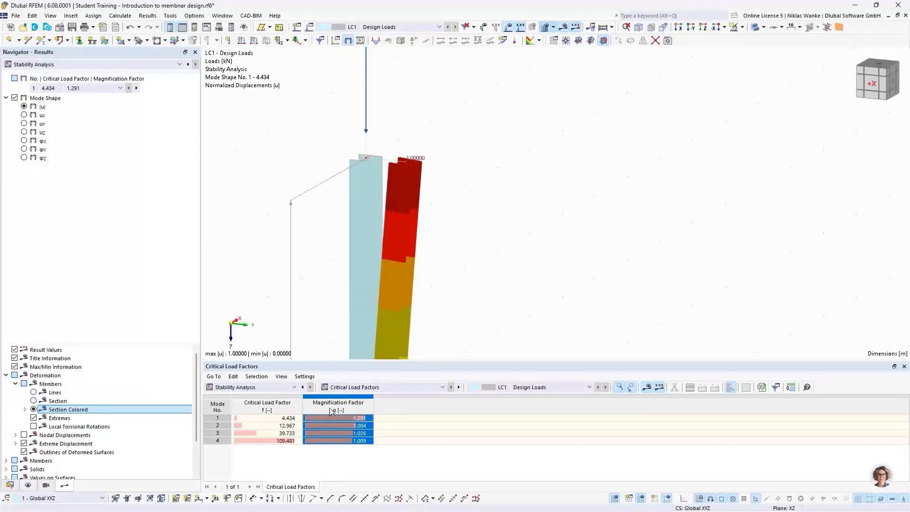
{"action": "left_click", "coordinate": [368, 419]}
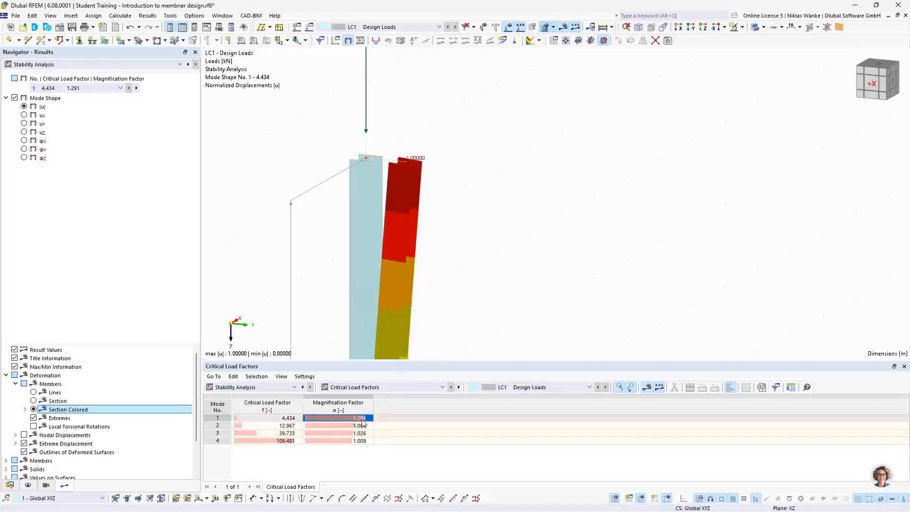
{"action": "scroll", "coordinate": [451, 242], "scroll_direction": "down", "scroll_amount": 4}
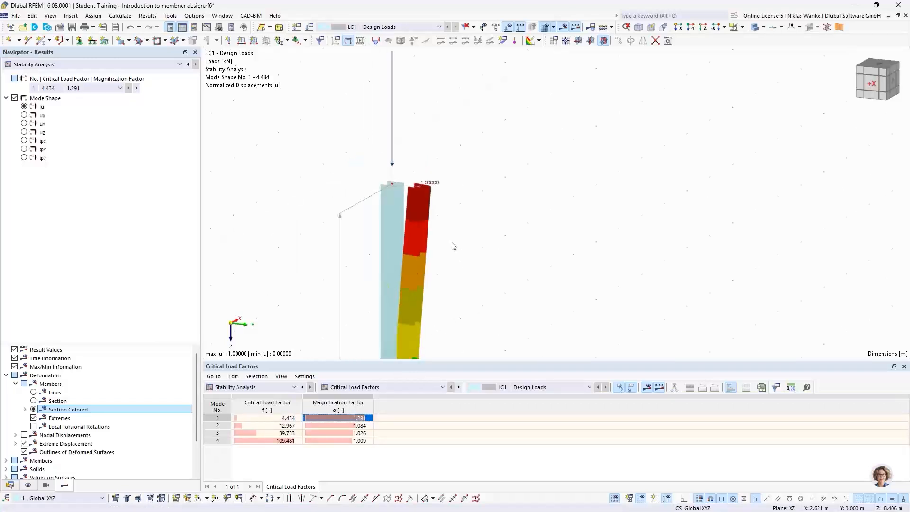
{"action": "middle_click_drag", "start_coordinate": [452, 242], "coordinate": [432, 119]}
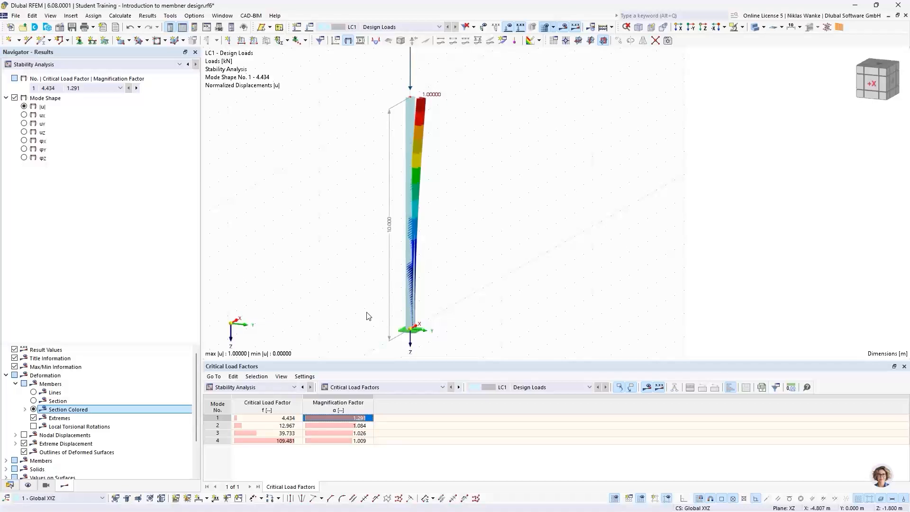
- Show the stability results by member with the effective lengths and critical loads listed by member
{"action": "left_click", "coordinate": [375, 388]}
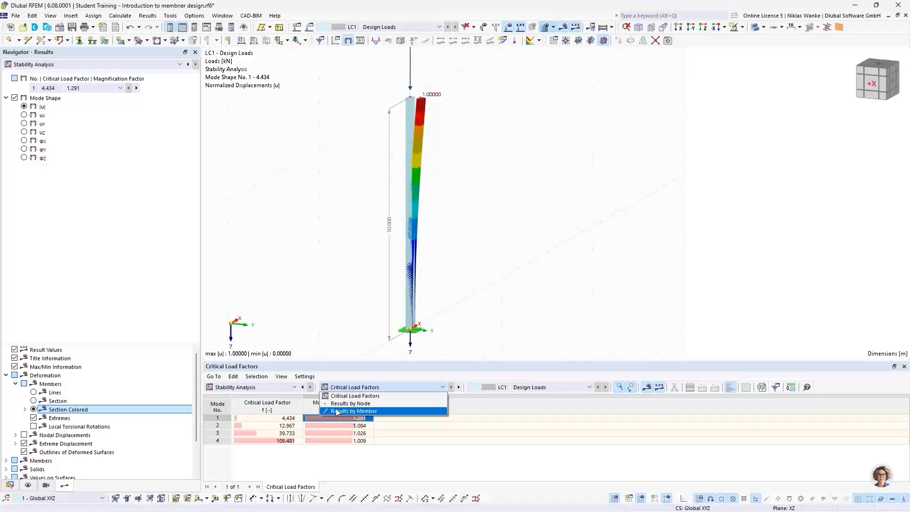
{"action": "left_click", "coordinate": [353, 412]}
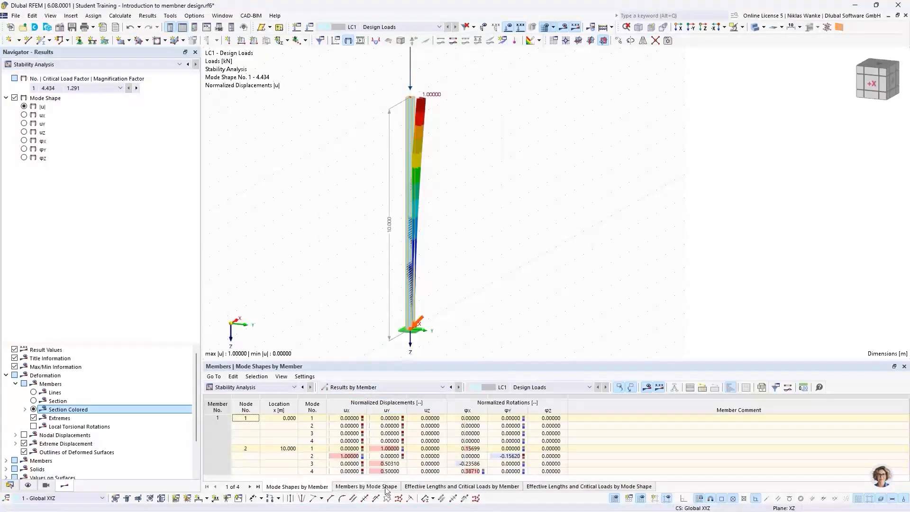
{"action": "left_click", "coordinate": [438, 490]}
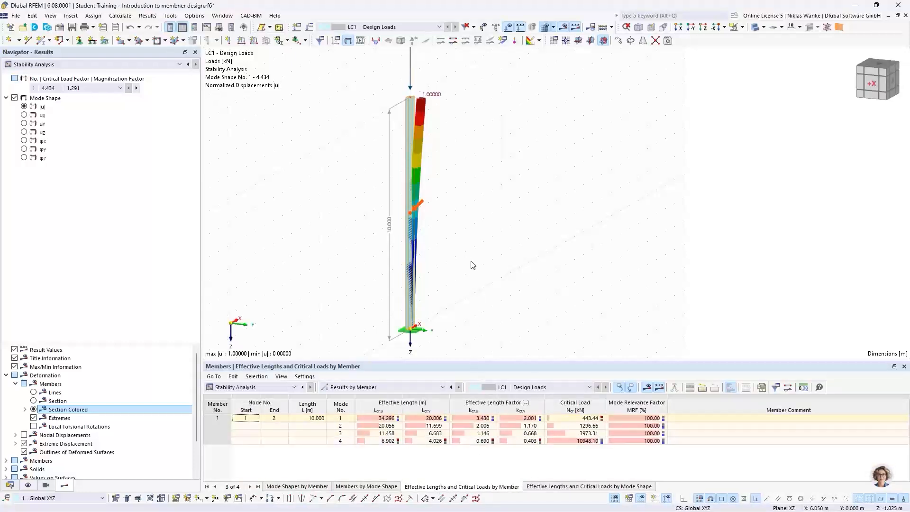
- Go through mode shapes 1 to 4 from the effective lengths table, ending on mode 4 with the column's top load in view
{"action": "left_click", "coordinate": [332, 419]}
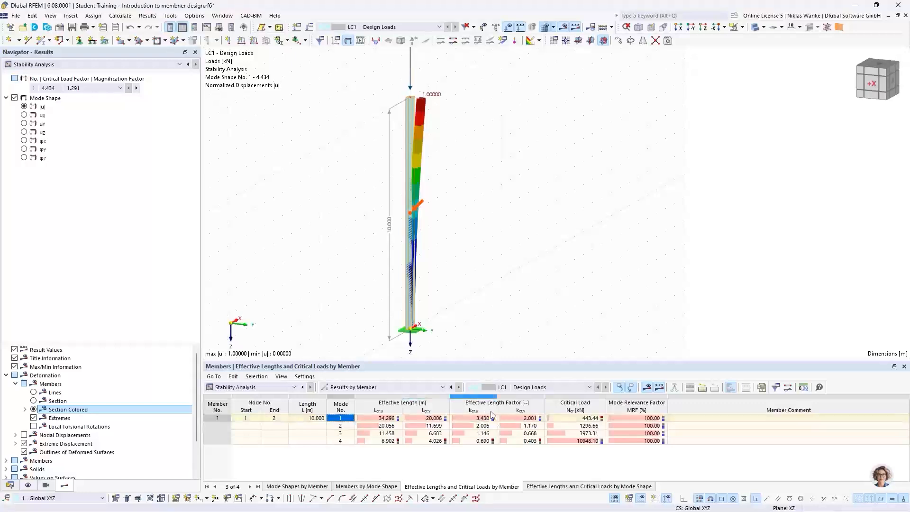
{"action": "left_click", "coordinate": [345, 425]}
{"action": "left_click", "coordinate": [346, 433]}
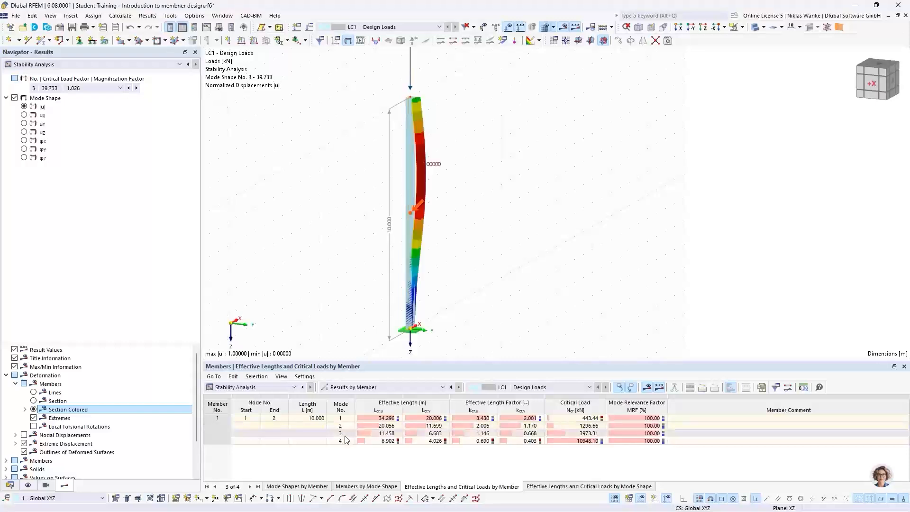
{"action": "left_click", "coordinate": [345, 441]}
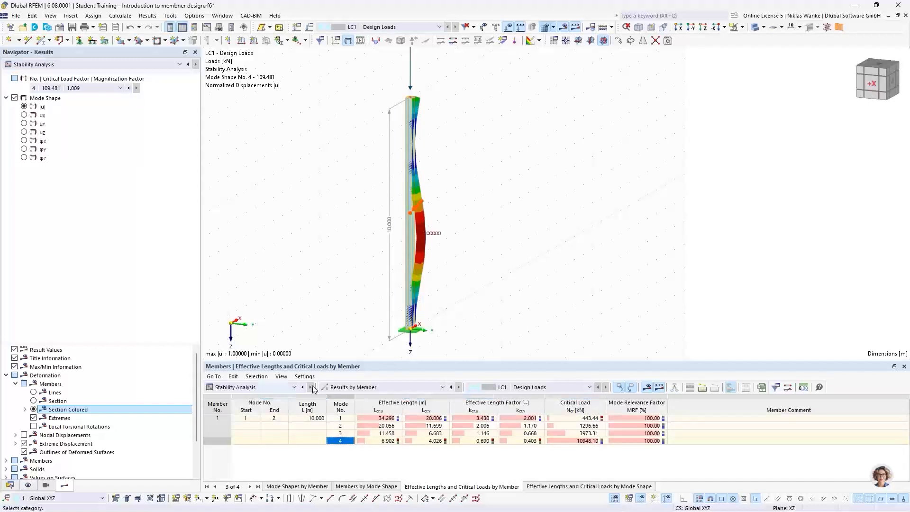
{"action": "middle_click_drag", "start_coordinate": [424, 112], "coordinate": [416, 176]}
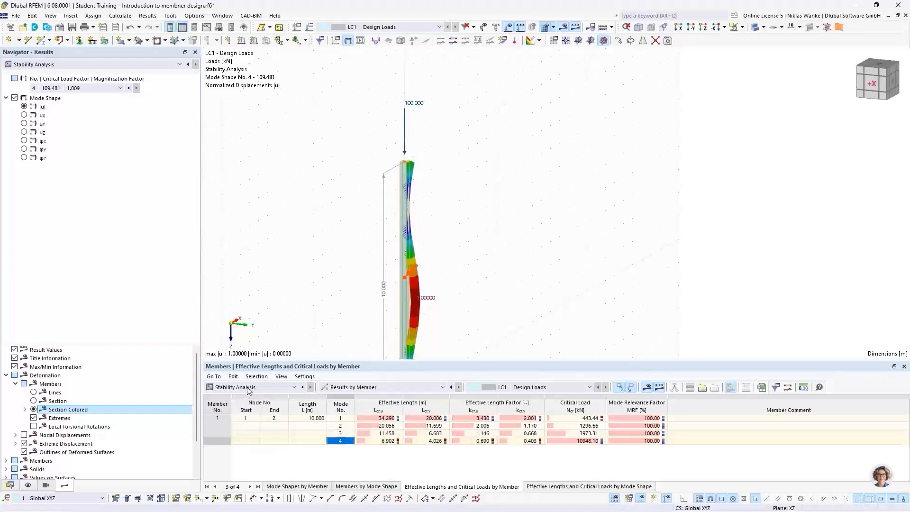
- Compare the critical load factors with the member's critical loads, returning to the by-member results and displaying mode shape 1
{"action": "left_click", "coordinate": [343, 387]}
{"action": "left_click", "coordinate": [341, 397]}
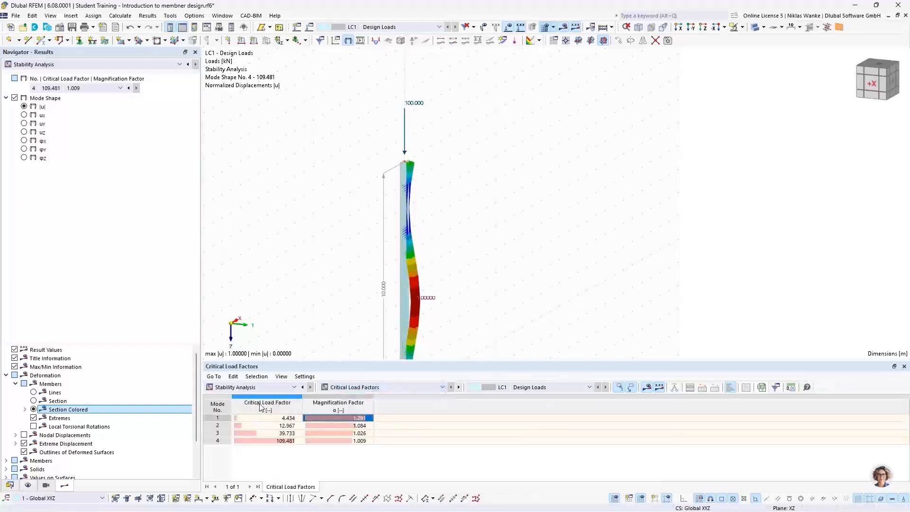
{"action": "left_click", "coordinate": [408, 388]}
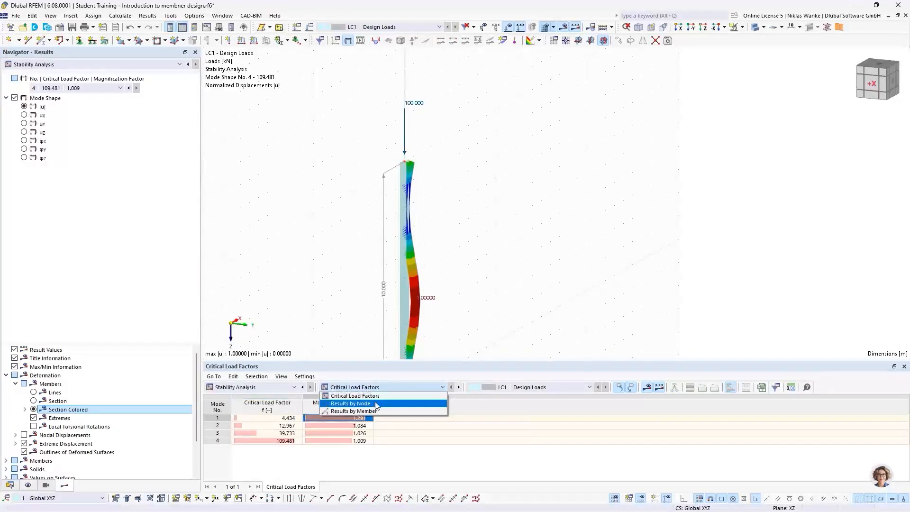
{"action": "left_click", "coordinate": [373, 410]}
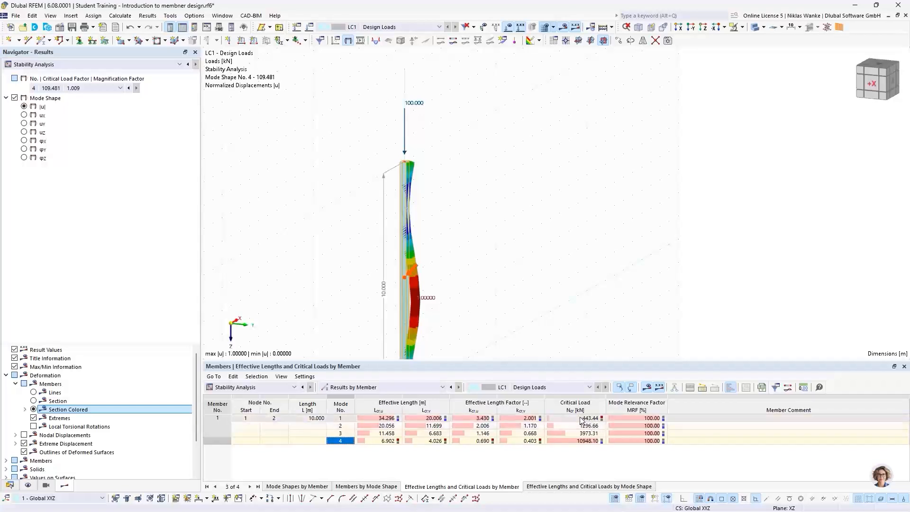
{"action": "left_click", "coordinate": [348, 418]}
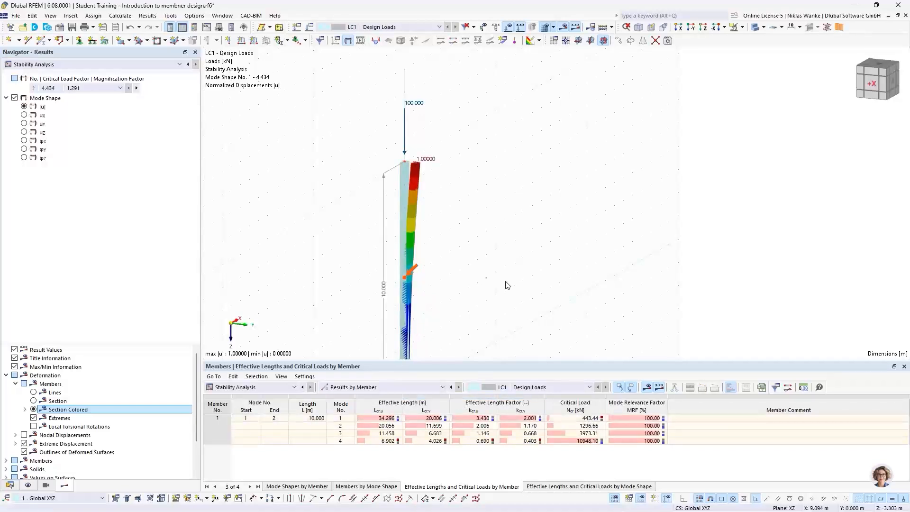
- Examine the mode 1 effective length factor k_cr,v against the column's section orientation and its buckled shape
{"action": "scroll", "coordinate": [504, 285], "scroll_direction": "down", "scroll_amount": 2}
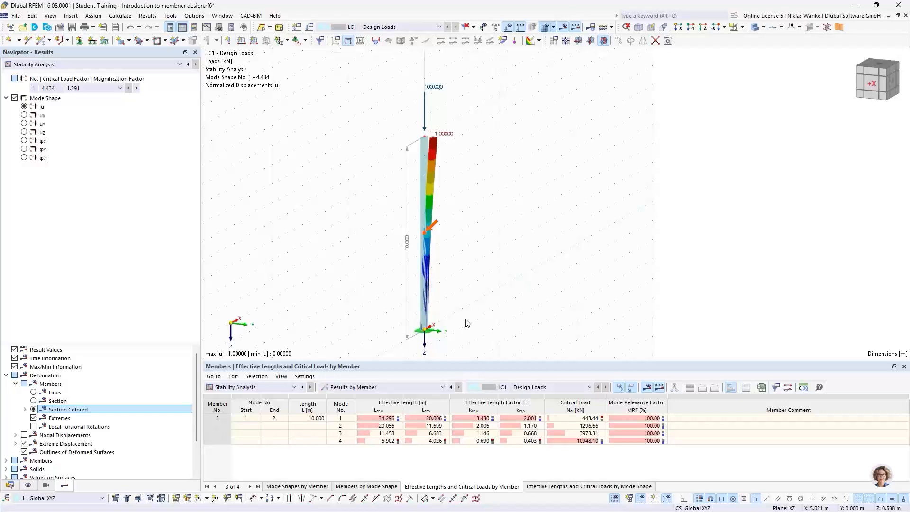
{"action": "scroll", "coordinate": [465, 331], "scroll_direction": "down", "scroll_amount": 1}
{"action": "mouse_move", "coordinate": [466, 332]}
{"action": "middle_mouse_down"}
{"action": "mouse_move", "coordinate": [478, 323]}
{"action": "mouse_move", "coordinate": [467, 320]}
{"action": "middle_mouse_up"}
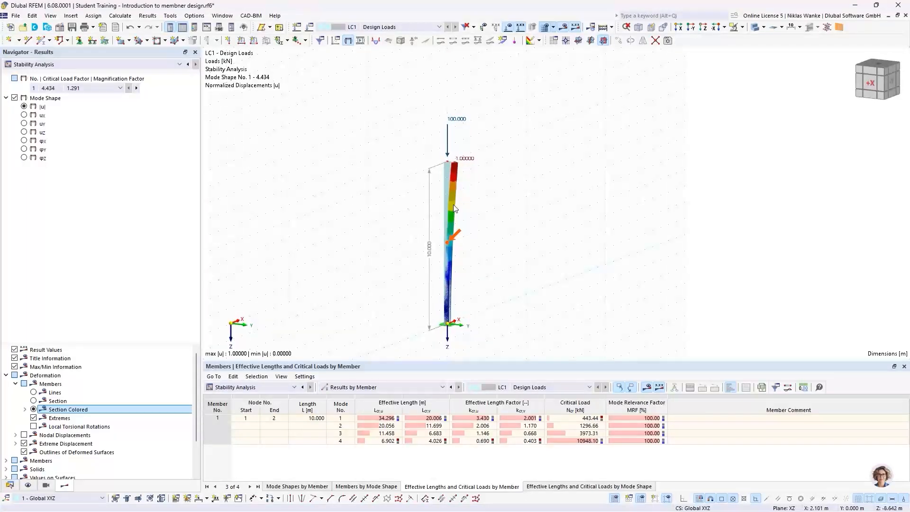
{"action": "scroll", "coordinate": [445, 164], "scroll_direction": "up", "scroll_amount": 5}
{"action": "mouse_move", "coordinate": [445, 163]}
{"action": "middle_mouse_down", "text": "ctrl"}
{"action": "mouse_move", "coordinate": [459, 201]}
{"action": "mouse_move", "coordinate": [466, 199]}
{"action": "mouse_move", "coordinate": [434, 174]}
{"action": "middle_mouse_up", "text": "ctrl"}
{"action": "scroll", "coordinate": [443, 174], "scroll_direction": "up", "scroll_amount": 2}
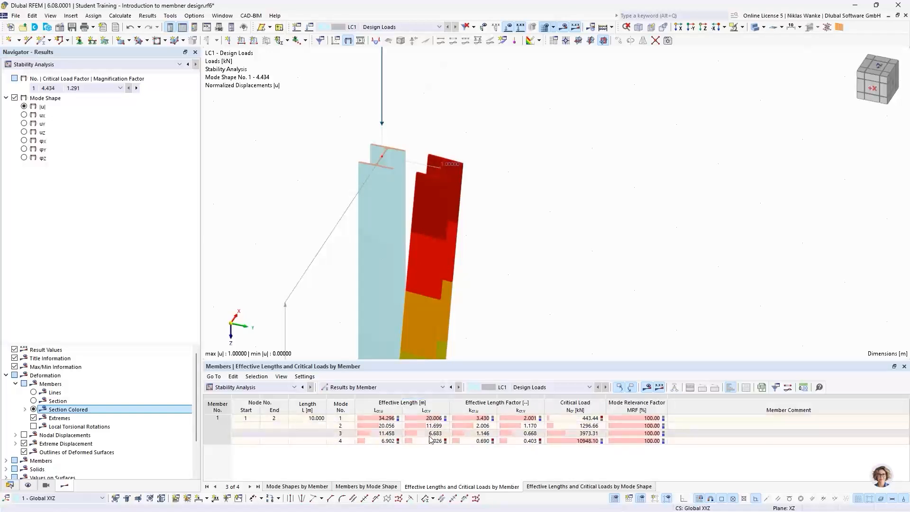
{"action": "left_click", "coordinate": [519, 418]}
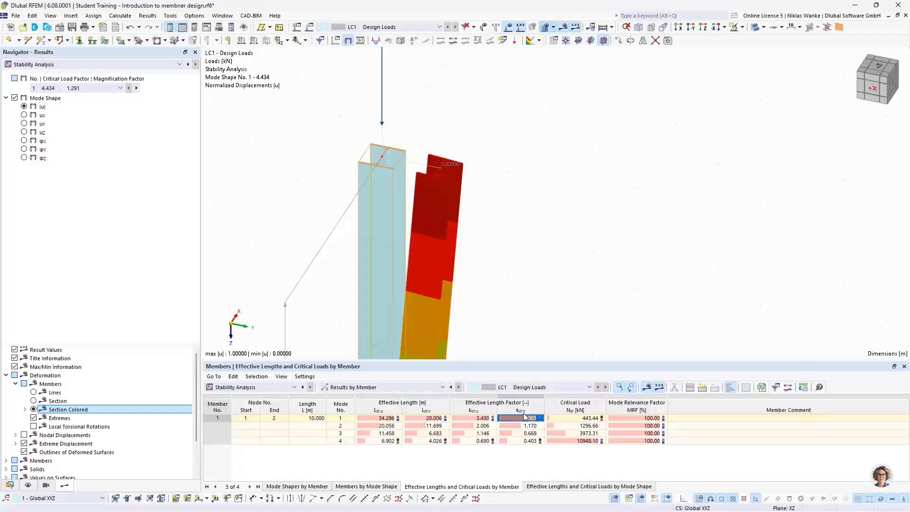
{"action": "scroll", "coordinate": [508, 230], "scroll_direction": "down", "scroll_amount": 3}
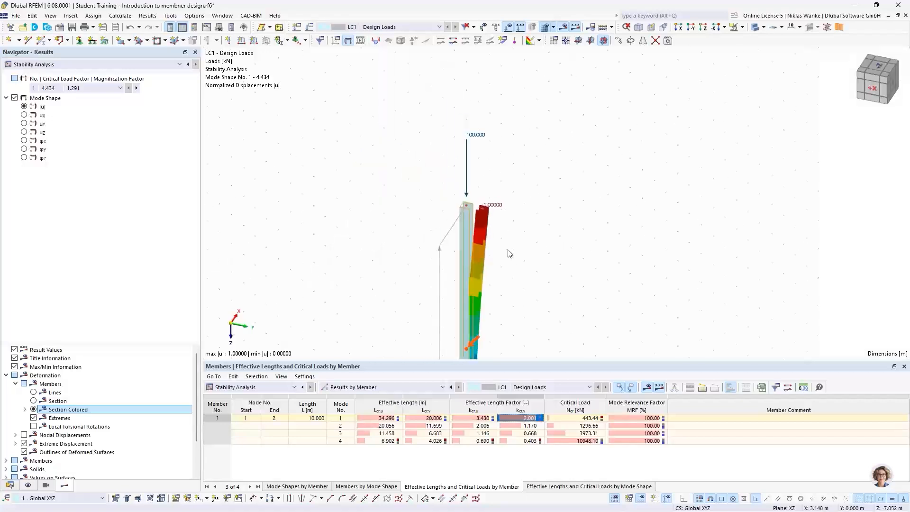
{"action": "scroll", "coordinate": [475, 308], "scroll_direction": "down", "scroll_amount": 3}
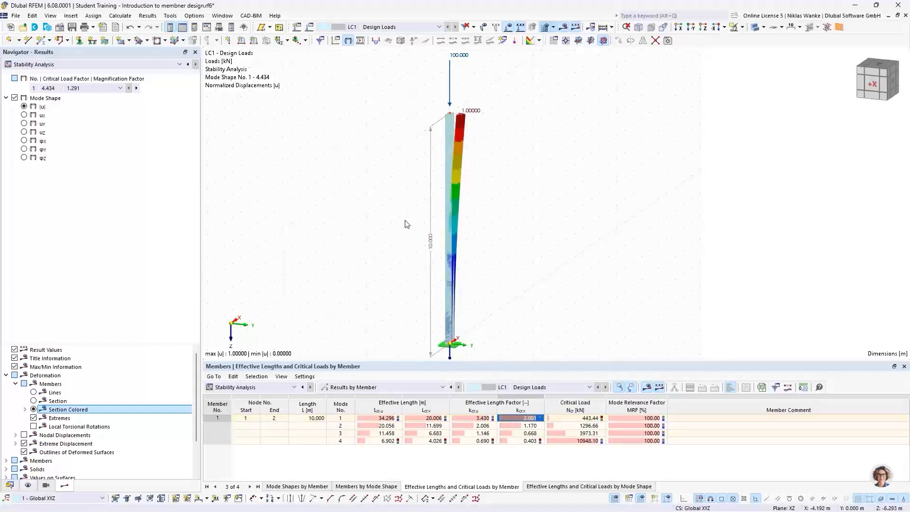
- Display mode shape 2 and view the column's deformed shape in the XZ plane
{"action": "left_click", "coordinate": [137, 88]}
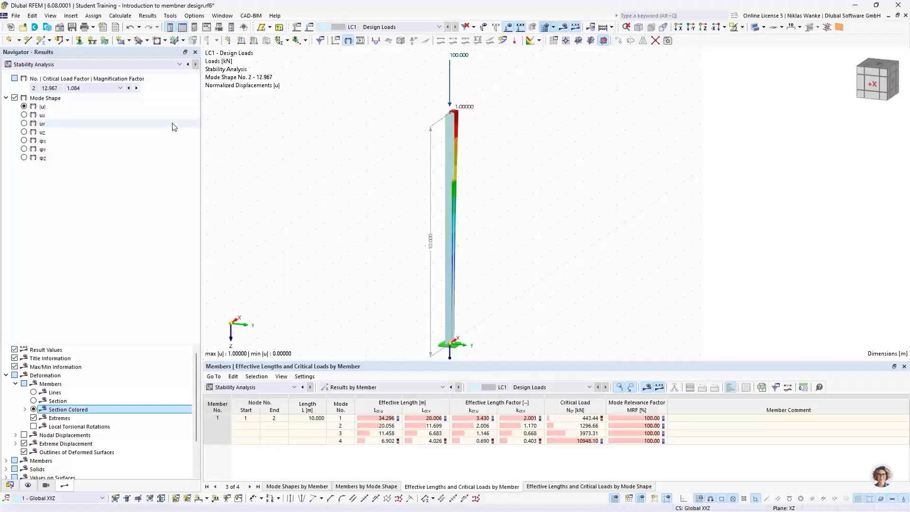
{"action": "middle_click_drag", "start_coordinate": [417, 242], "coordinate": [283, 236], "text": "ctrl"}
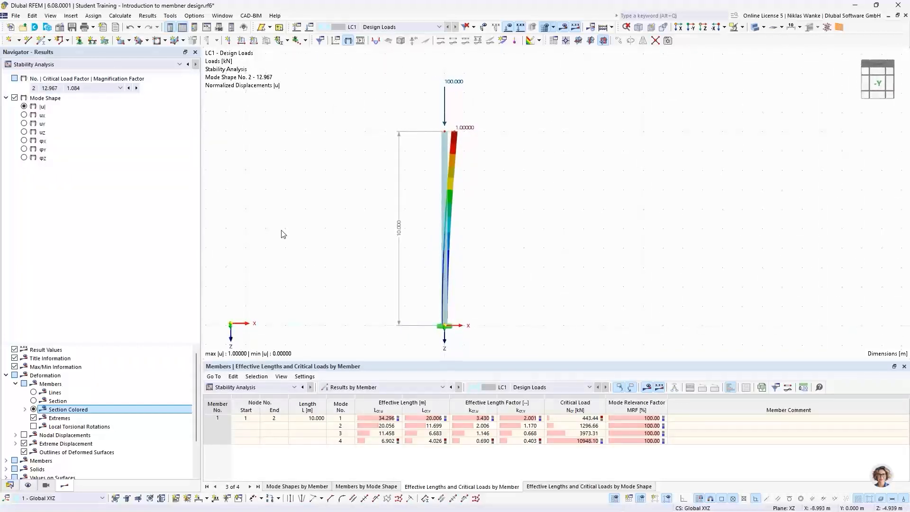
{"action": "scroll", "coordinate": [397, 210], "scroll_direction": "up", "scroll_amount": 1}
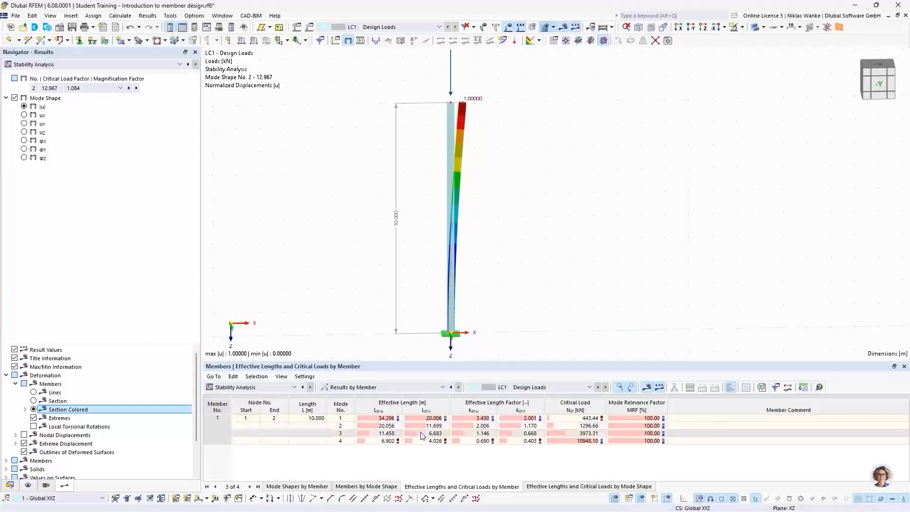
- Examine the mode 2 effective length factor k_cr,u together with the displaced section at the column head
{"action": "left_click", "coordinate": [479, 425]}
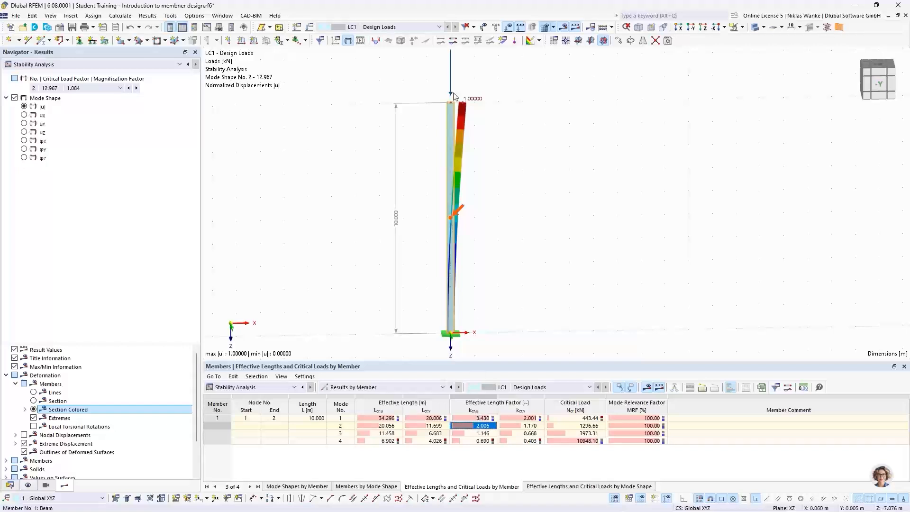
{"action": "scroll", "coordinate": [460, 133], "scroll_direction": "up", "scroll_amount": 5}
{"action": "middle_click_drag", "start_coordinate": [460, 133], "coordinate": [457, 163], "text": "ctrl"}
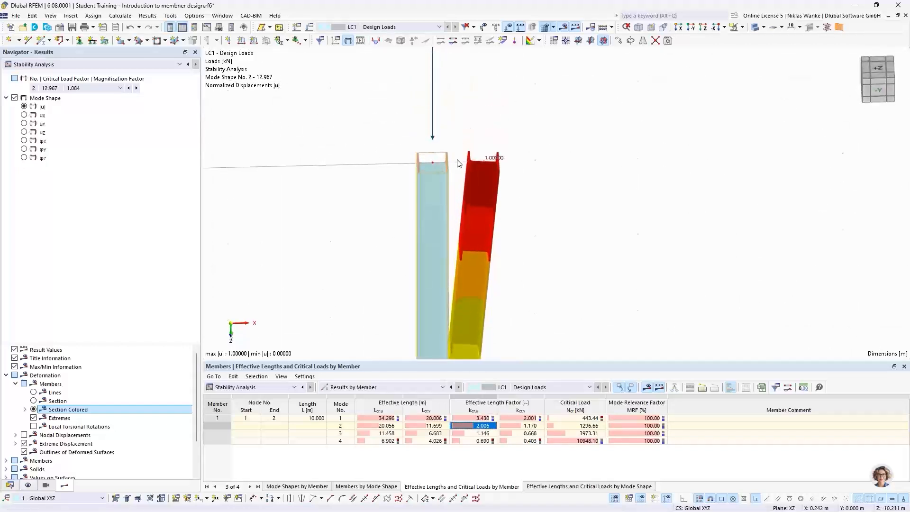
{"action": "scroll", "coordinate": [459, 163], "scroll_direction": "up", "scroll_amount": 3}
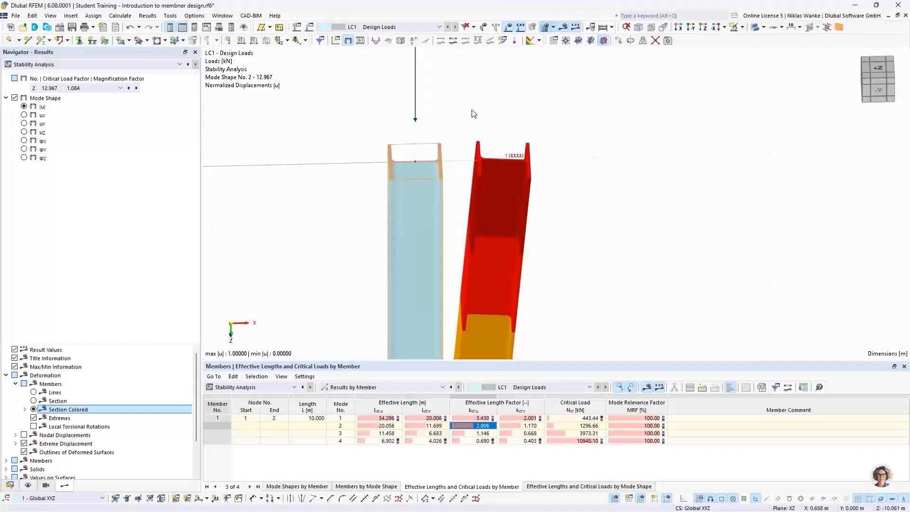
{"action": "scroll", "coordinate": [413, 212], "scroll_direction": "down", "scroll_amount": 4}
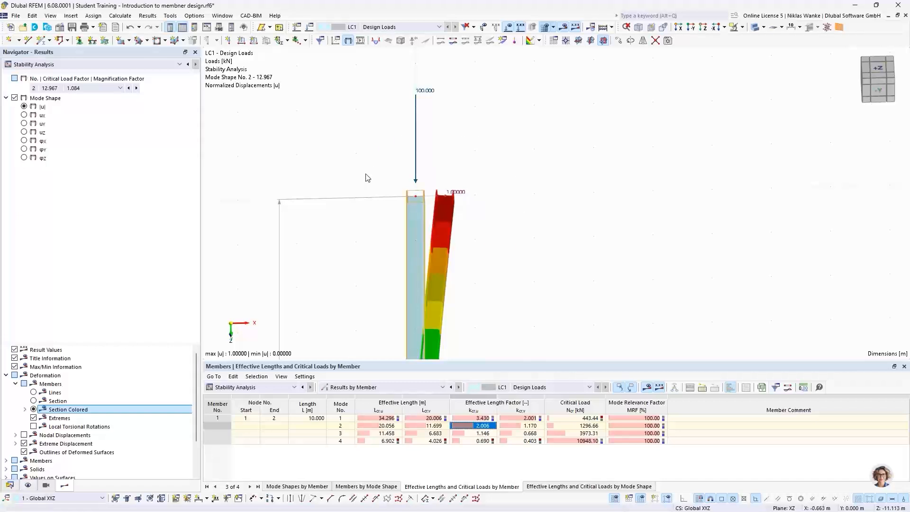
{"action": "scroll", "coordinate": [431, 211], "scroll_direction": "up", "scroll_amount": 5}
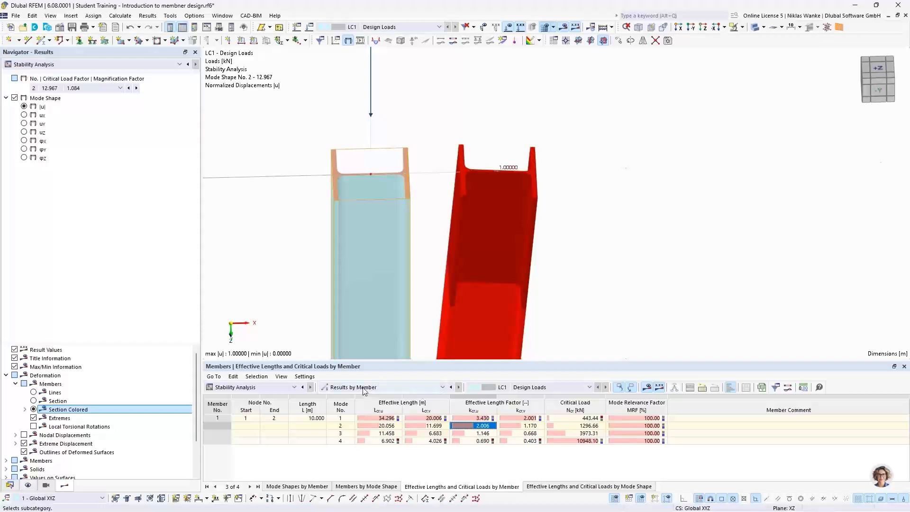
{"action": "scroll", "coordinate": [421, 188], "scroll_direction": "down", "scroll_amount": 5}
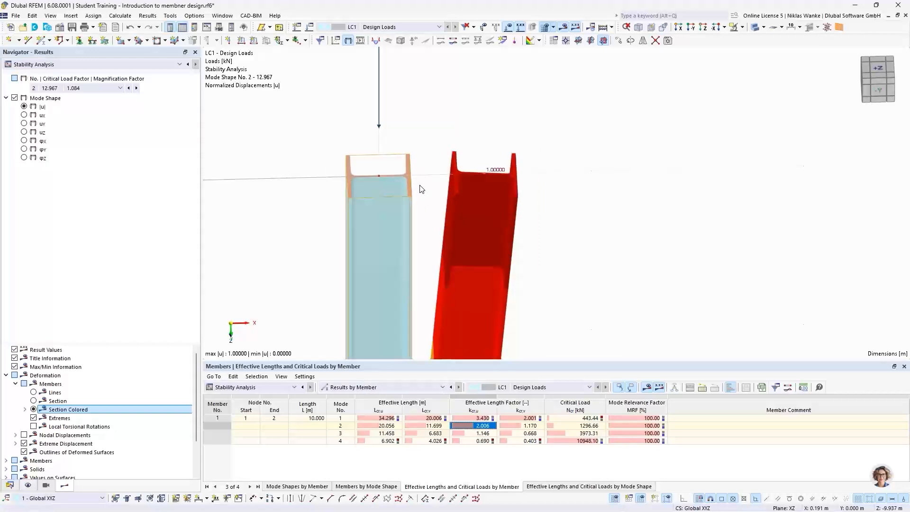
- Return to the critical load factors table and highlight the critical load factor of mode 2
{"action": "left_click", "coordinate": [365, 388]}
{"action": "left_click", "coordinate": [365, 396]}
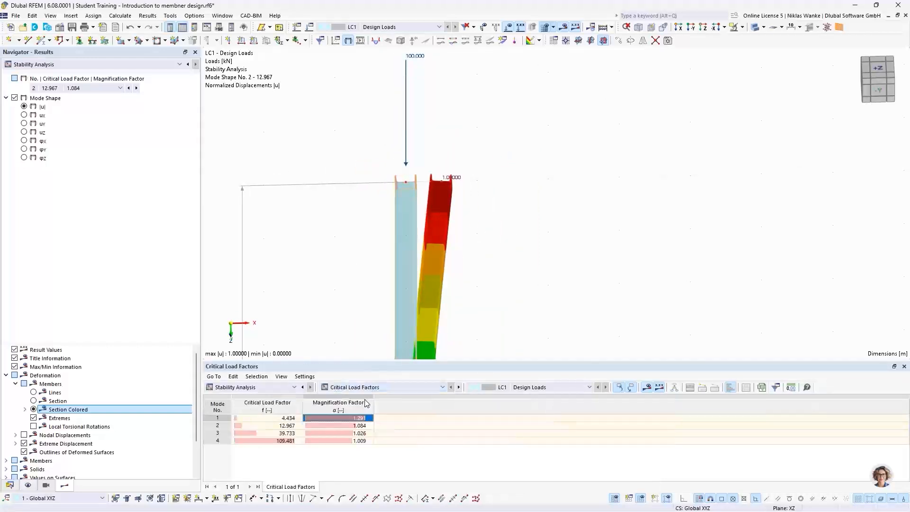
{"action": "left_click", "coordinate": [274, 426]}
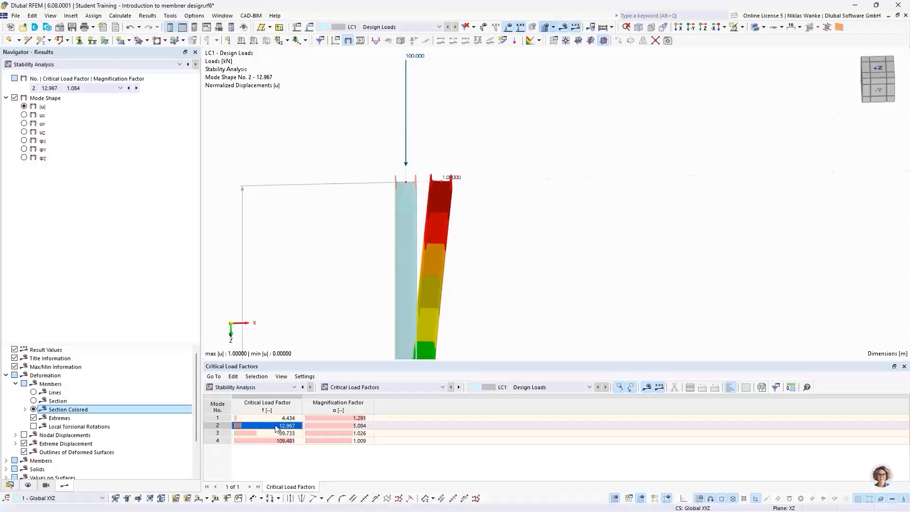
- Inspect the nodal load at the column head and the full column's mode shape 2 down to the fixed base
{"action": "scroll", "coordinate": [340, 274], "scroll_direction": "down", "scroll_amount": 4}
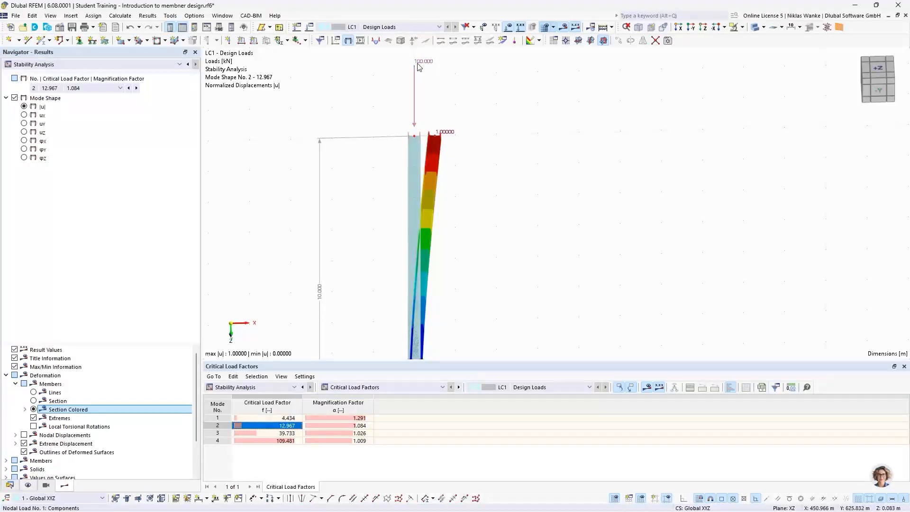
{"action": "mouse_move", "coordinate": [418, 67]}
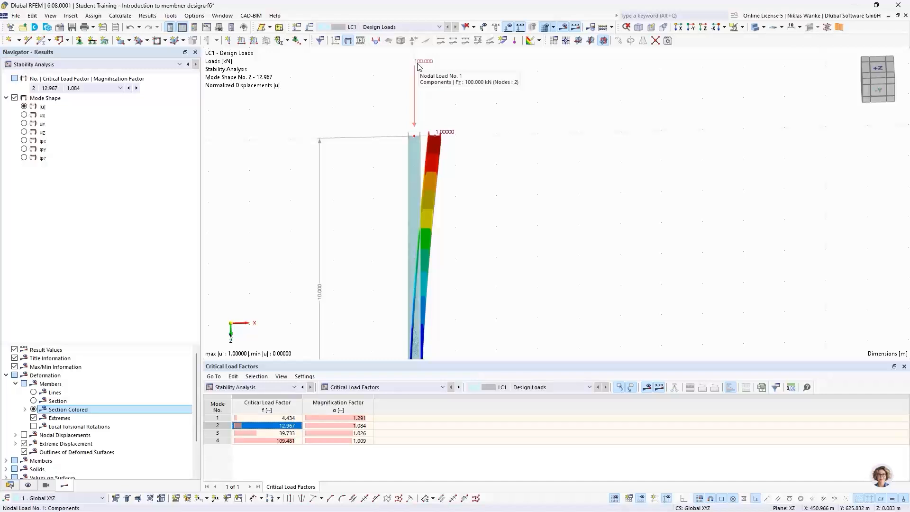
{"action": "scroll", "coordinate": [476, 128], "scroll_direction": "down", "scroll_amount": 3}
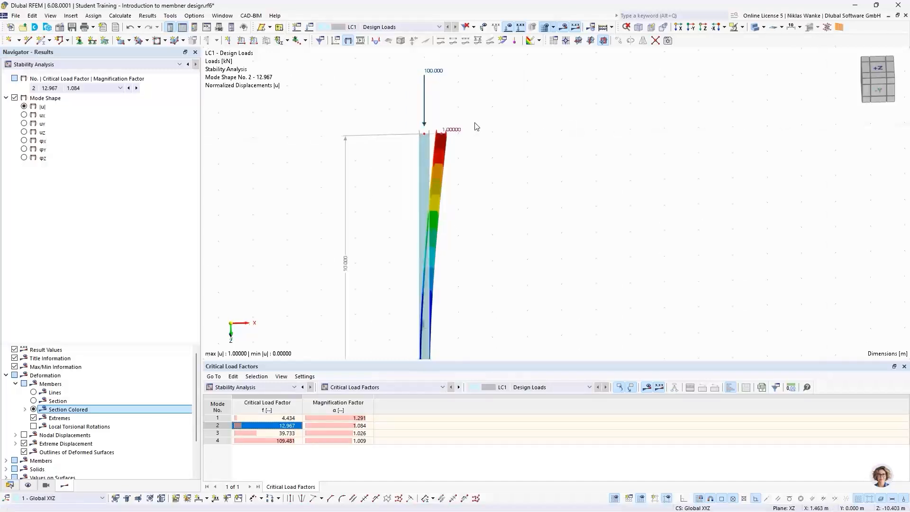
{"action": "middle_click_drag", "start_coordinate": [509, 208], "coordinate": [504, 172]}
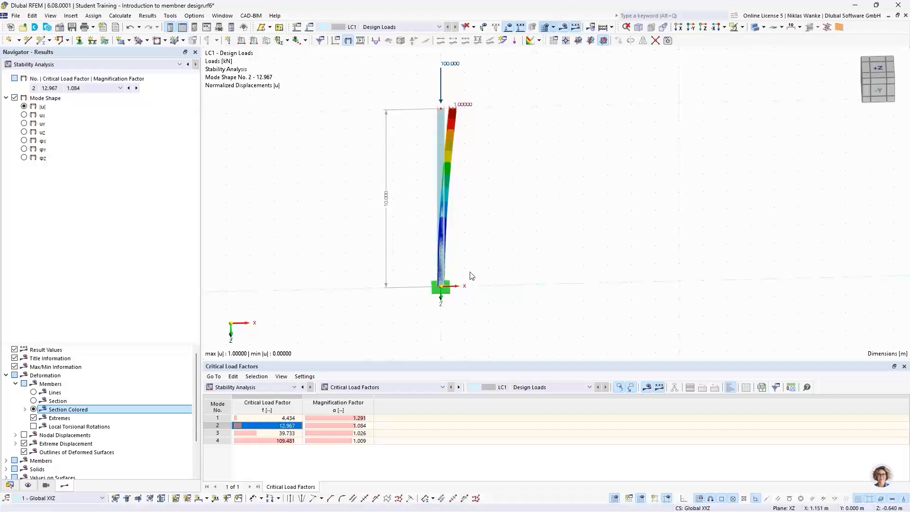
{"action": "middle_click_drag", "start_coordinate": [470, 272], "coordinate": [479, 252]}
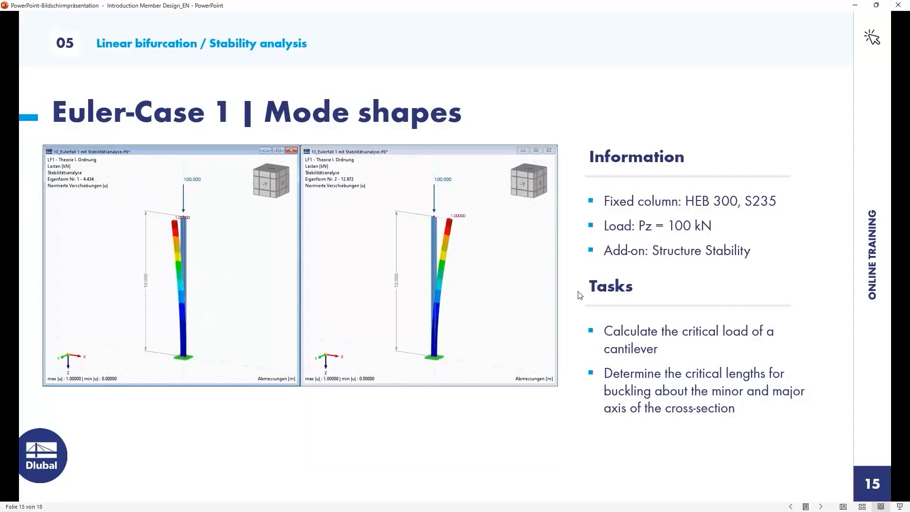
- Switch to the PowerPoint training presentation and advance to the slide "Fixed frame | Mode shapes"
{"action": "key", "text": "Right"}
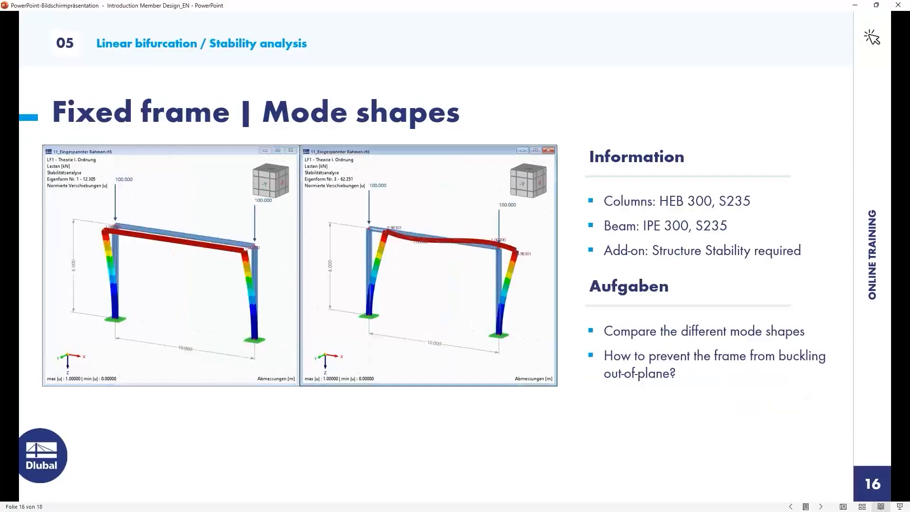
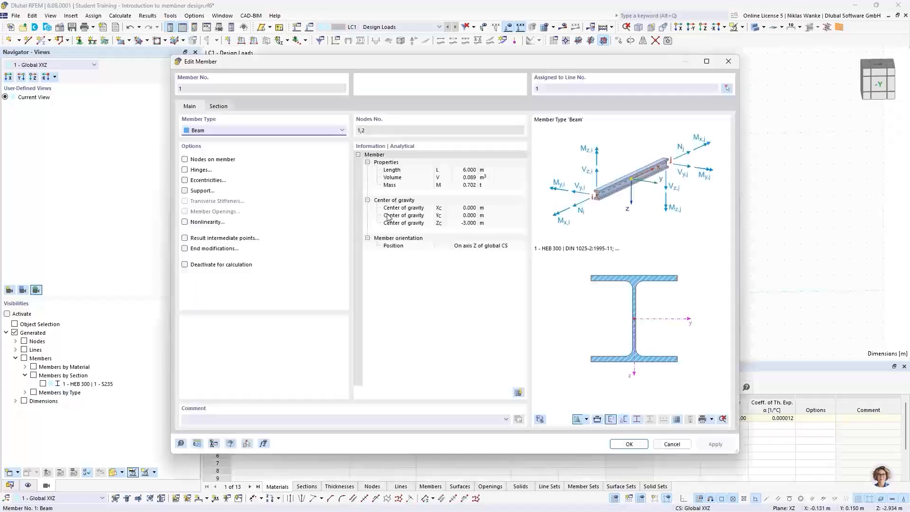
- Check the section and material assigned to the existing column, and bring up the model's list of defined sections
{"action": "left_click", "coordinate": [218, 107]}
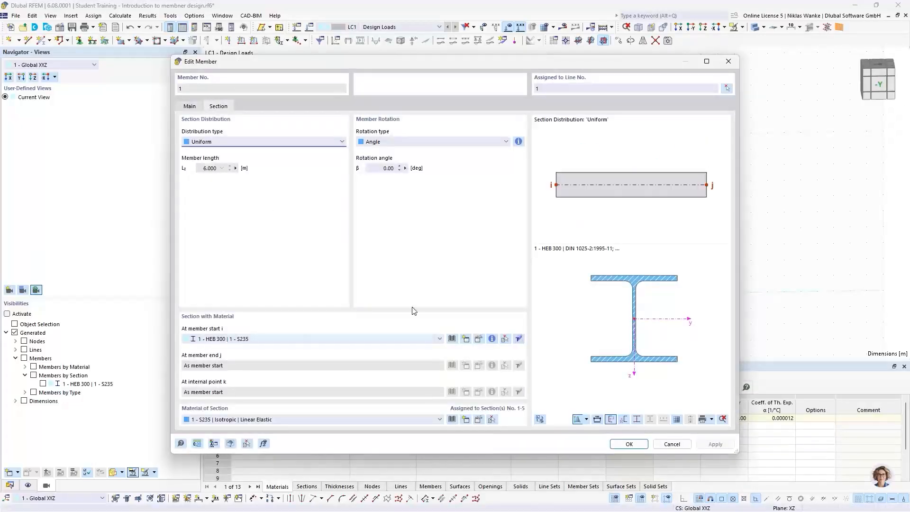
{"action": "left_click", "coordinate": [730, 63]}
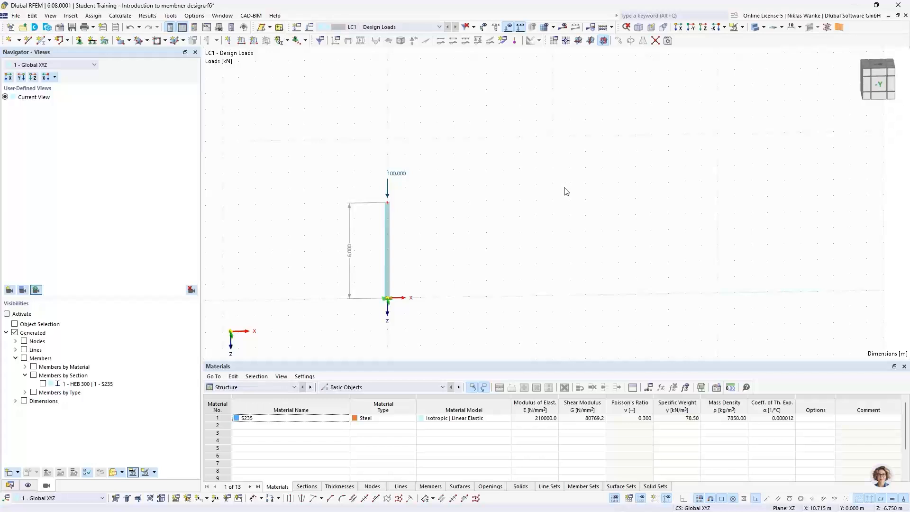
{"action": "left_click", "coordinate": [10, 485]}
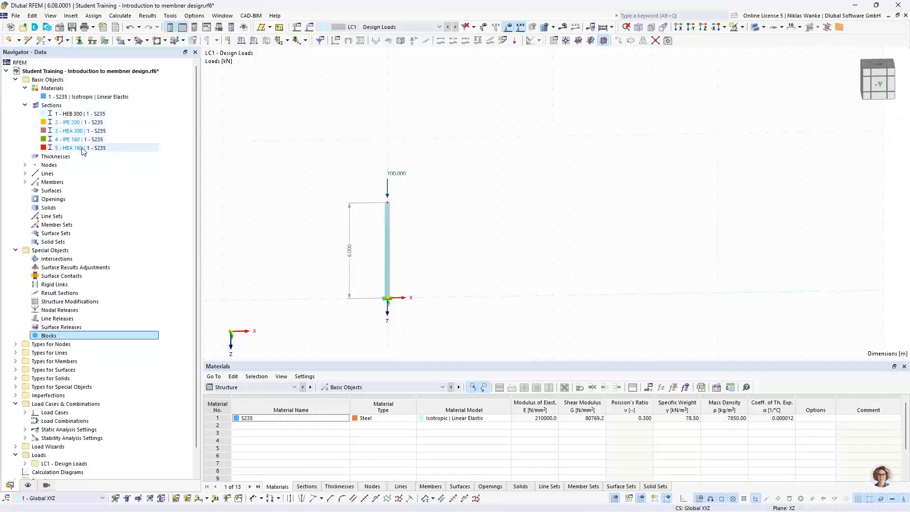
- Start a new beam member with uniform section distribution and create an IPE 300 British Steel section in S235 for it
{"action": "left_click", "coordinate": [42, 42]}
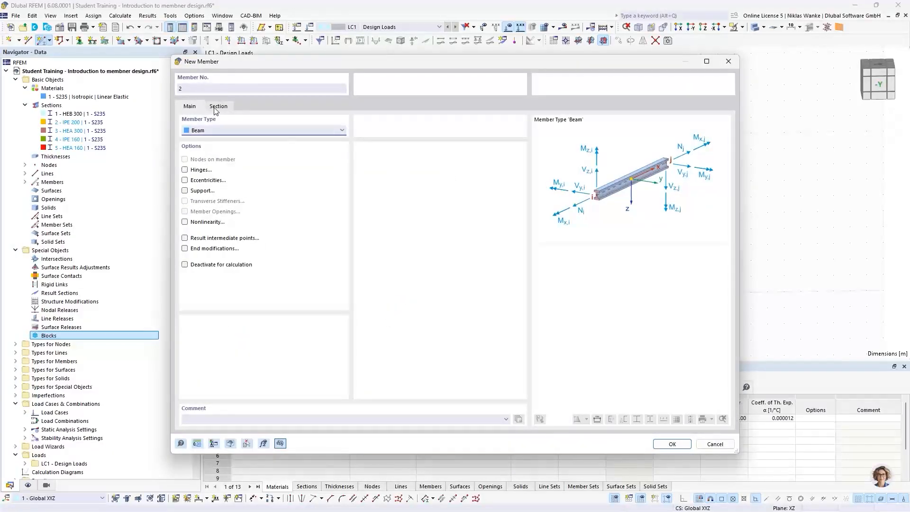
{"action": "left_click", "coordinate": [216, 107]}
{"action": "left_click", "coordinate": [190, 106]}
{"action": "left_click", "coordinate": [218, 107]}
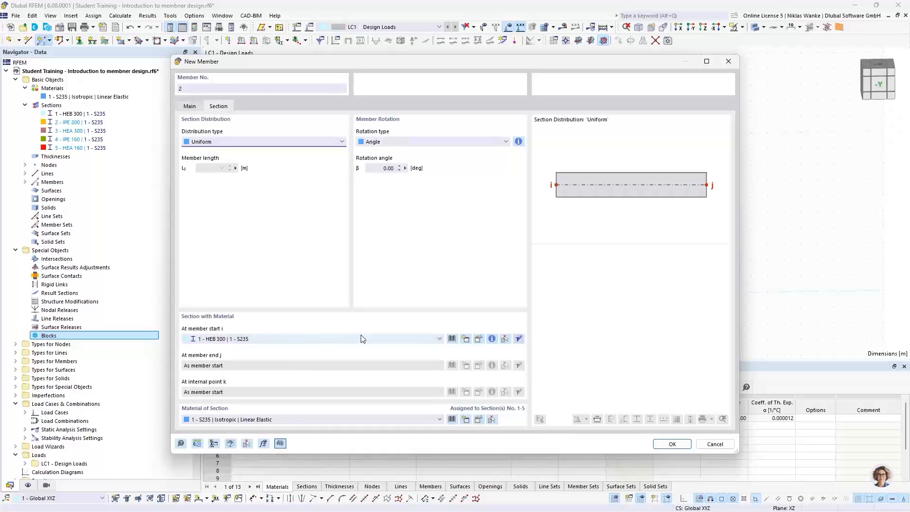
{"action": "left_click", "coordinate": [469, 340]}
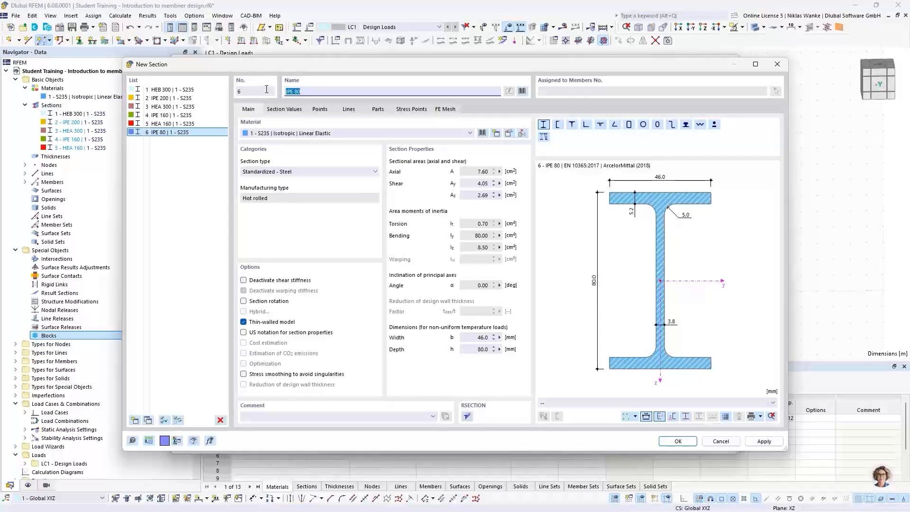
{"action": "key", "text": "BackSpace"}
{"action": "key", "text": "BackSpace"}
{"action": "key", "text": "BackSpace"}
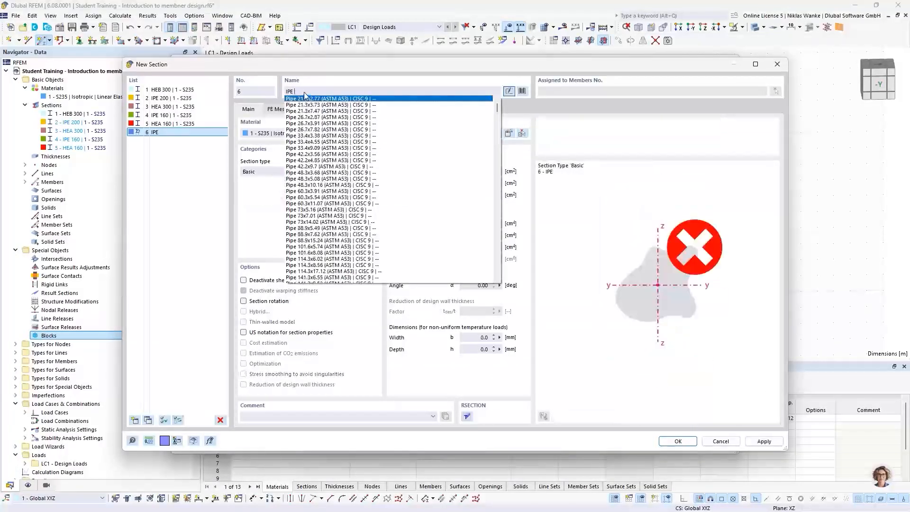
{"action": "type", "text": "300"}
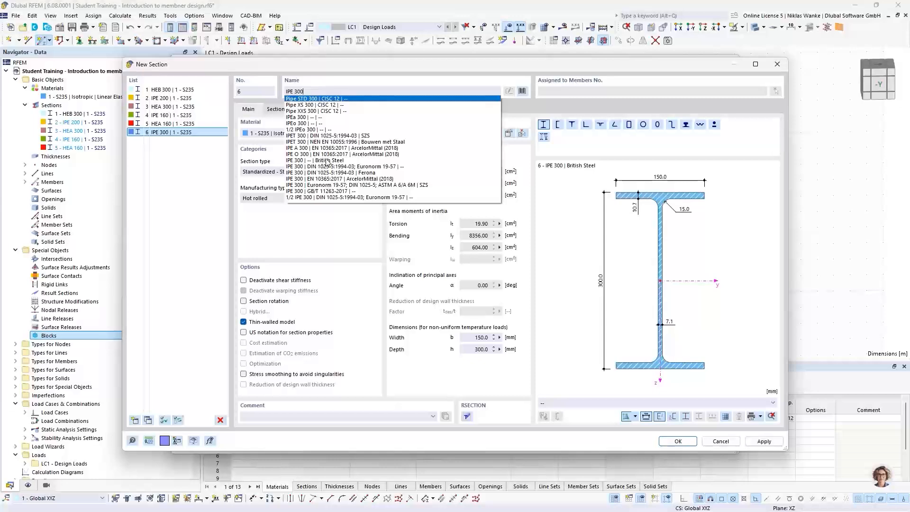
{"action": "left_click", "coordinate": [327, 162]}
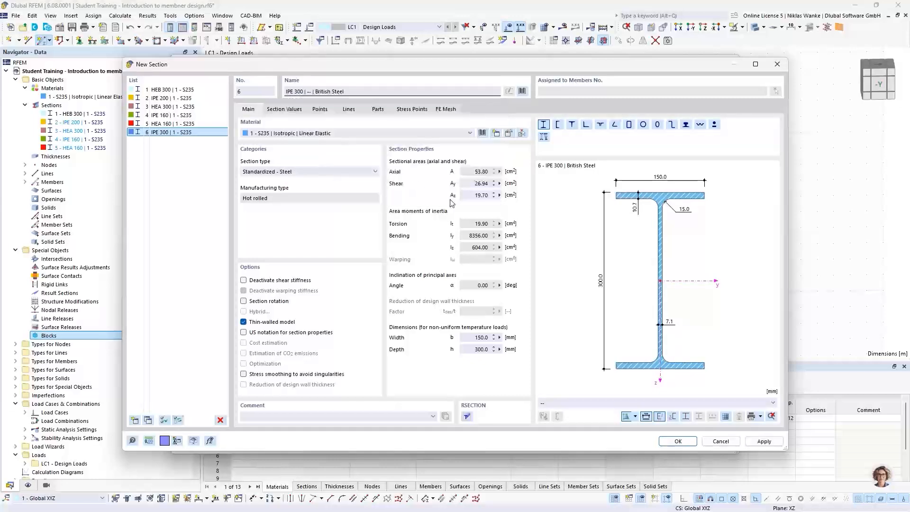
{"action": "left_click", "coordinate": [678, 442]}
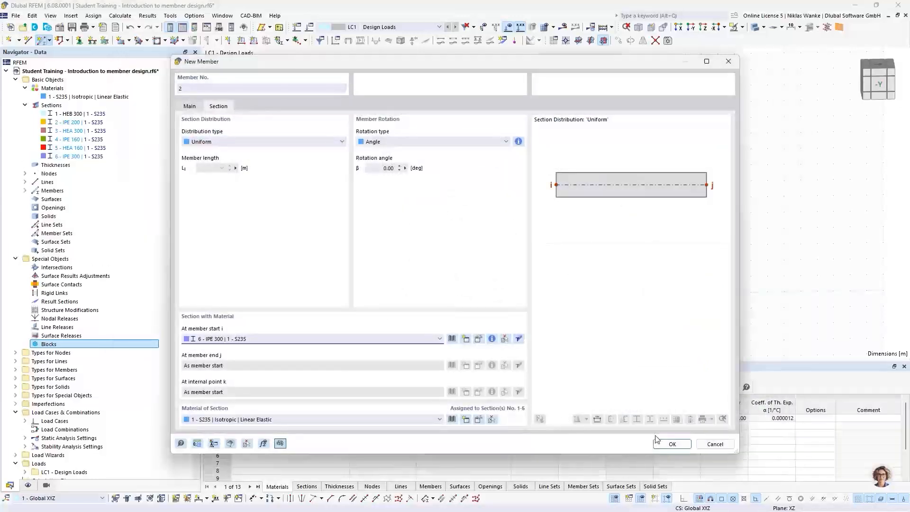
- Draw the IPE 300 beam horizontally from the column head, 10 m long in the X direction
{"action": "left_click", "coordinate": [677, 446]}
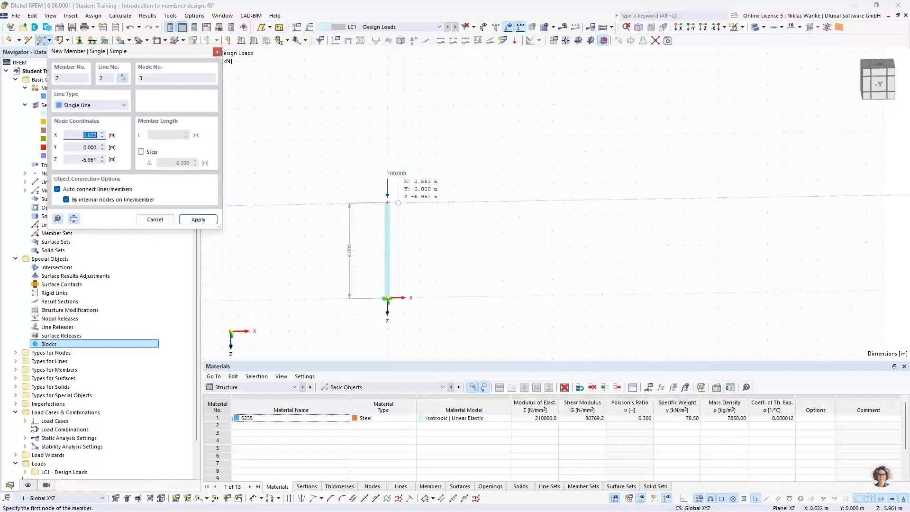
{"action": "left_click", "coordinate": [387, 202]}
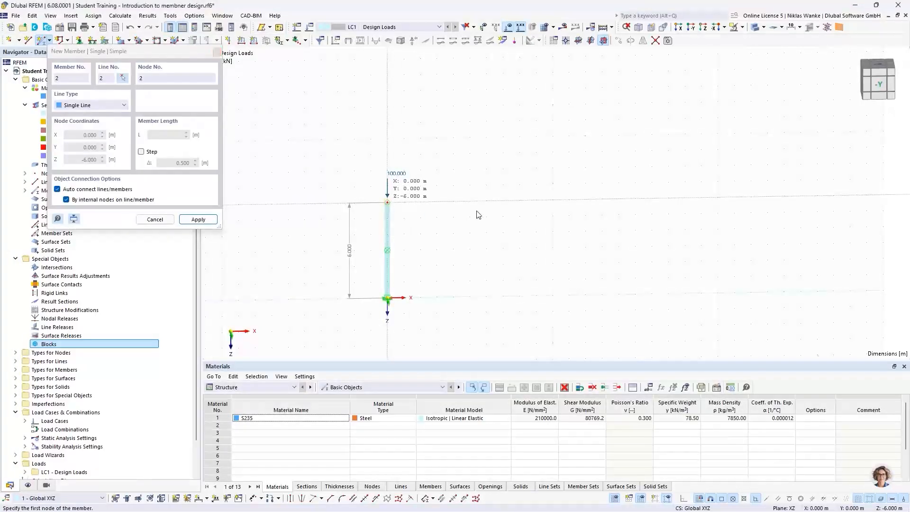
{"action": "left_click", "coordinate": [553, 201]}
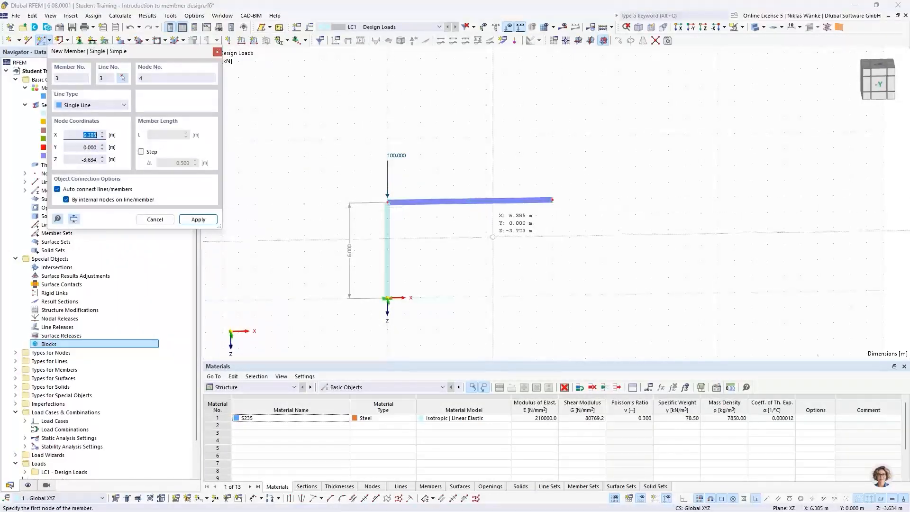
{"action": "key", "text": "Escape"}
{"action": "middle_click_drag", "start_coordinate": [424, 298], "coordinate": [423, 293]}
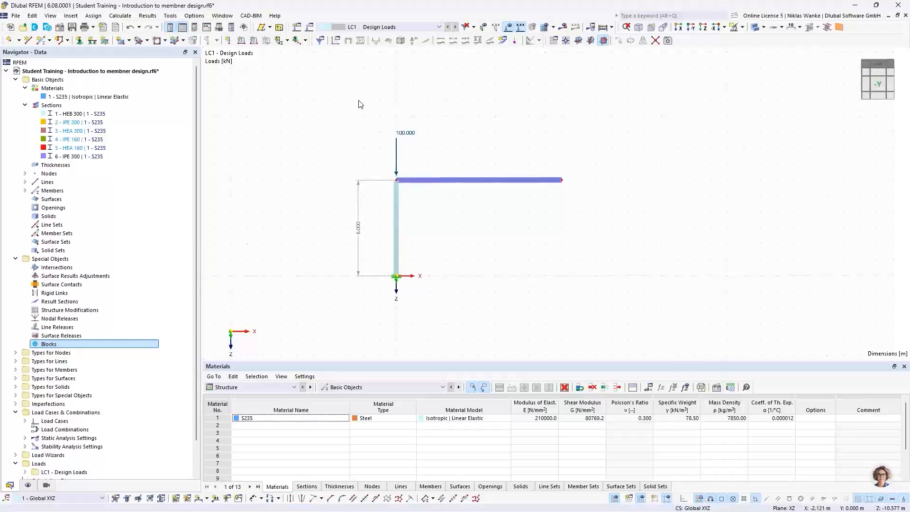
- Copy the column with its fixed support and nodal load 10 m in X to stand under the beam's free end
{"action": "left_click_drag", "start_coordinate": [372, 91], "coordinate": [423, 296]}
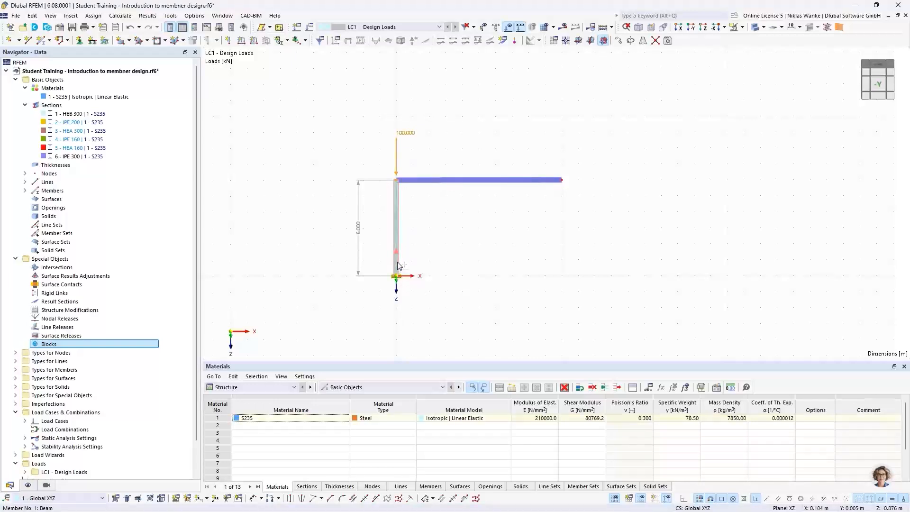
{"action": "left_click_drag", "start_coordinate": [397, 265], "coordinate": [563, 280], "text": "ctrl"}
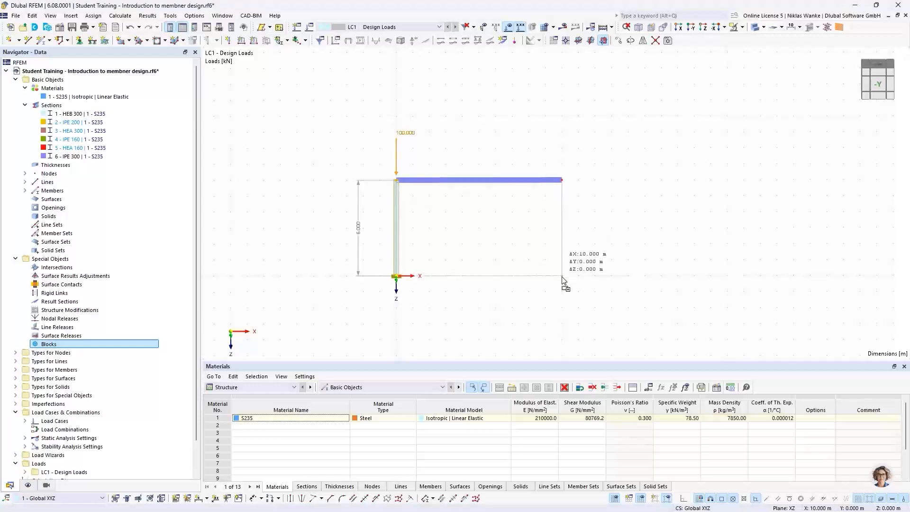
{"action": "left_click_drag", "start_coordinate": [563, 278], "coordinate": [563, 279], "text": "ctrl"}
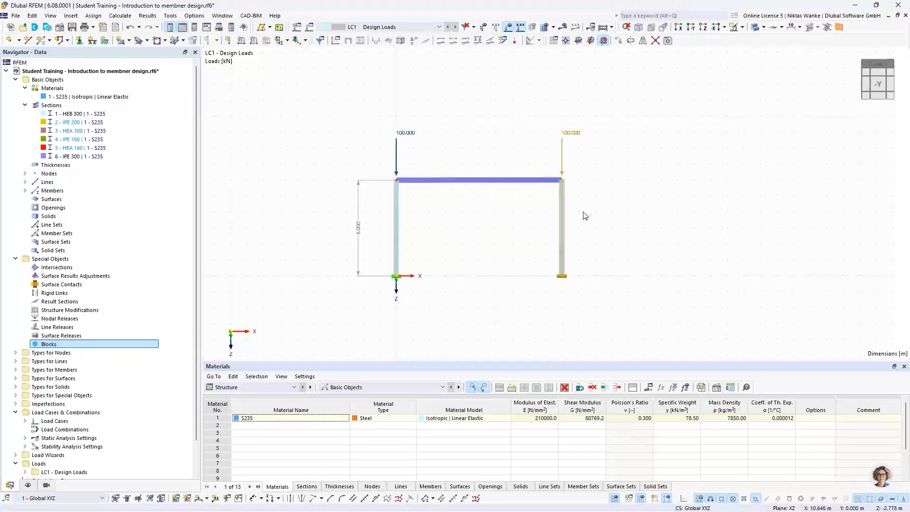
{"action": "left_click", "coordinate": [636, 151]}
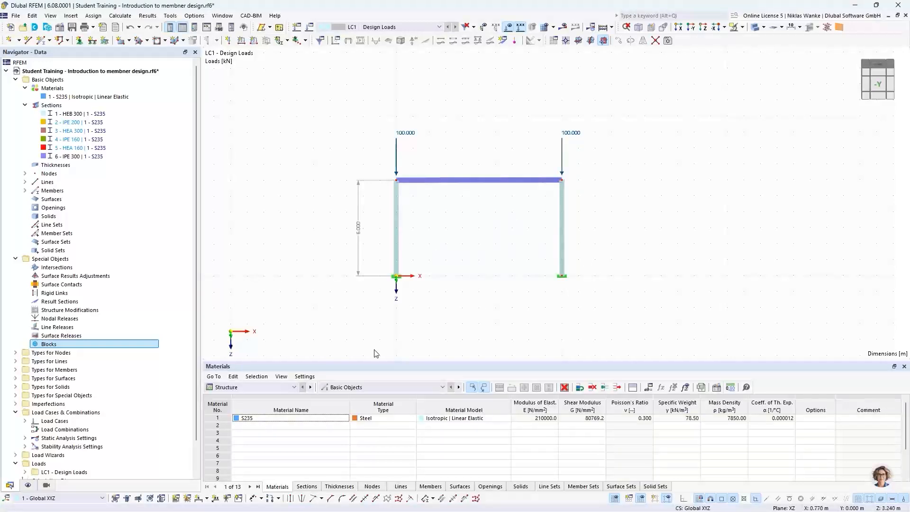
- Add a linear dimension between the two column bases, placed below the frame
{"action": "left_click", "coordinate": [207, 499]}
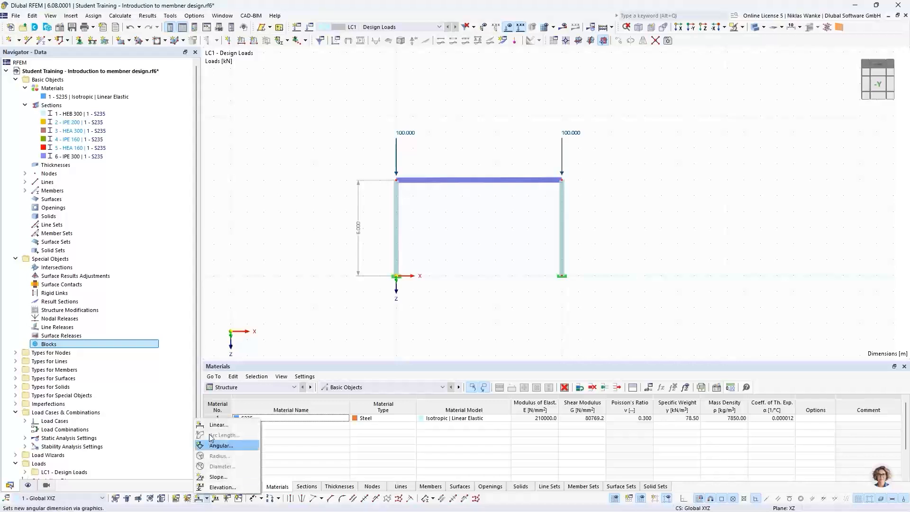
{"action": "left_click", "coordinate": [219, 424]}
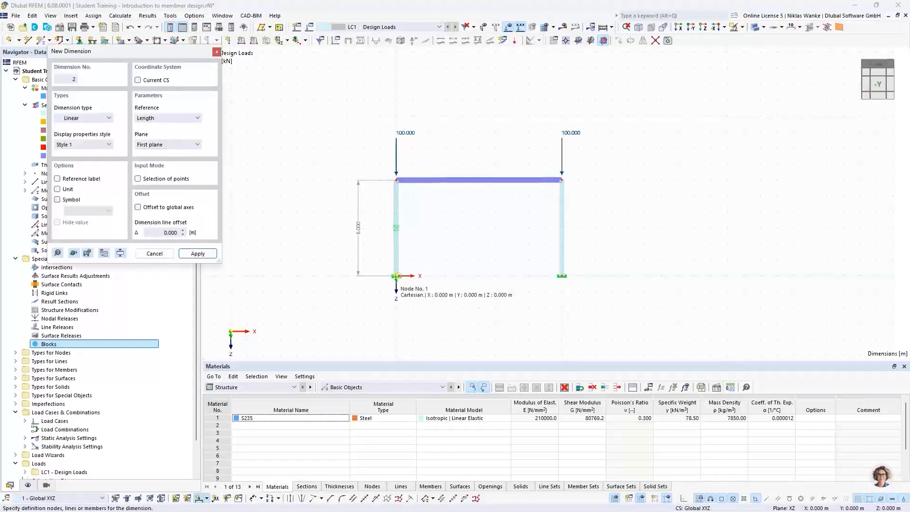
{"action": "left_click", "coordinate": [562, 276]}
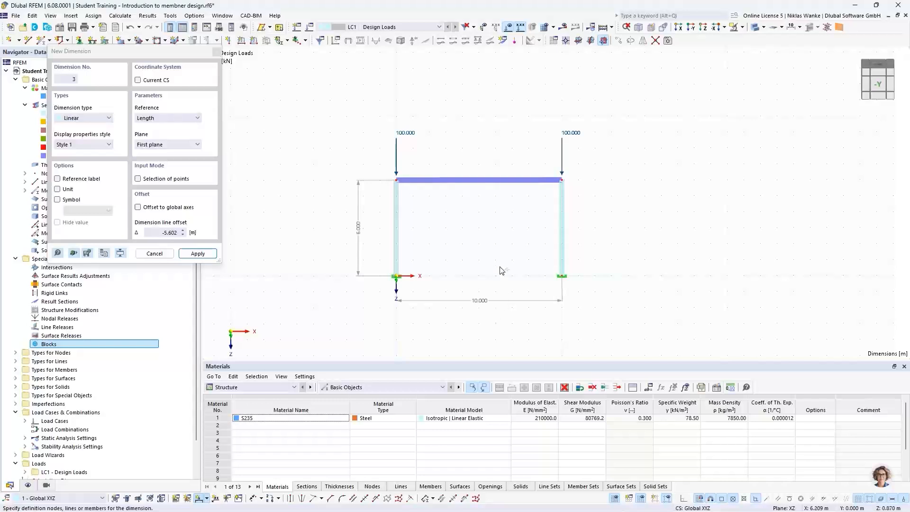
{"action": "key", "text": "Escape"}
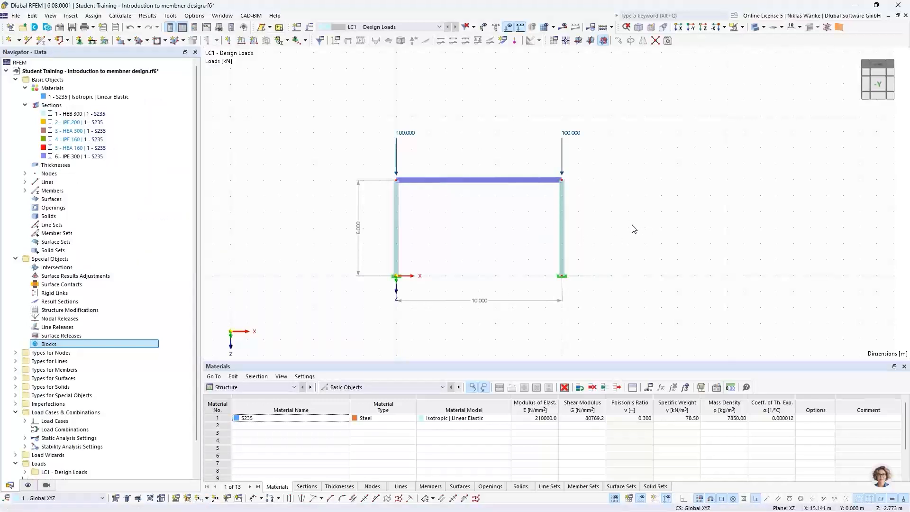
- Calculate load case LC1 and view the frame's static deformations and support reactions in 3D
{"action": "middle_click_drag", "start_coordinate": [471, 236], "coordinate": [487, 236]}
{"action": "middle_click_drag", "start_coordinate": [487, 236], "coordinate": [473, 238], "text": "ctrl"}
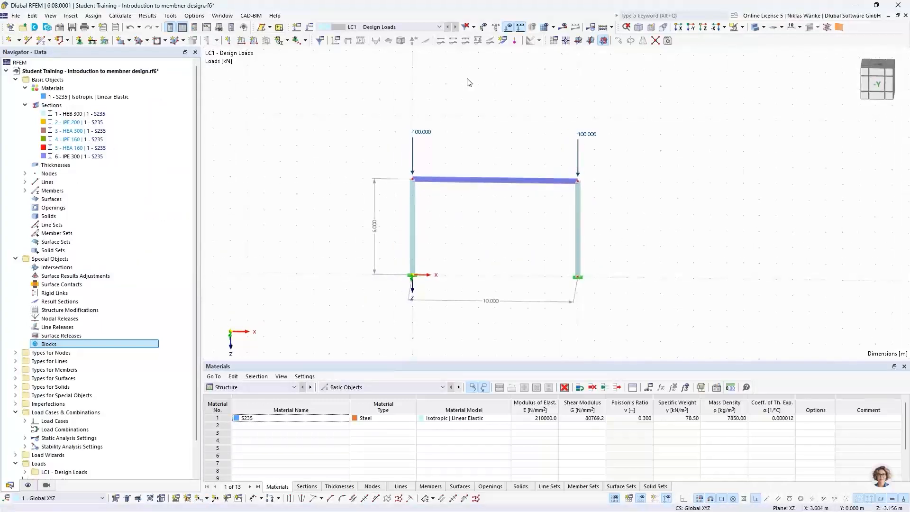
{"action": "left_click", "coordinate": [567, 28]}
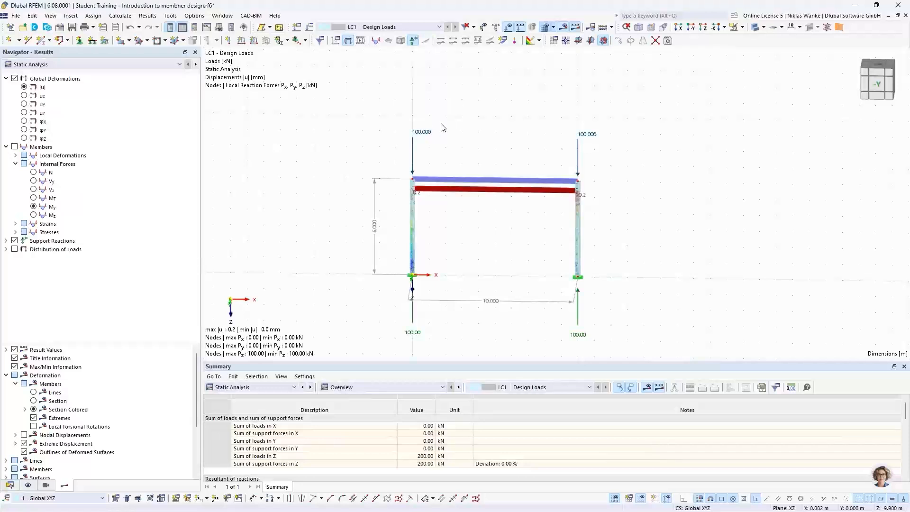
{"action": "scroll", "coordinate": [500, 273], "scroll_direction": "up", "scroll_amount": 2}
{"action": "middle_click_drag", "start_coordinate": [500, 272], "coordinate": [445, 235]}
{"action": "scroll", "coordinate": [439, 231], "scroll_direction": "down", "scroll_amount": 1}
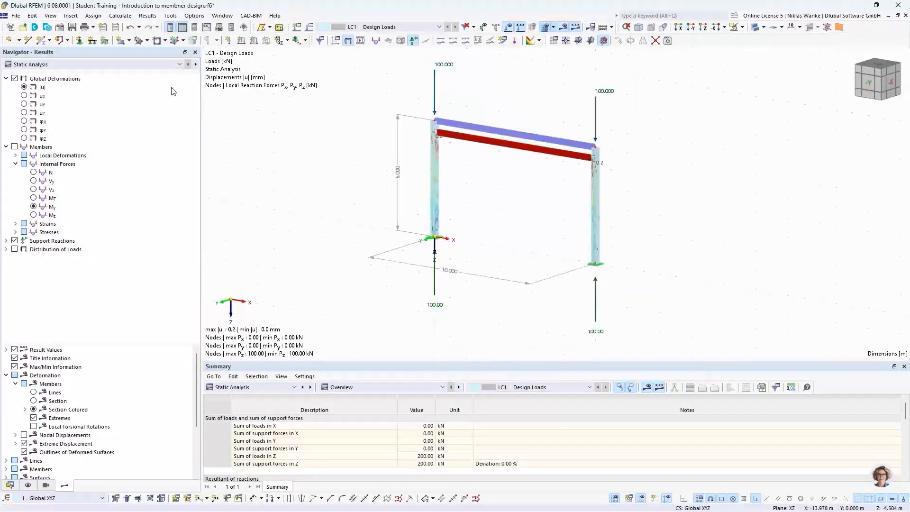
- Switch the results to Stability Analysis and examine the frame's mode shape 1 in a 3D view
{"action": "left_click", "coordinate": [138, 65]}
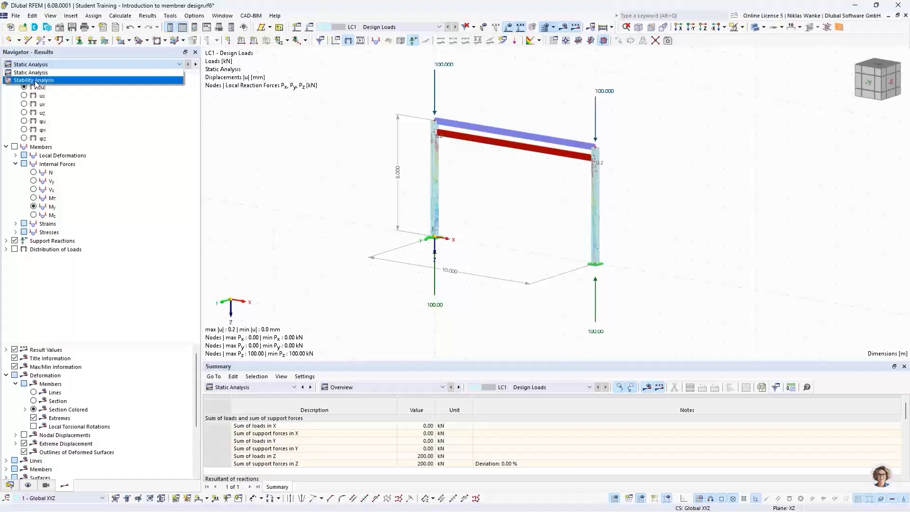
{"action": "left_click", "coordinate": [35, 81]}
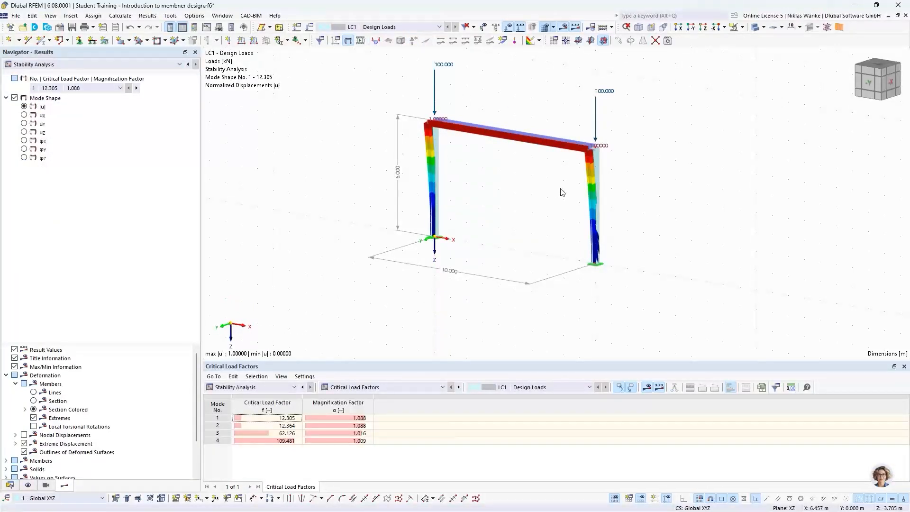
{"action": "scroll", "coordinate": [557, 193], "scroll_direction": "up", "scroll_amount": 1}
{"action": "middle_click_drag", "start_coordinate": [557, 193], "coordinate": [559, 238]}
{"action": "scroll", "coordinate": [570, 210], "scroll_direction": "up", "scroll_amount": 1}
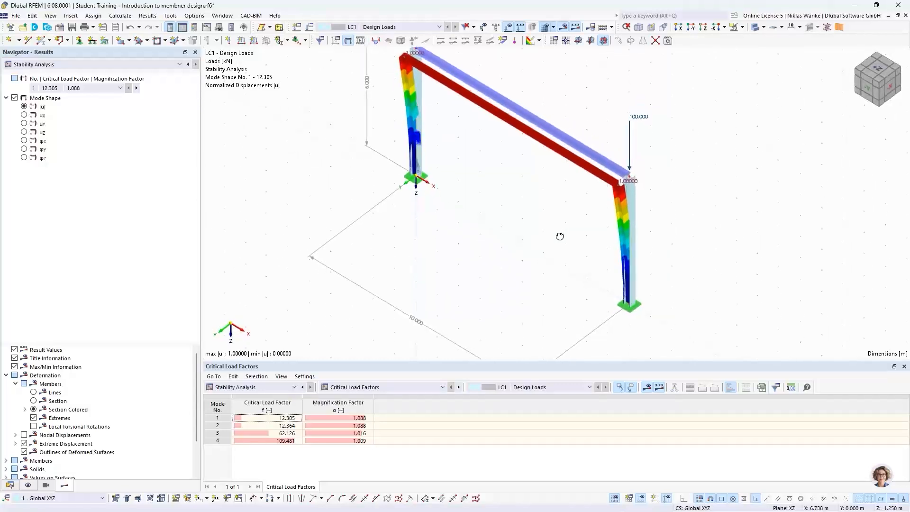
- Examine mode shape 1 closely at the joint between the beam and the copied column, then across the whole frame
{"action": "scroll", "coordinate": [619, 183], "scroll_direction": "up", "scroll_amount": 6}
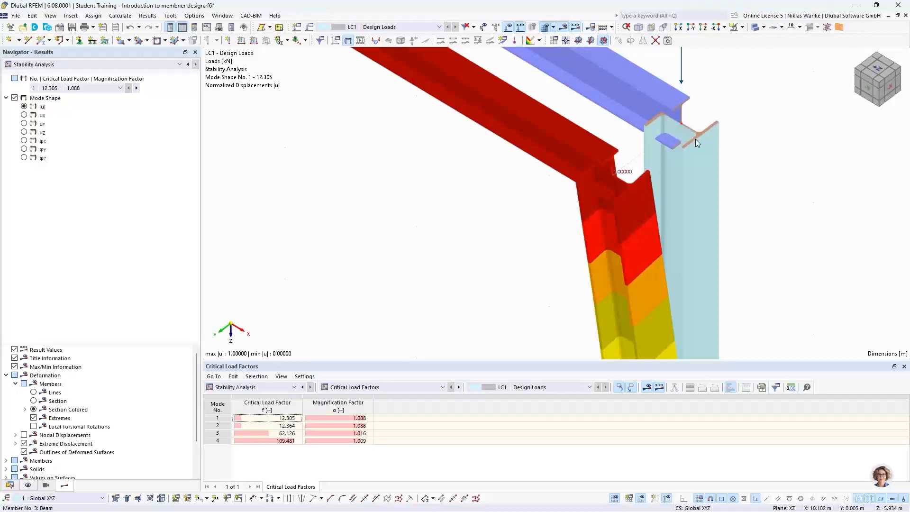
{"action": "scroll", "coordinate": [590, 179], "scroll_direction": "down", "scroll_amount": 5}
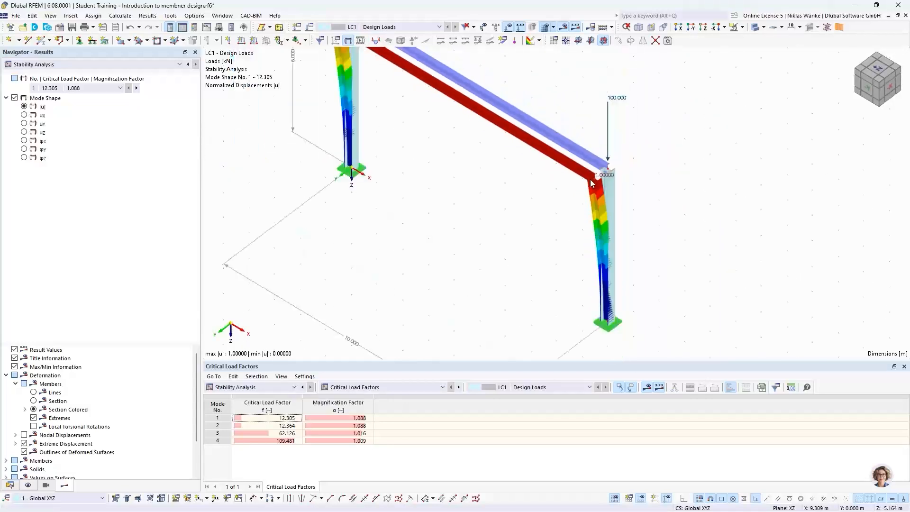
{"action": "scroll", "coordinate": [542, 224], "scroll_direction": "down", "scroll_amount": 3}
{"action": "middle_click_drag", "start_coordinate": [544, 228], "coordinate": [562, 206], "text": "ctrl"}
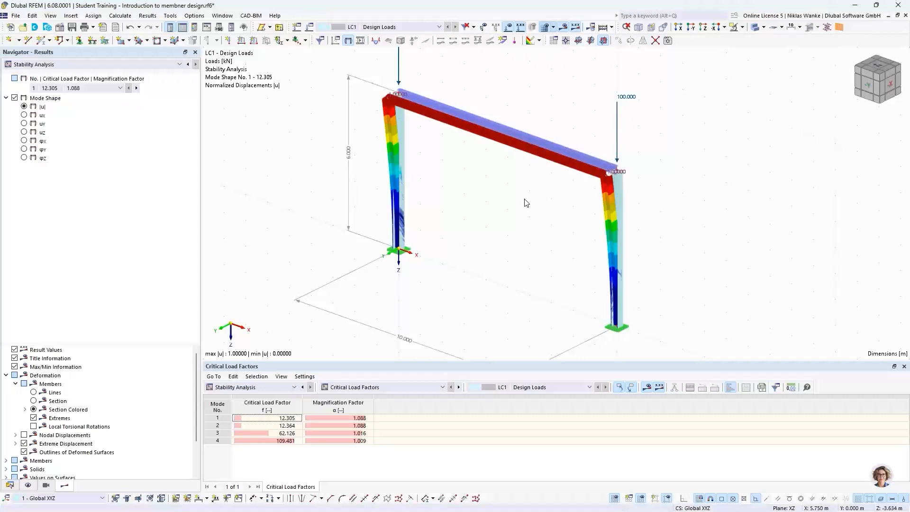
{"action": "middle_click_drag", "start_coordinate": [525, 202], "coordinate": [525, 246], "text": "ctrl"}
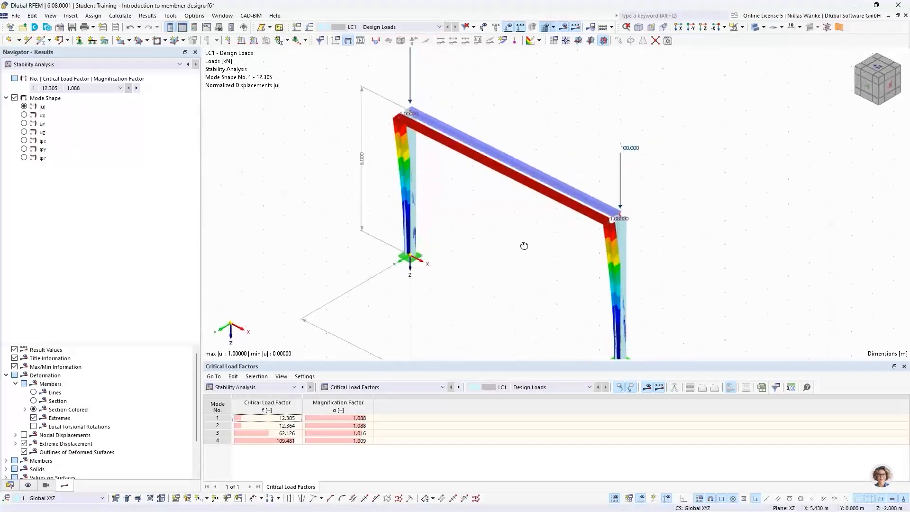
- Show the stability results by member and compare the mode 1 effective length factors kcr,v of the two columns
{"action": "left_click", "coordinate": [376, 388]}
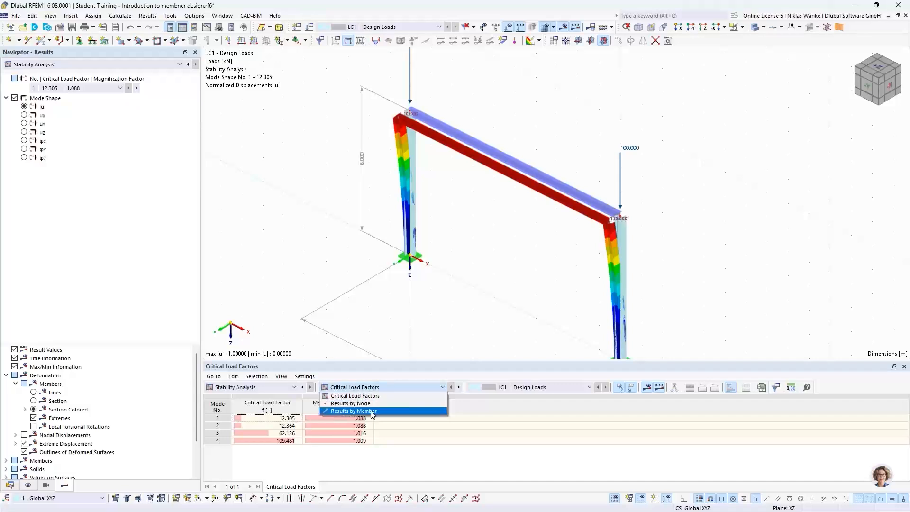
{"action": "left_click", "coordinate": [376, 411]}
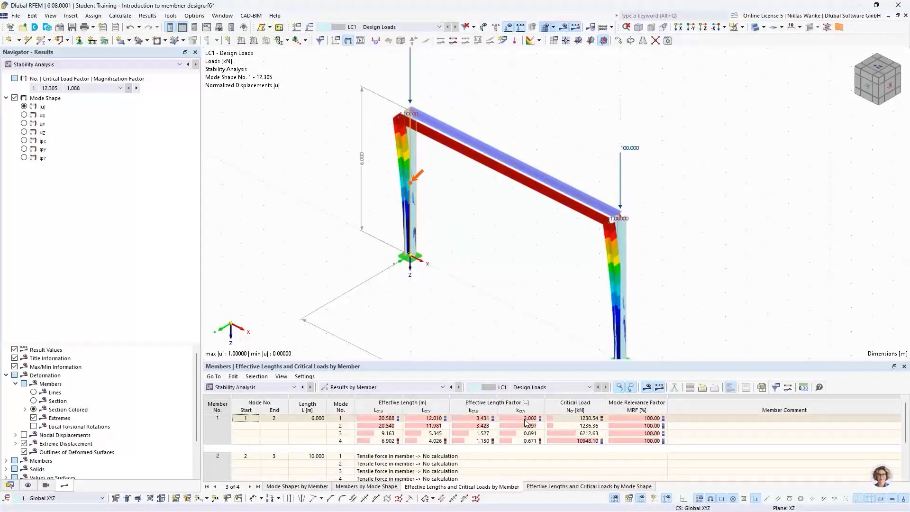
{"action": "left_click", "coordinate": [341, 419]}
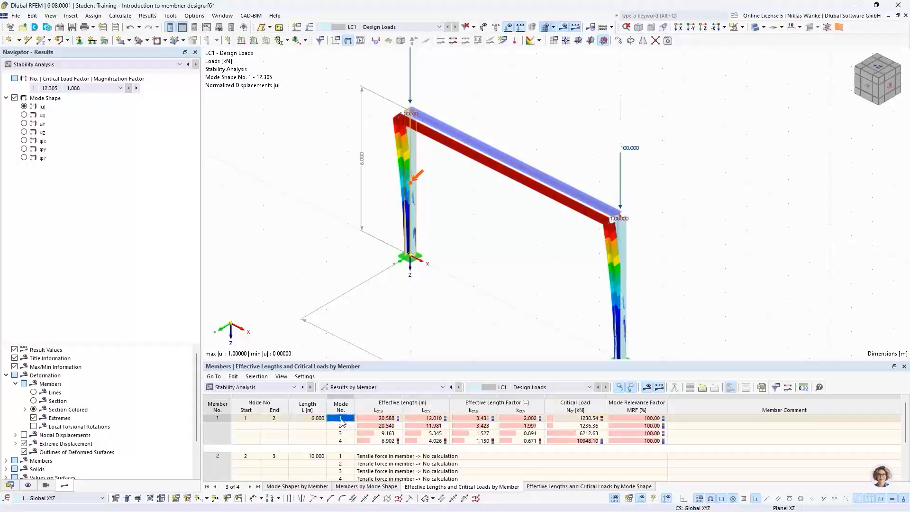
{"action": "left_click", "coordinate": [531, 418]}
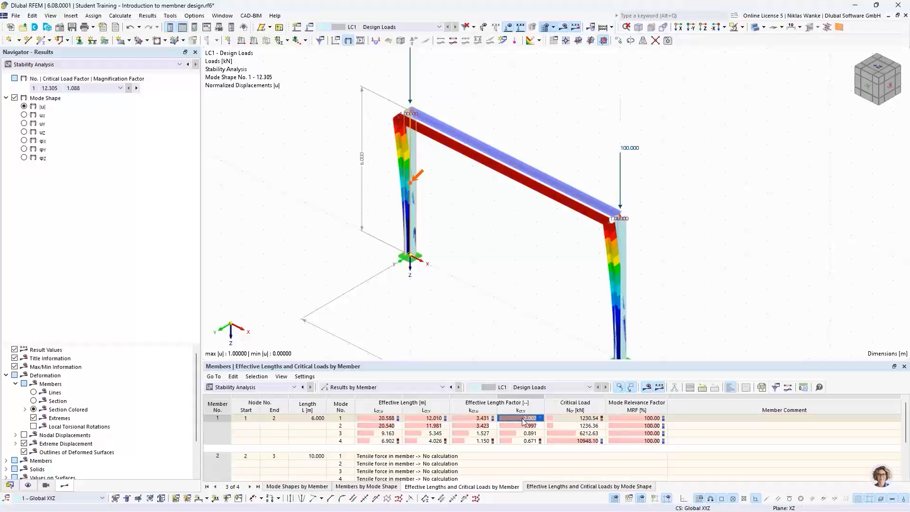
{"action": "scroll", "coordinate": [556, 435], "scroll_direction": "down", "scroll_amount": 1}
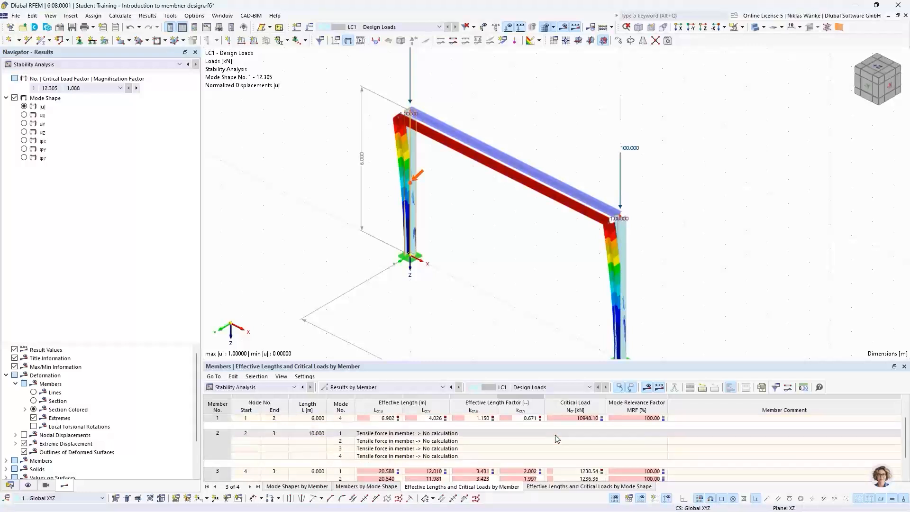
{"action": "scroll", "coordinate": [556, 438], "scroll_direction": "up", "scroll_amount": 1}
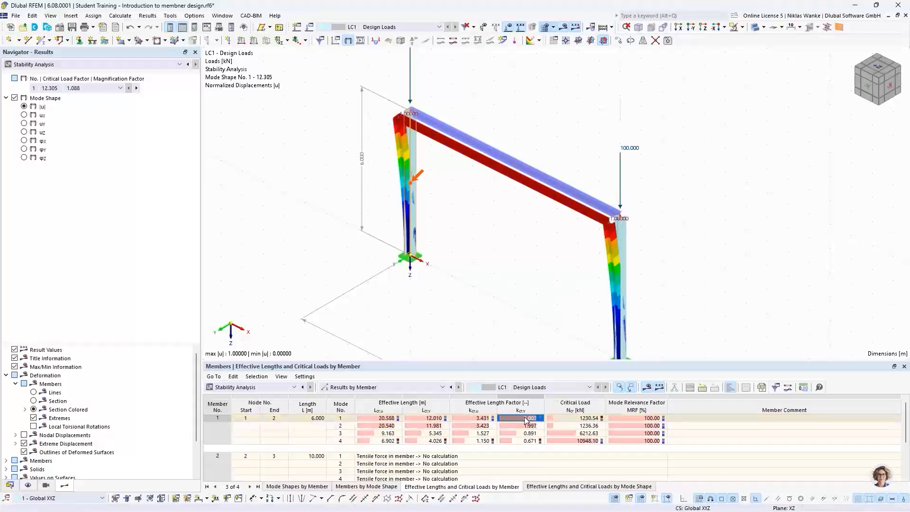
{"action": "scroll", "coordinate": [520, 431], "scroll_direction": "down", "scroll_amount": 2}
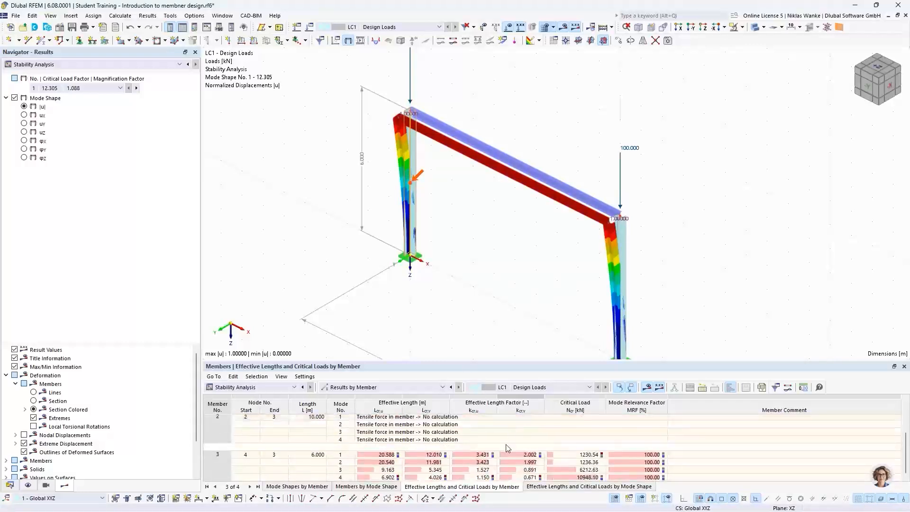
{"action": "left_click", "coordinate": [516, 455]}
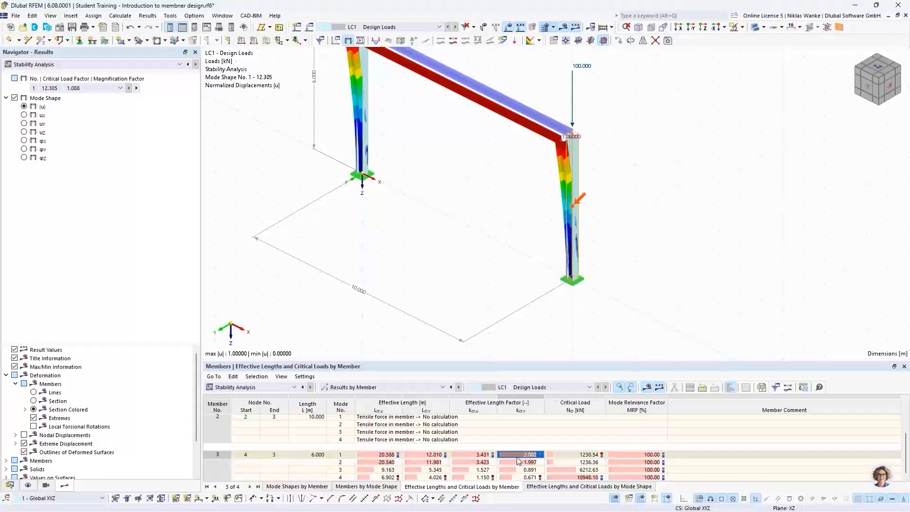
{"action": "scroll", "coordinate": [521, 449], "scroll_direction": "up", "scroll_amount": 1}
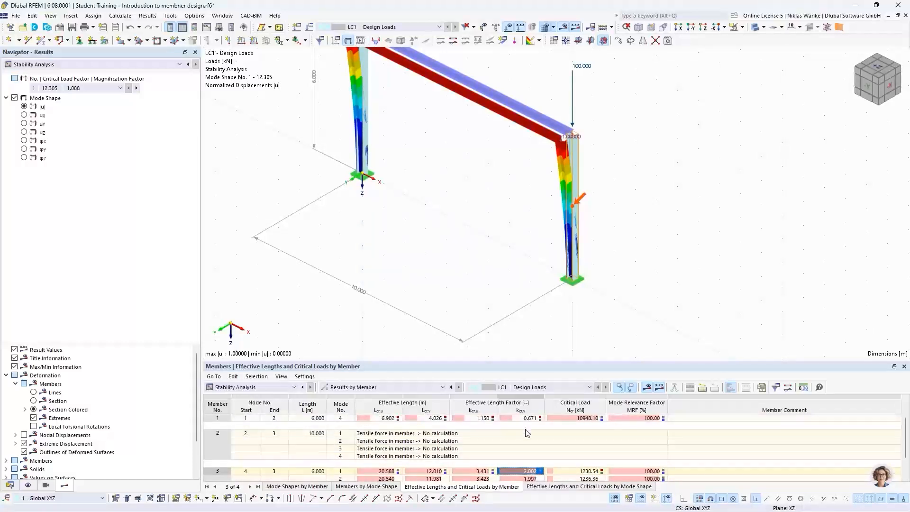
{"action": "scroll", "coordinate": [526, 428], "scroll_direction": "up", "scroll_amount": 1}
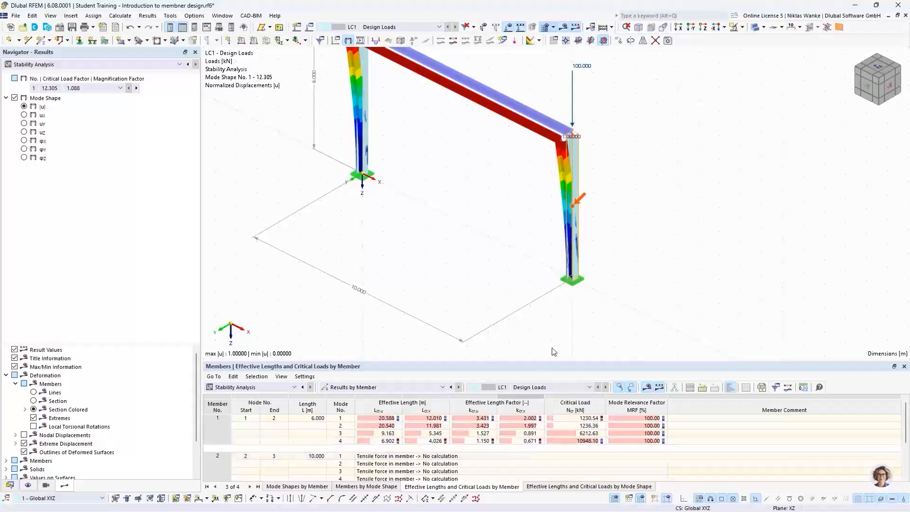
- Bring the whole frame into view and return the stability results table to the critical load factors
{"action": "middle_click_drag", "start_coordinate": [422, 188], "coordinate": [456, 265]}
{"action": "middle_click_drag", "start_coordinate": [456, 266], "coordinate": [454, 235], "text": "ctrl"}
{"action": "left_click", "coordinate": [271, 389]}
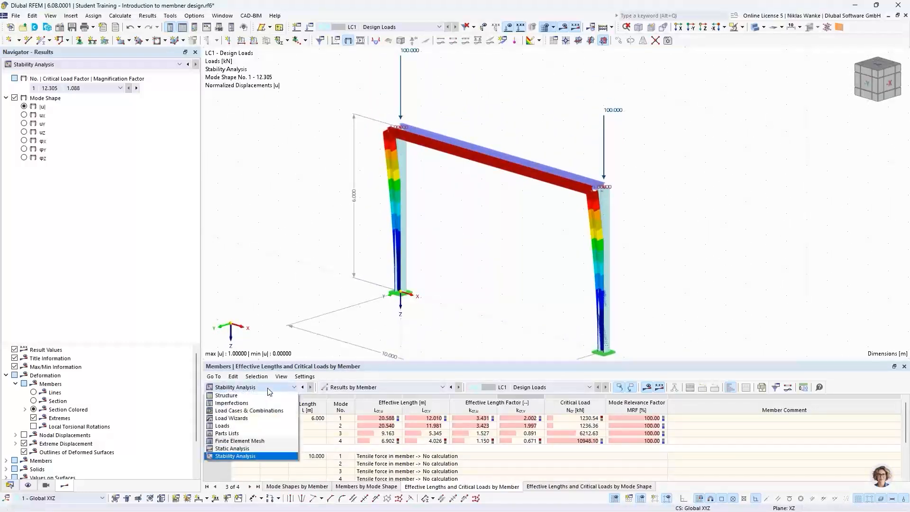
{"action": "left_click", "coordinate": [271, 389]}
{"action": "left_click", "coordinate": [349, 388]}
{"action": "left_click", "coordinate": [352, 396]}
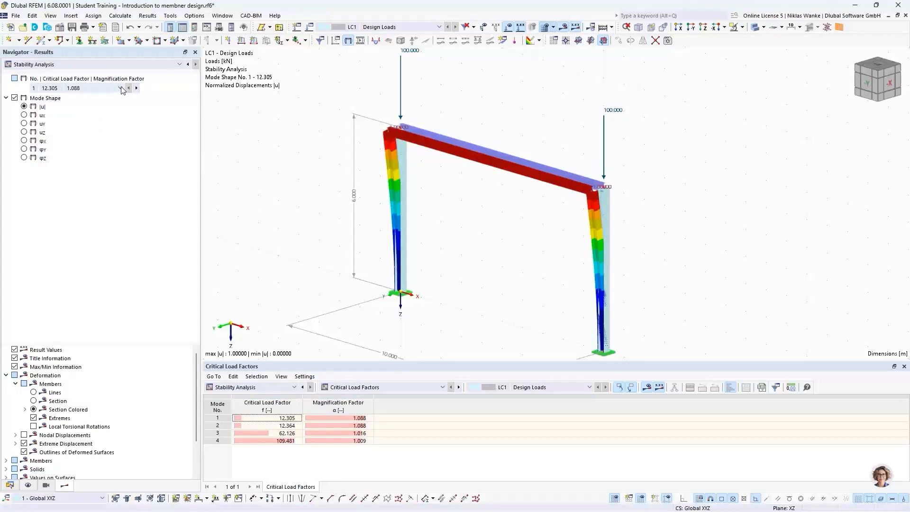
- Display mode shape 2 and examine the beam-to-column joint and the frame's twisting from above
{"action": "left_click", "coordinate": [136, 88]}
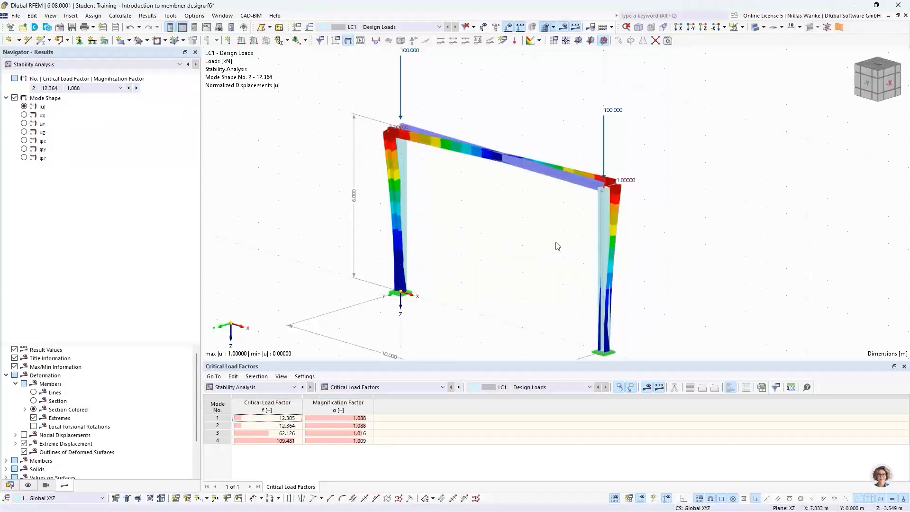
{"action": "middle_click_drag", "start_coordinate": [556, 246], "coordinate": [530, 282], "text": "ctrl"}
{"action": "scroll", "coordinate": [616, 220], "scroll_direction": "up", "scroll_amount": 5}
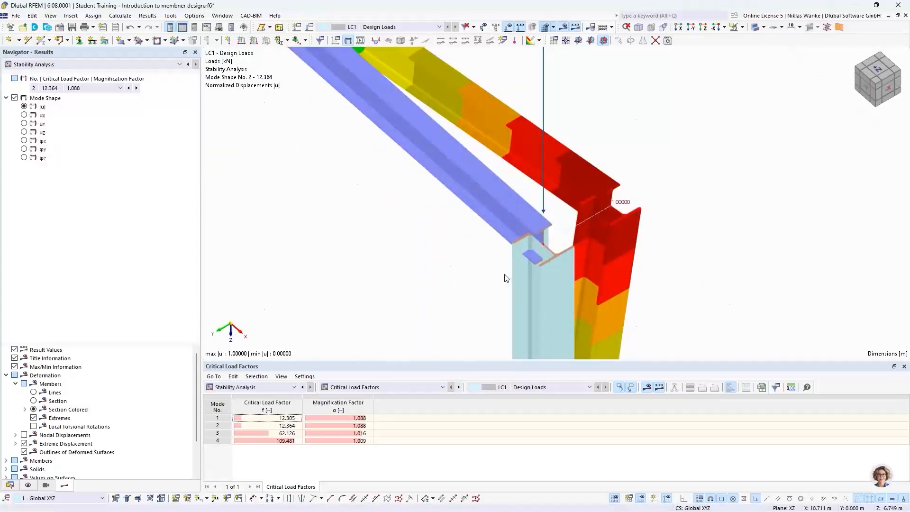
{"action": "scroll", "coordinate": [578, 244], "scroll_direction": "down", "scroll_amount": 5}
{"action": "middle_click_drag", "start_coordinate": [578, 244], "coordinate": [550, 270], "text": "ctrl"}
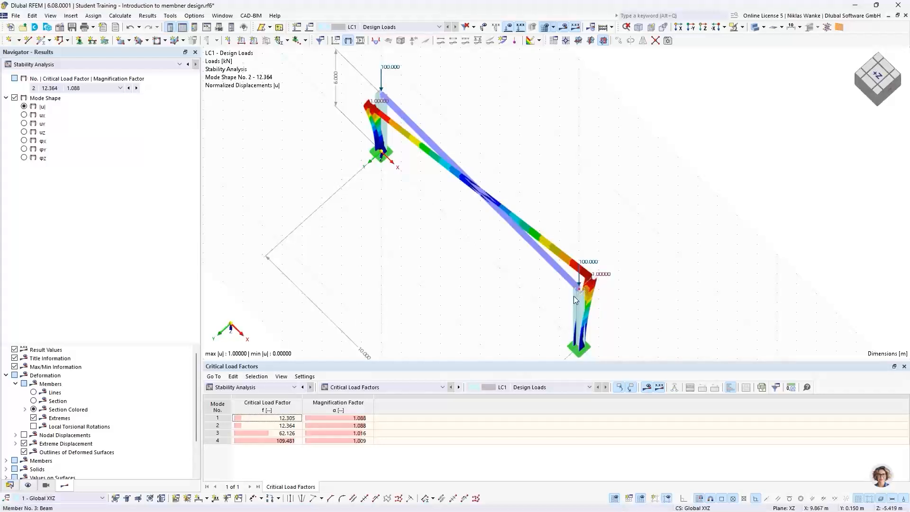
{"action": "middle_click_drag", "start_coordinate": [553, 311], "coordinate": [563, 292]}
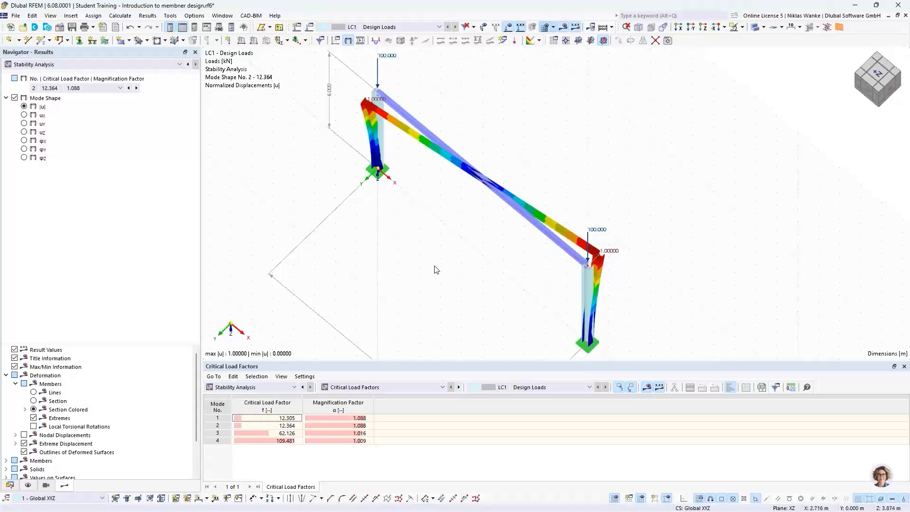
- Display mode shape 3 and examine the in-plane sway and the beam-to-column joint from the front and from above
{"action": "left_click", "coordinate": [136, 88]}
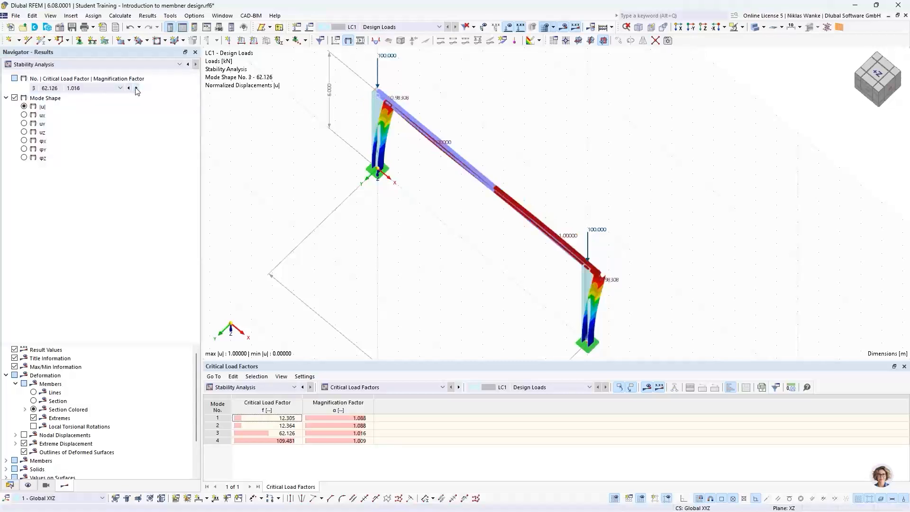
{"action": "middle_click_drag", "start_coordinate": [461, 290], "coordinate": [537, 199], "text": "ctrl"}
{"action": "middle_click_drag", "start_coordinate": [475, 242], "coordinate": [513, 217]}
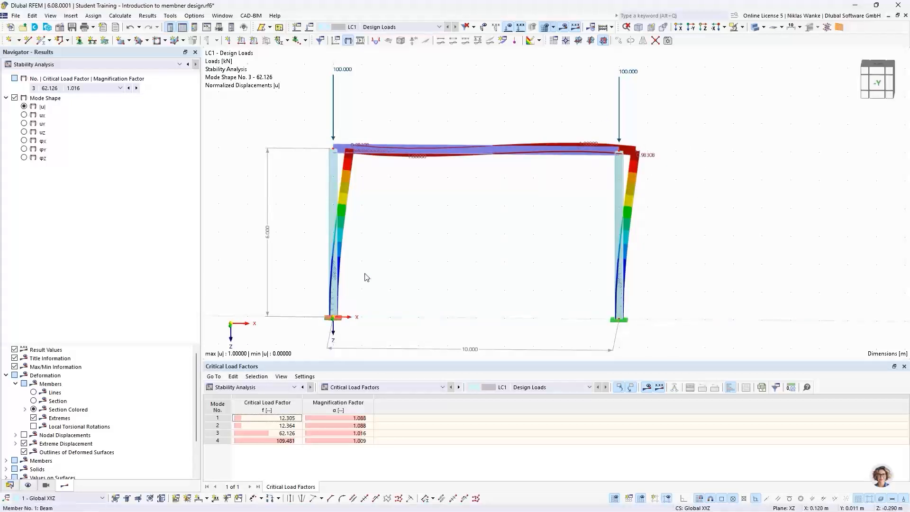
{"action": "scroll", "coordinate": [353, 163], "scroll_direction": "up", "scroll_amount": 6}
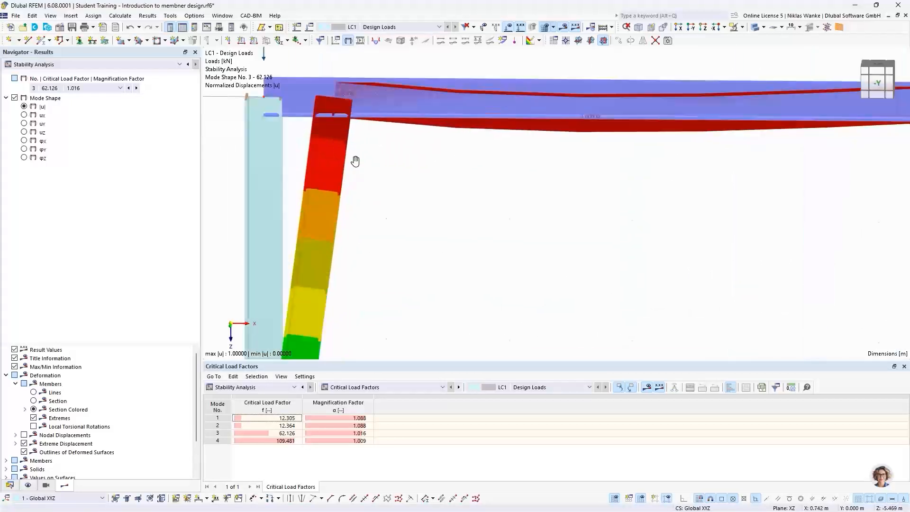
{"action": "middle_click_drag", "start_coordinate": [356, 161], "coordinate": [367, 266], "text": "ctrl"}
{"action": "scroll", "coordinate": [385, 149], "scroll_direction": "down", "scroll_amount": 3}
{"action": "middle_click_drag", "start_coordinate": [385, 149], "coordinate": [389, 263]}
{"action": "scroll", "coordinate": [360, 209], "scroll_direction": "up", "scroll_amount": 5}
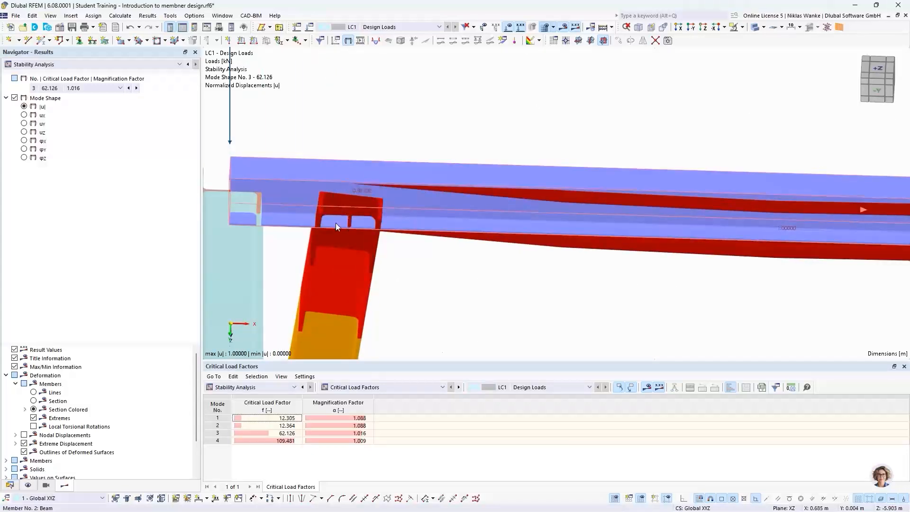
{"action": "scroll", "coordinate": [334, 212], "scroll_direction": "down", "scroll_amount": 8}
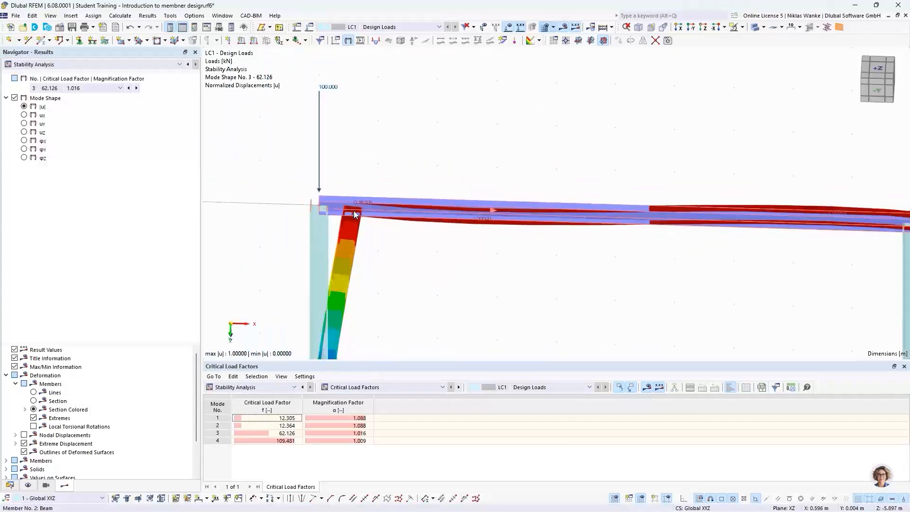
{"action": "middle_click_drag", "start_coordinate": [351, 207], "coordinate": [349, 181], "text": "ctrl"}
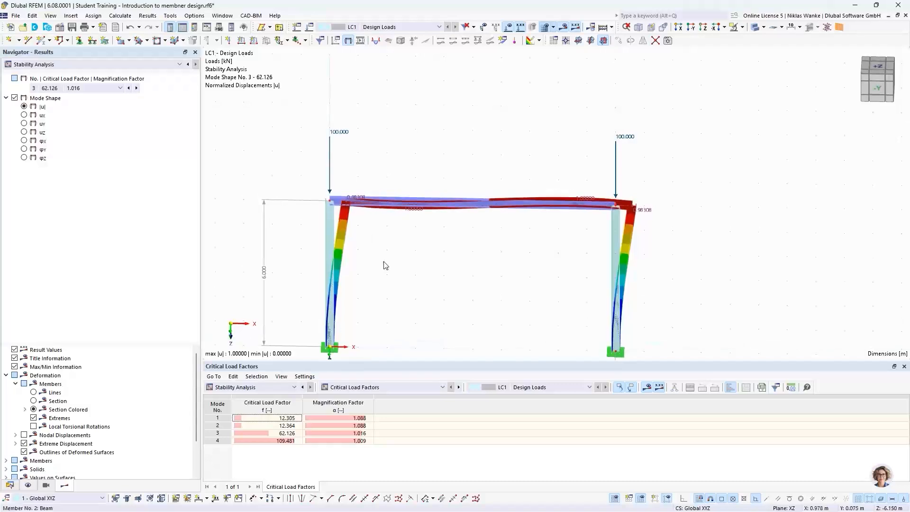
{"action": "middle_click_drag", "start_coordinate": [384, 271], "coordinate": [393, 141]}
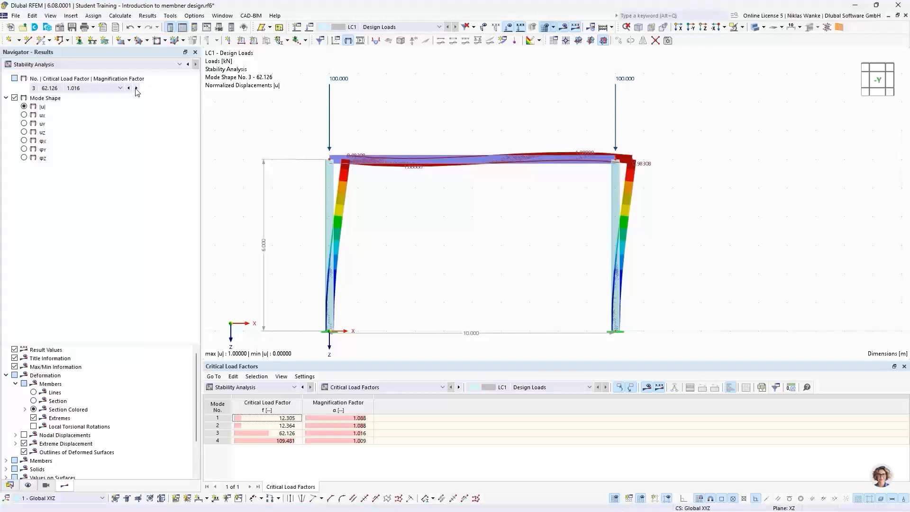
- Check mode 3's critical load factor against the nodal loads on top of the columns
{"action": "left_click", "coordinate": [281, 434]}
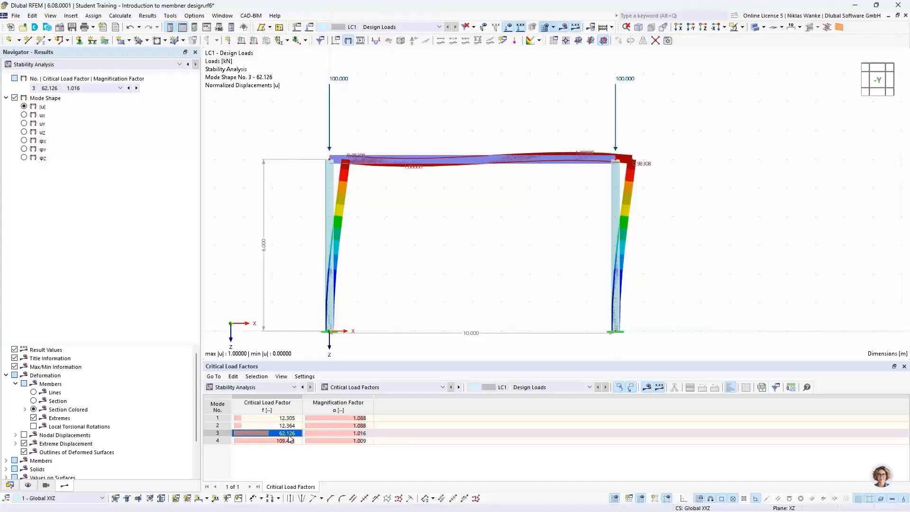
{"action": "left_click", "coordinate": [339, 79]}
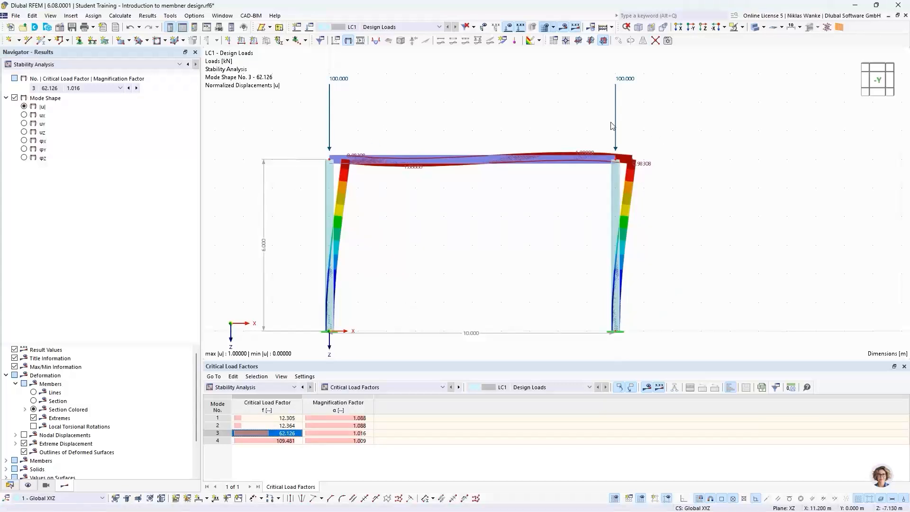
{"action": "middle_click_drag", "start_coordinate": [297, 253], "coordinate": [404, 272], "text": "ctrl"}
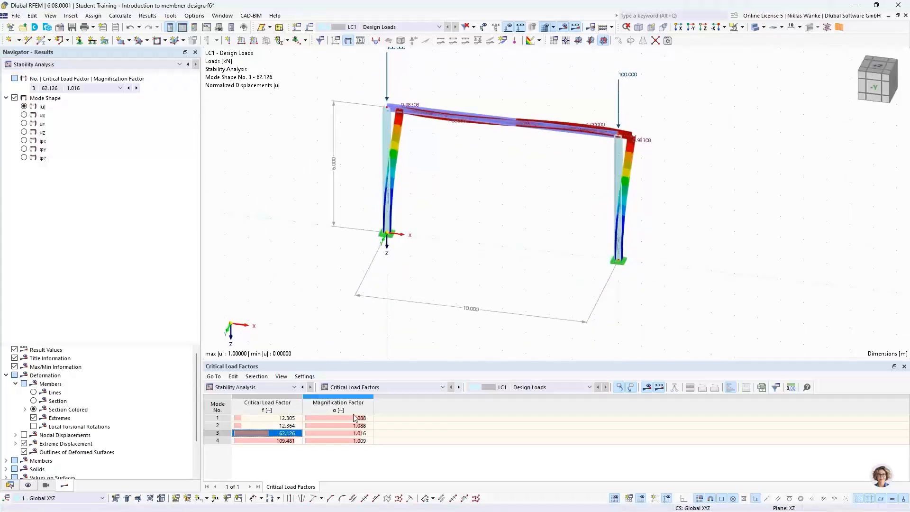
- Show the effective lengths by member and display mode shape 3 again to relate it to the columns' effective length factors
{"action": "left_click", "coordinate": [366, 390]}
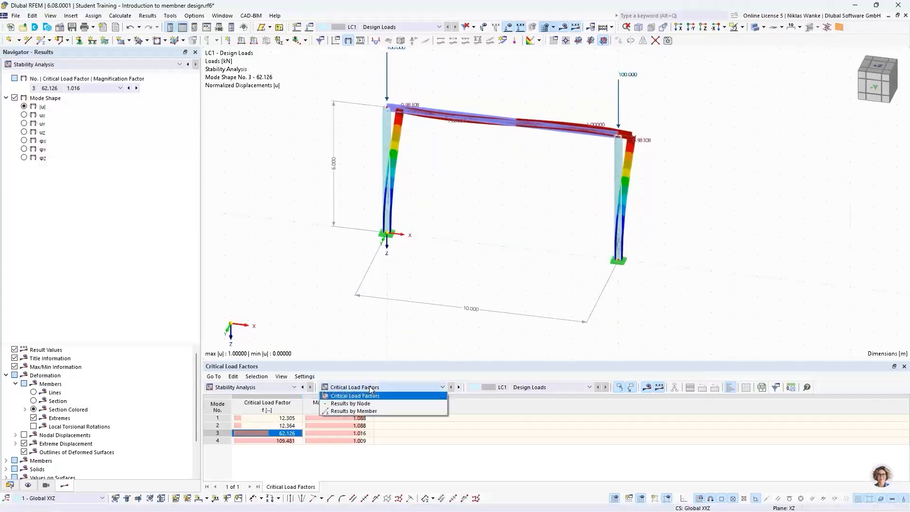
{"action": "left_click", "coordinate": [369, 411]}
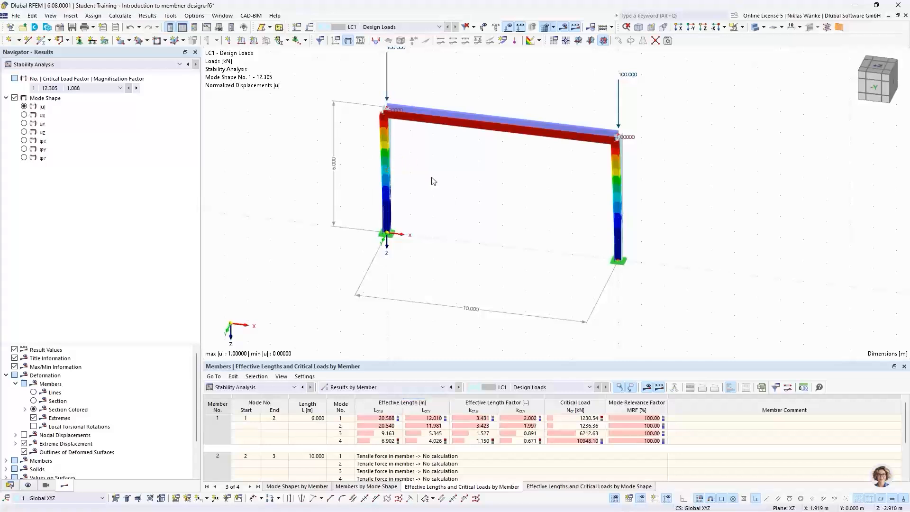
{"action": "scroll", "coordinate": [422, 204], "scroll_direction": "up", "scroll_amount": 3}
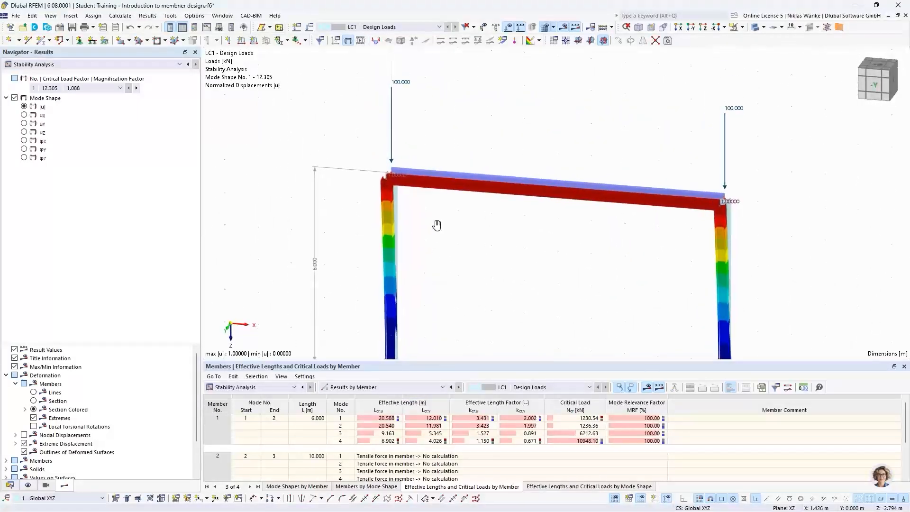
{"action": "scroll", "coordinate": [421, 220], "scroll_direction": "down", "scroll_amount": 2}
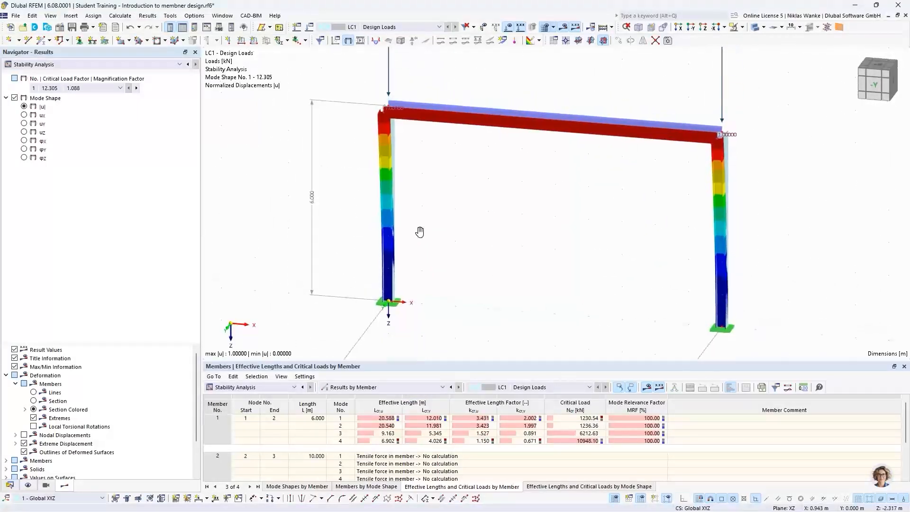
{"action": "left_click", "coordinate": [136, 89]}
{"action": "left_click", "coordinate": [136, 89]}
{"action": "scroll", "coordinate": [431, 236], "scroll_direction": "up", "scroll_amount": 2}
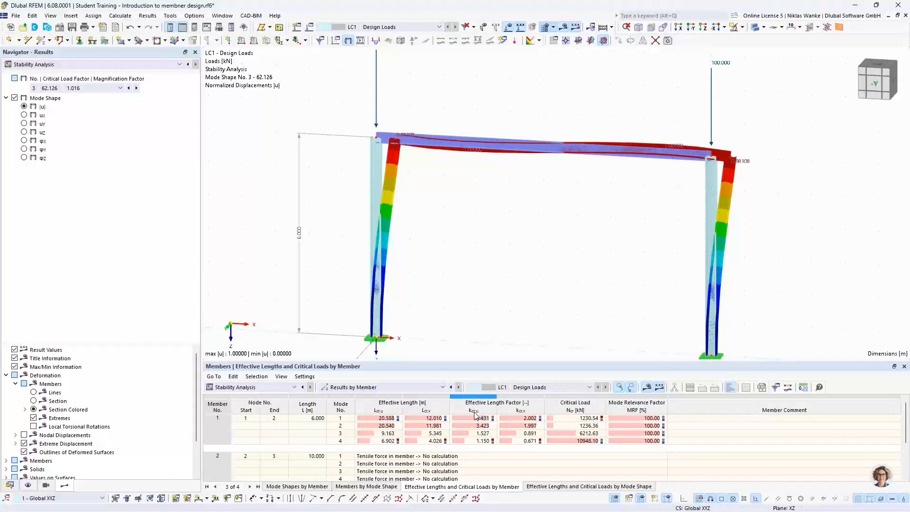
- Check the effective length factor kcr,u of member 1 for mode 3 against the frame's in-plane sway shape
{"action": "left_click", "coordinate": [338, 433]}
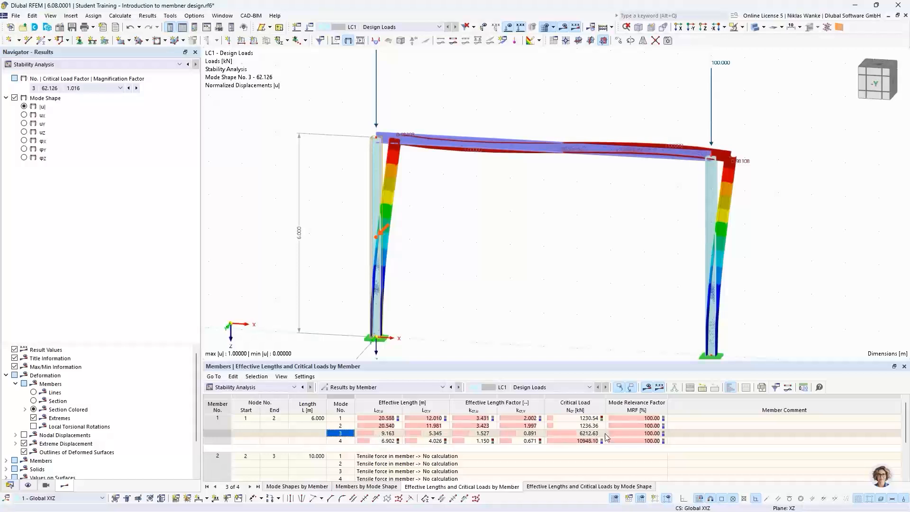
{"action": "left_click", "coordinate": [475, 433]}
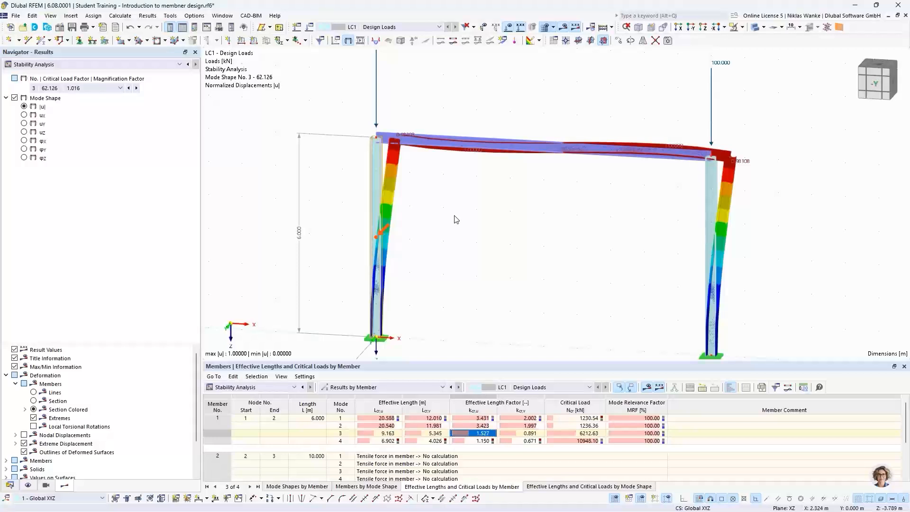
{"action": "middle_click_drag", "start_coordinate": [449, 256], "coordinate": [452, 220]}
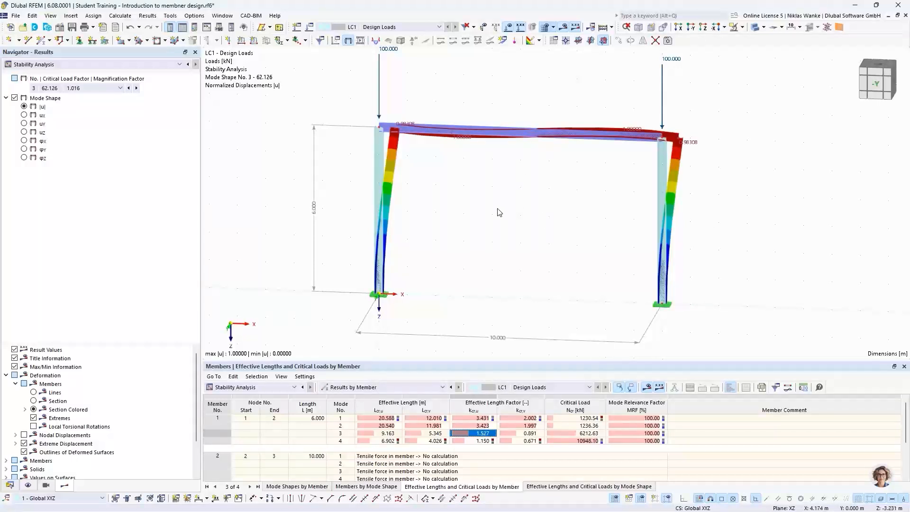
{"action": "middle_click_drag", "start_coordinate": [500, 212], "coordinate": [503, 275], "text": "ctrl"}
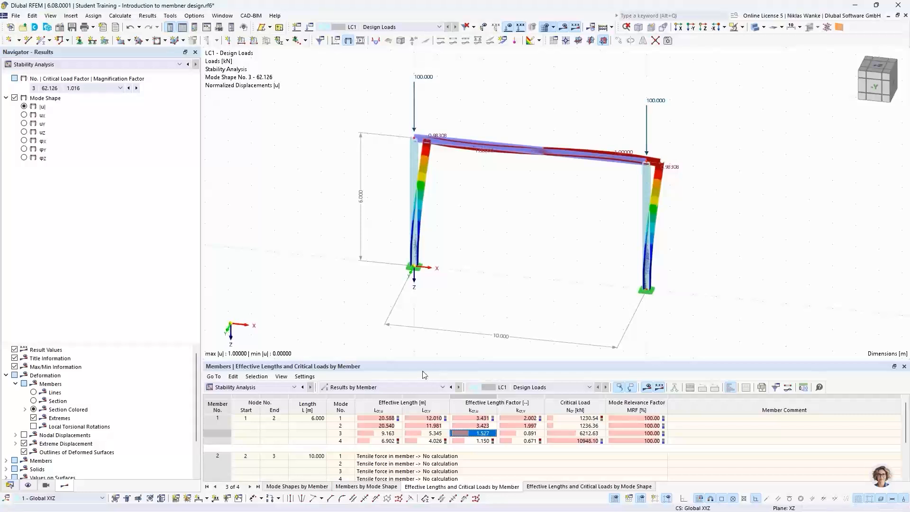
- Show the critical load factors and display mode shape 1 to examine the frame's out-of-plane displacement
{"action": "left_click", "coordinate": [360, 387]}
{"action": "left_click", "coordinate": [361, 400]}
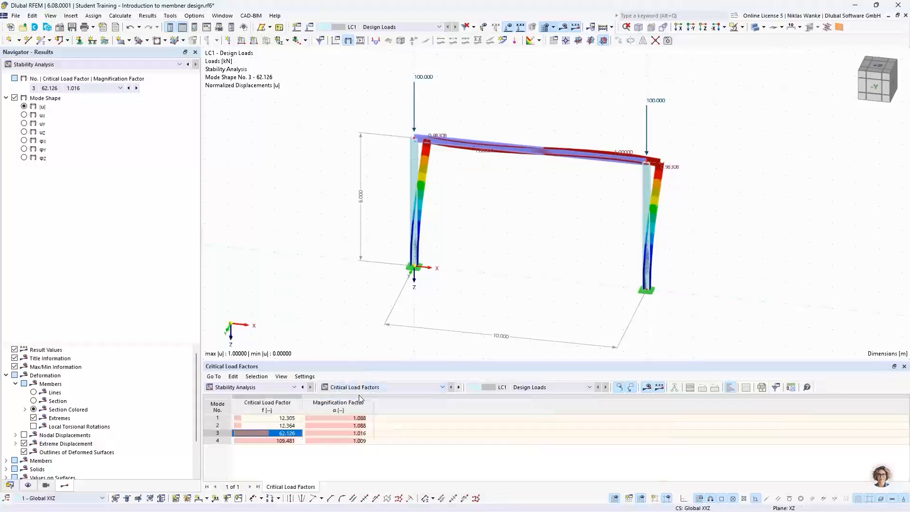
{"action": "left_click", "coordinate": [277, 418]}
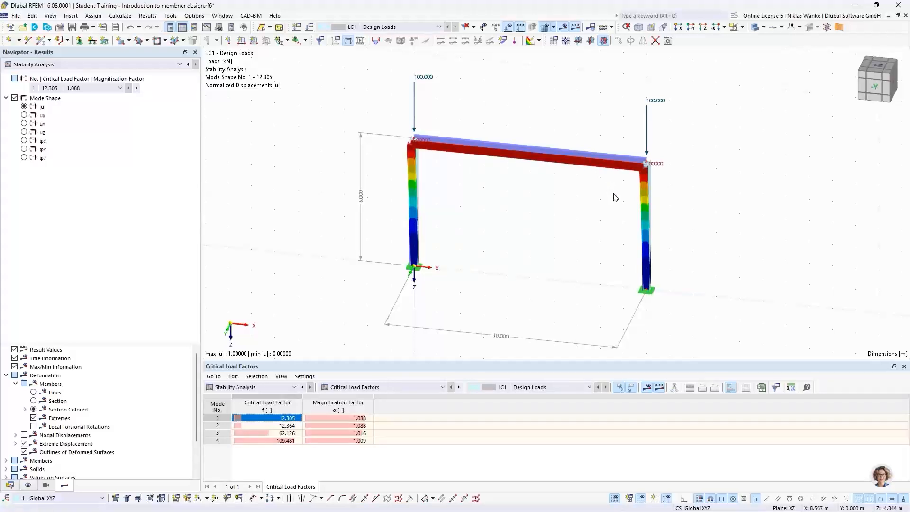
{"action": "middle_click_drag", "start_coordinate": [616, 194], "coordinate": [507, 182], "text": "ctrl"}
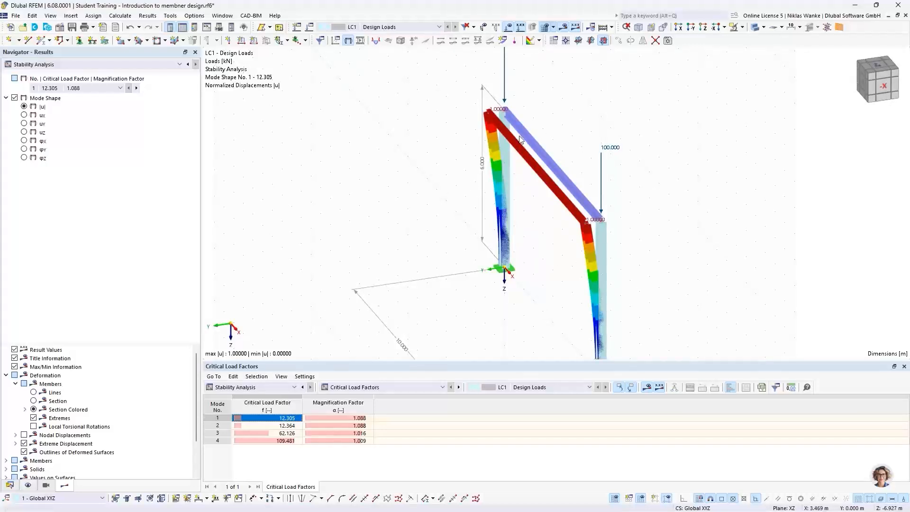
{"action": "middle_click_drag", "start_coordinate": [516, 239], "coordinate": [560, 229], "text": "ctrl"}
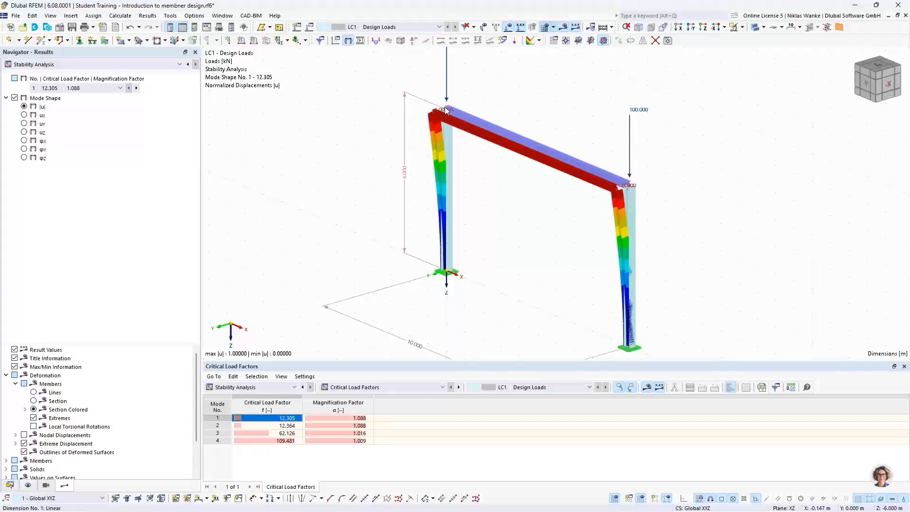
- Create a new nodal support that fixes only the translation uY and leaves all other displacements and rotations free
{"action": "left_click", "coordinate": [80, 41]}
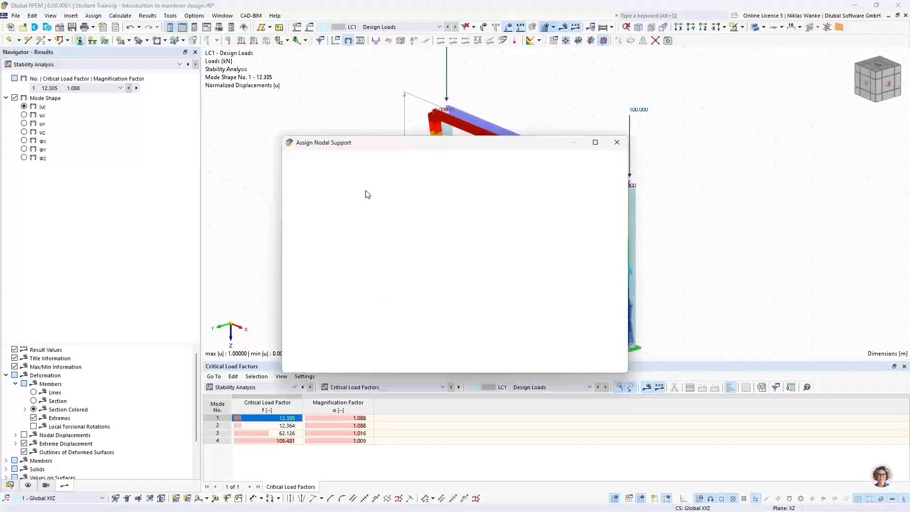
{"action": "left_click", "coordinate": [386, 208]}
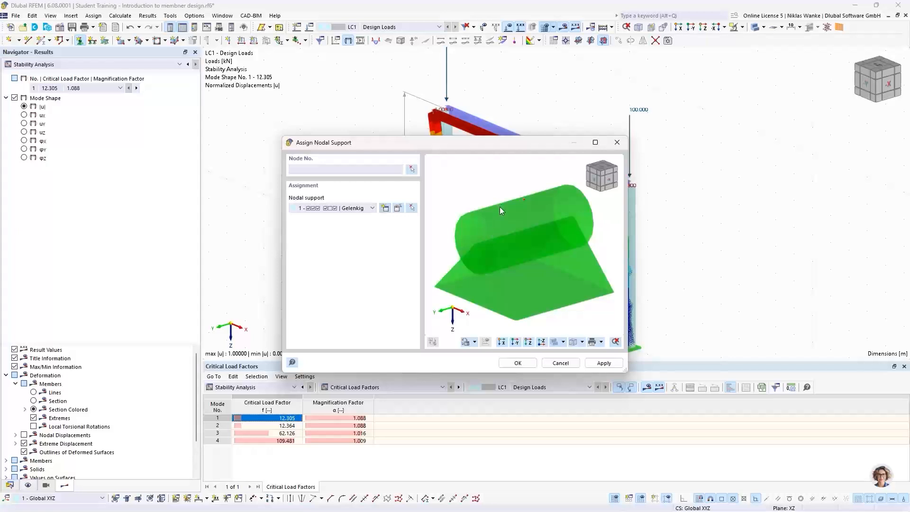
{"action": "left_click", "coordinate": [386, 209]}
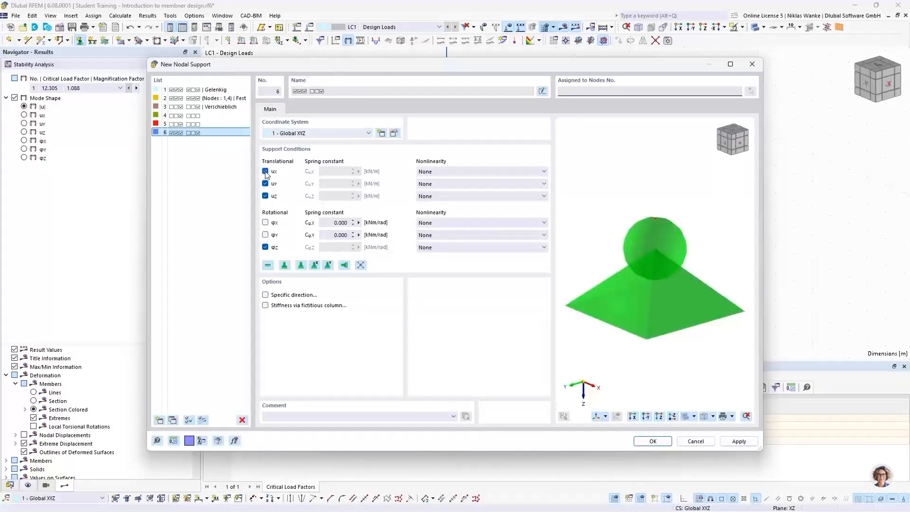
{"action": "left_click", "coordinate": [265, 172]}
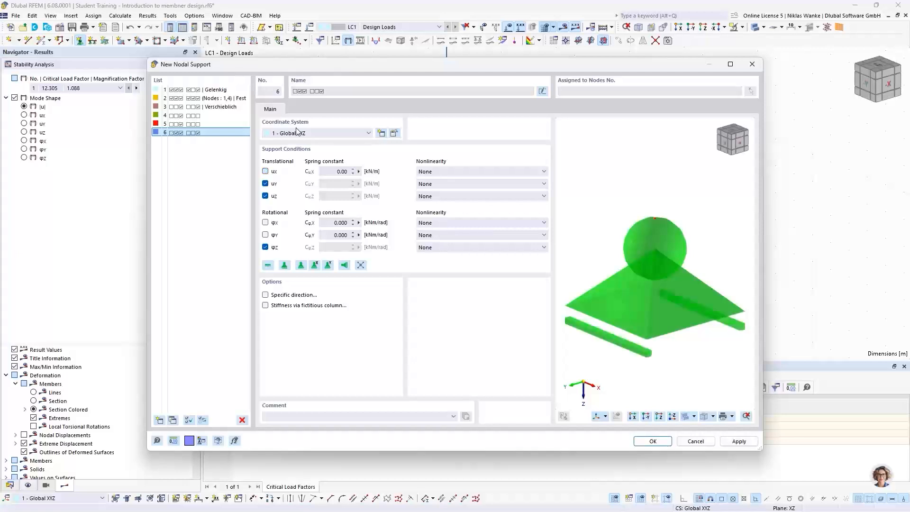
{"action": "left_click", "coordinate": [265, 197]}
{"action": "left_click", "coordinate": [266, 247]}
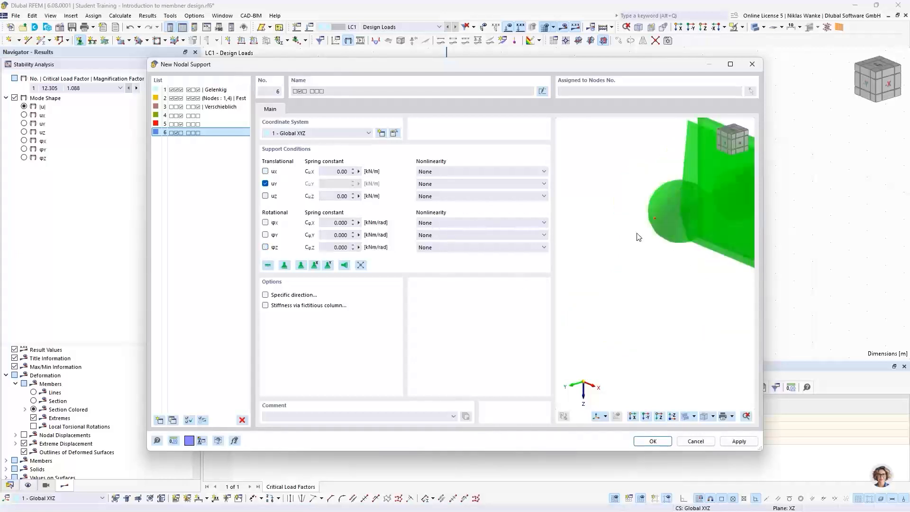
{"action": "middle_click_drag", "start_coordinate": [686, 214], "coordinate": [619, 233]}
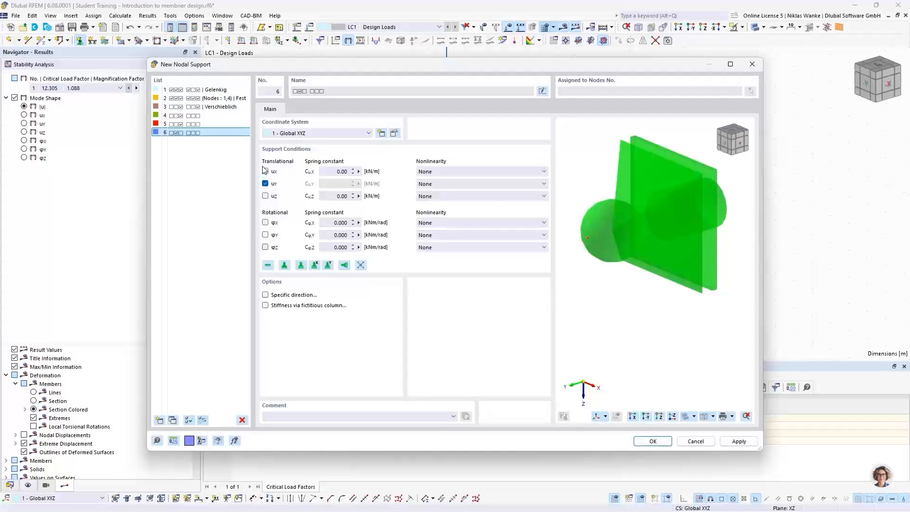
{"action": "left_click", "coordinate": [653, 441]}
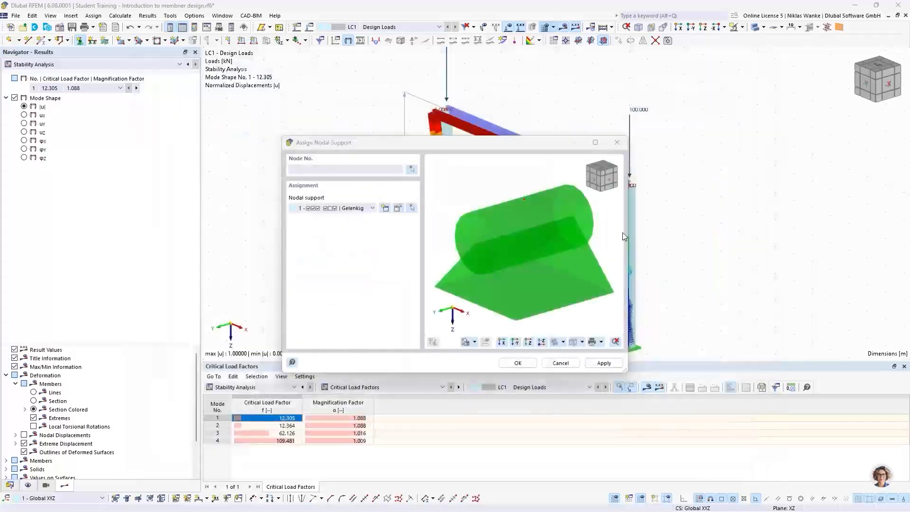
- Assign the lateral uY support to the nodes at the tops of both columns
{"action": "left_click", "coordinate": [516, 365]}
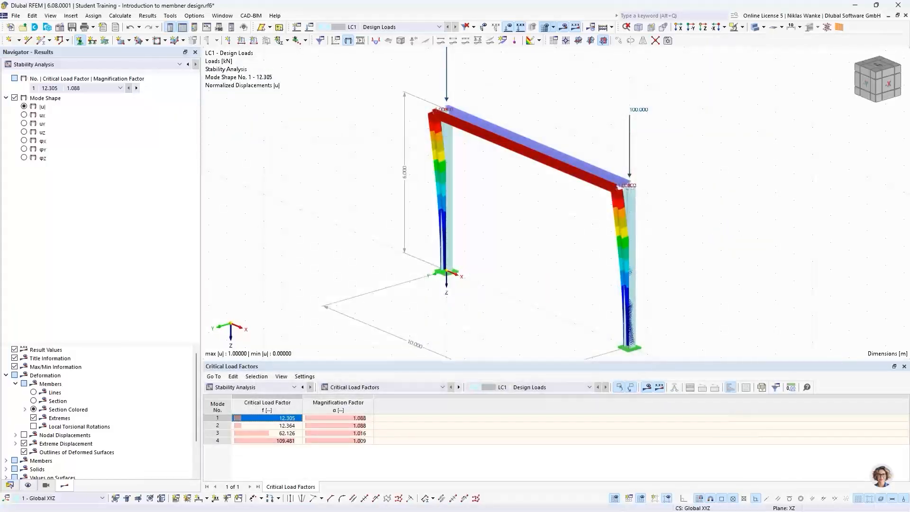
{"action": "left_click", "coordinate": [628, 186]}
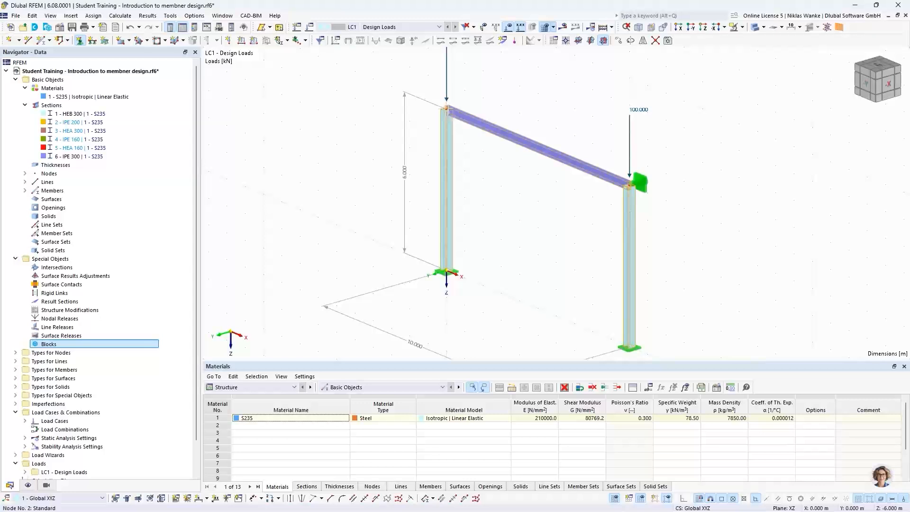
{"action": "left_click", "coordinate": [448, 109]}
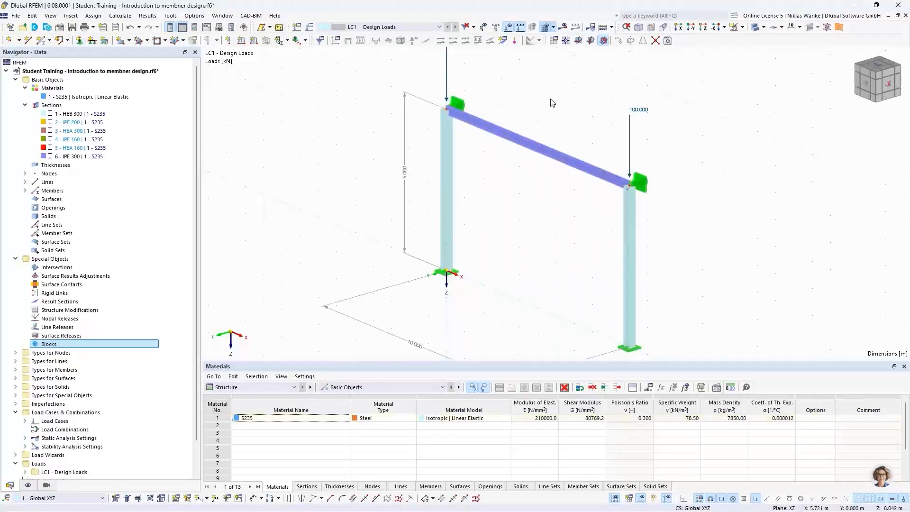
- Recalculate load case LC1 with the new lateral supports and show the stability analysis results
{"action": "scroll", "coordinate": [551, 103], "scroll_direction": "down", "scroll_amount": 1}
{"action": "middle_click_drag", "start_coordinate": [552, 108], "coordinate": [555, 152]}
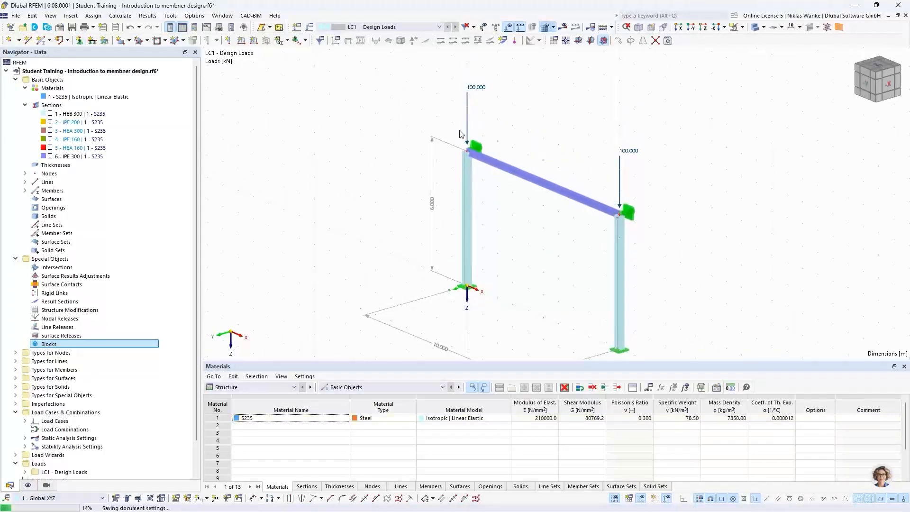
{"action": "scroll", "coordinate": [556, 150], "scroll_direction": "down", "scroll_amount": 1}
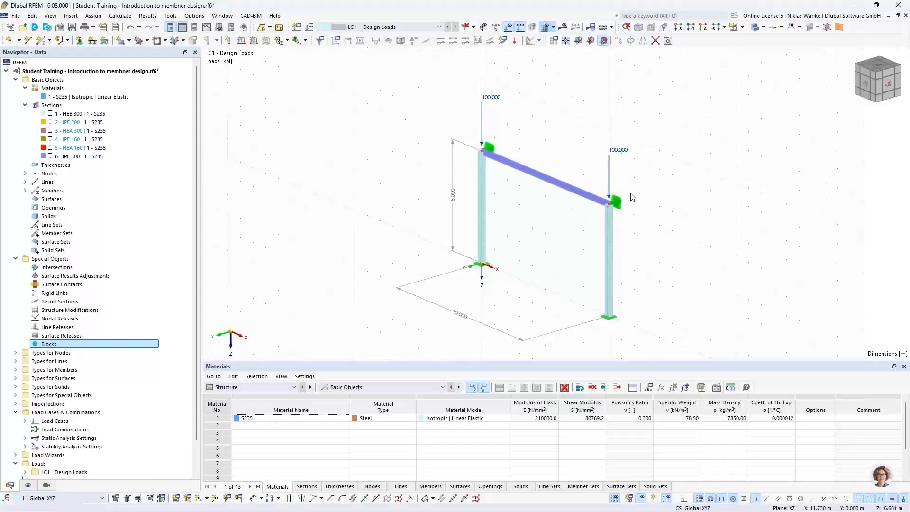
{"action": "middle_click_drag", "start_coordinate": [639, 229], "coordinate": [561, 235]}
{"action": "scroll", "coordinate": [561, 236], "scroll_direction": "down", "scroll_amount": 1}
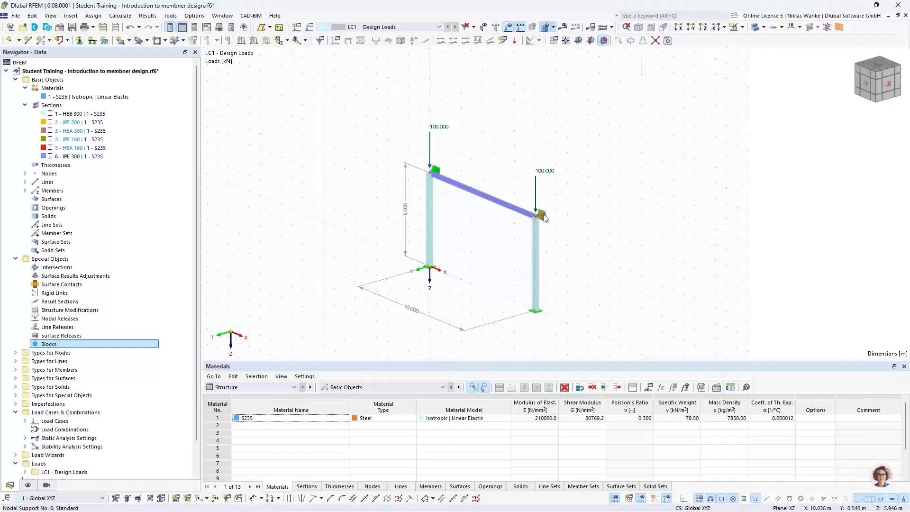
{"action": "scroll", "coordinate": [540, 216], "scroll_direction": "up", "scroll_amount": 4}
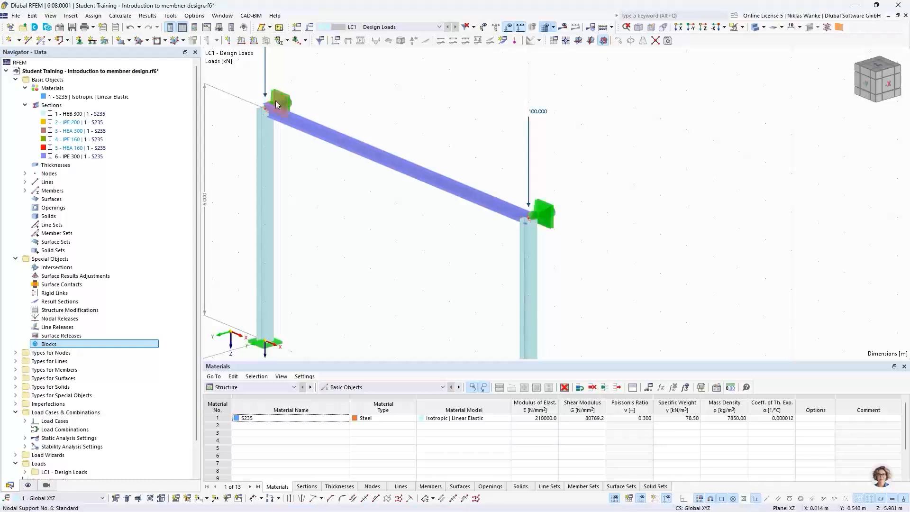
{"action": "left_click", "coordinate": [562, 29]}
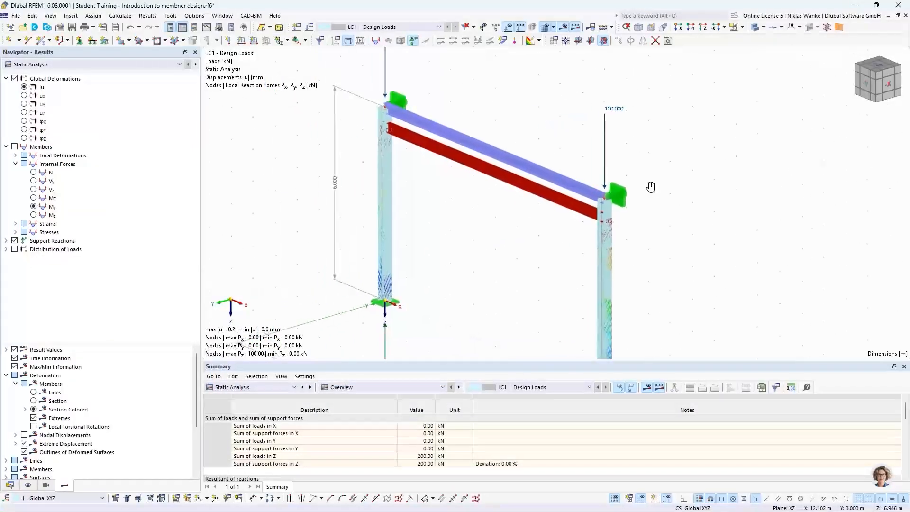
{"action": "left_click", "coordinate": [76, 65]}
{"action": "left_click", "coordinate": [76, 78]}
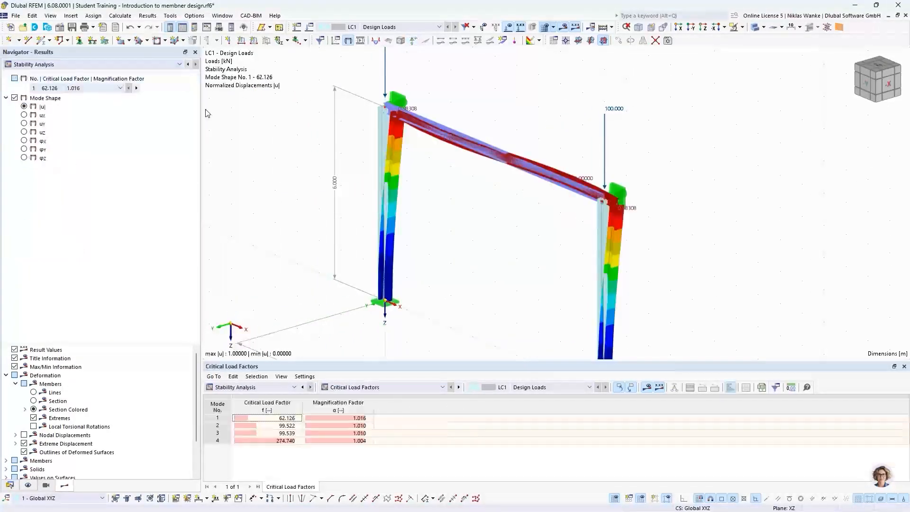
- Display mode shape 1 of the laterally supported frame from the front and check its critical load factor
{"action": "middle_click_drag", "start_coordinate": [496, 222], "coordinate": [596, 195], "text": "ctrl"}
{"action": "middle_click_drag", "start_coordinate": [435, 230], "coordinate": [479, 213]}
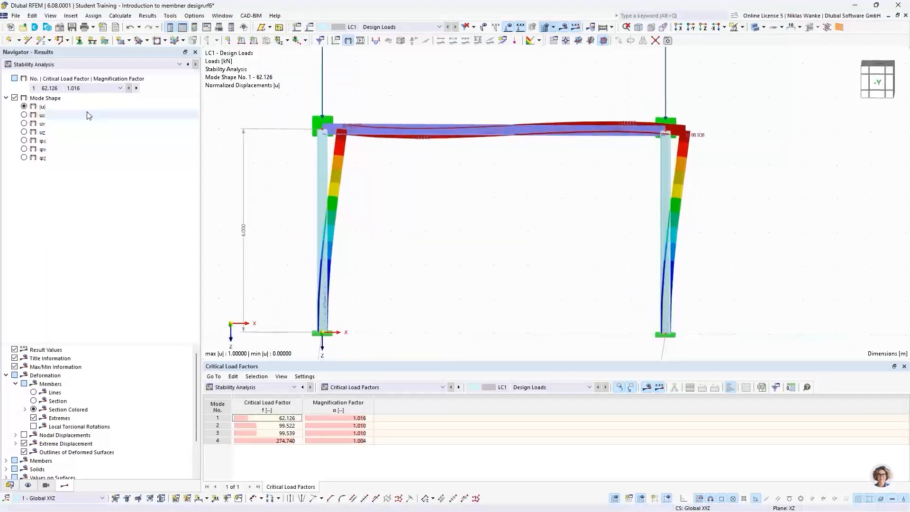
{"action": "left_click", "coordinate": [45, 87]}
{"action": "left_click", "coordinate": [46, 95]}
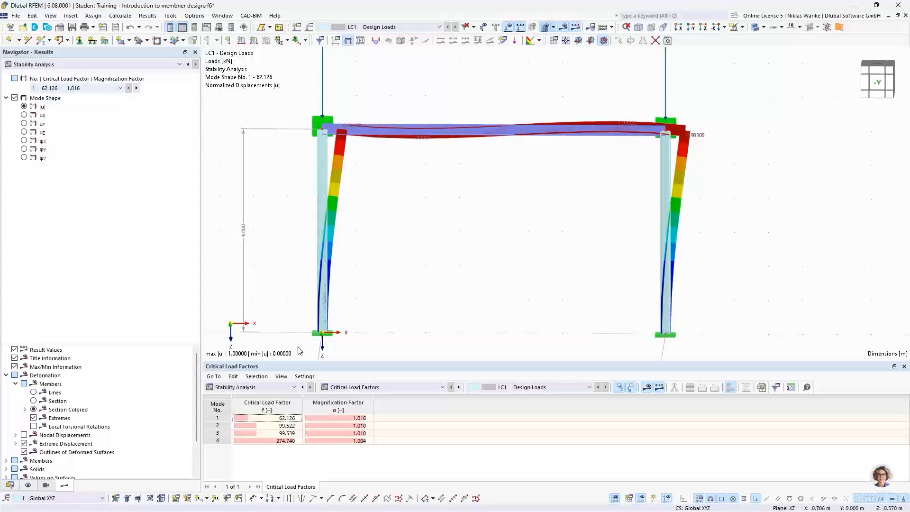
{"action": "left_click", "coordinate": [258, 419]}
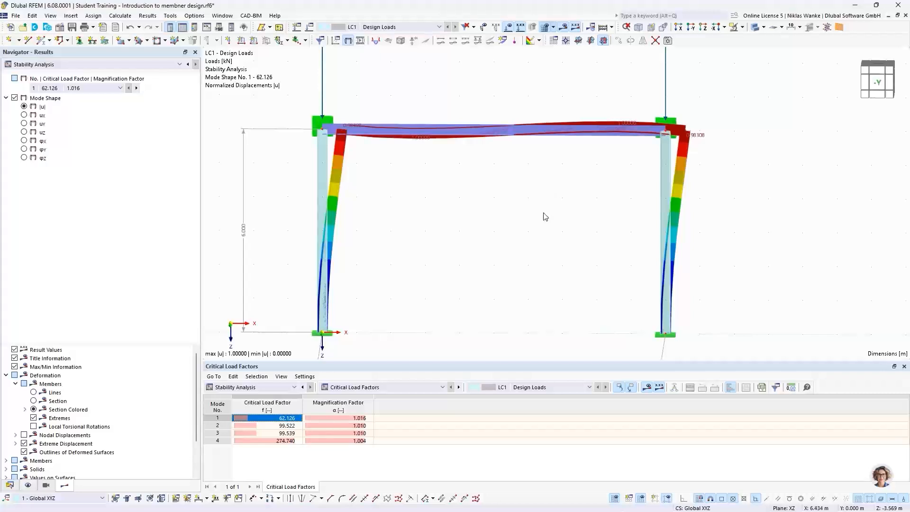
- Examine the supported frame's in-plane sway in mode shape 1 at an angle and from the front
{"action": "middle_click_drag", "start_coordinate": [545, 215], "coordinate": [564, 223], "text": "ctrl"}
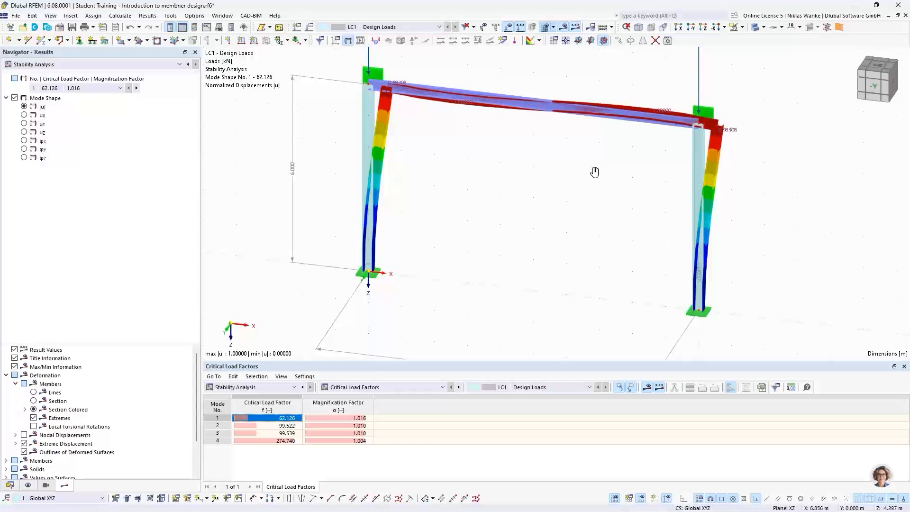
{"action": "middle_click_drag", "start_coordinate": [593, 171], "coordinate": [617, 183], "text": "ctrl"}
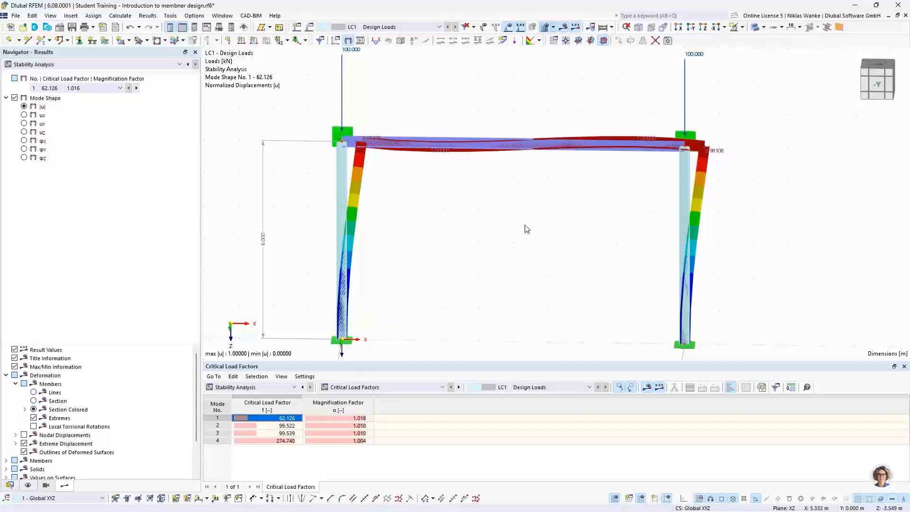
{"action": "scroll", "coordinate": [513, 235], "scroll_direction": "down", "scroll_amount": 1}
{"action": "middle_click_drag", "start_coordinate": [513, 234], "coordinate": [512, 248]}
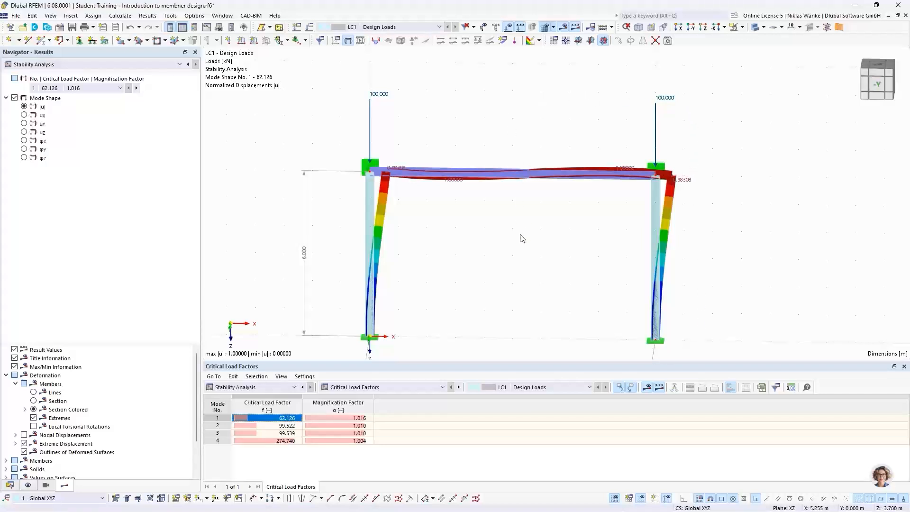
{"action": "middle_click_drag", "start_coordinate": [507, 240], "coordinate": [520, 230]}
{"action": "scroll", "coordinate": [519, 236], "scroll_direction": "down", "scroll_amount": 1}
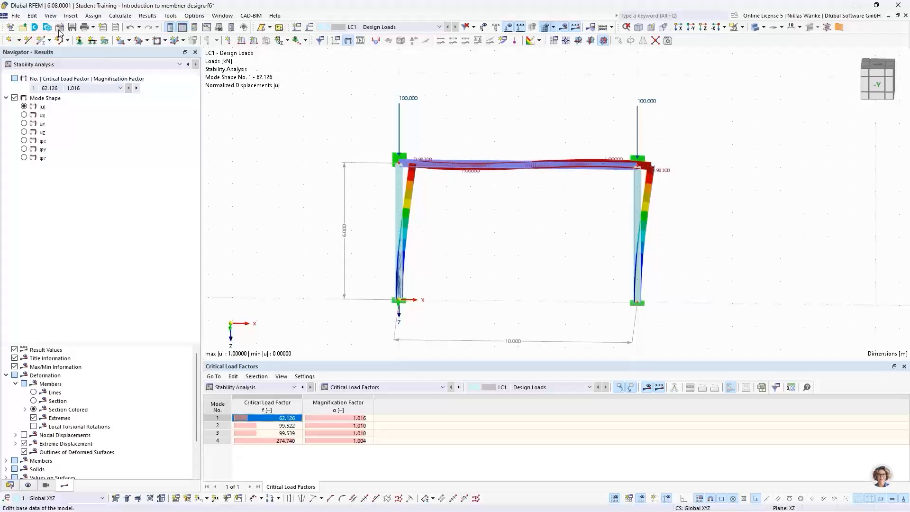
- Select the Torsional Warping (7 DOF) analysis add-on in the model's base data
{"action": "double_click", "coordinate": [299, 122]}
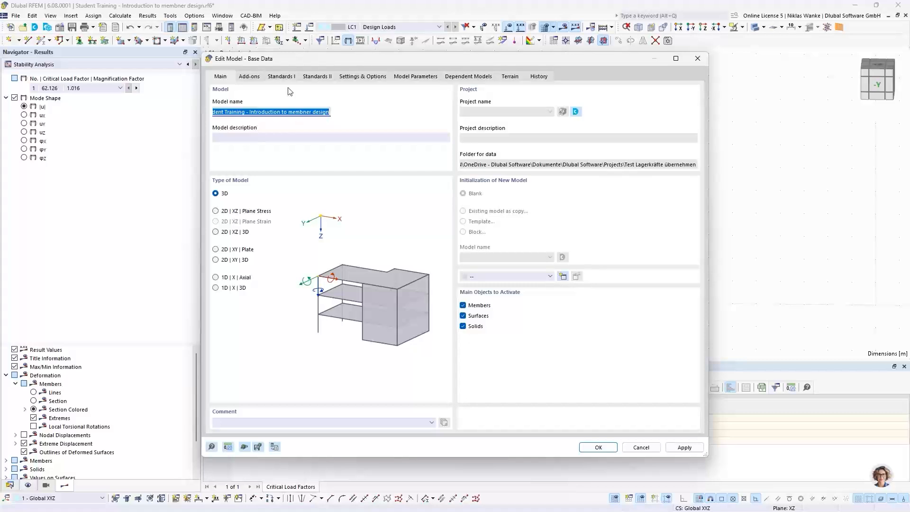
{"action": "left_click", "coordinate": [255, 76]}
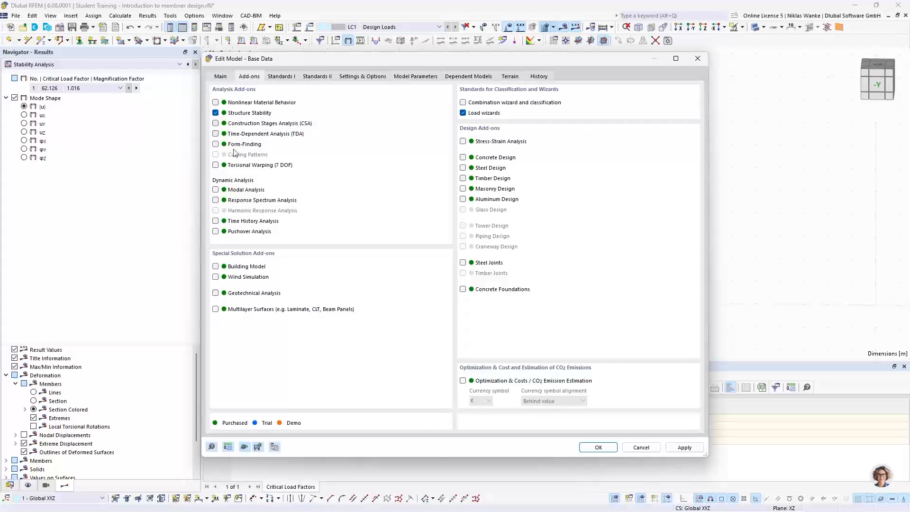
{"action": "left_click", "coordinate": [215, 165]}
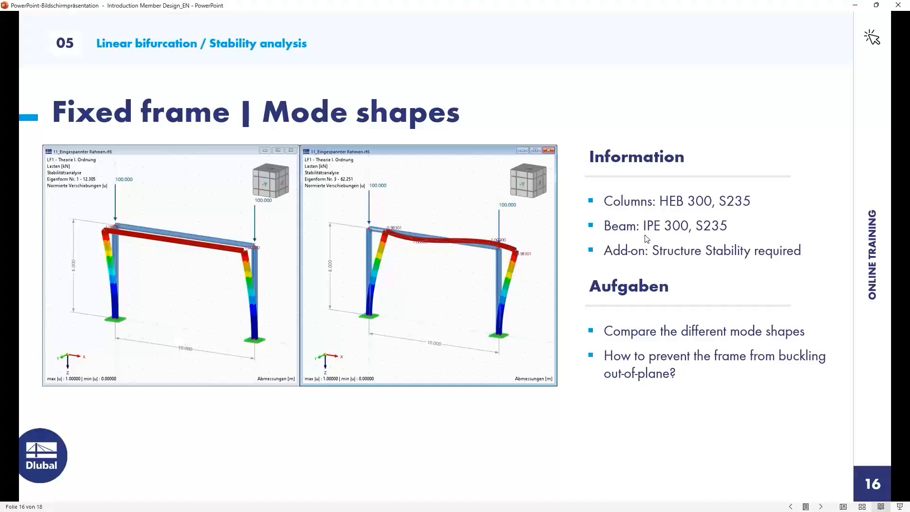
{"action": "key", "text": "Right"}
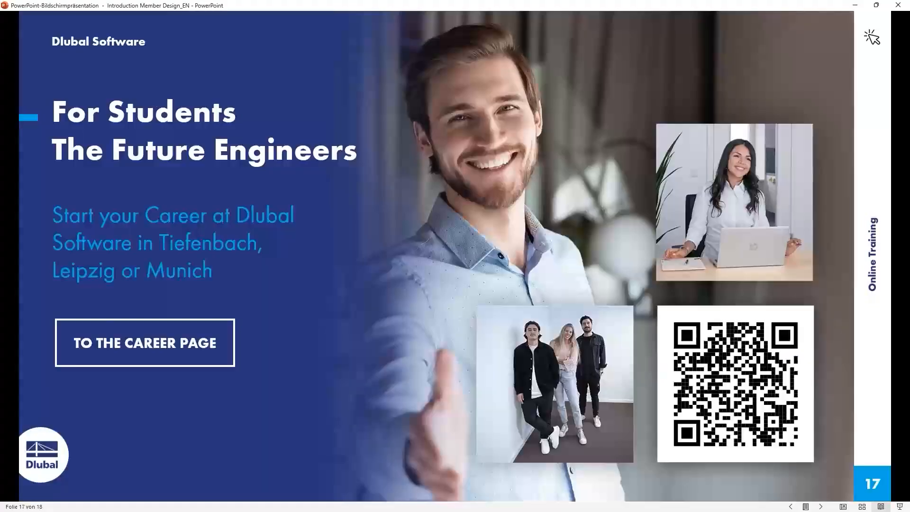